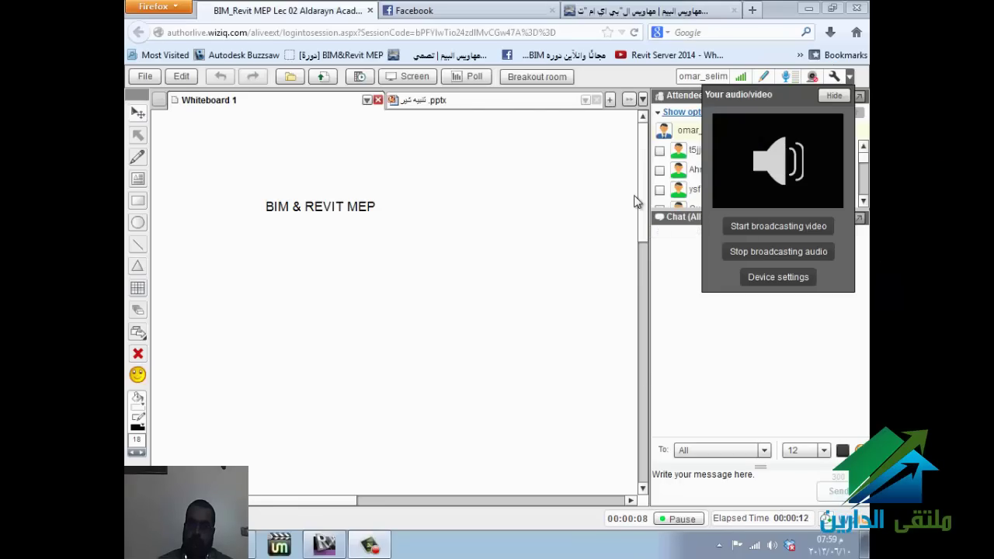
Step: Hide the audio/video panel, show the attendees the notice presentation's first slide, and return to Whiteboard 1
{"action": "left_click", "coordinate": [833, 95]}
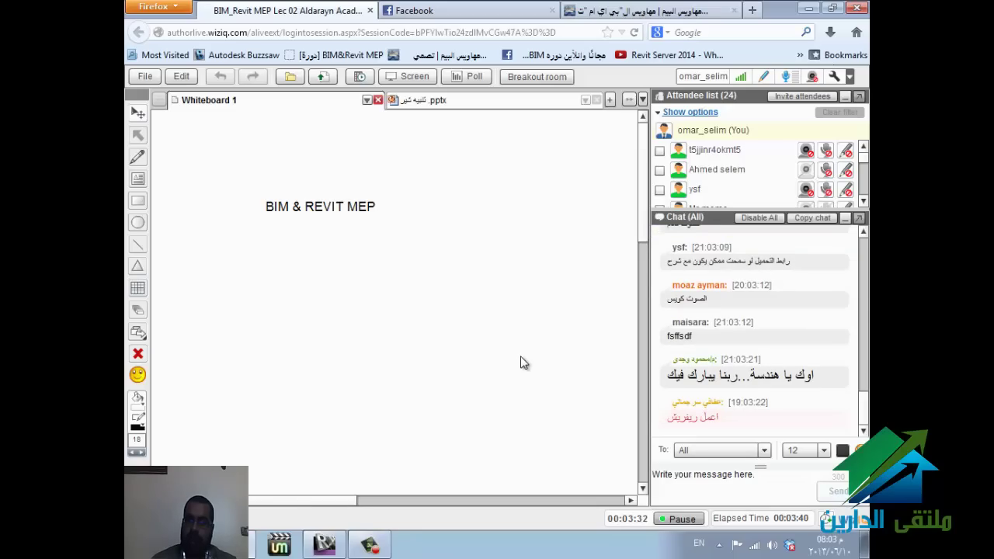
{"action": "left_click", "coordinate": [470, 103]}
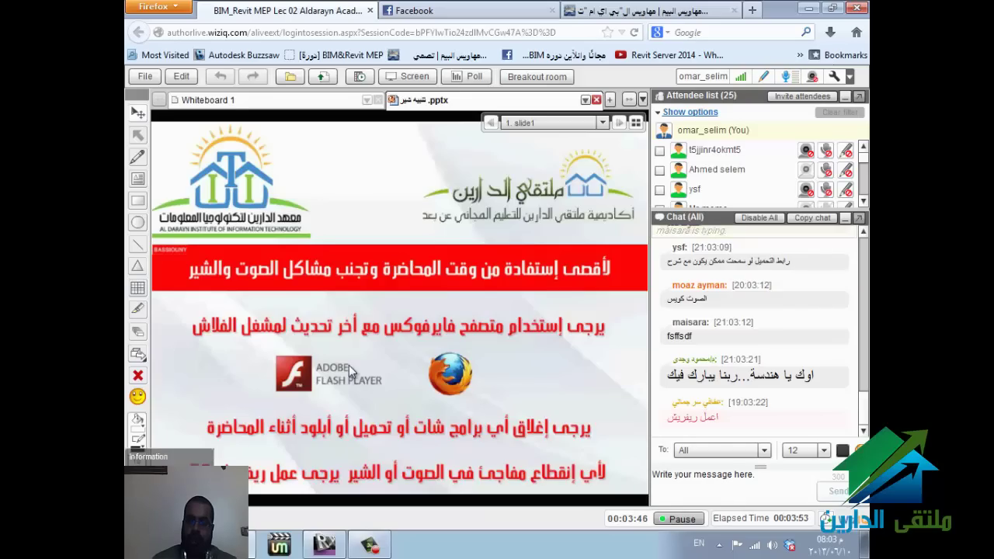
{"action": "left_click", "coordinate": [231, 107]}
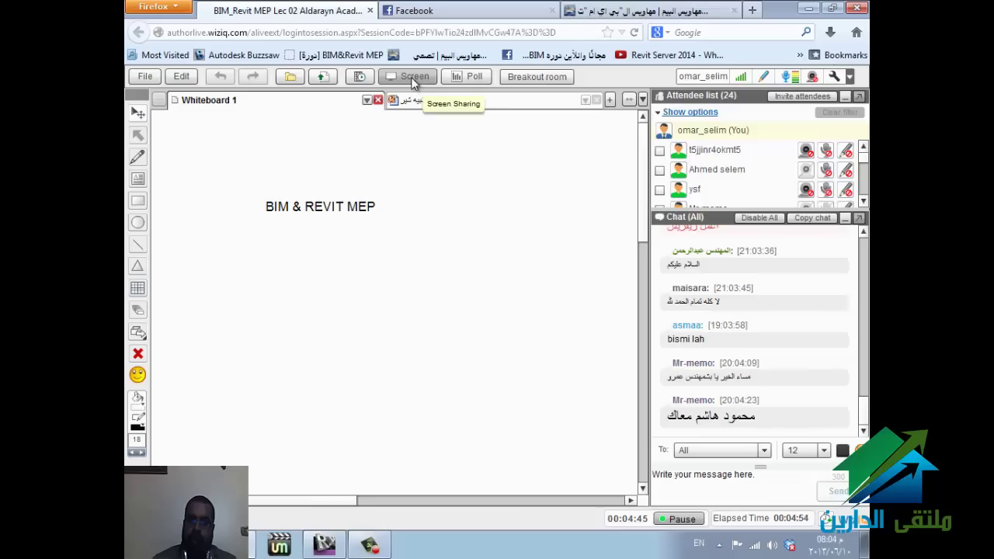
Step: Start screen sharing in the online classroom and restore the Revit and browser windows from full-screen size
{"action": "left_click", "coordinate": [410, 77]}
{"action": "left_click", "coordinate": [422, 302]}
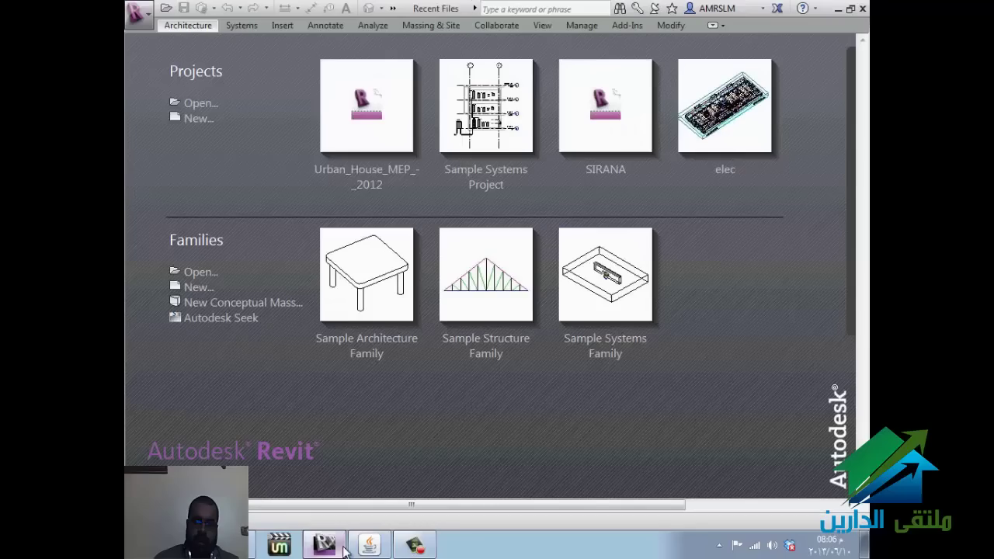
{"action": "left_click", "coordinate": [850, 9]}
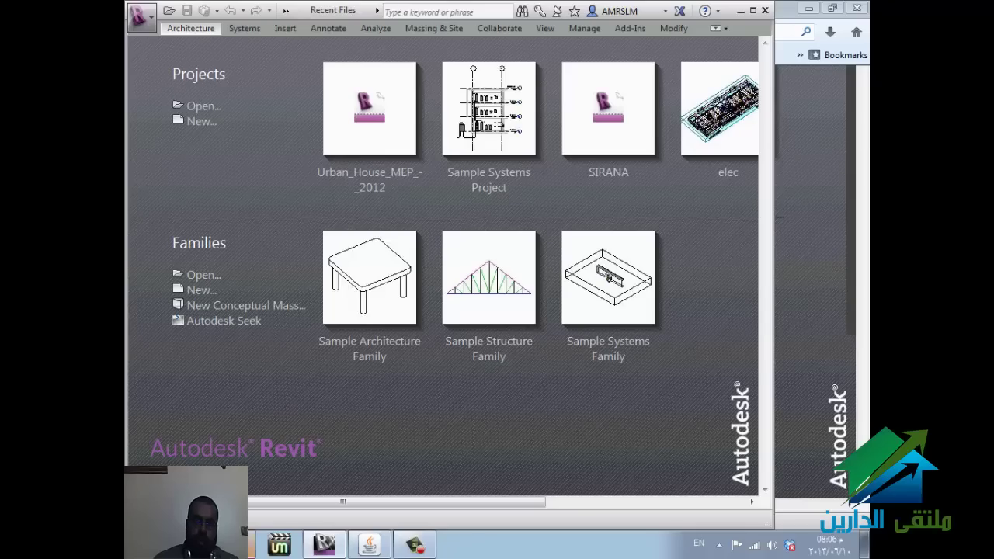
{"action": "left_click", "coordinate": [239, 544]}
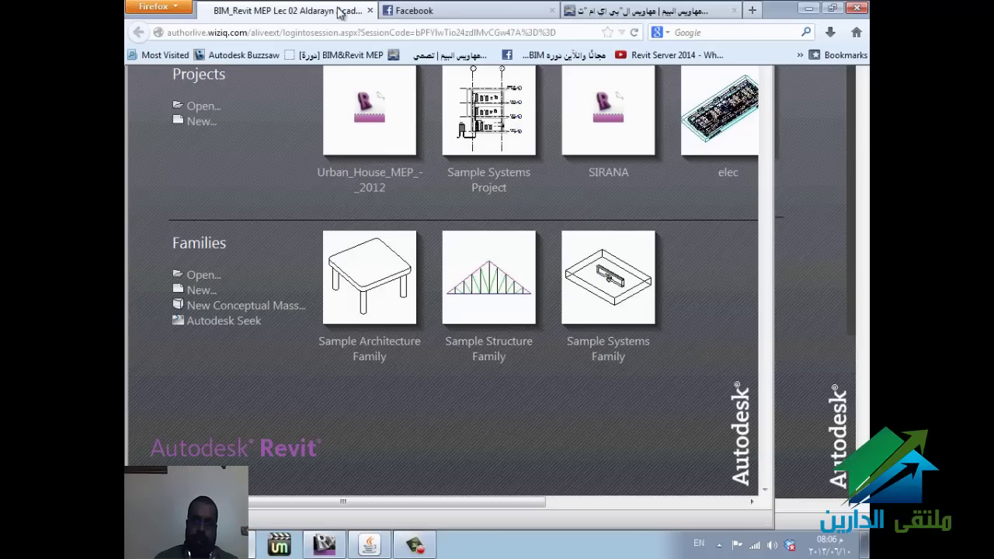
{"action": "left_click", "coordinate": [530, 35]}
{"action": "key", "text": "alt+shift"}
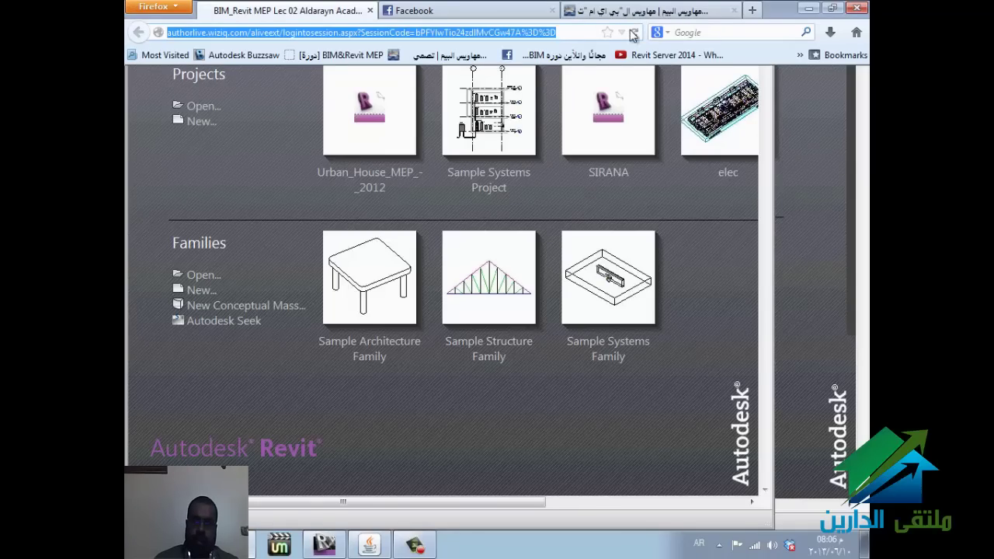
{"action": "left_click", "coordinate": [831, 8]}
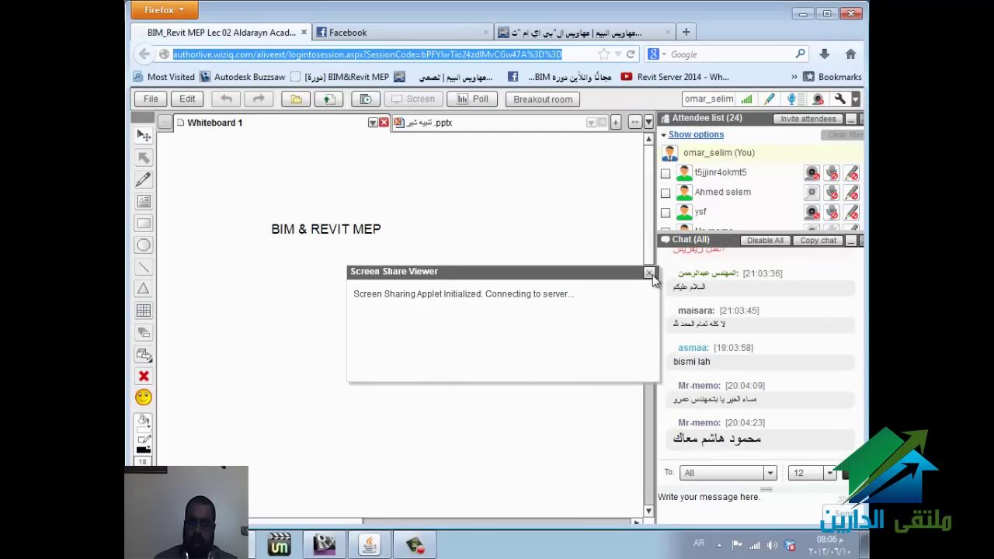
Step: Allow the WiZiQ Screen Sharing Applet to run without blocking its components and minimize the screen recorder
{"action": "left_click", "coordinate": [412, 548]}
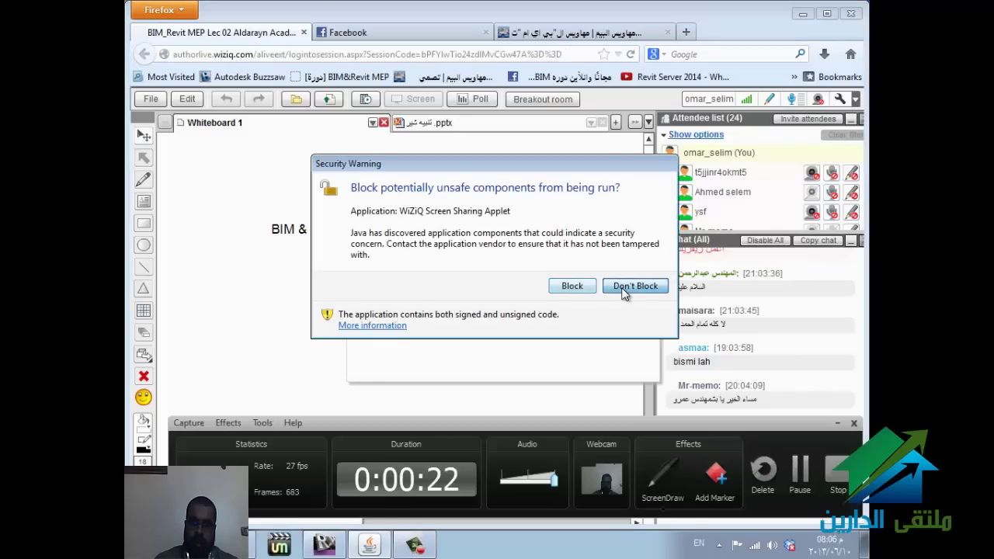
{"action": "key", "text": "Return"}
{"action": "left_click", "coordinate": [836, 423]}
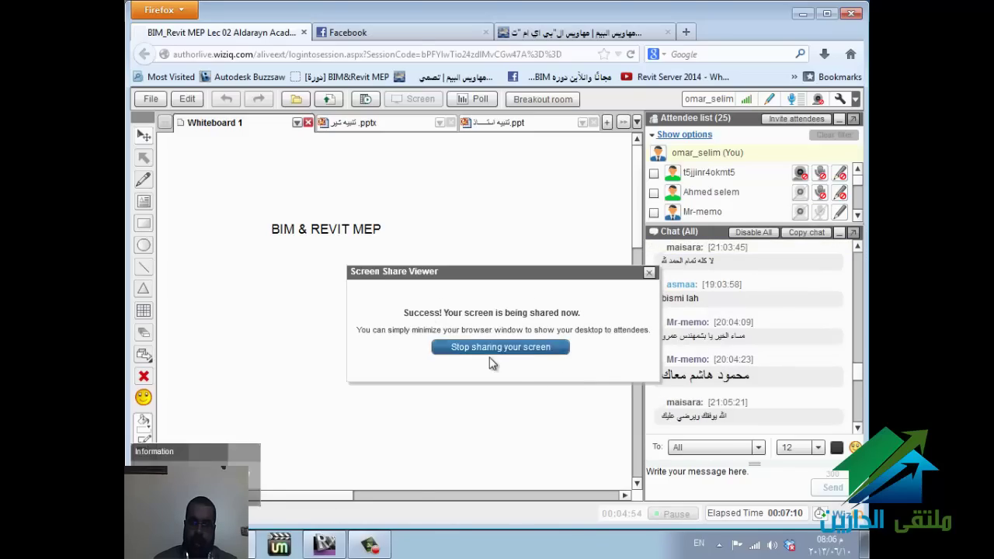
Step: Switch to Revit, start opening a project, and browse on Local Disk (E:) to Program Files, Autodesk, Revit 2013, Program, Samples
{"action": "left_click", "coordinate": [326, 546]}
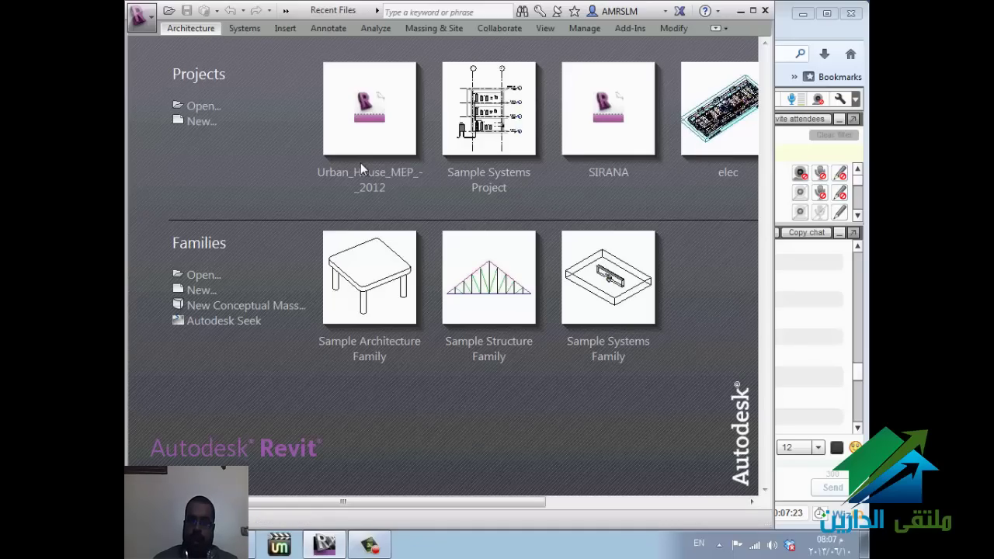
{"action": "mouse_move", "coordinate": [488, 194]}
{"action": "left_click", "coordinate": [201, 106]}
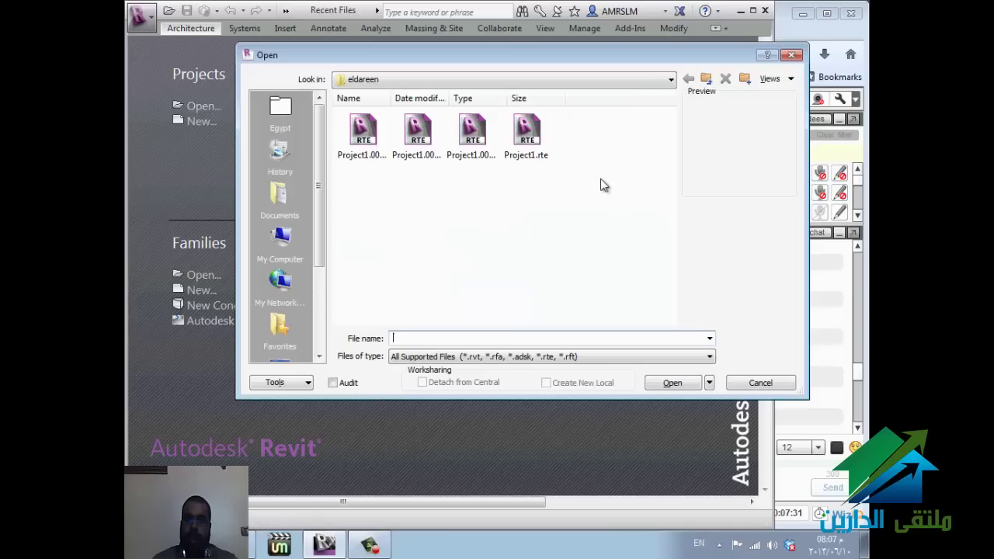
{"action": "left_click", "coordinate": [641, 82]}
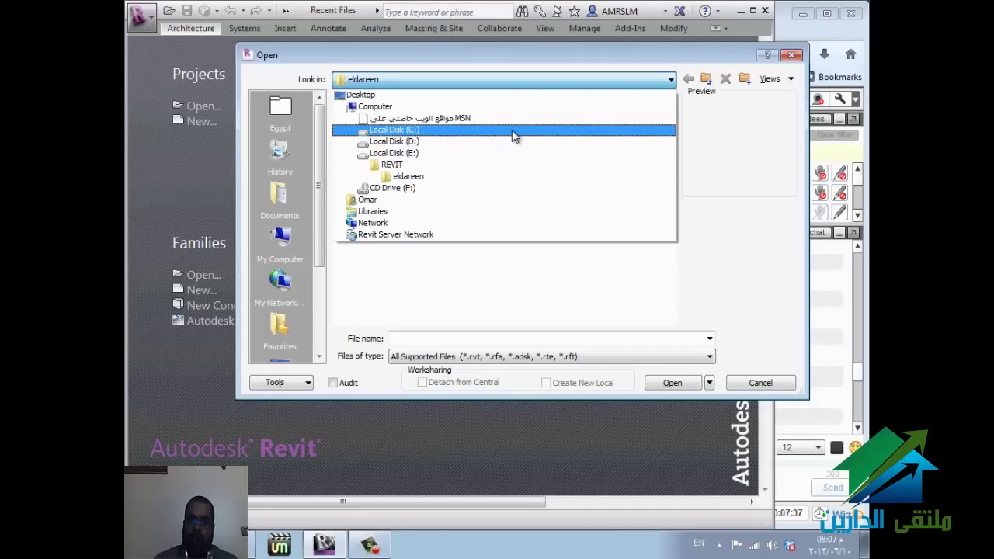
{"action": "left_click", "coordinate": [509, 153]}
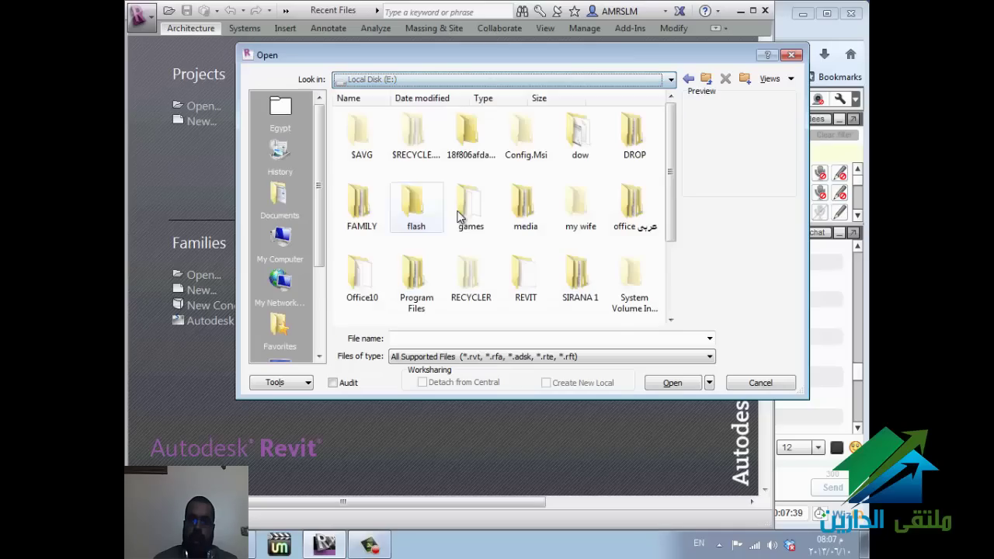
{"action": "left_click", "coordinate": [416, 279]}
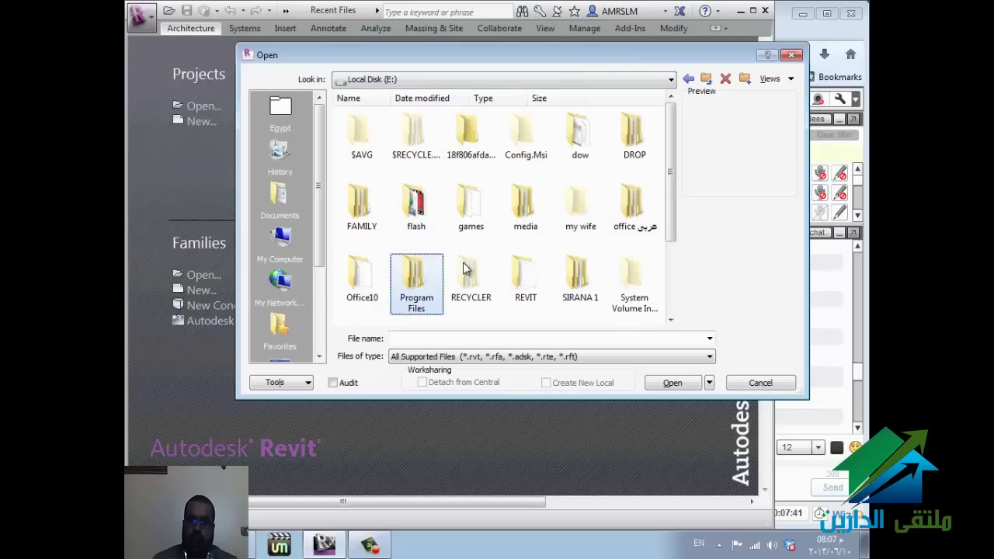
{"action": "double_click", "coordinate": [435, 272]}
{"action": "double_click", "coordinate": [358, 133]}
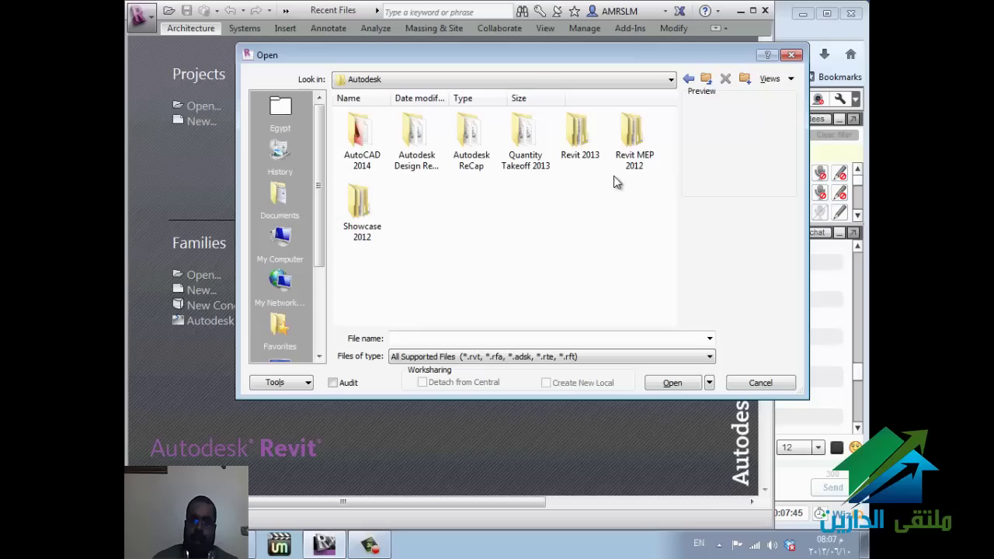
{"action": "double_click", "coordinate": [579, 132]}
{"action": "left_click", "coordinate": [362, 140]}
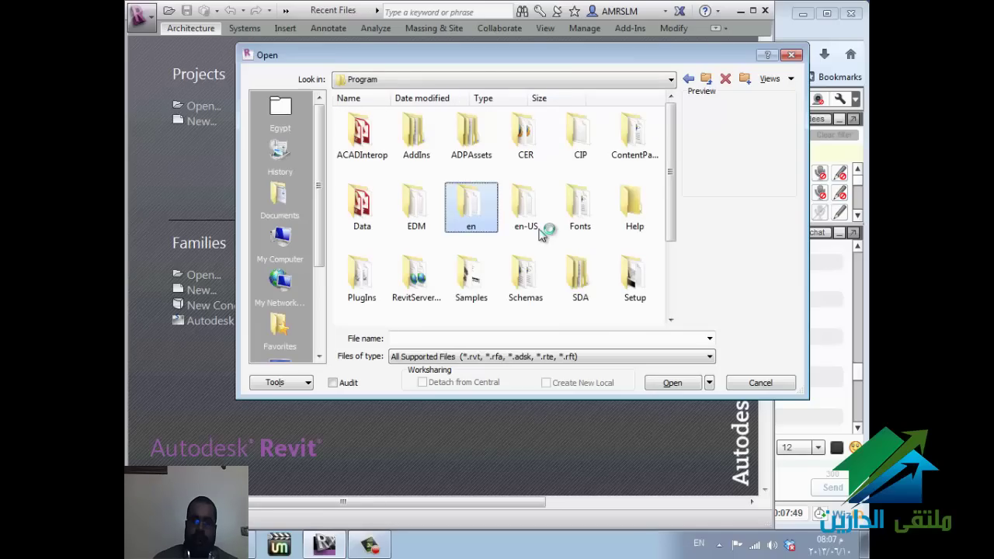
{"action": "double_click", "coordinate": [471, 294]}
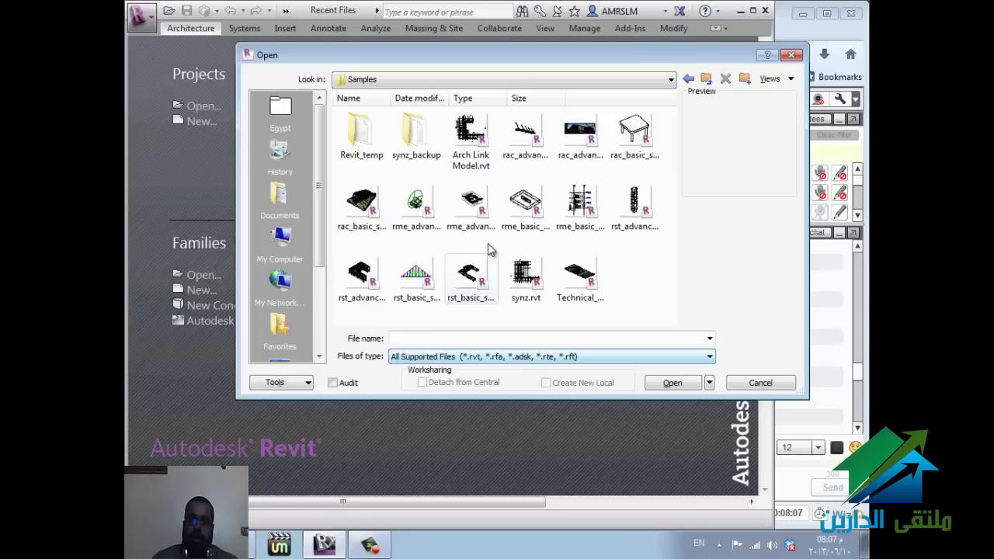
Step: Limit the file list to Project Files (*.rvt), preview the sample projects, and open rme_advanced_sample_project.rvt
{"action": "left_click", "coordinate": [483, 358]}
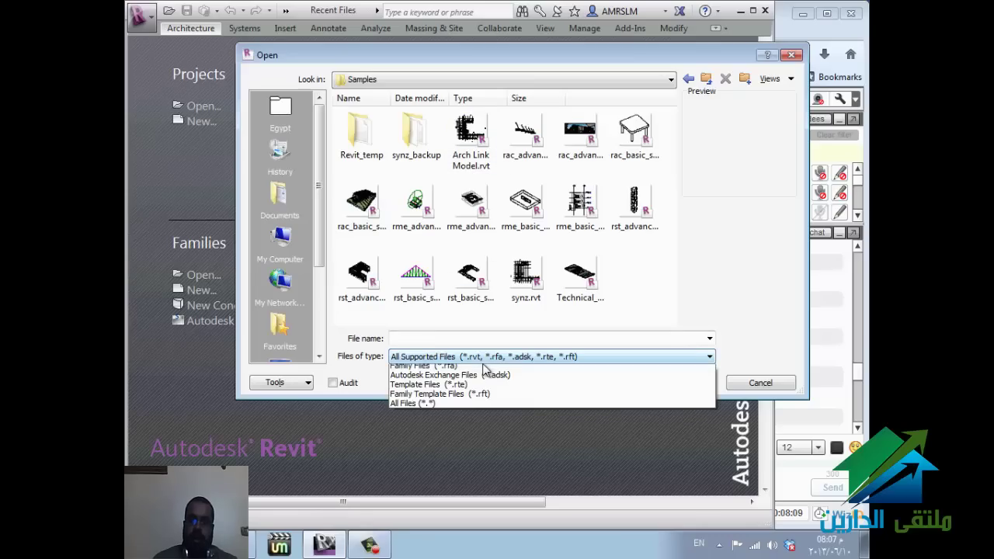
{"action": "left_click", "coordinate": [483, 380]}
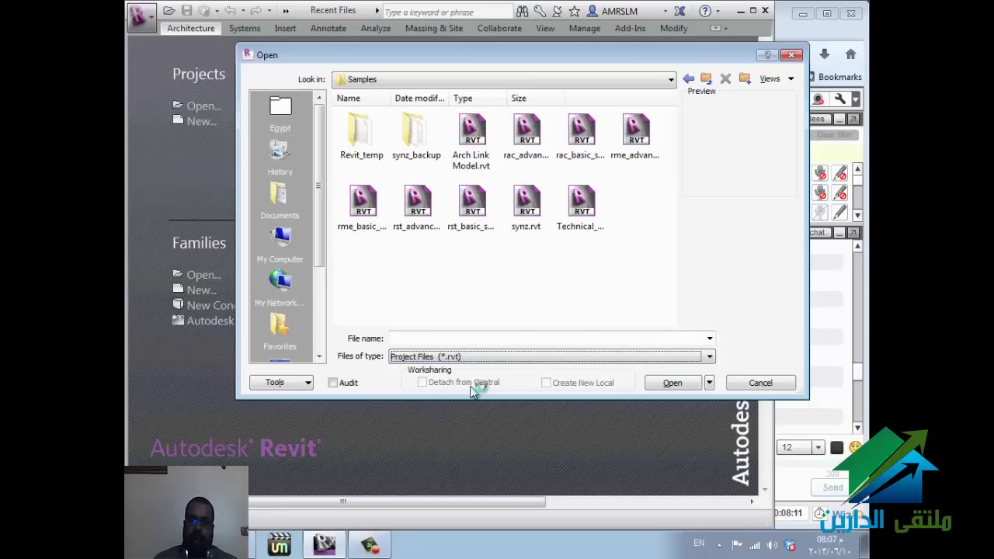
{"action": "left_click", "coordinate": [529, 165]}
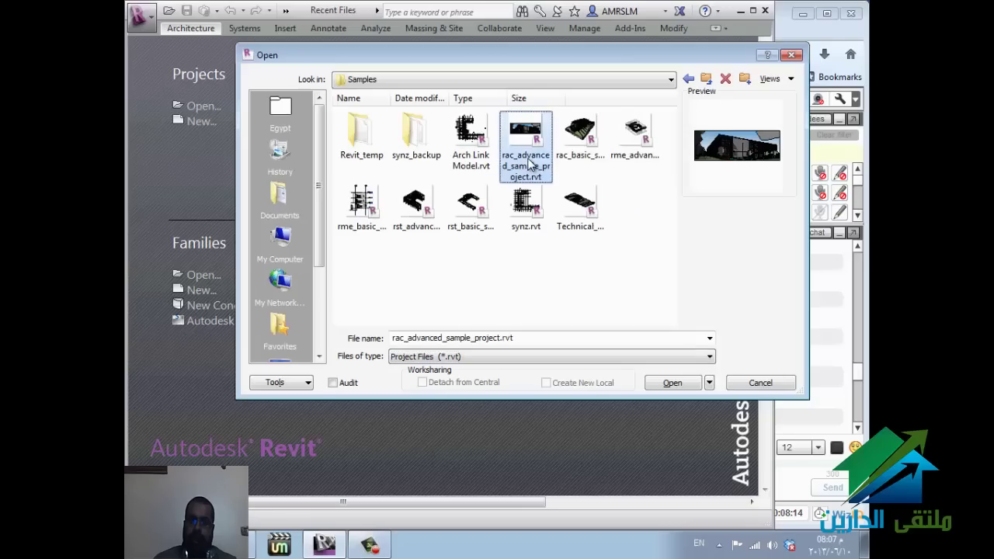
{"action": "left_click", "coordinate": [466, 210]}
{"action": "left_click", "coordinate": [352, 223]}
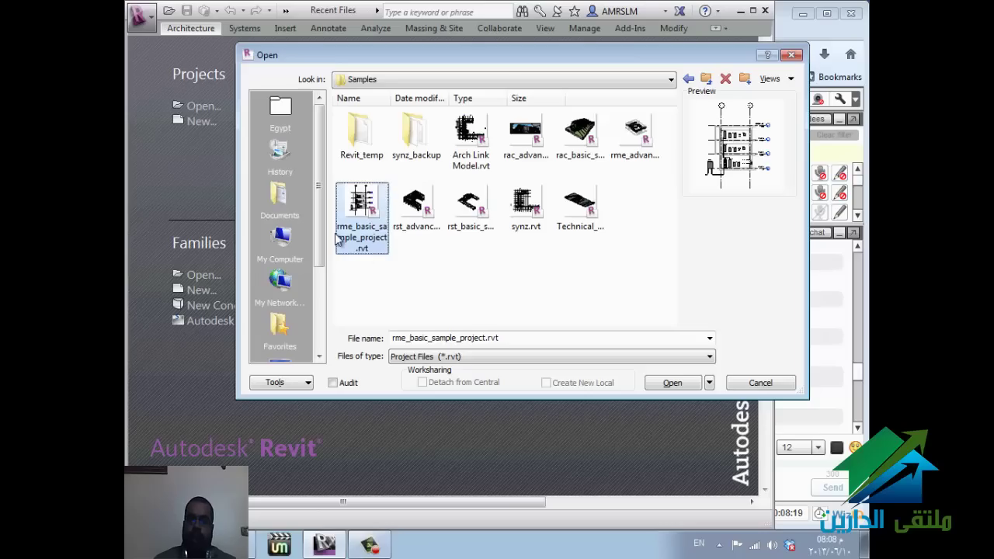
{"action": "left_click", "coordinate": [637, 138]}
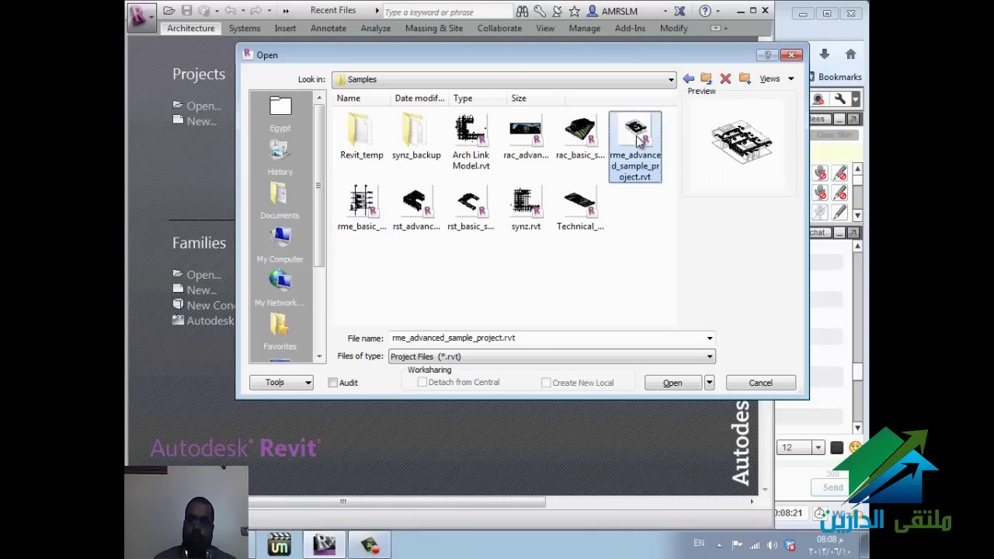
{"action": "left_click", "coordinate": [672, 382]}
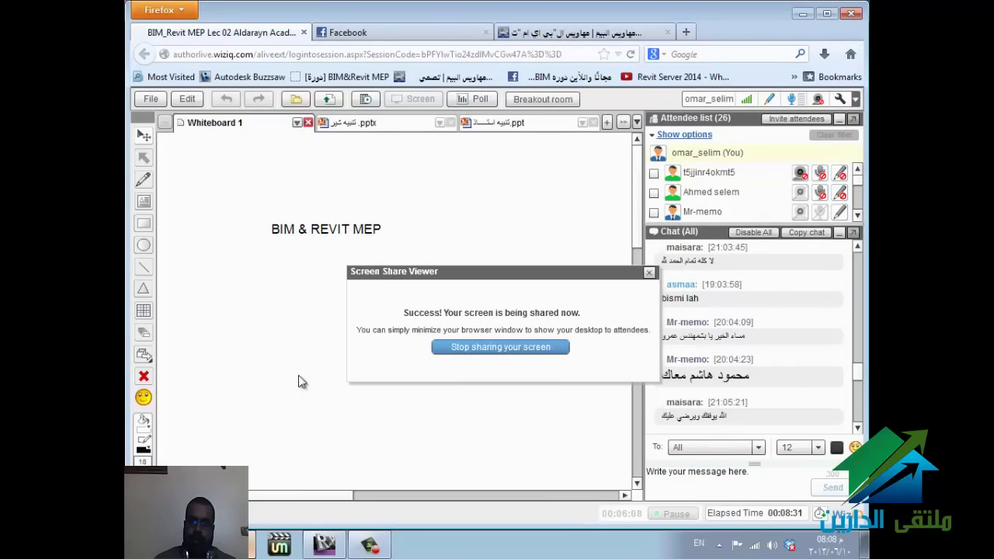
Step: Read the latest attendee chat messages in the browser classroom
{"action": "left_click", "coordinate": [327, 546]}
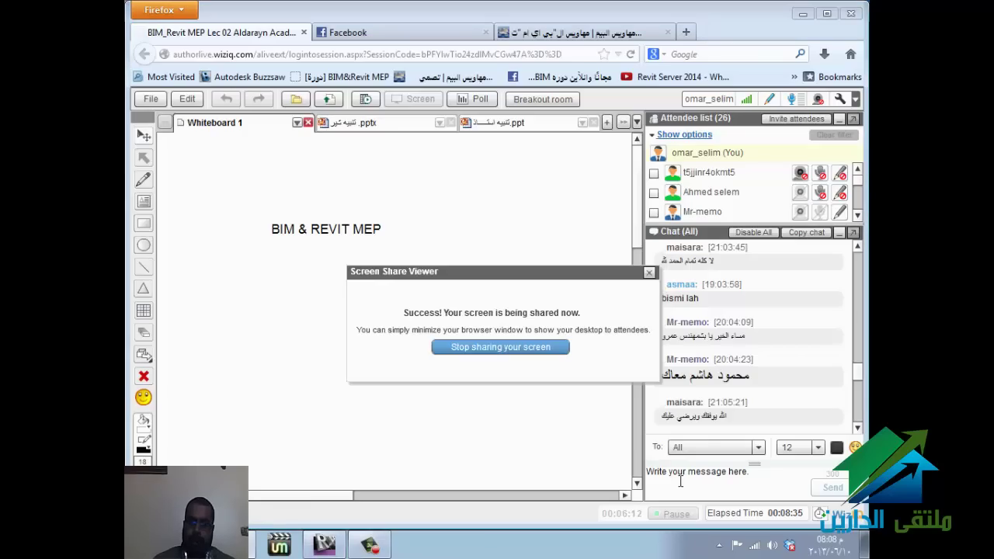
{"action": "left_click", "coordinate": [726, 471]}
{"action": "left_click", "coordinate": [860, 401]}
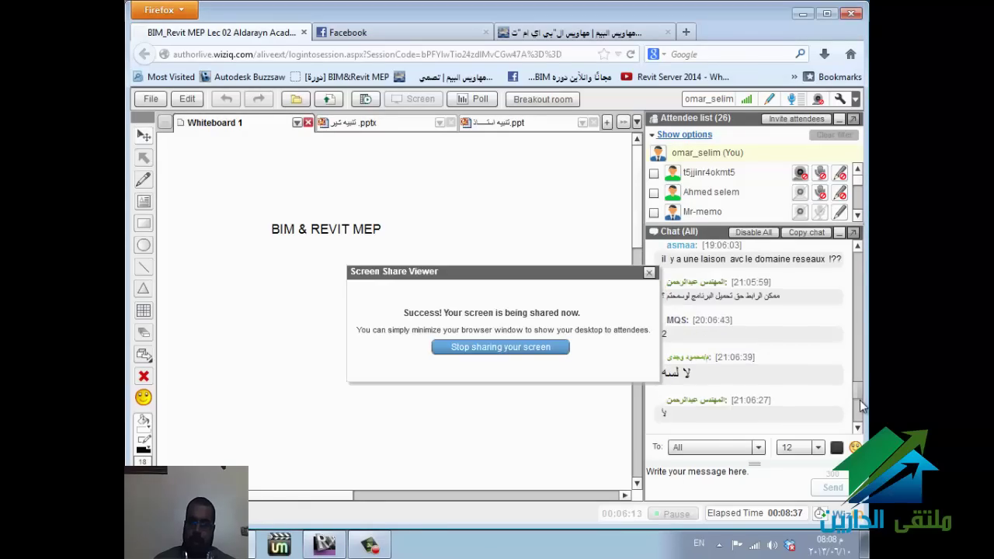
{"action": "scroll", "coordinate": [857, 419], "scroll_direction": "down", "scroll_amount": 3}
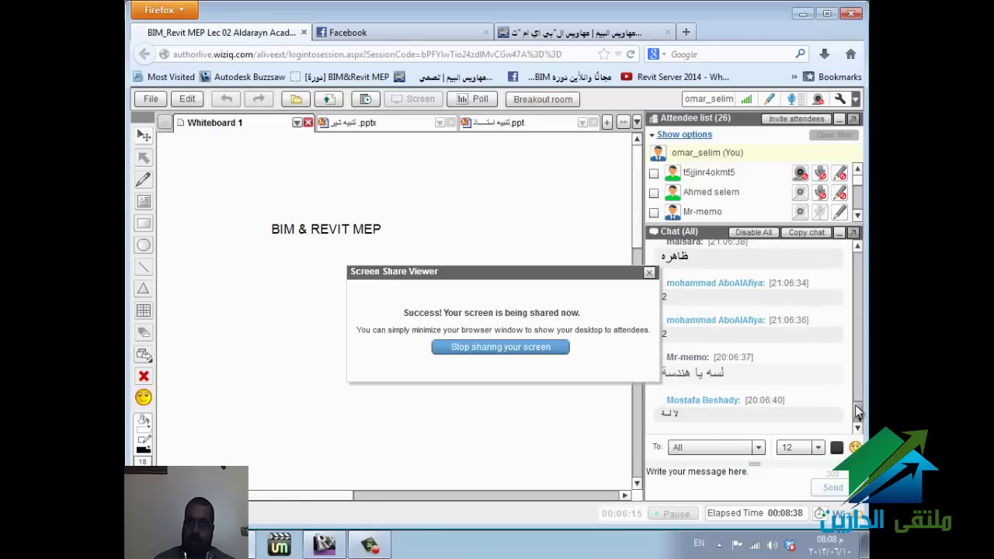
{"action": "scroll", "coordinate": [857, 410], "scroll_direction": "down", "scroll_amount": 1}
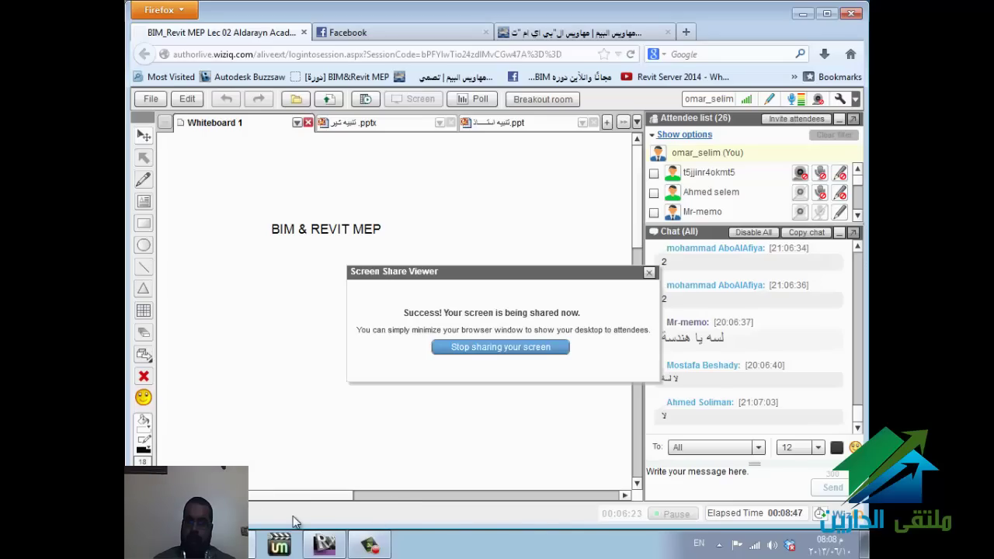
{"action": "left_click", "coordinate": [239, 545]}
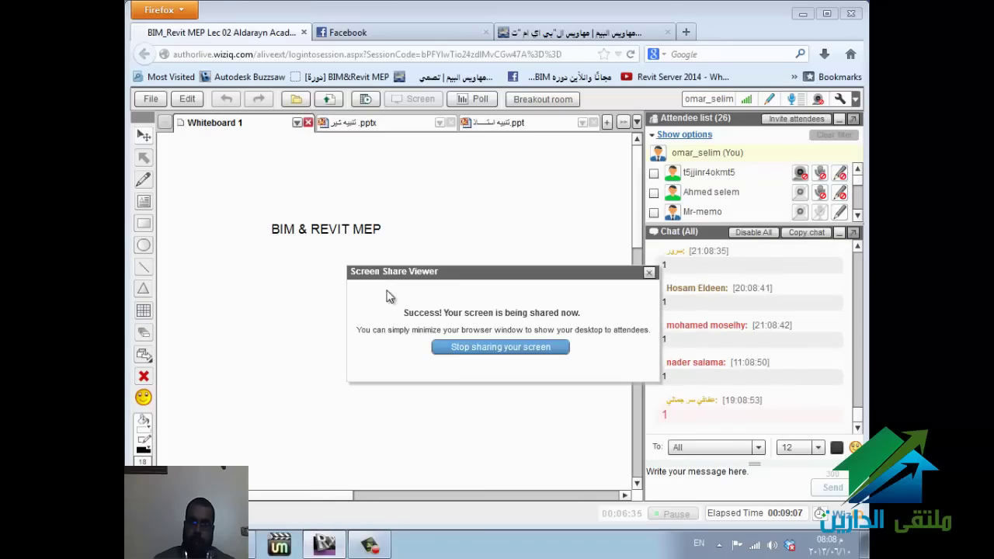
Step: Switch back to Revit and clear the selection of the rectangular duct in the 3D view
{"action": "left_click", "coordinate": [324, 544]}
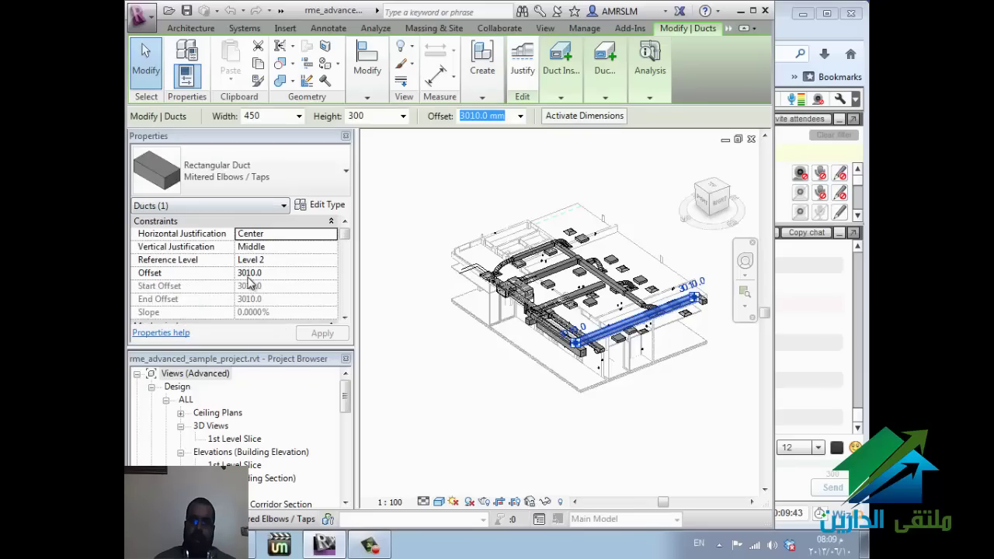
{"action": "left_click", "coordinate": [498, 410]}
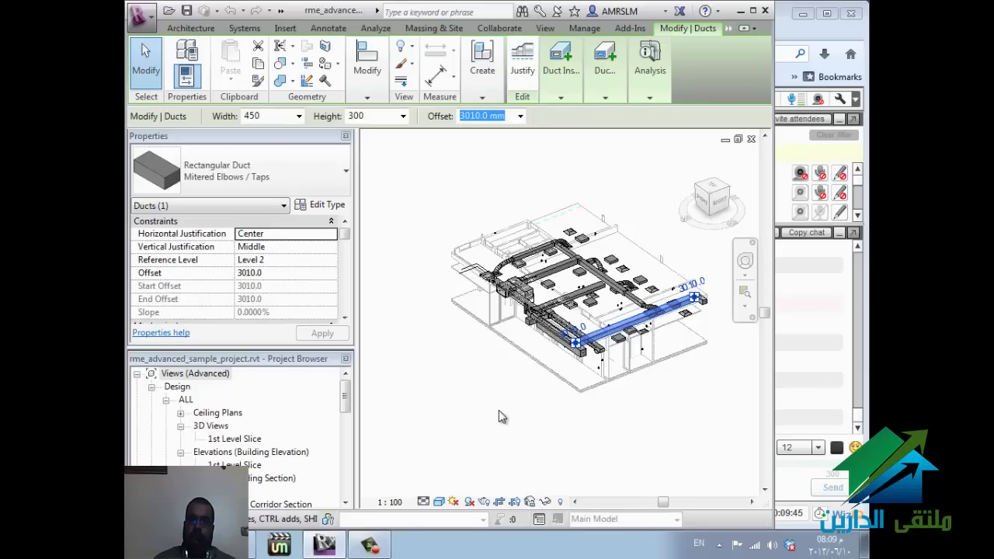
{"action": "key", "text": "Escape"}
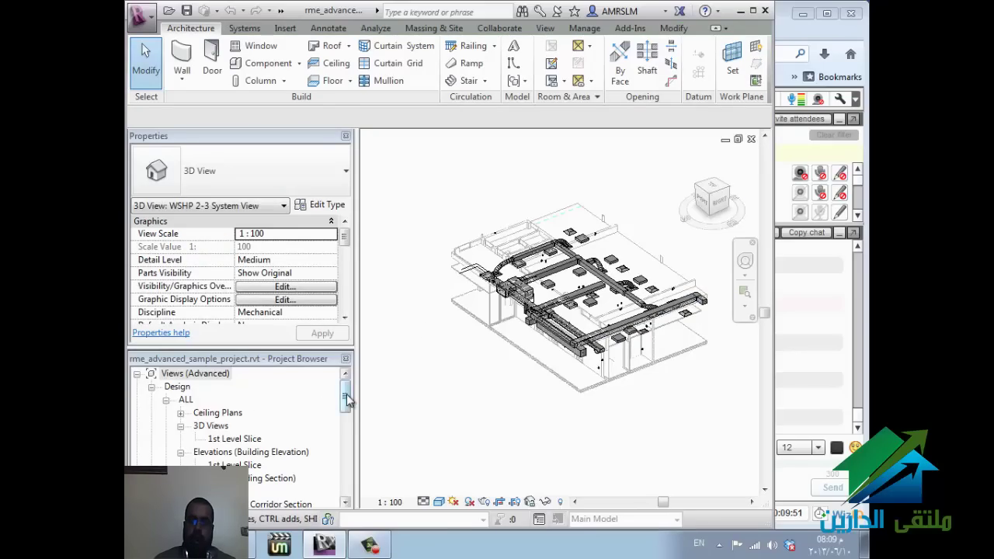
Step: Expand the Floor Plans under HVAC - Design in the project's view list and open the Level 2 HVAC Plan
{"action": "left_click_drag", "start_coordinate": [346, 398], "coordinate": [346, 440]}
{"action": "left_click", "coordinate": [209, 412]}
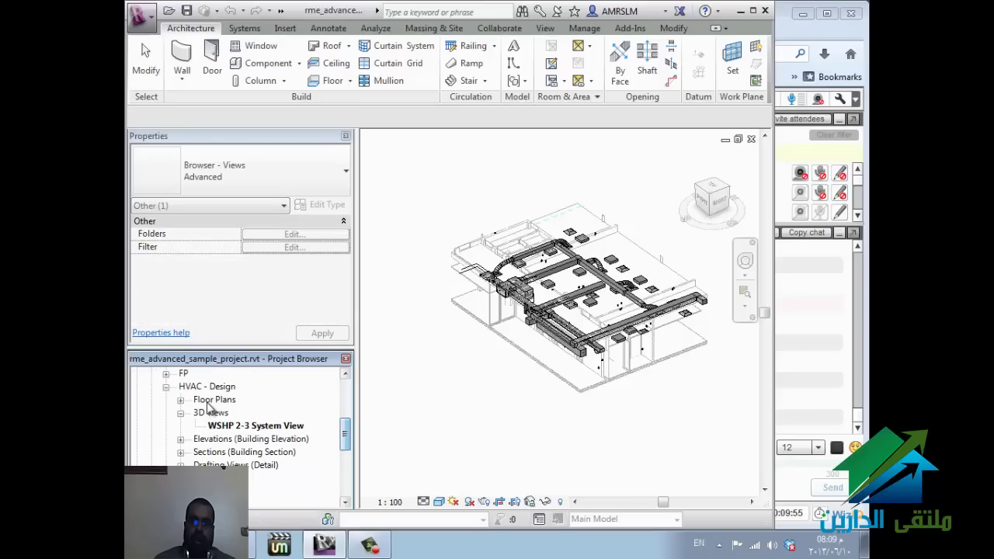
{"action": "double_click", "coordinate": [214, 400]}
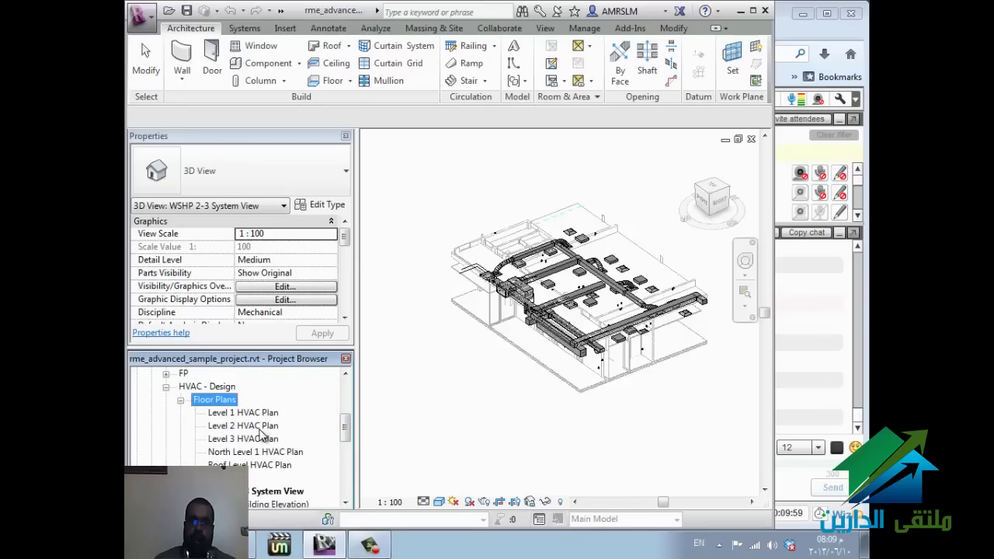
{"action": "left_click", "coordinate": [259, 426]}
{"action": "double_click", "coordinate": [233, 428]}
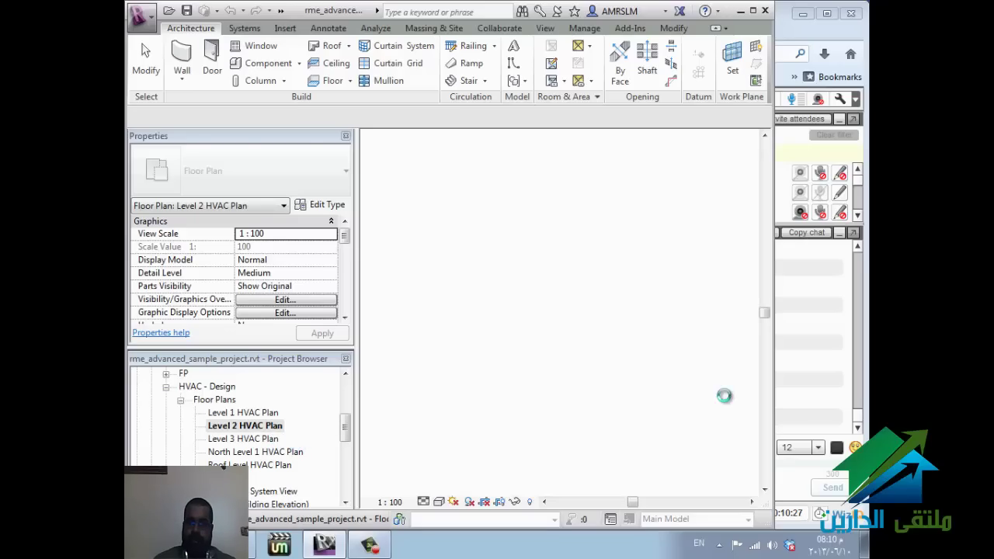
Step: Check the screen sharing status and attendee chat in the browser classroom, and switch back to Revit
{"action": "left_click", "coordinate": [854, 41]}
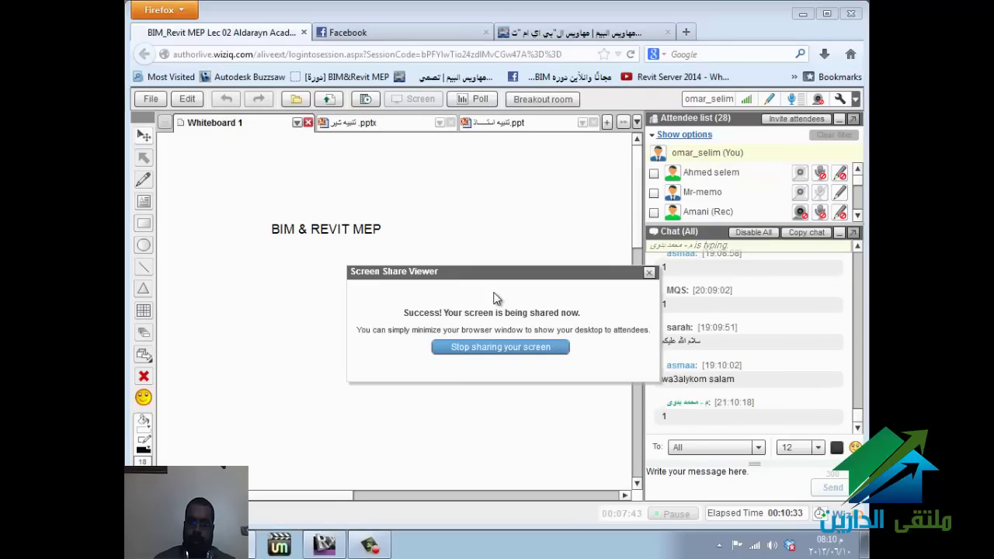
{"action": "left_click", "coordinate": [326, 543]}
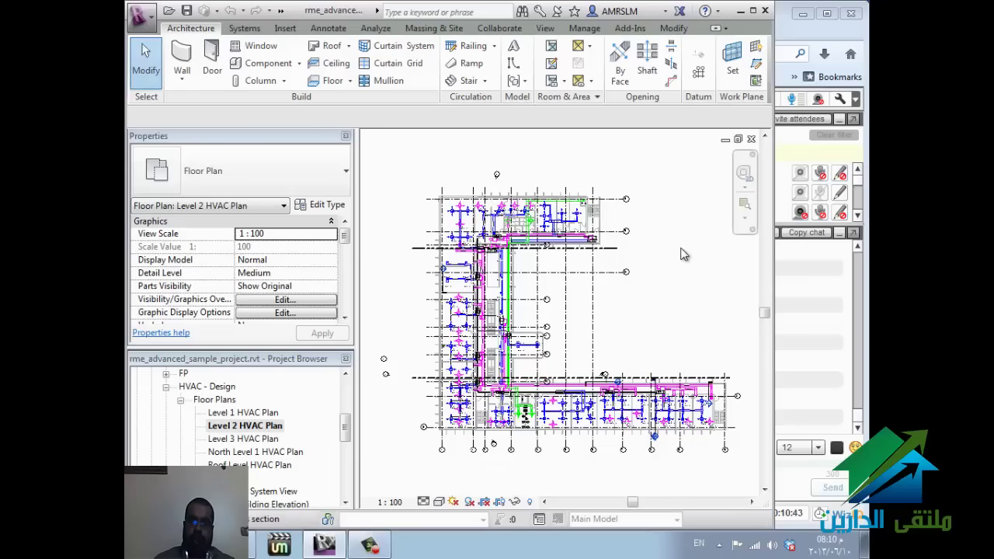
Step: Draw a vertical rectangular duct of type Mitered Elbows / Taps, about 13600 mm long, in the open area below grid C
{"action": "scroll", "coordinate": [505, 194], "scroll_direction": "up", "scroll_amount": 1}
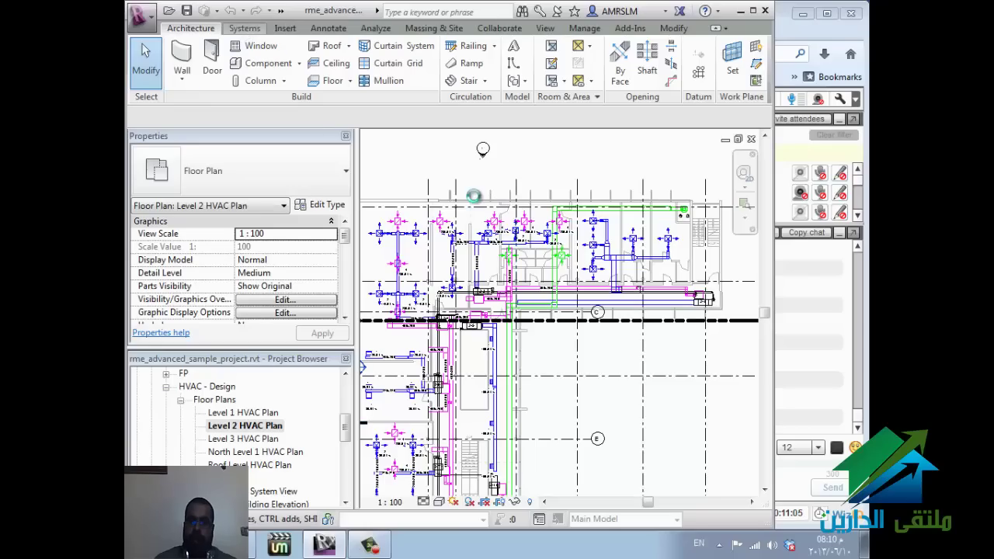
{"action": "left_click", "coordinate": [251, 47]}
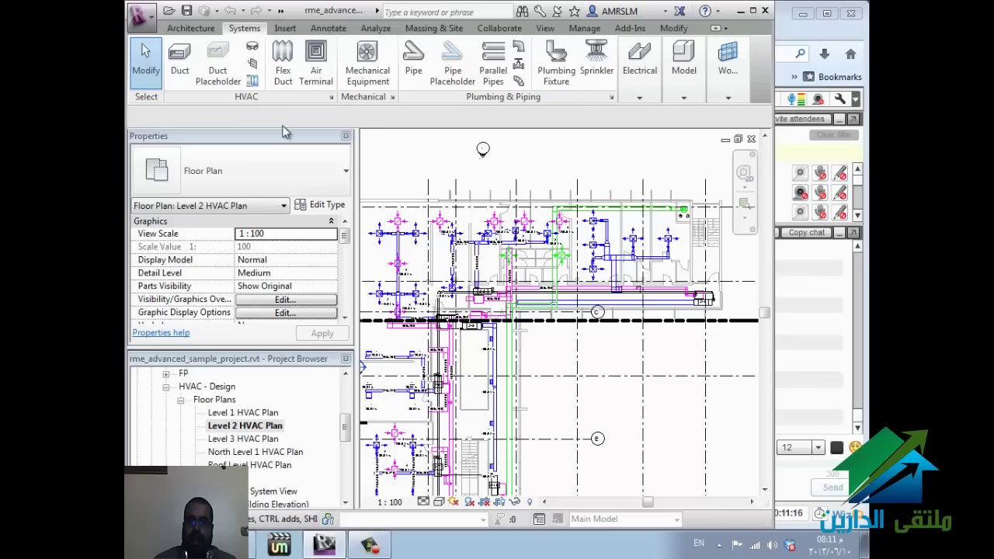
{"action": "left_click", "coordinate": [180, 67]}
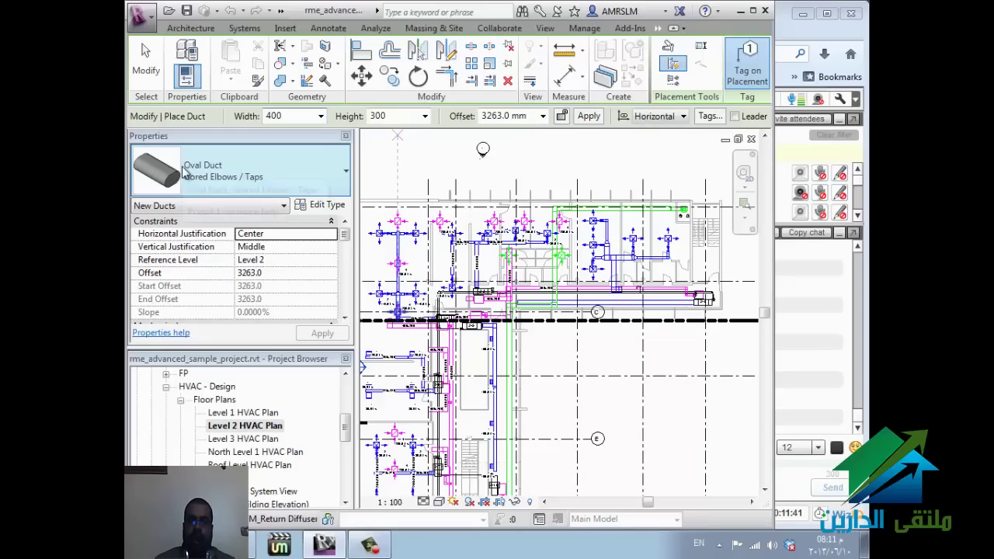
{"action": "left_click", "coordinate": [340, 167]}
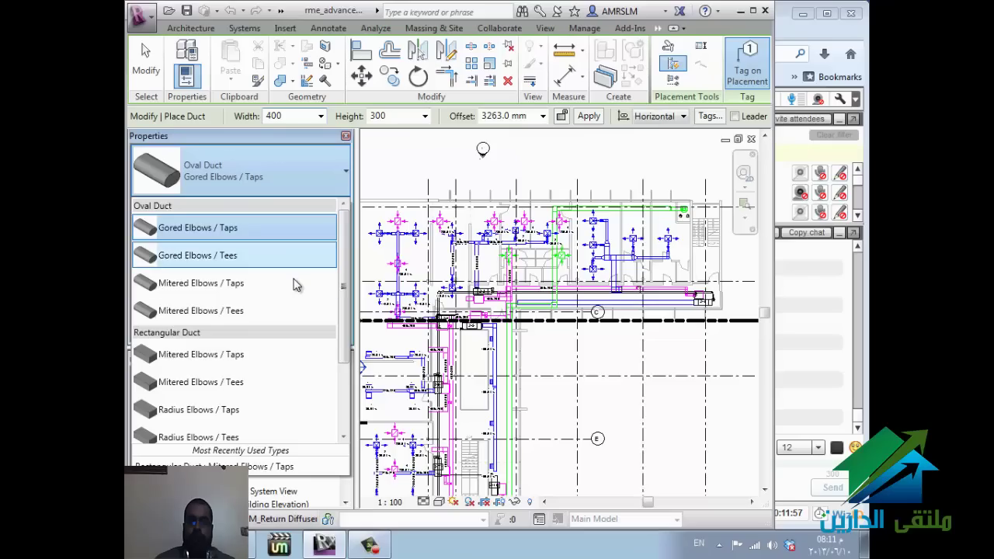
{"action": "scroll", "coordinate": [287, 295], "scroll_direction": "down", "scroll_amount": 1}
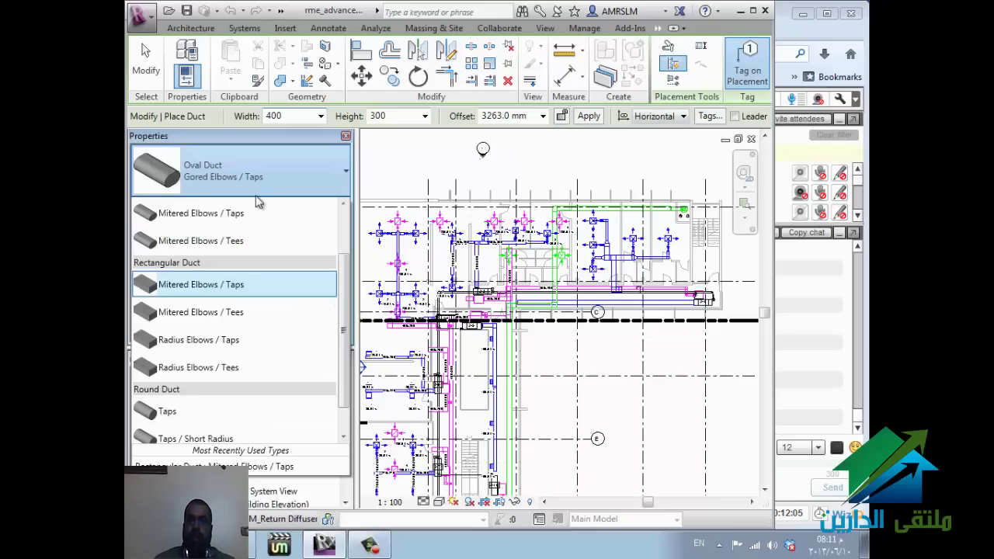
{"action": "mouse_move", "coordinate": [287, 292]}
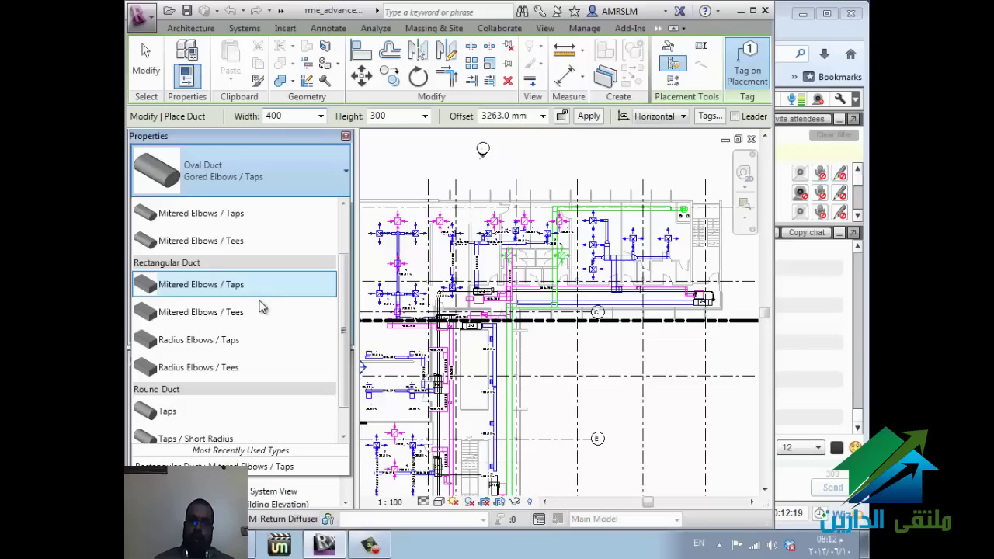
{"action": "mouse_move", "coordinate": [263, 317]}
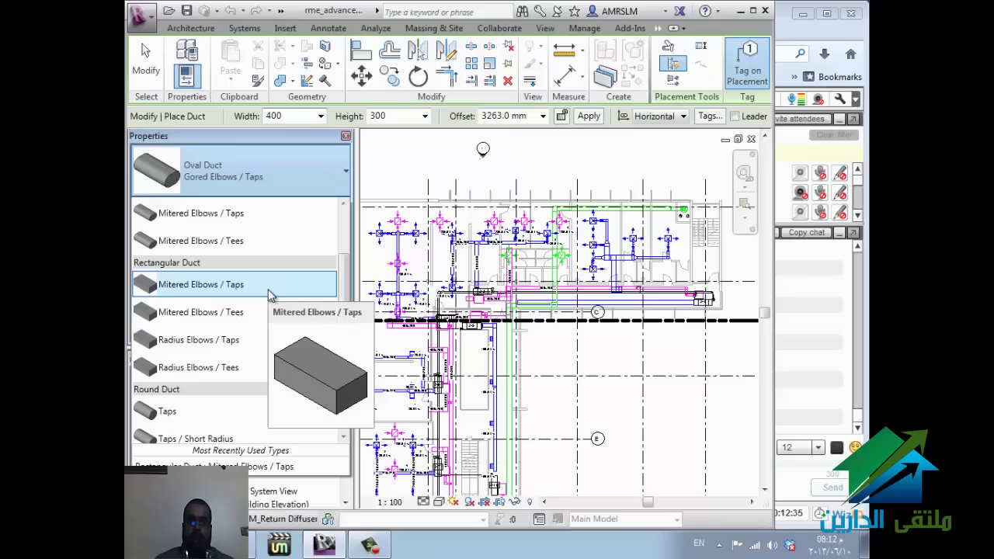
{"action": "left_click", "coordinate": [270, 294]}
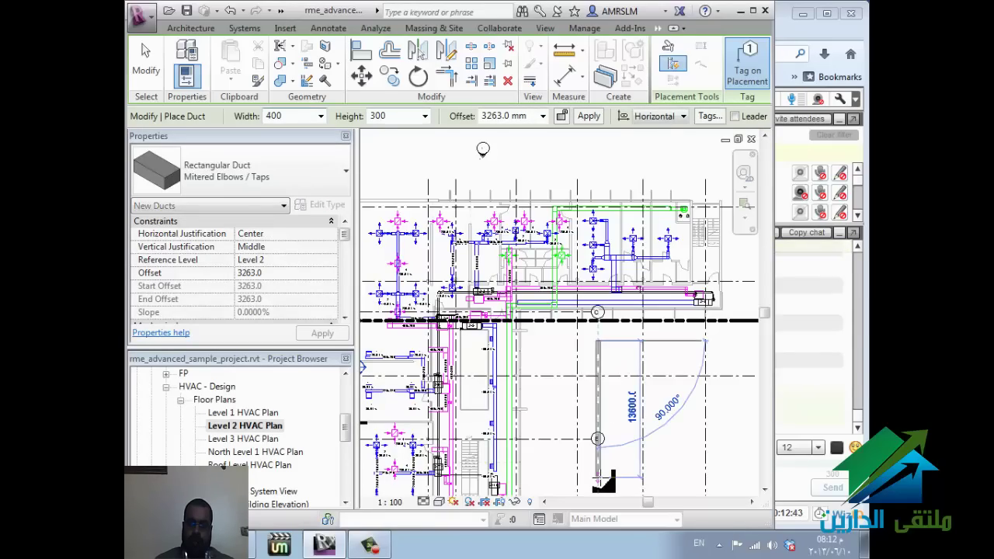
{"action": "left_click", "coordinate": [598, 475]}
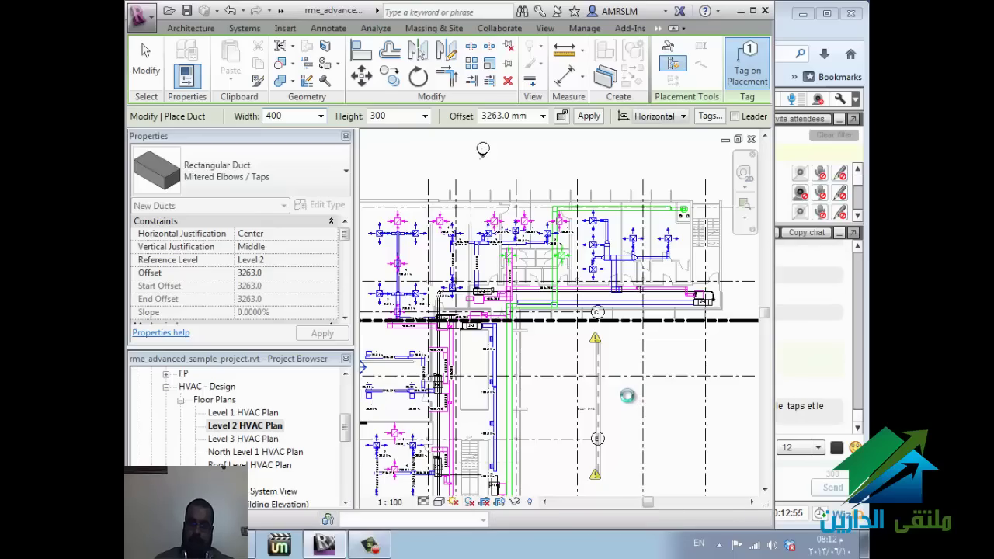
{"action": "key", "text": "Escape"}
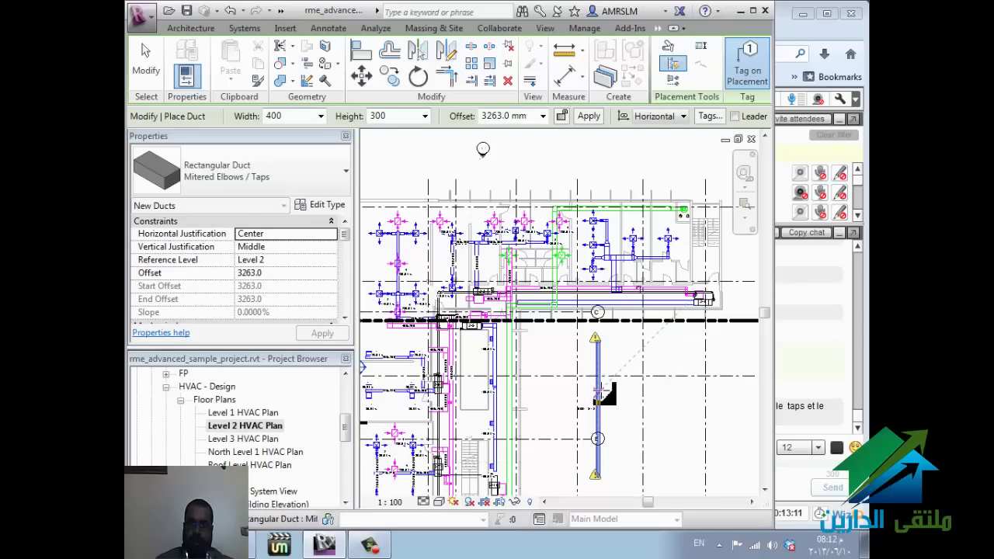
Step: Branch a horizontal Mitered Elbows / Taps duct about 6300 mm long to the right from the vertical duct, and end duct placement
{"action": "left_click", "coordinate": [595, 388]}
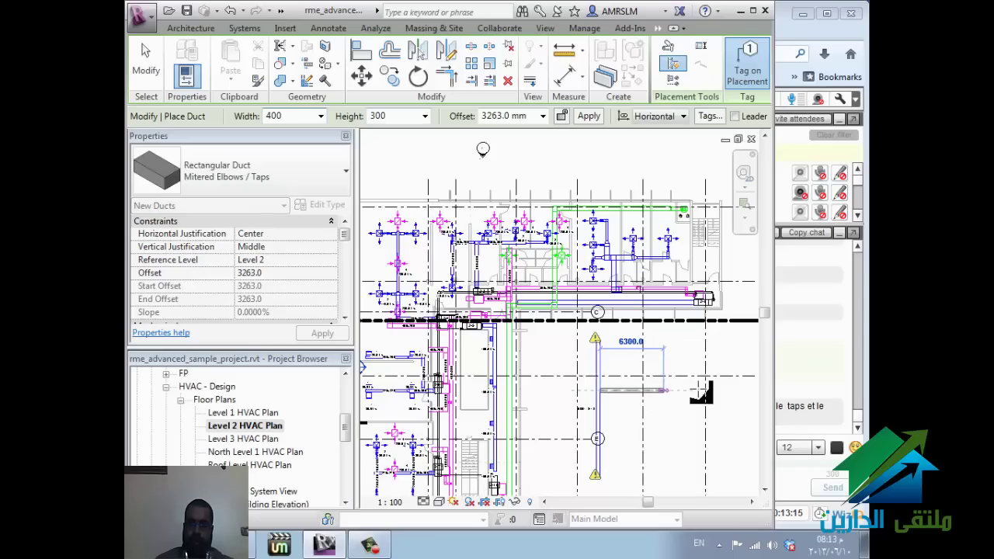
{"action": "left_click", "coordinate": [698, 389]}
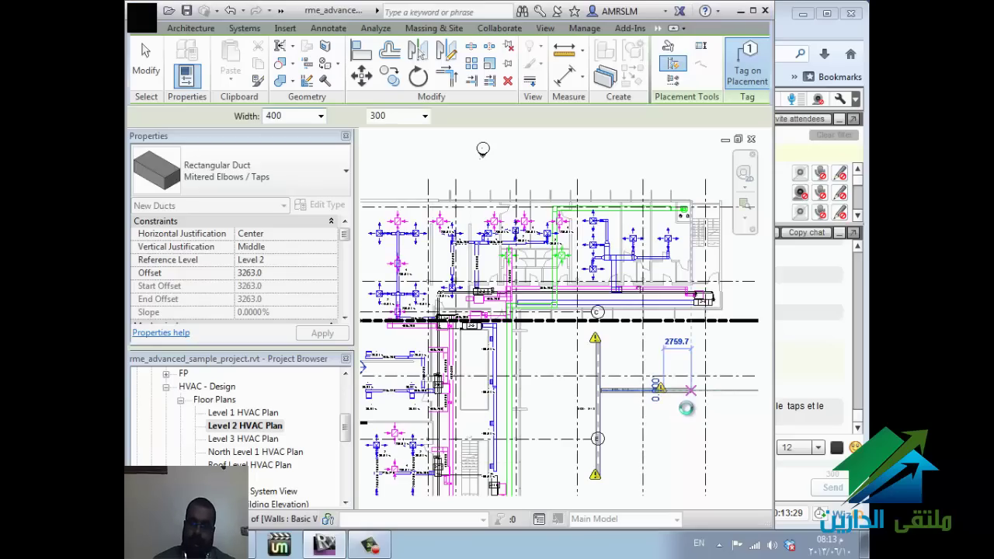
{"action": "key", "text": "Escape"}
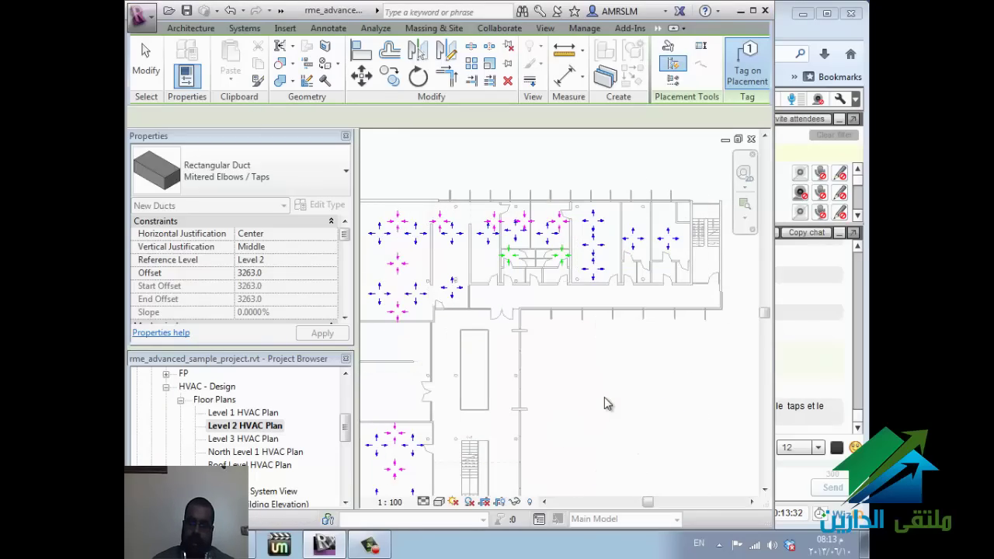
{"action": "scroll", "coordinate": [604, 398], "scroll_direction": "up", "scroll_amount": 3}
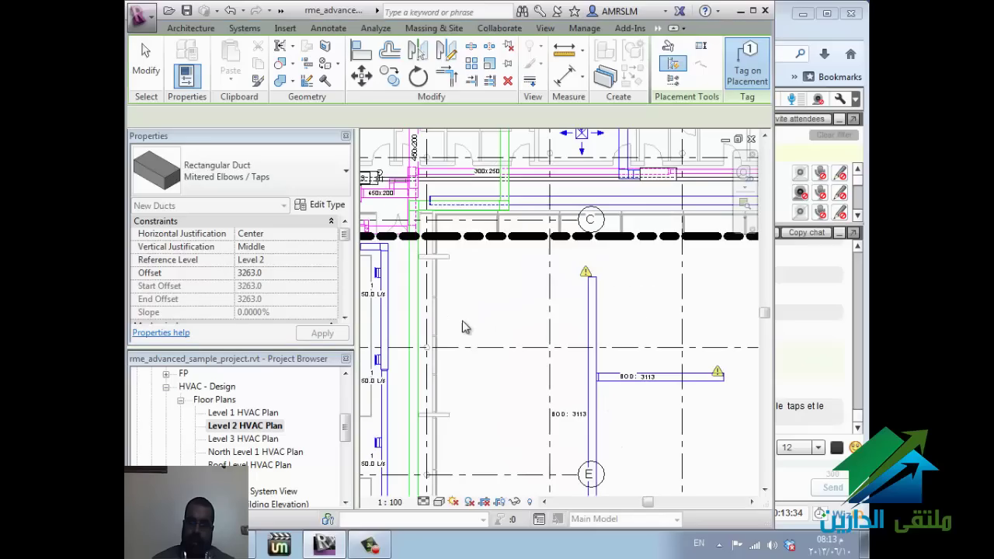
{"action": "key", "text": "Escape"}
{"action": "key", "text": "Escape"}
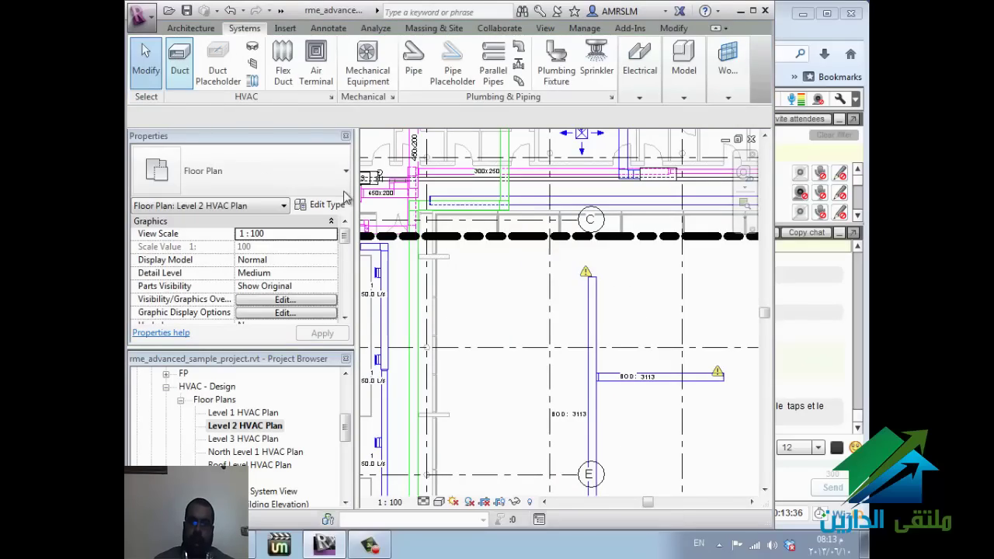
Step: Draw a second vertical rectangular duct of type Mitered Elbows / Tees, about 8400 mm long, to the left of the first one
{"action": "key", "text": "d"}
{"action": "key", "text": "t"}
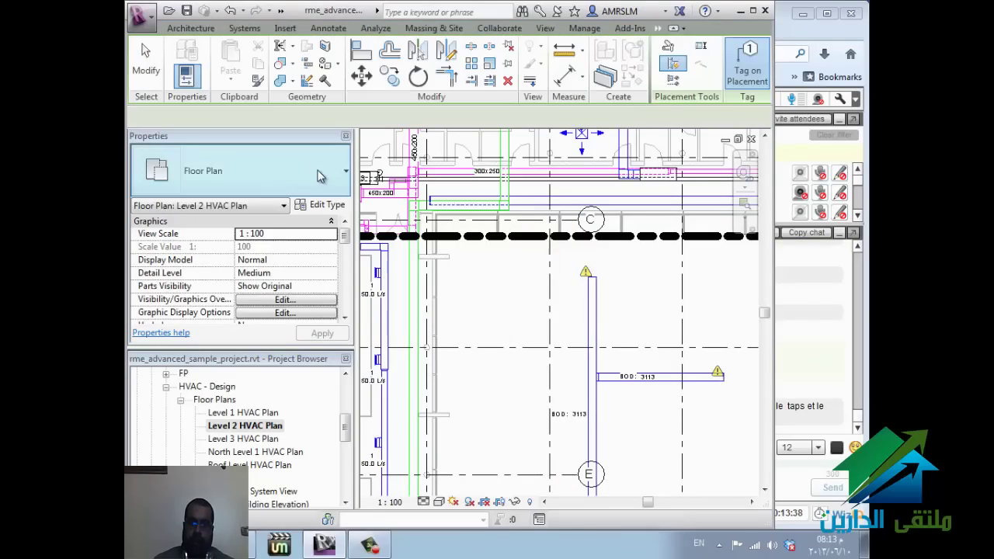
{"action": "left_click", "coordinate": [317, 175]}
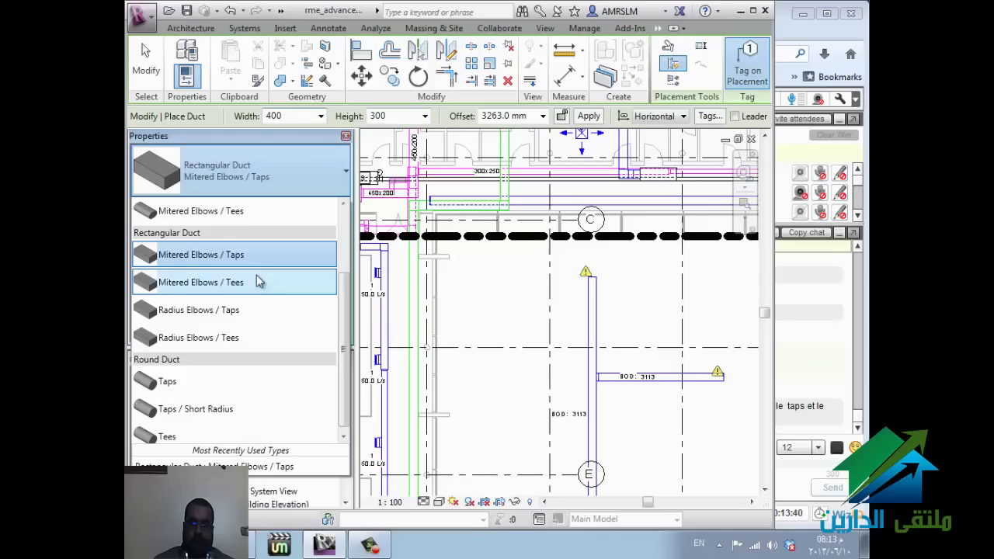
{"action": "left_click", "coordinate": [258, 282]}
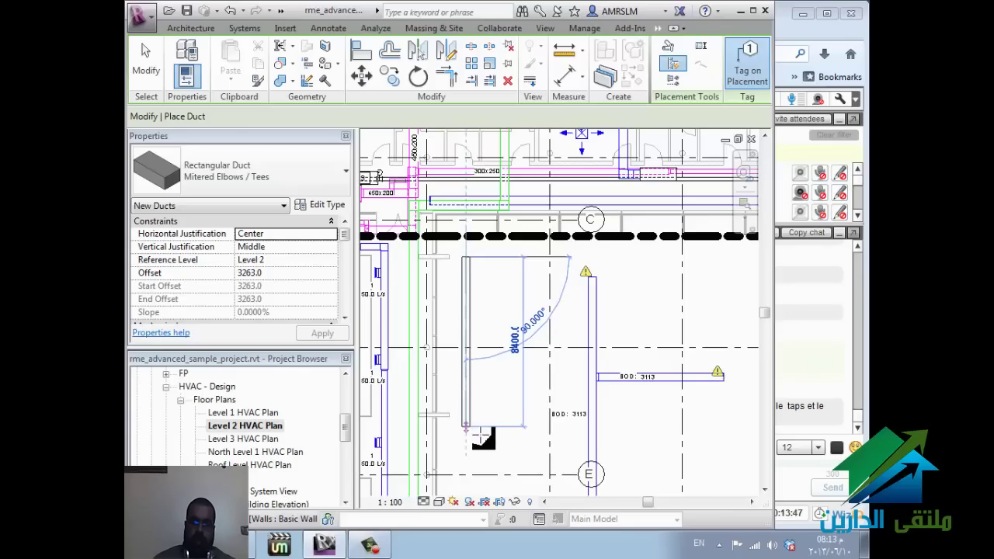
{"action": "left_click", "coordinate": [469, 427]}
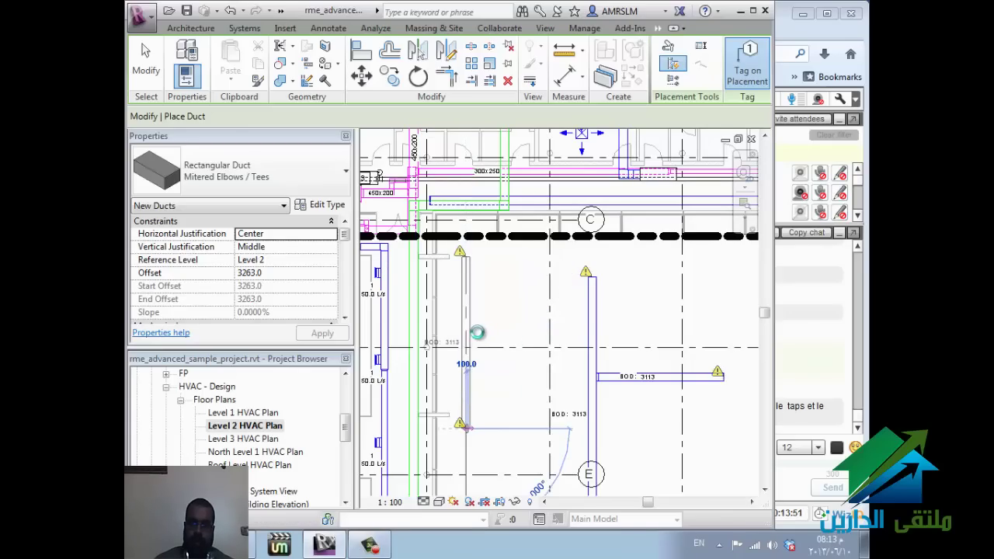
{"action": "key", "text": "Escape"}
{"action": "key", "text": "Escape"}
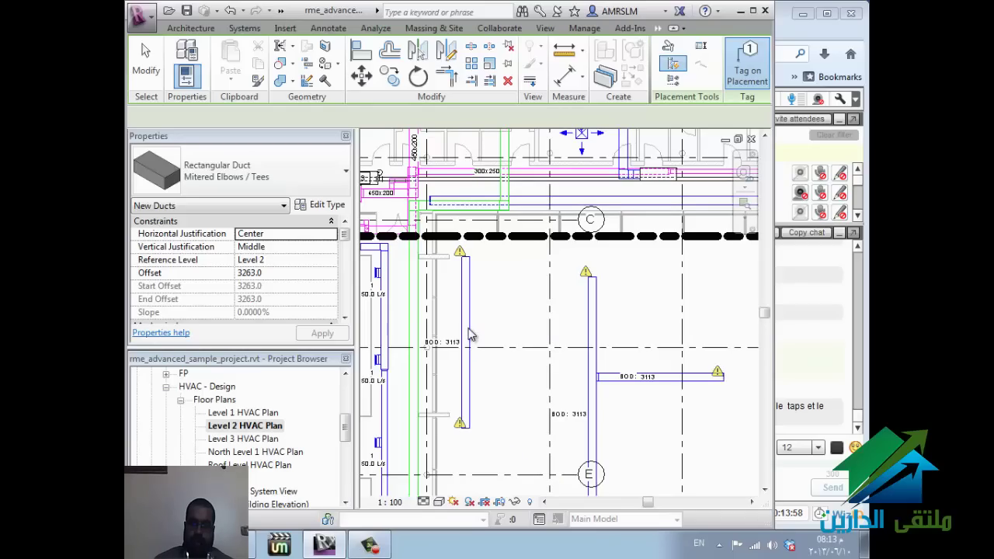
Step: Branch a short horizontal Mitered Elbows / Tees duct to the right from the middle of the second vertical duct
{"action": "key", "text": "d"}
{"action": "key", "text": "t"}
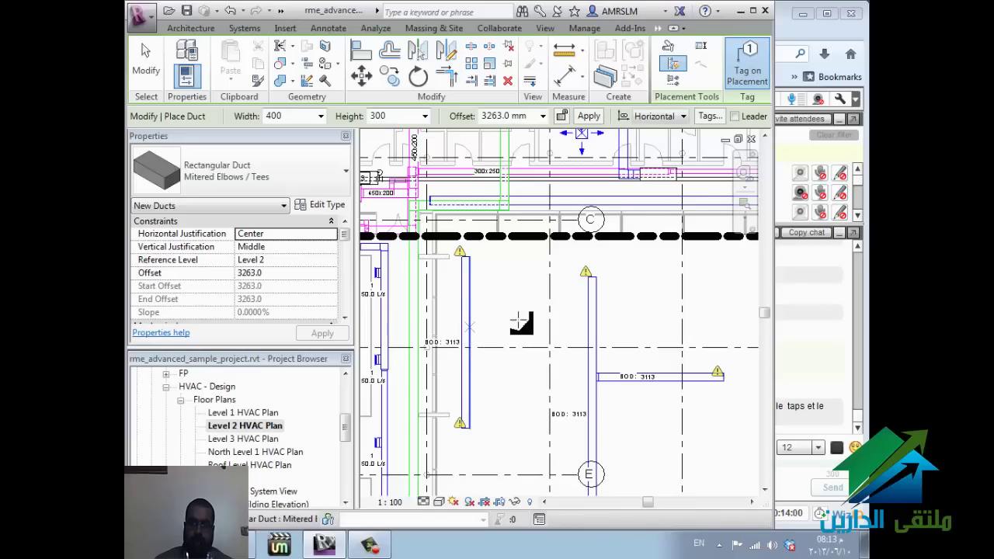
{"action": "left_click", "coordinate": [471, 327]}
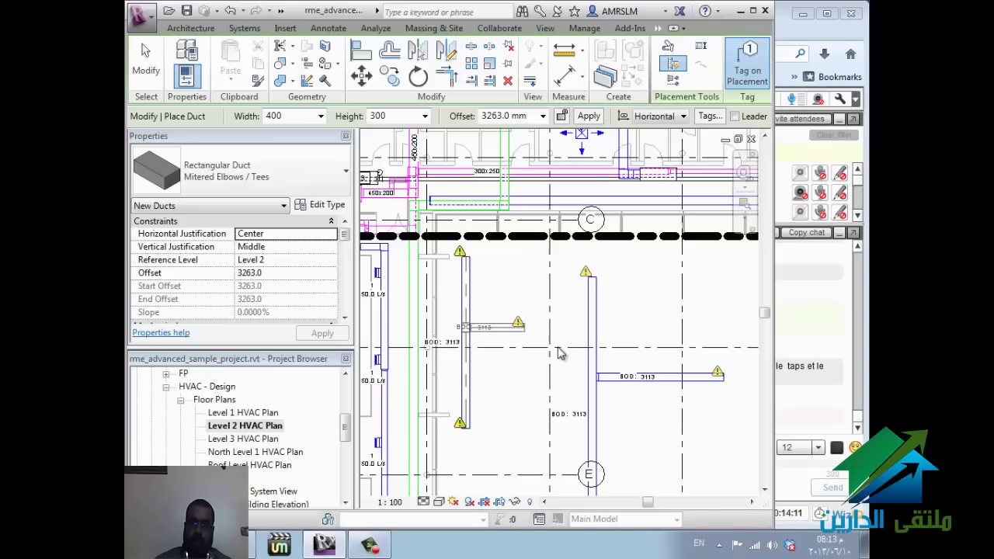
{"action": "left_click", "coordinate": [559, 350]}
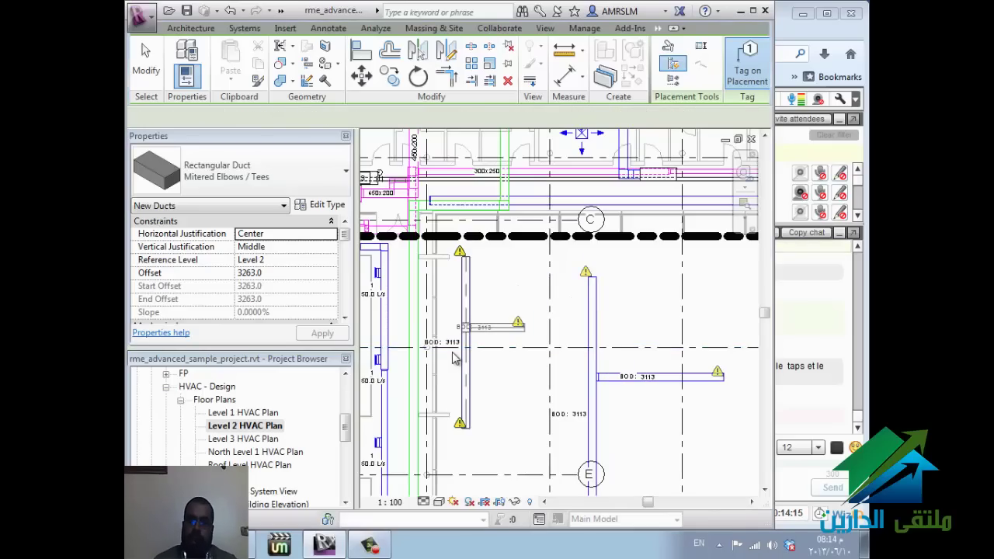
{"action": "key", "text": "Escape"}
{"action": "key", "text": "Escape"}
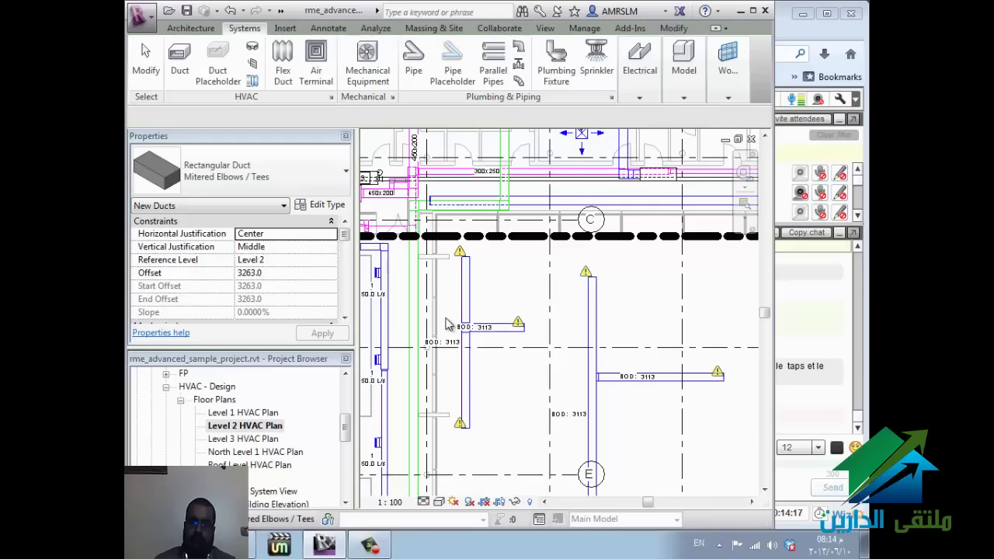
Step: Delete the bottom elevation tag that overlaps the tee connection of the short branch duct
{"action": "scroll", "coordinate": [451, 332], "scroll_direction": "up", "scroll_amount": 4}
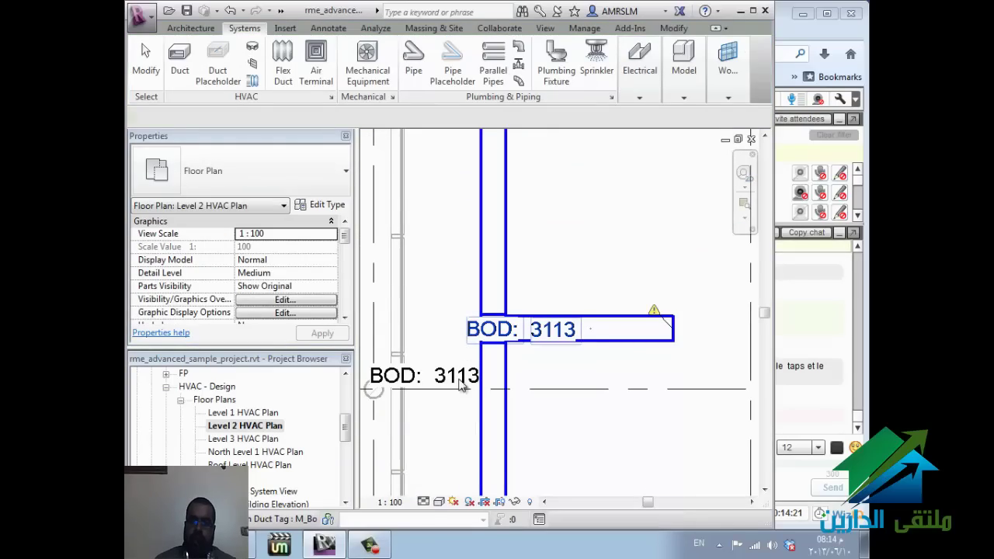
{"action": "left_click", "coordinate": [455, 333]}
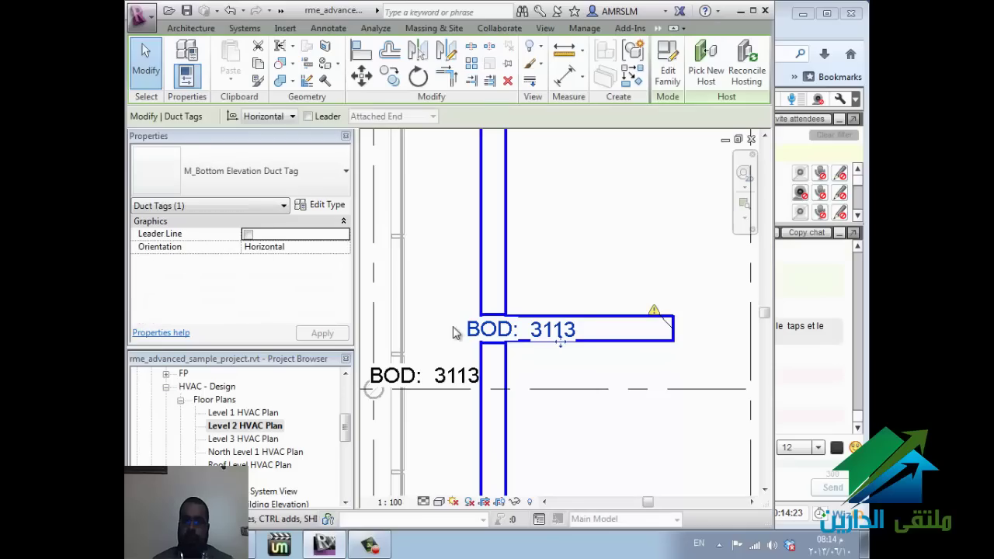
{"action": "key", "text": "Escape"}
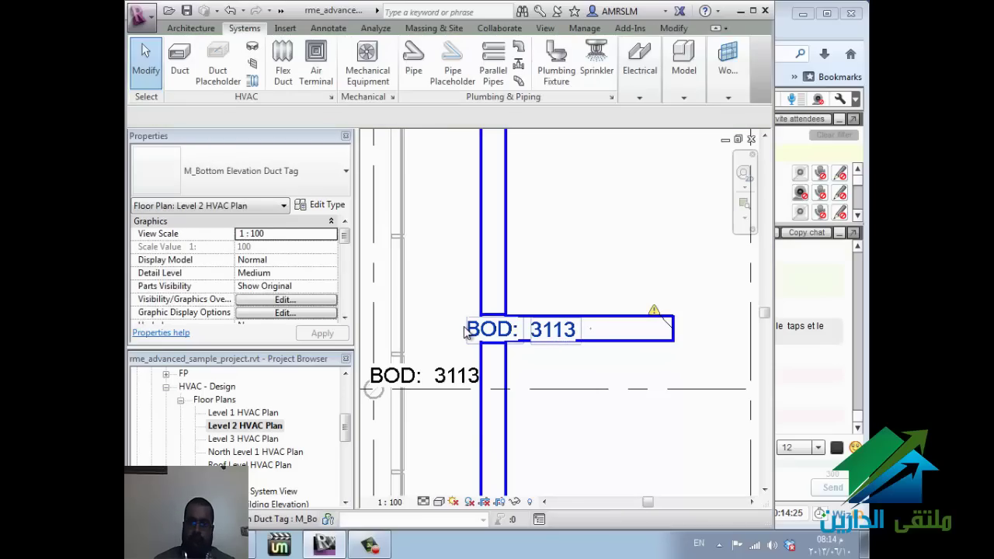
{"action": "left_click", "coordinate": [571, 416]}
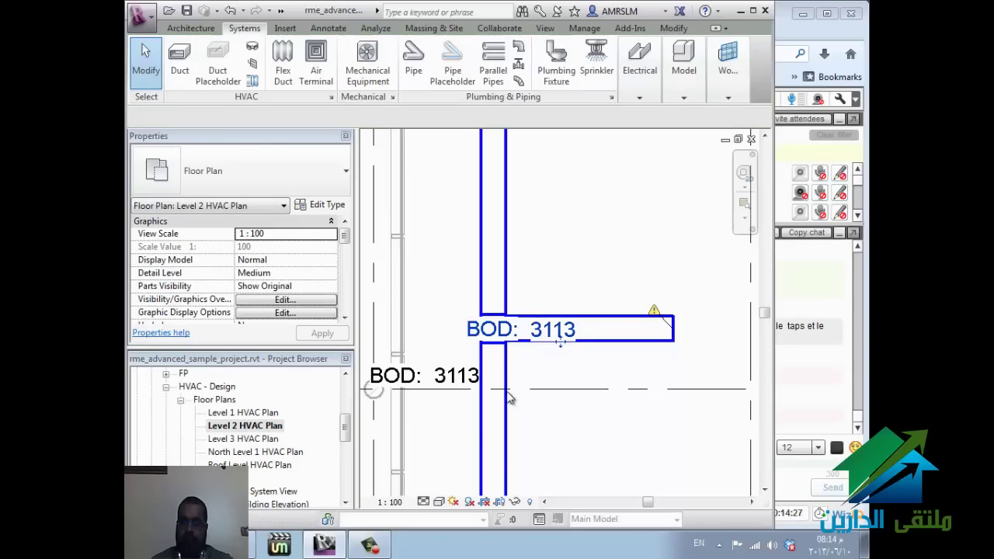
{"action": "key", "text": "Delete"}
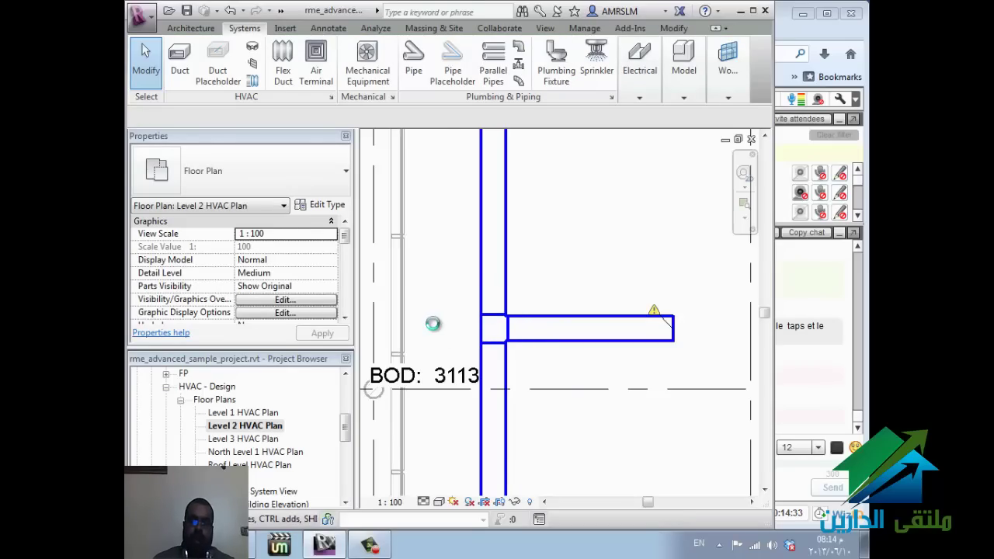
Step: Start the Pipe tool and review the available pipe types without changing the Standard type
{"action": "scroll", "coordinate": [427, 327], "scroll_direction": "down", "scroll_amount": 5}
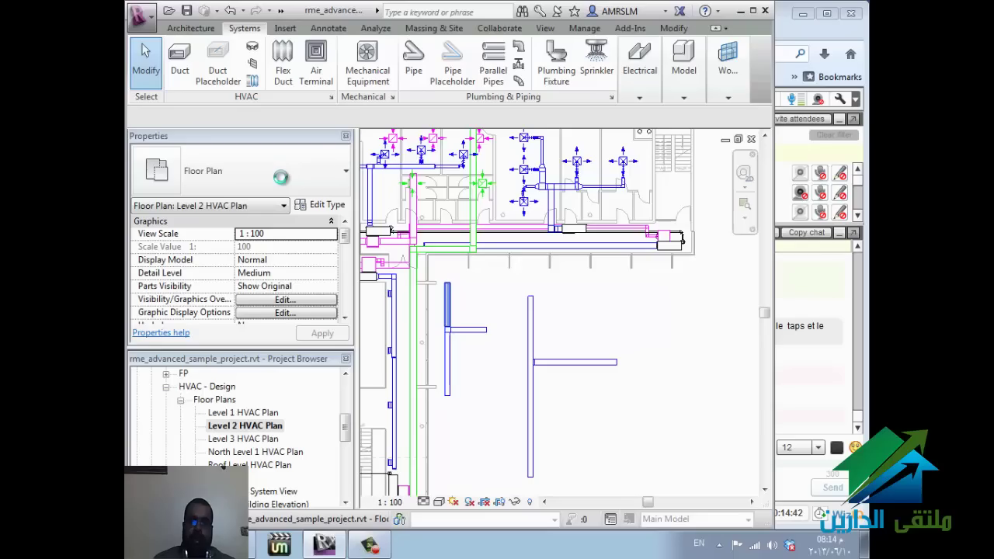
{"action": "left_click", "coordinate": [419, 78]}
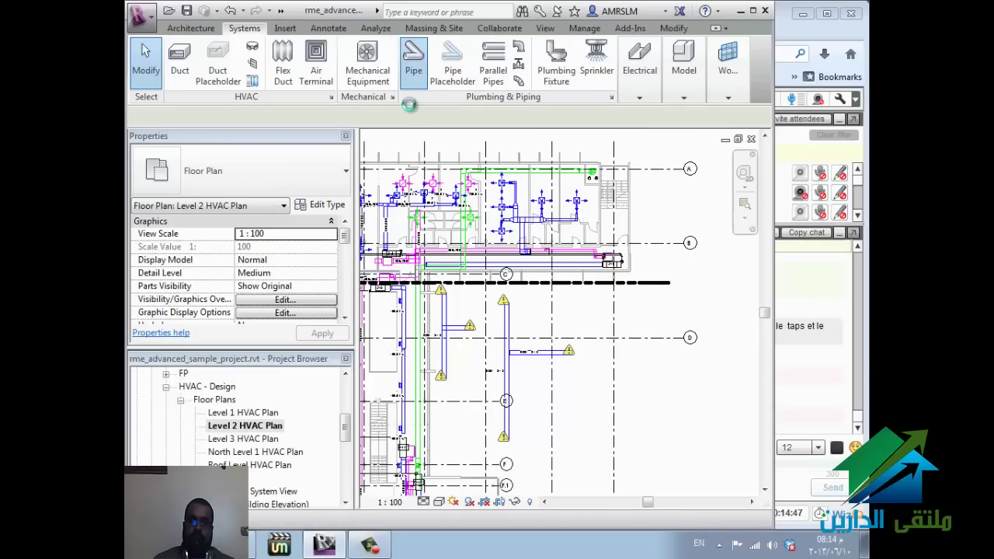
{"action": "left_click", "coordinate": [332, 181]}
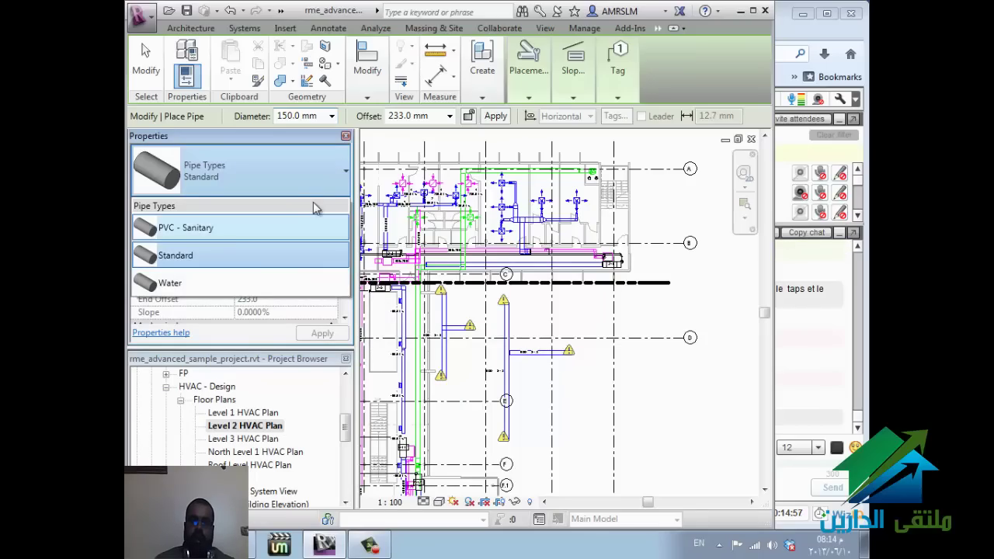
{"action": "left_click", "coordinate": [528, 200]}
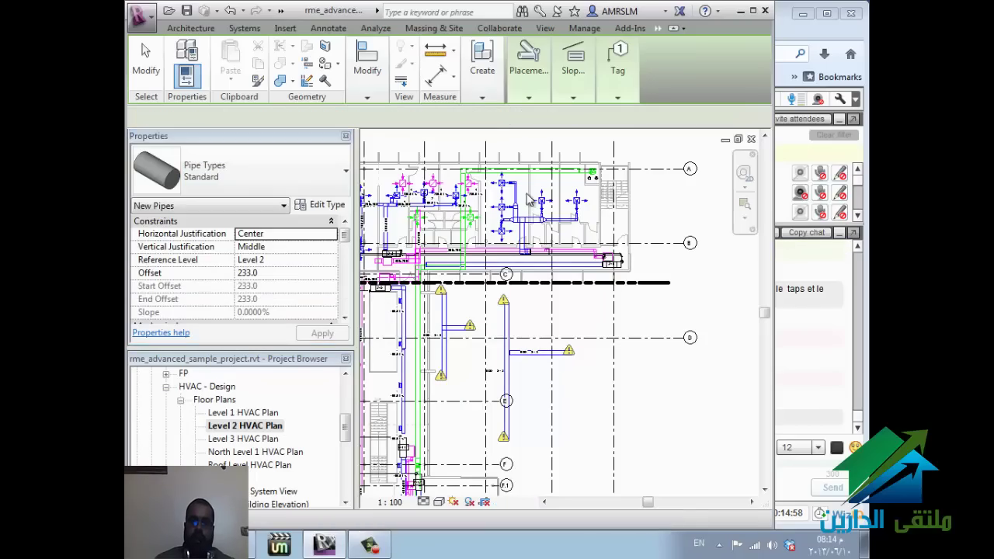
Step: Leave the Pipe tool, check the lecture chat in the Firefox window, and return to the Level 2 HVAC plan in Revit
{"action": "key", "text": "Escape"}
{"action": "key", "text": "Escape"}
{"action": "left_click", "coordinate": [818, 141]}
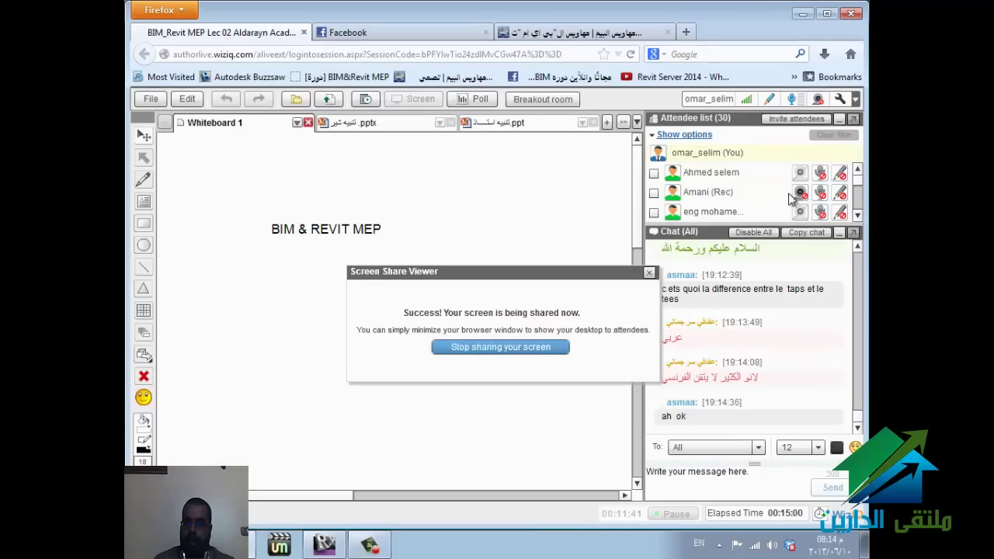
{"action": "key", "text": "alt+Tab"}
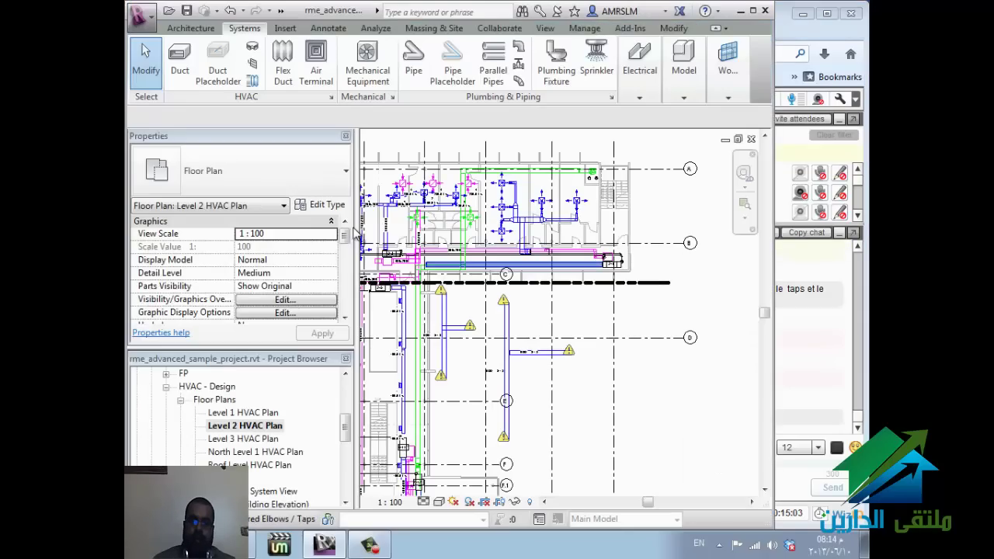
Step: Draw an L-shaped rectangular duct of type Radius Elbows / Taps, running about 13100 mm upward and turning right just below grid D
{"action": "left_click", "coordinate": [179, 74]}
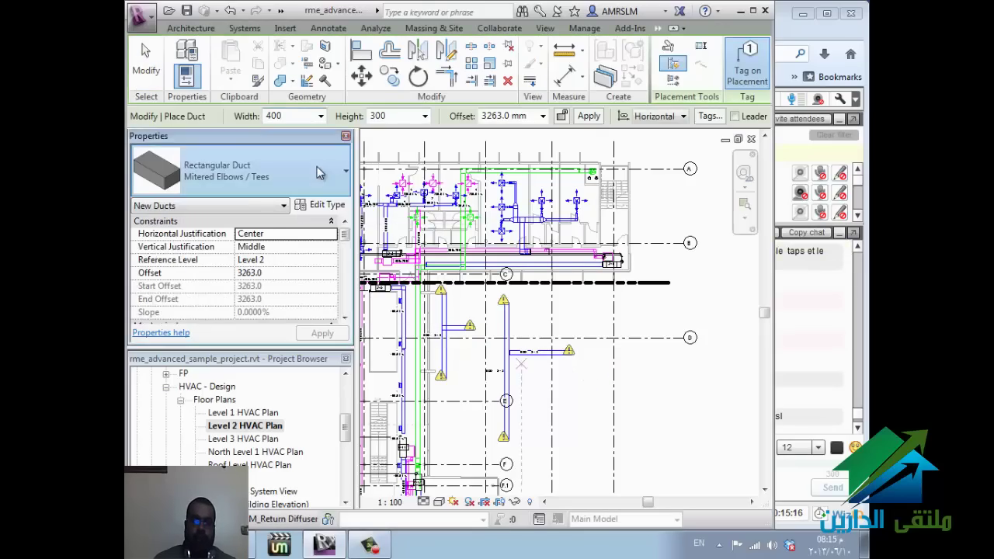
{"action": "left_click", "coordinate": [316, 172]}
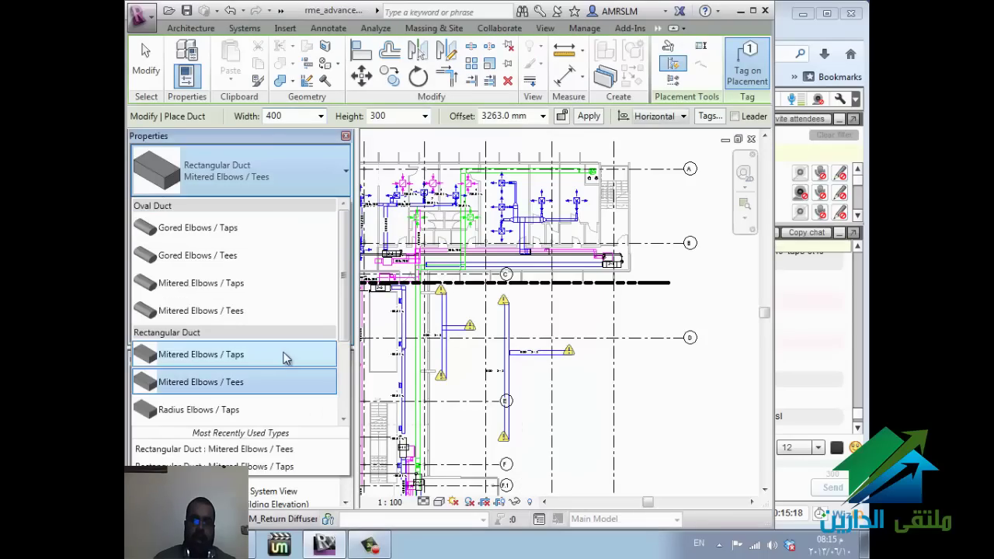
{"action": "left_click", "coordinate": [284, 358]}
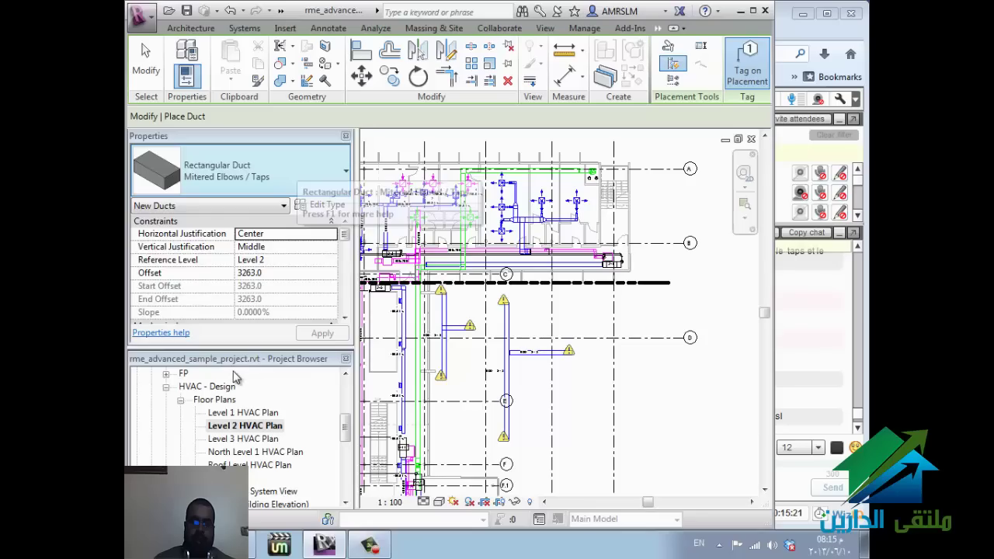
{"action": "left_click", "coordinate": [241, 171]}
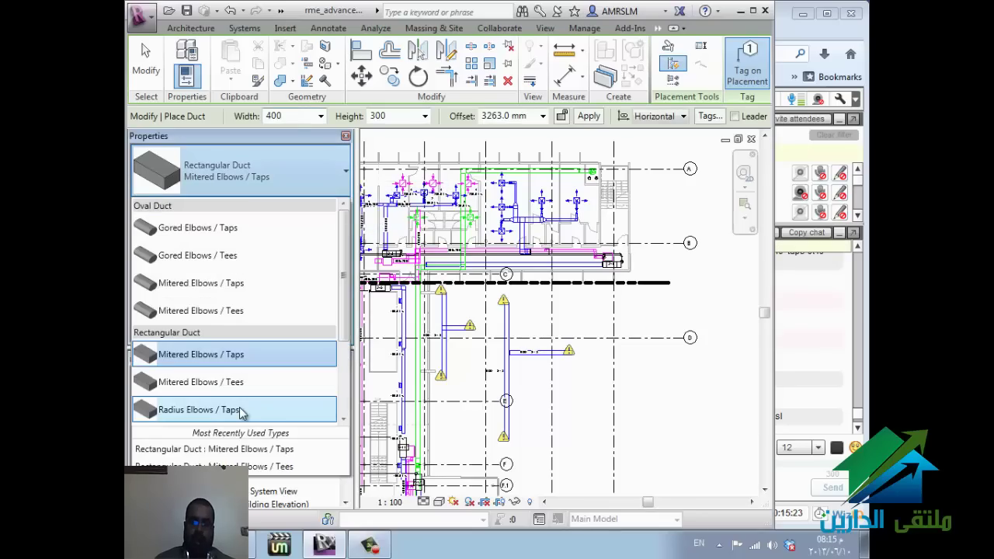
{"action": "left_click", "coordinate": [288, 419]}
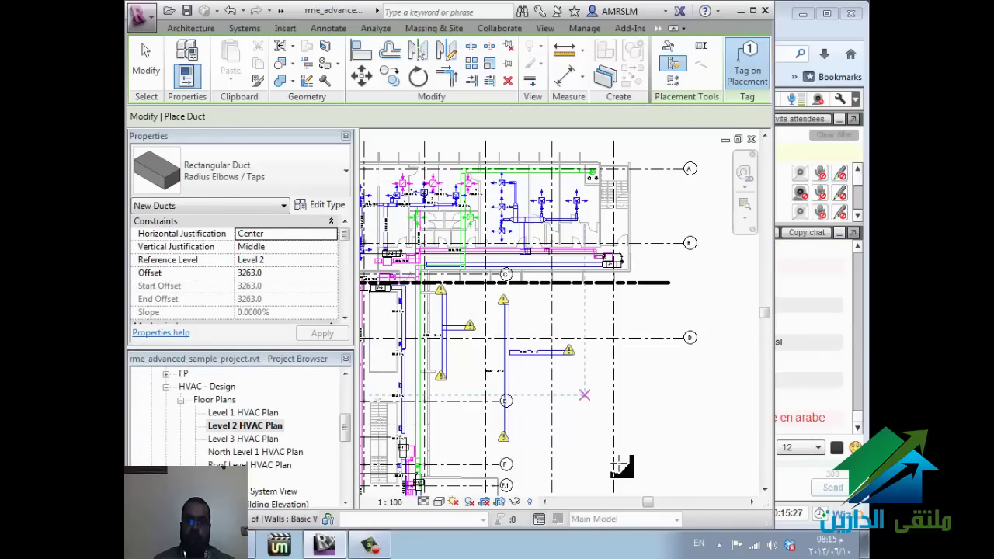
{"action": "left_click", "coordinate": [629, 354]}
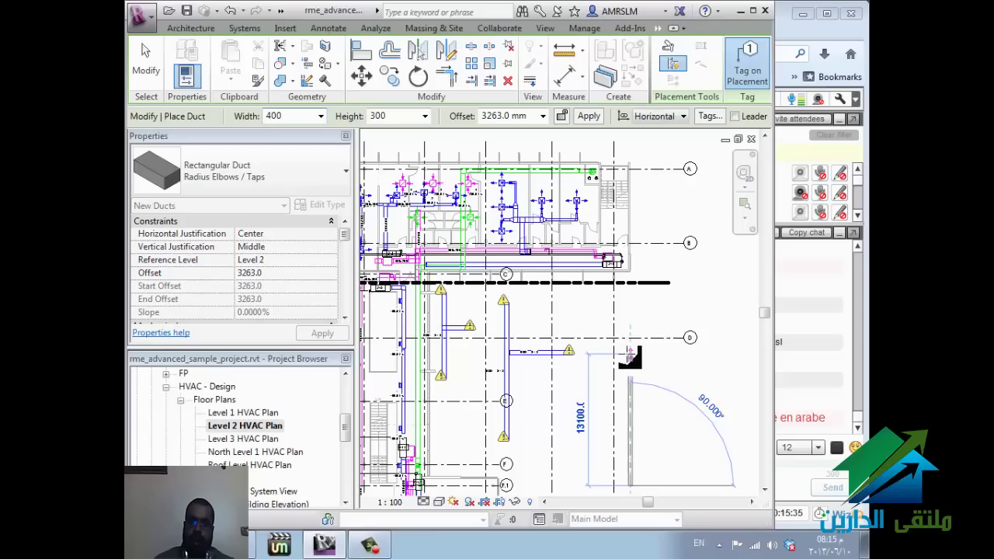
{"action": "left_click", "coordinate": [629, 354]}
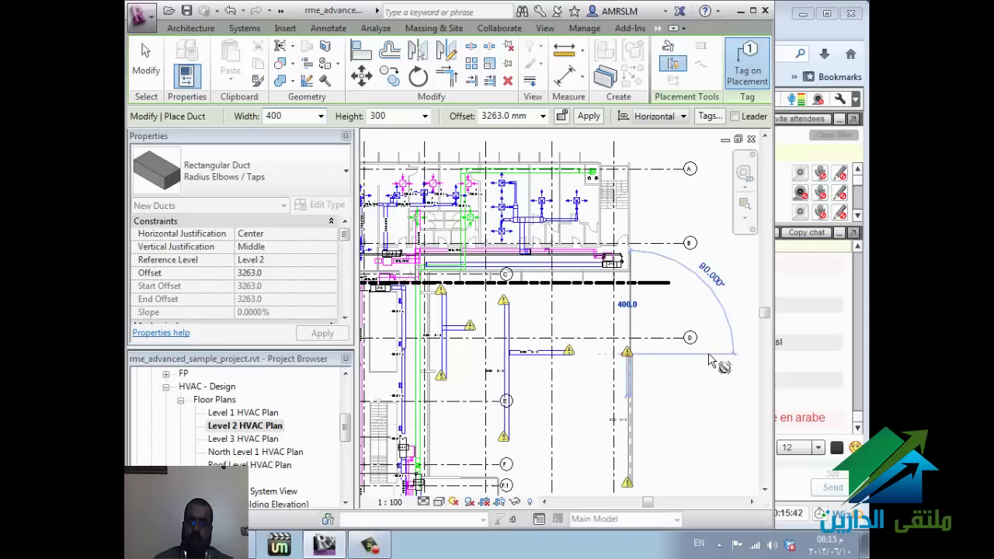
{"action": "left_click", "coordinate": [708, 360]}
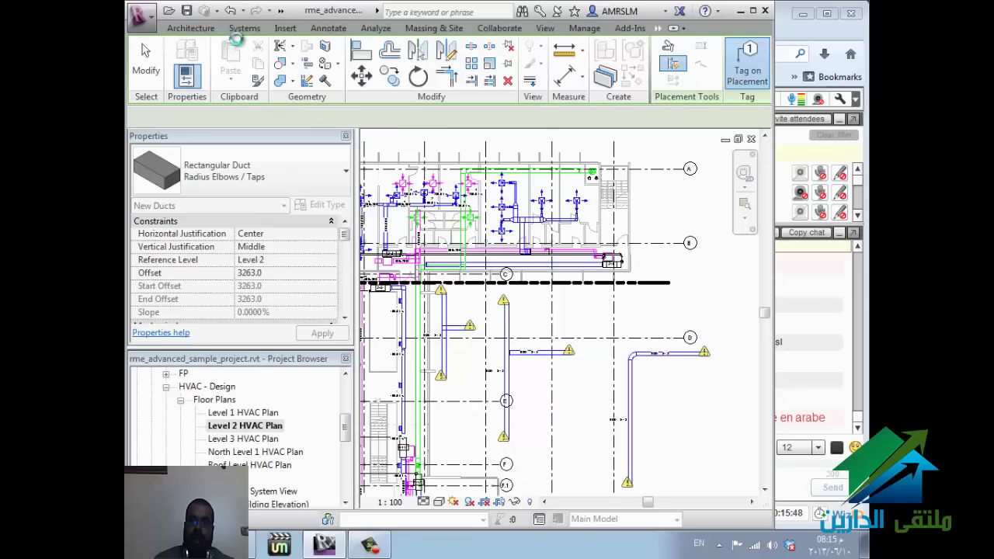
{"action": "left_click", "coordinate": [689, 440]}
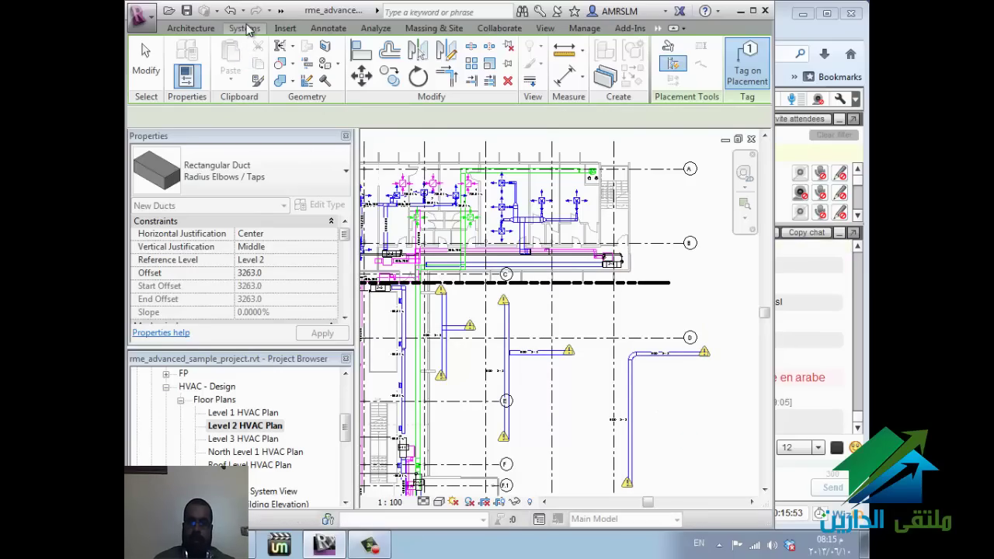
Step: Start the Air Terminal tool and review the available air terminal types without changing the M_Return Diffuser type
{"action": "left_click", "coordinate": [245, 29]}
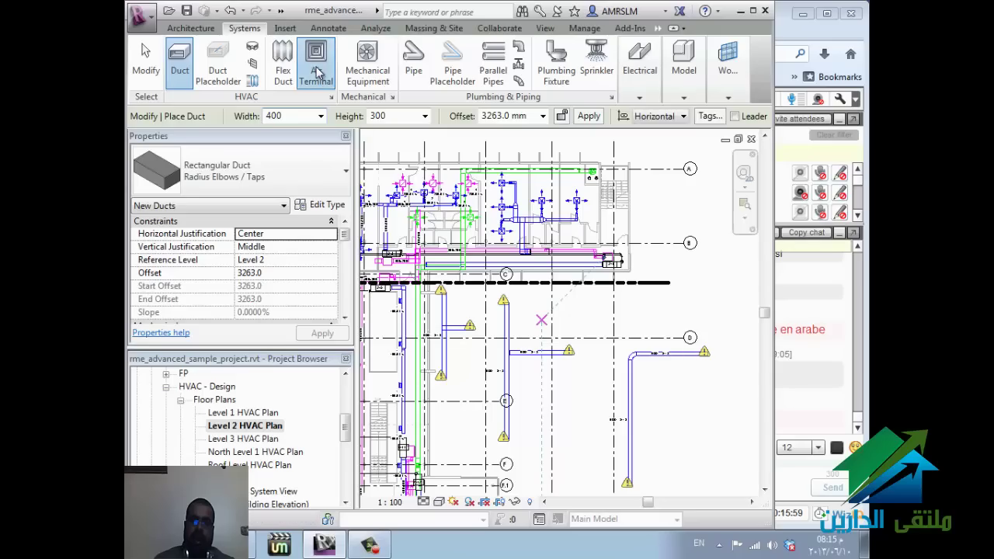
{"action": "key", "text": "Escape"}
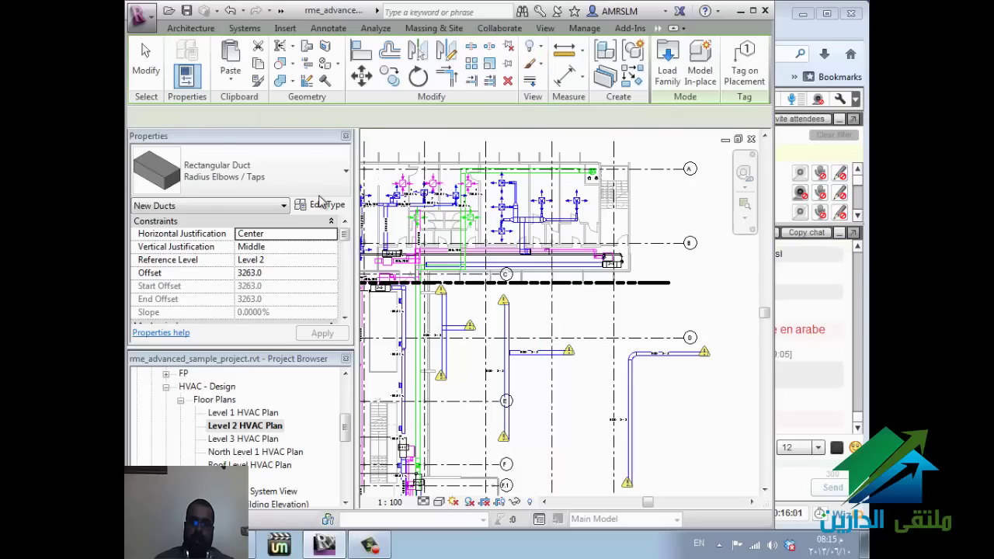
{"action": "key", "text": "a"}
{"action": "key", "text": "t"}
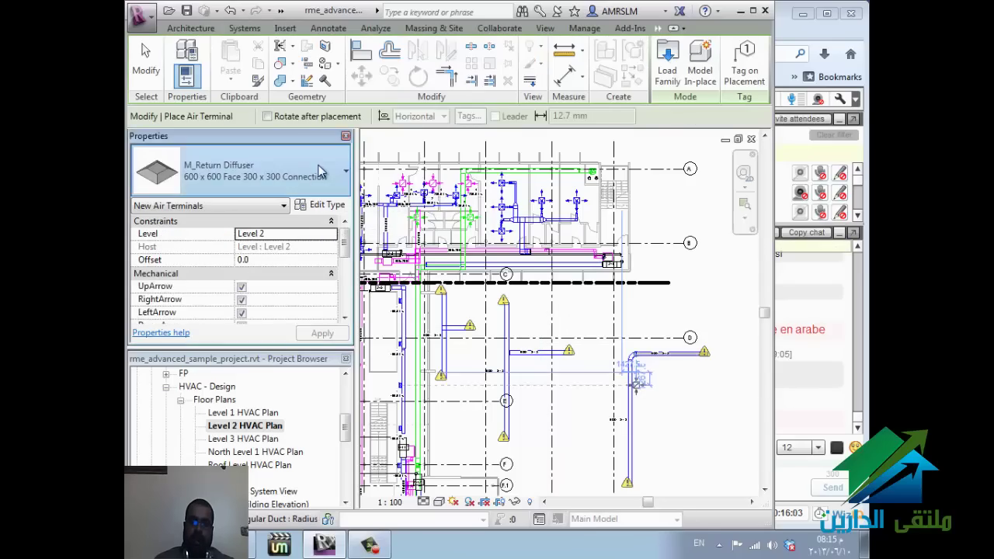
{"action": "left_click", "coordinate": [320, 170]}
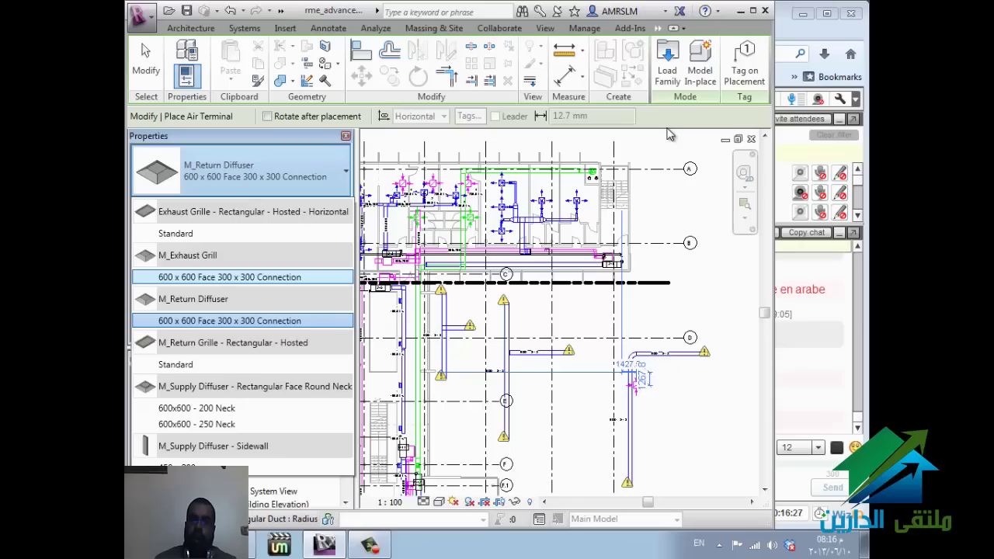
{"action": "key", "text": "Escape"}
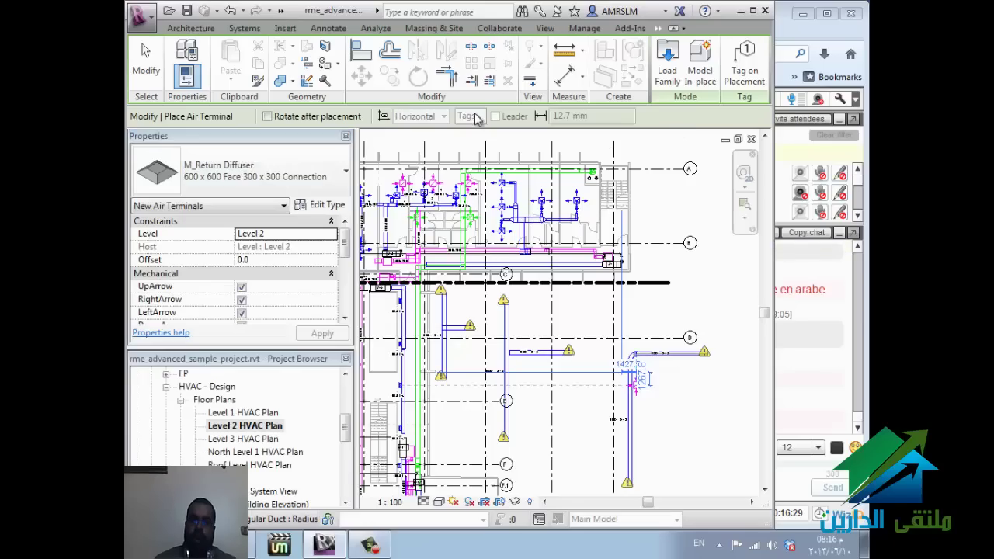
{"action": "left_click", "coordinate": [245, 28]}
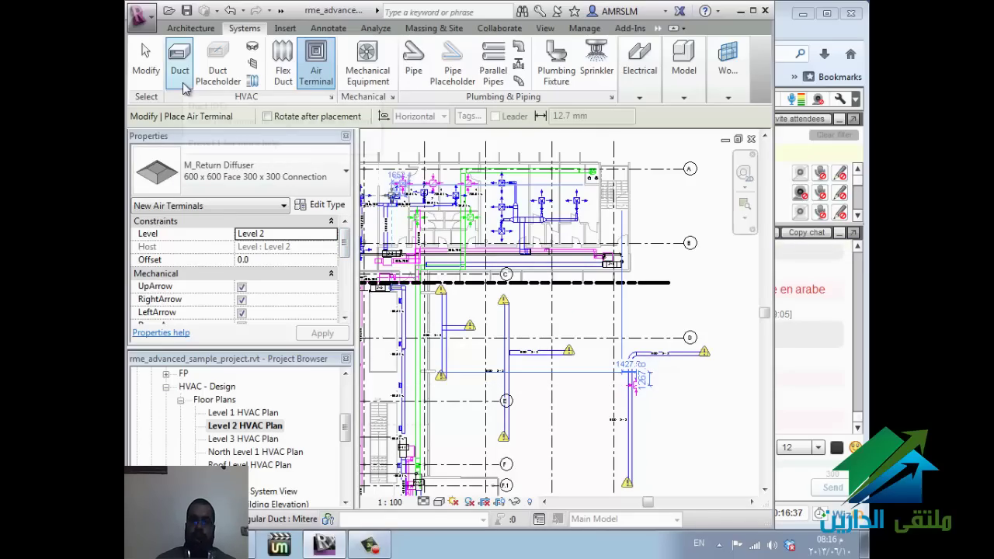
{"action": "left_click", "coordinate": [316, 64]}
{"action": "left_click", "coordinate": [411, 84]}
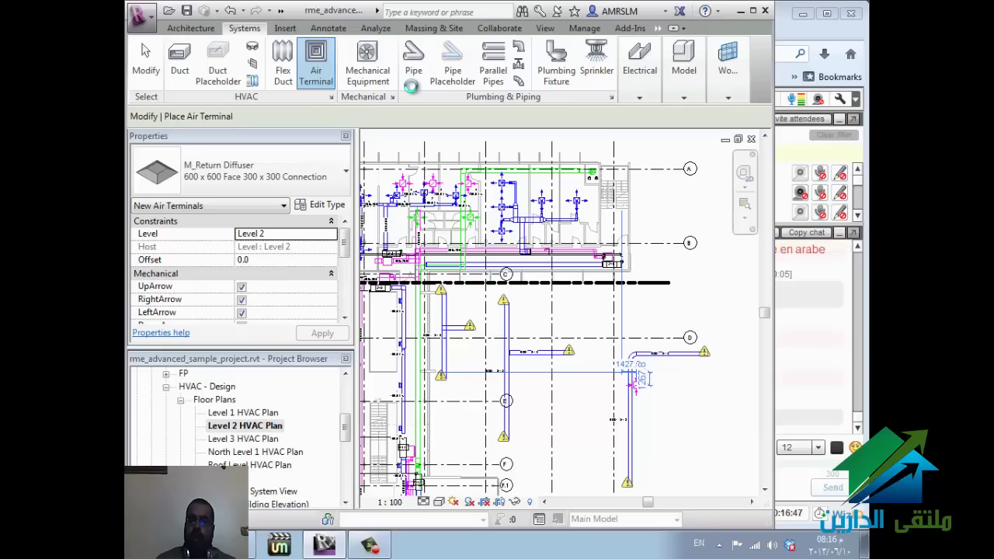
{"action": "left_click", "coordinate": [323, 77]}
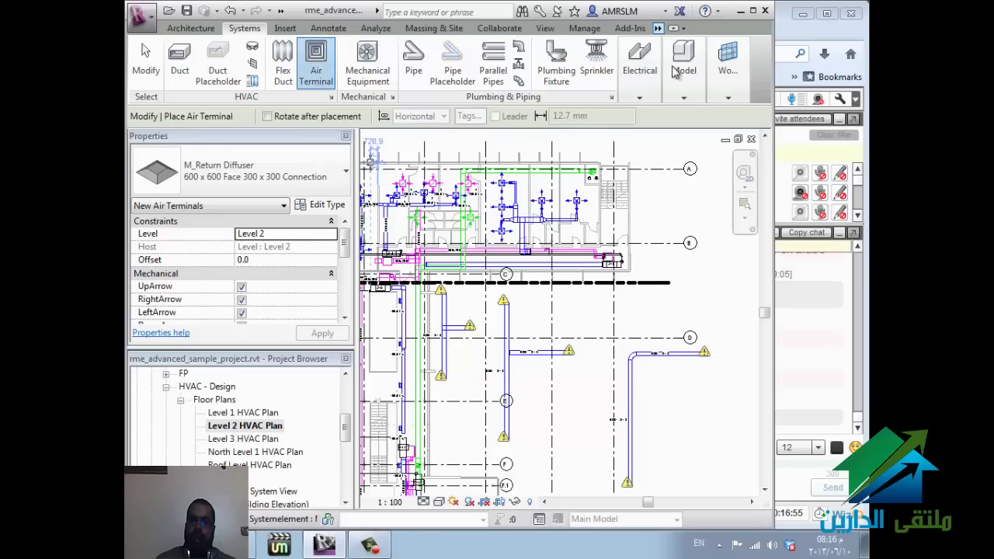
{"action": "left_click", "coordinate": [657, 28]}
{"action": "left_click", "coordinate": [702, 43]}
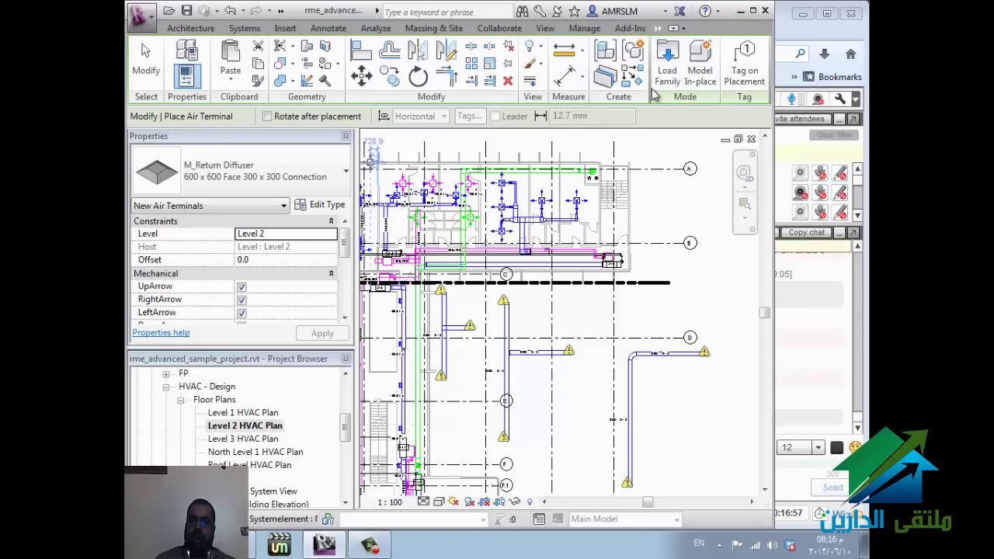
{"action": "left_click", "coordinate": [667, 62]}
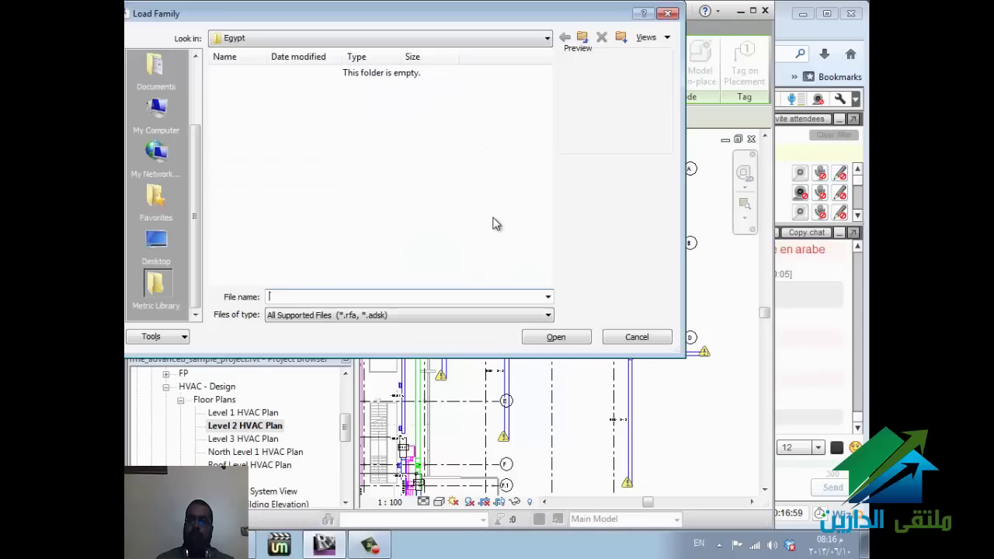
{"action": "left_click", "coordinate": [199, 95]}
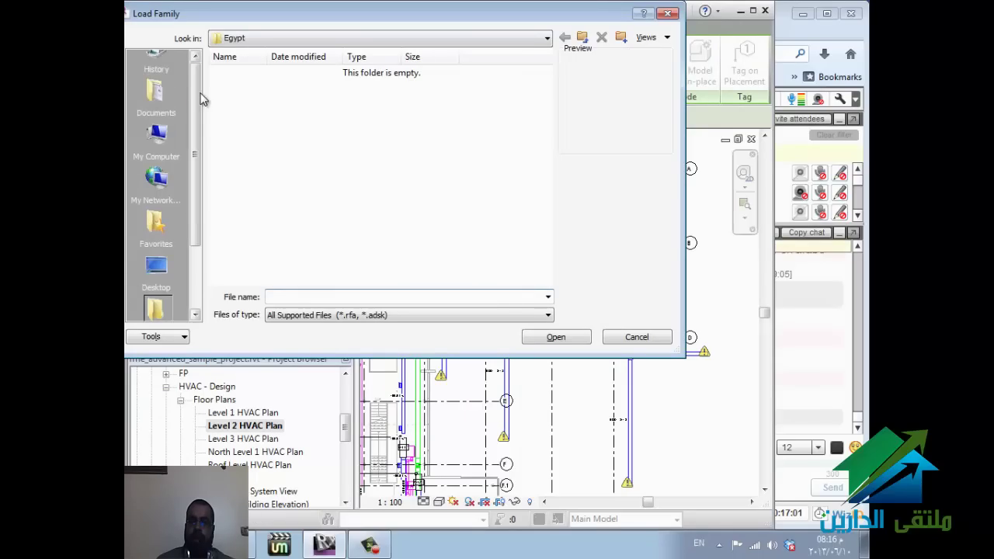
{"action": "left_click", "coordinate": [625, 337]}
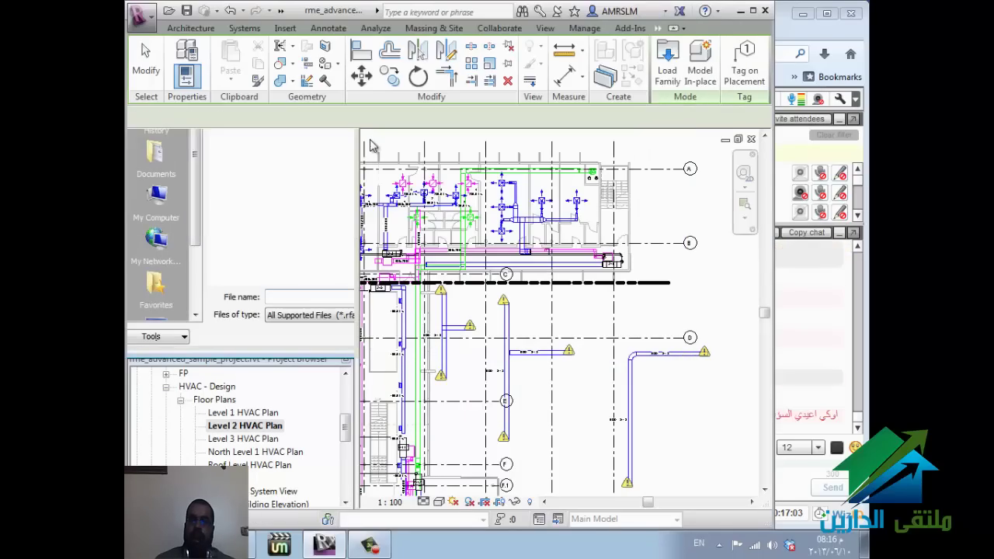
Step: Start loading an air terminal family and browse drive E: through REVIT, family and Exported Families to the Air Terminals folder
{"action": "left_click", "coordinate": [242, 30]}
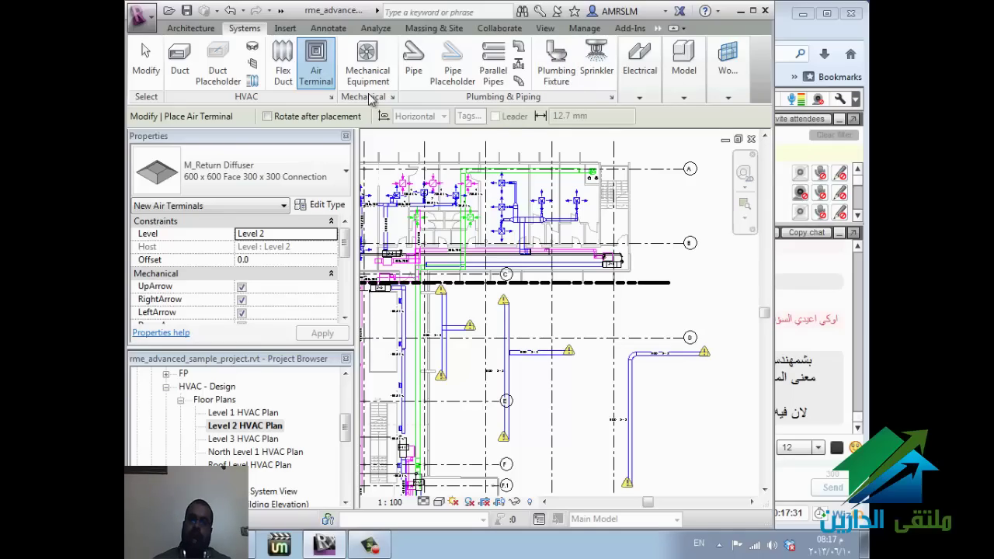
{"action": "left_click", "coordinate": [323, 80]}
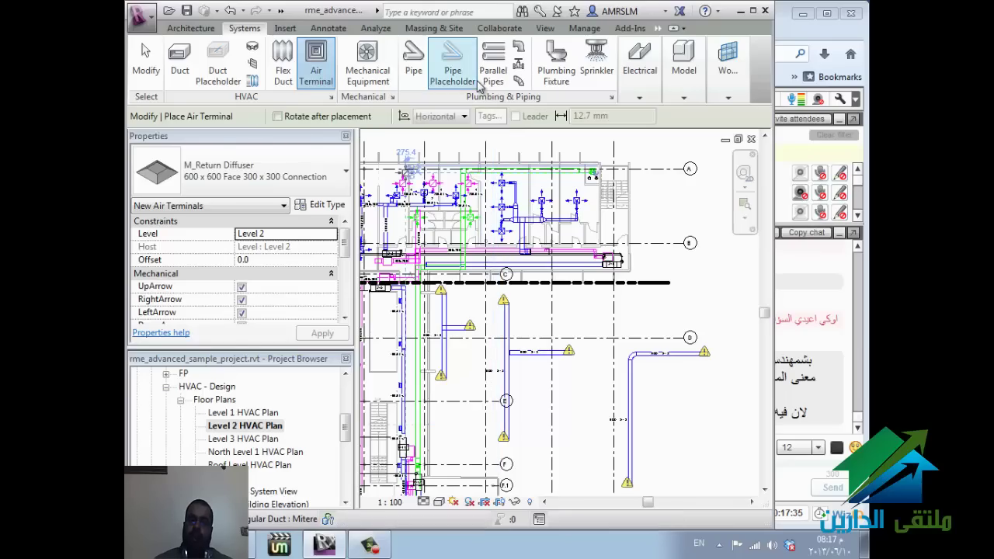
{"action": "left_click", "coordinate": [657, 28]}
{"action": "left_click", "coordinate": [687, 45]}
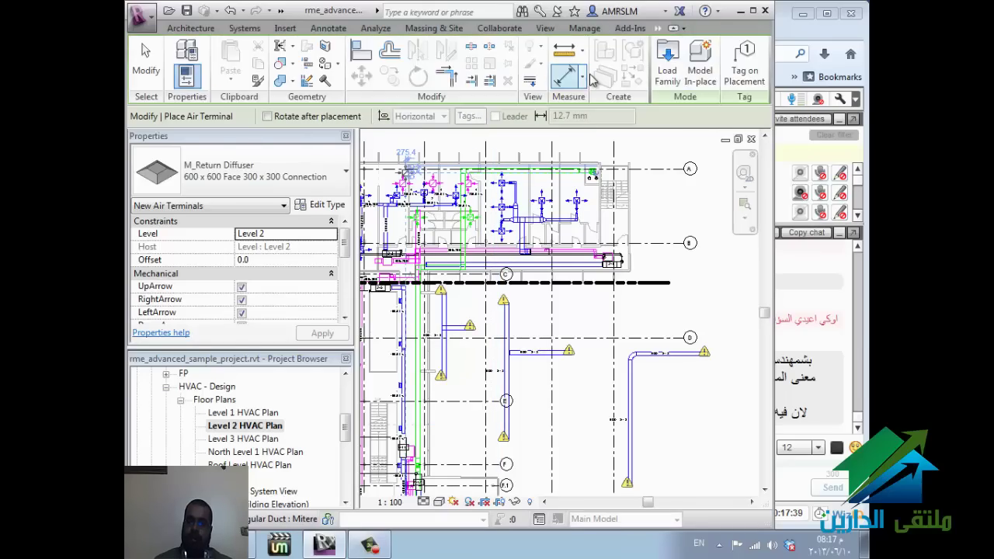
{"action": "left_click", "coordinate": [667, 58]}
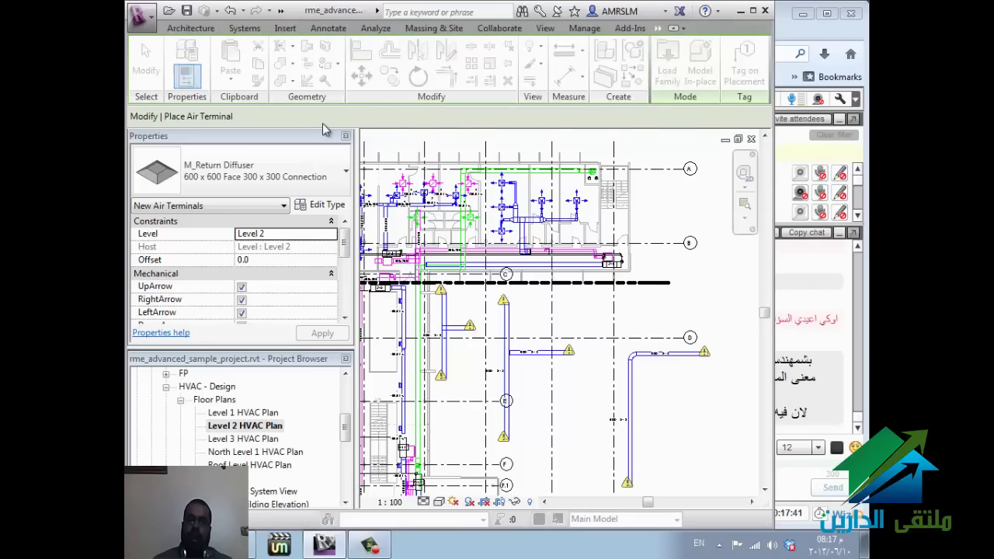
{"action": "scroll", "coordinate": [190, 86], "scroll_direction": "up", "scroll_amount": 2}
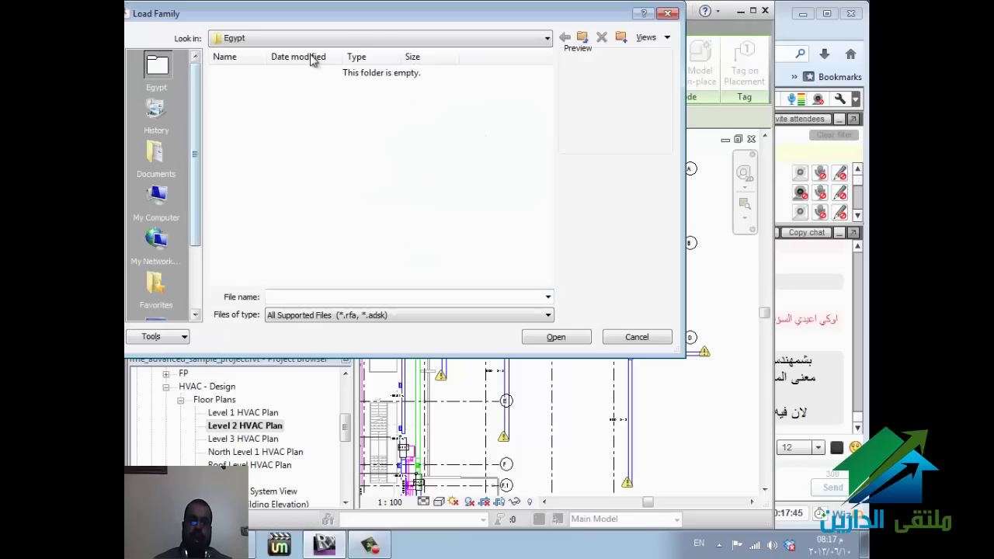
{"action": "left_click", "coordinate": [368, 38]}
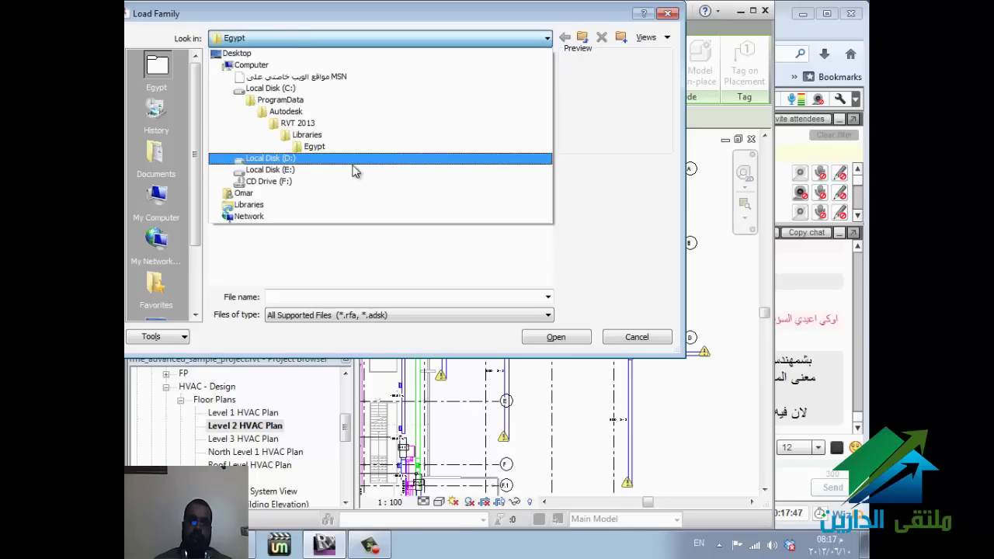
{"action": "left_click", "coordinate": [353, 170]}
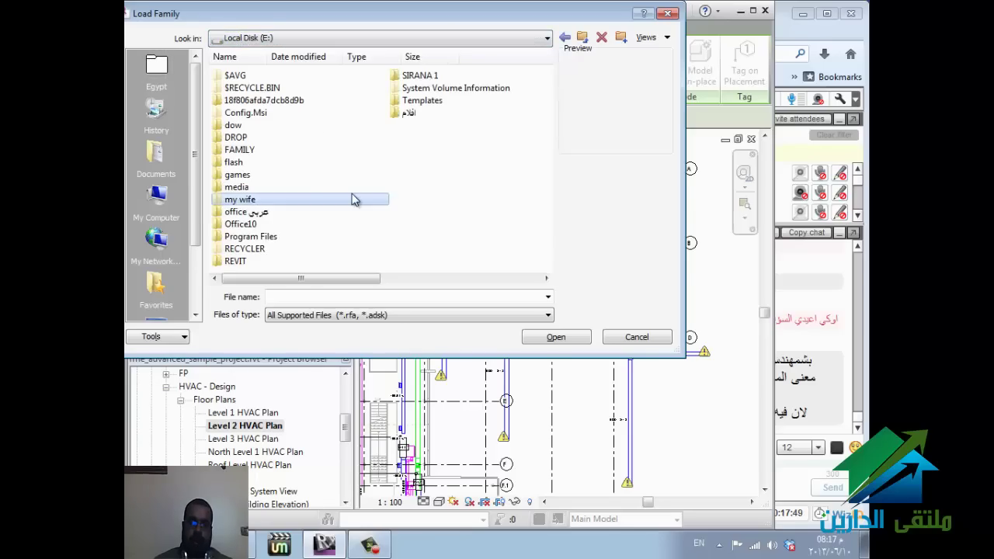
{"action": "left_click", "coordinate": [295, 249]}
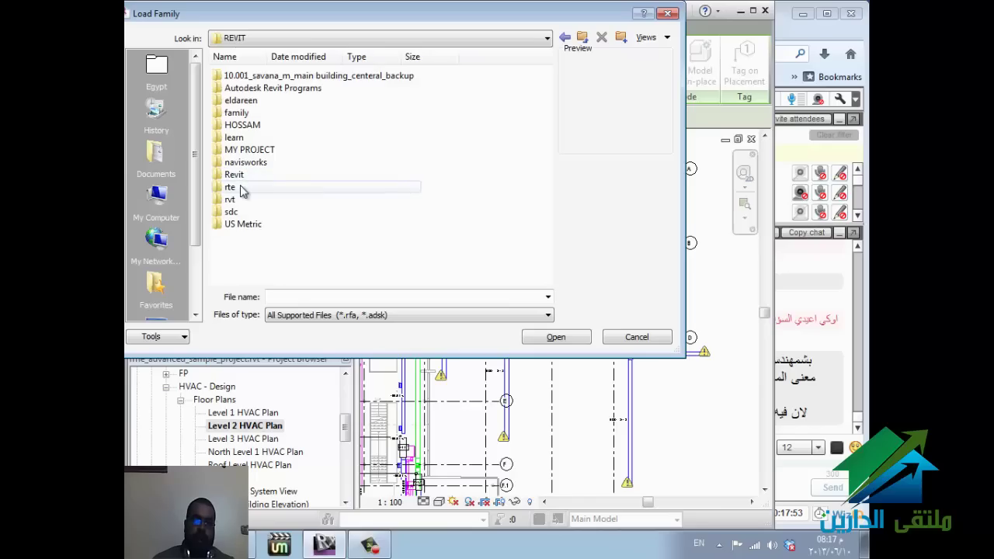
{"action": "double_click", "coordinate": [246, 113]}
{"action": "double_click", "coordinate": [245, 77]}
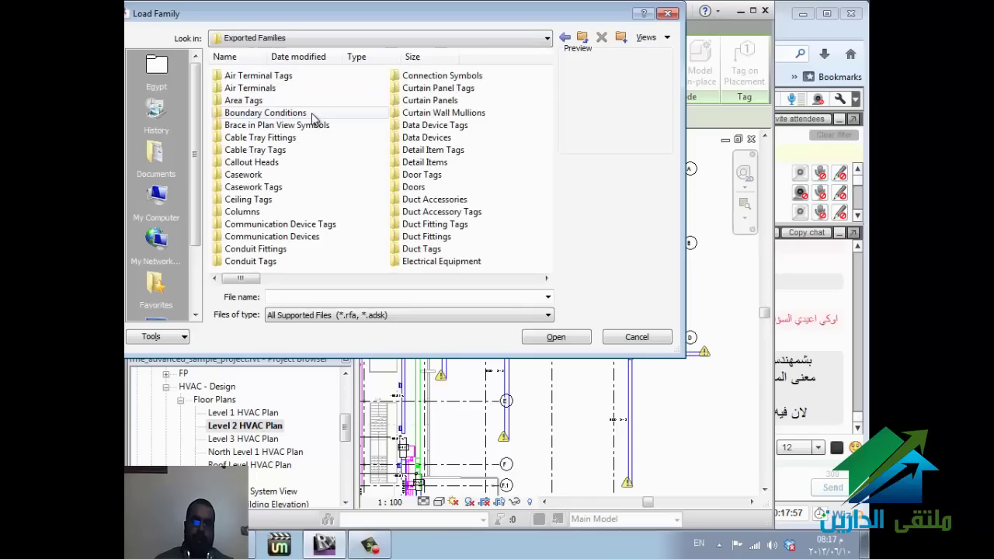
{"action": "double_click", "coordinate": [251, 88]}
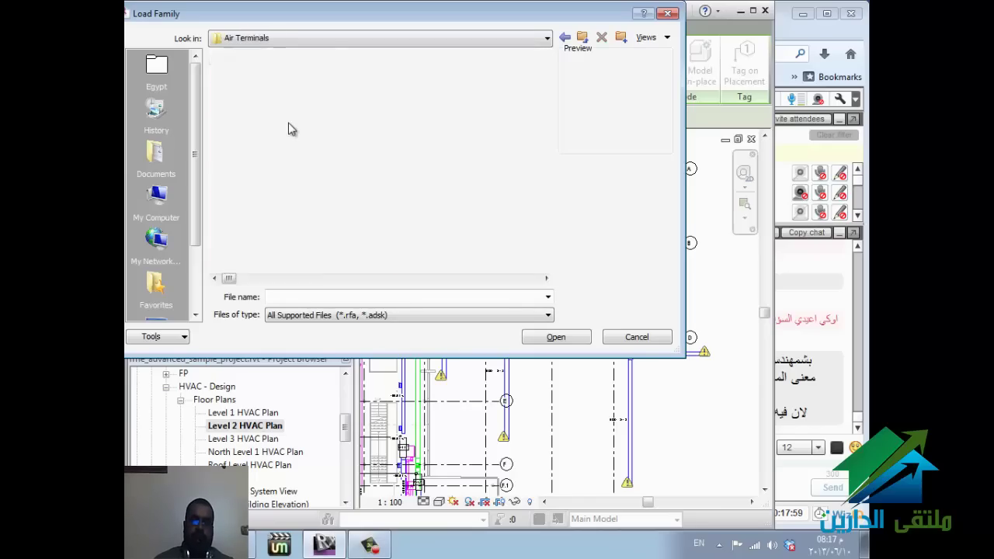
Step: Load the Exhaust Grill.rfa family from the Air Terminals folder into the project
{"action": "left_click", "coordinate": [272, 174]}
{"action": "left_click", "coordinate": [268, 188]}
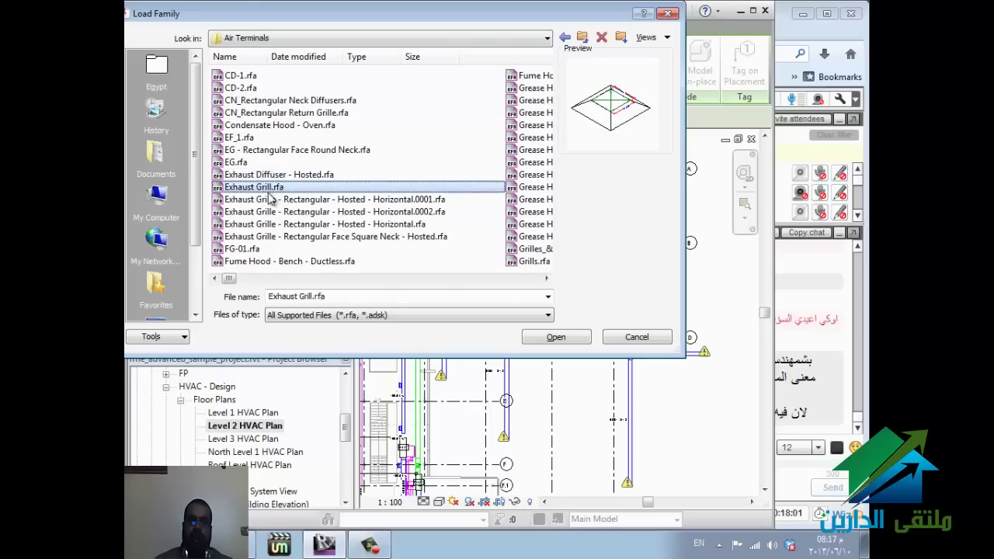
{"action": "left_click", "coordinate": [275, 223]}
{"action": "left_click", "coordinate": [276, 188]}
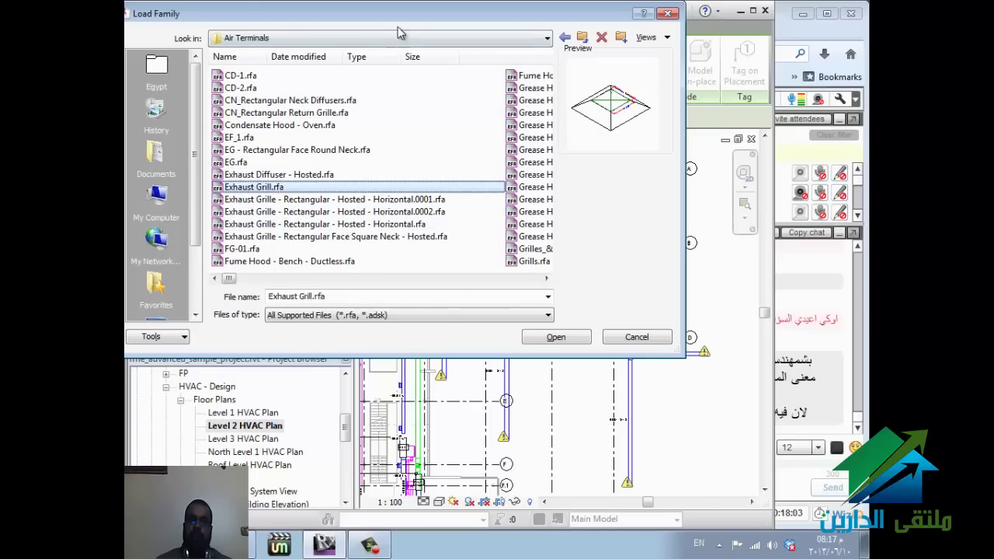
{"action": "left_click_drag", "start_coordinate": [397, 16], "coordinate": [423, 154]}
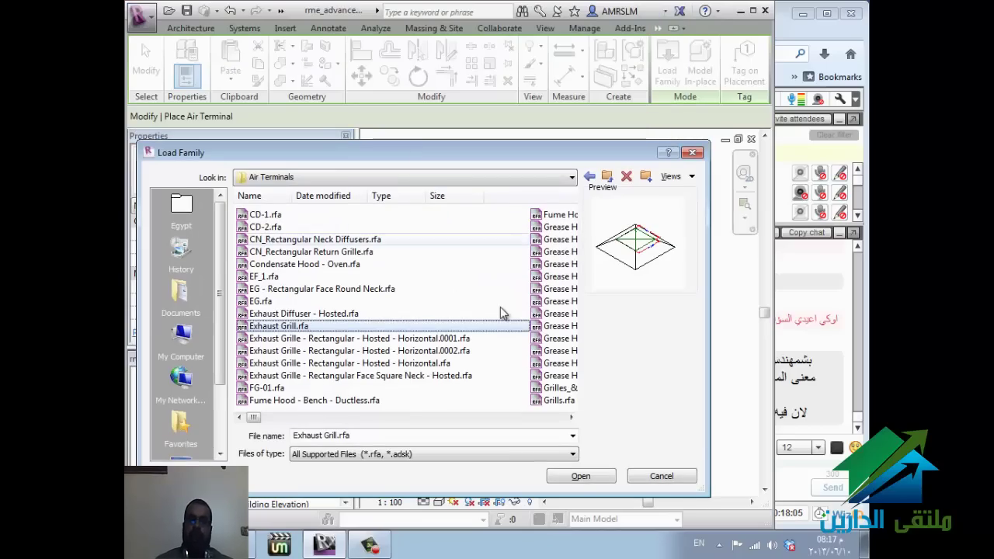
{"action": "left_click", "coordinate": [585, 481]}
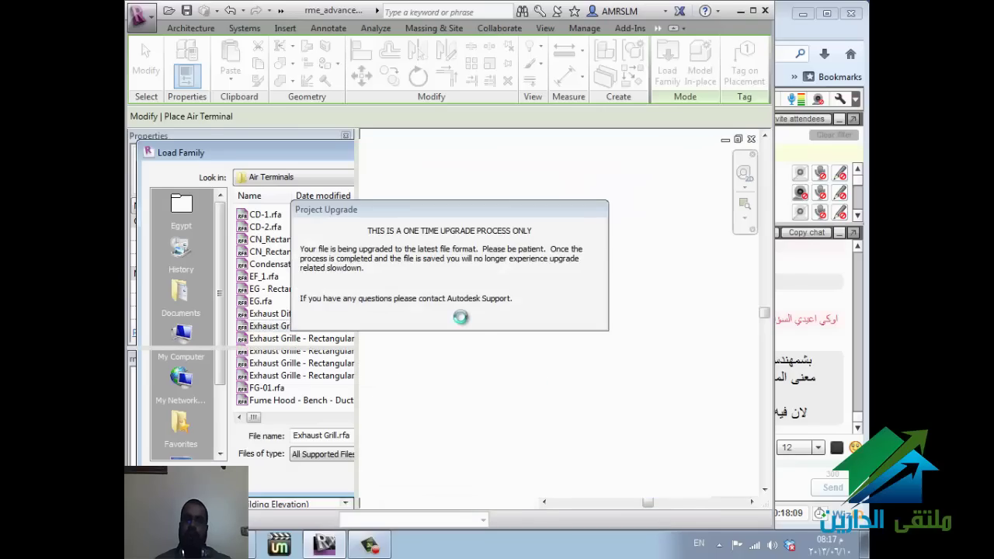
Step: Check the lecture chat in the Firefox window, return to Revit and leave the Air Terminal tool
{"action": "left_click", "coordinate": [790, 47]}
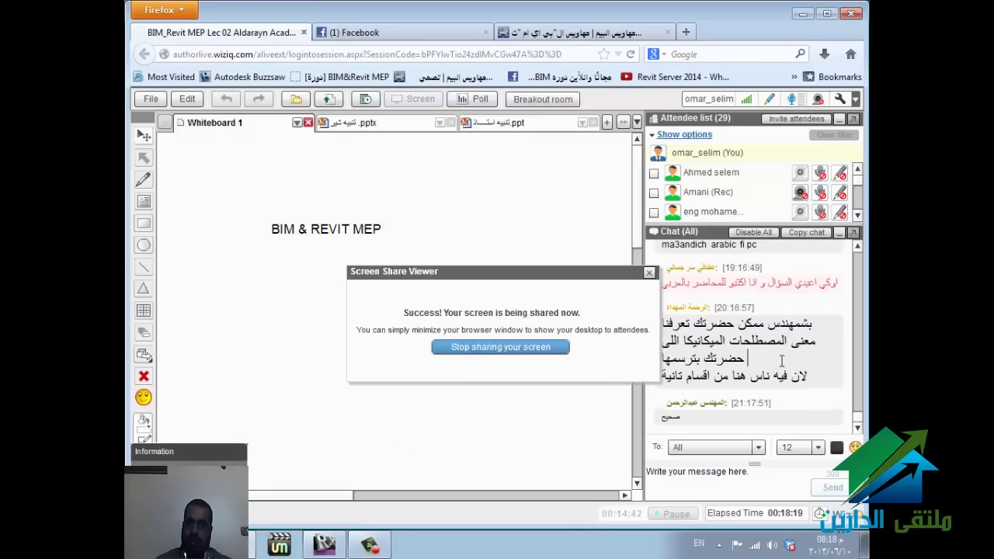
{"action": "left_click", "coordinate": [327, 545]}
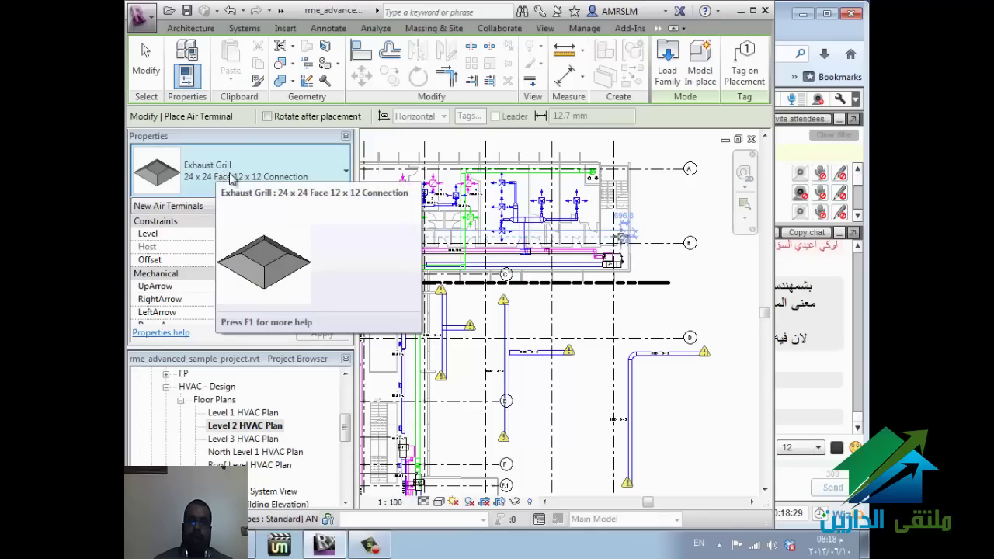
{"action": "key", "text": "Escape"}
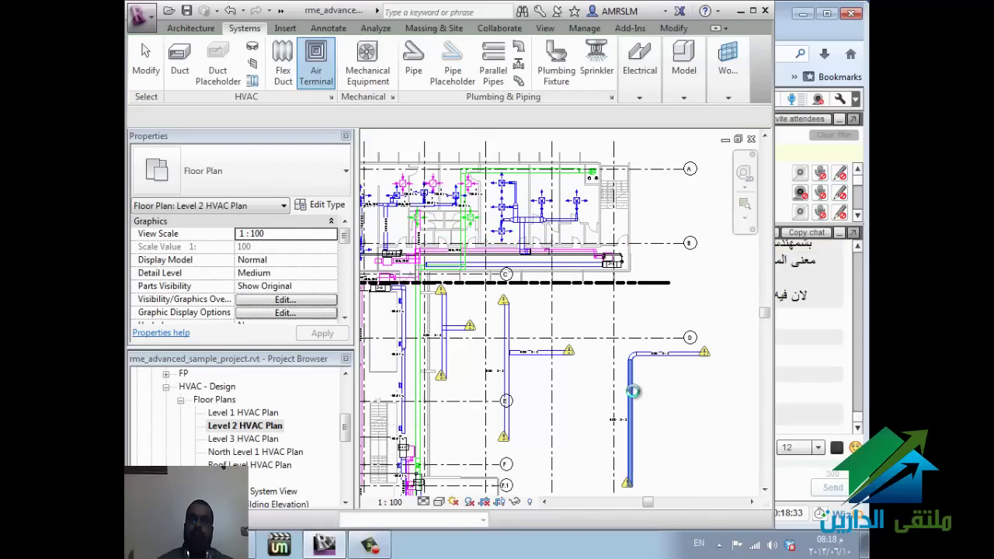
Step: Inspect the vertical leg of the L-shaped duct below grid D, and review the air terminal types, previewing the hosted horizontal exhaust grille
{"action": "left_click", "coordinate": [633, 391]}
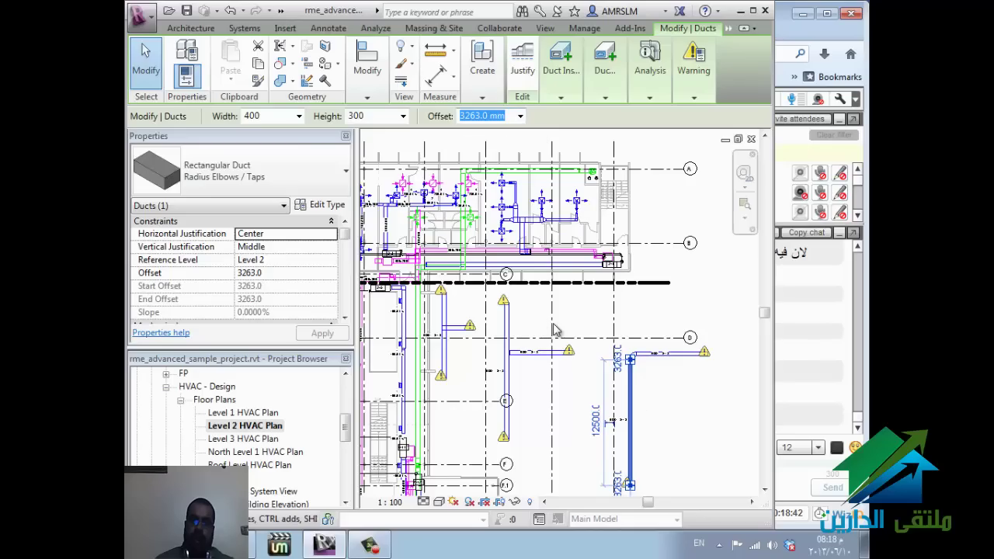
{"action": "key", "text": "Escape"}
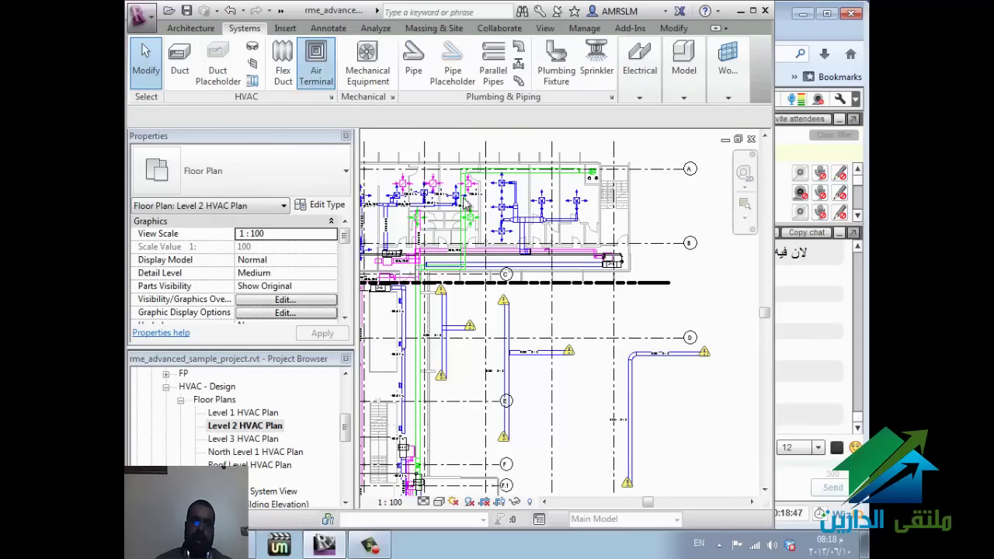
{"action": "left_click", "coordinate": [310, 171]}
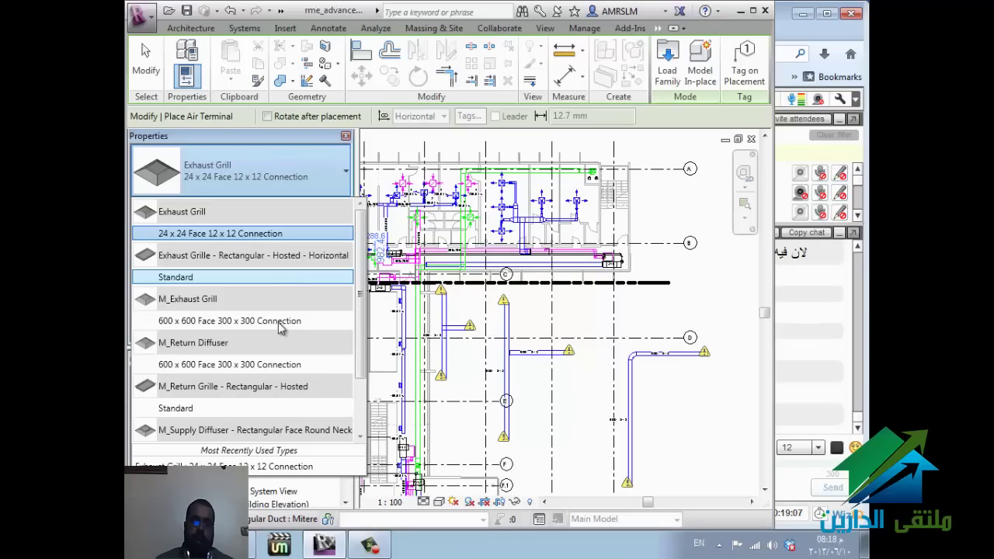
{"action": "mouse_move", "coordinate": [287, 282]}
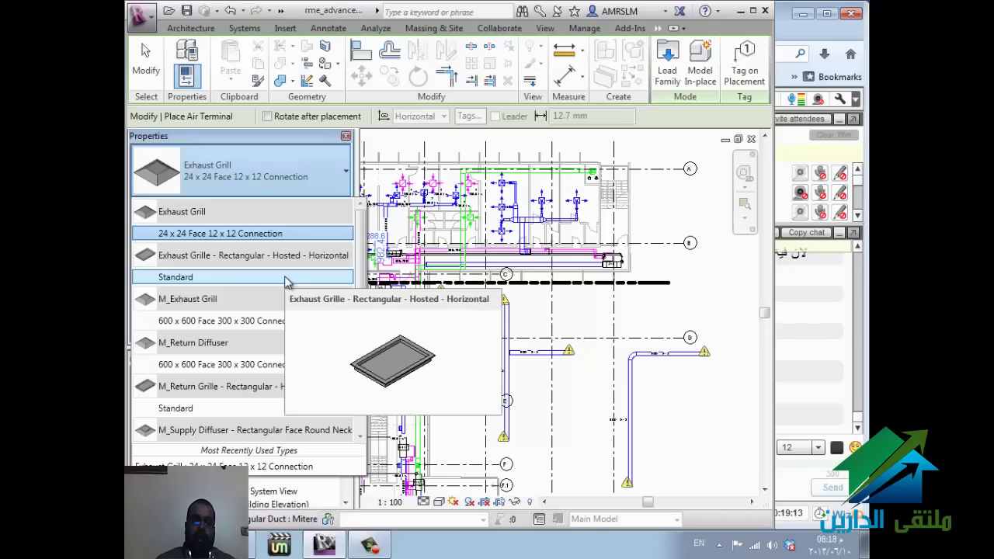
Step: Start the Door tool with the Drehflügel 1-flg - Stahlzarge 76 x 2.26 type as an example and leave it
{"action": "left_click", "coordinate": [206, 28]}
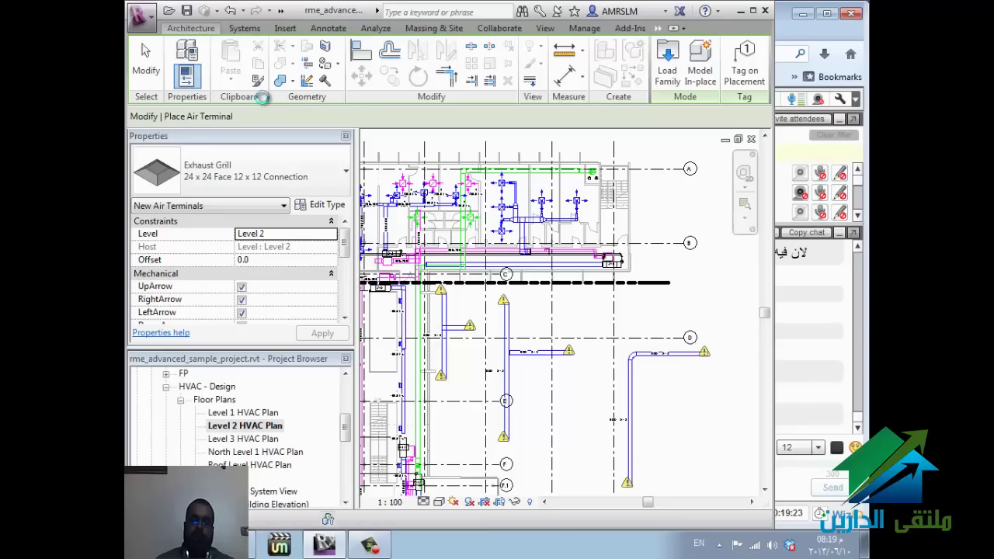
{"action": "key", "text": "Escape"}
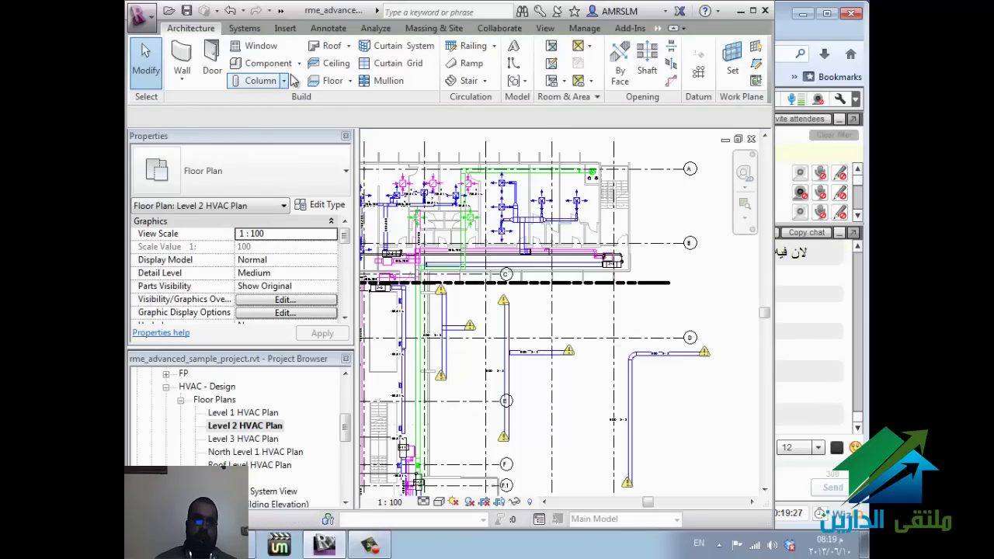
{"action": "left_click", "coordinate": [212, 61]}
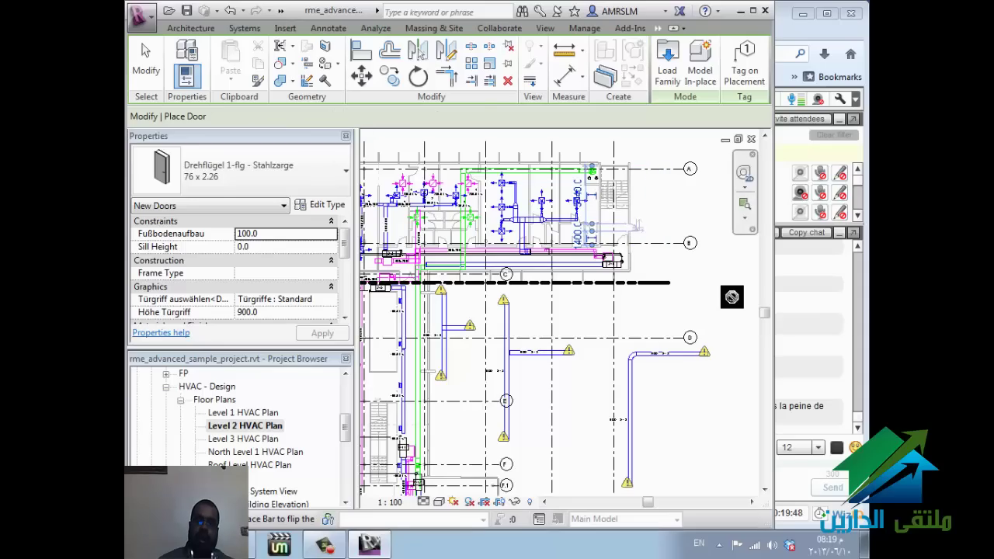
{"action": "key", "text": "Escape"}
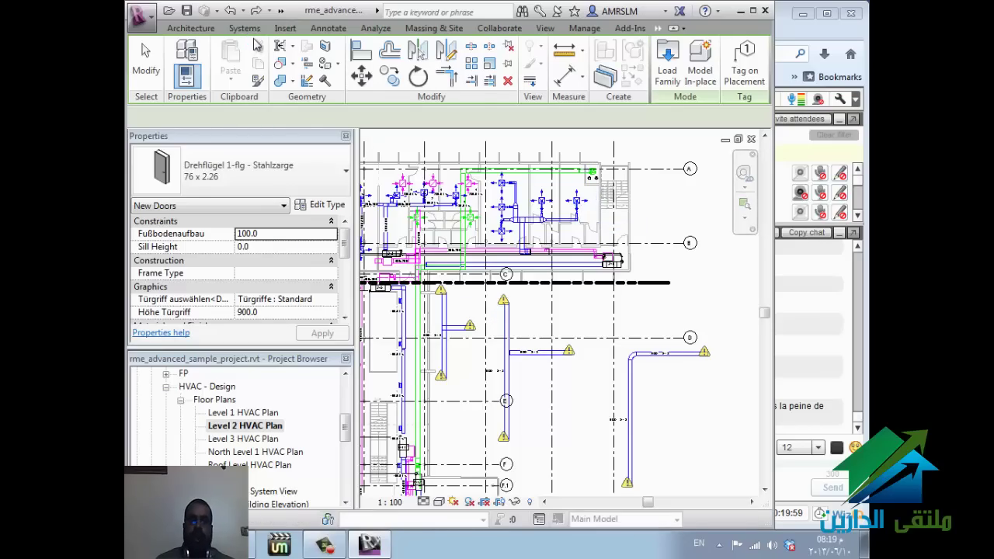
Step: Start the Air Terminal tool and choose the Exhaust Grille - Rectangular - Hosted - Horizontal, Standard type
{"action": "left_click", "coordinate": [247, 28]}
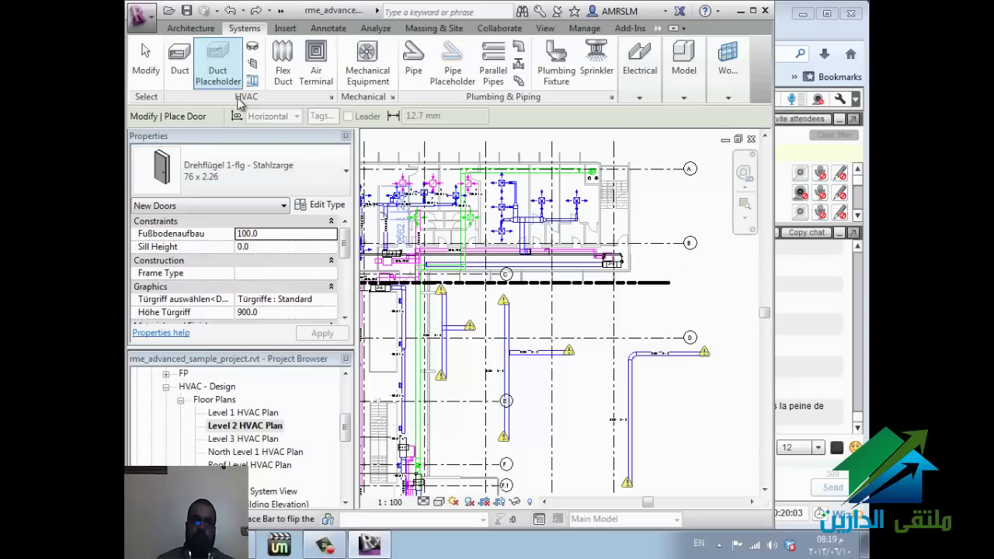
{"action": "left_click", "coordinate": [315, 62]}
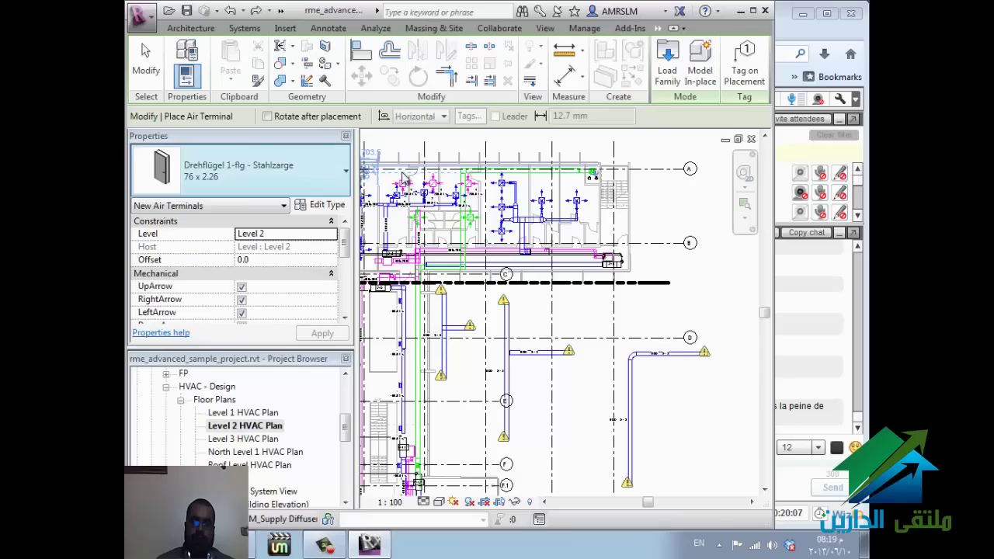
{"action": "left_click", "coordinate": [320, 193]}
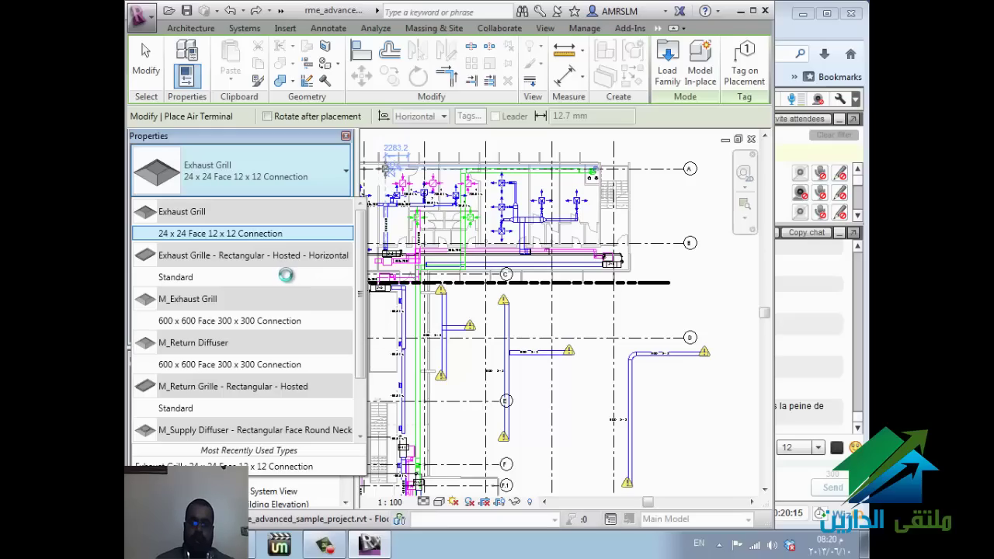
{"action": "left_click", "coordinate": [233, 277]}
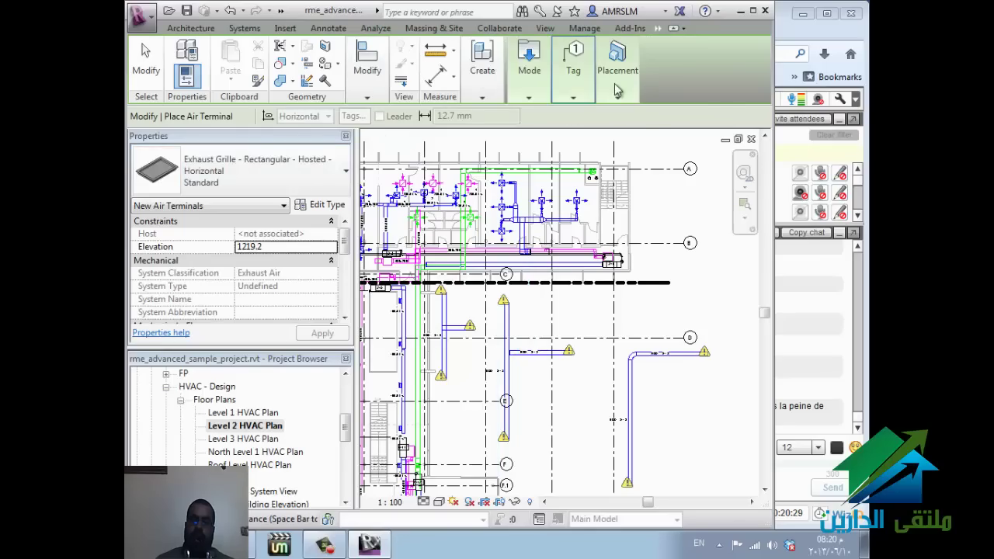
Step: Review the Place on Vertical Face, Place on Face and Place on Work Plane options for the hosted grille, and leave the tool
{"action": "left_click", "coordinate": [618, 76]}
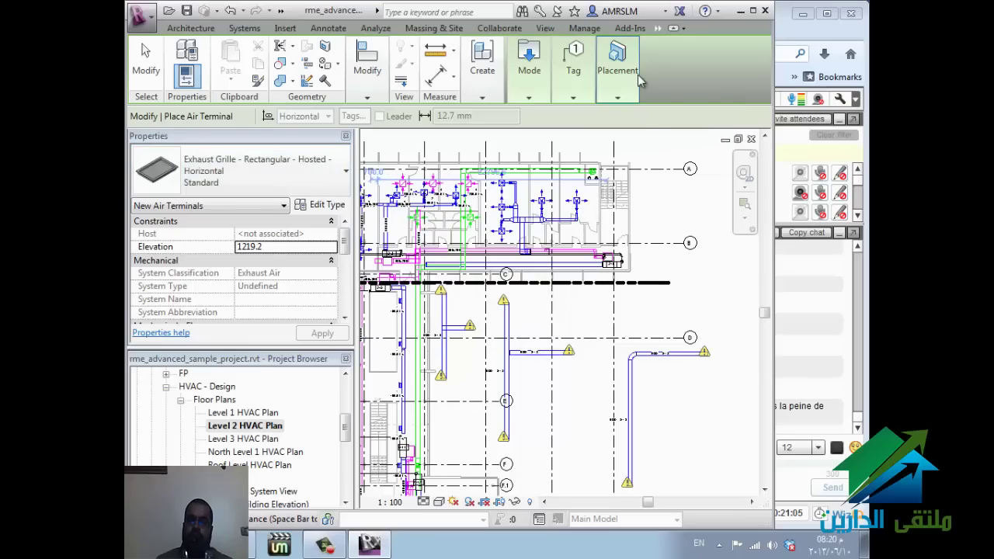
{"action": "mouse_move", "coordinate": [617, 74]}
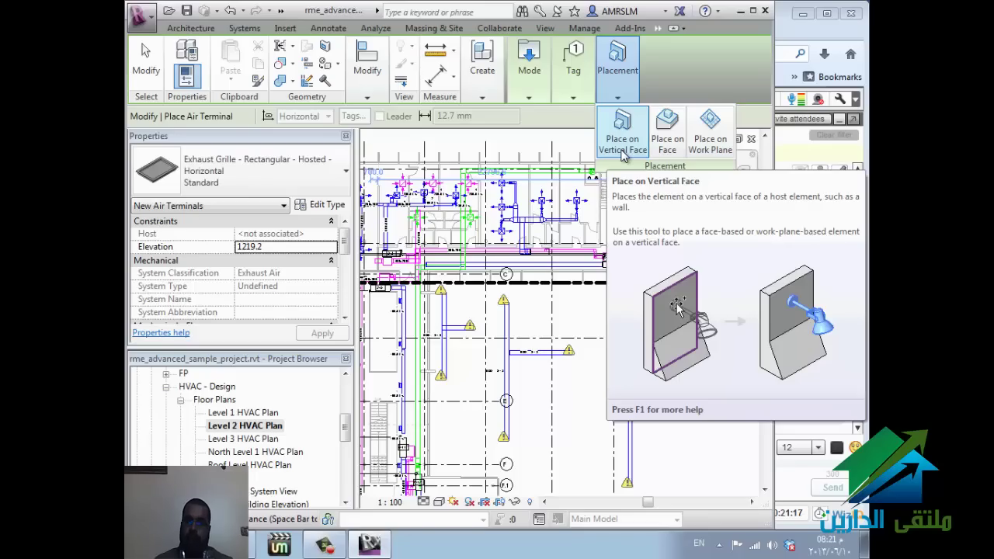
{"action": "left_click", "coordinate": [667, 148]}
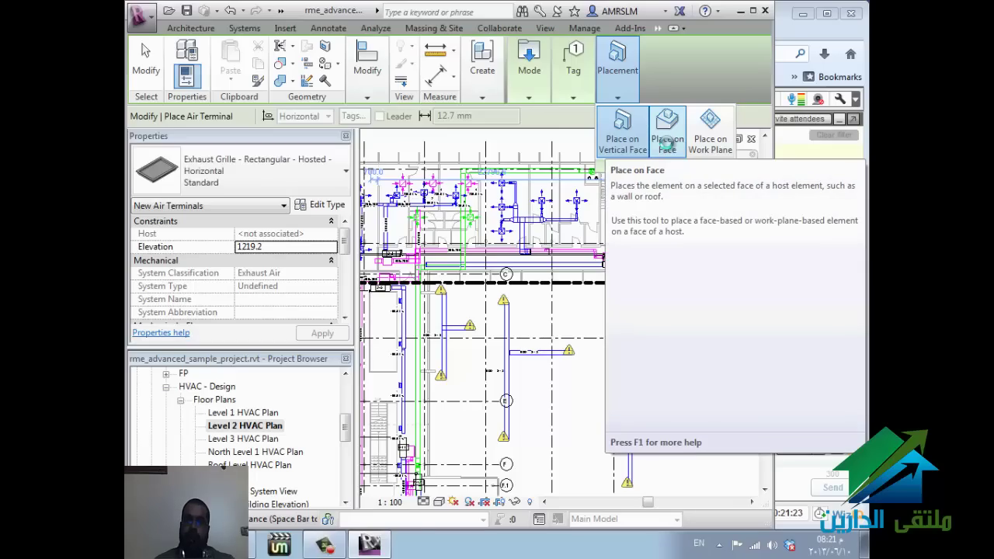
{"action": "left_click", "coordinate": [701, 153]}
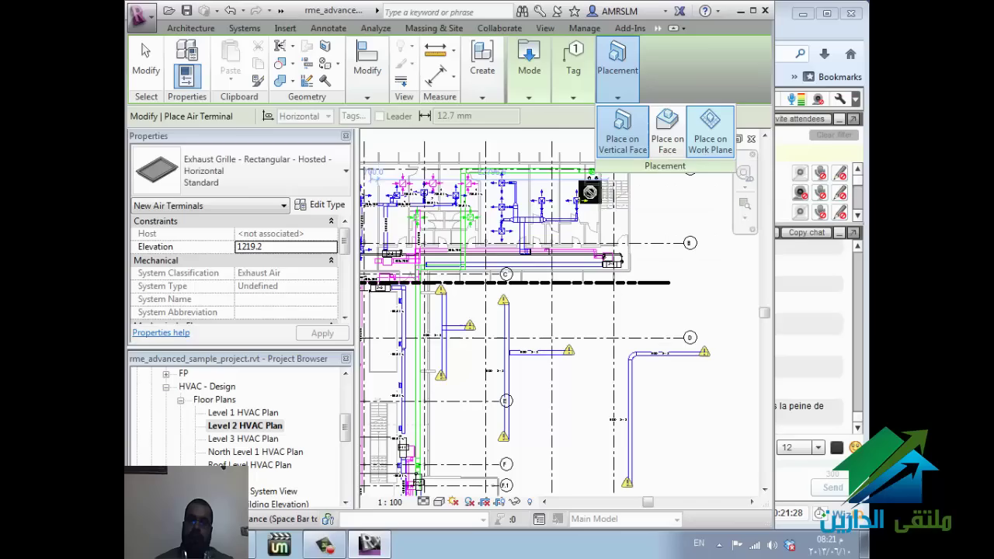
{"action": "left_click", "coordinate": [631, 144]}
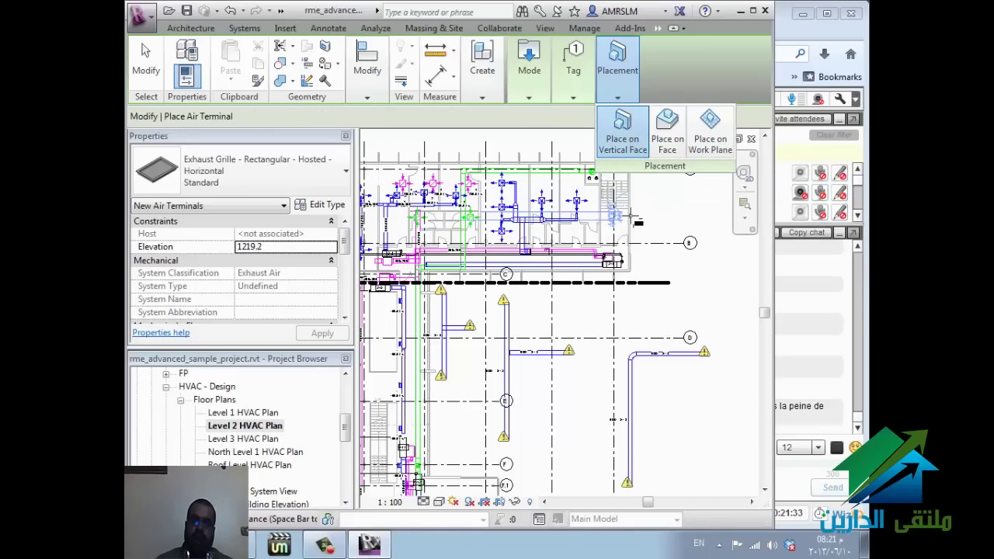
{"action": "left_click", "coordinate": [334, 173]}
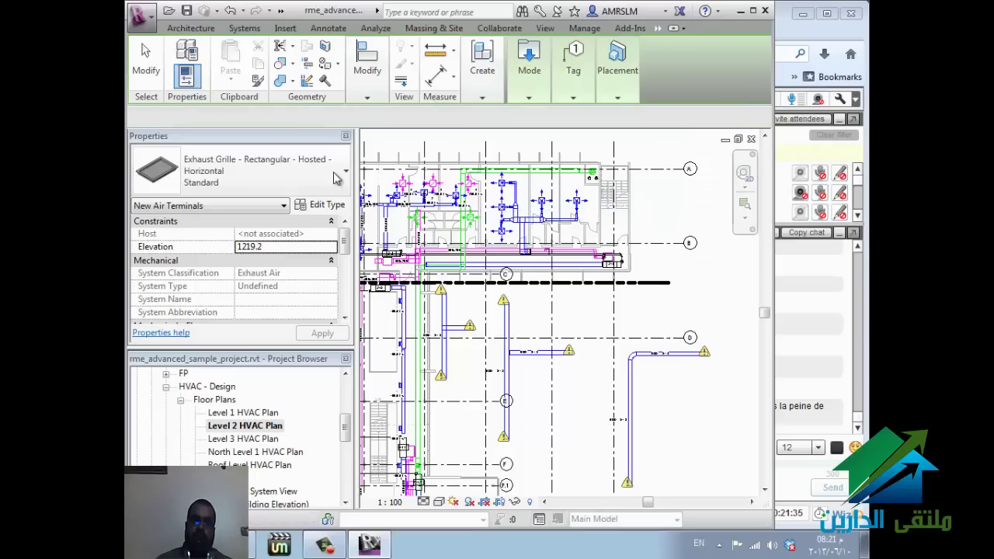
{"action": "key", "text": "Escape"}
Step: Place an M_Supply Diffuser - Rectangular Face Round Neck air terminal, type 600x600 - 200 Neck, inside the corner of the L-shaped duct below grid D
{"action": "left_click", "coordinate": [289, 168]}
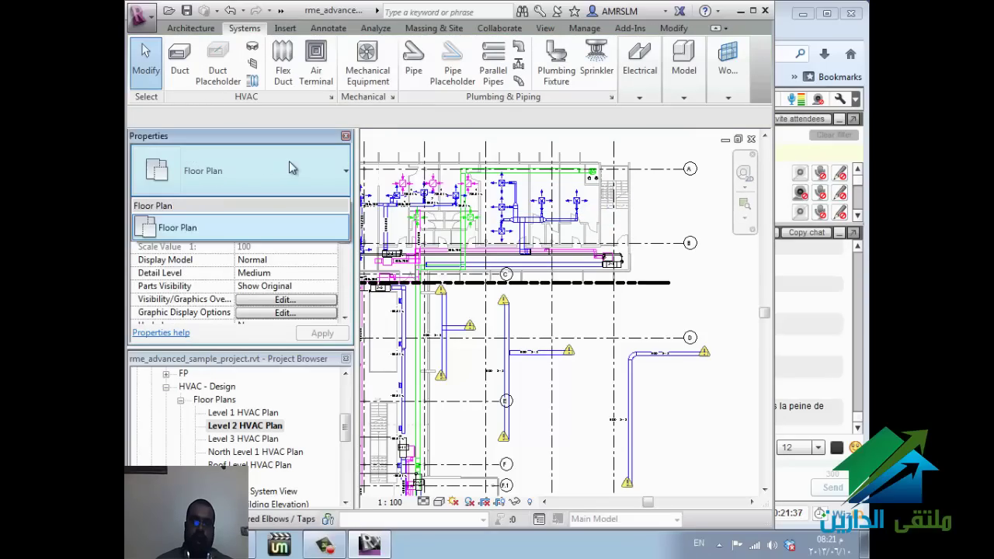
{"action": "left_click", "coordinate": [318, 68]}
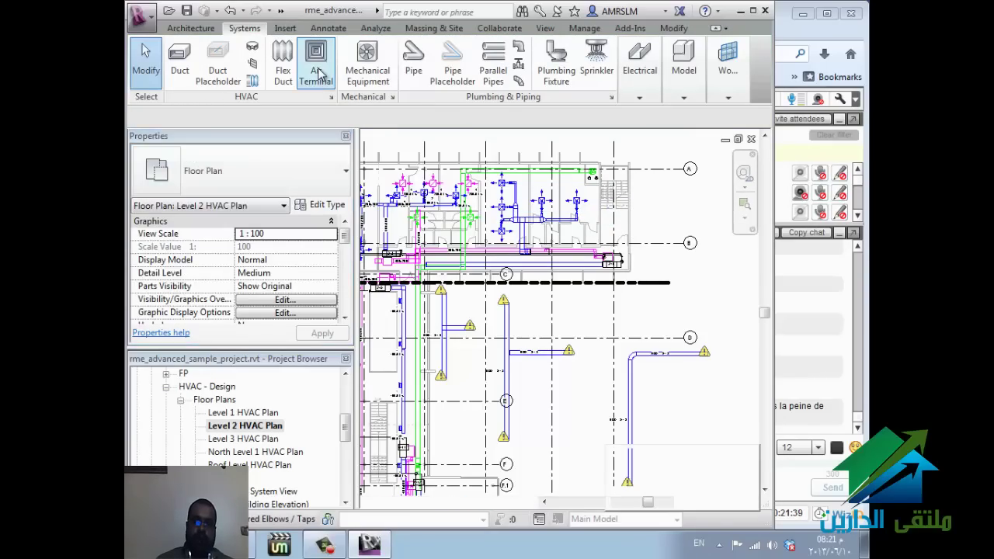
{"action": "left_click", "coordinate": [318, 72]}
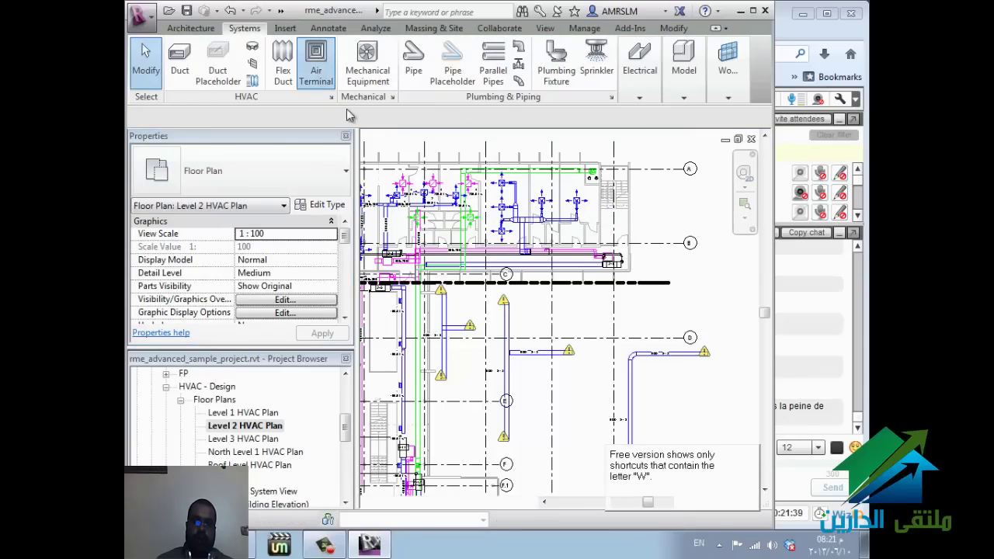
{"action": "left_click", "coordinate": [320, 173]}
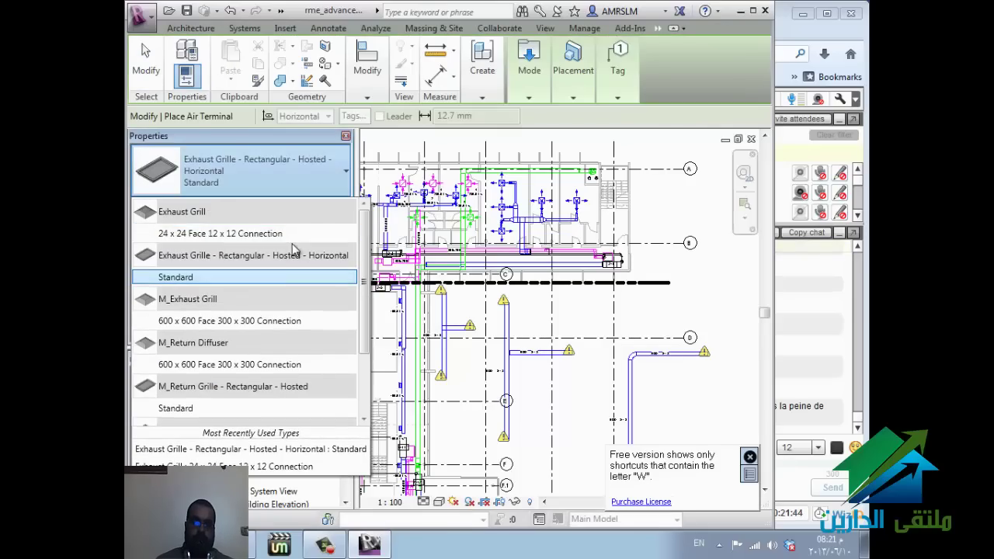
{"action": "scroll", "coordinate": [293, 326], "scroll_direction": "down", "scroll_amount": 2}
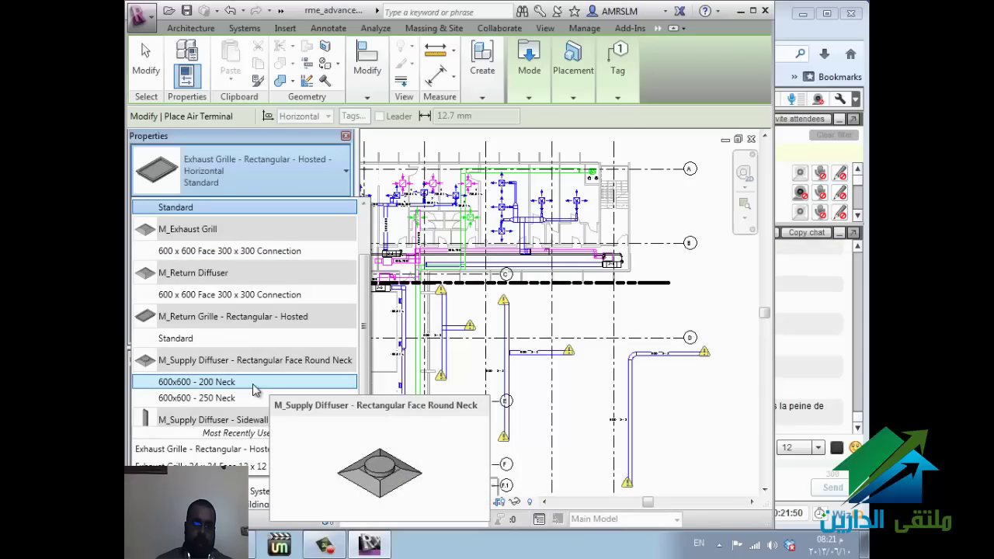
{"action": "left_click", "coordinate": [255, 387]}
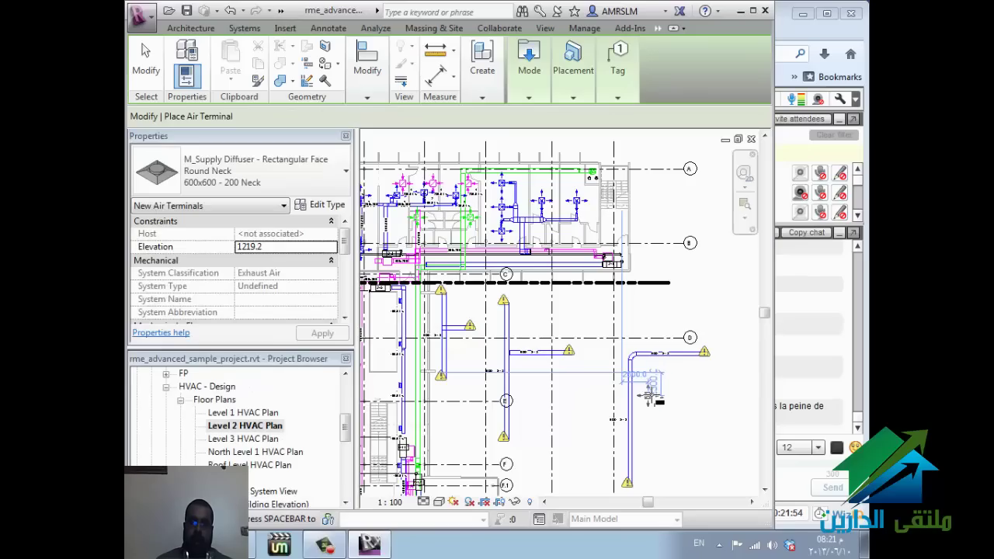
{"action": "left_click", "coordinate": [653, 387]}
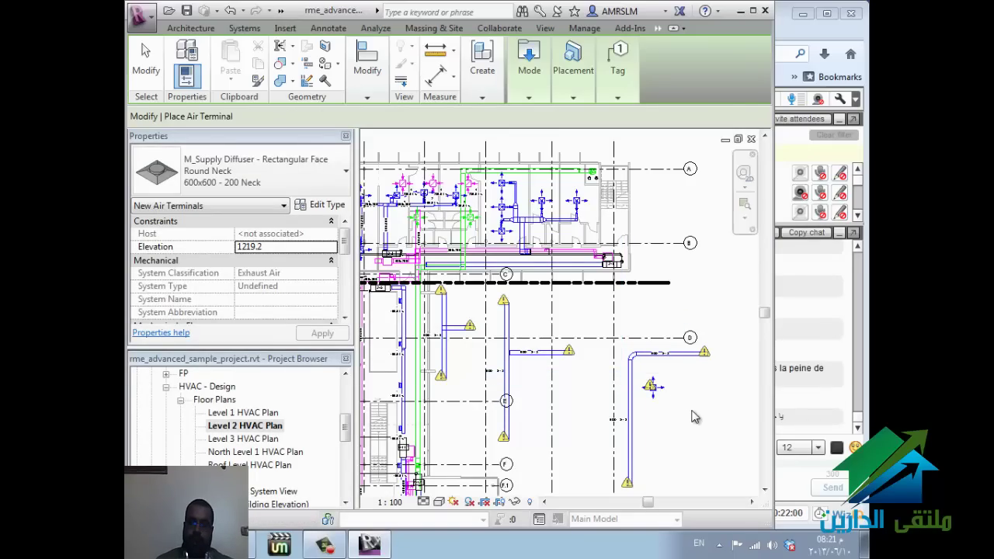
{"action": "key", "text": "Escape"}
{"action": "key", "text": "Escape"}
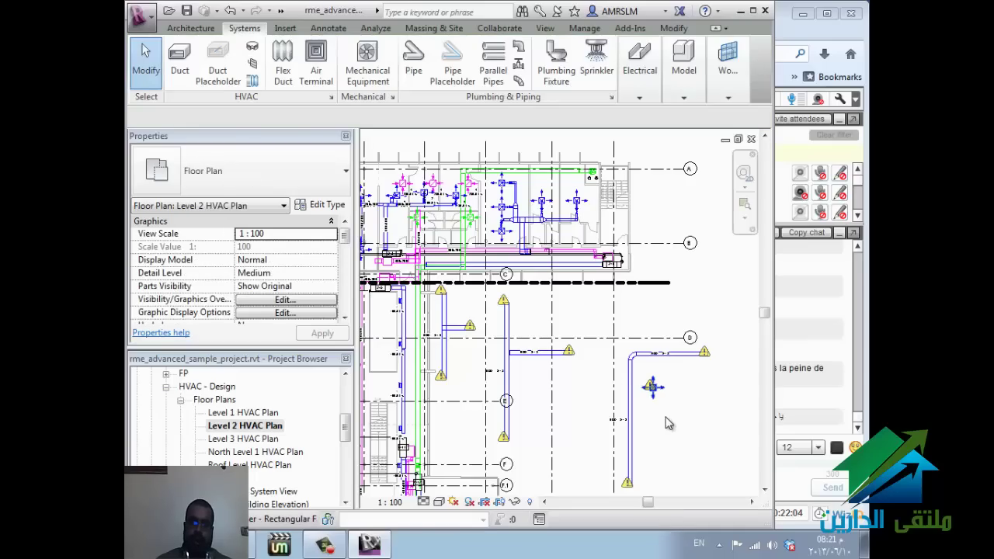
Step: Set the offset of the supply diffuser beside the L-shaped duct to 2000 mm from Level 2
{"action": "left_click", "coordinate": [652, 385]}
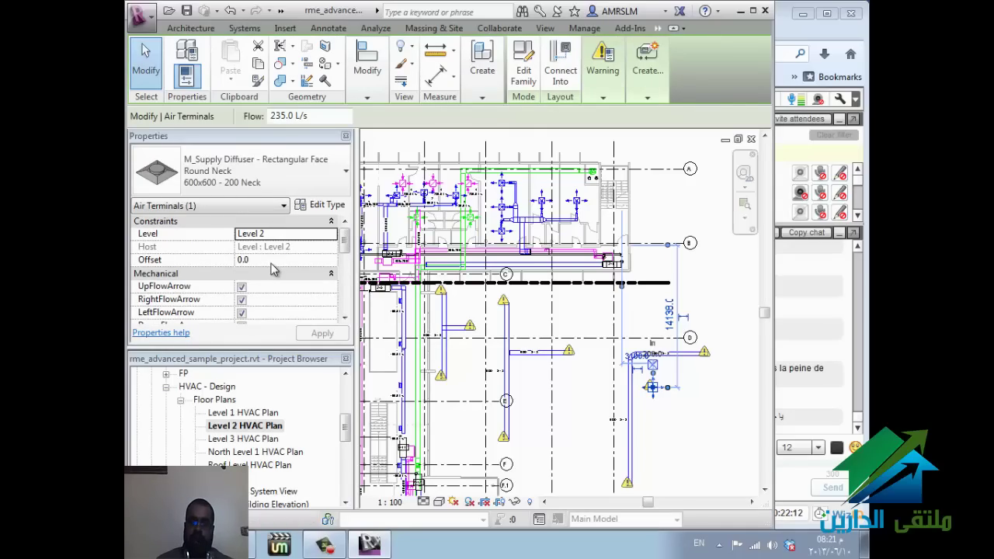
{"action": "left_click", "coordinate": [272, 261]}
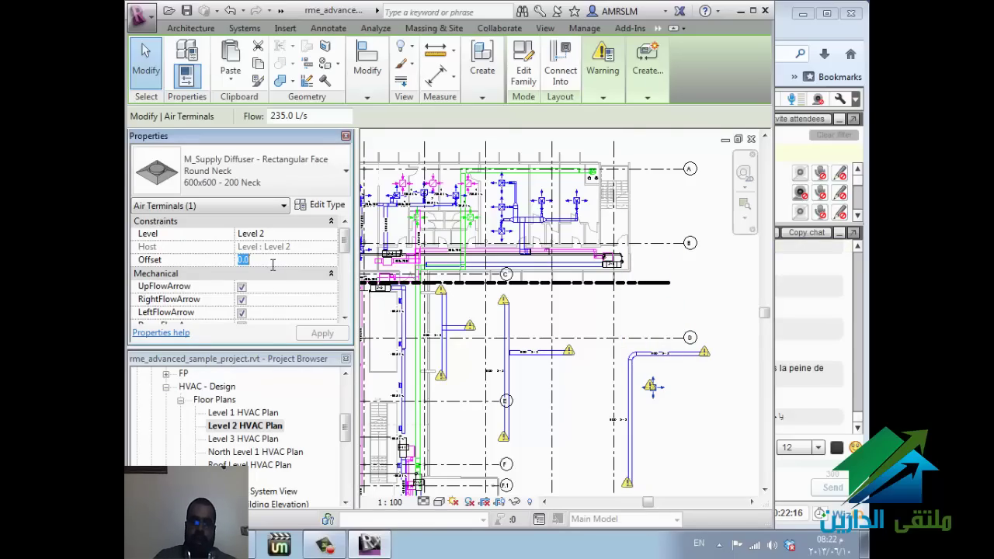
{"action": "type", "text": "200"}
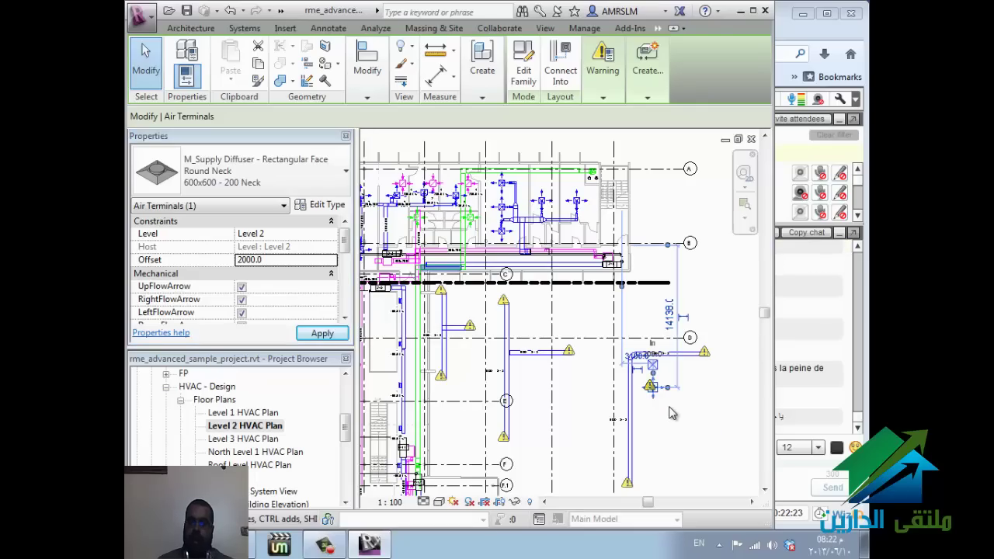
{"action": "key", "text": "Escape"}
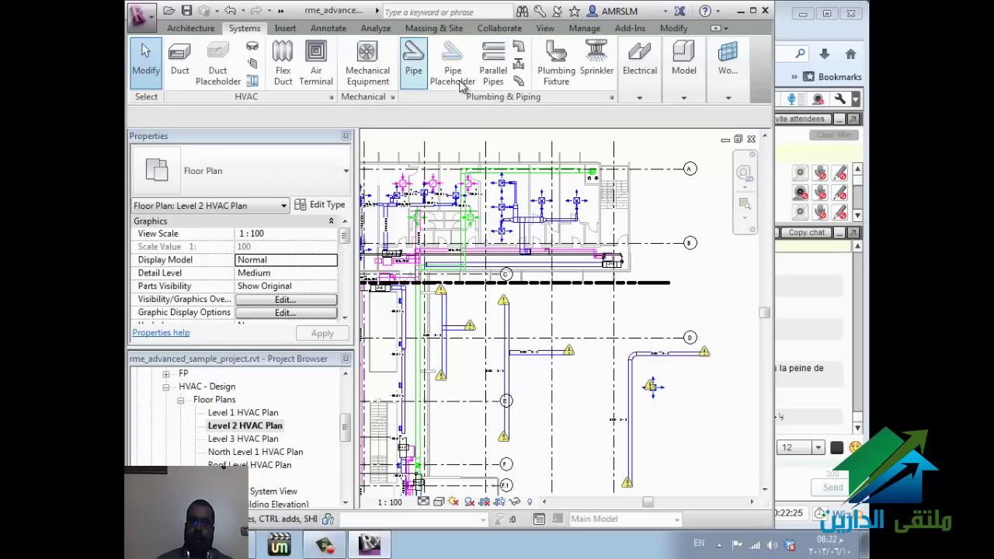
Step: Draw a building section line across the L-shaped duct's vertical run, just above the supply diffuser and looking toward it
{"action": "left_click", "coordinate": [377, 12]}
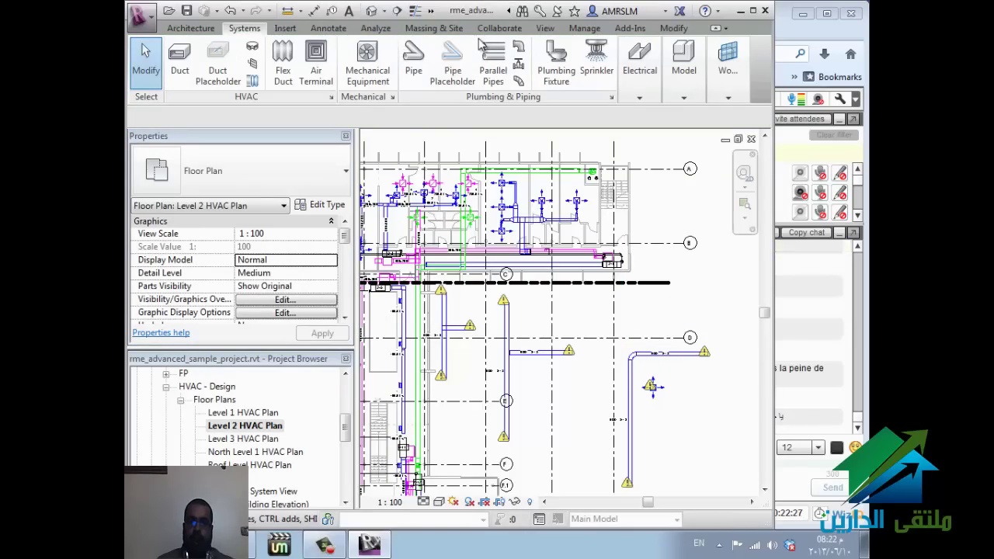
{"action": "left_click", "coordinate": [394, 12]}
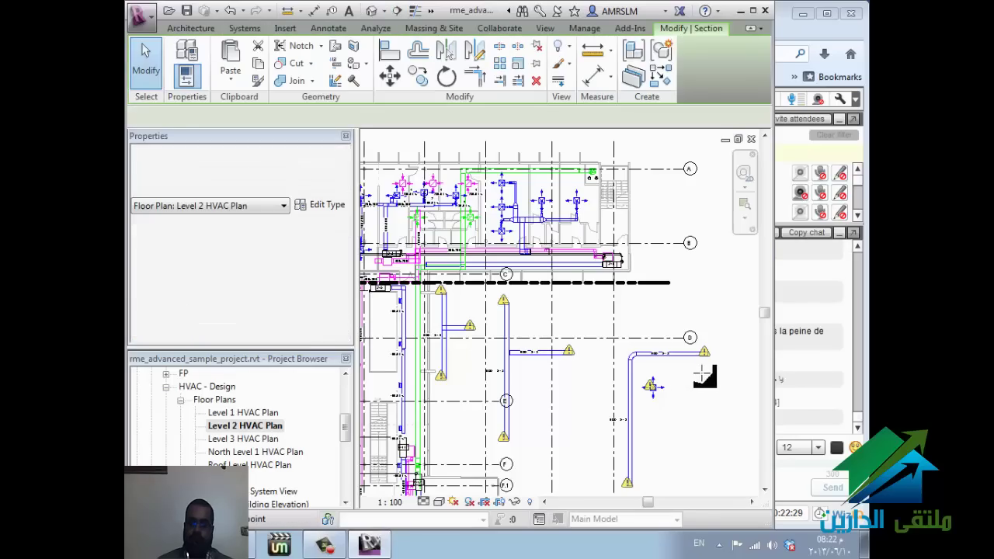
{"action": "left_click", "coordinate": [601, 376]}
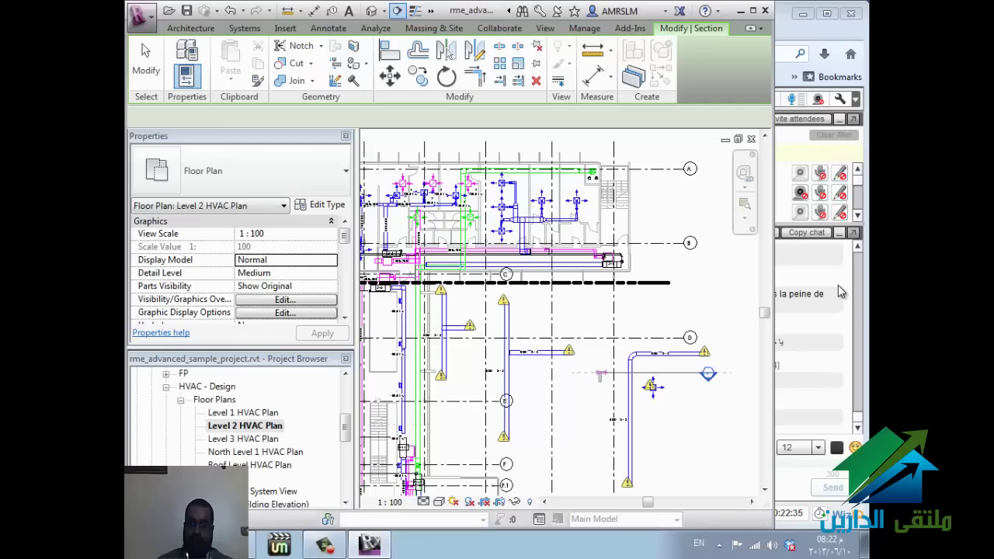
{"action": "key", "text": "alt"}
Step: View the new building section of the duct and diffuser, and return to the Level 2 HVAC Plan
{"action": "left_click", "coordinate": [707, 374]}
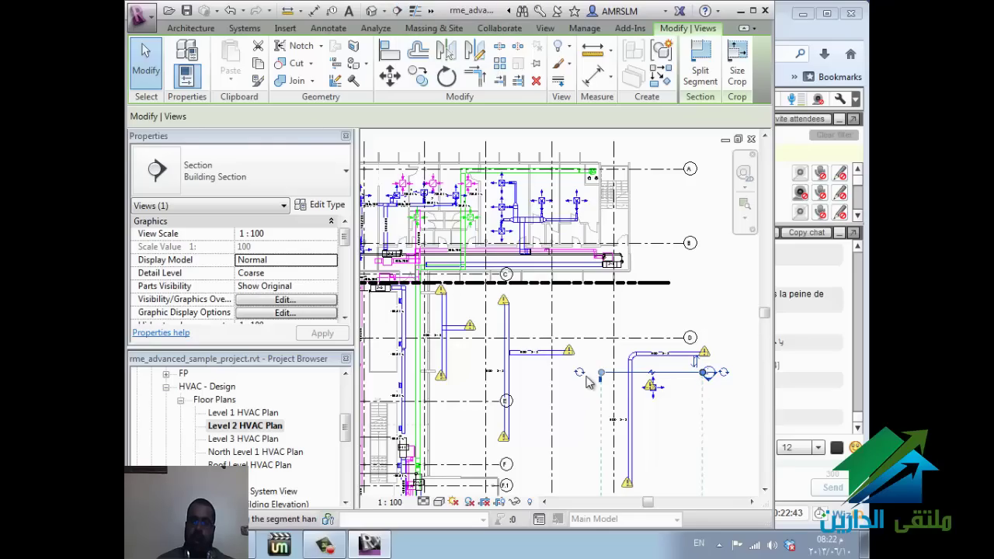
{"action": "right_click", "coordinate": [665, 374]}
{"action": "left_click", "coordinate": [709, 238]}
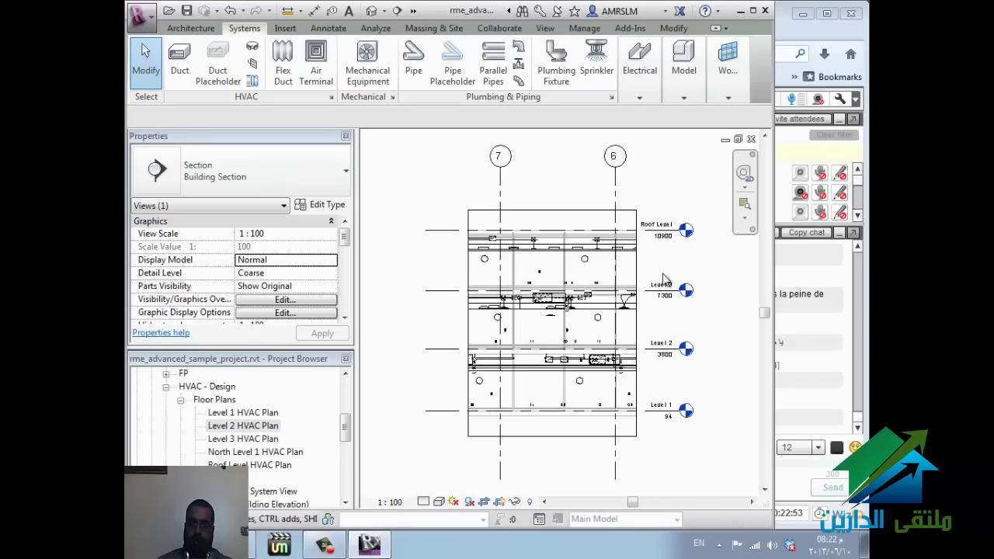
{"action": "key", "text": "ctrl+Tab"}
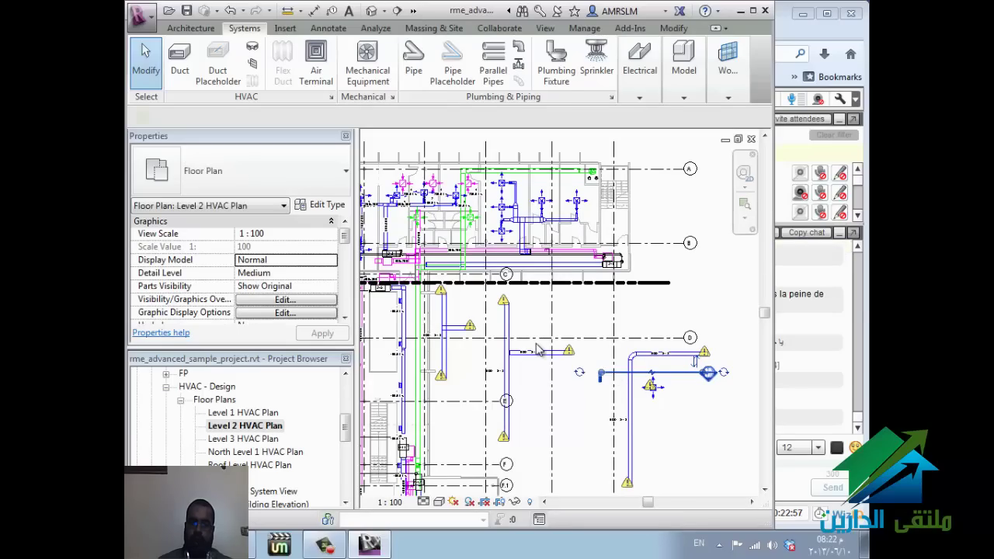
{"action": "left_click", "coordinate": [631, 315]}
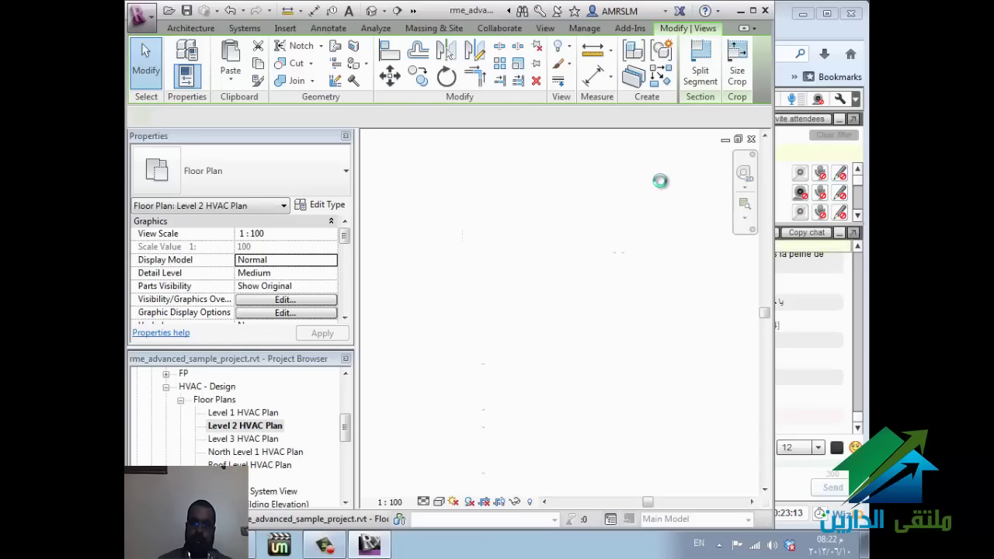
{"action": "left_click", "coordinate": [811, 39]}
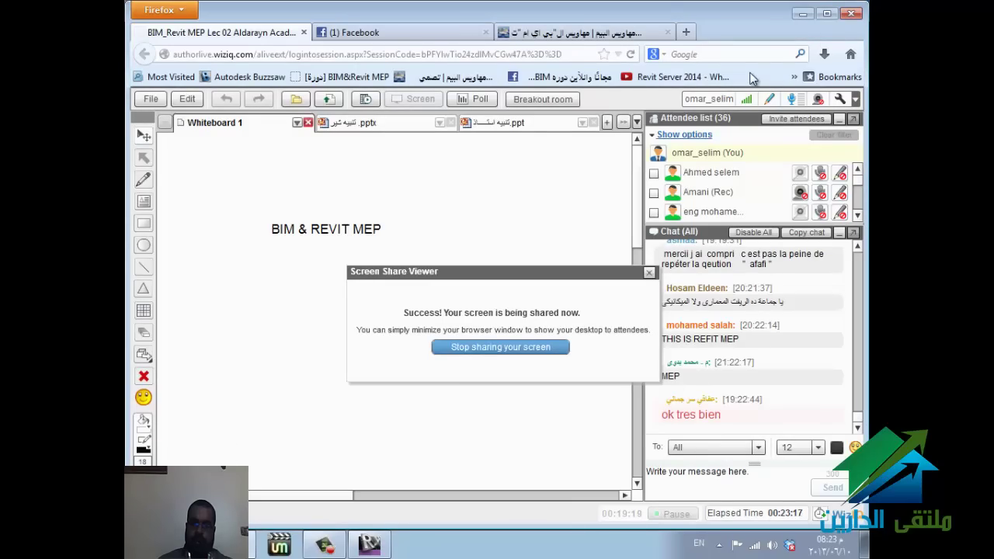
{"action": "key", "text": "alt+Tab"}
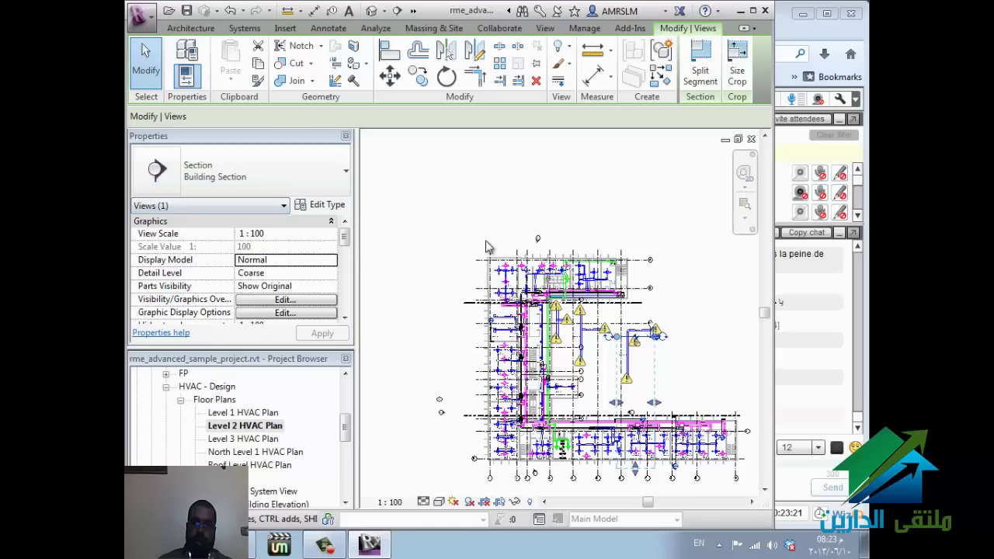
Step: Set the building section's Far Clip Offset to 500 mm
{"action": "scroll", "coordinate": [339, 315], "scroll_direction": "down", "scroll_amount": 5}
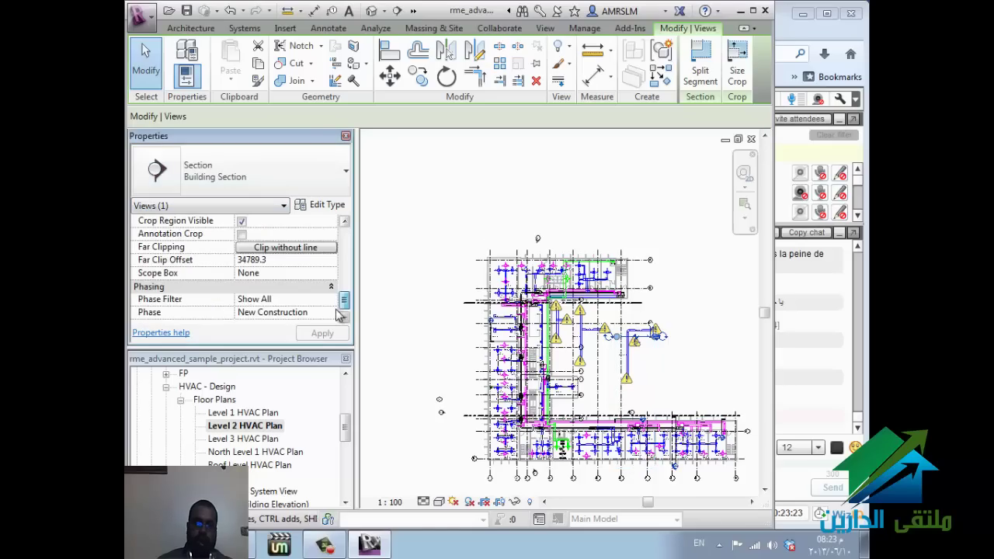
{"action": "scroll", "coordinate": [339, 315], "scroll_direction": "down", "scroll_amount": 1}
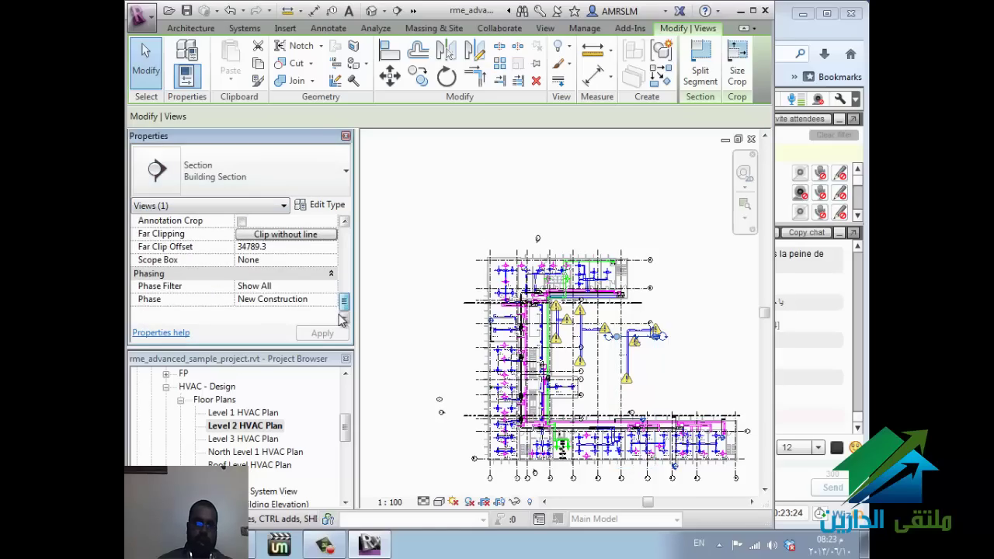
{"action": "left_click", "coordinate": [293, 248]}
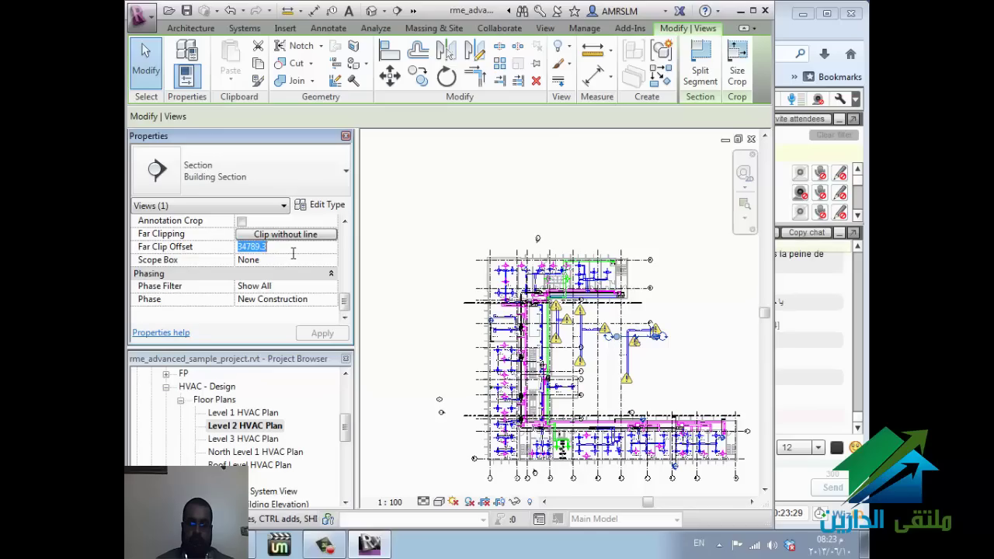
{"action": "type", "text": "500.0"}
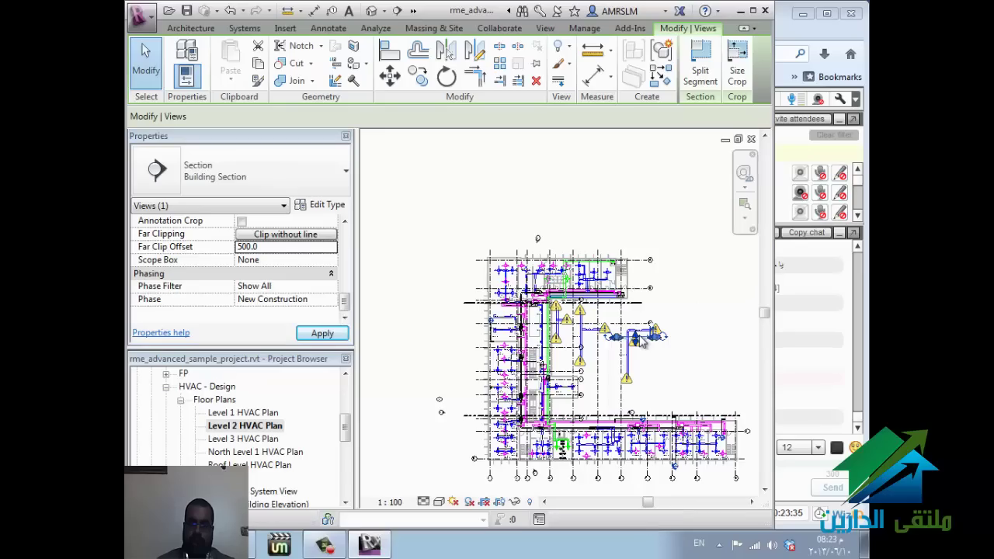
Step: Extend the building section's view depth past the supply diffuser, to a far clip offset of about 4843 mm
{"action": "scroll", "coordinate": [641, 337], "scroll_direction": "up", "scroll_amount": 2}
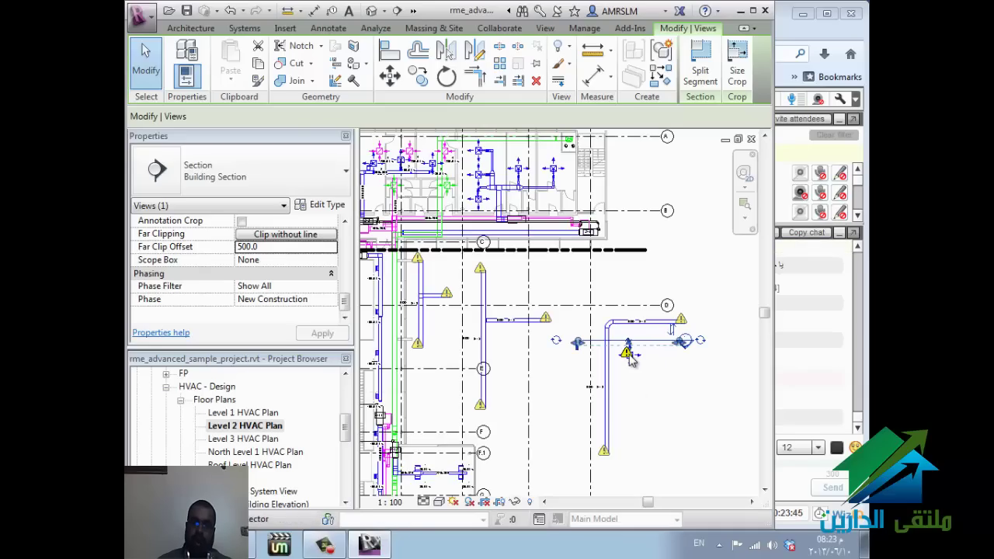
{"action": "left_click", "coordinate": [628, 354]}
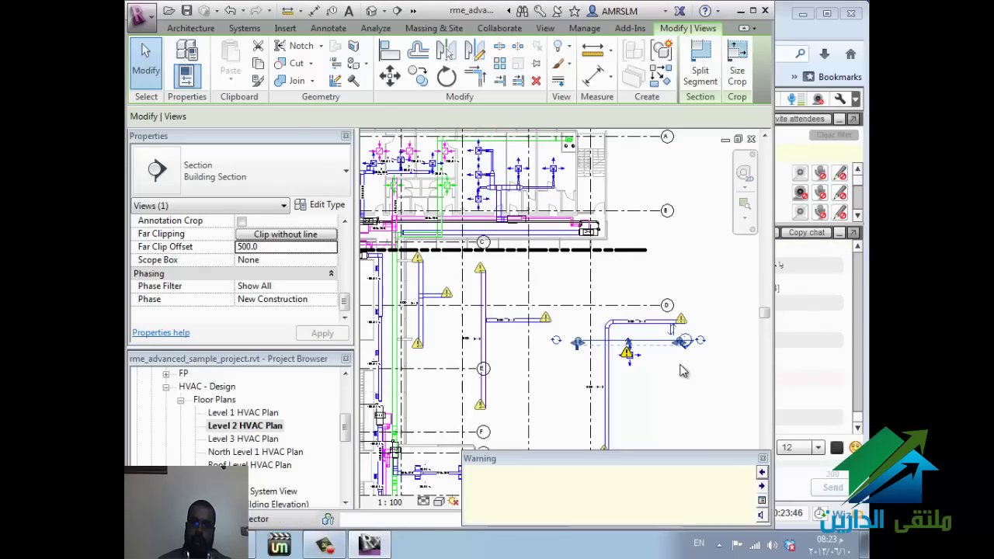
{"action": "left_click", "coordinate": [630, 354]}
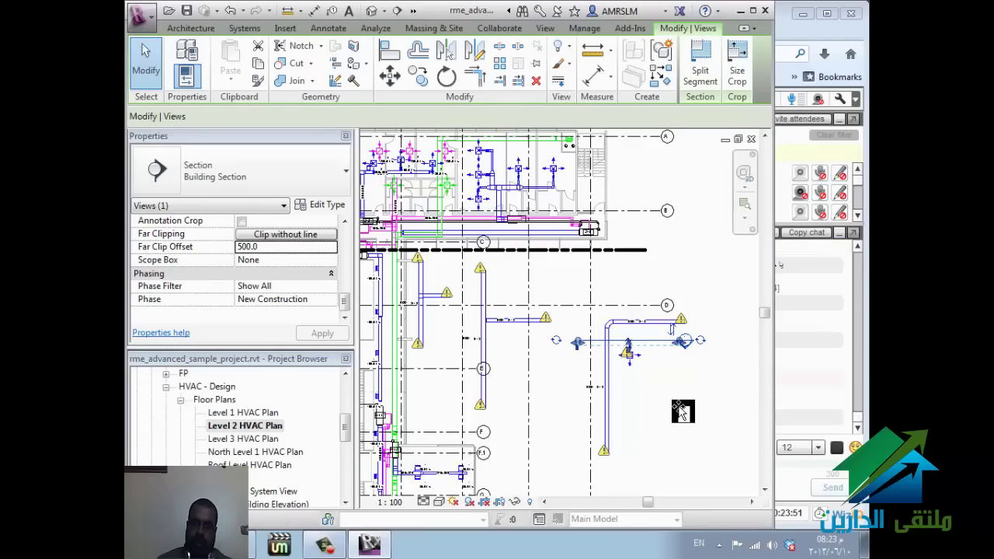
{"action": "left_click", "coordinate": [645, 343]}
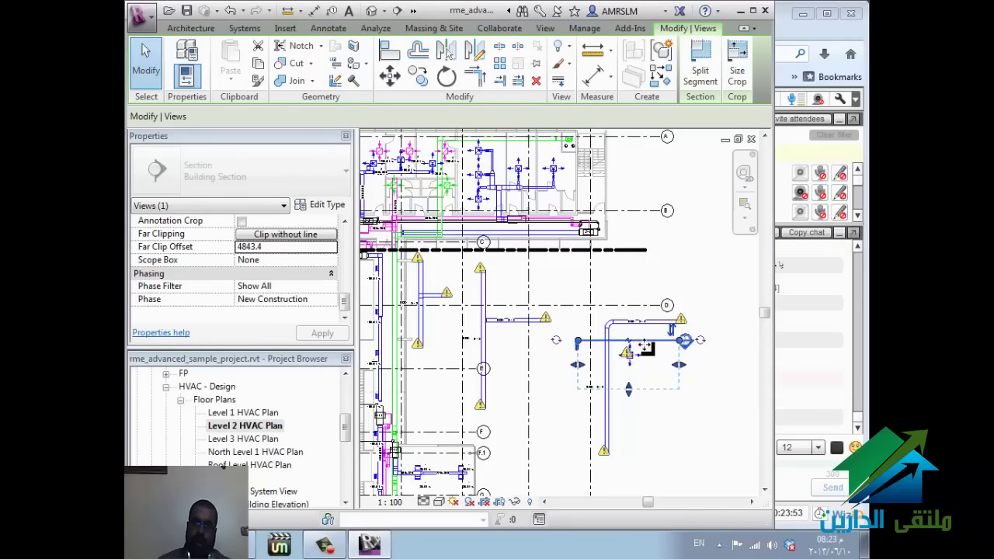
Step: Open the building section's view and examine the supply diffuser's height relative to the duct
{"action": "right_click", "coordinate": [645, 344]}
{"action": "left_click", "coordinate": [693, 240]}
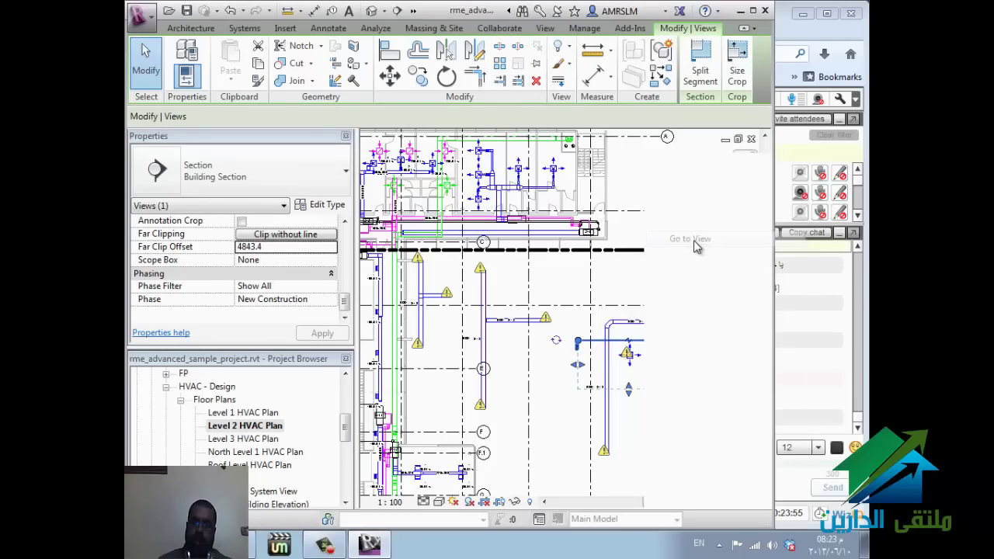
{"action": "scroll", "coordinate": [543, 303], "scroll_direction": "up", "scroll_amount": 3}
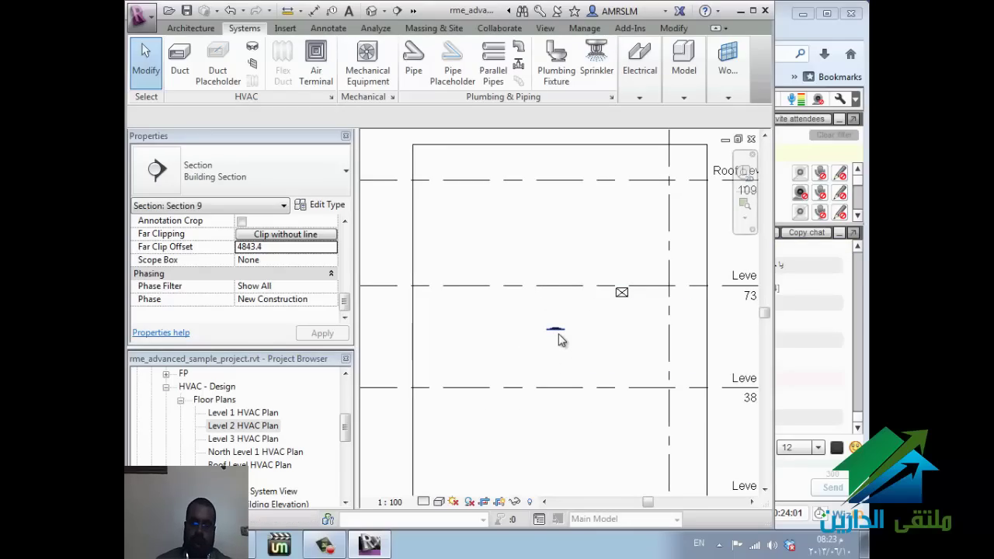
{"action": "key", "text": "d"}
{"action": "key", "text": "i"}
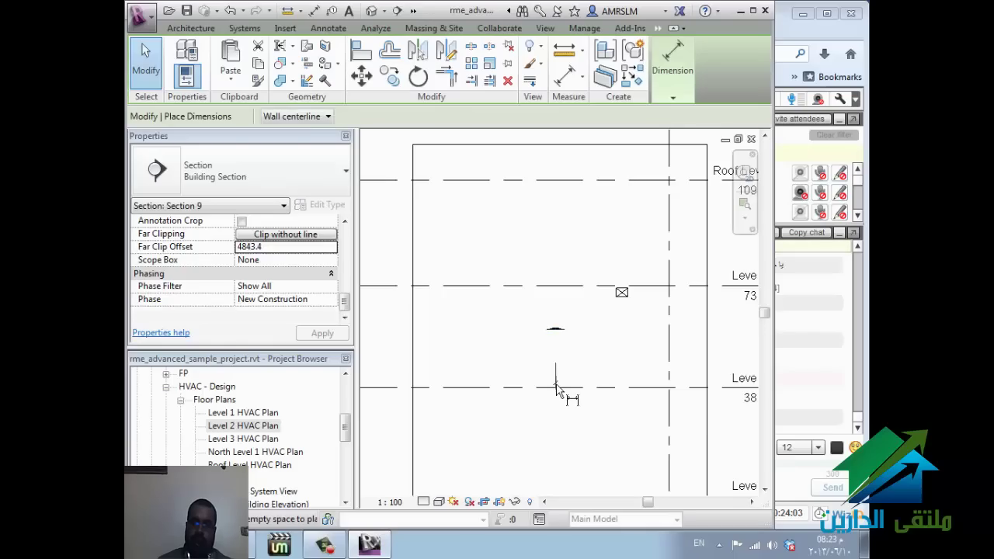
{"action": "left_click", "coordinate": [556, 388]}
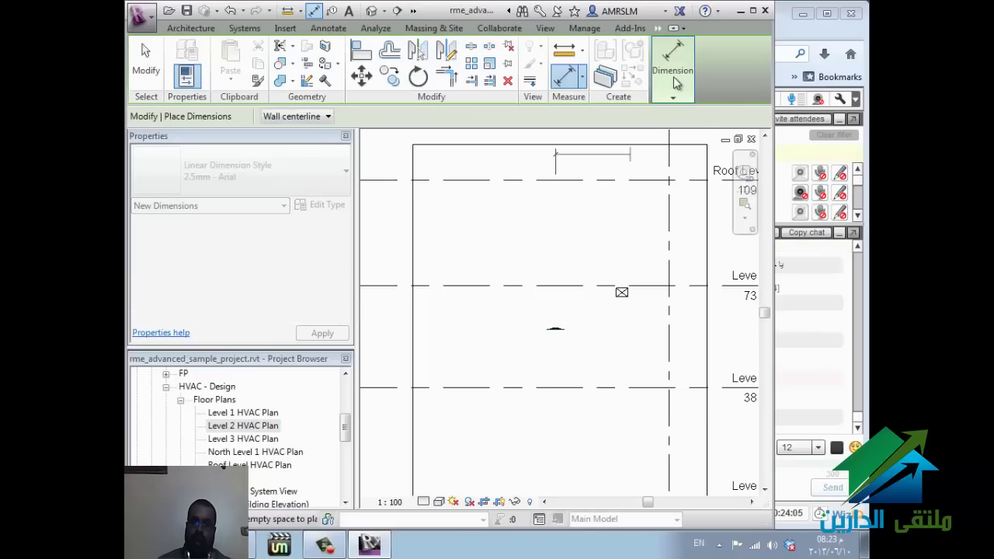
{"action": "left_click", "coordinate": [674, 77]}
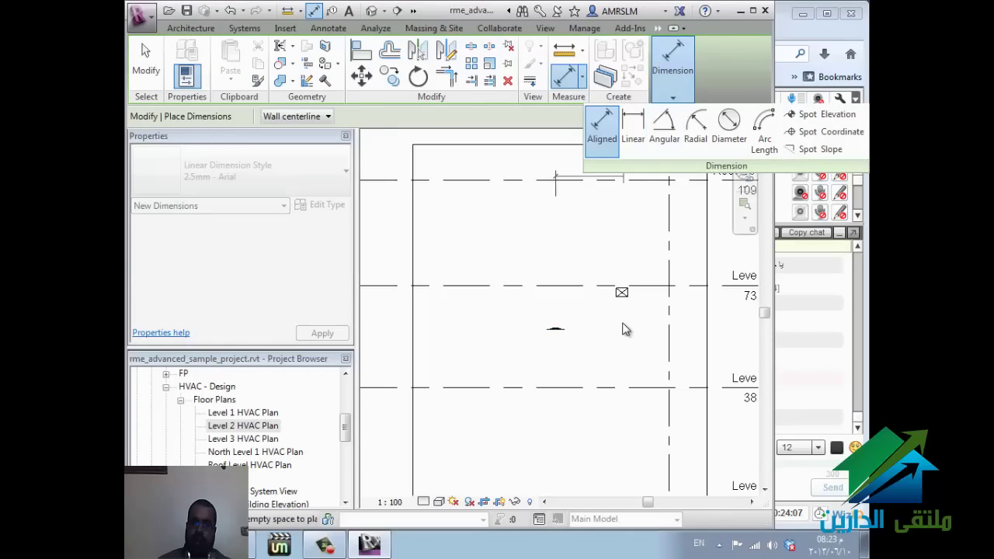
{"action": "key", "text": "Escape"}
{"action": "key", "text": "Escape"}
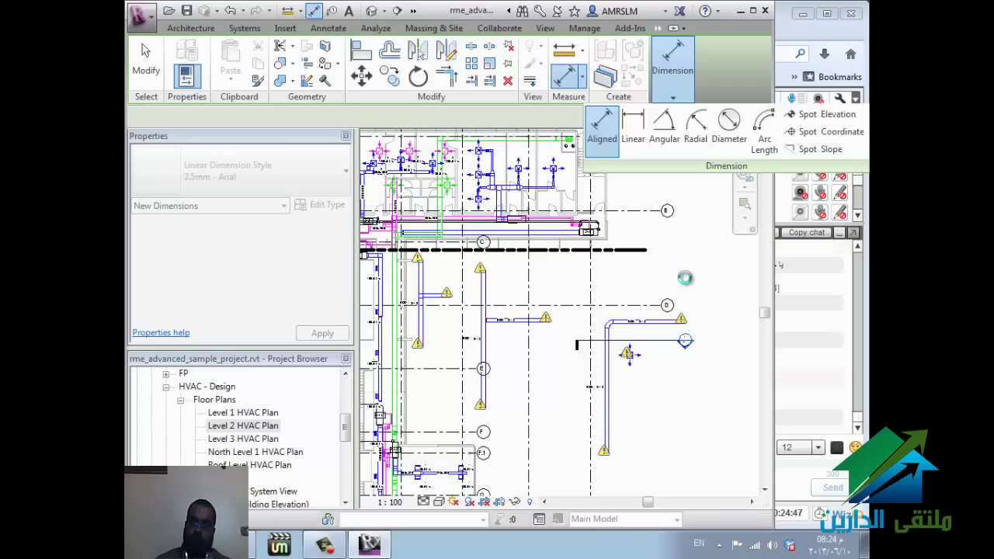
{"action": "left_click", "coordinate": [807, 41]}
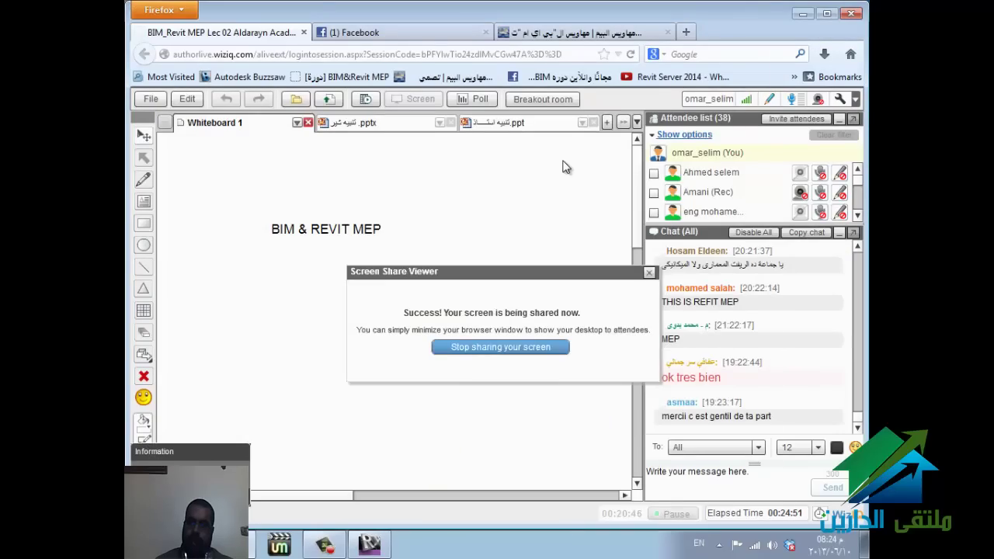
{"action": "key", "text": "alt+Tab"}
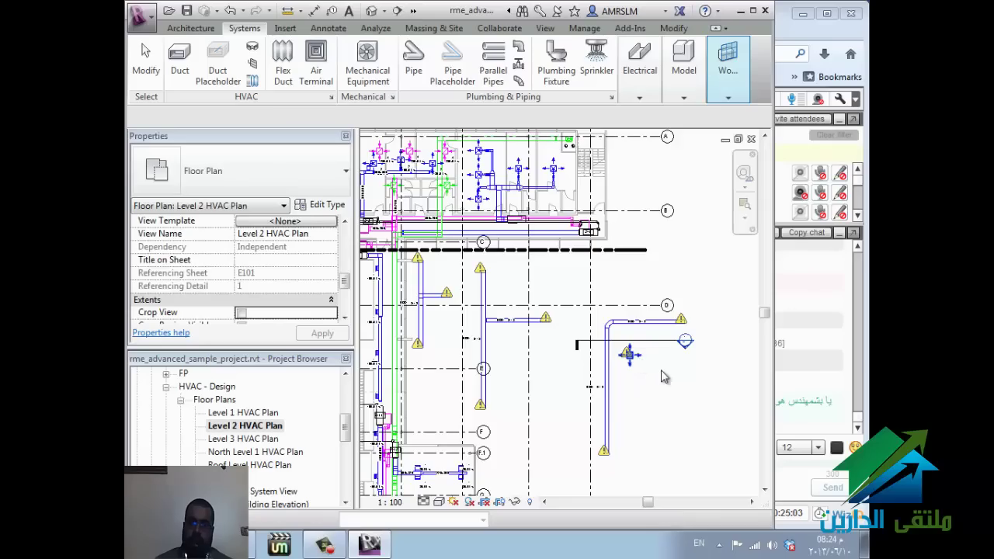
Step: Connect the supply diffuser into the vertical run of the L-shaped duct below grid D with Connect Into
{"action": "left_click", "coordinate": [662, 371]}
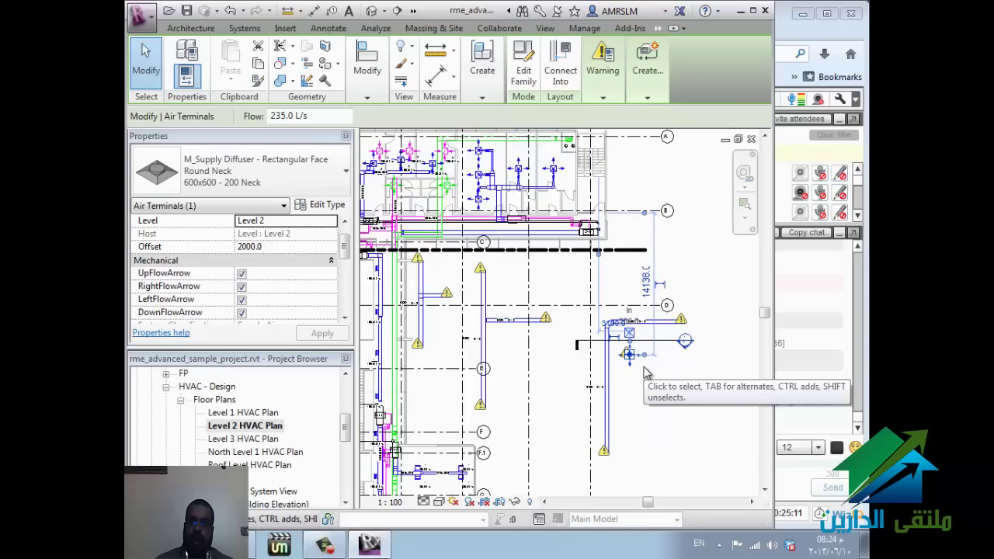
{"action": "left_click", "coordinate": [560, 74]}
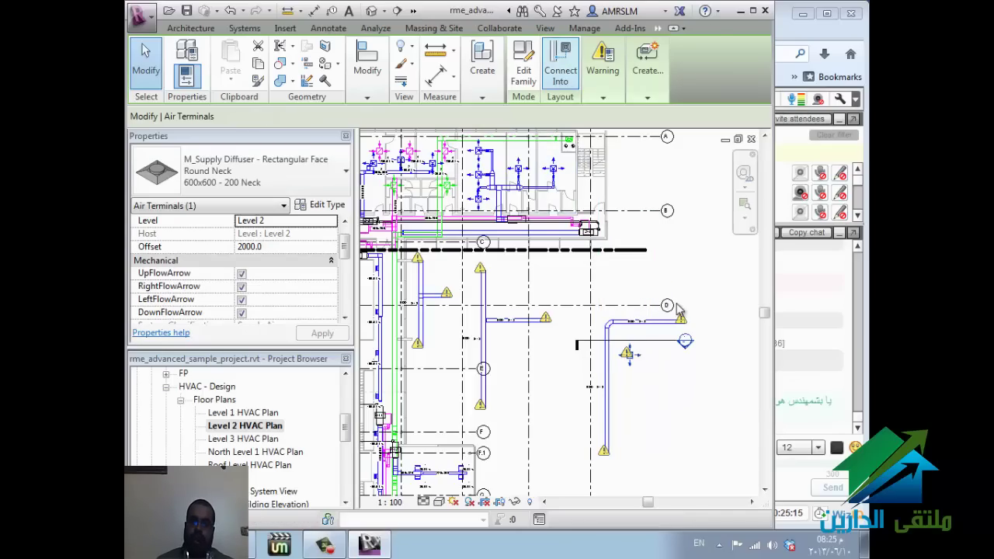
{"action": "left_click", "coordinate": [644, 320]}
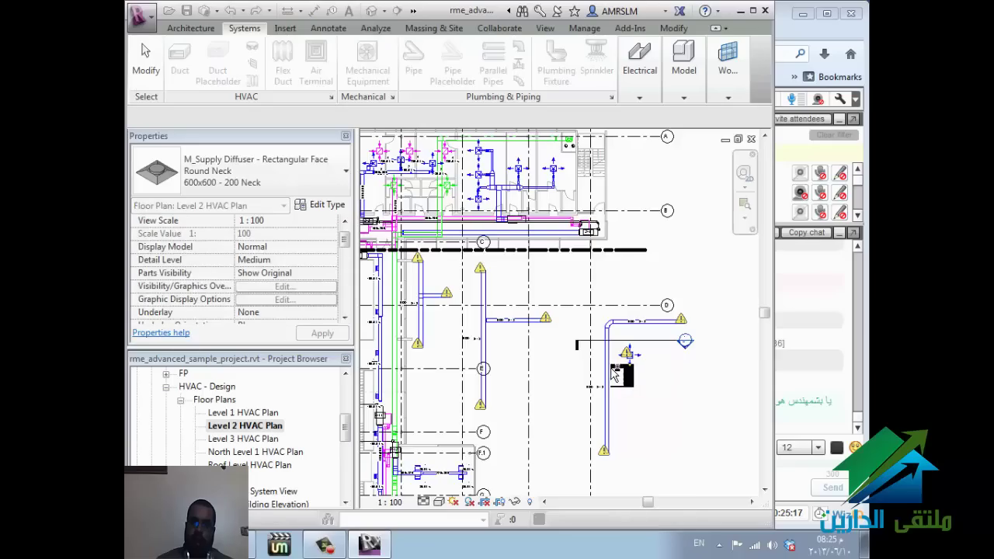
{"action": "key", "text": "Escape"}
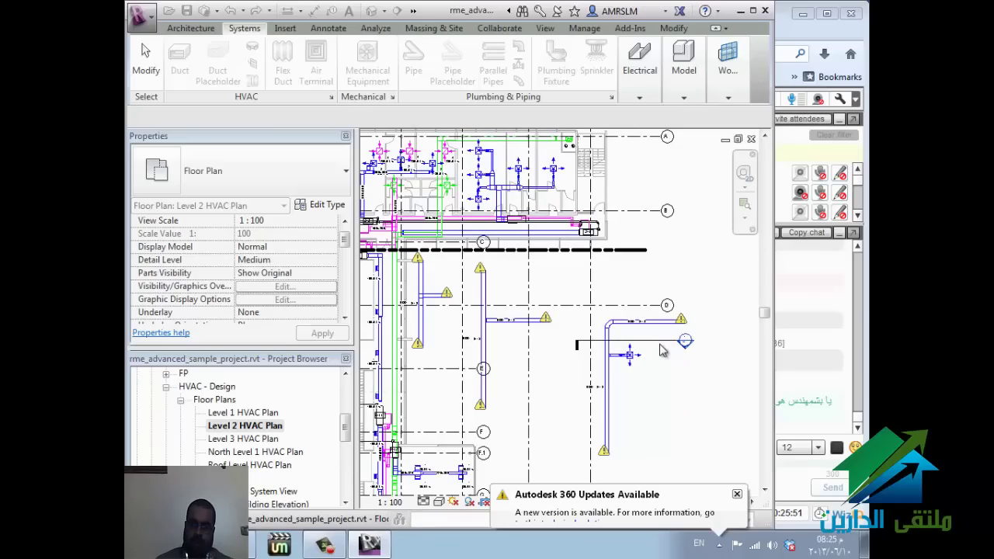
{"action": "key", "text": "Escape"}
Step: Open the building section's view to show the supply diffuser's connection to the duct
{"action": "left_click", "coordinate": [596, 294]}
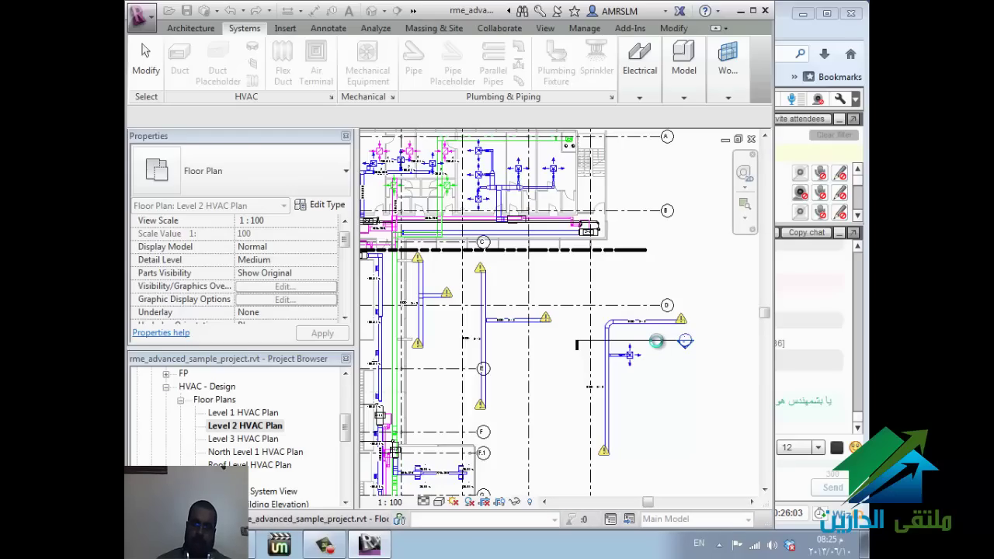
{"action": "right_click", "coordinate": [656, 340]}
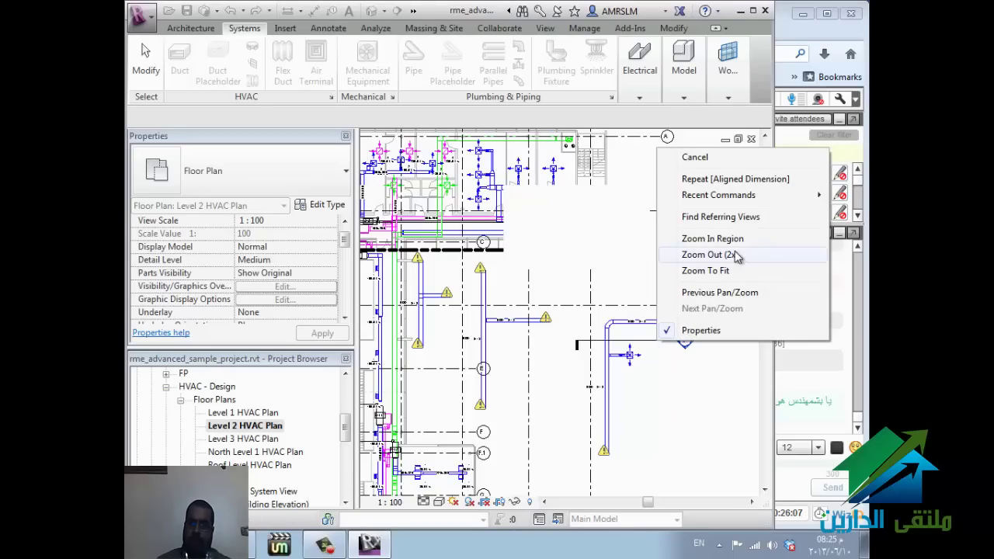
{"action": "left_click", "coordinate": [635, 344]}
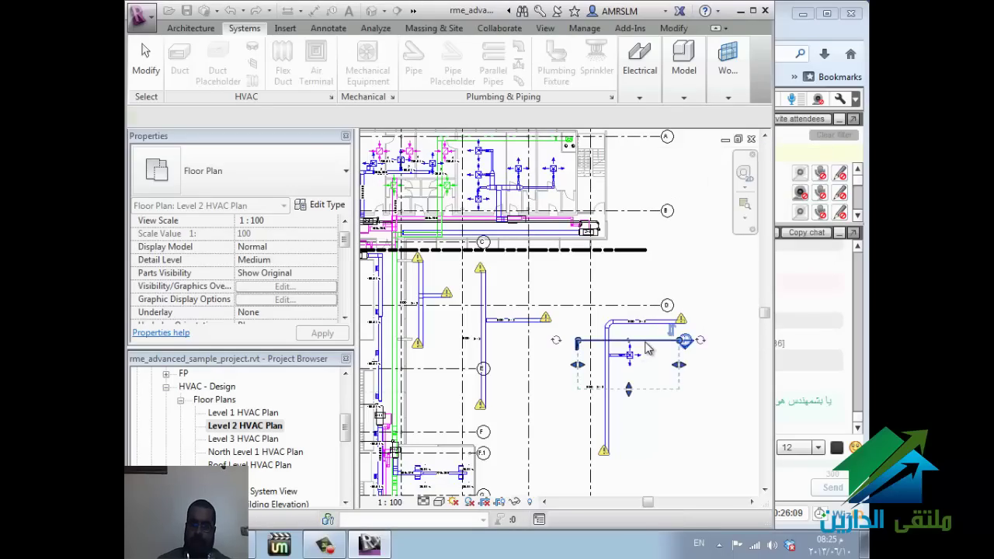
{"action": "left_click", "coordinate": [649, 345]}
{"action": "right_click", "coordinate": [646, 346]}
{"action": "left_click", "coordinate": [714, 240]}
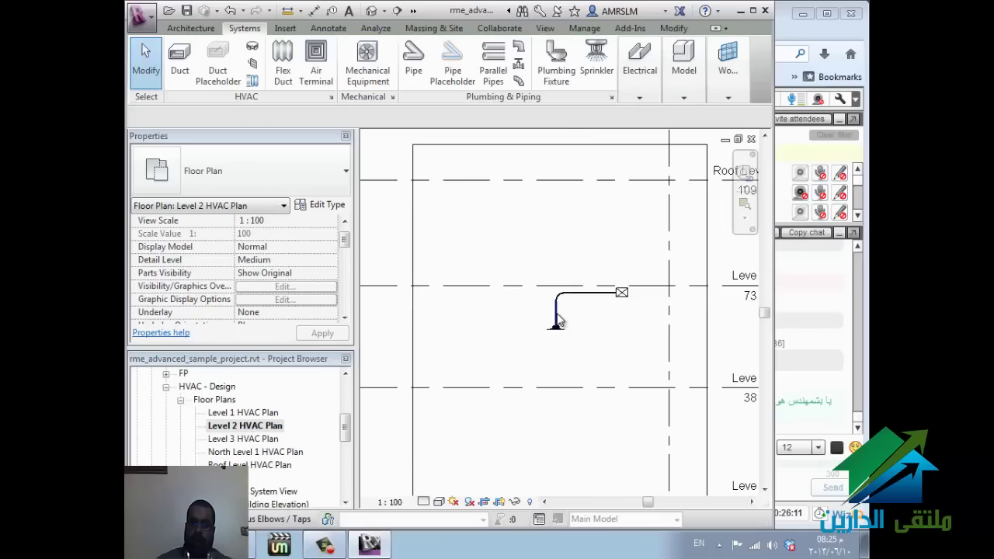
{"action": "scroll", "coordinate": [559, 319], "scroll_direction": "up", "scroll_amount": 3}
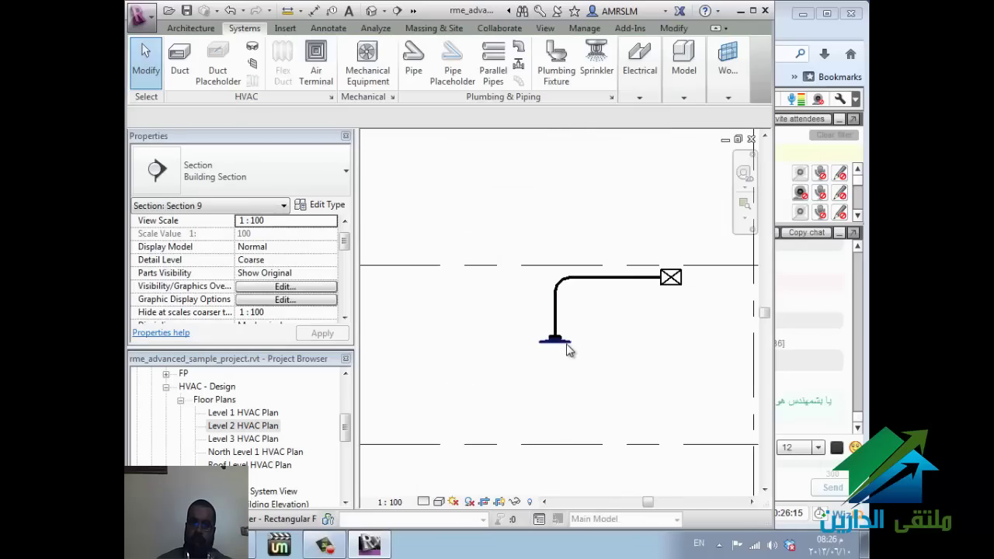
Step: Nudge the supply diffuser toward the duct in the section, to about 2448 mm from the nearby grid line
{"action": "left_click", "coordinate": [554, 340]}
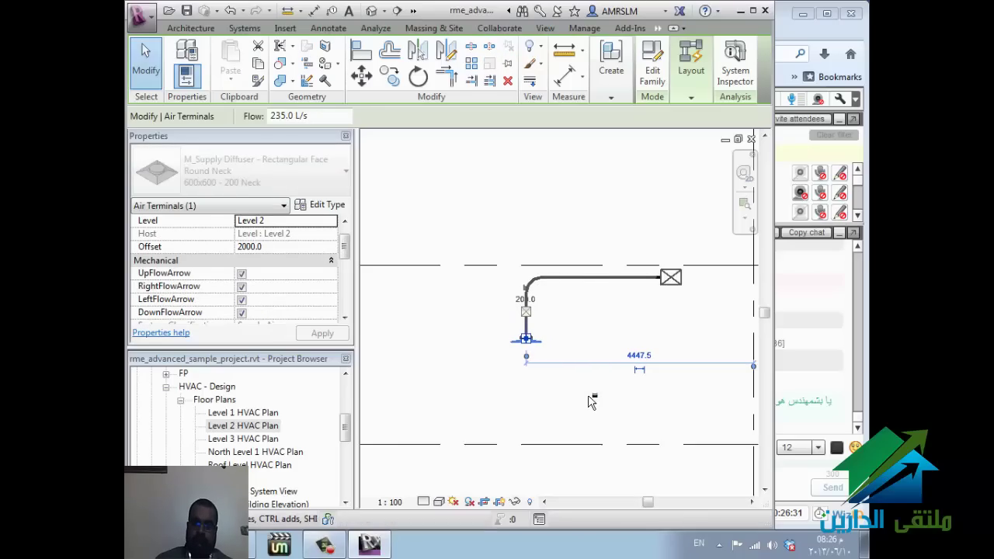
{"action": "key", "text": "Right"}
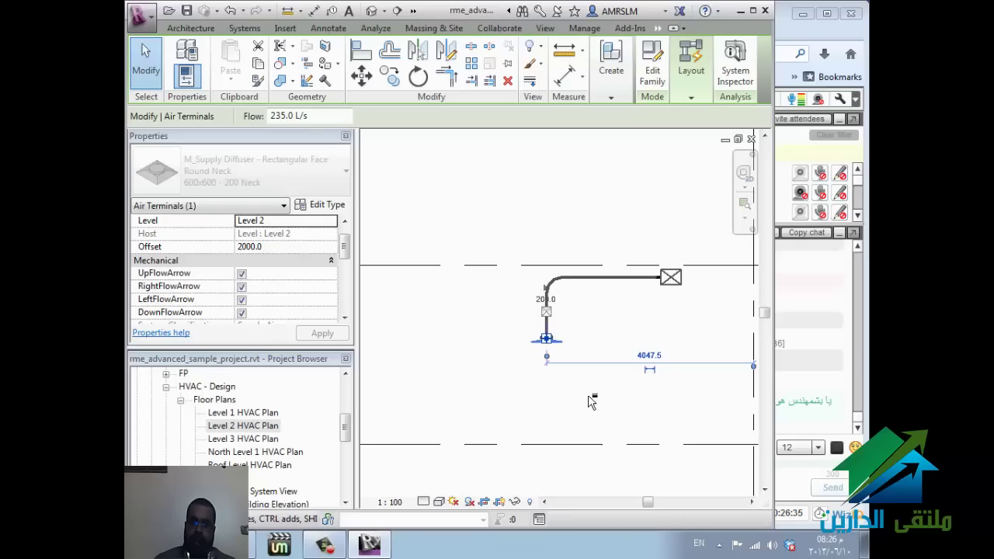
{"action": "key", "text": "ctrl+z"}
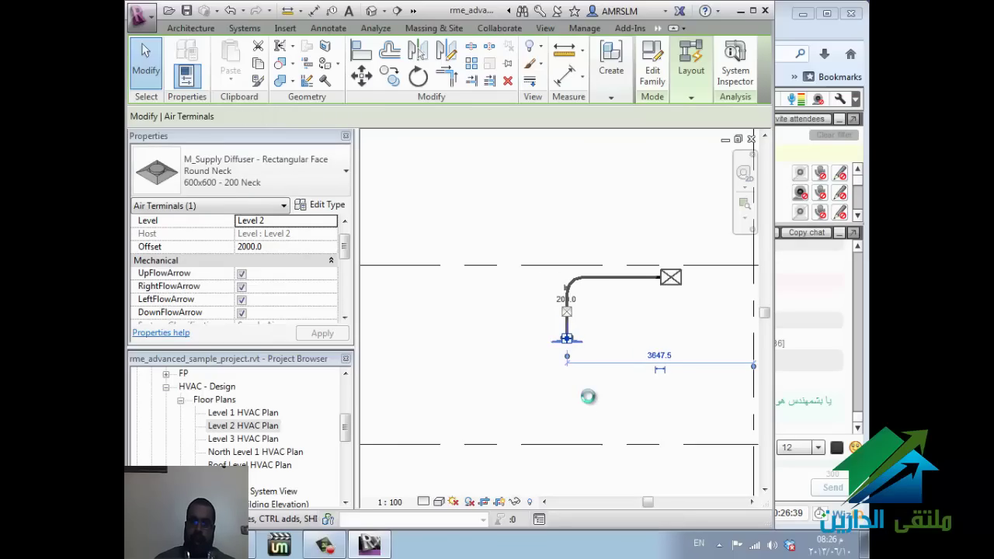
{"action": "key", "text": "Right"}
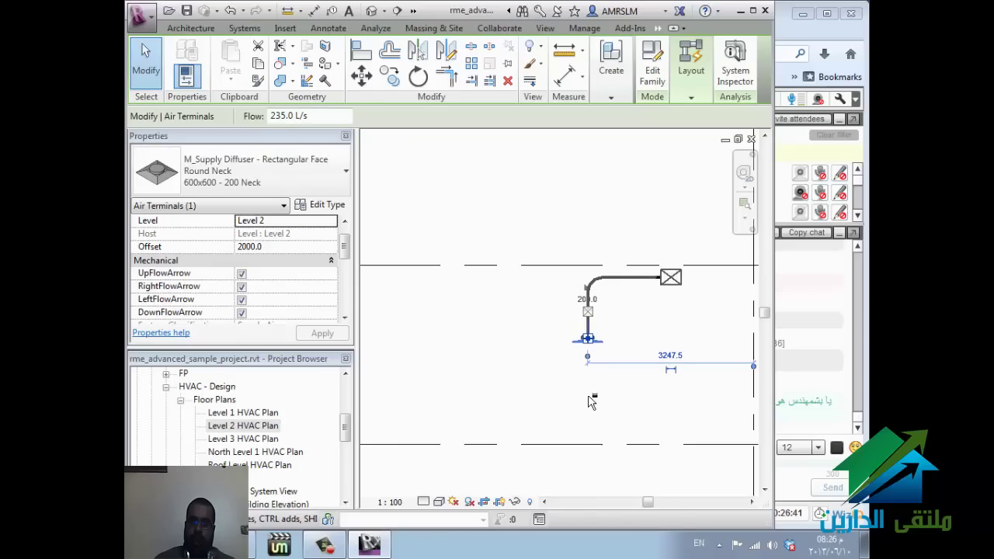
{"action": "key", "text": "ctrl+z"}
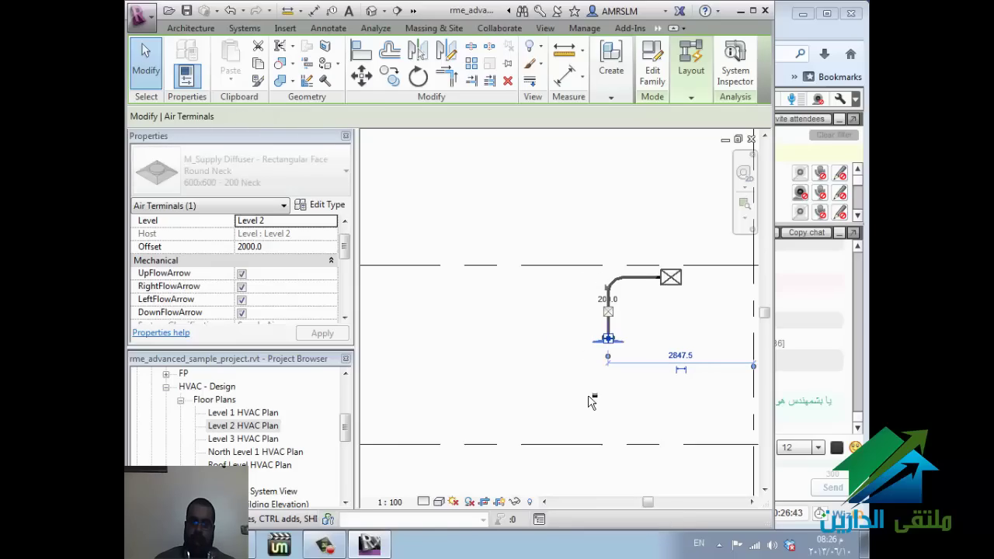
{"action": "key", "text": "ctrl+z"}
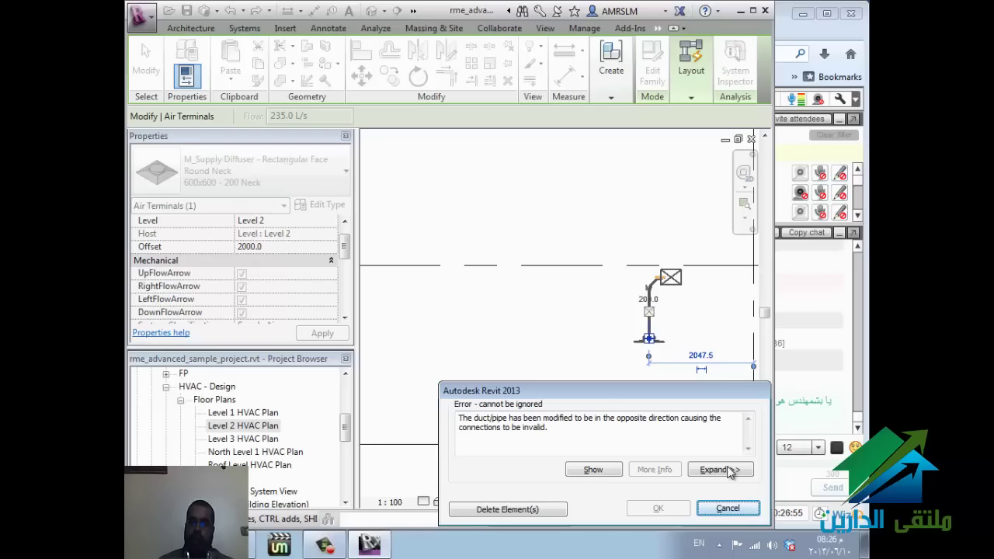
{"action": "left_click", "coordinate": [743, 513]}
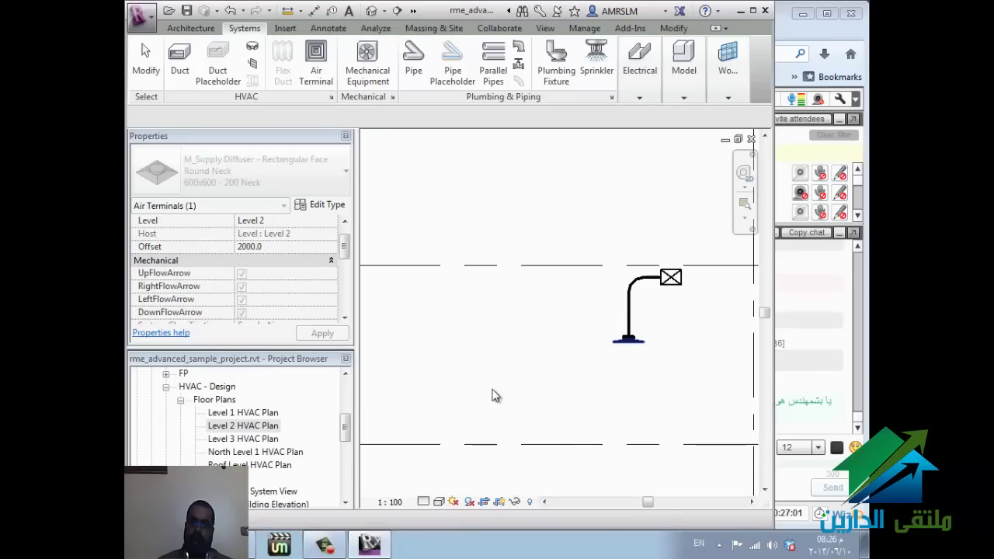
Step: Try the Medium detail level in the section view and set it to Fine
{"action": "left_click", "coordinate": [424, 502]}
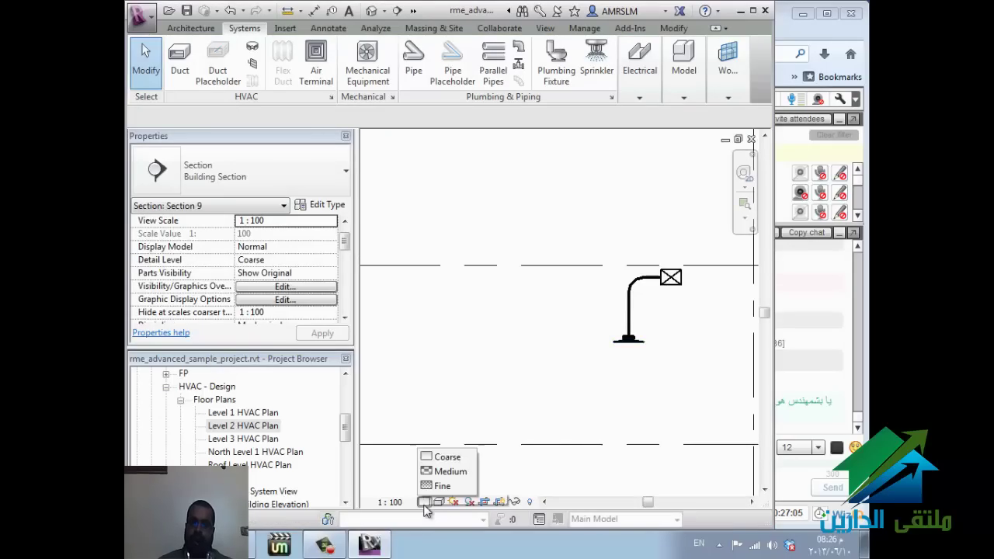
{"action": "left_click", "coordinate": [447, 471]}
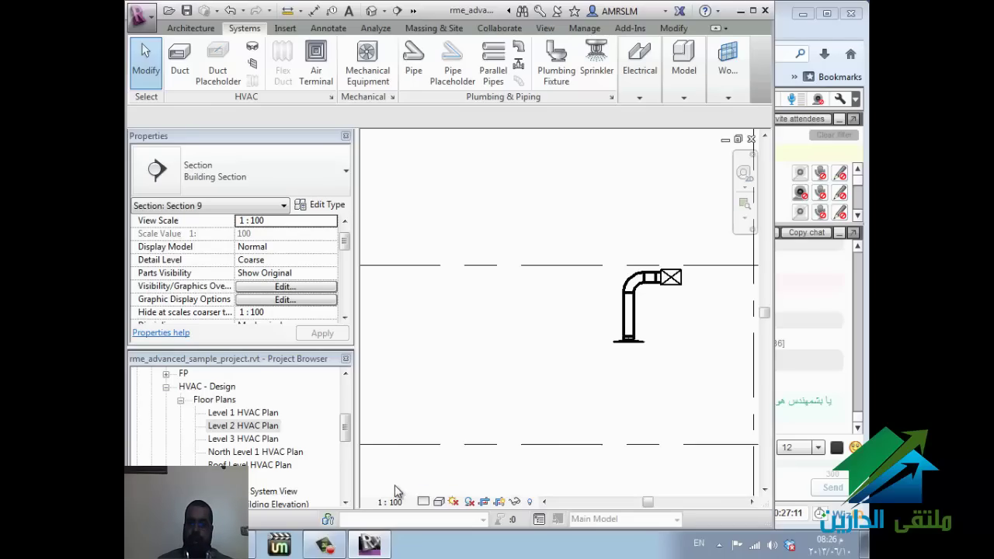
{"action": "left_click", "coordinate": [424, 502]}
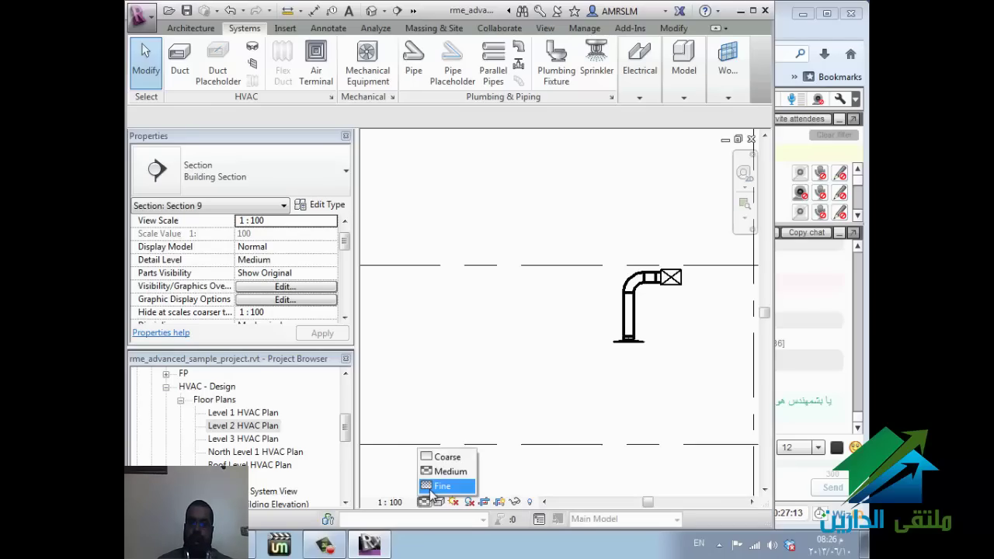
{"action": "left_click", "coordinate": [436, 486]}
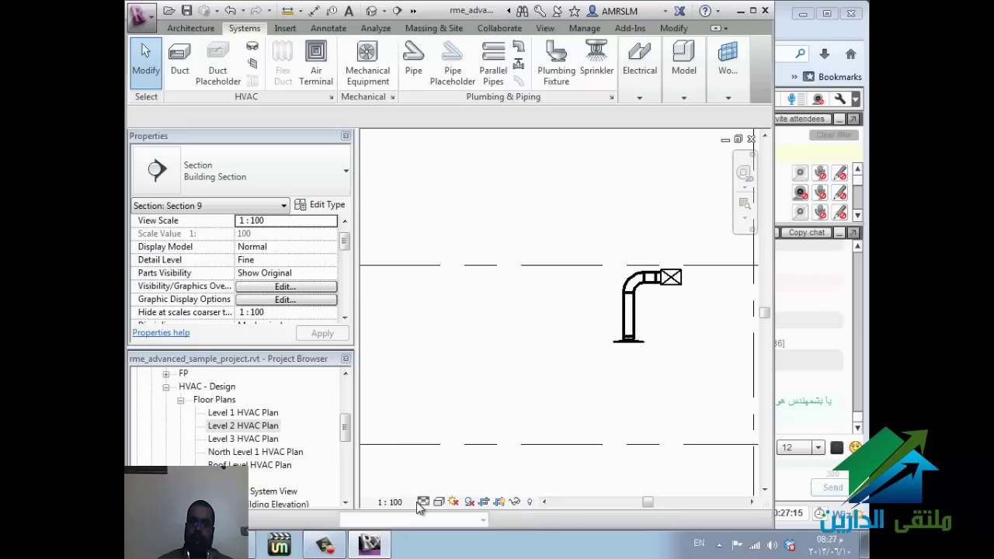
{"action": "left_click", "coordinate": [424, 502]}
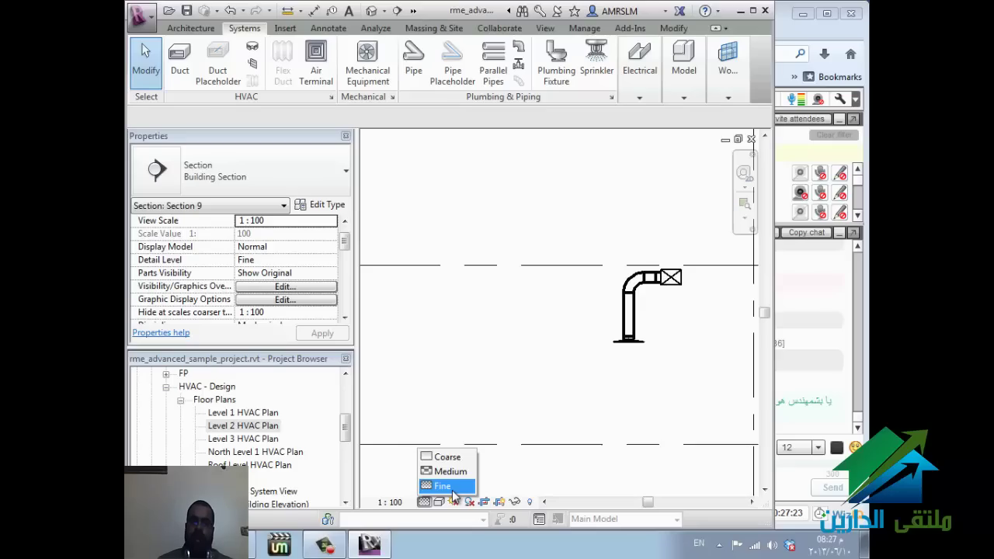
{"action": "left_click", "coordinate": [466, 486]}
Step: Try the Wireframe visual style in the section view and return it to Hidden Line
{"action": "left_click", "coordinate": [440, 502]}
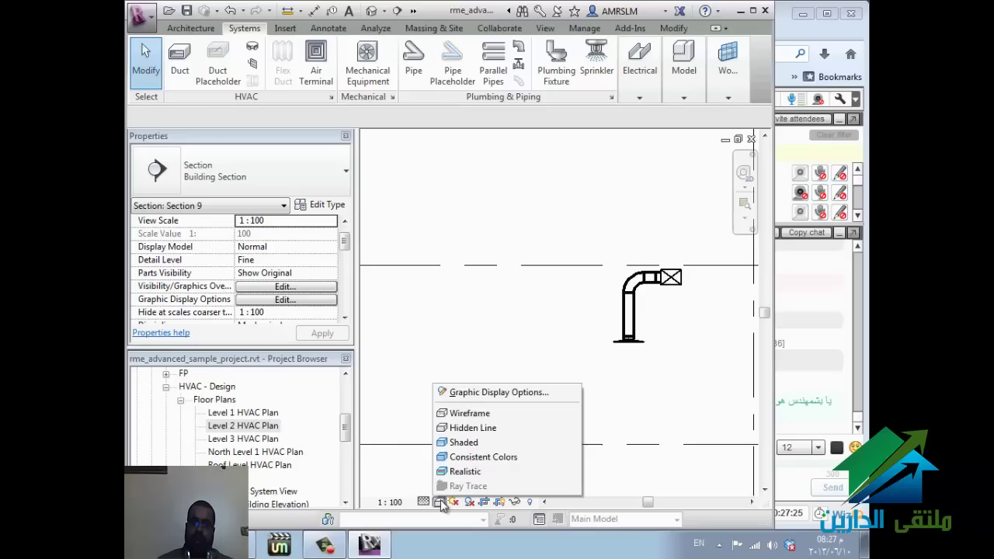
{"action": "left_click", "coordinate": [440, 503]}
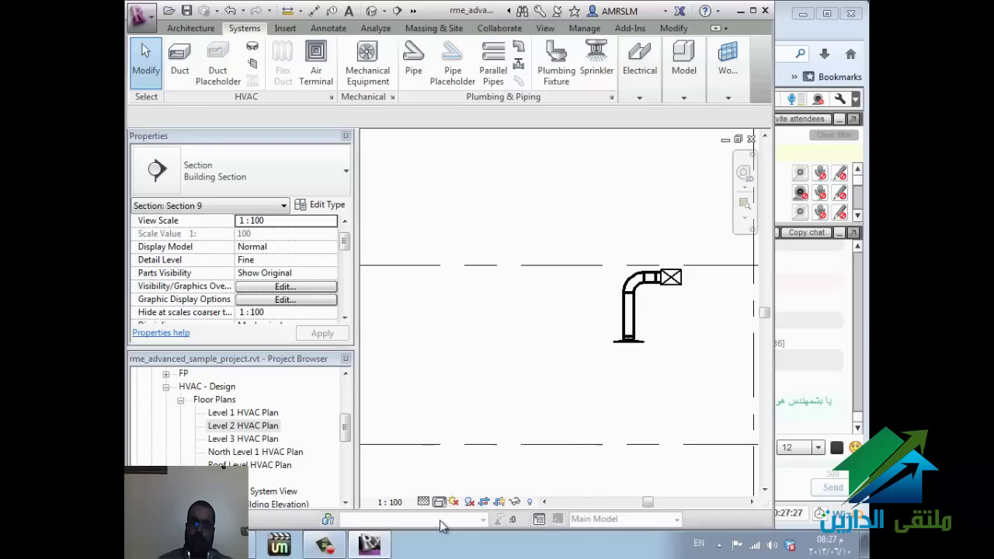
{"action": "left_click", "coordinate": [440, 501]}
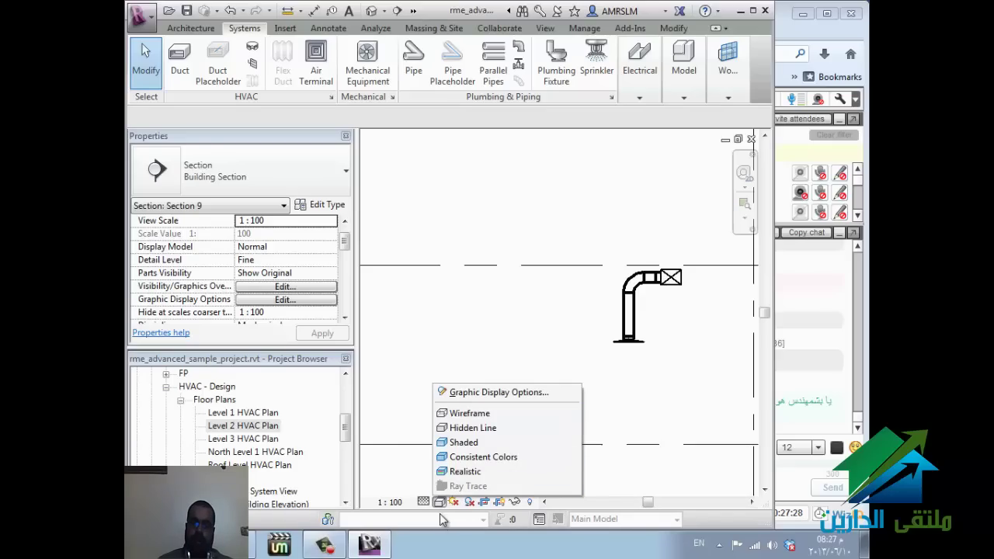
{"action": "left_click", "coordinate": [471, 416]}
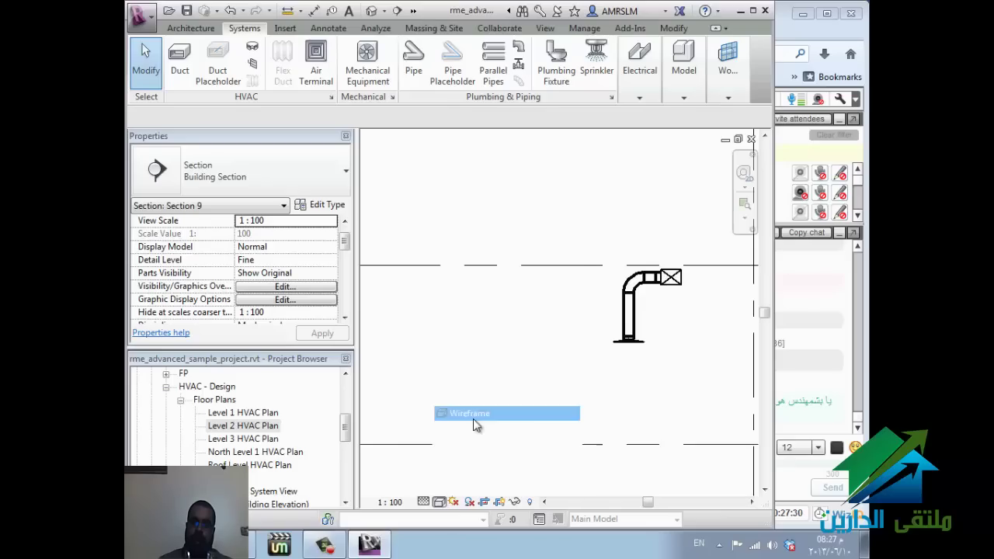
{"action": "left_click", "coordinate": [423, 502]}
{"action": "left_click", "coordinate": [442, 503]}
{"action": "left_click", "coordinate": [441, 503]}
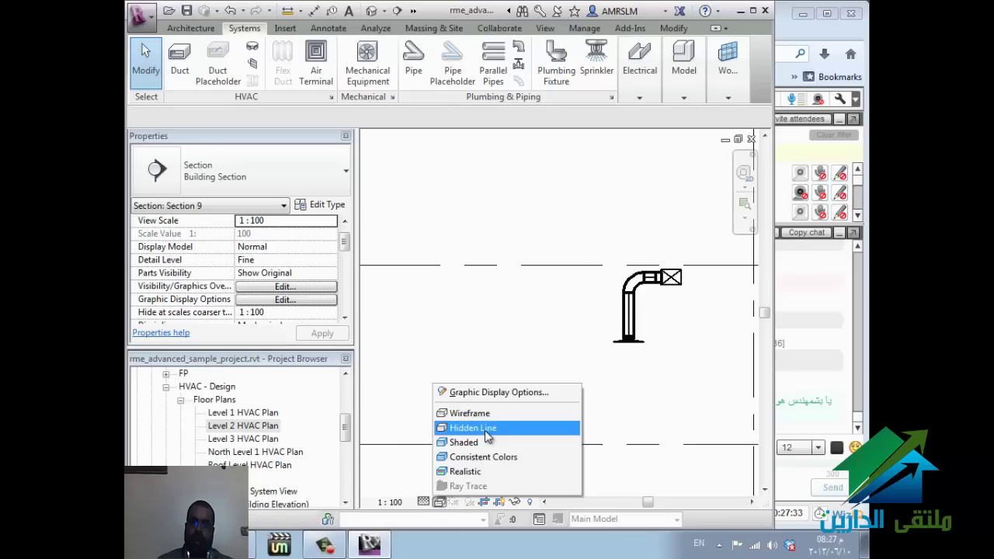
{"action": "left_click", "coordinate": [484, 428]}
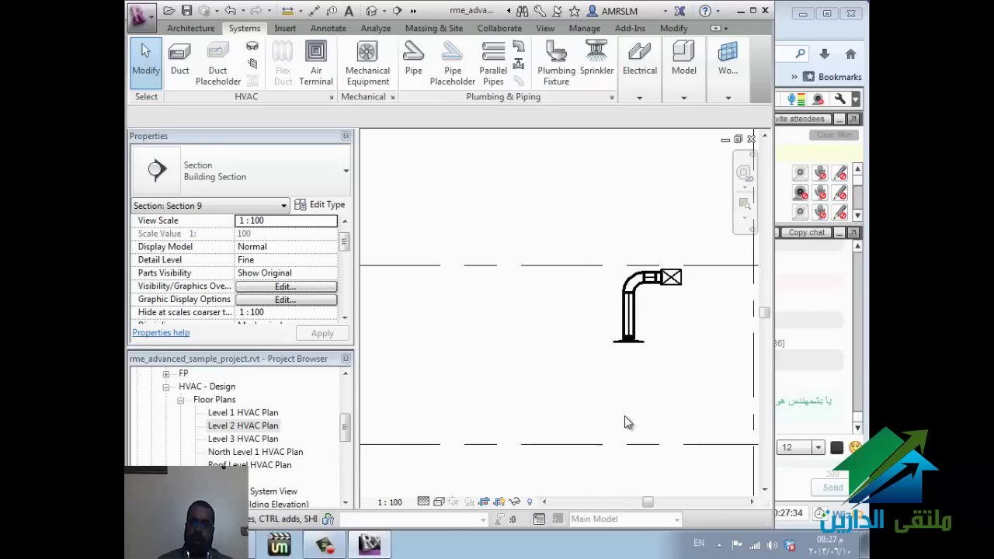
{"action": "left_click", "coordinate": [440, 504]}
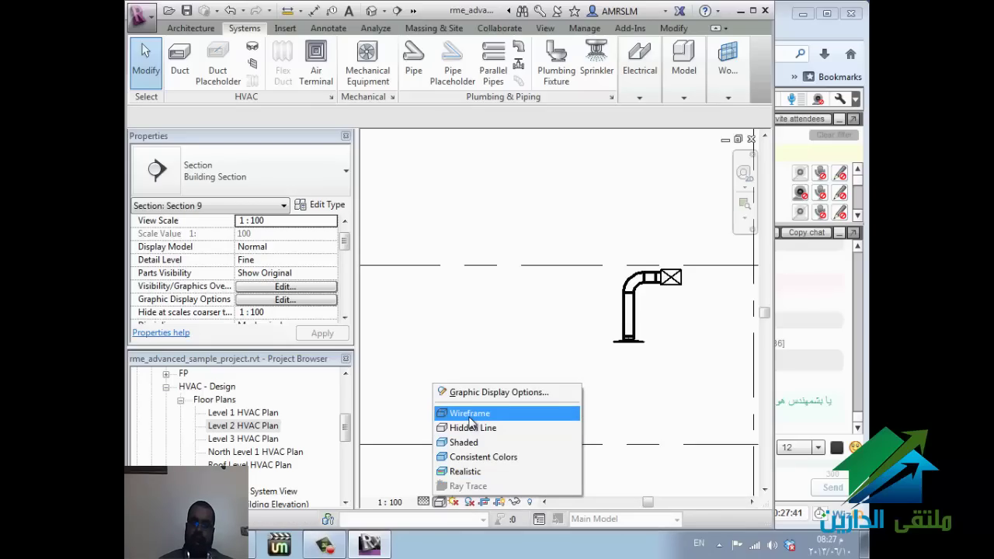
{"action": "left_click", "coordinate": [473, 429]}
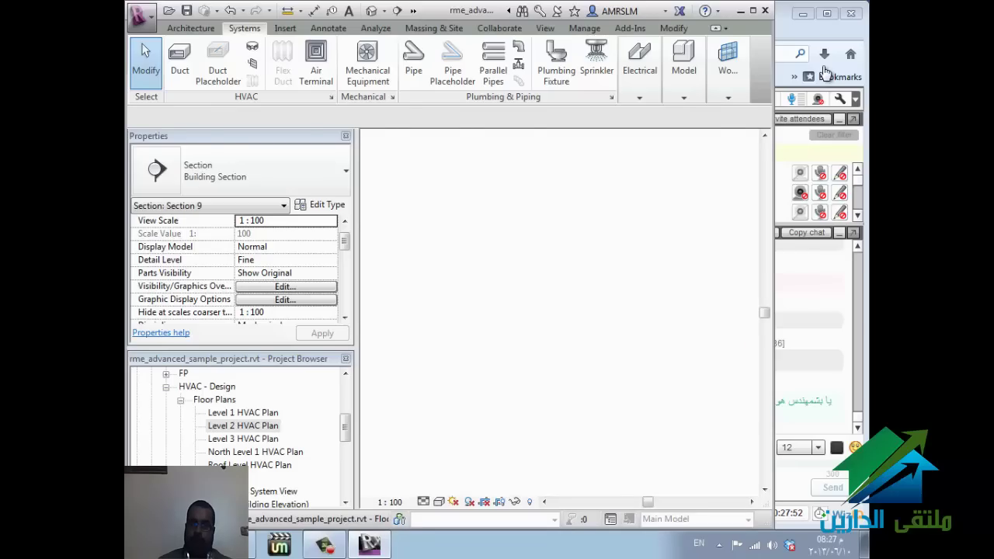
Step: Switch to the online class window in Firefox to check it, and return to the Revit floor plan
{"action": "left_click", "coordinate": [832, 33]}
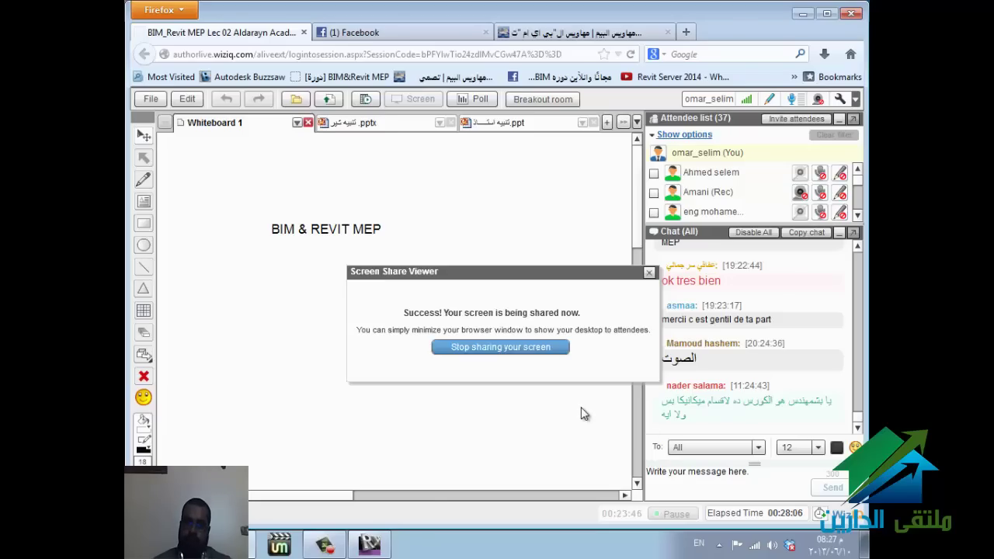
{"action": "key", "text": "alt+Tab"}
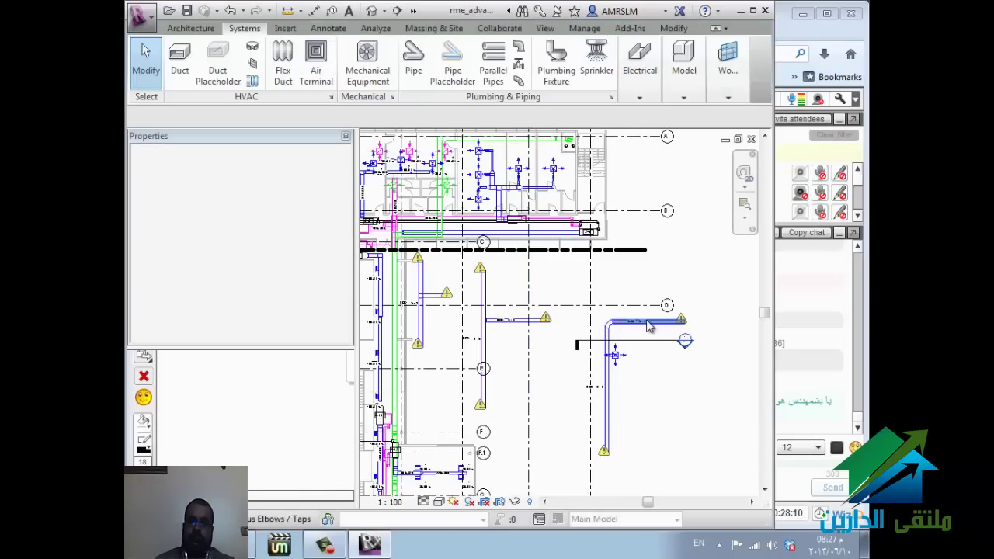
Step: Nudge the supply diffuser away from the vertical duct in the Level 2 HVAC plan, to about 3248 mm from the grid line
{"action": "scroll", "coordinate": [602, 363], "scroll_direction": "up", "scroll_amount": 3}
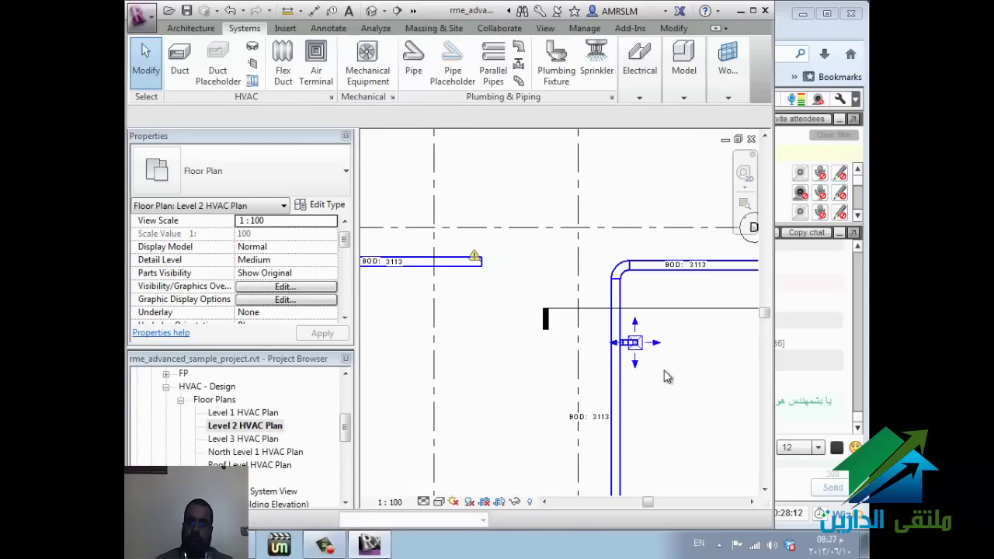
{"action": "scroll", "coordinate": [673, 375], "scroll_direction": "up", "scroll_amount": 2}
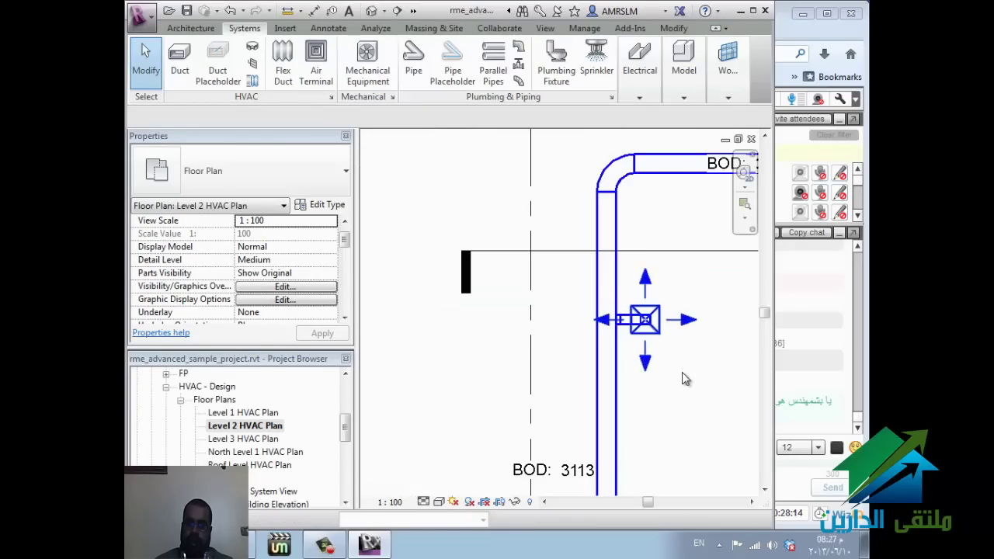
{"action": "left_click", "coordinate": [693, 333]}
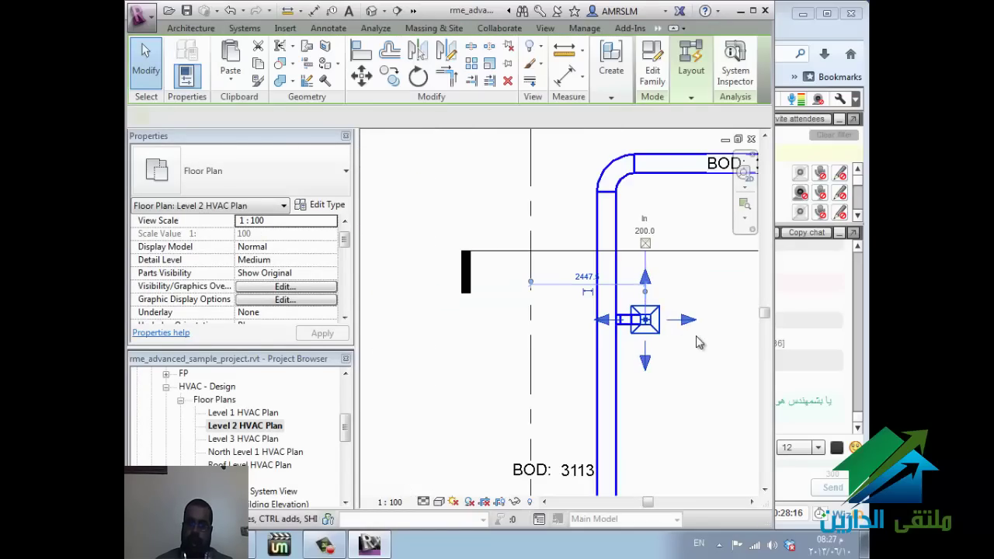
{"action": "key", "text": "Escape"}
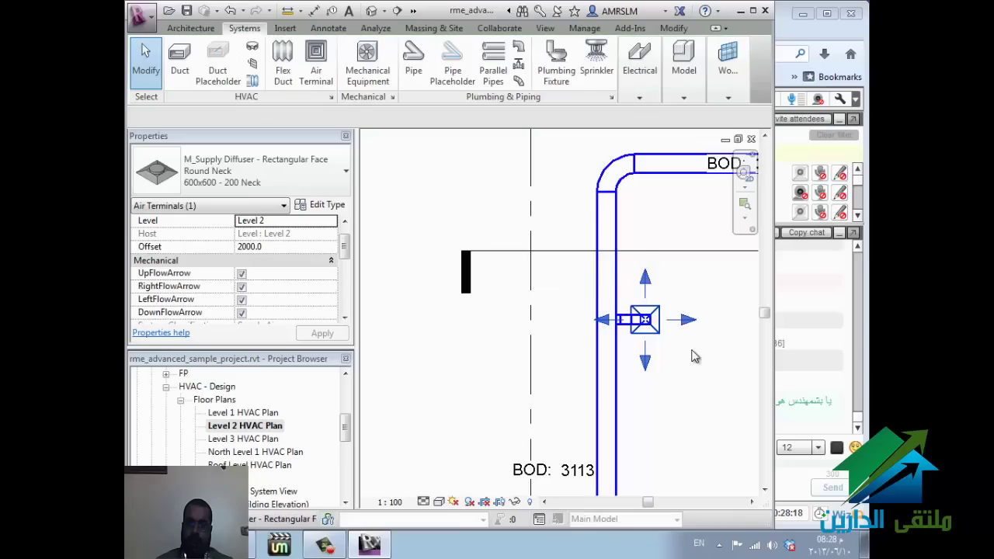
{"action": "left_click", "coordinate": [678, 325]}
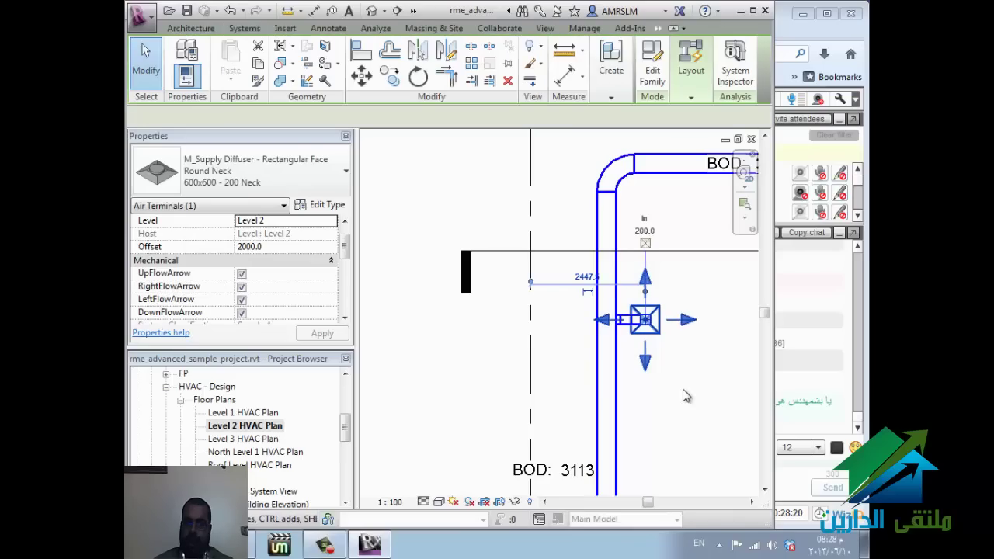
{"action": "key", "text": "Right"}
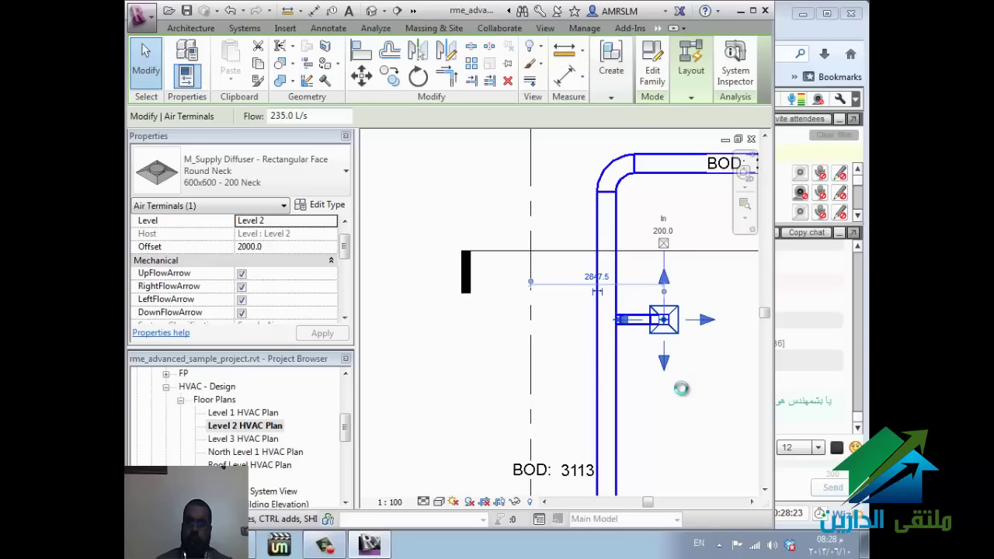
{"action": "key", "text": "Right"}
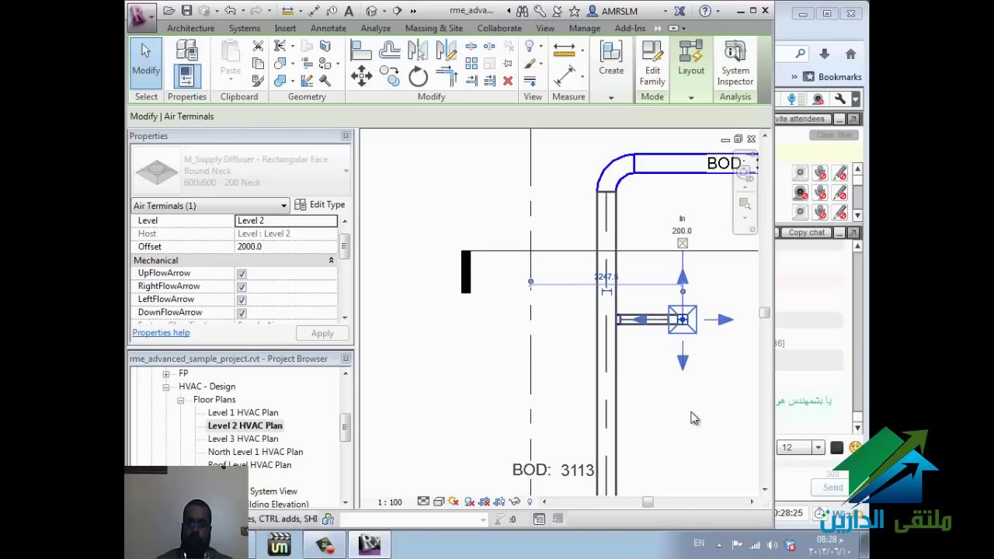
{"action": "key", "text": "Escape"}
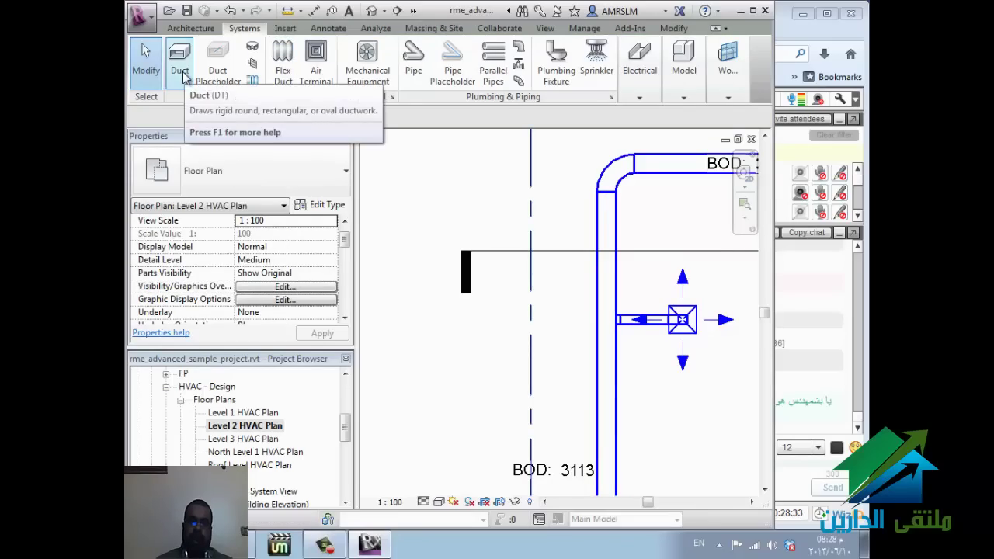
Step: Convert the branch duct feeding the supply diffuser to round flex duct with a maximum length of 1828.8
{"action": "left_click", "coordinate": [252, 82]}
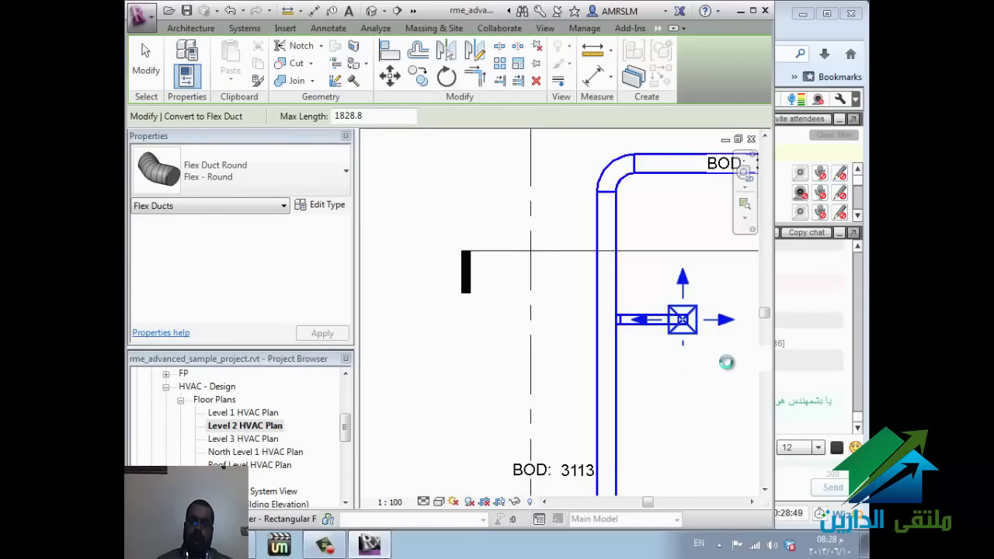
{"action": "left_click", "coordinate": [693, 323]}
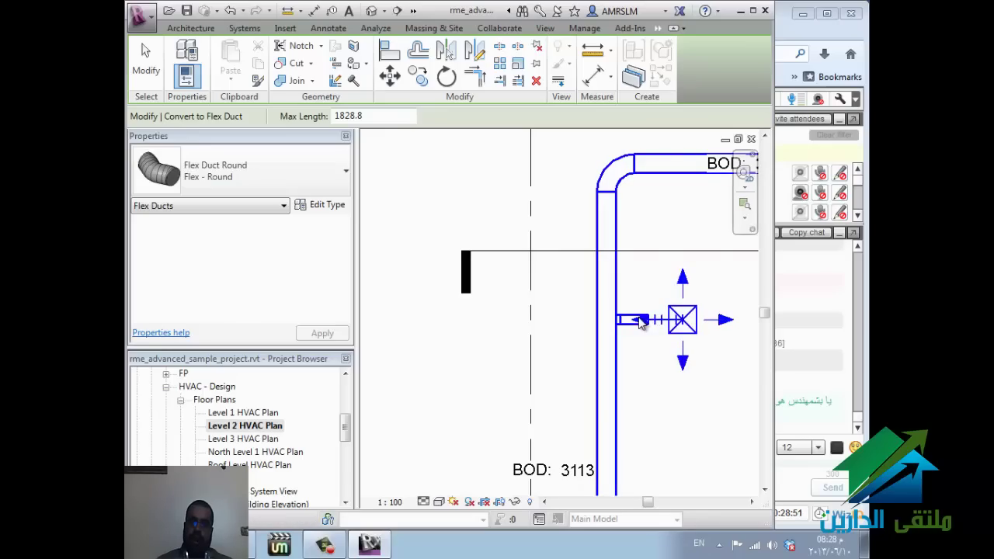
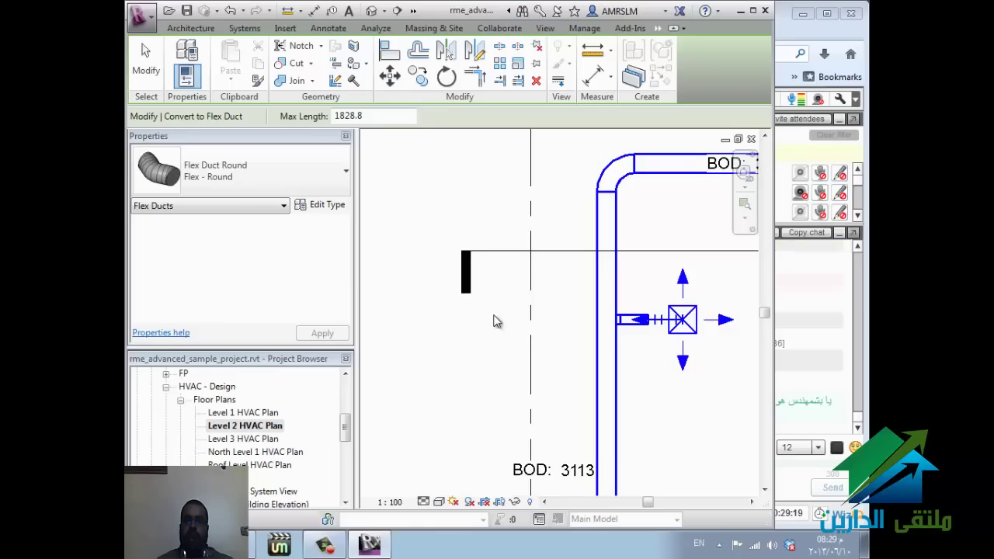
{"action": "scroll", "coordinate": [433, 308], "scroll_direction": "down", "scroll_amount": 3}
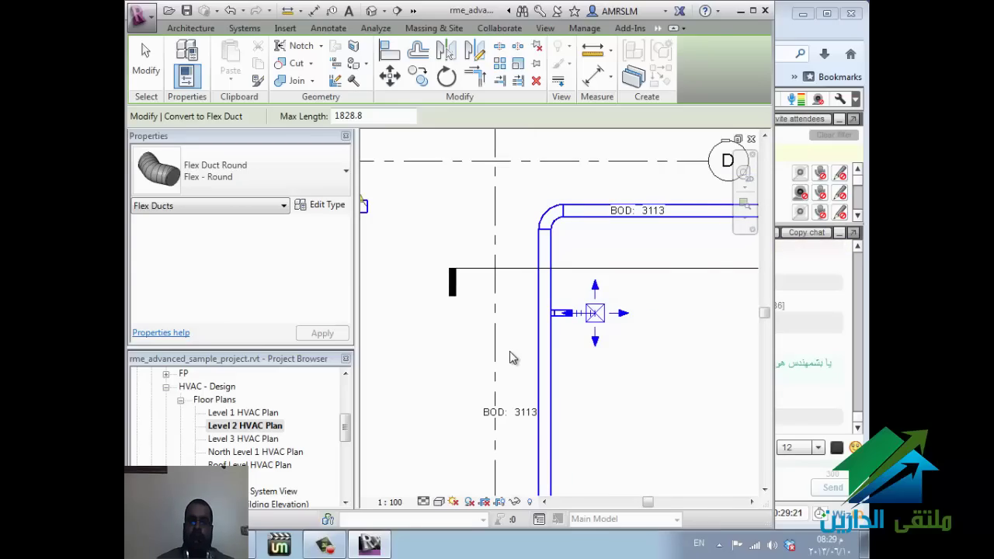
{"action": "key", "text": "Escape"}
{"action": "key", "text": "Escape"}
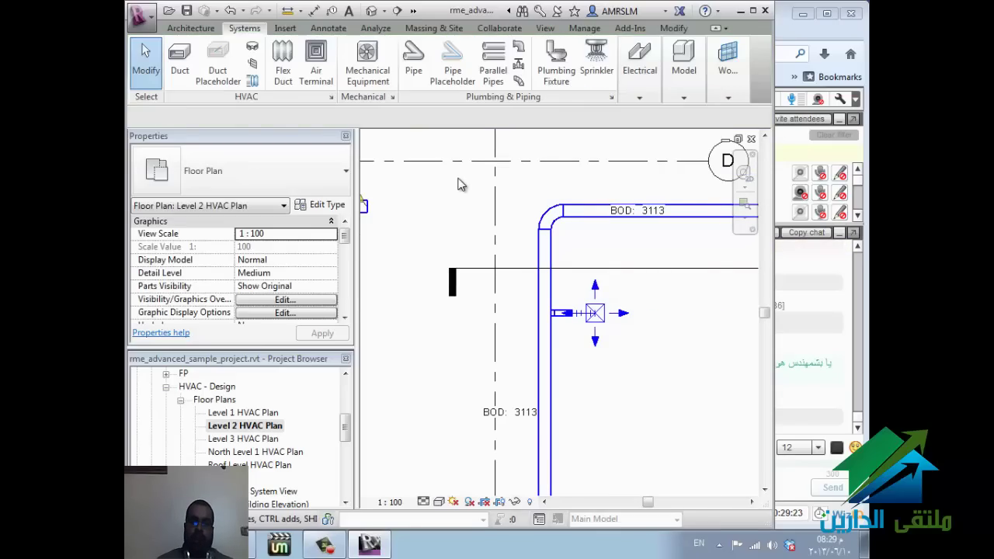
{"action": "scroll", "coordinate": [405, 237], "scroll_direction": "down", "scroll_amount": 2}
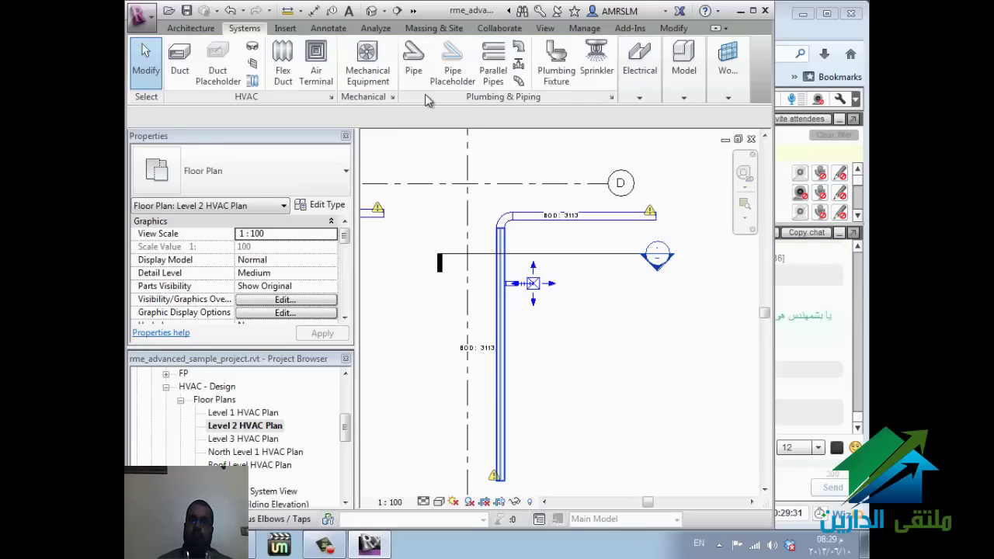
{"action": "mouse_move", "coordinate": [640, 78]}
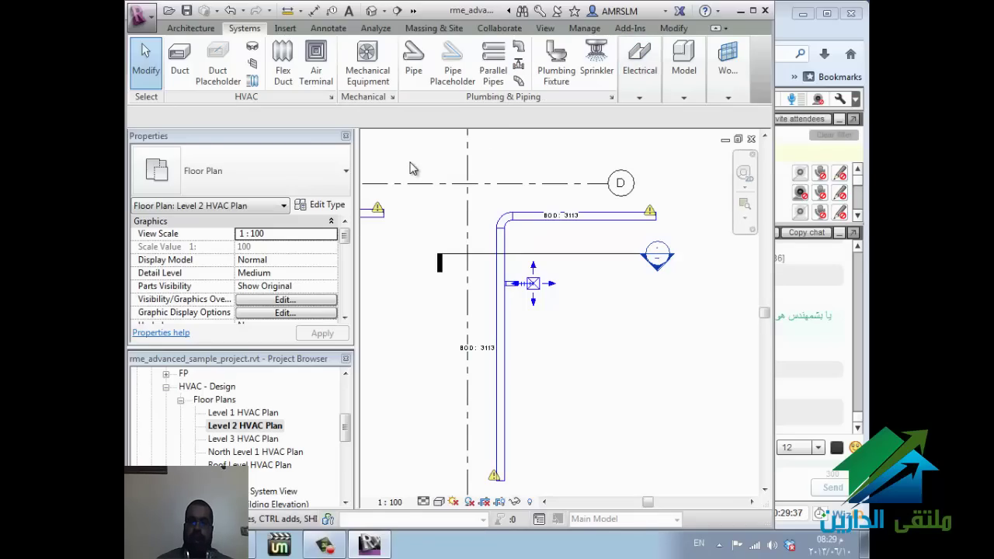
{"action": "left_click", "coordinate": [181, 67]}
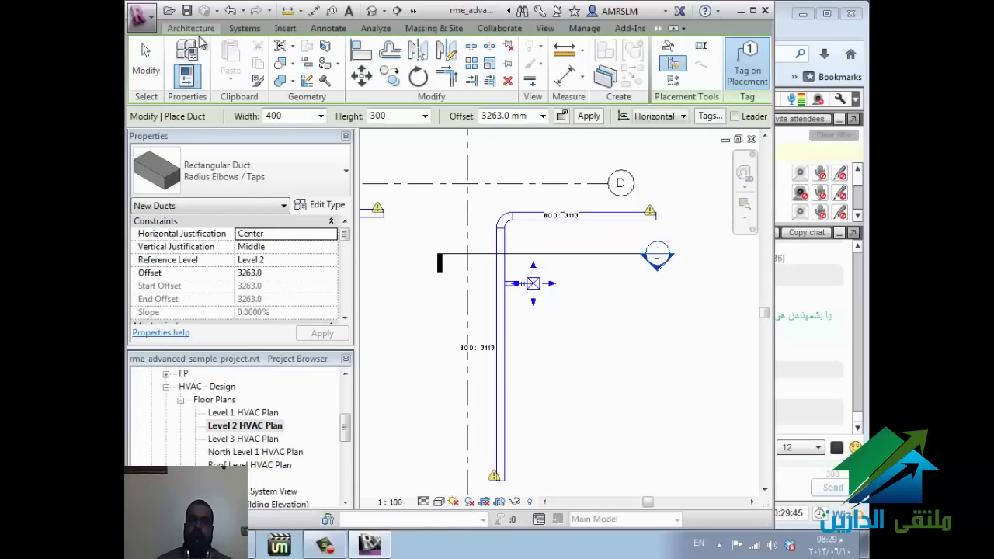
{"action": "left_click", "coordinate": [243, 28]}
{"action": "key", "text": "Escape"}
{"action": "key", "text": "Escape"}
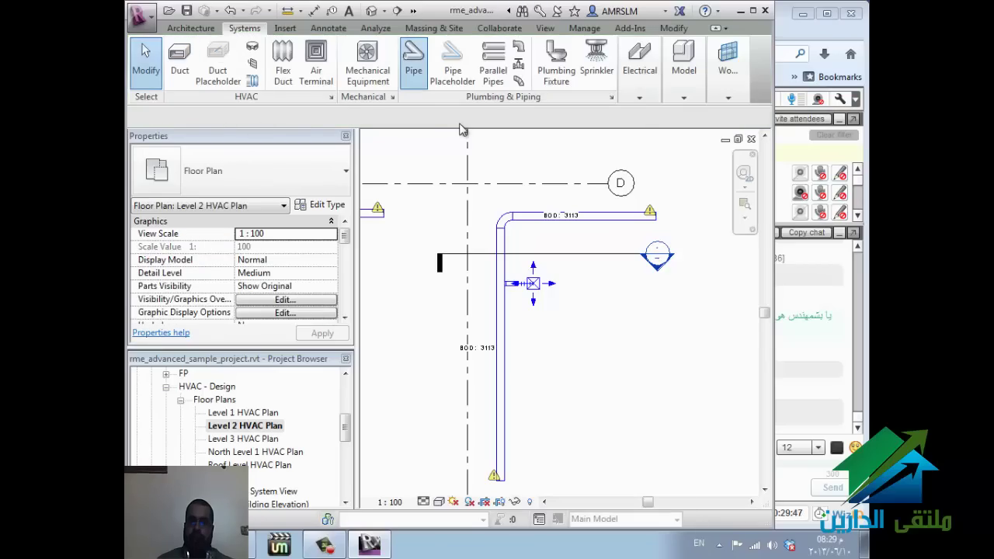
{"action": "key", "text": "p"}
{"action": "key", "text": "i"}
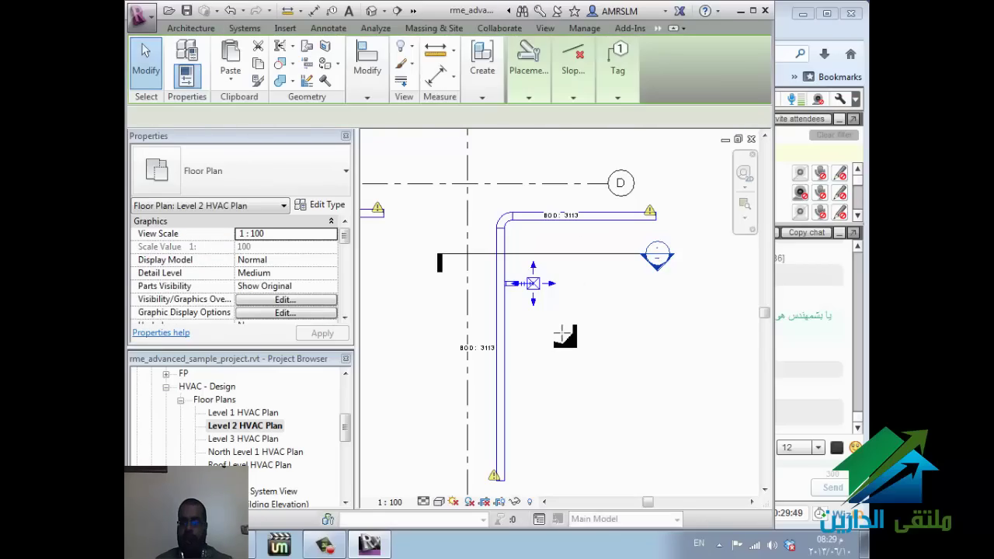
{"action": "key", "text": "Escape"}
{"action": "key", "text": "Escape"}
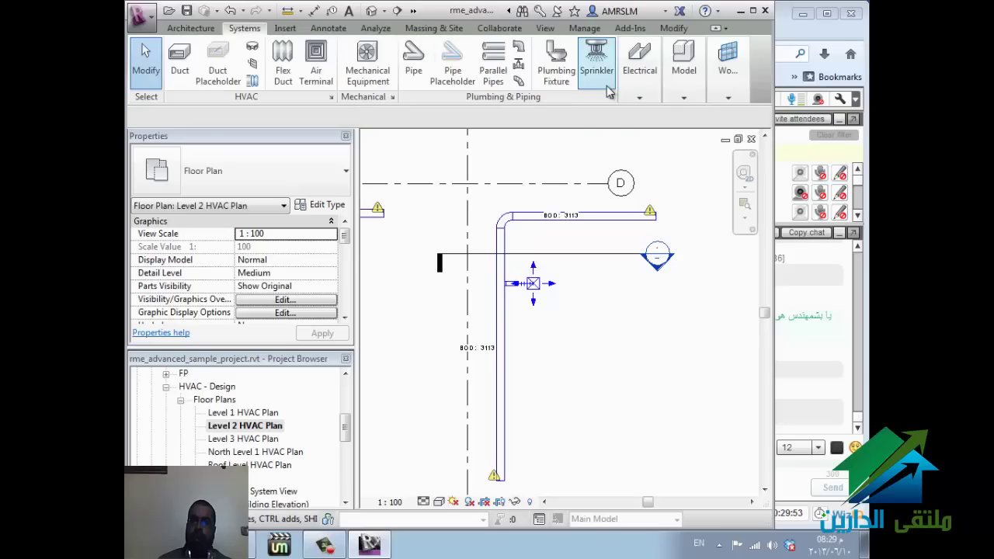
{"action": "left_click", "coordinate": [640, 98]}
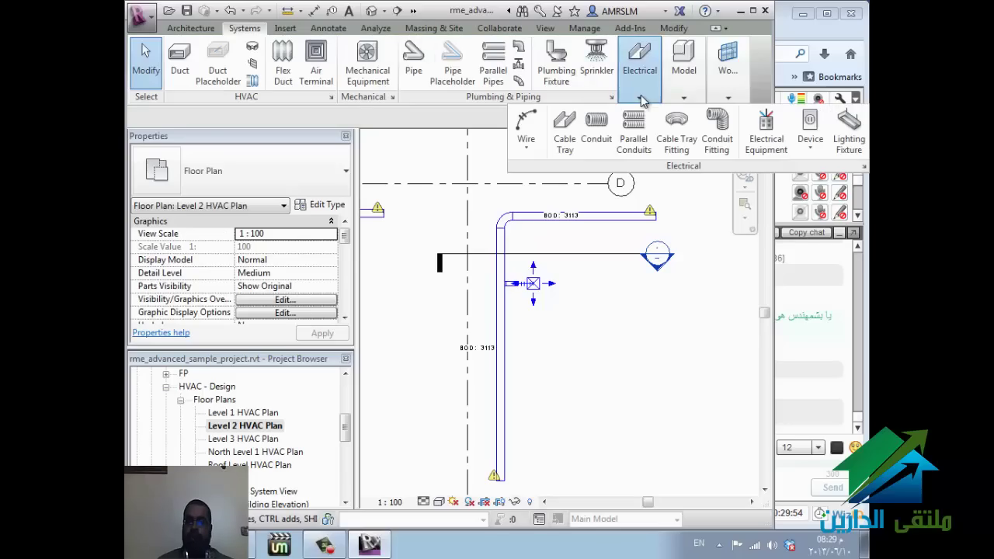
{"action": "left_click", "coordinate": [564, 125]}
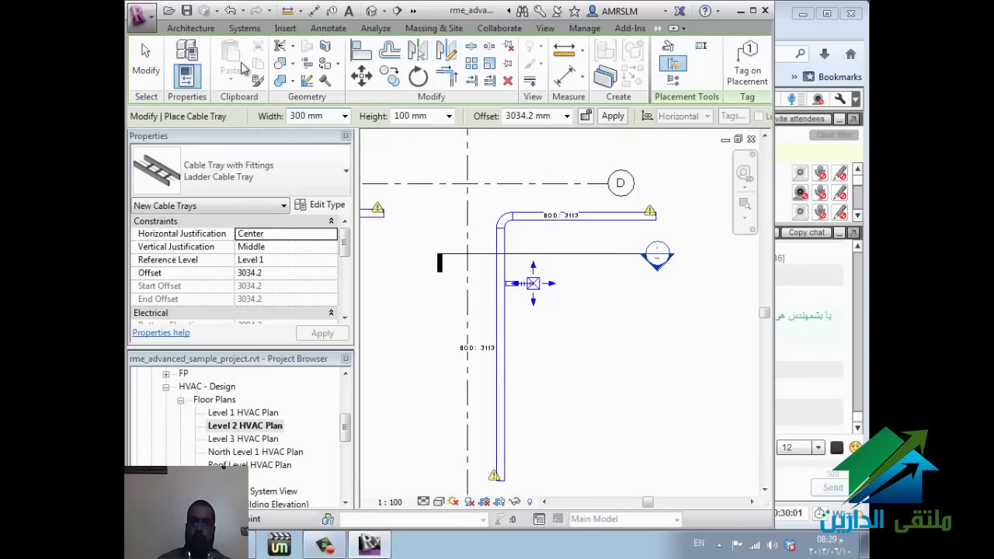
{"action": "key", "text": "Escape"}
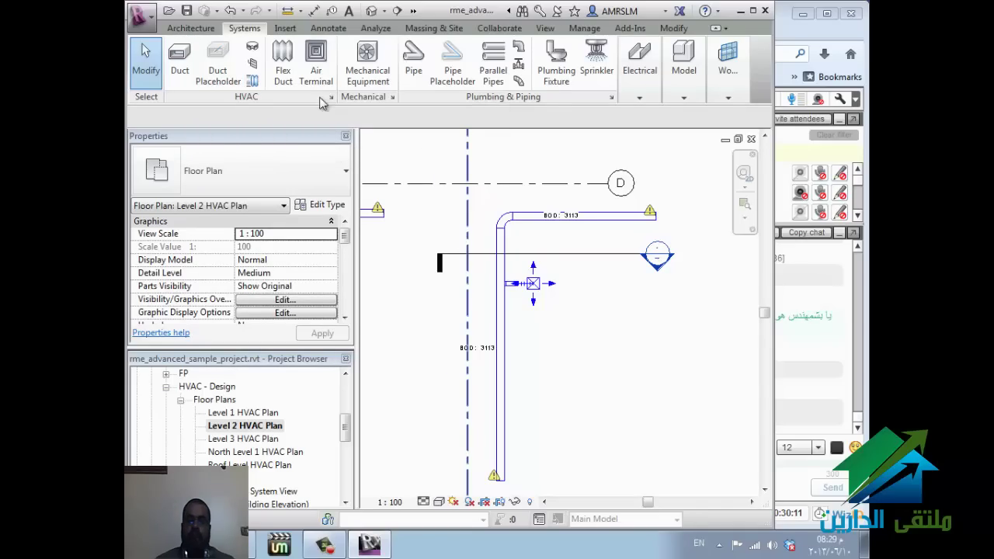
Step: Draw a 400 x 300 duct placeholder at 3263 mm offset, running up below grid bubble D and turning right for about 5230 mm
{"action": "left_click", "coordinate": [218, 75]}
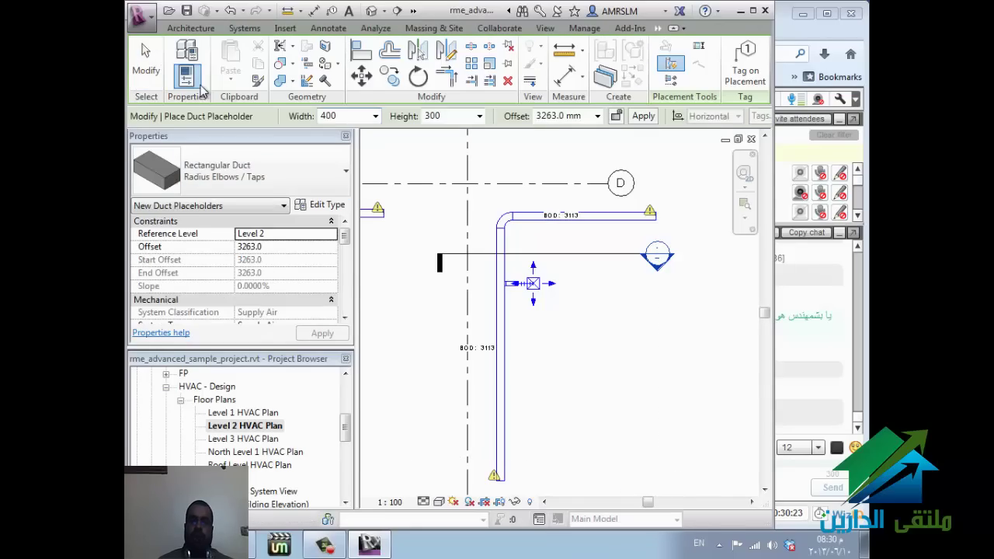
{"action": "left_click", "coordinate": [618, 467]}
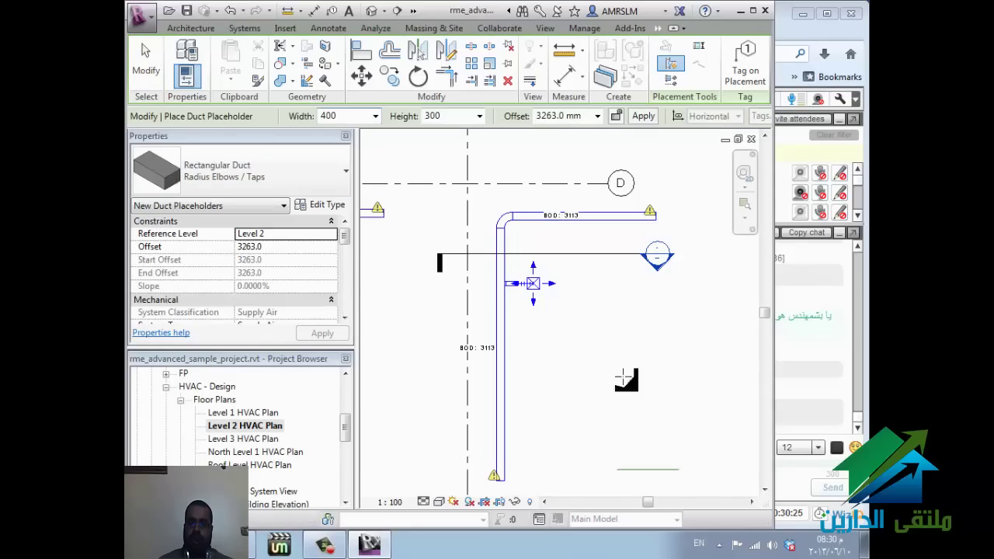
{"action": "left_click", "coordinate": [688, 287]}
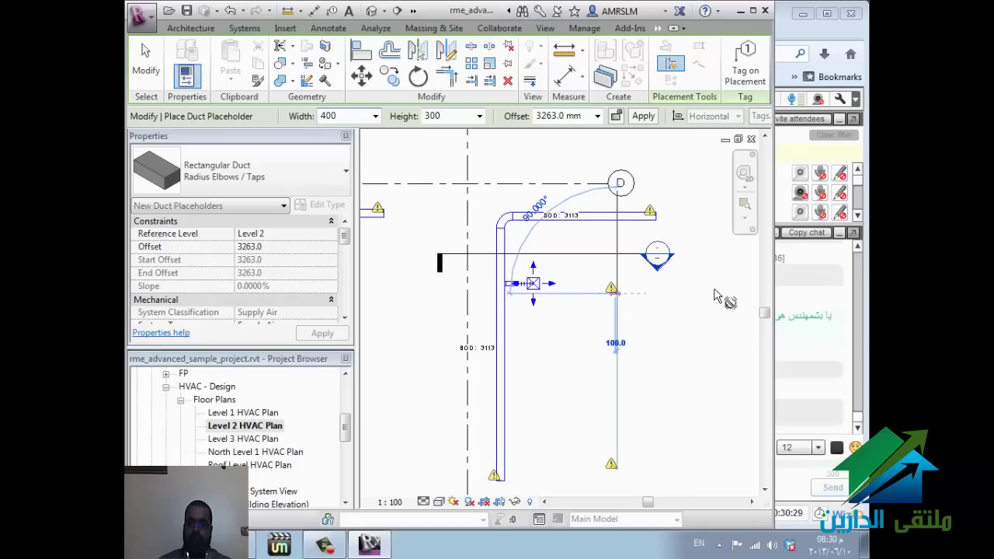
{"action": "left_click", "coordinate": [718, 293]}
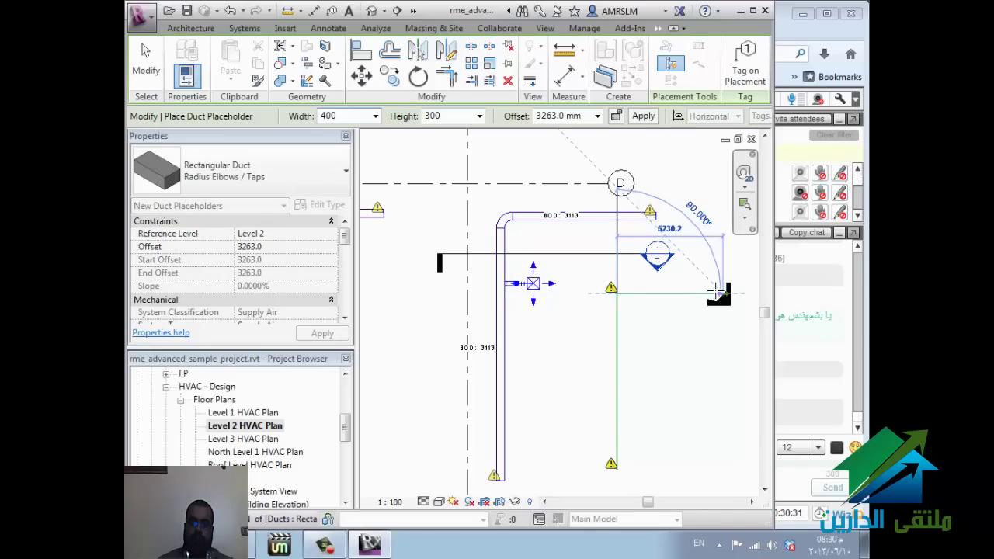
{"action": "key", "text": "Escape"}
{"action": "key", "text": "Escape"}
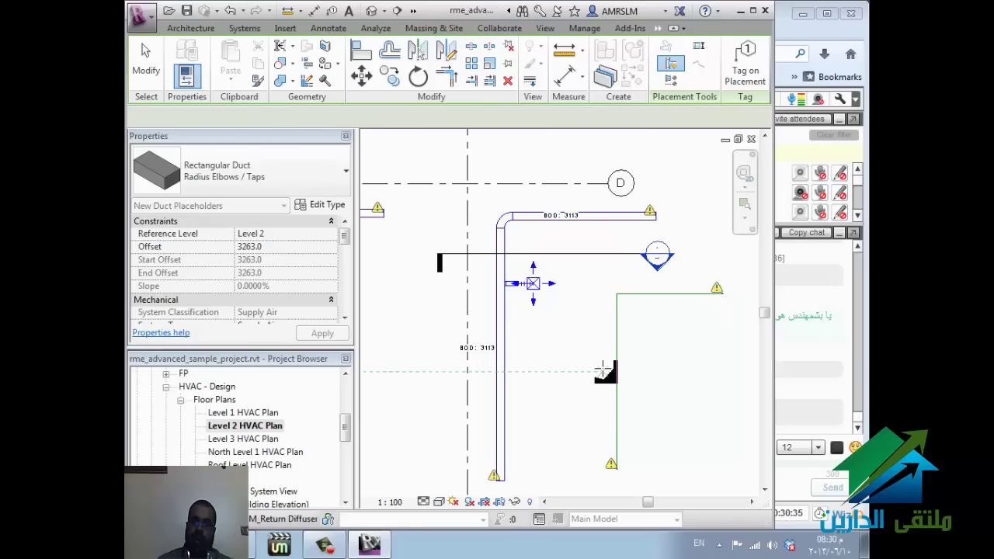
Step: Draw a placeholder branch leftward from the middle of the vertical placeholder run, turning up for about 2700 mm below the diffuser
{"action": "key", "text": "Return"}
{"action": "left_click", "coordinate": [615, 372]}
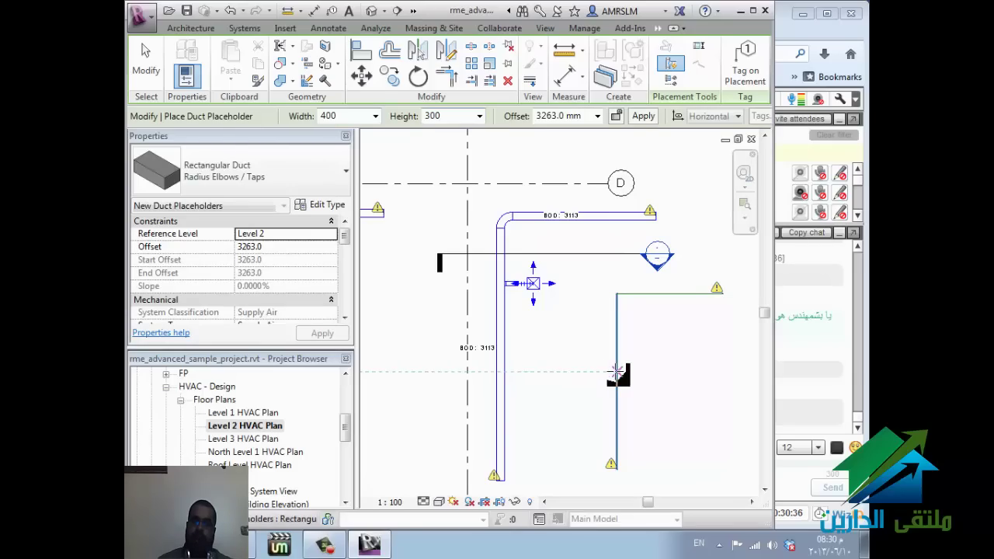
{"action": "left_click", "coordinate": [530, 372]}
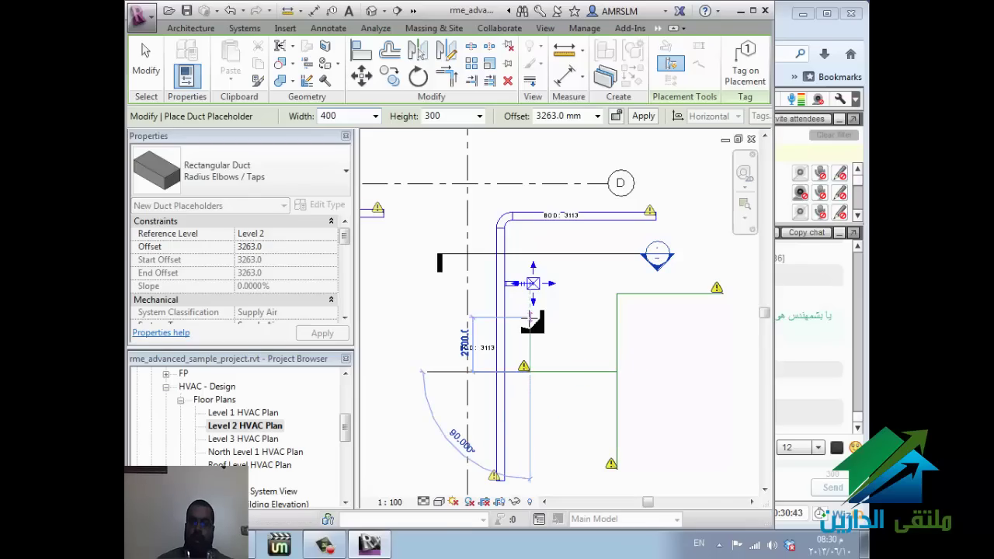
{"action": "left_click", "coordinate": [530, 317]}
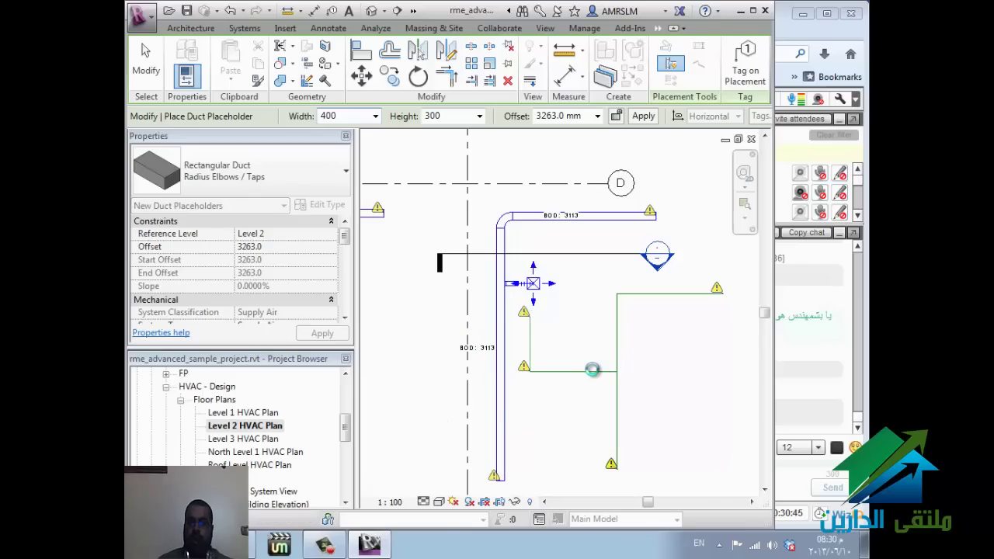
{"action": "key", "text": "Escape"}
{"action": "key", "text": "Escape"}
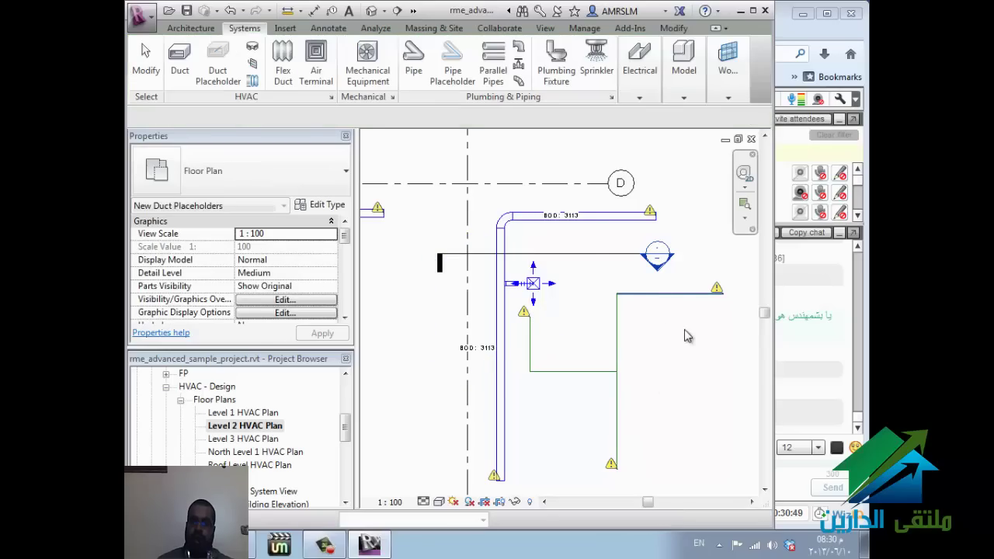
Step: Move the upper horizontal duct placeholder down to about 7600 mm from grid line D
{"action": "left_click", "coordinate": [675, 297]}
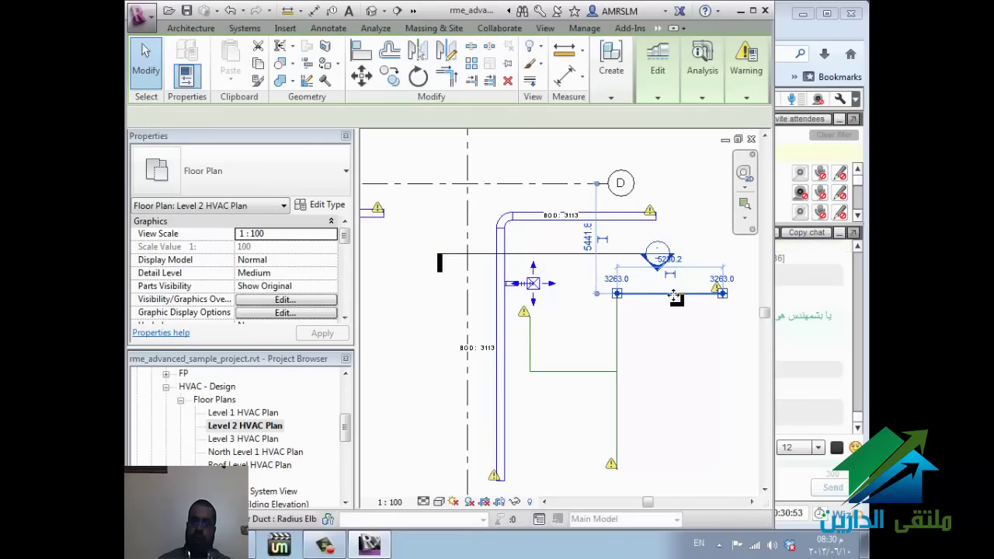
{"action": "left_click_drag", "start_coordinate": [667, 297], "coordinate": [680, 344]}
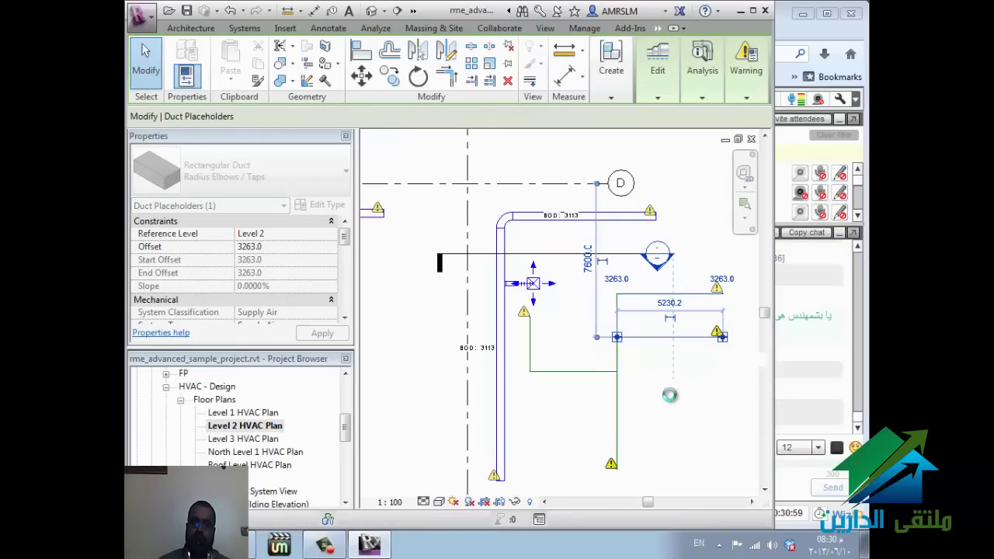
{"action": "left_click", "coordinate": [572, 365]}
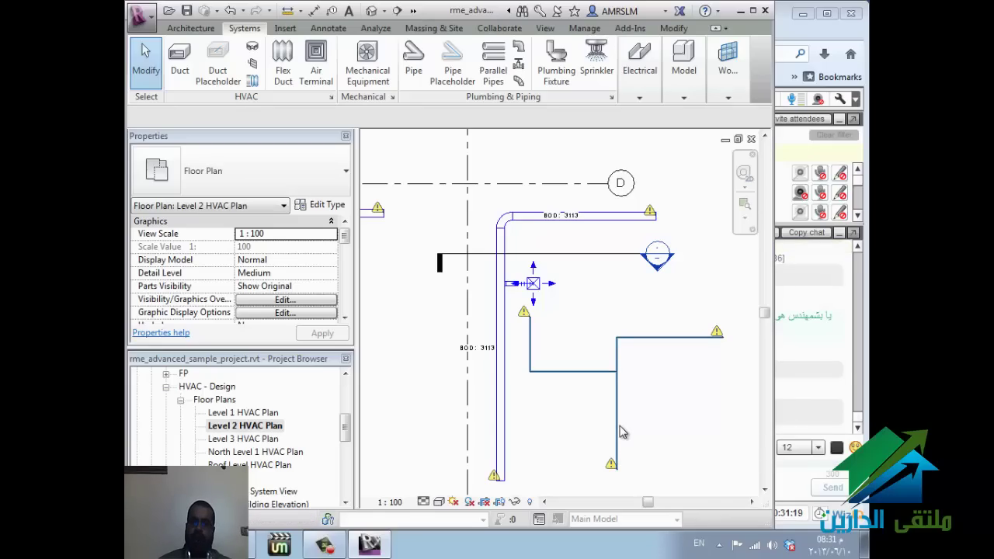
Step: Select the whole connected placeholder network and convert it to ducts with fittings
{"action": "left_click", "coordinate": [620, 426]}
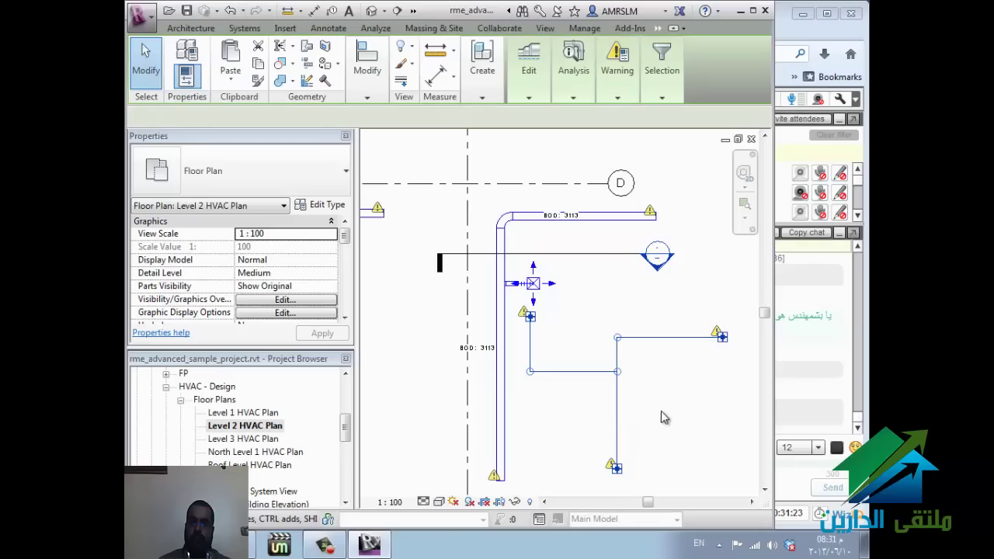
{"action": "left_click", "coordinate": [528, 97]}
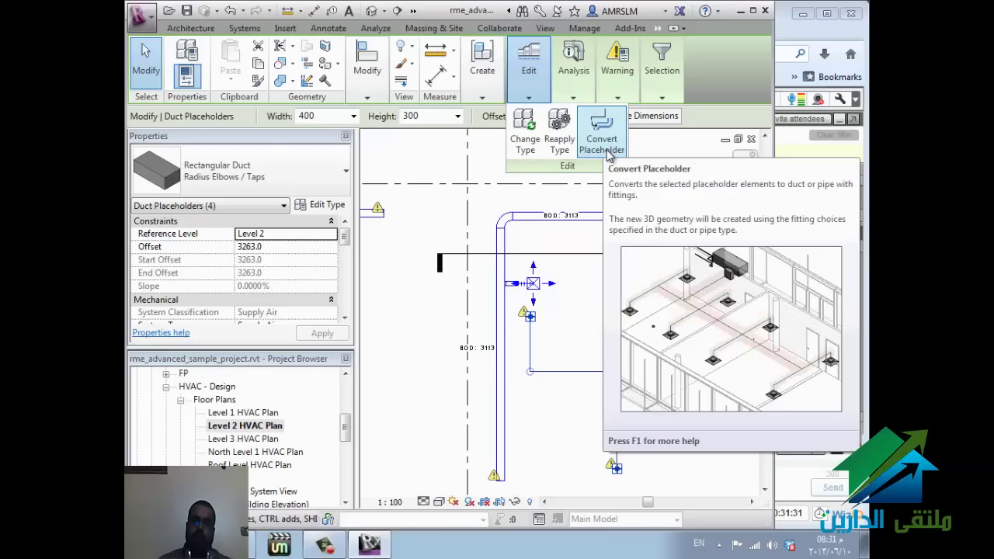
{"action": "left_click", "coordinate": [606, 147]}
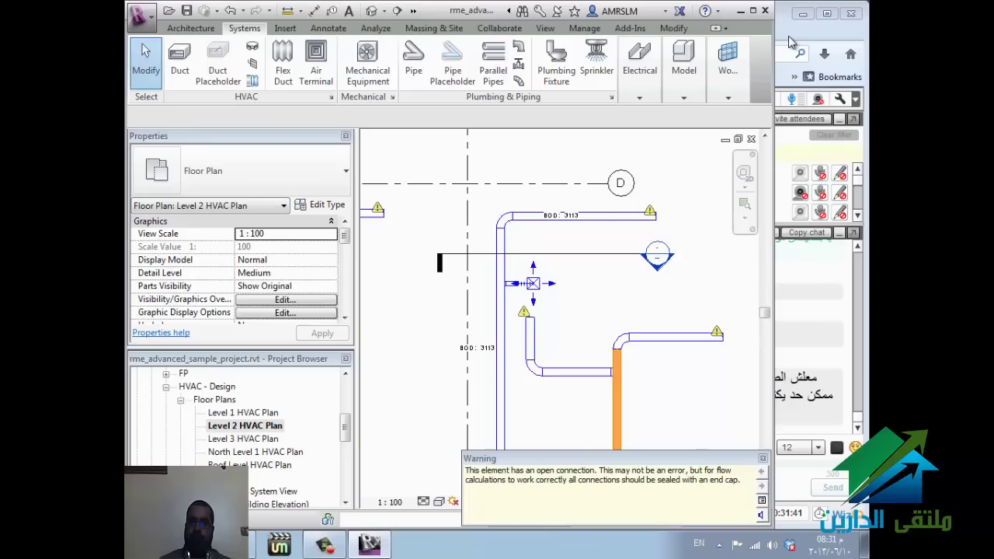
{"action": "left_click", "coordinate": [710, 268]}
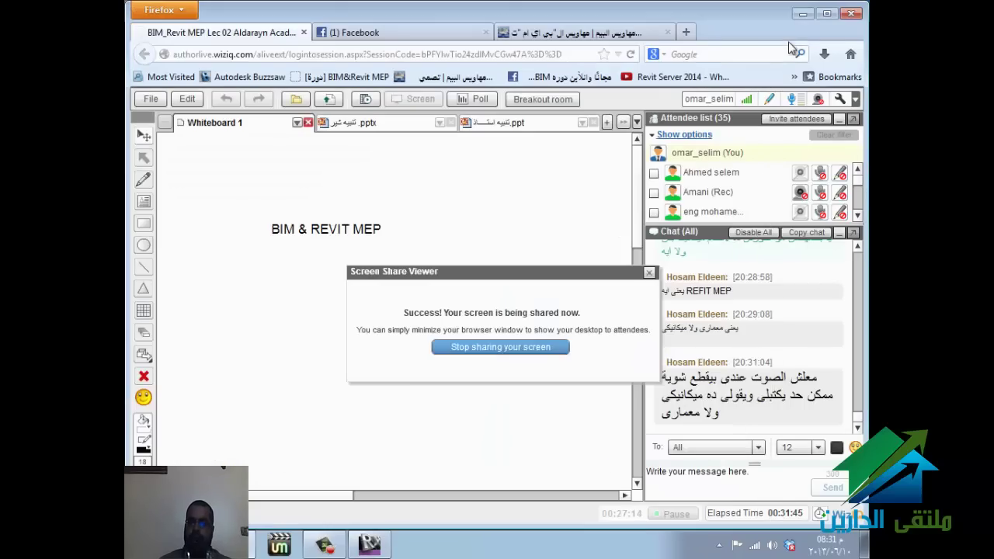
Step: Switch to the online class in Firefox, read through the attendees' chat messages, and return to the Revit floor plan
{"action": "left_click", "coordinate": [793, 53]}
{"action": "scroll", "coordinate": [798, 362], "scroll_direction": "up", "scroll_amount": 3}
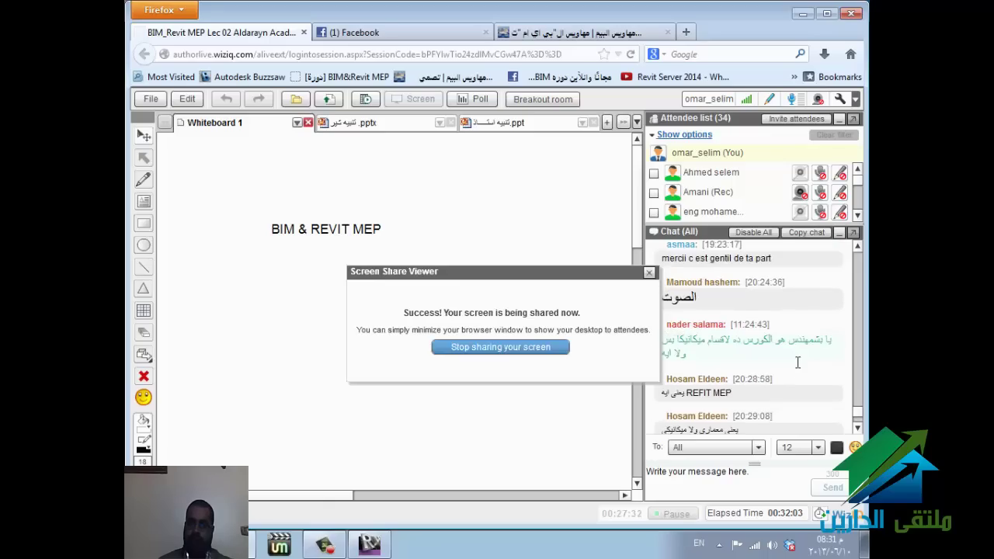
{"action": "scroll", "coordinate": [797, 363], "scroll_direction": "down", "scroll_amount": 3}
{"action": "key", "text": "alt+Tab"}
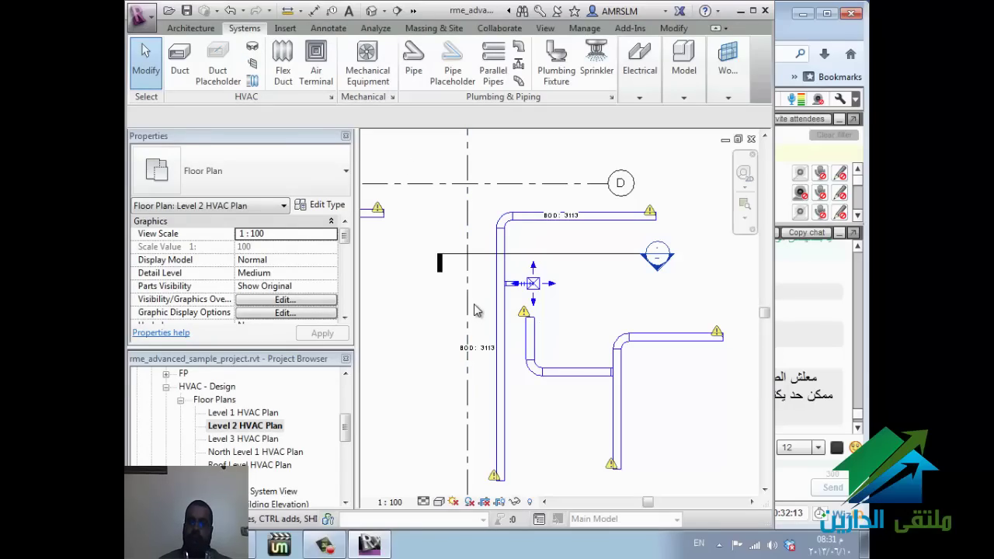
Step: Switch to the online class in Firefox, stop sharing the screen, and bring up the screen recorder's controls
{"action": "left_click", "coordinate": [828, 283]}
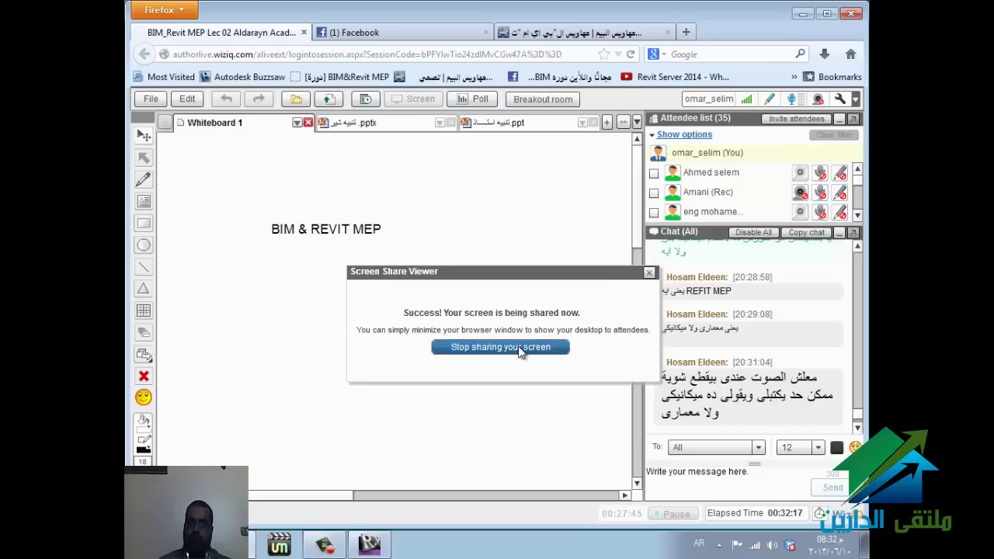
{"action": "left_click", "coordinate": [521, 349]}
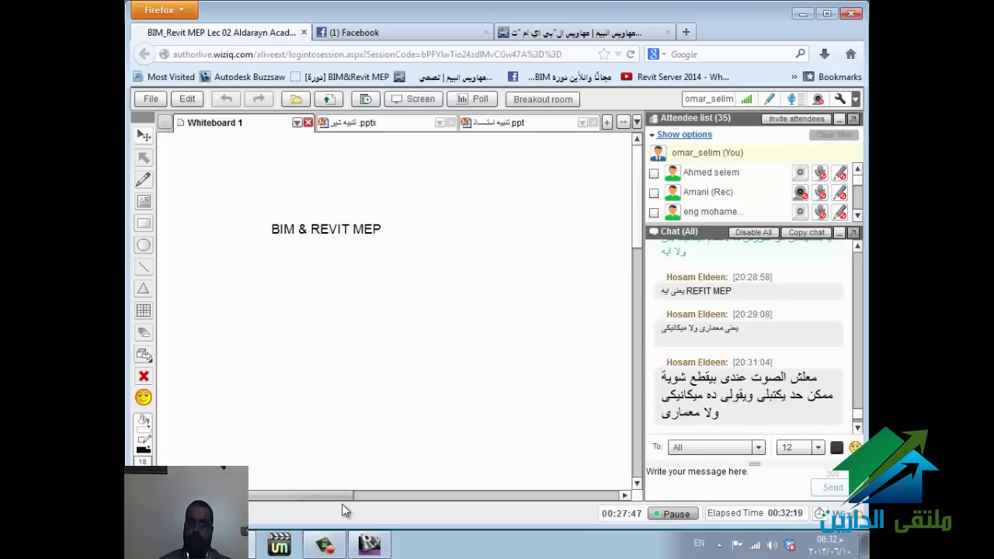
{"action": "left_click", "coordinate": [325, 543]}
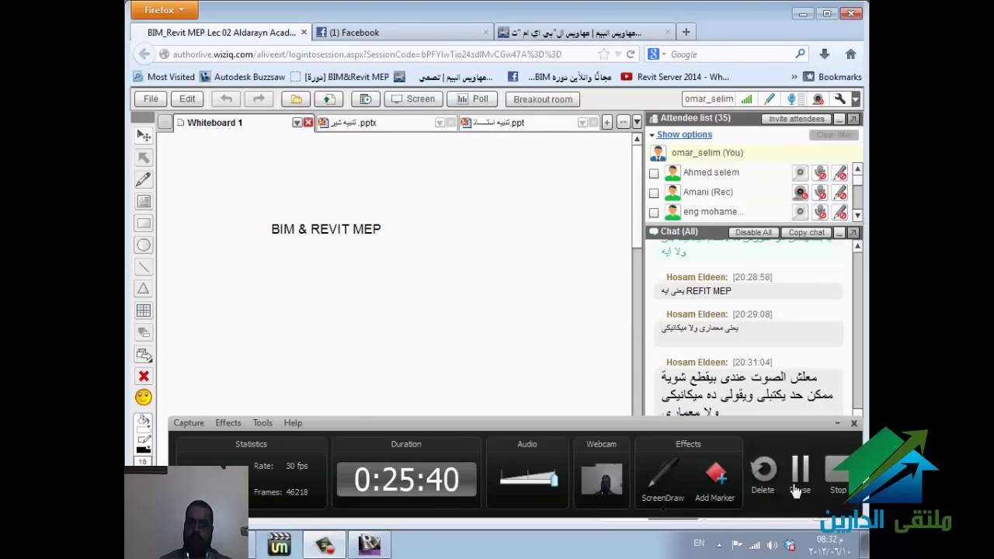
Step: Pause the screen recording, then start sharing the screen in the online class and switch back to the Revit floor plan
{"action": "left_click", "coordinate": [798, 475]}
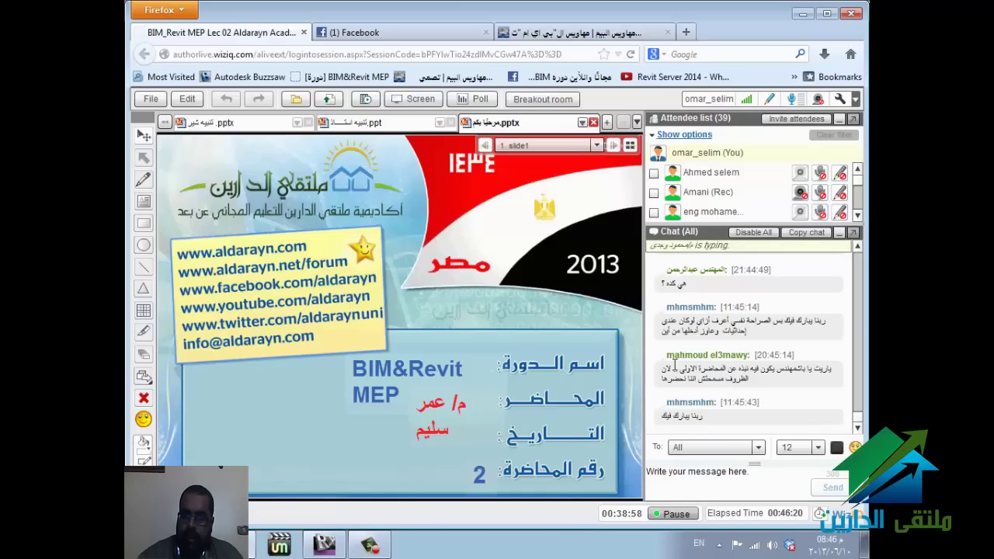
{"action": "left_click", "coordinate": [416, 100]}
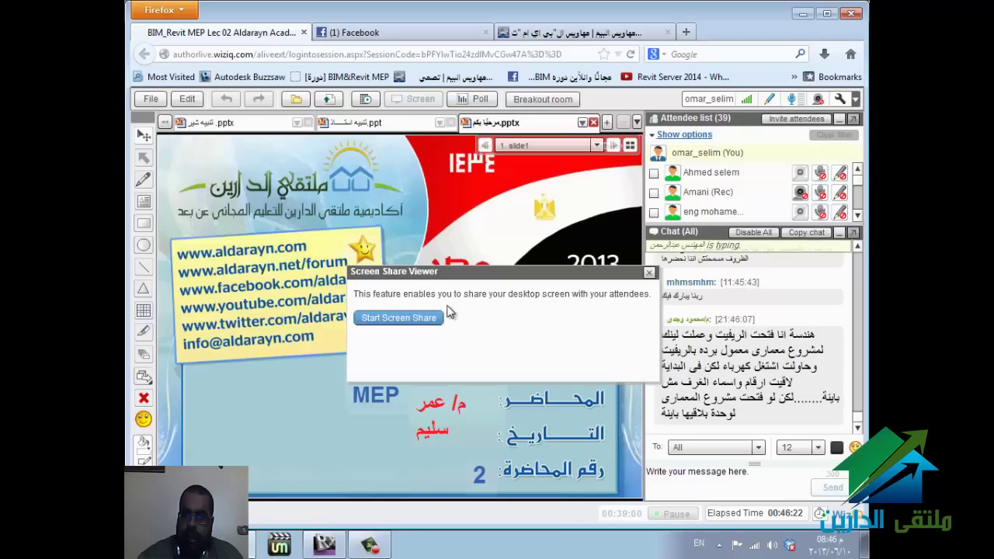
{"action": "left_click", "coordinate": [411, 318]}
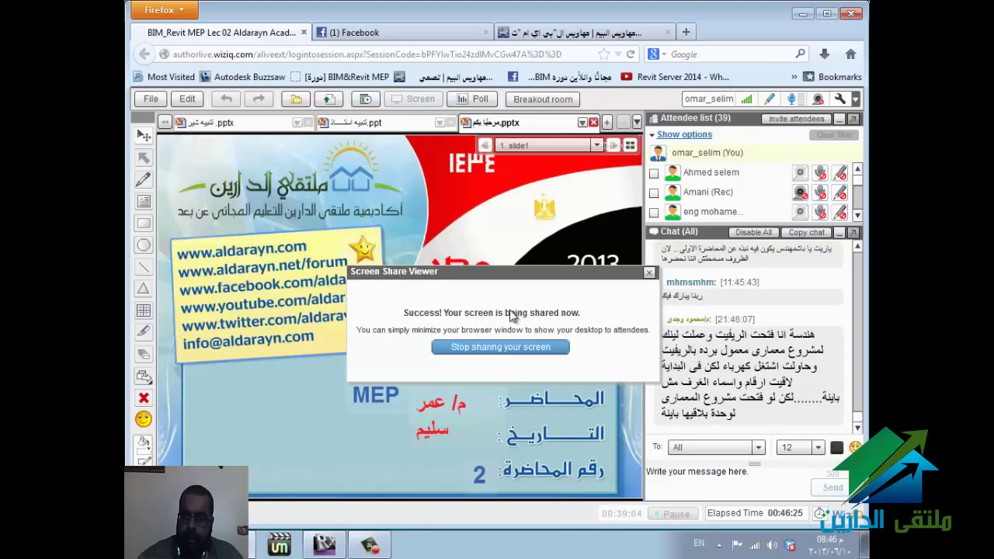
{"action": "left_click", "coordinate": [324, 545]}
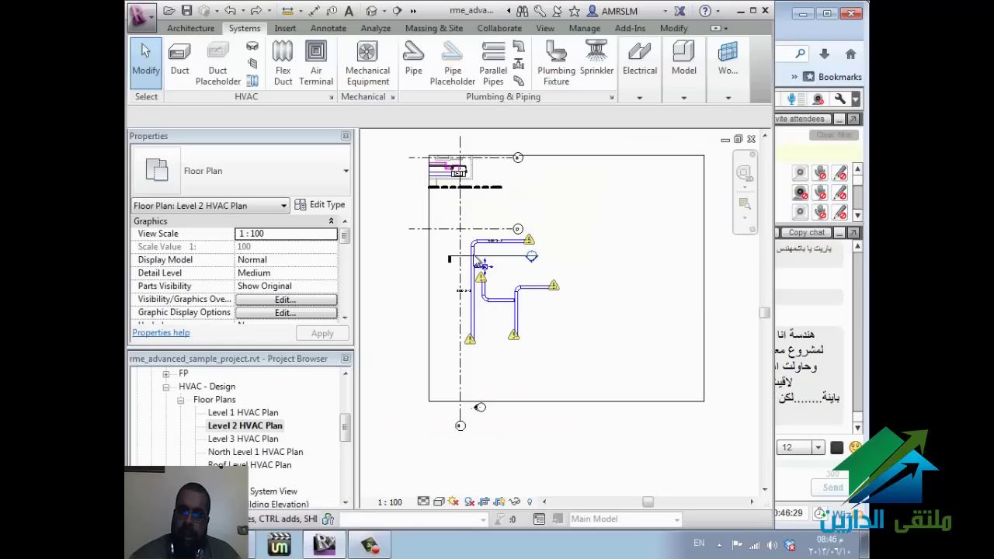
Step: Place two 600x600 - 200 Neck supply diffusers on Level 2 at a 2000 mm offset, side by side in the plan's empty right-hand area
{"action": "mouse_move", "coordinate": [448, 358]}
{"action": "left_mouse_down"}
{"action": "mouse_move", "coordinate": [543, 222]}
{"action": "mouse_move", "coordinate": [559, 219]}
{"action": "mouse_move", "coordinate": [442, 351]}
{"action": "left_mouse_up"}
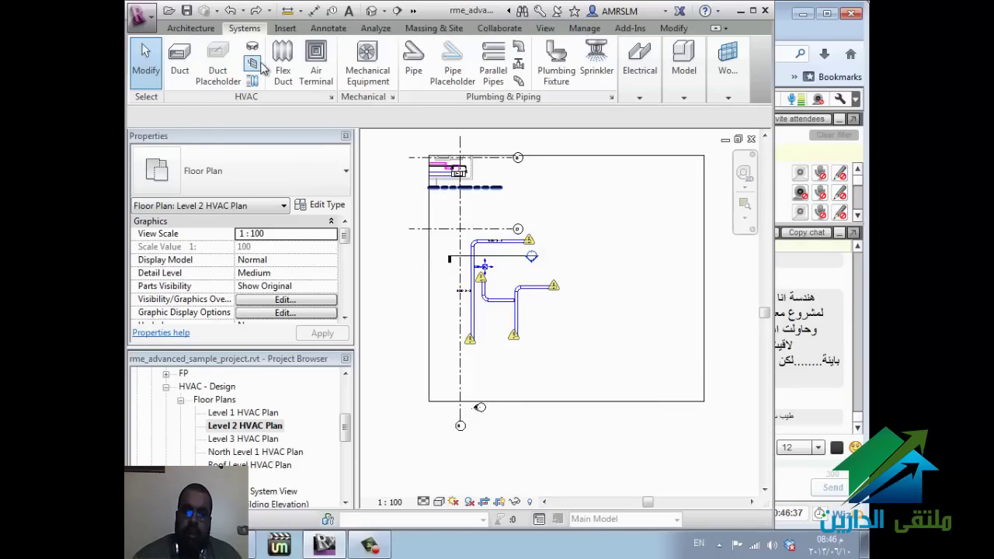
{"action": "left_click", "coordinate": [316, 62]}
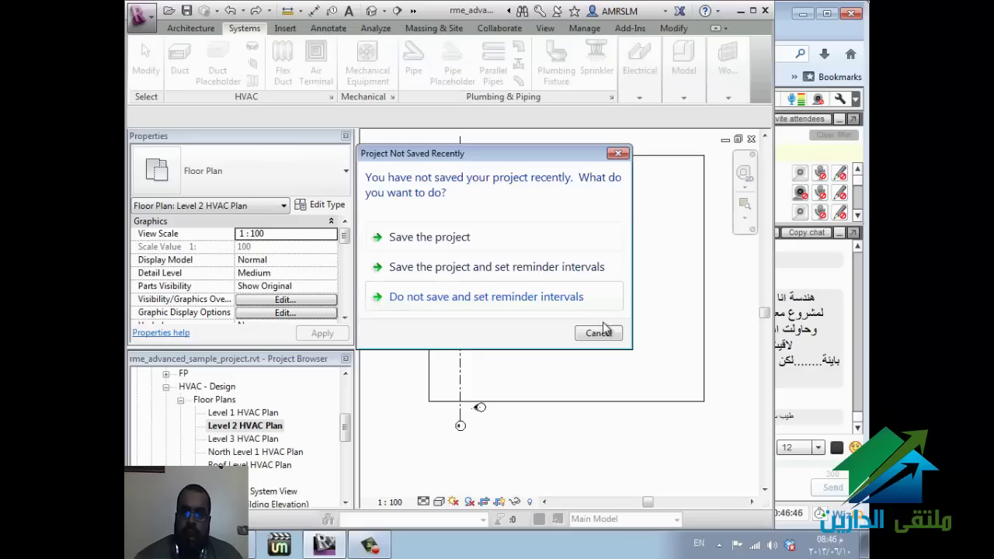
{"action": "left_click", "coordinate": [599, 332]}
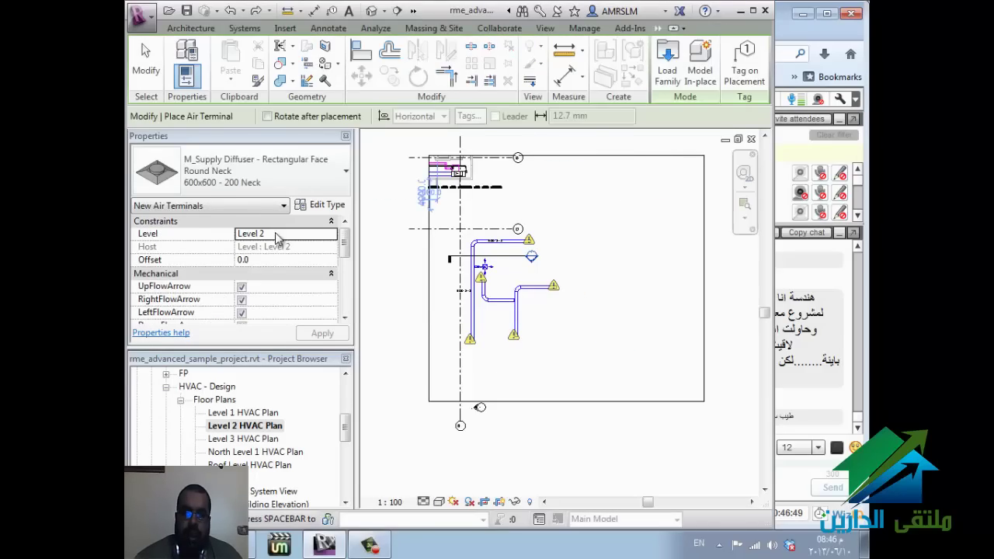
{"action": "left_click", "coordinate": [285, 260]}
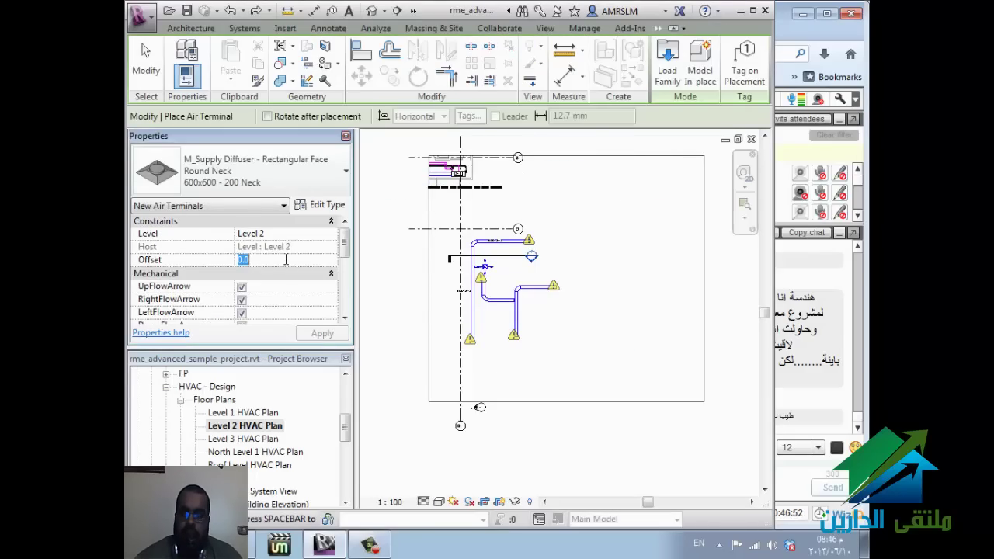
{"action": "type", "text": "200"}
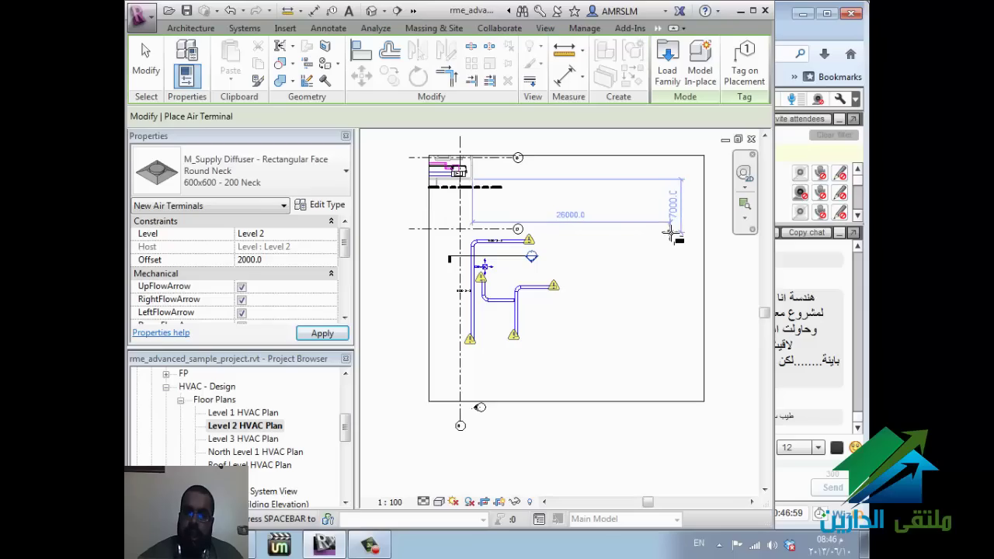
{"action": "left_click", "coordinate": [670, 233]}
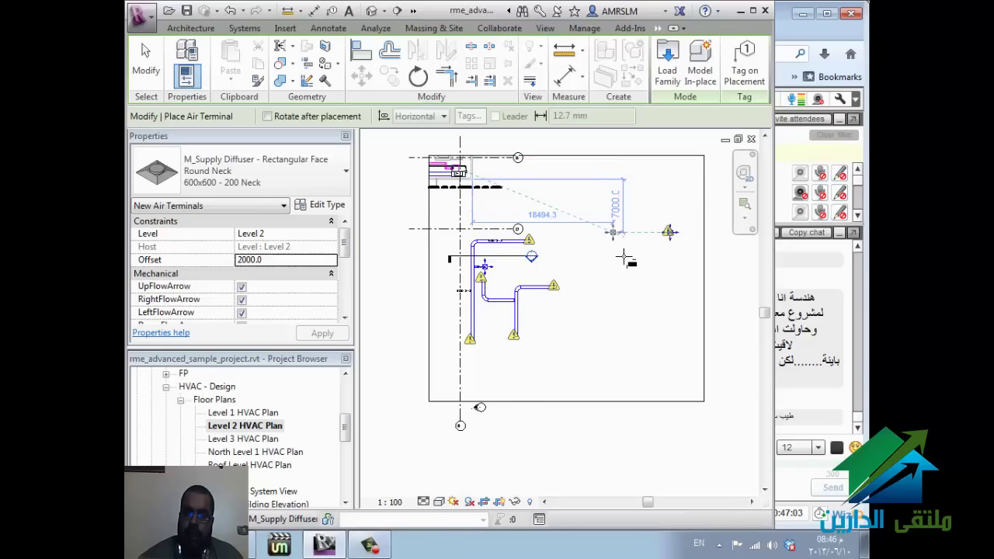
{"action": "left_click", "coordinate": [621, 257]}
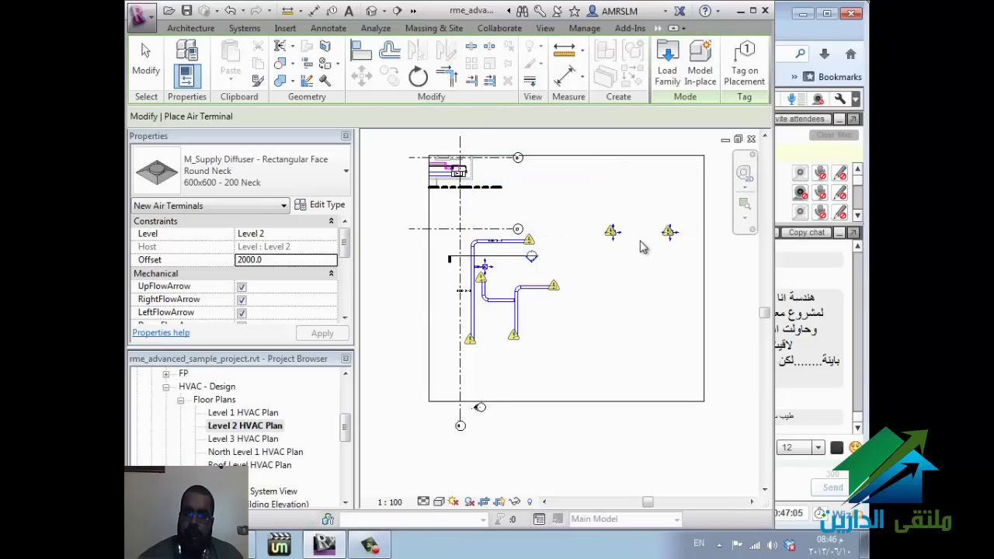
{"action": "key", "text": "Escape"}
{"action": "key", "text": "Escape"}
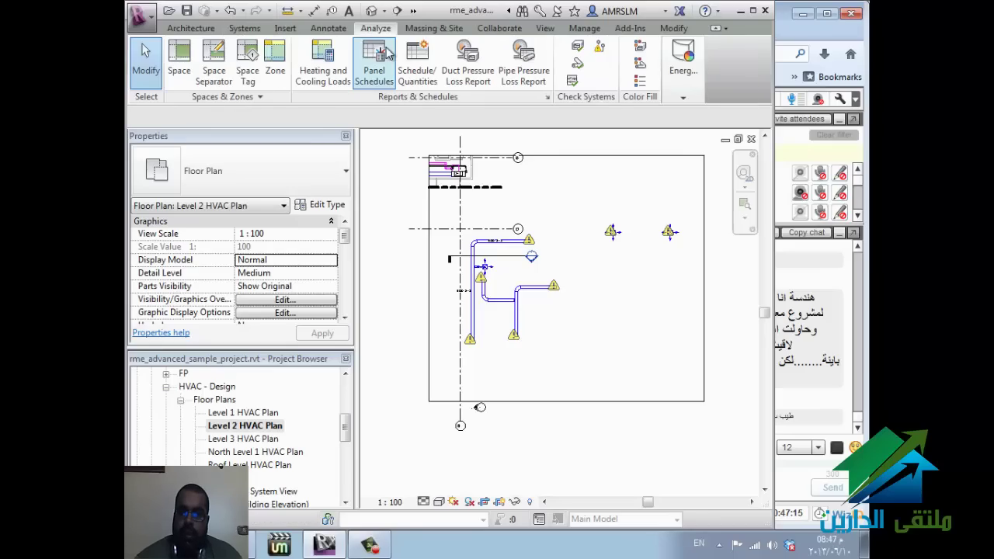
Step: Turn off the display of duct disconnect warnings in the plan, checking the online class in Firefox before returning to Revit
{"action": "left_click", "coordinate": [600, 50]}
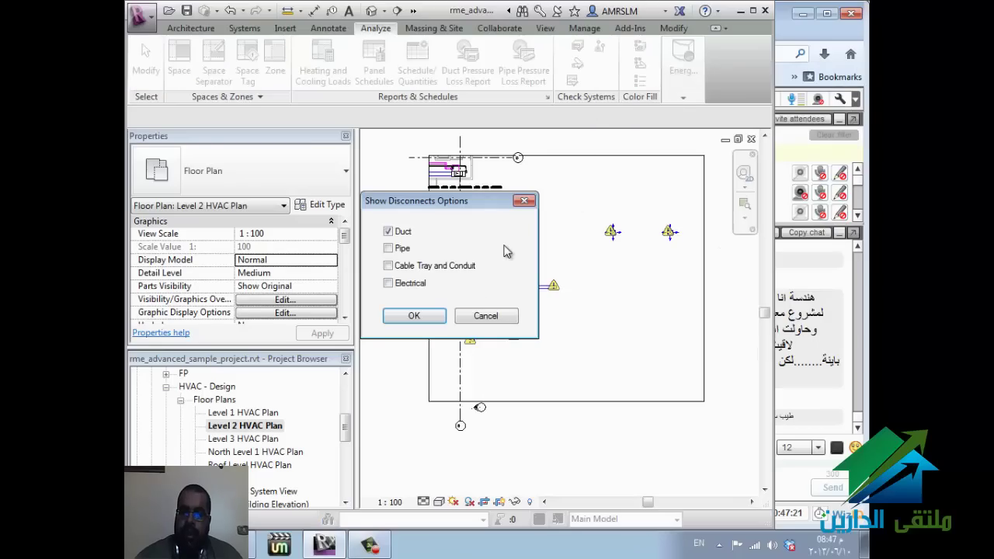
{"action": "left_click", "coordinate": [403, 234]}
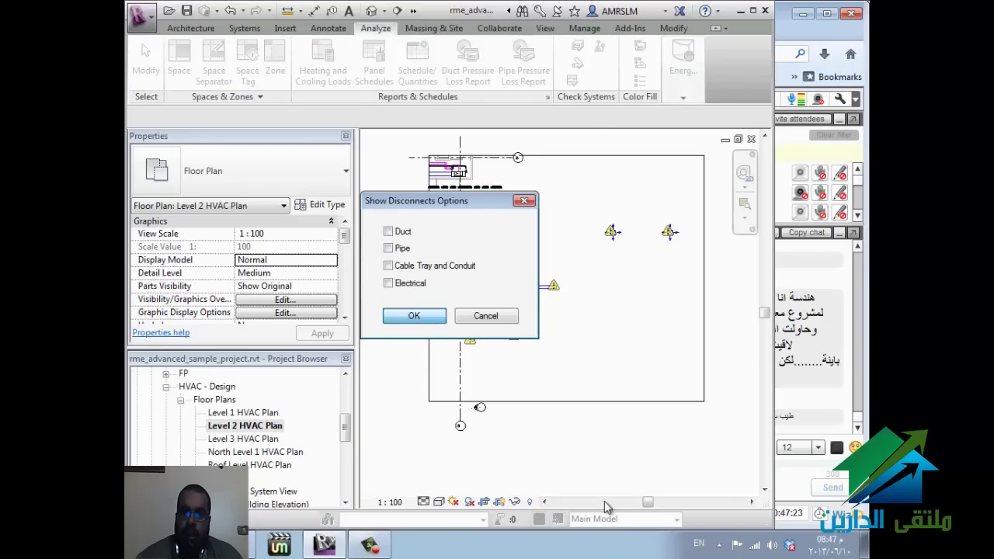
{"action": "key", "text": "Return"}
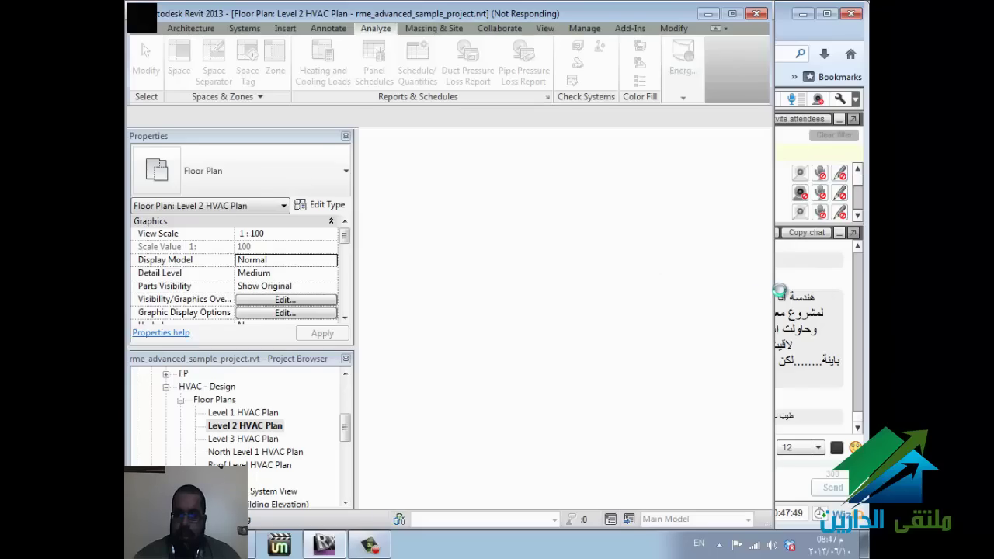
{"action": "left_click", "coordinate": [809, 295]}
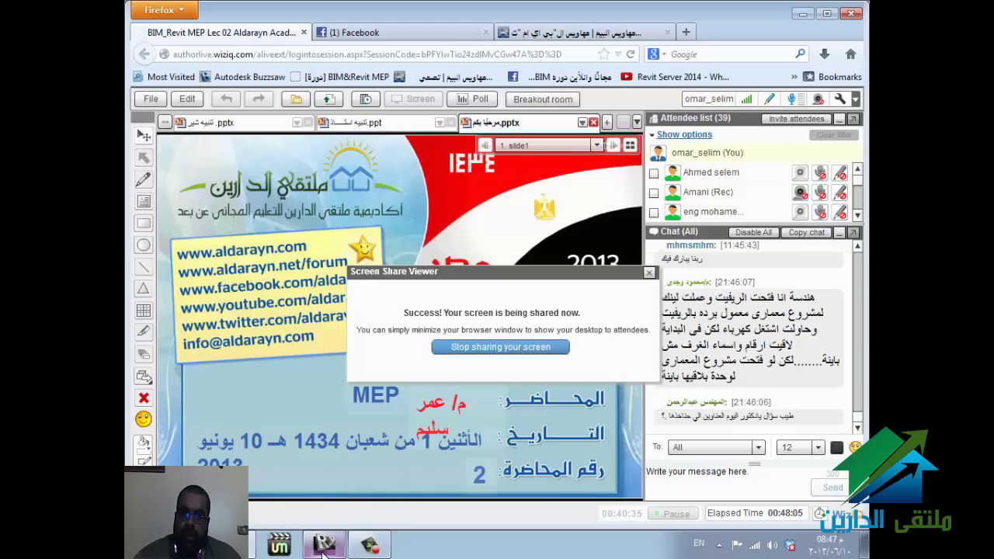
{"action": "left_click", "coordinate": [323, 545]}
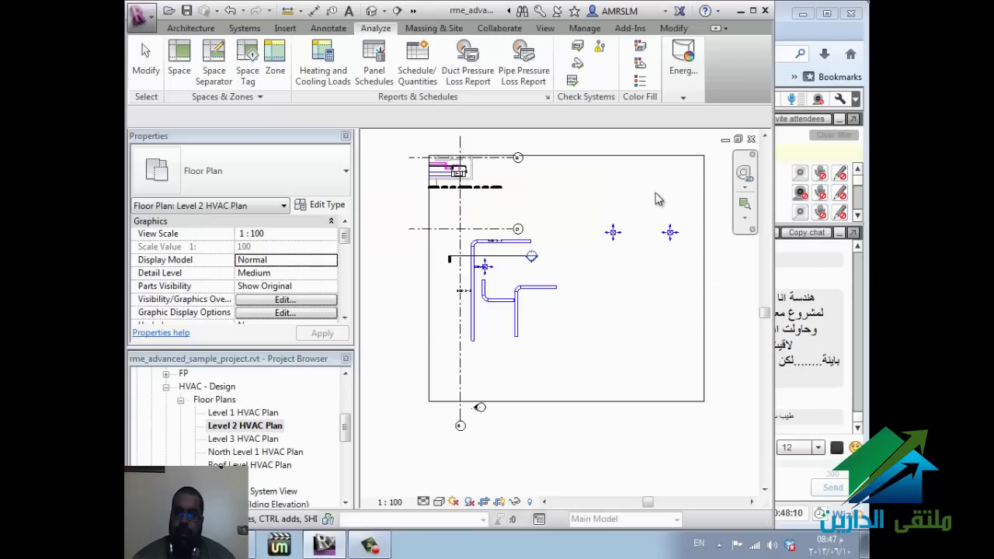
Step: Copy the two new supply diffusers about 6000 mm straight down in the plan
{"action": "left_click_drag", "start_coordinate": [587, 277], "coordinate": [702, 188]}
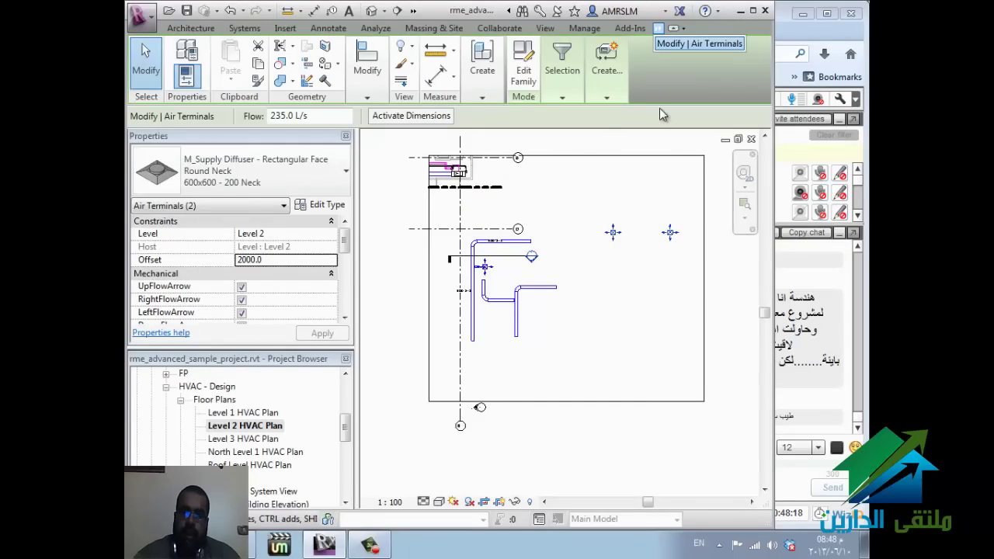
{"action": "left_click", "coordinate": [367, 97]}
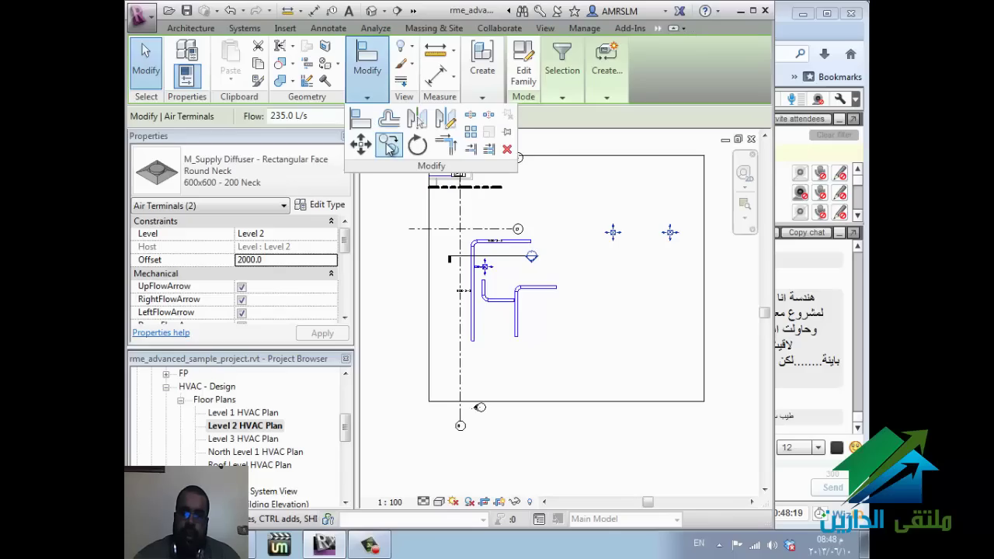
{"action": "left_click", "coordinate": [389, 146]}
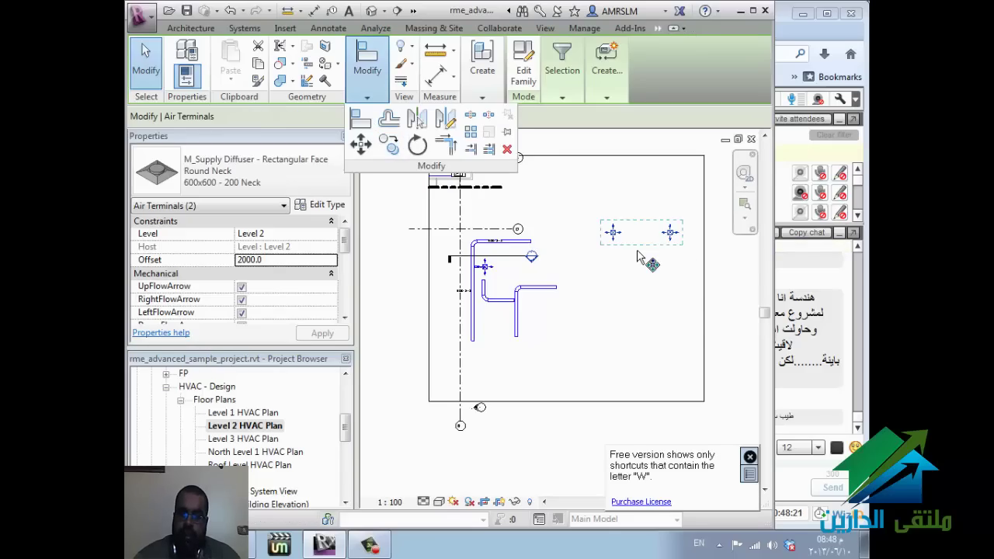
{"action": "left_click", "coordinate": [656, 241]}
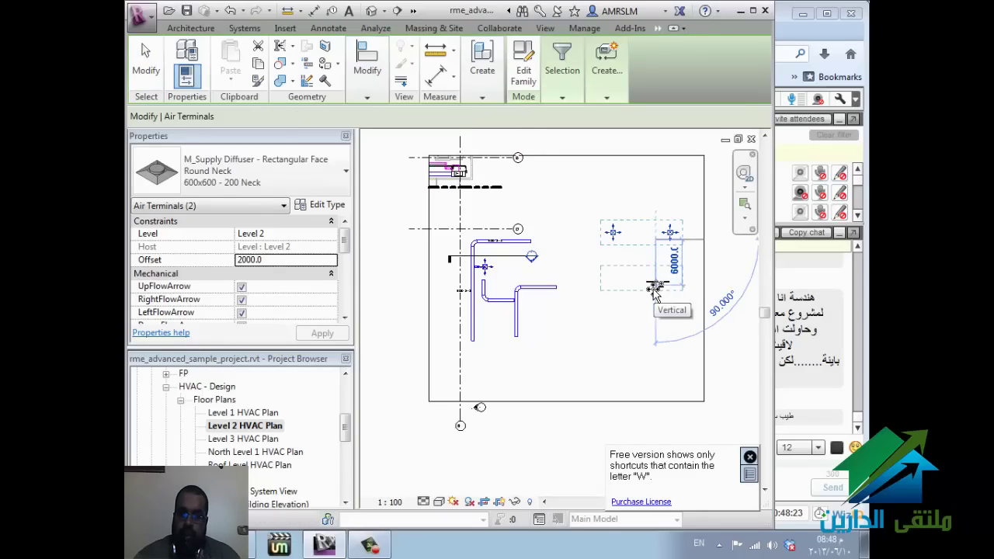
{"action": "left_click", "coordinate": [655, 286]}
{"action": "left_click", "coordinate": [651, 308]}
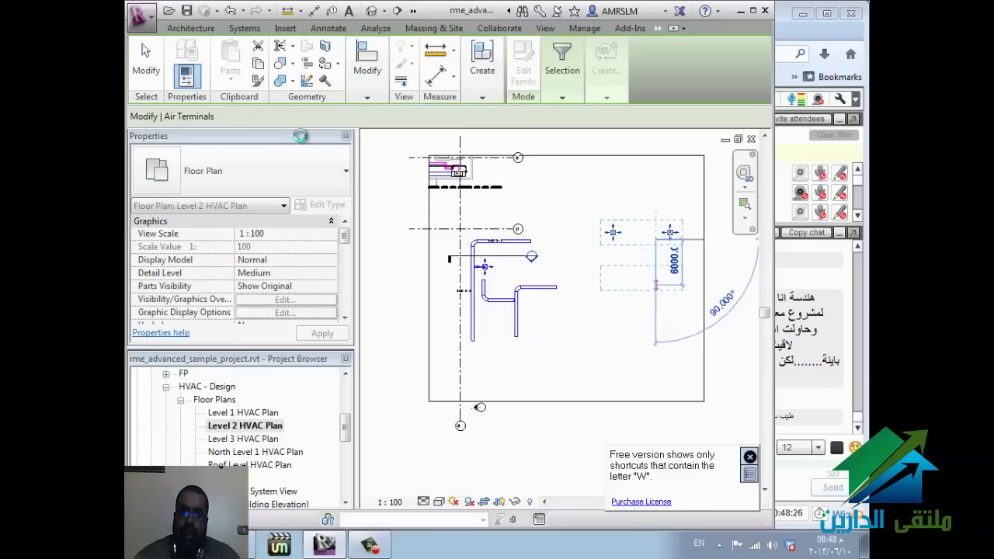
Step: Copy the lower diffuser pair about 8000 mm further straight down, with the Constrain and Multiple options enabled
{"action": "left_click", "coordinate": [381, 81]}
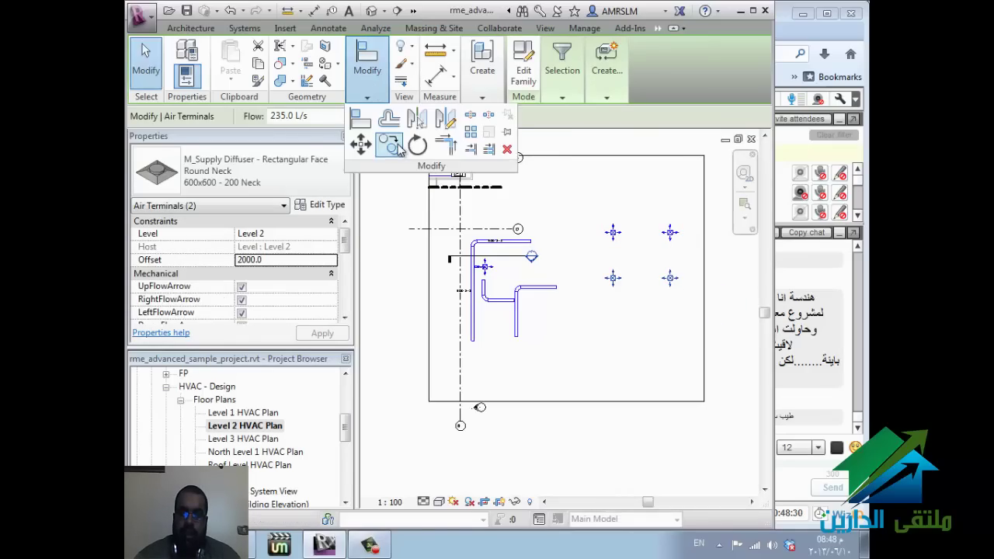
{"action": "left_click", "coordinate": [389, 143]}
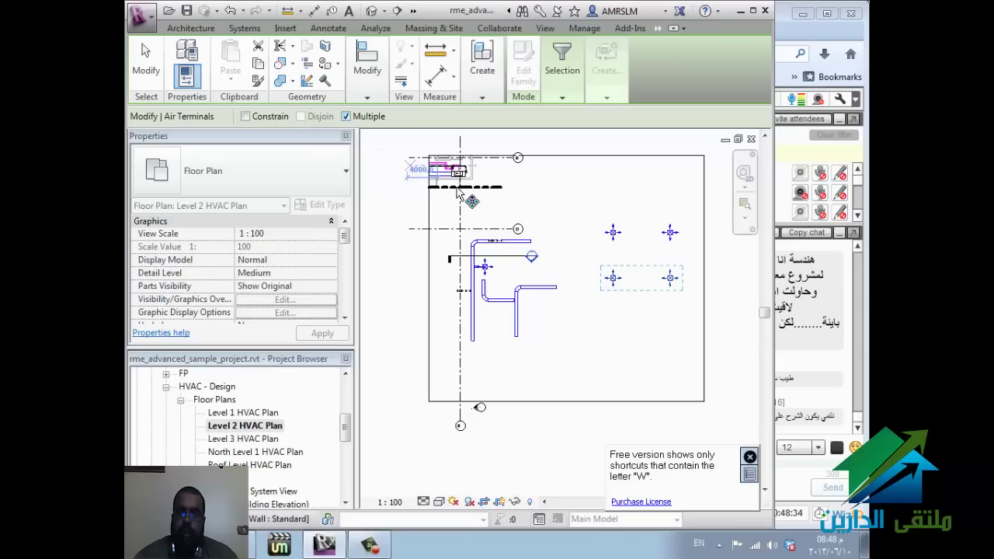
{"action": "left_click", "coordinate": [683, 302]}
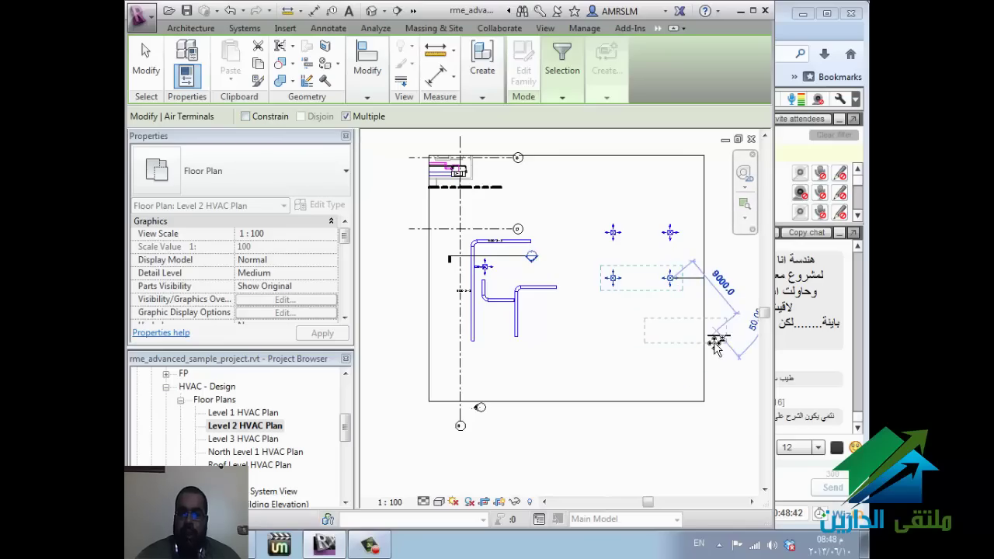
{"action": "left_click", "coordinate": [271, 118]}
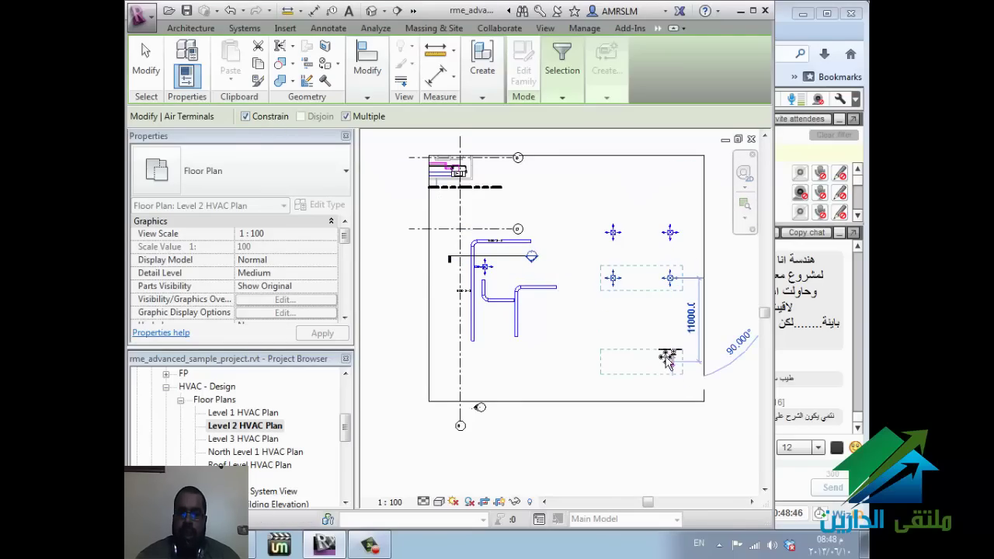
{"action": "left_click", "coordinate": [668, 395]}
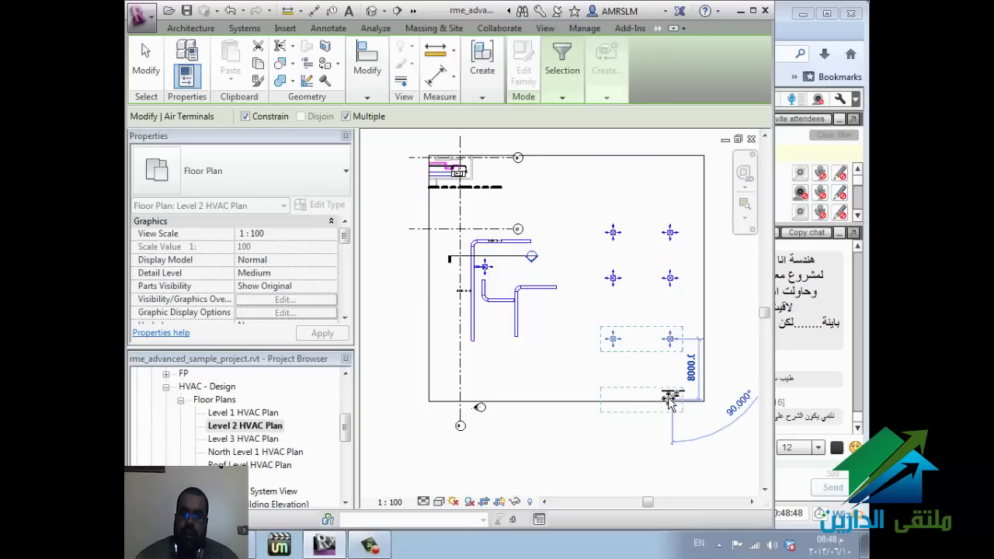
{"action": "key", "text": "Escape"}
{"action": "key", "text": "Escape"}
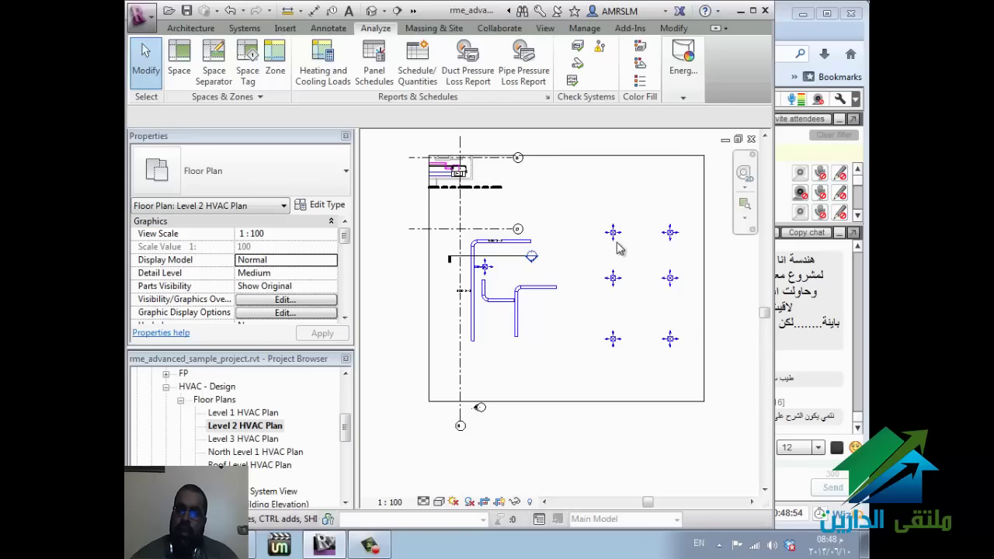
Step: Create a Supply Air duct system from the bottom-right diffuser, keeping the proposed system name
{"action": "left_click", "coordinate": [672, 342]}
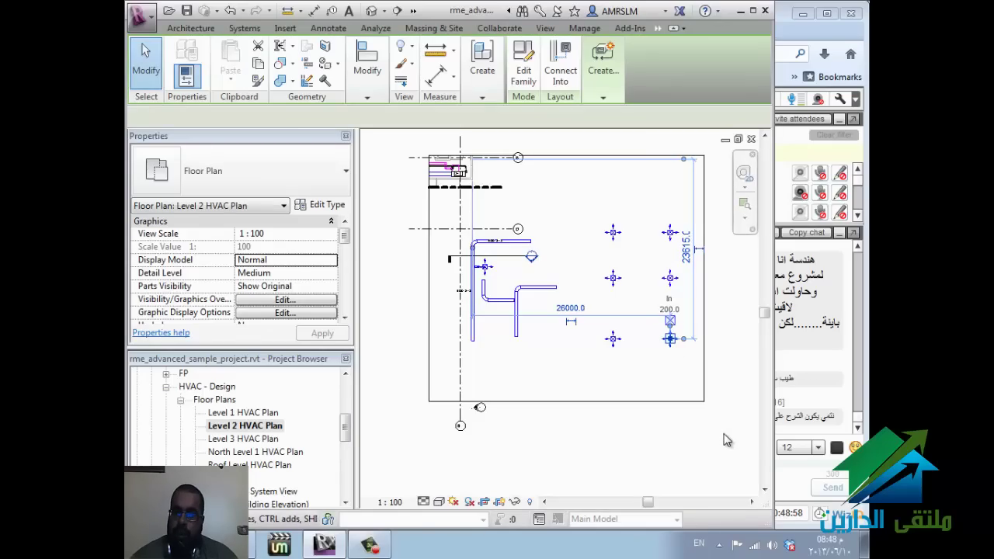
{"action": "mouse_move", "coordinate": [602, 68]}
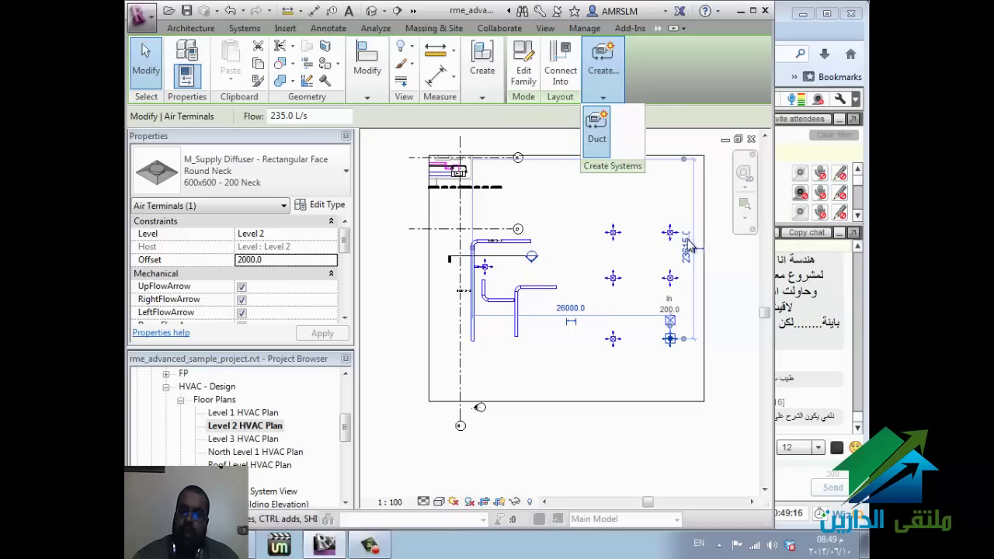
{"action": "left_click", "coordinate": [597, 141]}
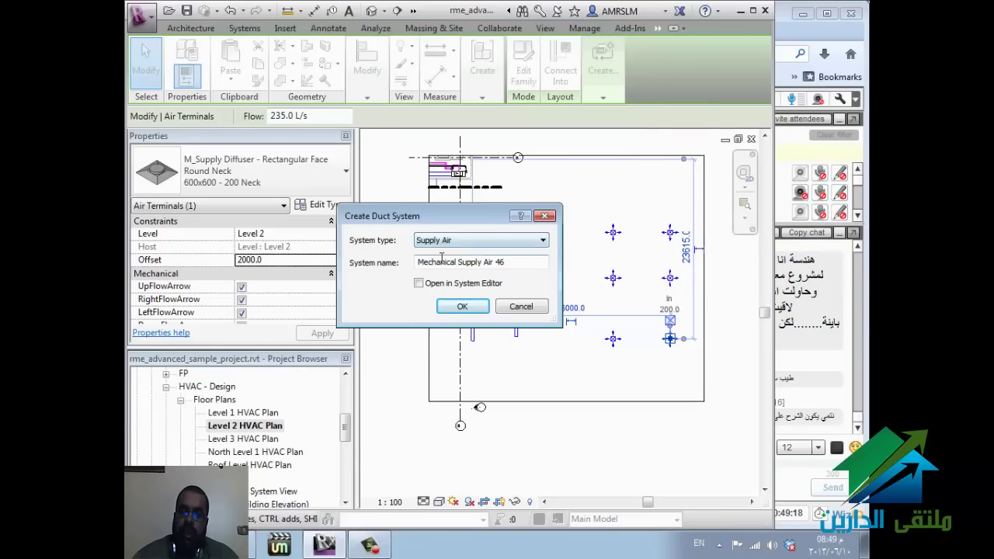
{"action": "left_click", "coordinate": [454, 314]}
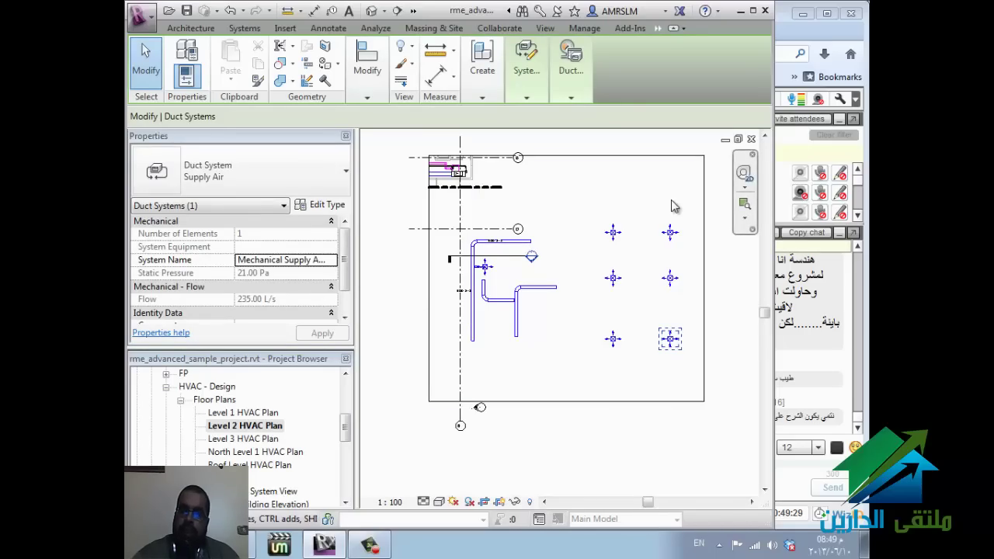
Step: Edit the Supply Air duct system to add the other five supply diffusers in the two columns, and finish editing the system
{"action": "mouse_move", "coordinate": [528, 91]}
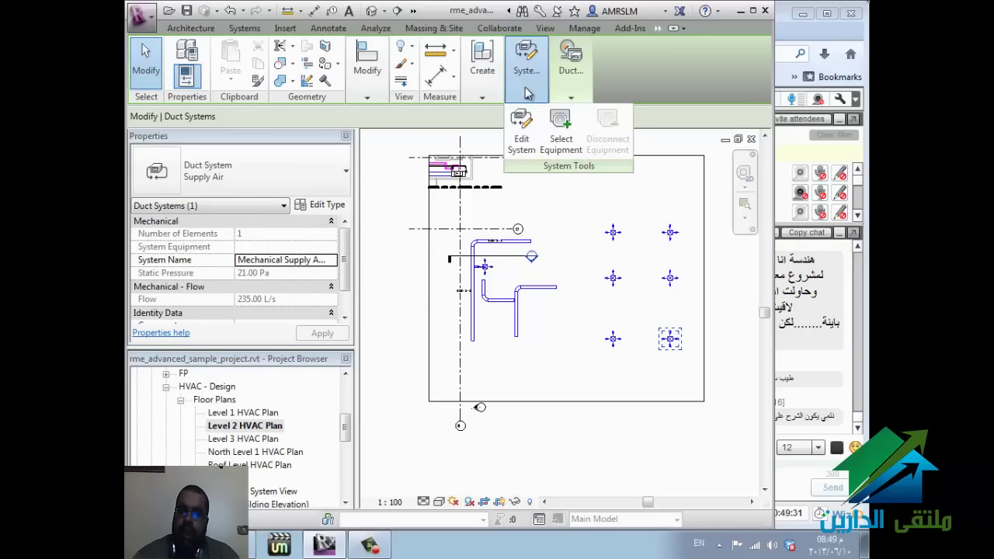
{"action": "left_click", "coordinate": [523, 134]}
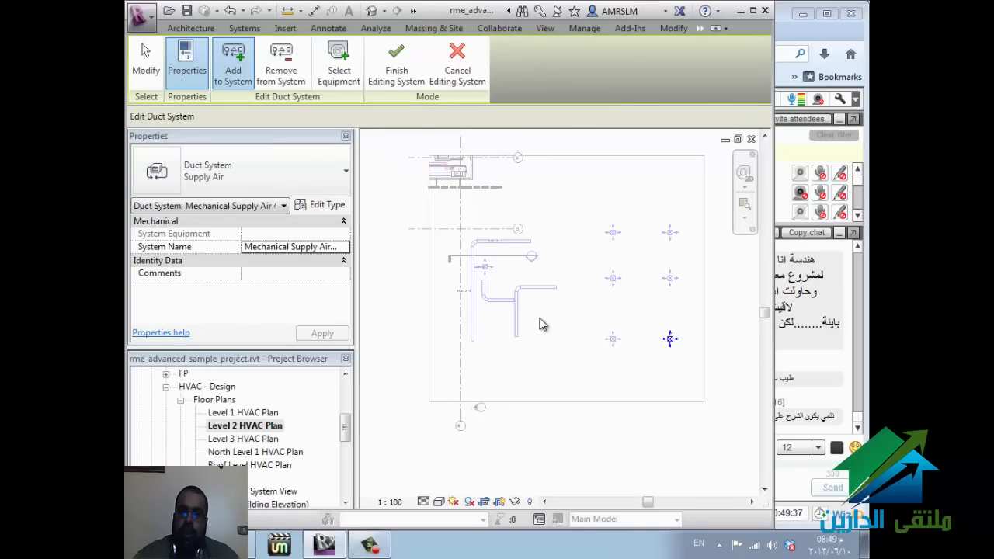
{"action": "left_click", "coordinate": [614, 339]}
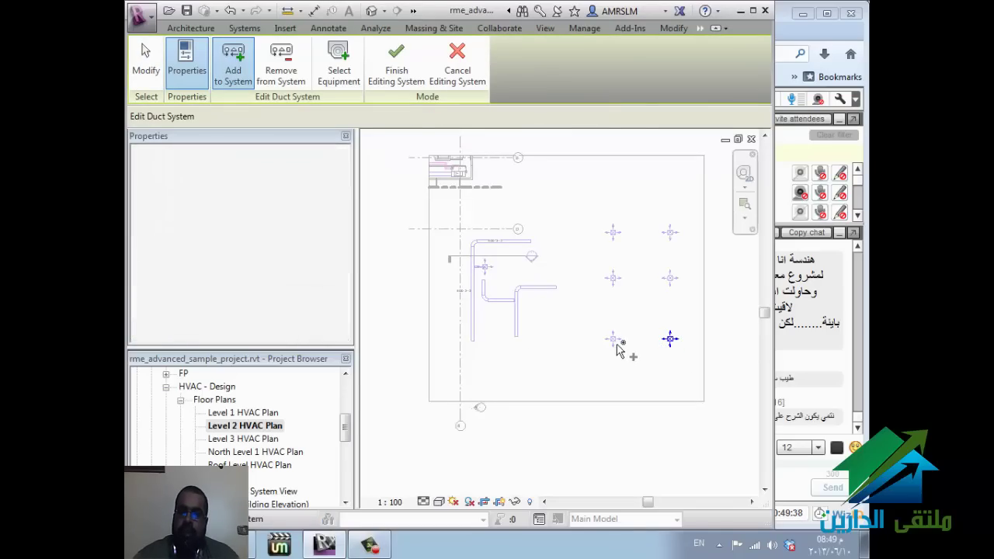
{"action": "left_click", "coordinate": [613, 278]}
{"action": "left_click", "coordinate": [613, 232]}
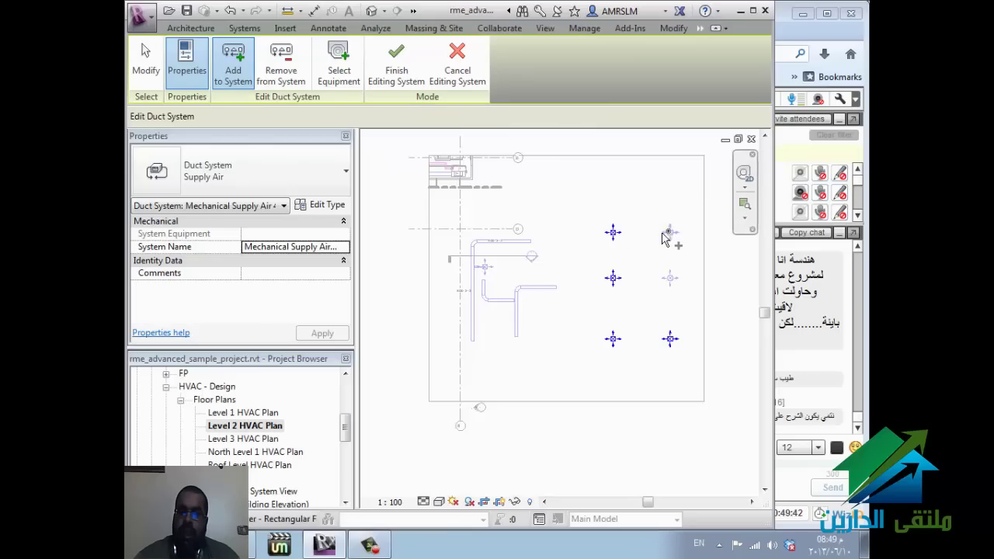
{"action": "left_click", "coordinate": [666, 234]}
{"action": "left_click", "coordinate": [670, 279]}
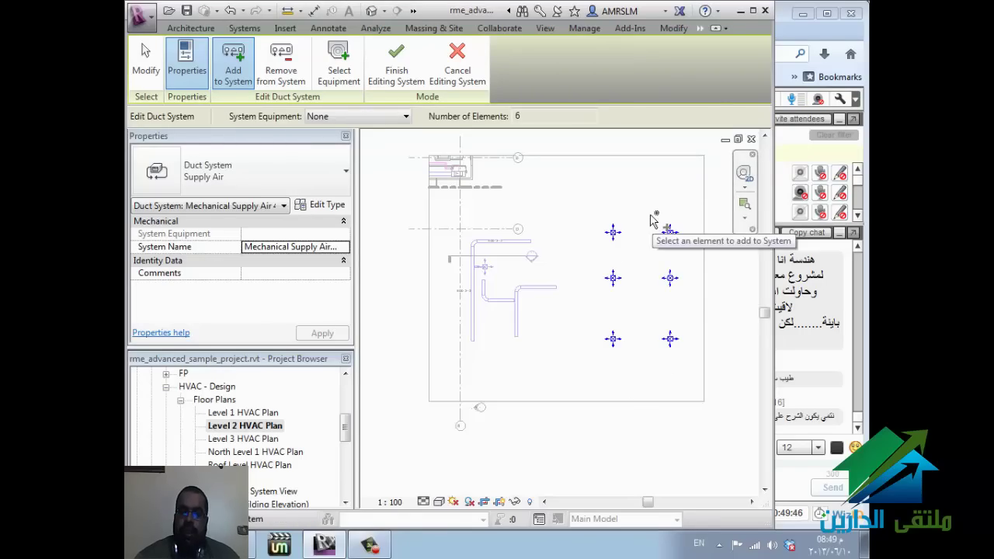
{"action": "left_click", "coordinate": [397, 66]}
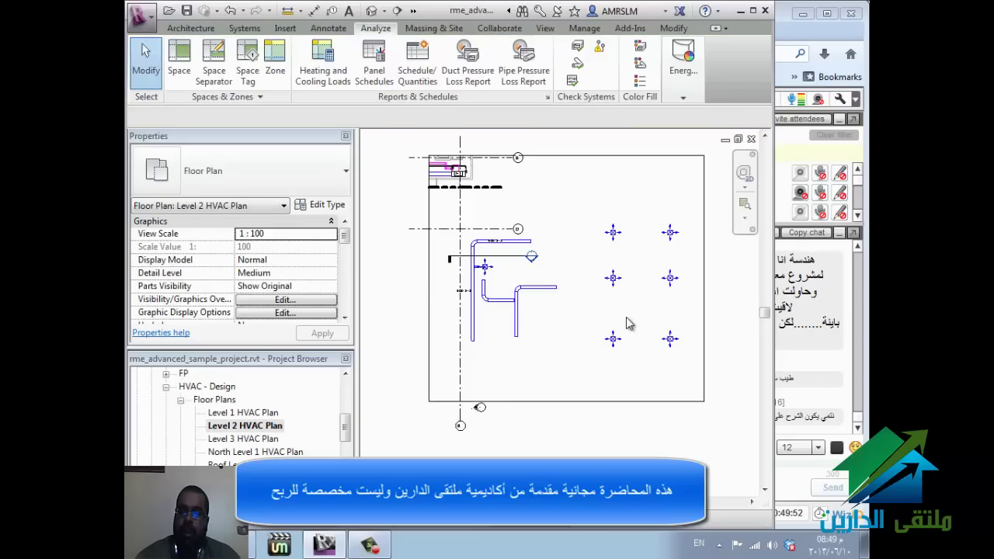
Step: Start generating a duct layout from the bottom-right diffuser, try the Network and Perimeter solutions, and return the solution type to Network
{"action": "left_click", "coordinate": [671, 342]}
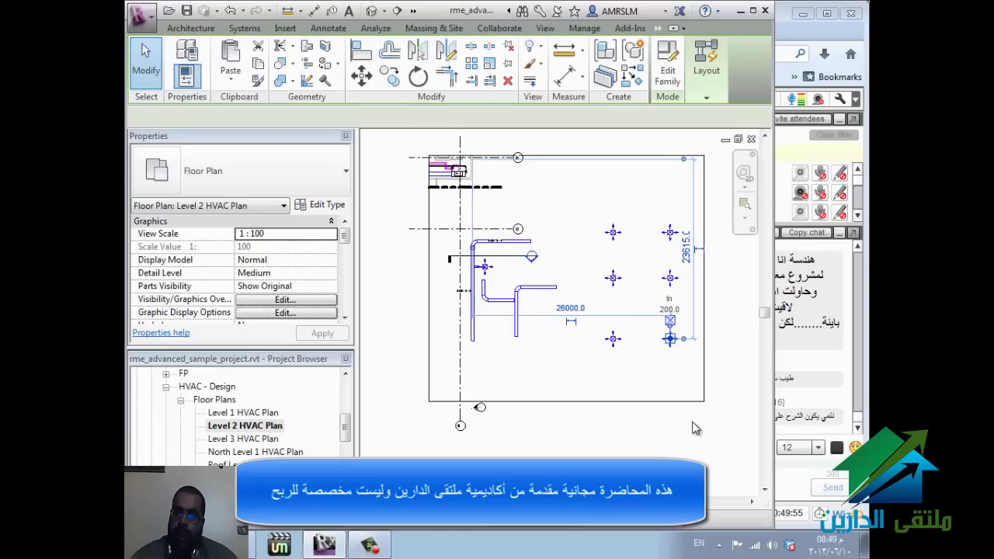
{"action": "left_click", "coordinate": [708, 95]}
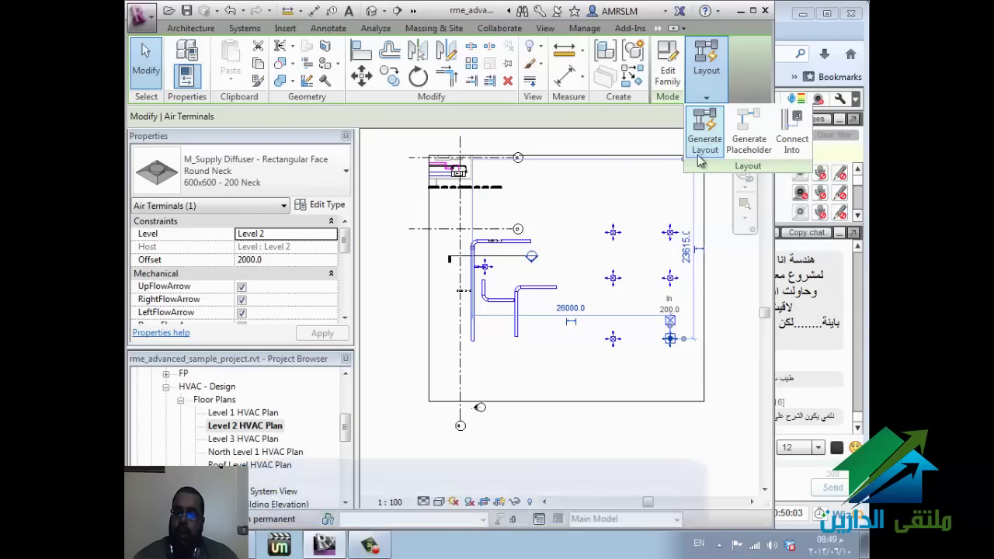
{"action": "left_click", "coordinate": [703, 140]}
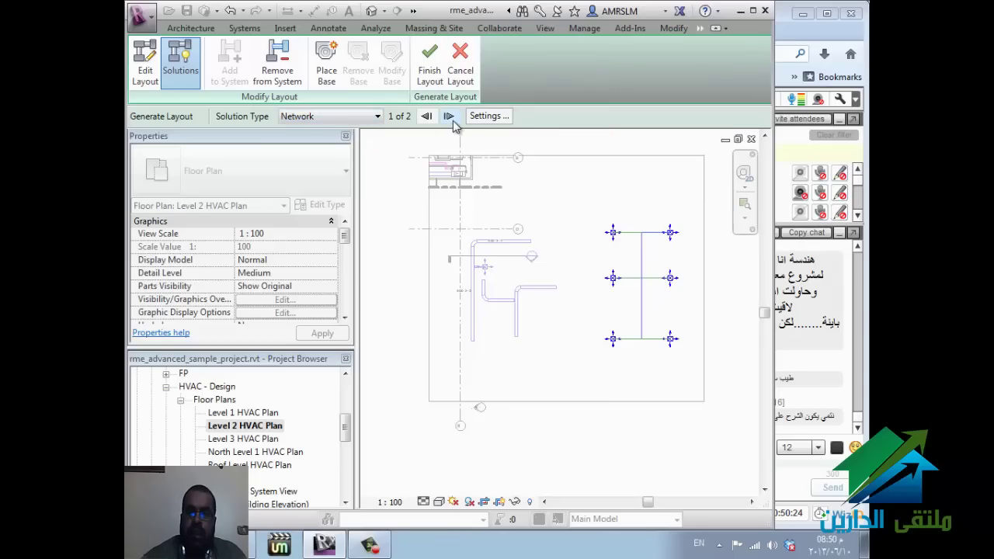
{"action": "left_click", "coordinate": [500, 245]}
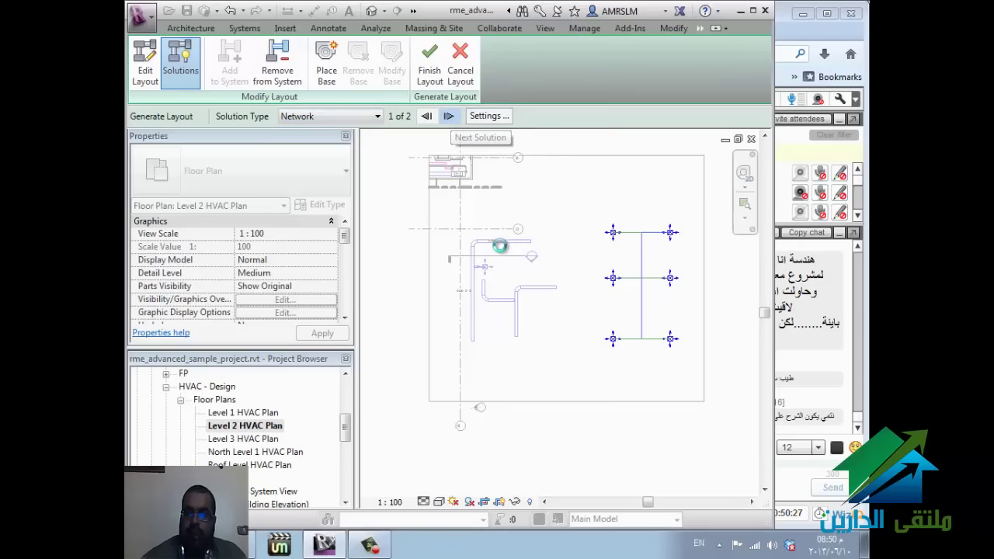
{"action": "left_click", "coordinate": [332, 117]}
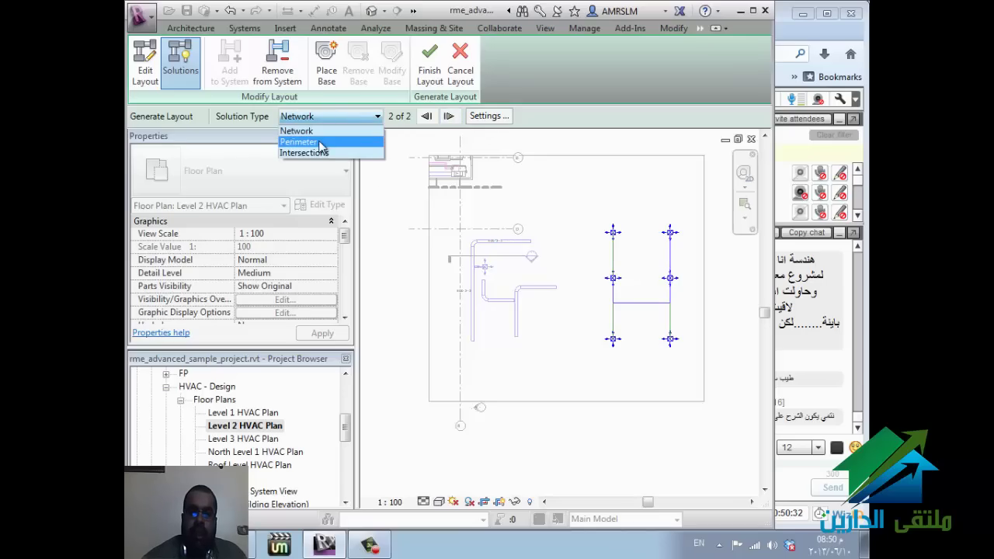
{"action": "left_click", "coordinate": [320, 143]}
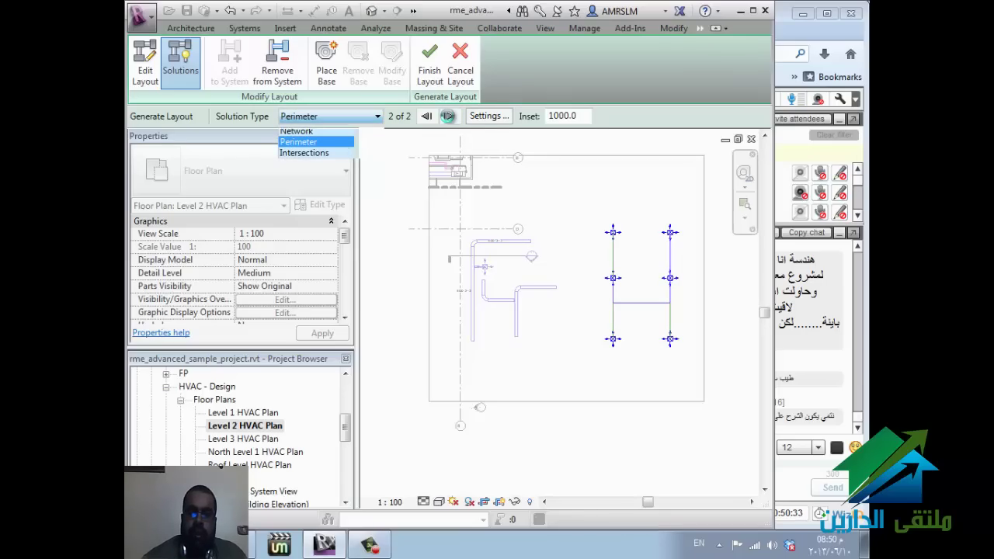
{"action": "left_click", "coordinate": [449, 116]}
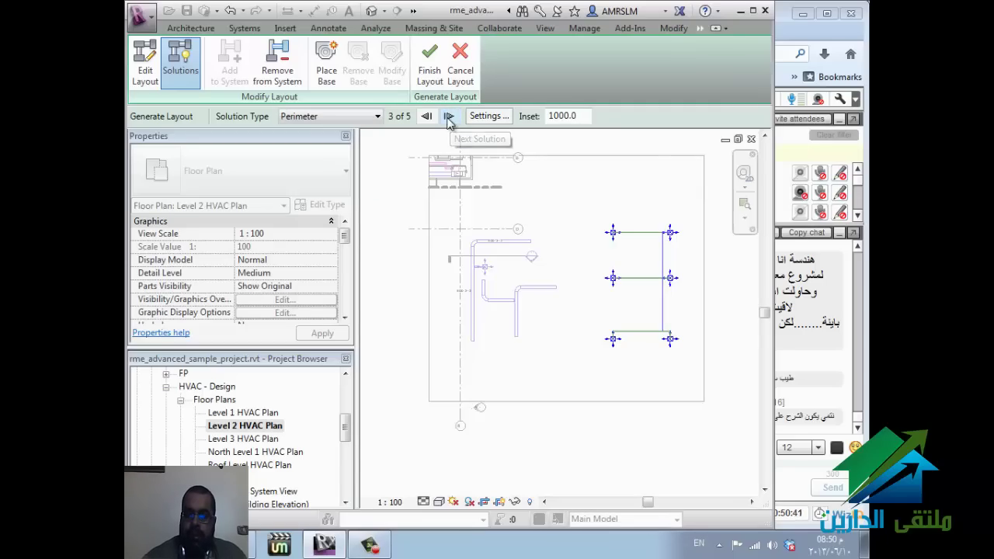
{"action": "left_click", "coordinate": [377, 116]}
{"action": "left_click", "coordinate": [303, 131]}
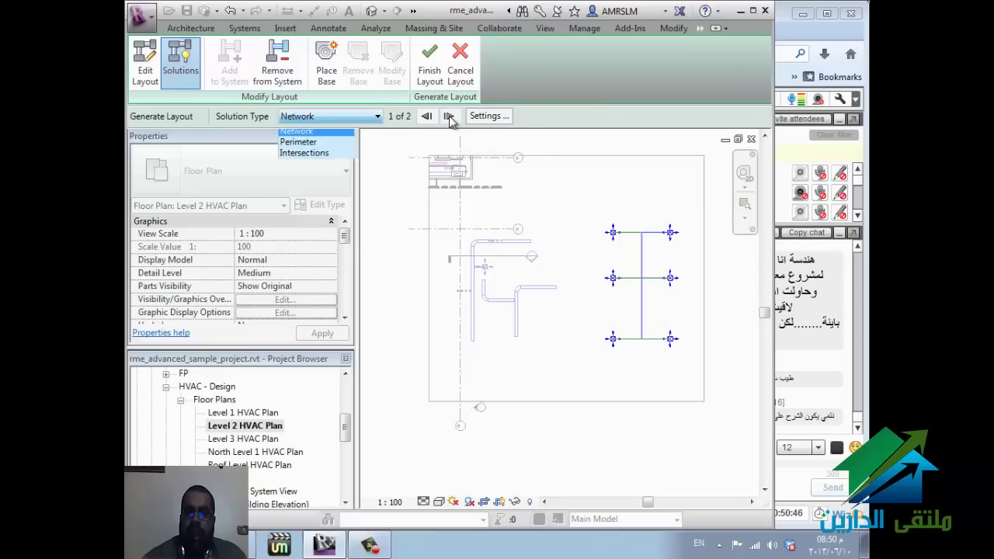
Step: Place a 300 by 300 rectangular base below the diffusers and examine the vertical and horizontal main segments in layout editing
{"action": "left_click", "coordinate": [329, 65]}
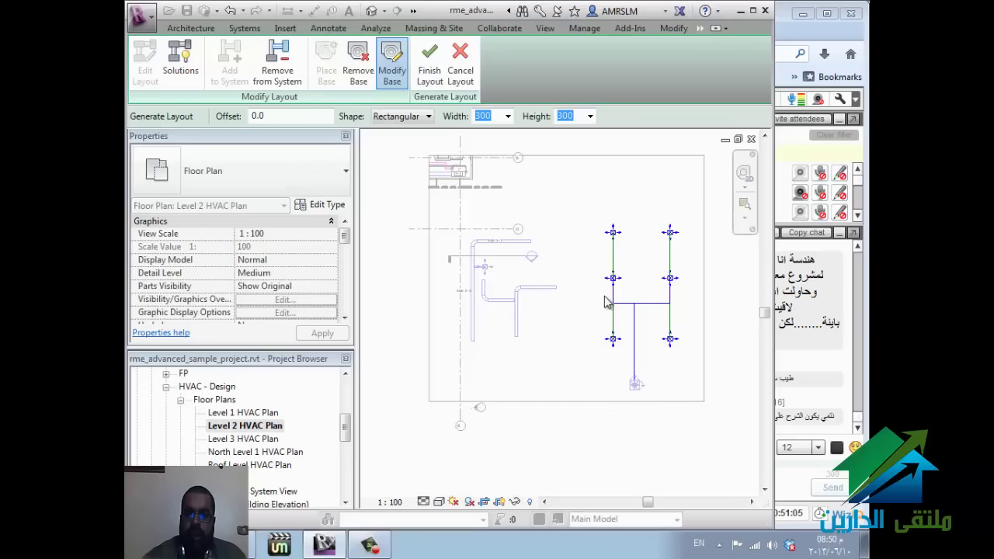
{"action": "left_click", "coordinate": [635, 330]}
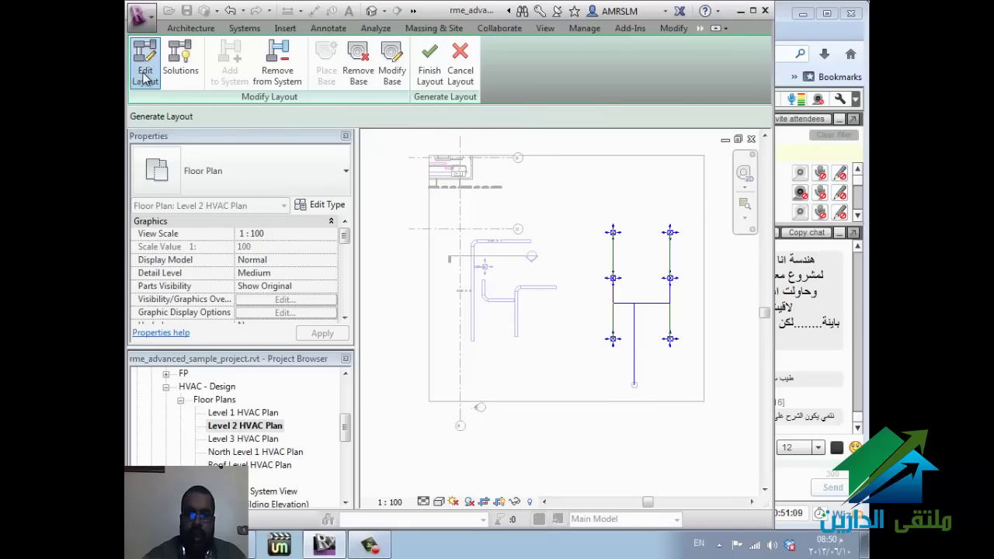
{"action": "left_click", "coordinate": [635, 334]}
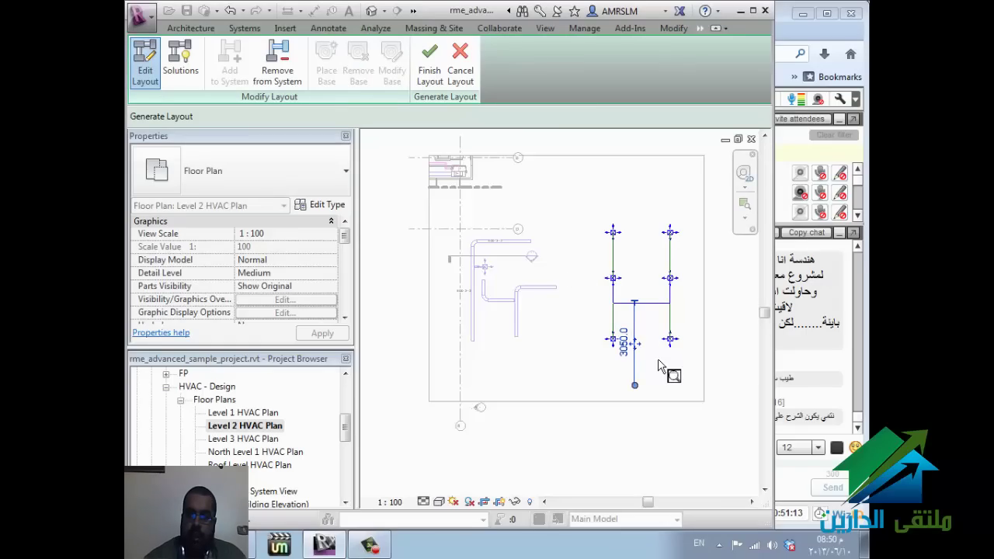
{"action": "left_click", "coordinate": [648, 304]}
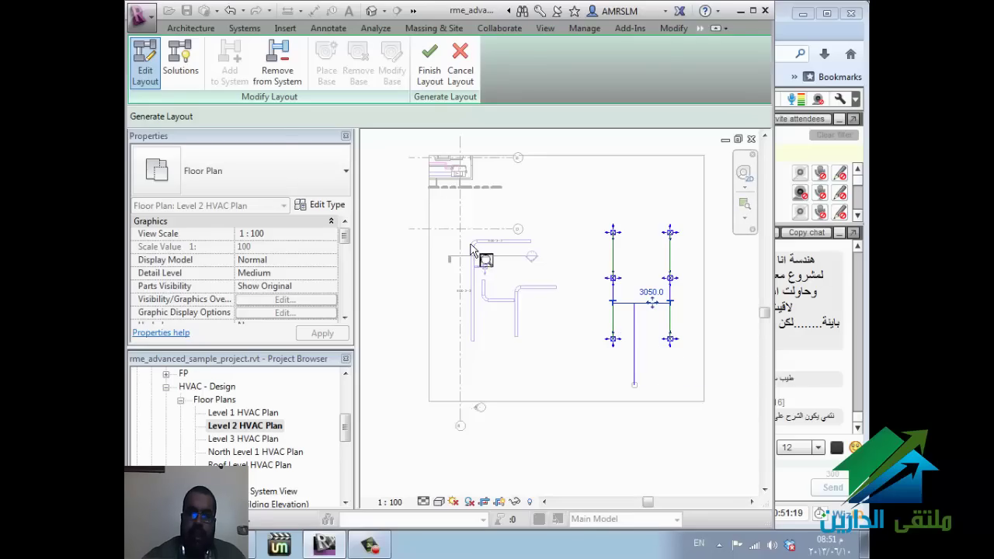
Step: Return to the layout solutions and switch the solution type from Custom to Network
{"action": "left_click", "coordinate": [180, 62]}
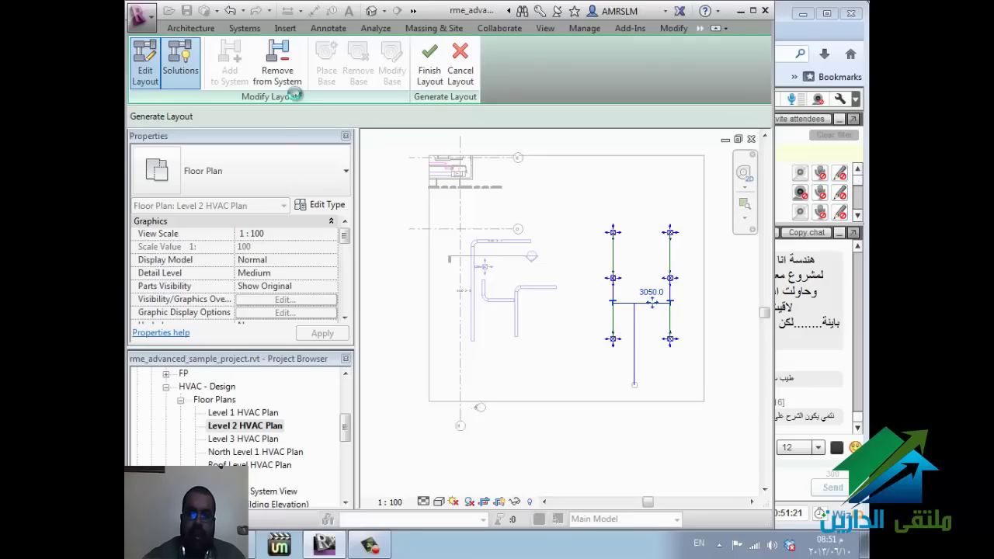
{"action": "left_click", "coordinate": [183, 78]}
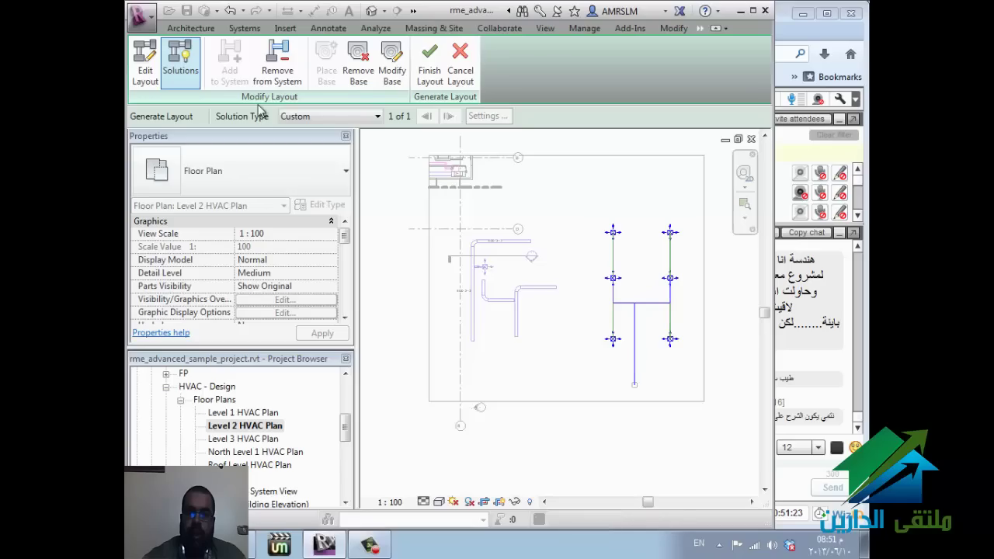
{"action": "left_click", "coordinate": [368, 118]}
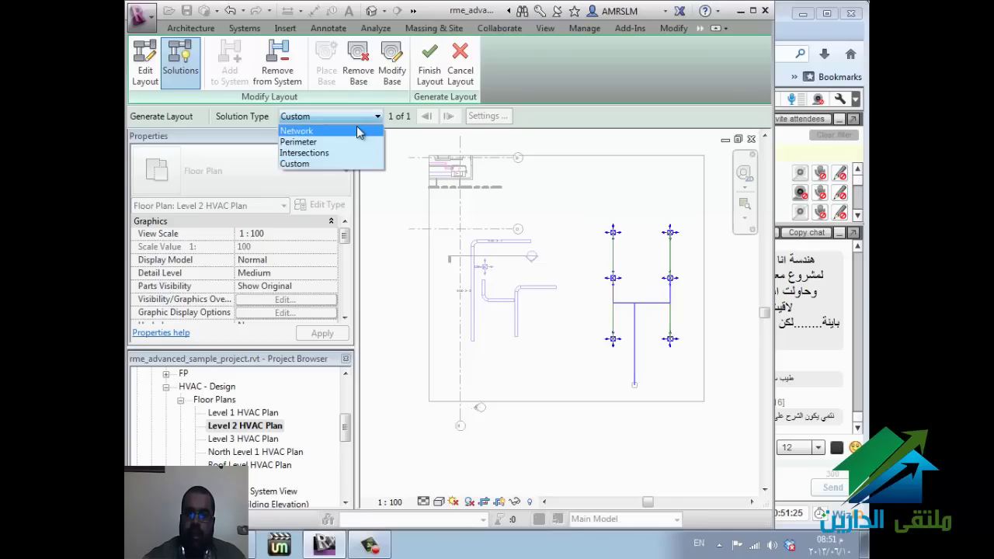
{"action": "left_click", "coordinate": [362, 132]}
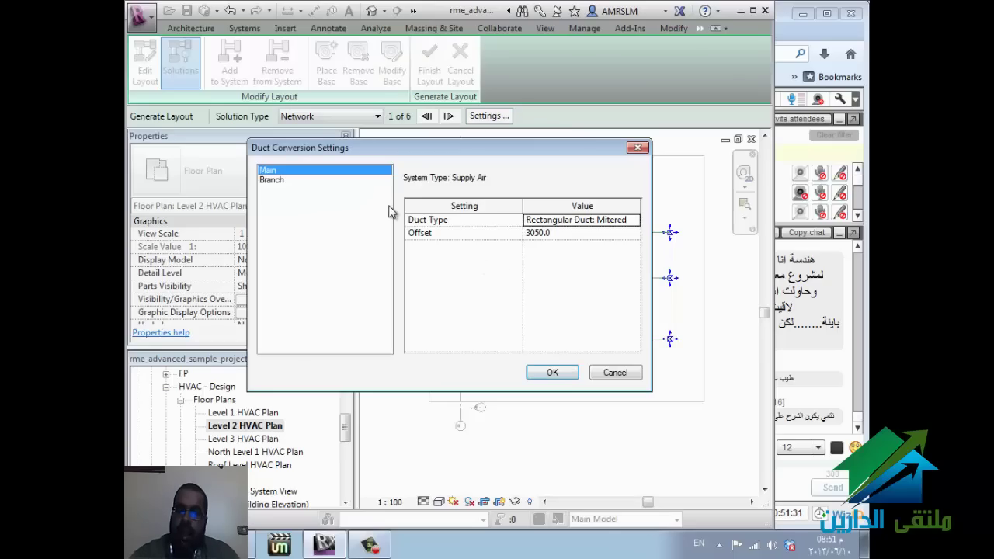
Step: Review the main duct type options and the branch flex duct settings in Duct Conversion Settings, accepting them as they are
{"action": "left_click_drag", "start_coordinate": [581, 148], "coordinate": [467, 86]}
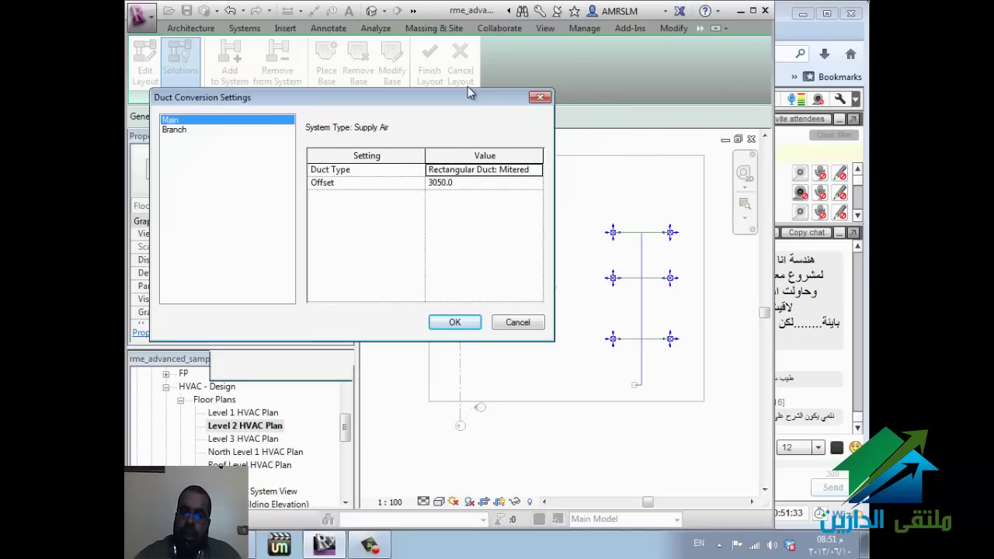
{"action": "left_click", "coordinate": [526, 162]}
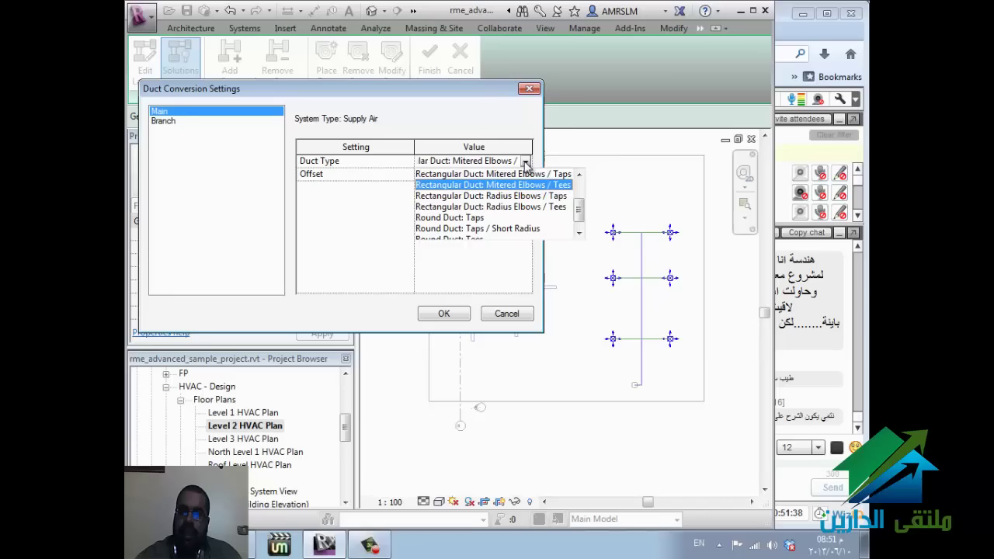
{"action": "left_click", "coordinate": [526, 162]}
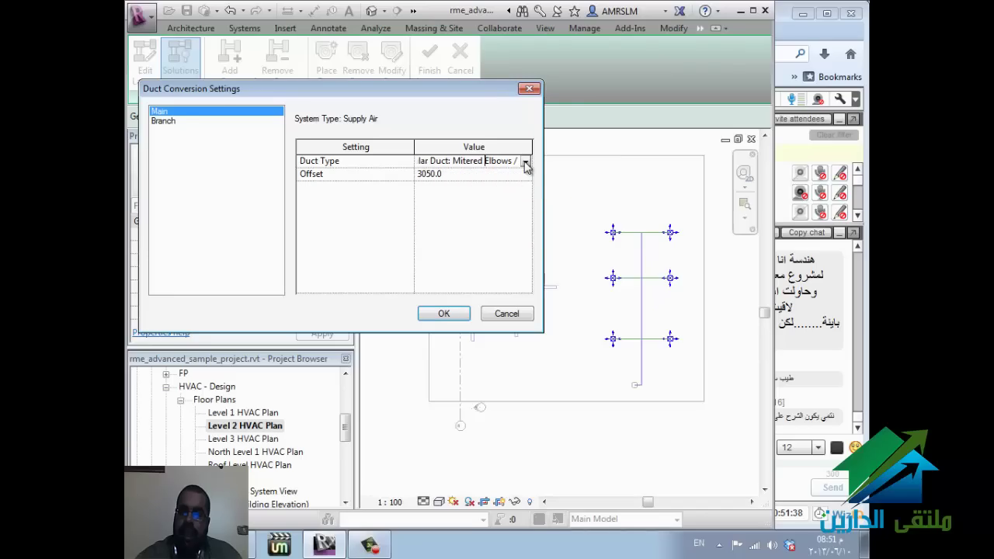
{"action": "left_click", "coordinate": [220, 121]}
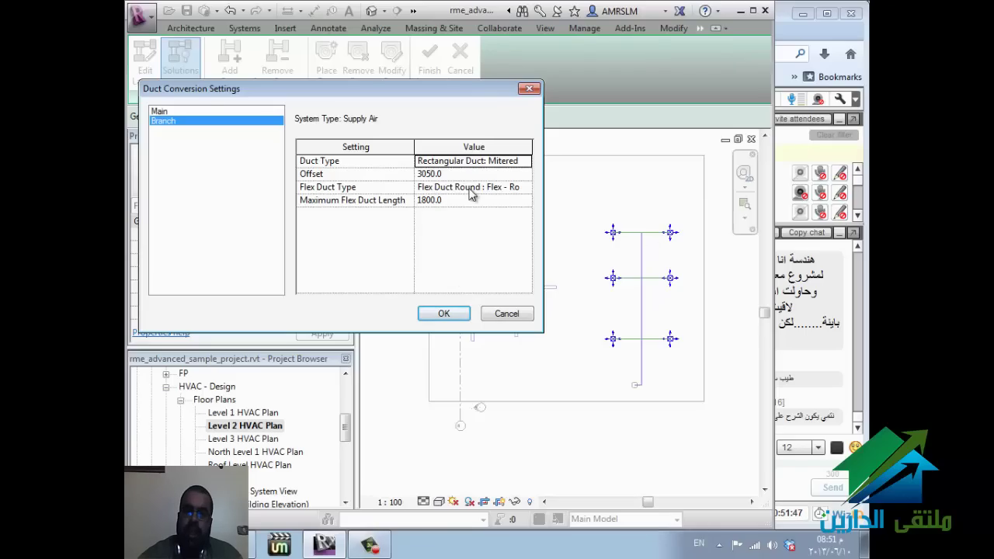
{"action": "left_click", "coordinate": [452, 204]}
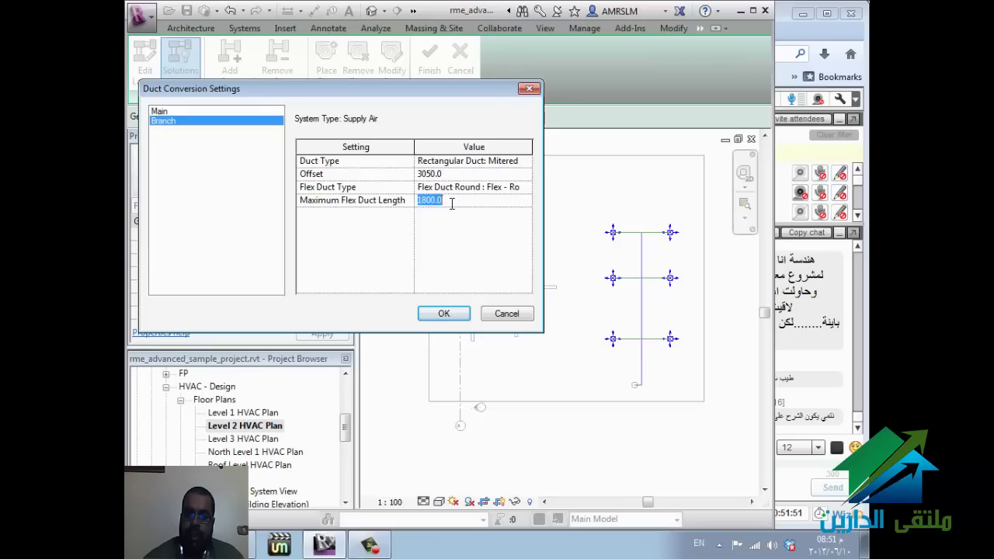
{"action": "left_click", "coordinate": [443, 313]}
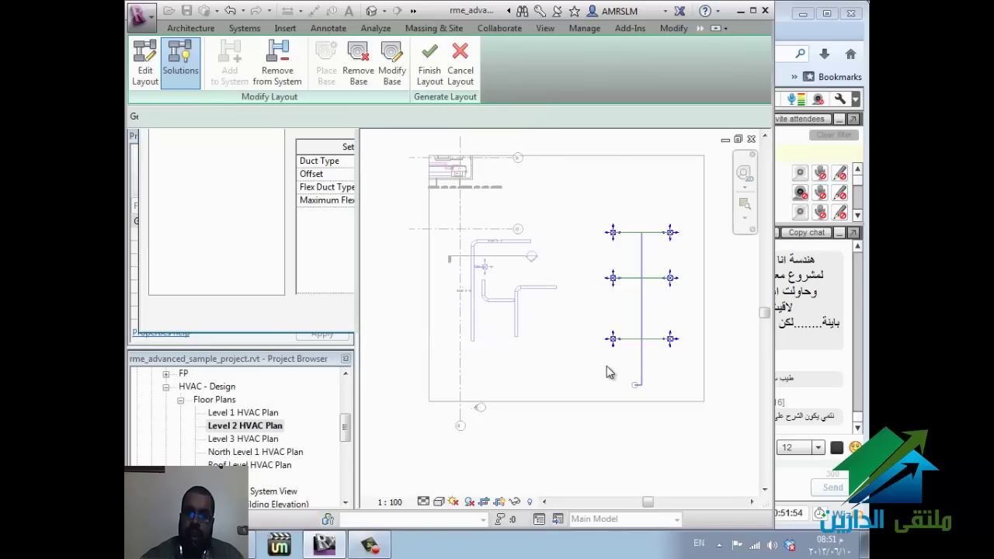
Step: Finish the generated duct layout, inspect its ducts and flex connections, and undo the layout back to the unconnected diffusers
{"action": "left_click", "coordinate": [431, 83]}
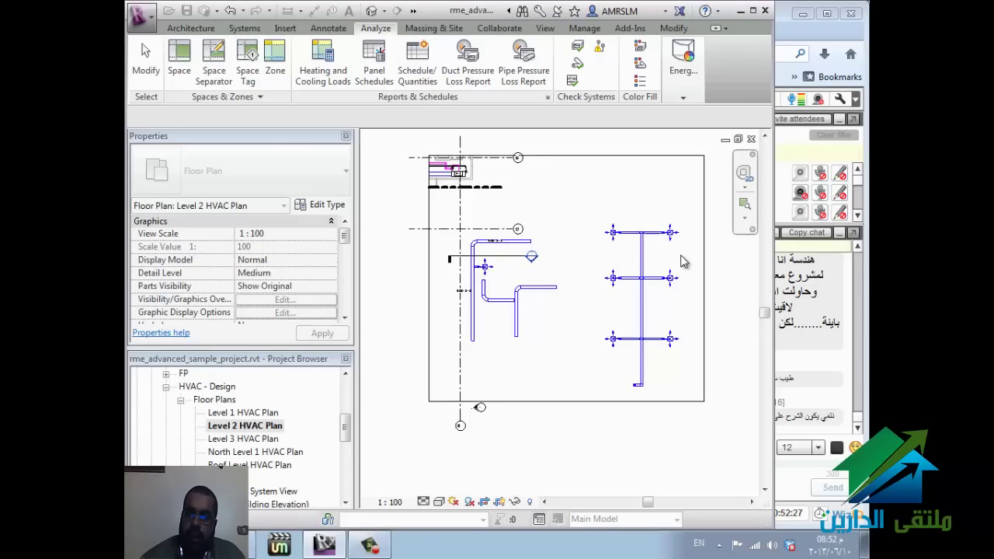
{"action": "scroll", "coordinate": [676, 260], "scroll_direction": "up", "scroll_amount": 5}
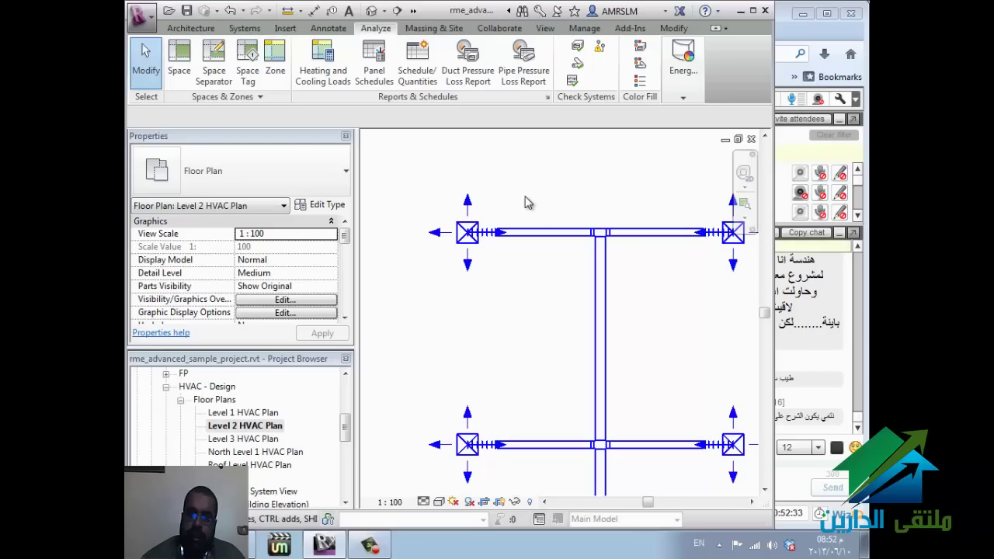
{"action": "scroll", "coordinate": [417, 213], "scroll_direction": "down", "scroll_amount": 4}
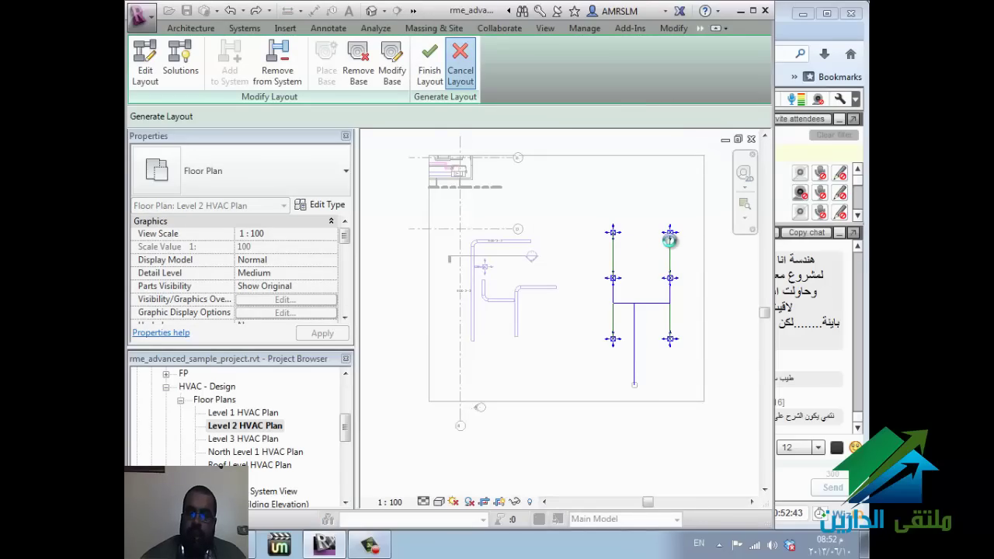
{"action": "key", "text": "Escape"}
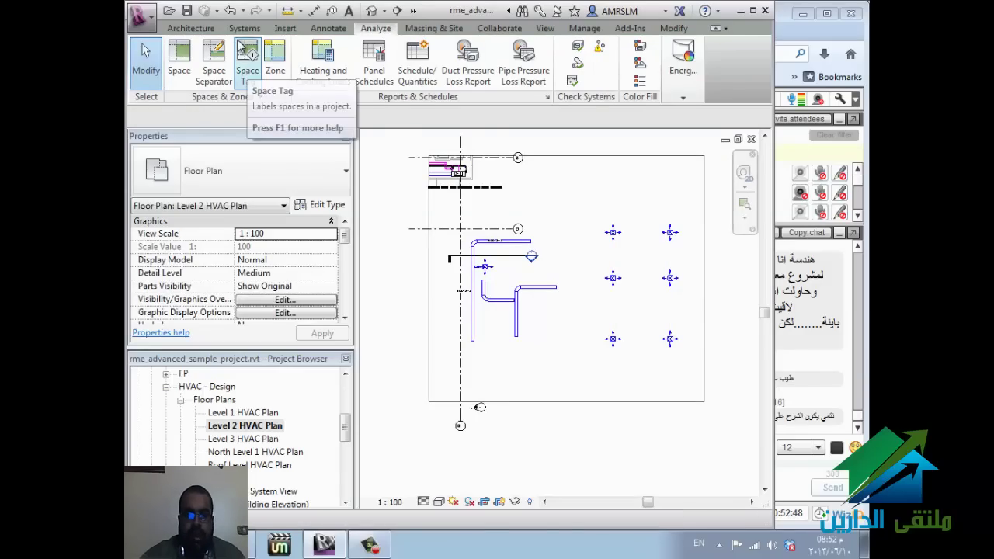
Step: Draw a vertical 400 by 300 rectangular duct at 3263.0 mm offset between the diffuser columns, from below the bottom pair to above the top pair
{"action": "key", "text": "d"}
{"action": "key", "text": "t"}
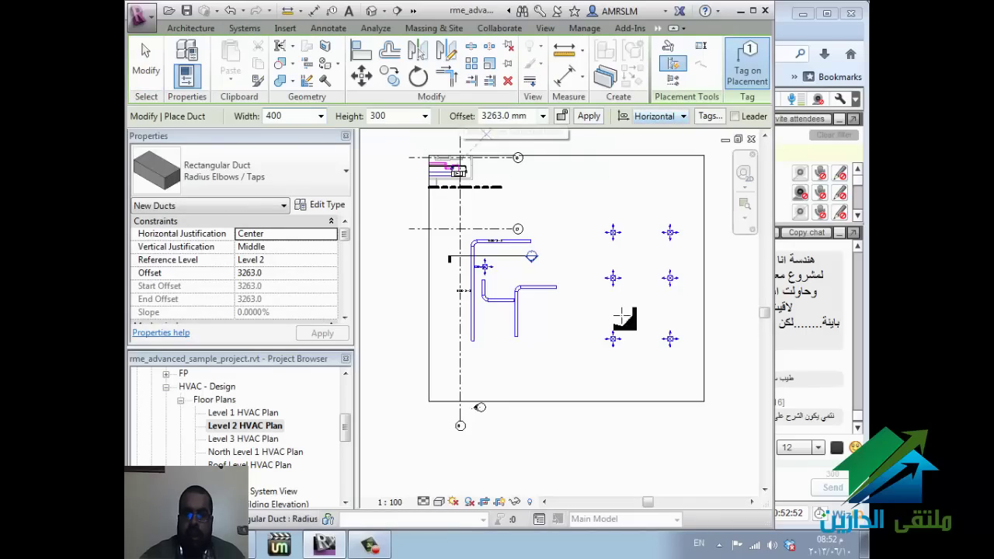
{"action": "left_click", "coordinate": [645, 377]}
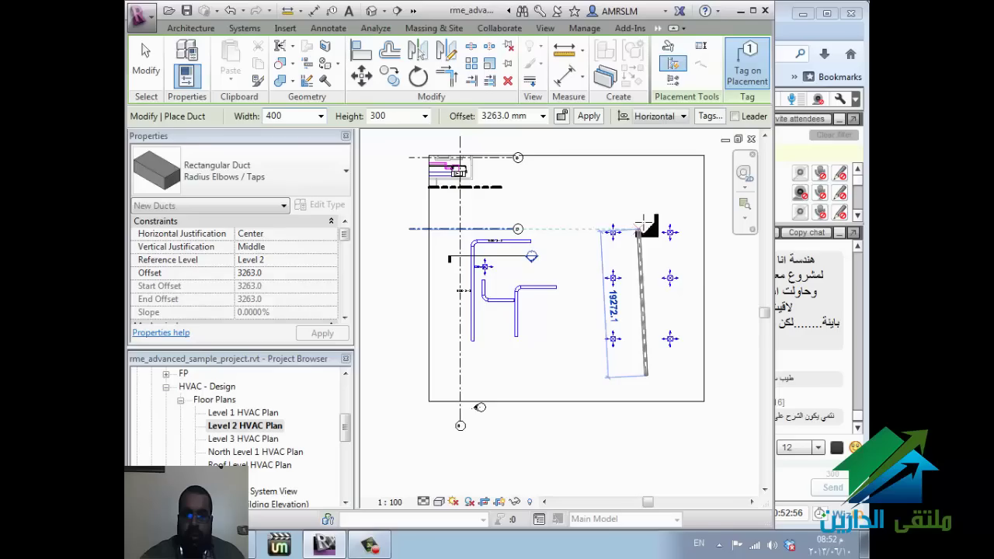
{"action": "left_click", "coordinate": [646, 218]}
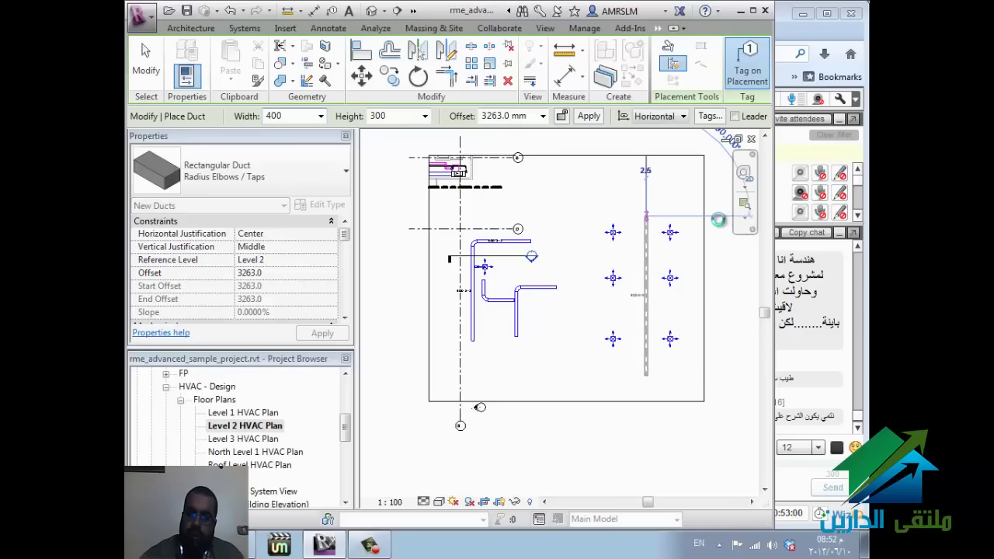
Step: End the duct run and connect the top diffuser of the right column into the vertical duct
{"action": "key", "text": "Escape"}
{"action": "key", "text": "Escape"}
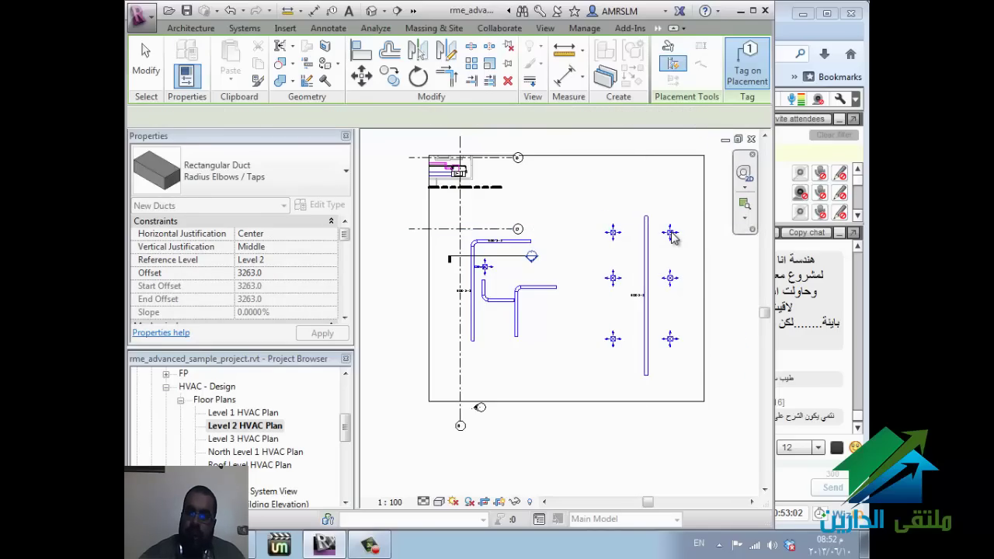
{"action": "scroll", "coordinate": [674, 243], "scroll_direction": "up", "scroll_amount": 2}
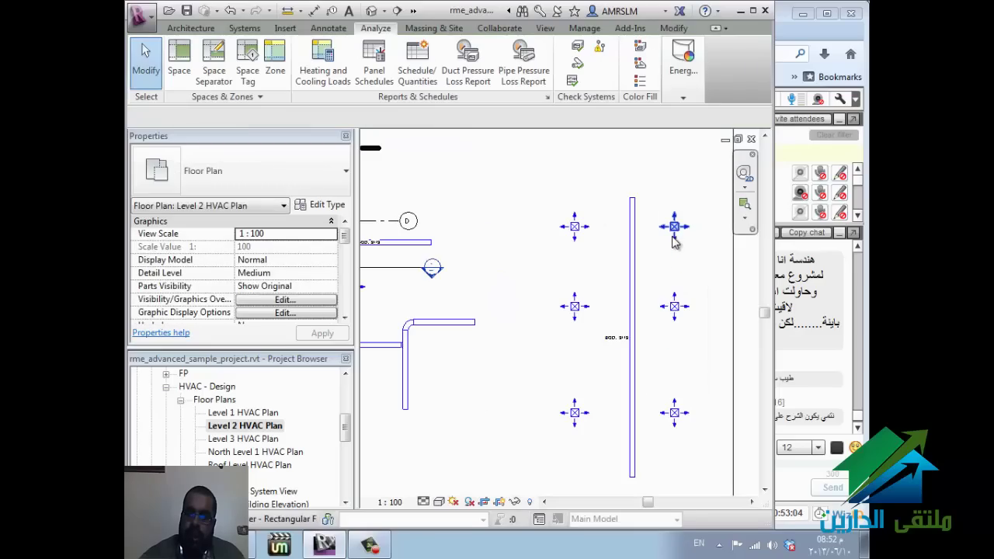
{"action": "left_click", "coordinate": [673, 226]}
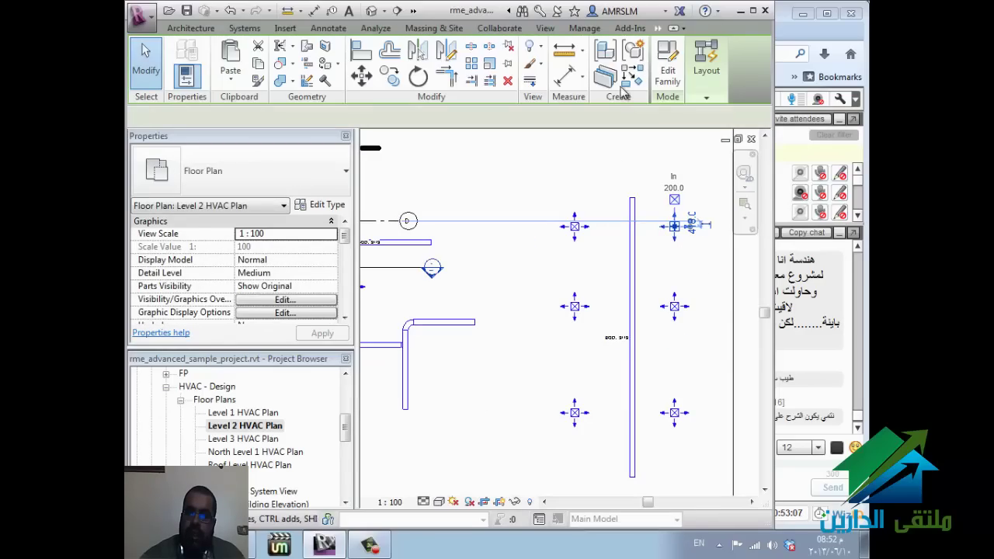
{"action": "left_click", "coordinate": [707, 86]}
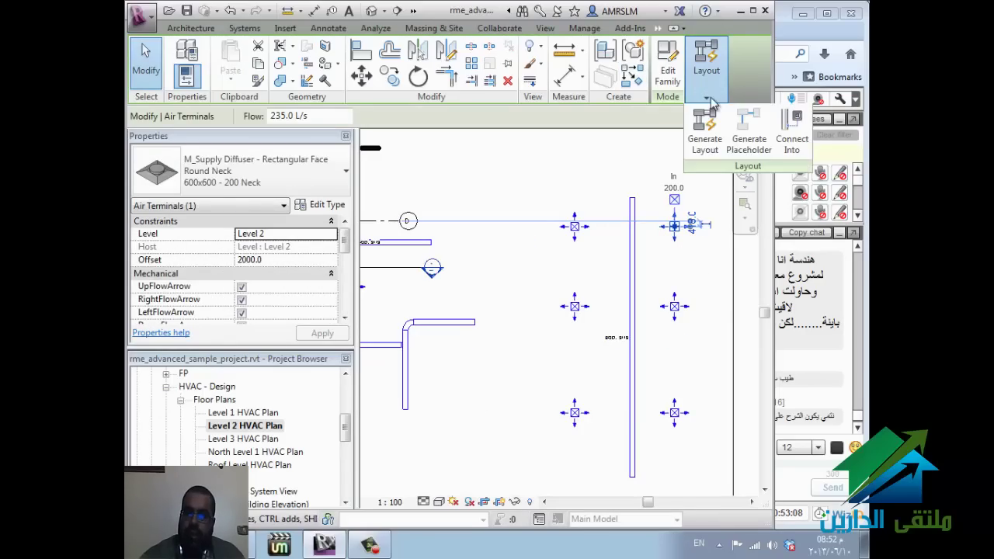
{"action": "left_click", "coordinate": [792, 144]}
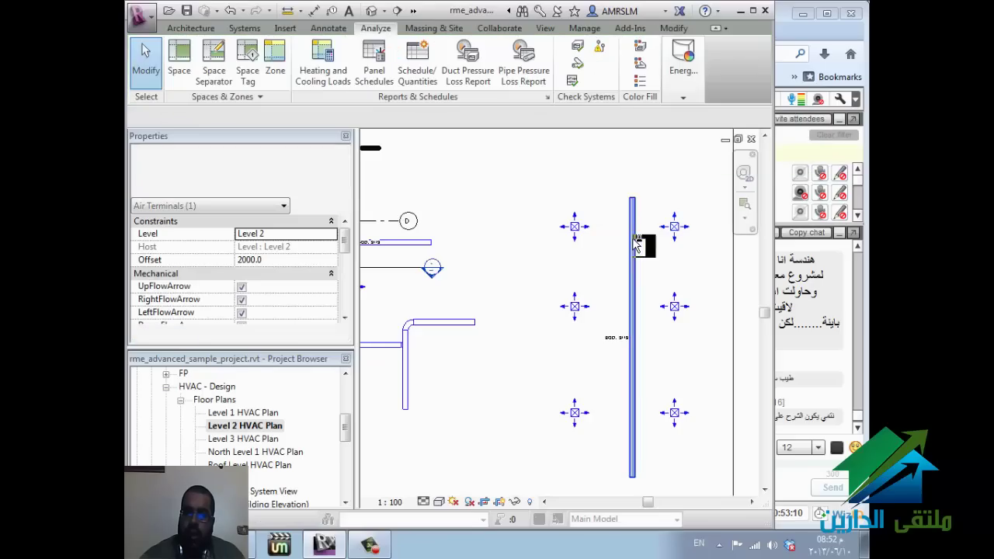
{"action": "left_click", "coordinate": [632, 238]}
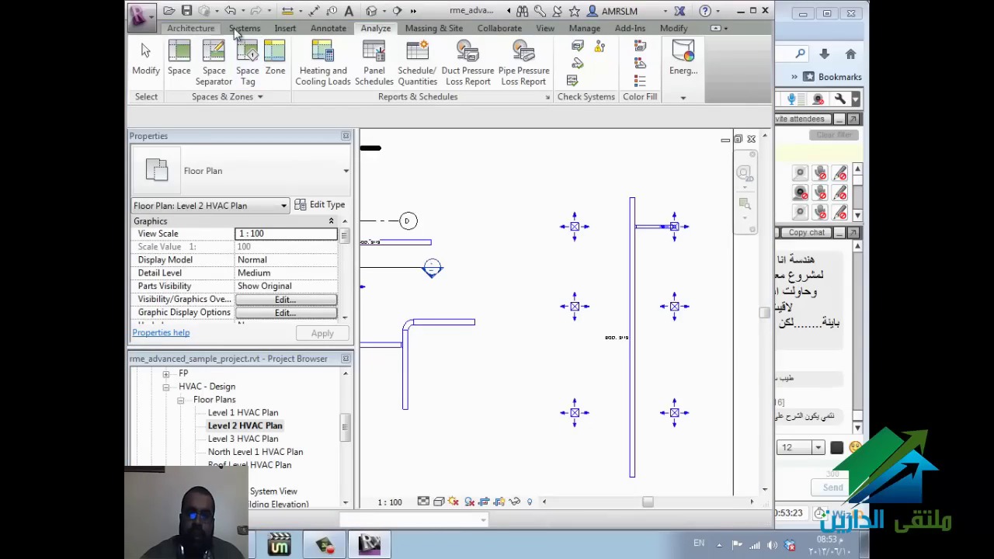
Step: Place an M_Outdoor AHU - Horizontal unit, 5.7 Square Meters of Coil, above the left diffuser column
{"action": "left_click", "coordinate": [245, 28]}
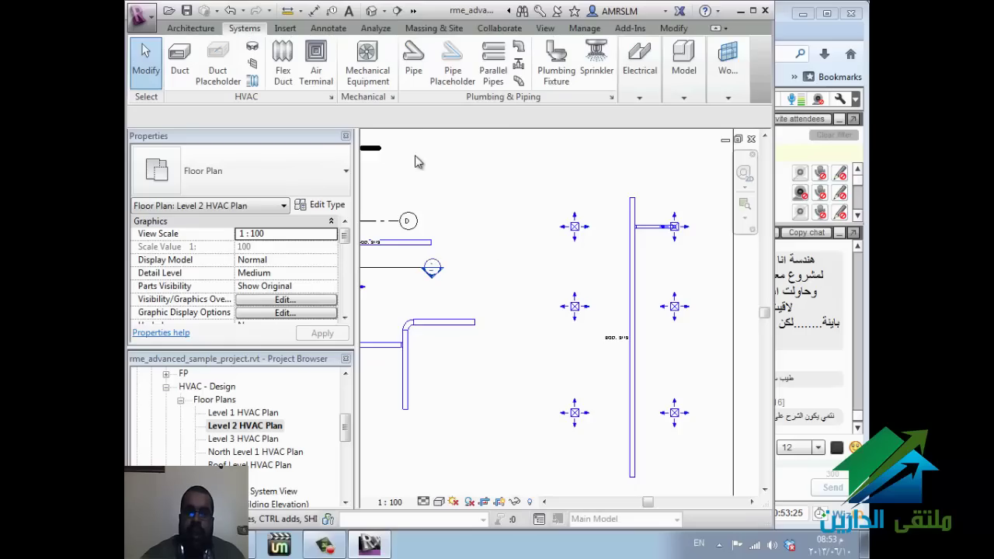
{"action": "left_click", "coordinate": [371, 76]}
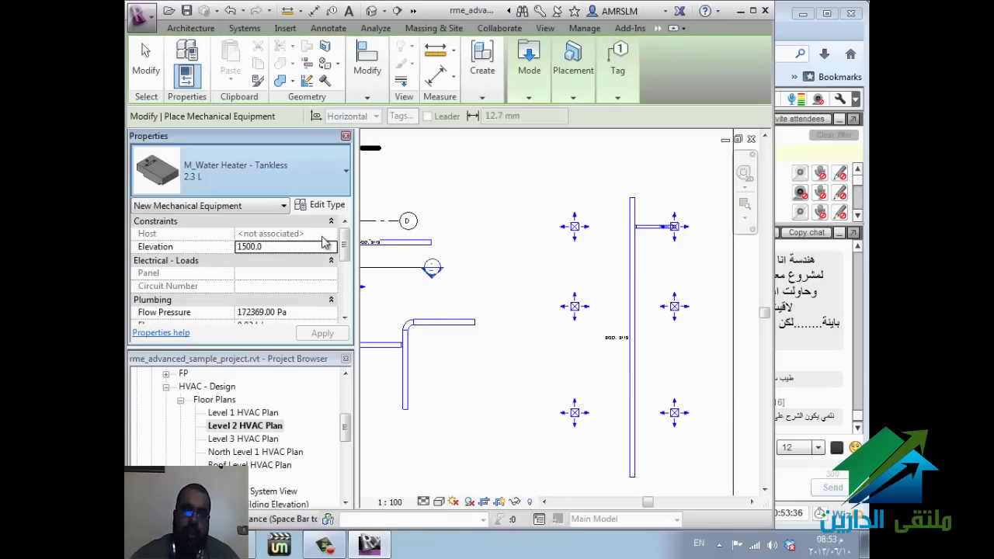
{"action": "left_click", "coordinate": [315, 183]}
{"action": "scroll", "coordinate": [299, 295], "scroll_direction": "up", "scroll_amount": 1}
{"action": "scroll", "coordinate": [299, 342], "scroll_direction": "down", "scroll_amount": 1}
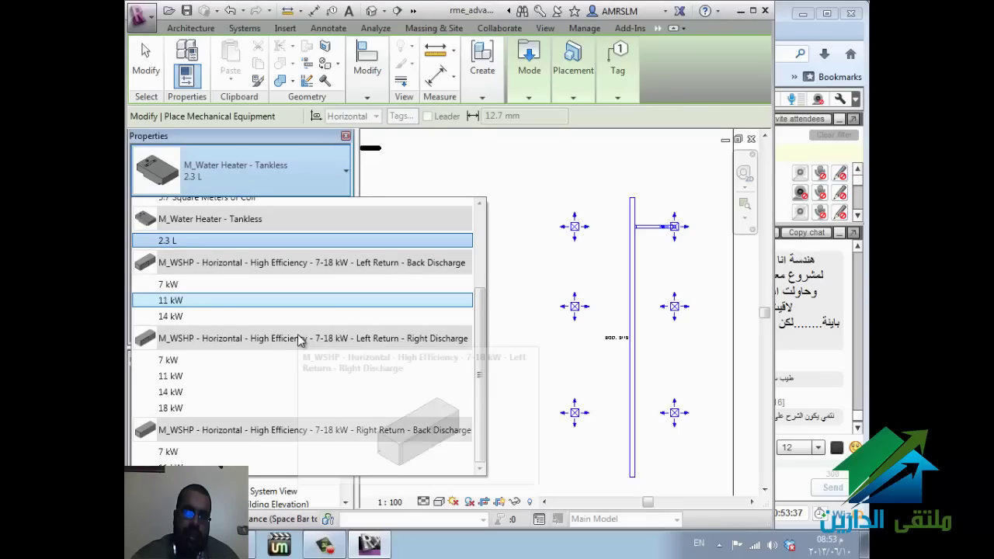
{"action": "scroll", "coordinate": [304, 376], "scroll_direction": "up", "scroll_amount": 3}
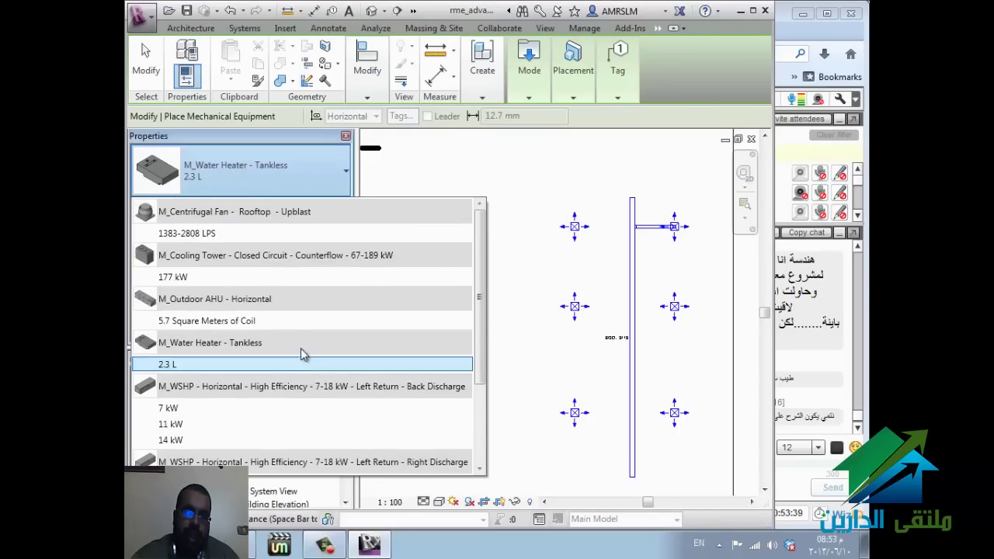
{"action": "mouse_move", "coordinate": [264, 325]}
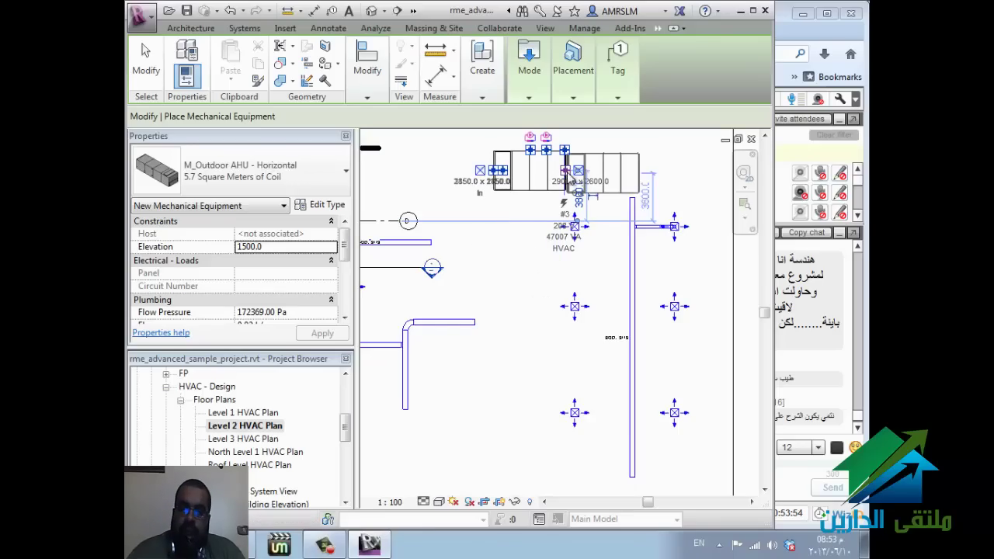
{"action": "key", "text": "Escape"}
{"action": "key", "text": "Escape"}
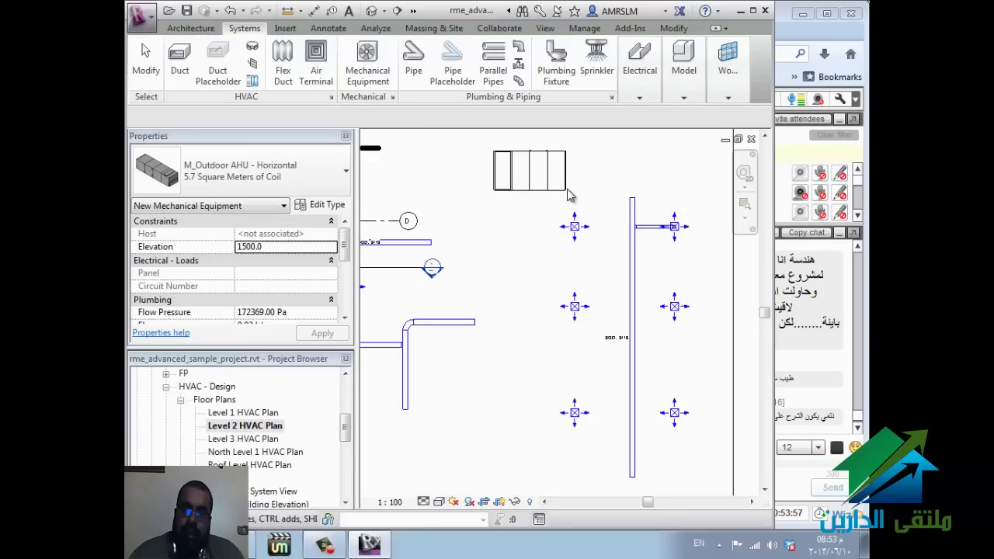
{"action": "key", "text": "Escape"}
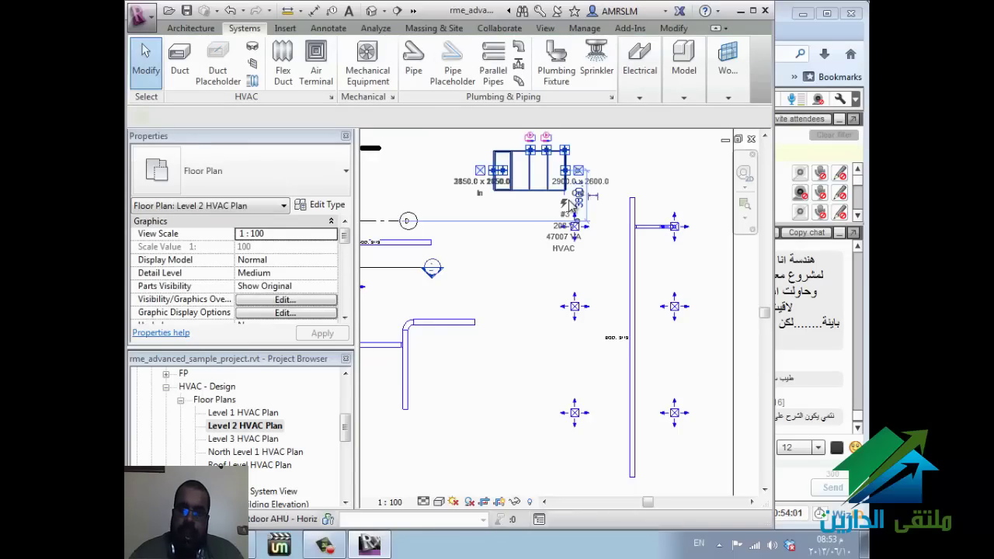
Step: Draw a horizontal 1000 by 1000 rectangular duct from the air handler's right-end outlet toward the right diffuser column
{"action": "left_click", "coordinate": [568, 185]}
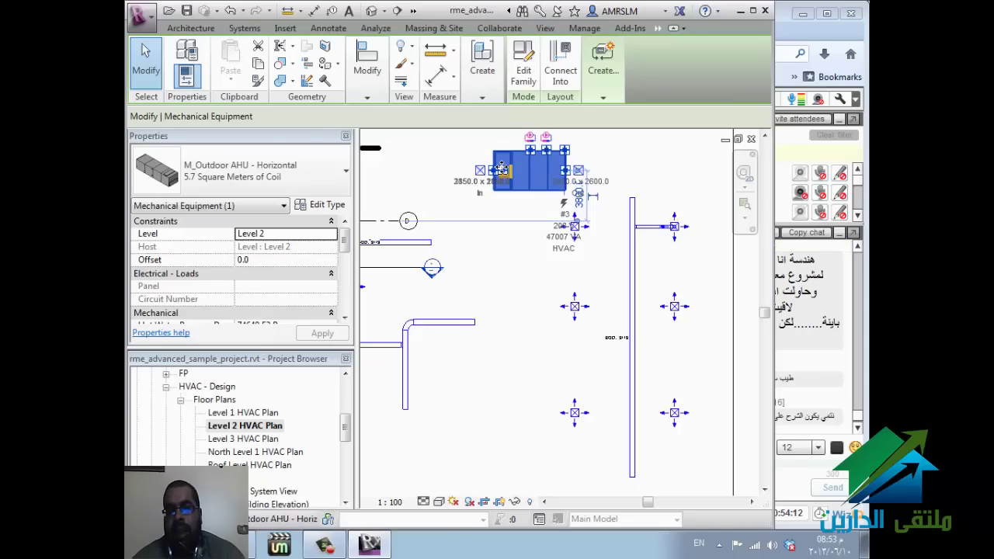
{"action": "right_click", "coordinate": [569, 177]}
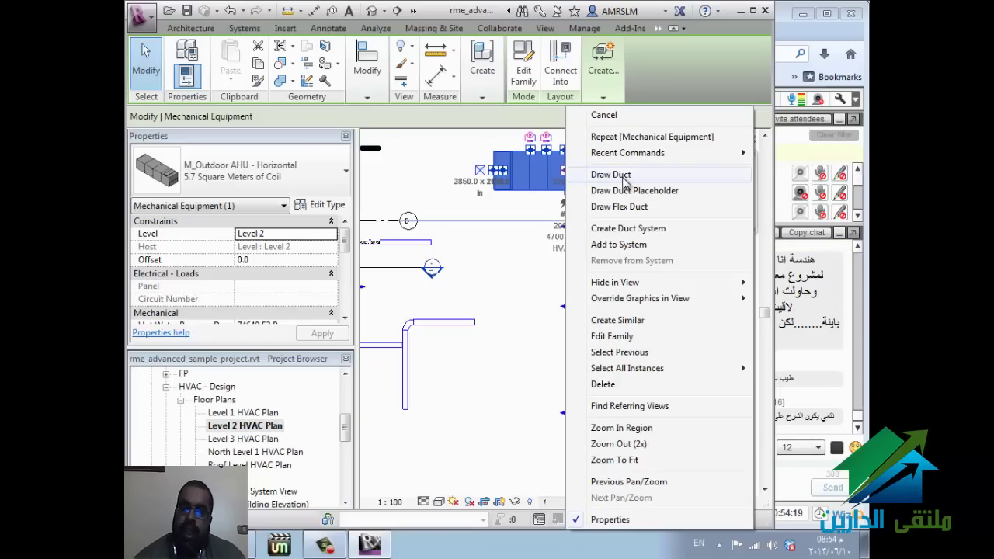
{"action": "left_click", "coordinate": [614, 174]}
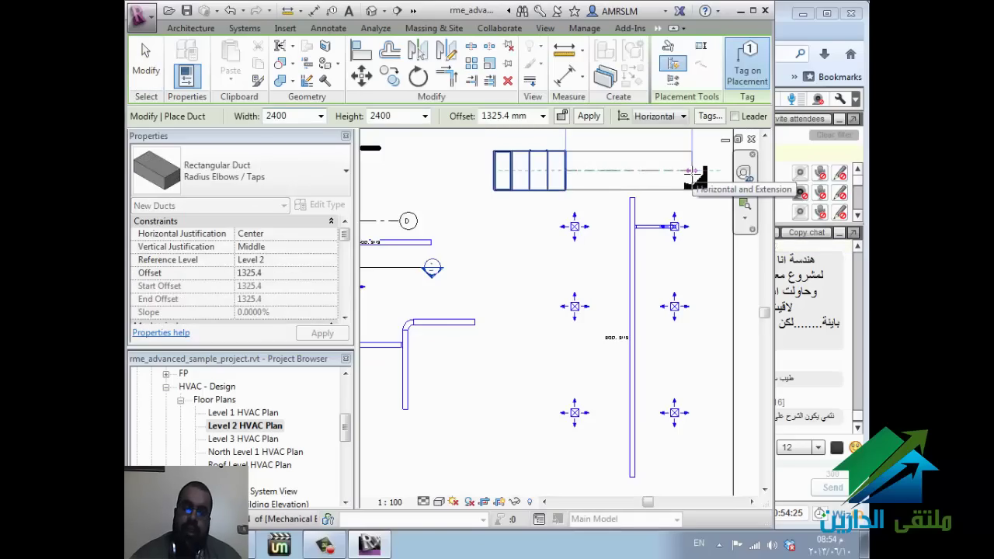
{"action": "left_click", "coordinate": [318, 114]}
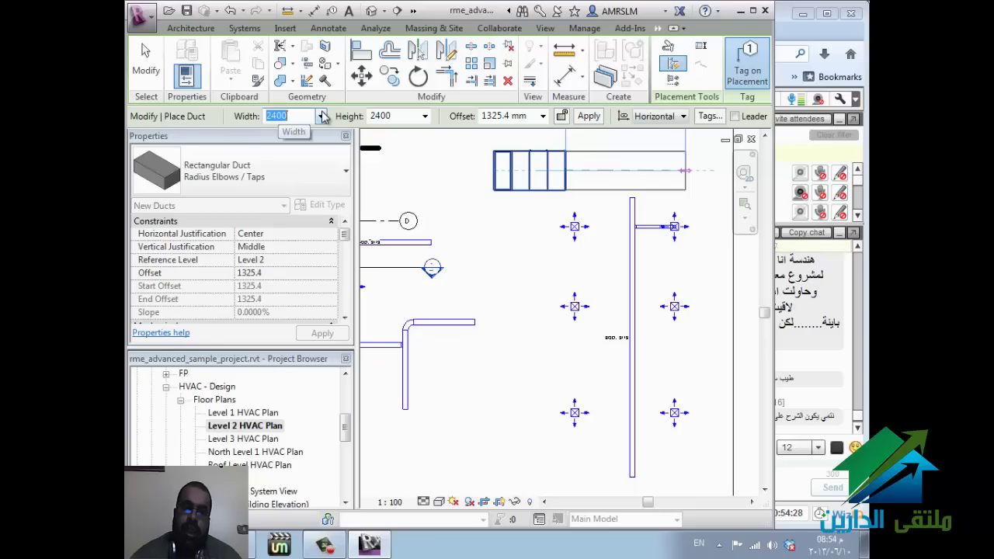
{"action": "left_click", "coordinate": [321, 115]}
{"action": "left_click", "coordinate": [310, 153]}
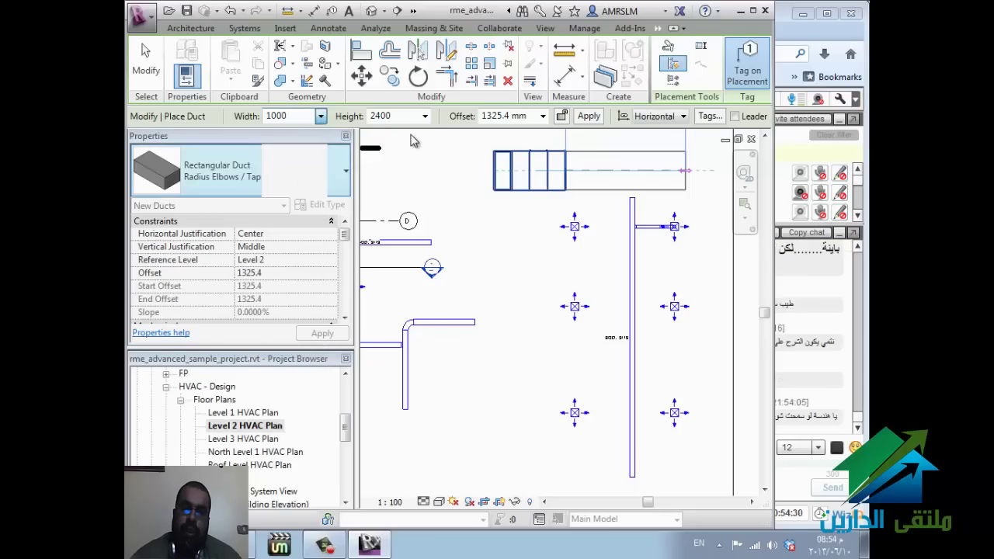
{"action": "left_click", "coordinate": [425, 116]}
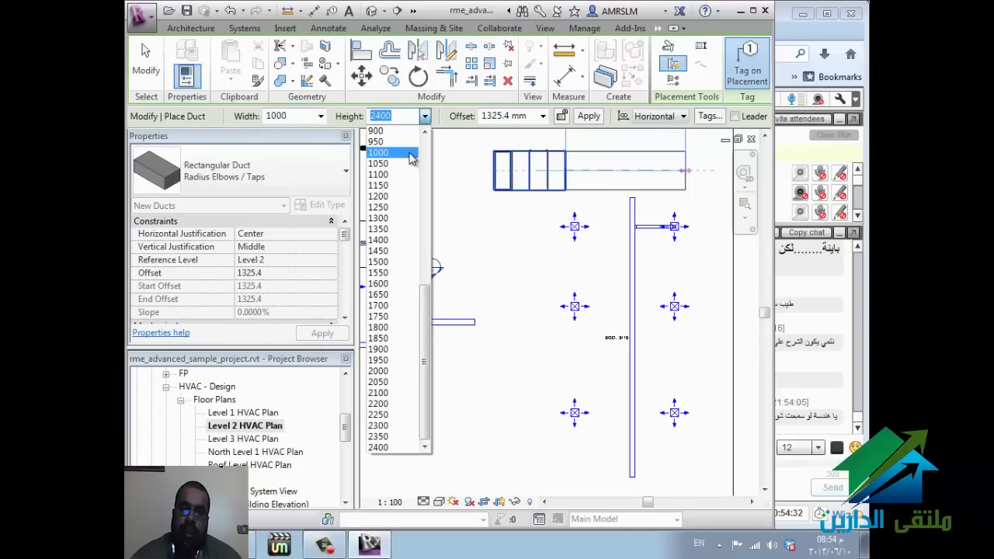
{"action": "left_click", "coordinate": [378, 153]}
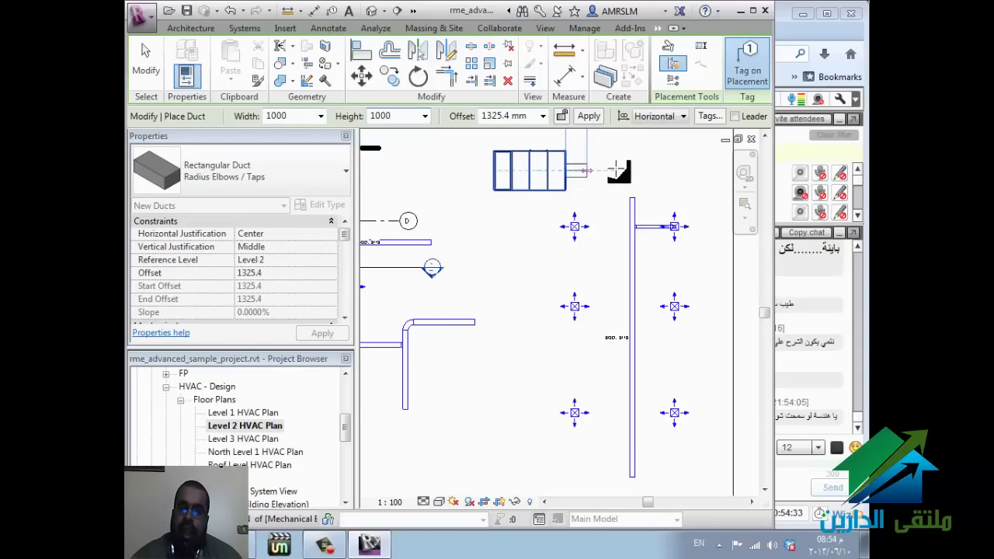
{"action": "left_click", "coordinate": [656, 170]}
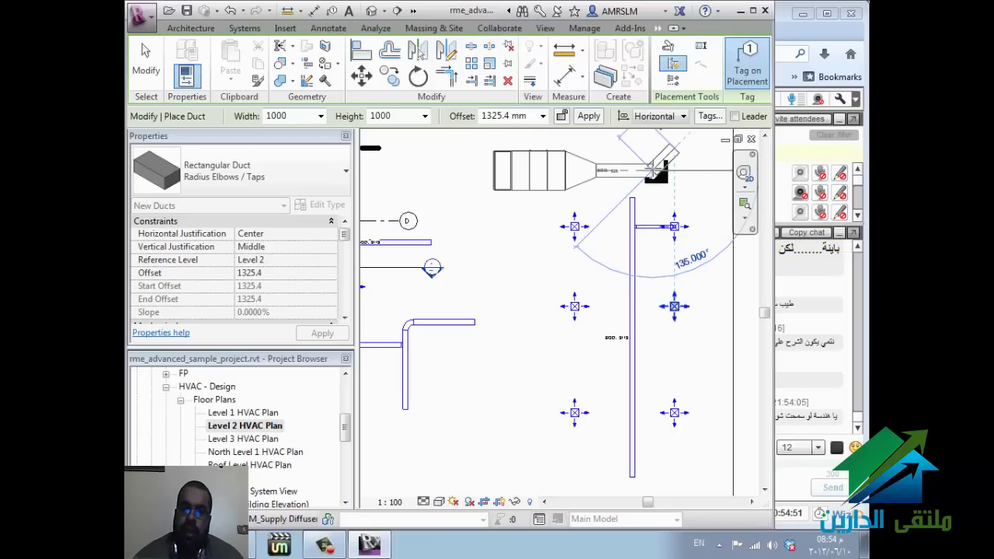
Step: Continue the air handler's duct from its free end with a vertical run about 21000 mm down past the diffusers
{"action": "middle_click_drag", "start_coordinate": [654, 217], "coordinate": [637, 377]}
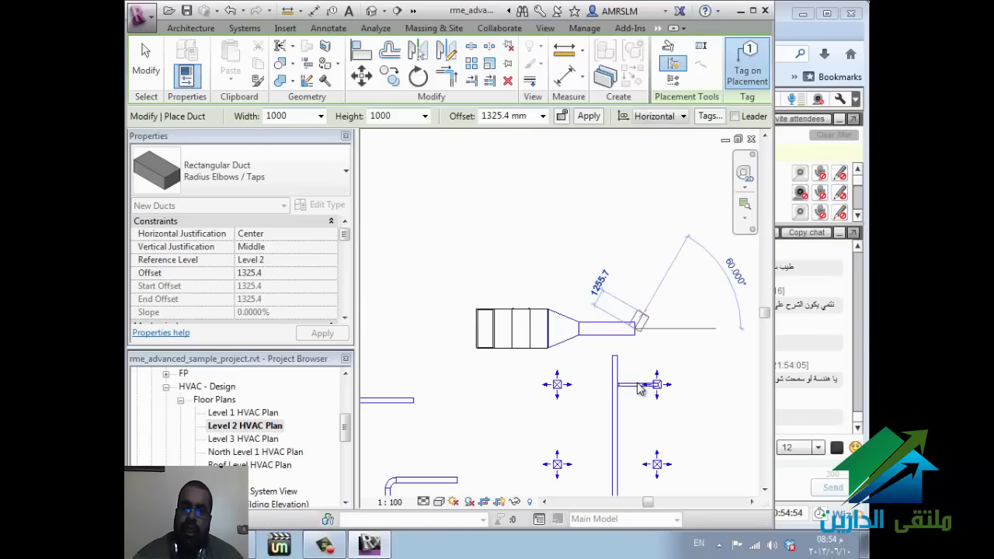
{"action": "scroll", "coordinate": [636, 275], "scroll_direction": "up", "scroll_amount": 5}
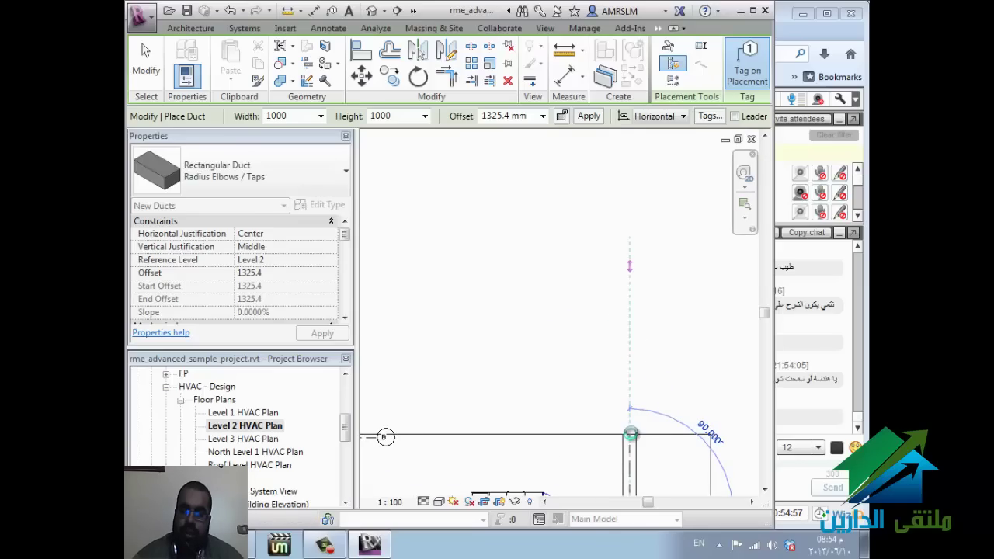
{"action": "key", "text": "Escape"}
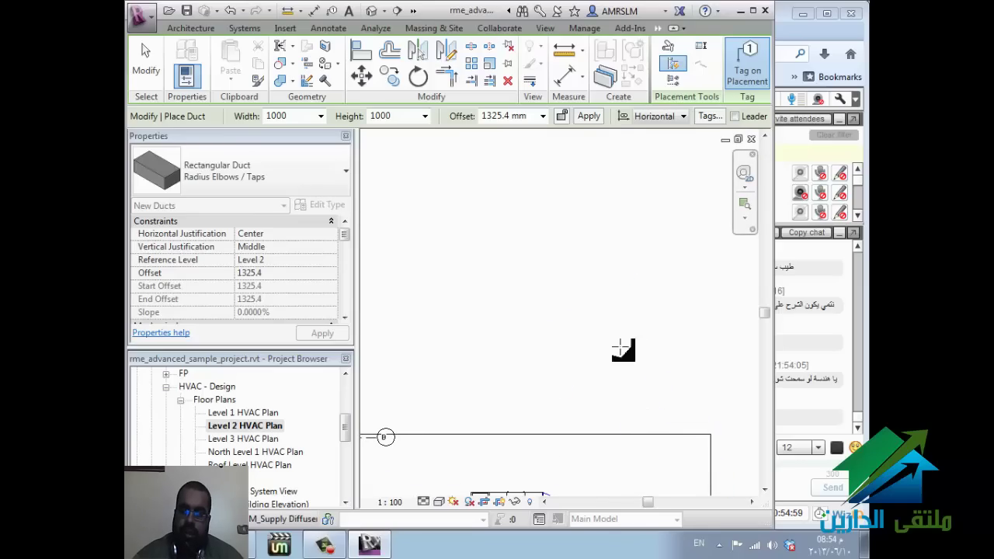
{"action": "mouse_move", "coordinate": [621, 348]}
{"action": "middle_mouse_down"}
{"action": "mouse_move", "coordinate": [632, 398]}
{"action": "mouse_move", "coordinate": [625, 207]}
{"action": "middle_mouse_up"}
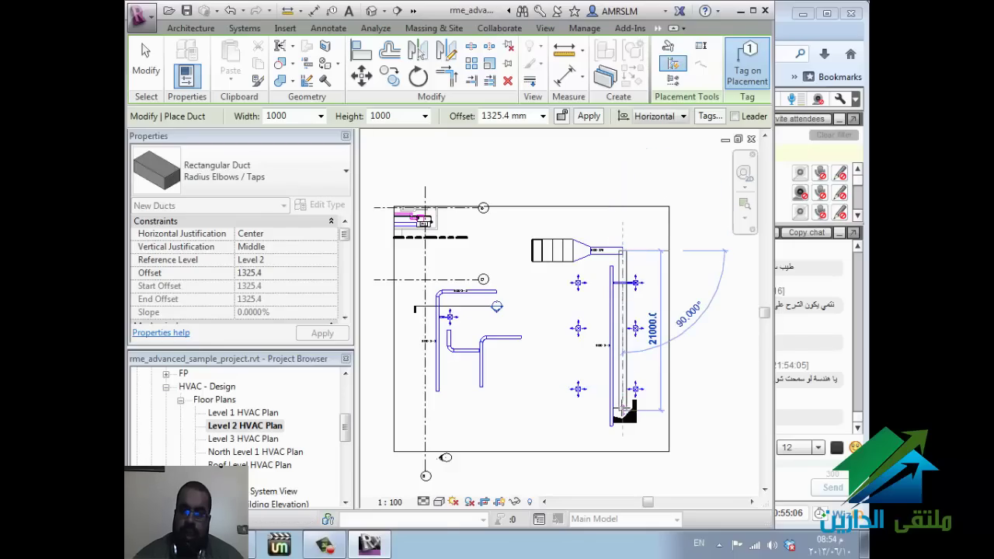
{"action": "left_click", "coordinate": [621, 412]}
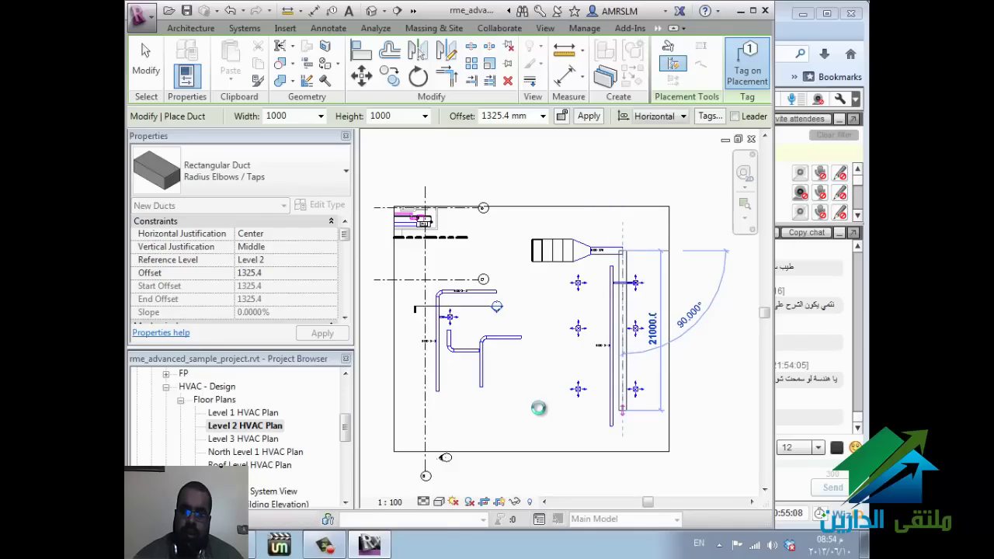
Step: Set the duct offset to 2400.0 mm and extend the vertical run about 4000 mm further down
{"action": "left_click", "coordinate": [543, 115]}
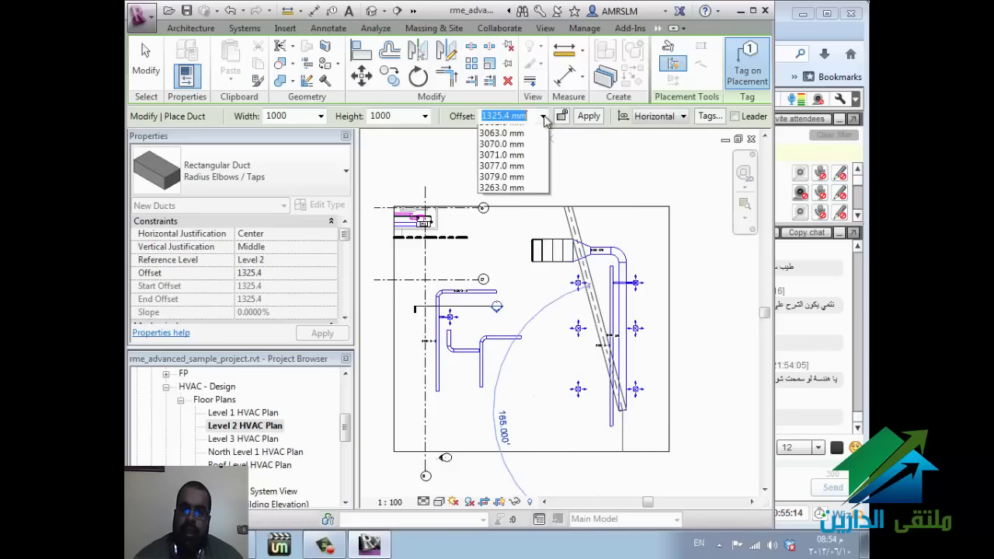
{"action": "left_click", "coordinate": [529, 143]}
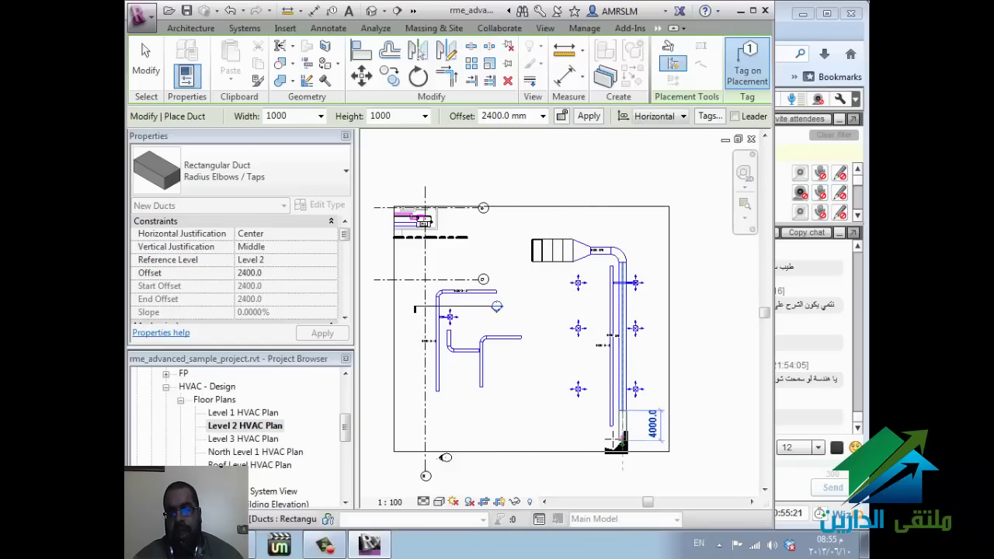
{"action": "left_click", "coordinate": [616, 439]}
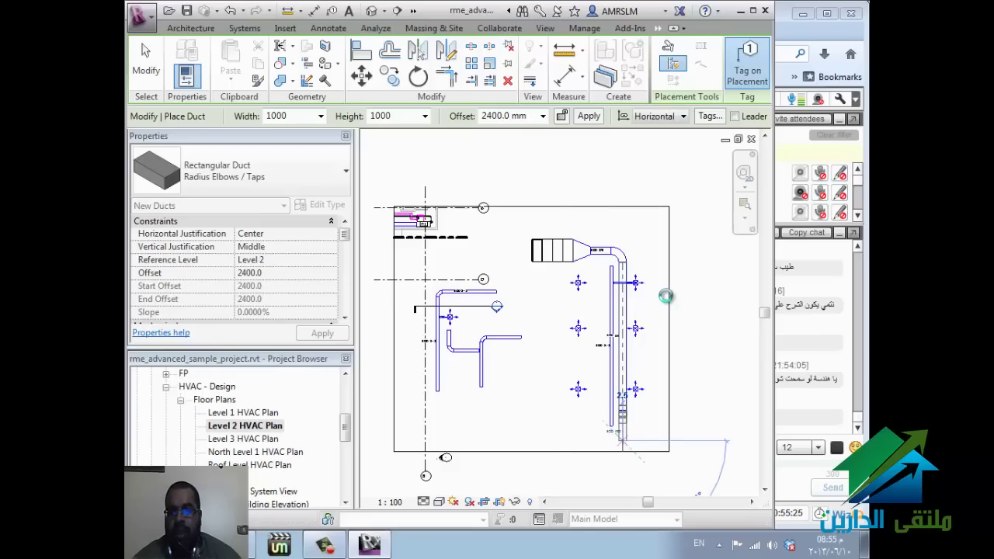
{"action": "key", "text": "Escape"}
{"action": "key", "text": "Escape"}
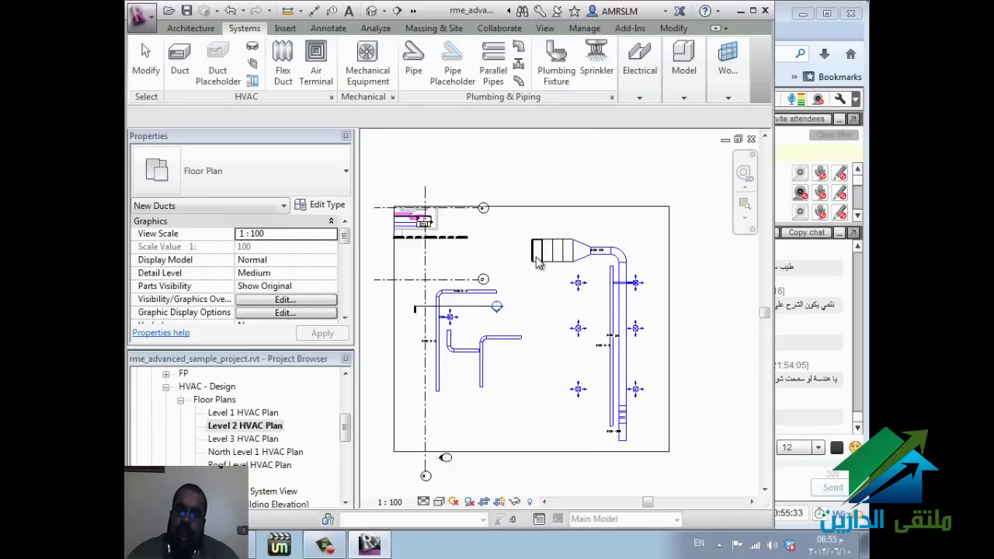
Step: Draw a 1100 by 950 rectangular duct about 9400 mm long, running horizontally left from the air handler's left-end inlet
{"action": "scroll", "coordinate": [546, 270], "scroll_direction": "up", "scroll_amount": 2}
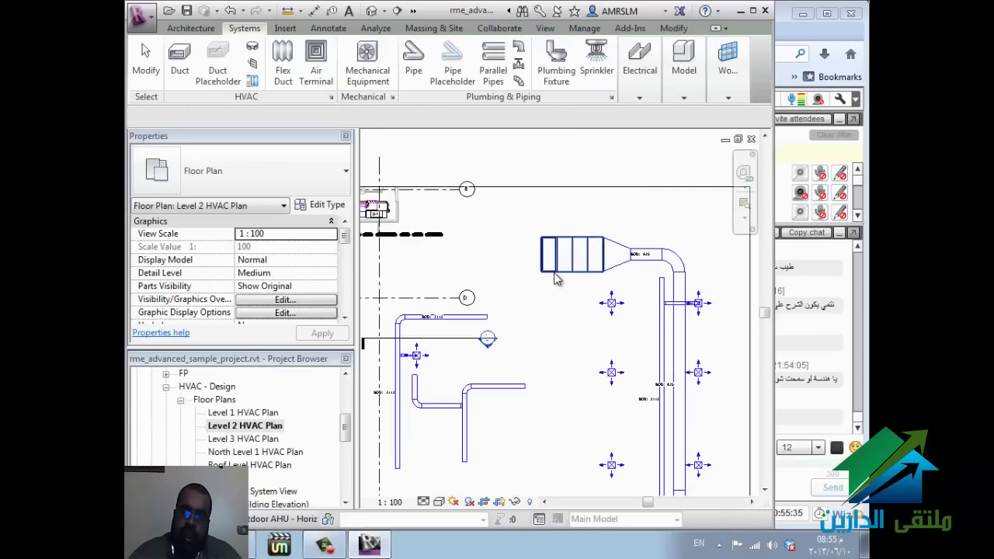
{"action": "left_click", "coordinate": [610, 290]}
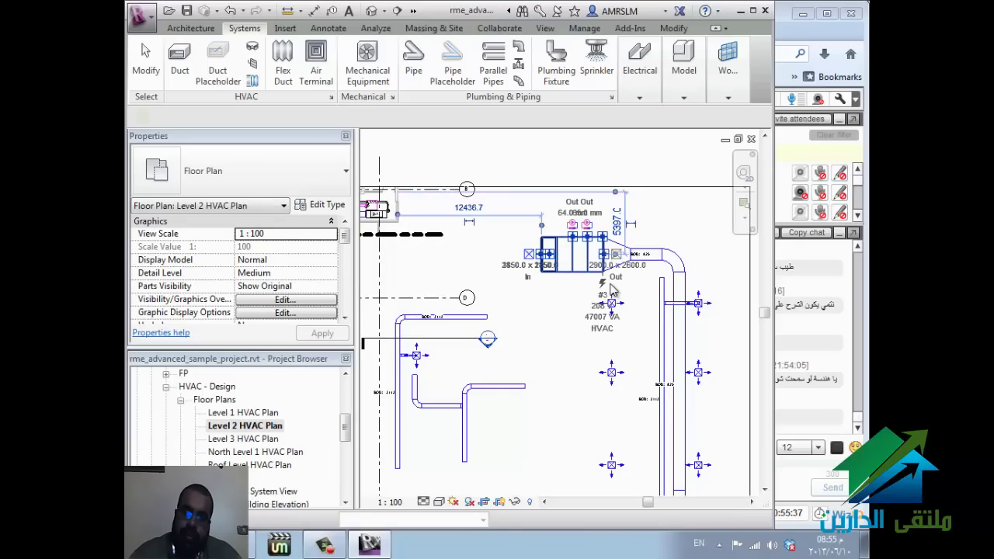
{"action": "right_click", "coordinate": [539, 261]}
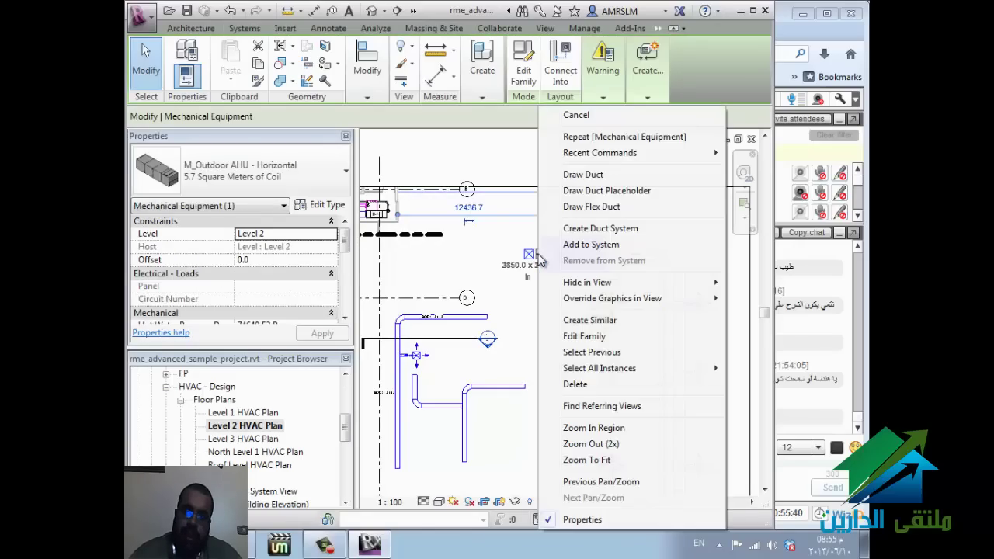
{"action": "left_click", "coordinate": [598, 177]}
{"action": "left_click", "coordinate": [544, 237]}
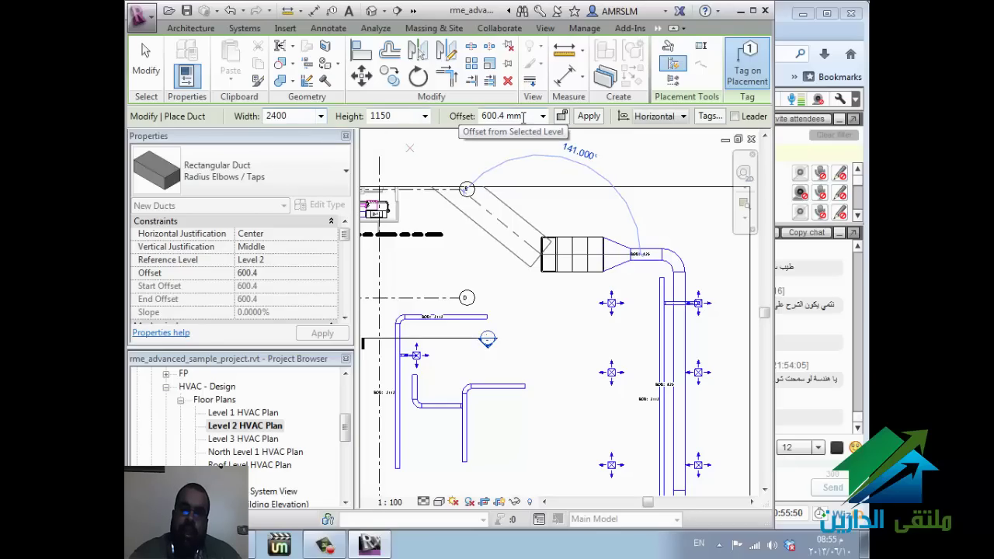
{"action": "left_click", "coordinate": [320, 115]}
{"action": "left_click", "coordinate": [300, 175]}
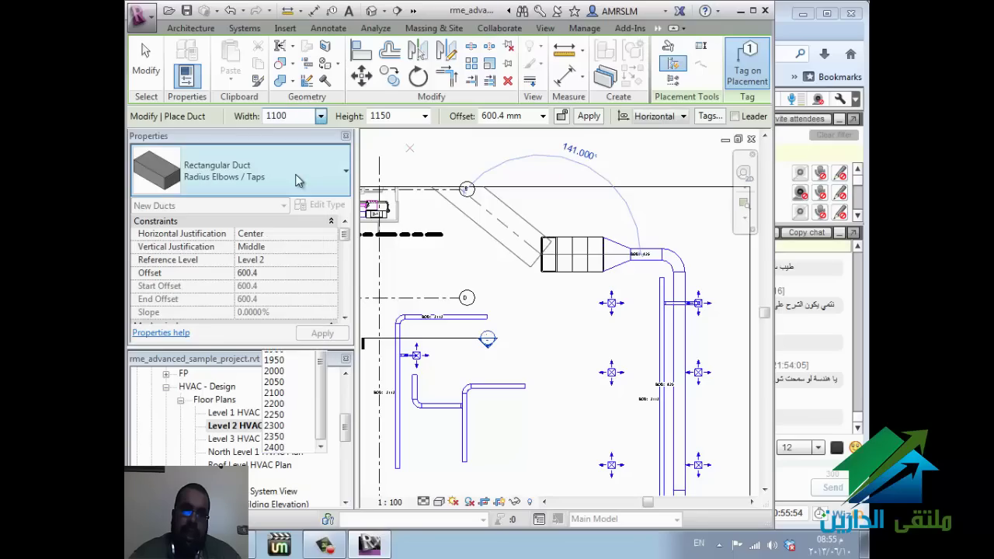
{"action": "left_click", "coordinate": [425, 115]}
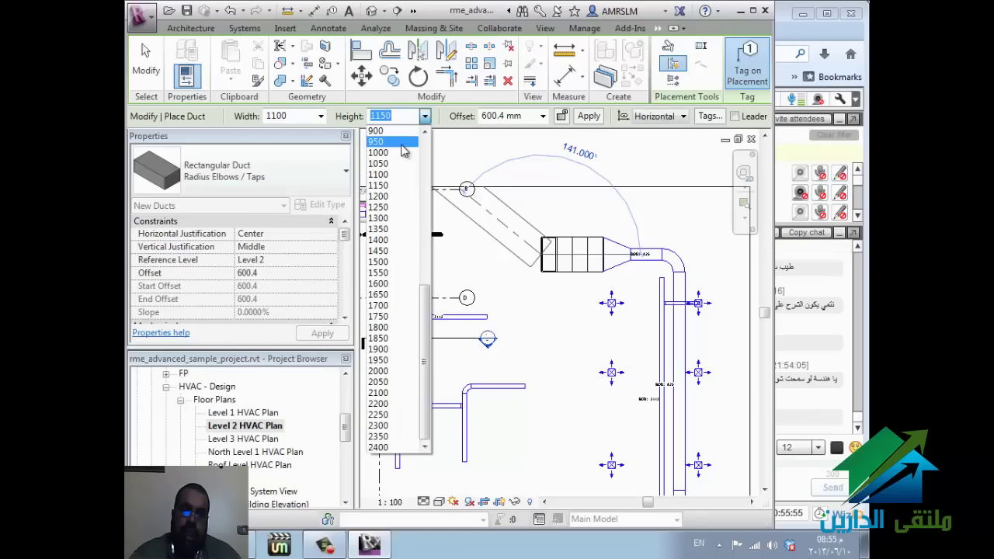
{"action": "left_click", "coordinate": [408, 186]}
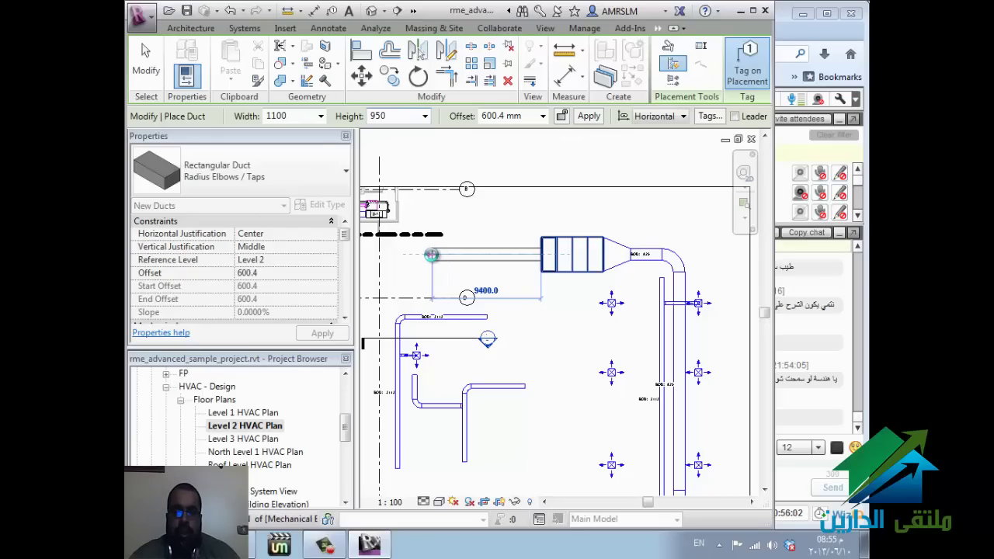
{"action": "left_click", "coordinate": [432, 255]}
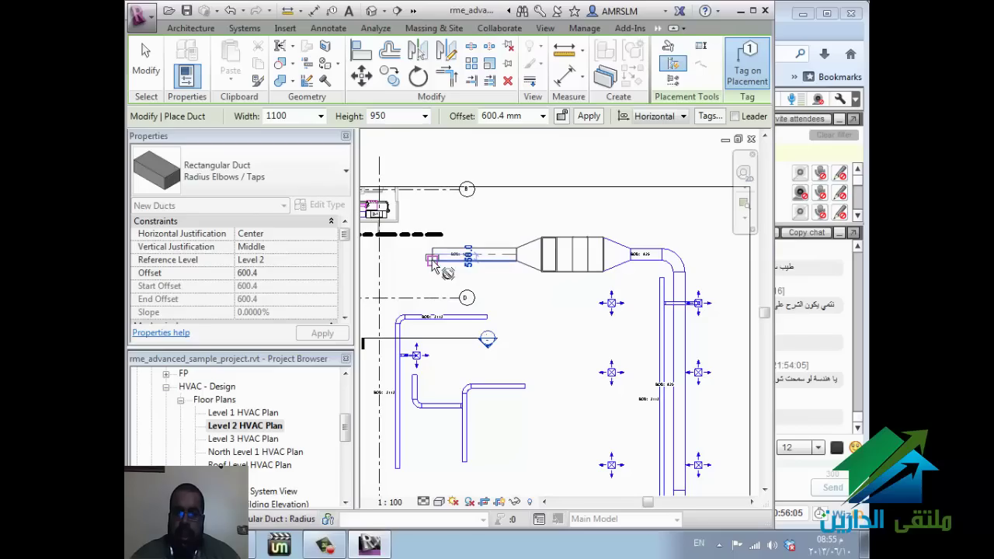
Step: Set the duct offset to 2720.0 mm and continue the inlet duct vertically down the plan for about 10200 mm
{"action": "left_click", "coordinate": [543, 115]}
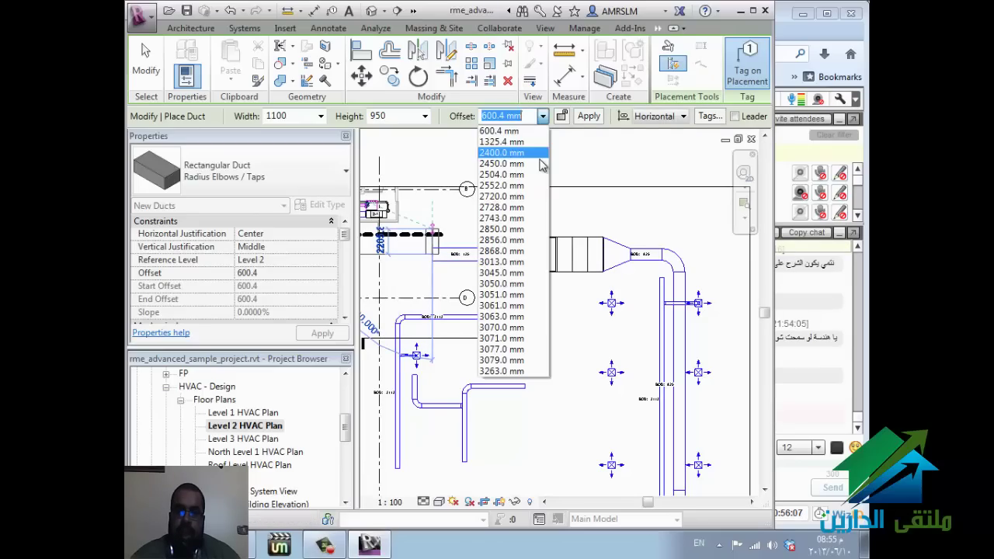
{"action": "left_click", "coordinate": [529, 197]}
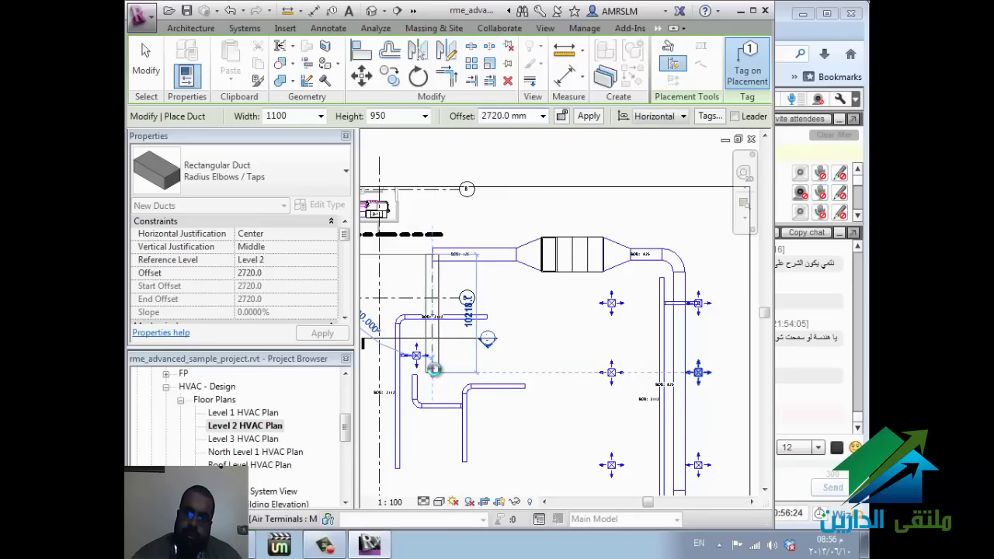
{"action": "left_click", "coordinate": [434, 370]}
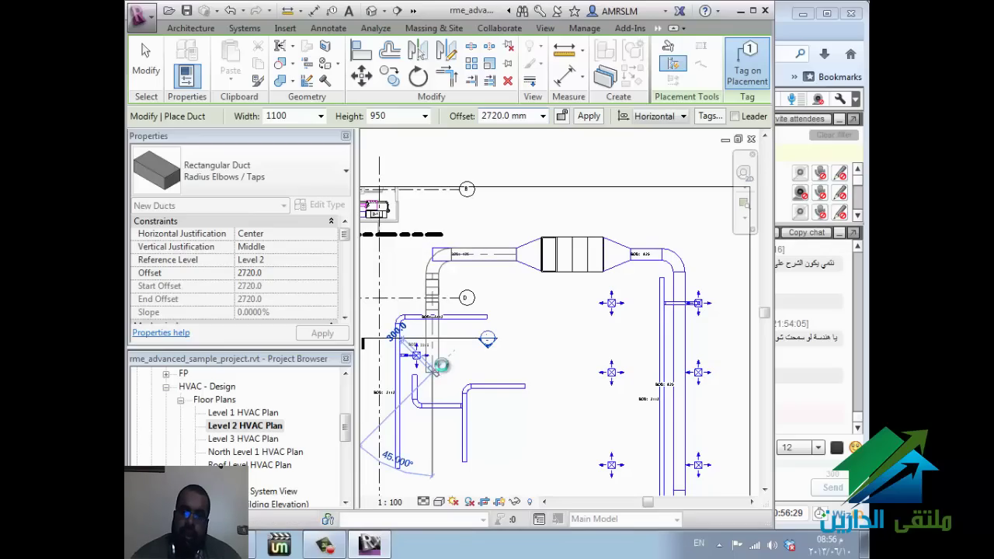
{"action": "key", "text": "Escape"}
{"action": "key", "text": "Escape"}
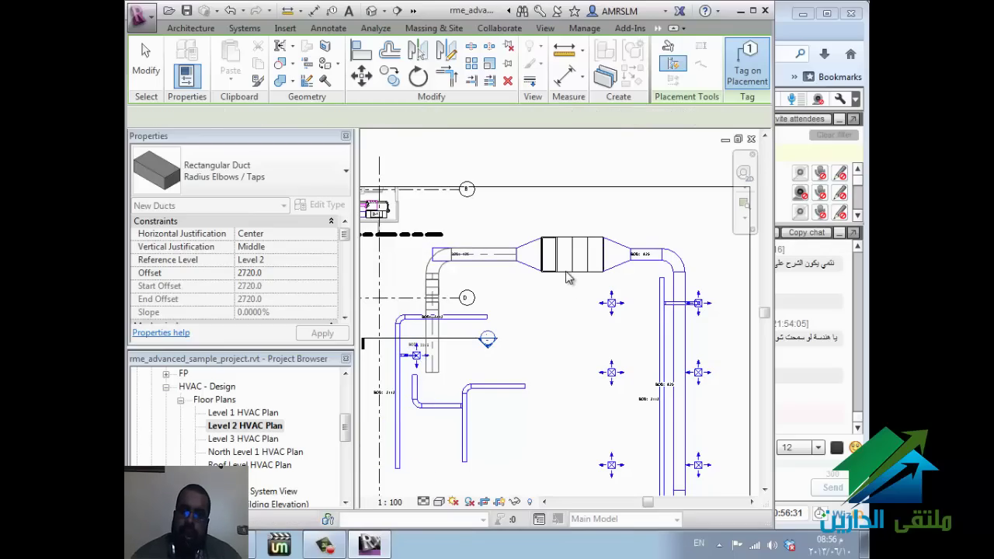
{"action": "key", "text": "Escape"}
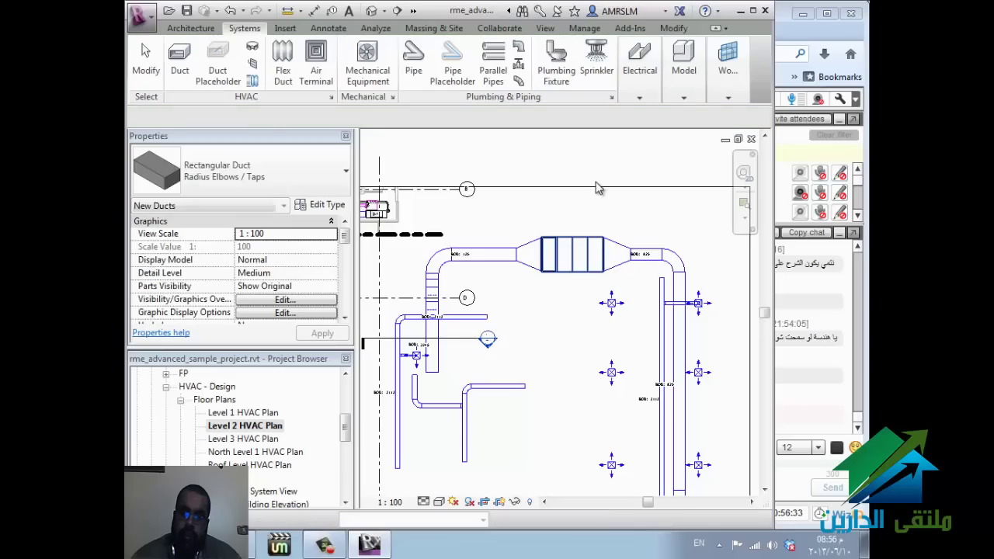
Step: Draw a 65 mm pipe from the air handler's Connector 7 (Hydronic Supply), about 2800 mm up the plan and then left
{"action": "left_click", "coordinate": [615, 219]}
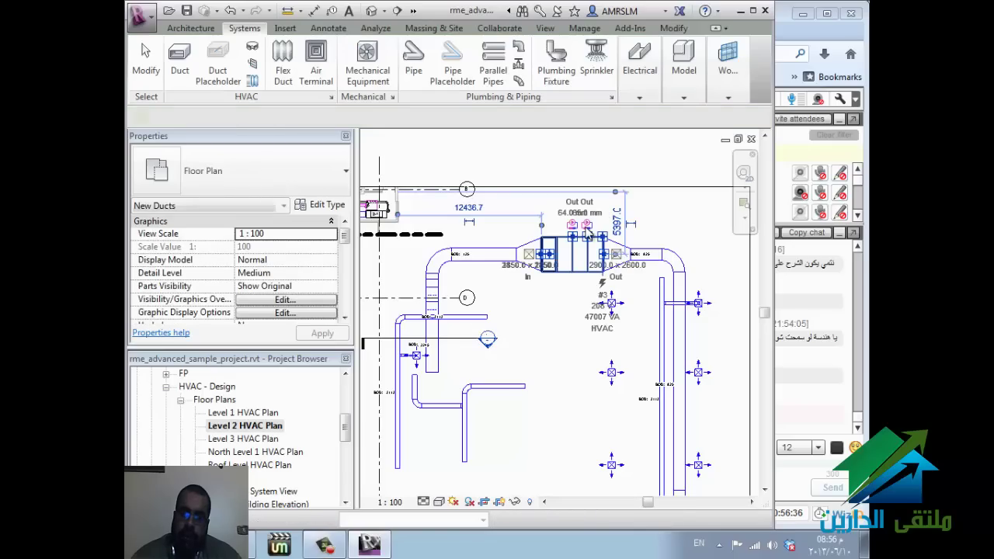
{"action": "scroll", "coordinate": [577, 245], "scroll_direction": "up", "scroll_amount": 1}
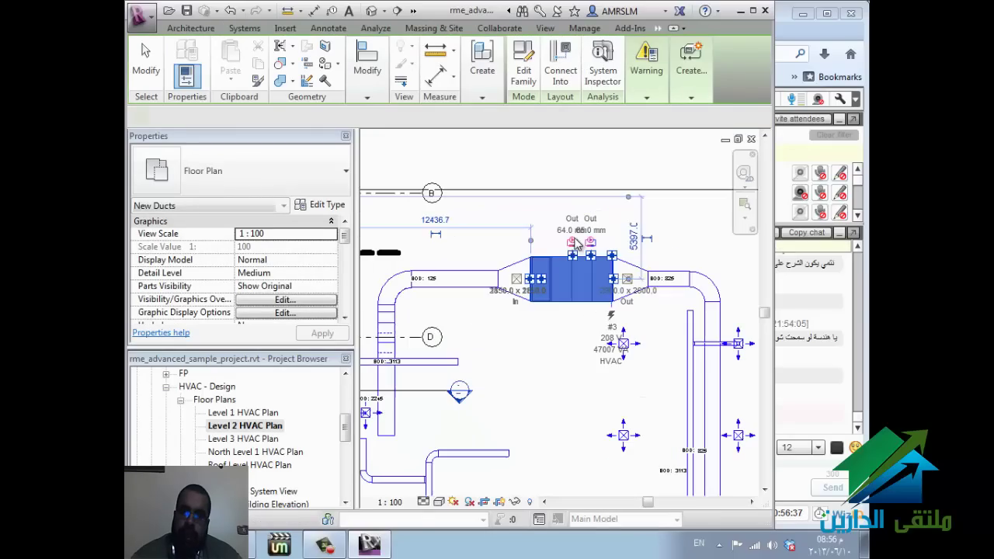
{"action": "right_click", "coordinate": [573, 254]}
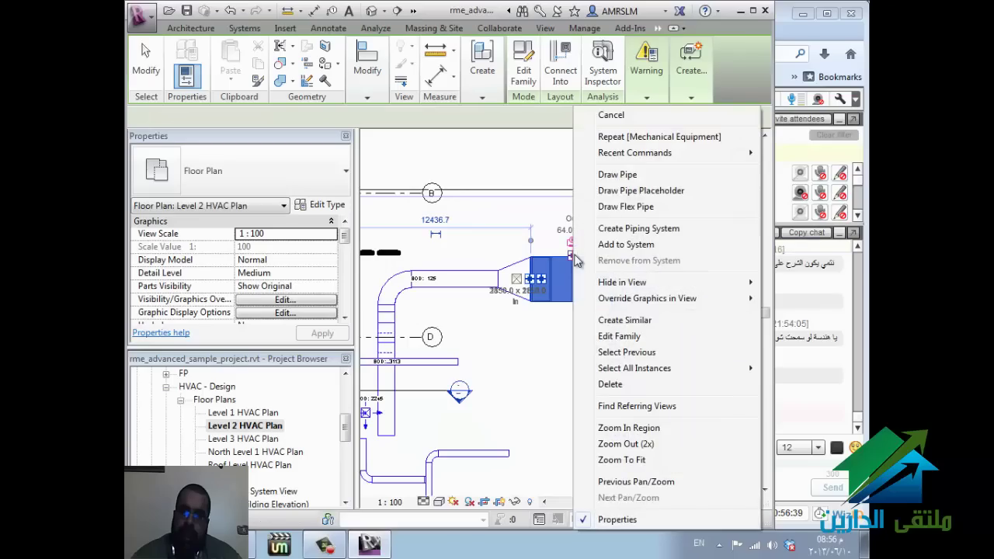
{"action": "left_click", "coordinate": [621, 175]}
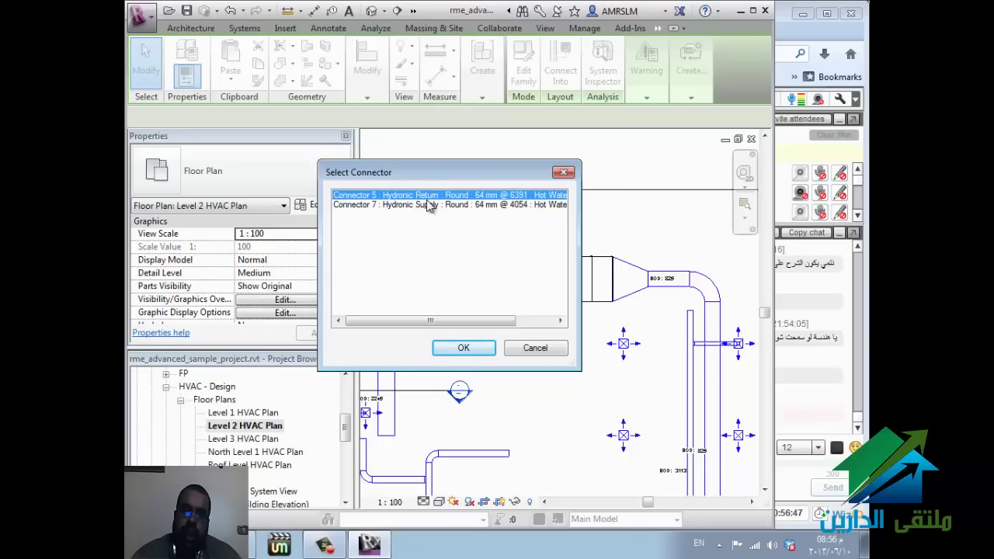
{"action": "left_click", "coordinate": [426, 205]}
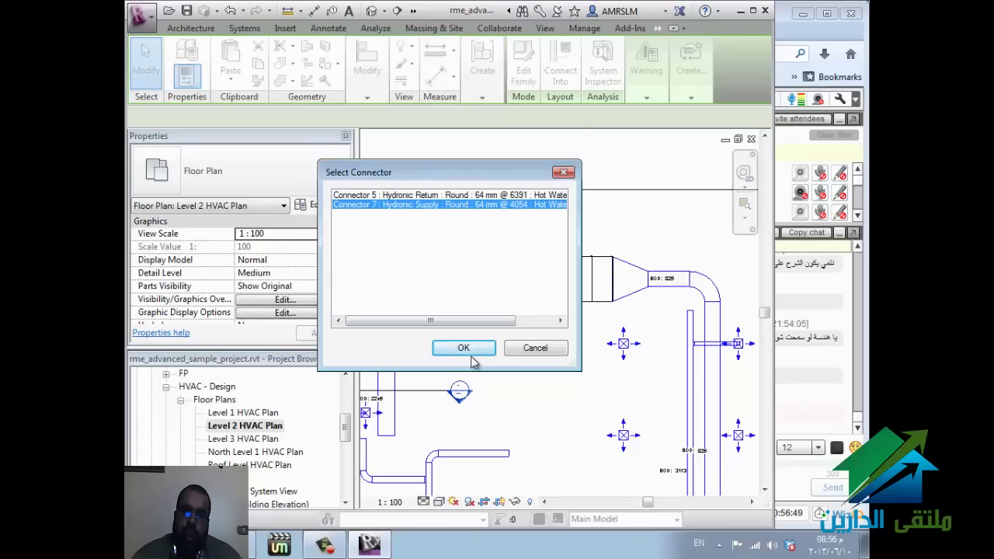
{"action": "left_click", "coordinate": [484, 347]}
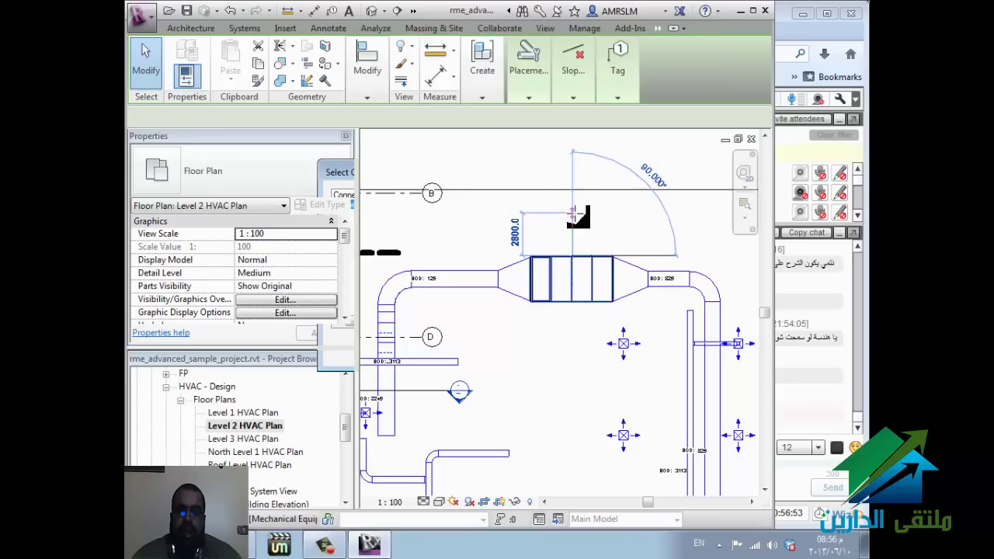
{"action": "left_click", "coordinate": [534, 215]}
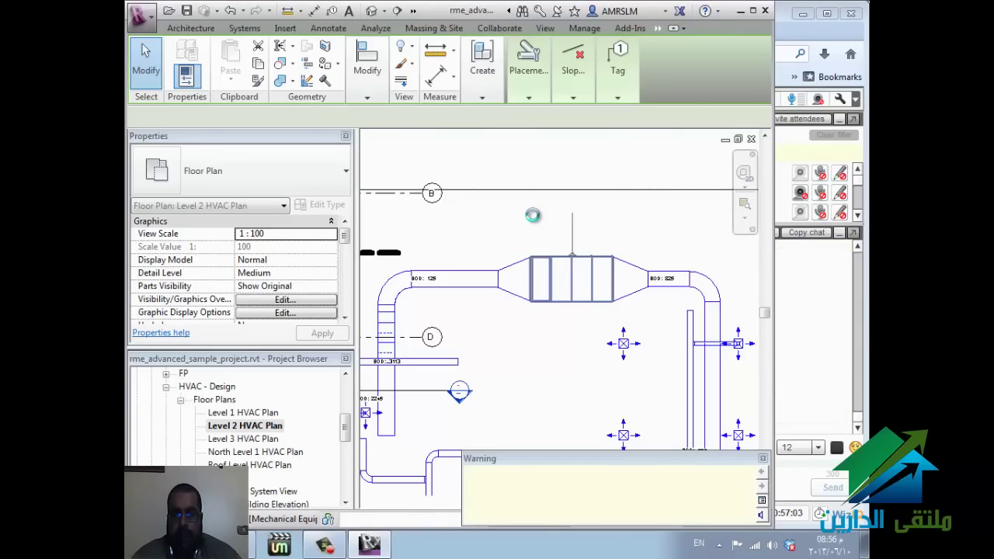
{"action": "key", "text": "p"}
{"action": "key", "text": "i"}
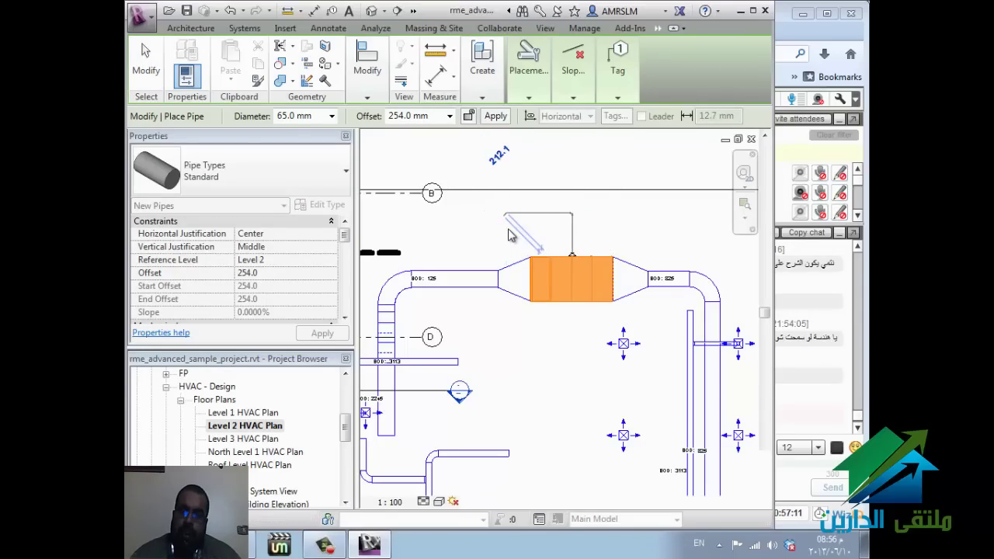
{"action": "key", "text": "Escape"}
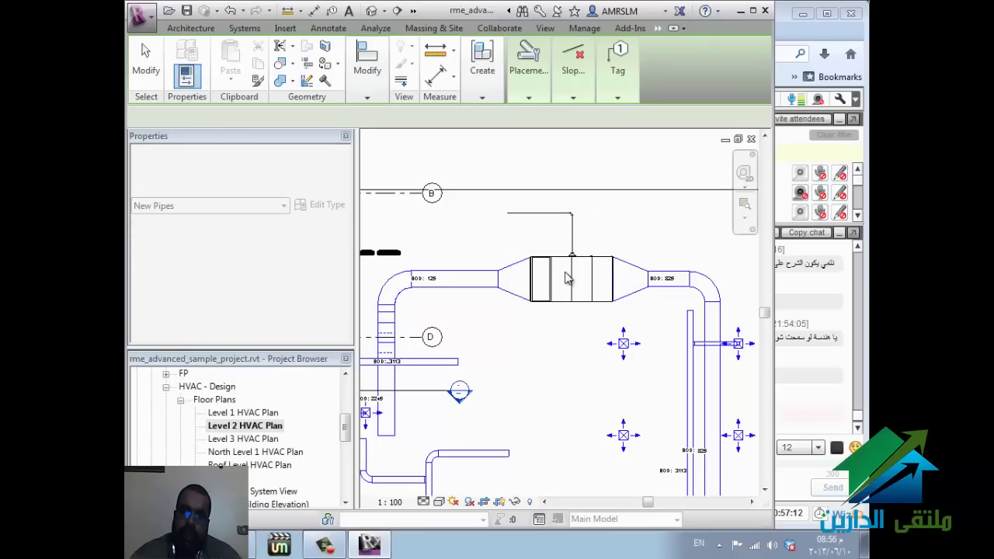
Step: Set the view's detail level to Fine and change the diameter of the air handler's pipe run to 50 mm
{"action": "left_click", "coordinate": [423, 502]}
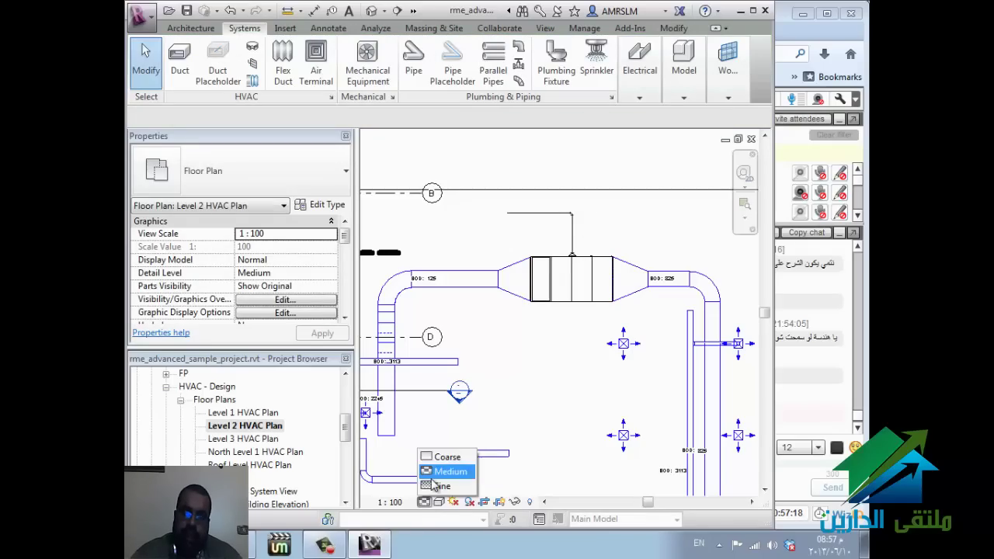
{"action": "left_click", "coordinate": [438, 486]}
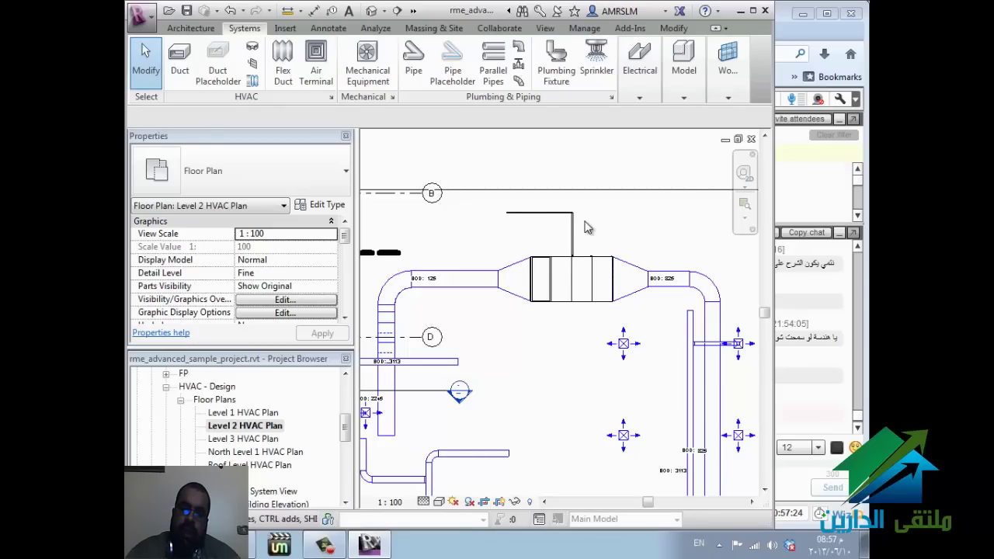
{"action": "left_click_drag", "start_coordinate": [584, 227], "coordinate": [502, 202]}
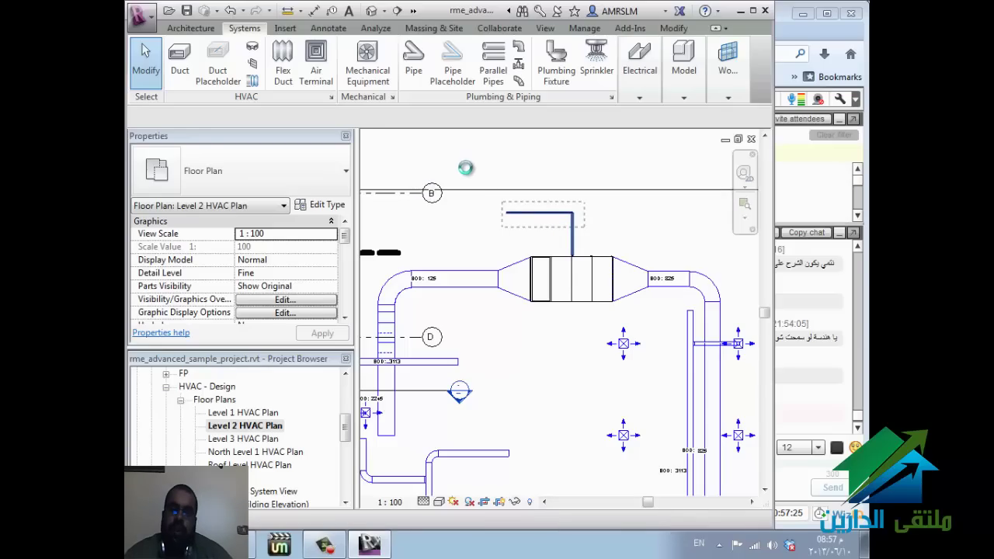
{"action": "left_click", "coordinate": [396, 155]}
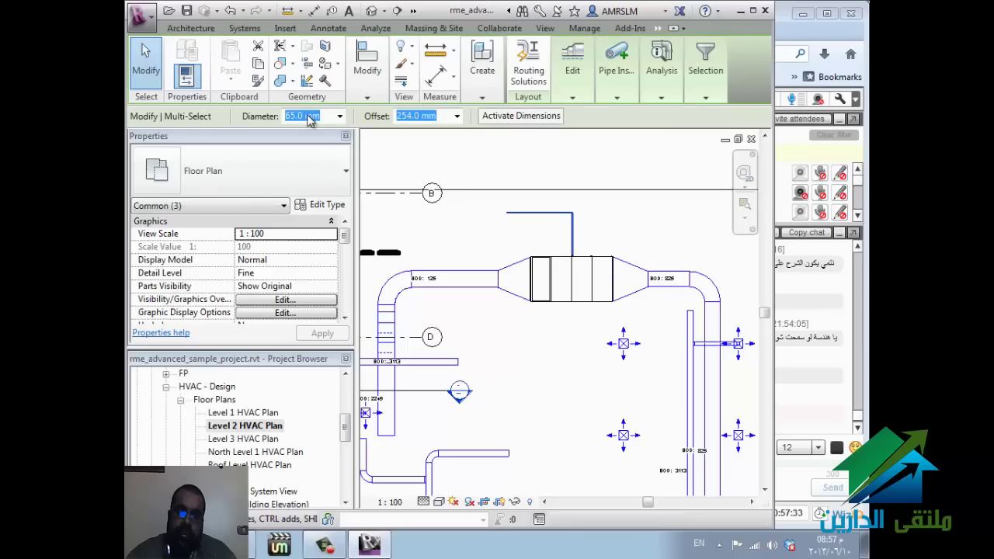
{"action": "left_click", "coordinate": [340, 116]}
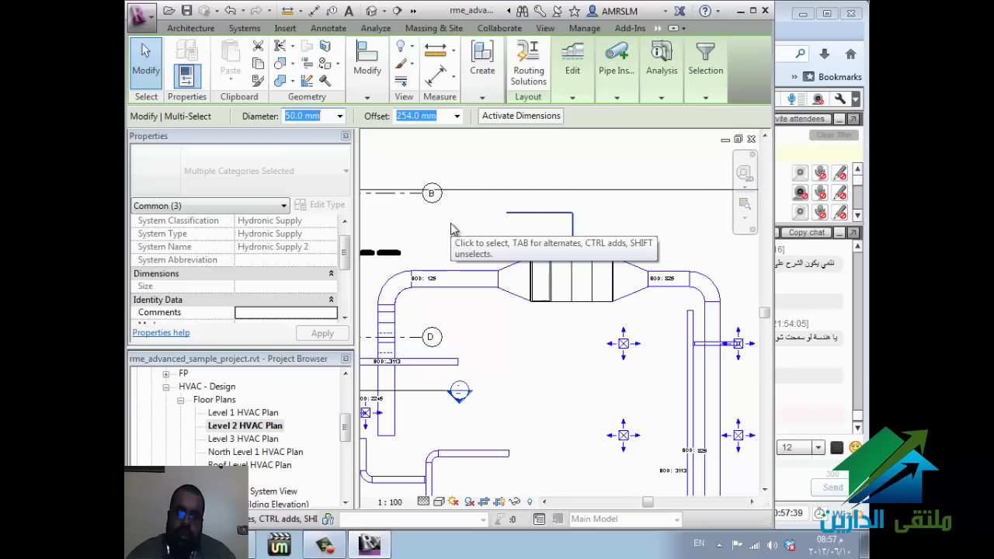
{"action": "key", "text": "Escape"}
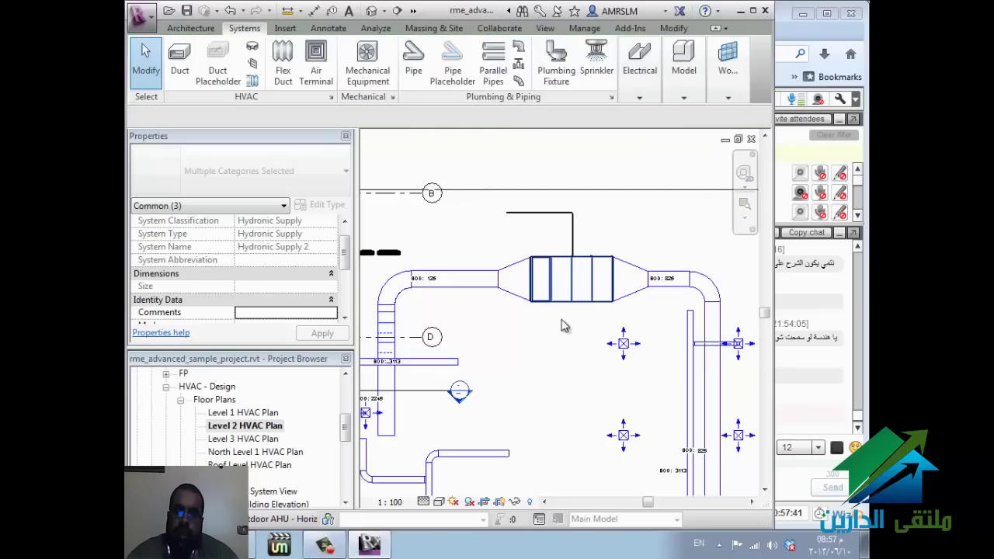
Step: Try to draw a 1150 by 2400 duct about 9800 mm down the plan from the connector inside the air handler's left section
{"action": "left_click", "coordinate": [548, 292]}
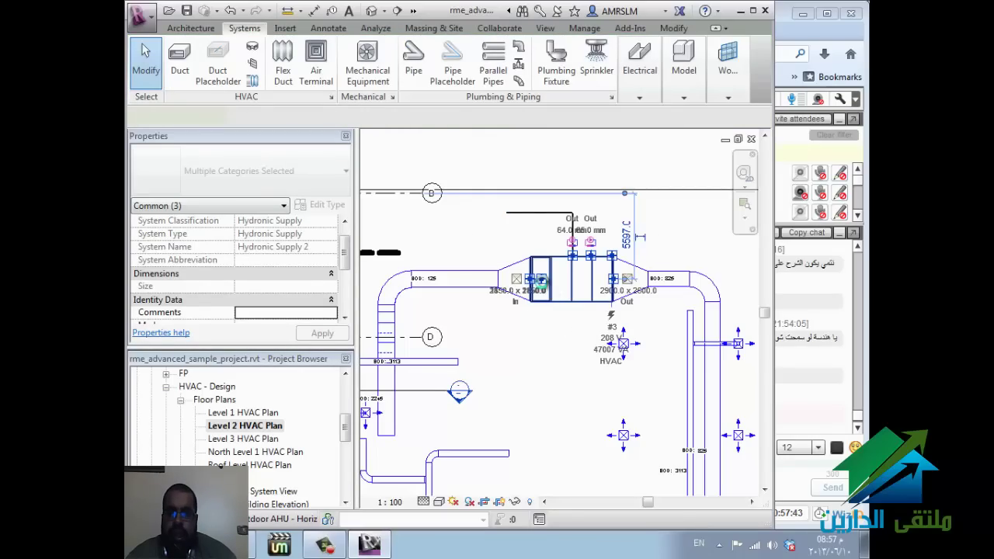
{"action": "left_click", "coordinate": [542, 281]}
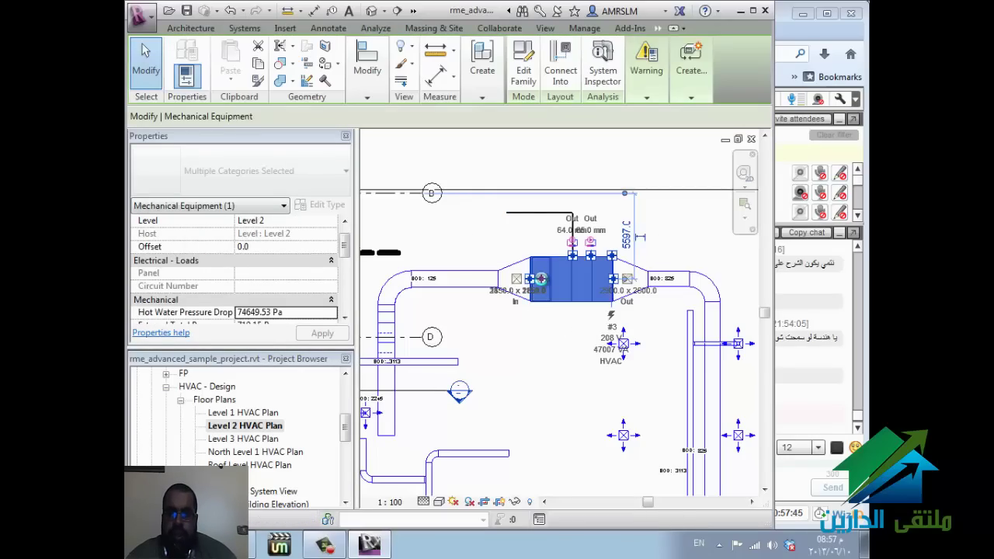
{"action": "right_click", "coordinate": [542, 281]}
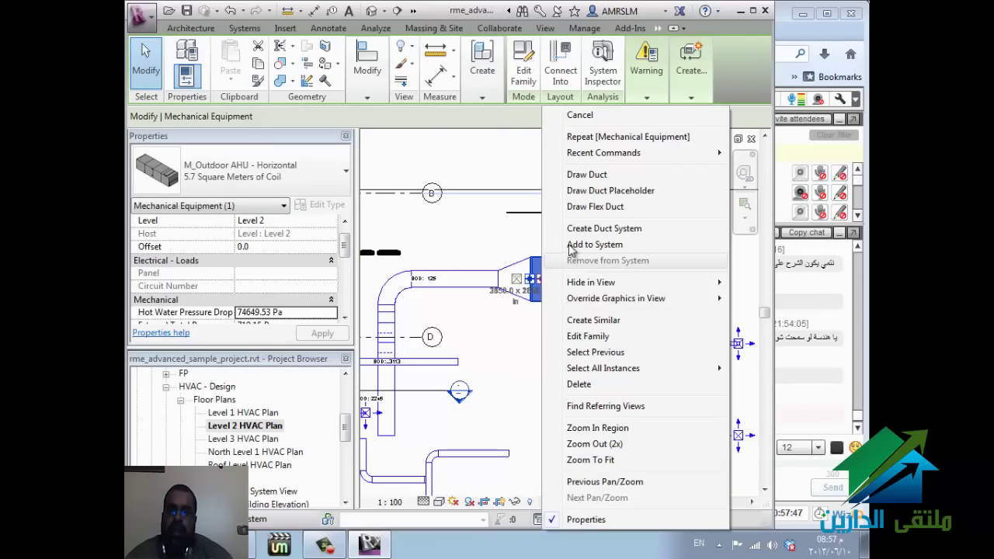
{"action": "left_click", "coordinate": [590, 180]}
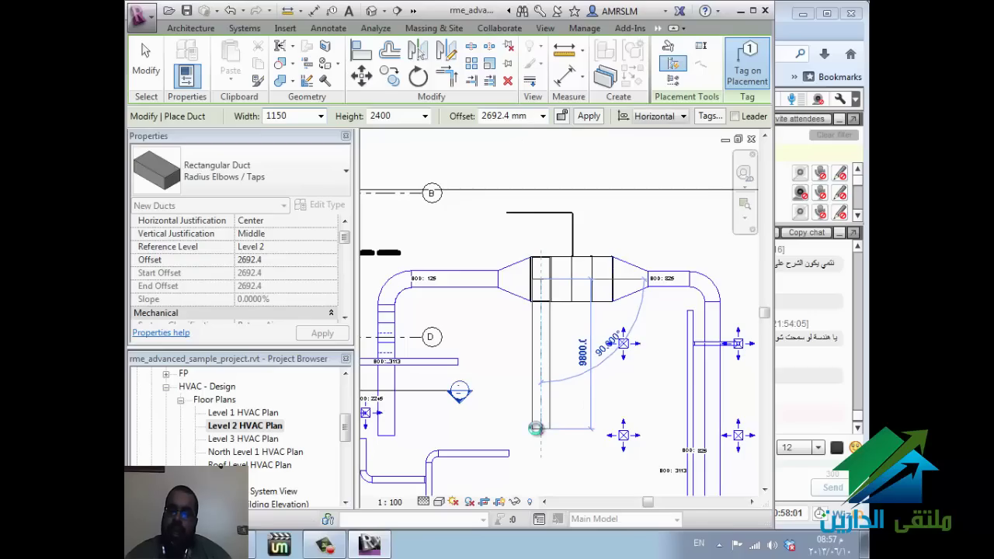
{"action": "left_click", "coordinate": [535, 426]}
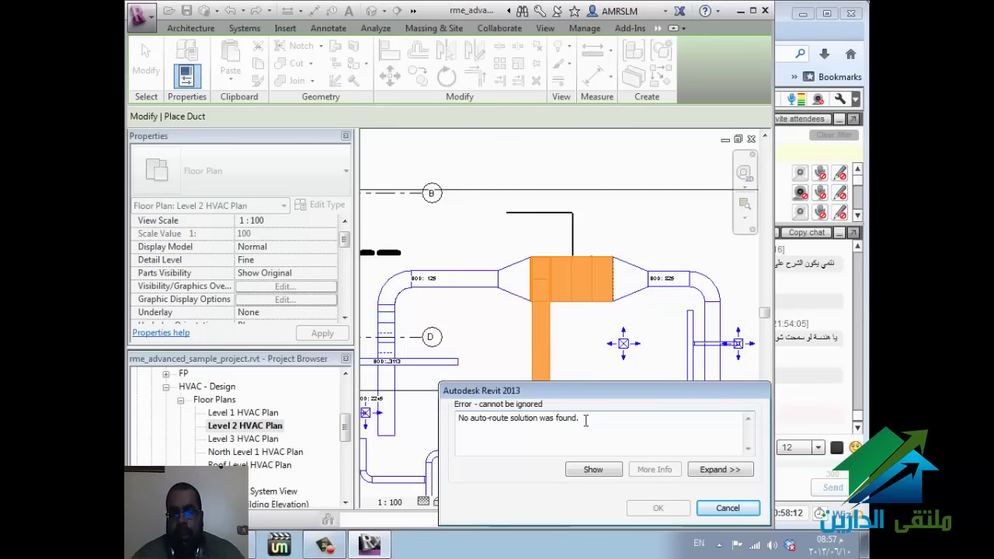
{"action": "key", "text": "Escape"}
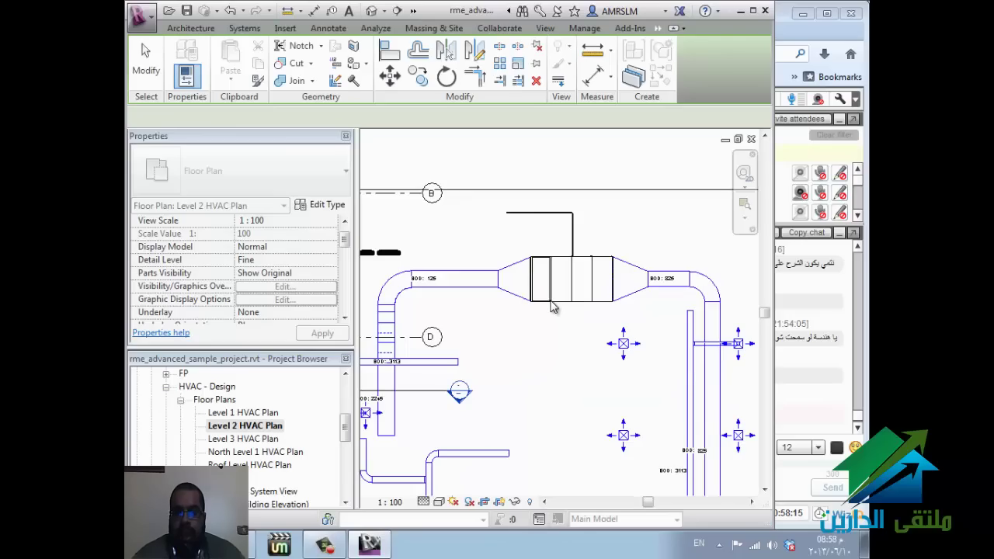
Step: Try to draw a 1150 by 2400 duct at offset 3263.0 mm, about 10400 mm down the plan from the air handler's inner left connector
{"action": "left_click", "coordinate": [548, 299]}
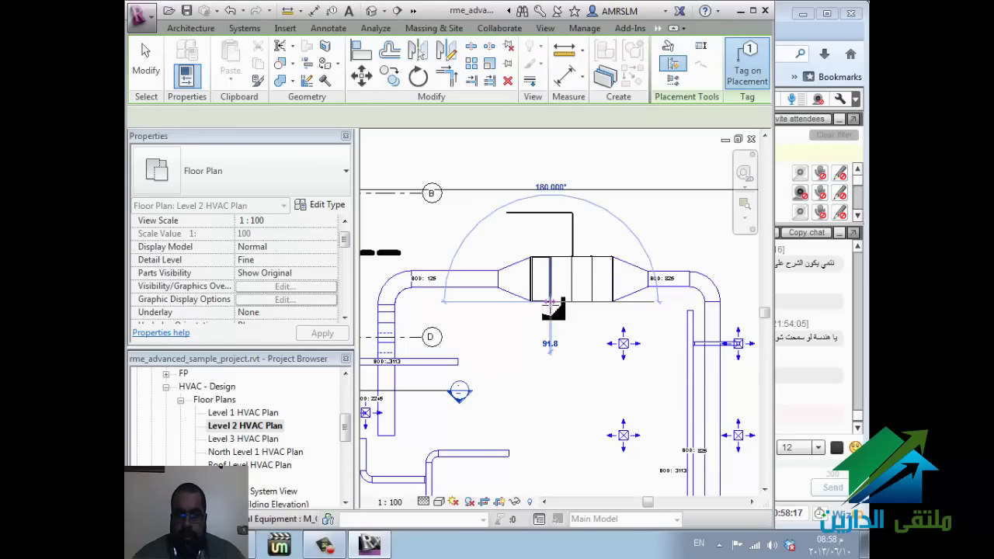
{"action": "key", "text": "Escape"}
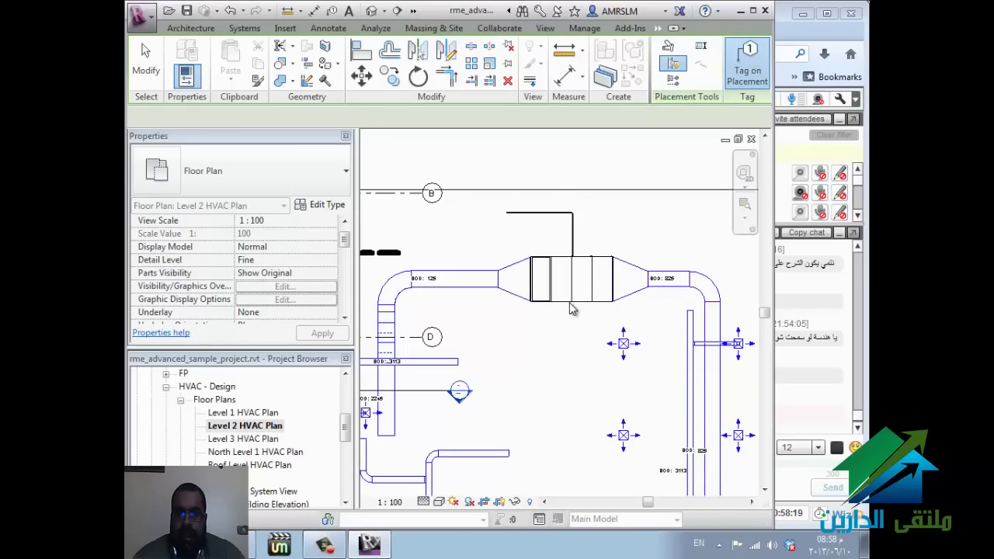
{"action": "key", "text": "Escape"}
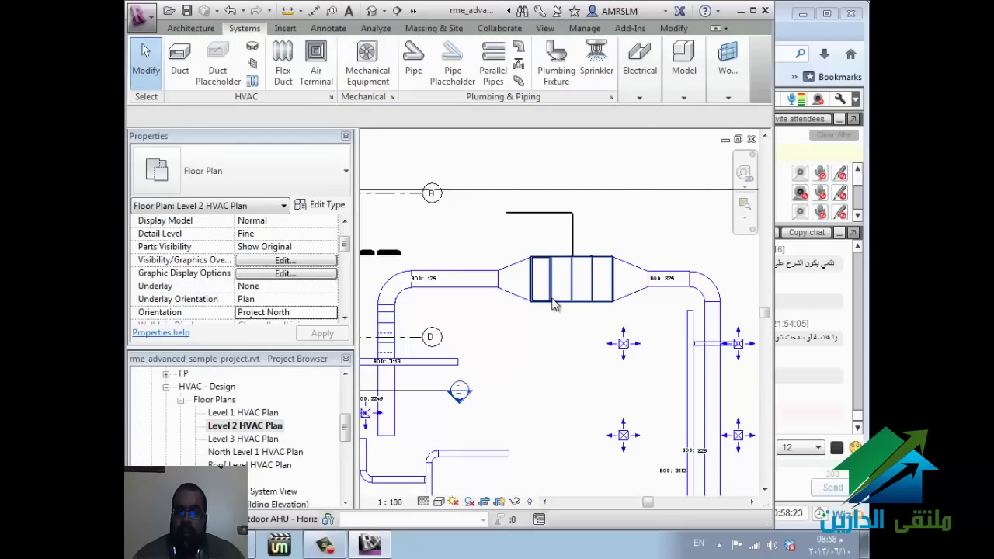
{"action": "left_click", "coordinate": [553, 303]}
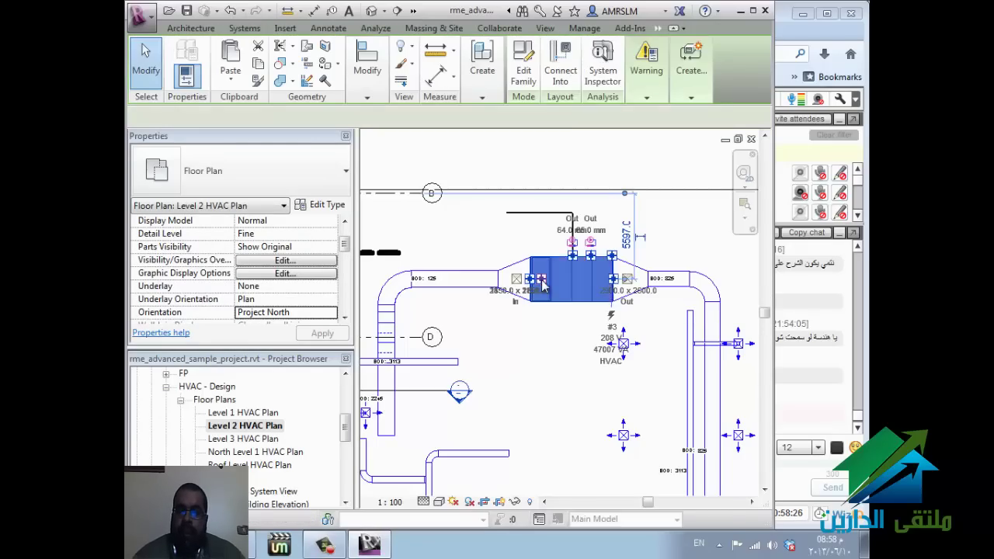
{"action": "right_click", "coordinate": [548, 291]}
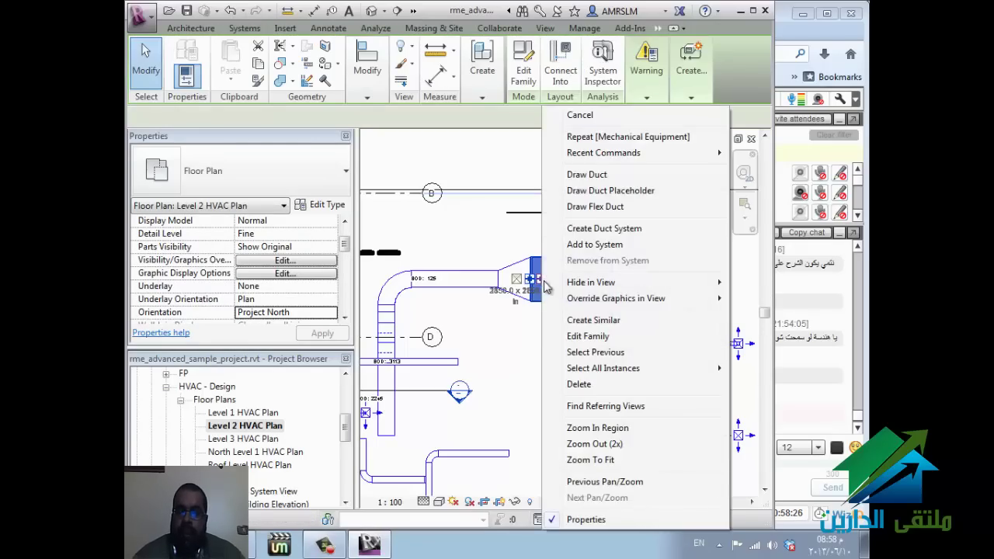
{"action": "left_click", "coordinate": [596, 178]}
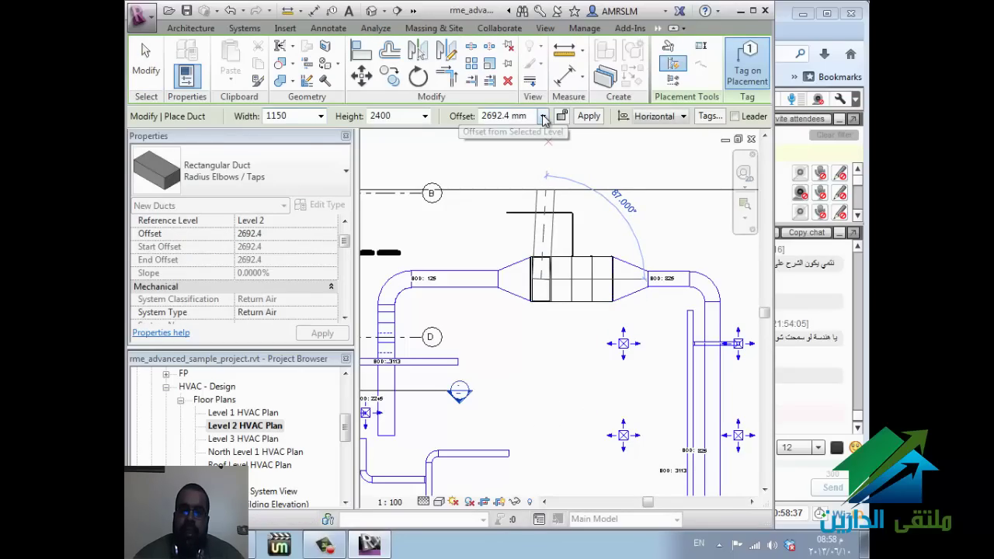
{"action": "left_click", "coordinate": [542, 116]}
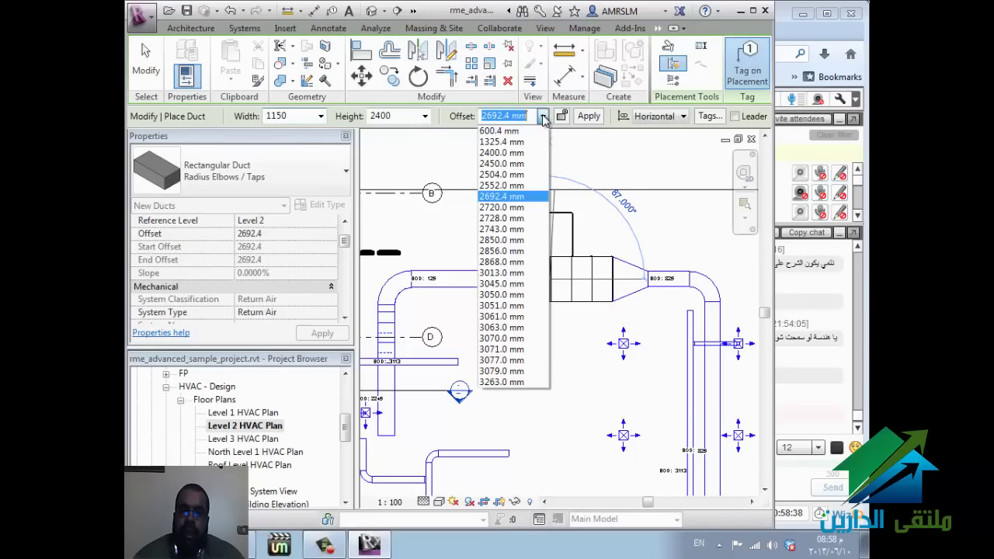
{"action": "left_click", "coordinate": [507, 381]}
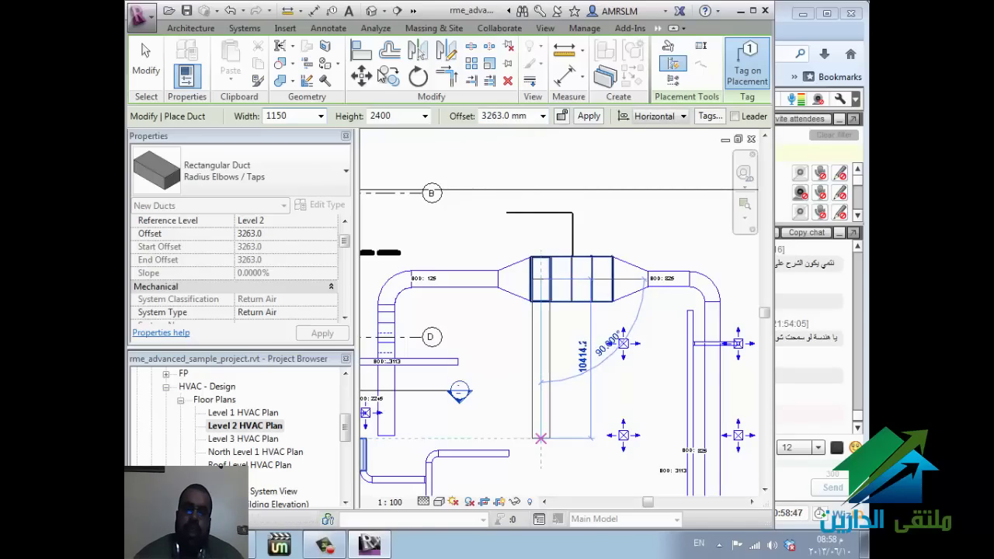
{"action": "key", "text": "Escape"}
Step: Cut a vertical building section just left of the air handler, looking into the unit with a shortened view depth, and open its view
{"action": "left_click", "coordinate": [398, 11]}
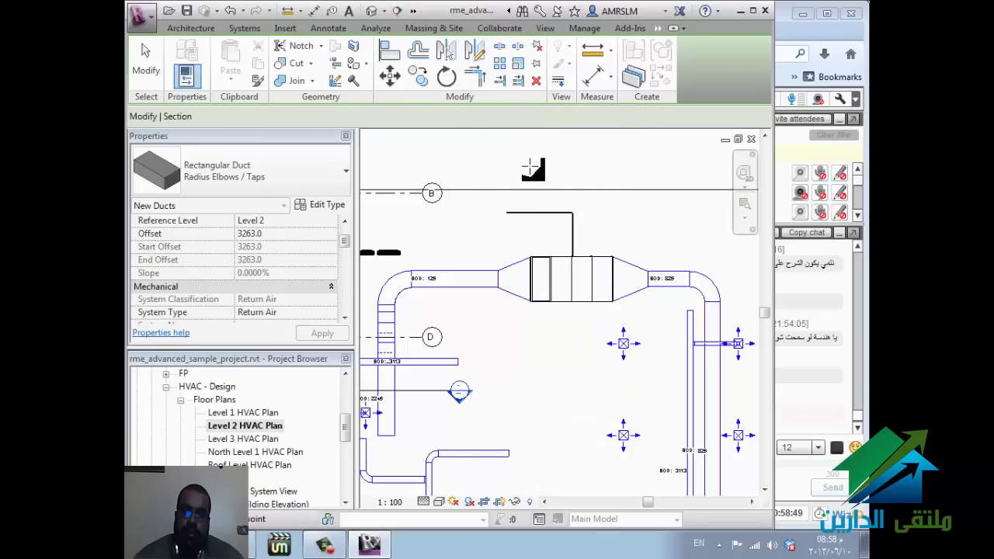
{"action": "left_click", "coordinate": [526, 147]}
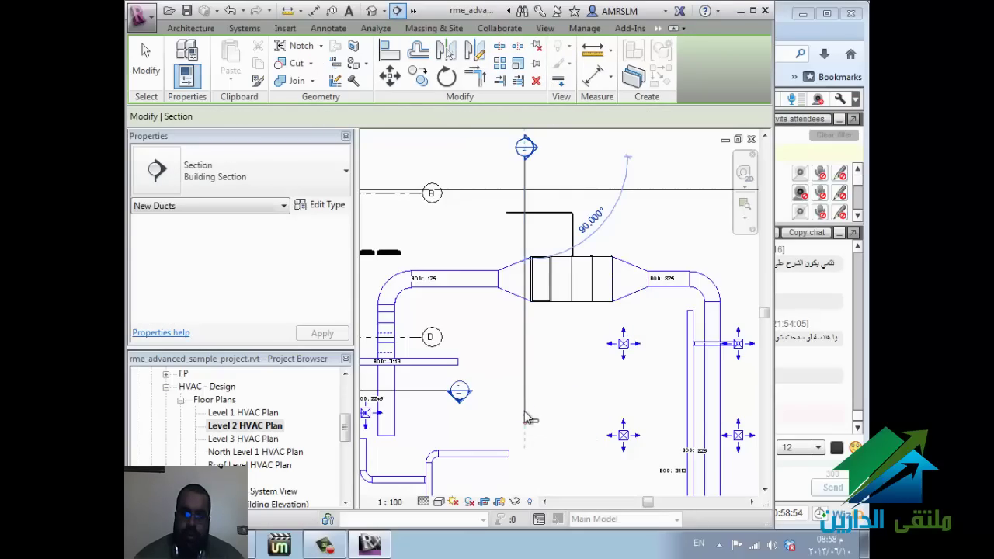
{"action": "left_click", "coordinate": [526, 413]}
{"action": "scroll", "coordinate": [509, 402], "scroll_direction": "down", "scroll_amount": 1}
{"action": "scroll", "coordinate": [510, 396], "scroll_direction": "down", "scroll_amount": 2}
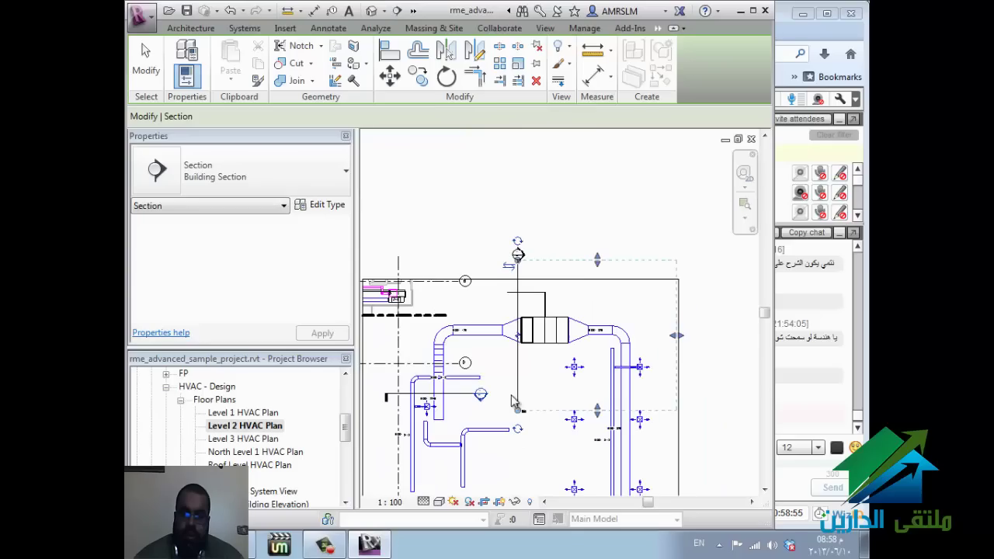
{"action": "left_click_drag", "start_coordinate": [635, 339], "coordinate": [528, 376]}
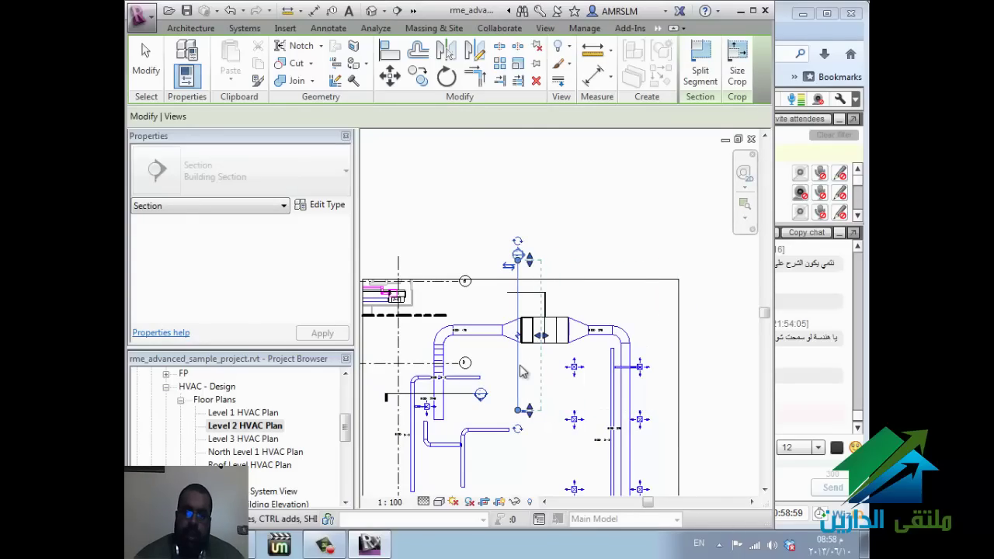
{"action": "right_click", "coordinate": [518, 365]}
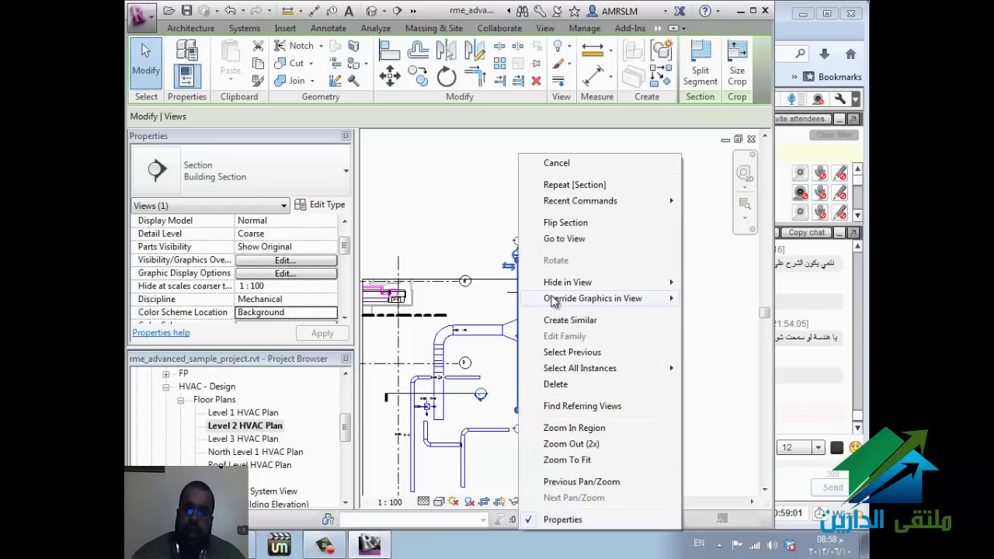
{"action": "left_click", "coordinate": [570, 242]}
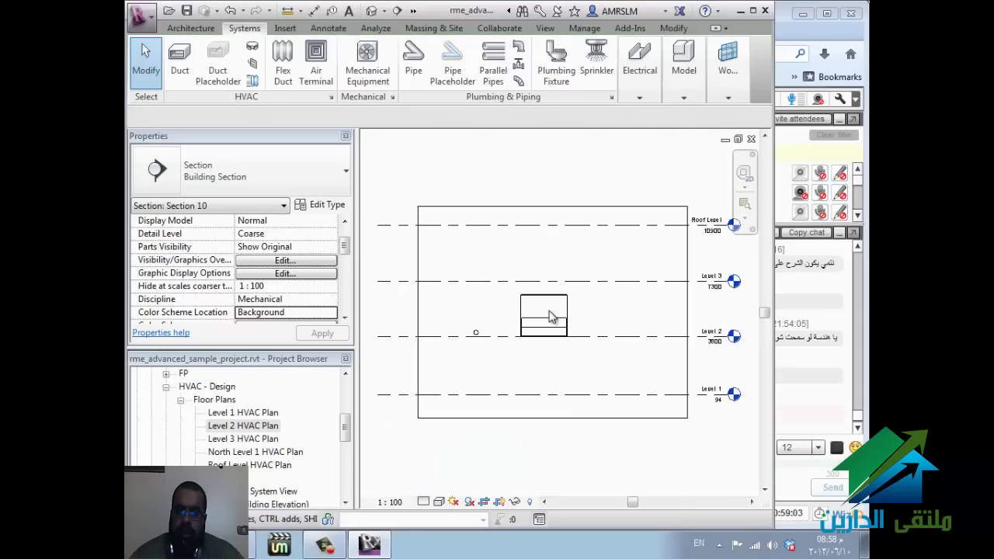
Step: Try to draw a duct upward from the air handler's top connector in the section view
{"action": "left_click", "coordinate": [553, 309]}
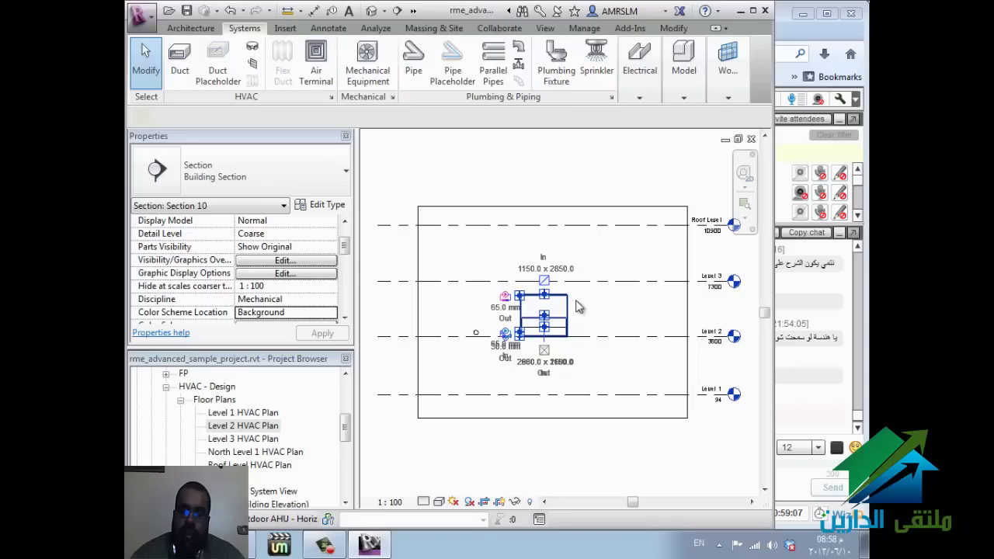
{"action": "left_click", "coordinate": [546, 296]}
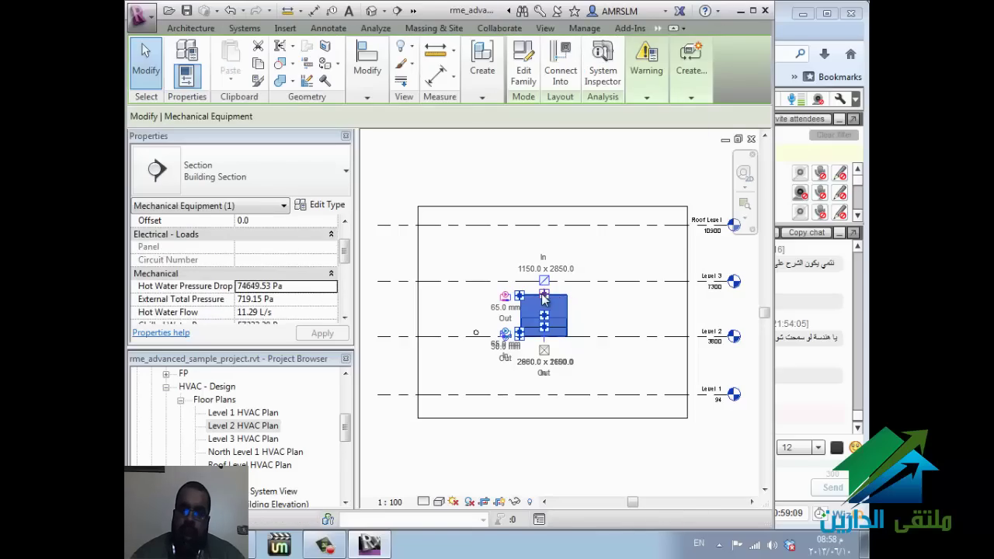
{"action": "right_click", "coordinate": [542, 295]}
{"action": "left_click", "coordinate": [590, 175]}
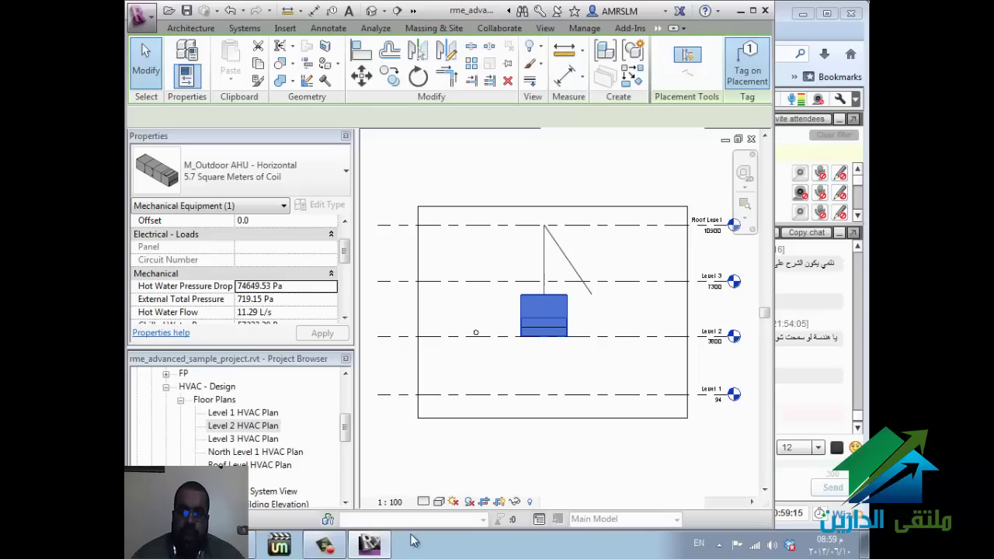
Step: Set the section view's detail level to Fine and leave duct placement
{"action": "left_click", "coordinate": [423, 501]}
{"action": "left_click", "coordinate": [429, 487]}
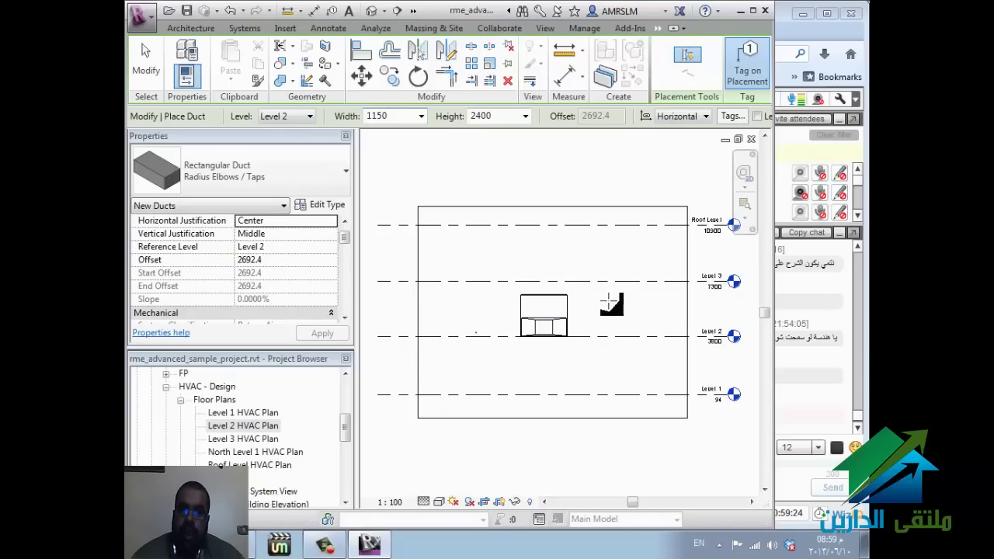
{"action": "key", "text": "Escape"}
{"action": "key", "text": "Escape"}
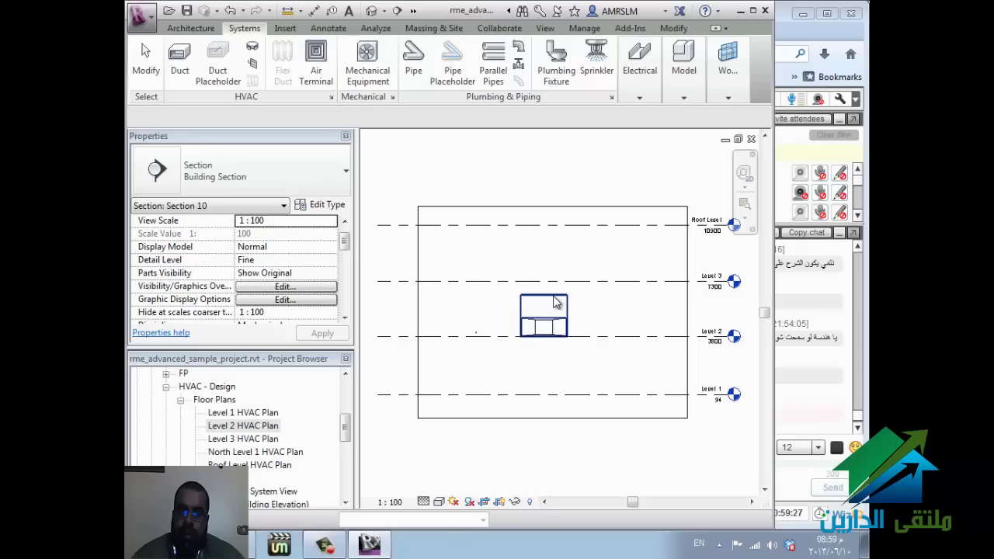
Step: Try to draw a 1150 by 2400 duct from the air handler's top connector up to Roof Level, with an angled run back down to Level 3
{"action": "left_click", "coordinate": [545, 298]}
{"action": "right_click", "coordinate": [546, 295]}
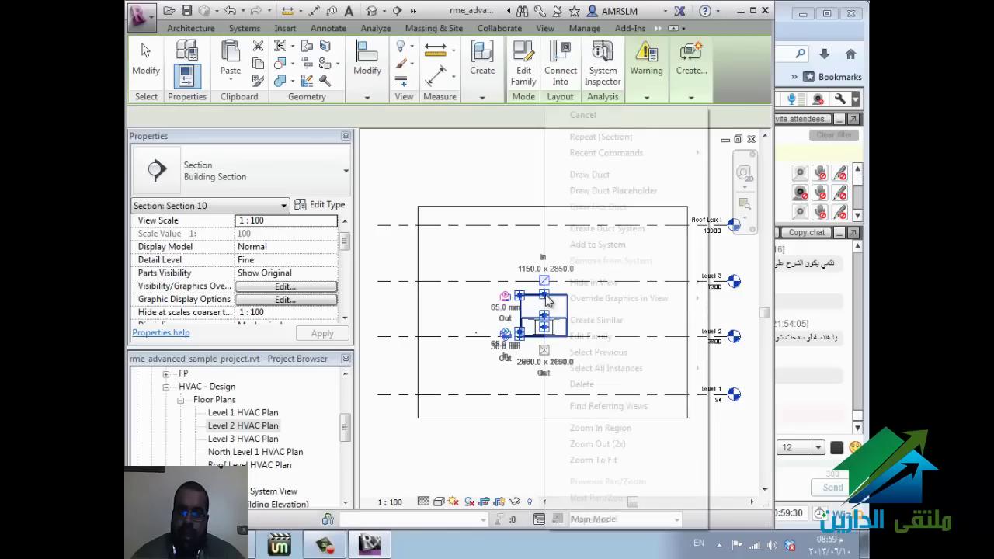
{"action": "left_click", "coordinate": [583, 175]}
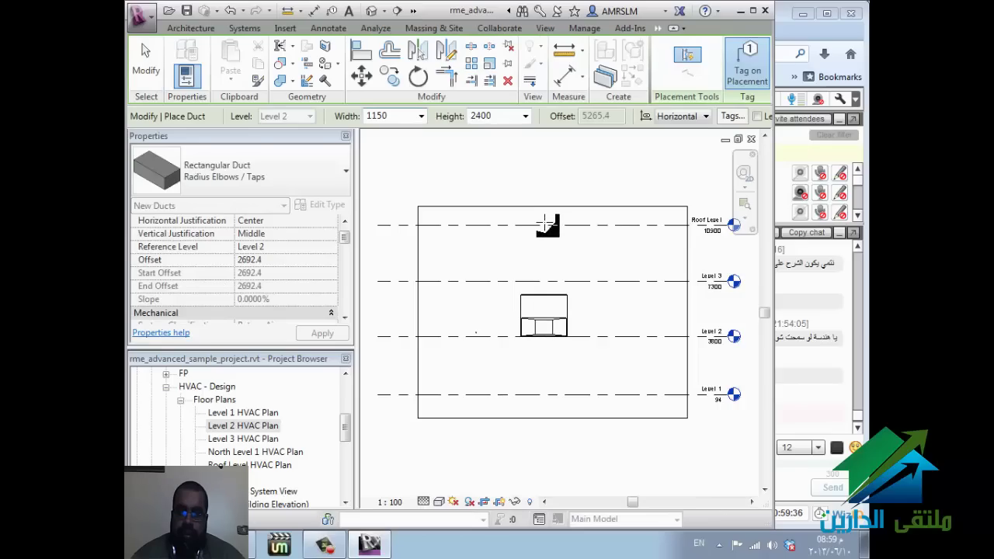
{"action": "left_click", "coordinate": [581, 219]}
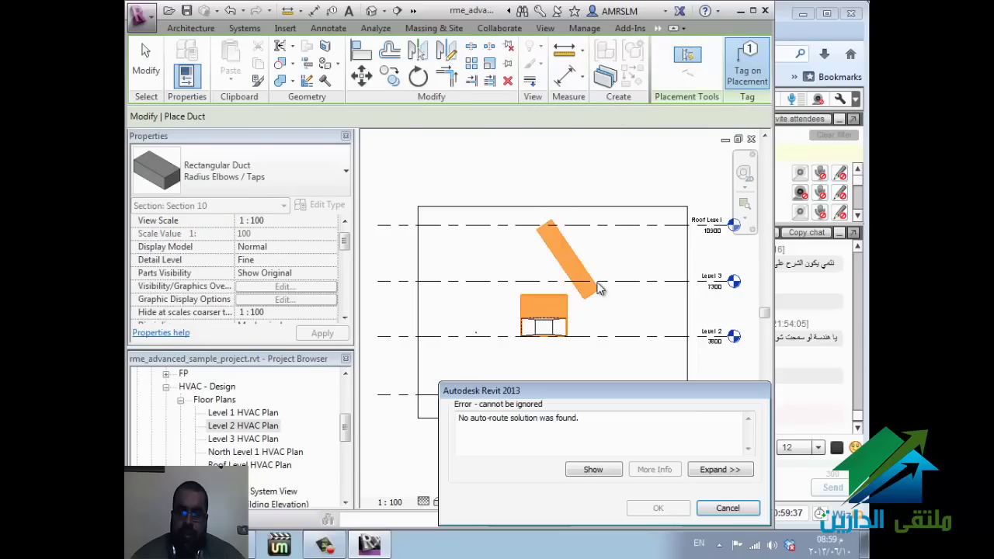
Step: Discard the failed duct route and draw a 1150 x 2400 duct from the unit's top connector, about 5000 mm up, turning horizontally
{"action": "key", "text": "Escape"}
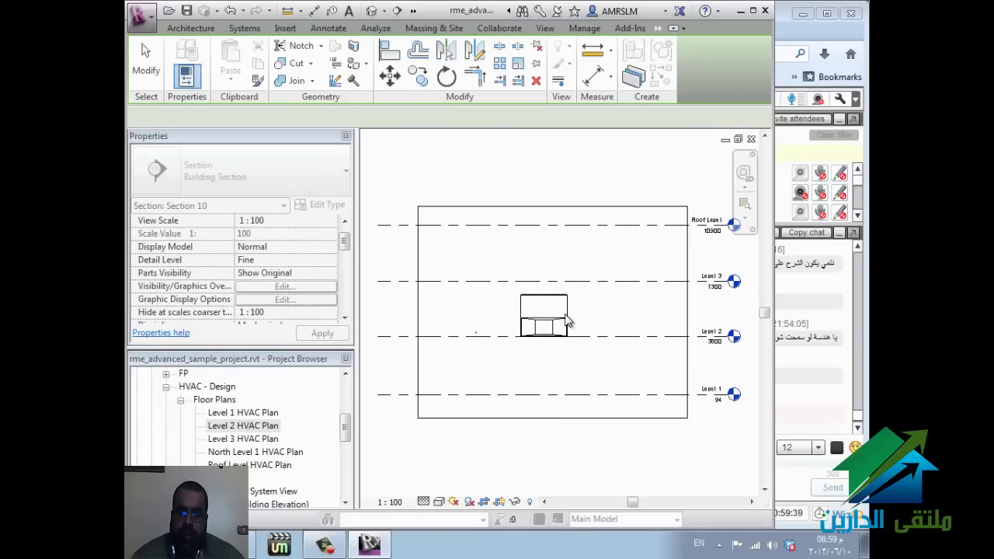
{"action": "key", "text": "Escape"}
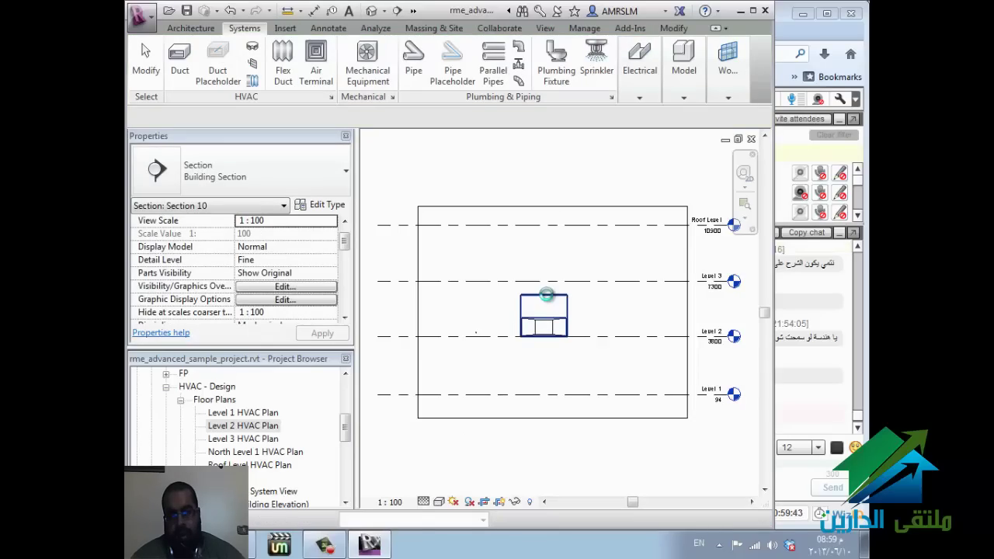
{"action": "left_click", "coordinate": [548, 302]}
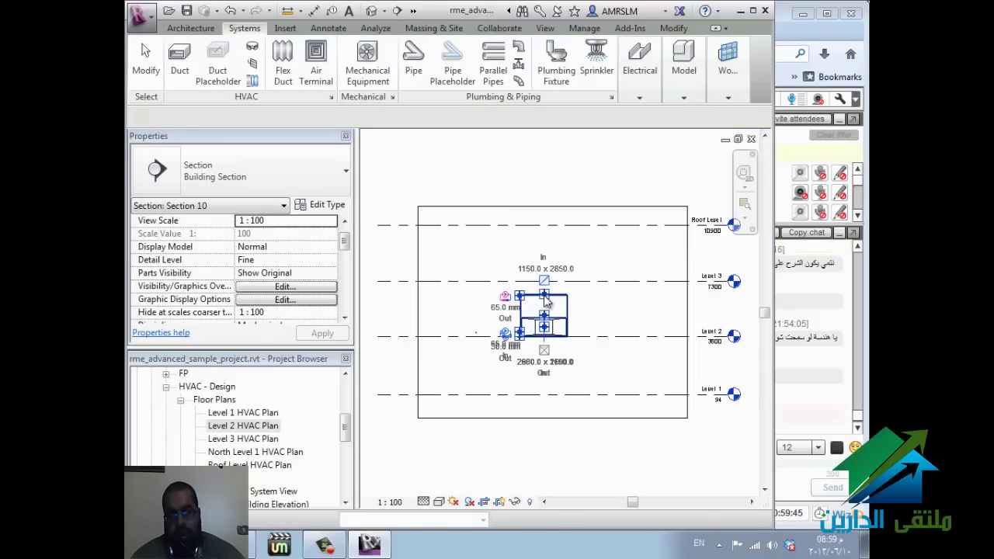
{"action": "right_click", "coordinate": [548, 302]}
{"action": "left_click", "coordinate": [569, 185]}
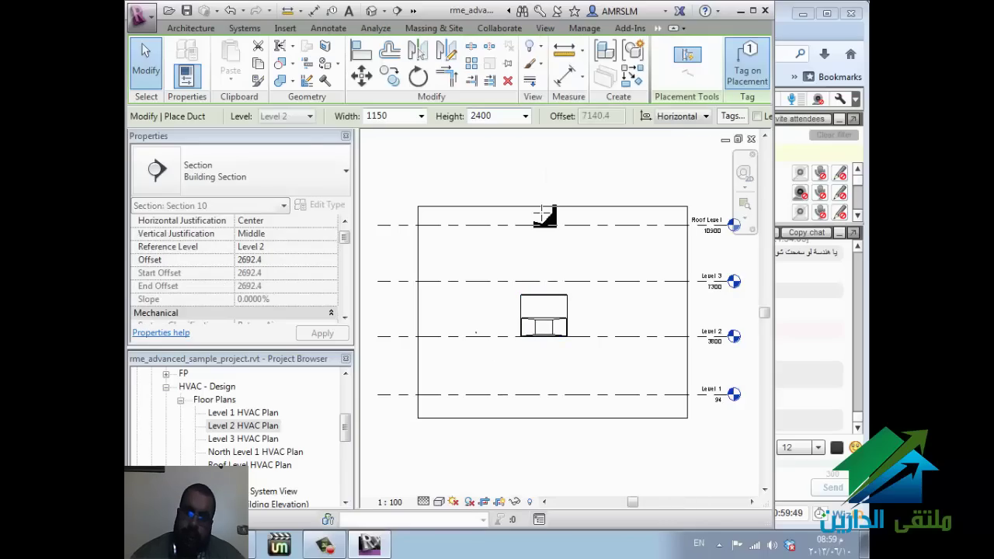
{"action": "left_click", "coordinate": [547, 299]}
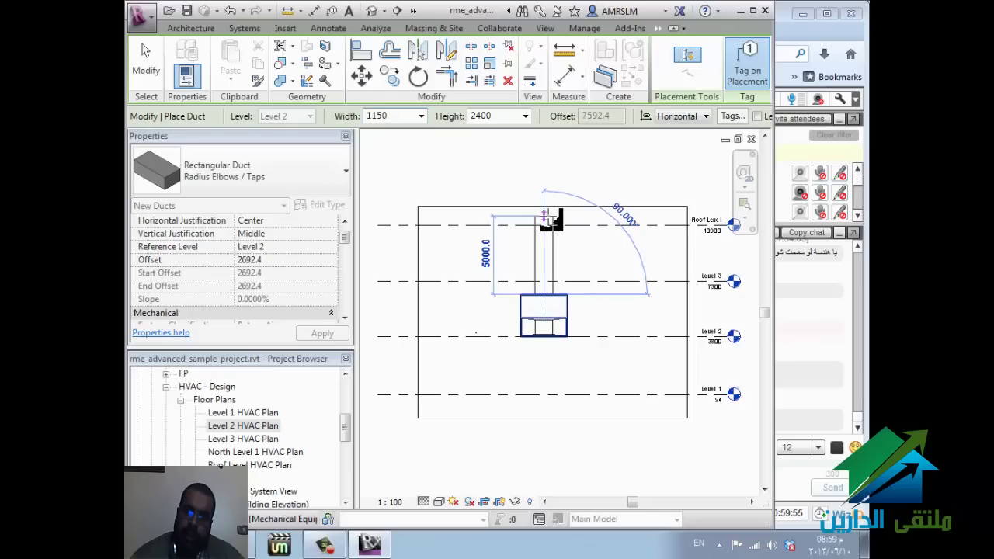
{"action": "left_click", "coordinate": [544, 213]}
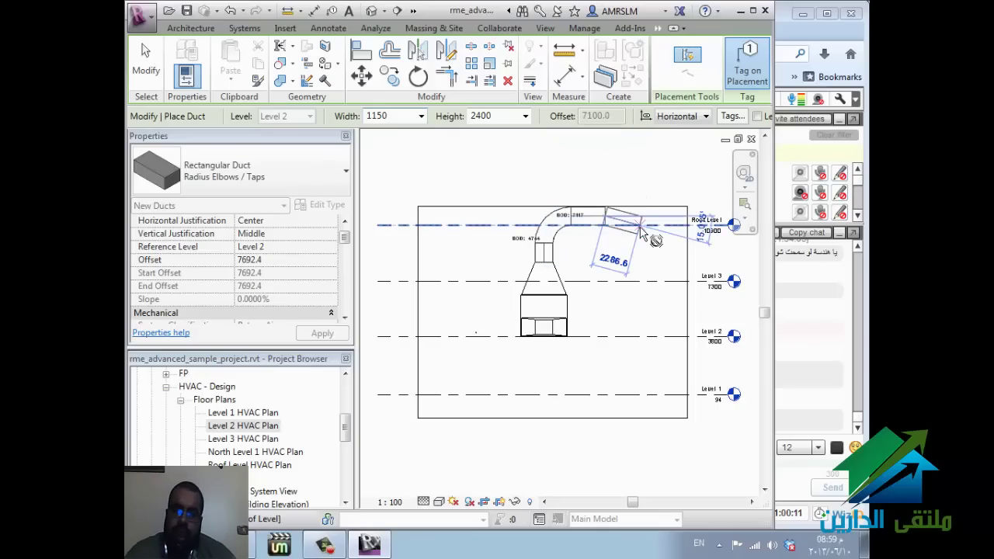
{"action": "key", "text": "Escape"}
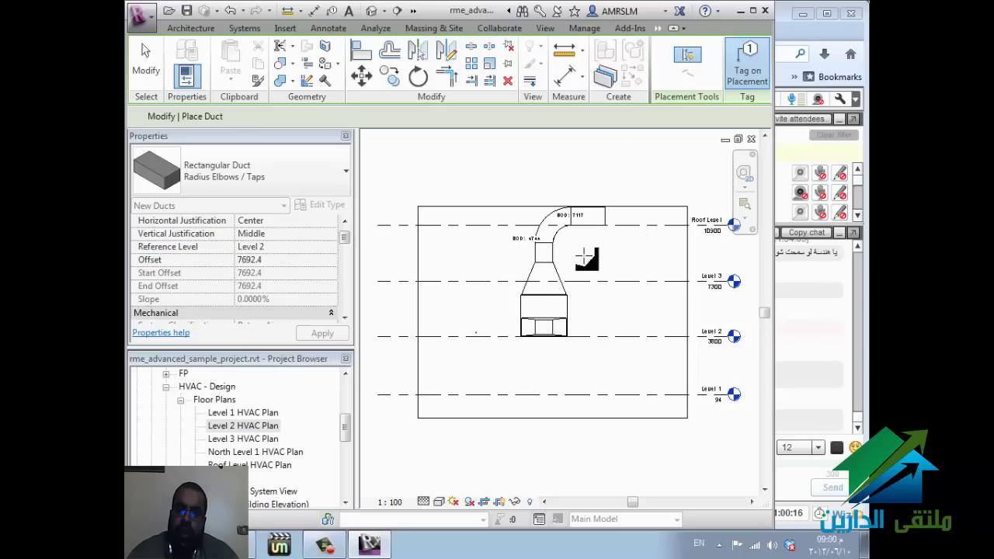
{"action": "key", "text": "Escape"}
{"action": "key", "text": "Escape"}
{"action": "key", "text": "Escape"}
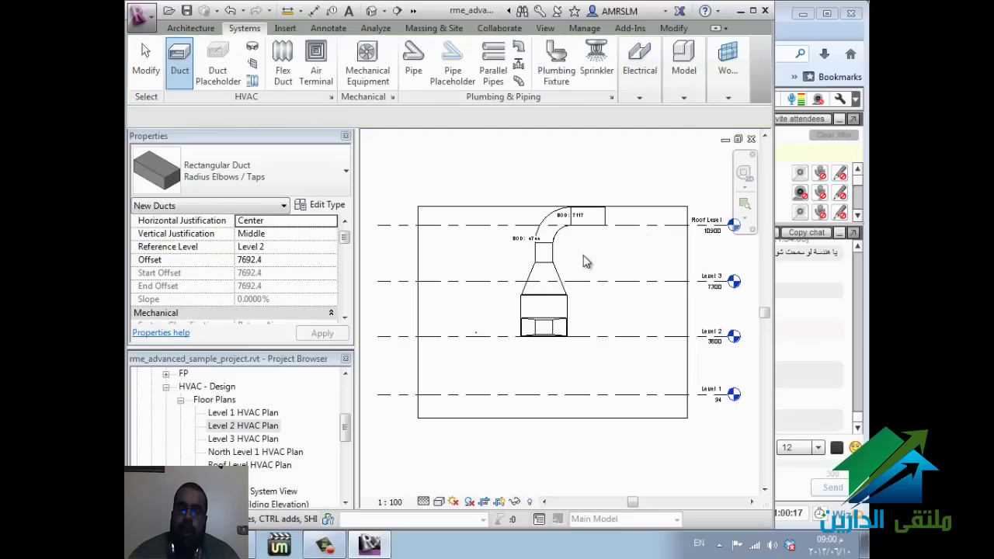
Step: Check the online class chat in the Firefox window
{"action": "left_click", "coordinate": [792, 35]}
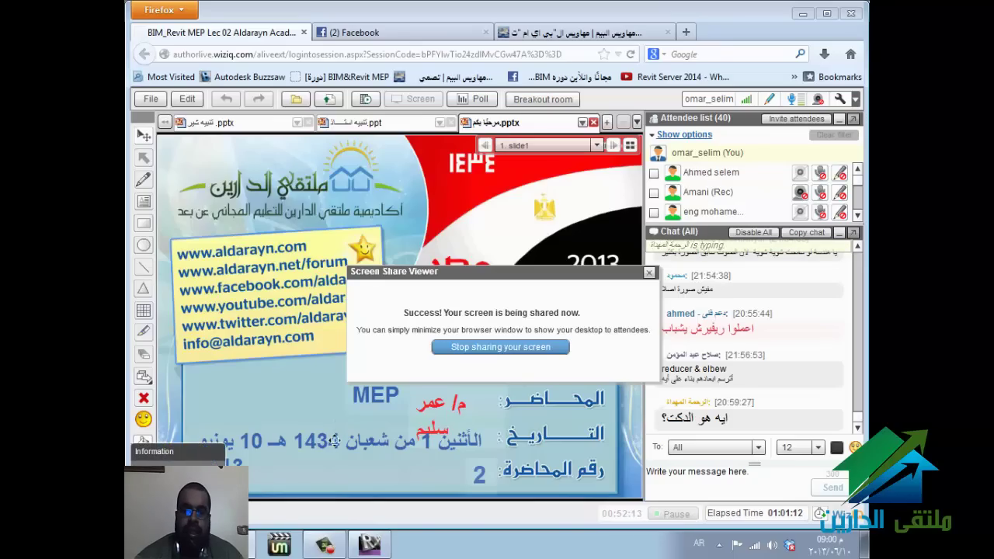
{"action": "left_click", "coordinate": [266, 548]}
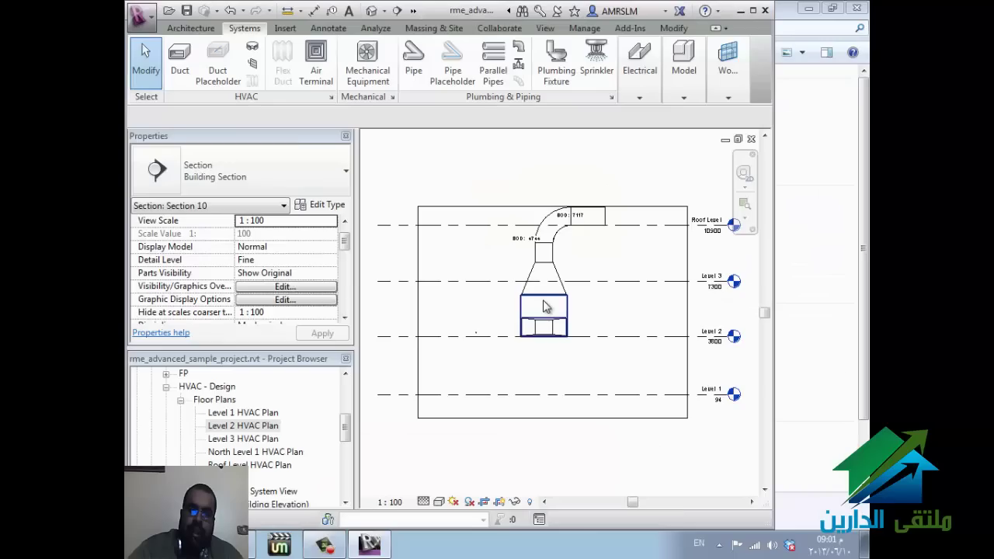
Step: Open the Level 2 HVAC Plan and start placing a duct accessory
{"action": "double_click", "coordinate": [275, 427]}
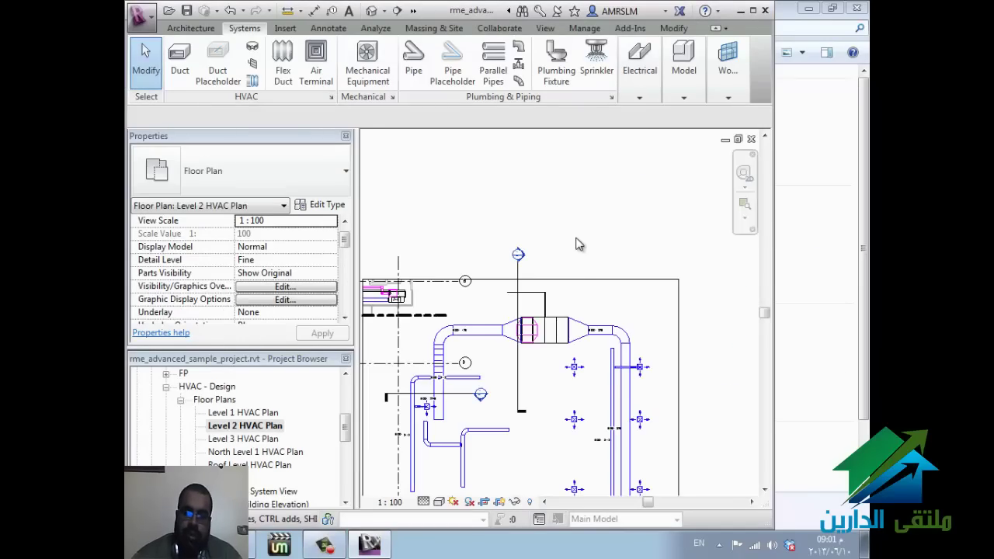
{"action": "scroll", "coordinate": [571, 254], "scroll_direction": "down", "scroll_amount": 2}
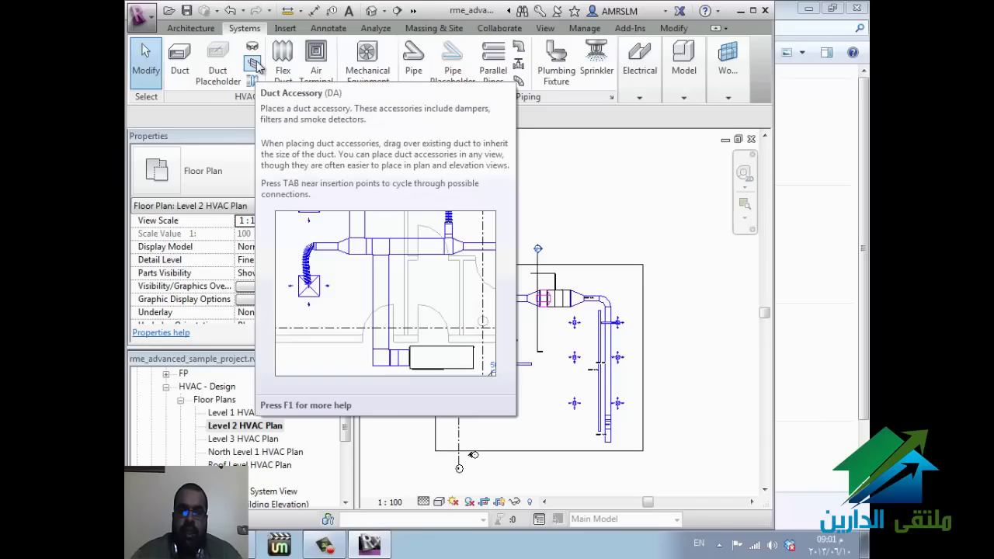
{"action": "left_click", "coordinate": [255, 65]}
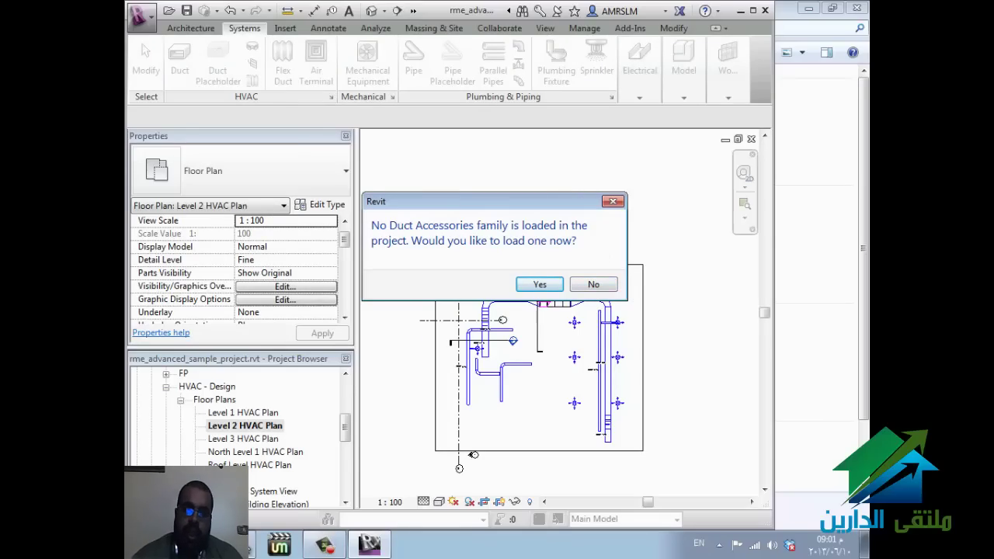
Step: Switch to the online class session in Firefox and read the latest chat messages
{"action": "left_click", "coordinate": [325, 545]}
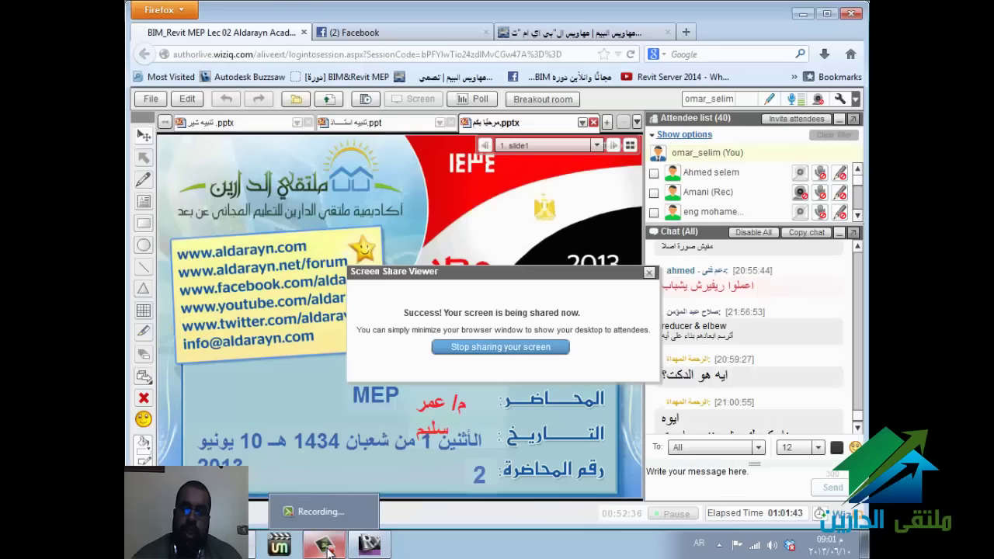
{"action": "left_click", "coordinate": [326, 546]}
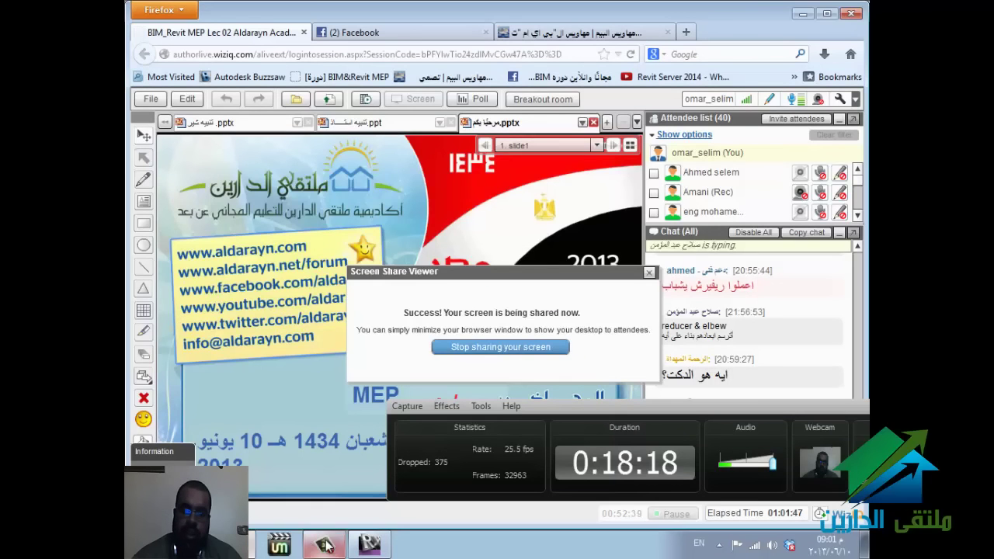
{"action": "left_click", "coordinate": [367, 546]}
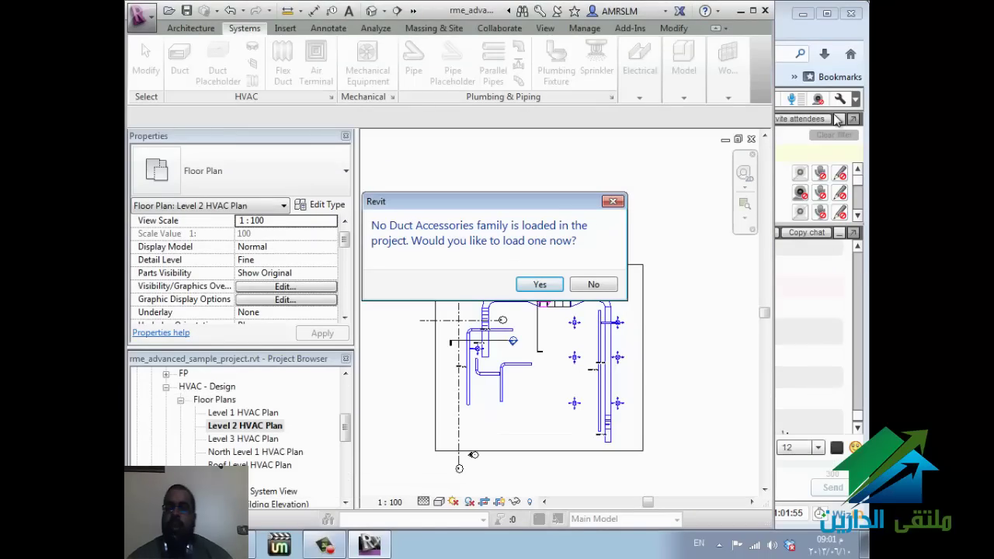
{"action": "left_click", "coordinate": [809, 32]}
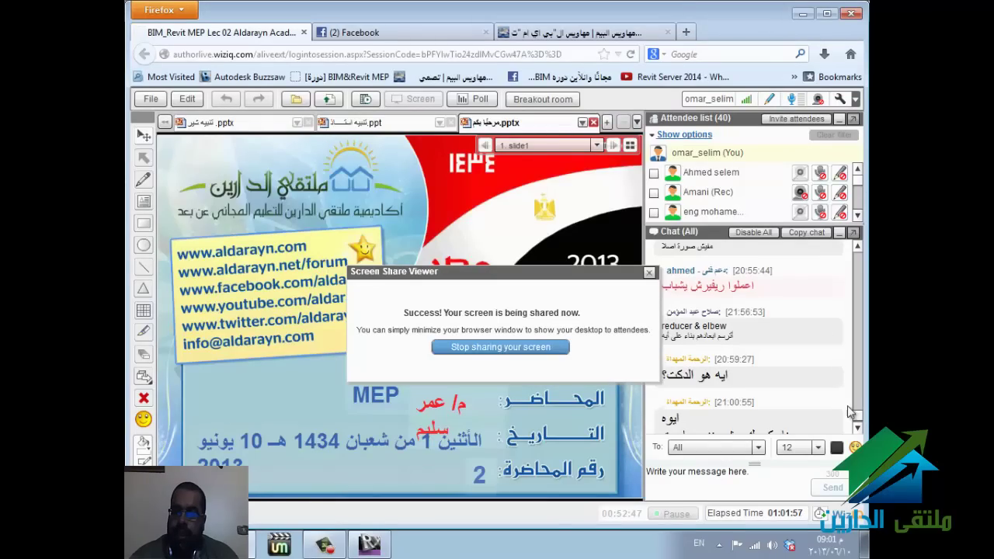
{"action": "left_click", "coordinate": [857, 428]}
{"action": "left_click", "coordinate": [857, 427]}
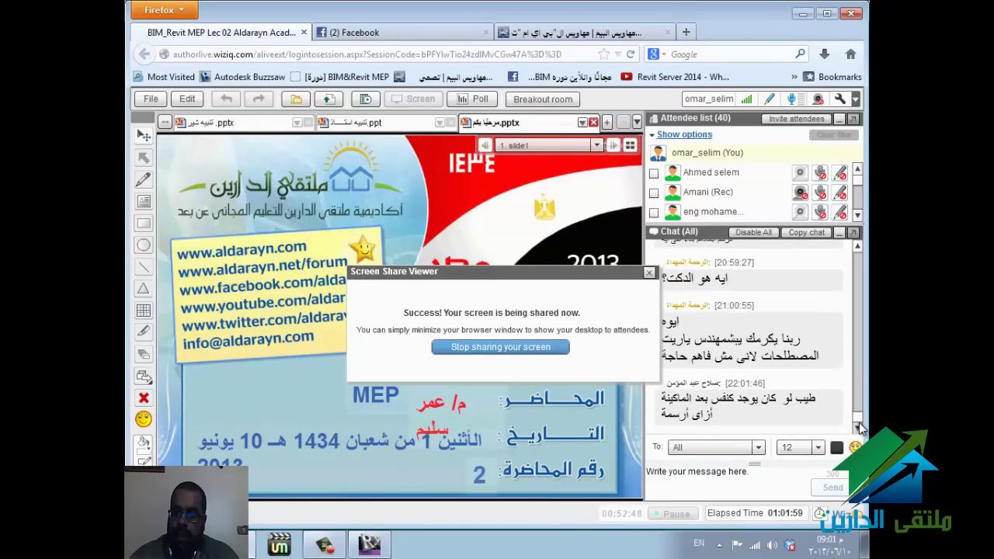
{"action": "left_click", "coordinate": [858, 425]}
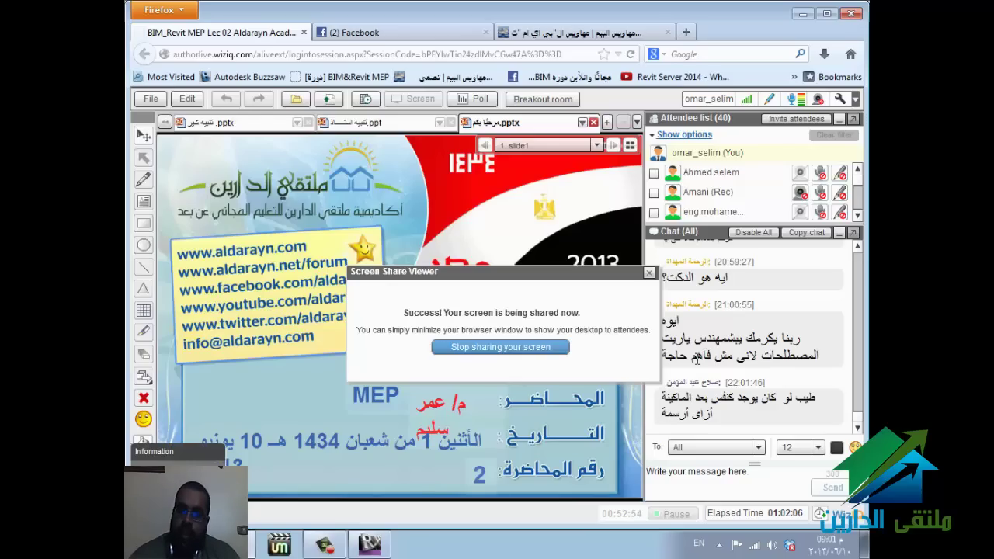
Step: Switch back to Revit, agree to load a duct accessories family and browse to Local Disk (E:)
{"action": "left_click", "coordinate": [369, 544]}
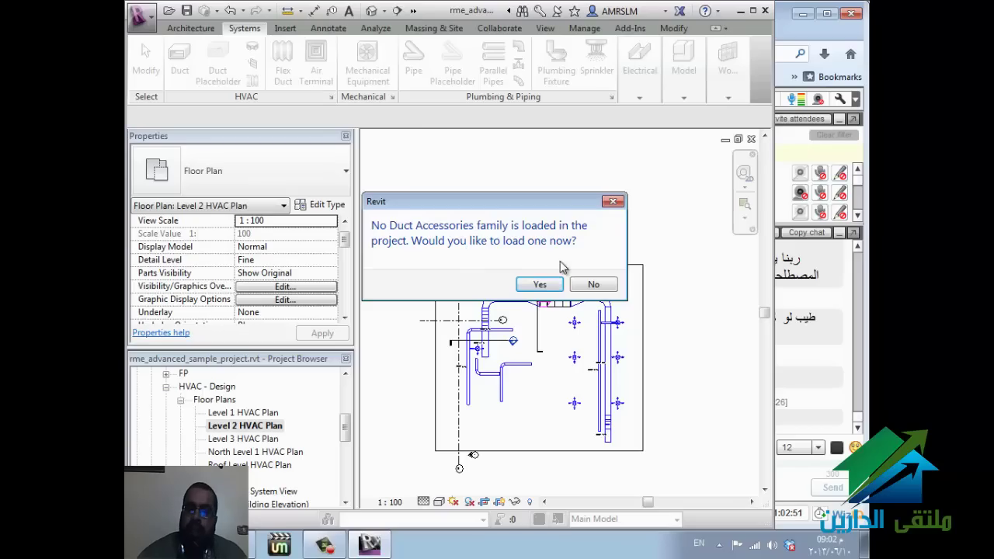
{"action": "left_click", "coordinate": [539, 284]}
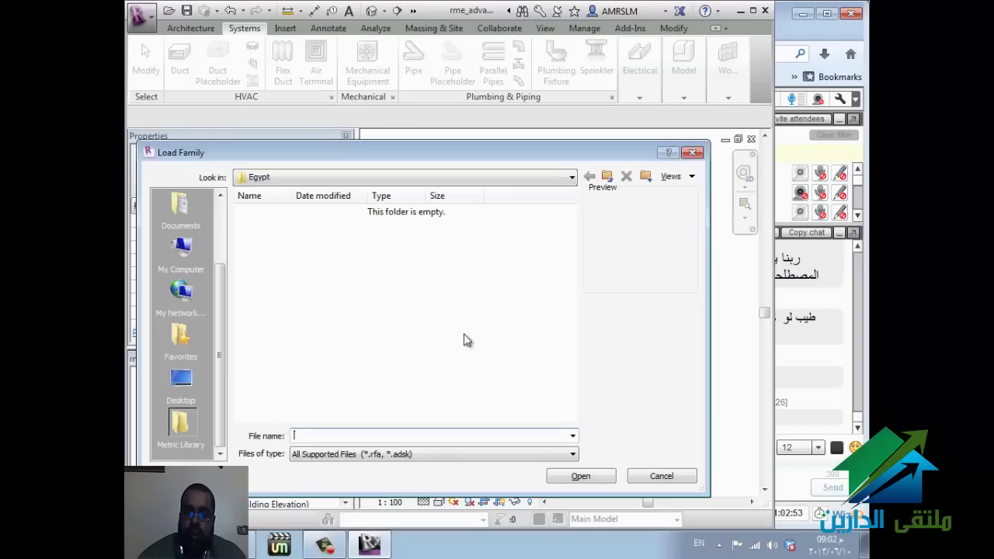
{"action": "left_click", "coordinate": [260, 178]}
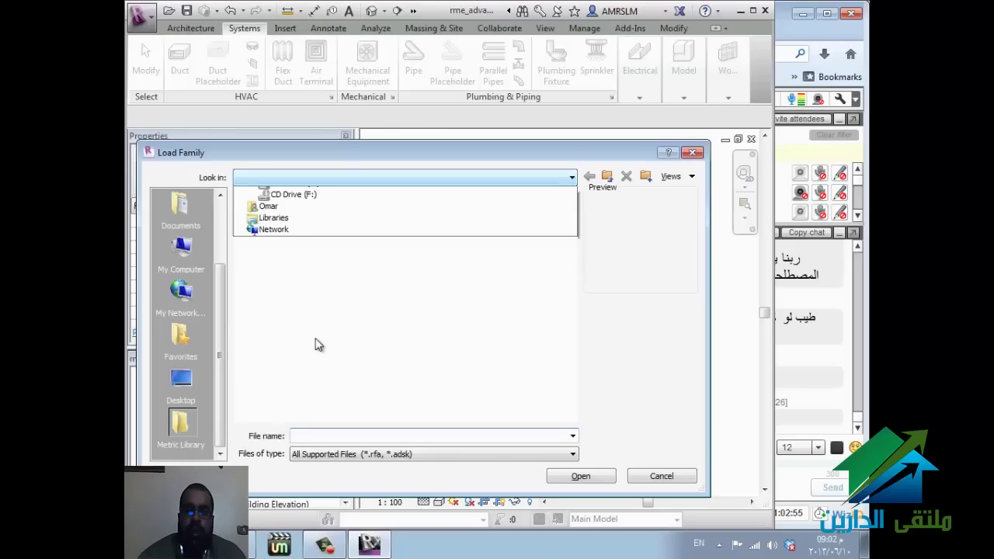
{"action": "left_click", "coordinate": [344, 309]}
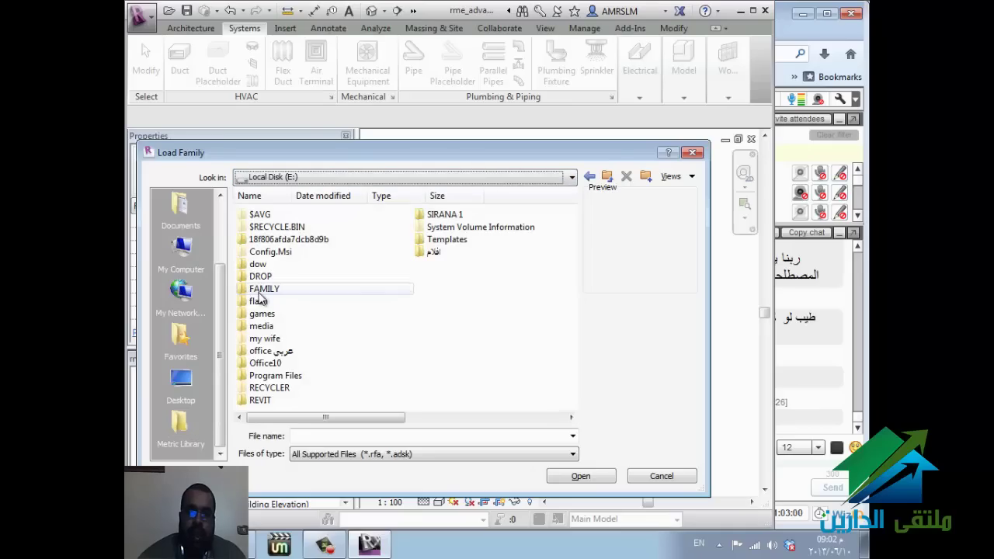
{"action": "double_click", "coordinate": [268, 290]}
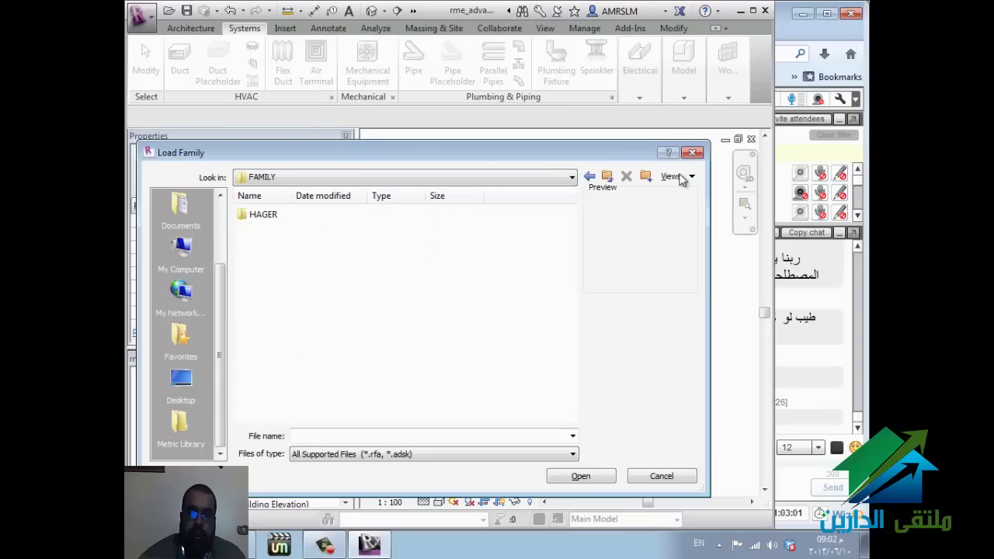
{"action": "left_click", "coordinate": [606, 176]}
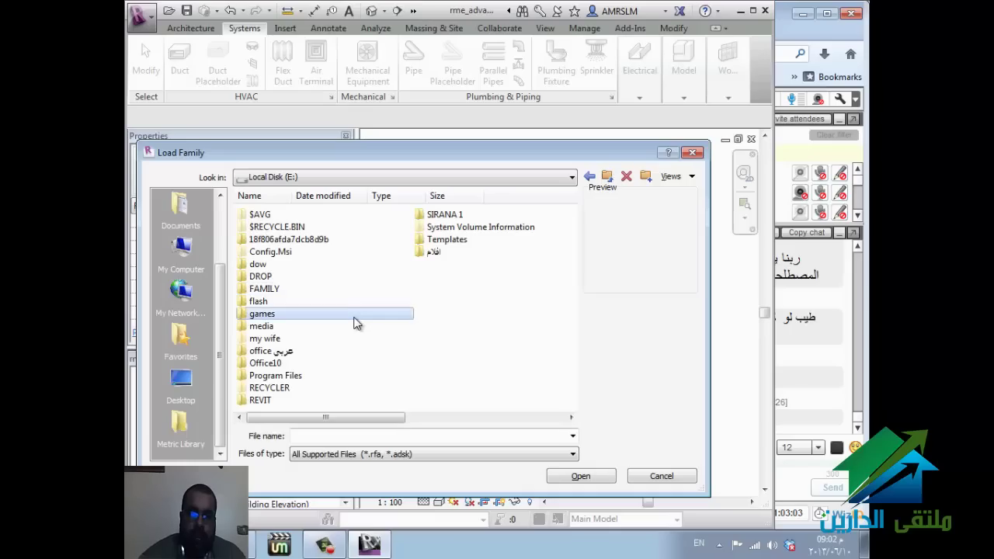
Step: Open the Duct Accessories folder in REVIT > family > Exported Families
{"action": "double_click", "coordinate": [262, 400]}
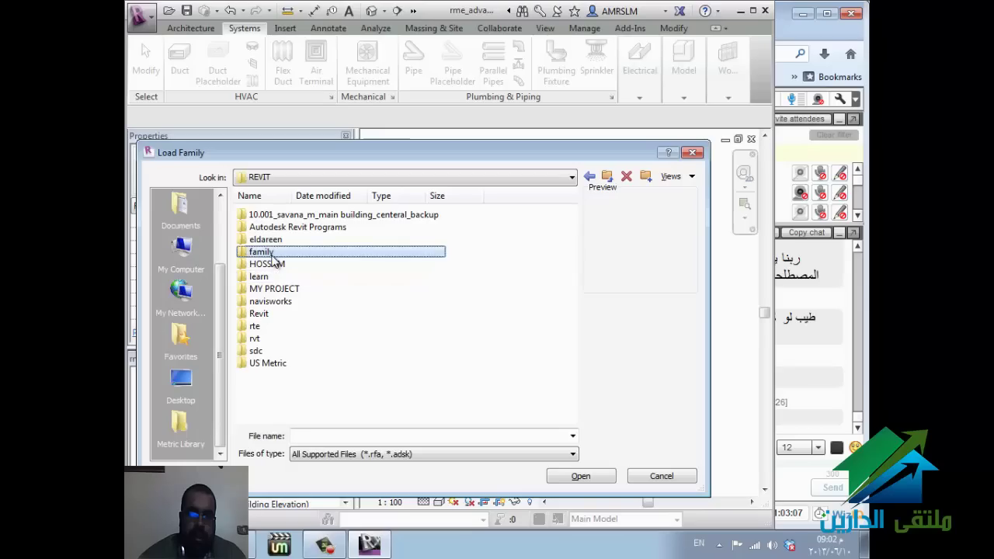
{"action": "double_click", "coordinate": [264, 253]}
{"action": "double_click", "coordinate": [291, 218]}
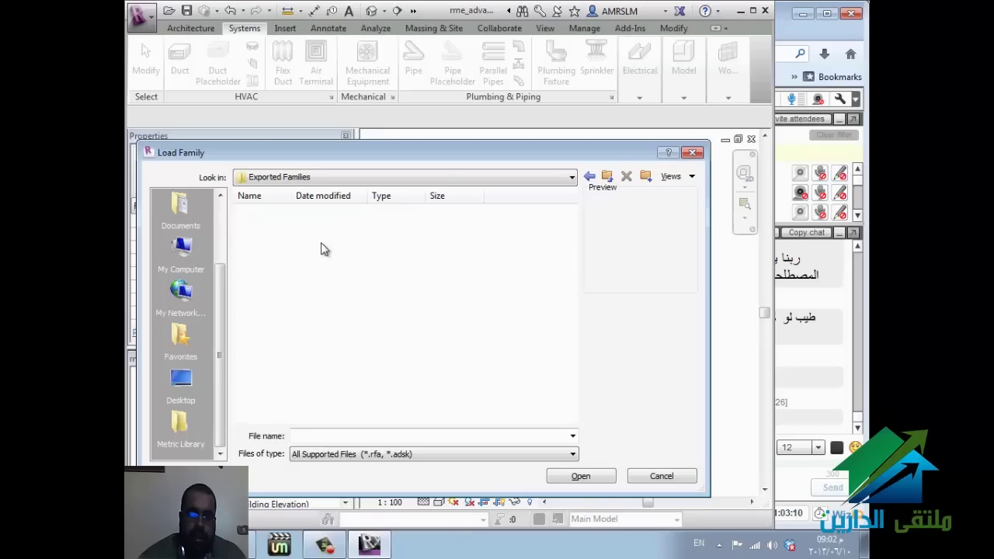
{"action": "scroll", "coordinate": [358, 256], "scroll_direction": "down", "scroll_amount": 1}
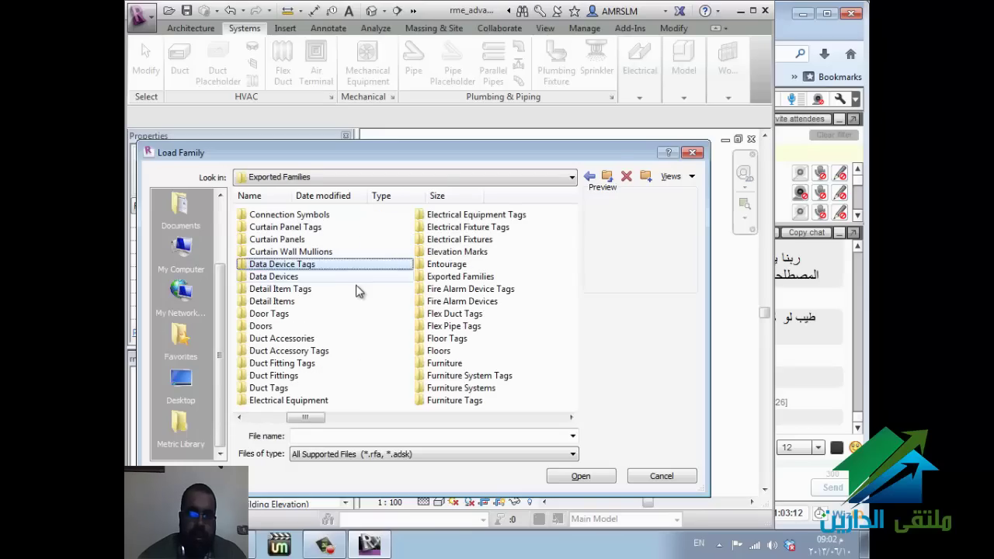
{"action": "key", "text": "Down"}
{"action": "key", "text": "Down"}
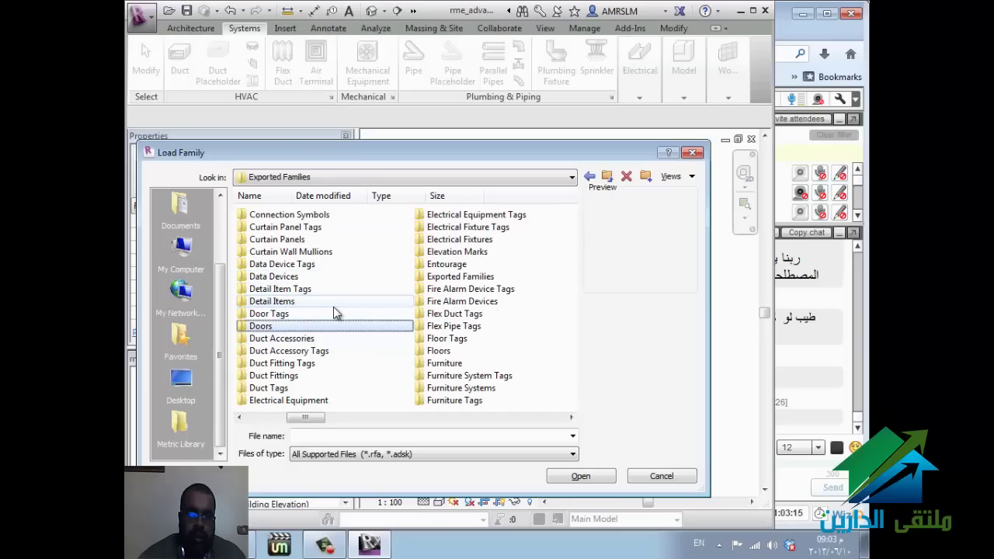
{"action": "left_click", "coordinate": [325, 338]}
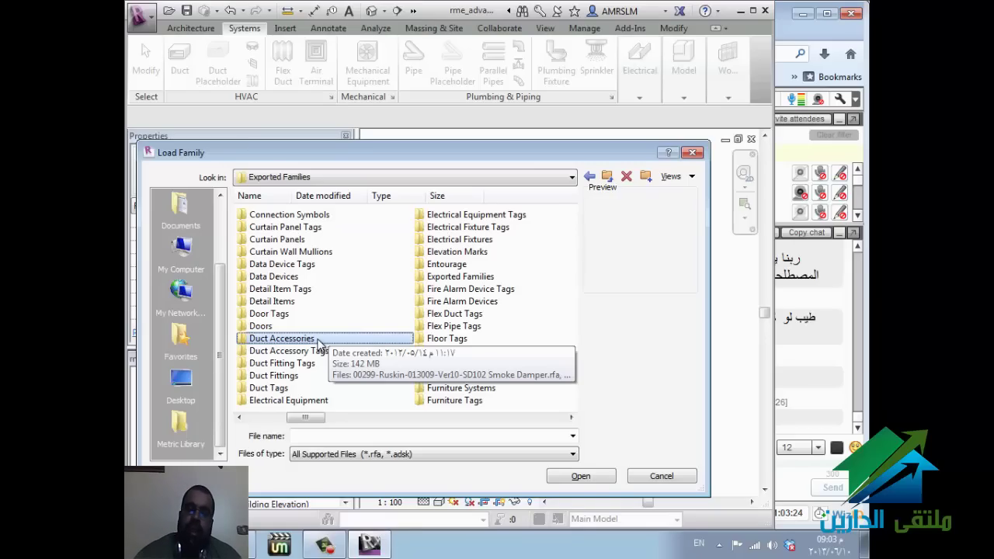
{"action": "double_click", "coordinate": [318, 341]}
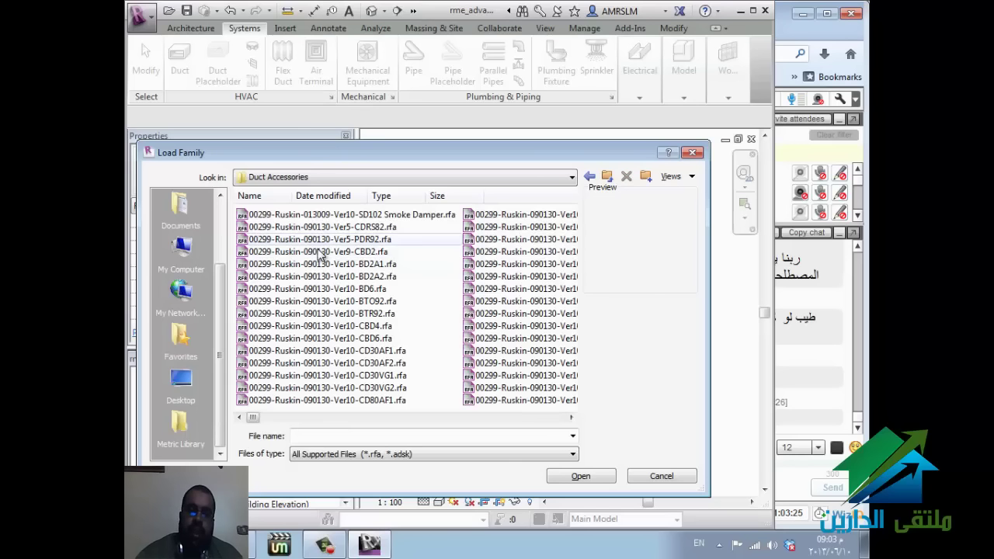
Step: Preview the duct accessory families and load M_Fire Damper - Rectangular - Simple.rfa into the project
{"action": "left_click", "coordinate": [354, 227]}
{"action": "scroll", "coordinate": [389, 326], "scroll_direction": "down", "scroll_amount": 5}
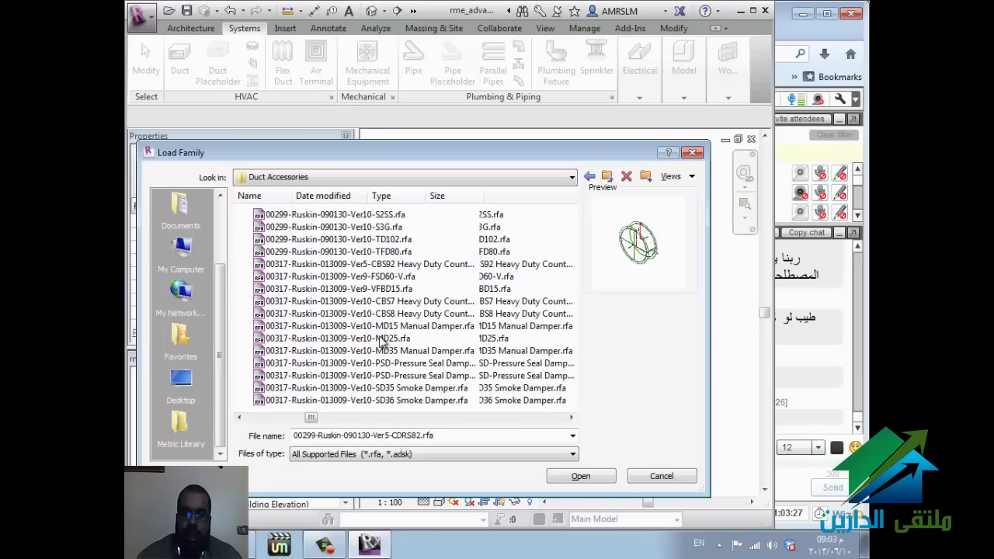
{"action": "left_click", "coordinate": [445, 338]}
{"action": "left_click", "coordinate": [539, 329]}
{"action": "scroll", "coordinate": [535, 338], "scroll_direction": "down", "scroll_amount": 10}
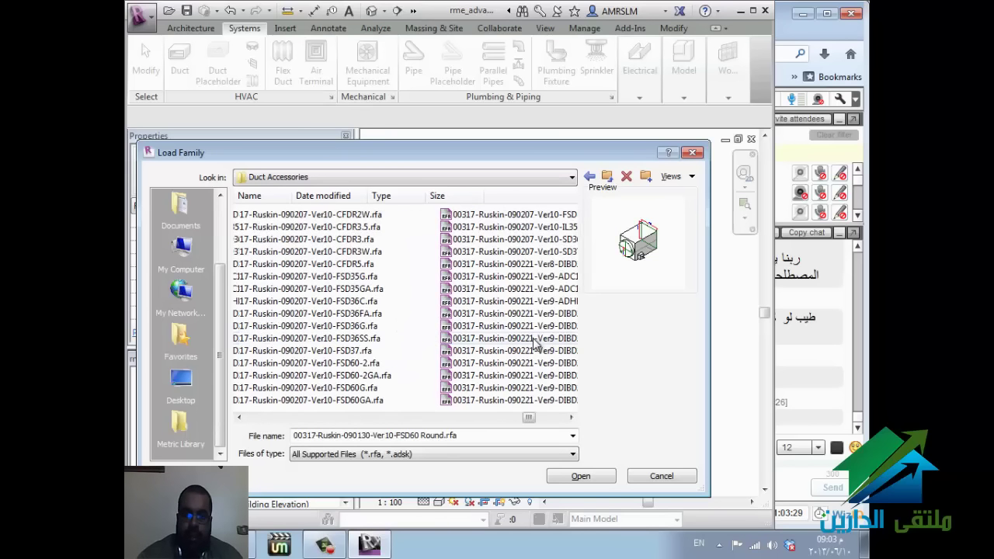
{"action": "scroll", "coordinate": [481, 372], "scroll_direction": "up", "scroll_amount": 10}
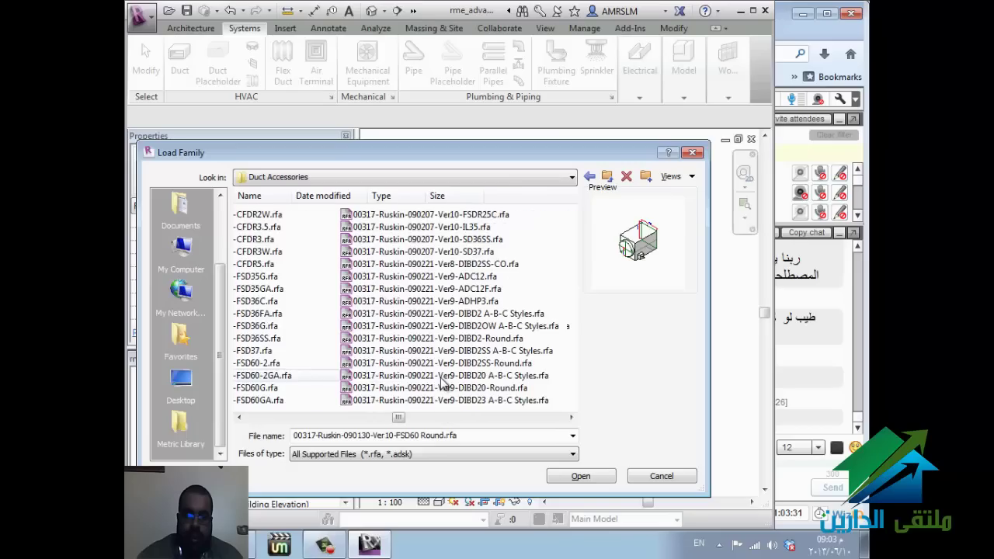
{"action": "scroll", "coordinate": [456, 396], "scroll_direction": "down", "scroll_amount": 10}
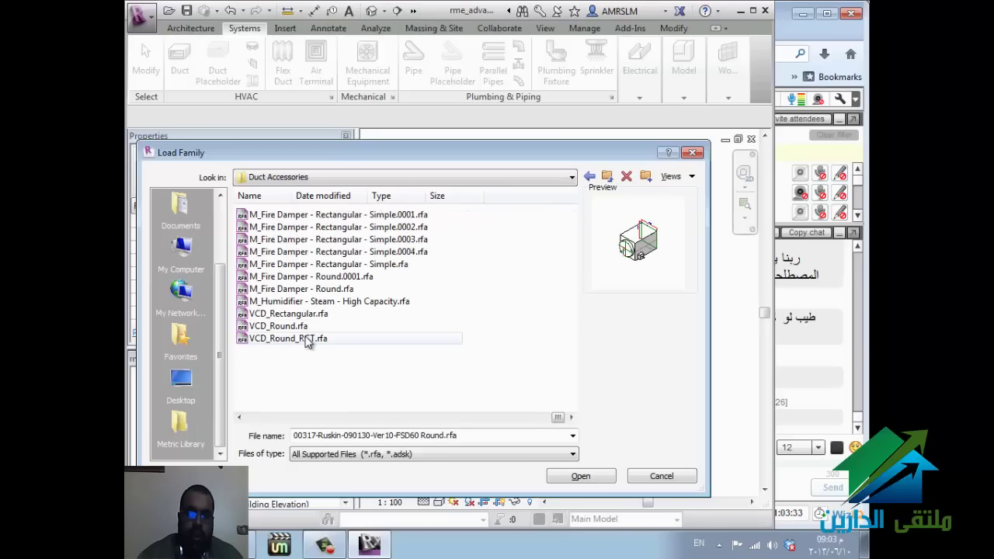
{"action": "left_click", "coordinate": [354, 289]}
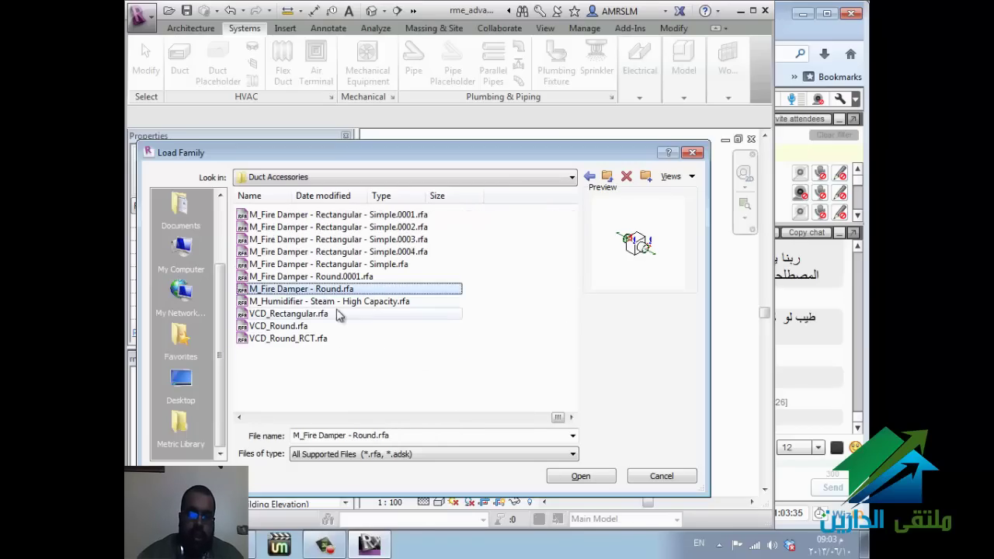
{"action": "left_click", "coordinate": [350, 264]}
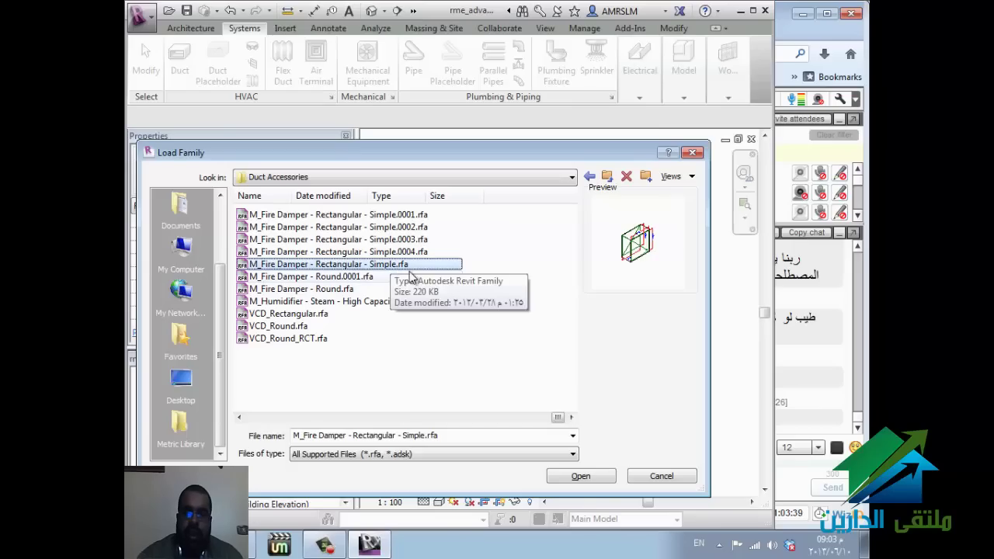
{"action": "left_click", "coordinate": [580, 476]}
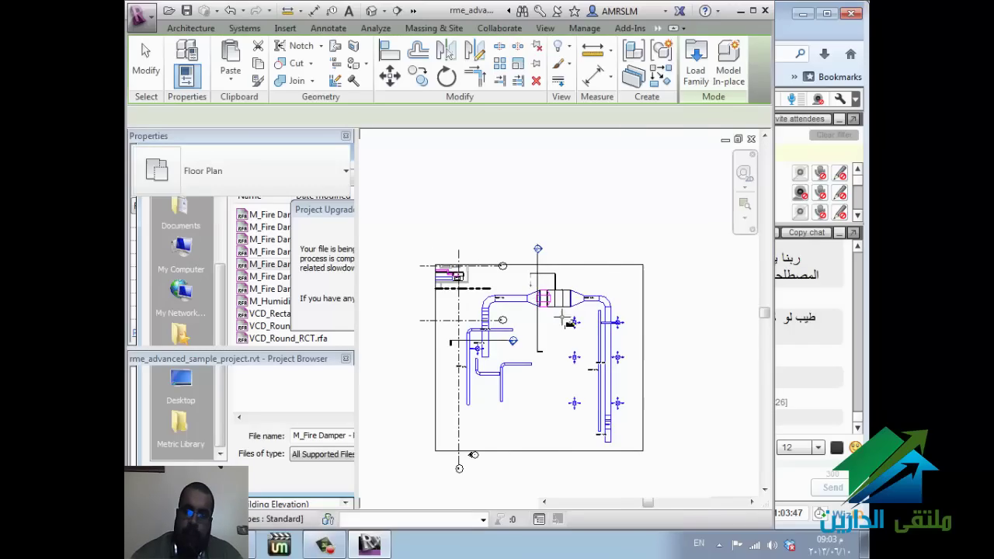
Step: Place the rectangular fire damper in the horizontal duct between the air handling unit's transition and the elbow, and end placement
{"action": "scroll", "coordinate": [621, 354], "scroll_direction": "up", "scroll_amount": 4}
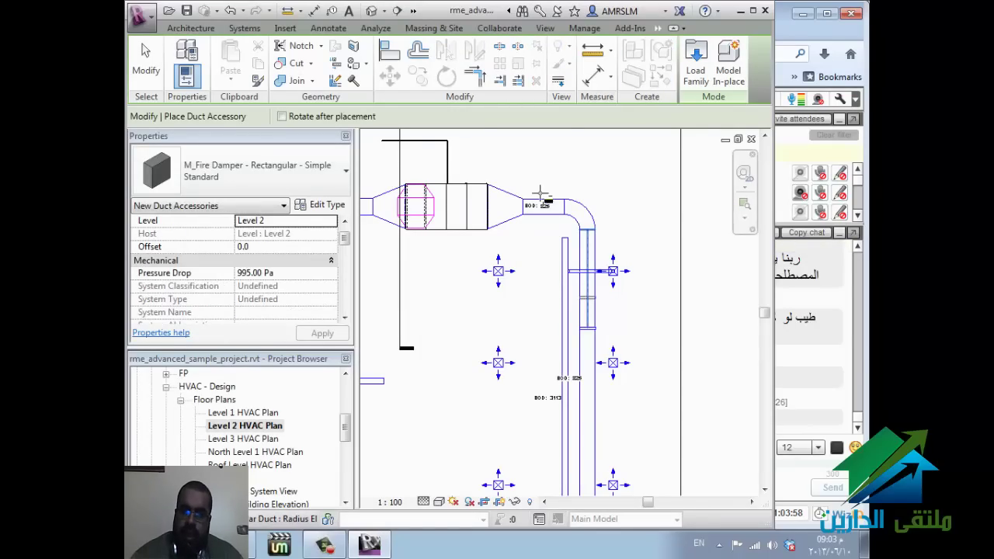
{"action": "left_click", "coordinate": [559, 211]}
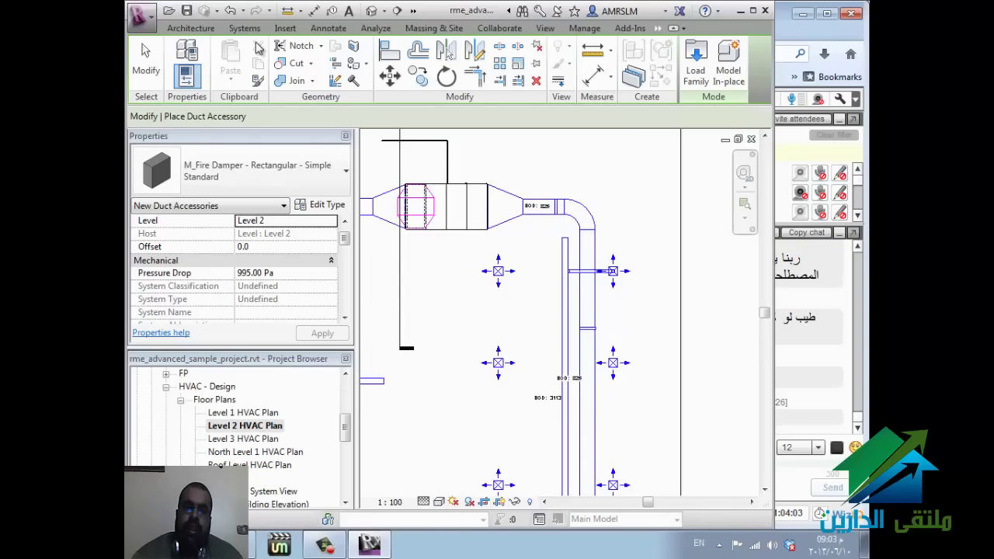
{"action": "key", "text": "Escape"}
{"action": "key", "text": "Escape"}
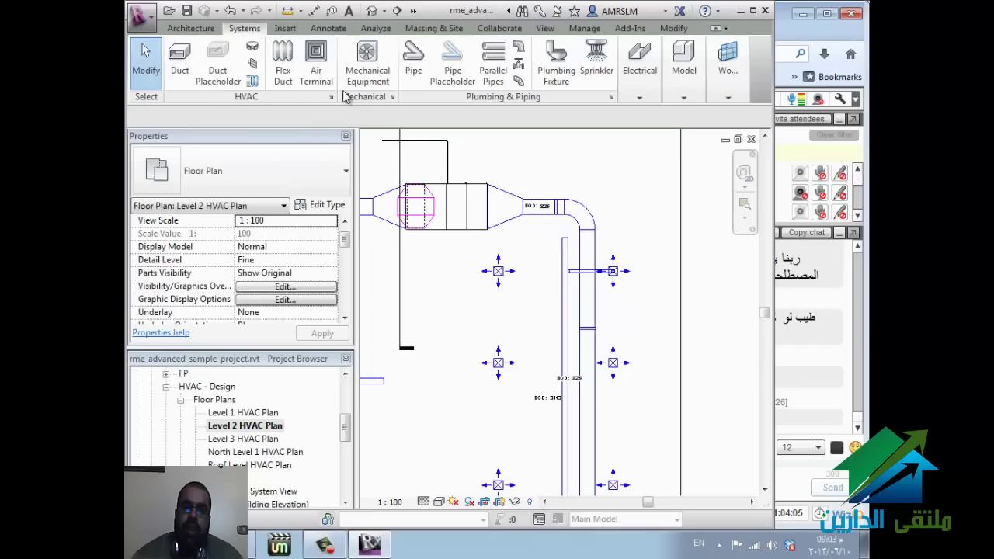
{"action": "left_click", "coordinate": [255, 65]}
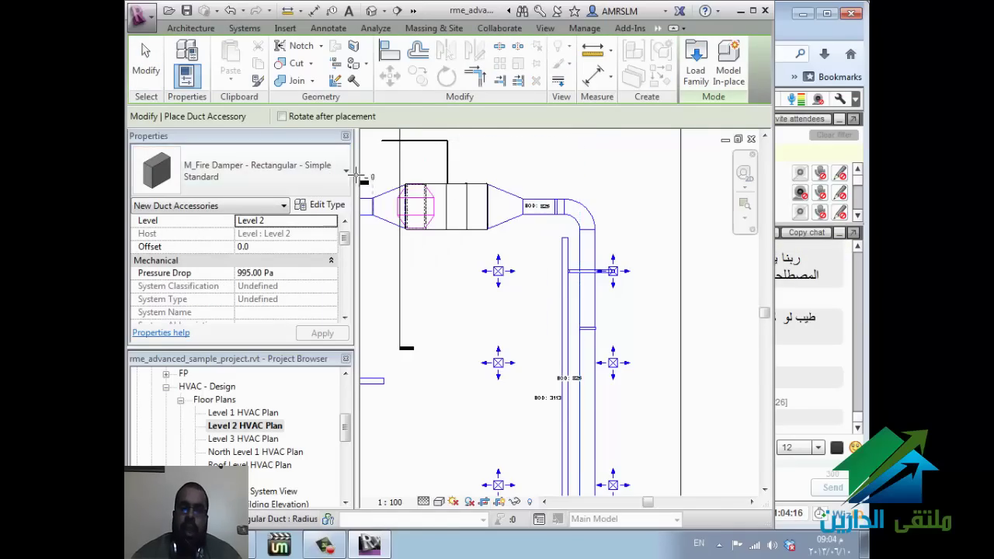
{"action": "left_click", "coordinate": [696, 62]}
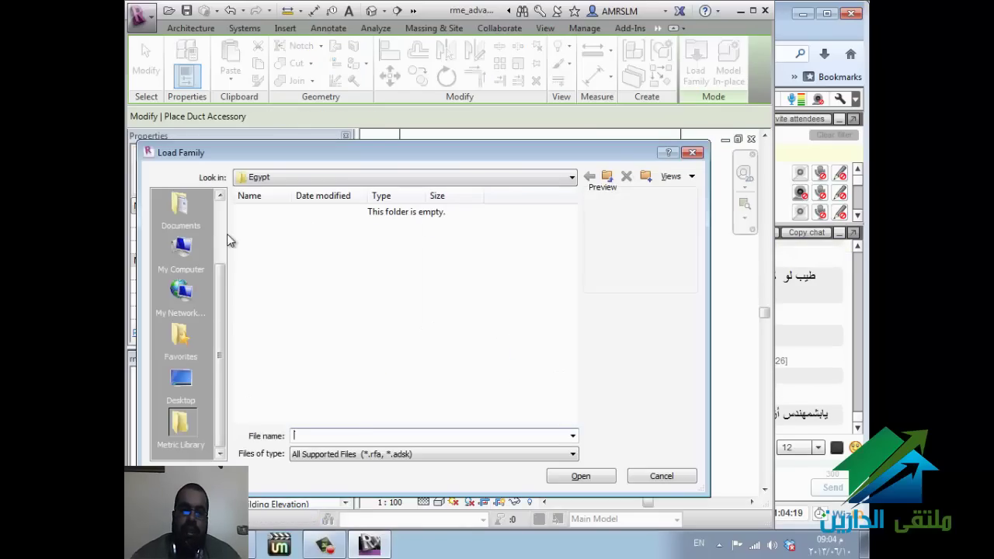
{"action": "scroll", "coordinate": [222, 224], "scroll_direction": "up", "scroll_amount": 2}
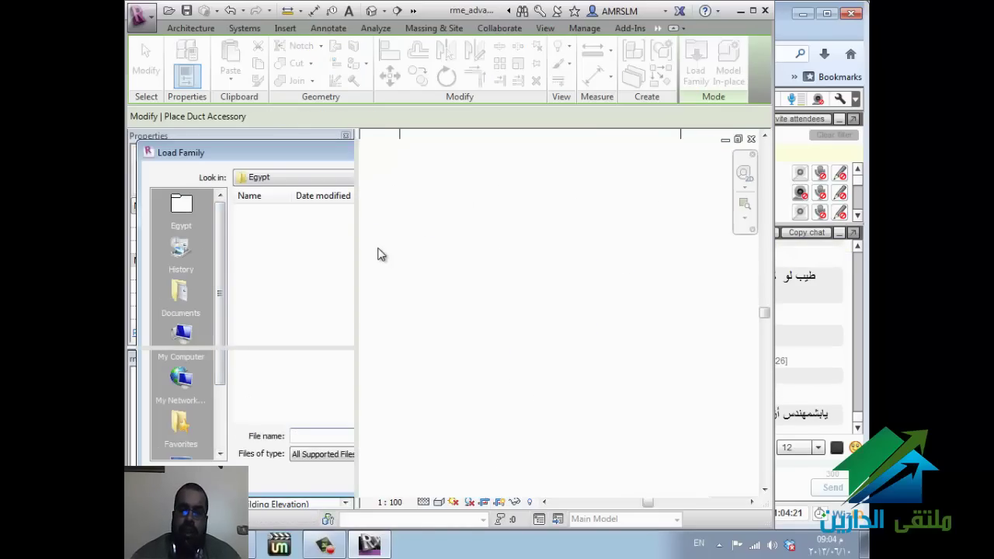
Step: Check the latest question in the Firefox class chat, return to Revit and leave duct accessory placement
{"action": "left_click", "coordinate": [813, 35]}
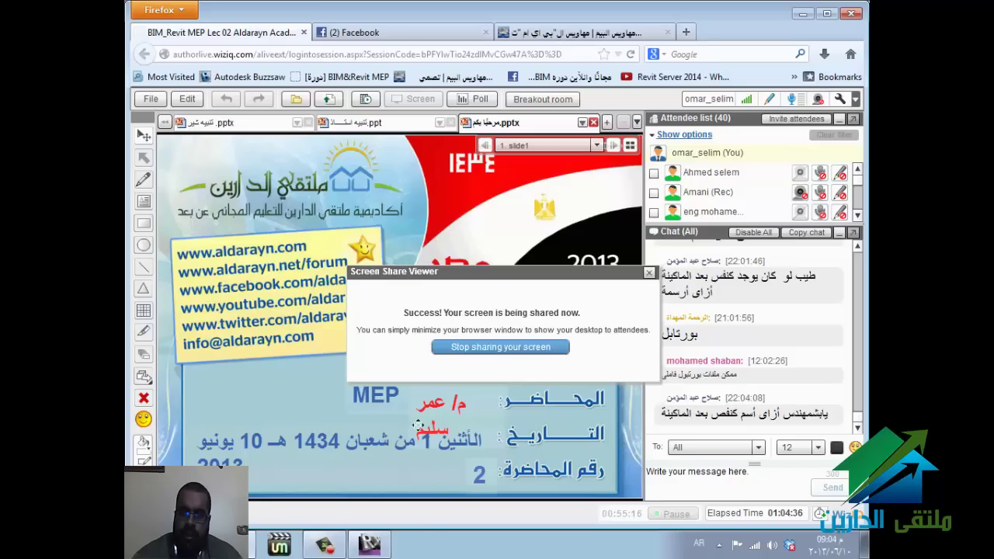
{"action": "mouse_move", "coordinate": [368, 545]}
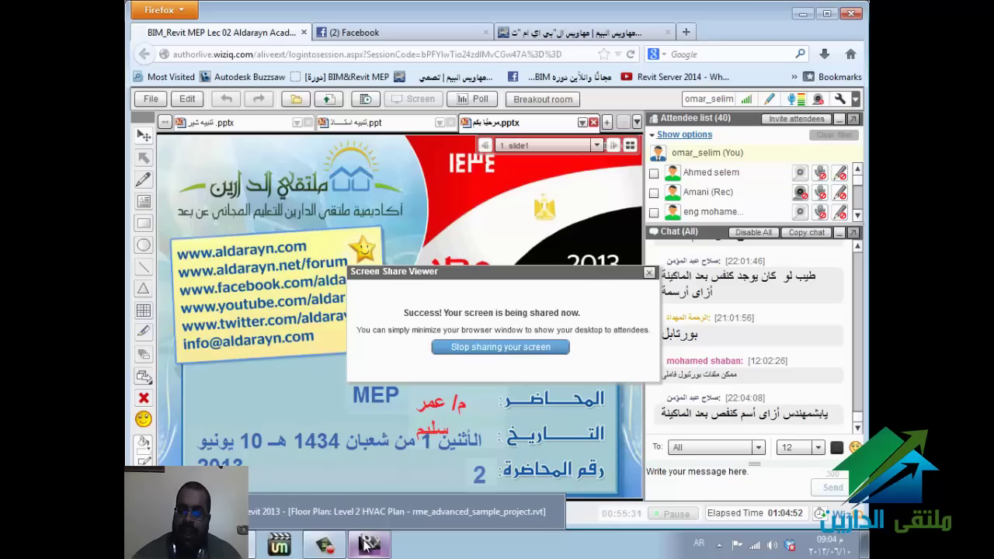
{"action": "left_click", "coordinate": [368, 543]}
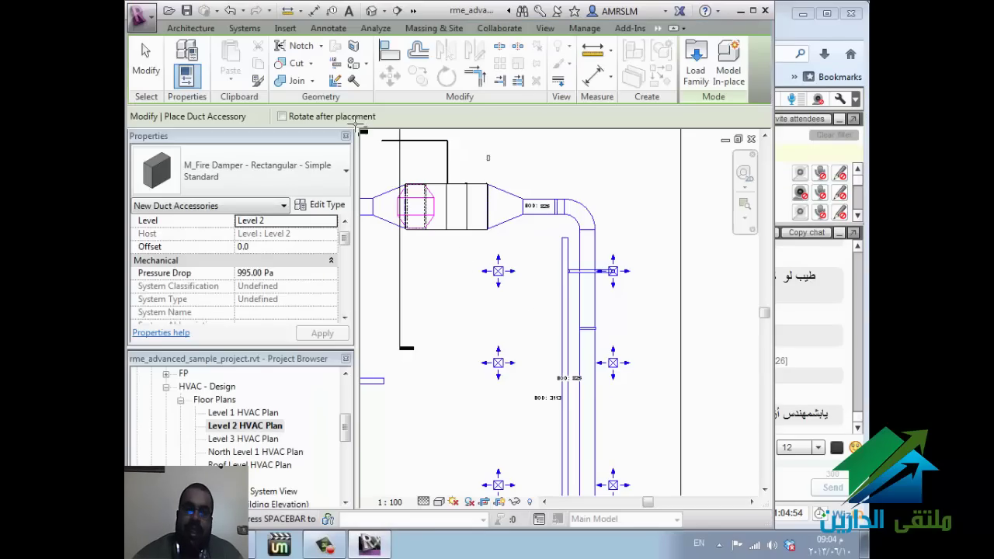
{"action": "key", "text": "Escape"}
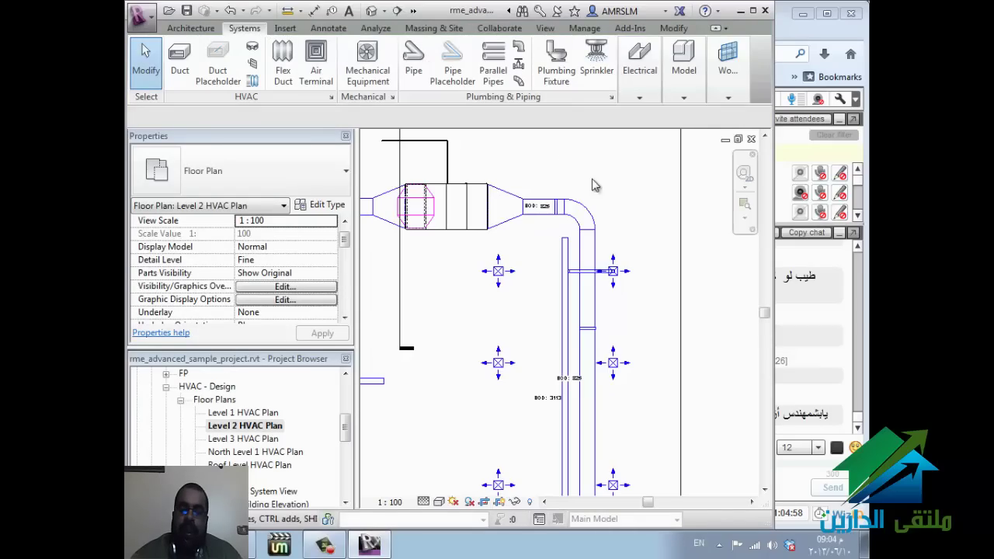
Step: Place an M_Outdoor AHU - Horizontal unit, type 5.7 Square Meters of Coil, in the empty area below the existing ductwork
{"action": "scroll", "coordinate": [485, 225], "scroll_direction": "down", "scroll_amount": 3}
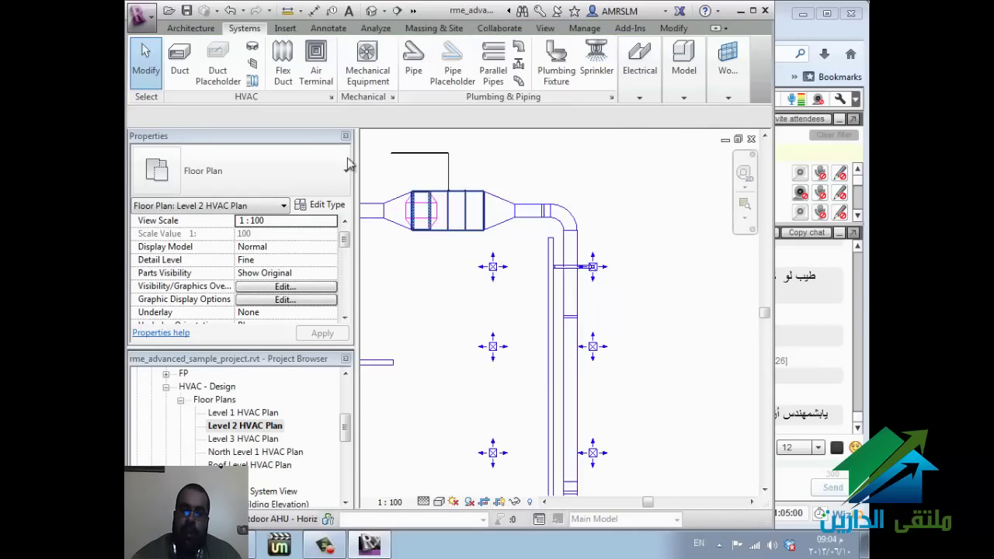
{"action": "left_click", "coordinate": [368, 64]}
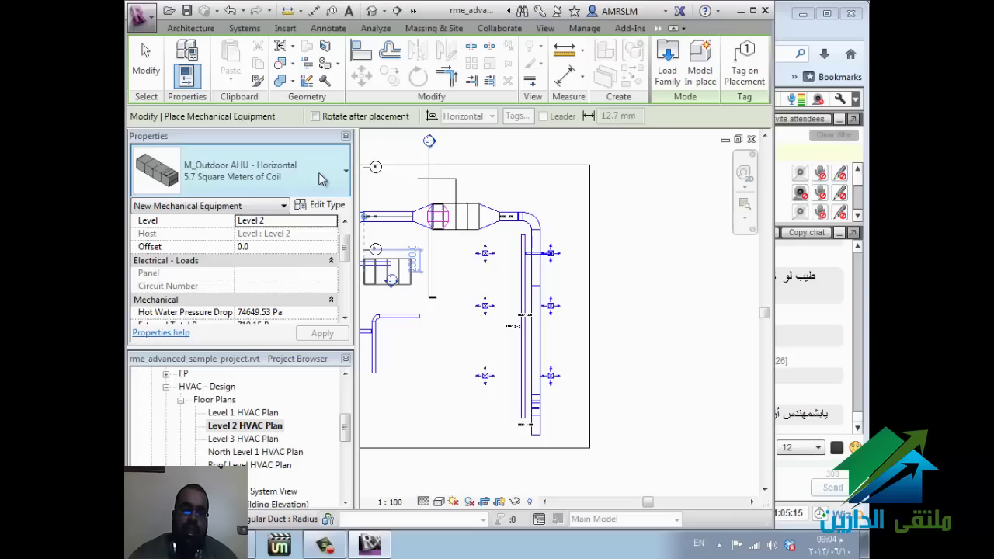
{"action": "left_click", "coordinate": [266, 184]}
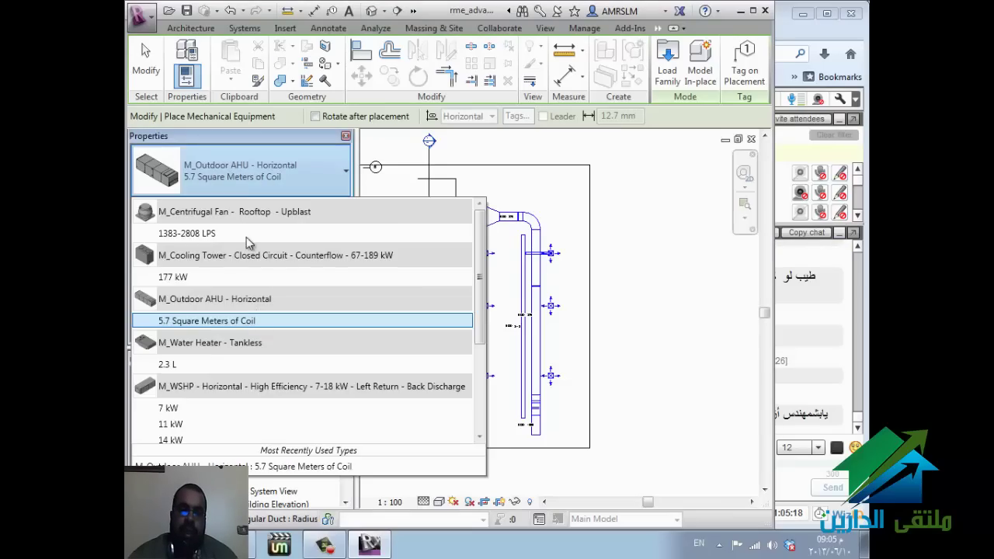
{"action": "left_click", "coordinate": [261, 326]}
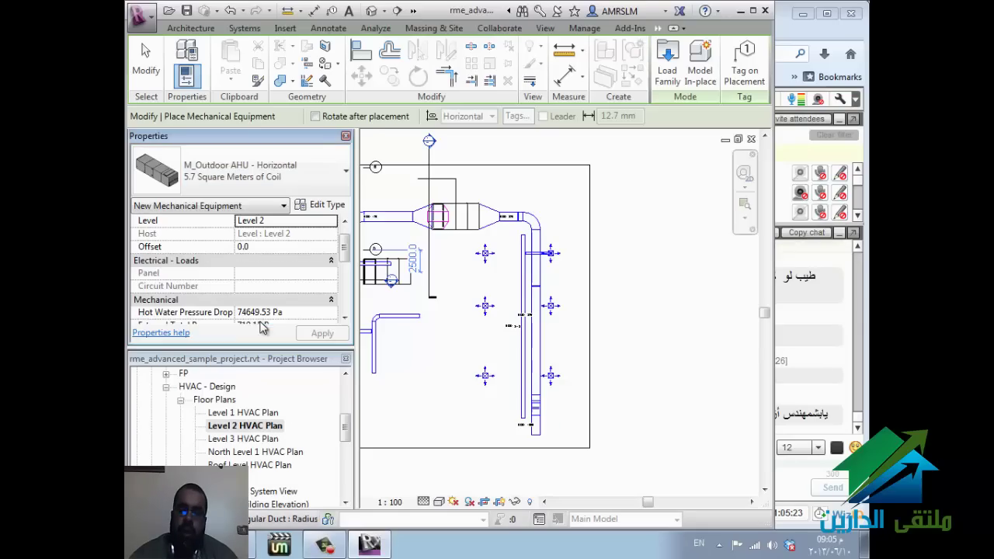
{"action": "left_click", "coordinate": [425, 416]}
{"action": "left_click", "coordinate": [427, 413]}
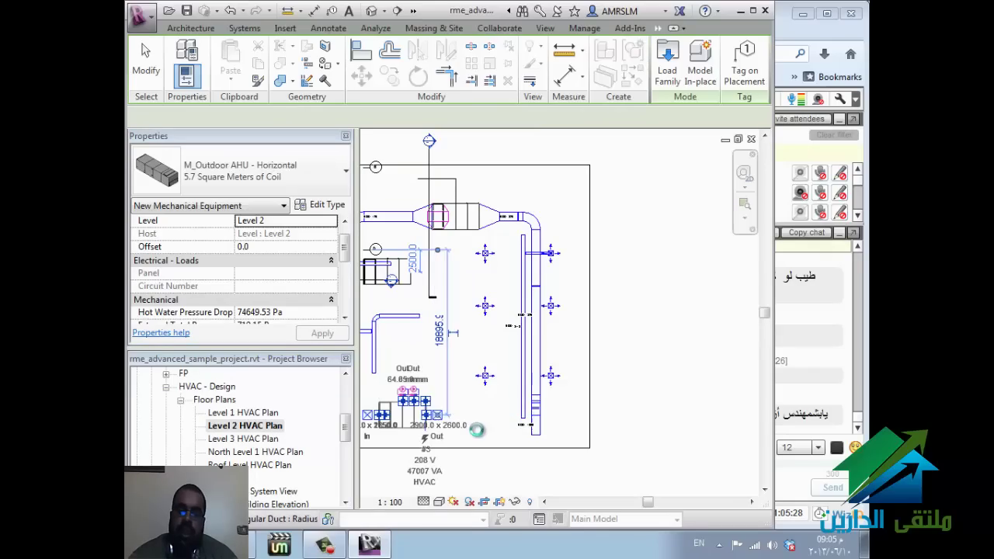
{"action": "key", "text": "Escape"}
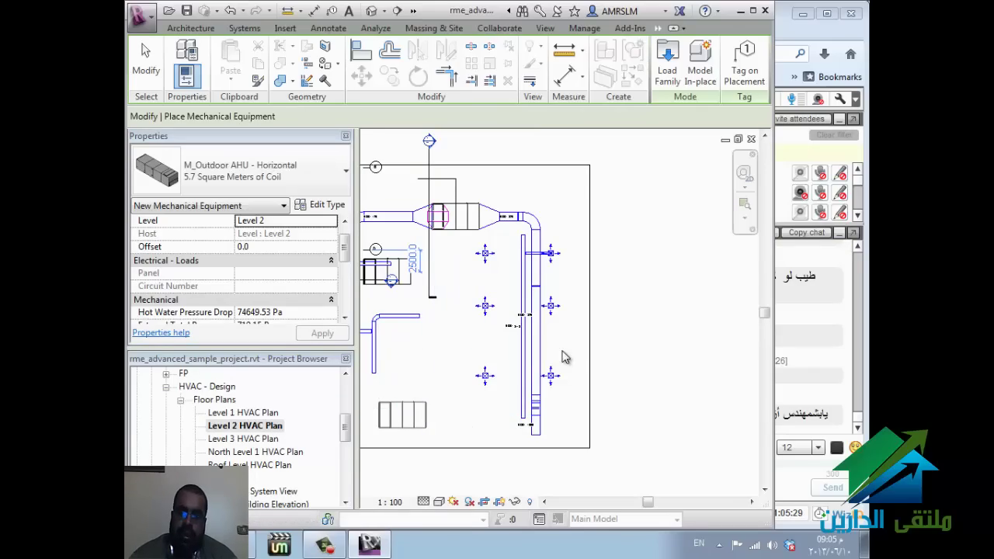
{"action": "scroll", "coordinate": [582, 354], "scroll_direction": "down", "scroll_amount": 1}
{"action": "key", "text": "Escape"}
{"action": "middle_click_drag", "start_coordinate": [441, 355], "coordinate": [491, 365]}
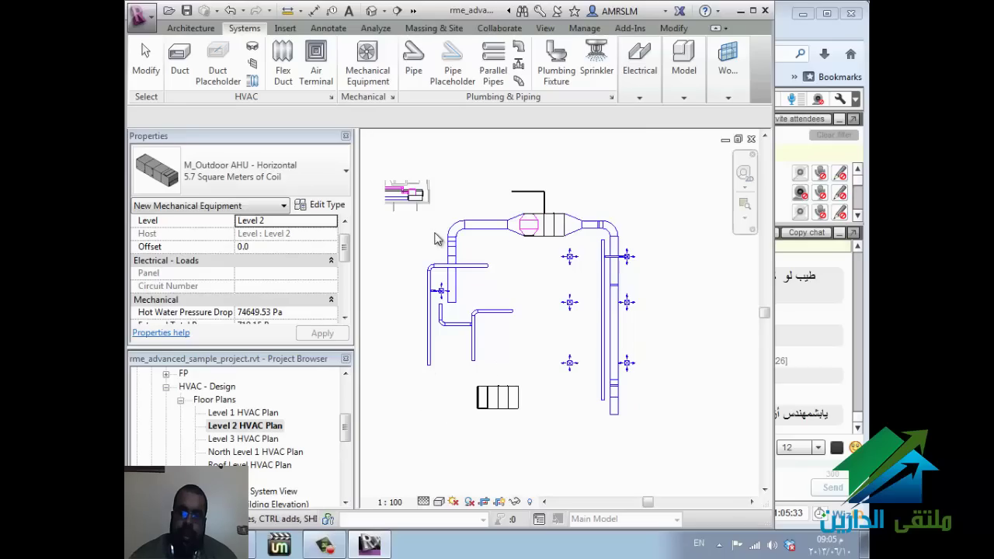
Step: Delete the ductwork, air handling units and air terminals from the plan, accepting the removal of the Section 9 view
{"action": "left_click", "coordinate": [441, 395]}
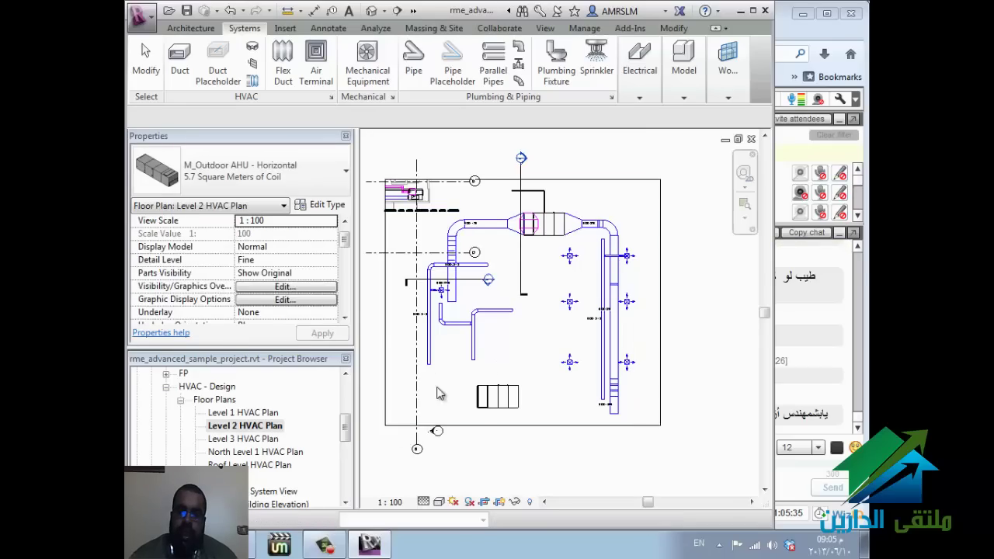
{"action": "left_click_drag", "start_coordinate": [631, 174], "coordinate": [637, 172]}
{"action": "left_click_drag", "start_coordinate": [649, 177], "coordinate": [651, 180]}
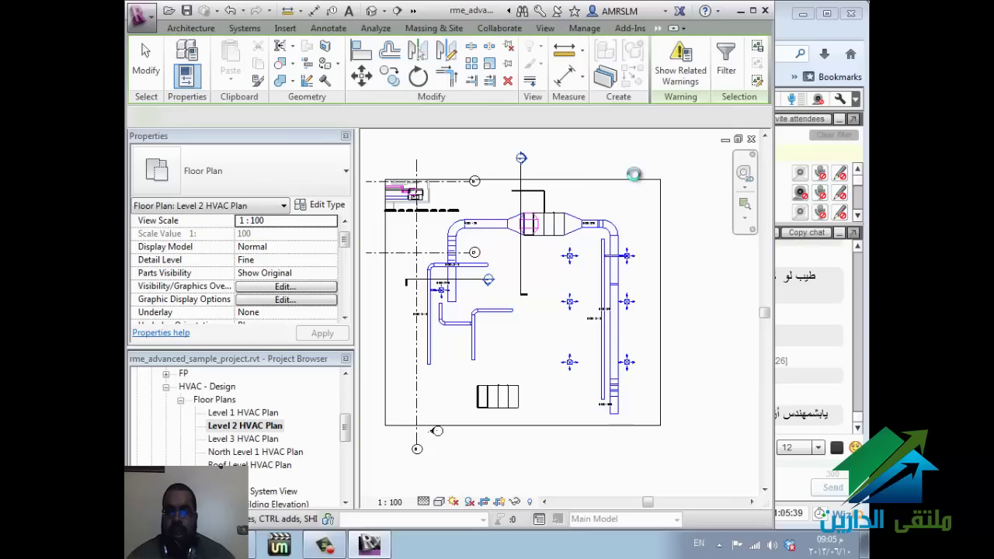
{"action": "key", "text": "Delete"}
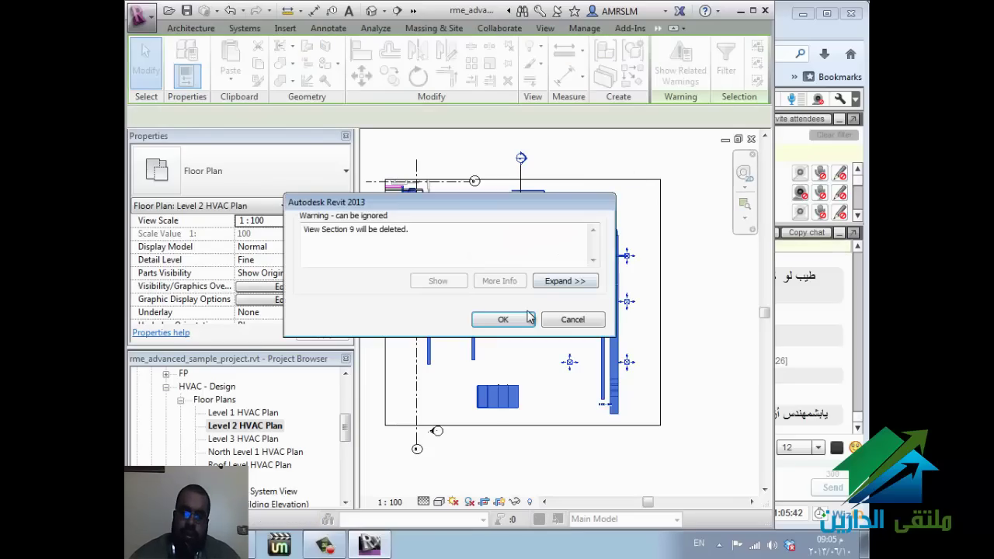
{"action": "left_click", "coordinate": [505, 319]}
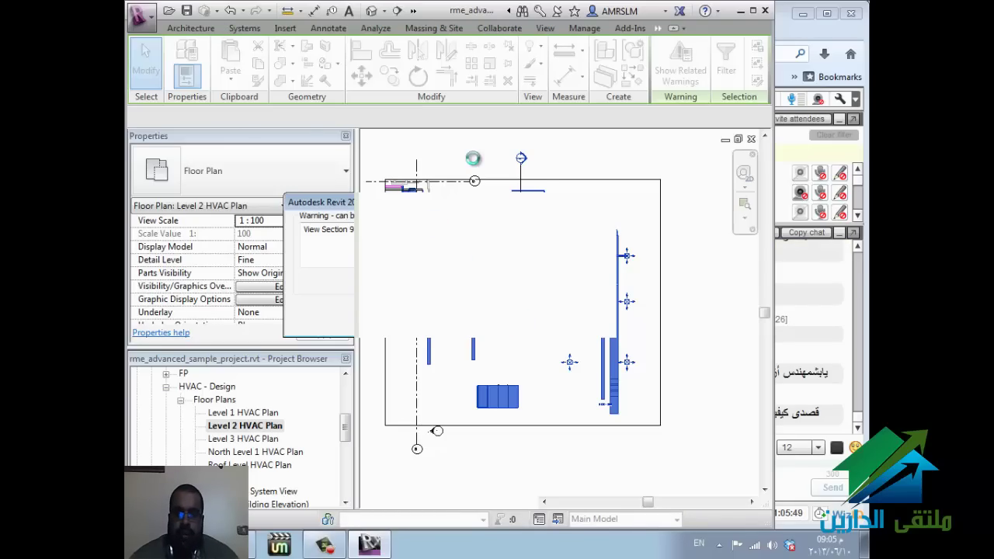
Step: Switch to Firefox to read the newest messages in the class chat and go back to Revit
{"action": "left_click", "coordinate": [786, 47]}
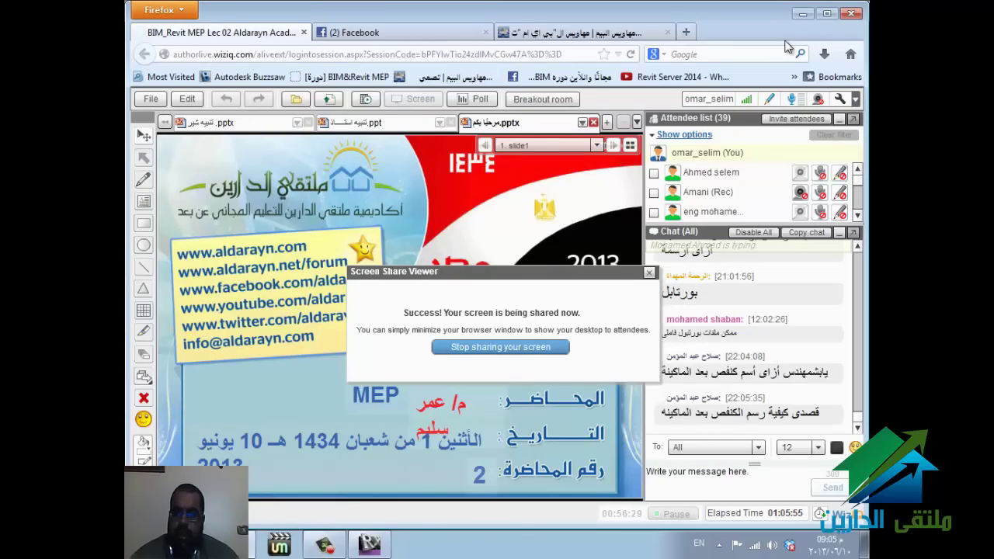
{"action": "key", "text": "alt+Tab"}
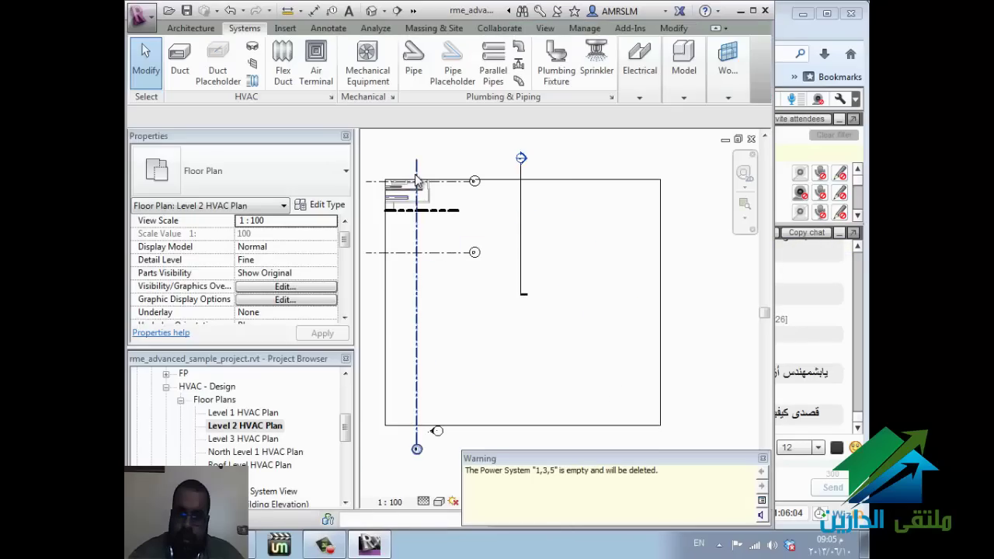
Step: Draw a rectangle of Exterior - Brick on Mtl. Stud architectural walls, about 12650 by 7650 mm, in the lower part of the plan
{"action": "left_click", "coordinate": [195, 28]}
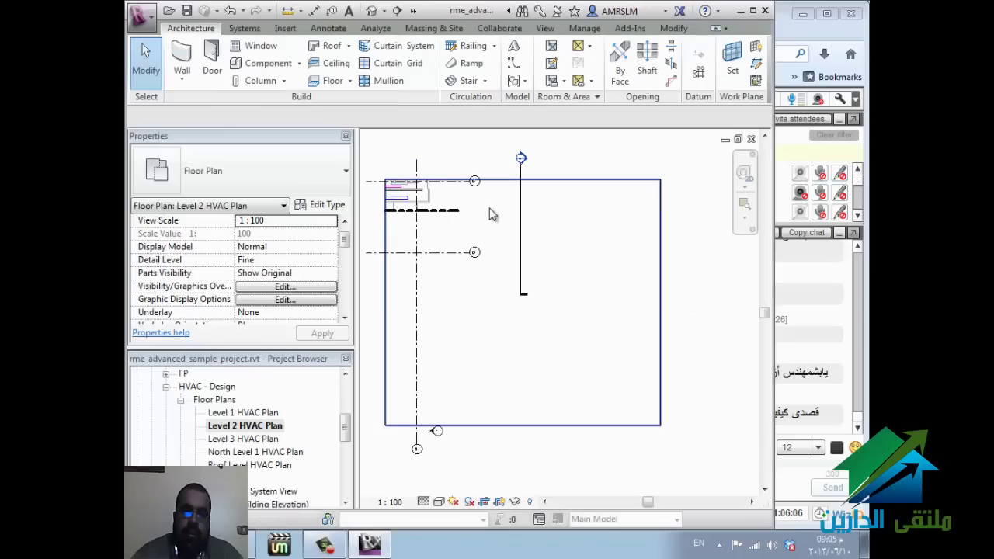
{"action": "left_click", "coordinate": [194, 89]}
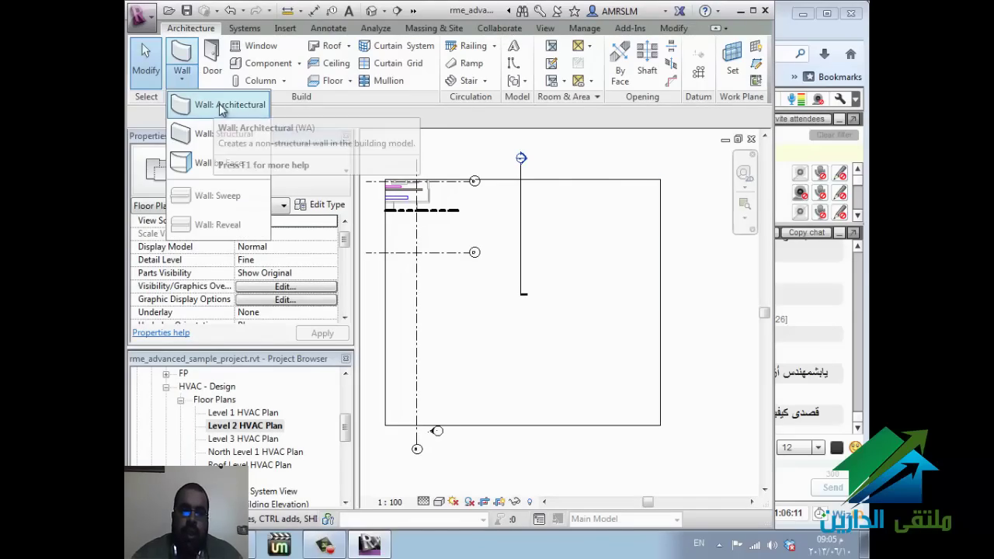
{"action": "left_click", "coordinate": [210, 109]}
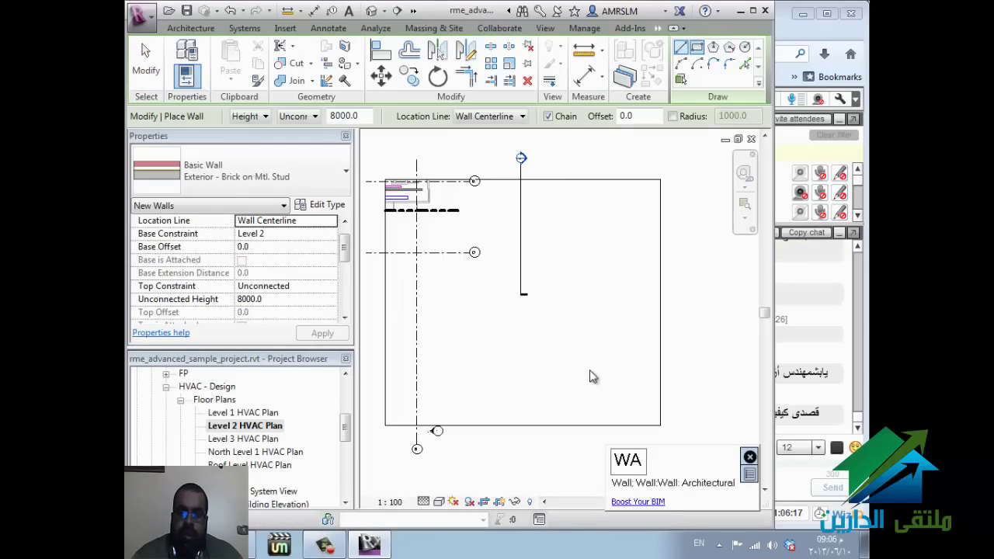
{"action": "key", "text": "r"}
{"action": "key", "text": "c"}
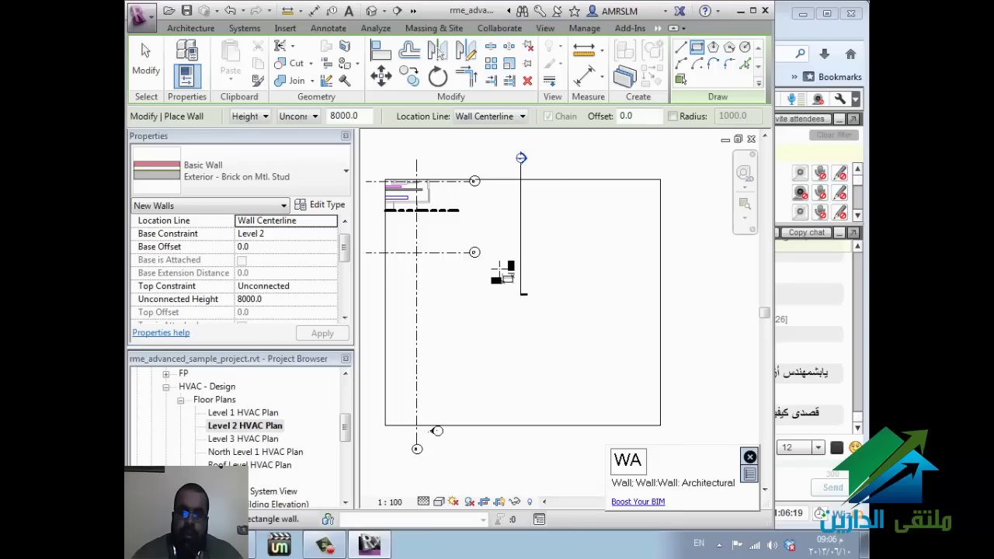
{"action": "left_click", "coordinate": [497, 271]}
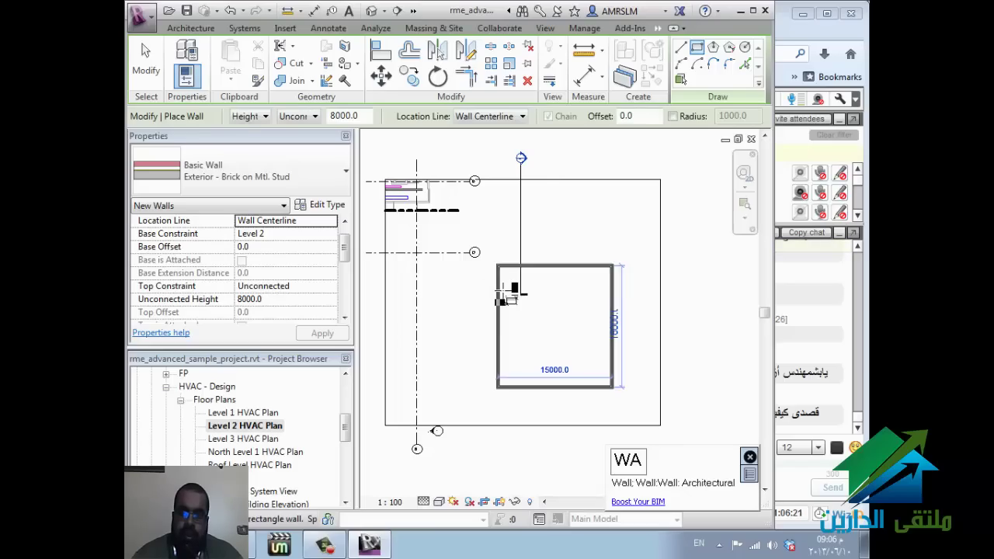
{"action": "left_click", "coordinate": [512, 327]}
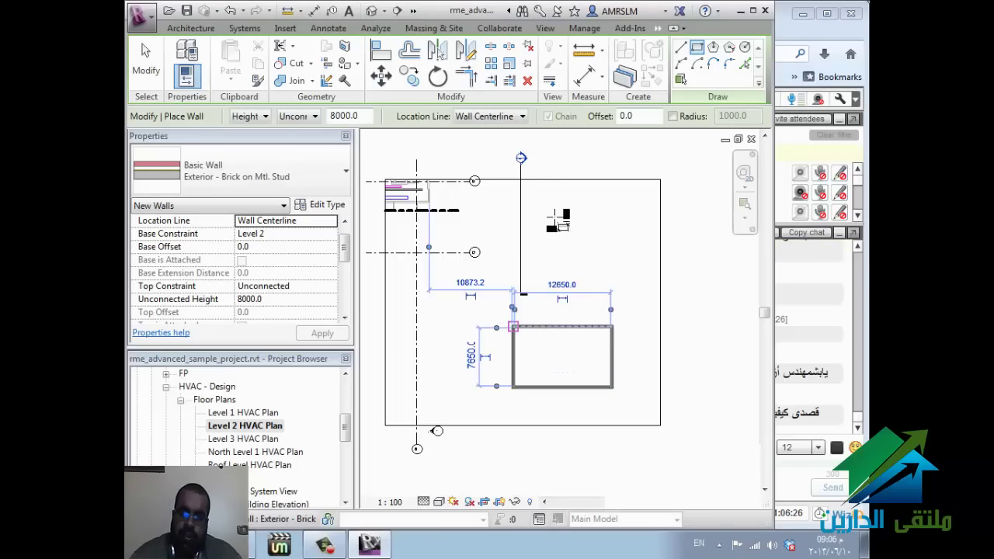
{"action": "key", "text": "Escape"}
{"action": "key", "text": "Escape"}
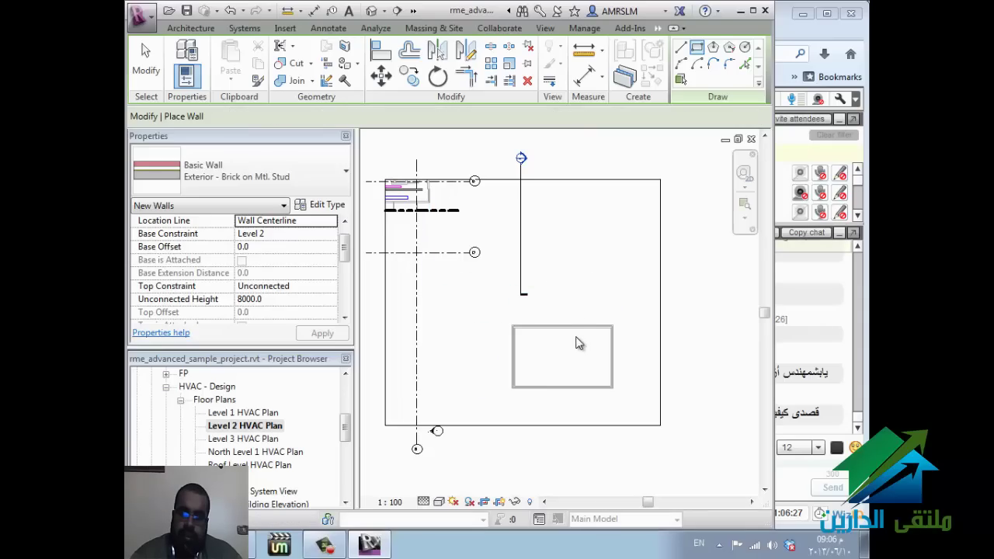
{"action": "key", "text": "Escape"}
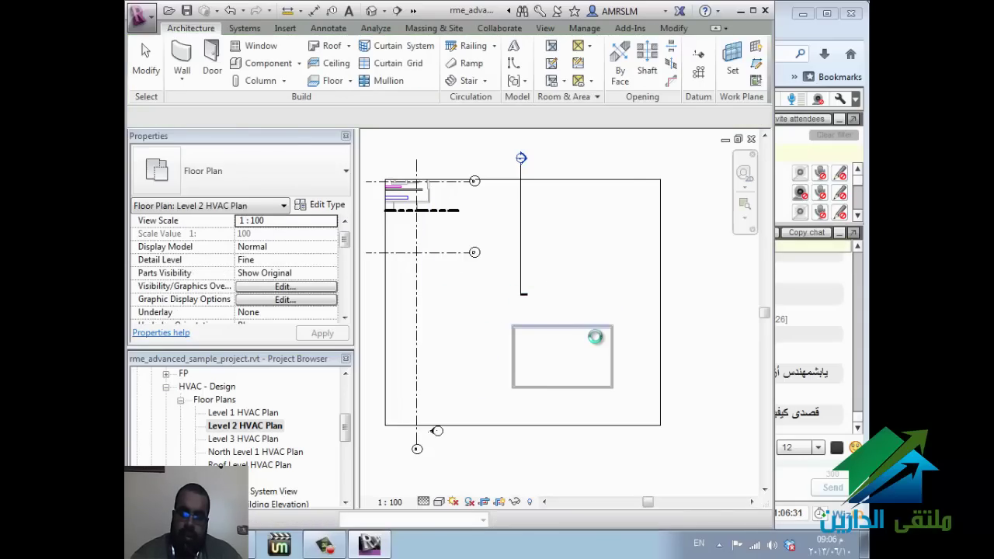
Step: Move the room's upper wall upward to enlarge the room's depth to about 14000 mm
{"action": "left_click", "coordinate": [595, 329]}
{"action": "left_click_drag", "start_coordinate": [577, 326], "coordinate": [619, 242]}
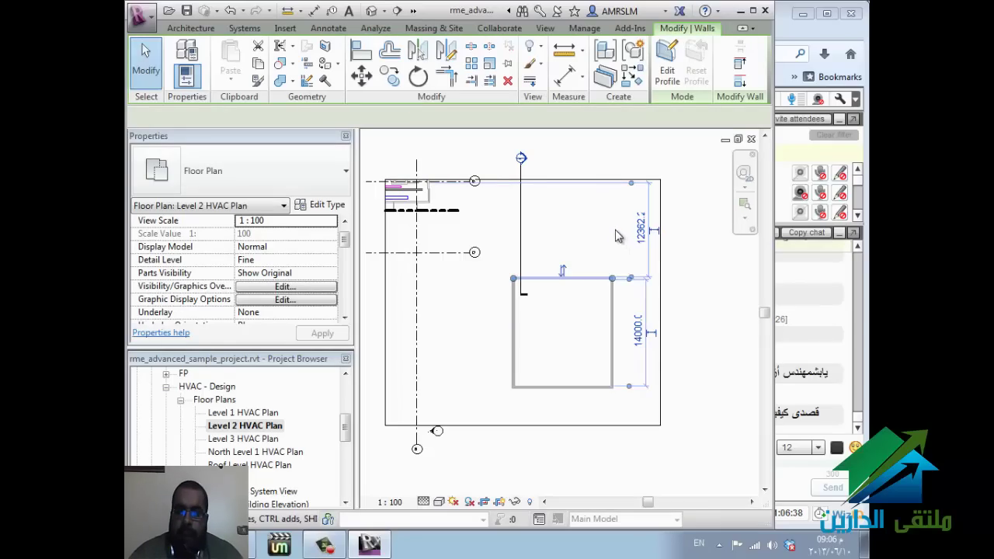
{"action": "left_click", "coordinate": [615, 232]}
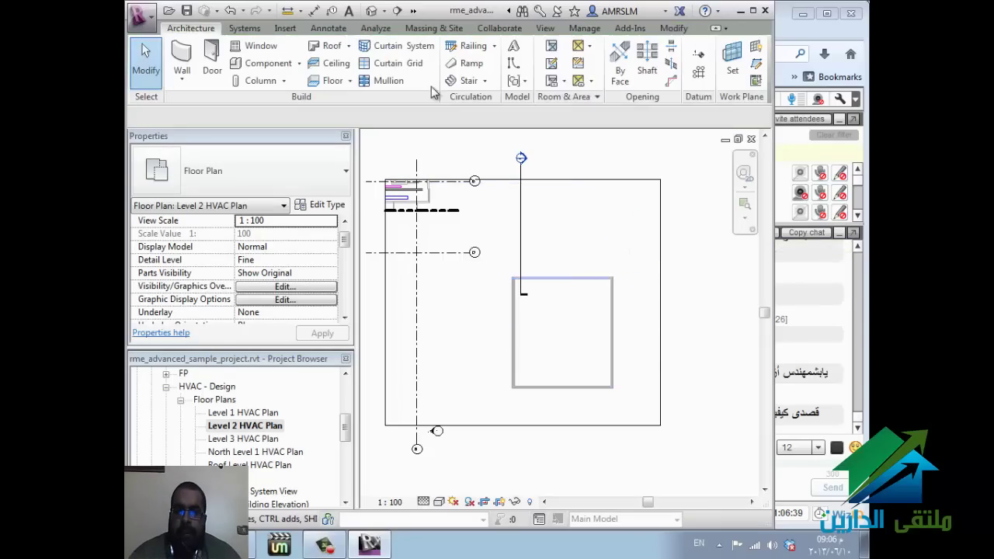
Step: Place two M_Lavatory - Wall Mounted fixtures, 485 mmx355 mm - Public, inside the lower wall, the first about 1600 mm from the right-hand corner
{"action": "left_click", "coordinate": [245, 28]}
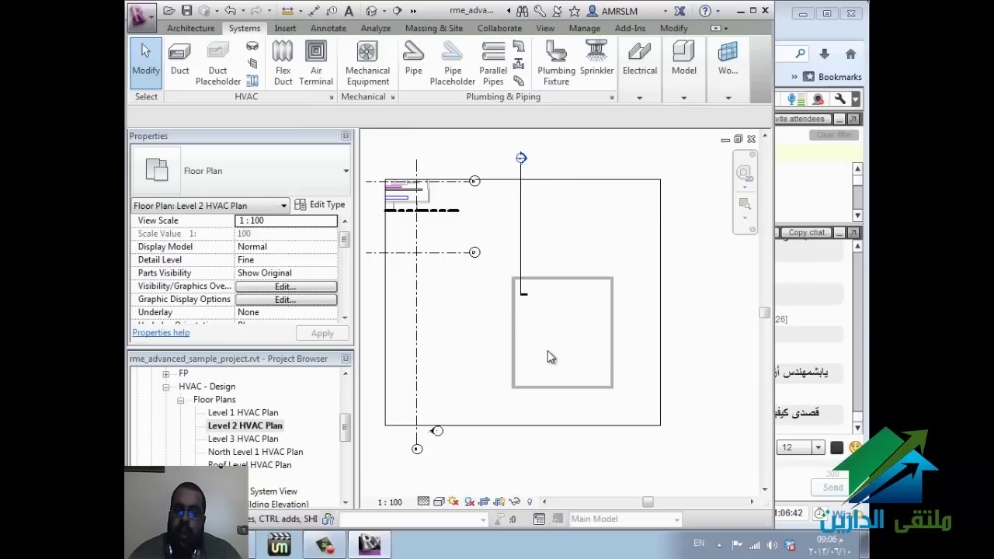
{"action": "left_click", "coordinate": [556, 74]}
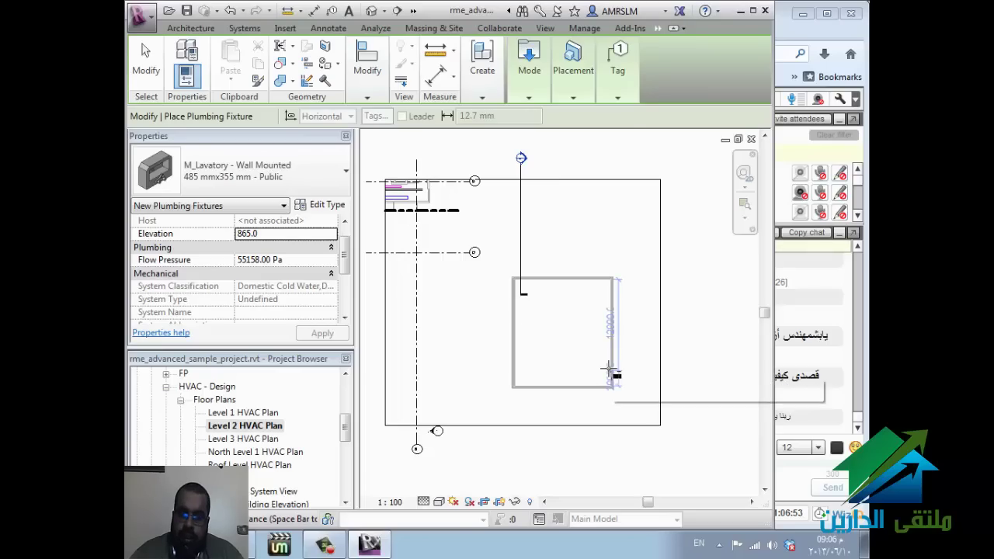
{"action": "scroll", "coordinate": [605, 364], "scroll_direction": "up", "scroll_amount": 1}
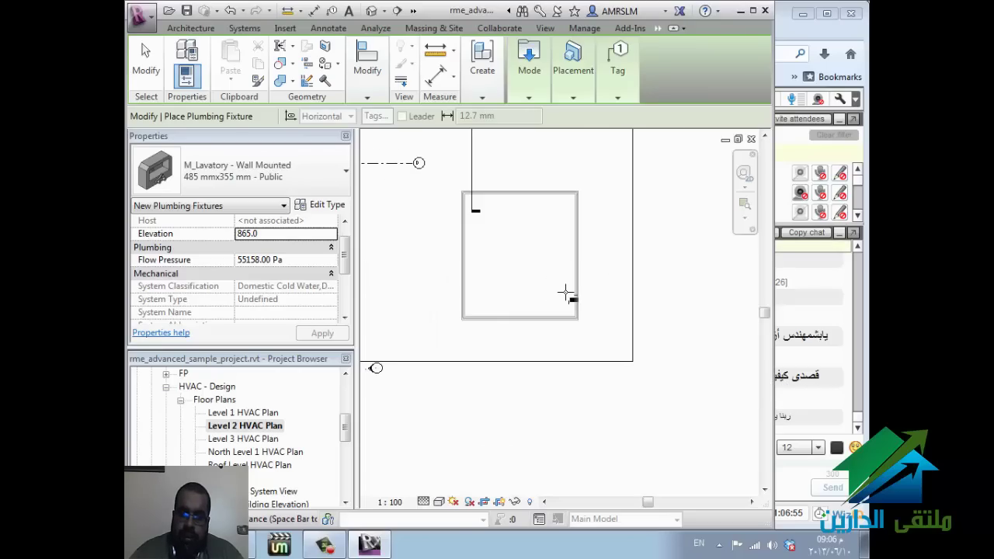
{"action": "scroll", "coordinate": [566, 291], "scroll_direction": "up", "scroll_amount": 2}
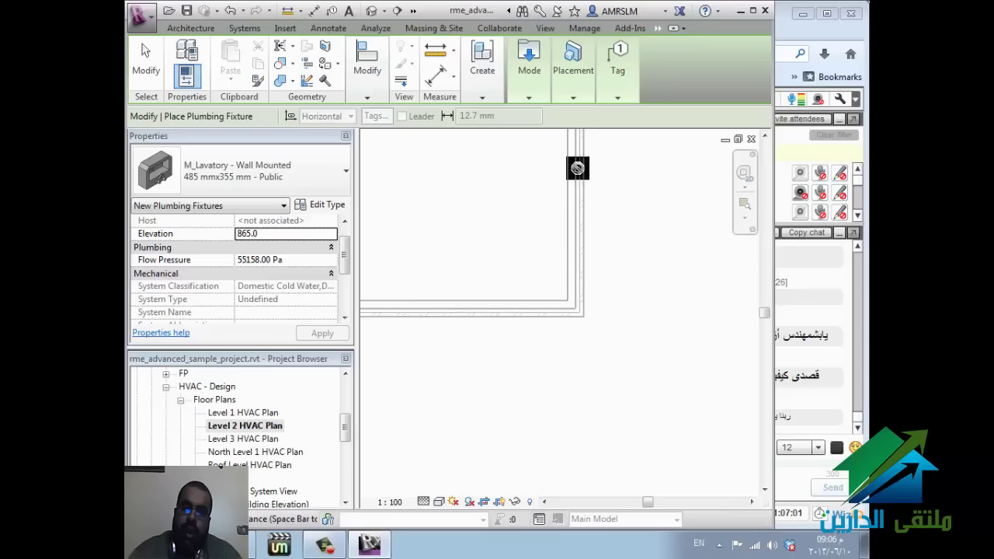
{"action": "left_click", "coordinate": [584, 67]}
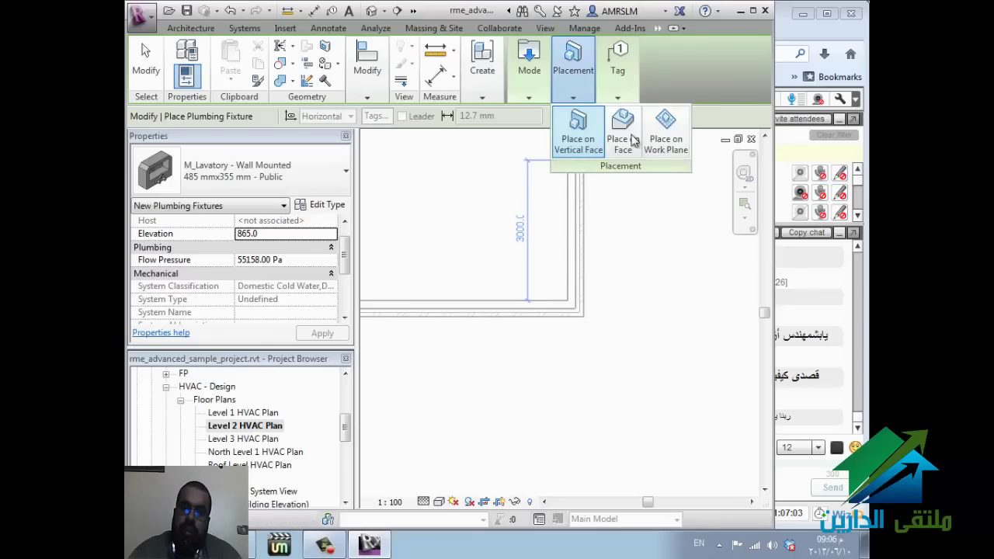
{"action": "left_click", "coordinate": [562, 220]}
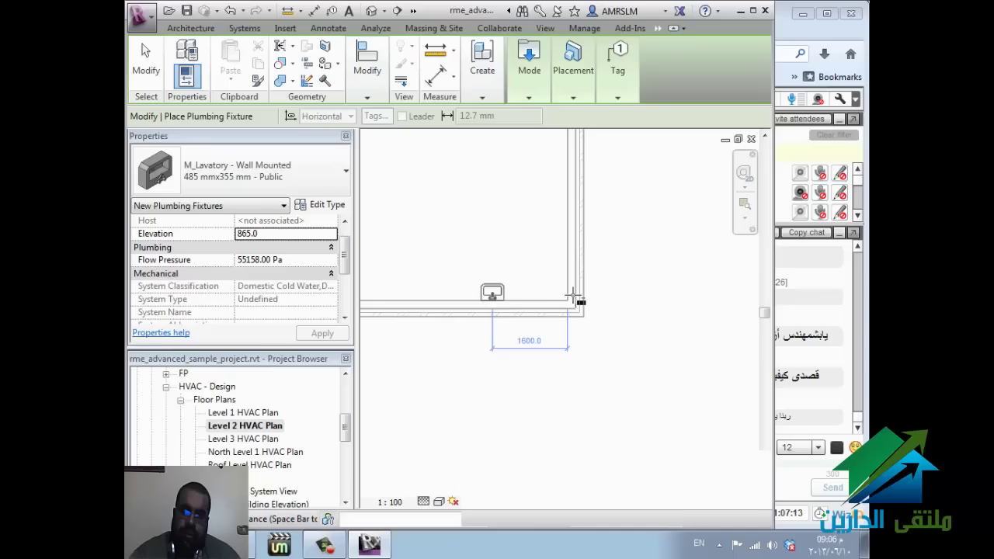
{"action": "left_click", "coordinate": [635, 308]}
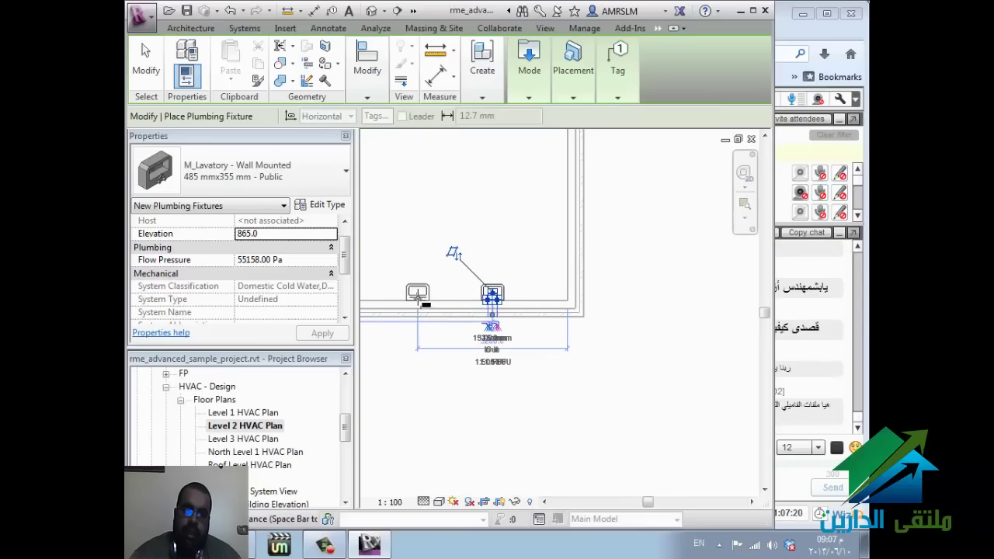
{"action": "key", "text": "Escape"}
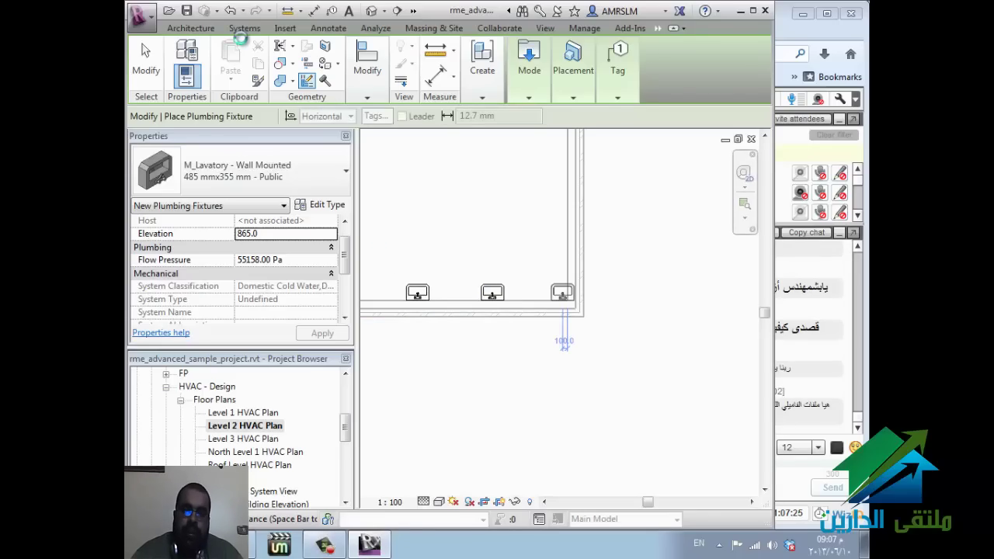
{"action": "key", "text": "Escape"}
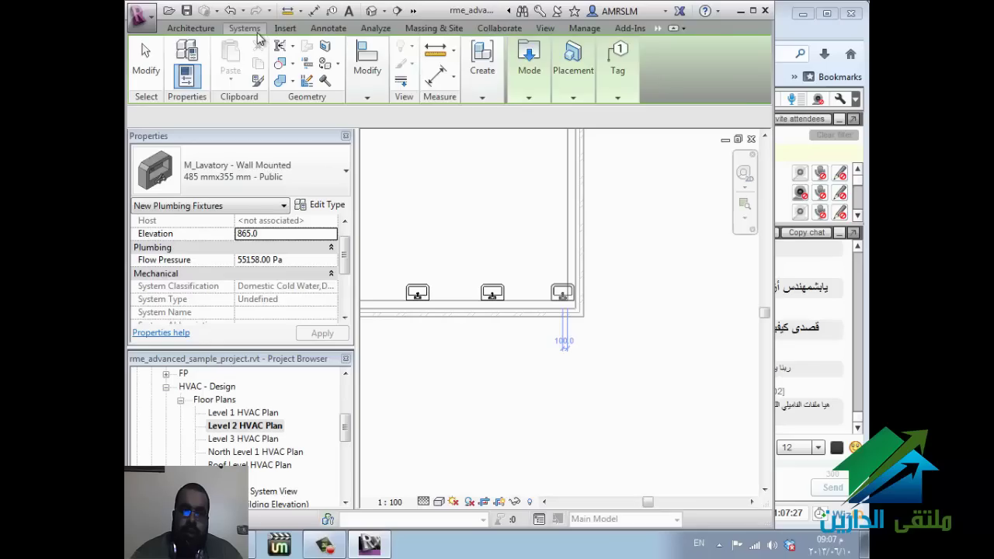
Step: Place an M_Water Closet - Flush Valve - Wall Mounted, Public - 6.1 Lpf, inside the right-hand wall, about 1300 mm from the lower corner
{"action": "left_click", "coordinate": [257, 33]}
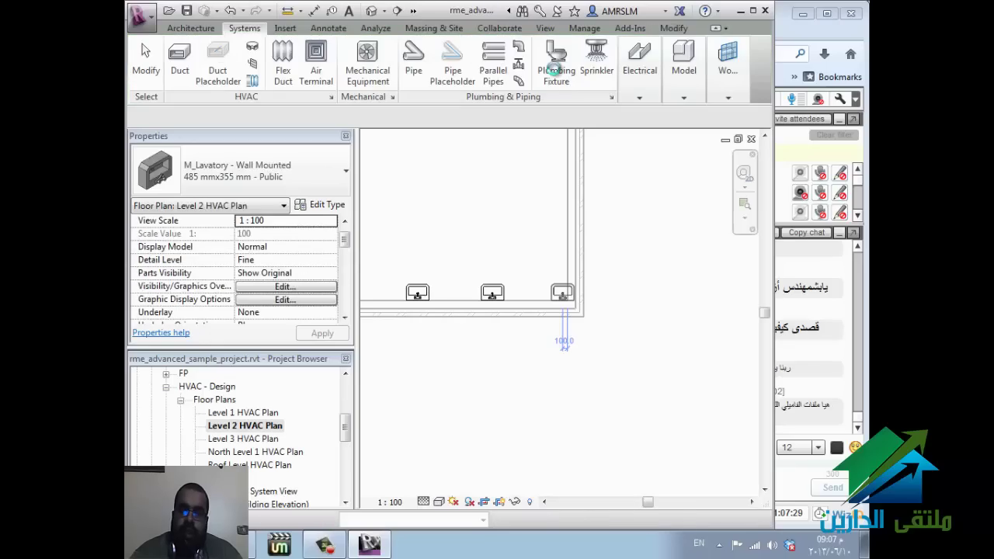
{"action": "left_click", "coordinate": [558, 83]}
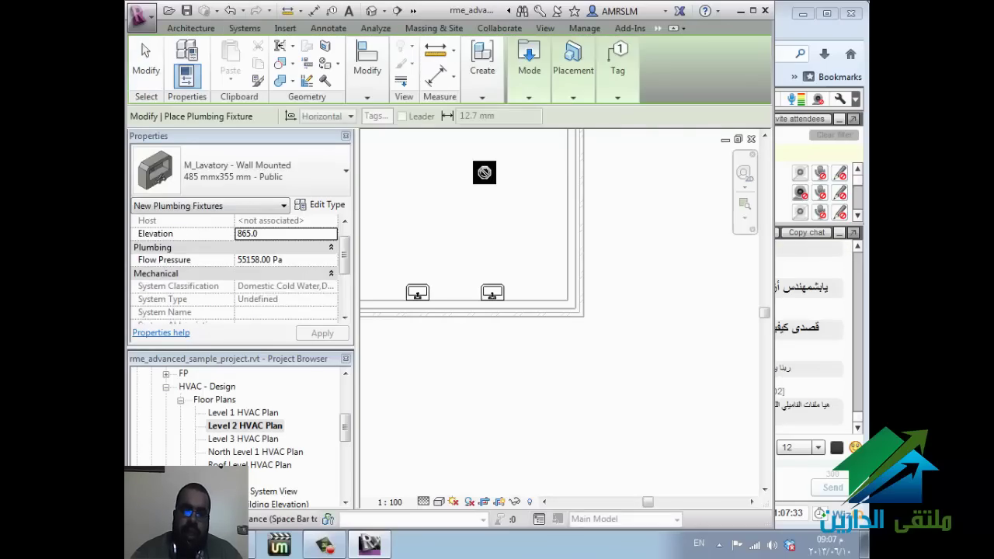
{"action": "left_click", "coordinate": [309, 185]}
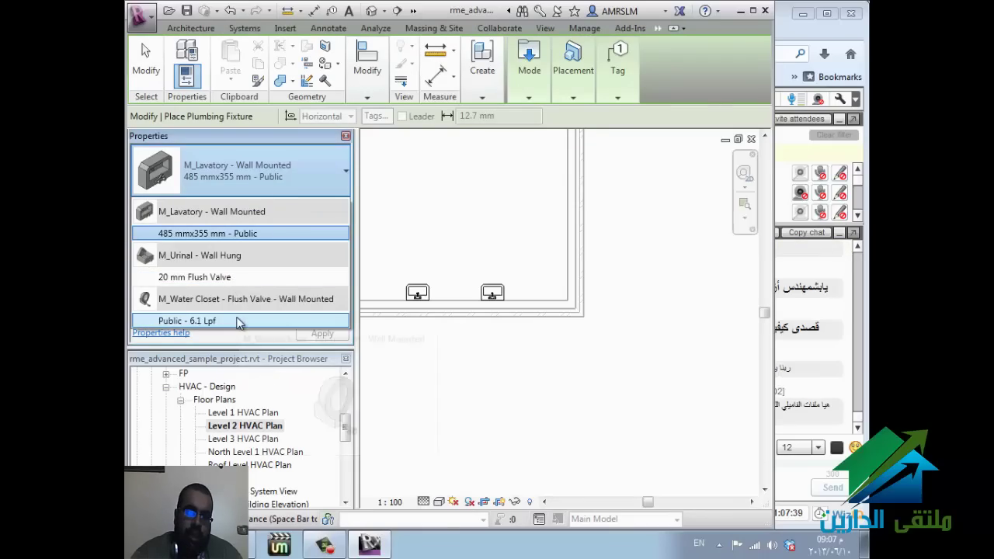
{"action": "key", "text": "Return"}
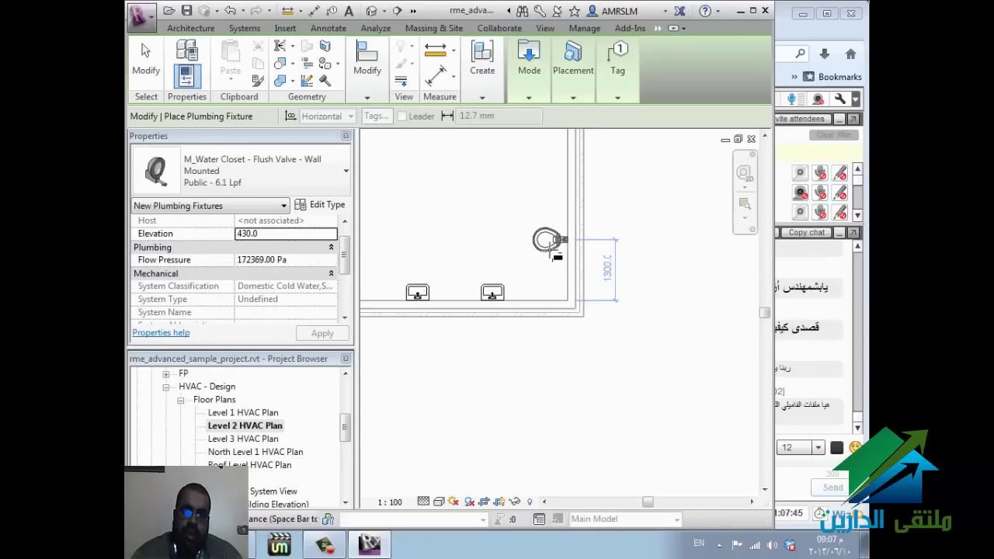
{"action": "left_click", "coordinate": [552, 250]}
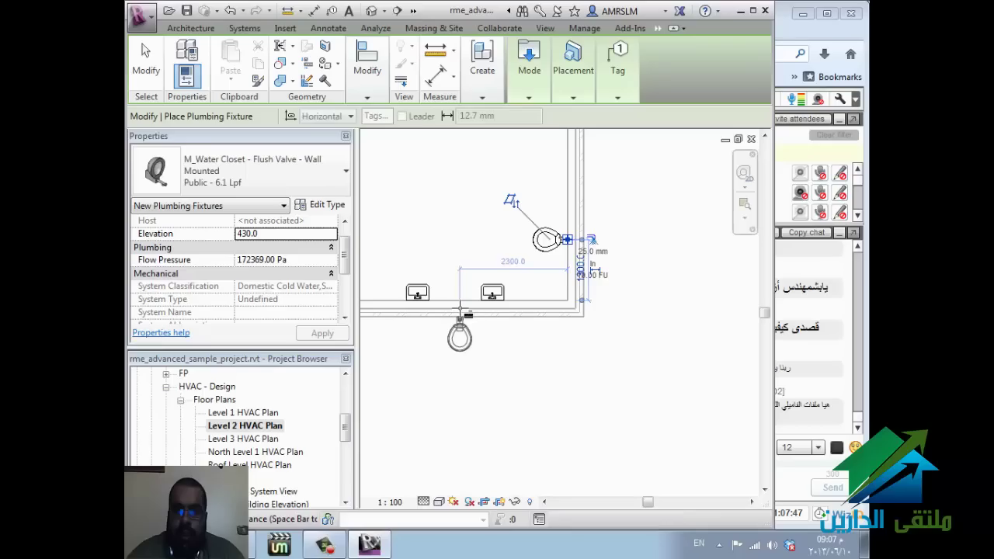
{"action": "key", "text": "Escape"}
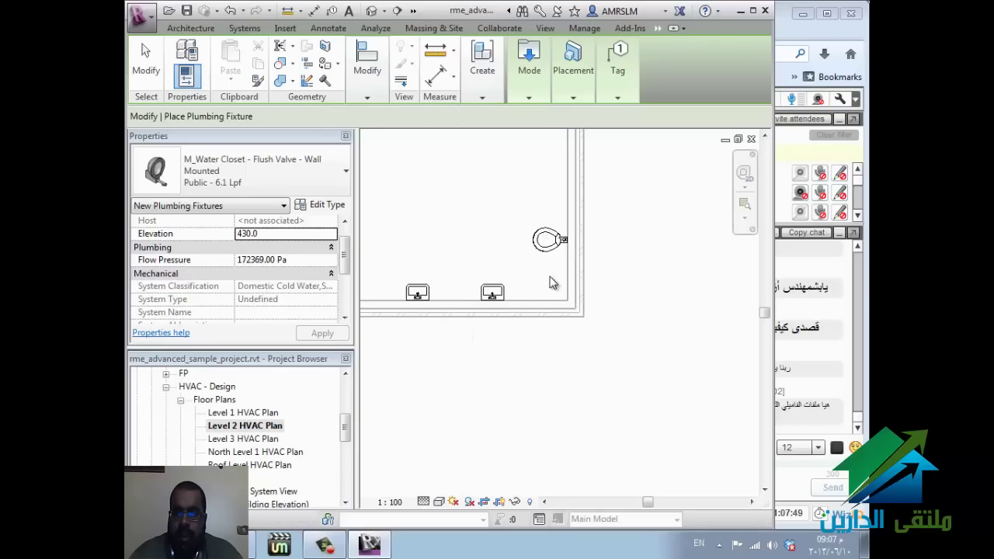
{"action": "key", "text": "Escape"}
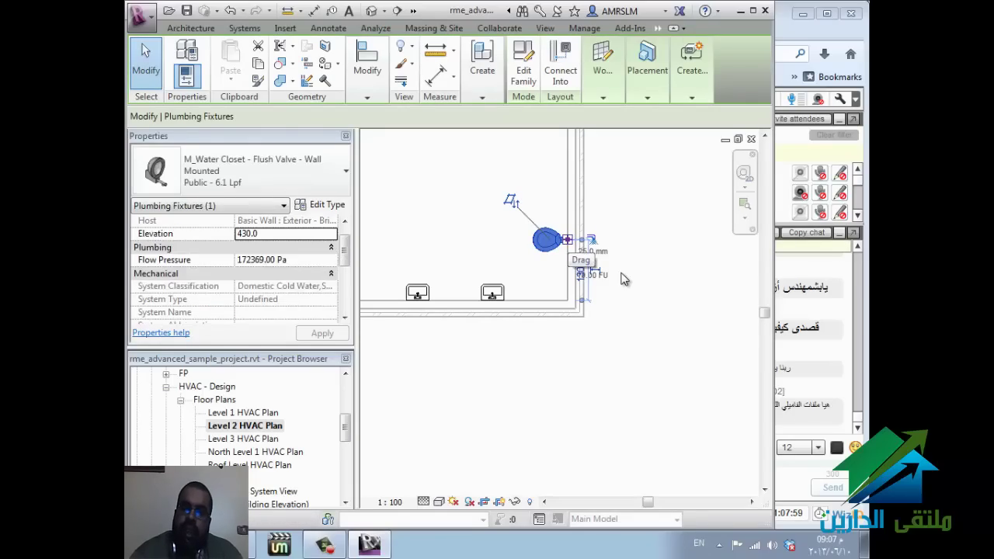
Step: Draw a 25 mm pipe from the water closet's Domestic Cold Water connector, about 500 mm out through the wall
{"action": "right_click", "coordinate": [623, 279]}
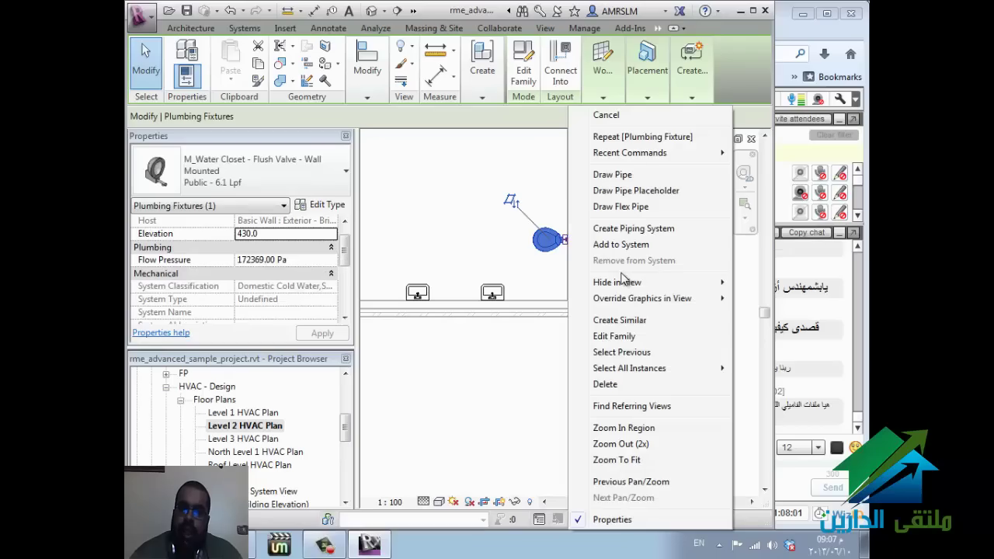
{"action": "key", "text": "Escape"}
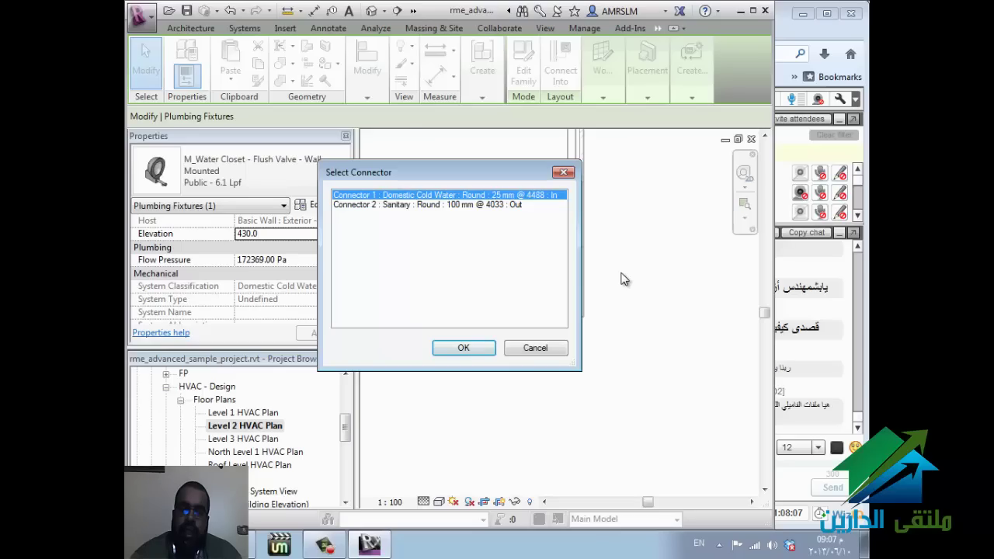
{"action": "key", "text": "Return"}
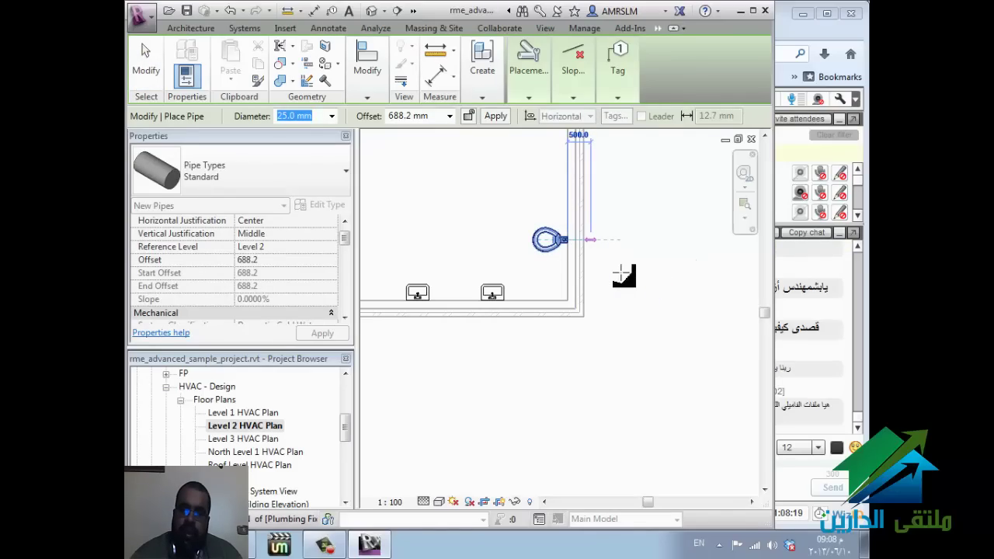
{"action": "left_click", "coordinate": [621, 272]}
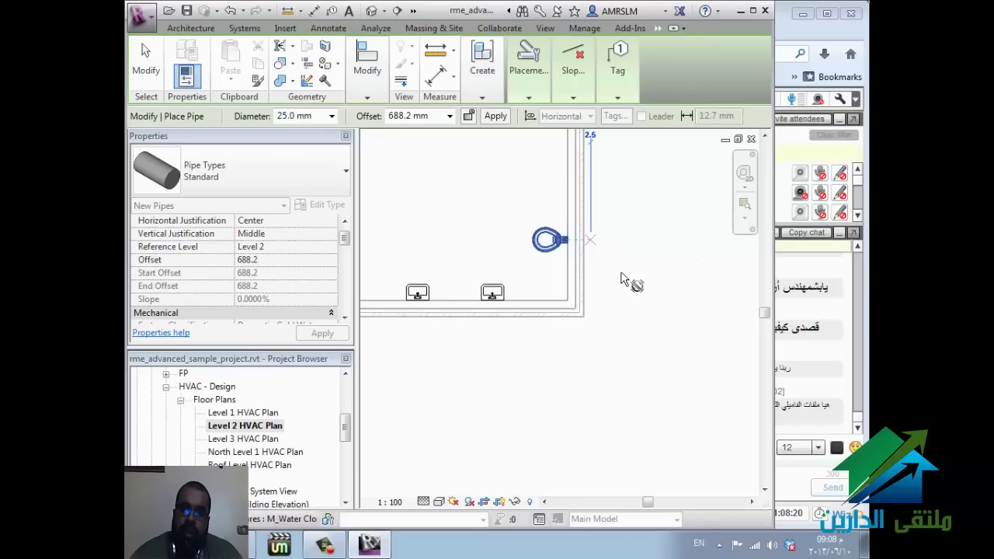
Step: Set the pipe offset to 2400 mm and continue the cold water pipe downward outside the right-hand wall
{"action": "left_click", "coordinate": [449, 116]}
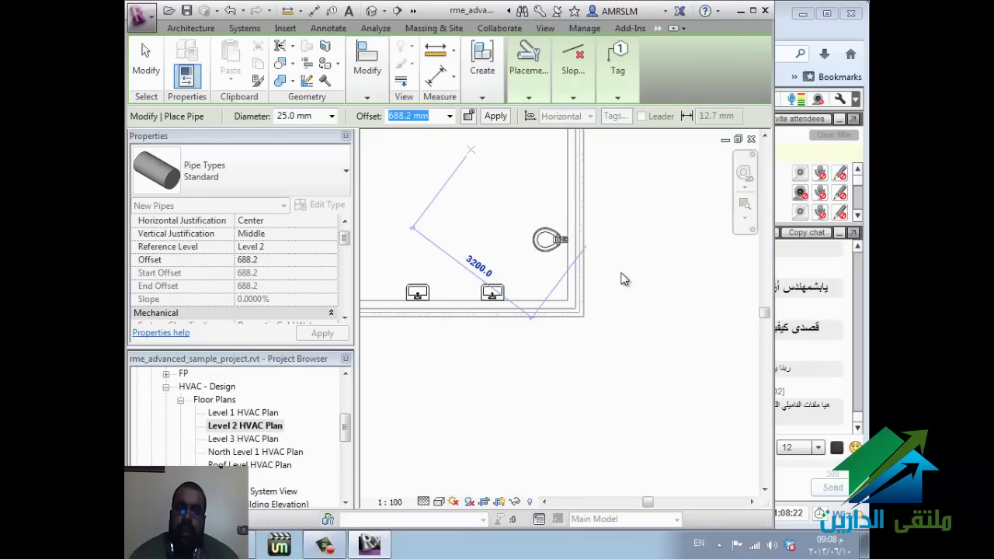
{"action": "key", "text": "Up"}
{"action": "key", "text": "Up"}
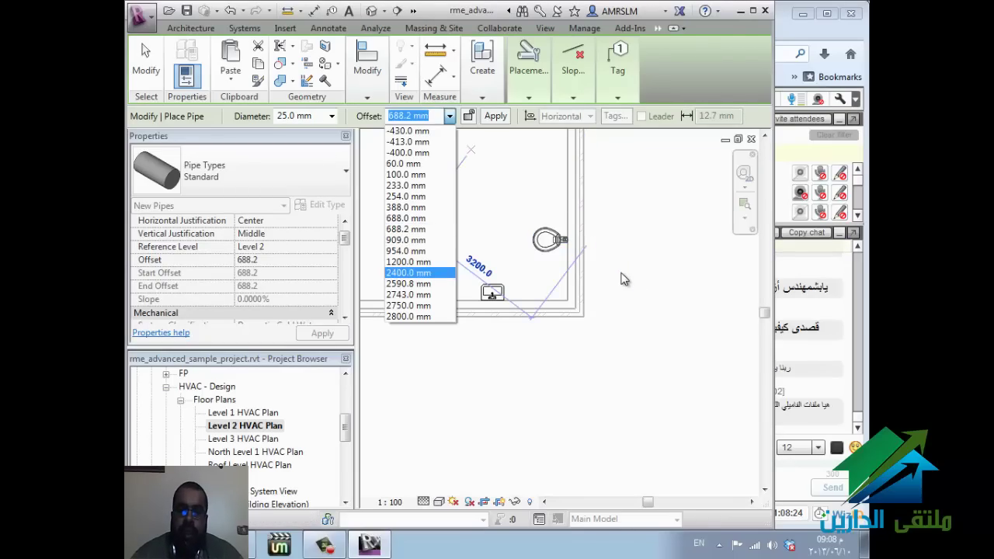
{"action": "key", "text": "Escape"}
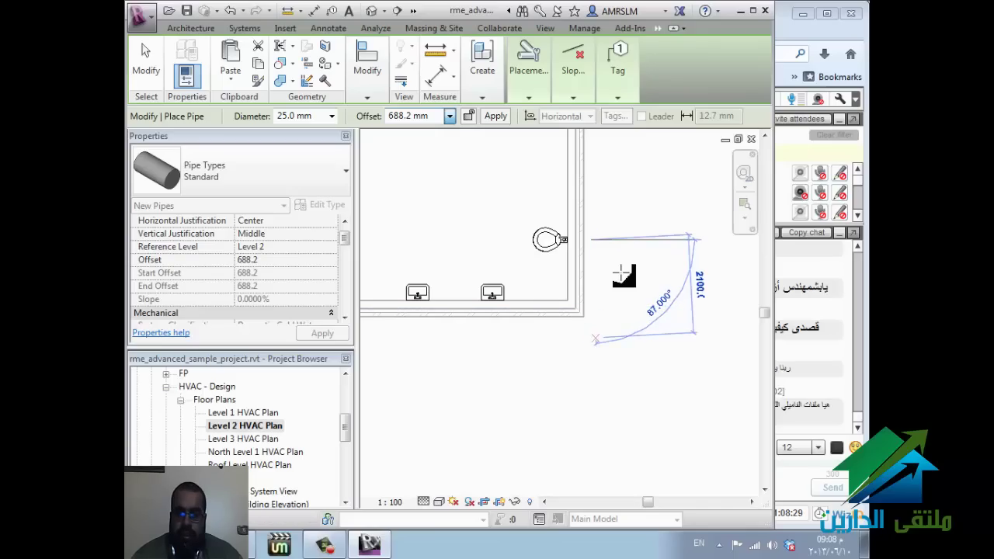
{"action": "type", "text": "2400"}
{"action": "key", "text": "Return"}
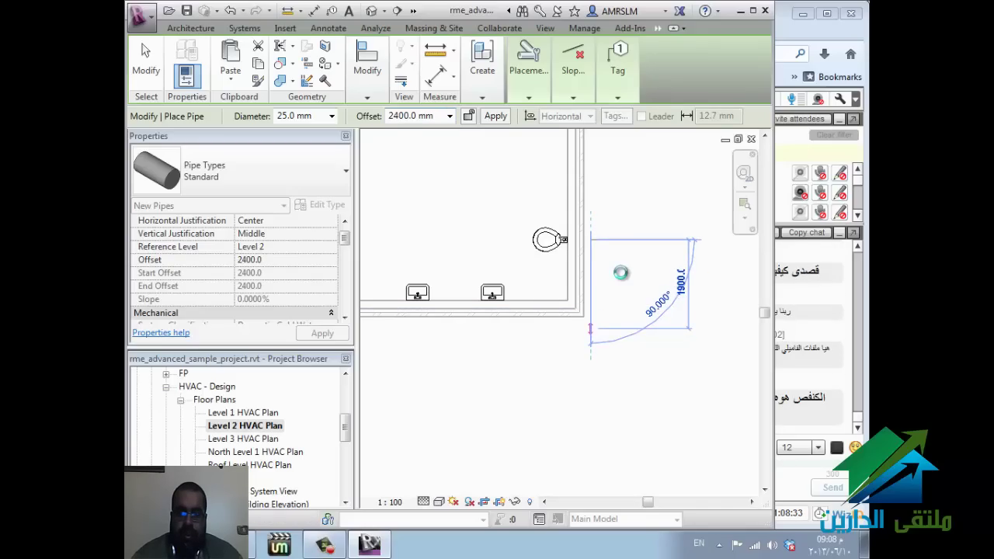
{"action": "left_click", "coordinate": [621, 273]}
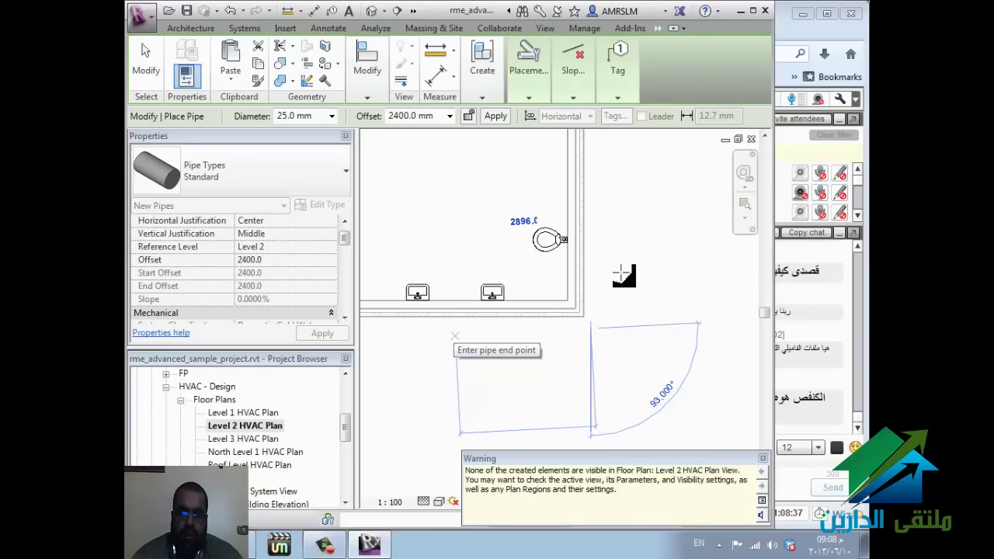
Step: Draw a pipe about 800 mm long from the lavatory nearest the water closet, straight out through the lower wall
{"action": "key", "text": "Escape"}
{"action": "key", "text": "Escape"}
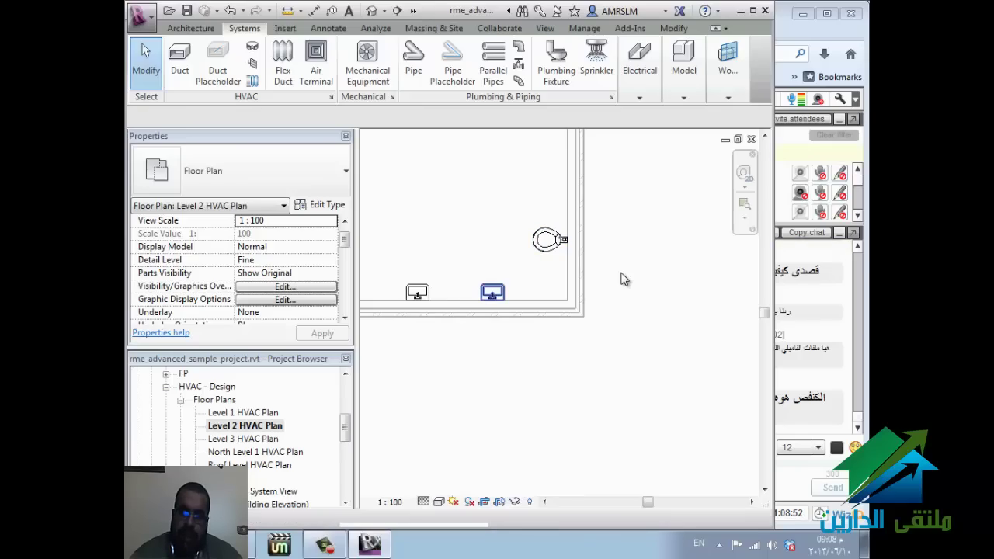
{"action": "left_click", "coordinate": [492, 292]}
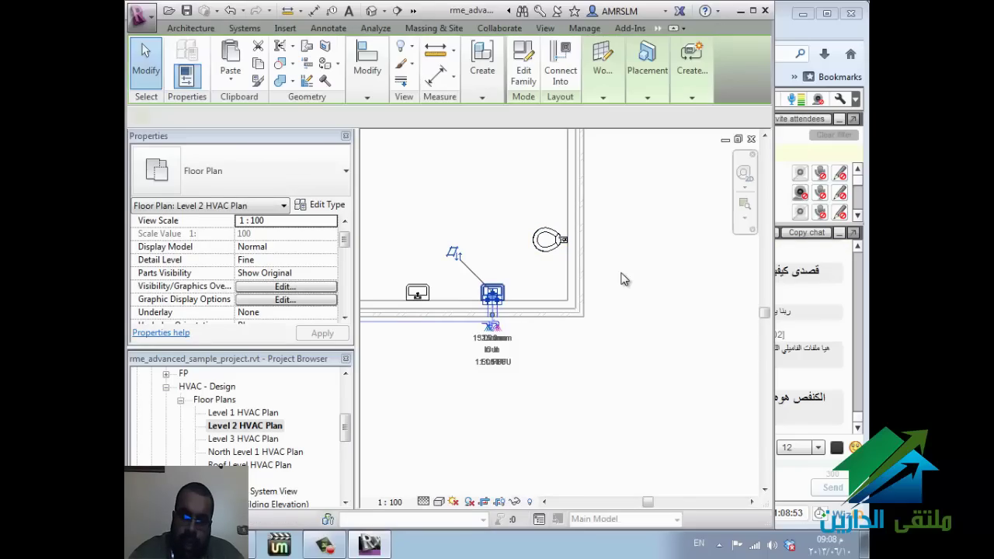
{"action": "right_click", "coordinate": [486, 300]}
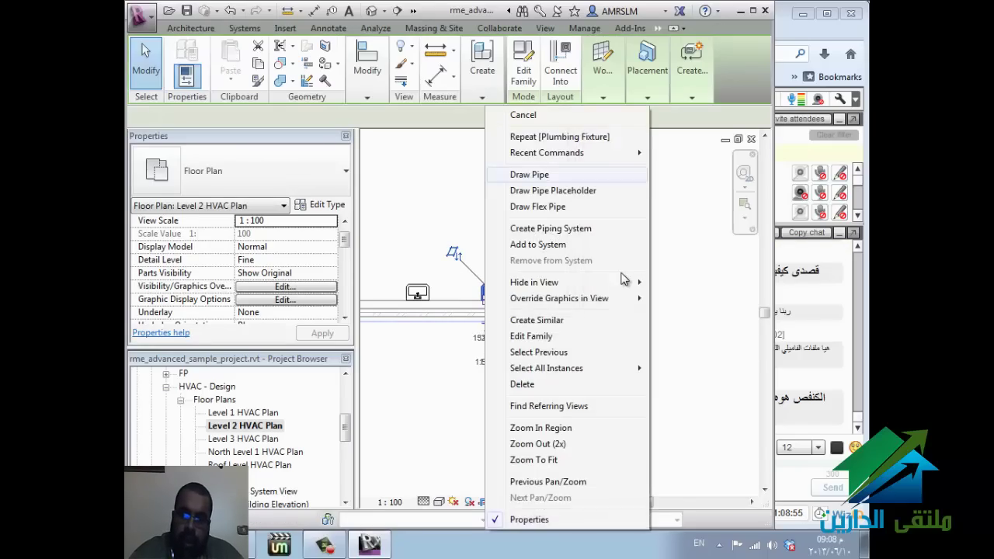
{"action": "left_click", "coordinate": [531, 174]}
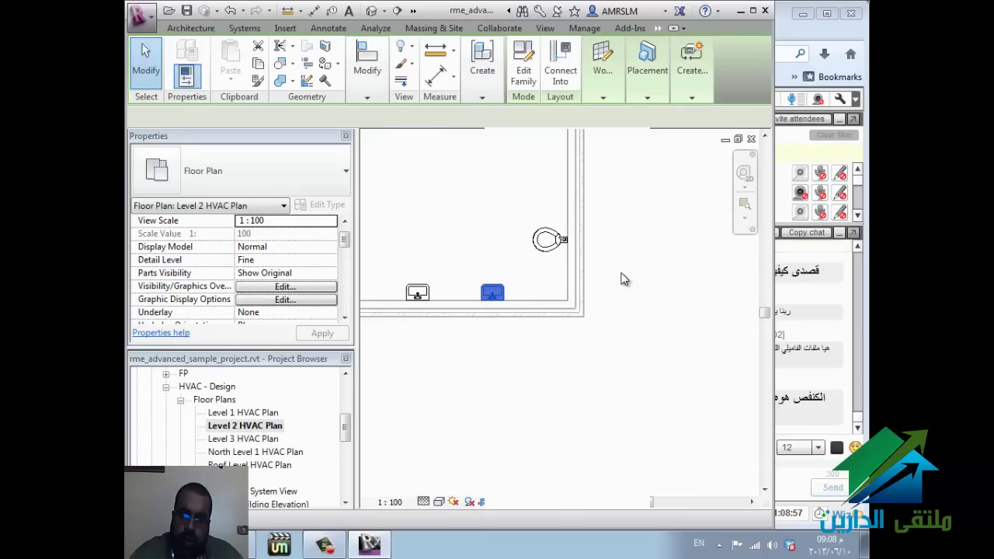
{"action": "key", "text": "p"}
{"action": "key", "text": "i"}
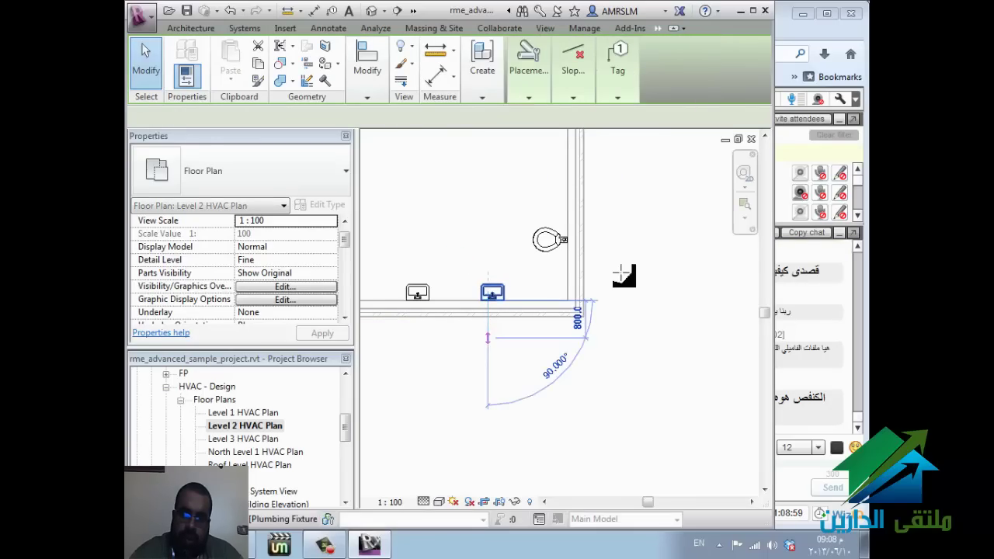
{"action": "left_click", "coordinate": [487, 337]}
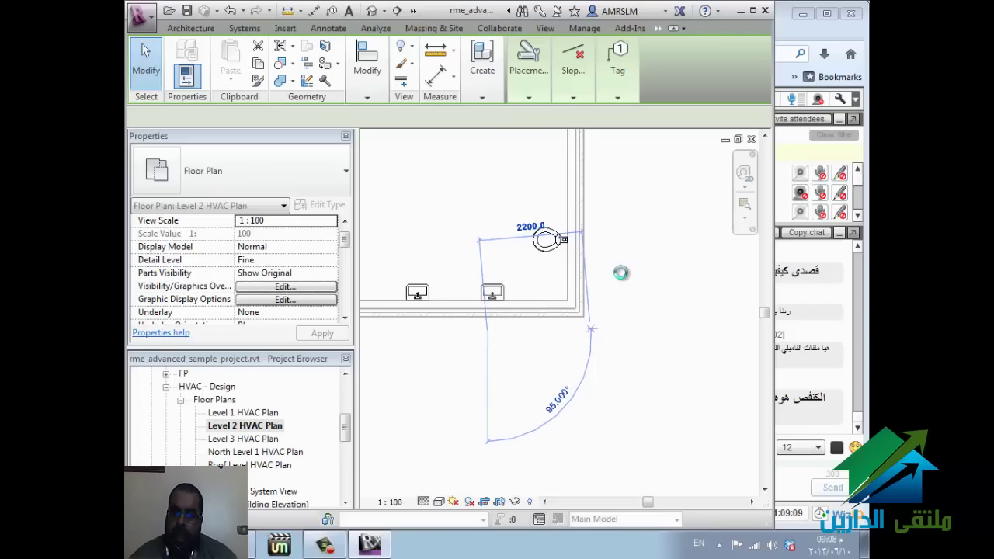
{"action": "key", "text": "Escape"}
{"action": "key", "text": "Escape"}
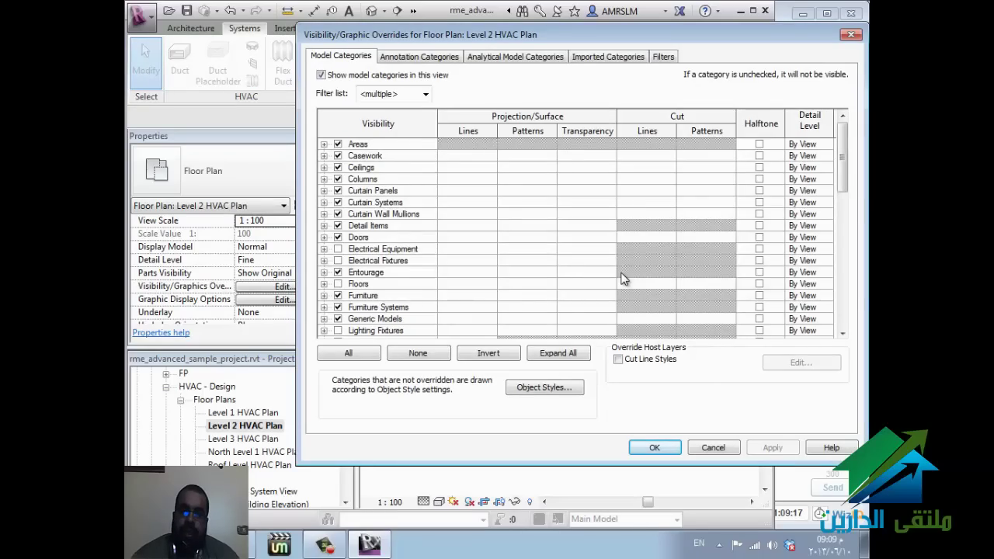
Step: Make the Domestic and Sanitary filters visible in the view's Visibility/Graphic Overrides, keeping Mechanical - Exhaust visible
{"action": "key", "text": "ctrl+shift+Tab"}
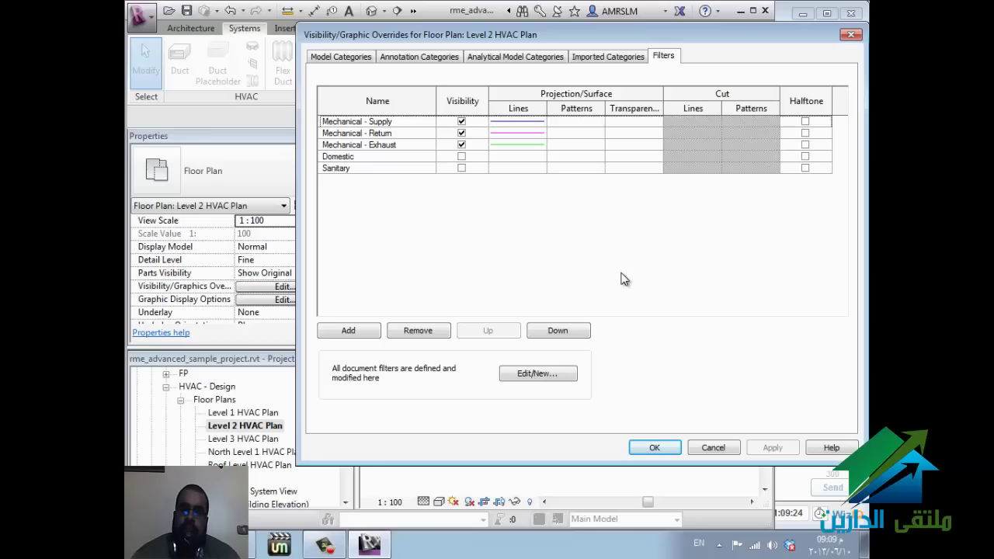
{"action": "key", "text": "Down"}
{"action": "key", "text": "Down"}
{"action": "key", "text": "Down"}
{"action": "key", "text": "Down"}
{"action": "key", "text": "space"}
{"action": "key", "text": "Up"}
{"action": "key", "text": "Up"}
{"action": "key", "text": "space"}
{"action": "key", "text": "Down"}
{"action": "key", "text": "space"}
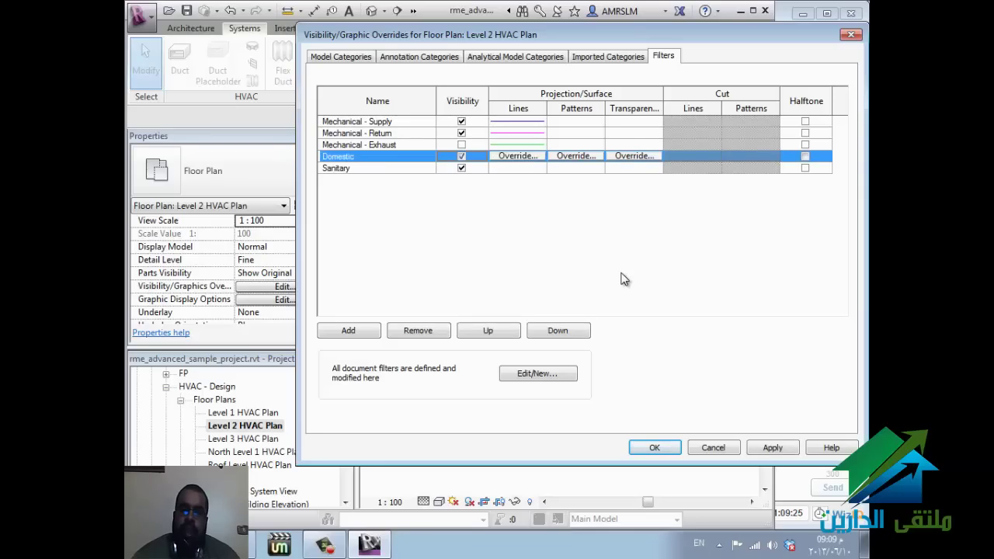
{"action": "key", "text": "Up"}
{"action": "key", "text": "space"}
{"action": "key", "text": "Return"}
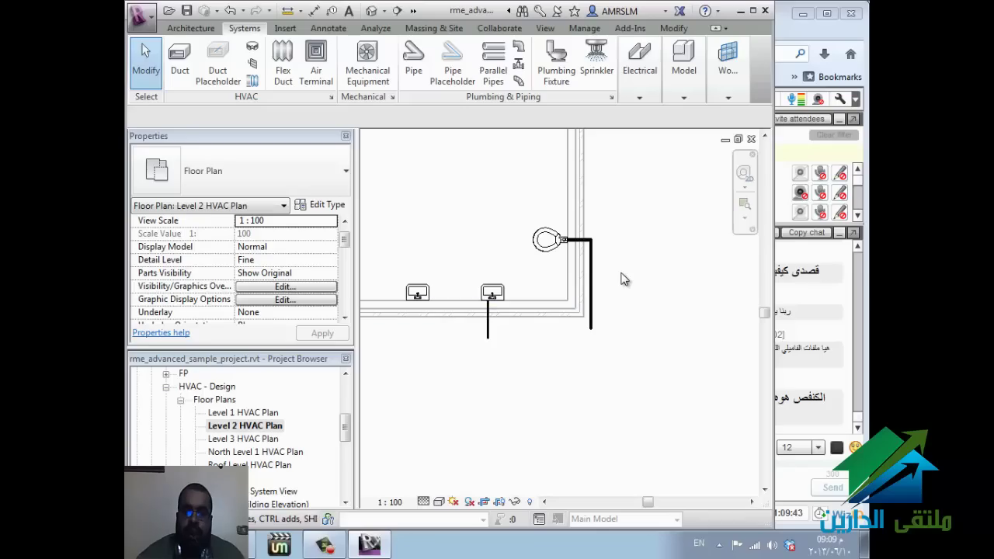
Step: Turn off cropping for the Level 2 HVAC Plan view to show the building around the new room
{"action": "scroll", "coordinate": [625, 280], "scroll_direction": "down", "scroll_amount": 2}
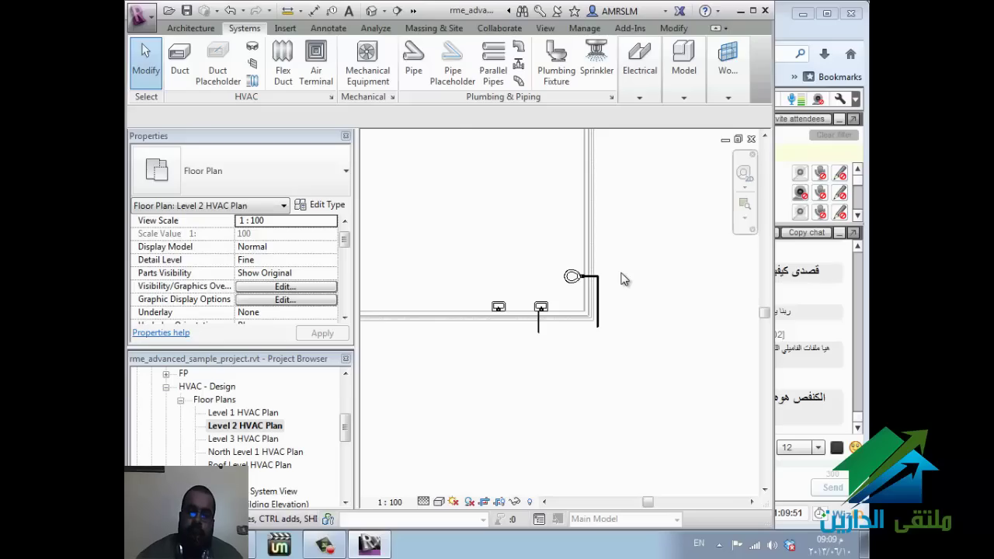
{"action": "scroll", "coordinate": [625, 280], "scroll_direction": "down", "scroll_amount": 5}
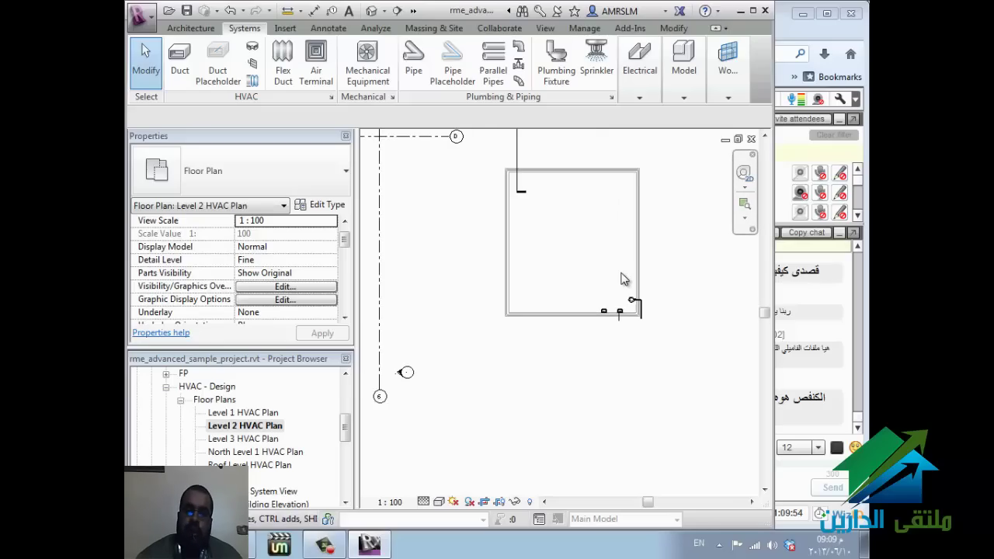
{"action": "scroll", "coordinate": [625, 280], "scroll_direction": "down", "scroll_amount": 2}
{"action": "scroll", "coordinate": [625, 280], "scroll_direction": "down", "scroll_amount": 1}
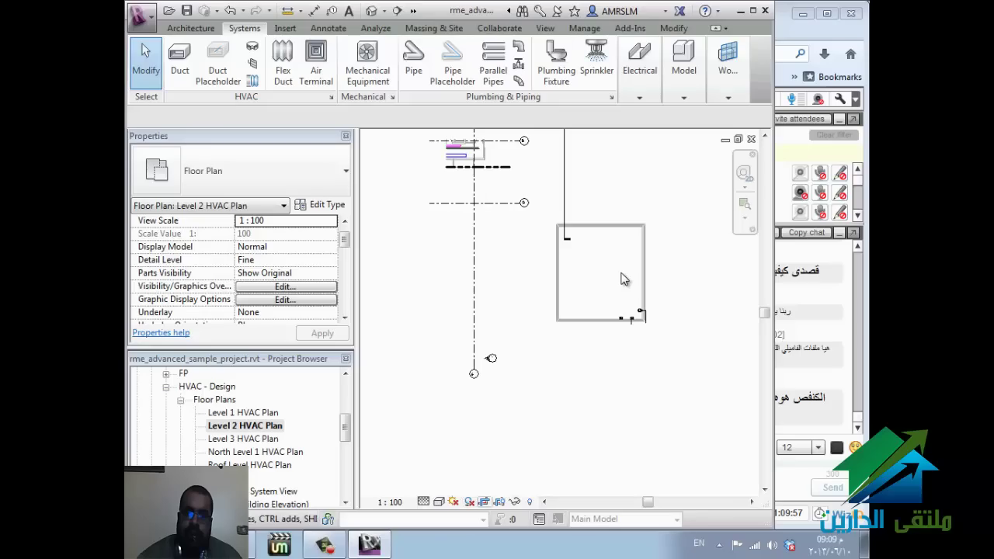
{"action": "key", "text": "v"}
{"action": "key", "text": "g"}
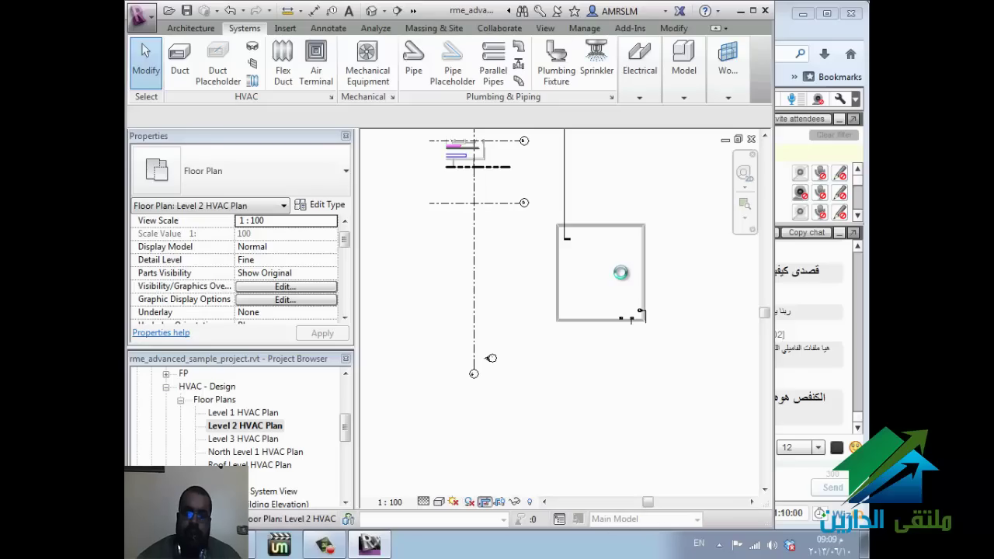
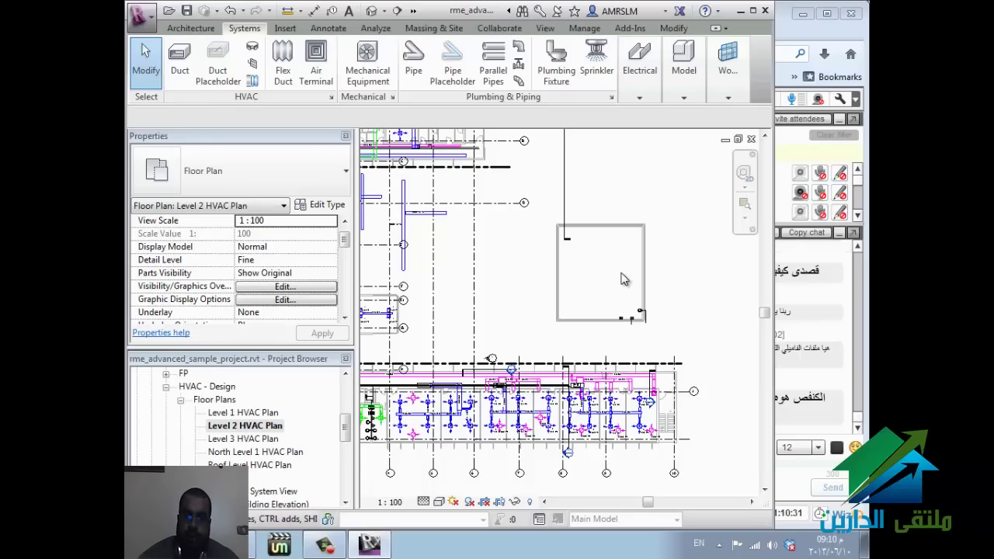
Step: Limit the category filter list in the view's visibility overrides to the Mechanical and Electrical disciplines
{"action": "key", "text": "v"}
{"action": "key", "text": "g"}
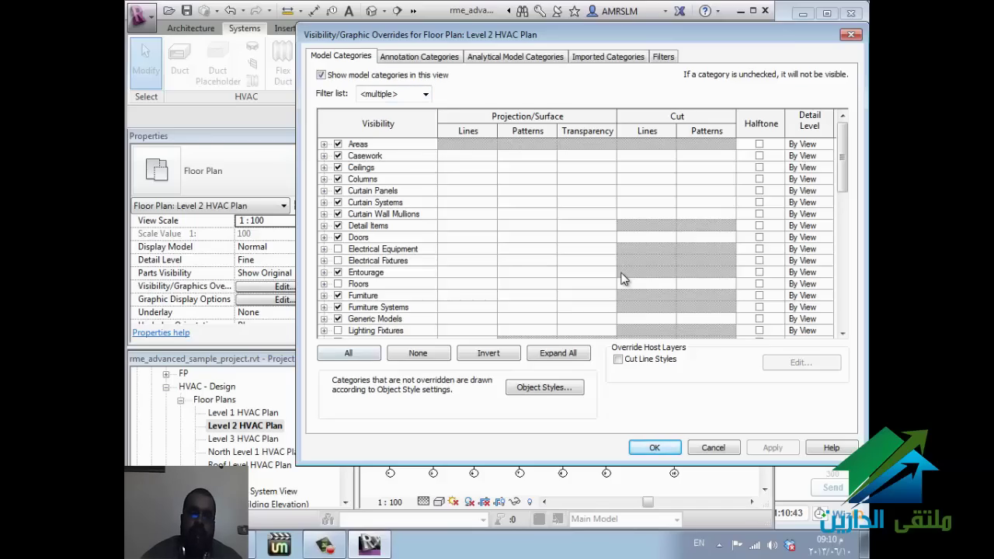
{"action": "left_click", "coordinate": [426, 94]}
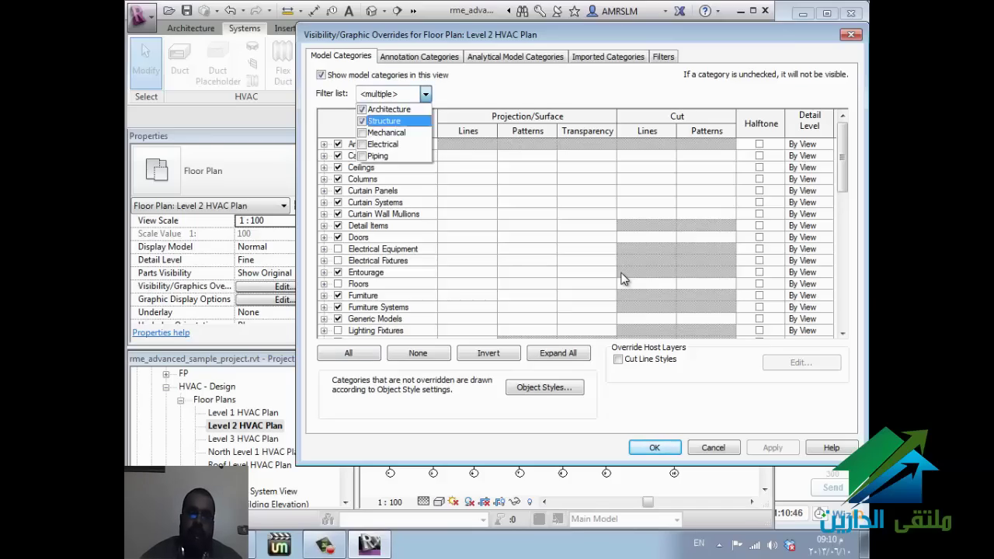
{"action": "key", "text": "space"}
{"action": "key", "text": "Down"}
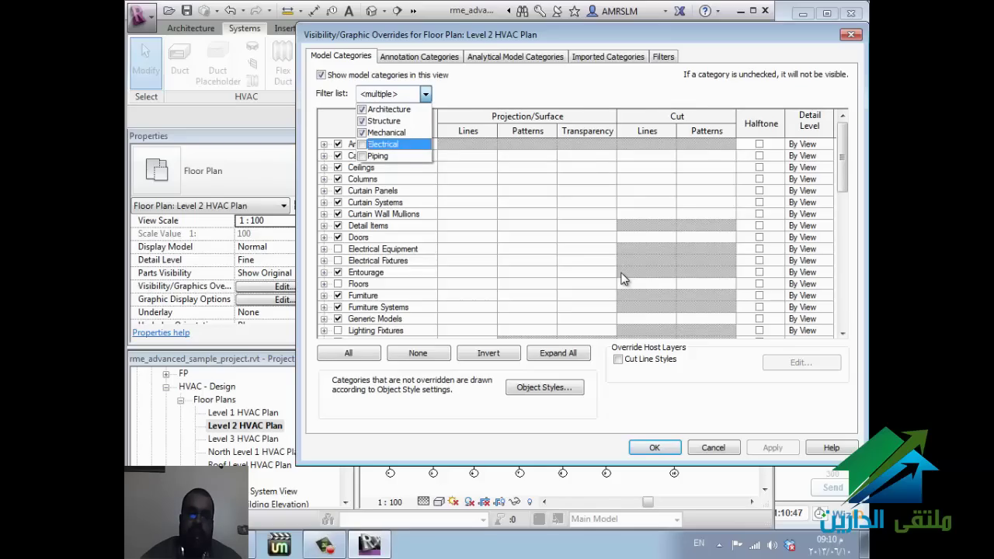
{"action": "key", "text": "space"}
{"action": "key", "text": "Up"}
{"action": "key", "text": "Up"}
{"action": "key", "text": "space"}
{"action": "key", "text": "Up"}
{"action": "key", "text": "space"}
{"action": "key", "text": "Down"}
{"action": "key", "text": "Down"}
{"action": "key", "text": "Down"}
{"action": "key", "text": "Down"}
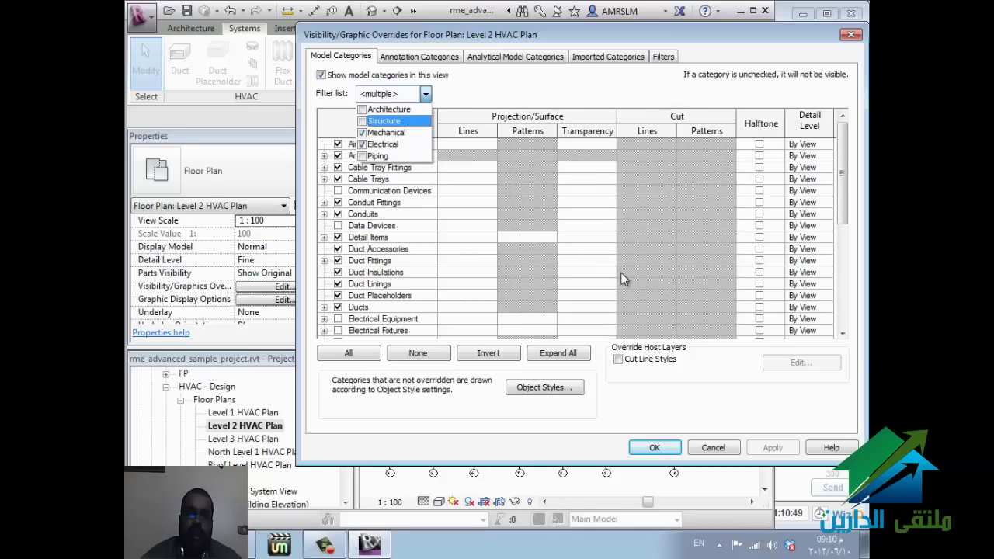
{"action": "key", "text": "Return"}
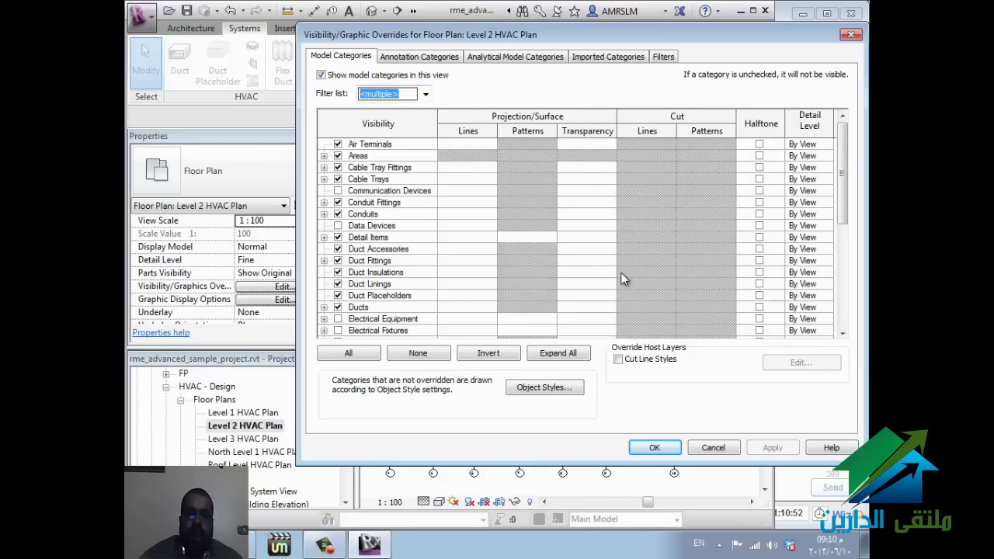
Step: Hide the Air Terminals and Ducts categories in the plan view and apply the overrides
{"action": "key", "text": "Tab"}
{"action": "key", "text": "space"}
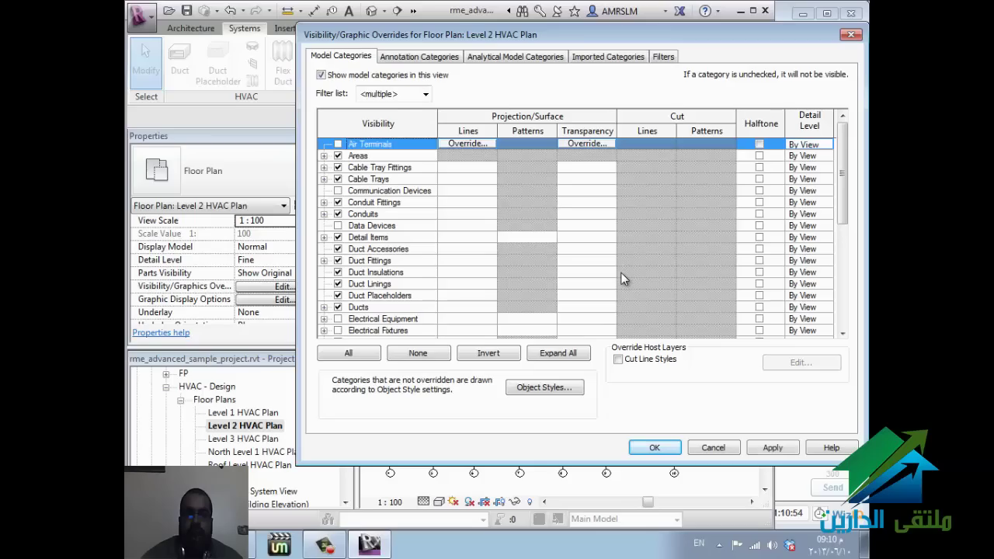
{"action": "key", "text": "space"}
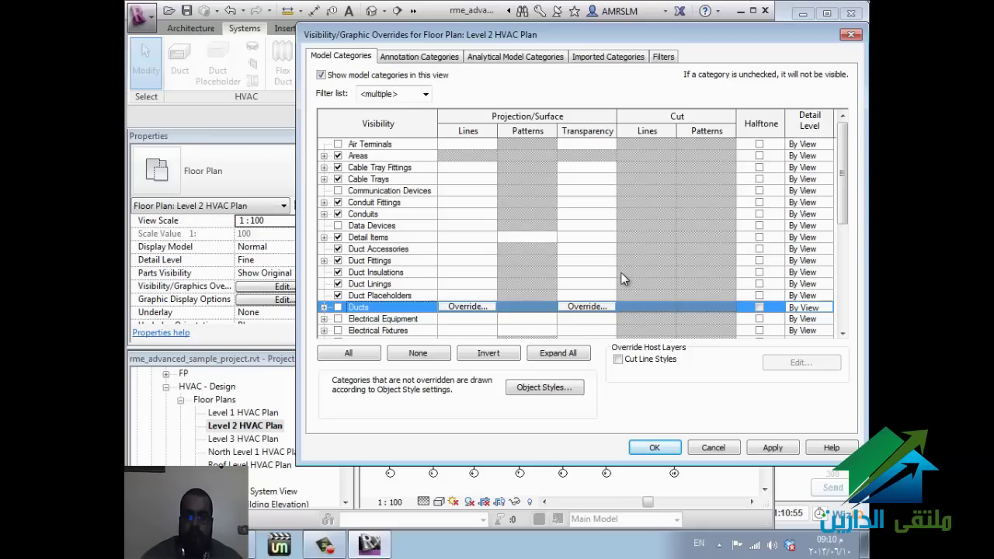
{"action": "key", "text": "Return"}
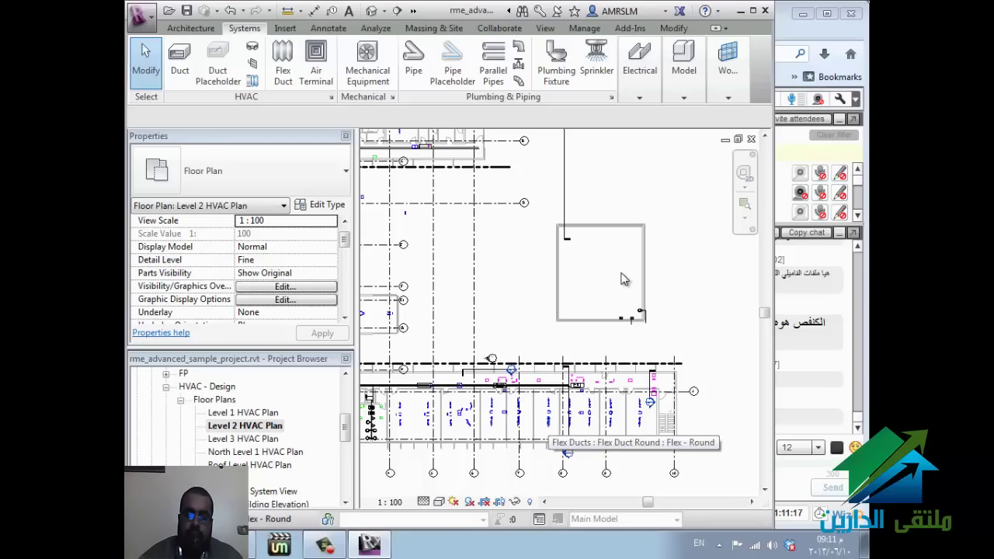
Step: Hide the Duct Fittings and Flex Ducts categories in the Level 2 HVAC Plan view
{"action": "key", "text": "v"}
{"action": "key", "text": "g"}
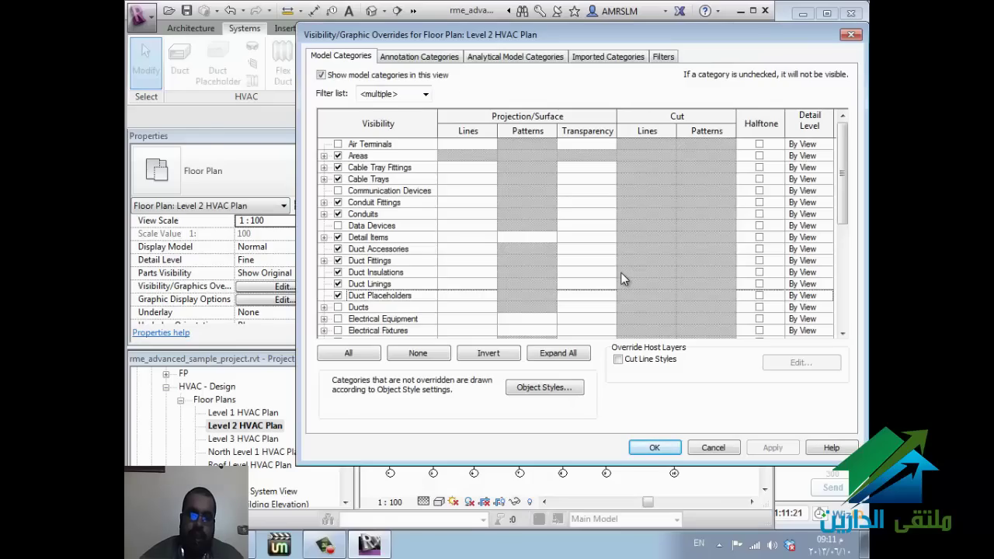
{"action": "key", "text": "Up"}
{"action": "key", "text": "Up"}
{"action": "key", "text": "Up"}
{"action": "key", "text": "space"}
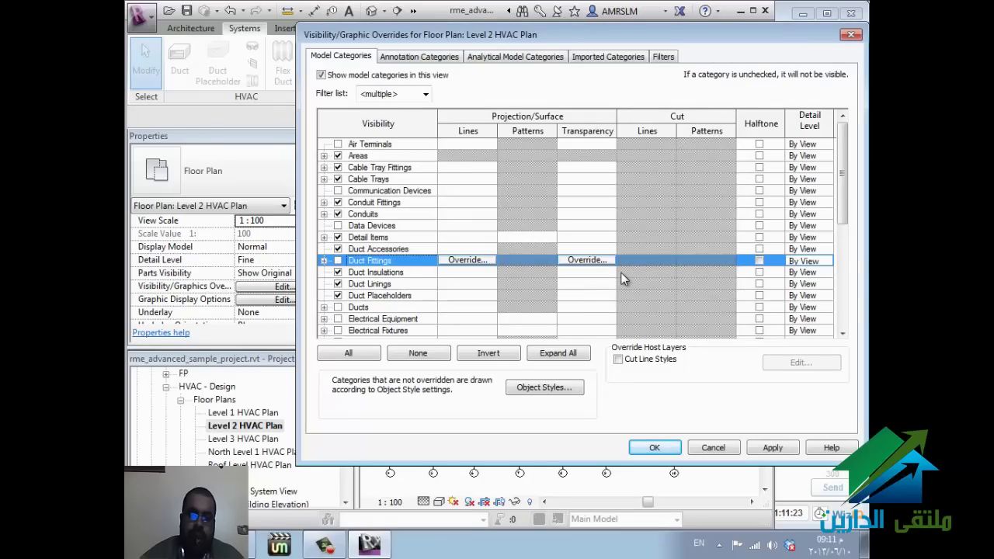
{"action": "scroll", "coordinate": [621, 278], "scroll_direction": "down", "scroll_amount": 2}
{"action": "left_click", "coordinate": [621, 273]}
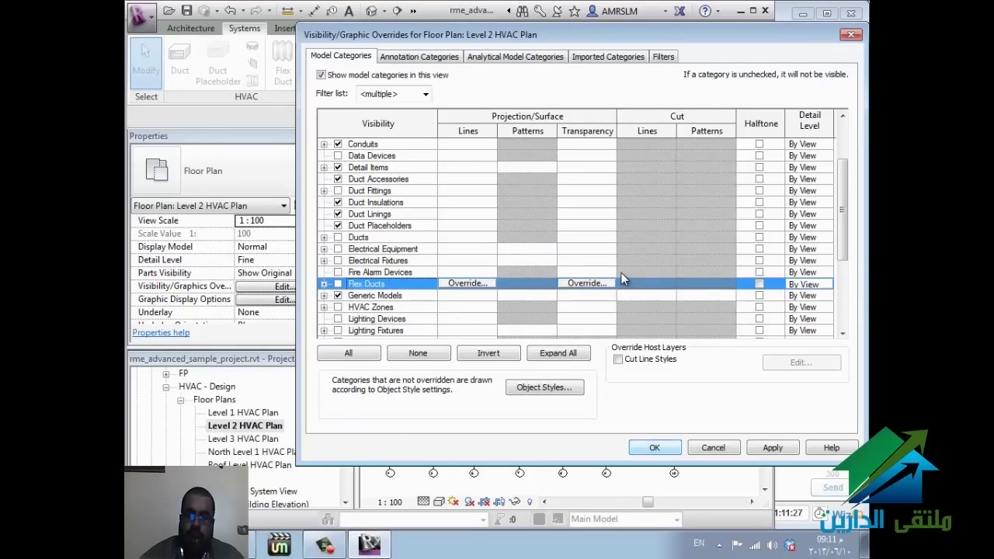
{"action": "key", "text": "Return"}
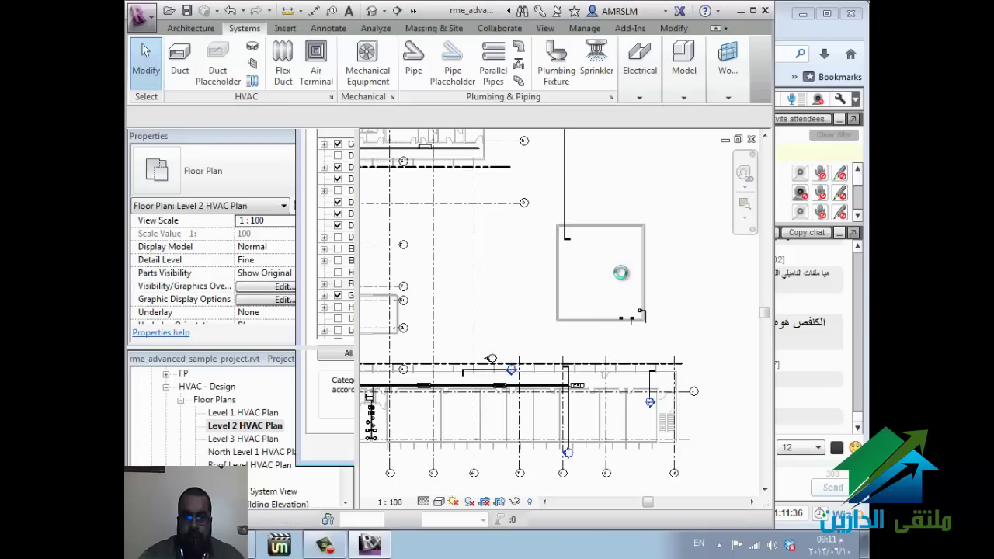
Step: Look through the model categories in the view's visibility overrides for the pipe categories
{"action": "key", "text": "v"}
{"action": "key", "text": "g"}
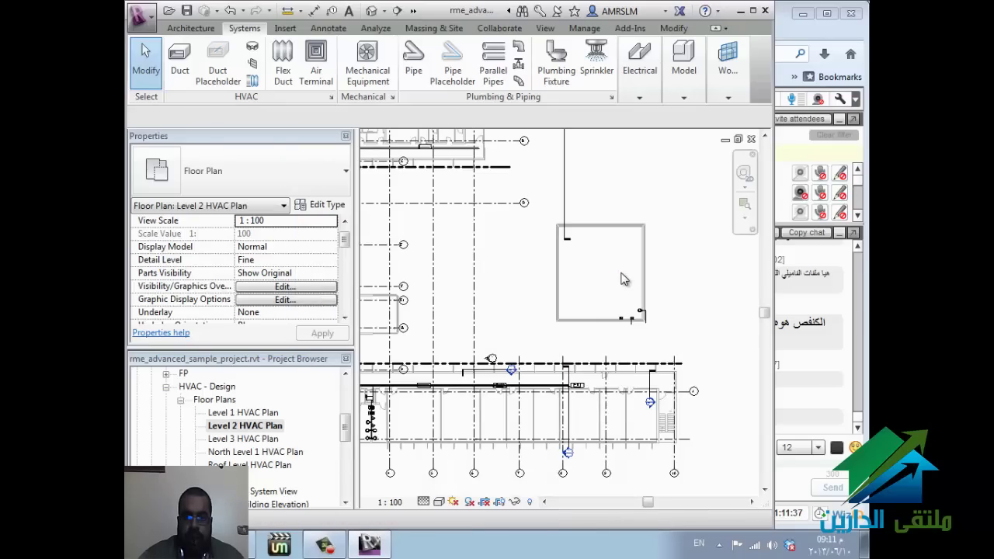
{"action": "scroll", "coordinate": [621, 280], "scroll_direction": "down", "scroll_amount": 5}
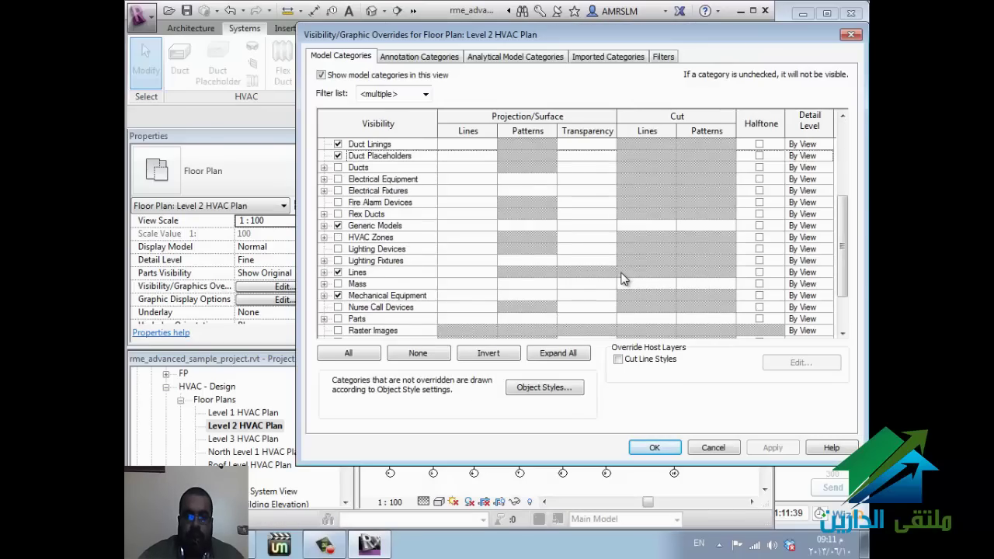
{"action": "scroll", "coordinate": [621, 280], "scroll_direction": "down", "scroll_amount": 1}
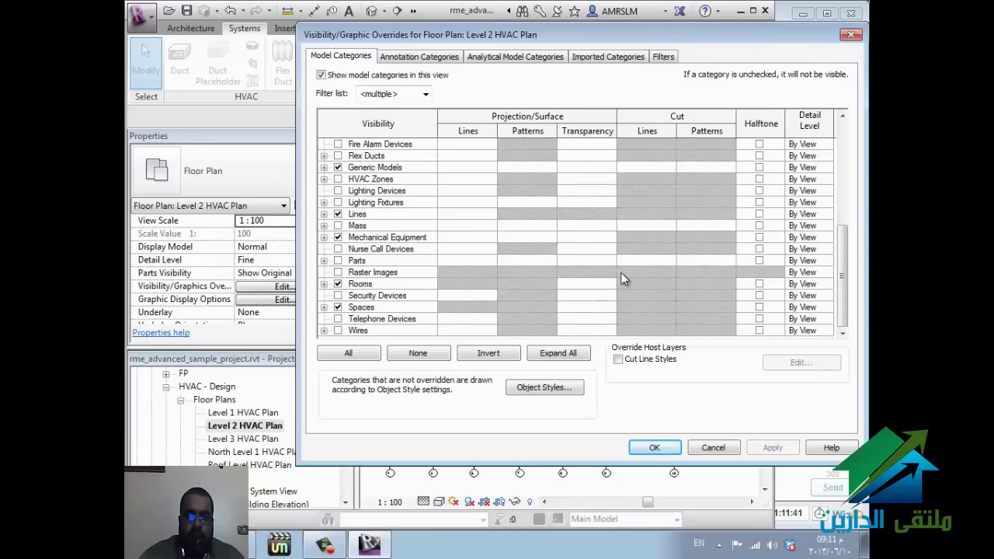
{"action": "scroll", "coordinate": [621, 279], "scroll_direction": "up", "scroll_amount": 3}
{"action": "scroll", "coordinate": [621, 280], "scroll_direction": "up", "scroll_amount": 1}
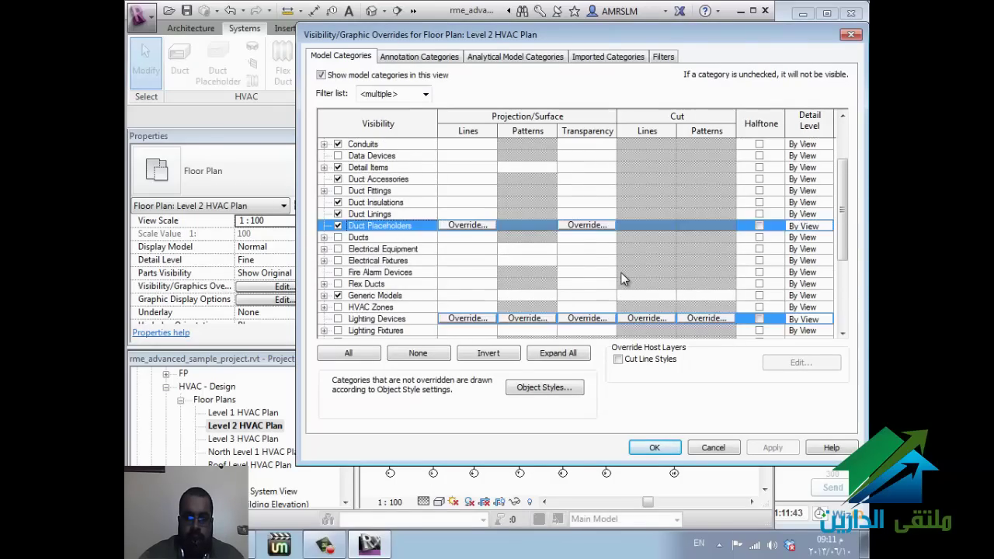
{"action": "key", "text": "p"}
{"action": "scroll", "coordinate": [623, 279], "scroll_direction": "down", "scroll_amount": 2}
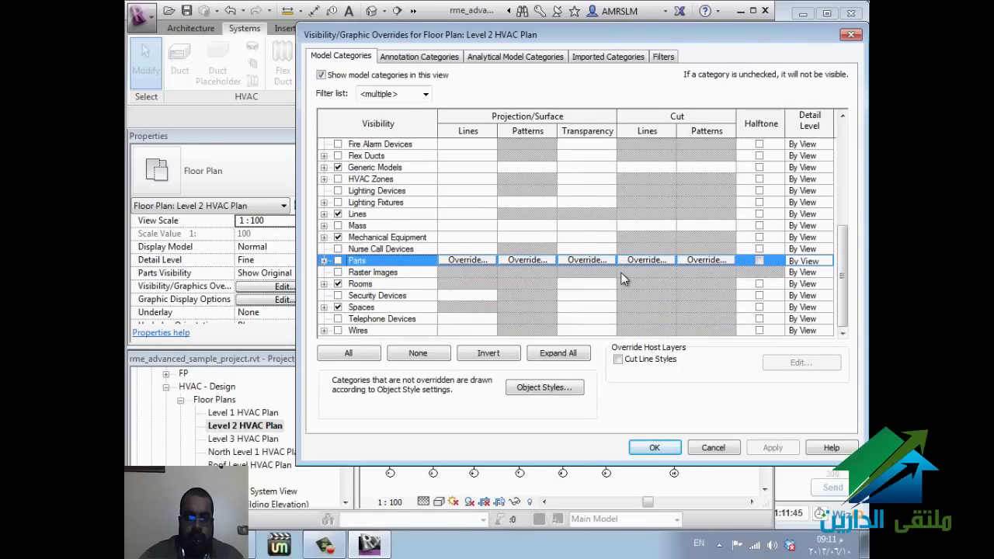
Step: Add the Piping discipline to the category filter list and accept the visibility overrides
{"action": "key", "text": "alt+Down"}
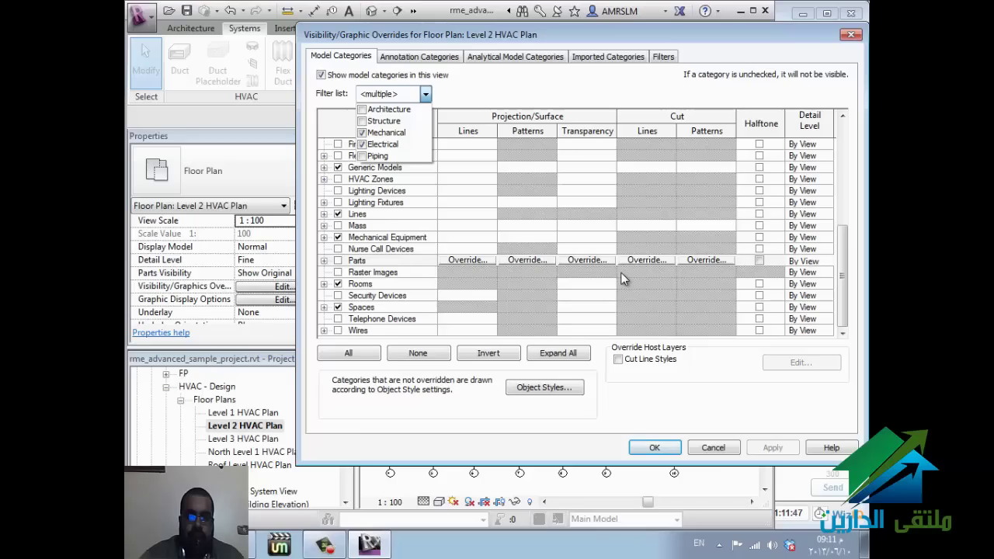
{"action": "key", "text": "Down"}
{"action": "key", "text": "Down"}
{"action": "key", "text": "Down"}
{"action": "key", "text": "Down"}
{"action": "key", "text": "Down"}
{"action": "key", "text": "space"}
{"action": "key", "text": "Return"}
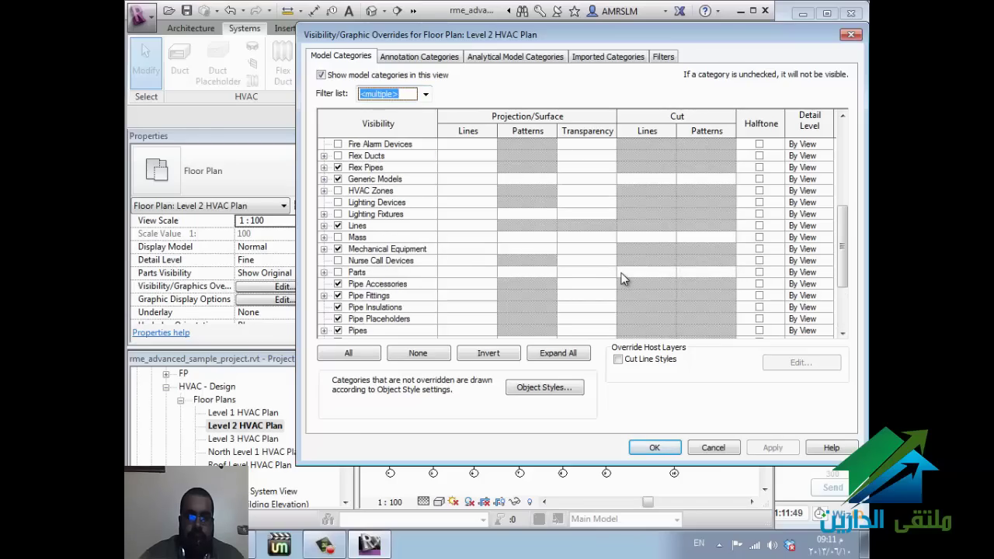
{"action": "key", "text": "Tab"}
{"action": "key", "text": "Return"}
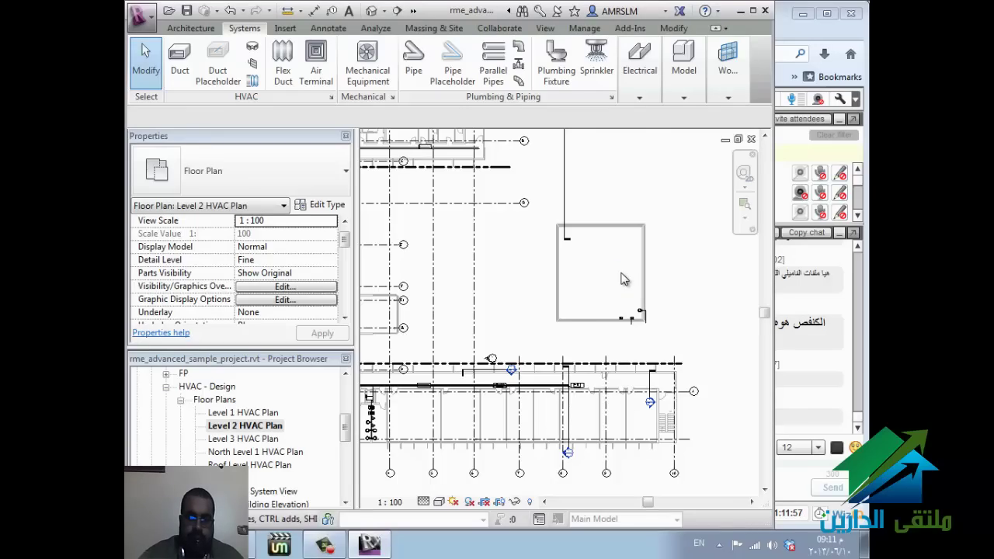
Step: Hide the Pipes and Plumbing Fixtures model categories in the Level 2 HVAC Plan view and accept the overrides
{"action": "scroll", "coordinate": [621, 279], "scroll_direction": "up", "scroll_amount": 2}
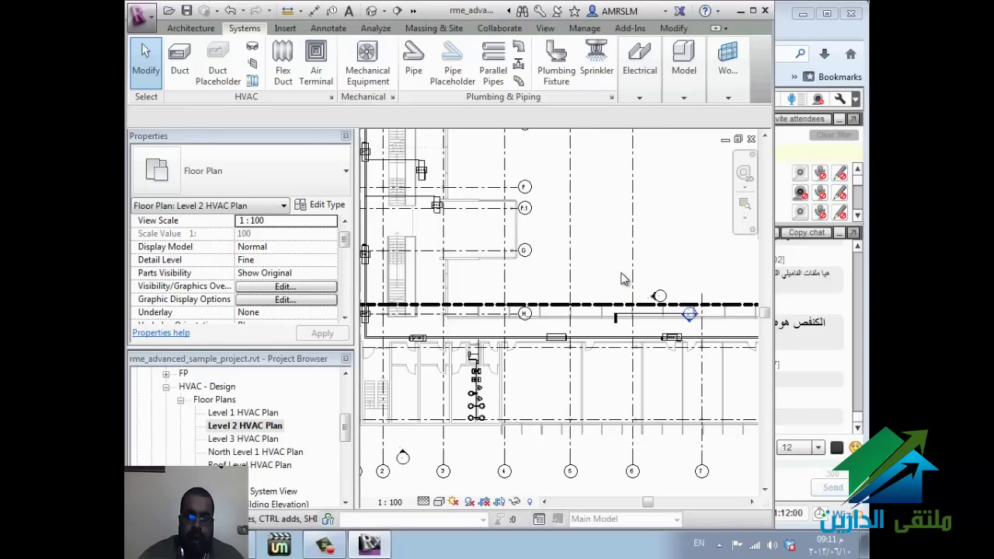
{"action": "key", "text": "v"}
{"action": "key", "text": "v"}
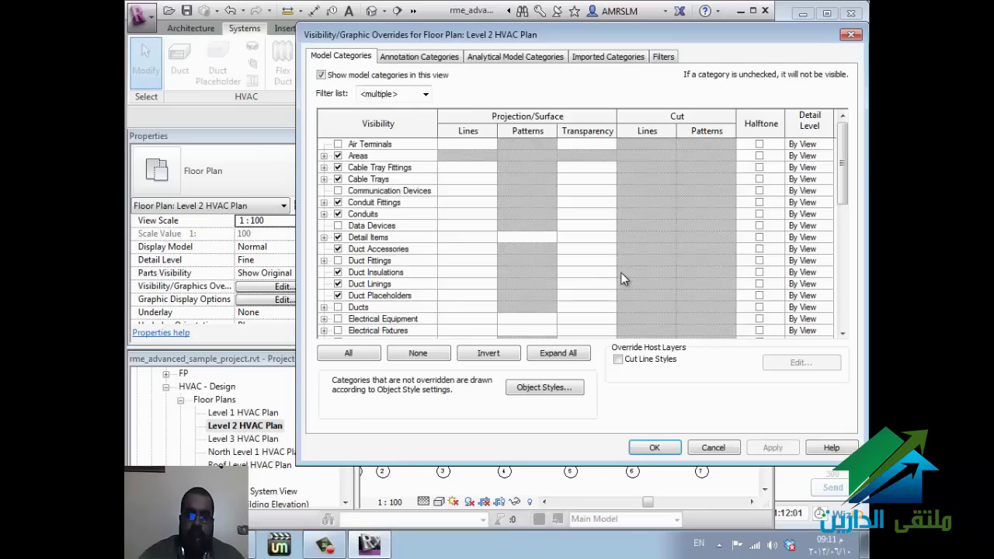
{"action": "scroll", "coordinate": [625, 279], "scroll_direction": "down", "scroll_amount": 9}
{"action": "left_click", "coordinate": [625, 272]}
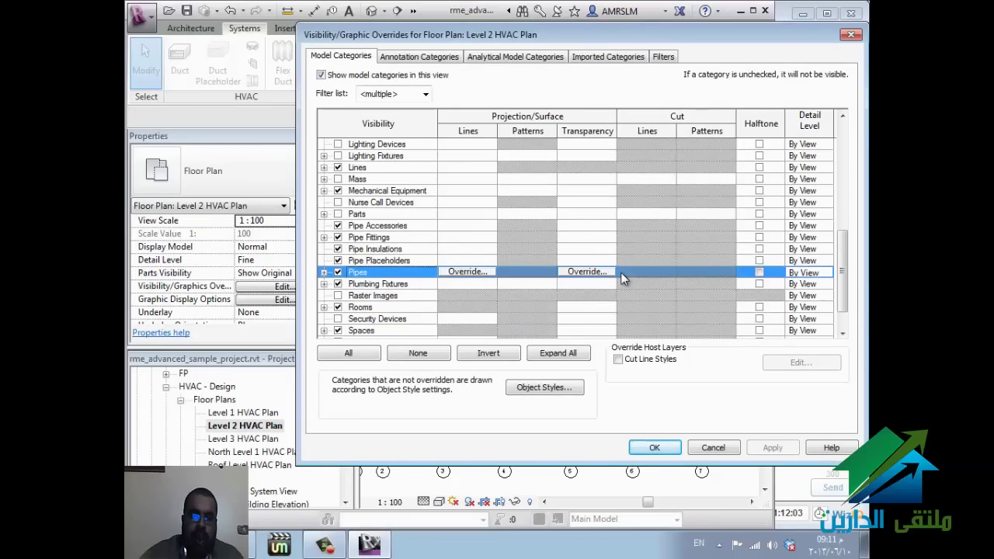
{"action": "key", "text": "space"}
{"action": "key", "text": "Down"}
{"action": "key", "text": "space"}
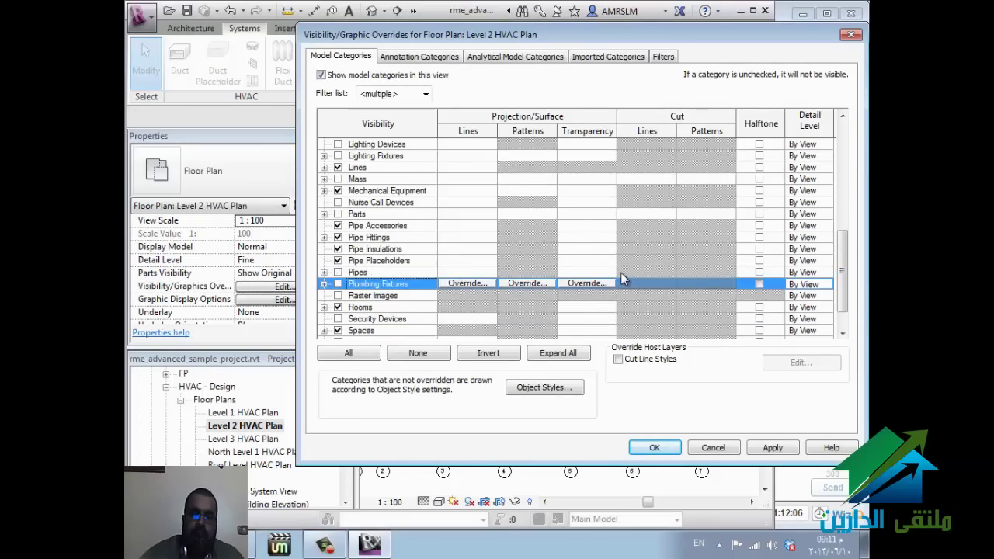
{"action": "key", "text": "Return"}
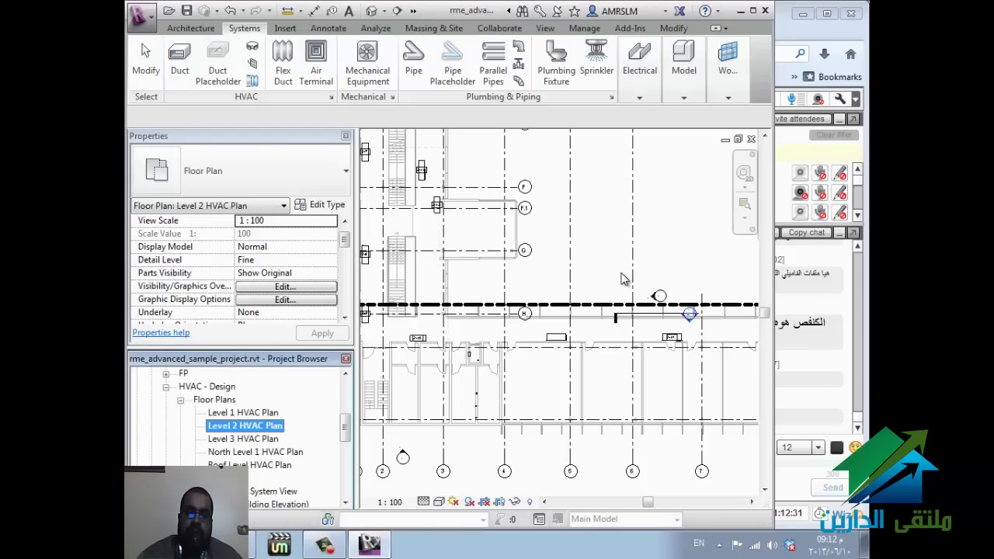
Step: Duplicate the Level 2 HVAC Plan view with the plain Duplicate option, without detailing or dependency
{"action": "right_click", "coordinate": [265, 425]}
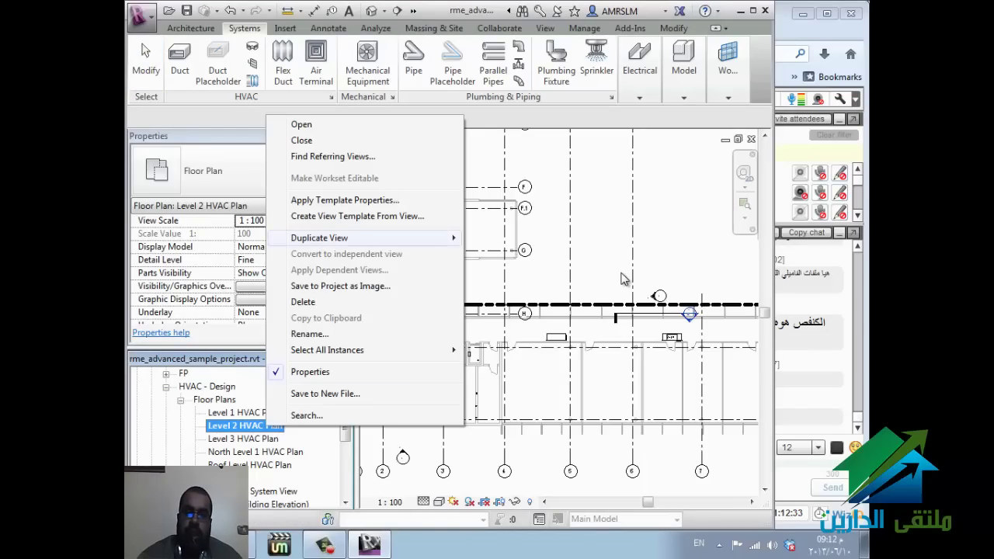
{"action": "key", "text": "Right"}
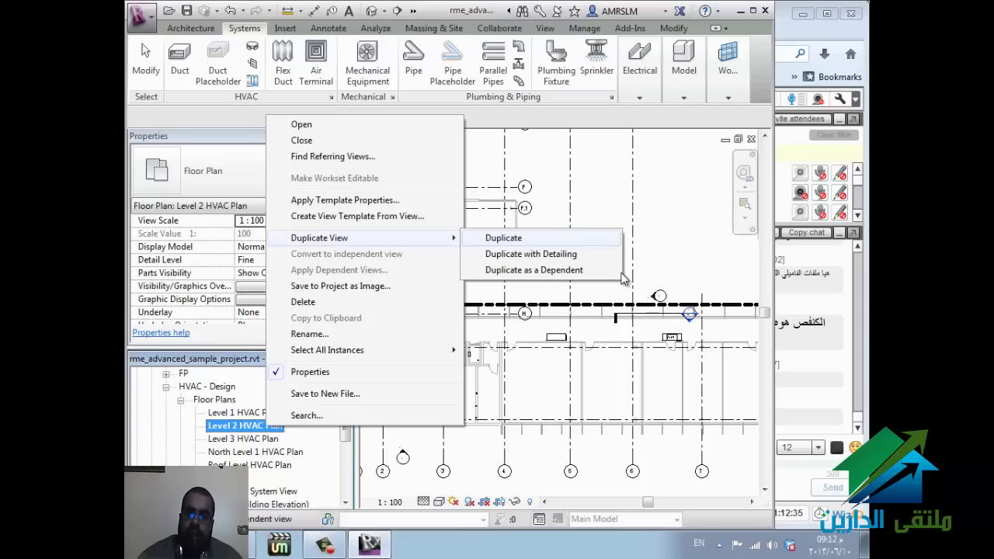
{"action": "key", "text": "Down"}
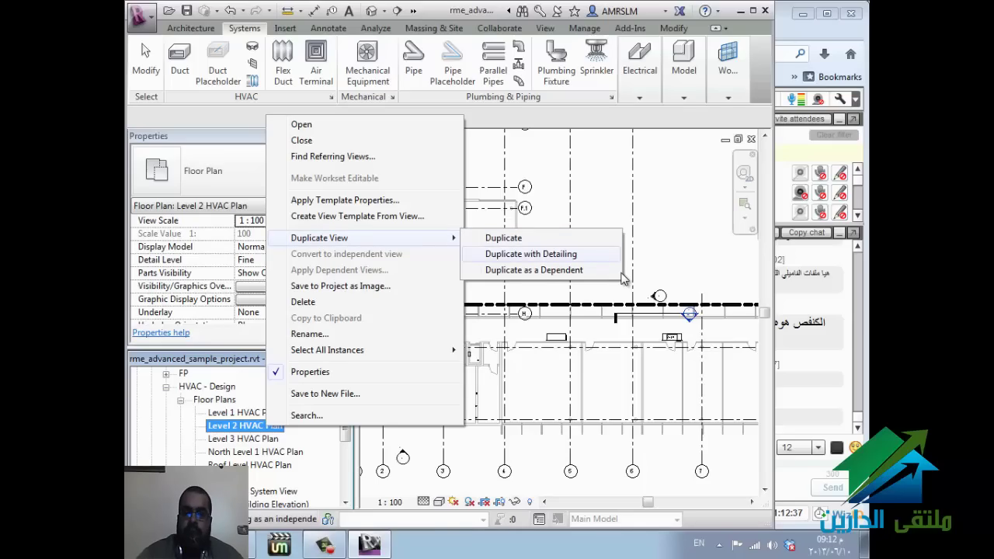
{"action": "key", "text": "Up"}
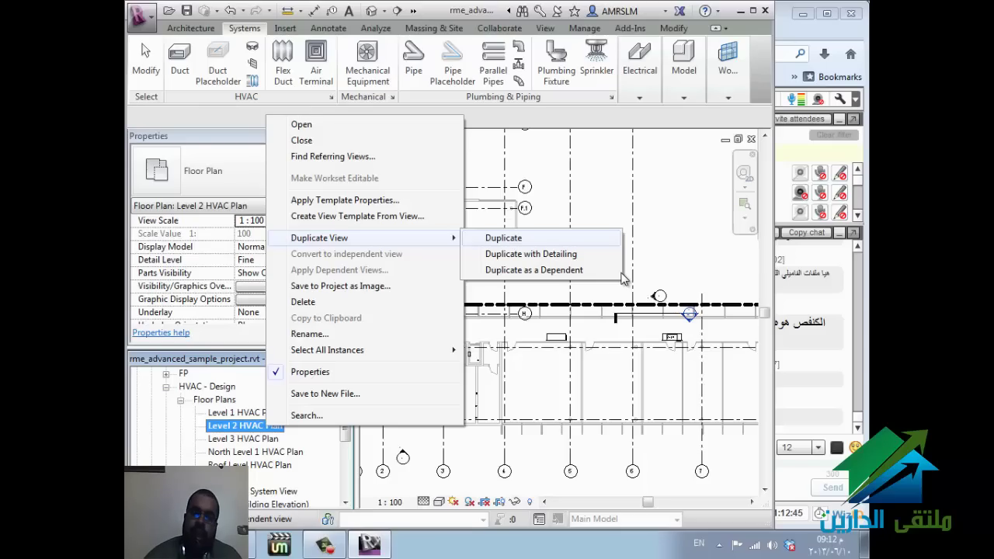
{"action": "key", "text": "Down"}
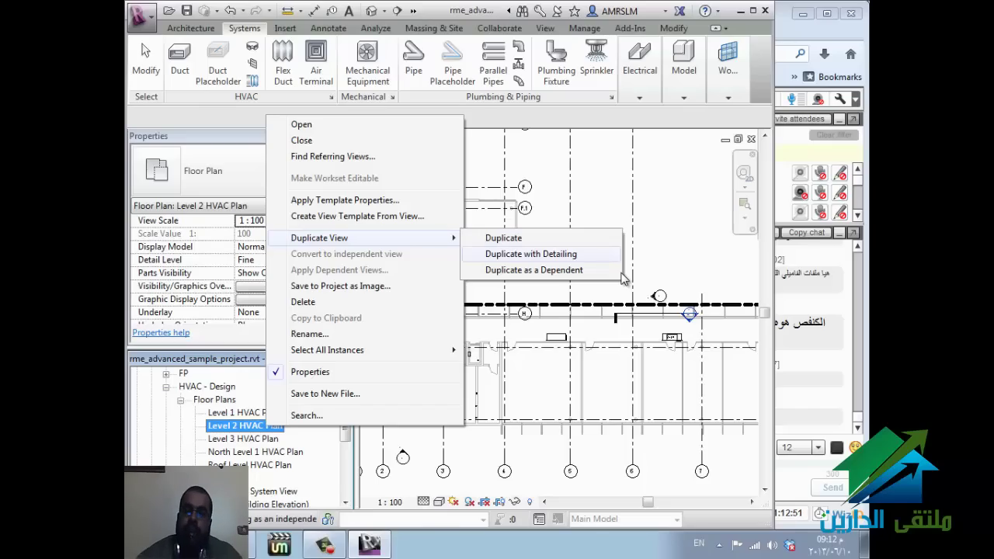
{"action": "key", "text": "Down"}
{"action": "key", "text": "Up"}
{"action": "key", "text": "Up"}
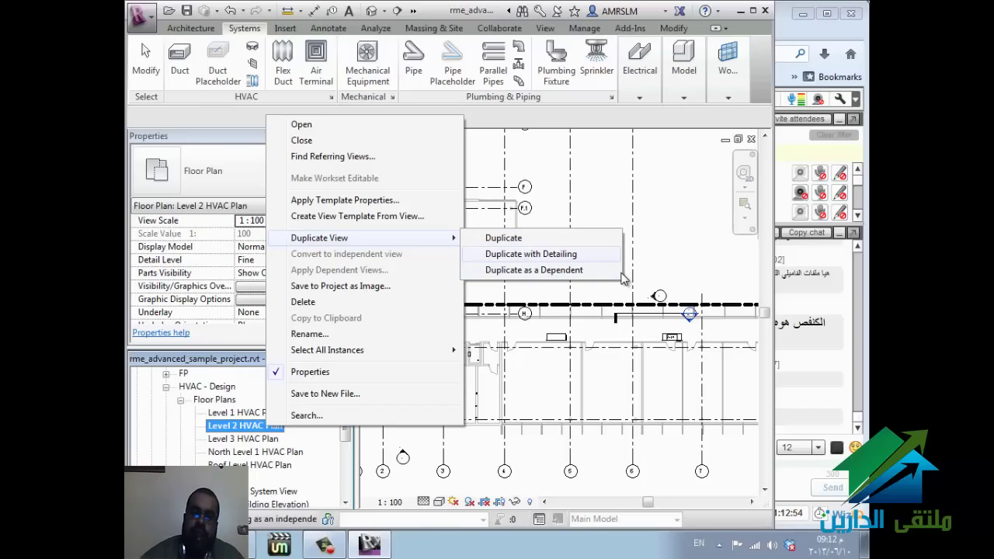
{"action": "key", "text": "Down"}
{"action": "key", "text": "Up"}
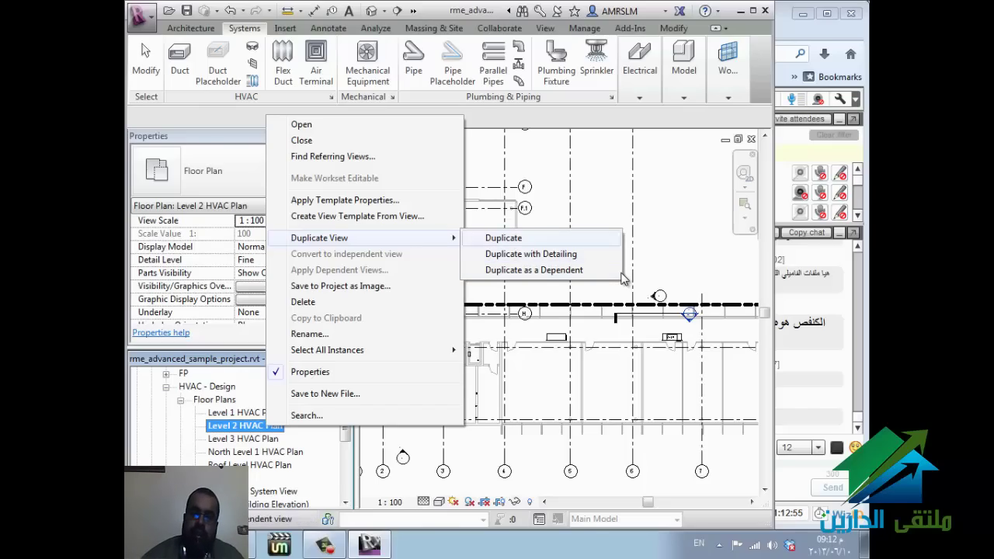
{"action": "key", "text": "Return"}
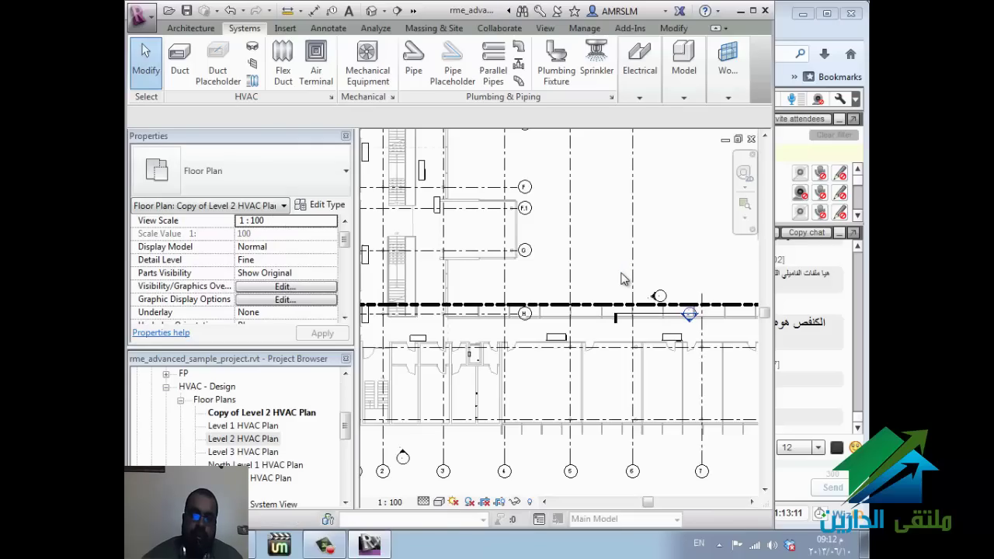
Step: Rename the copied floor plan view as Level 2 HVAC Plan 2
{"action": "key", "text": "F2"}
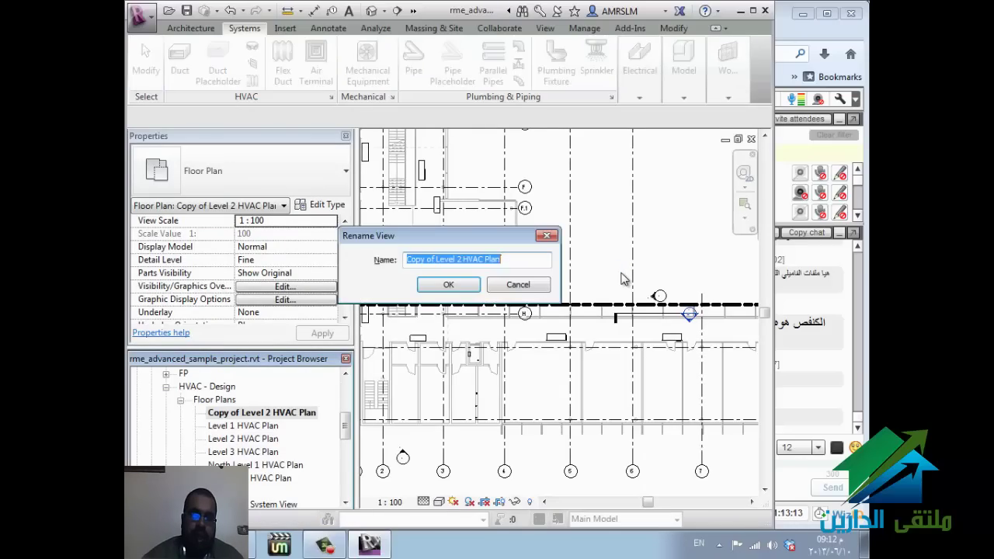
{"action": "key", "text": "Home"}
{"action": "key", "text": "ctrl+Right"}
{"action": "key", "text": "ctrl+Right"}
{"action": "key", "text": "ctrl+shift+Left"}
{"action": "key", "text": "ctrl+shift+Left"}
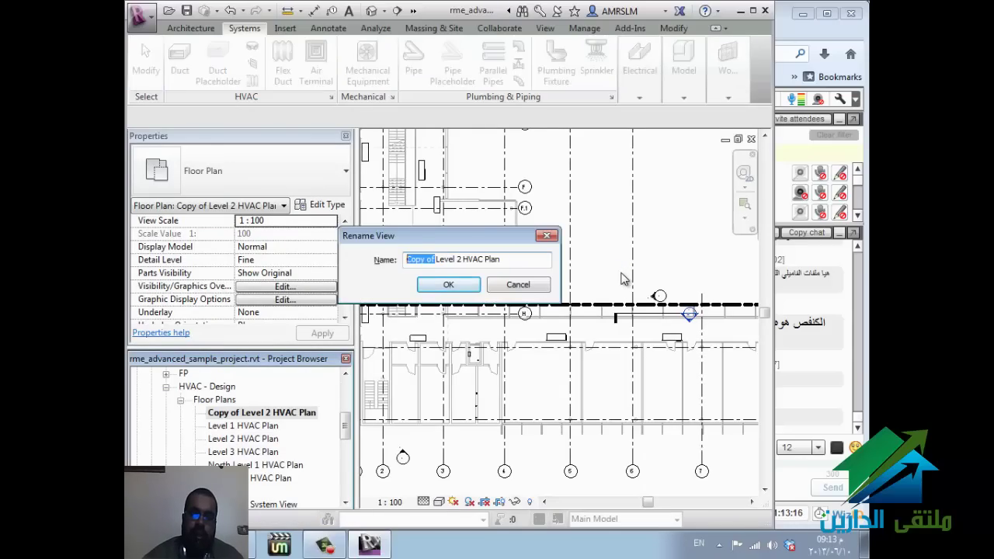
{"action": "type", "text": "2"}
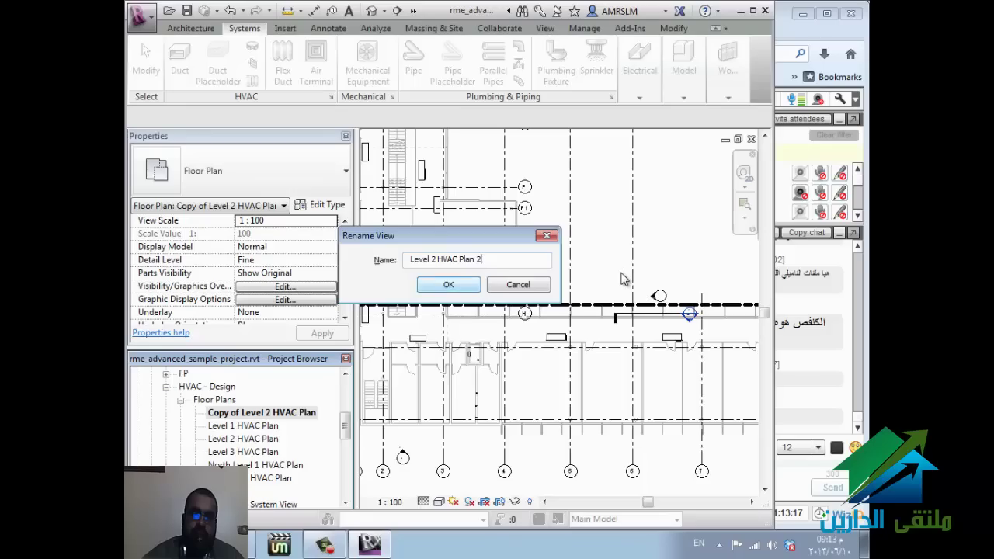
{"action": "key", "text": "Return"}
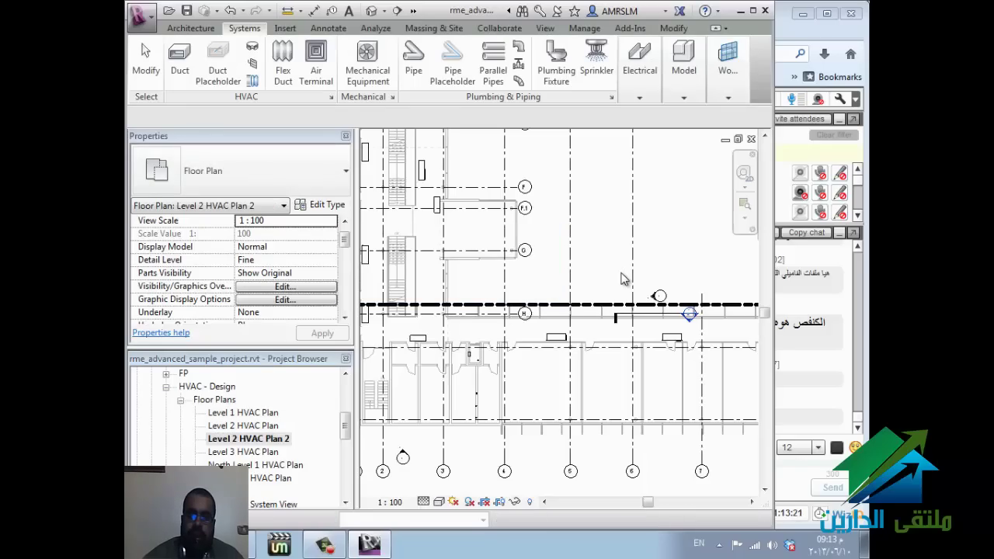
Step: Turn on the Ducts and Air Terminals model categories in the Level 2 HVAC Plan 2 view and accept the overrides
{"action": "key", "text": "v"}
{"action": "key", "text": "v"}
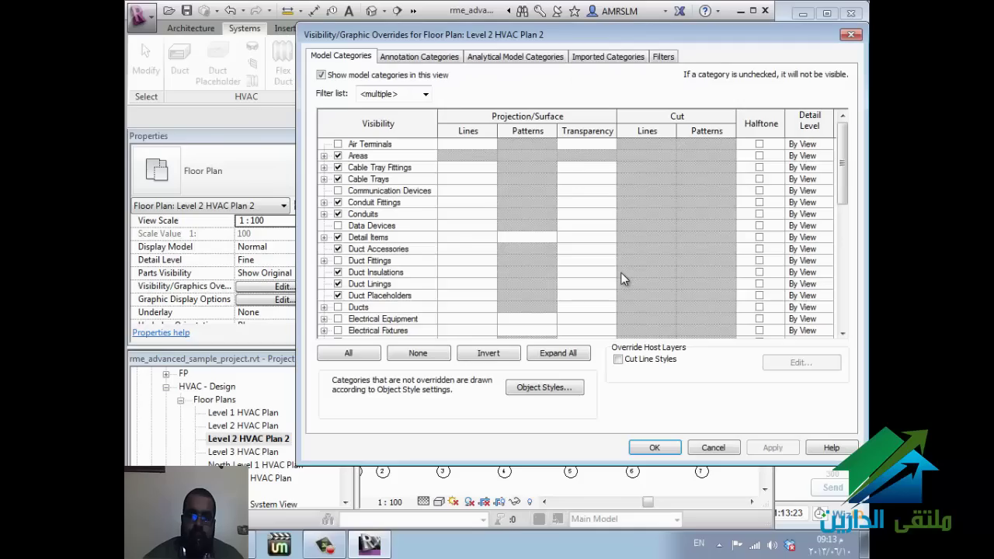
{"action": "key", "text": "space"}
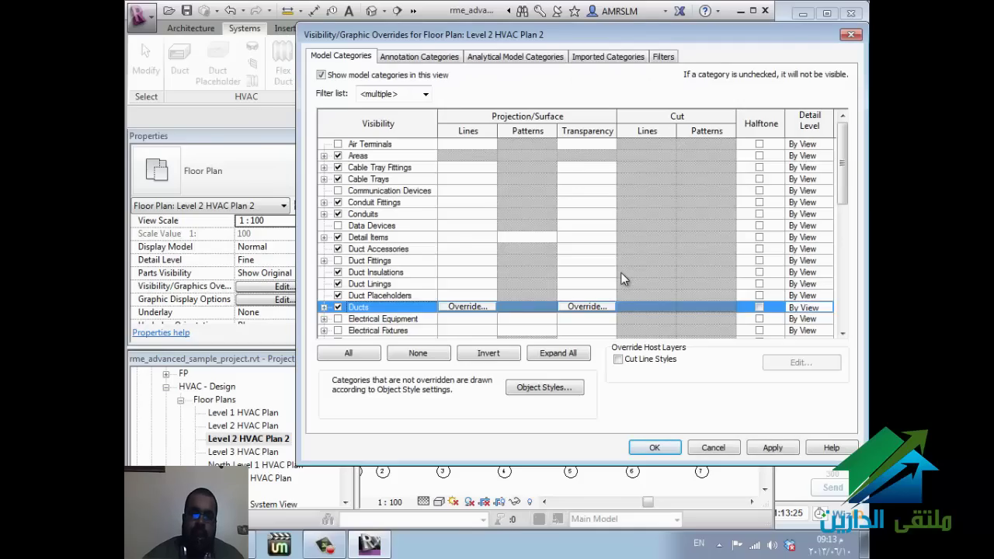
{"action": "key", "text": "a"}
{"action": "key", "text": "space"}
{"action": "key", "text": "Return"}
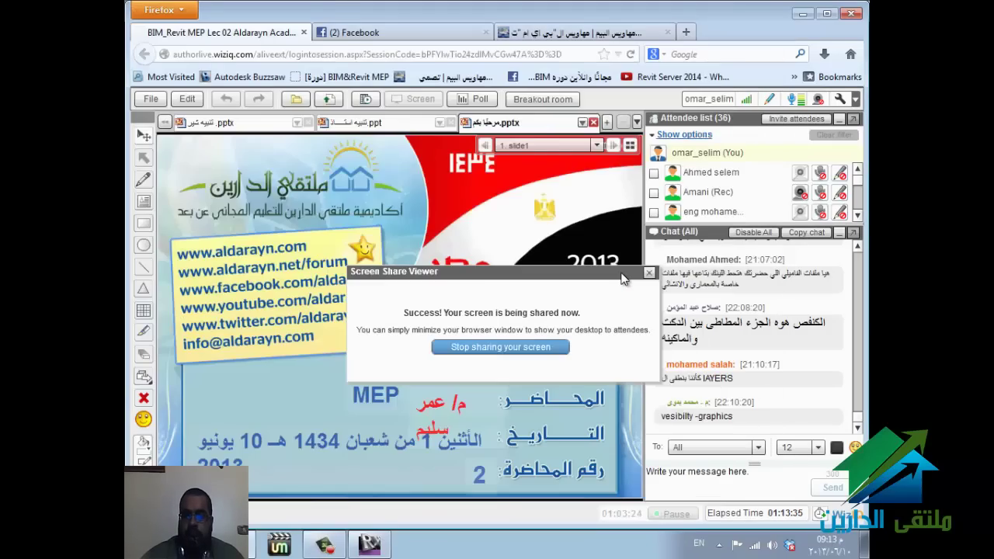
Step: Return to the Level 2 HVAC Plan view in Revit and make Air Terminals, Duct Fittings and Ducts visible in its overrides
{"action": "key", "text": "alt+Tab"}
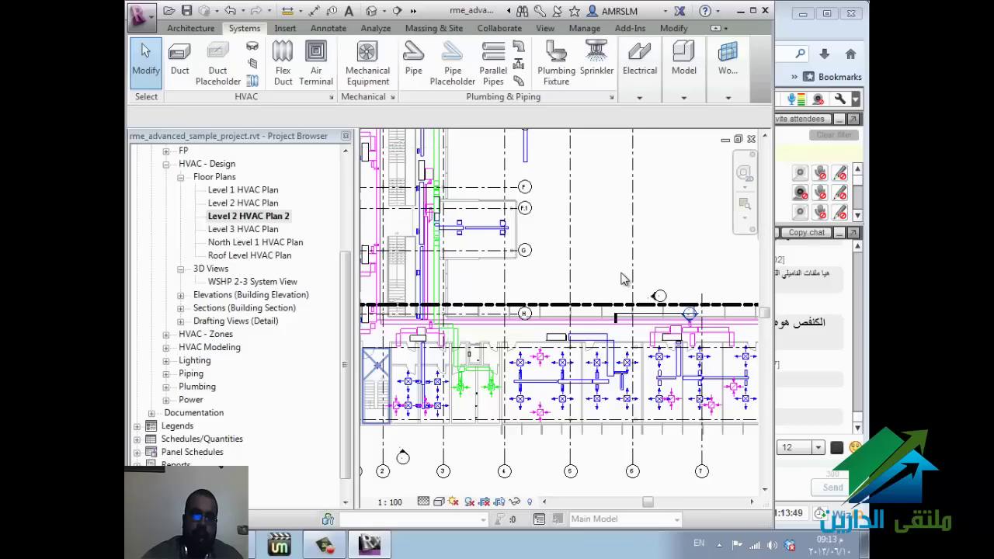
{"action": "key", "text": "ctrl+Tab"}
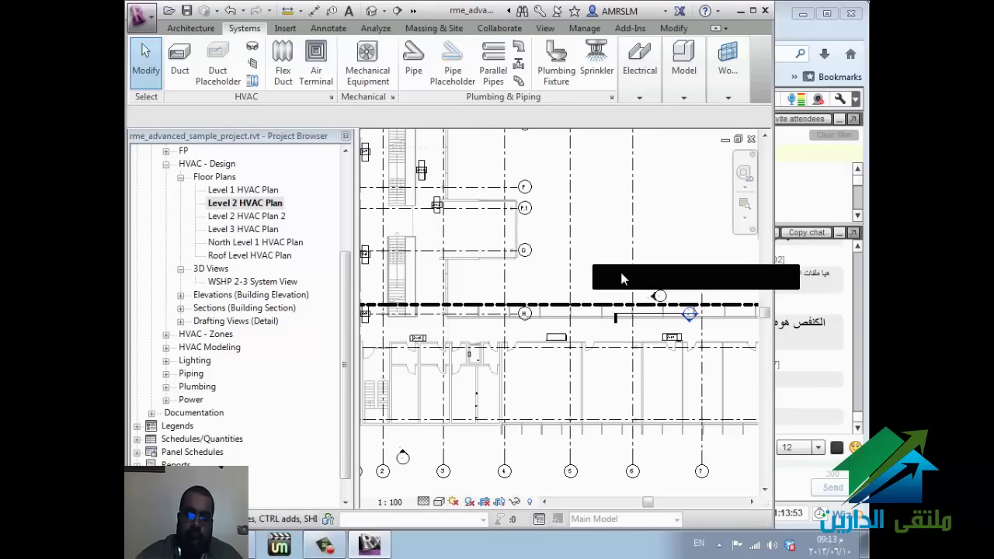
{"action": "key", "text": "v"}
{"action": "key", "text": "v"}
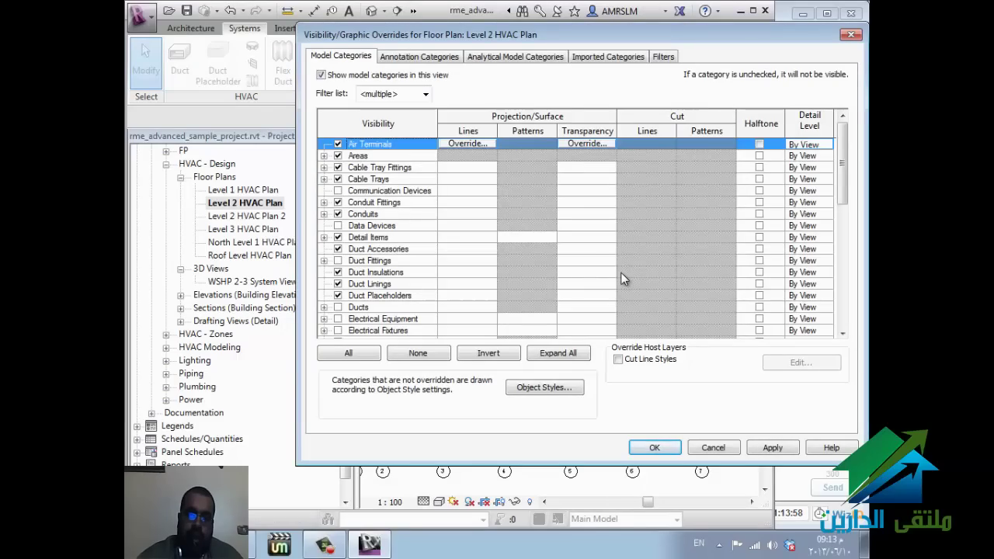
{"action": "key", "text": "Down"}
{"action": "key", "text": "Down"}
{"action": "key", "text": "Down"}
{"action": "key", "text": "Down"}
{"action": "key", "text": "Down"}
{"action": "key", "text": "Down"}
{"action": "key", "text": "Down"}
{"action": "key", "text": "Down"}
{"action": "key", "text": "Down"}
{"action": "key", "text": "Down"}
{"action": "key", "text": "Down"}
{"action": "key", "text": "Down"}
{"action": "key", "text": "Down"}
{"action": "key", "text": "Down"}
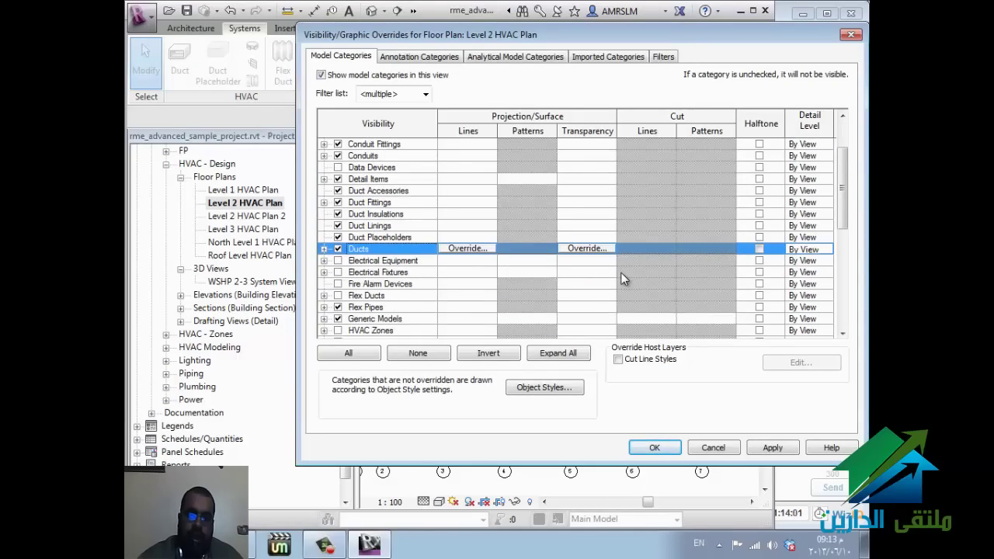
Step: Make Flex Ducts, Fire Alarm Devices, Electrical Fixtures and Electrical Equipment visible in the Level 2 HVAC Plan overrides
{"action": "key", "text": "Down"}
{"action": "key", "text": "Down"}
{"action": "key", "text": "Down"}
{"action": "key", "text": "Down"}
{"action": "key", "text": "Up"}
{"action": "key", "text": "space"}
{"action": "key", "text": "Up"}
{"action": "key", "text": "space"}
{"action": "key", "text": "Up"}
{"action": "key", "text": "space"}
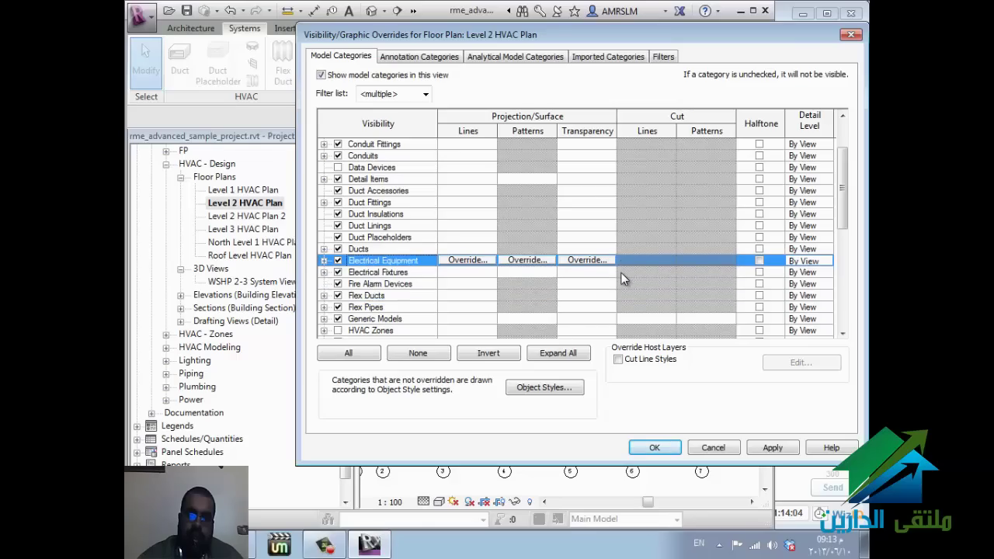
Step: Select all model categories in the Level 2 HVAC Plan overrides, make them all visible and accept
{"action": "key", "text": "c"}
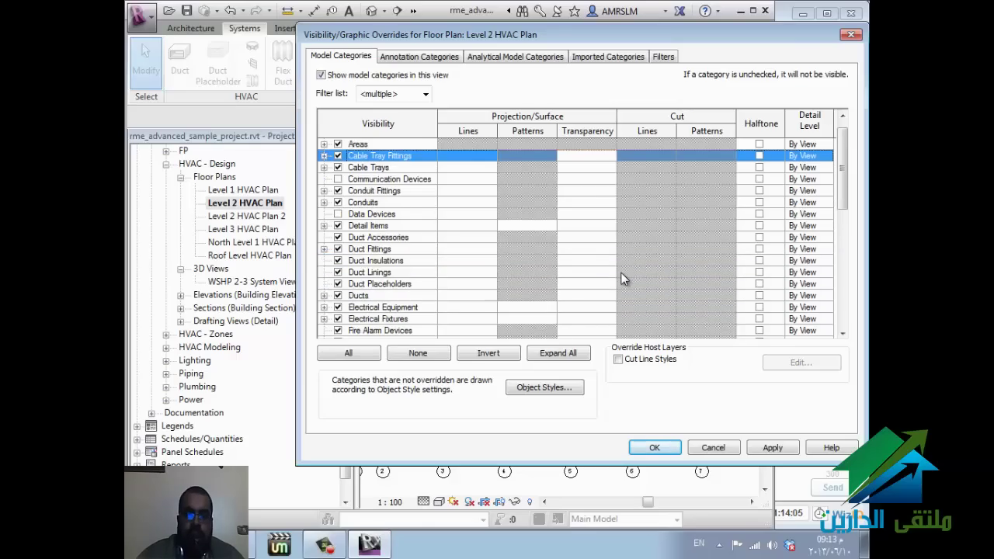
{"action": "scroll", "coordinate": [620, 278], "scroll_direction": "down", "scroll_amount": 8}
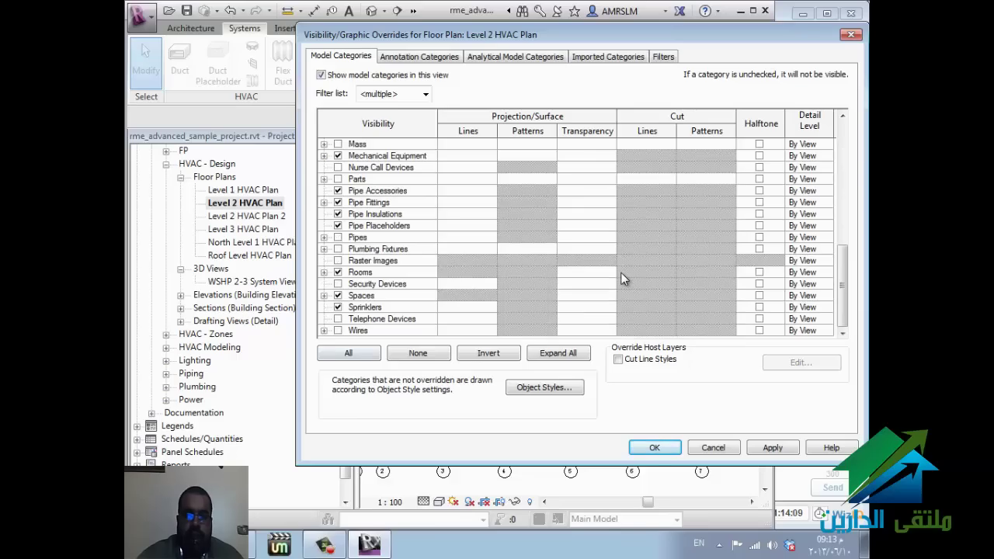
{"action": "key", "text": "alt+l"}
{"action": "key", "text": "space"}
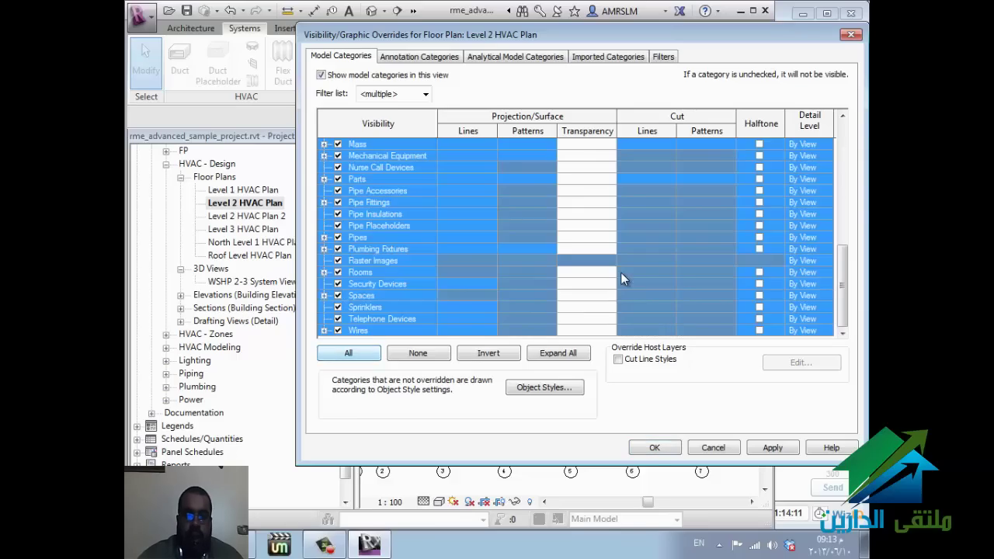
{"action": "key", "text": "Return"}
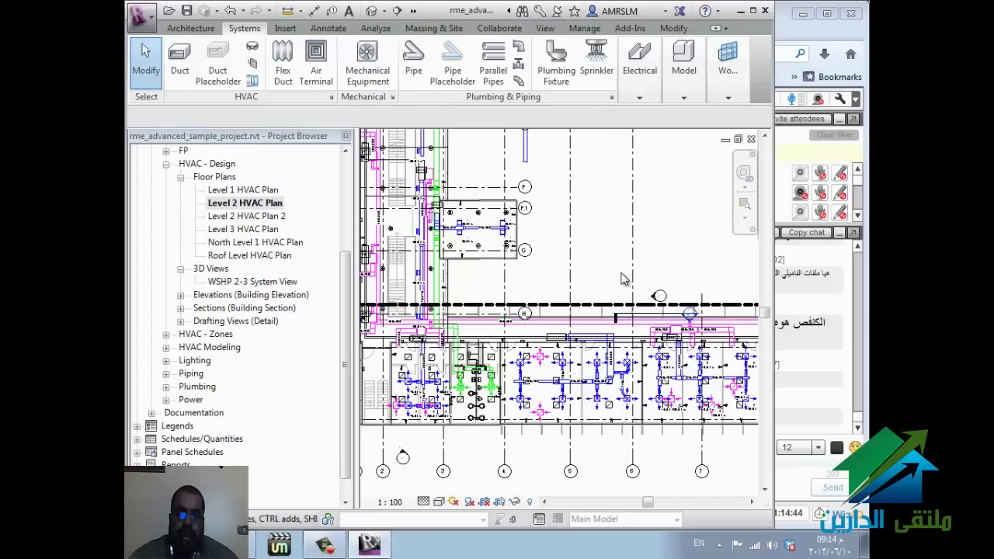
Step: Hide the Sections annotation category in the Level 2 HVAC Plan overrides and apply the change to the view
{"action": "key", "text": "v"}
{"action": "key", "text": "g"}
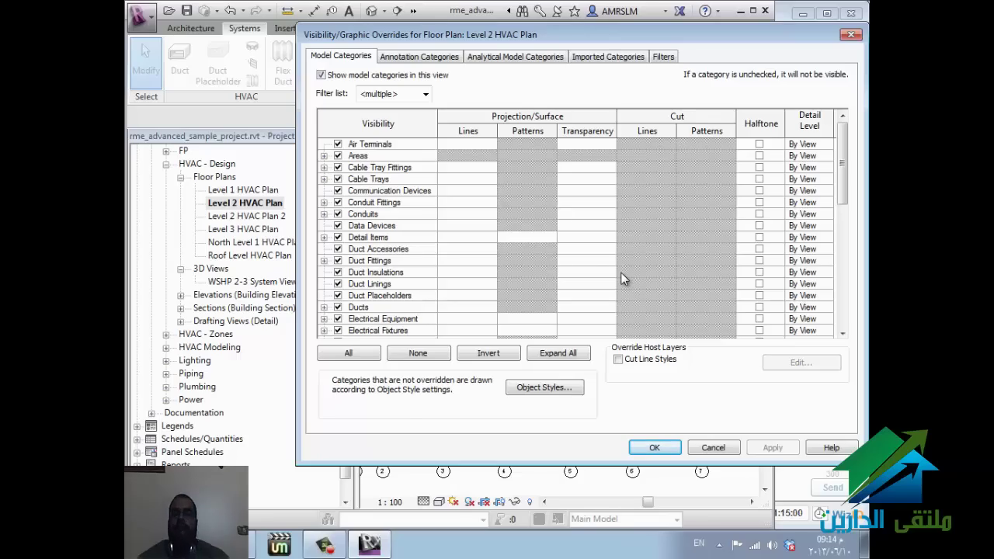
{"action": "key", "text": "ctrl+Tab"}
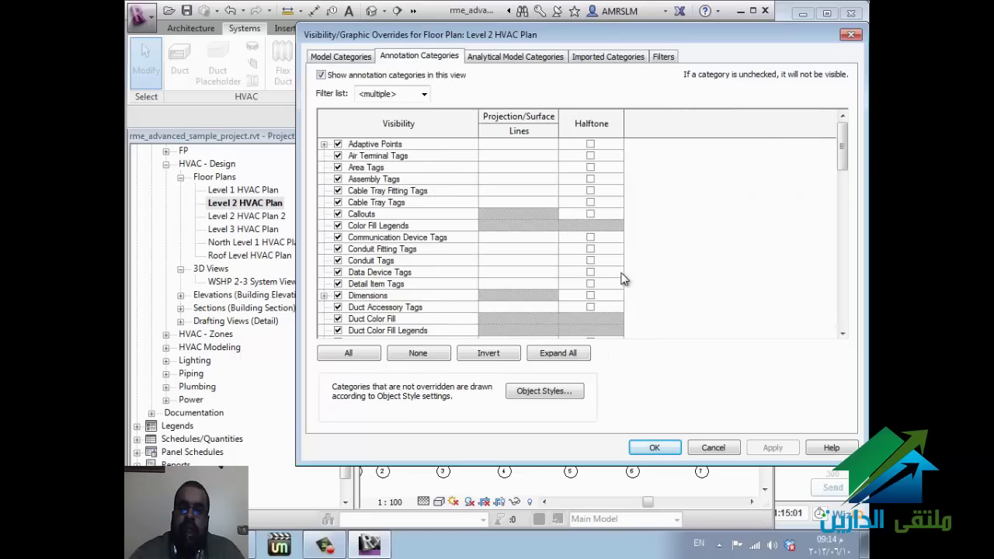
{"action": "scroll", "coordinate": [620, 273], "scroll_direction": "down", "scroll_amount": 2}
{"action": "scroll", "coordinate": [622, 278], "scroll_direction": "down", "scroll_amount": 15}
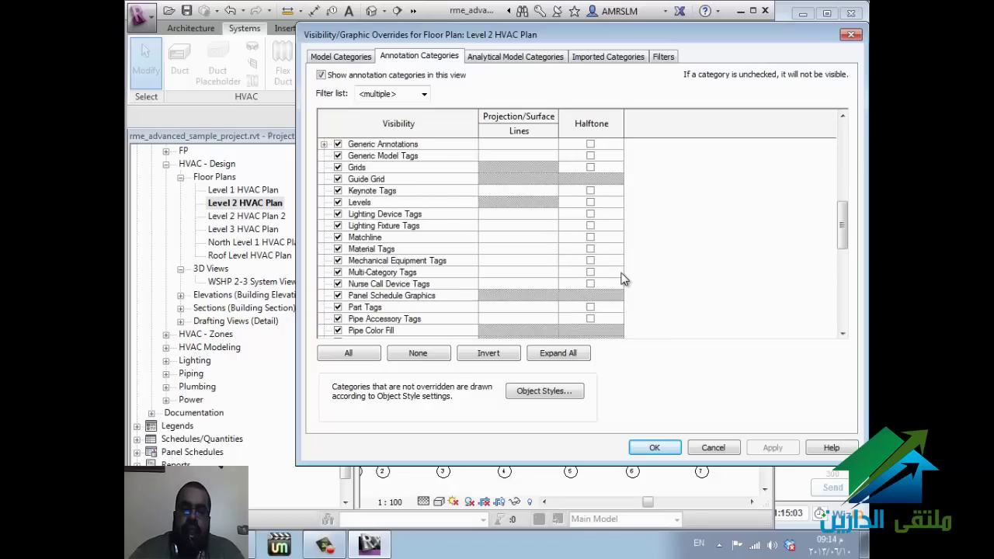
{"action": "scroll", "coordinate": [622, 278], "scroll_direction": "down", "scroll_amount": 3}
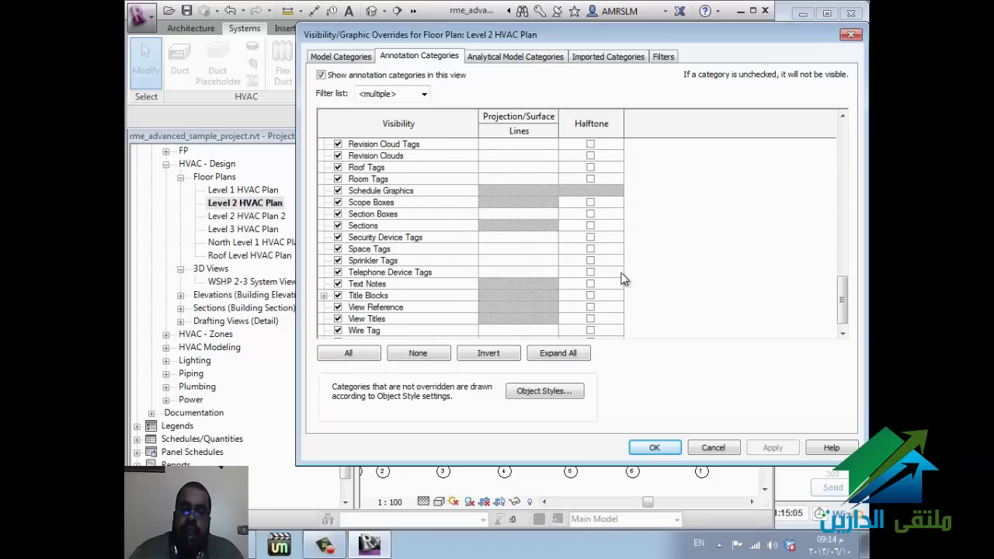
{"action": "scroll", "coordinate": [621, 278], "scroll_direction": "down", "scroll_amount": 1}
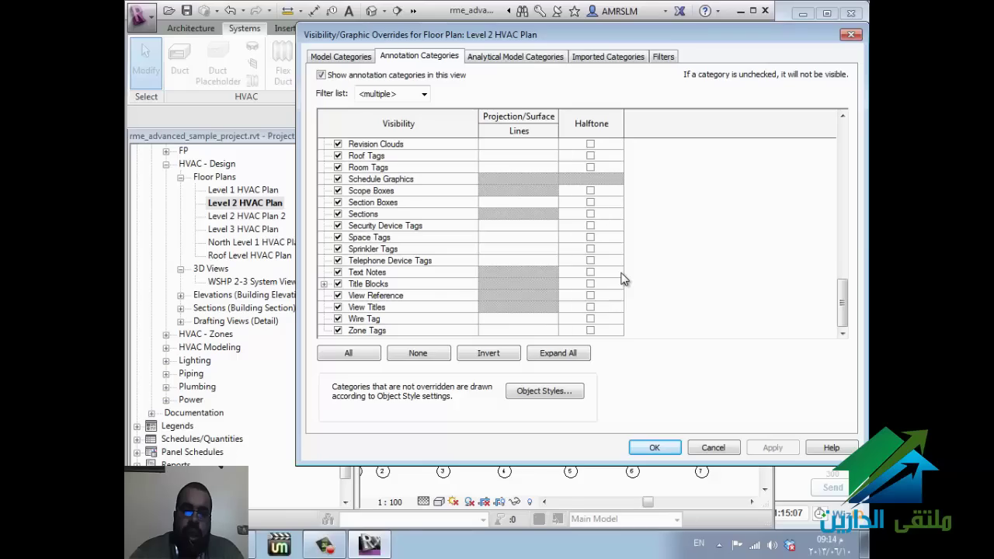
{"action": "left_click", "coordinate": [622, 278]}
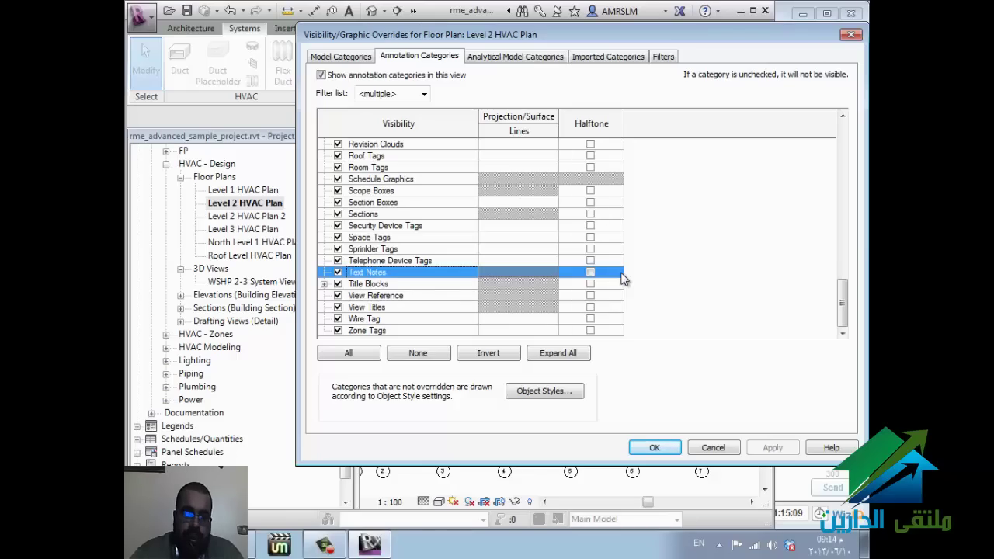
{"action": "key", "text": "s"}
{"action": "left_click", "coordinate": [338, 214]}
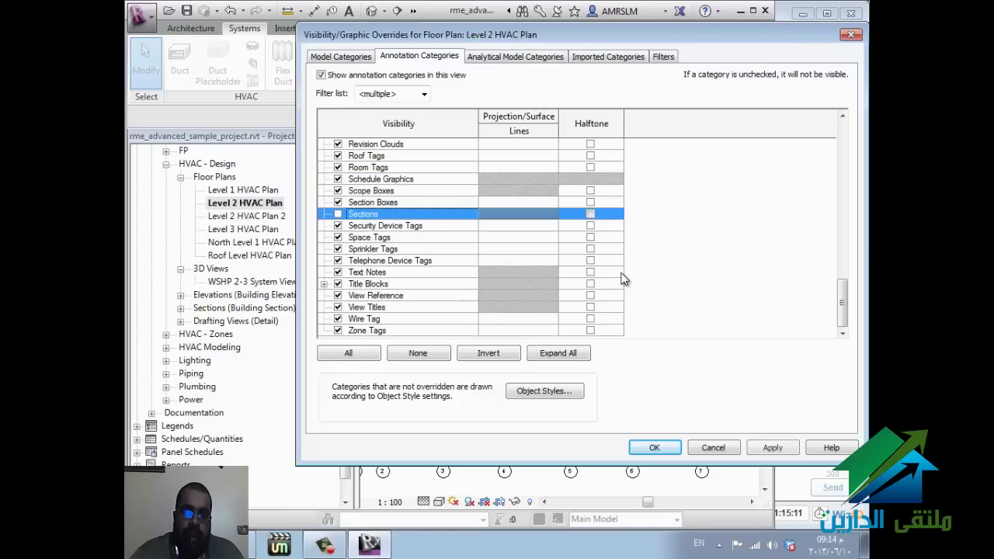
{"action": "left_click_drag", "start_coordinate": [513, 34], "coordinate": [438, 56]}
{"action": "left_click_drag", "start_coordinate": [543, 56], "coordinate": [382, 46]}
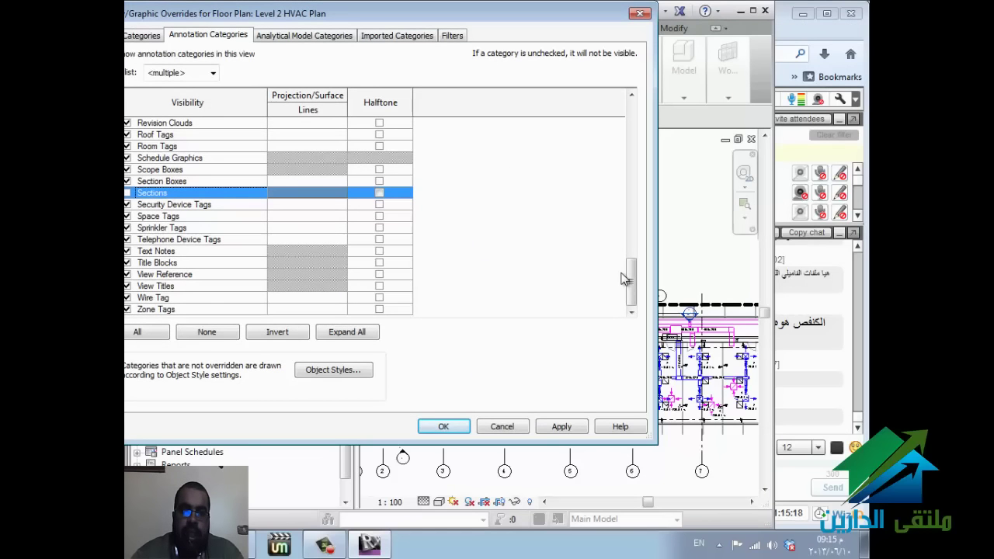
{"action": "left_click", "coordinate": [561, 427]}
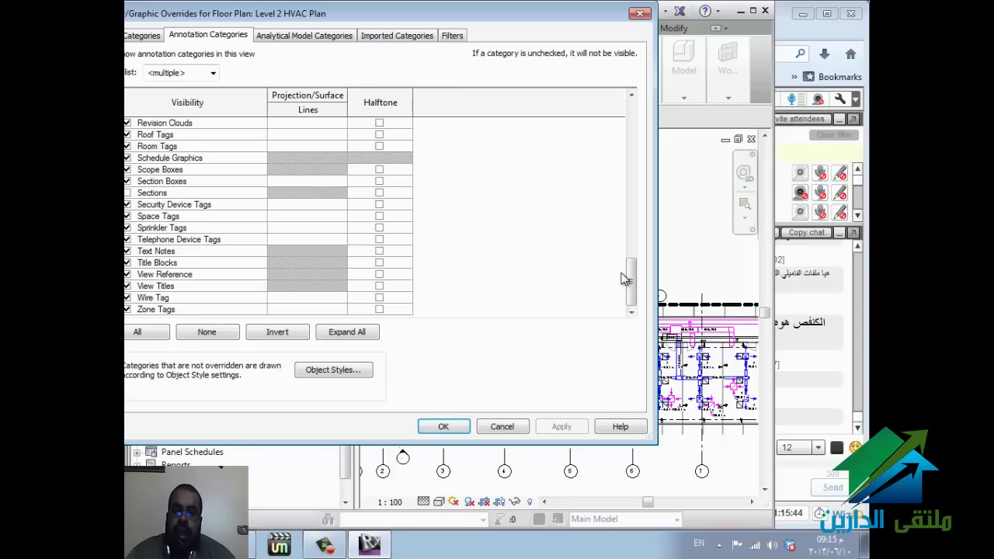
Step: Make the Sections annotation category visible again in the Level 2 HVAC Plan and accept the overrides
{"action": "key", "text": "space"}
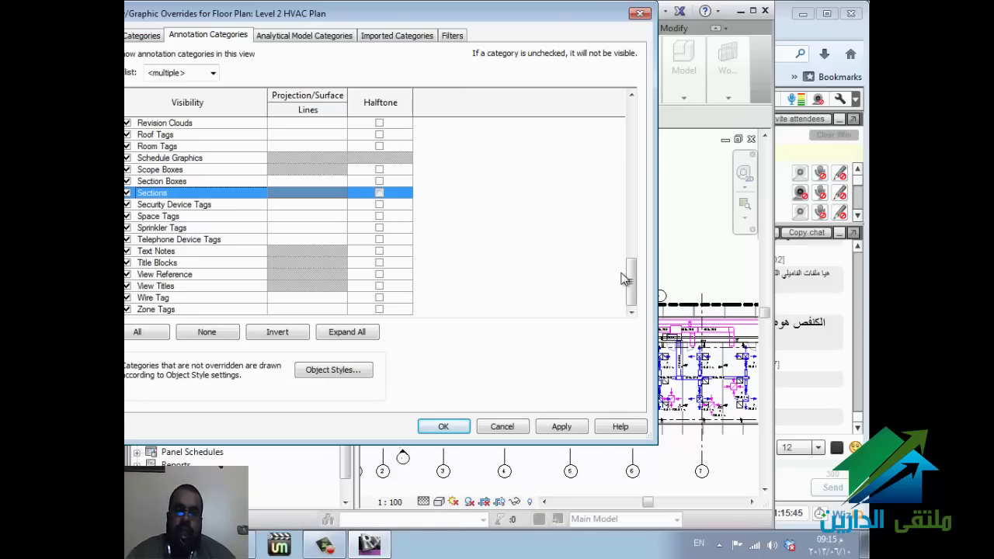
{"action": "key", "text": "Return"}
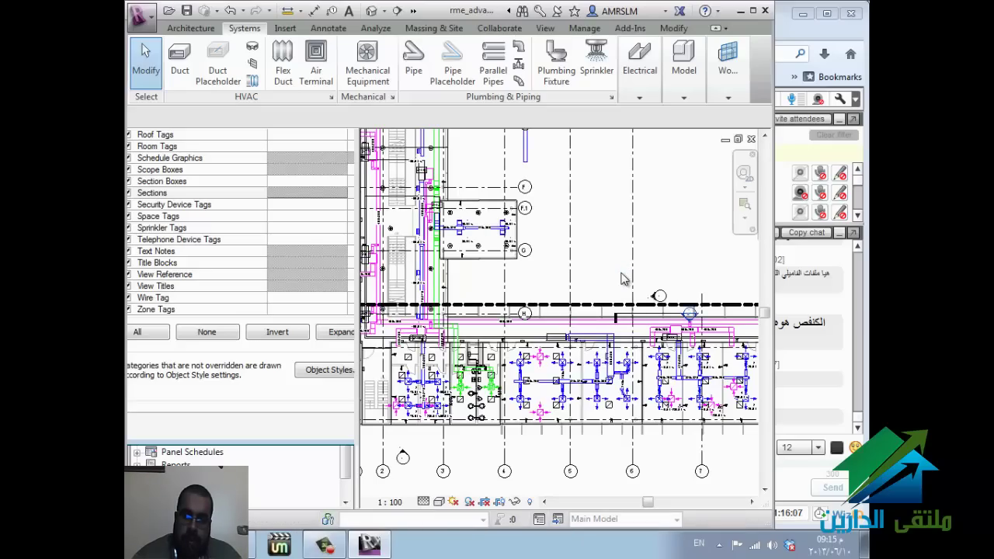
Step: Try to hide all annotation categories together in the Level 2 HVAC Plan visibility overrides
{"action": "key", "text": "v"}
{"action": "key", "text": "g"}
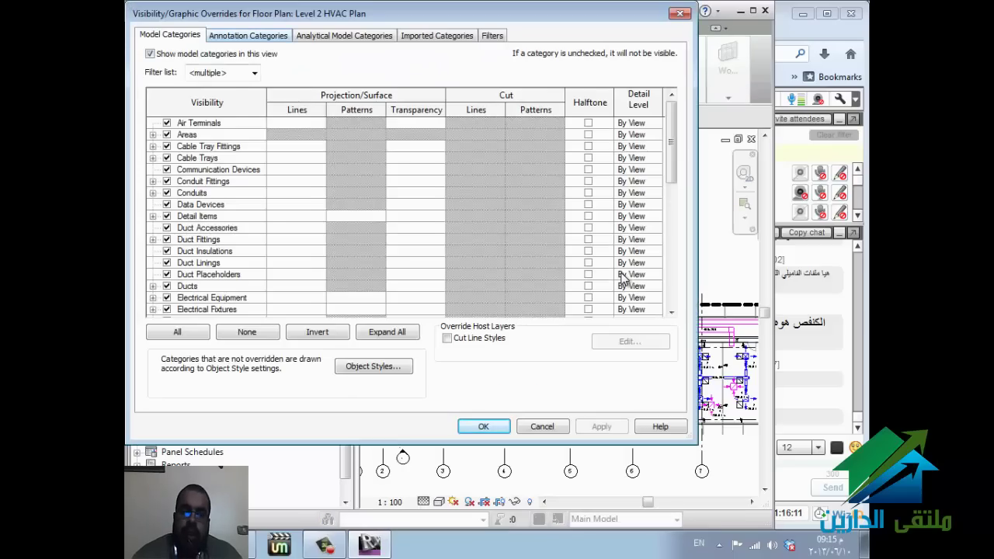
{"action": "key", "text": "ctrl+Tab"}
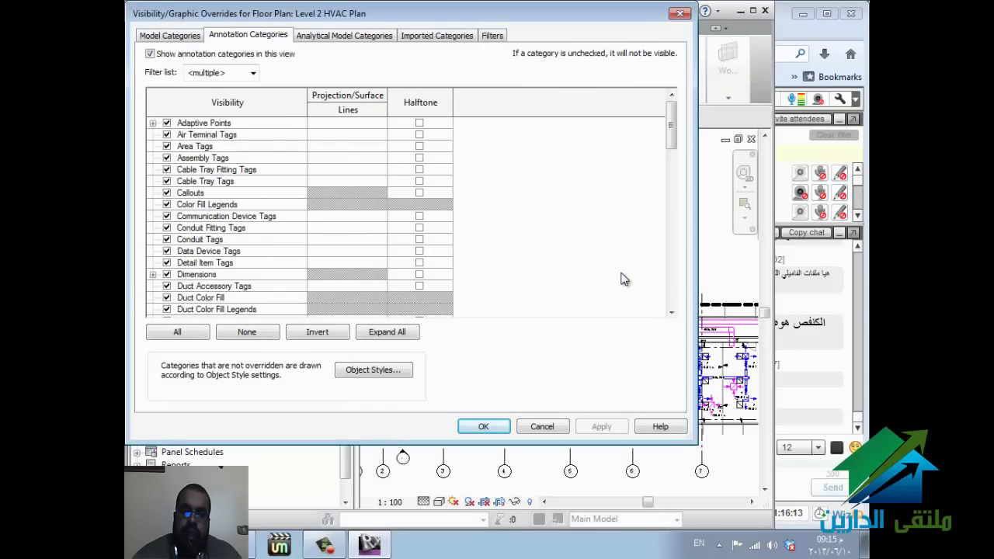
{"action": "key", "text": "alt+a"}
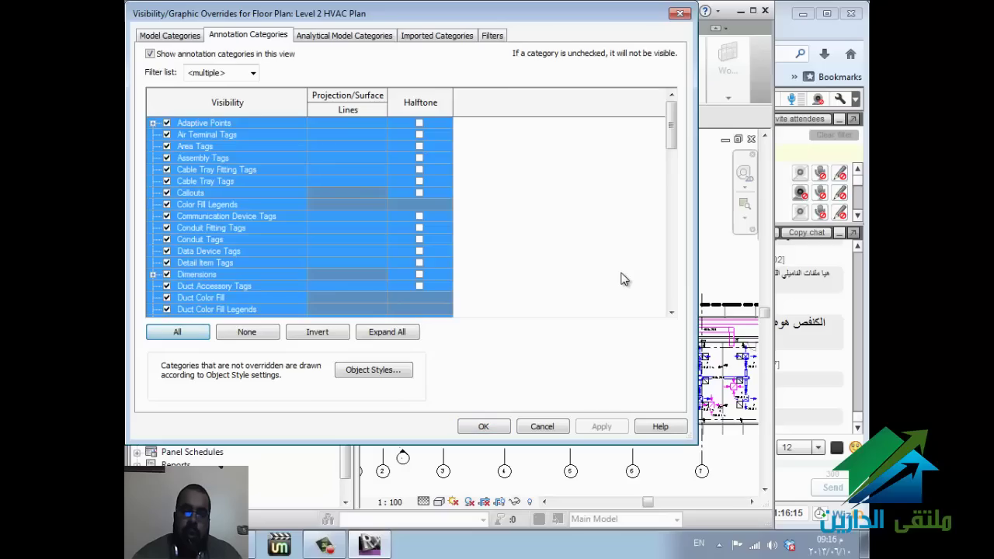
{"action": "key", "text": "space"}
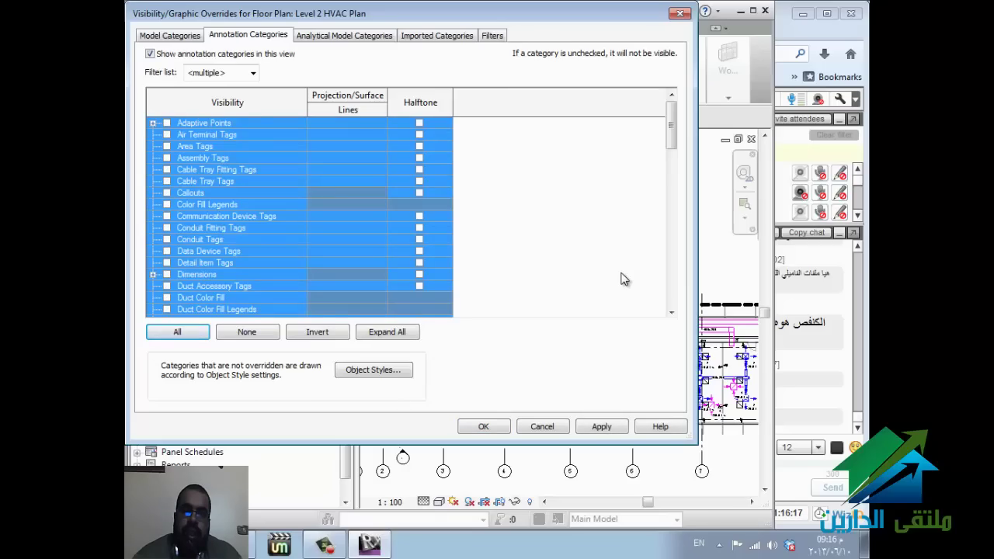
Step: Review the analytical model, imported category and filter overrides of the Level 2 HVAC Plan, and discard the pending changes
{"action": "key", "text": "ctrl+Tab"}
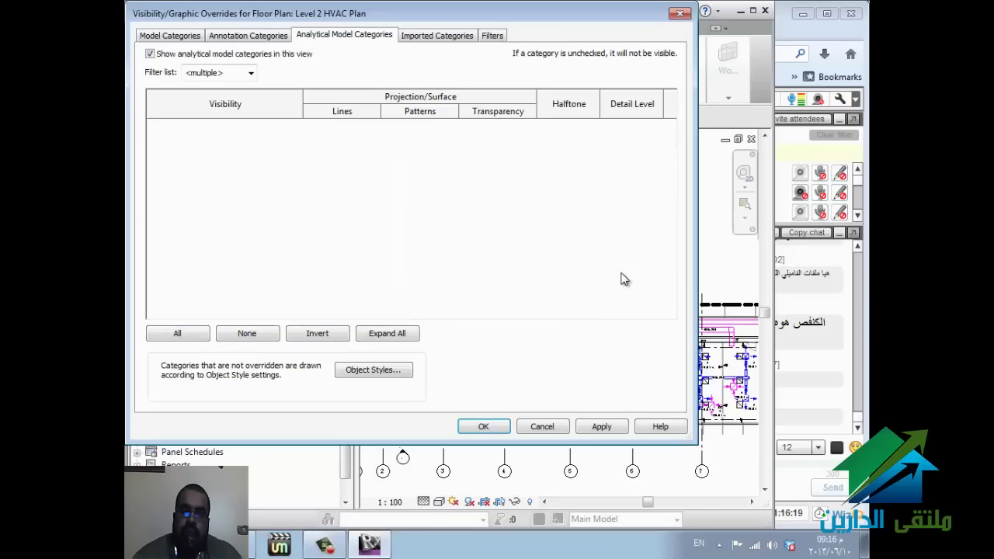
{"action": "key", "text": "ctrl+Tab"}
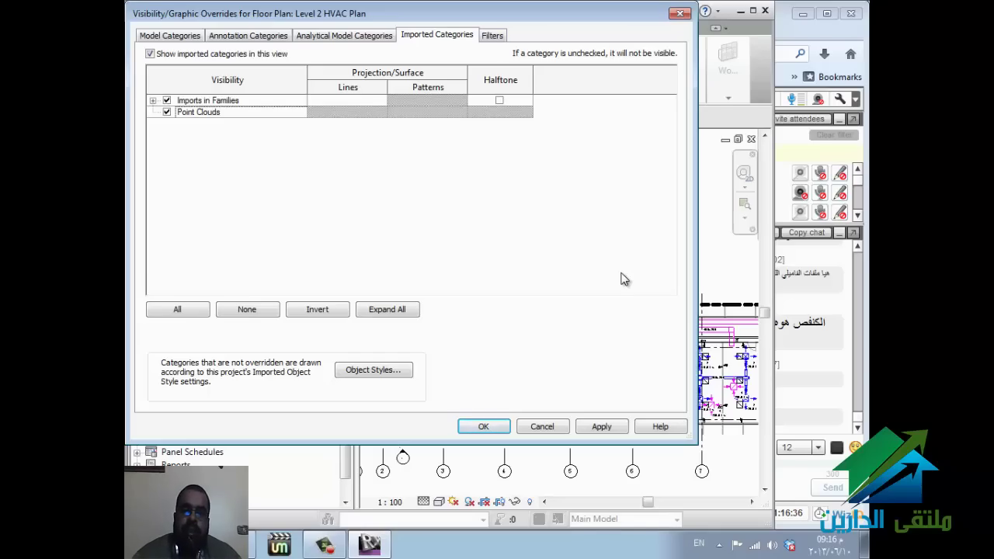
{"action": "key", "text": "ctrl+Tab"}
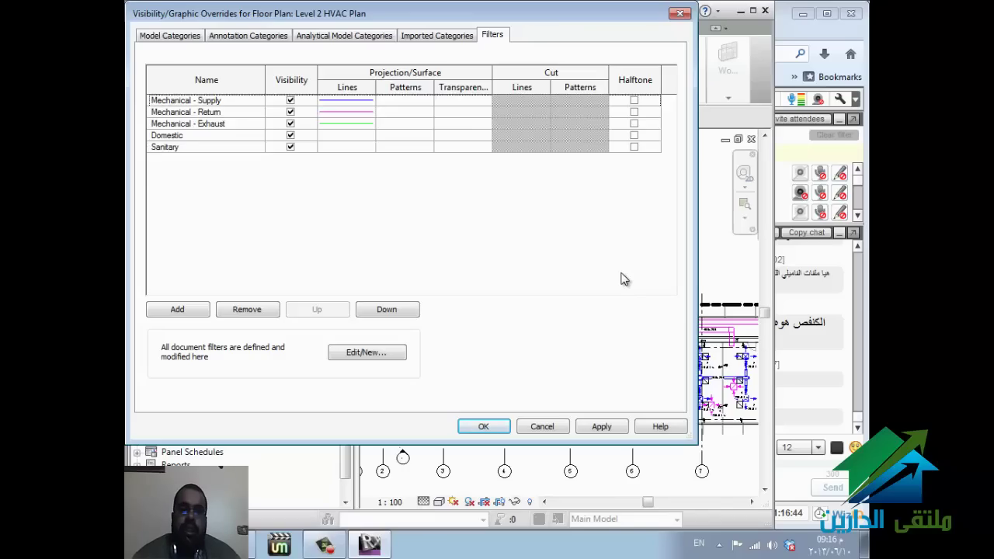
{"action": "key", "text": "Escape"}
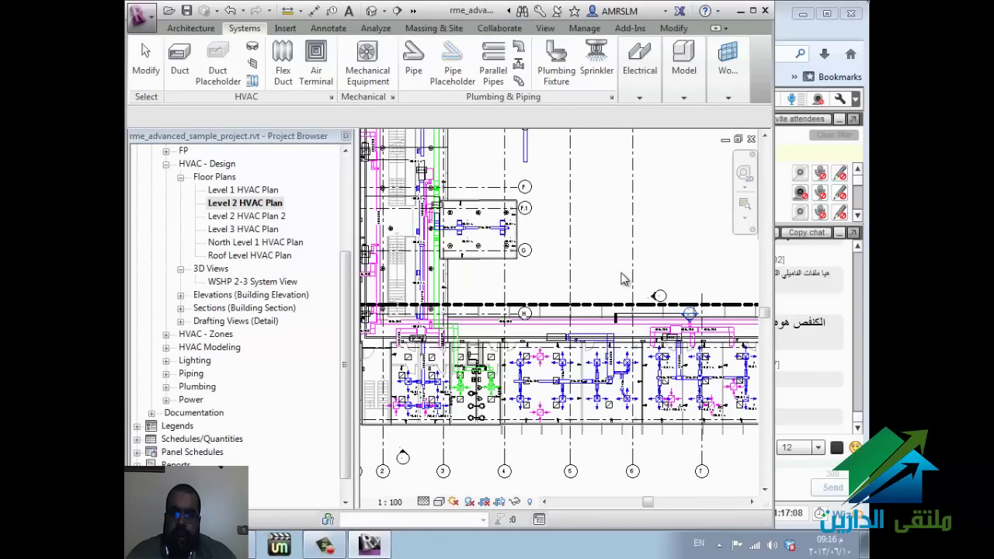
Step: Delete the short pipe attached to the lavatory nearest the room's corner and dismiss the save reminder without saving
{"action": "scroll", "coordinate": [626, 278], "scroll_direction": "up", "scroll_amount": 5}
{"action": "mouse_move", "coordinate": [626, 277]}
{"action": "middle_mouse_down"}
{"action": "mouse_move", "coordinate": [632, 284]}
{"action": "mouse_move", "coordinate": [623, 280]}
{"action": "middle_mouse_up"}
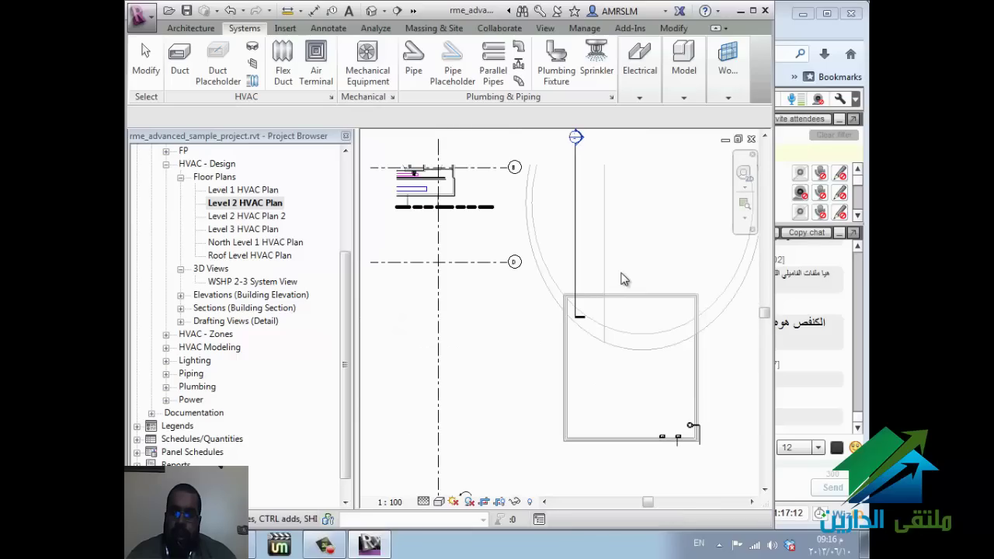
{"action": "scroll", "coordinate": [624, 280], "scroll_direction": "up", "scroll_amount": 2}
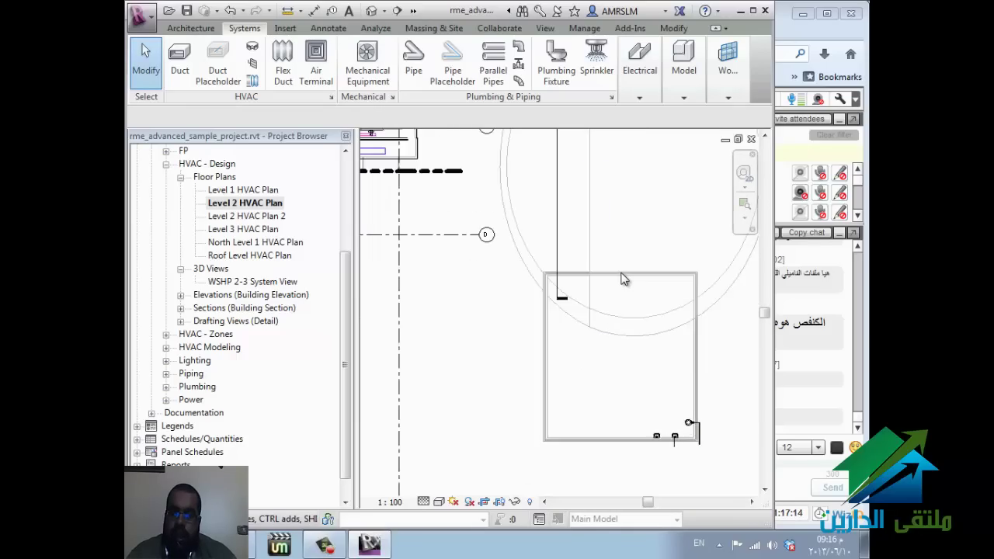
{"action": "scroll", "coordinate": [624, 280], "scroll_direction": "up", "scroll_amount": 3}
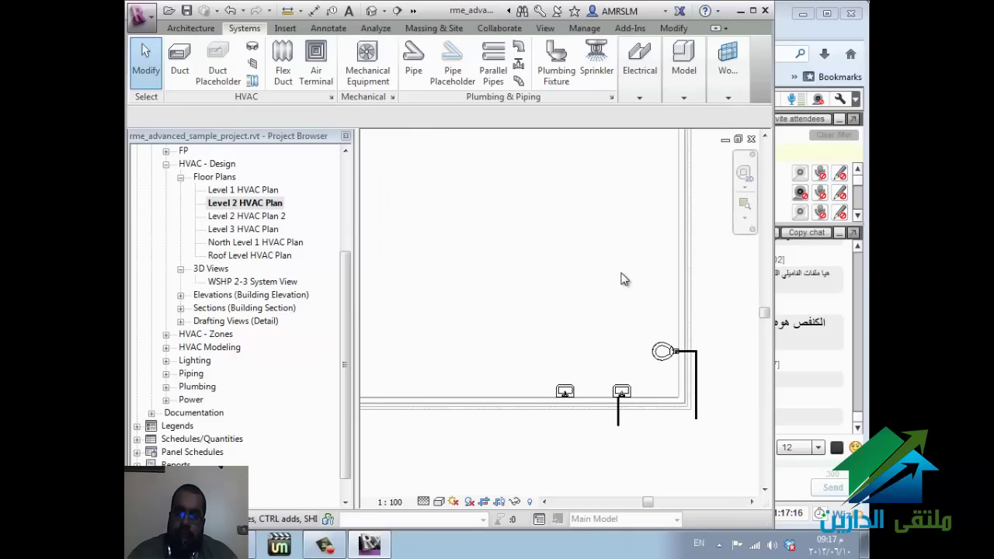
{"action": "left_click_drag", "start_coordinate": [608, 450], "coordinate": [707, 392]}
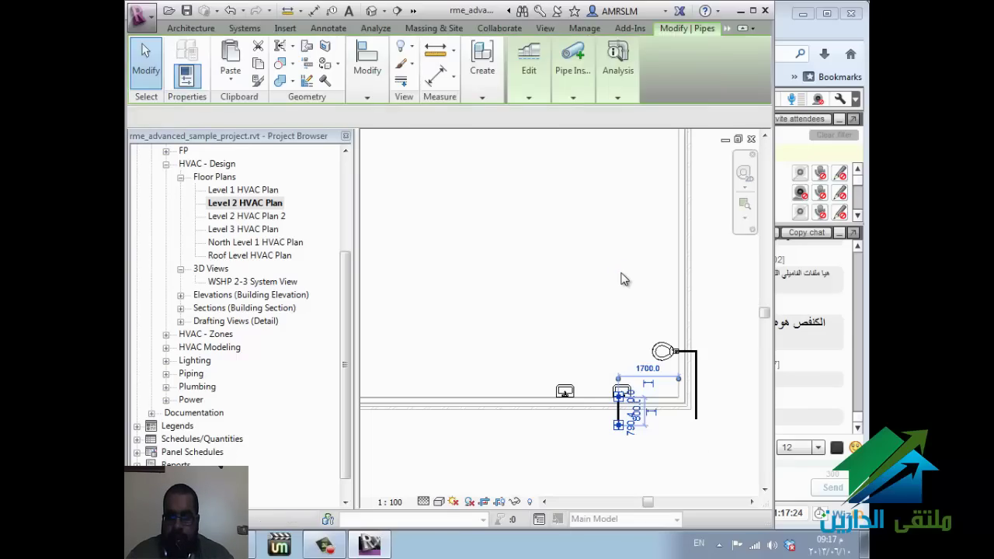
{"action": "left_click", "coordinate": [625, 280]}
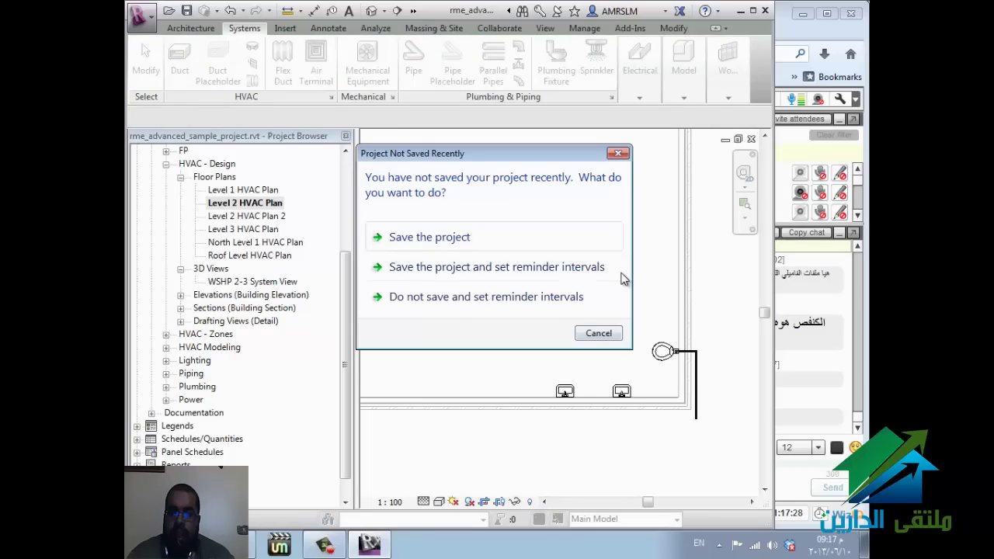
{"action": "key", "text": "Escape"}
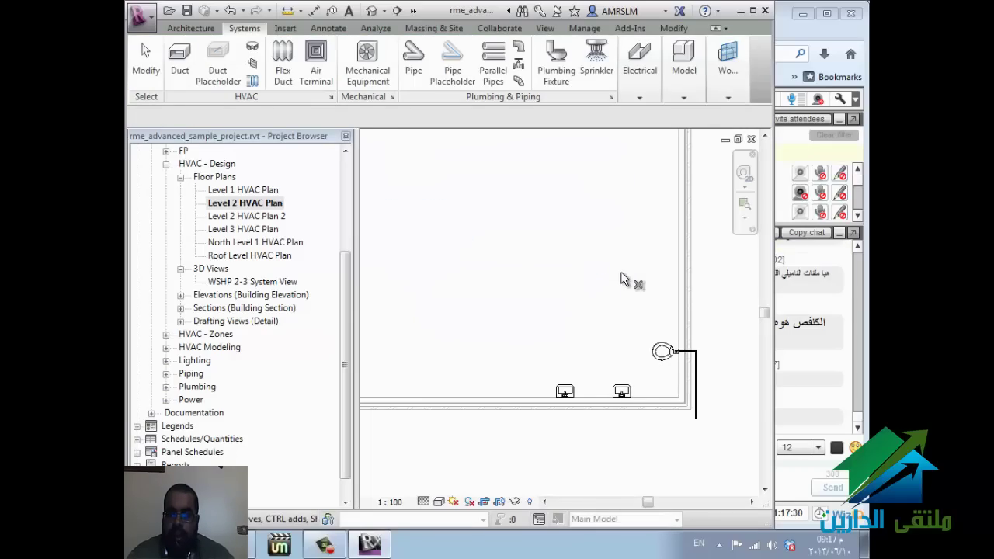
Step: Delete the L-shaped pipe run connected to the water closet on the side wall
{"action": "right_click", "coordinate": [625, 279]}
{"action": "key", "text": "Escape"}
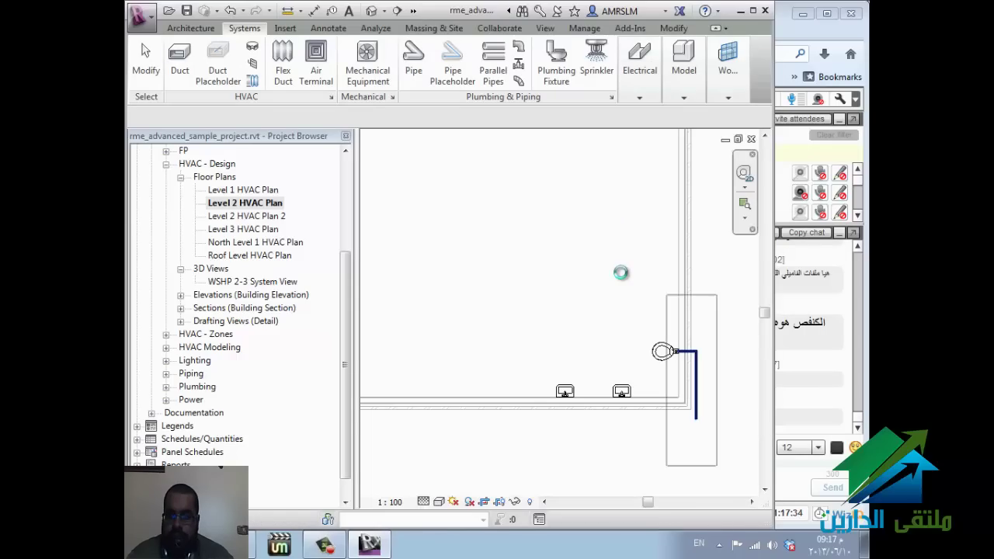
{"action": "key", "text": "Escape"}
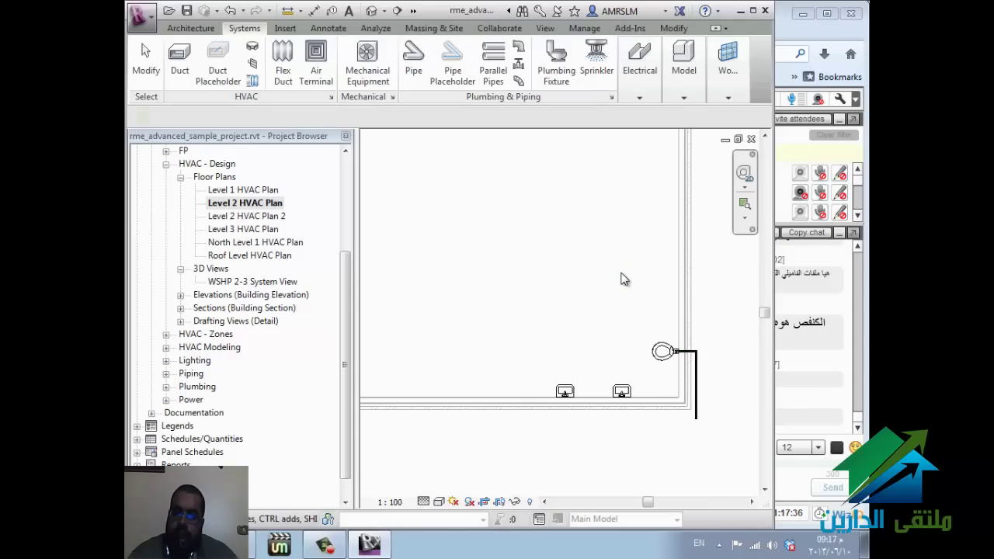
{"action": "key", "text": "ctrl+Left"}
{"action": "key", "text": "Delete"}
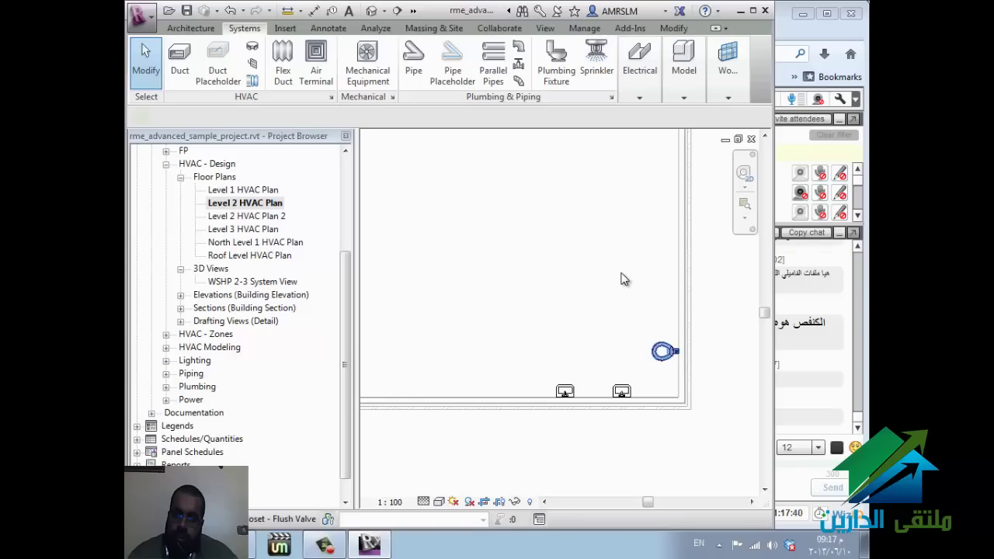
Step: Draw a 25 mm pipe from the water closet's Domestic Cold Water connector straight out through the wall
{"action": "left_click", "coordinate": [625, 279]}
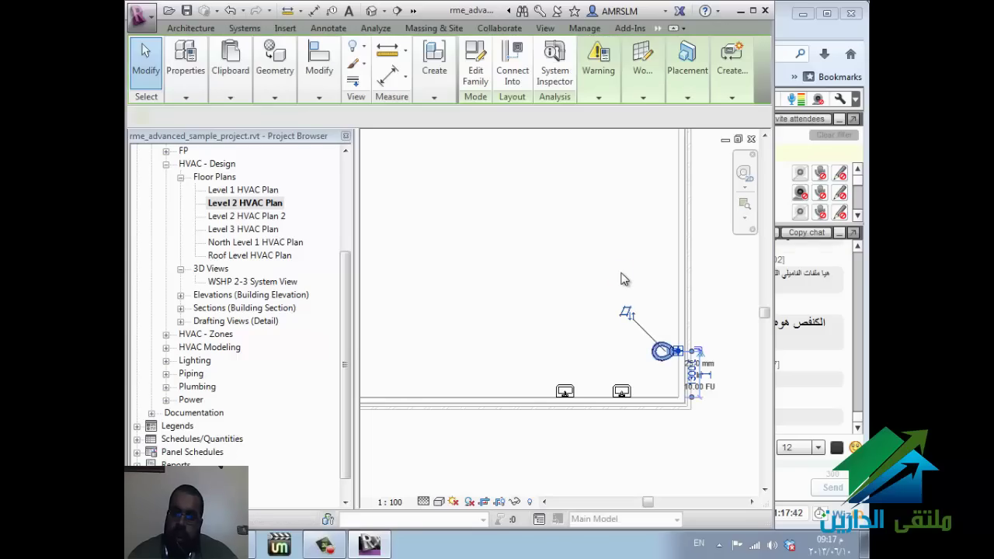
{"action": "right_click", "coordinate": [678, 351]}
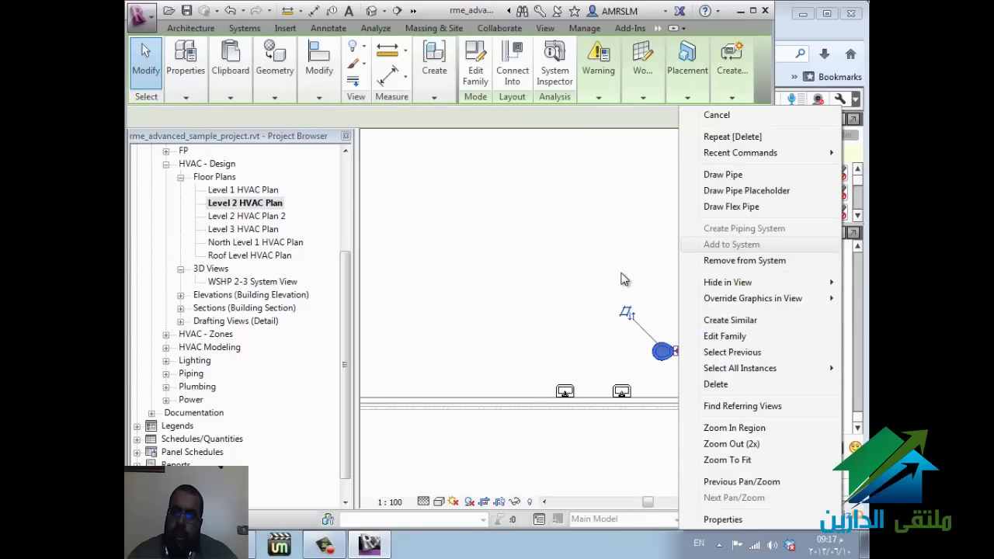
{"action": "key", "text": "Return"}
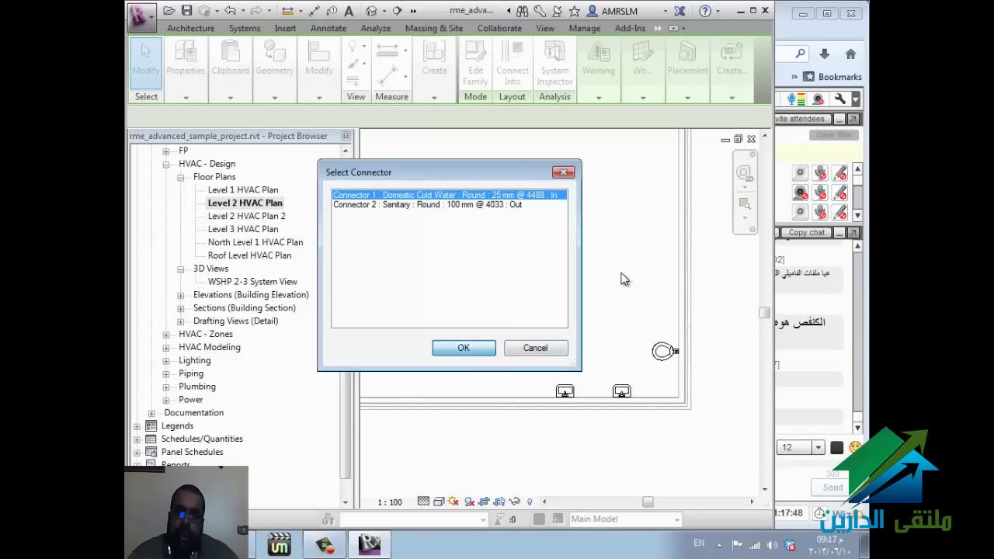
{"action": "key", "text": "Return"}
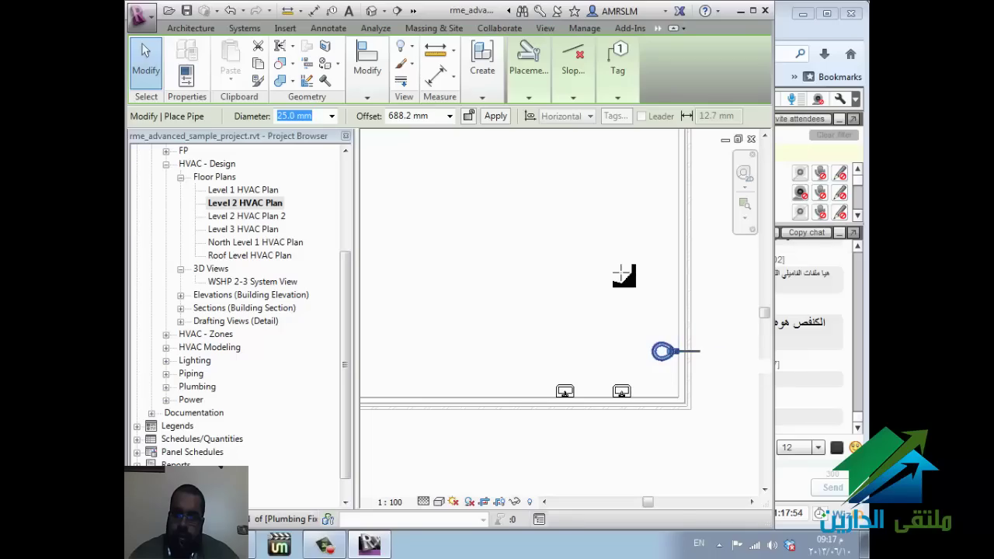
{"action": "left_click", "coordinate": [699, 351]}
{"action": "left_click", "coordinate": [621, 274]}
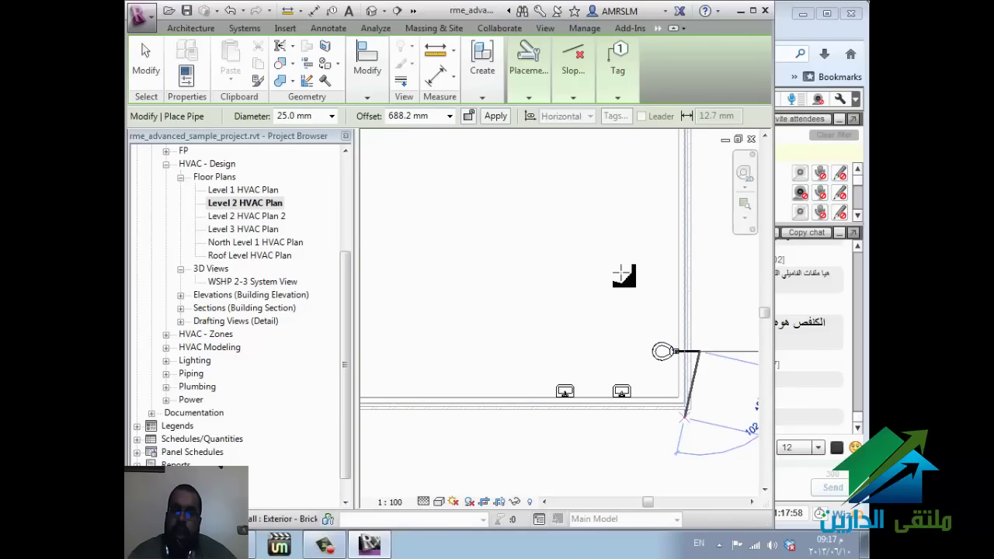
Step: Set the pipe offset to 1200 mm and continue the water closet's 25 mm cold water run around the outside corner past both lavatories
{"action": "key", "text": "alt+Down"}
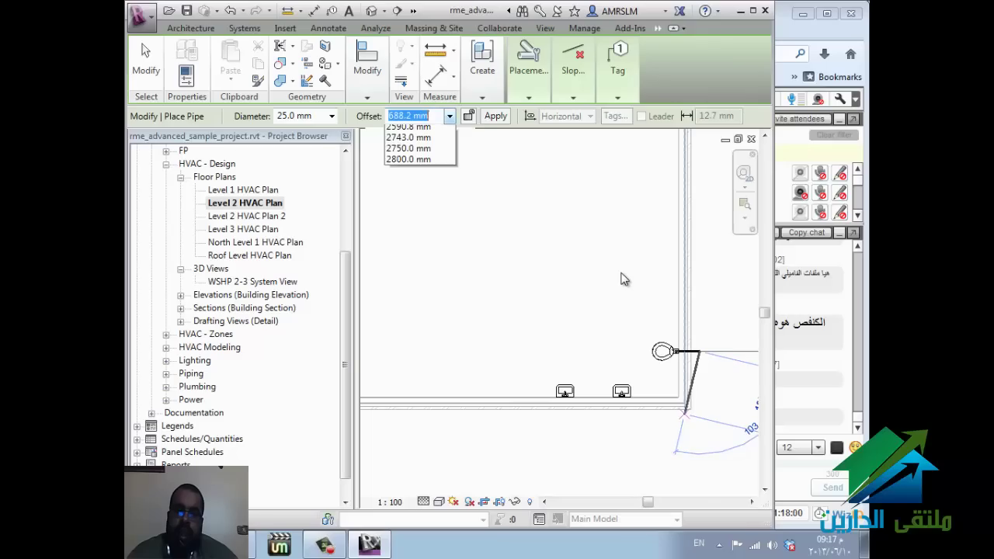
{"action": "key", "text": "Down"}
{"action": "key", "text": "Down"}
{"action": "key", "text": "Down"}
{"action": "key", "text": "Down"}
{"action": "key", "text": "Down"}
{"action": "key", "text": "Down"}
{"action": "key", "text": "Down"}
{"action": "key", "text": "Down"}
{"action": "key", "text": "Down"}
{"action": "key", "text": "Down"}
{"action": "key", "text": "Down"}
{"action": "key", "text": "Down"}
{"action": "key", "text": "Down"}
{"action": "key", "text": "Up"}
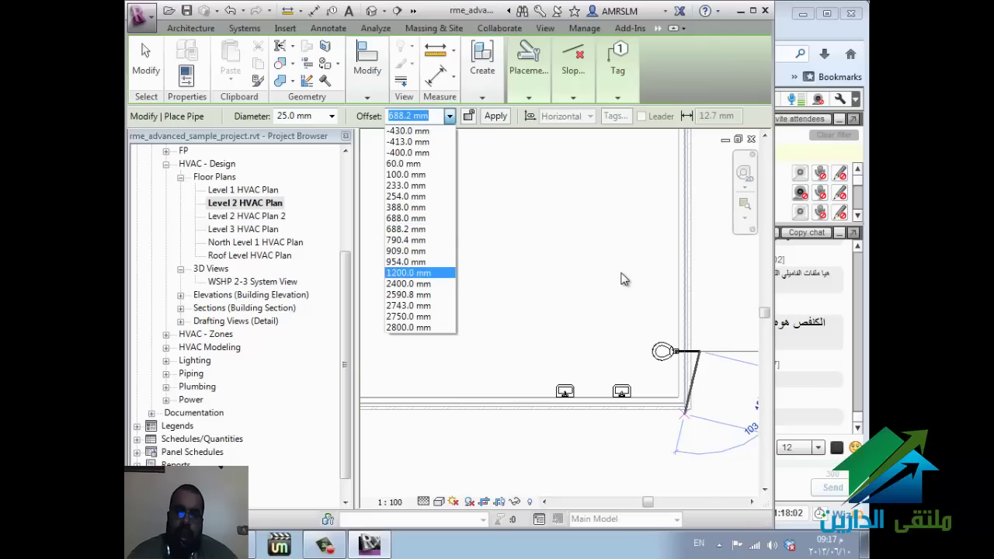
{"action": "key", "text": "Escape"}
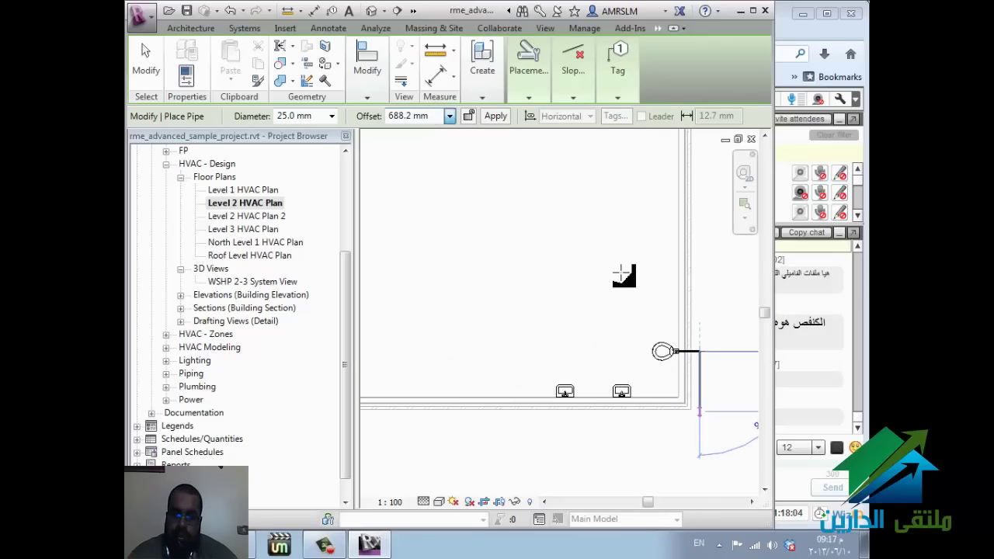
{"action": "key", "text": "Down"}
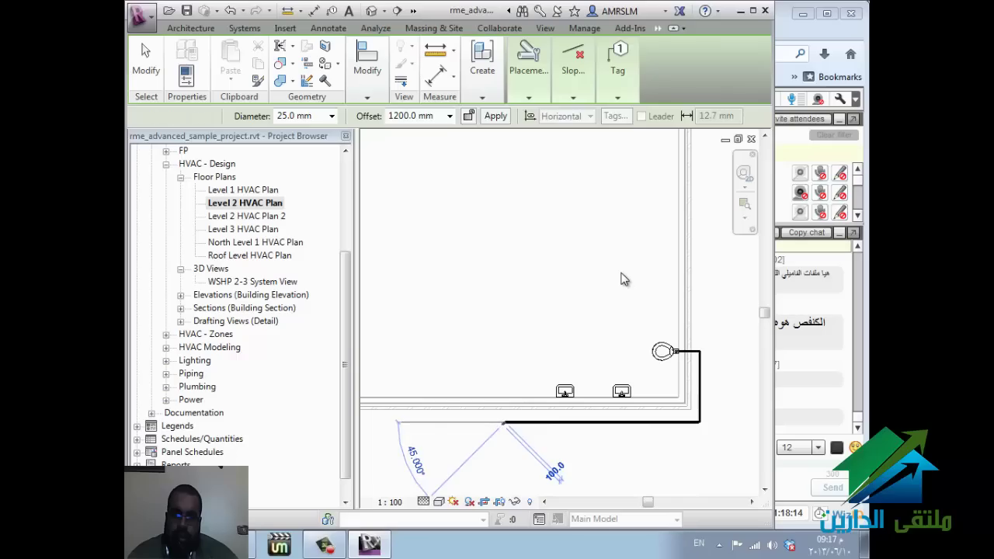
{"action": "key", "text": "Escape"}
{"action": "key", "text": "Escape"}
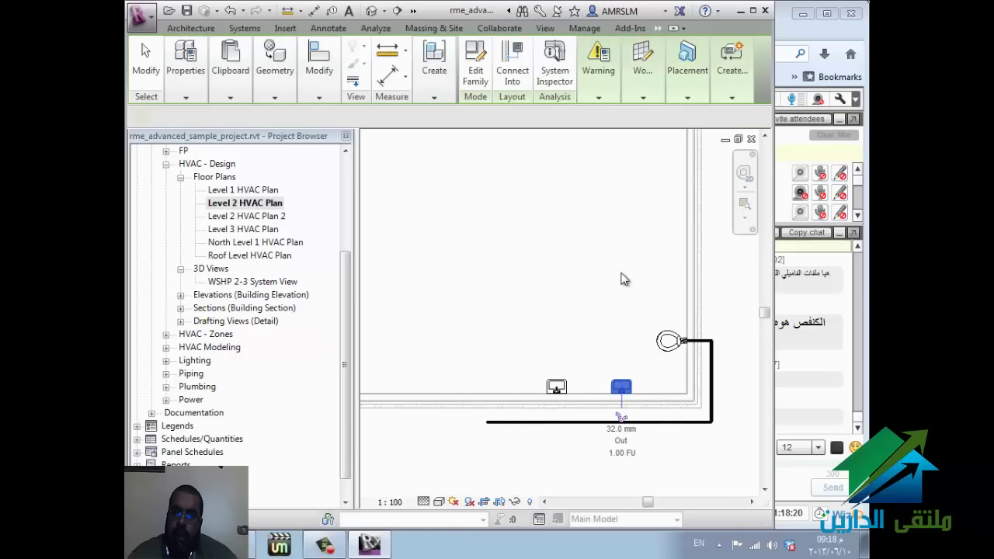
Step: Run a 15 mm cold water pipe from the lavatory nearest the corner to the main, and connect the other lavatory's Domestic Cold Water connector into it
{"action": "scroll", "coordinate": [623, 276], "scroll_direction": "up", "scroll_amount": 2}
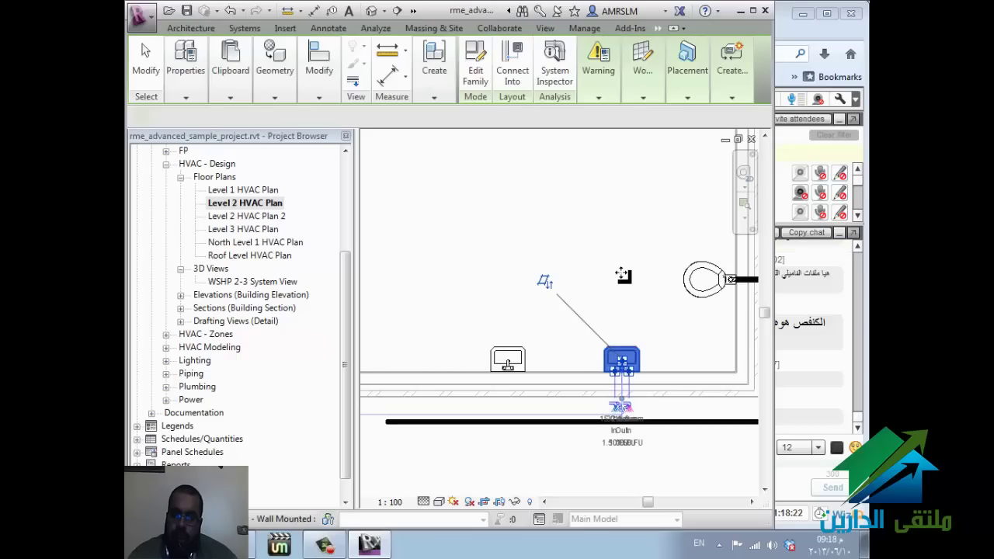
{"action": "right_click", "coordinate": [623, 280]}
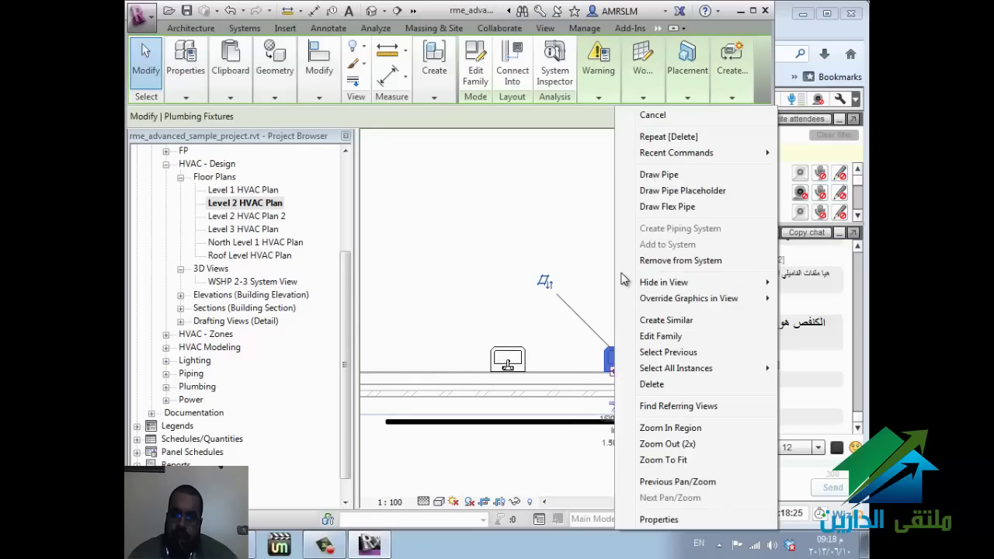
{"action": "key", "text": "Escape"}
{"action": "key", "text": "Escape"}
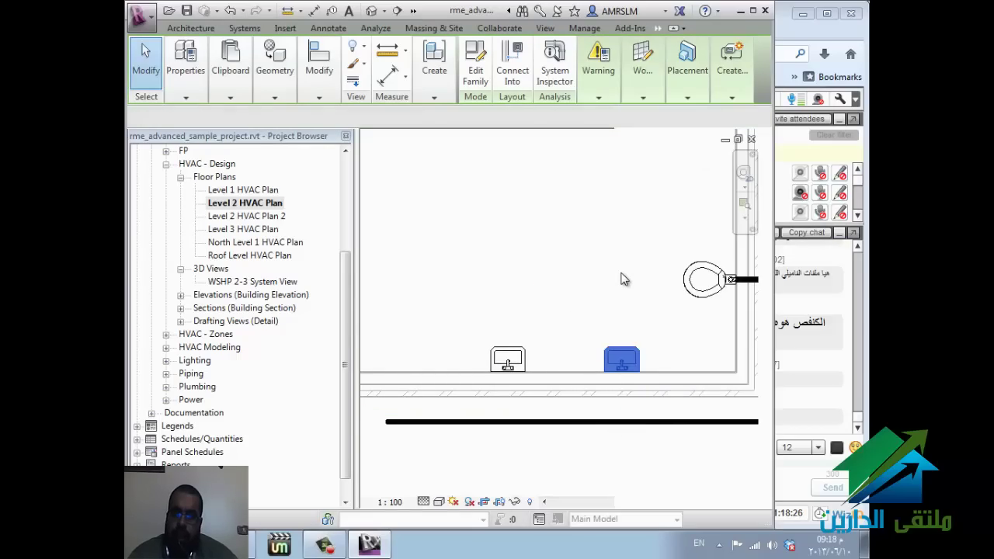
{"action": "key", "text": "p"}
{"action": "key", "text": "i"}
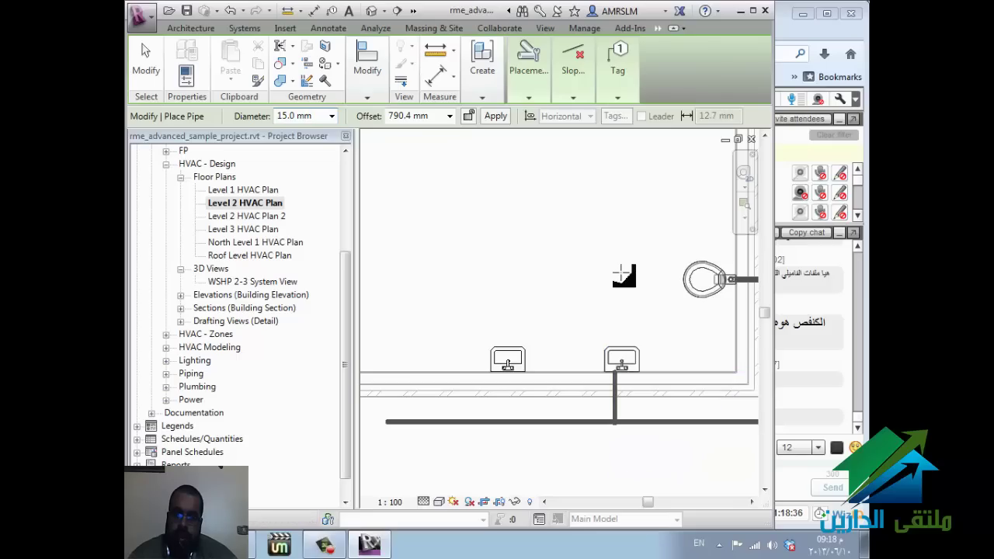
{"action": "key", "text": "Escape"}
{"action": "key", "text": "Escape"}
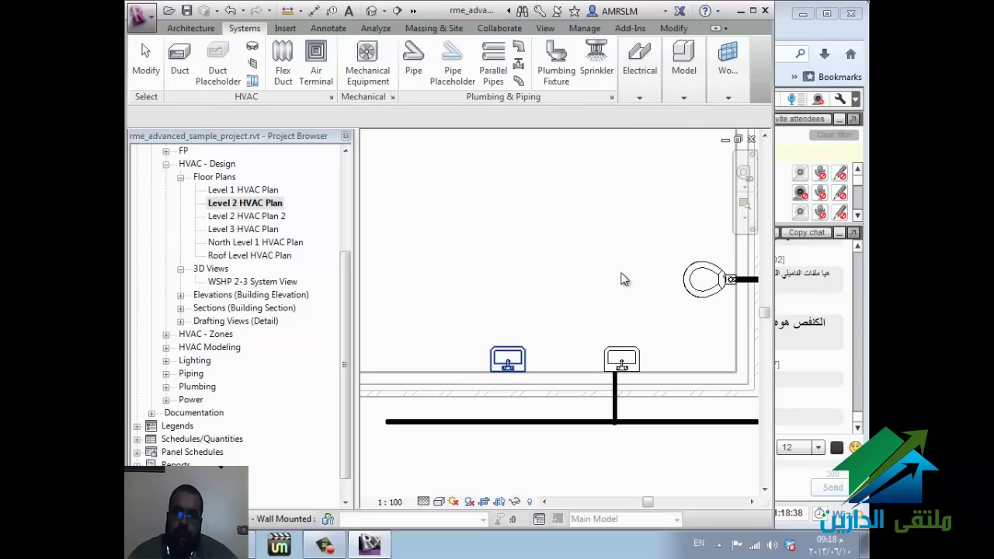
{"action": "left_click", "coordinate": [508, 359]}
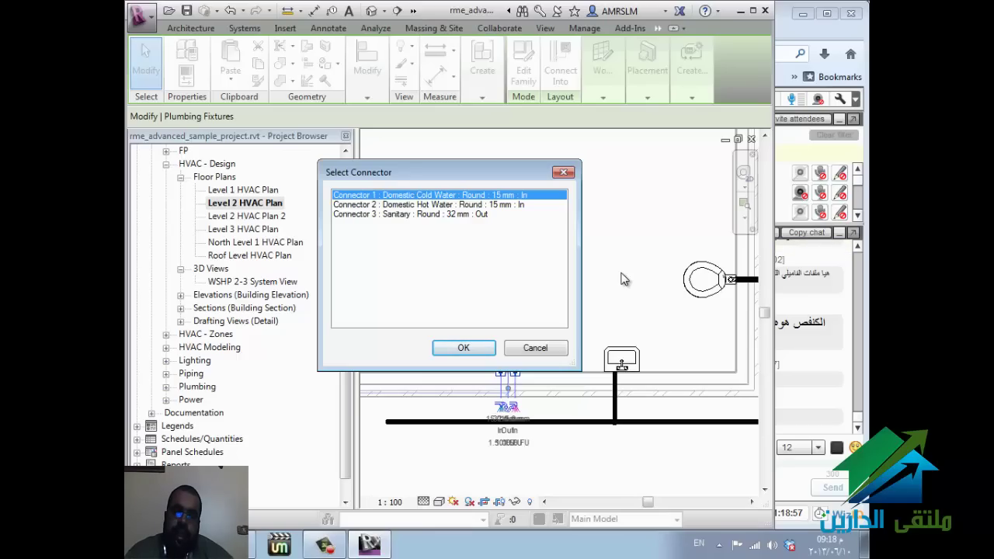
{"action": "key", "text": "Return"}
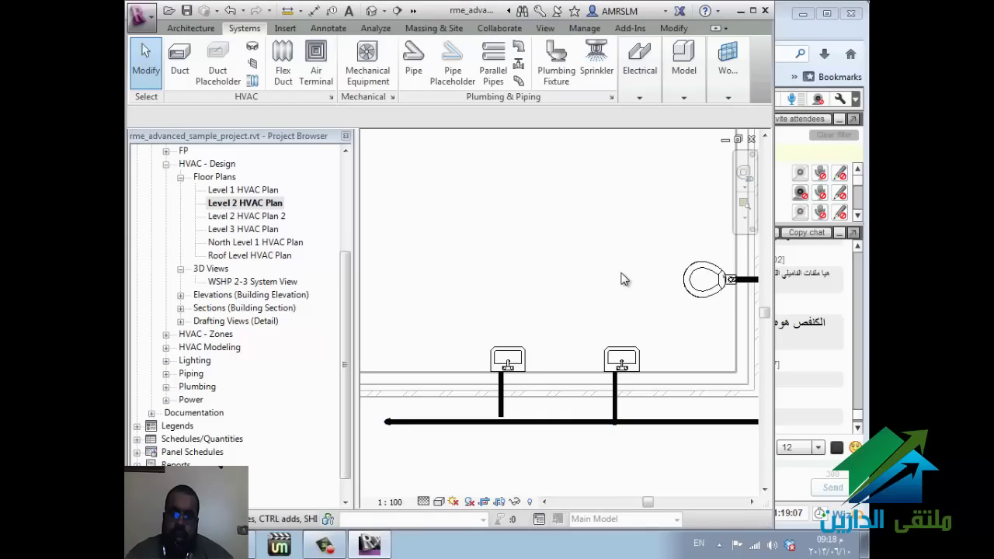
Step: Draw a 15 mm hot water run from the corner-side lavatory along the outside wall and connect the other lavatory's Domestic Hot Water connector into it
{"action": "scroll", "coordinate": [624, 279], "scroll_direction": "down", "scroll_amount": 2}
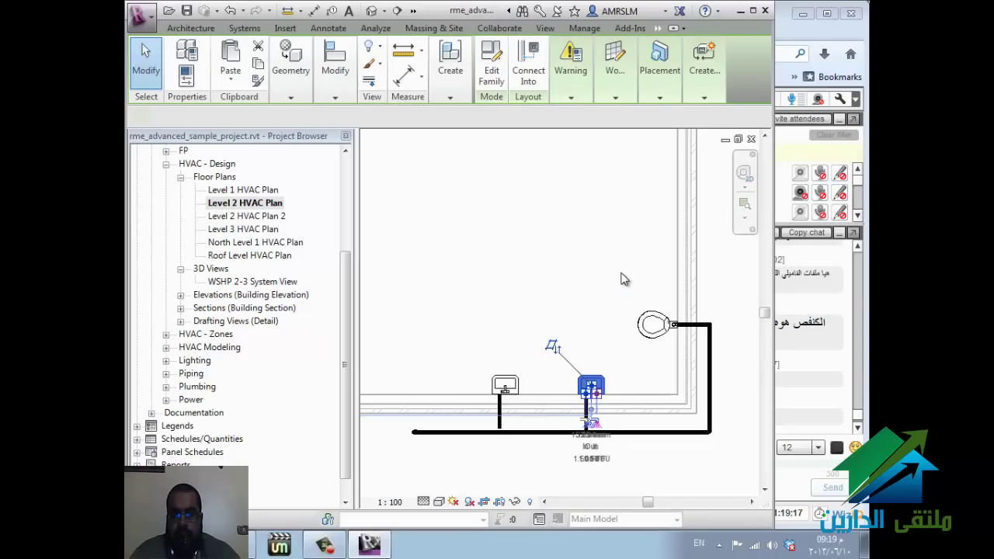
{"action": "right_click", "coordinate": [621, 280]}
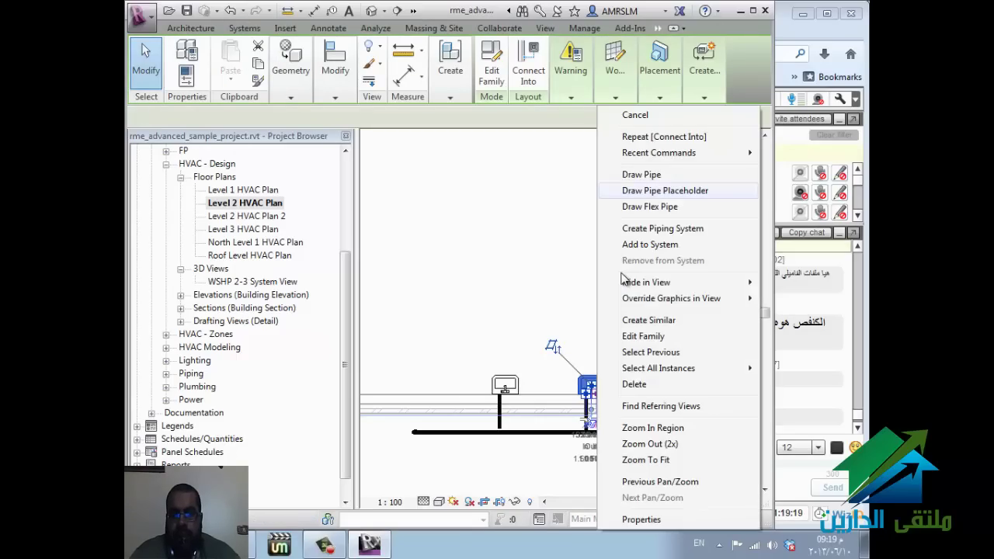
{"action": "key", "text": "Escape"}
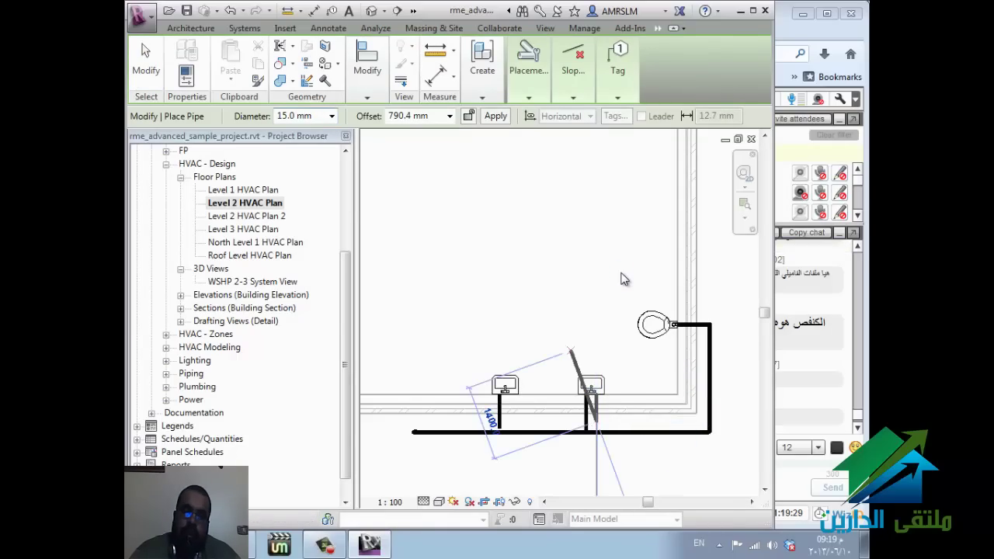
{"action": "left_click", "coordinate": [449, 116]}
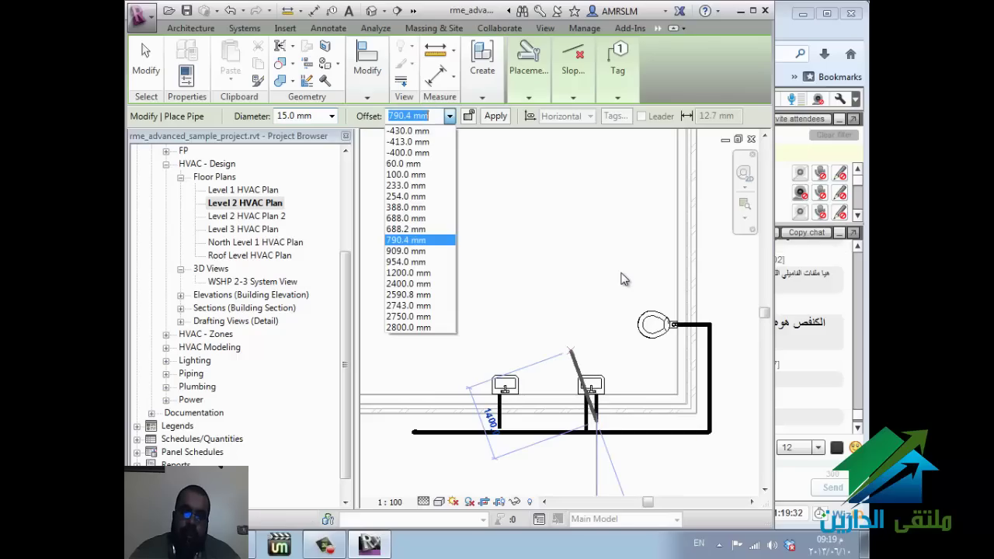
{"action": "key", "text": "Down"}
{"action": "key", "text": "Down"}
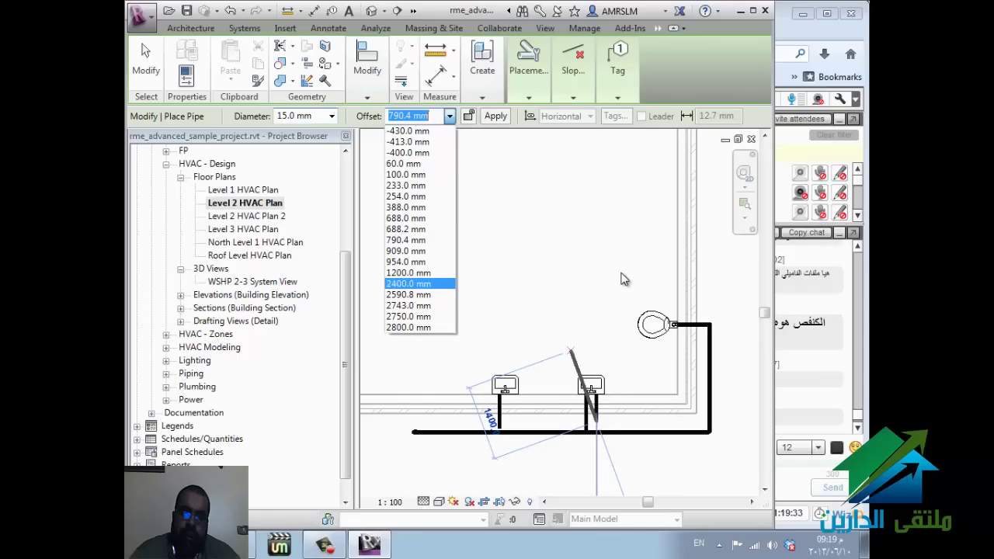
{"action": "key", "text": "Up"}
{"action": "key", "text": "Down"}
{"action": "key", "text": "Escape"}
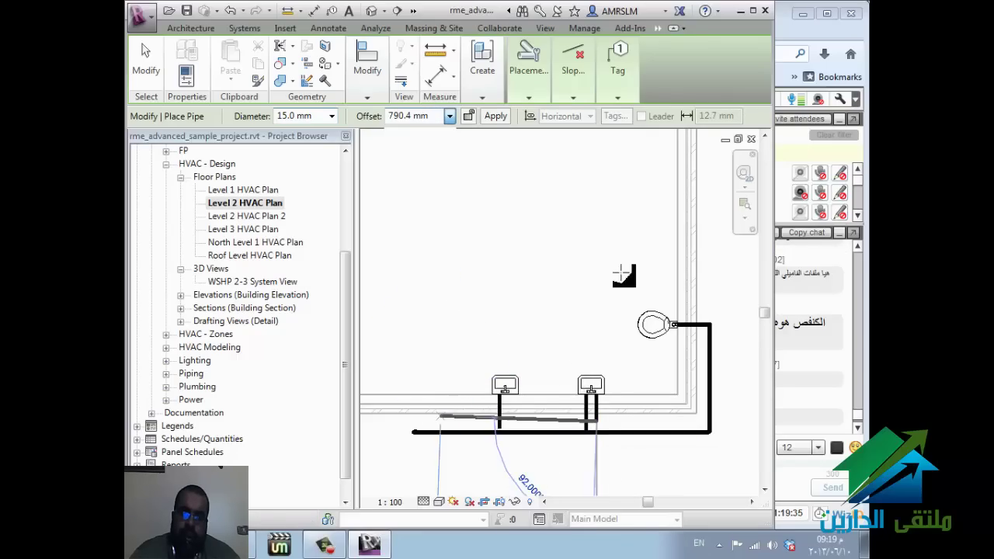
{"action": "key", "text": "Return"}
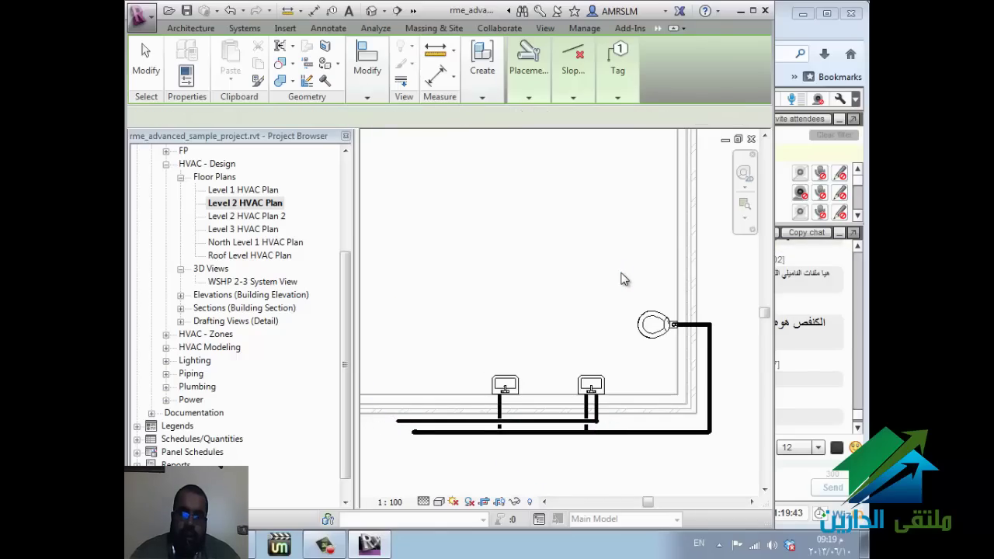
{"action": "key", "text": "Escape"}
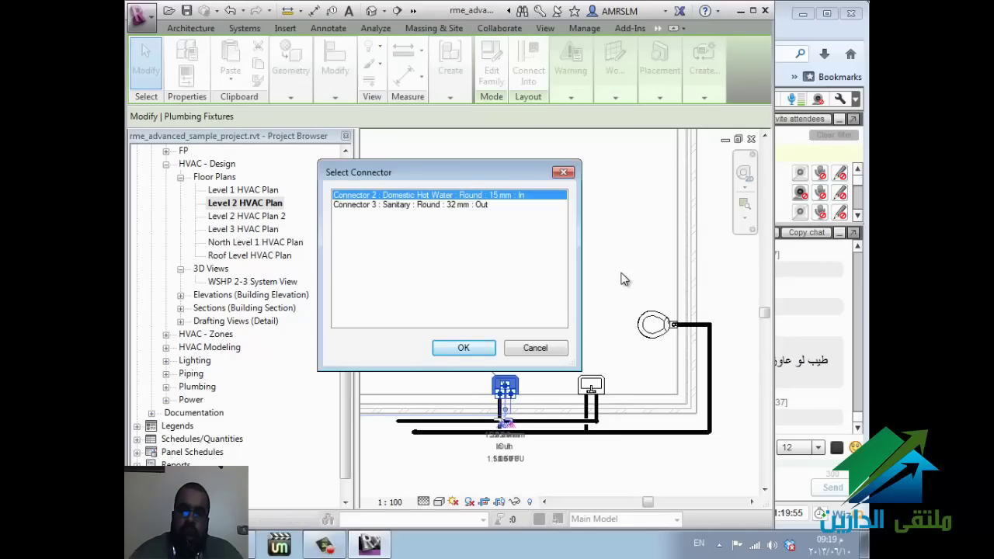
{"action": "key", "text": "Return"}
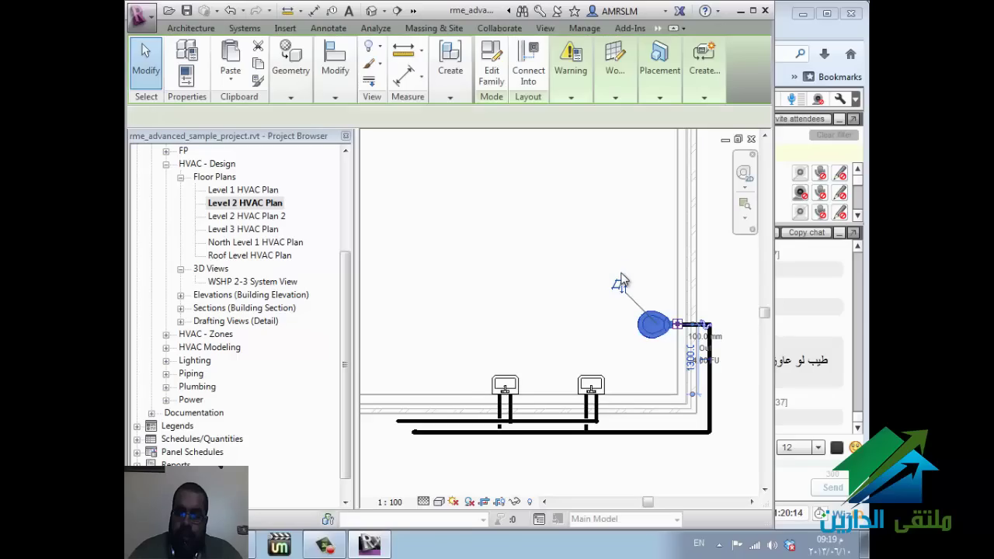
Step: Try to draw a 100 mm pipe about 5100 mm long from the water closet's drain across the room, sloping down at 1.0000%
{"action": "right_click", "coordinate": [674, 323]}
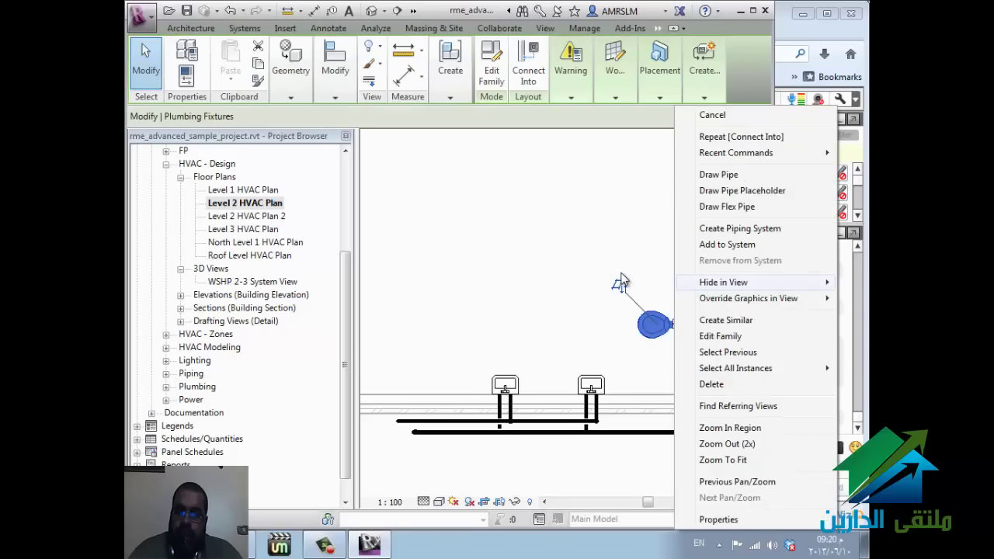
{"action": "left_click", "coordinate": [717, 175]}
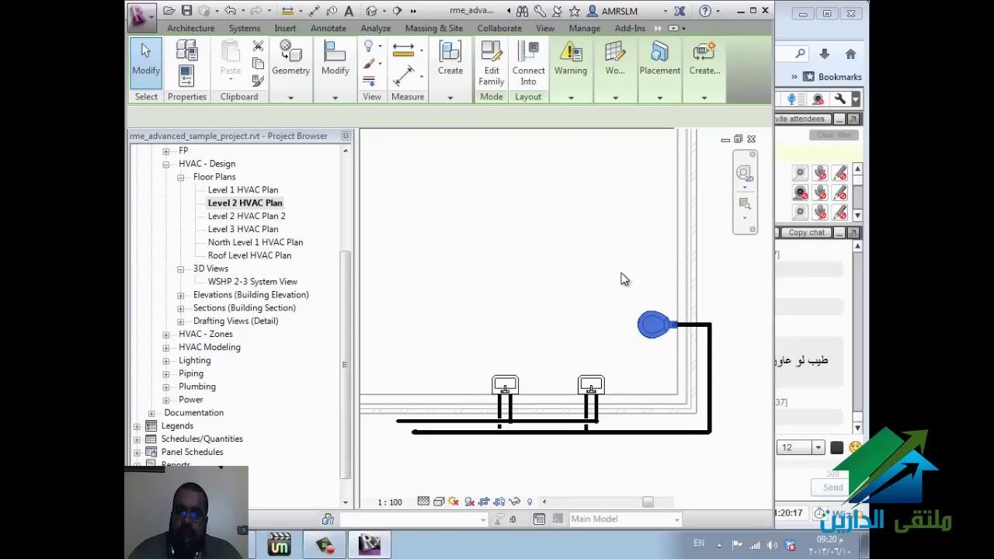
{"action": "key", "text": "p"}
{"action": "key", "text": "i"}
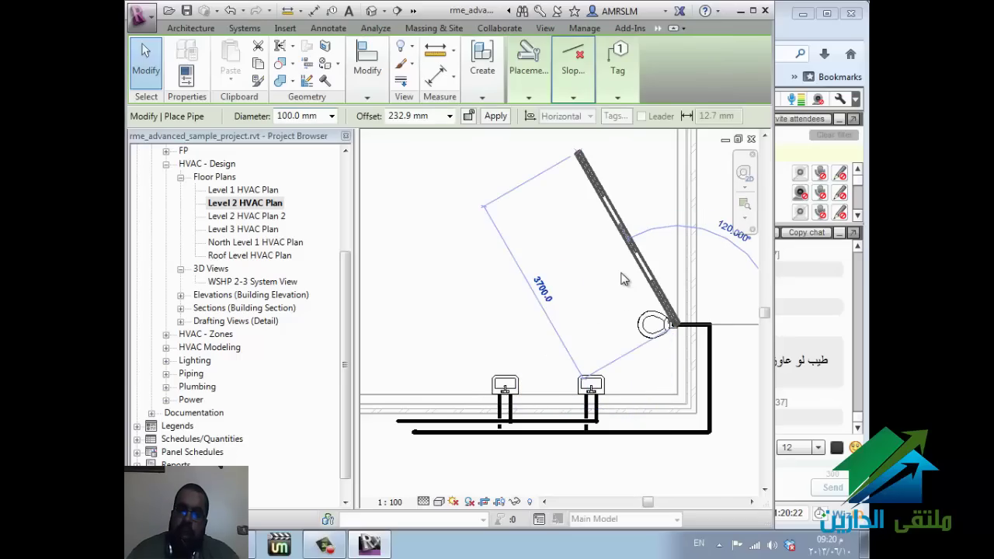
{"action": "left_click", "coordinate": [573, 70]}
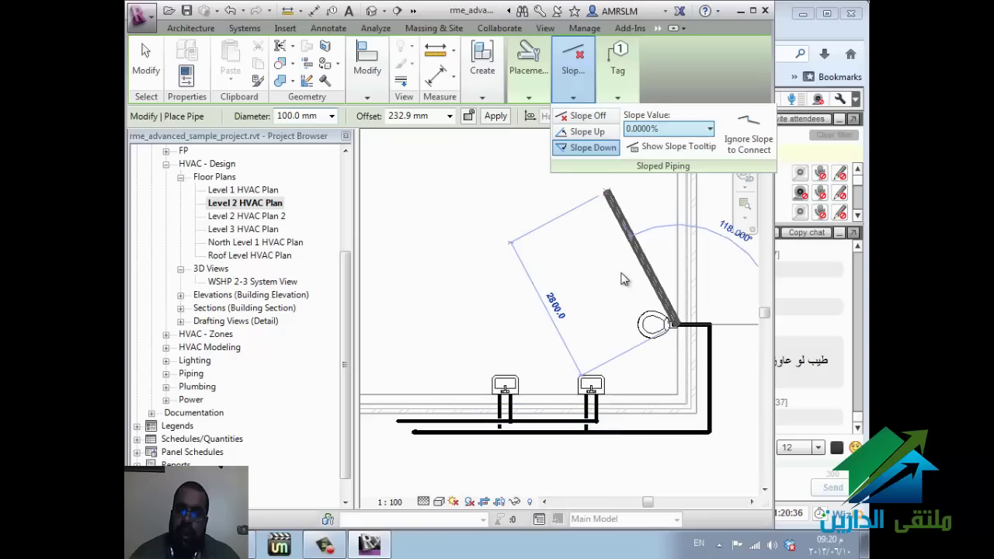
{"action": "key", "text": "alt+Down"}
{"action": "key", "text": "Down"}
{"action": "key", "text": "Down"}
{"action": "key", "text": "Down"}
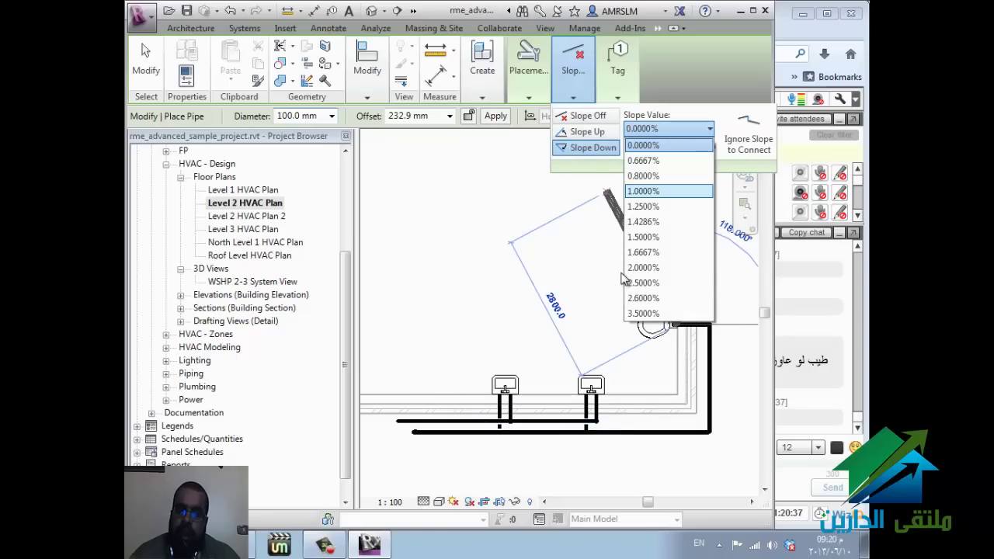
{"action": "key", "text": "Return"}
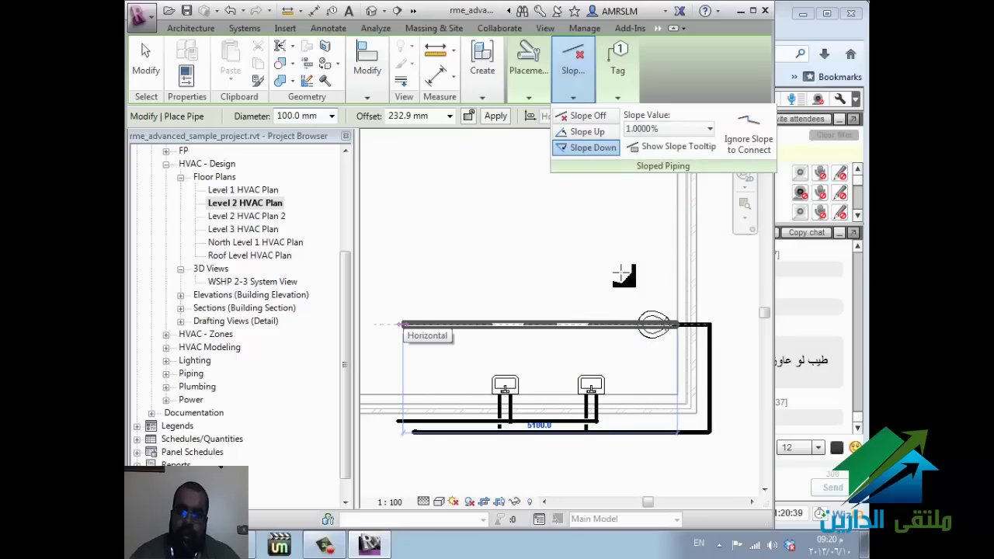
{"action": "left_click", "coordinate": [624, 275]}
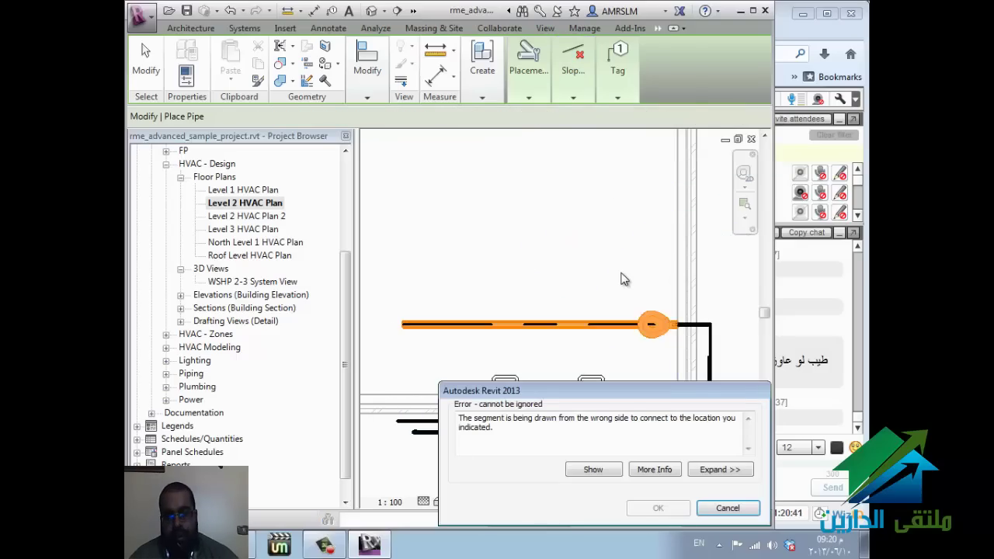
{"action": "key", "text": "Escape"}
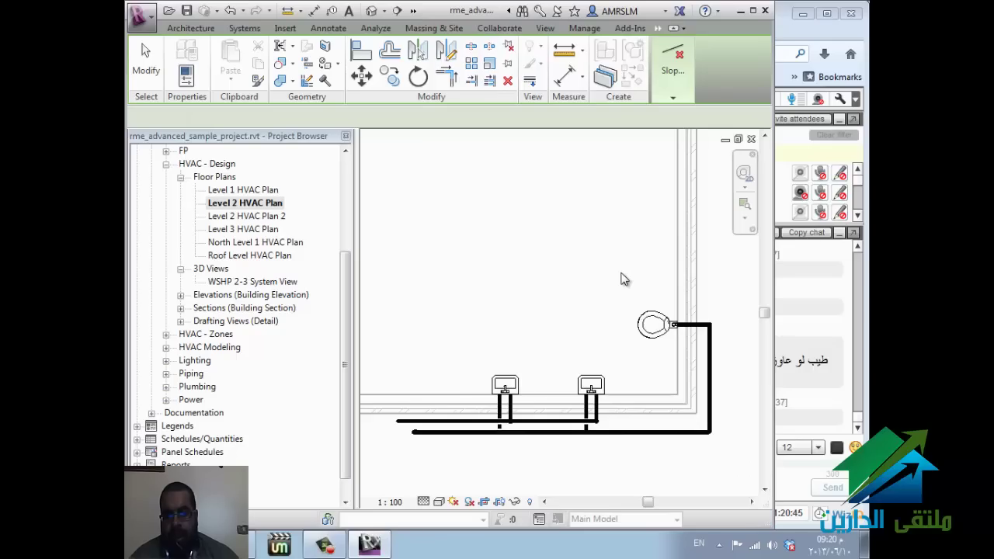
{"action": "key", "text": "p"}
{"action": "key", "text": "i"}
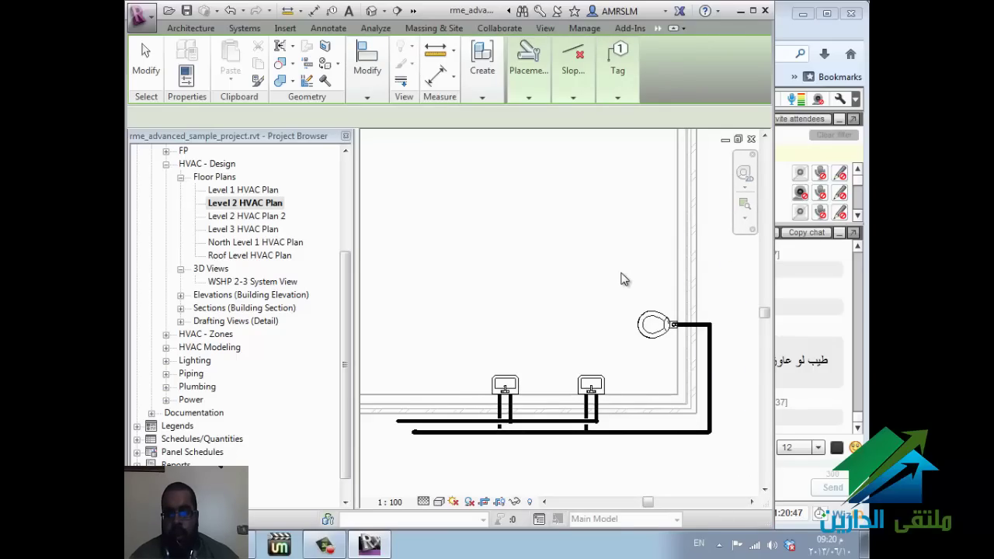
{"action": "key", "text": "Escape"}
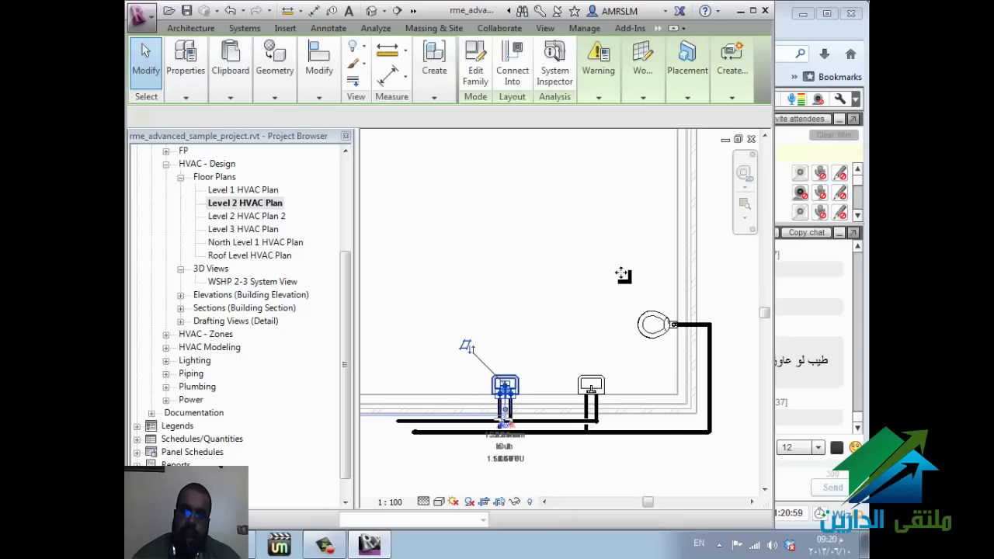
Step: Start a 32 mm drain pipe from the lavatory farther from the corner, sloping down at 1.0000%
{"action": "right_click", "coordinate": [623, 275]}
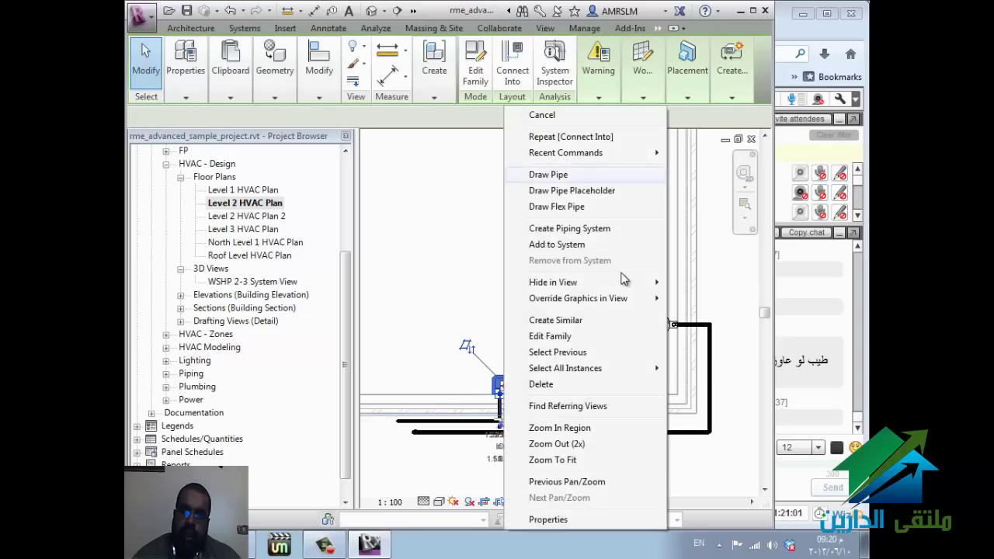
{"action": "key", "text": "Escape"}
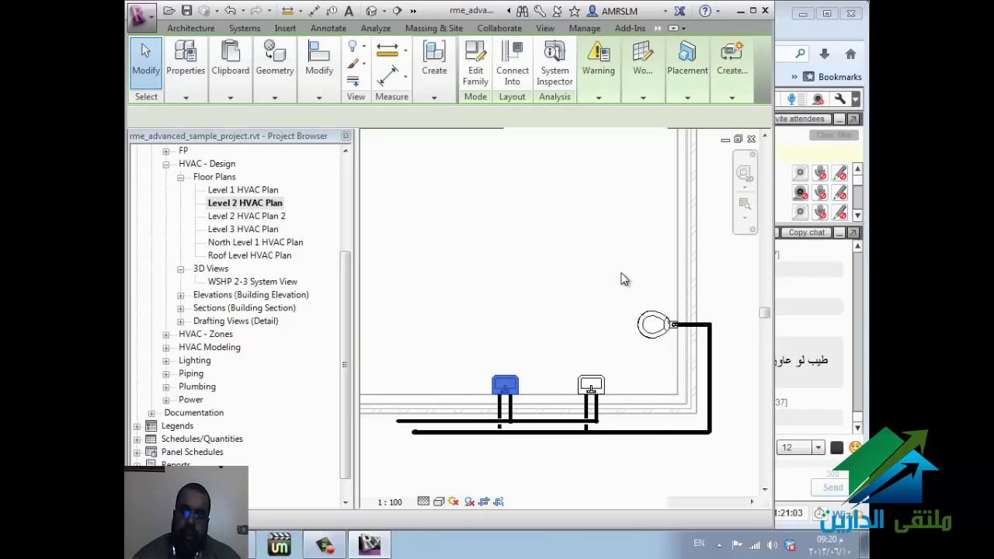
{"action": "key", "text": "r"}
{"action": "key", "text": "o"}
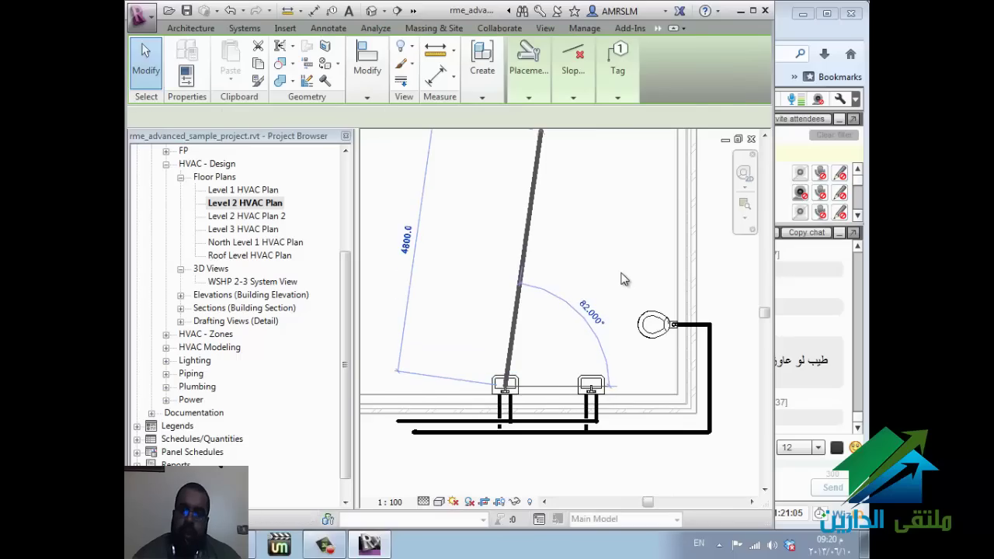
{"action": "key", "text": "p"}
{"action": "key", "text": "i"}
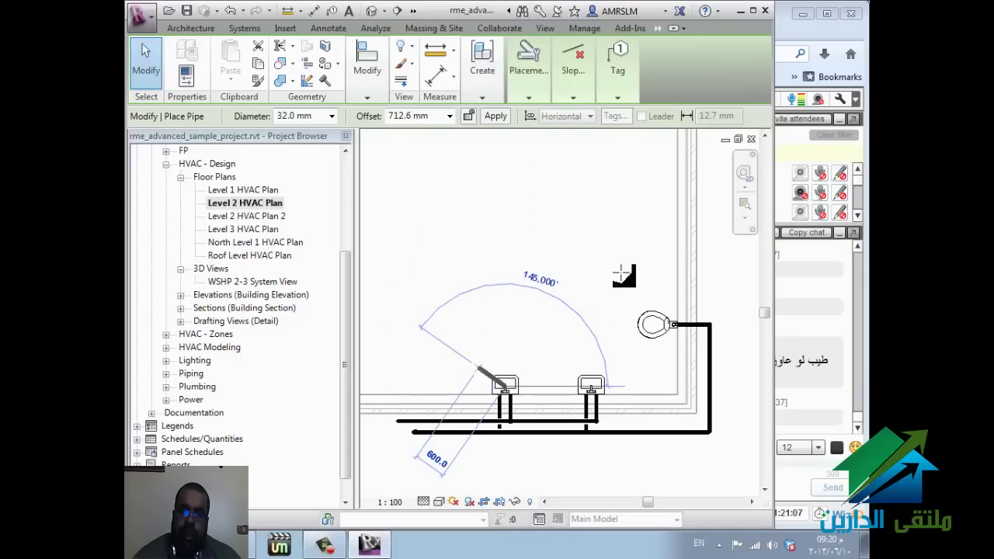
{"action": "scroll", "coordinate": [466, 418], "scroll_direction": "up", "scroll_amount": 5}
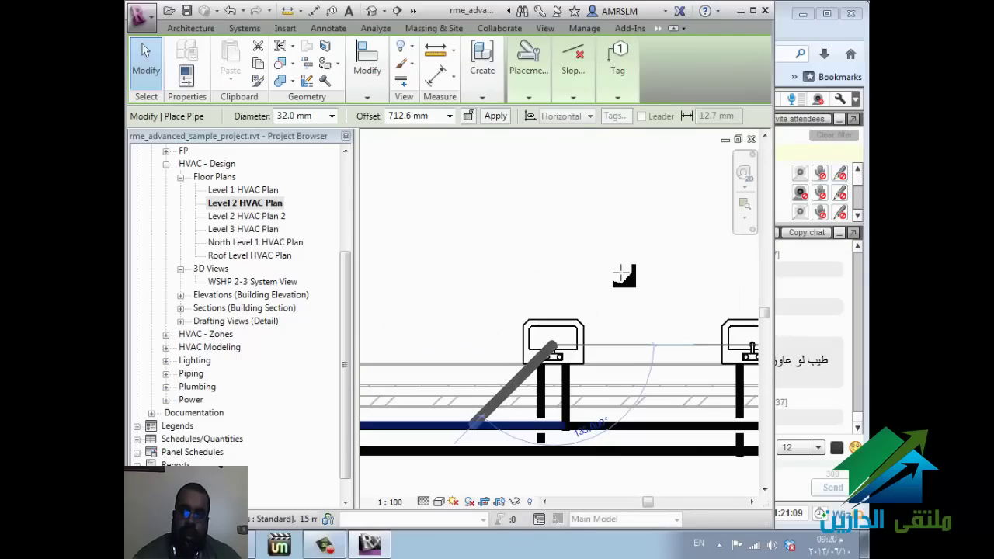
{"action": "scroll", "coordinate": [623, 277], "scroll_direction": "up", "scroll_amount": 1}
{"action": "scroll", "coordinate": [624, 278], "scroll_direction": "up", "scroll_amount": 1}
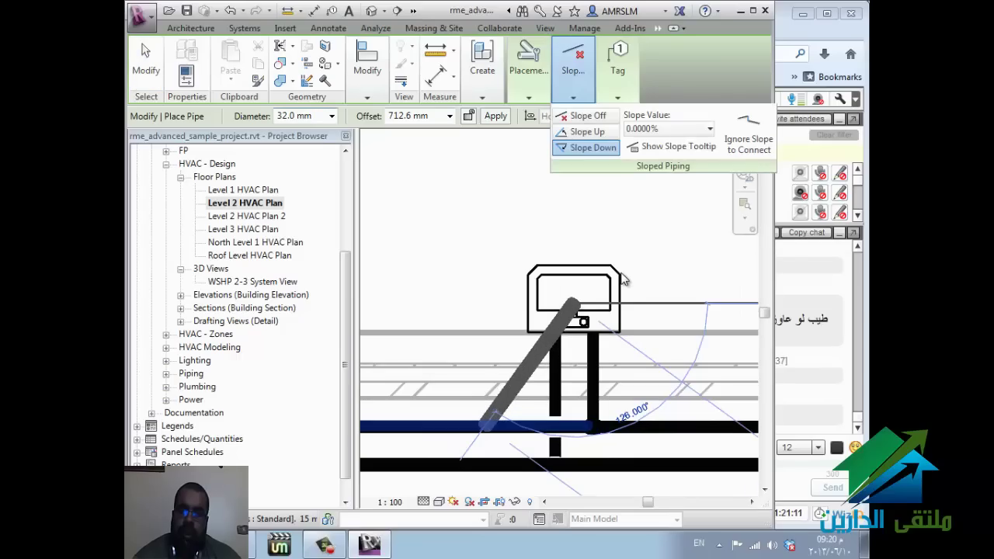
{"action": "left_click", "coordinate": [668, 129]}
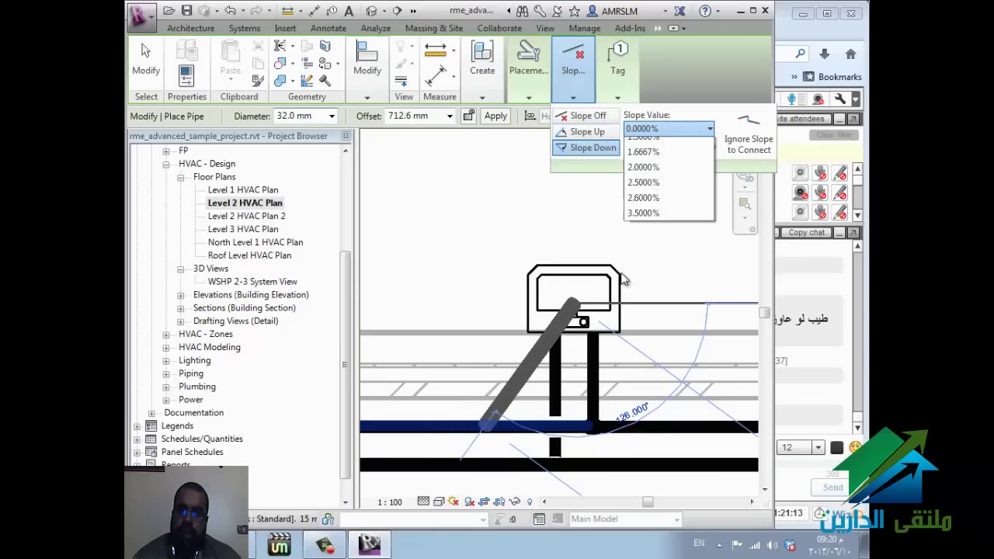
{"action": "key", "text": "Down"}
{"action": "key", "text": "Down"}
{"action": "key", "text": "Return"}
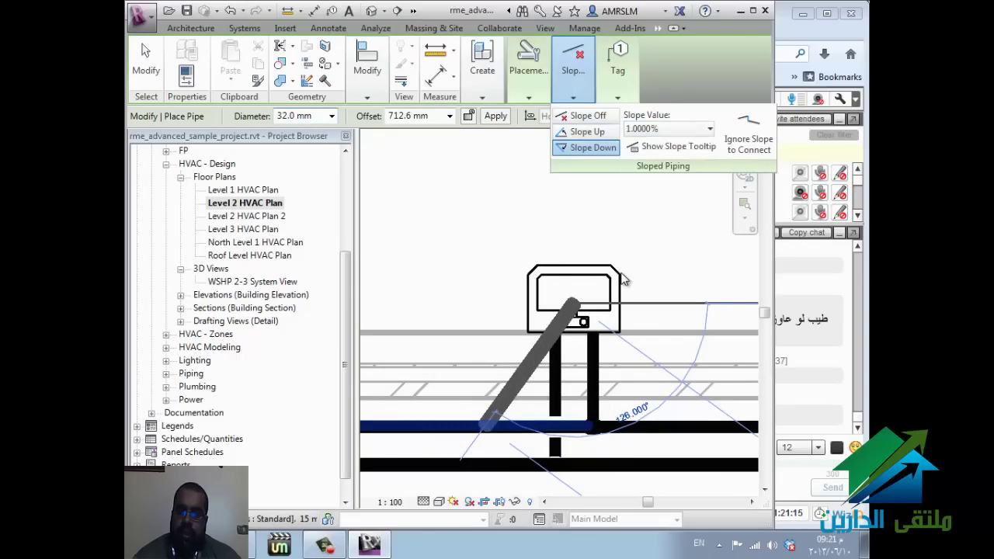
Step: Set the pipe offset to 388 mm and run the lavatory's drain pipe straight out into the outside wall
{"action": "scroll", "coordinate": [623, 276], "scroll_direction": "down", "scroll_amount": 1}
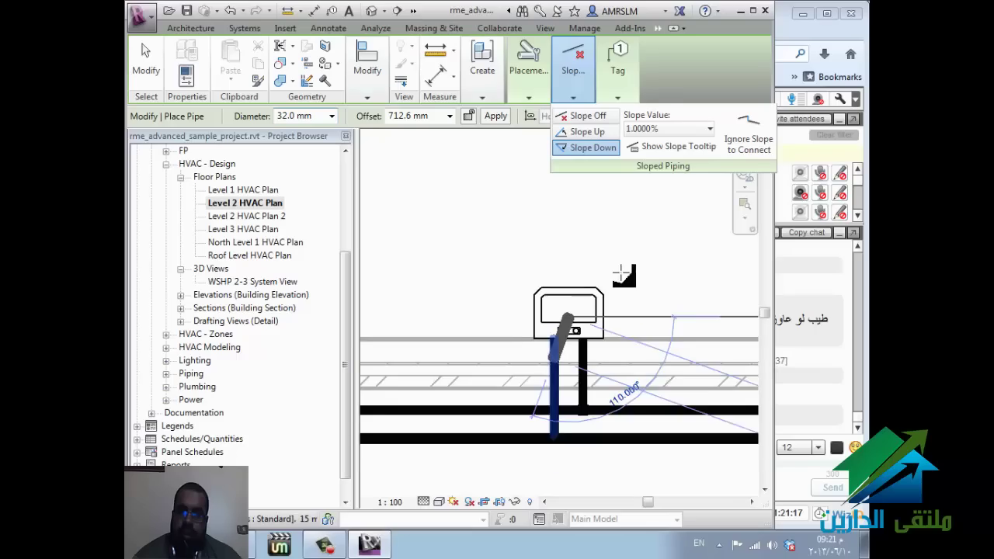
{"action": "scroll", "coordinate": [623, 276], "scroll_direction": "down", "scroll_amount": 2}
{"action": "scroll", "coordinate": [623, 276], "scroll_direction": "down", "scroll_amount": 1}
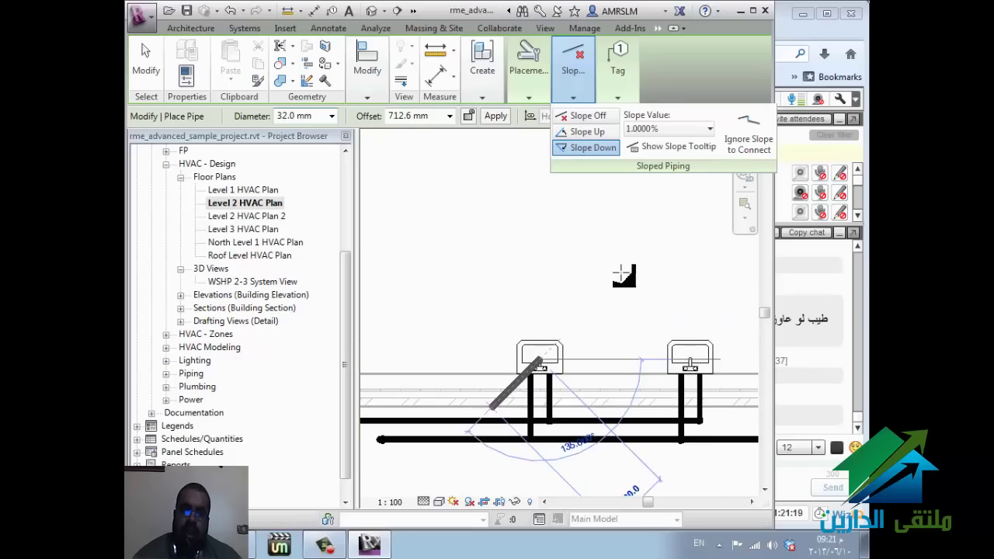
{"action": "scroll", "coordinate": [624, 276], "scroll_direction": "down", "scroll_amount": 1}
{"action": "scroll", "coordinate": [485, 396], "scroll_direction": "down", "scroll_amount": 1}
{"action": "left_click", "coordinate": [449, 115]}
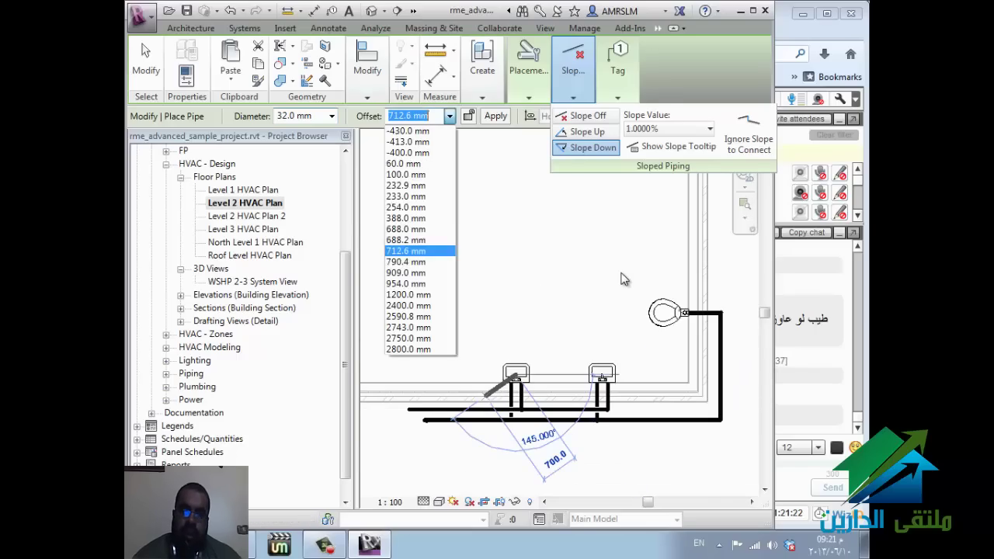
{"action": "left_click", "coordinate": [419, 218]}
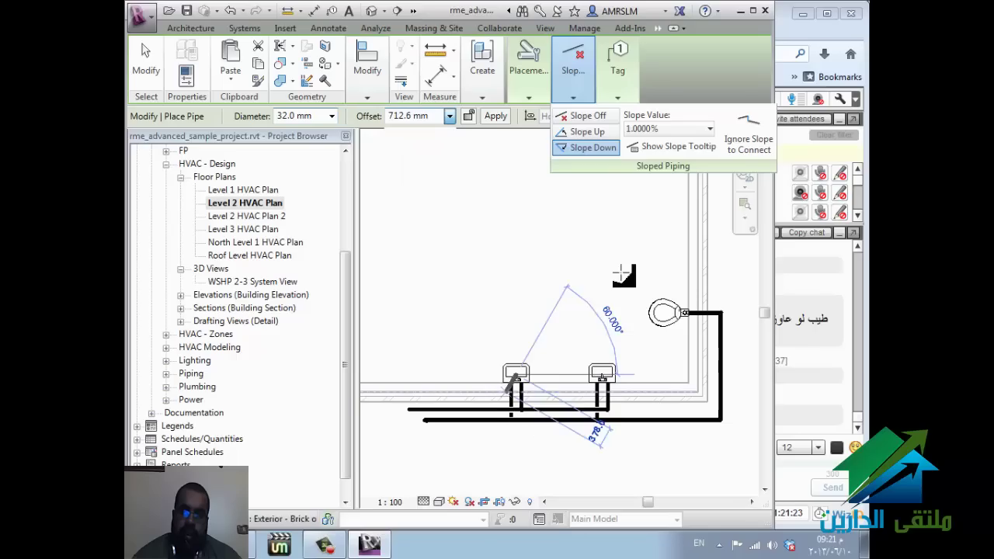
{"action": "scroll", "coordinate": [621, 271], "scroll_direction": "up", "scroll_amount": 3}
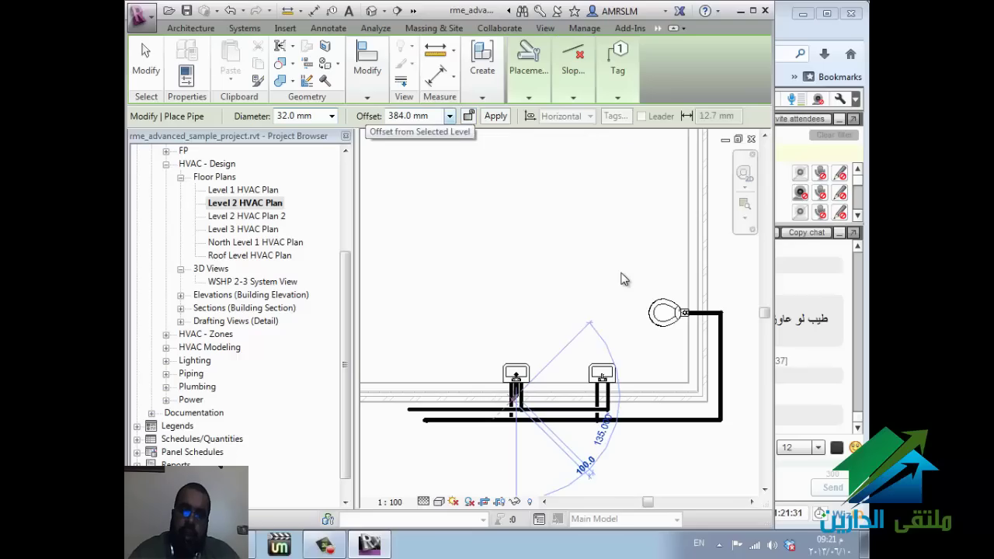
Step: Drop the lavatory's drain to a -400 mm offset and continue the sloped 32 mm pipe beneath the floor past the outside corner wall
{"action": "left_click", "coordinate": [450, 116]}
{"action": "key", "text": "Up"}
{"action": "key", "text": "Up"}
{"action": "key", "text": "Up"}
{"action": "key", "text": "Up"}
{"action": "key", "text": "Up"}
{"action": "key", "text": "Up"}
{"action": "key", "text": "Up"}
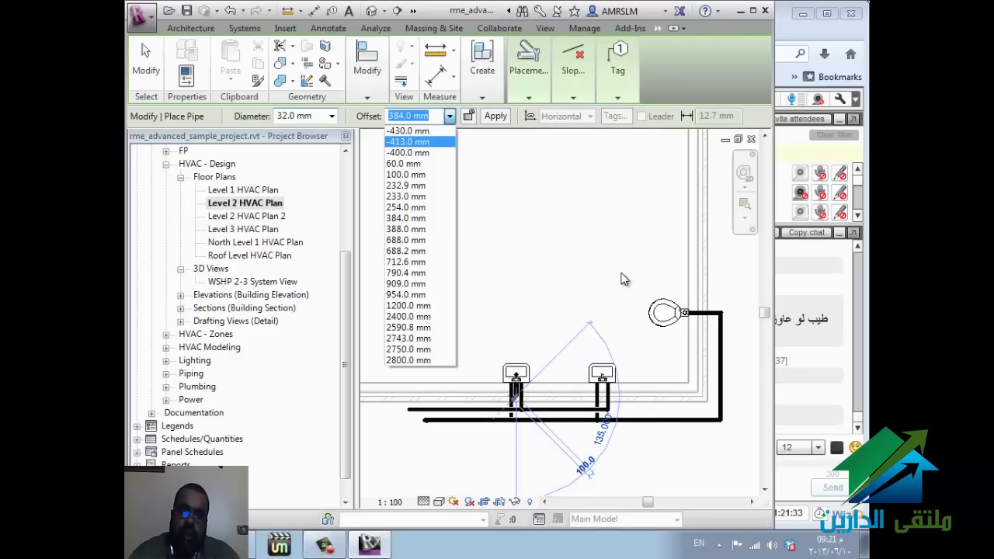
{"action": "key", "text": "Down"}
{"action": "key", "text": "Down"}
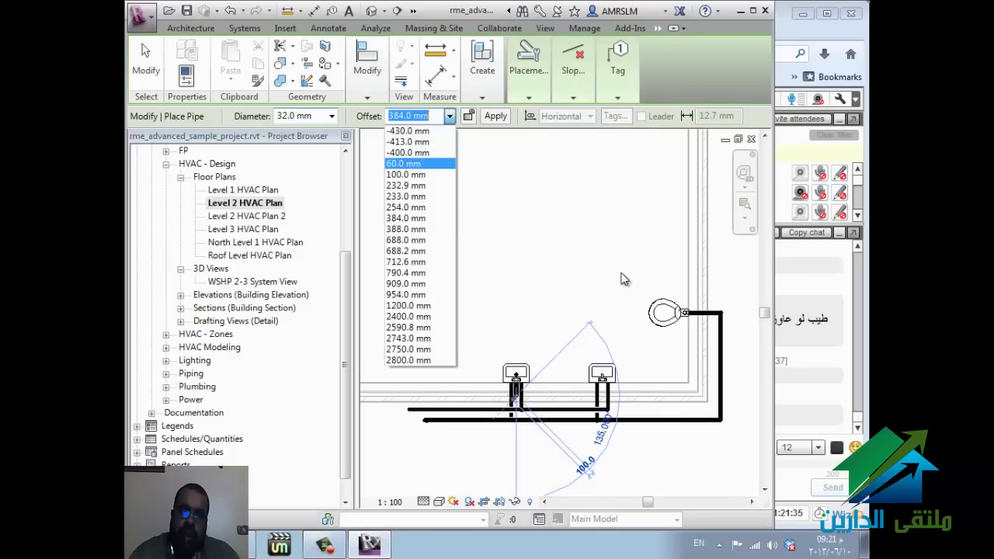
{"action": "key", "text": "Up"}
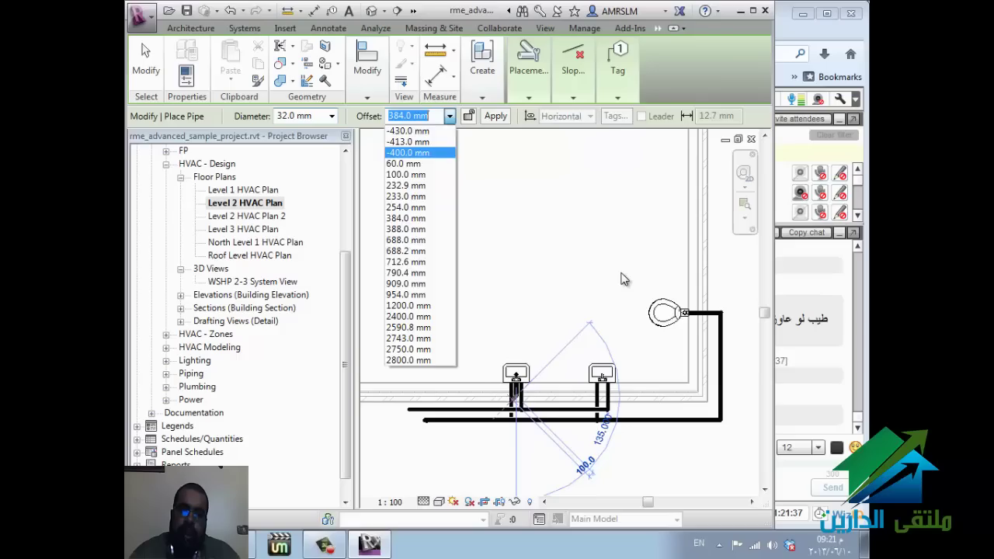
{"action": "key", "text": "Escape"}
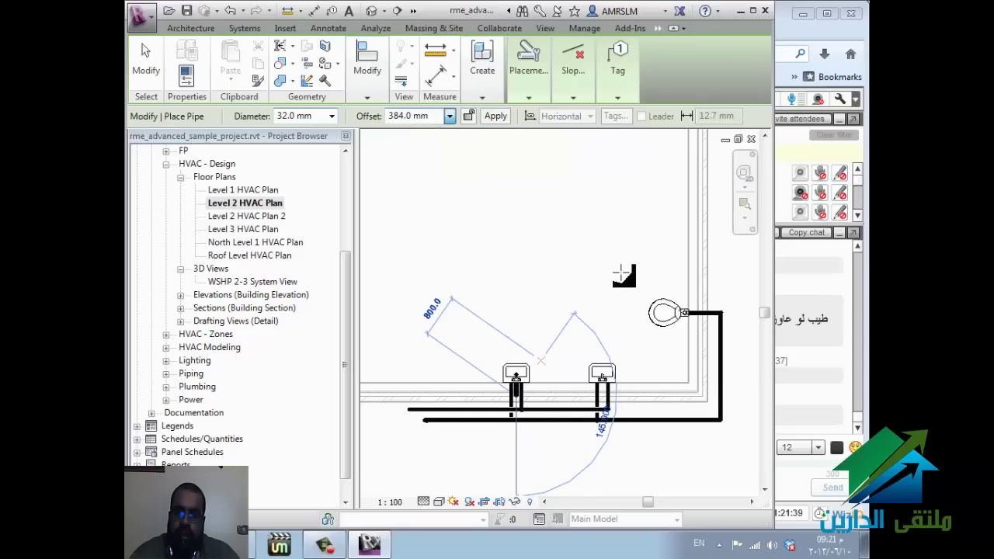
{"action": "key", "text": "Up"}
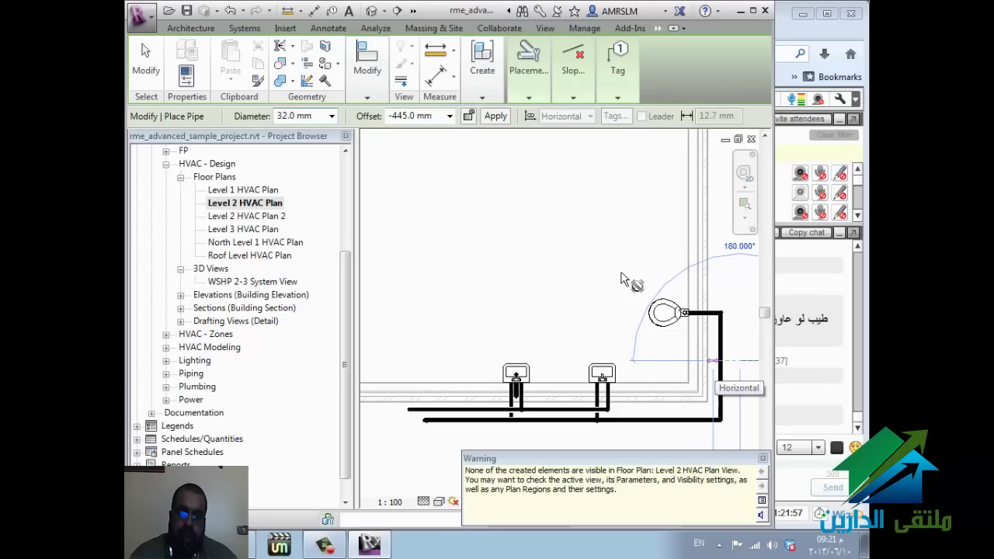
{"action": "key", "text": "Escape"}
{"action": "key", "text": "Escape"}
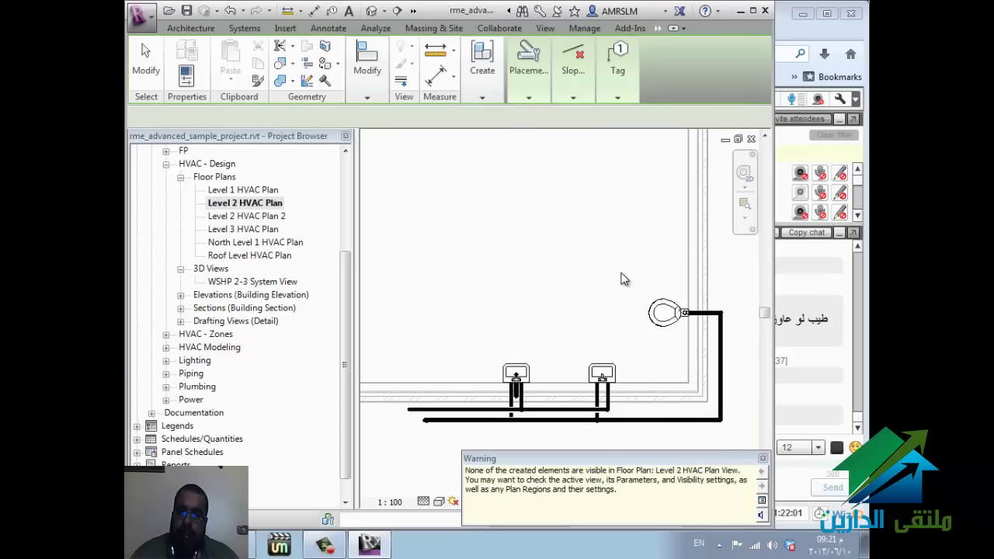
Step: End pipe placement and open the View Range settings of the Level 2 HVAC Plan
{"action": "key", "text": "alt+Tab"}
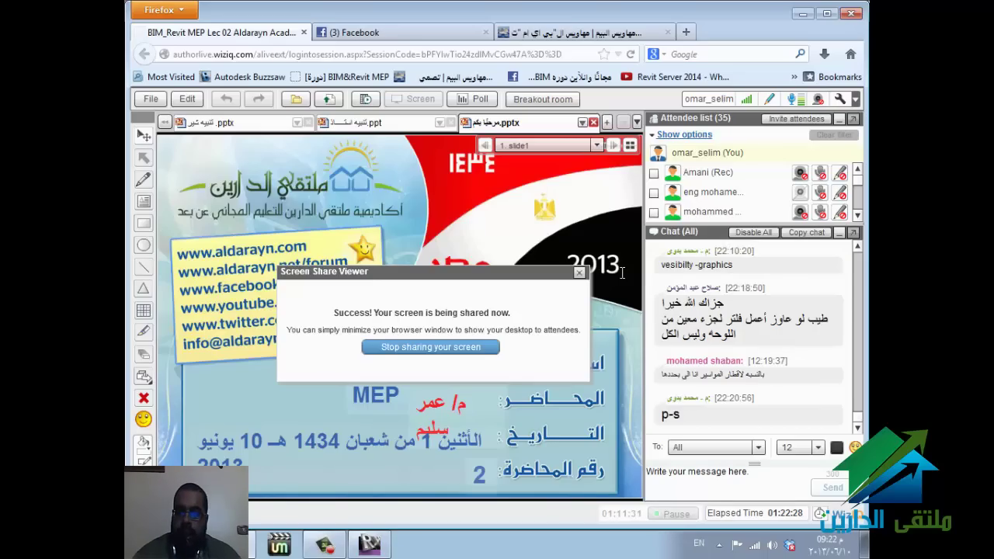
{"action": "key", "text": "alt+Tab"}
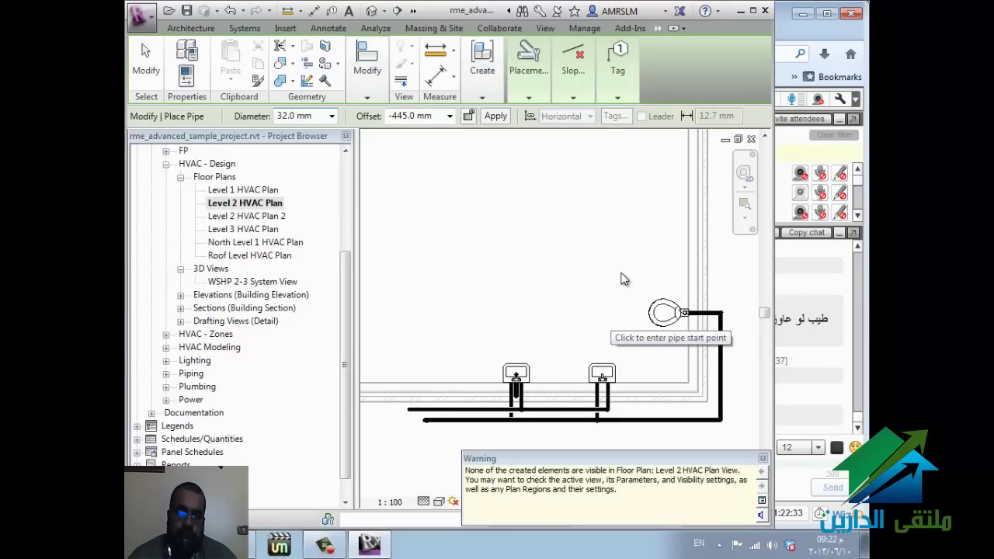
{"action": "key", "text": "Escape"}
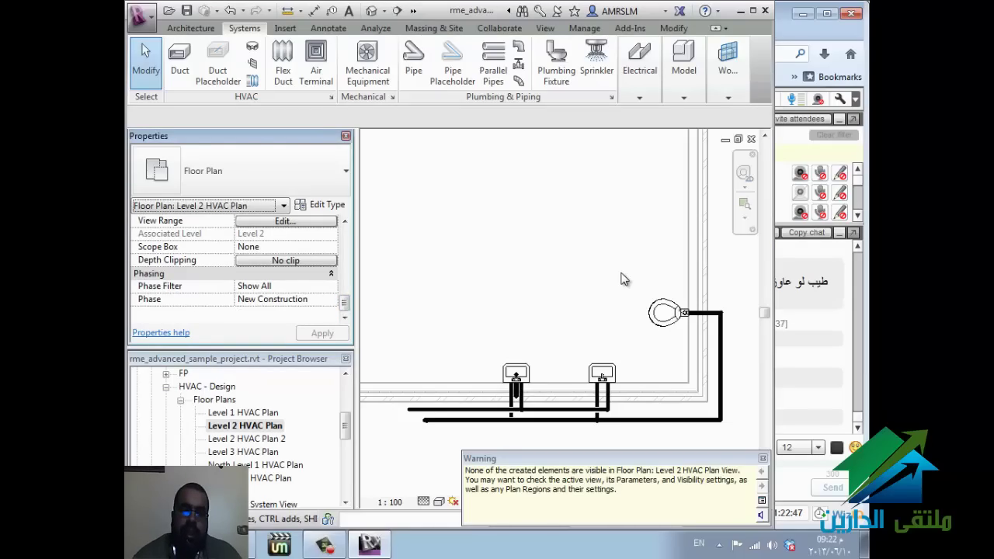
{"action": "key", "text": "Tab"}
{"action": "key", "text": "Return"}
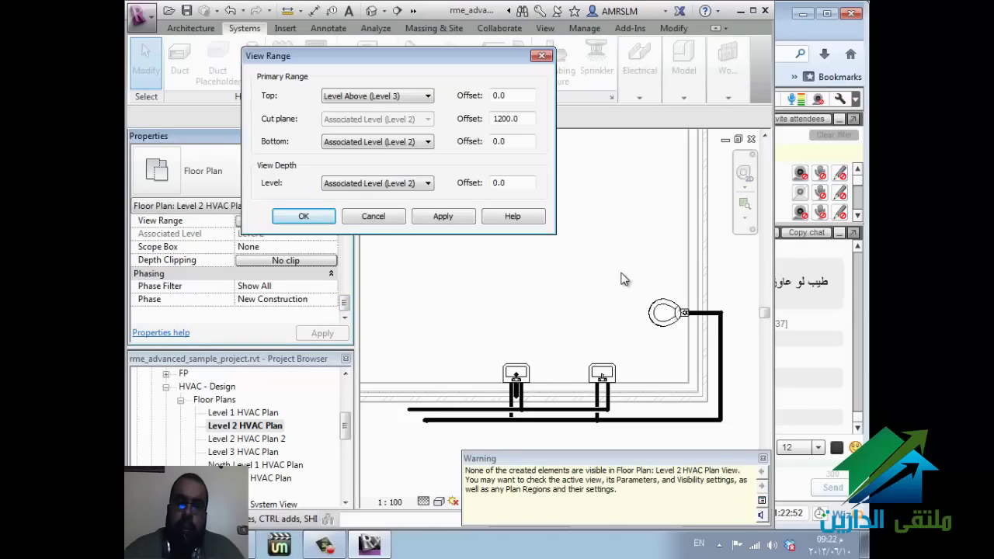
Step: Try offsets of 1000 and then -700 for the top plane of the primary range
{"action": "key", "text": "shift+Tab"}
{"action": "key", "text": "shift+Tab"}
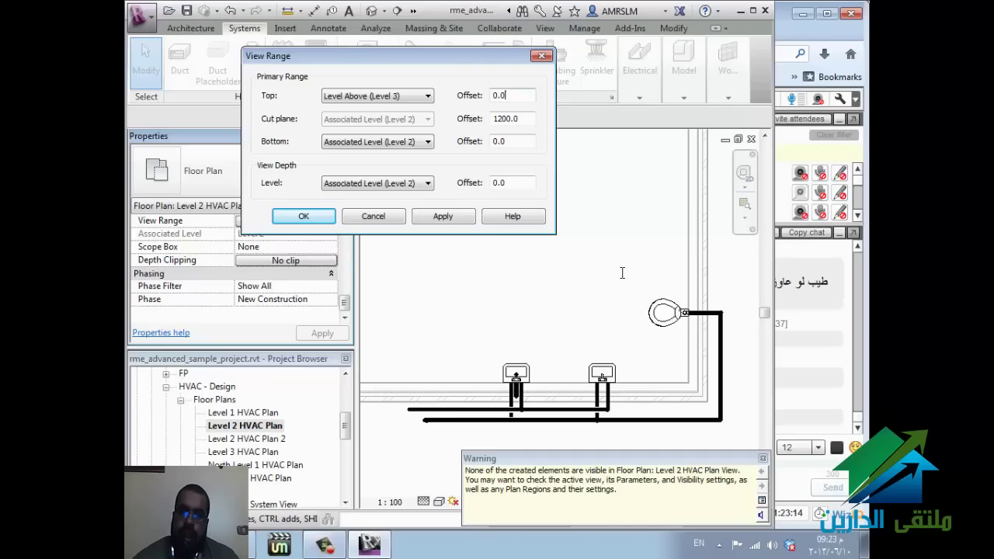
{"action": "key", "text": "ctrl+a"}
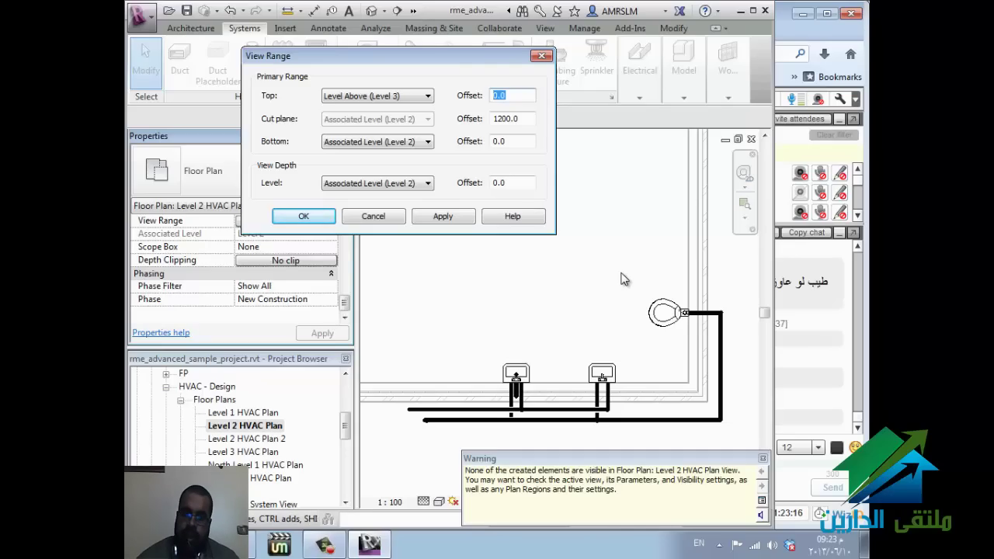
{"action": "type", "text": "1000"}
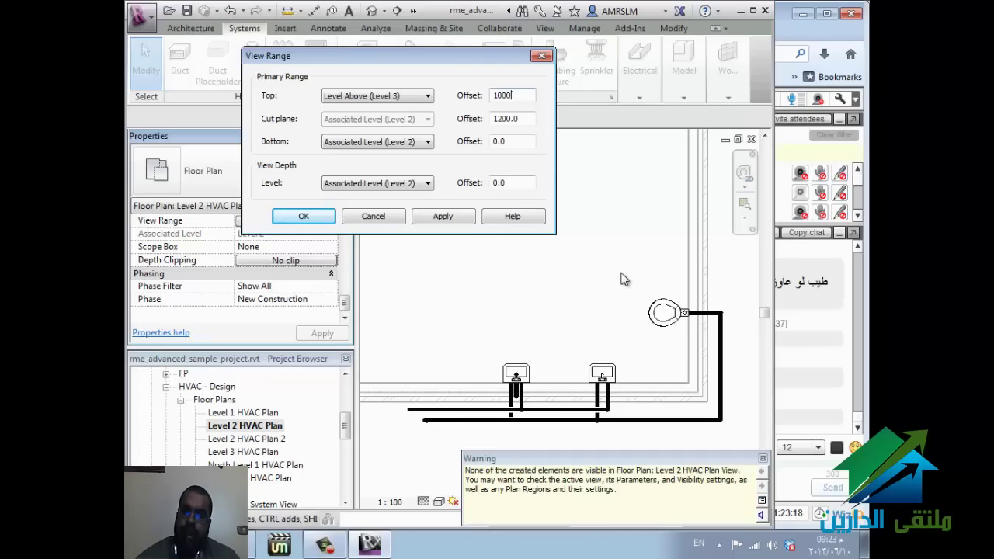
{"action": "key", "text": "shift+Home"}
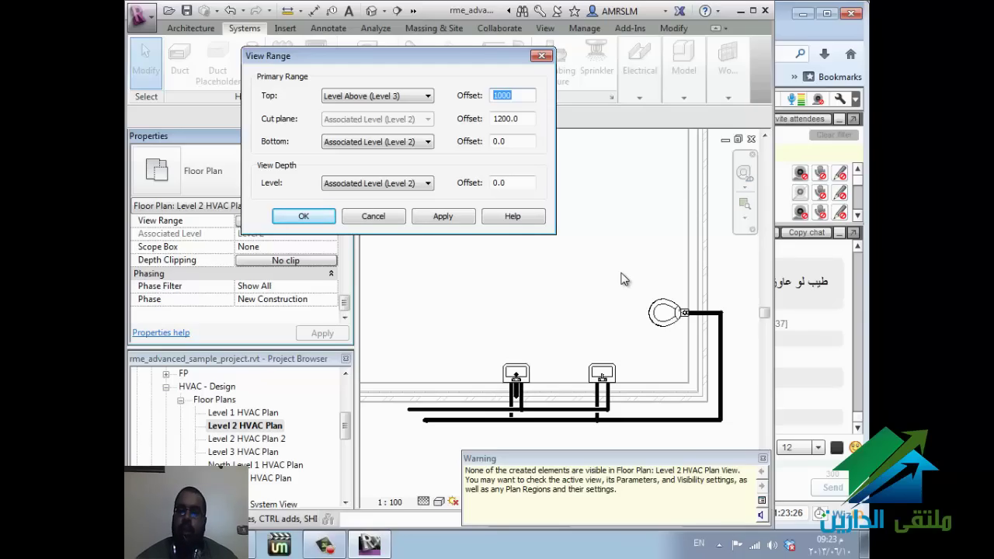
{"action": "type", "text": "-"}
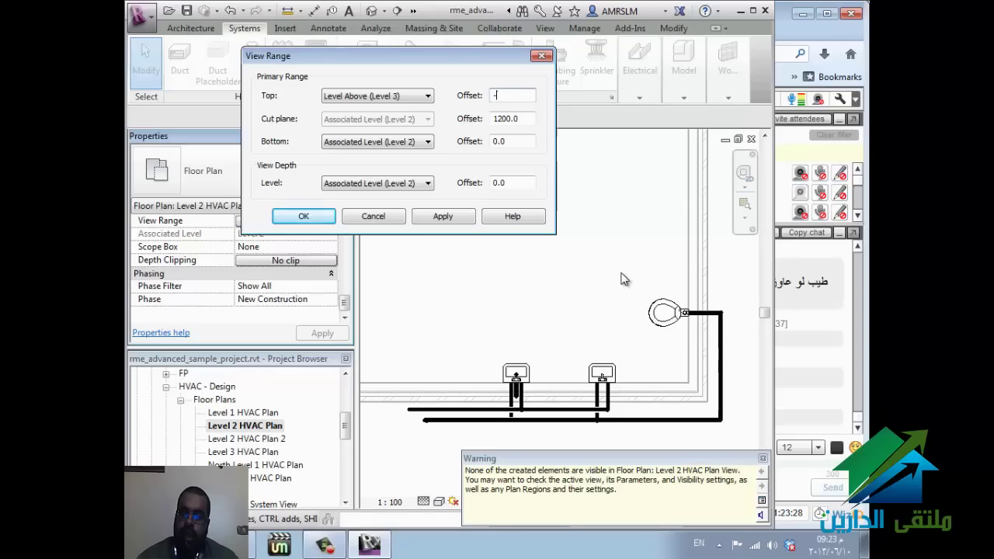
{"action": "type", "text": "700"}
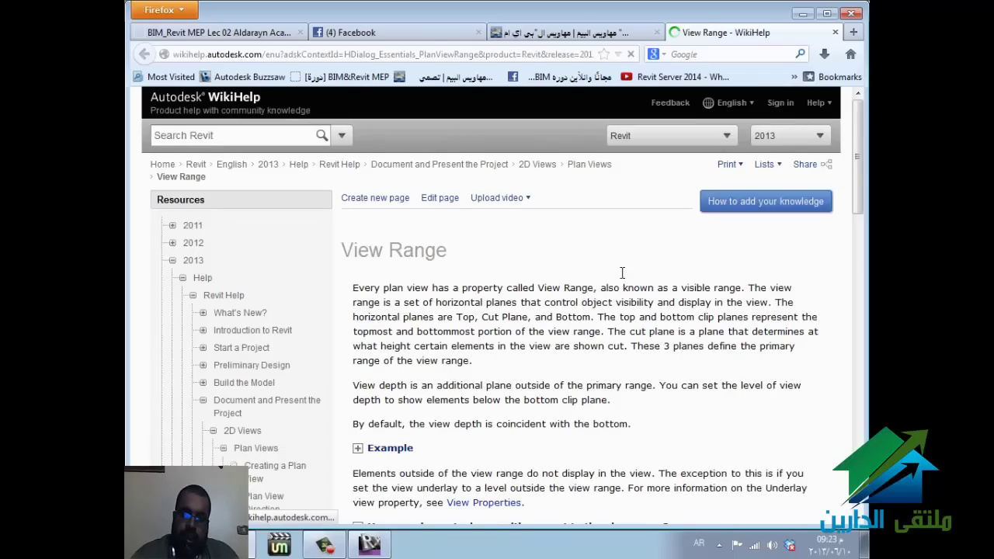
Step: Examine the View Range help article's example diagram of the top, cut plane, bottom, offset and view depth, and return to Revit
{"action": "scroll", "coordinate": [625, 280], "scroll_direction": "down", "scroll_amount": 2}
{"action": "left_click", "coordinate": [625, 280]}
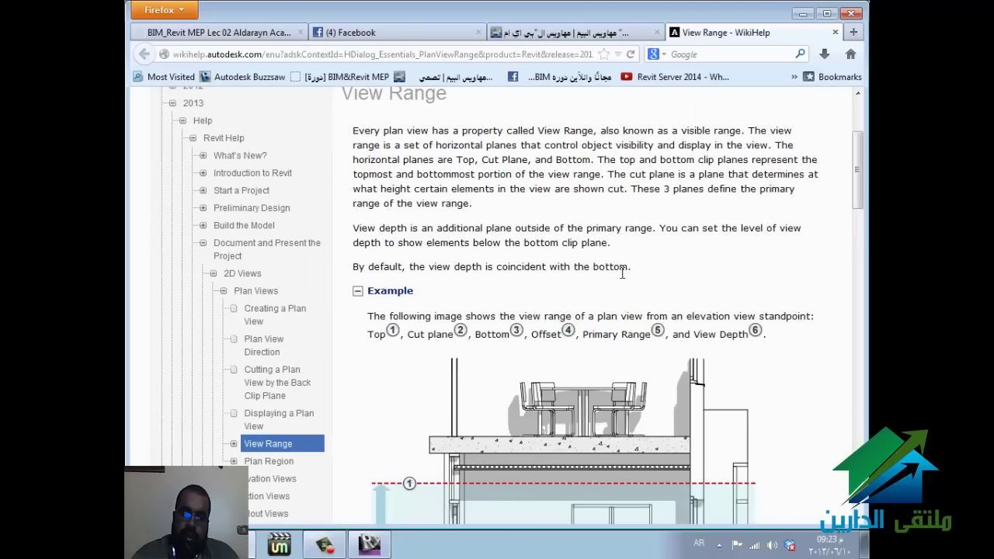
{"action": "scroll", "coordinate": [626, 280], "scroll_direction": "down", "scroll_amount": 6}
{"action": "scroll", "coordinate": [625, 280], "scroll_direction": "up", "scroll_amount": 1}
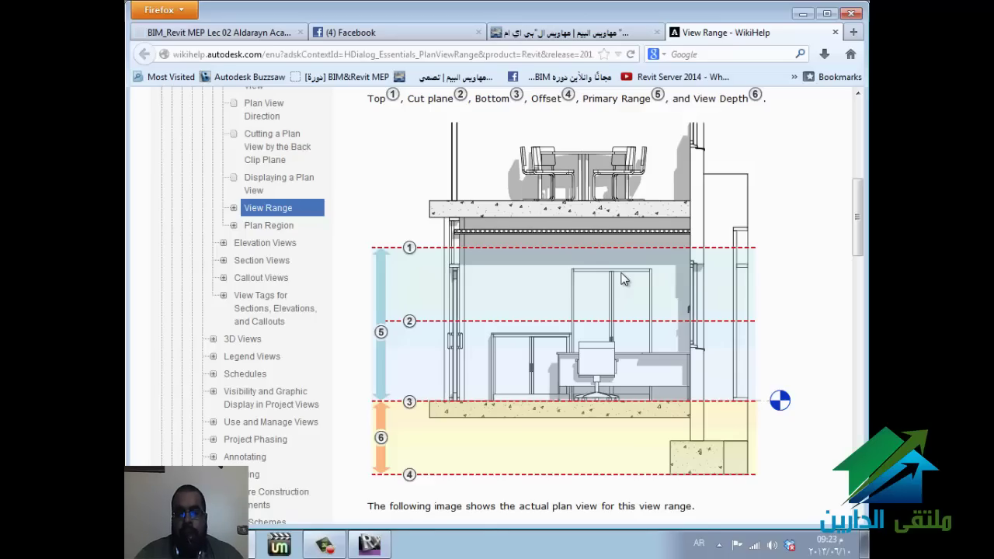
{"action": "key", "text": "alt+Tab"}
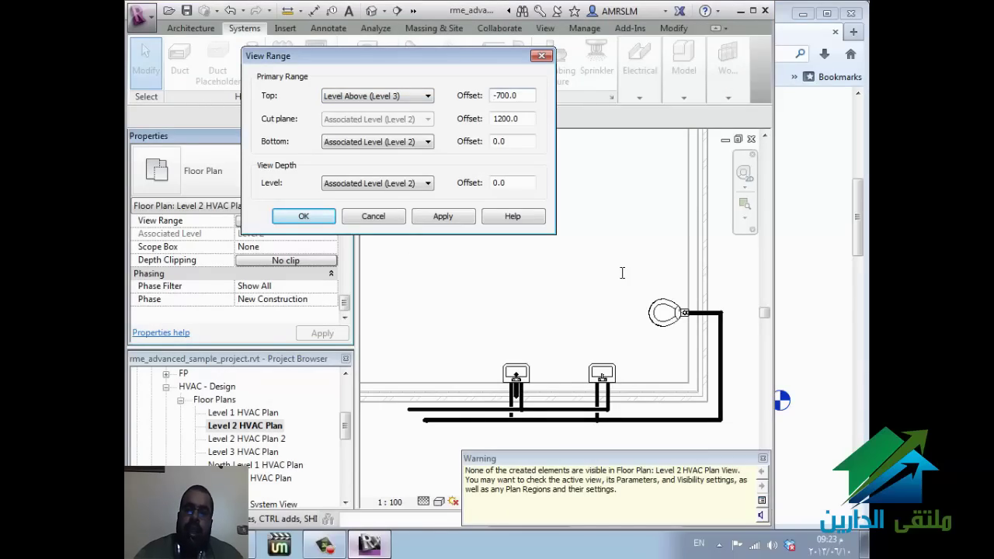
Step: Try Roof Level as the top plane of the primary range with an offset of 1200
{"action": "key", "text": "shift+End"}
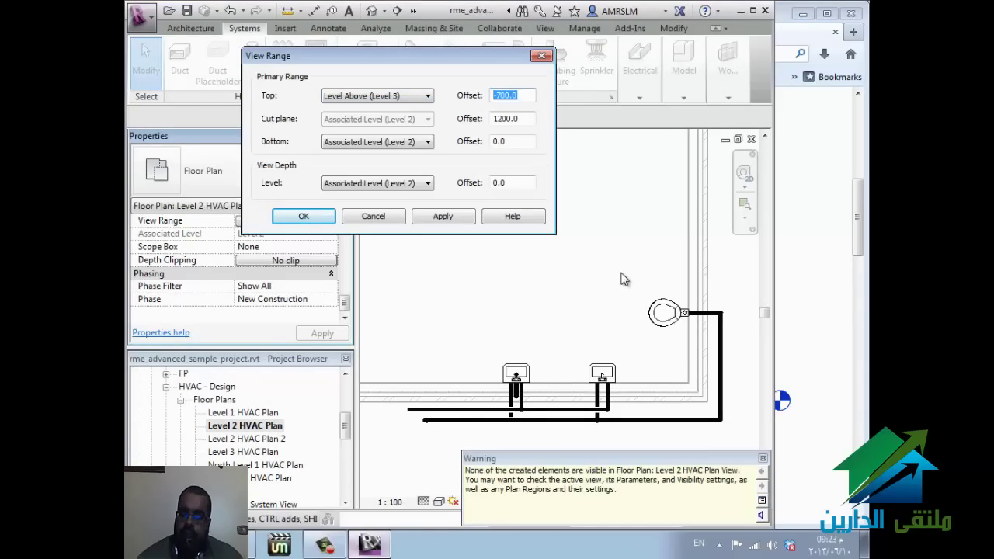
{"action": "type", "text": "1200"}
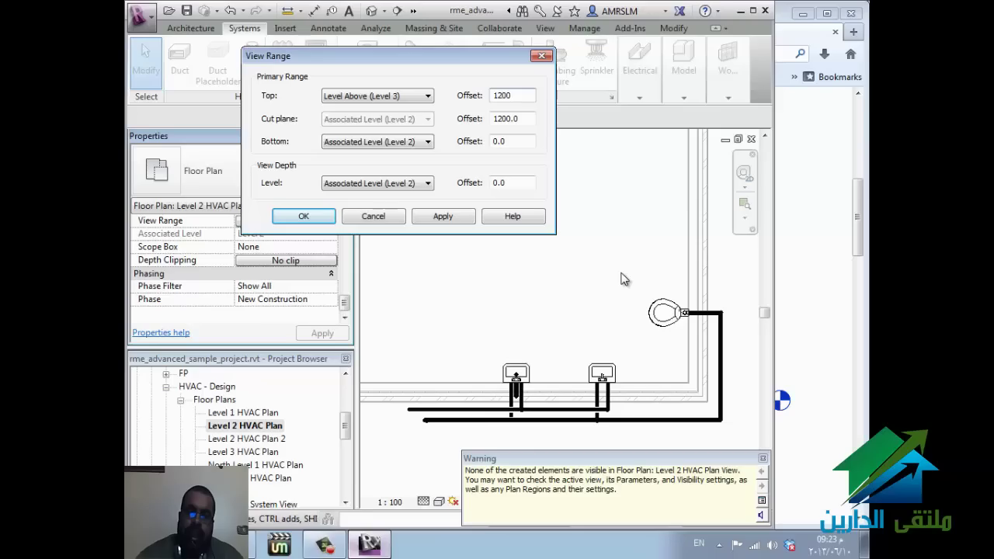
{"action": "key", "text": "shift+Tab"}
{"action": "key", "text": "alt+Down"}
{"action": "key", "text": "Down"}
{"action": "key", "text": "Down"}
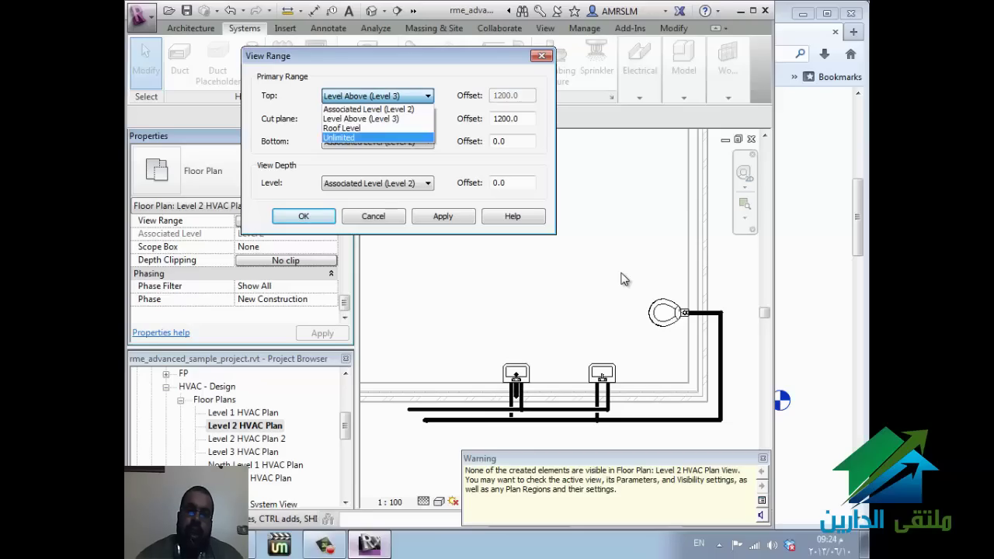
{"action": "key", "text": "Up"}
{"action": "key", "text": "Up"}
{"action": "key", "text": "Up"}
{"action": "key", "text": "Down"}
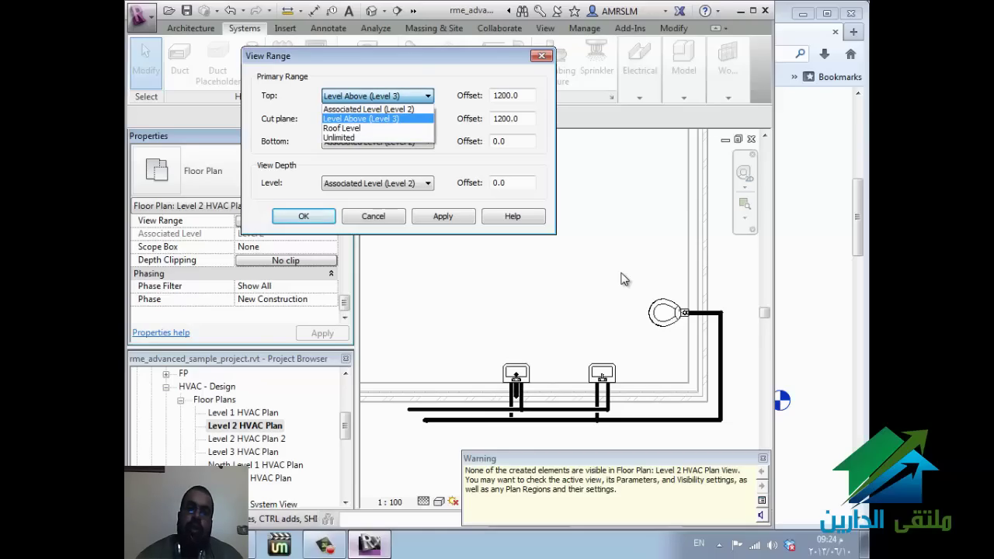
{"action": "key", "text": "Down"}
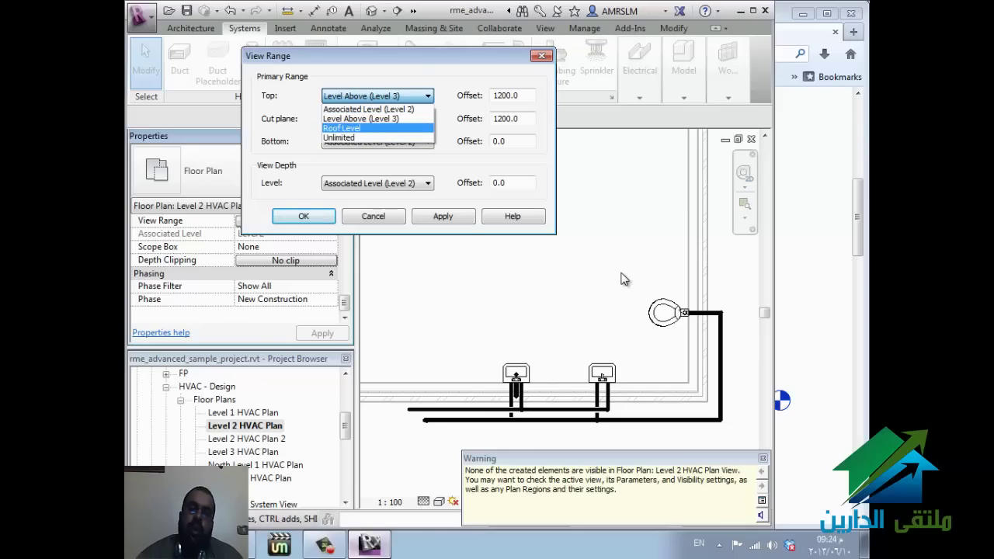
{"action": "key", "text": "Return"}
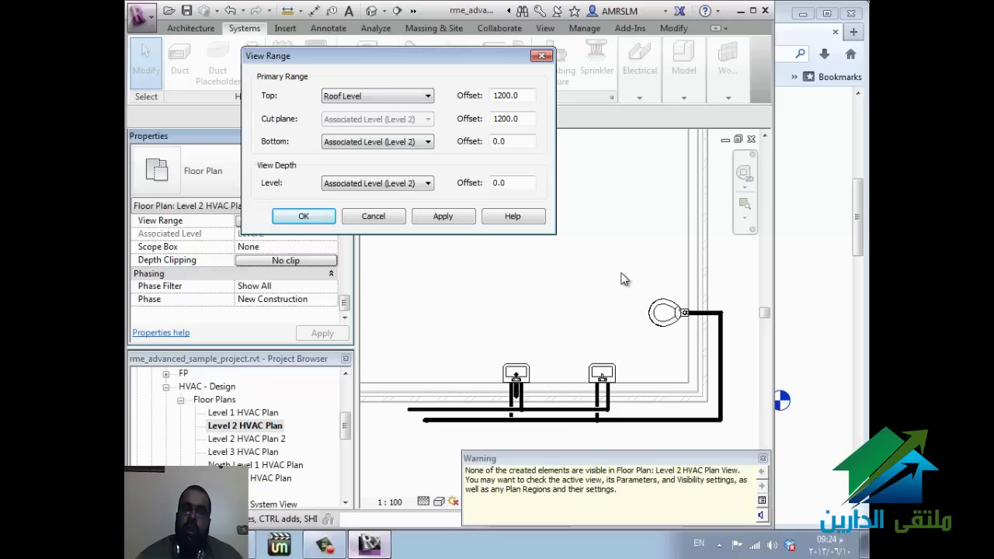
Step: Try Unlimited as the top plane of the primary range
{"action": "key", "text": "alt+Down"}
{"action": "key", "text": "Down"}
{"action": "key", "text": "Return"}
{"action": "key", "text": "Tab"}
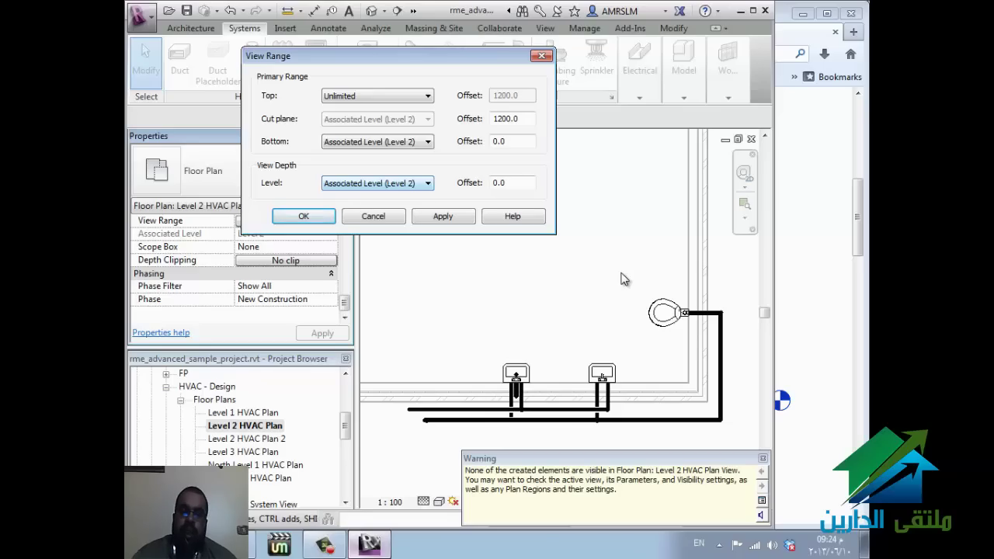
Step: Try Associated Level (Level 2) as the top plane with an offset of 2500
{"action": "left_click", "coordinate": [377, 95]}
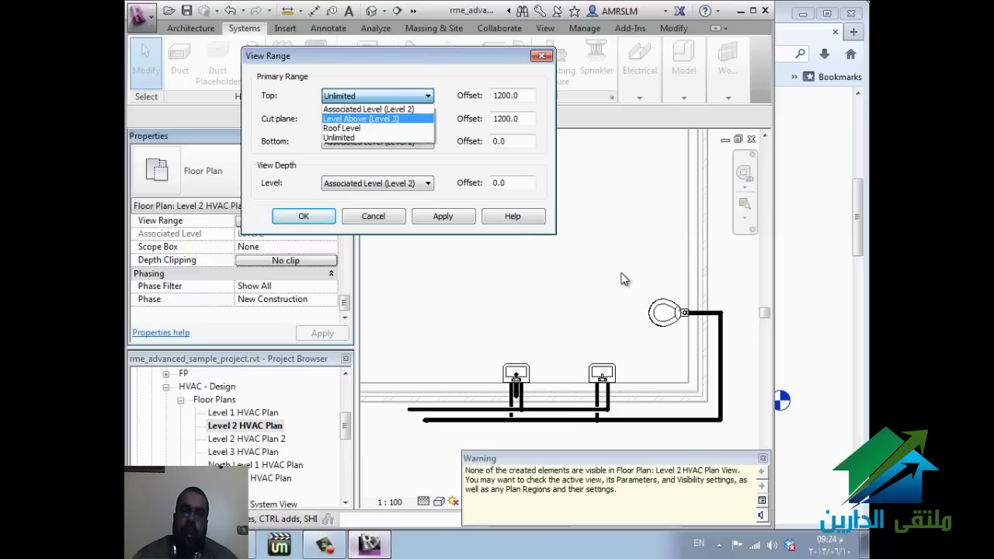
{"action": "key", "text": "Return"}
{"action": "key", "text": "Tab"}
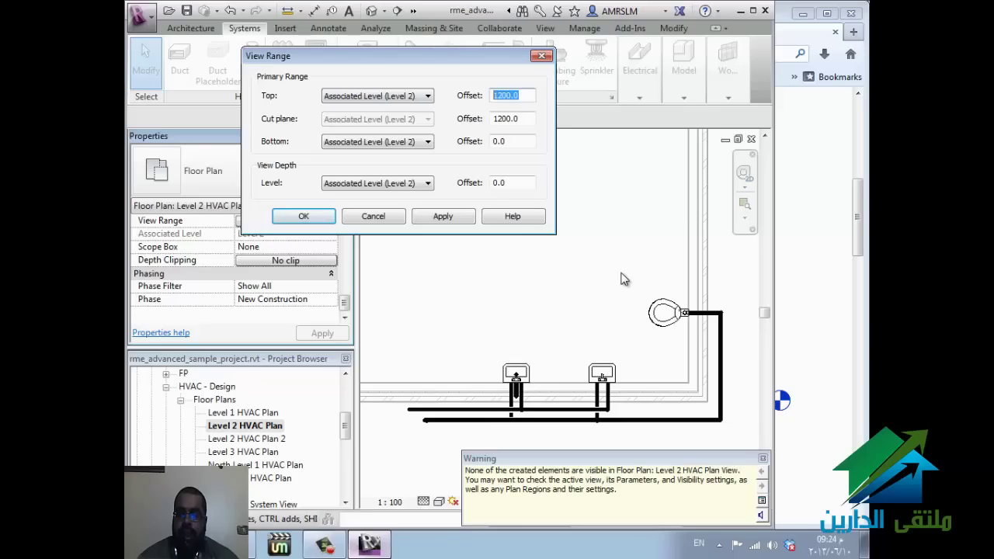
{"action": "type", "text": "2500"}
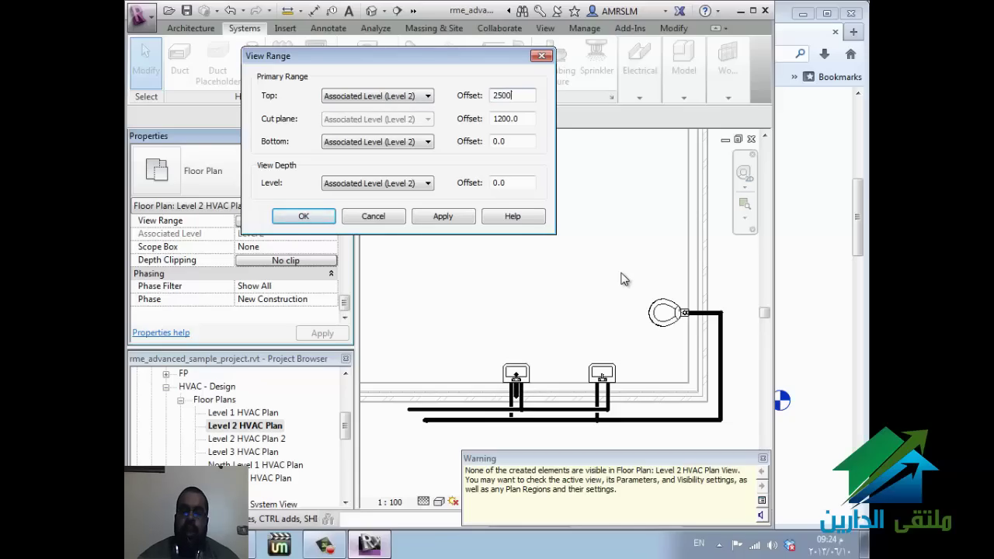
Step: Set the top plane to Level Above (Level 3) with an offset of 0
{"action": "key", "text": "shift+Tab"}
{"action": "key", "text": "alt+Down"}
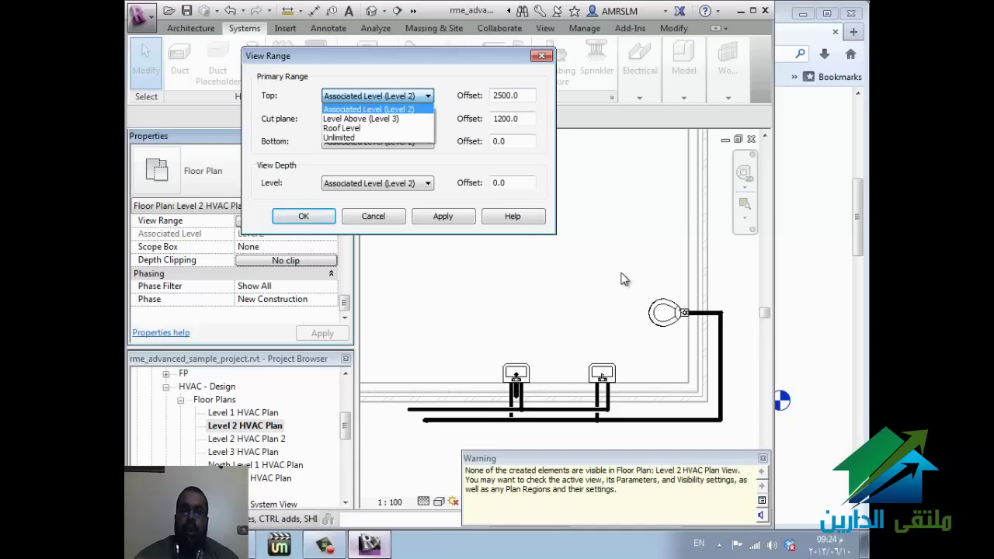
{"action": "key", "text": "Down"}
{"action": "key", "text": "Return"}
{"action": "key", "text": "Tab"}
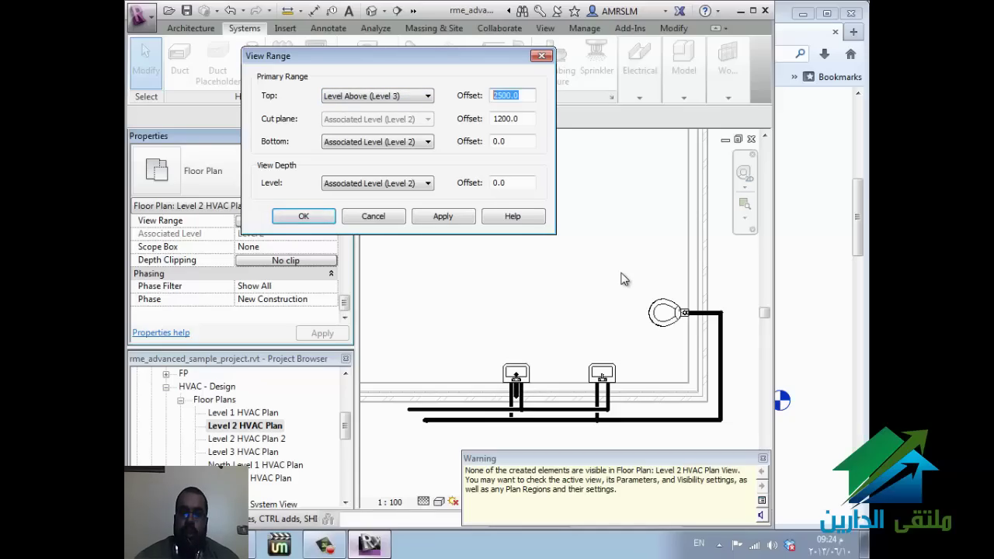
{"action": "type", "text": "0"}
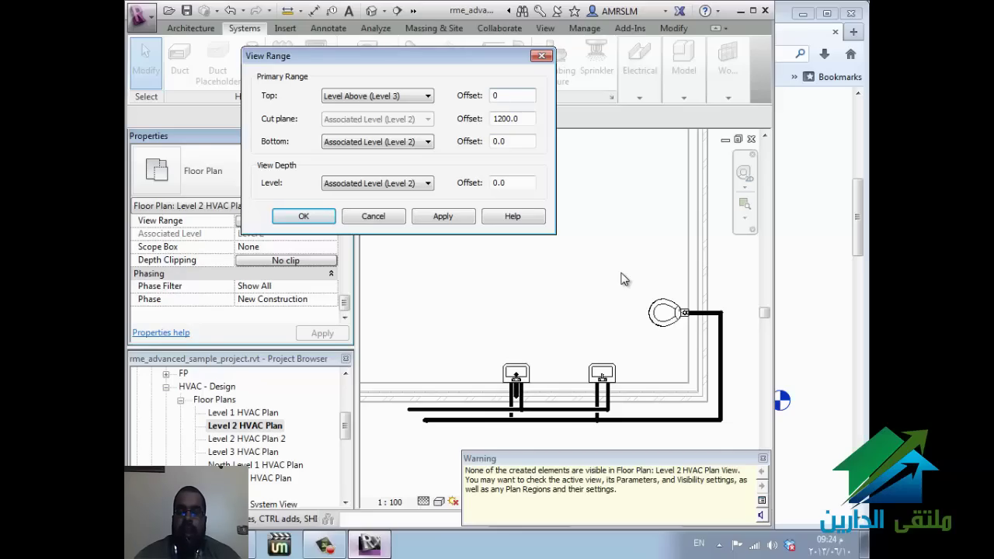
Step: Set the offsets of both the primary range's bottom plane and the view depth level to -900
{"action": "key", "text": "Tab"}
{"action": "key", "text": "Tab"}
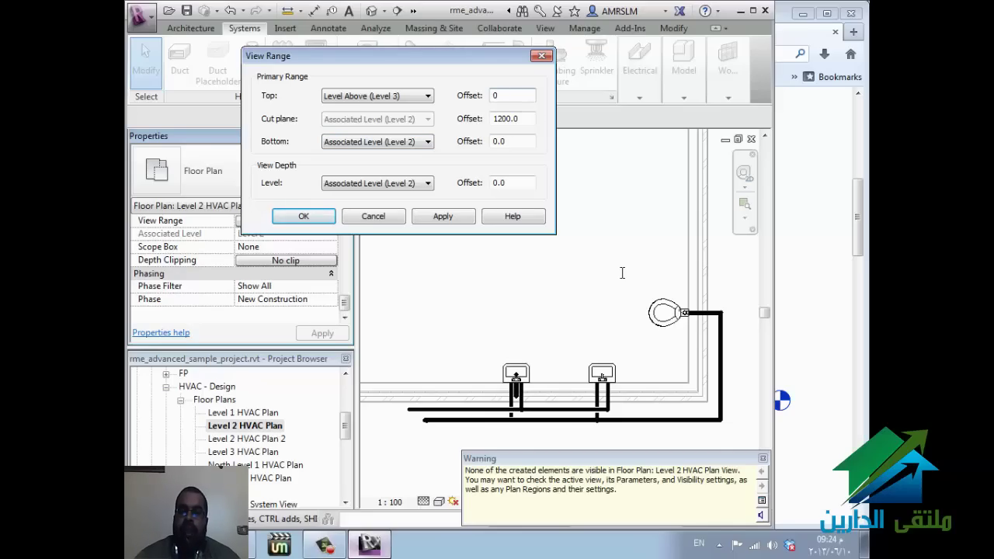
{"action": "key", "text": "Tab"}
{"action": "key", "text": "Tab"}
{"action": "key", "text": "Tab"}
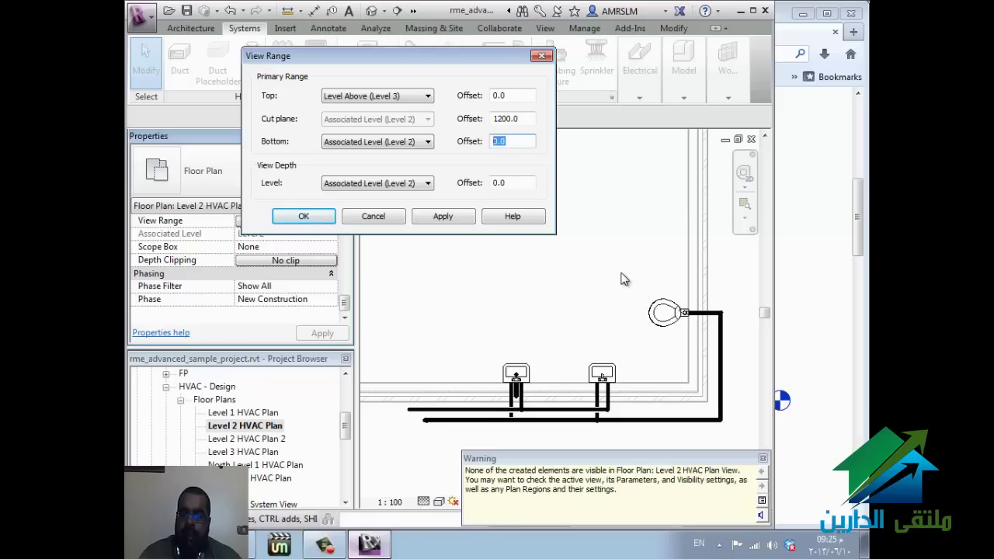
{"action": "type", "text": "-900"}
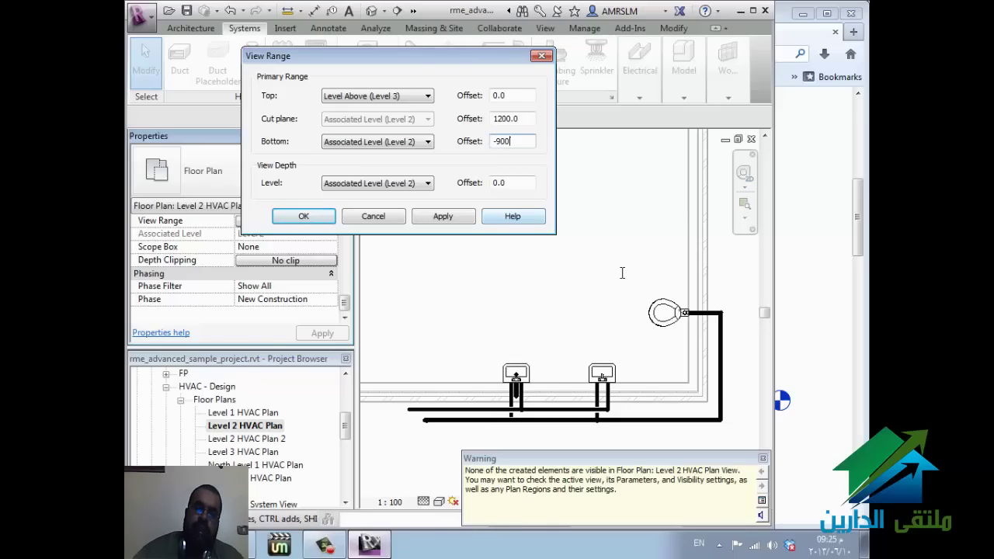
{"action": "key", "text": "Tab"}
{"action": "key", "text": "Tab"}
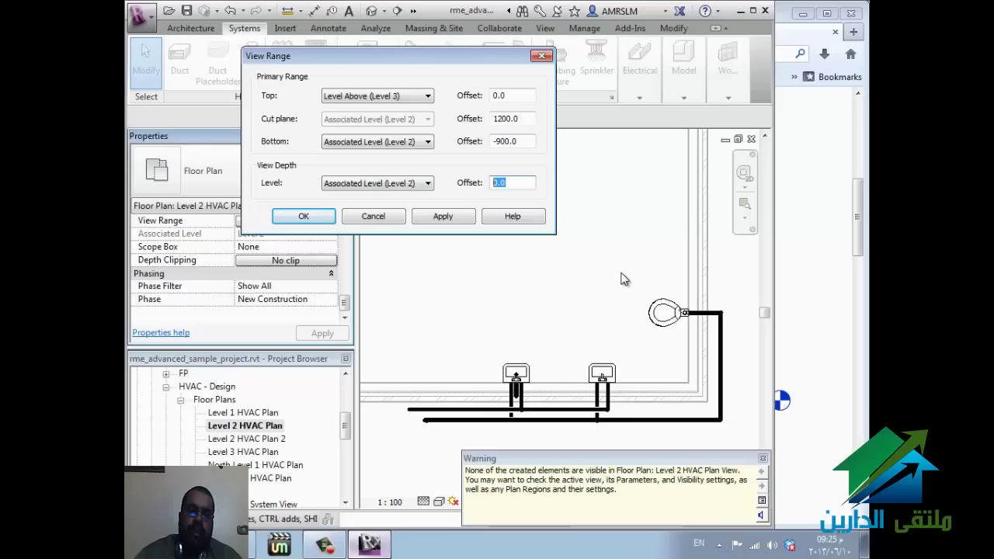
{"action": "type", "text": "-"}
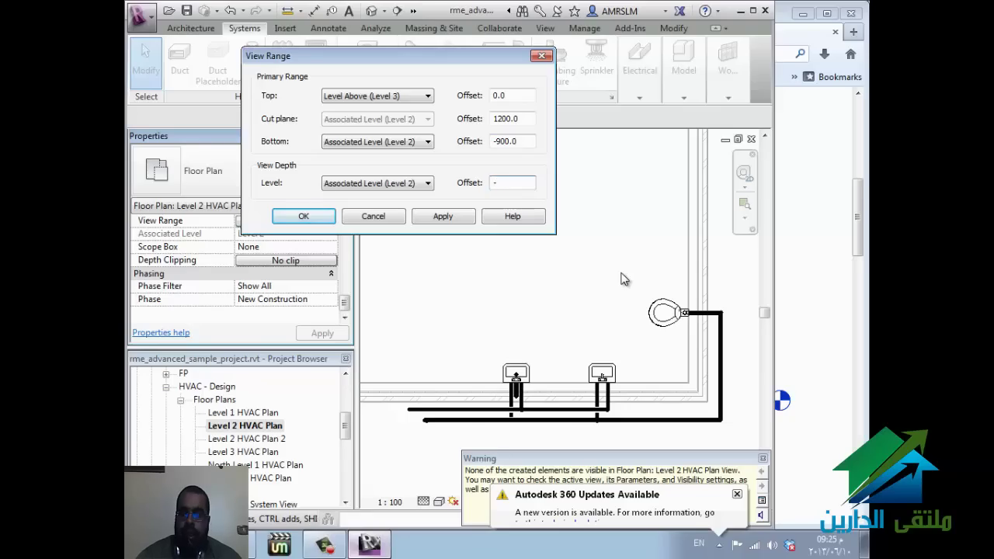
{"action": "type", "text": "900"}
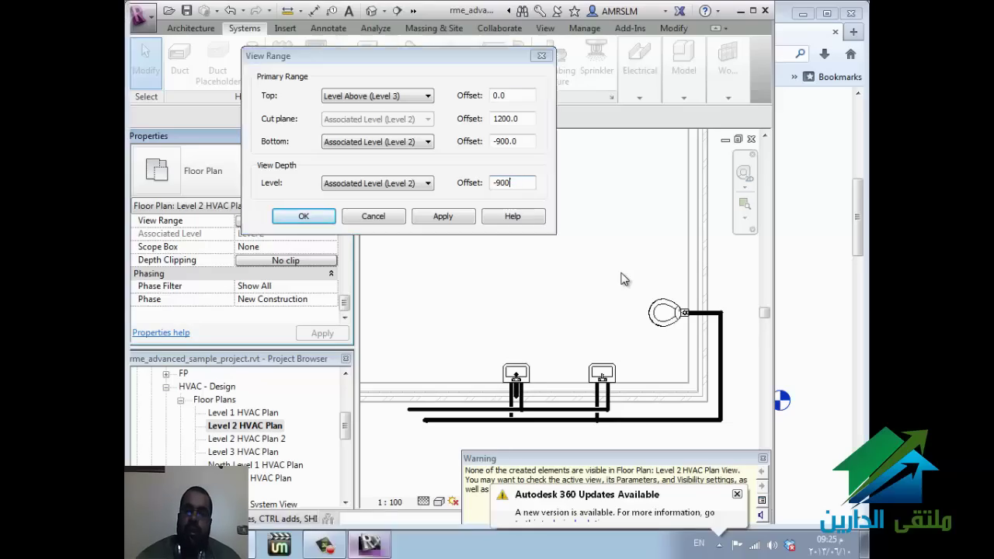
Step: Review the View Range help article's section diagram and the online class page in Firefox, and return to Revit
{"action": "key", "text": "alt+Tab"}
{"action": "scroll", "coordinate": [621, 273], "scroll_direction": "down", "scroll_amount": 1}
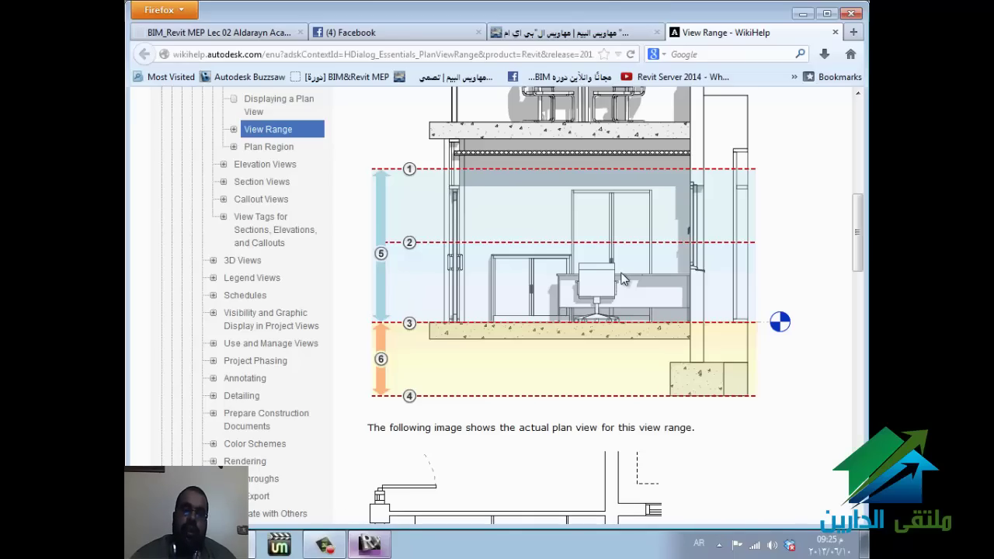
{"action": "key", "text": "ctrl+Tab"}
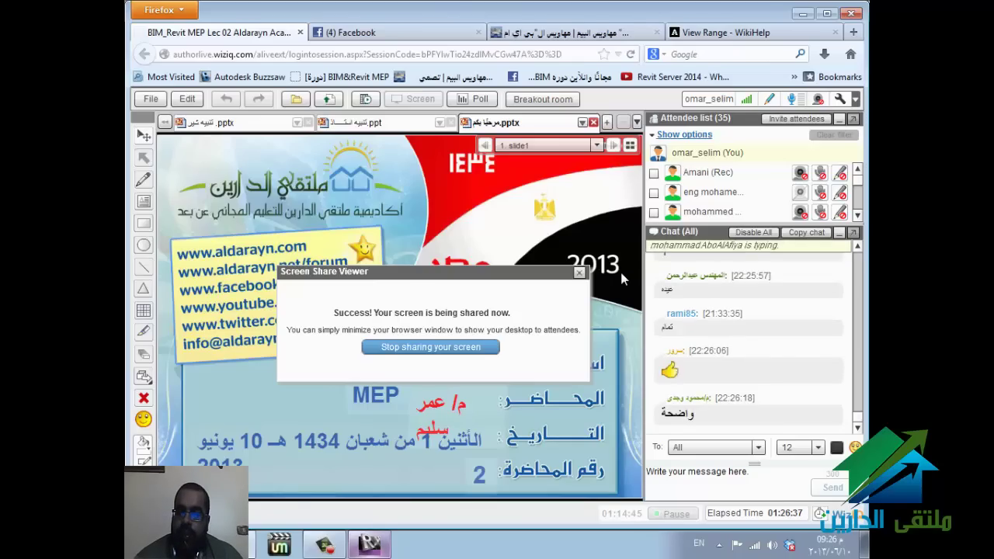
{"action": "key", "text": "alt+Tab"}
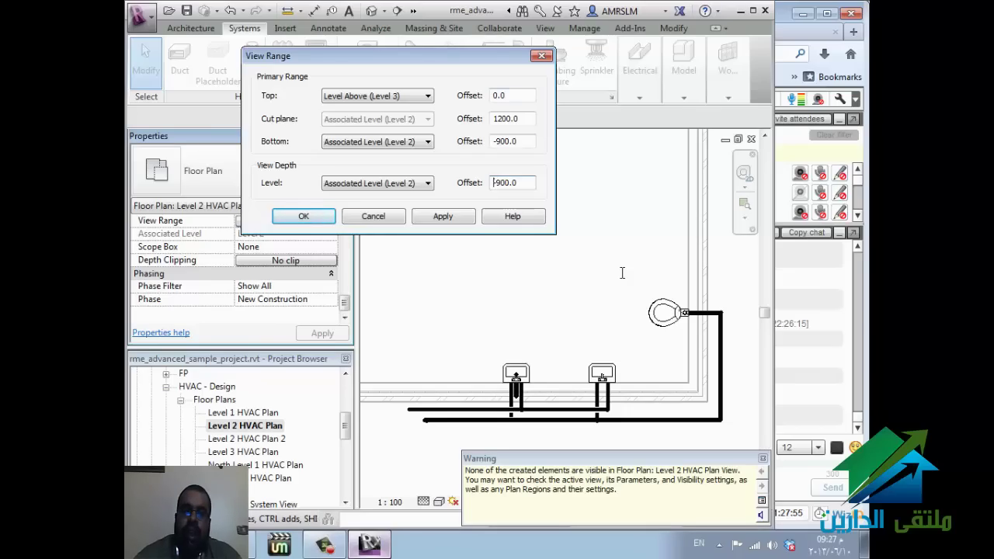
Step: Try a top offset of 1800 and a bottom offset of 0 in the primary range
{"action": "key", "text": "shift+Tab"}
{"action": "key", "text": "shift+Tab"}
{"action": "type", "text": "1"}
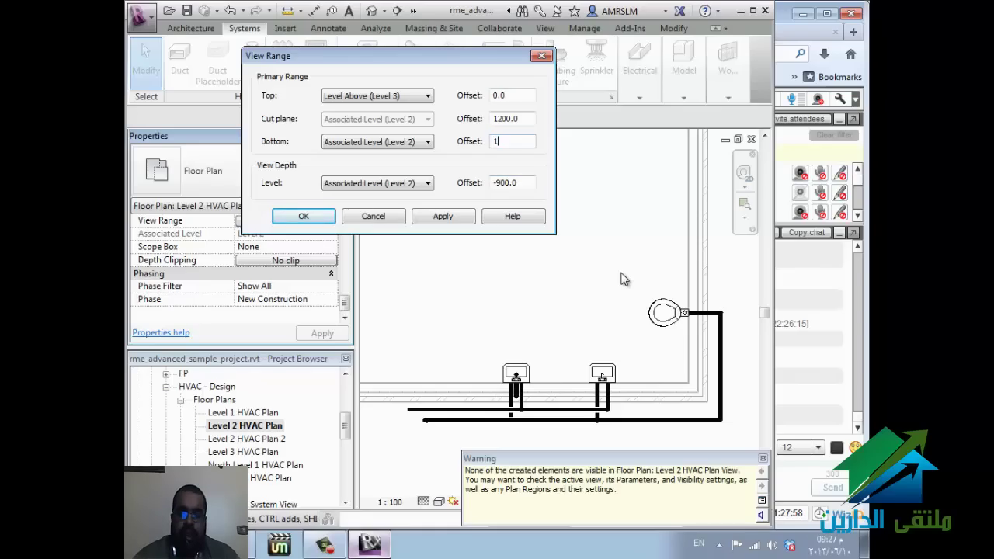
{"action": "type", "text": "8"}
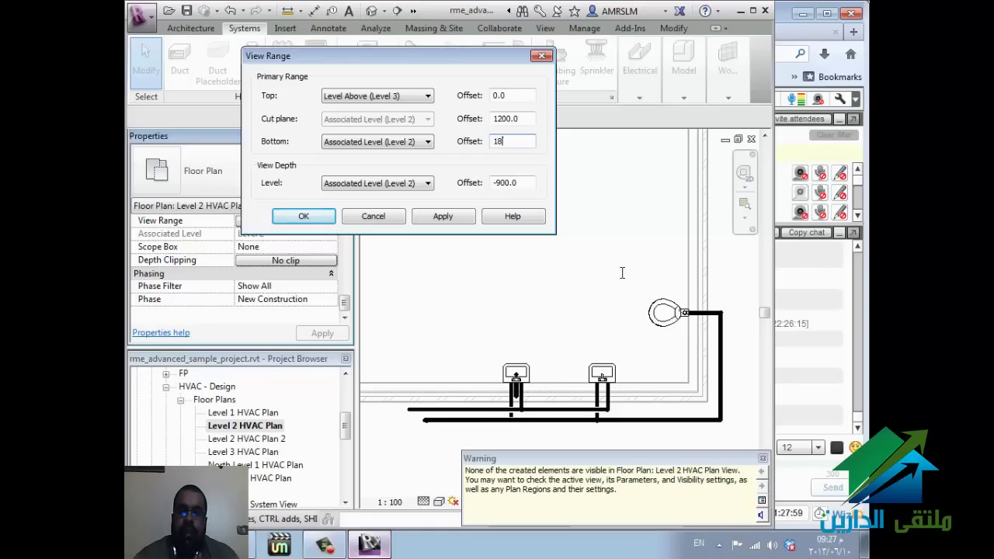
{"action": "key", "text": "shift+Tab"}
{"action": "key", "text": "shift+Tab"}
{"action": "key", "text": "shift+Tab"}
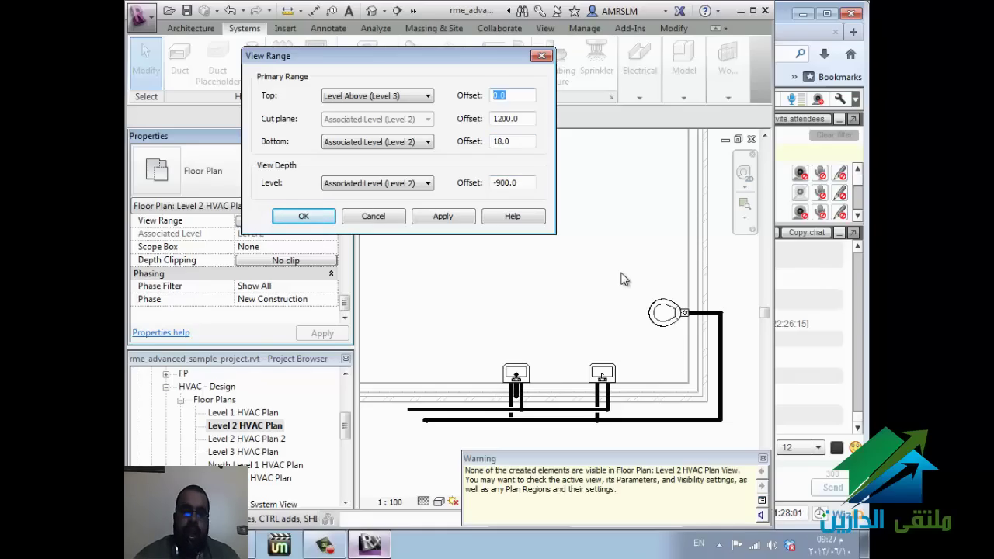
{"action": "type", "text": "1800"}
{"action": "key", "text": "Tab"}
{"action": "key", "text": "Tab"}
{"action": "key", "text": "Tab"}
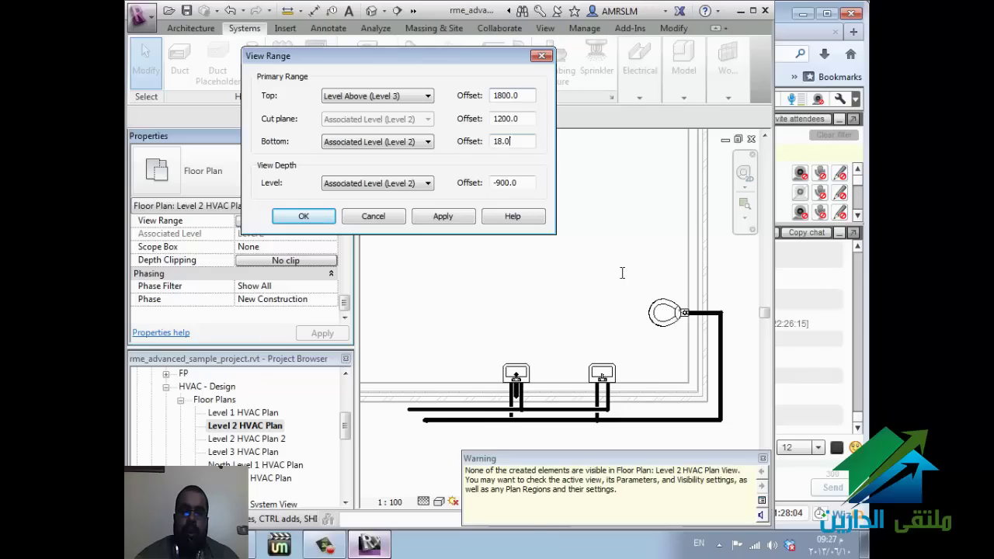
{"action": "type", "text": "0"}
Step: Try Associated Level (Level 2) as the reference level for the top plane
{"action": "key", "text": "shift+Tab"}
{"action": "key", "text": "shift+Tab"}
{"action": "key", "text": "shift+Tab"}
{"action": "key", "text": "shift+Tab"}
{"action": "key", "text": "alt+Down"}
{"action": "key", "text": "Up"}
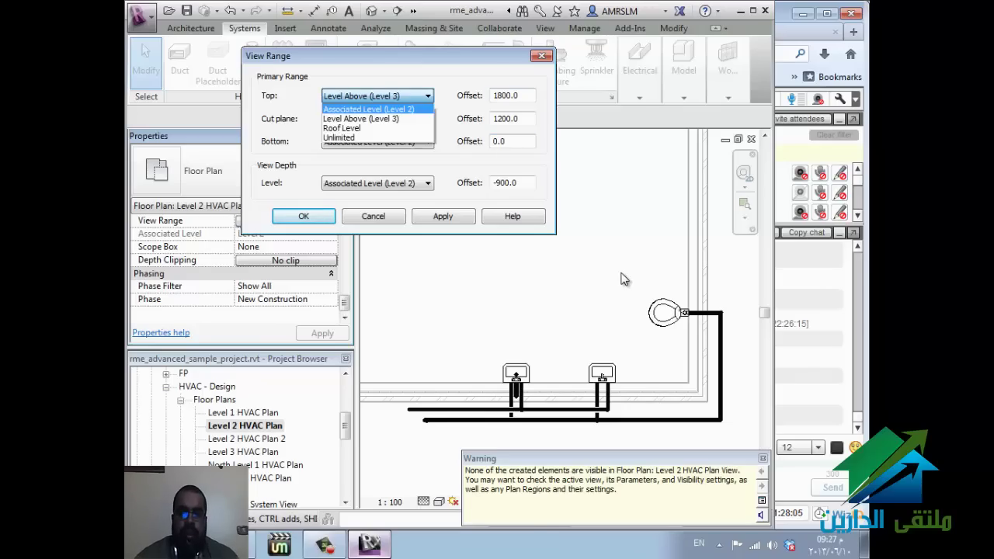
{"action": "key", "text": "Return"}
{"action": "key", "text": "Tab"}
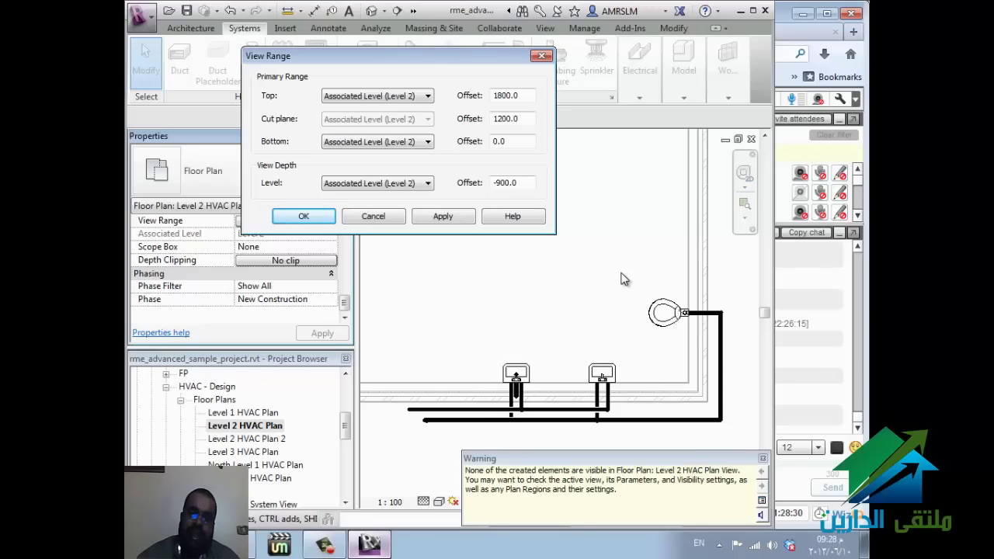
{"action": "key", "text": "Tab"}
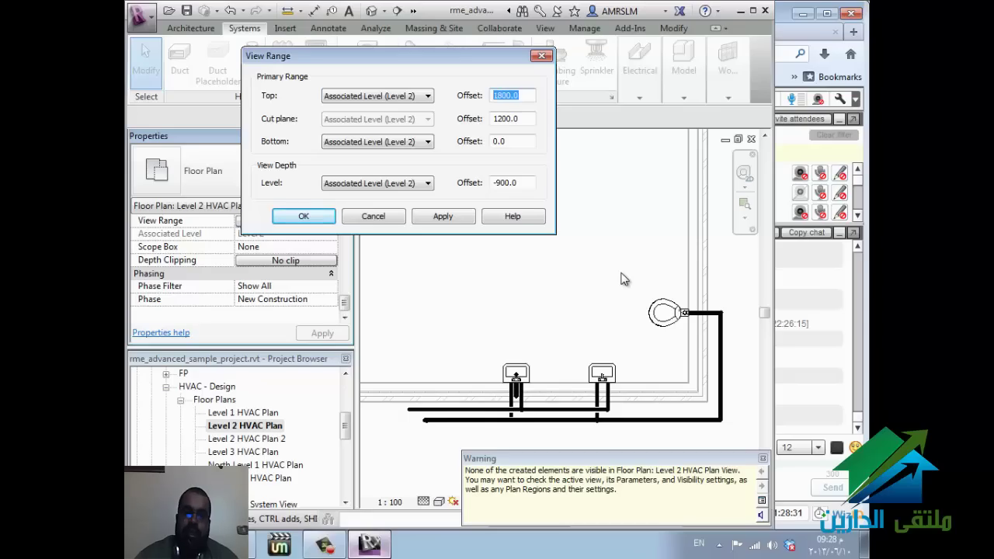
Step: Set the primary range's top plane back to Level Above (Level 3) with an offset of 0
{"action": "key", "text": "shift+Tab"}
{"action": "key", "text": "alt+Down"}
{"action": "key", "text": "Down"}
{"action": "key", "text": "Return"}
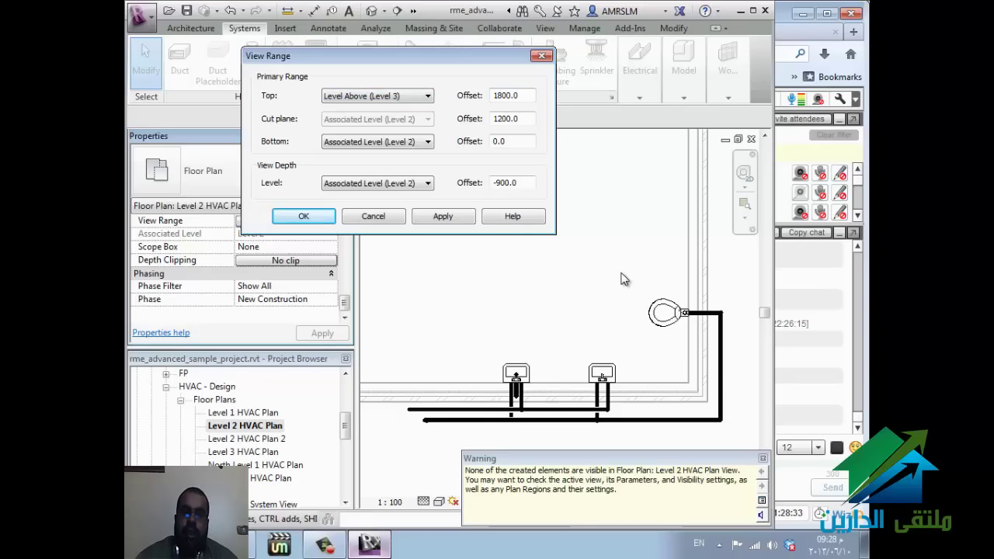
{"action": "key", "text": "Tab"}
{"action": "type", "text": "0"}
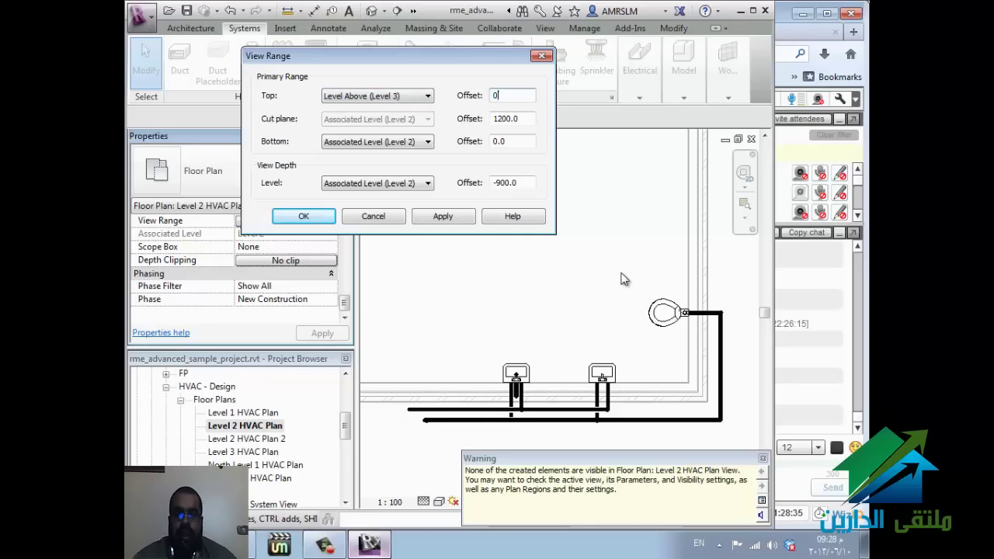
Step: Set the bottom offset to -900 and accept the view range for the Level 2 HVAC Plan
{"action": "key", "text": "Tab"}
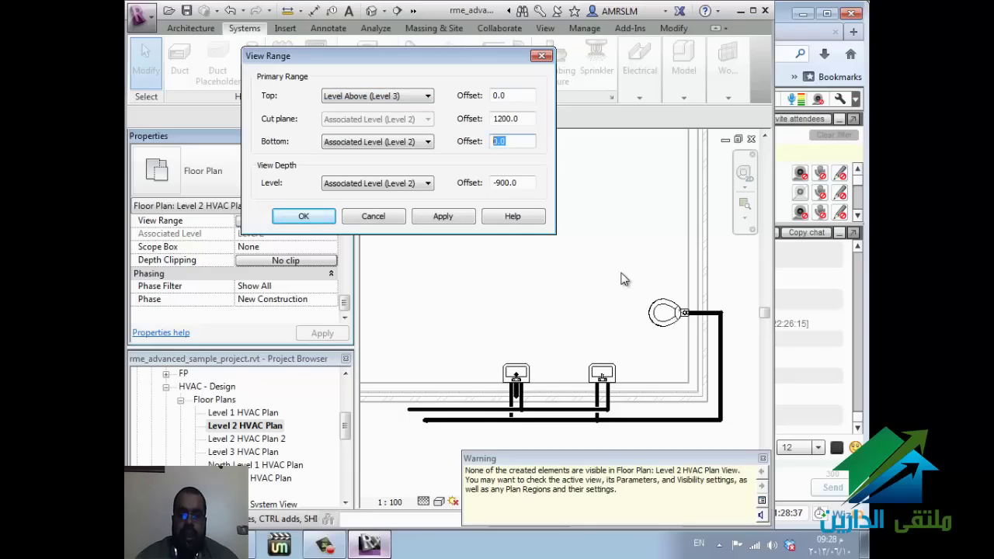
{"action": "type", "text": "-9"}
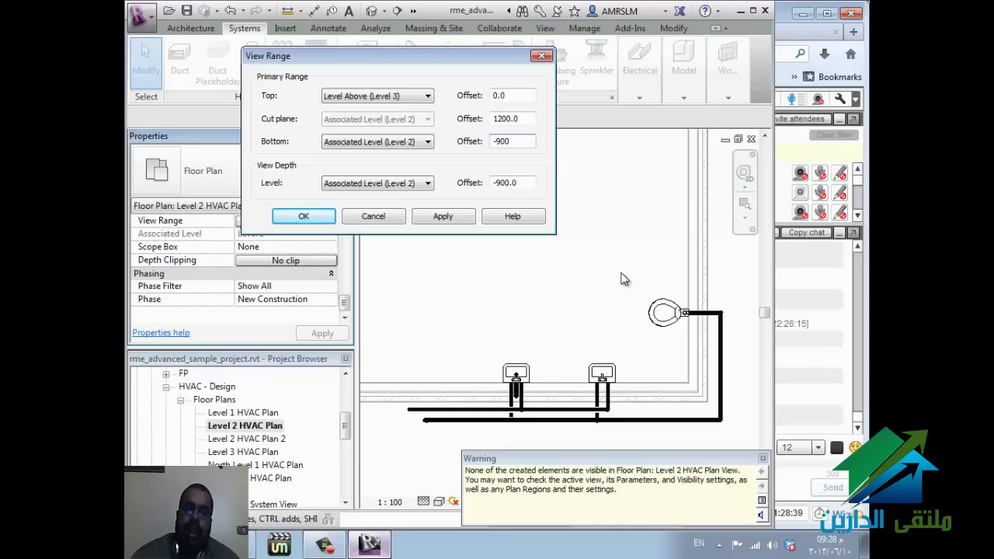
{"action": "key", "text": "Return"}
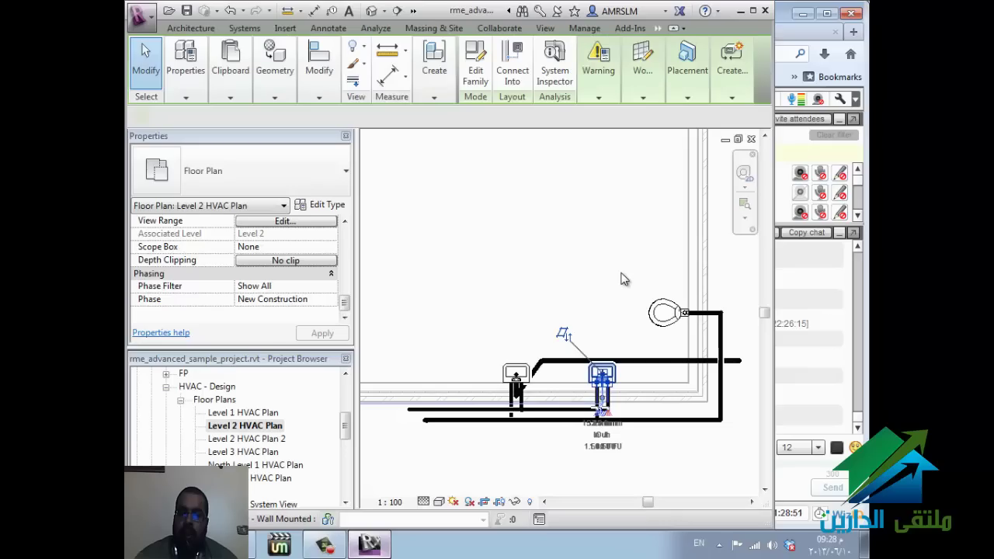
{"action": "scroll", "coordinate": [625, 279], "scroll_direction": "up", "scroll_amount": 2}
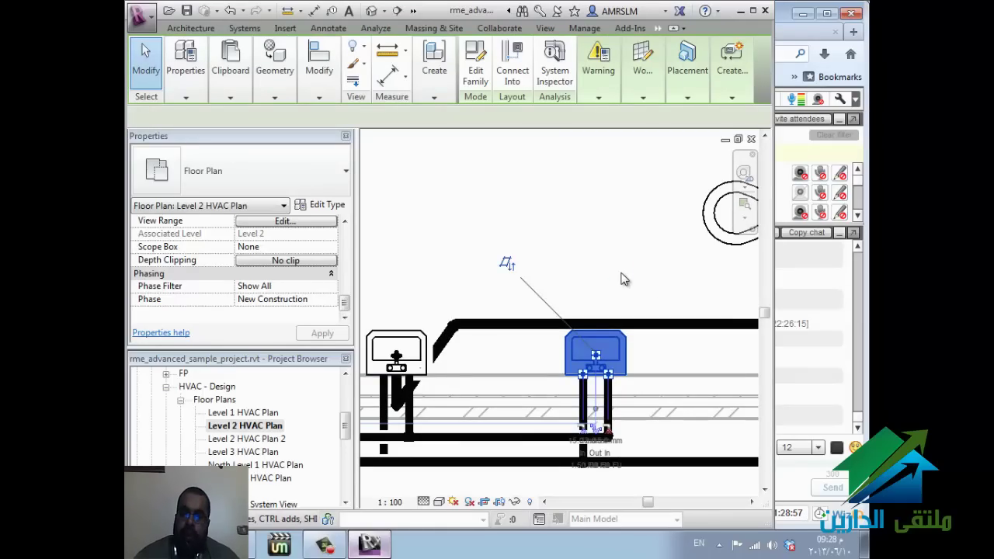
Step: Clear the selection and turn on thin line display for the pipes around the rightmost lavatory
{"action": "mouse_move", "coordinate": [622, 277]}
{"action": "middle_mouse_down"}
{"action": "mouse_move", "coordinate": [632, 284]}
{"action": "mouse_move", "coordinate": [489, 265]}
{"action": "middle_mouse_up"}
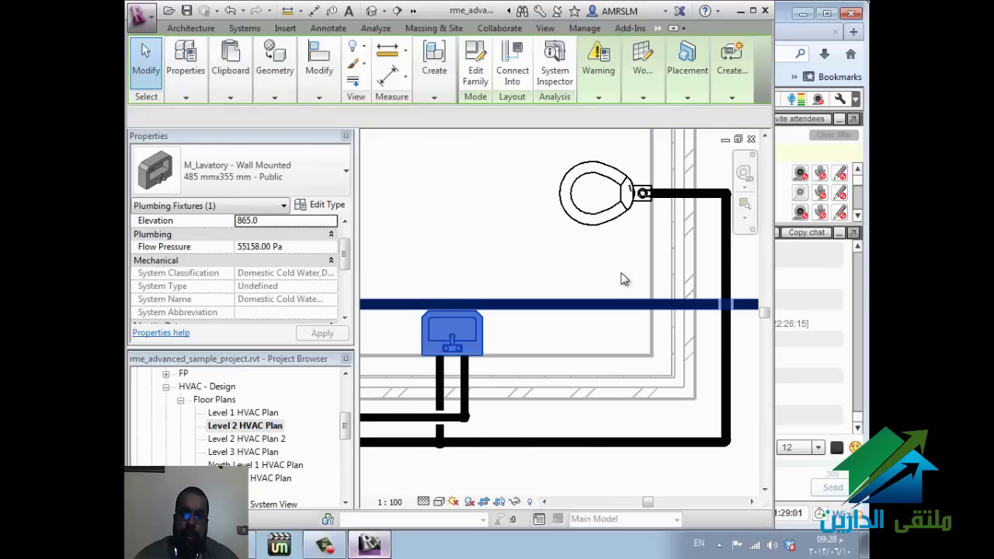
{"action": "key", "text": "Escape"}
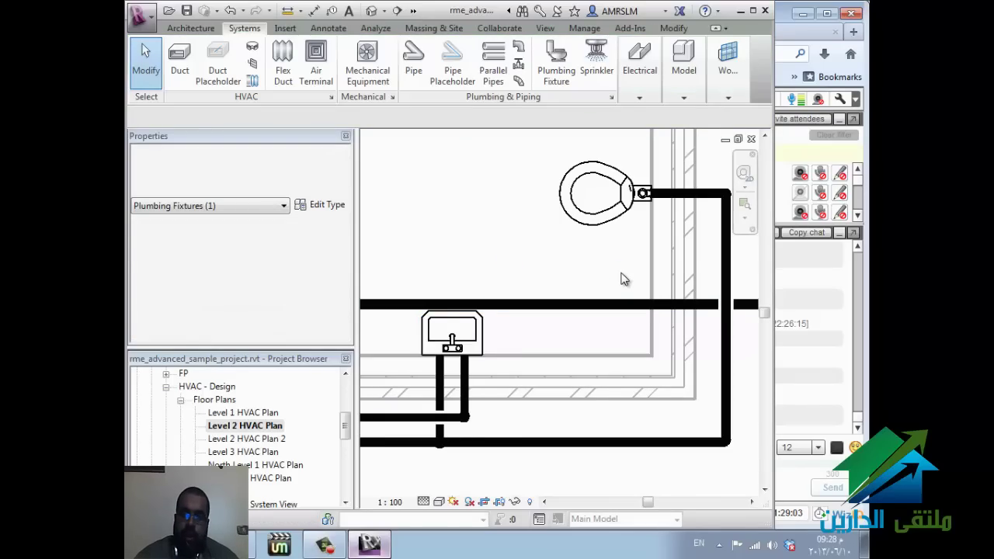
{"action": "key", "text": "t"}
{"action": "key", "text": "l"}
{"action": "key", "text": "Escape"}
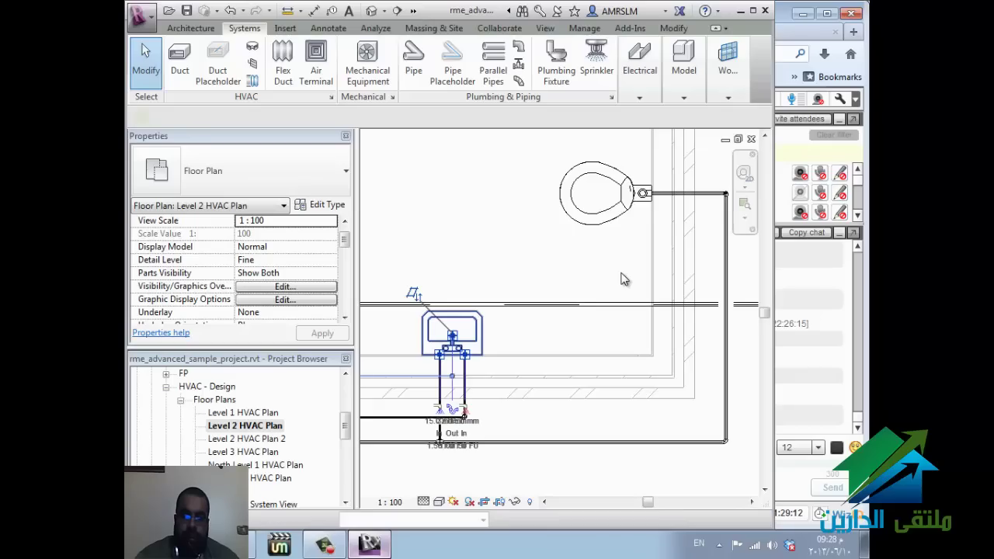
Step: Draw a short 32 mm pipe at an offset of 384 mm from the rightmost lavatory's drain connector back through the wall
{"action": "right_click", "coordinate": [622, 275]}
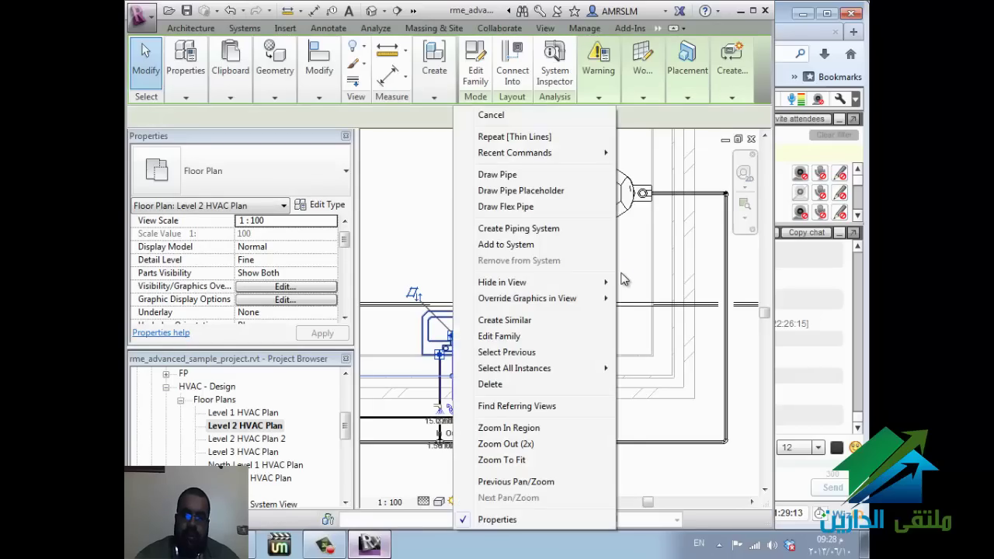
{"action": "key", "text": "Escape"}
{"action": "key", "text": "Escape"}
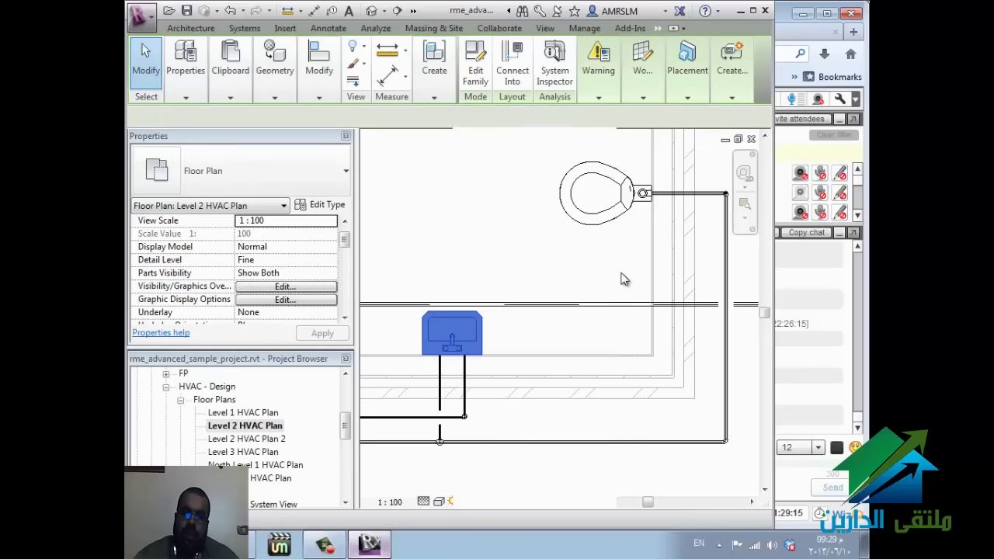
{"action": "key", "text": "c"}
{"action": "key", "text": "m"}
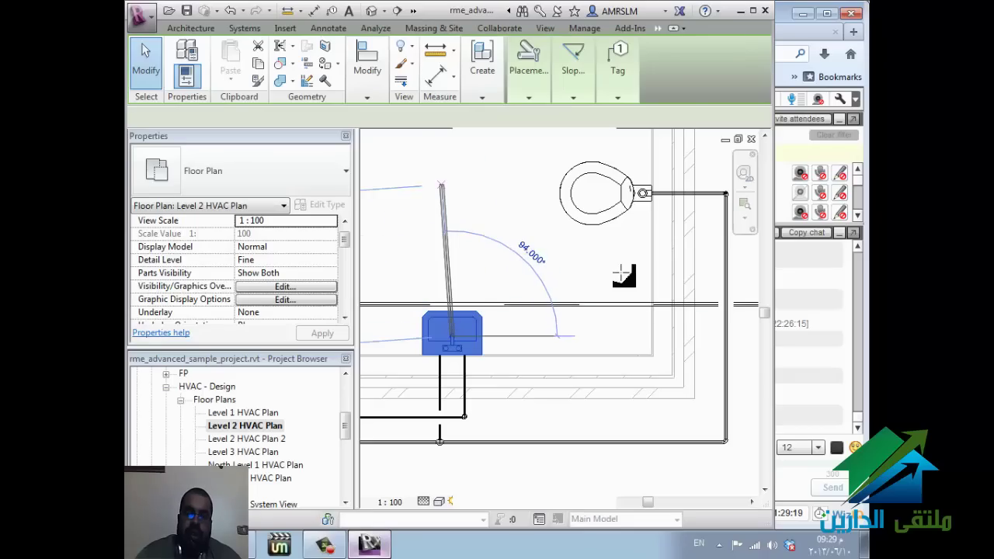
{"action": "left_click", "coordinate": [622, 276]}
{"action": "key", "text": "p"}
{"action": "key", "text": "i"}
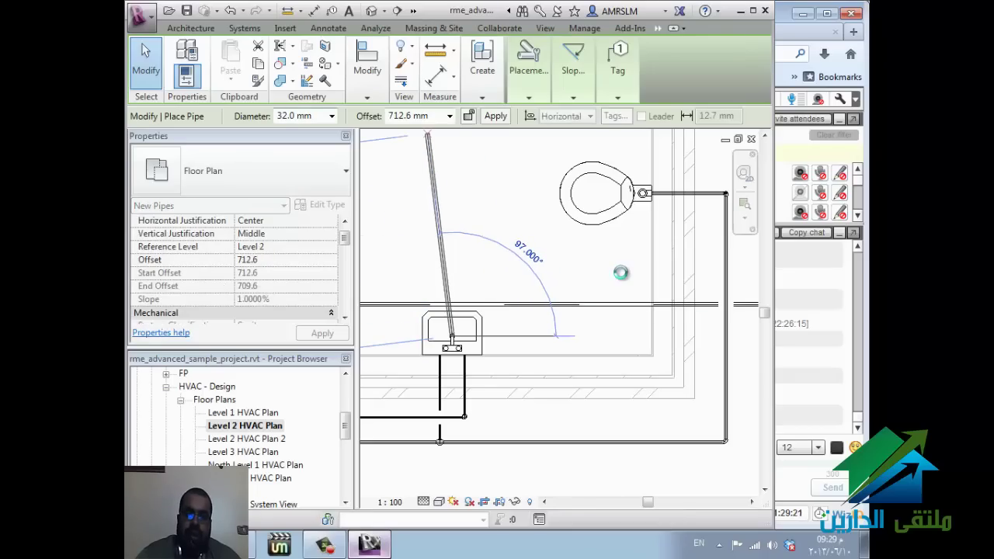
{"action": "key", "text": "alt+Down"}
{"action": "key", "text": "Down"}
{"action": "key", "text": "Down"}
{"action": "key", "text": "Down"}
{"action": "key", "text": "Down"}
{"action": "key", "text": "Down"}
{"action": "key", "text": "Down"}
{"action": "key", "text": "Down"}
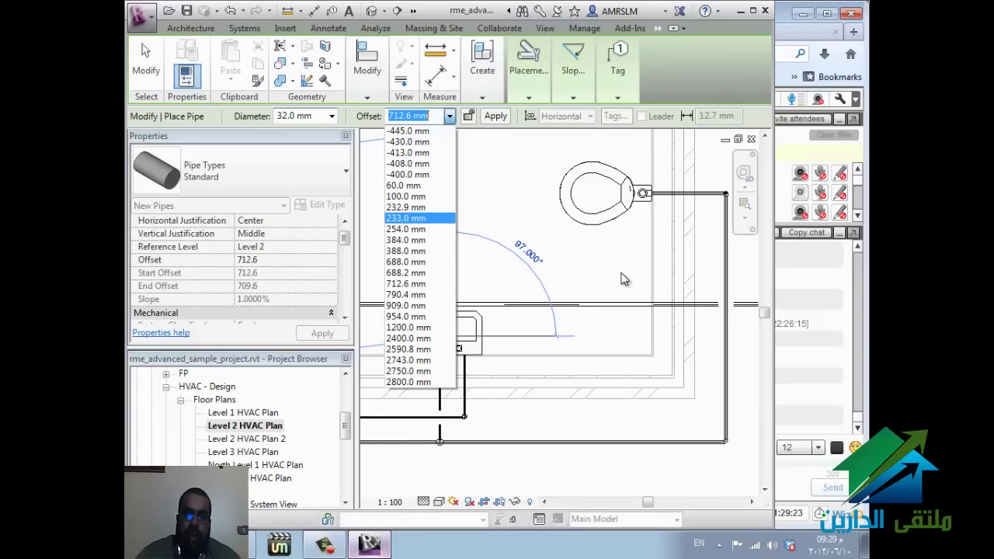
{"action": "key", "text": "Escape"}
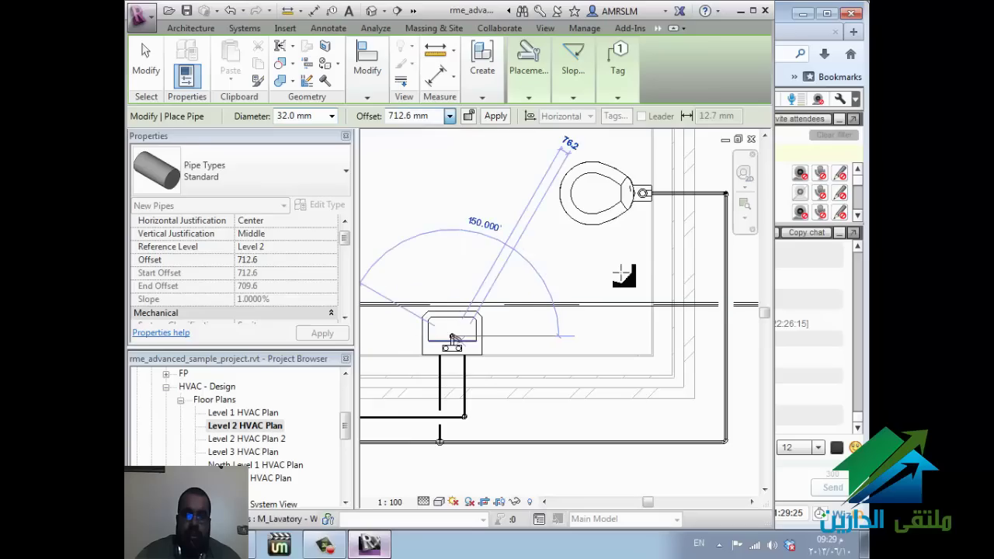
{"action": "left_click", "coordinate": [452, 339]}
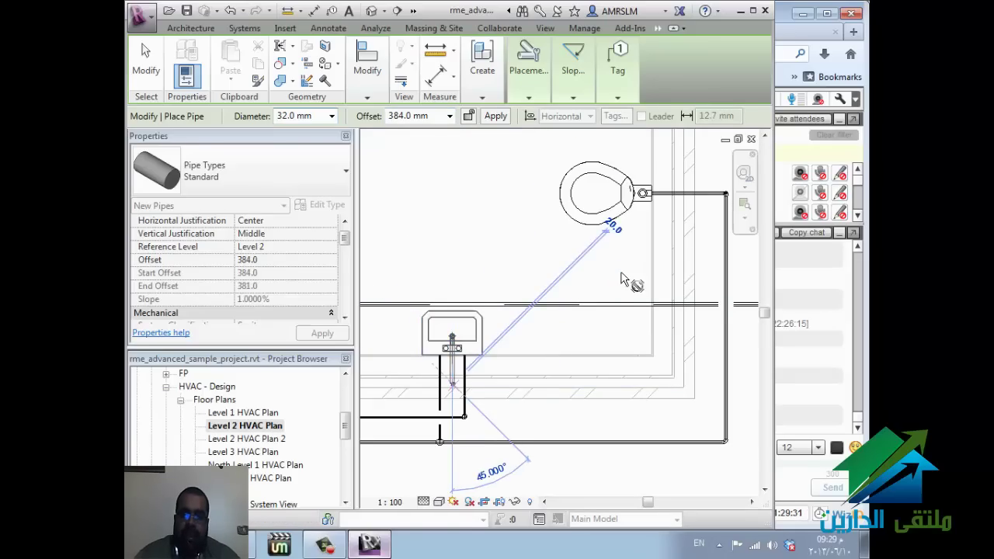
{"action": "key", "text": "Escape"}
{"action": "key", "text": "Escape"}
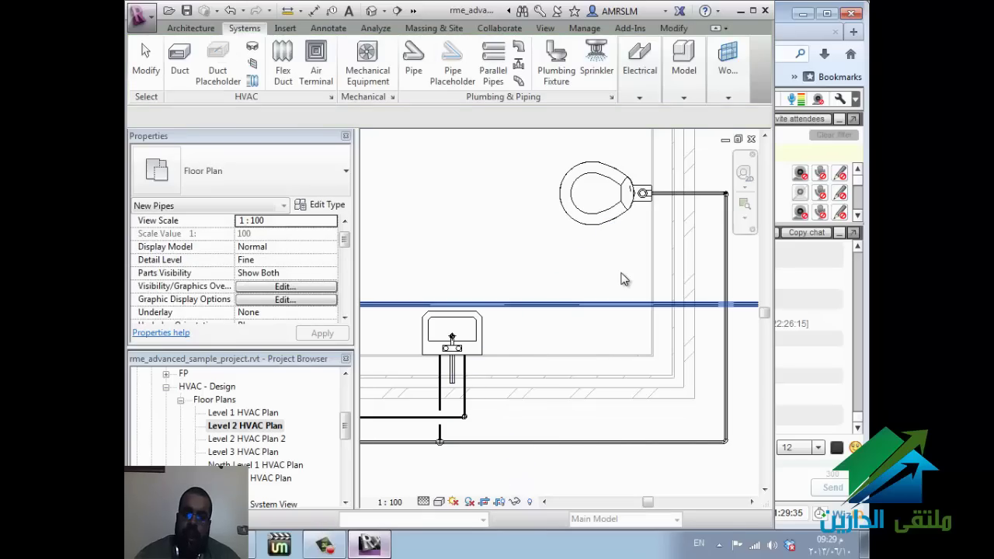
Step: Create a similar 32 mm pipe as a diagonal branch from the sloped drain main toward the lavatory's drain pipe
{"action": "right_click", "coordinate": [623, 279]}
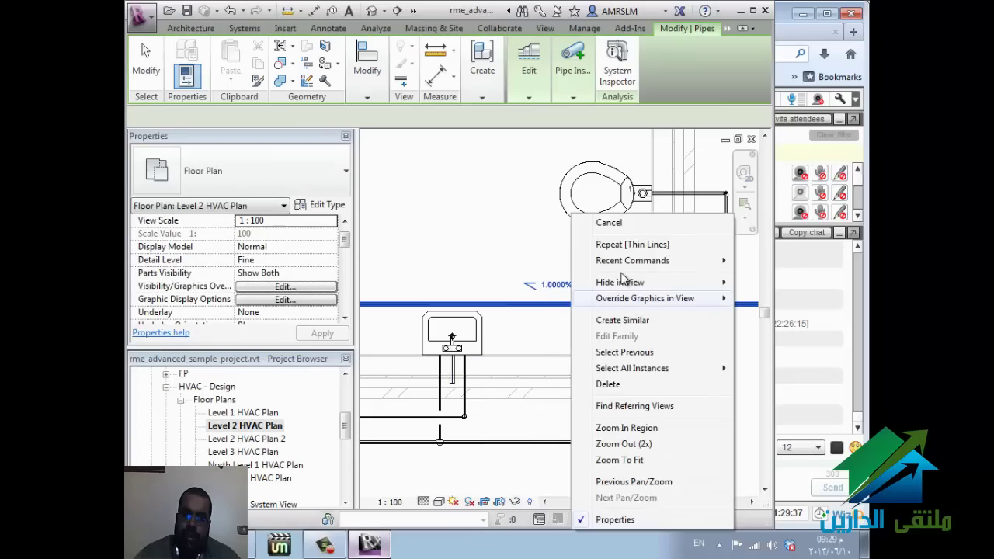
{"action": "key", "text": "Escape"}
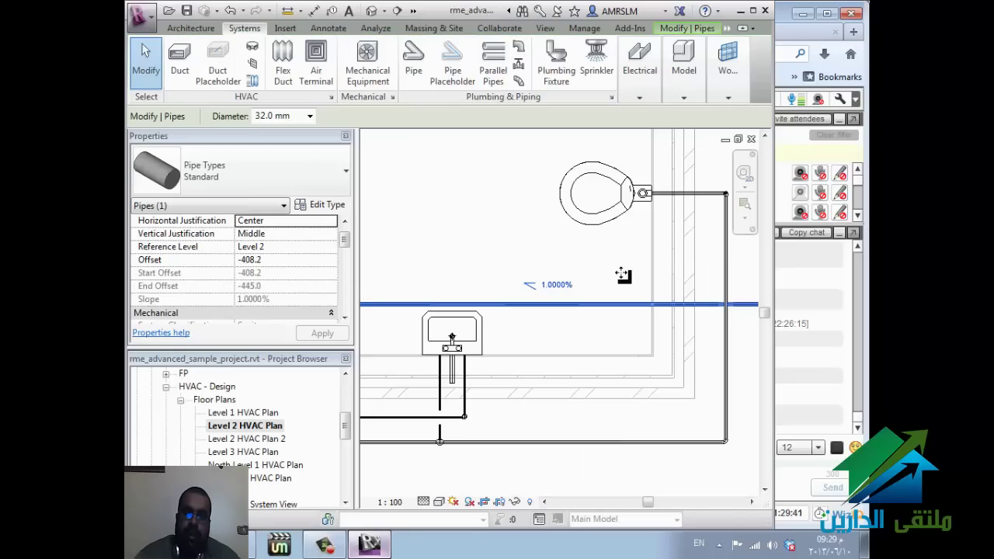
{"action": "right_click", "coordinate": [624, 280]}
{"action": "left_click", "coordinate": [621, 319]}
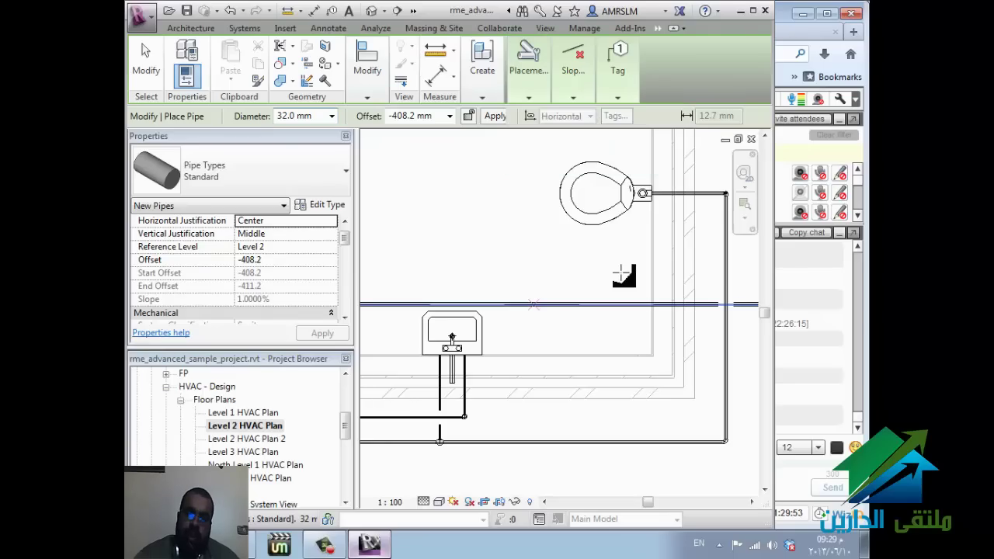
{"action": "left_click", "coordinate": [535, 303]}
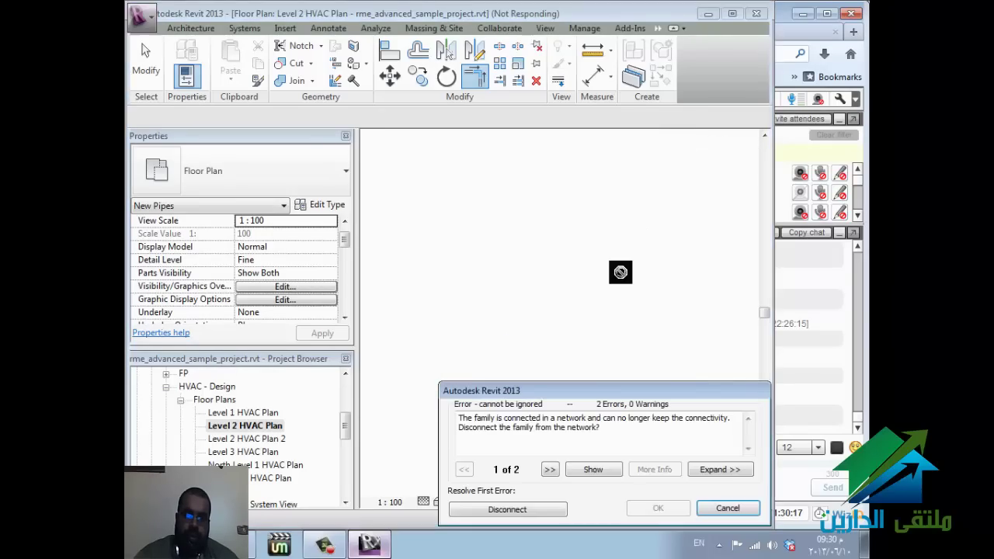
Step: Nudge the diagonal branch along the drain main and try again to trim it to the lavatory's drain pipe
{"action": "key", "text": "Escape"}
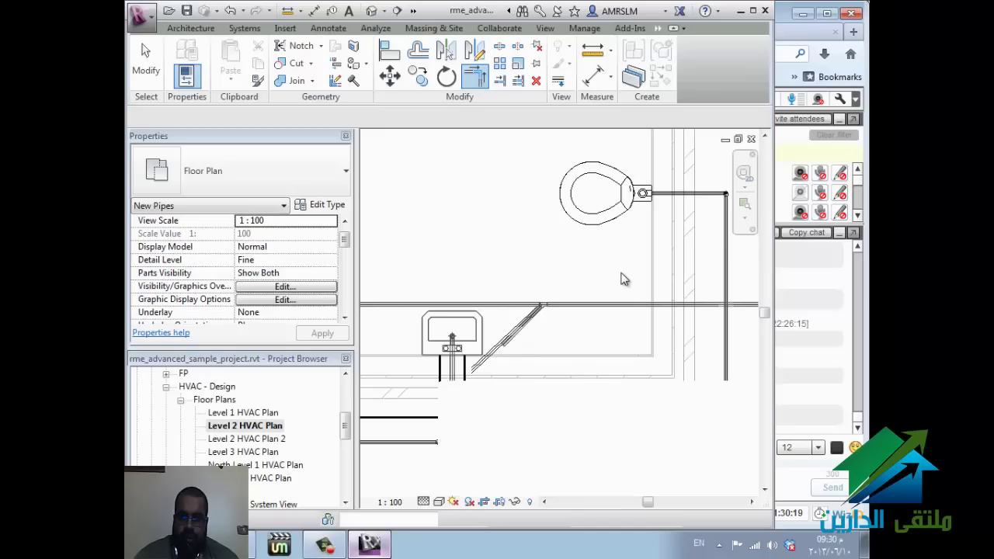
{"action": "key", "text": "Escape"}
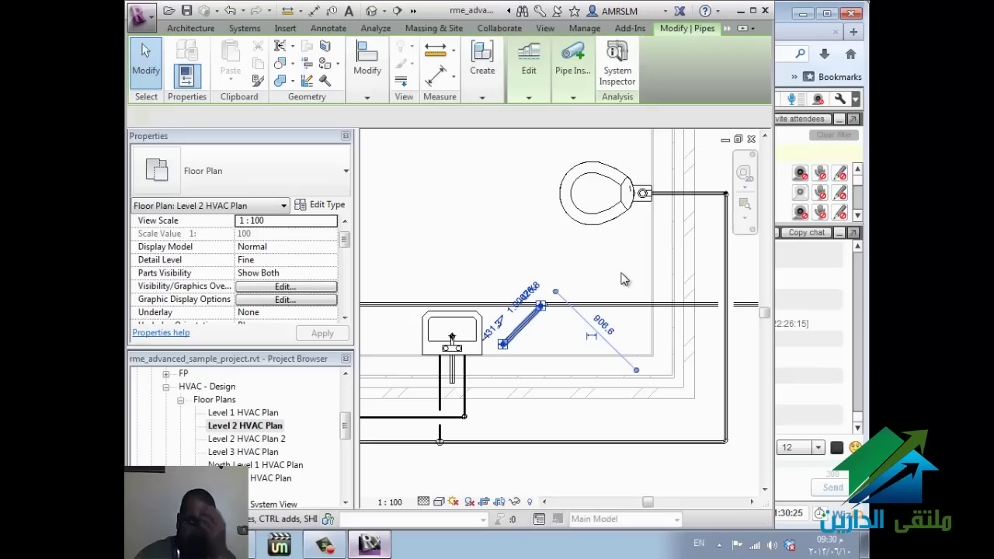
{"action": "key", "text": "Right"}
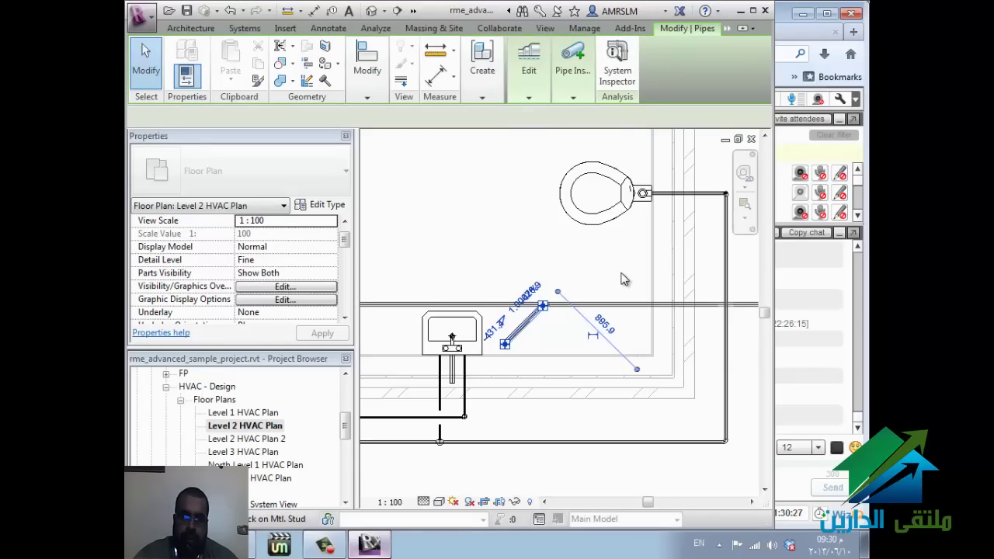
{"action": "key", "text": "t"}
{"action": "key", "text": "r"}
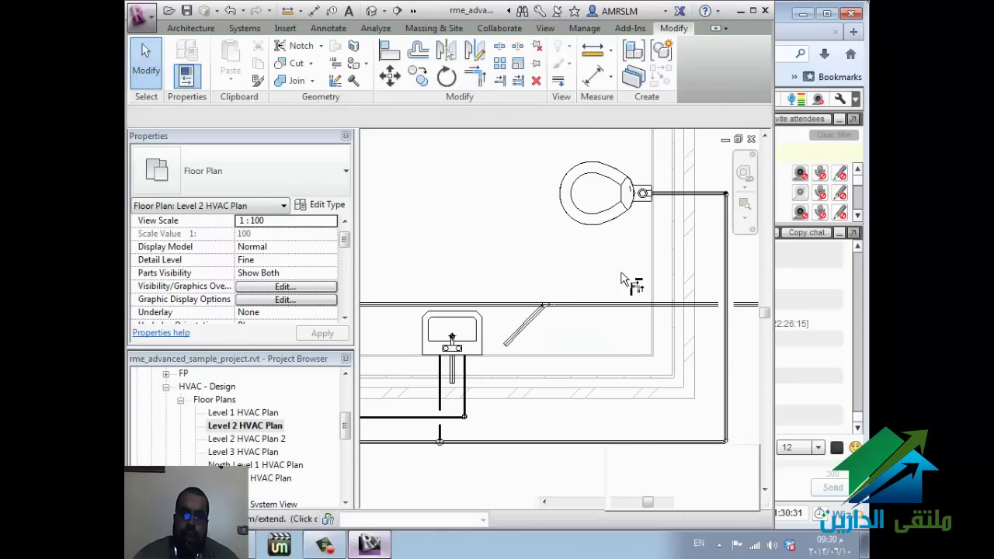
{"action": "key", "text": "t"}
{"action": "key", "text": "r"}
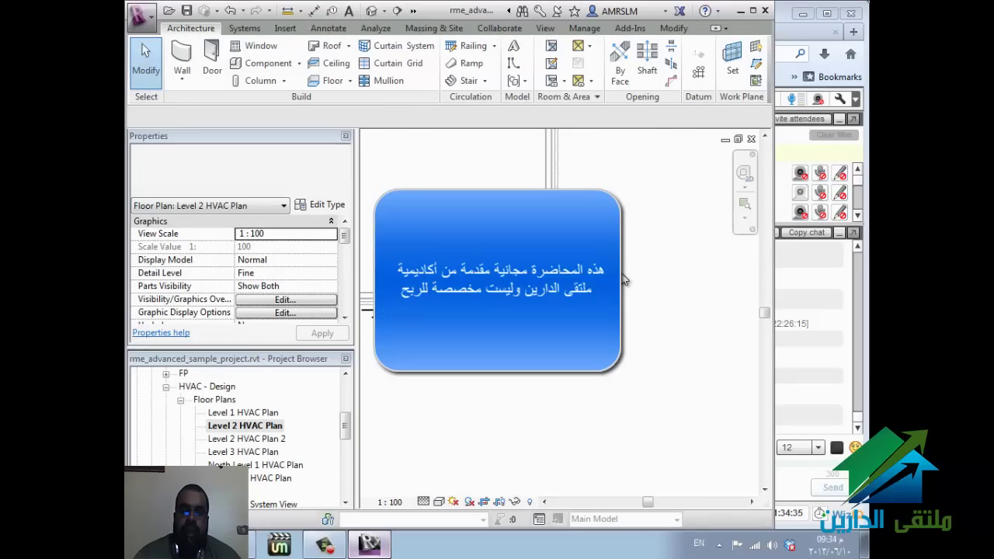
Step: Draw an L-shaped 300 x 100 mm ladder cable tray at an offset of 3034.2 mm, running up past the fixtures and across
{"action": "scroll", "coordinate": [621, 274], "scroll_direction": "down", "scroll_amount": 2}
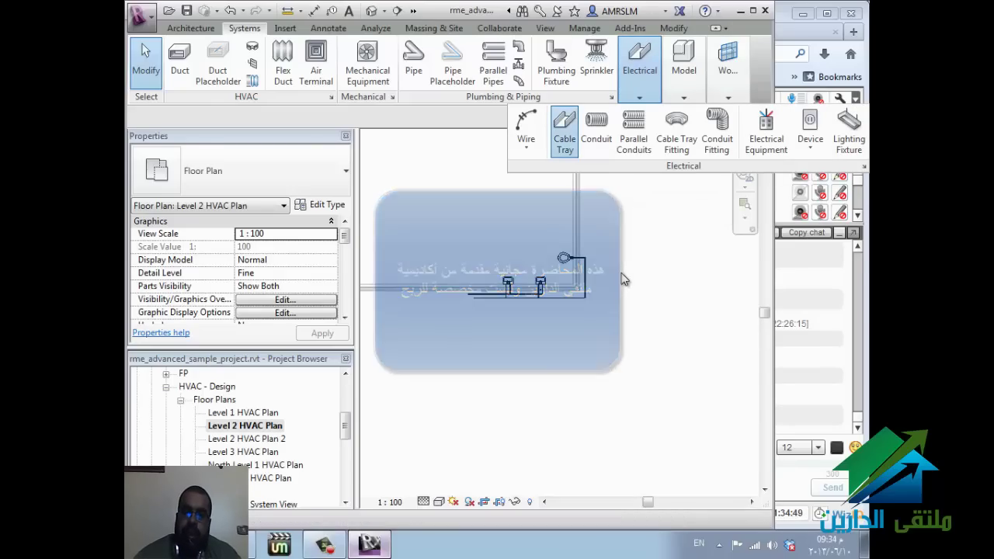
{"action": "key", "text": "c"}
{"action": "key", "text": "t"}
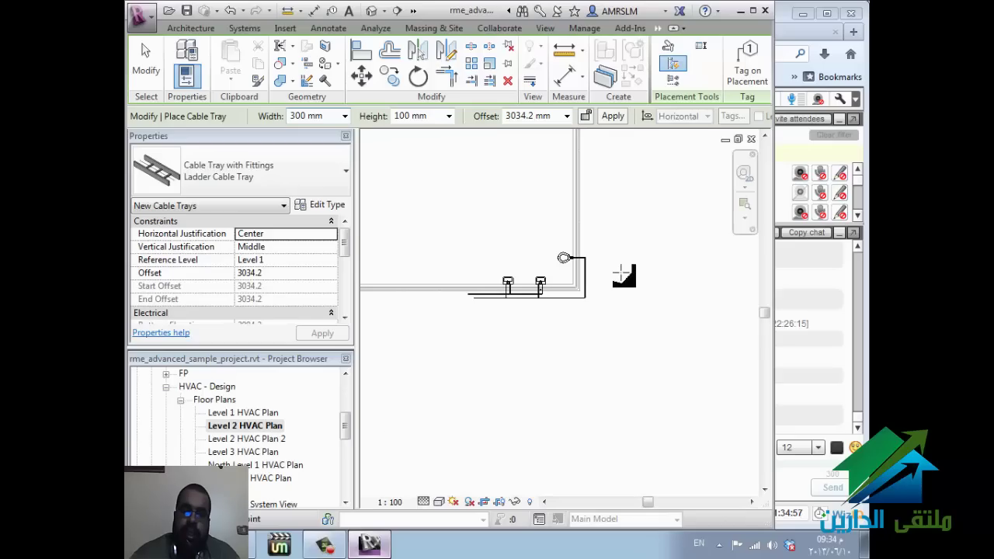
{"action": "left_click", "coordinate": [390, 437]}
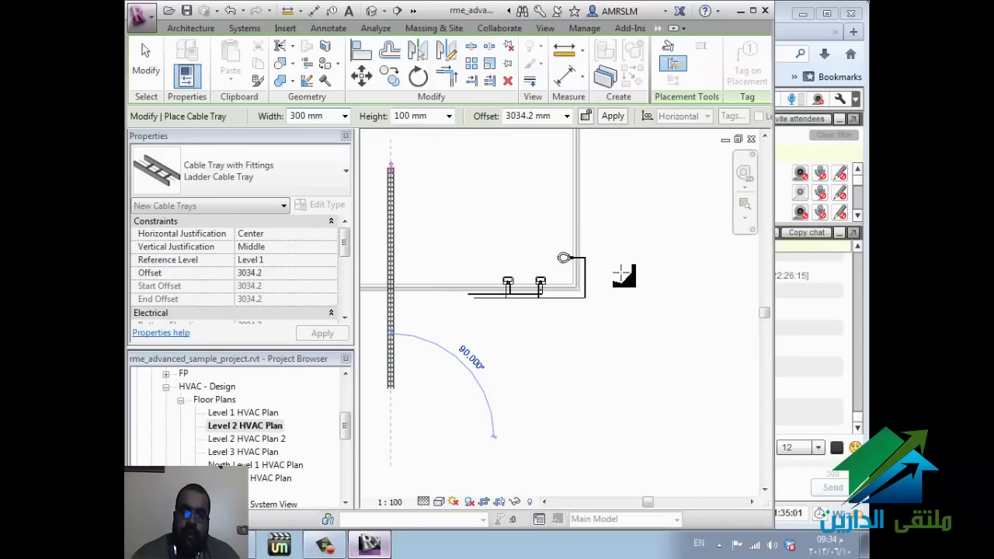
{"action": "left_click", "coordinate": [390, 168]}
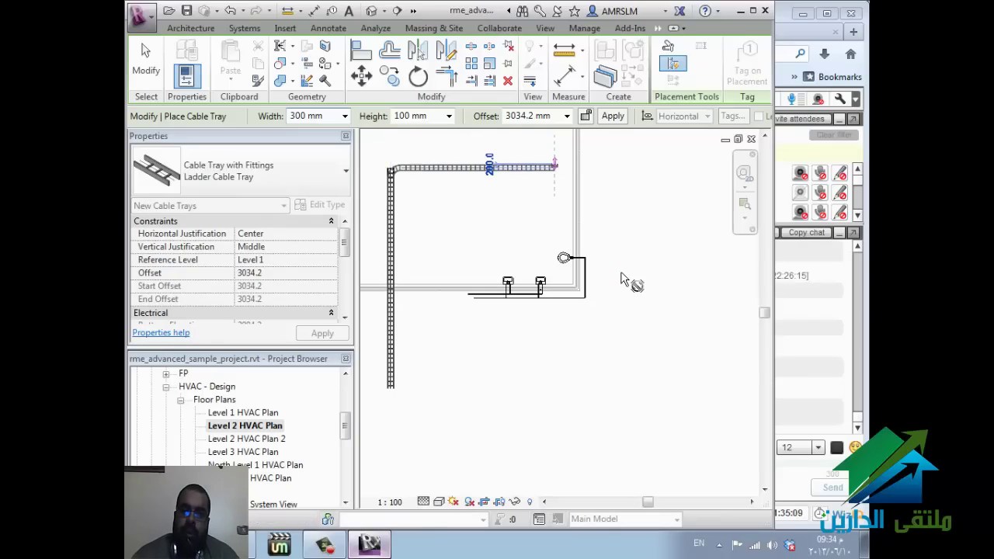
Step: Set the cable tray offset to 1500 mm and apply it at the end of the run
{"action": "key", "text": "Tab"}
{"action": "key", "text": "alt+Down"}
{"action": "key", "text": "Up"}
{"action": "key", "text": "Escape"}
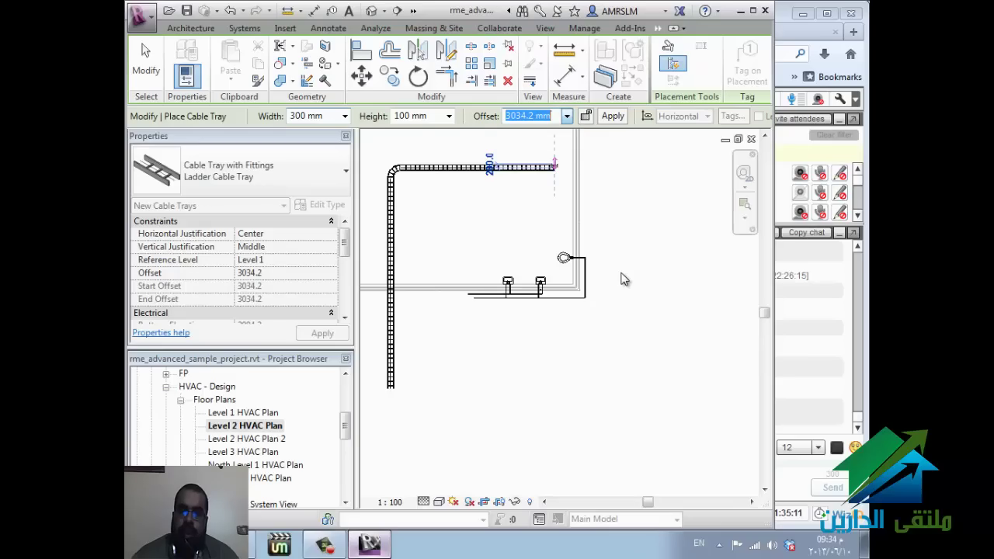
{"action": "type", "text": "1500"}
{"action": "key", "text": "Return"}
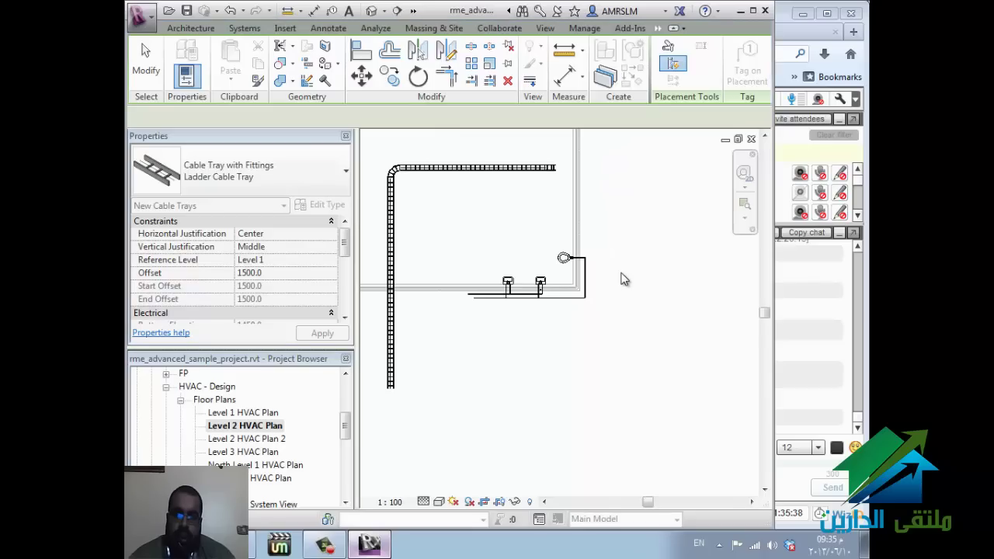
Step: Finish the cable tray and turn off cropping in the Level 2 HVAC Plan
{"action": "key", "text": "Escape"}
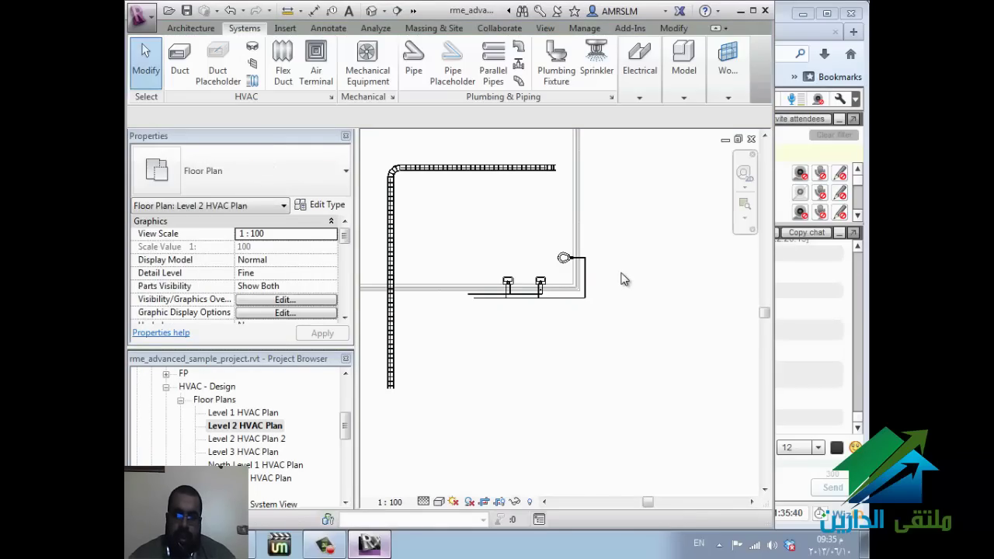
{"action": "key", "text": "v"}
{"action": "key", "text": "v"}
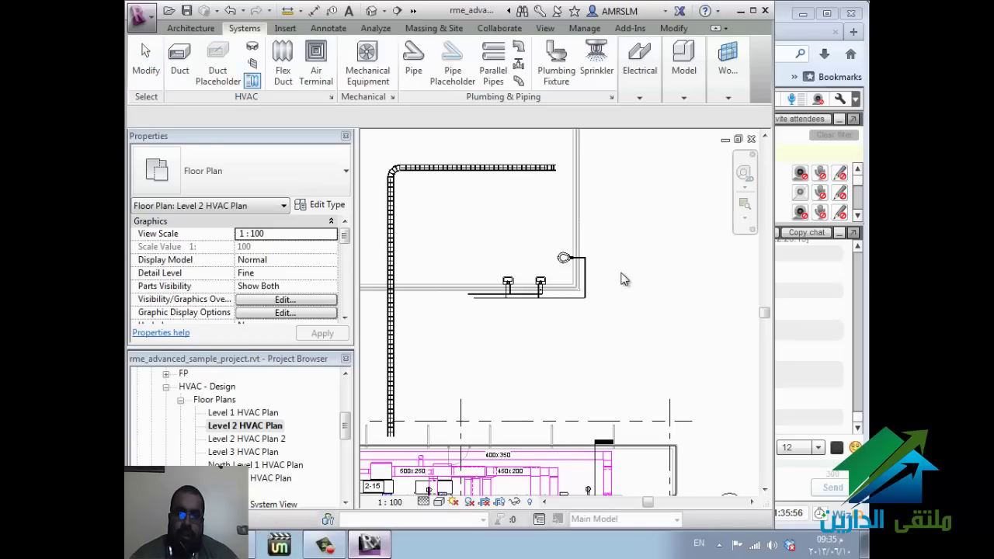
Step: Try to draw a second ladder cable tray beside the first at an offset of 1500 mm
{"action": "mouse_move", "coordinate": [639, 70]}
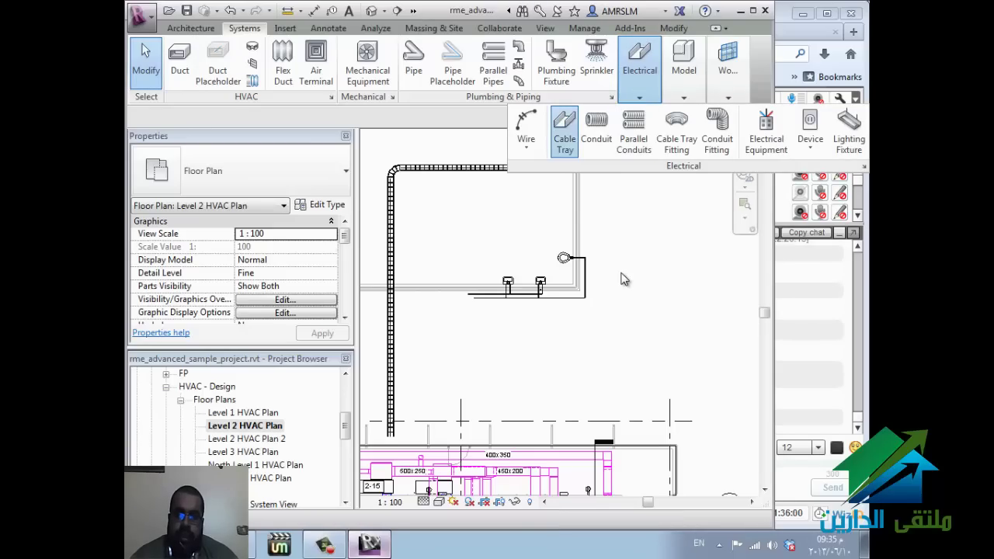
{"action": "left_click", "coordinate": [564, 132]}
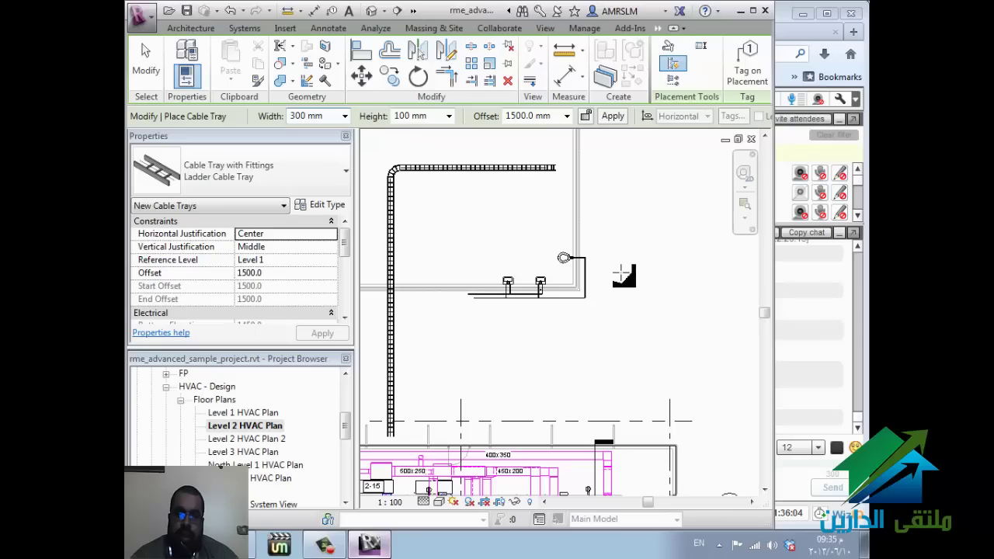
{"action": "left_click", "coordinate": [423, 412]}
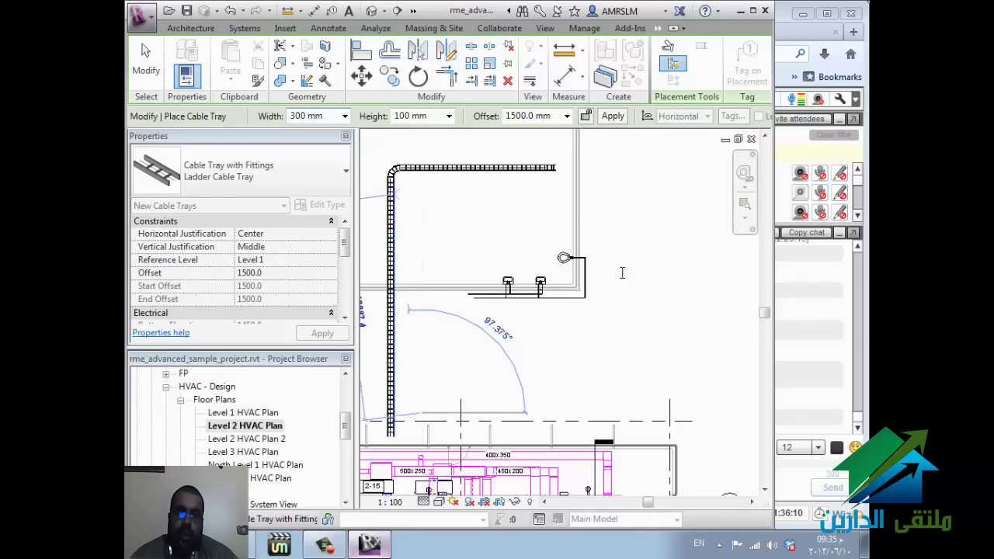
{"action": "key", "text": "Escape"}
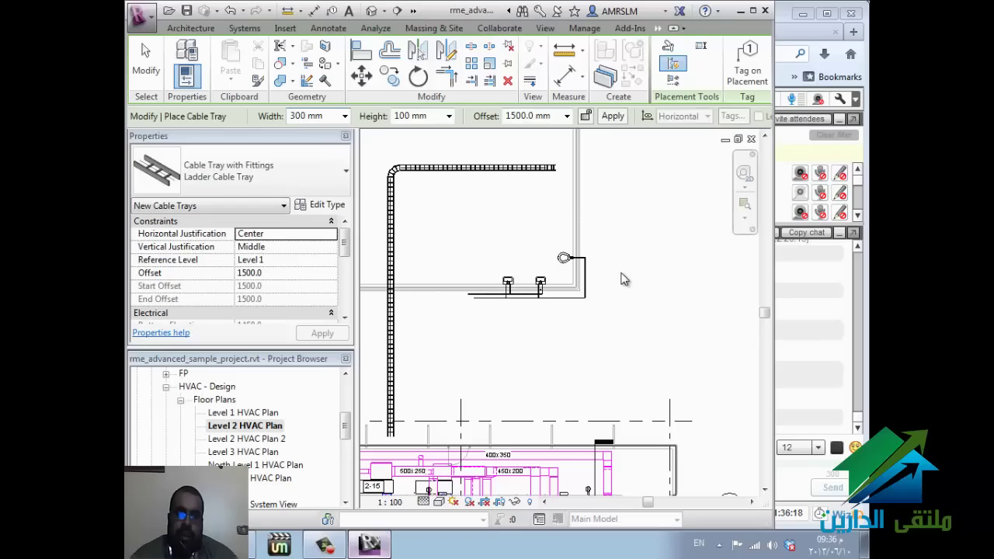
Step: Set the new cable tray's reference level to Level 2 and its offset to 1500 mm
{"action": "key", "text": "Down"}
{"action": "key", "text": "Down"}
{"action": "key", "text": "alt+Down"}
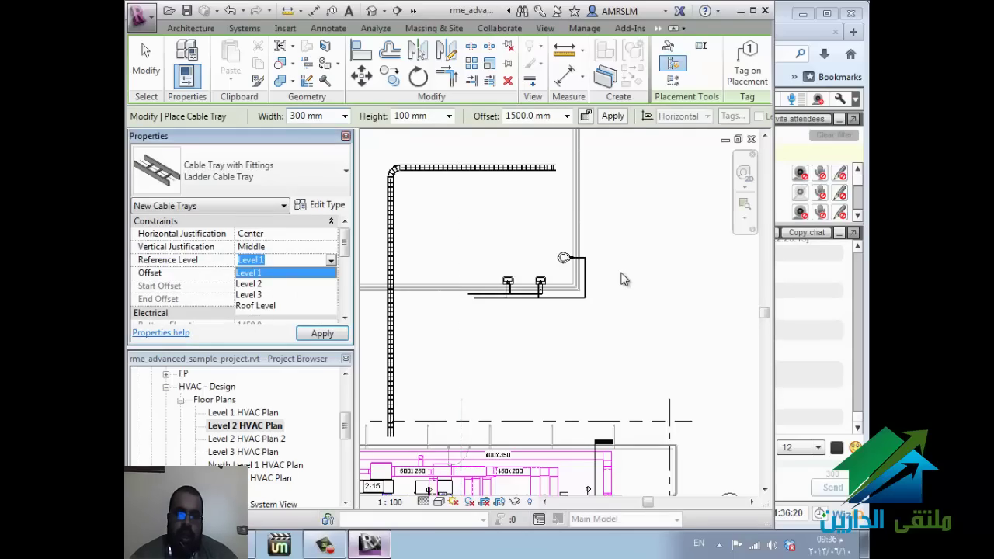
{"action": "key", "text": "Down"}
{"action": "key", "text": "Return"}
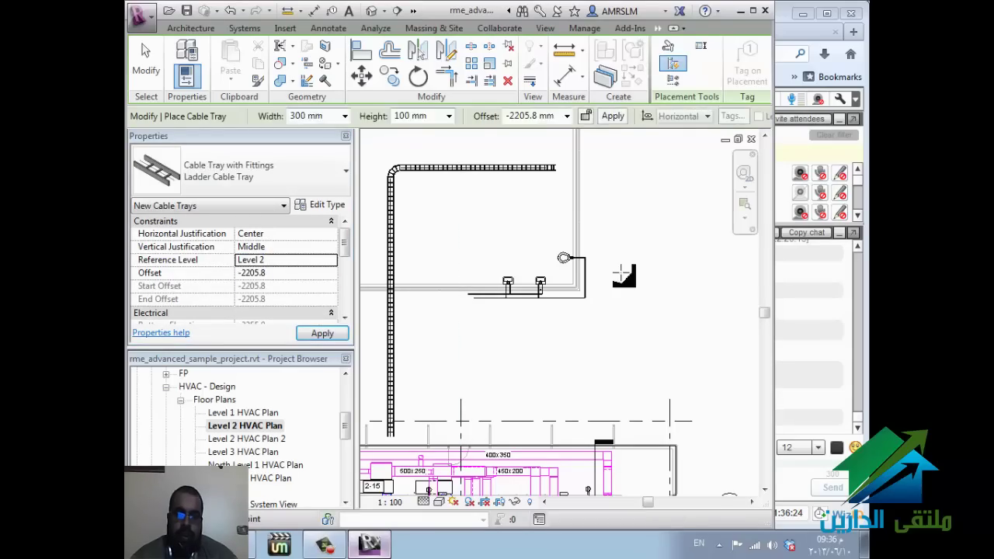
{"action": "type", "text": "15"}
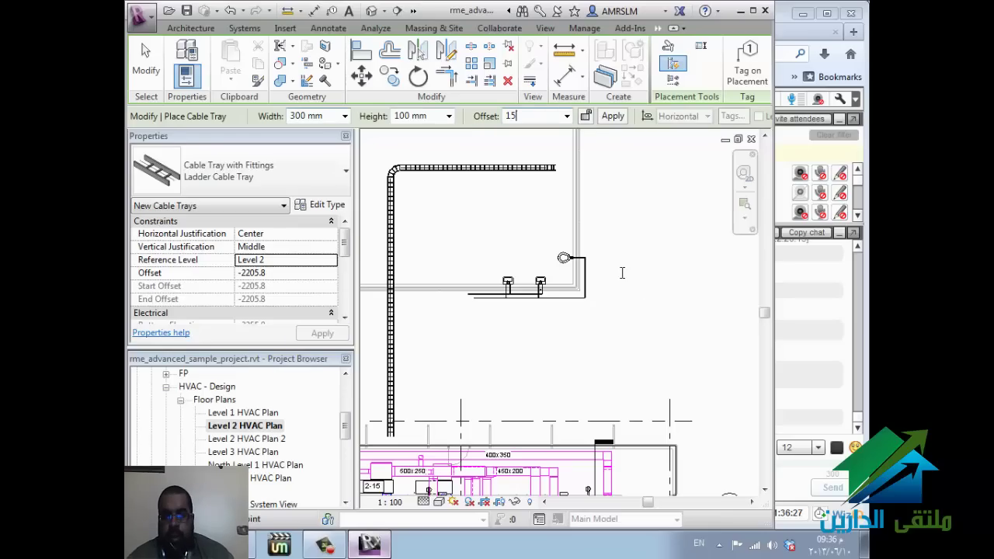
{"action": "type", "text": "00"}
{"action": "key", "text": "Return"}
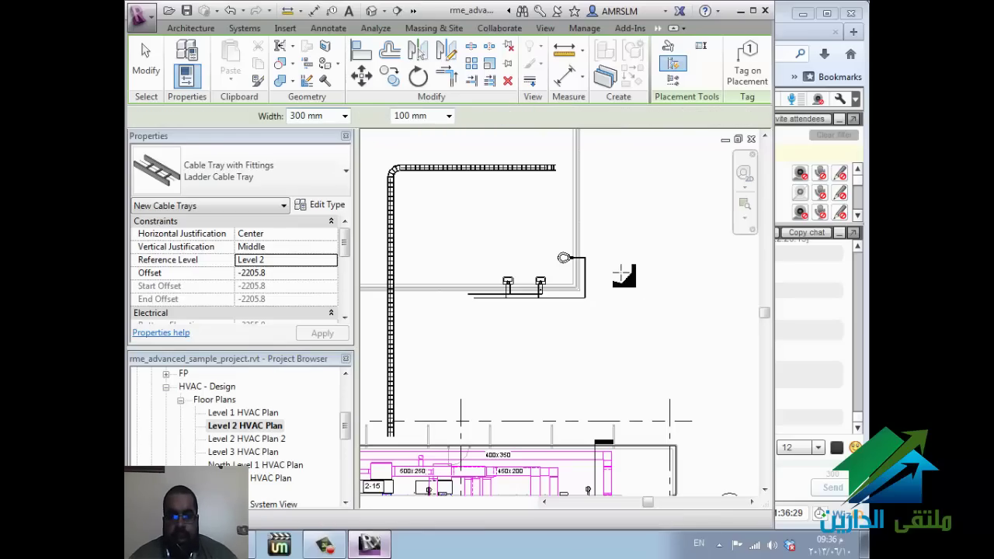
Step: Draw the second ladder cable tray beside the first, about 7500 mm up at 1500 mm offset, continuing up and across at 2743.2 mm
{"action": "left_click", "coordinate": [425, 406]}
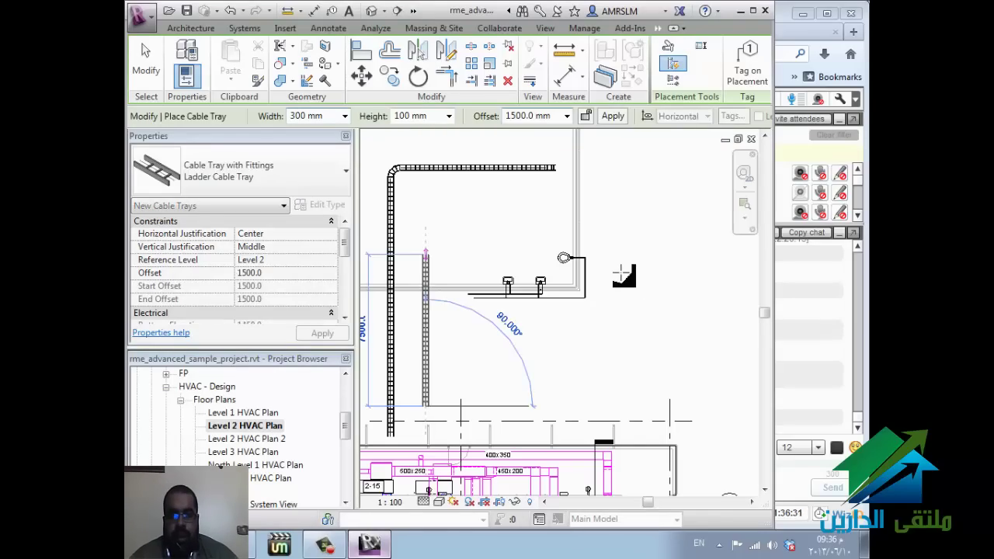
{"action": "left_click", "coordinate": [425, 254]}
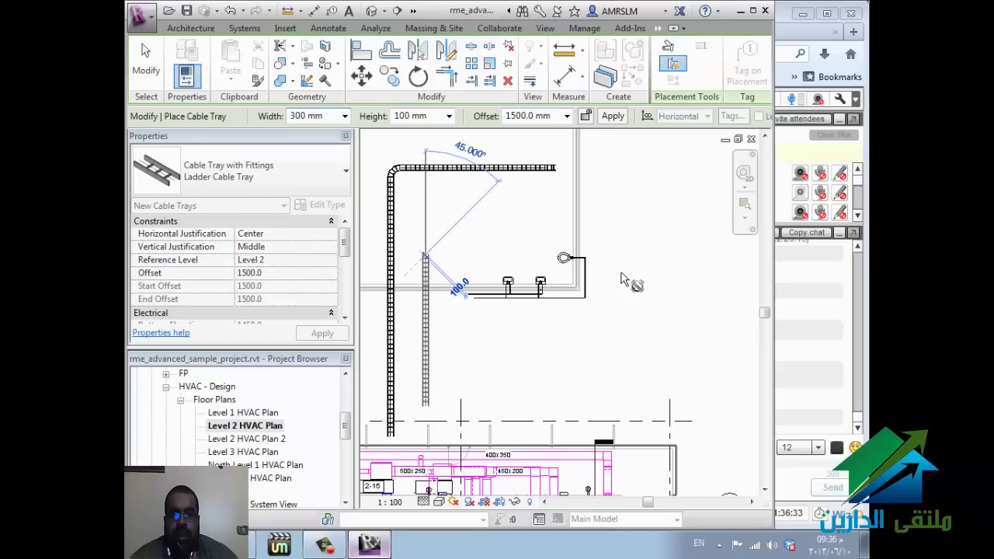
{"action": "left_click", "coordinate": [567, 115]}
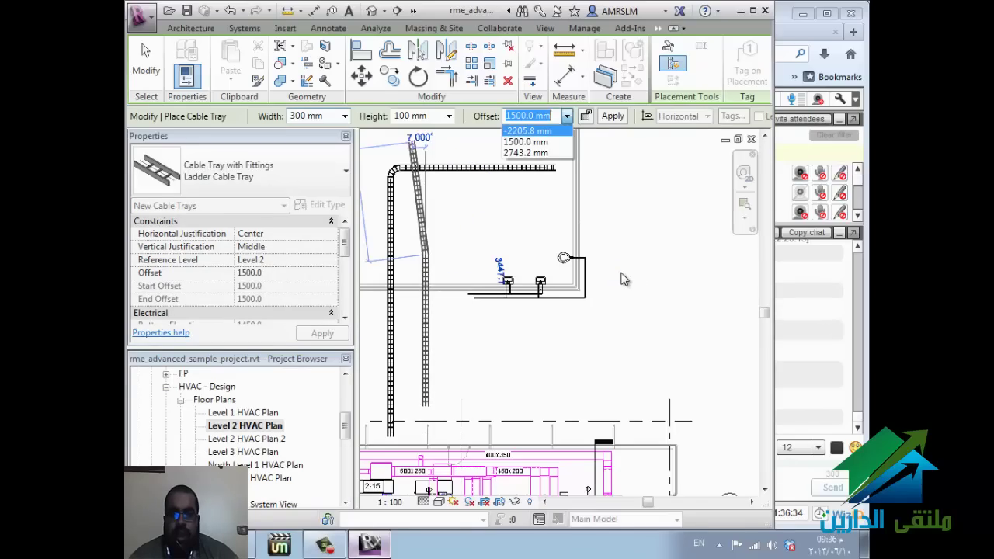
{"action": "left_click", "coordinate": [528, 151]}
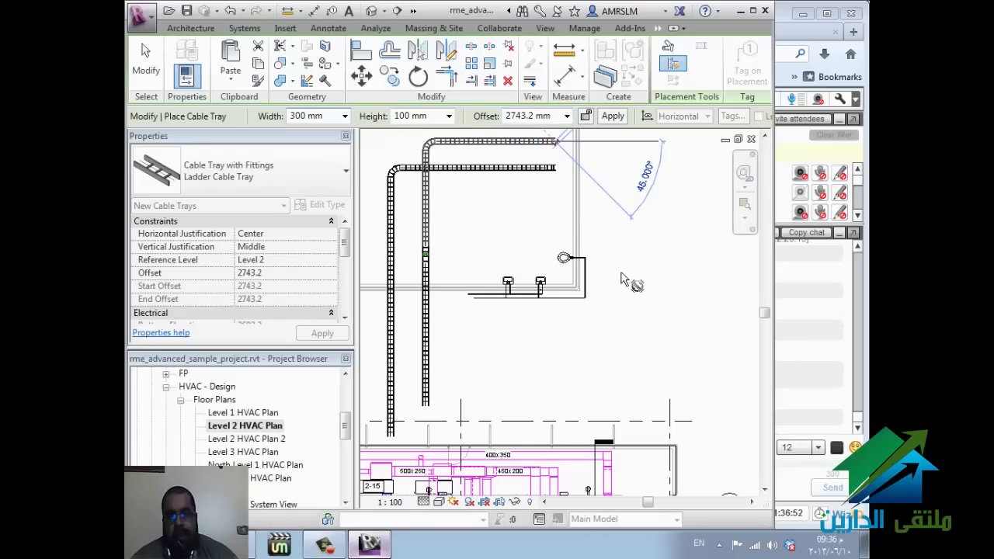
{"action": "key", "text": "Escape"}
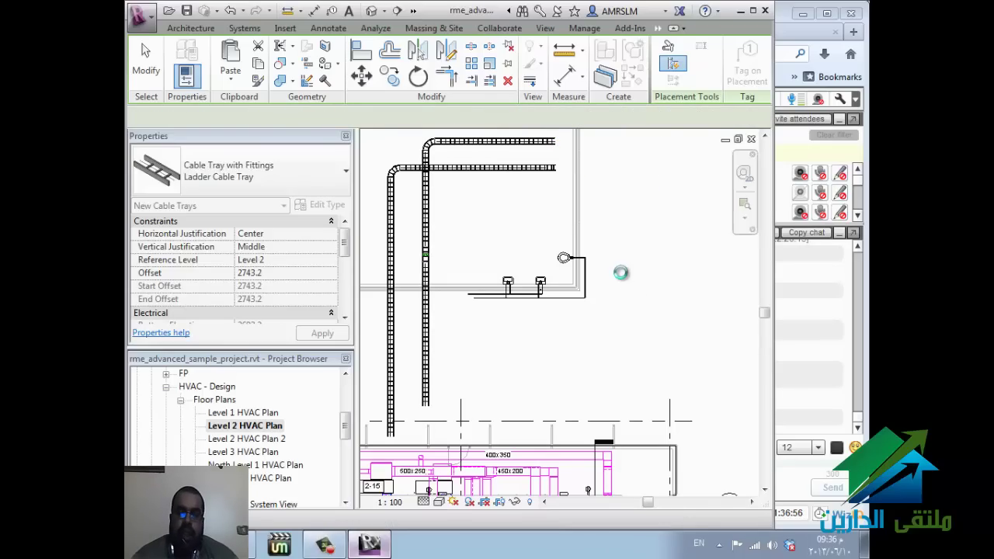
{"action": "key", "text": "Escape"}
Step: Place a vertical section line between the two cable trays and shorten its view depth to just past the plumbing fixtures
{"action": "key", "text": "s"}
{"action": "key", "text": "e"}
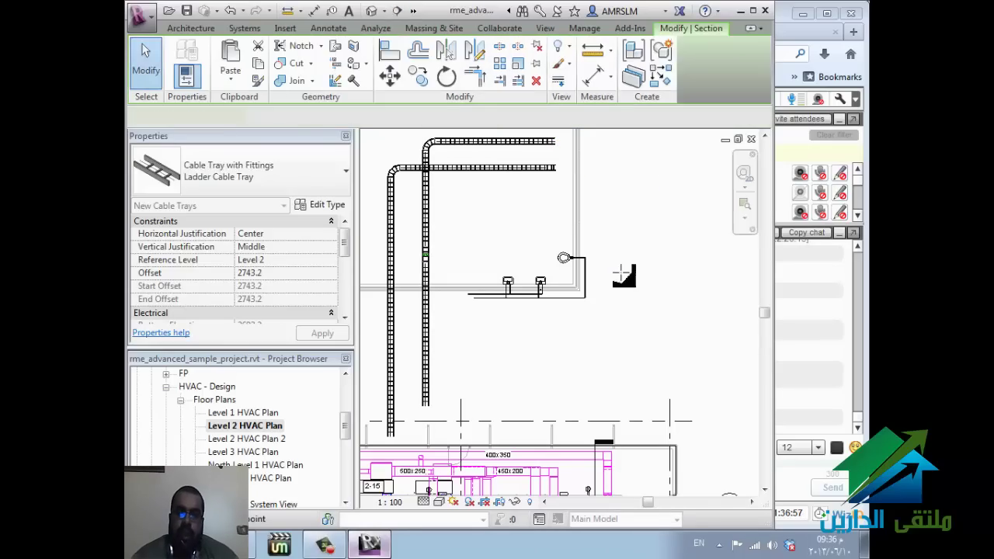
{"action": "left_click", "coordinate": [412, 131]}
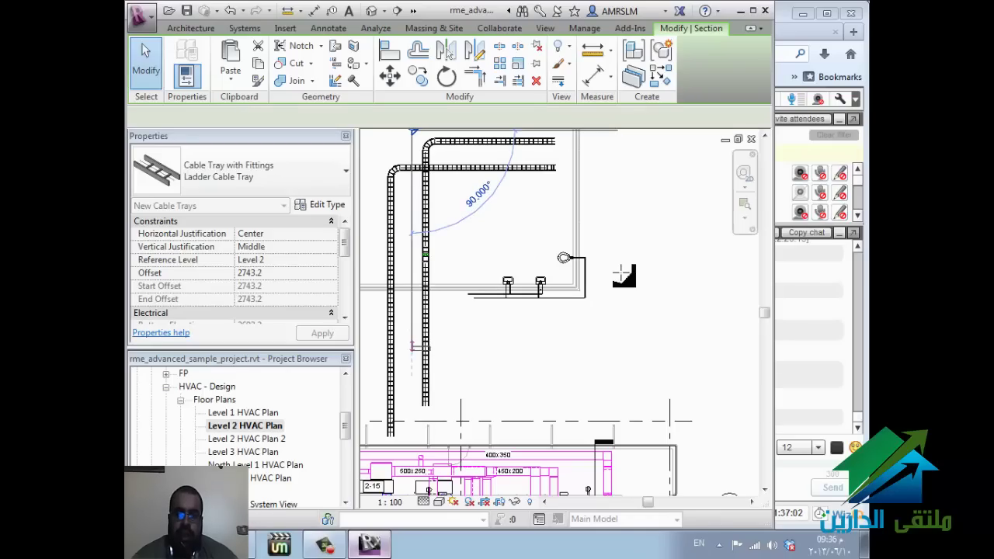
{"action": "left_click", "coordinate": [412, 347]}
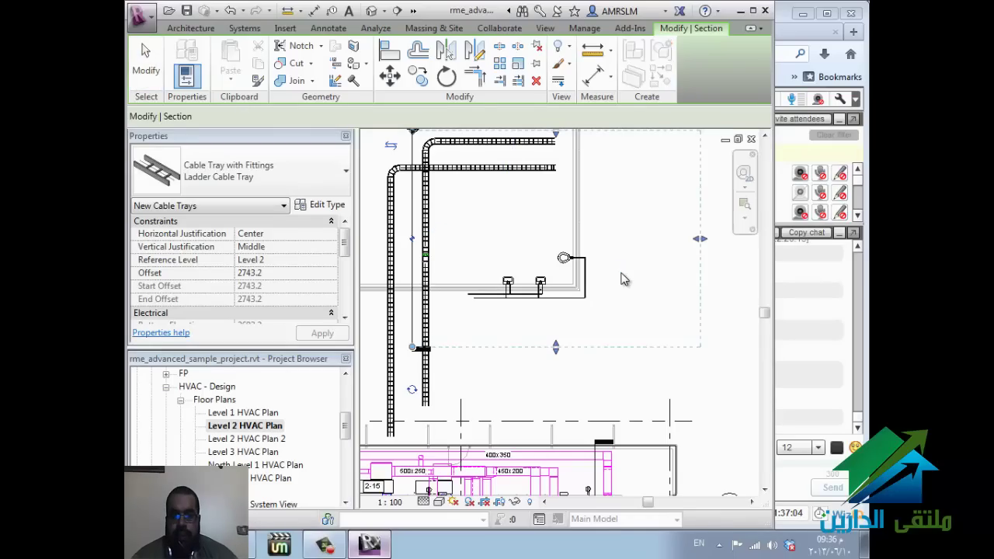
{"action": "left_click_drag", "start_coordinate": [699, 238], "coordinate": [605, 239]}
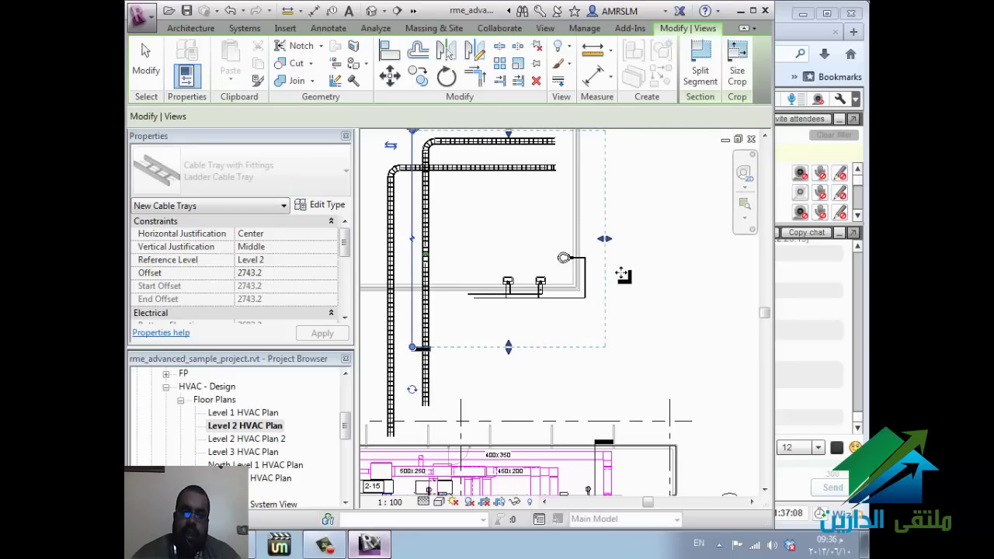
Step: Open the new section's view and set its detail level to Fine
{"action": "right_click", "coordinate": [623, 277]}
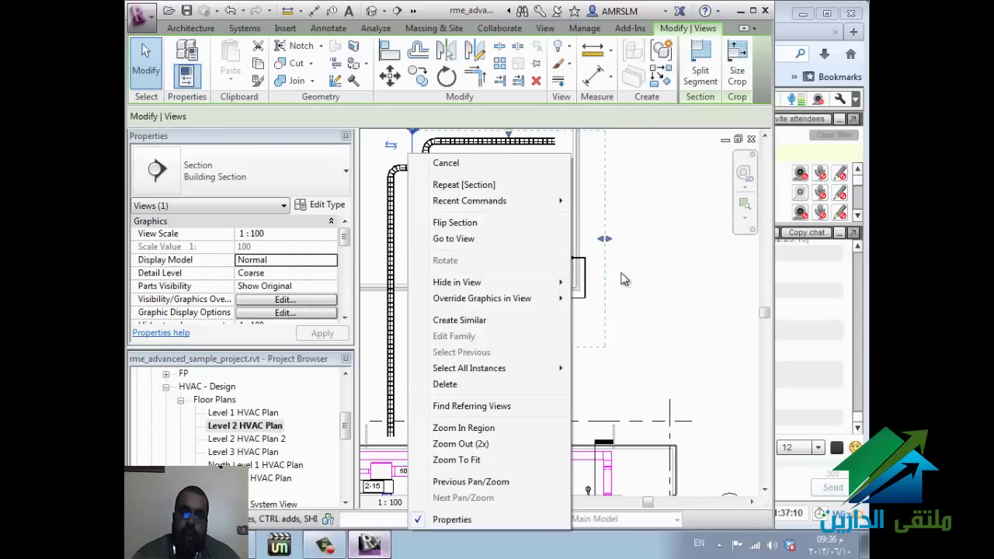
{"action": "left_click", "coordinate": [453, 238]}
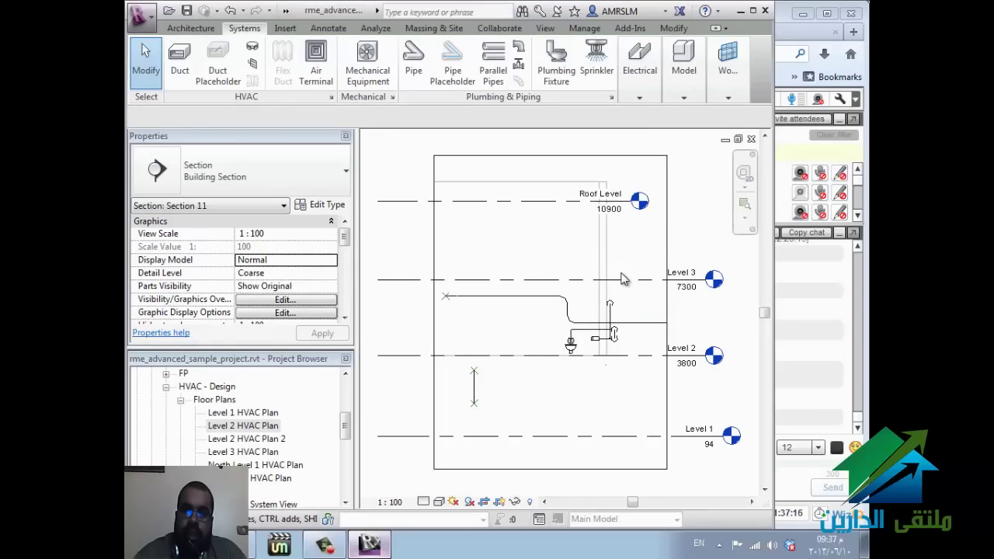
{"action": "left_click", "coordinate": [423, 502]}
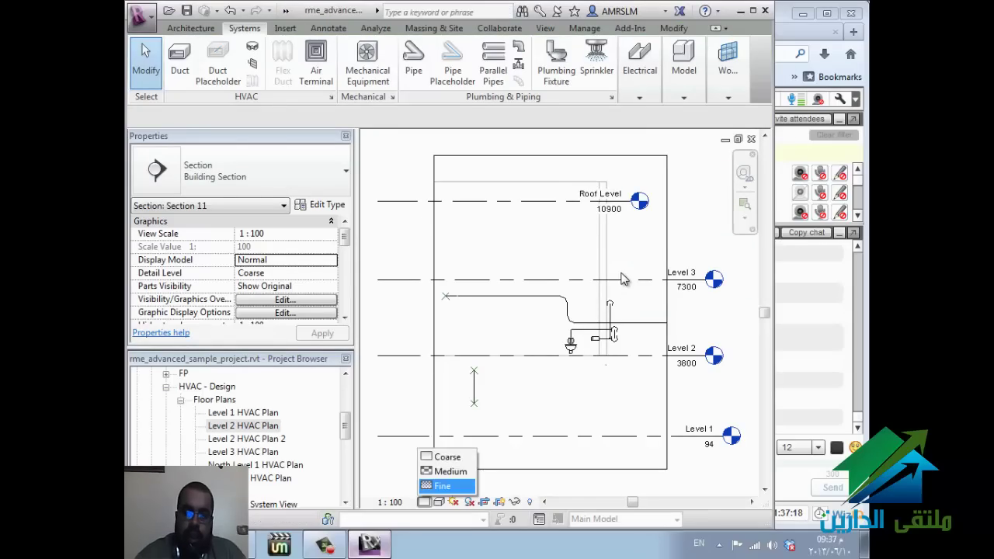
{"action": "left_click", "coordinate": [447, 486]}
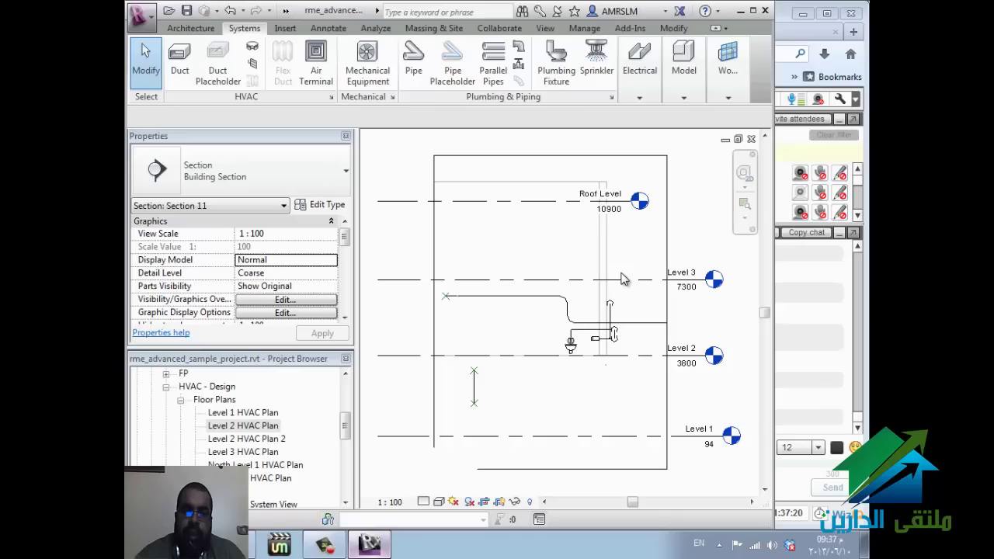
Step: Orient the 3D view to Section 11 and orbit it to an angled view of the cable trays and fixtures
{"action": "left_click_drag", "start_coordinate": [343, 237], "coordinate": [344, 270]}
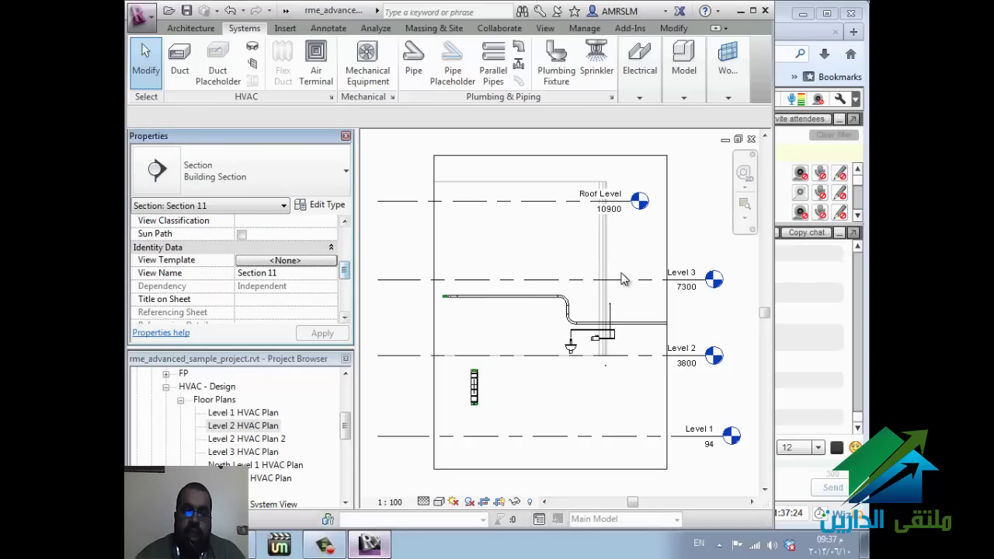
{"action": "scroll", "coordinate": [625, 280], "scroll_direction": "up", "scroll_amount": 5}
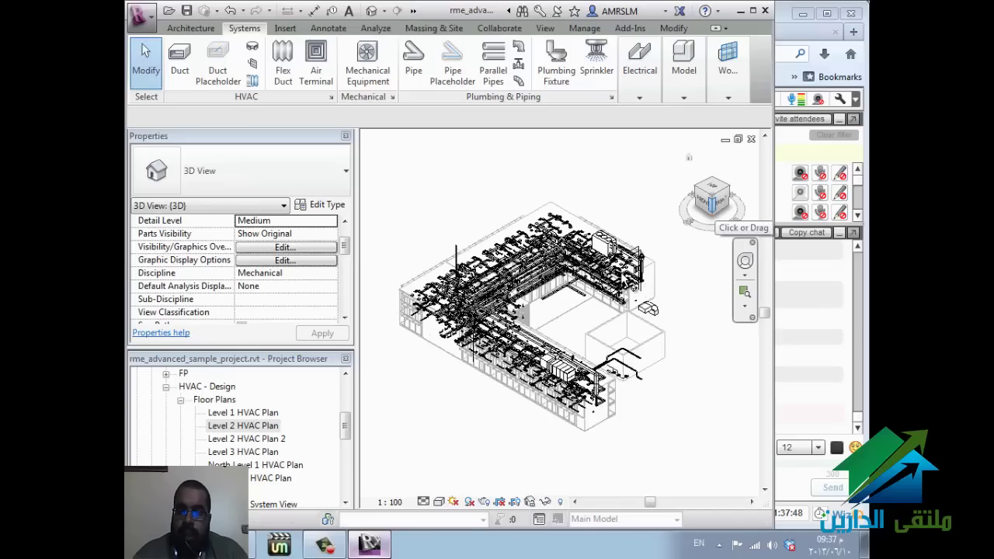
{"action": "right_click", "coordinate": [711, 201]}
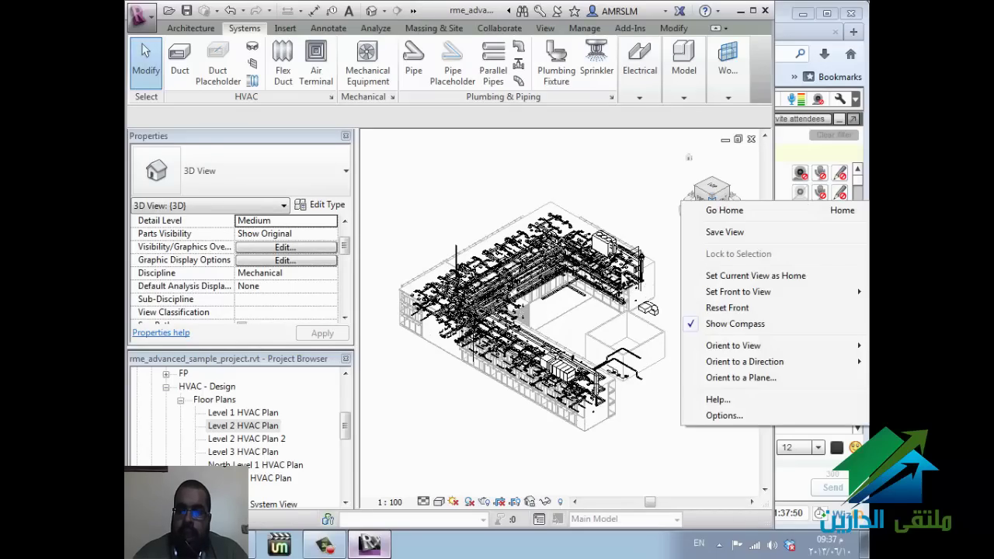
{"action": "mouse_move", "coordinate": [733, 346]}
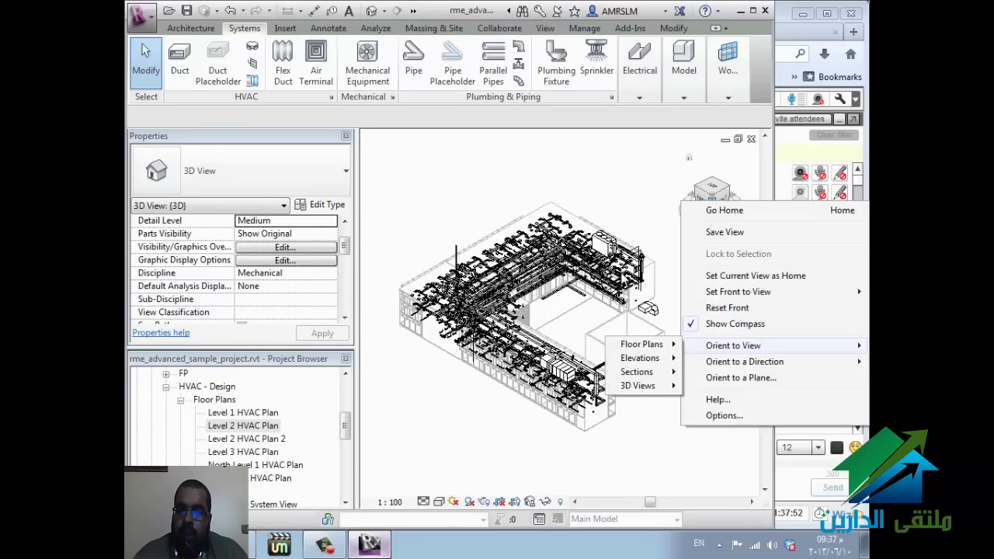
{"action": "mouse_move", "coordinate": [637, 372]}
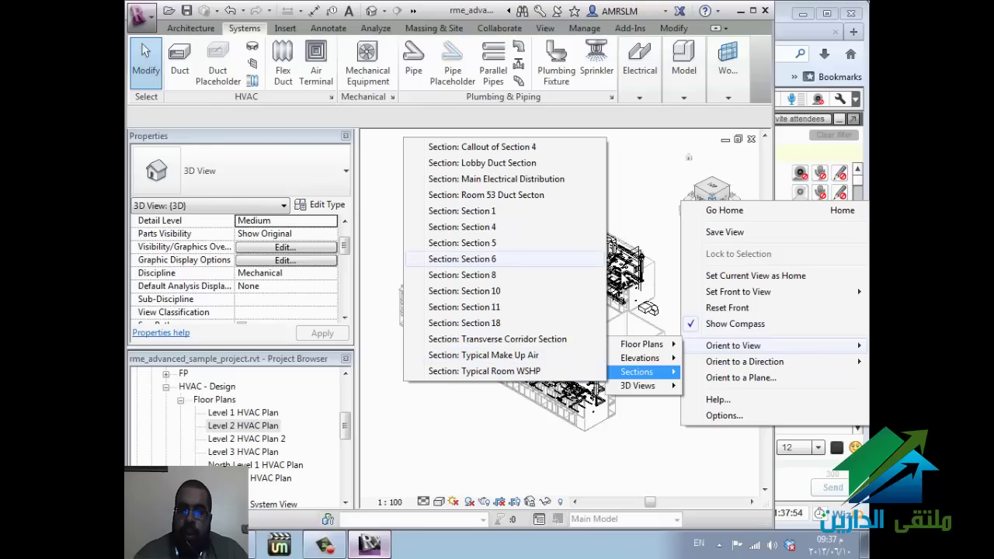
{"action": "left_click", "coordinate": [464, 307]}
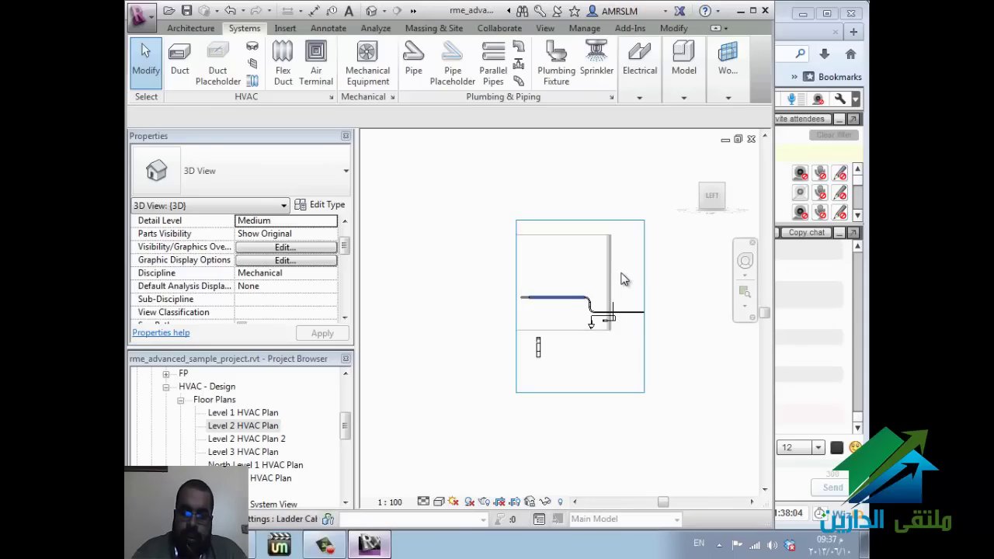
{"action": "scroll", "coordinate": [625, 279], "scroll_direction": "up", "scroll_amount": 4}
{"action": "scroll", "coordinate": [625, 279], "scroll_direction": "down", "scroll_amount": 2}
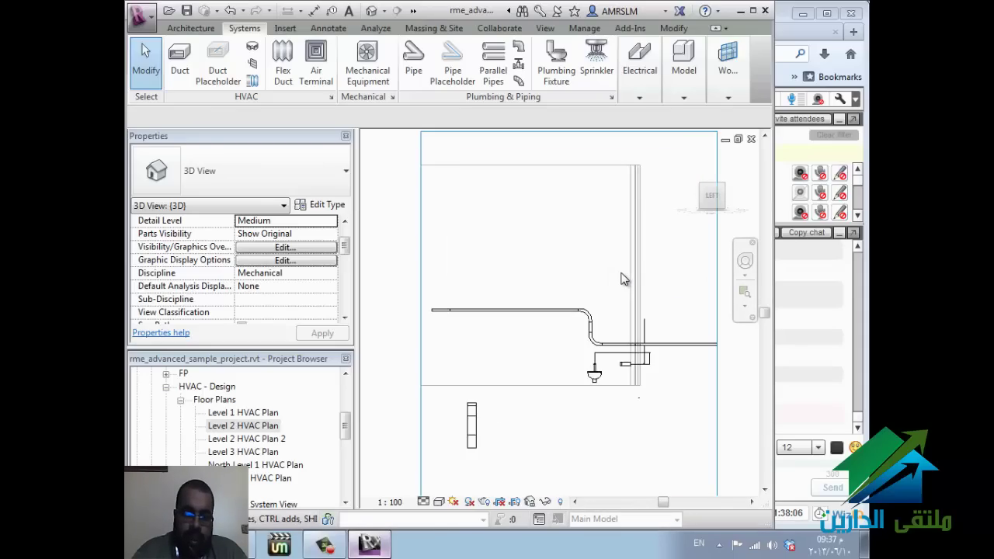
{"action": "scroll", "coordinate": [625, 280], "scroll_direction": "down", "scroll_amount": 1}
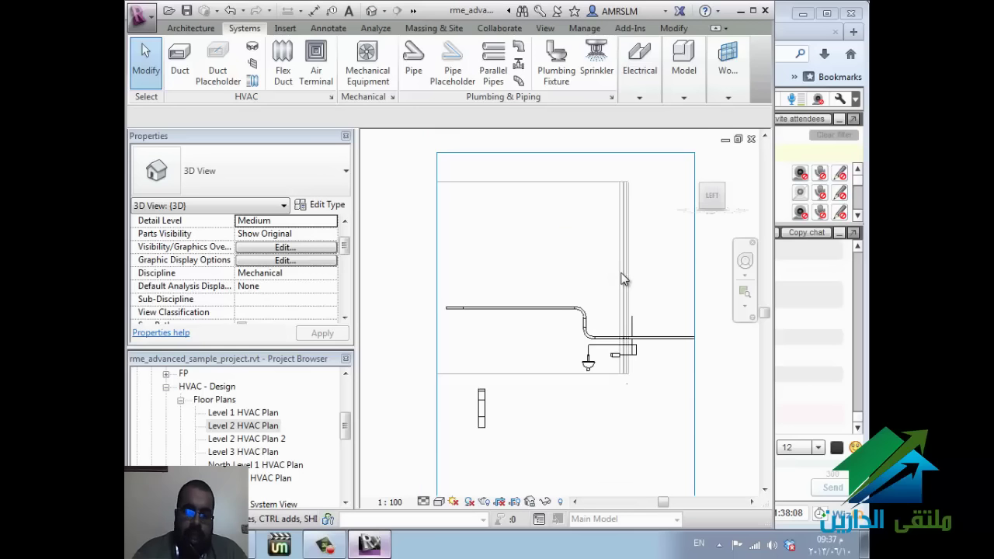
{"action": "middle_click_drag", "start_coordinate": [621, 279], "coordinate": [631, 283], "text": "shift"}
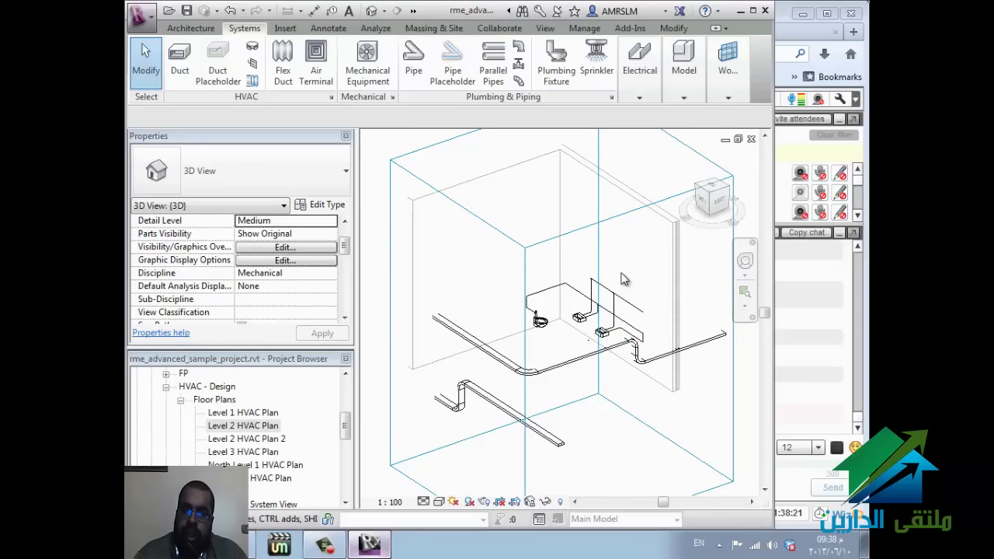
{"action": "key", "text": "alt+Tab"}
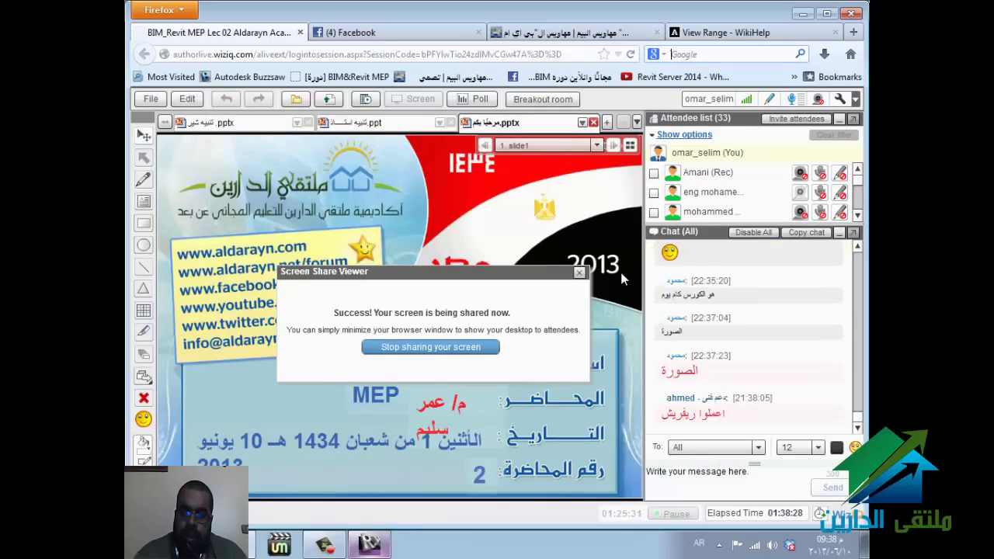
{"action": "key", "text": "alt+Tab"}
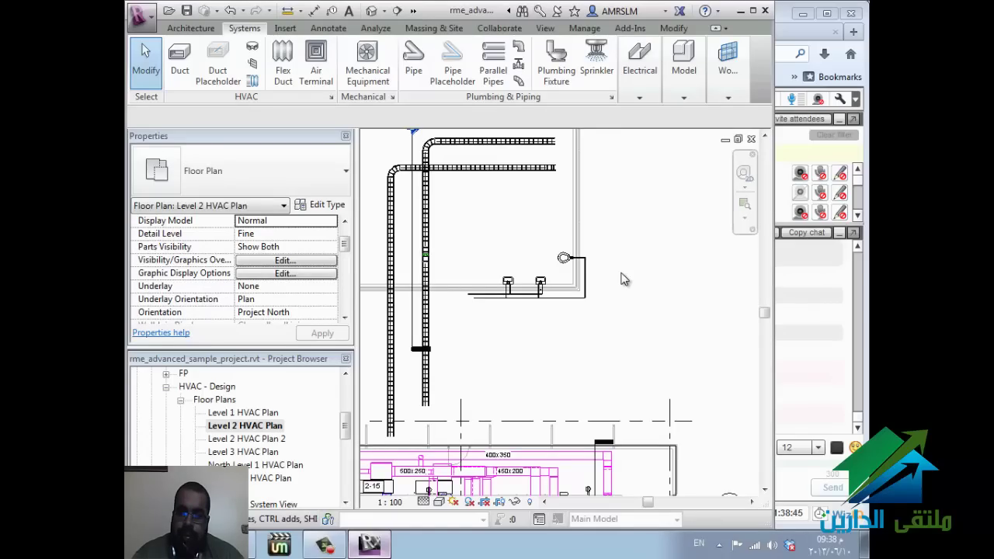
Step: Extend the lower edge of the Level 2 HVAC Plan's crop region down into the building wing
{"action": "scroll", "coordinate": [621, 279], "scroll_direction": "down", "scroll_amount": 2}
{"action": "scroll", "coordinate": [624, 279], "scroll_direction": "down", "scroll_amount": 2}
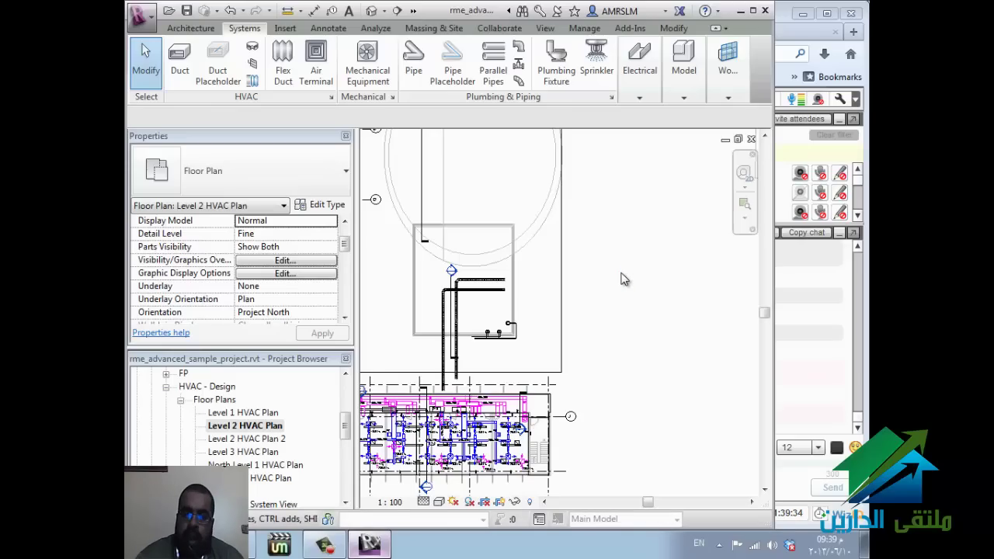
{"action": "left_click", "coordinate": [621, 280]}
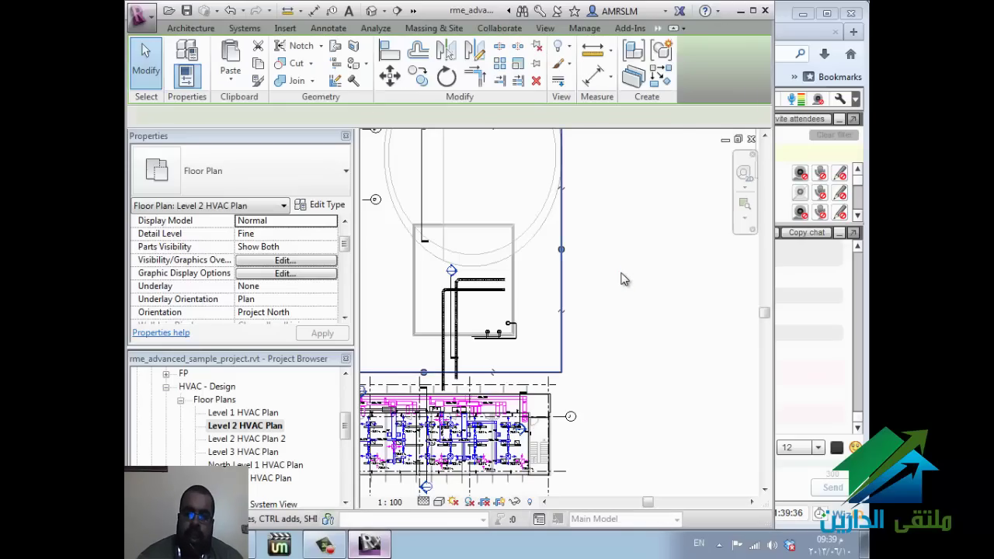
{"action": "left_click_drag", "start_coordinate": [424, 372], "coordinate": [424, 408]}
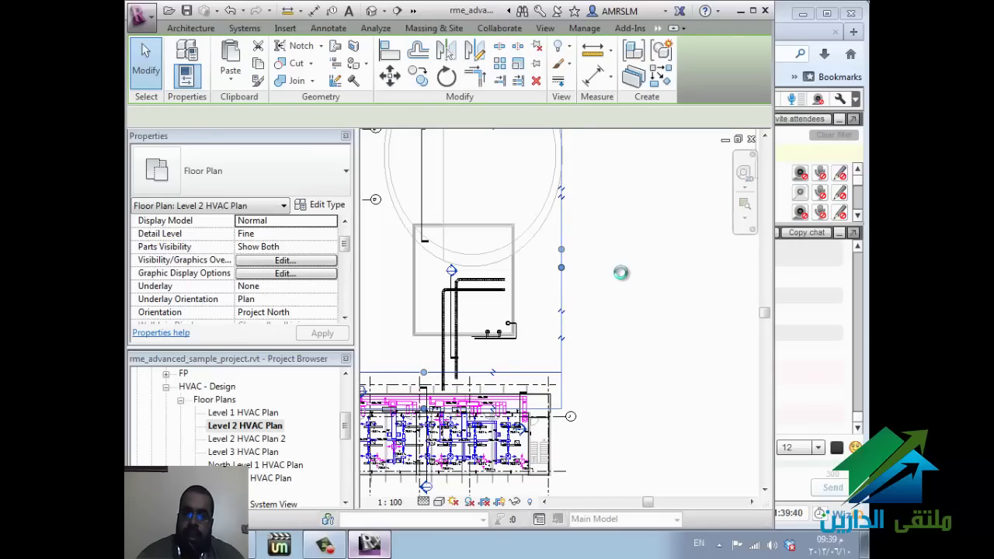
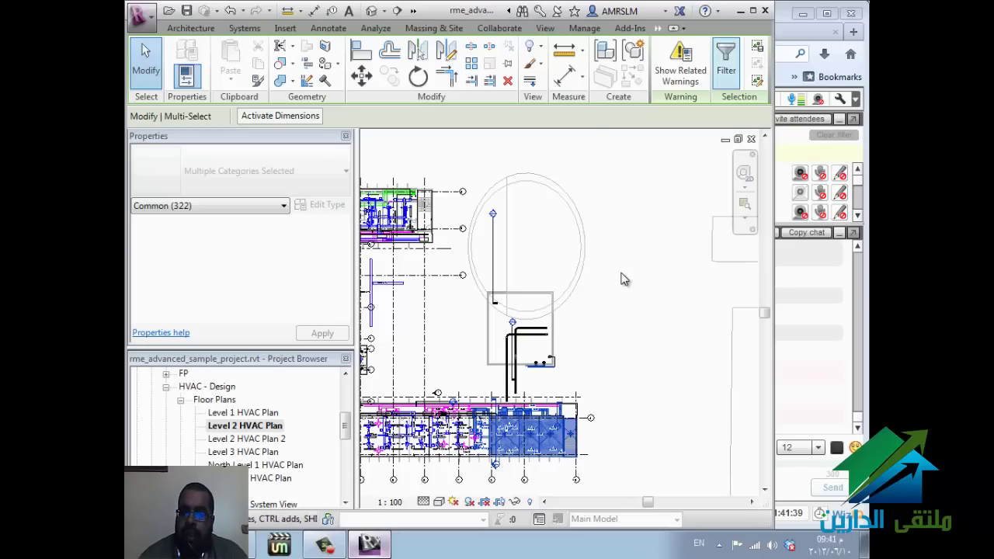
Step: Filter the selection in the building wing so that only Ducts and Duct Fittings are selected, and clear the selection
{"action": "left_click", "coordinate": [725, 61]}
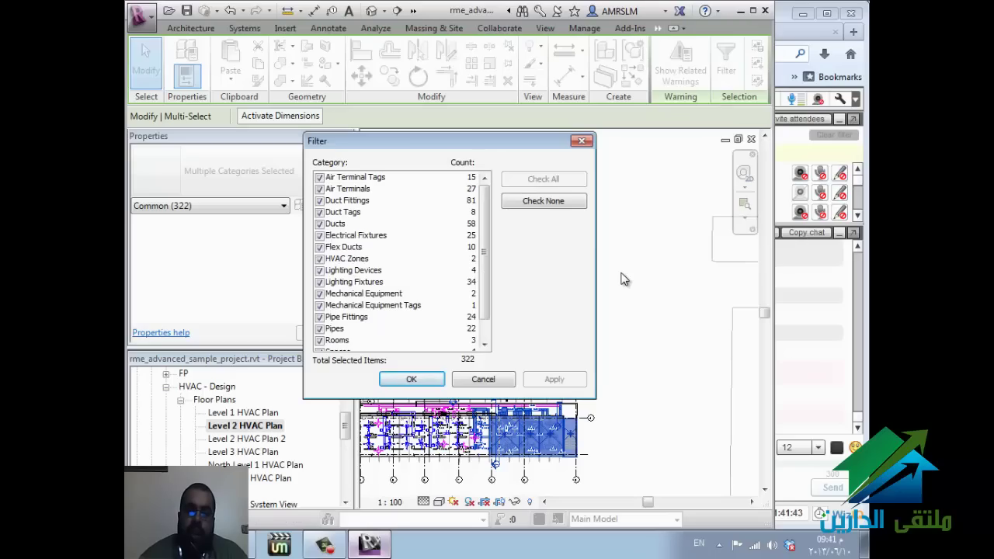
{"action": "left_click", "coordinate": [543, 200]}
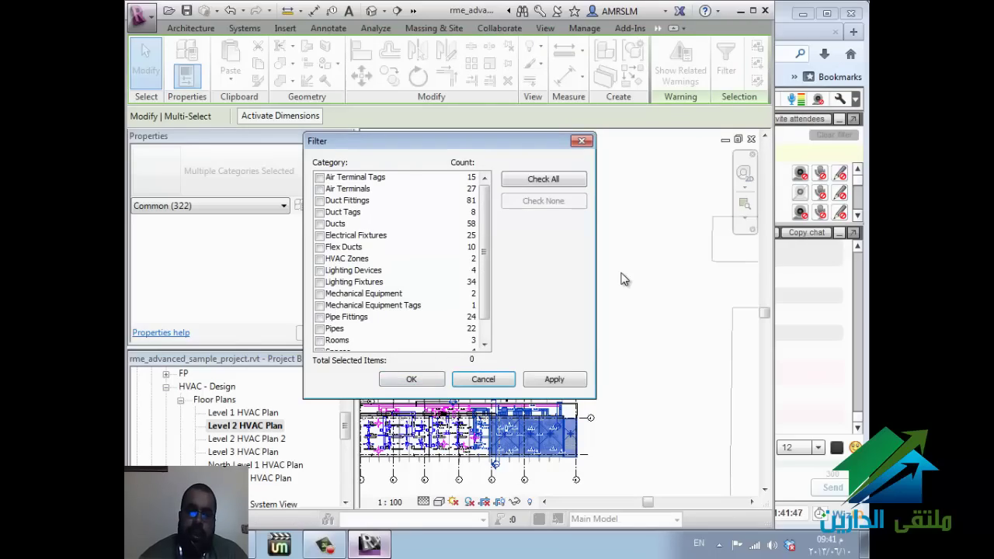
{"action": "left_click", "coordinate": [335, 223]}
{"action": "left_click", "coordinate": [319, 224]}
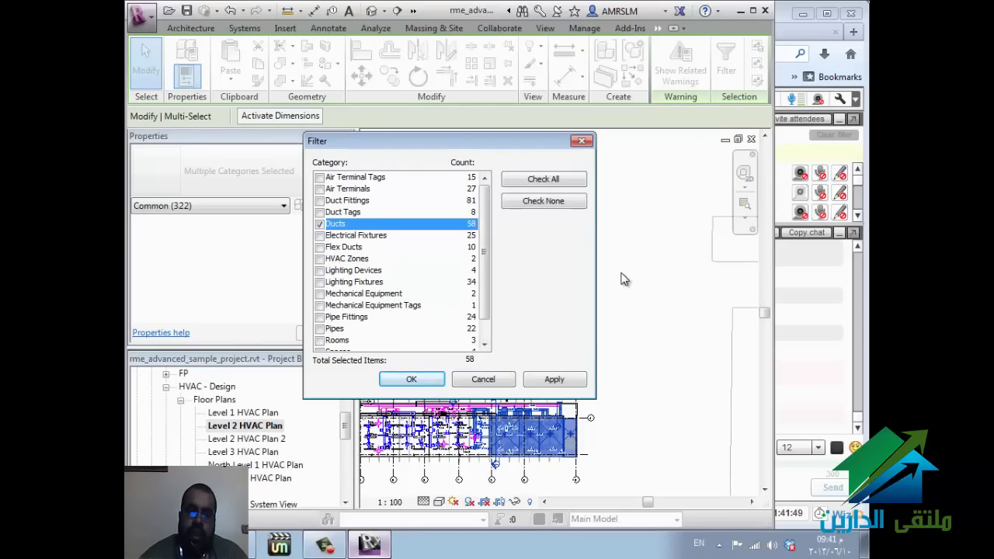
{"action": "key", "text": "Up"}
{"action": "key", "text": "Up"}
{"action": "key", "text": "space"}
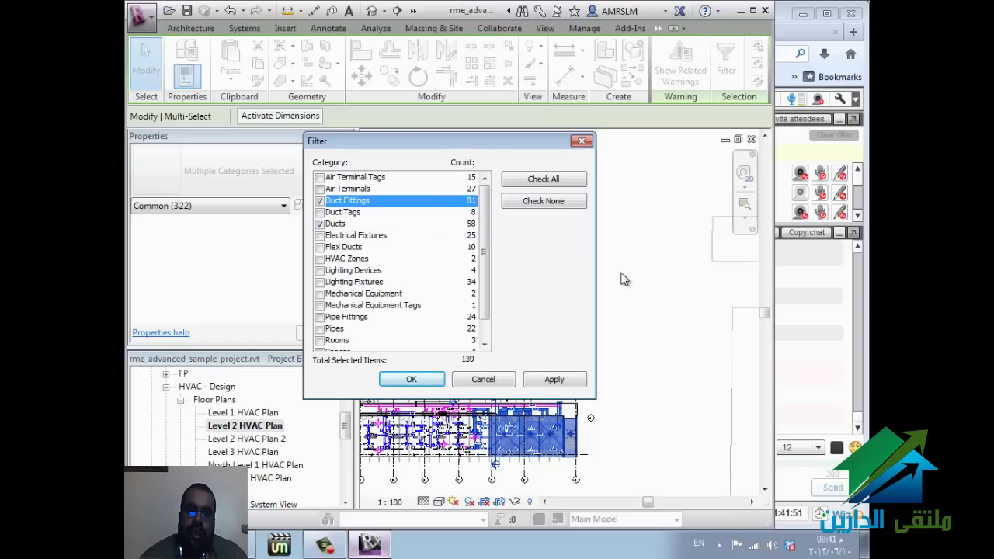
{"action": "key", "text": "Return"}
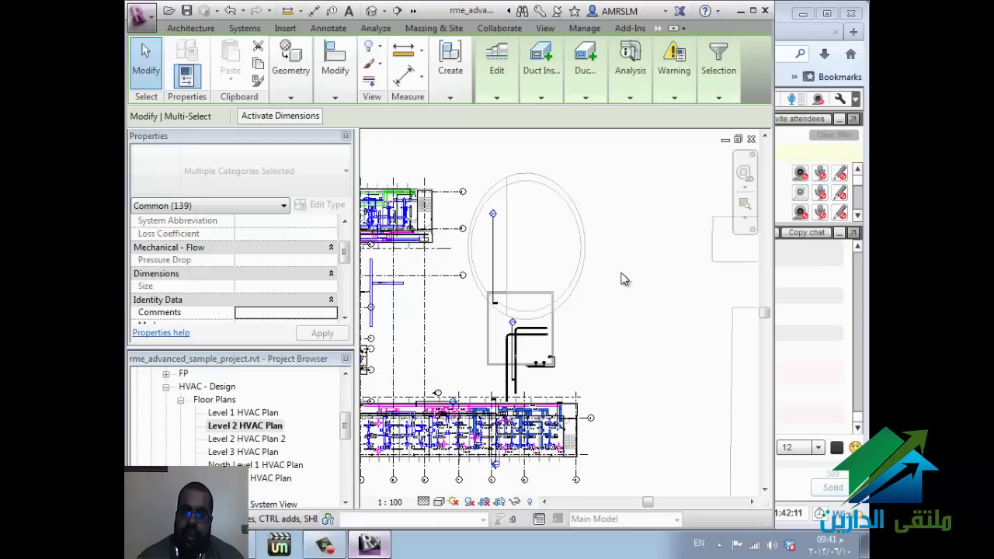
{"action": "key", "text": "Escape"}
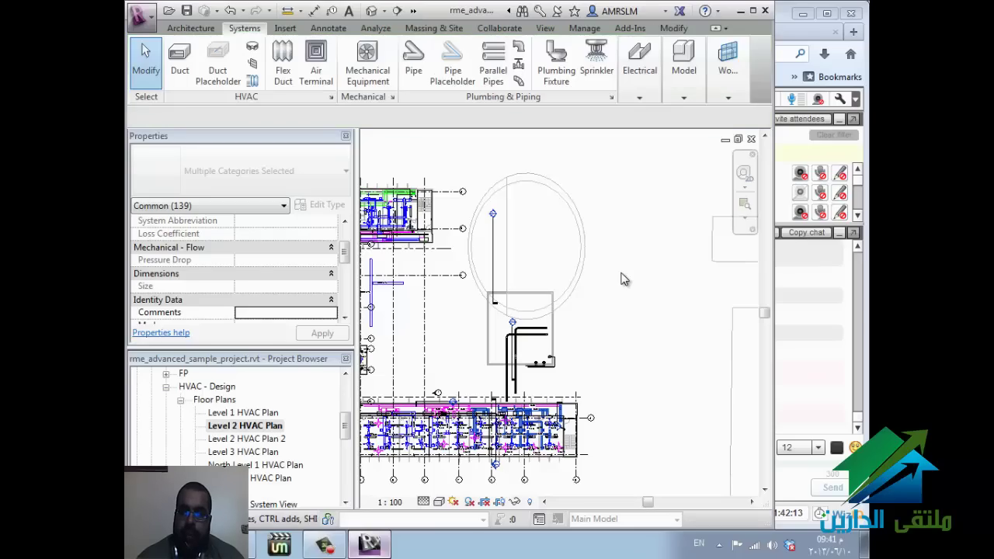
Step: Switch to Firefox to read the online class chat, and return to Revit's Level 2 HVAC Plan
{"action": "key", "text": "alt+Tab"}
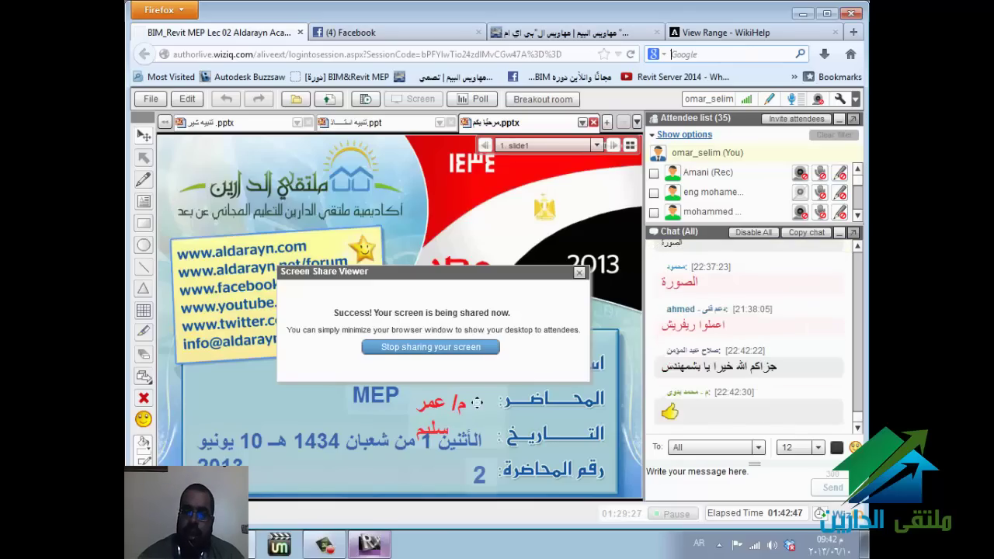
{"action": "key", "text": "alt+Tab"}
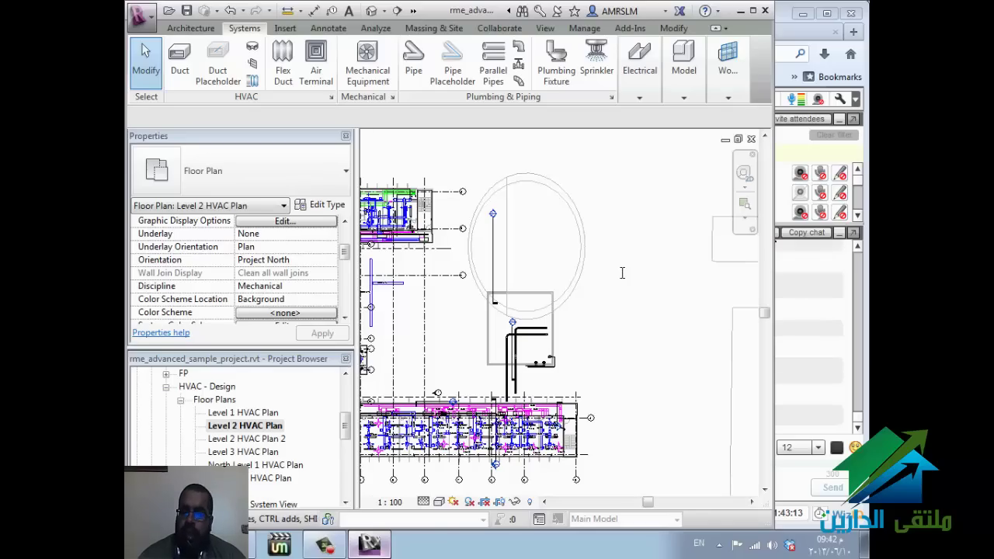
{"action": "key", "text": "alt+Tab"}
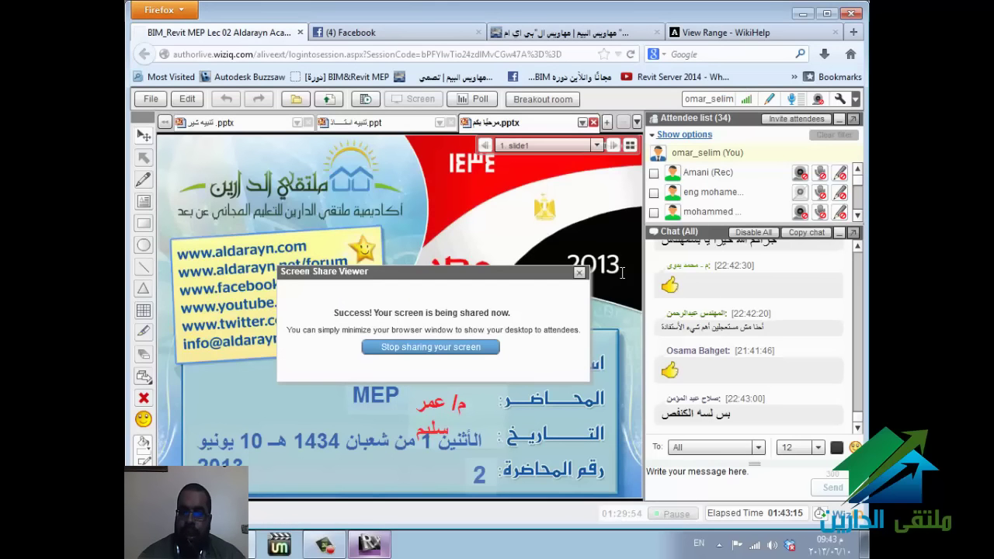
{"action": "key", "text": "alt+Tab"}
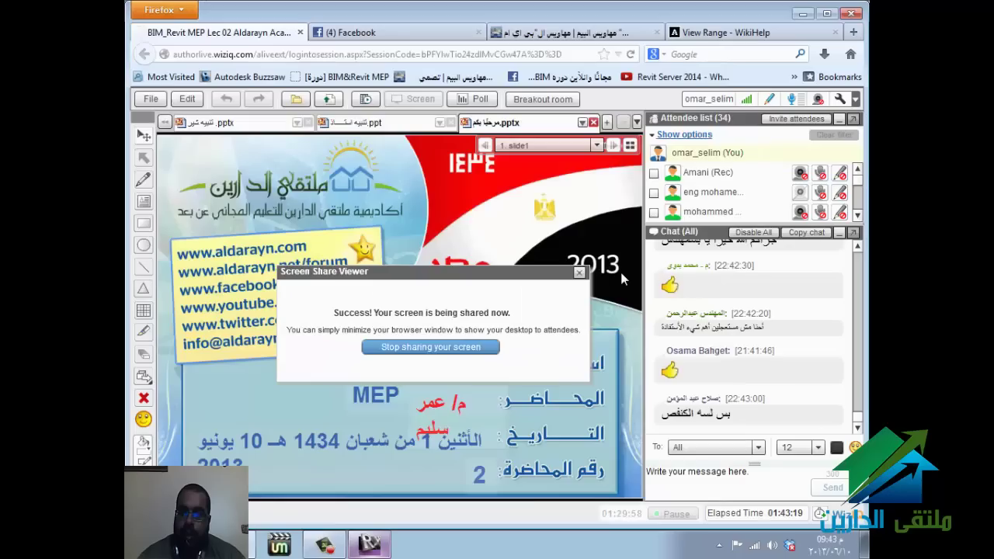
{"action": "key", "text": "alt+Tab"}
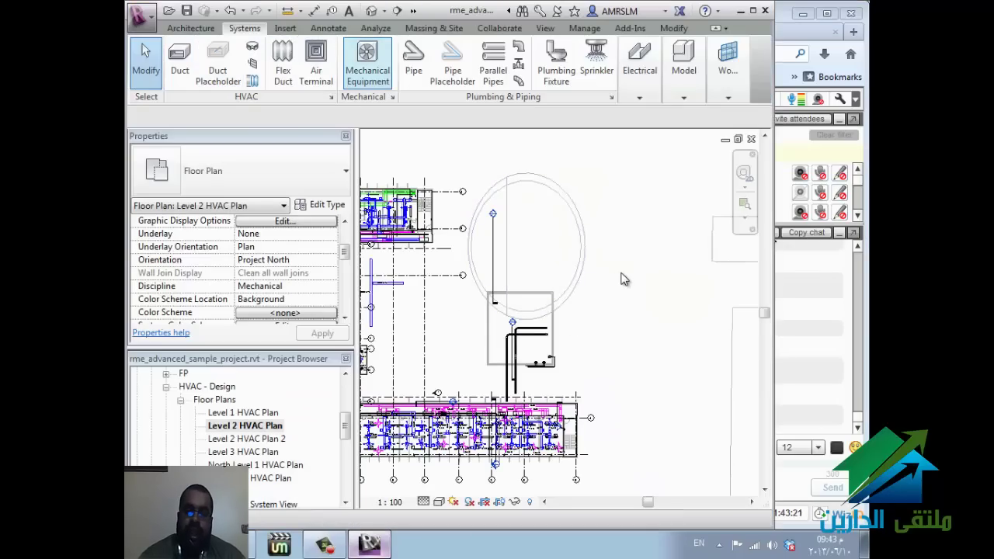
Step: Place an M_Outdoor AHU - Horizontal with 5.7 Square Meters of Coil in the room above the cable trays, rotating it before placement
{"action": "key", "text": "d"}
{"action": "key", "text": "t"}
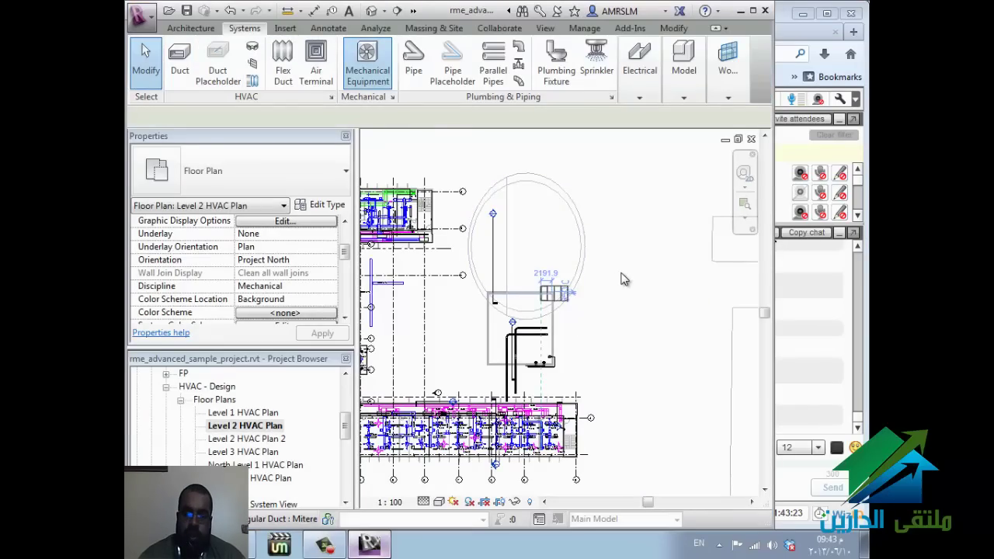
{"action": "key", "text": "m"}
{"action": "key", "text": "e"}
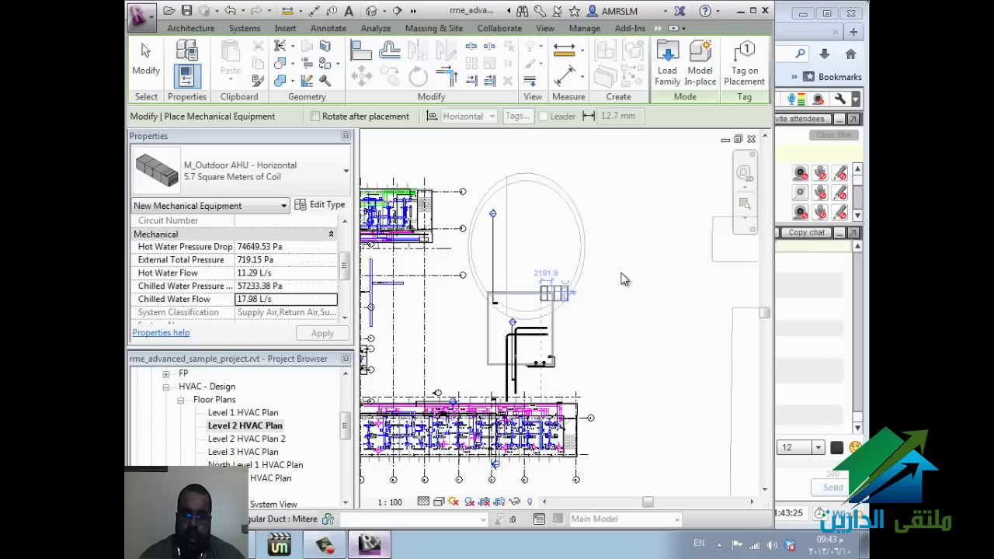
{"action": "key", "text": "Escape"}
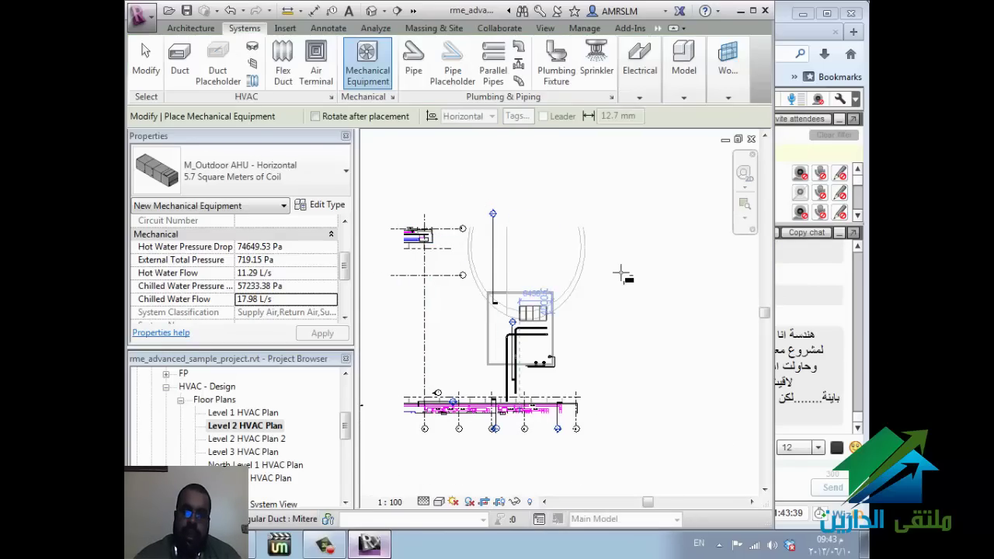
{"action": "key", "text": "space"}
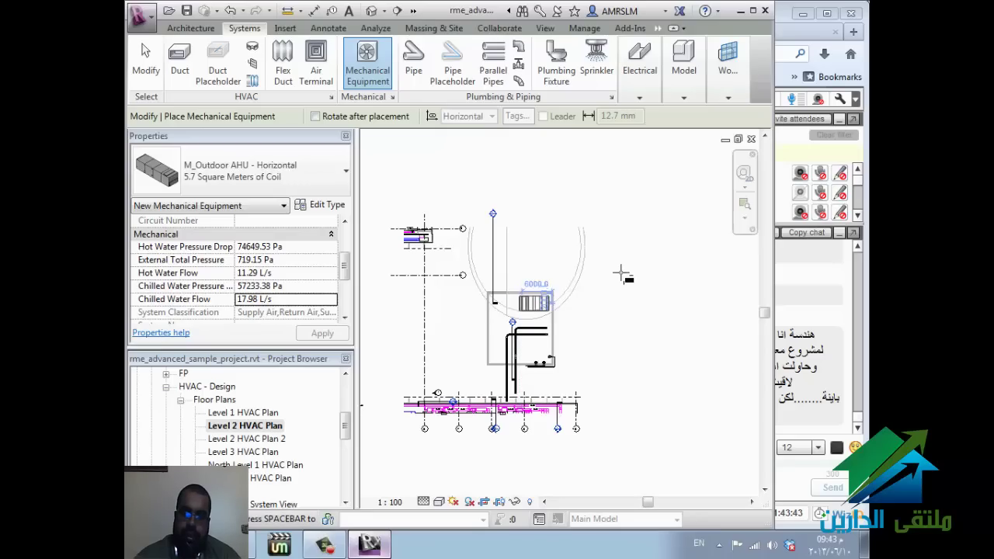
{"action": "key", "text": "Escape"}
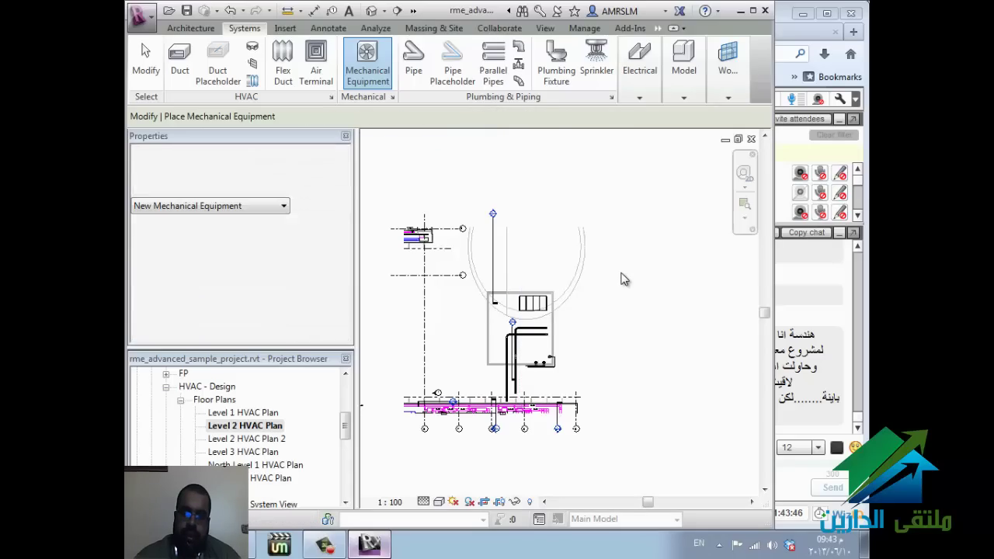
{"action": "scroll", "coordinate": [621, 279], "scroll_direction": "up", "scroll_amount": 3}
{"action": "key", "text": "Escape"}
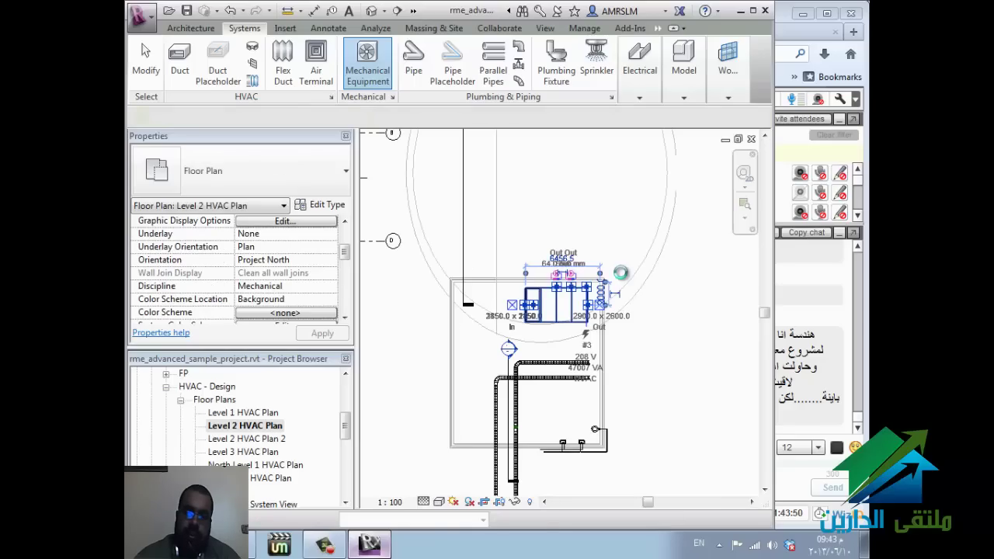
Step: Draw a short 2400 x 1150 Supply Air rectangular duct leftward from the air handling unit at a 600.4 mm offset
{"action": "left_click", "coordinate": [625, 280]}
{"action": "right_click", "coordinate": [625, 279]}
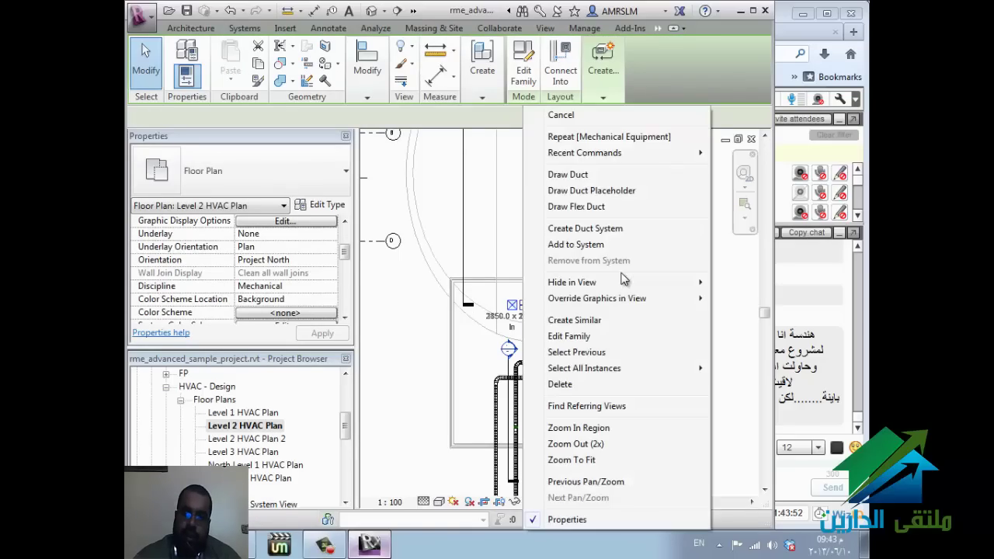
{"action": "key", "text": "Return"}
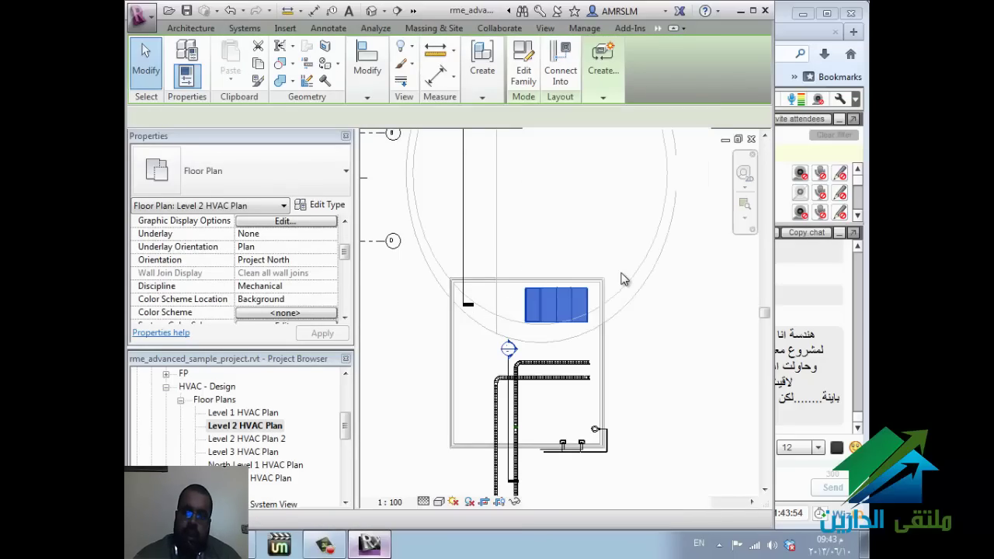
{"action": "key", "text": "Return"}
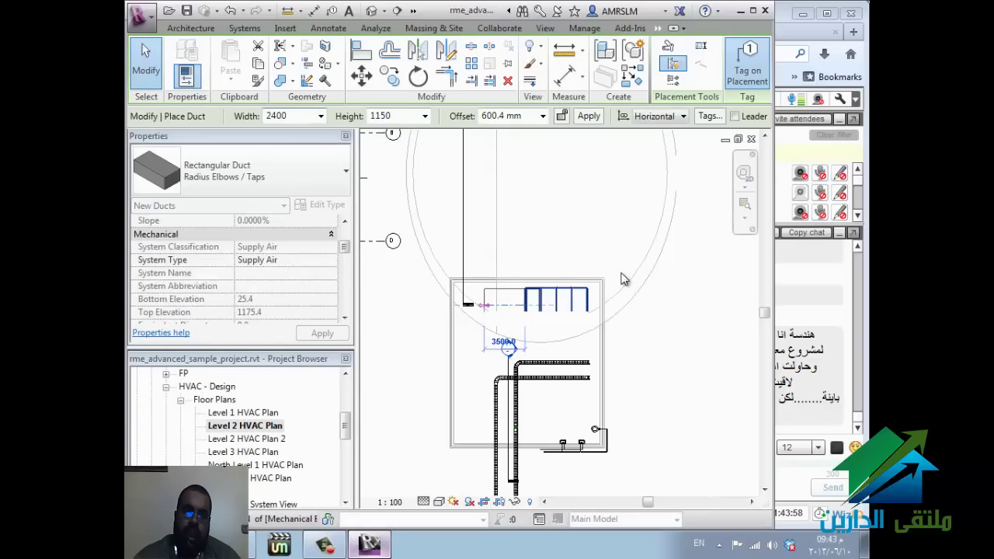
{"action": "key", "text": "alt+Down"}
{"action": "key", "text": "Return"}
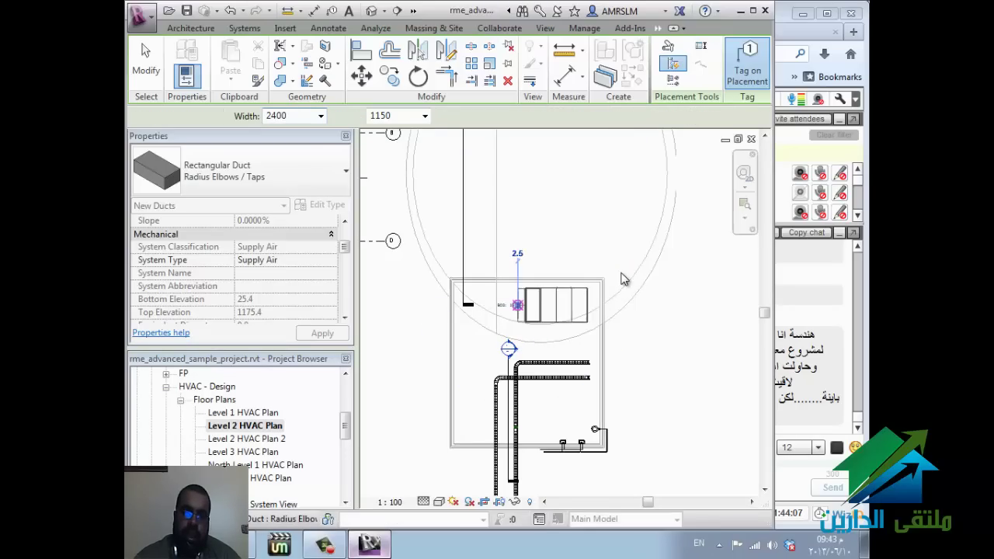
Step: Reduce the duct width to 1100 and continue the run leftward past the room's wall
{"action": "key", "text": "alt+Down"}
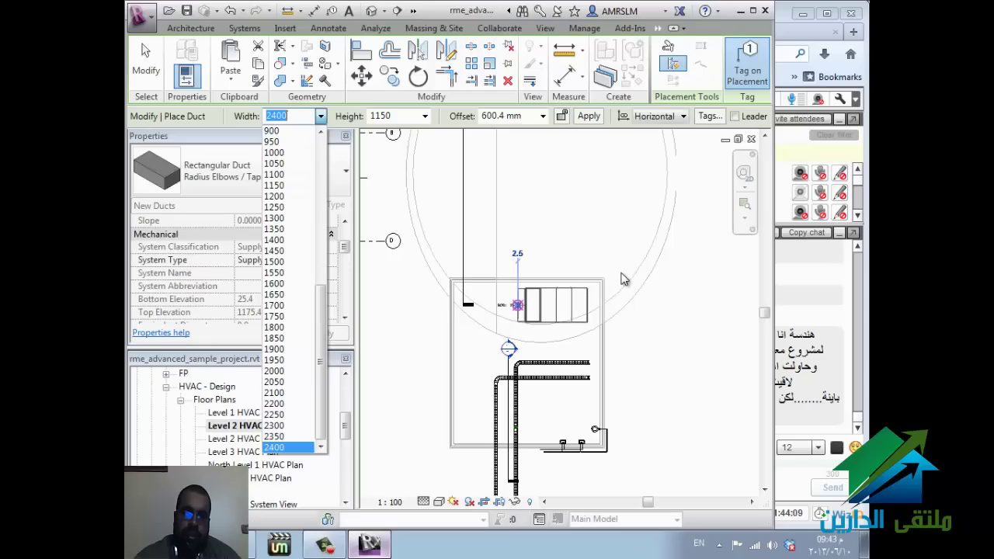
{"action": "key", "text": "Down"}
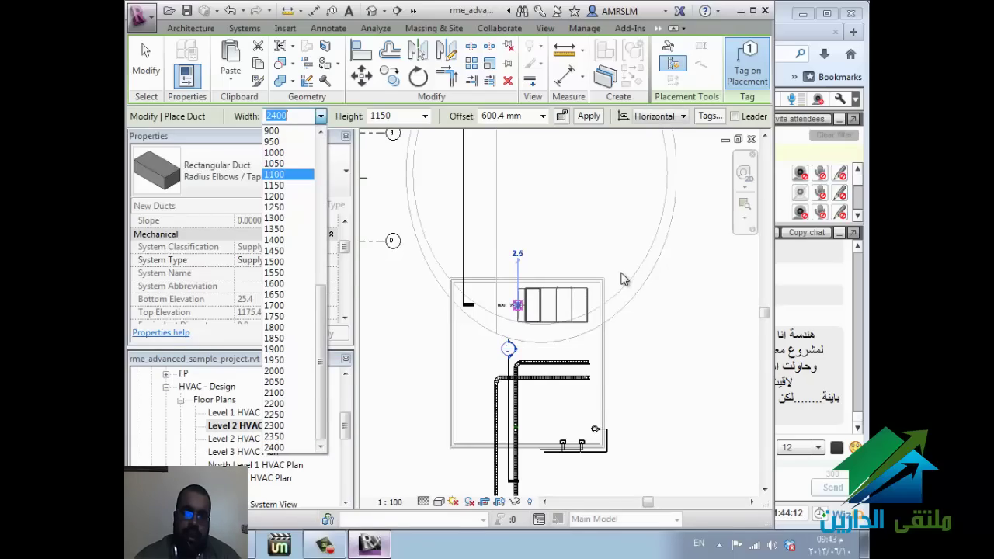
{"action": "key", "text": "Return"}
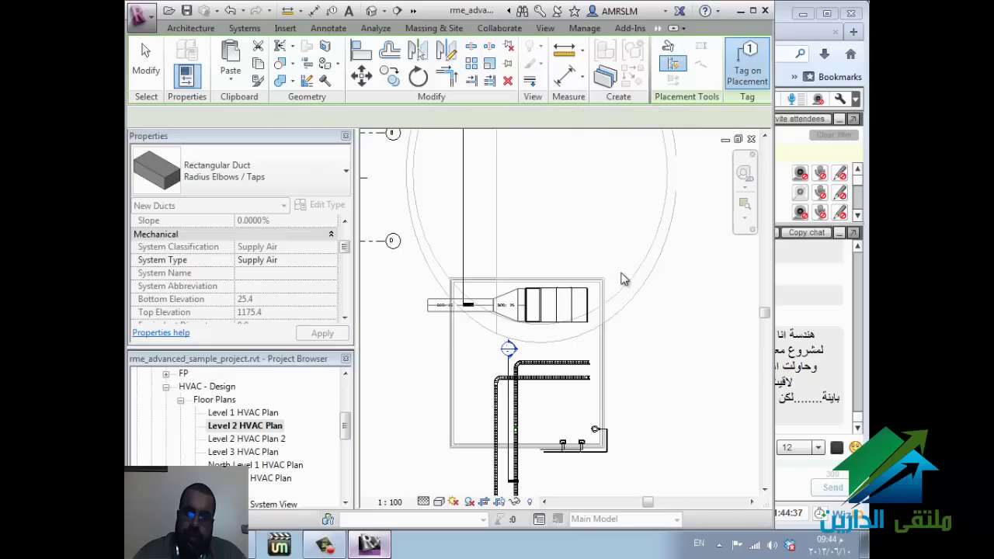
{"action": "key", "text": "Escape"}
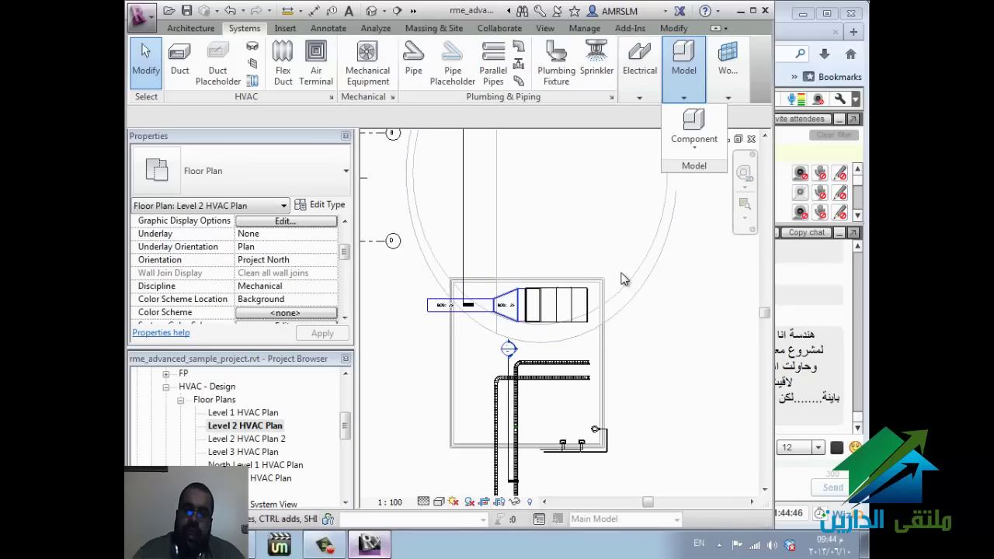
Step: Split the 1100 mm wide duct in two between the transition and the room's left wall
{"action": "mouse_move", "coordinate": [639, 62]}
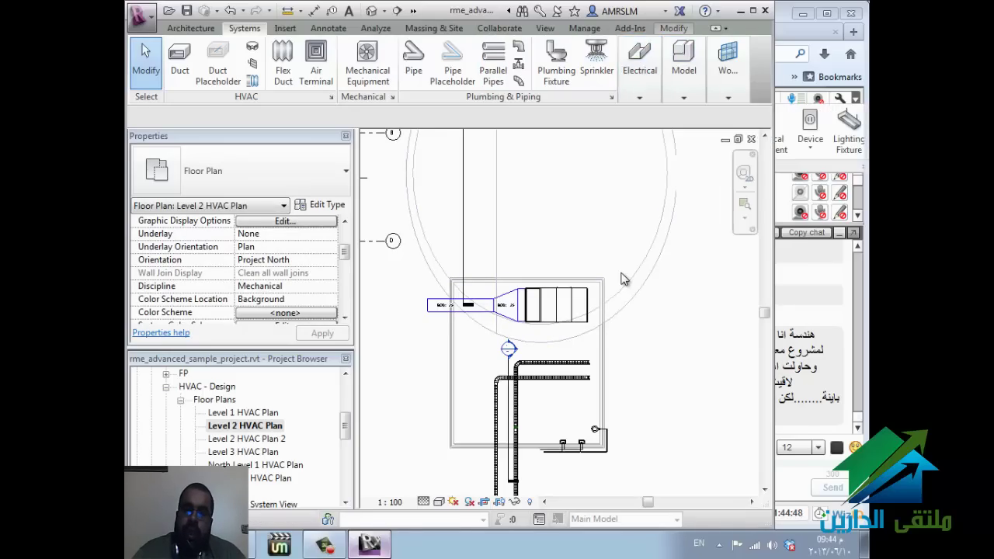
{"action": "left_click", "coordinate": [673, 28]}
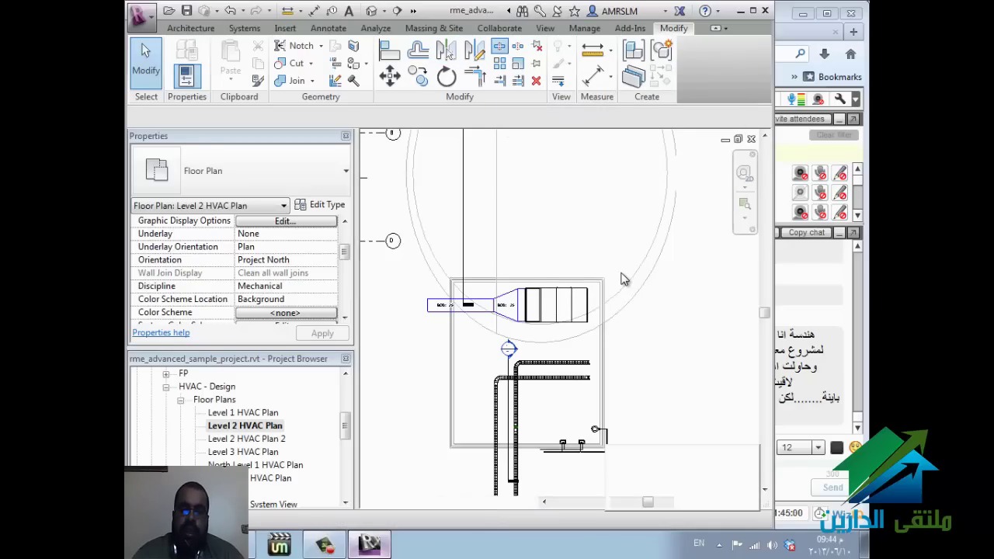
{"action": "key", "text": "s"}
{"action": "key", "text": "l"}
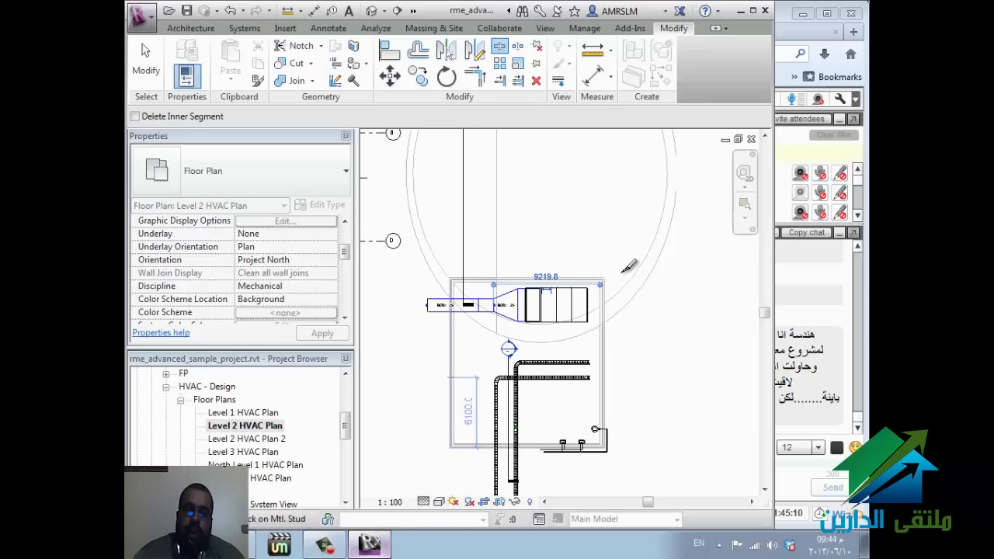
{"action": "key", "text": "Escape"}
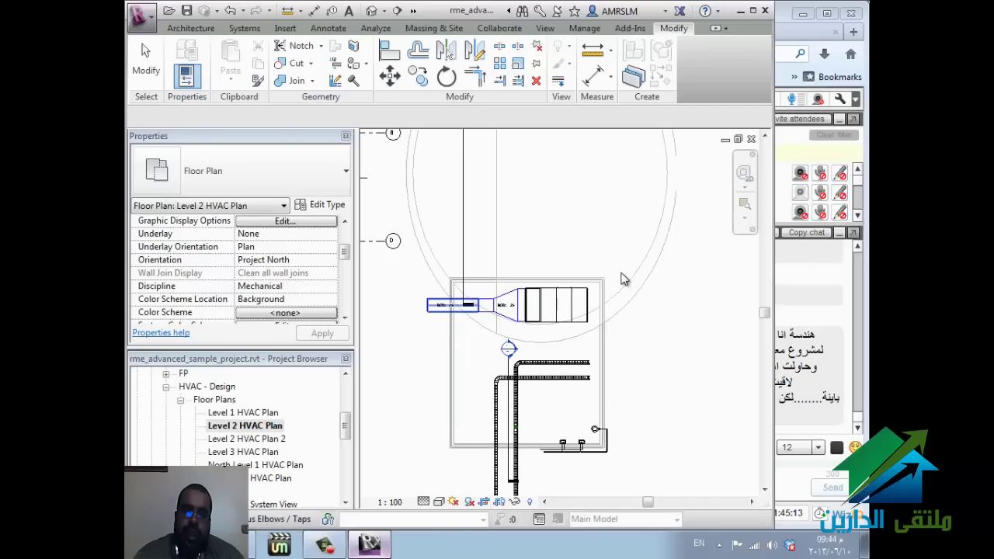
Step: Set the width of the outer duct segment, left of the split, to 1200
{"action": "left_click", "coordinate": [455, 304]}
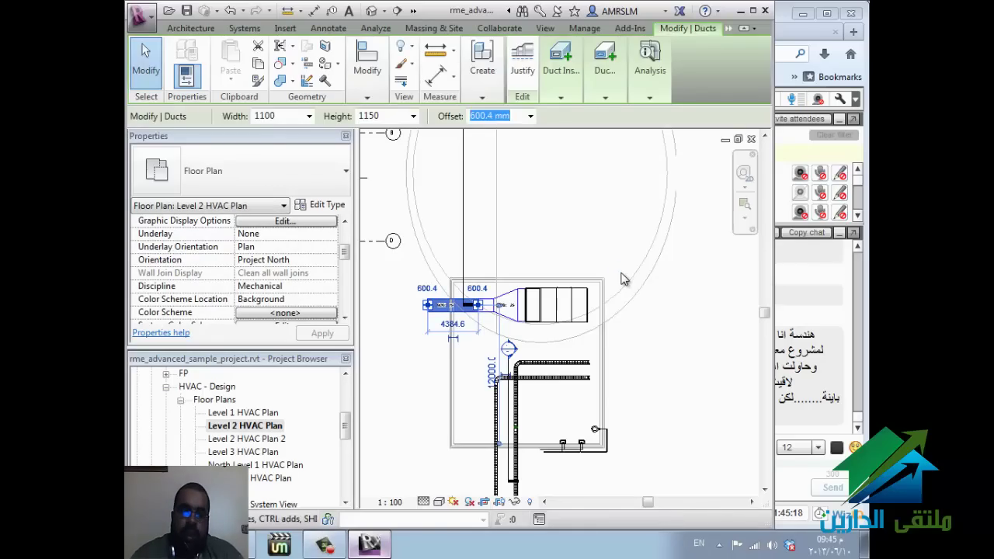
{"action": "key", "text": "alt+Down"}
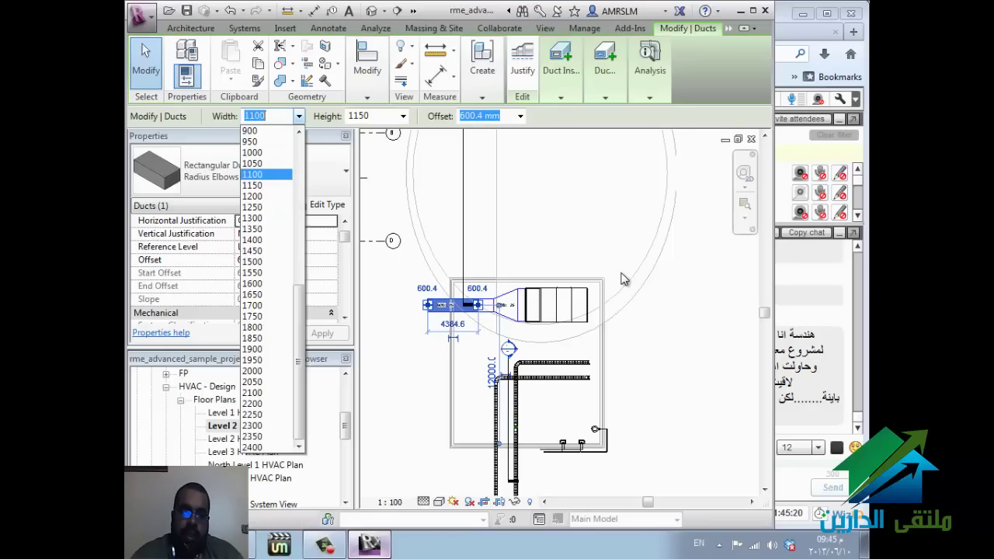
{"action": "key", "text": "Down"}
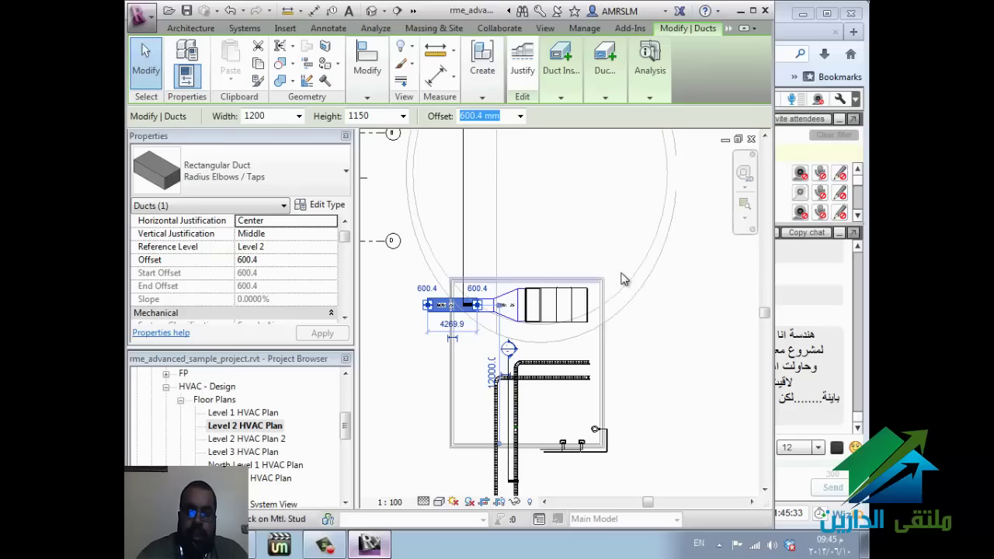
{"action": "key", "text": "Escape"}
{"action": "key", "text": "Escape"}
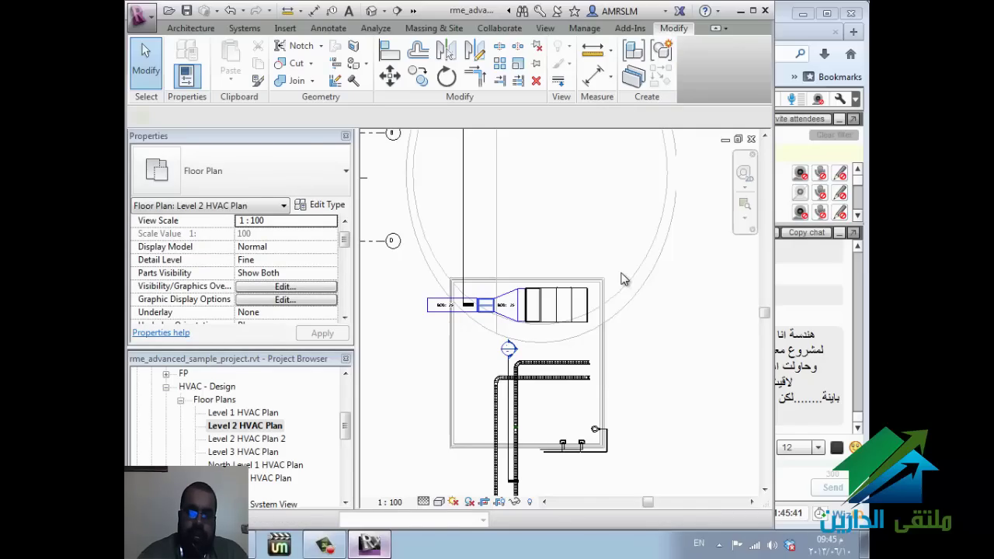
Step: Check the type properties of the short duct between the split and the transition, and select that duct together with the transition
{"action": "key", "text": "ctrl+z"}
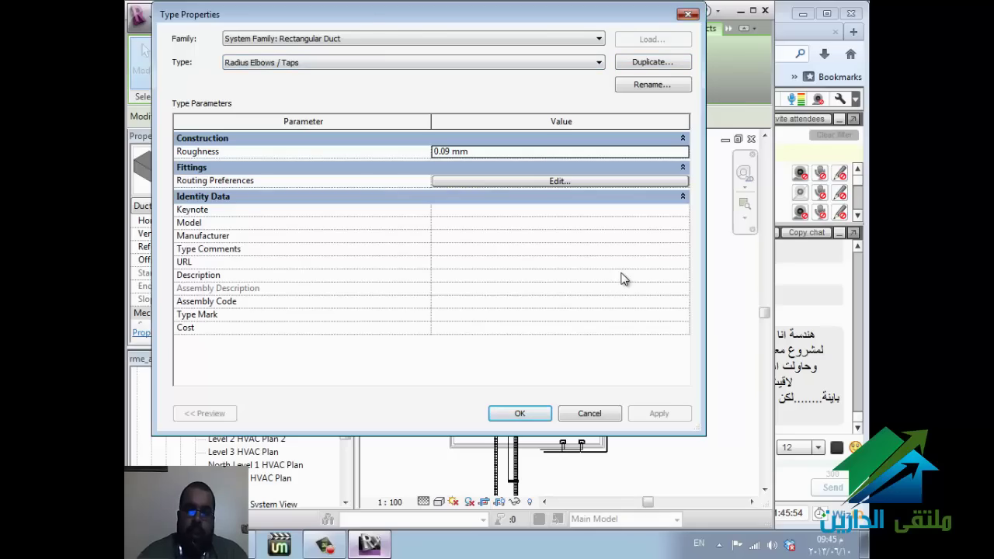
{"action": "key", "text": "Escape"}
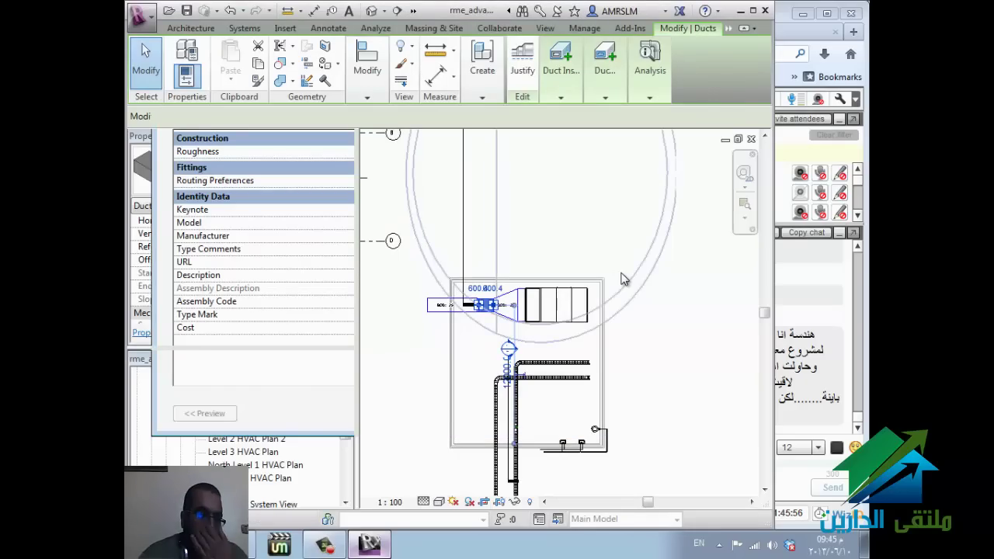
{"action": "key", "text": "Escape"}
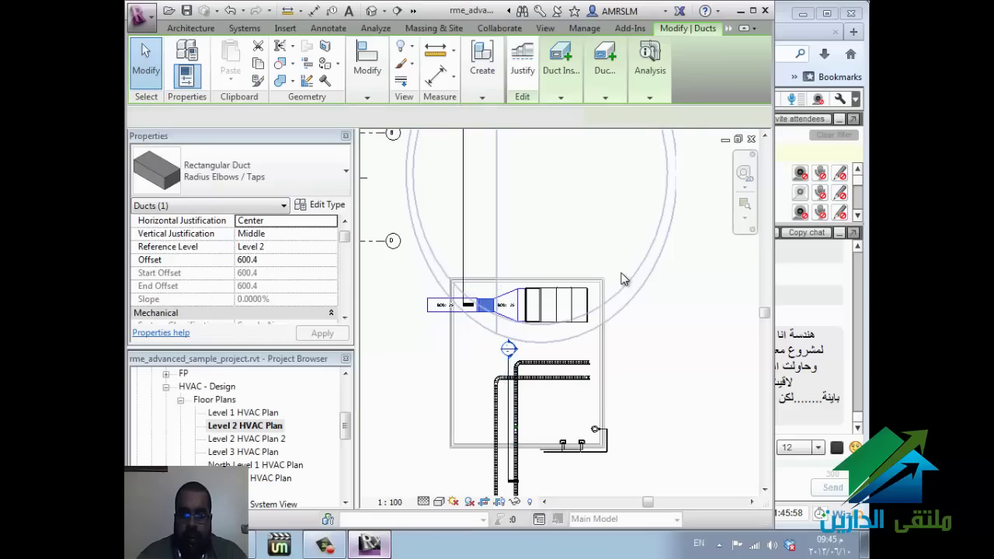
{"action": "key", "text": "Escape"}
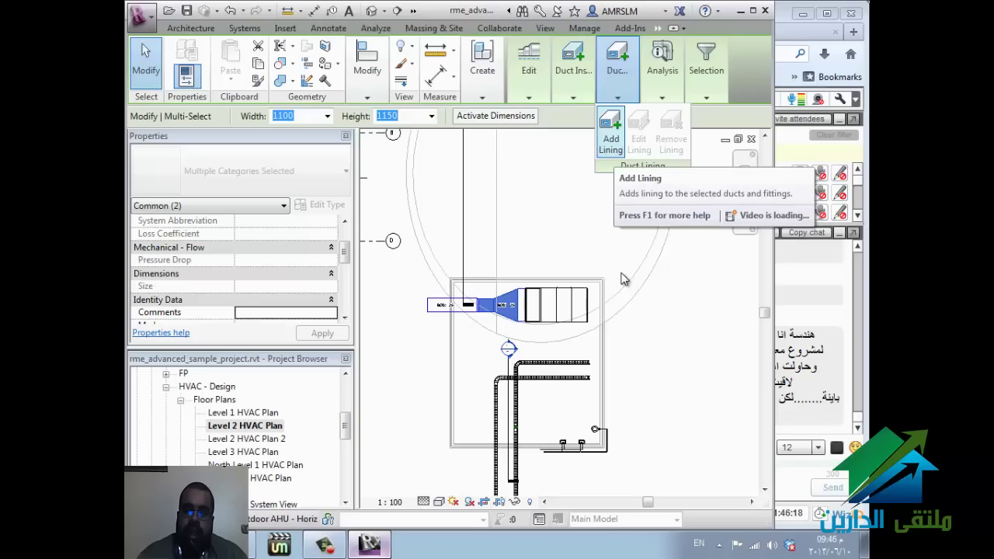
Step: Add a 25 mm duct lining of the Default type to the selected duct elements
{"action": "left_click", "coordinate": [610, 134]}
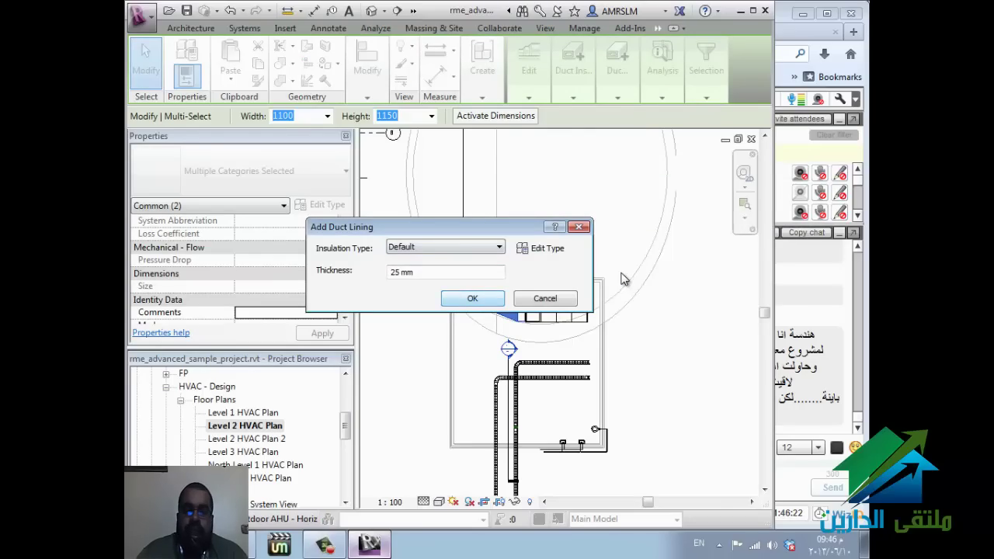
{"action": "key", "text": "Return"}
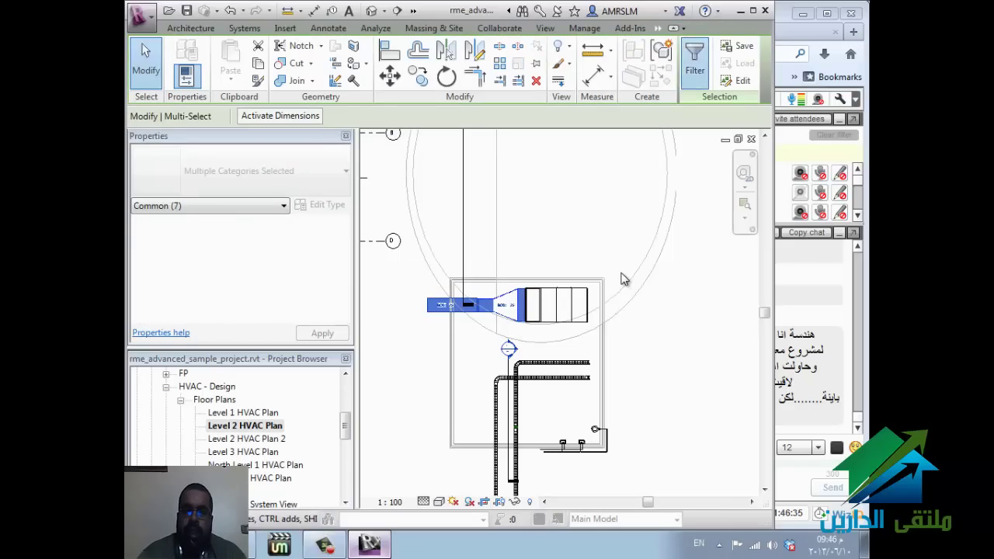
Step: Exclude duct tags from the selection and add 25 mm Default insulation to the remaining ducts and duct fittings
{"action": "key", "text": "f"}
{"action": "key", "text": "i"}
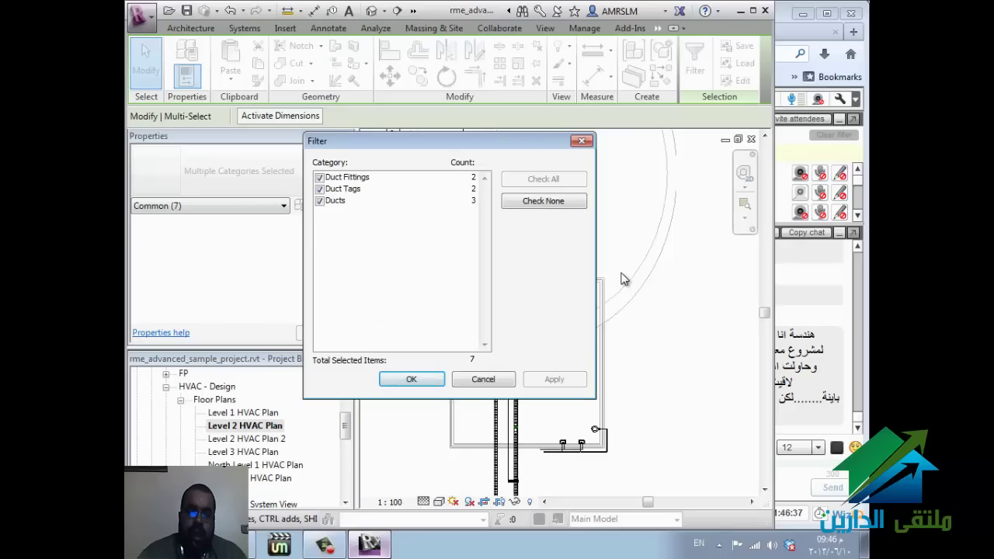
{"action": "key", "text": "Down"}
{"action": "key", "text": "space"}
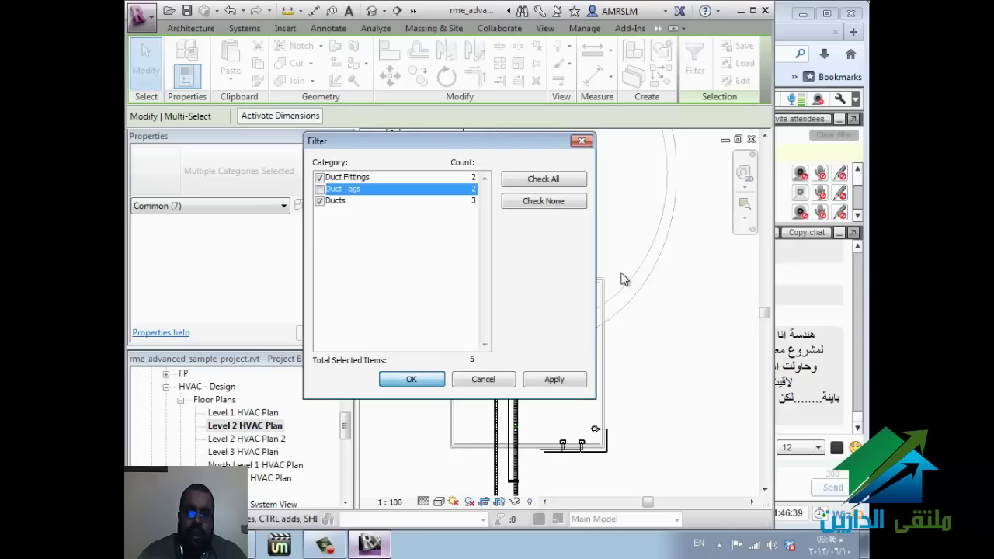
{"action": "key", "text": "Return"}
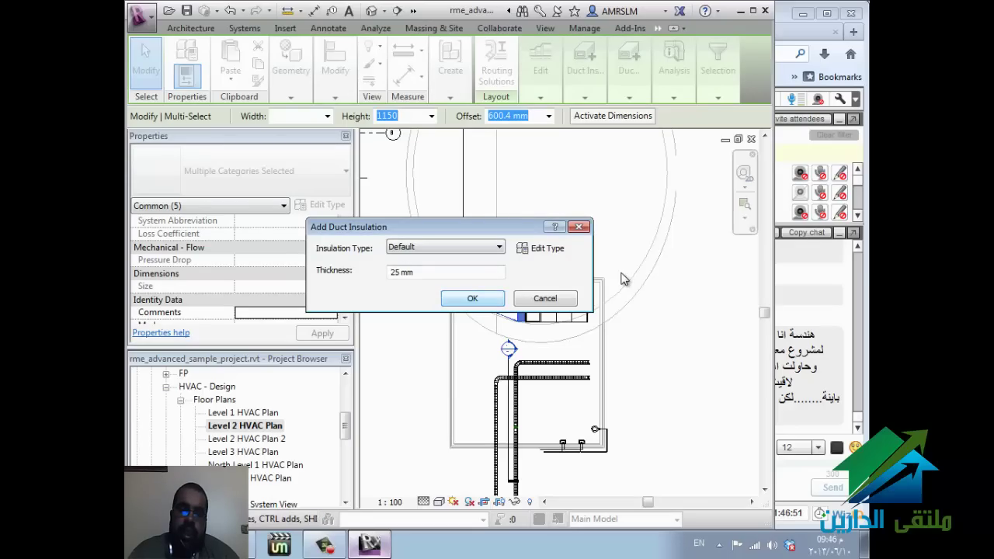
{"action": "key", "text": "Return"}
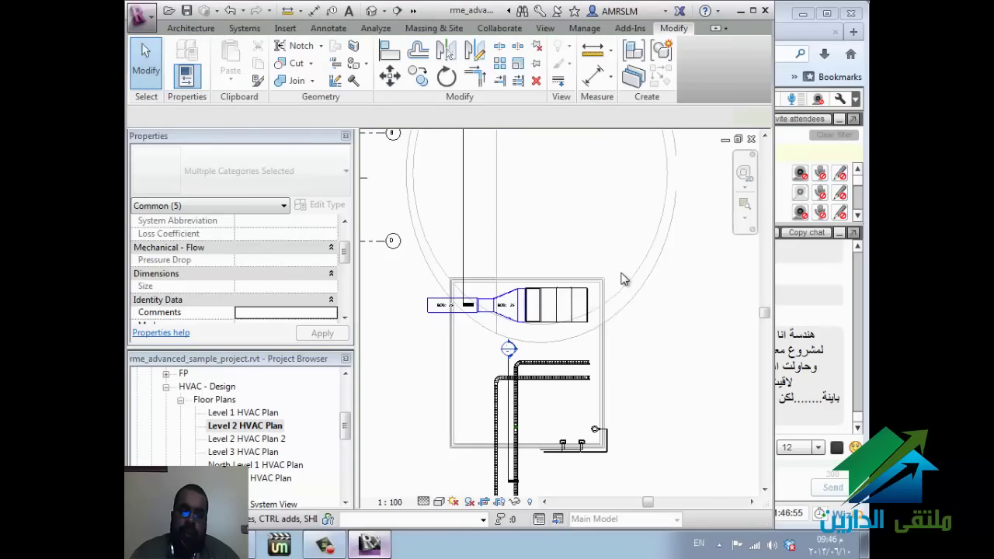
{"action": "key", "text": "Escape"}
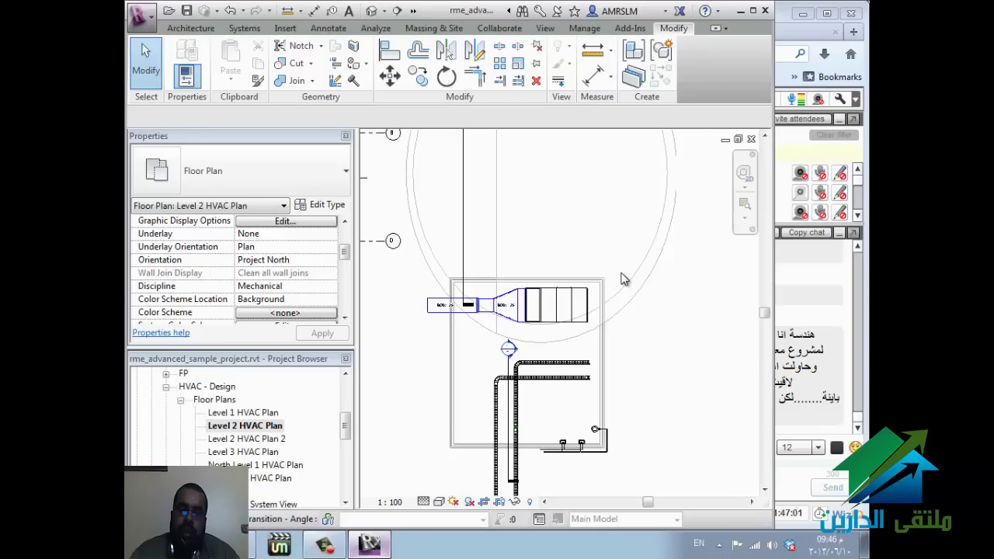
Step: Inspect the insulated duct run near the air handling unit and check the properties of the rectangular duct beside the transition
{"action": "scroll", "coordinate": [625, 280], "scroll_direction": "up", "scroll_amount": 2}
{"action": "scroll", "coordinate": [622, 280], "scroll_direction": "up", "scroll_amount": 2}
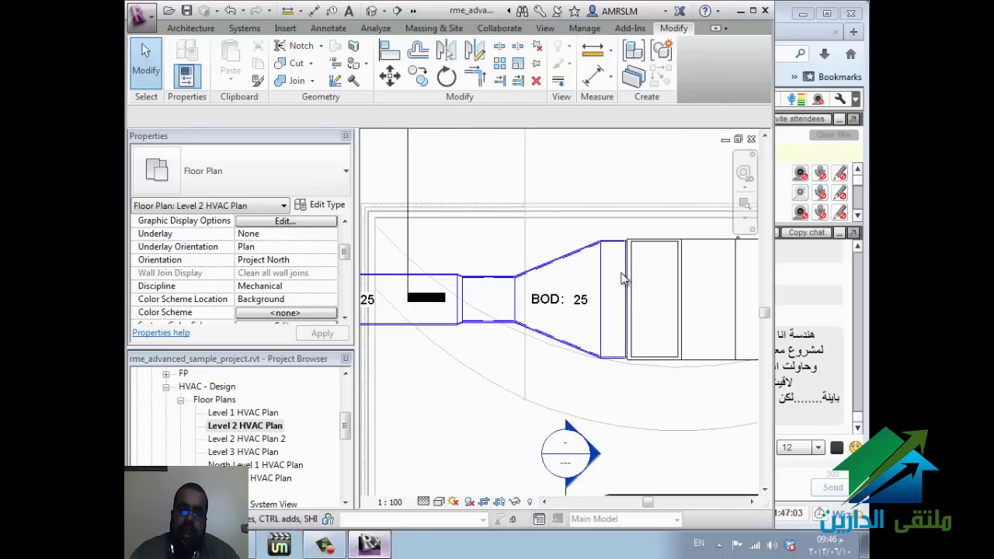
{"action": "key", "text": "d"}
{"action": "key", "text": "i"}
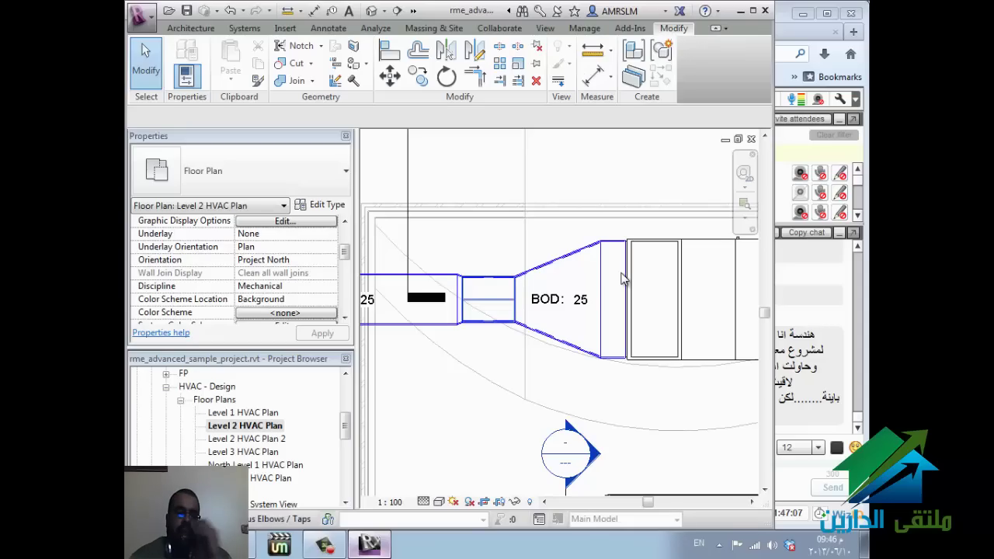
{"action": "key", "text": "Tab"}
{"action": "key", "text": "Tab"}
{"action": "key", "text": "Tab"}
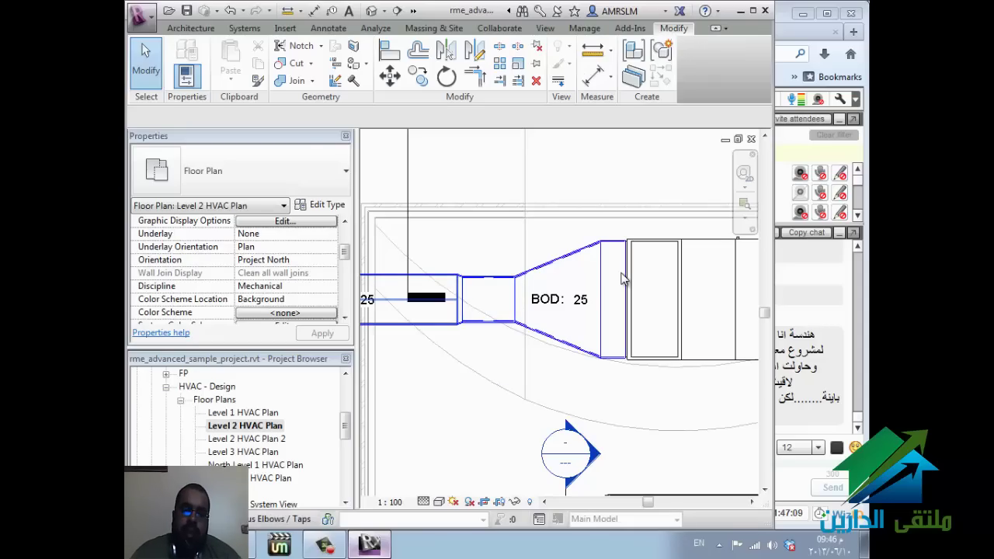
{"action": "left_click", "coordinate": [621, 279]}
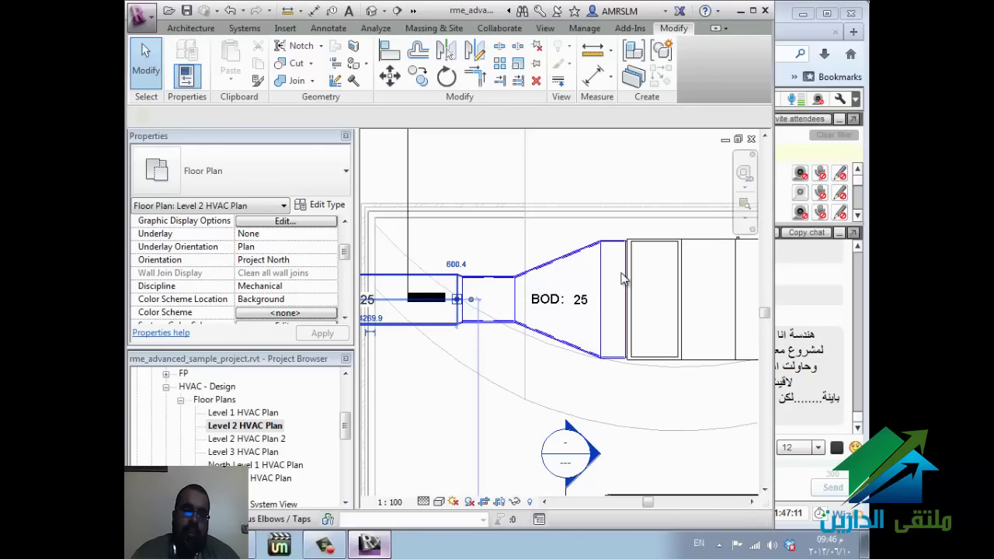
{"action": "left_click", "coordinate": [621, 280]}
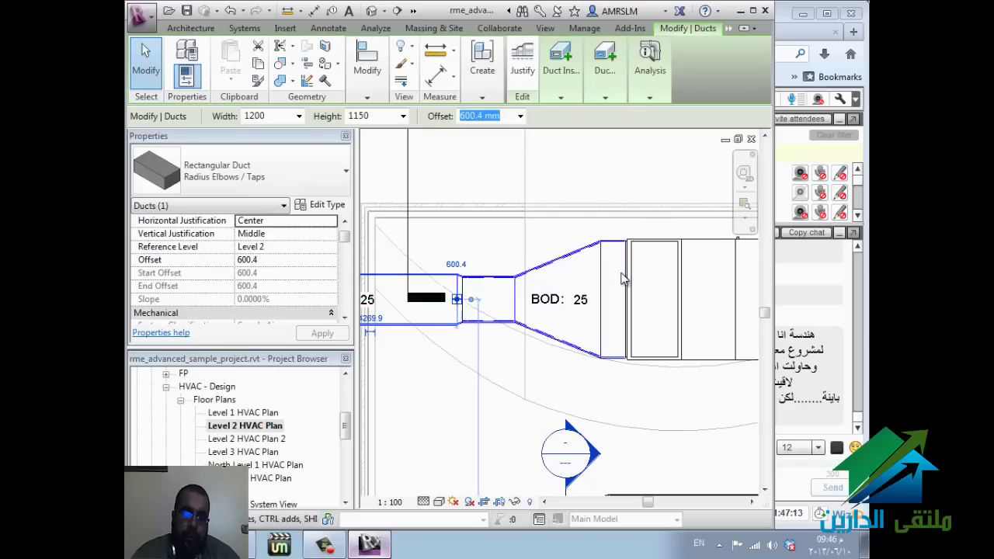
{"action": "key", "text": "Tab"}
{"action": "key", "text": "Escape"}
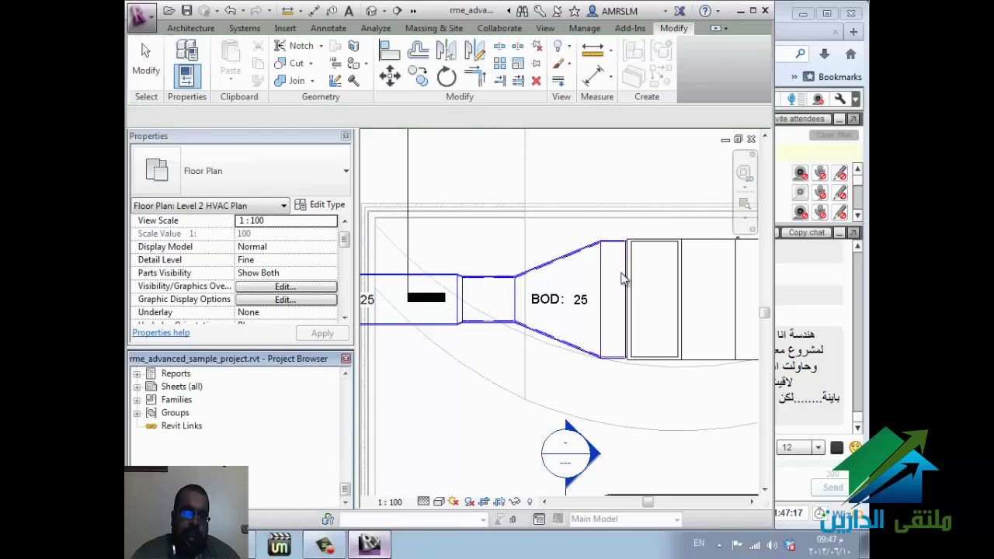
Step: Expand the Ducts family category and its Rectangular Duct family to review the available duct types
{"action": "scroll", "coordinate": [621, 278], "scroll_direction": "down", "scroll_amount": 5}
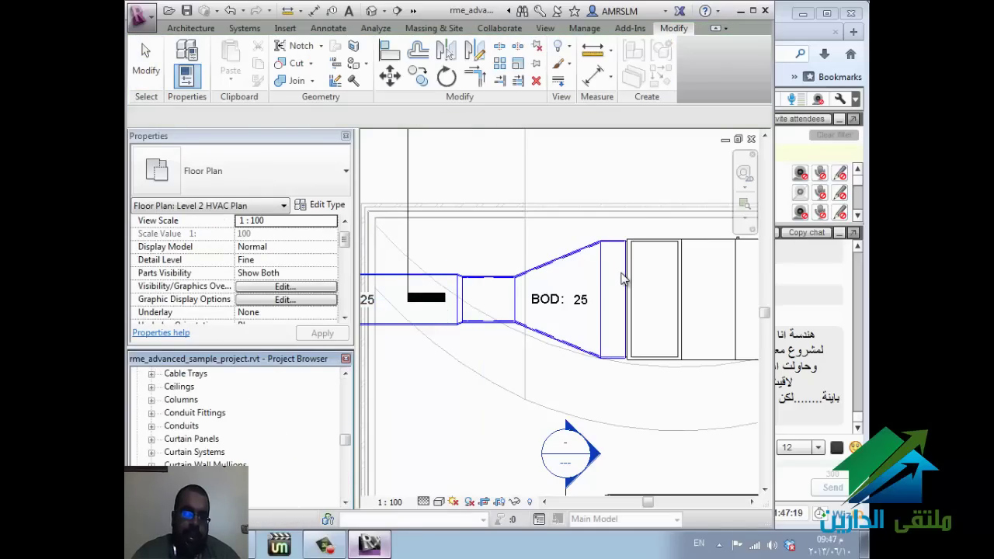
{"action": "scroll", "coordinate": [621, 280], "scroll_direction": "up", "scroll_amount": 2}
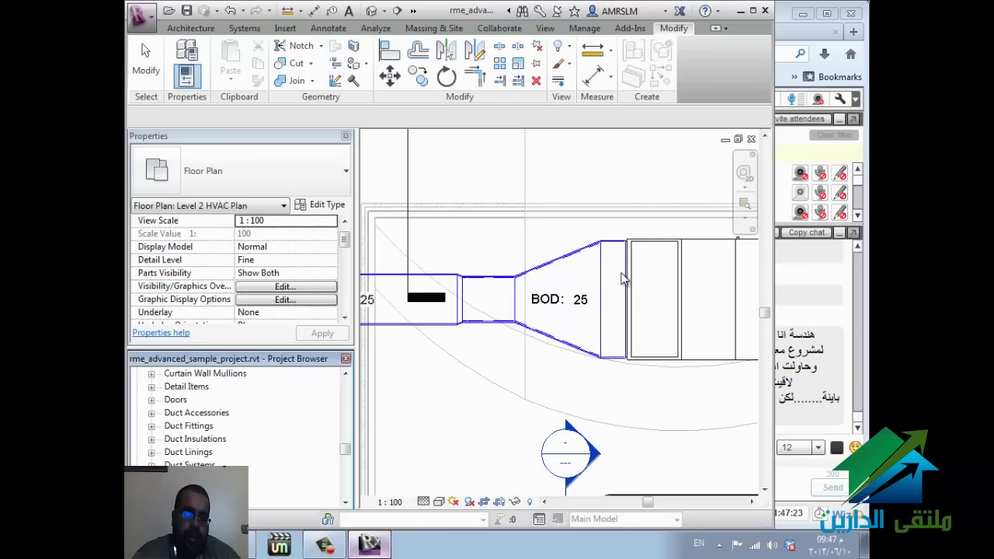
{"action": "key", "text": "Right"}
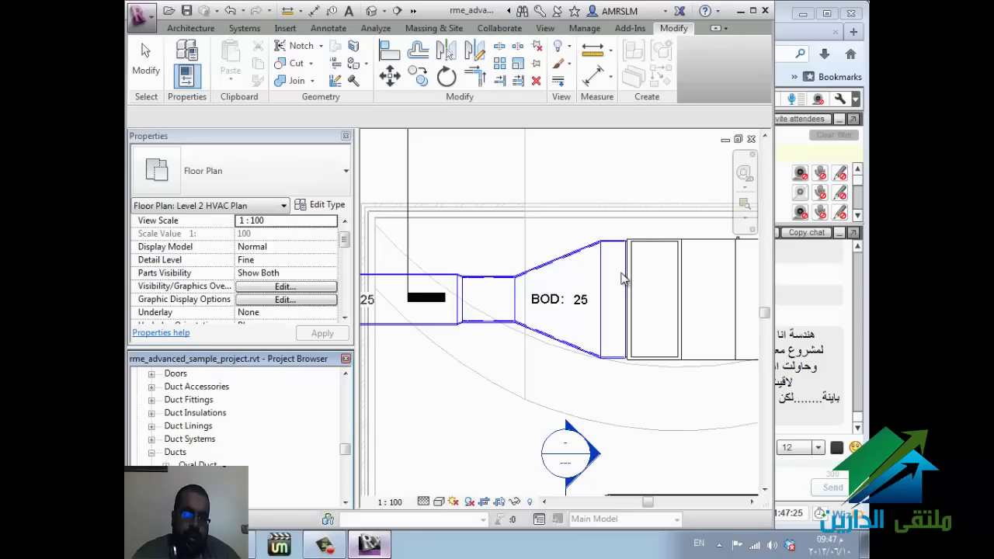
{"action": "key", "text": "Down"}
{"action": "key", "text": "Down"}
{"action": "key", "text": "Right"}
{"action": "scroll", "coordinate": [621, 278], "scroll_direction": "up", "scroll_amount": 1}
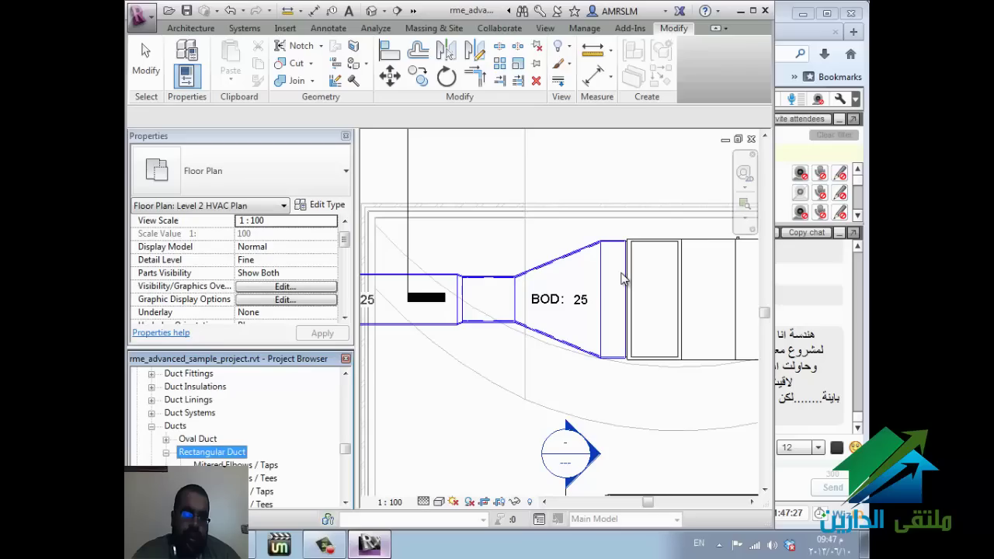
Step: Expand the Duct System family under Duct Systems and select its Supply Air type
{"action": "key", "text": "Up"}
{"action": "key", "text": "Up"}
{"action": "key", "text": "Up"}
{"action": "key", "text": "Right"}
{"action": "key", "text": "Down"}
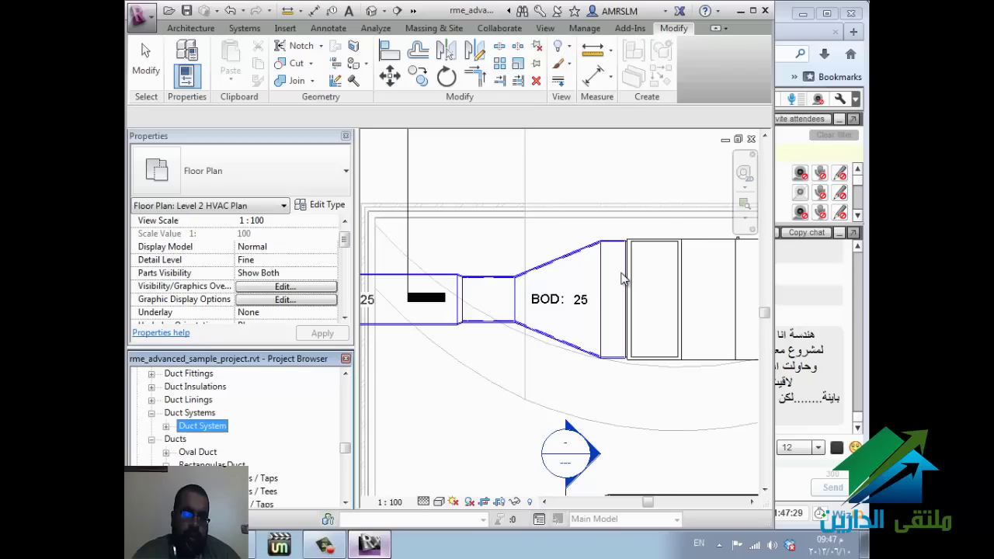
{"action": "key", "text": "Right"}
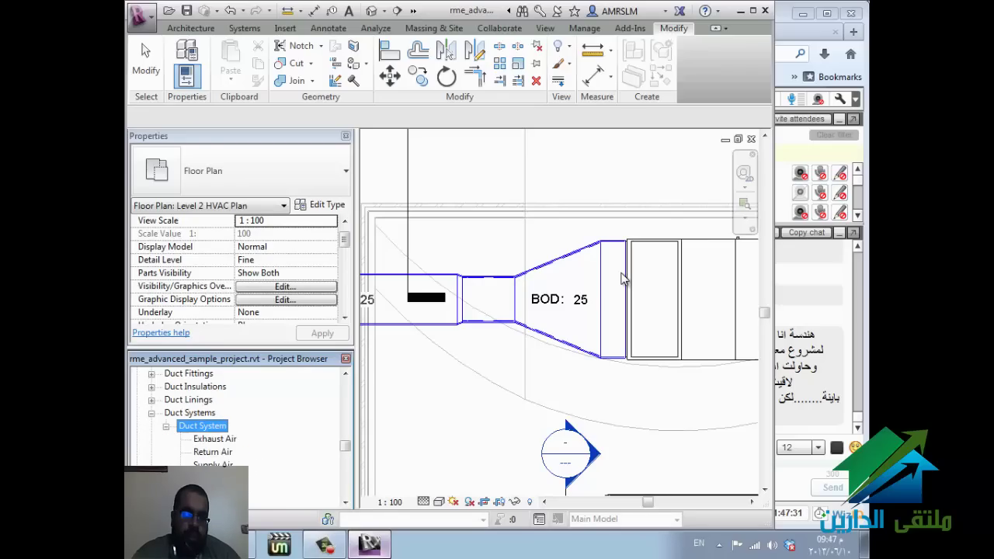
{"action": "key", "text": "Down"}
{"action": "key", "text": "Down"}
{"action": "key", "text": "Down"}
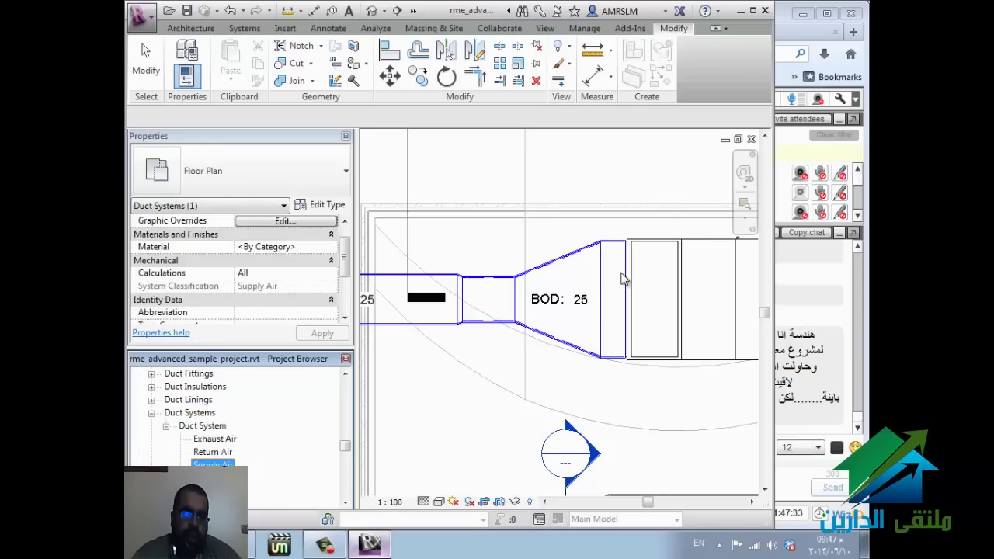
Step: Review the type properties of the Supply Air duct system and close them without changes
{"action": "key", "text": "Return"}
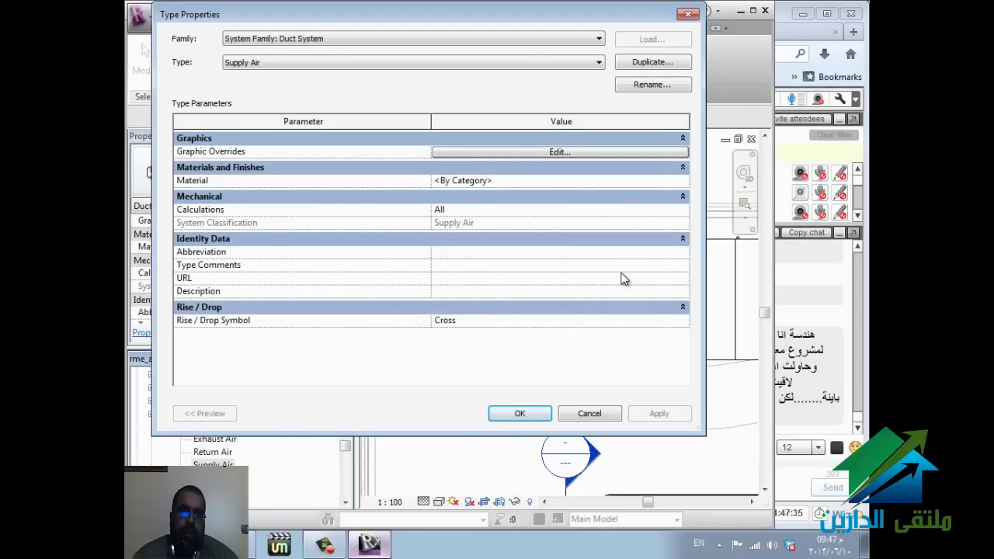
{"action": "key", "text": "Escape"}
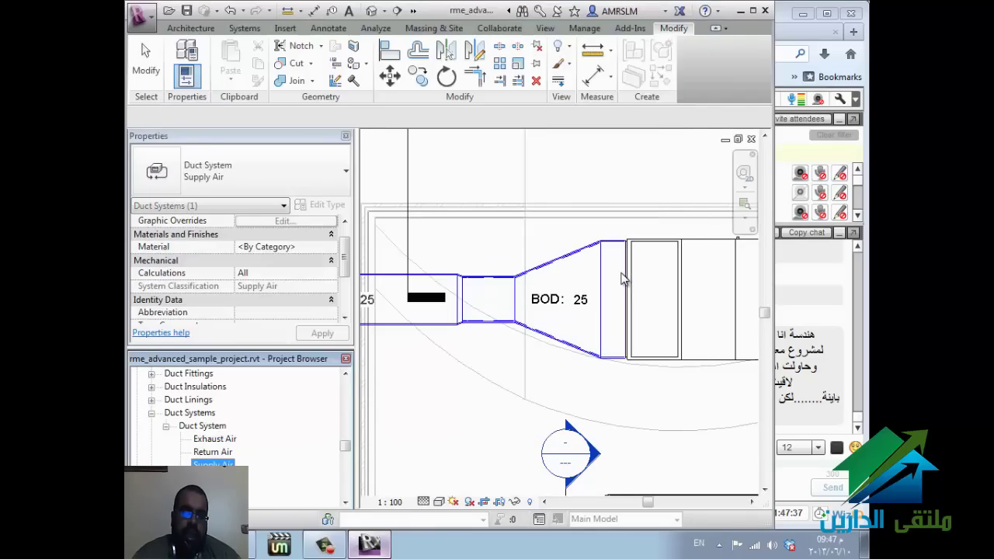
{"action": "key", "text": "Return"}
{"action": "key", "text": "Escape"}
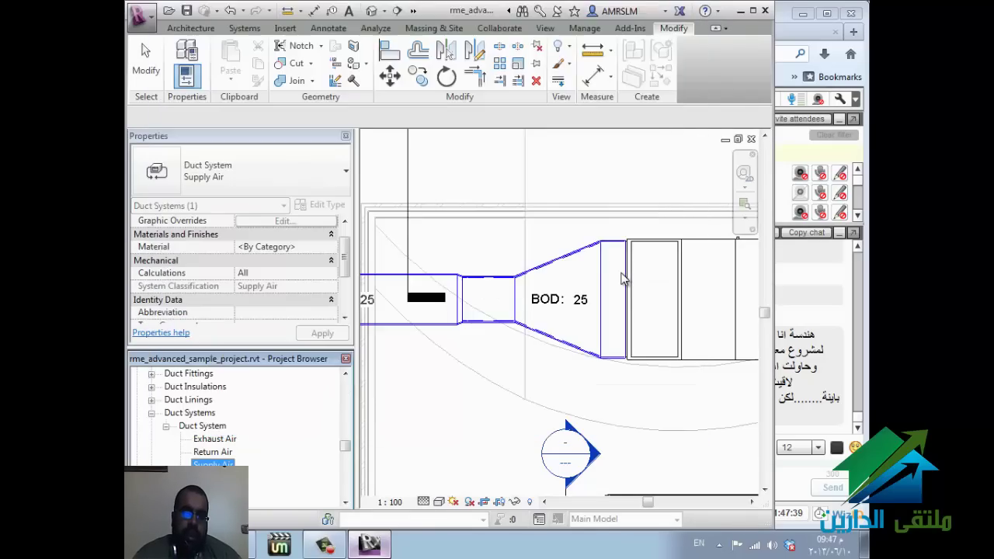
Step: Duplicate the Supply Air duct system type
{"action": "right_click", "coordinate": [208, 463]}
{"action": "mouse_move", "coordinate": [269, 377]}
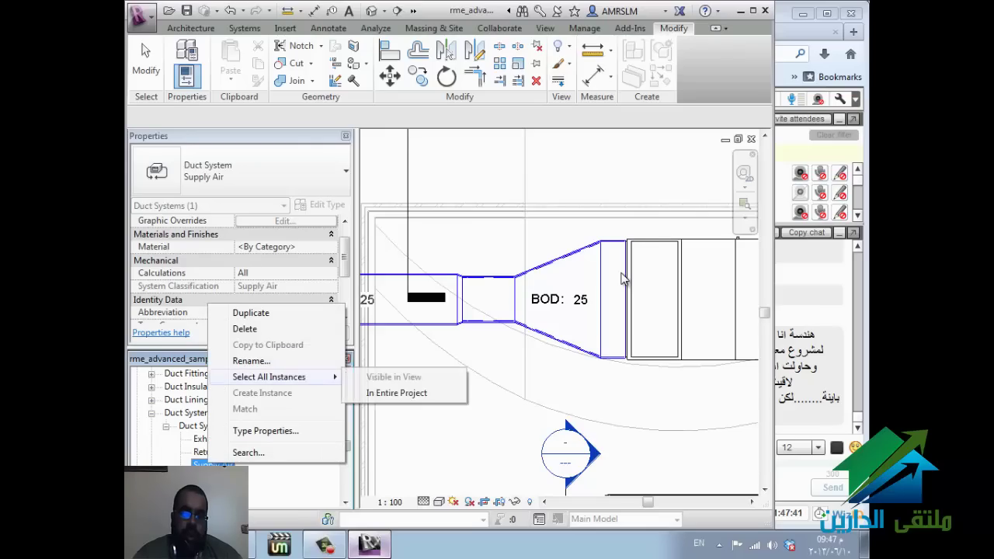
{"action": "key", "text": "Up"}
{"action": "key", "text": "Up"}
{"action": "key", "text": "Up"}
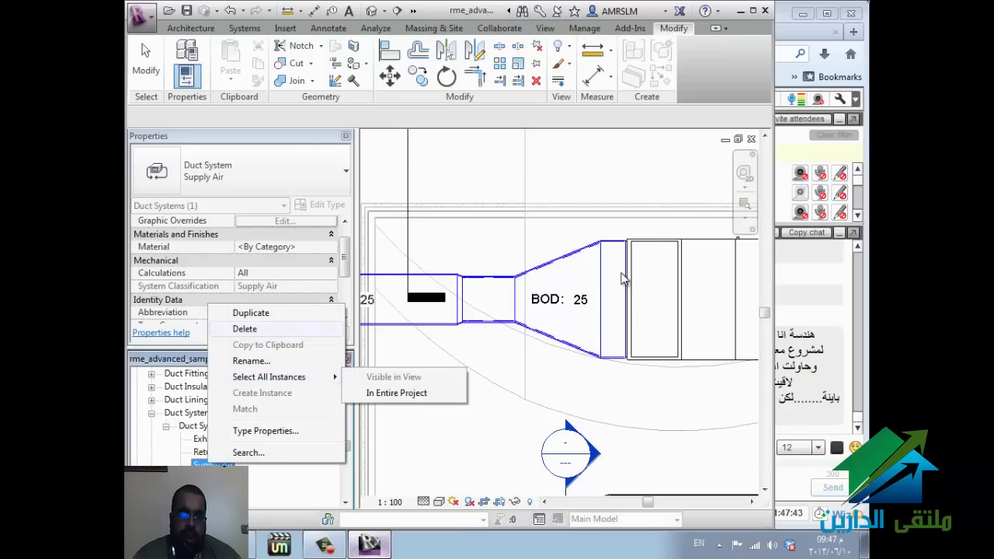
{"action": "key", "text": "Up"}
{"action": "key", "text": "Return"}
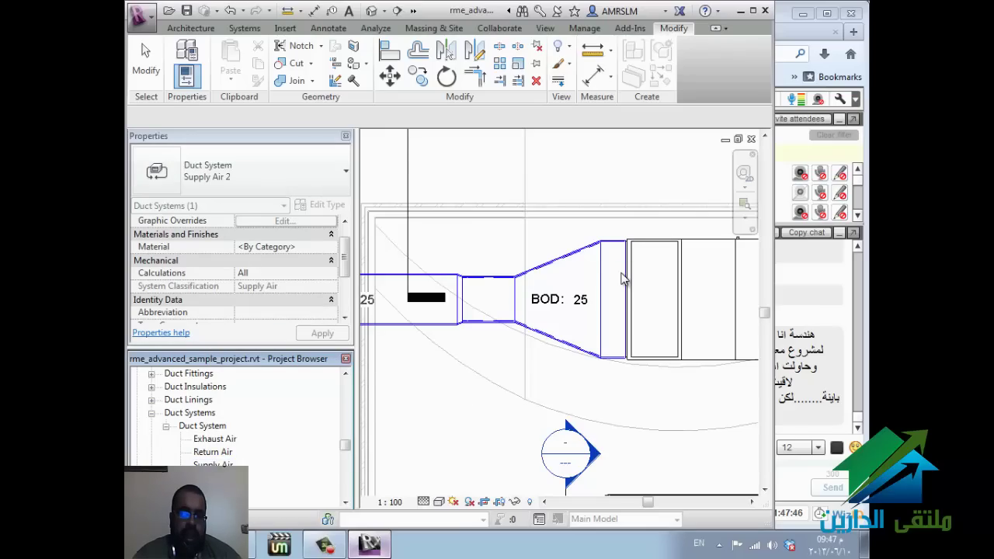
Step: Try to assign the Air Barrier - Air Infiltration Barrier material to the duplicated Supply Air type, then discard the type property changes
{"action": "key", "text": "Menu"}
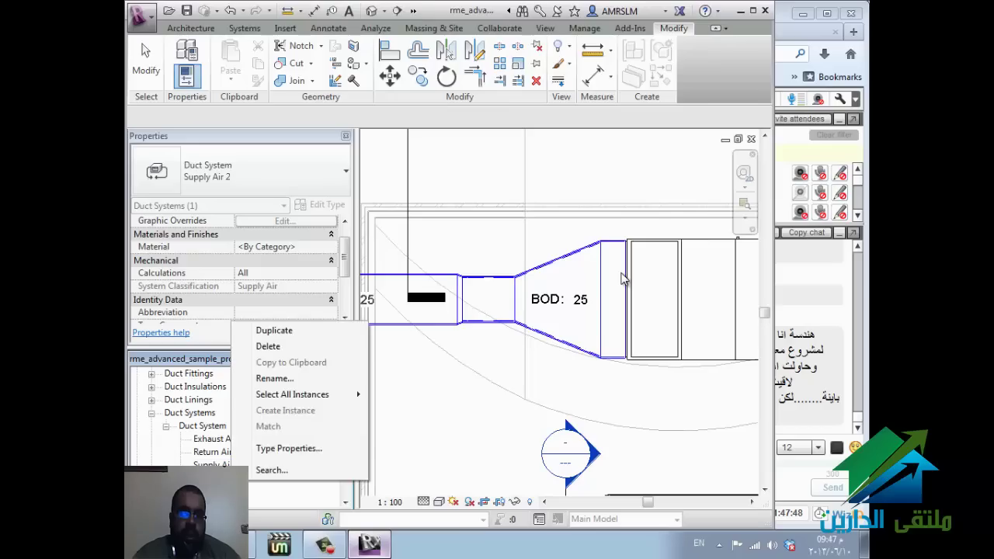
{"action": "key", "text": "Up"}
{"action": "key", "text": "Up"}
{"action": "key", "text": "Return"}
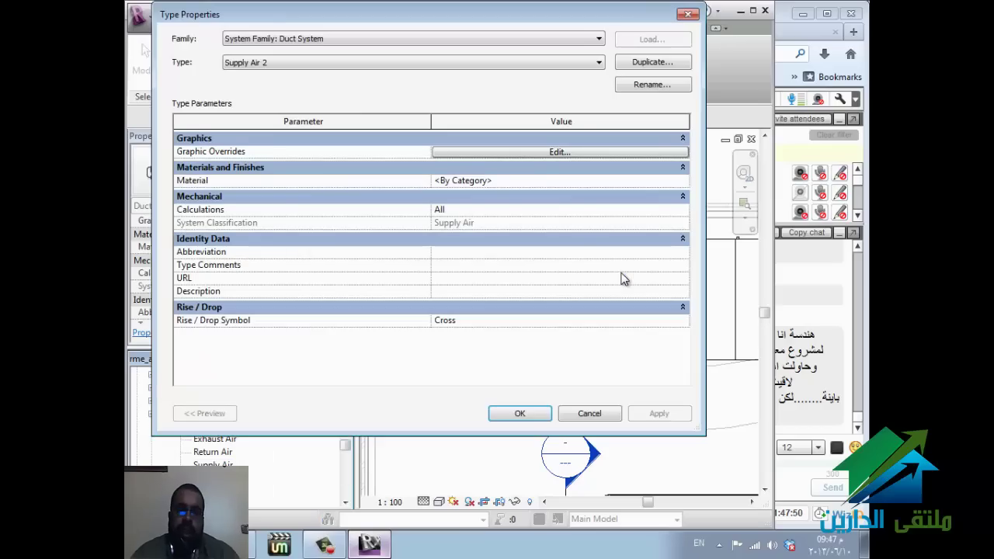
{"action": "key", "text": "Tab"}
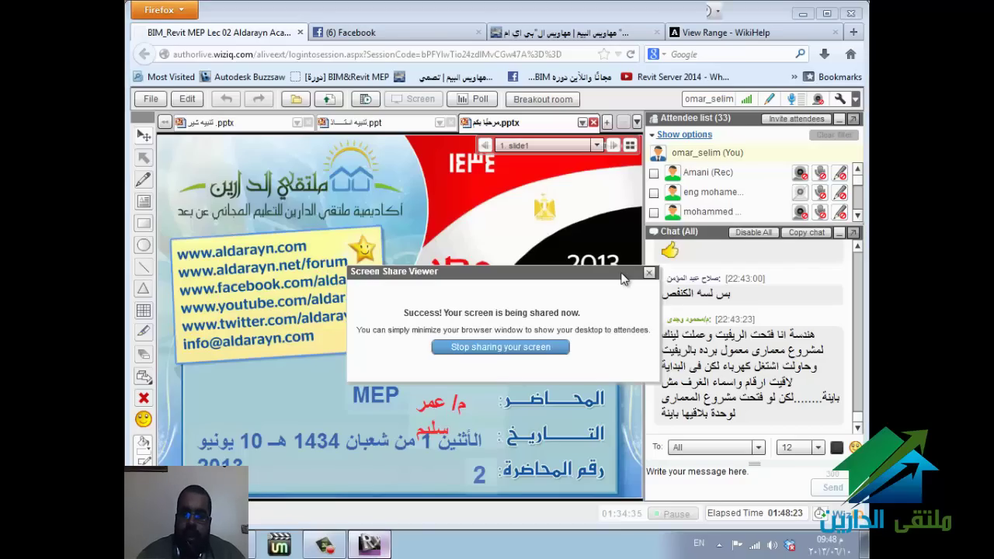
{"action": "key", "text": "alt+Tab"}
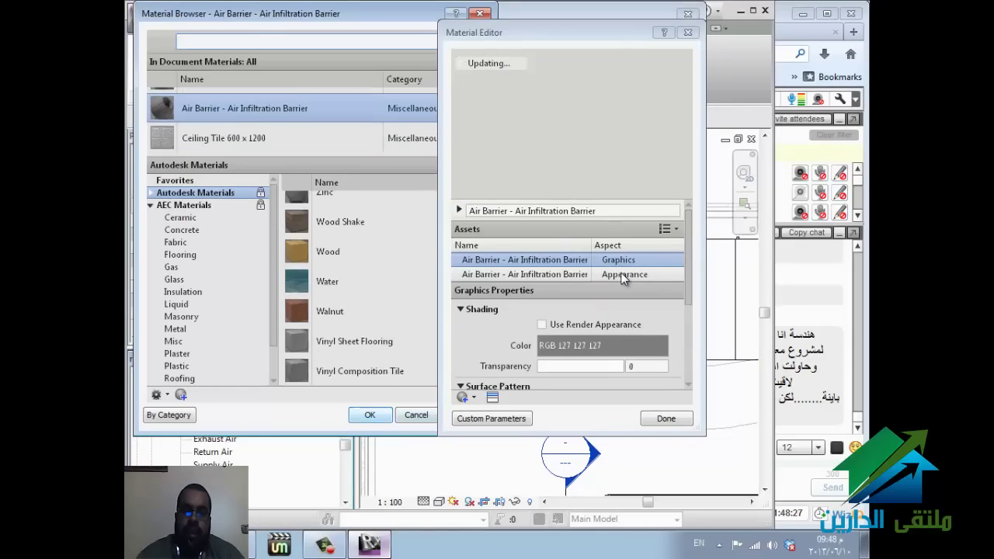
{"action": "key", "text": "Return"}
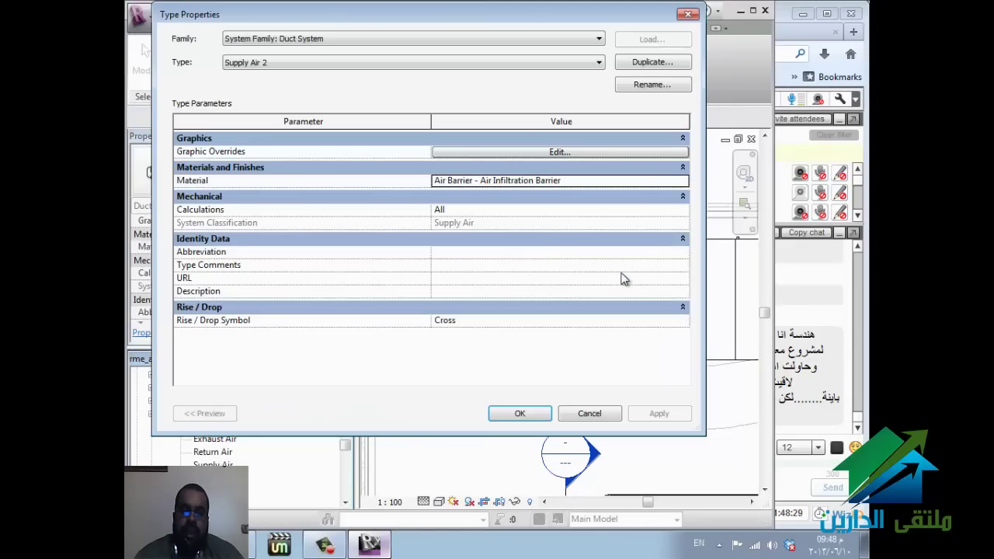
{"action": "key", "text": "Escape"}
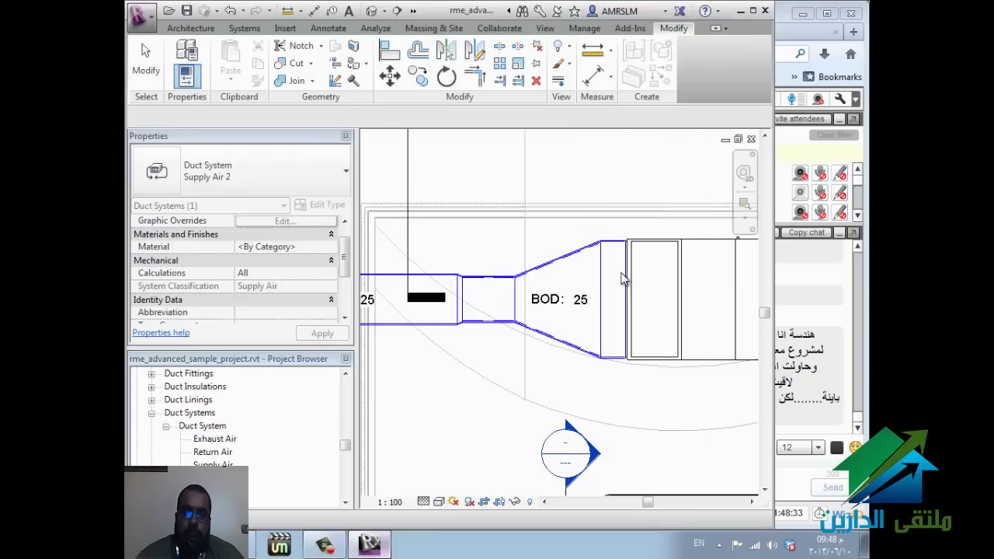
{"action": "scroll", "coordinate": [621, 280], "scroll_direction": "down", "scroll_amount": 3}
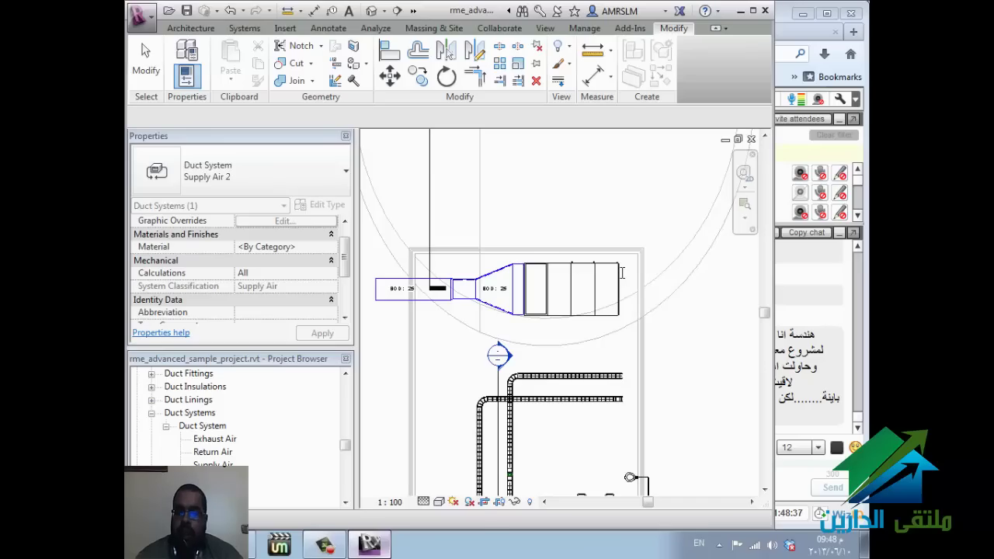
{"action": "scroll", "coordinate": [621, 272], "scroll_direction": "down", "scroll_amount": 3}
{"action": "key", "text": "Escape"}
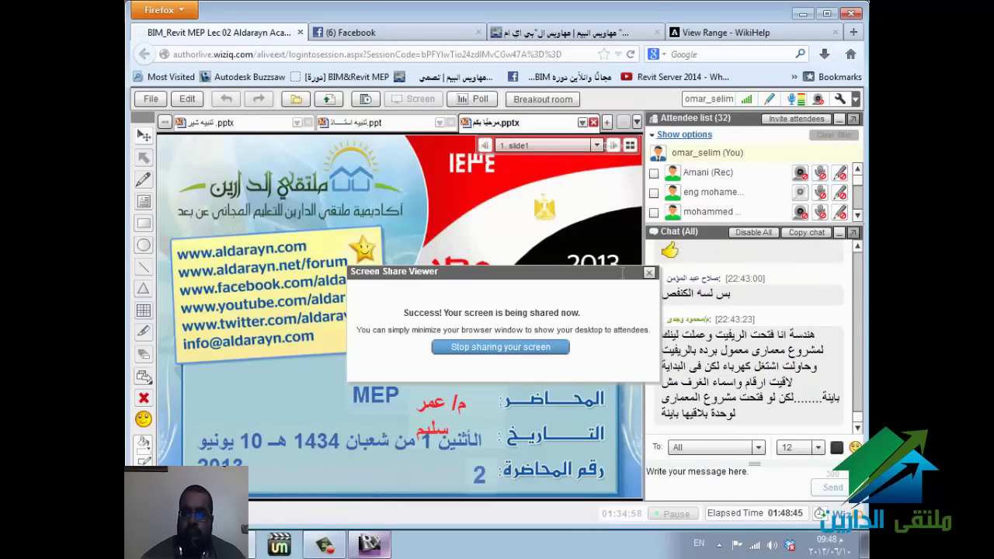
{"action": "key", "text": "alt+Tab"}
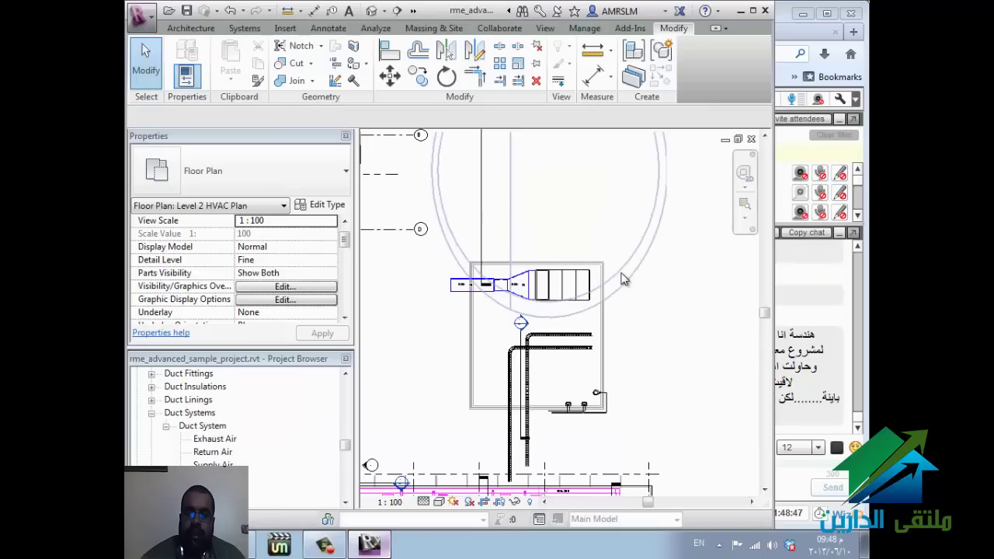
{"action": "scroll", "coordinate": [621, 280], "scroll_direction": "up", "scroll_amount": 2}
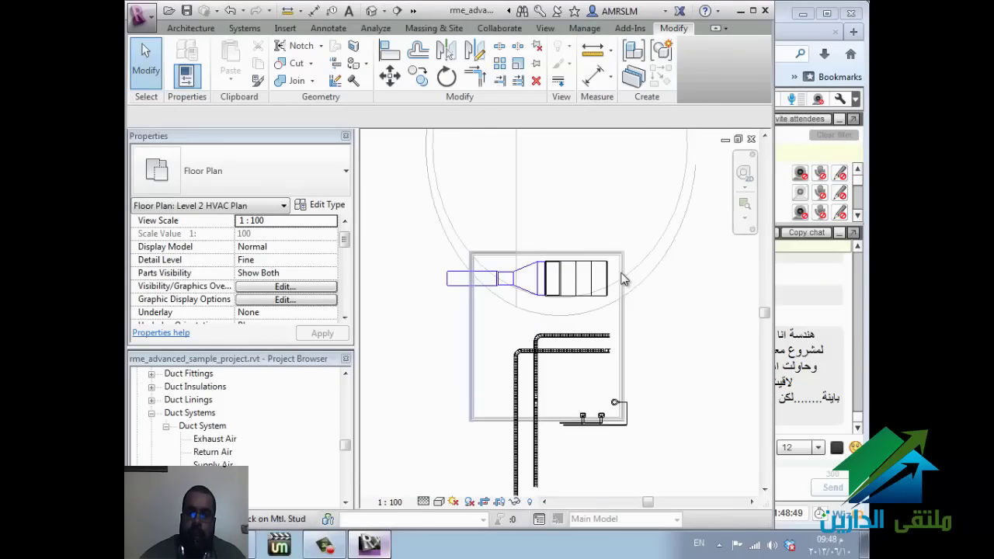
{"action": "scroll", "coordinate": [624, 278], "scroll_direction": "down", "scroll_amount": 2}
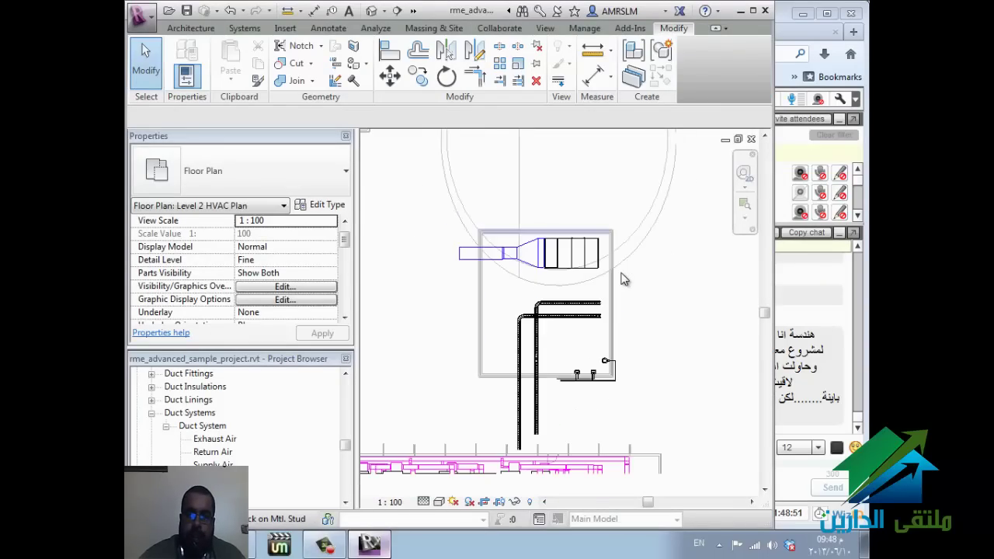
{"action": "scroll", "coordinate": [623, 279], "scroll_direction": "down", "scroll_amount": 2}
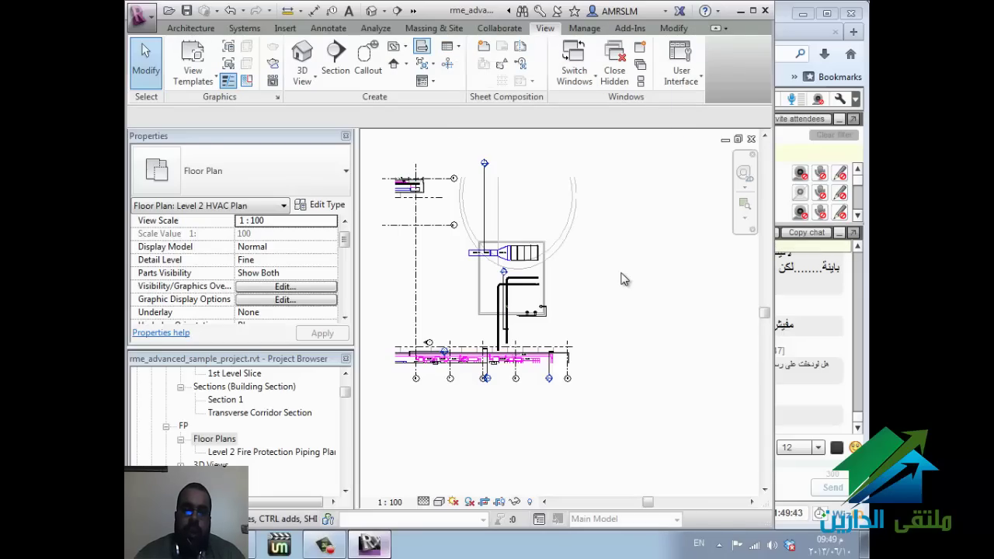
Step: Create new floor plan views for Level 1 and Level 3, allowing duplicates of existing views and dismissing the save reminder
{"action": "left_click", "coordinate": [399, 47]}
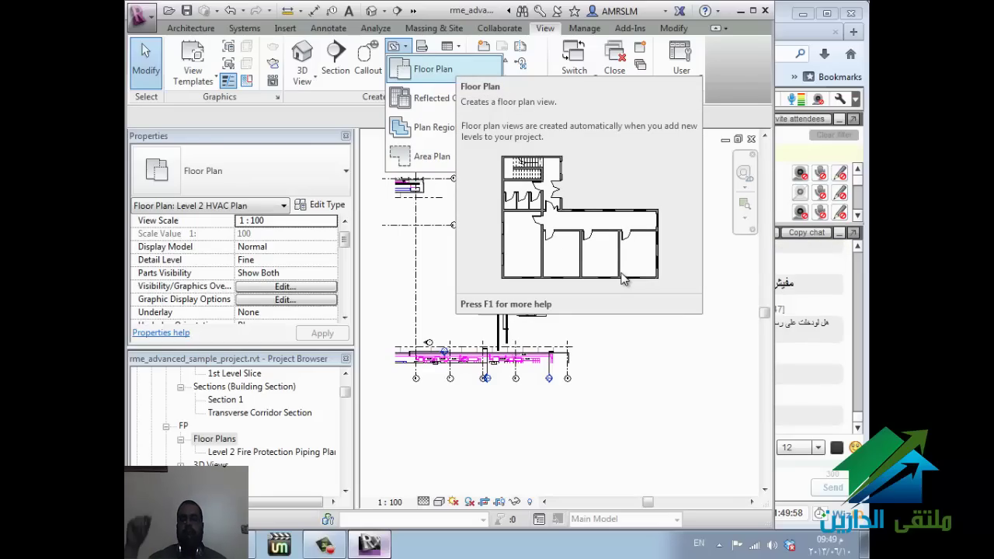
{"action": "key", "text": "Down"}
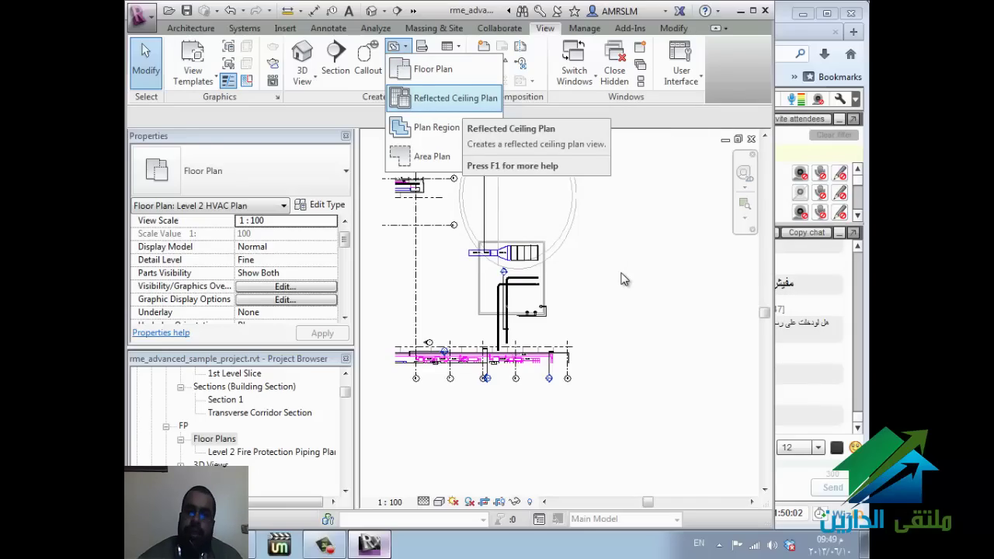
{"action": "key", "text": "Up"}
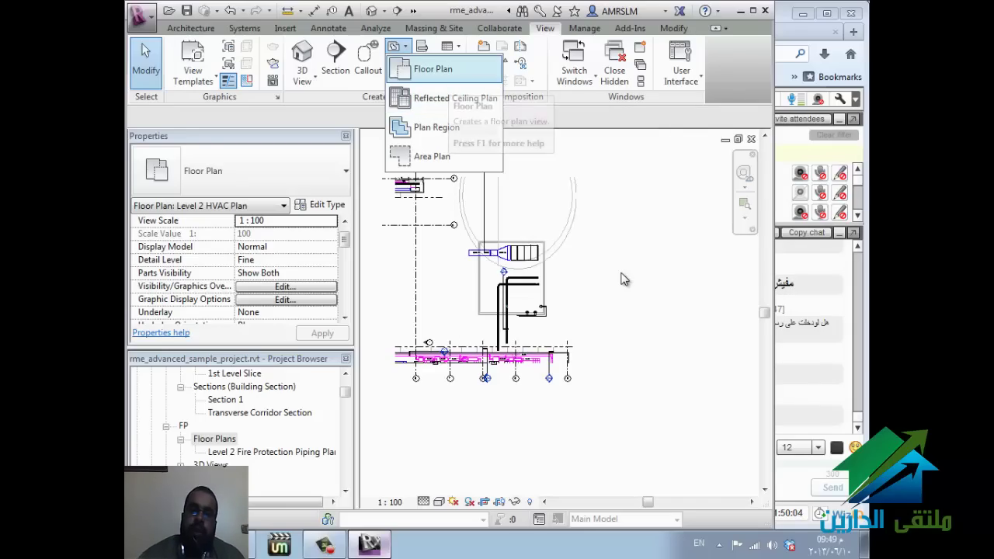
{"action": "key", "text": "Return"}
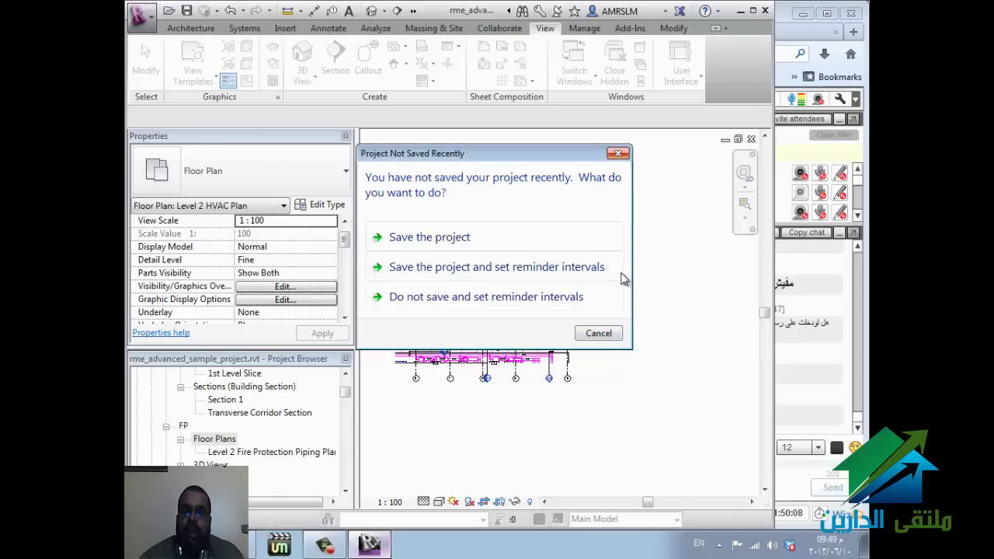
{"action": "left_click", "coordinate": [621, 279]}
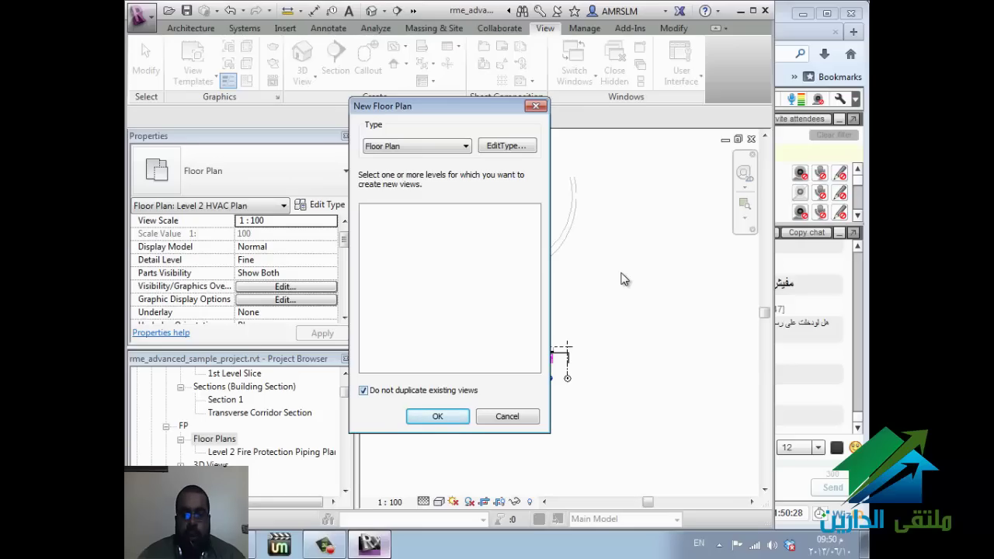
{"action": "key", "text": "space"}
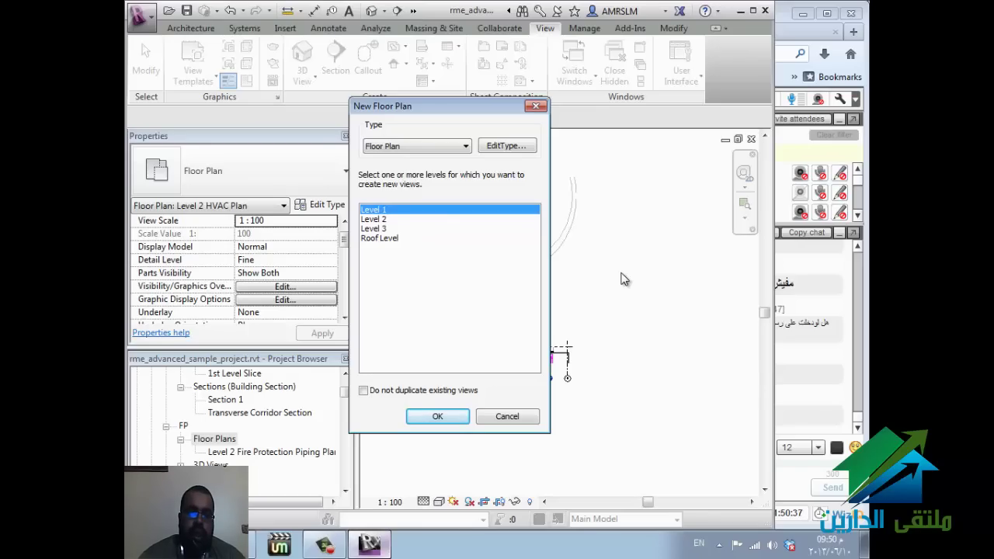
{"action": "key", "text": "shift+Down"}
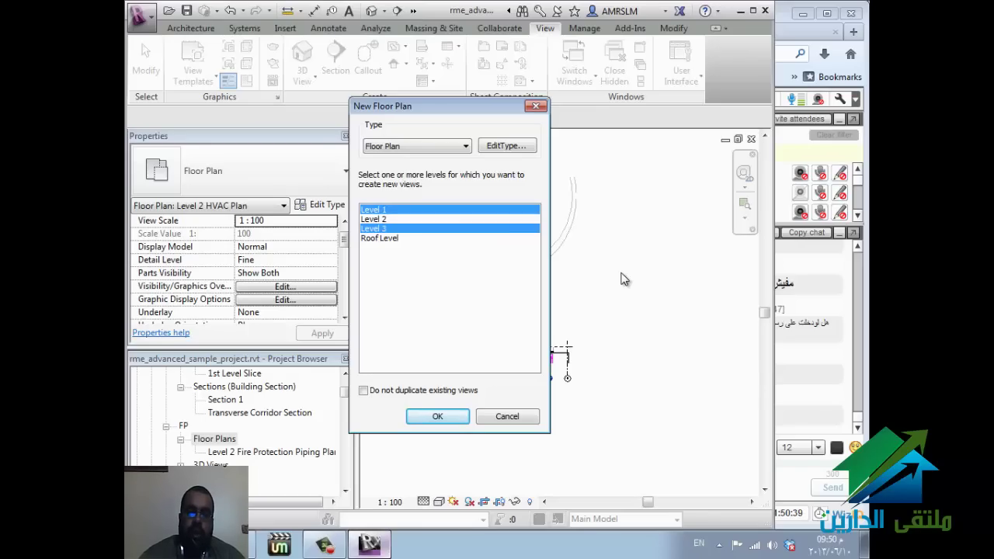
{"action": "key", "text": "Return"}
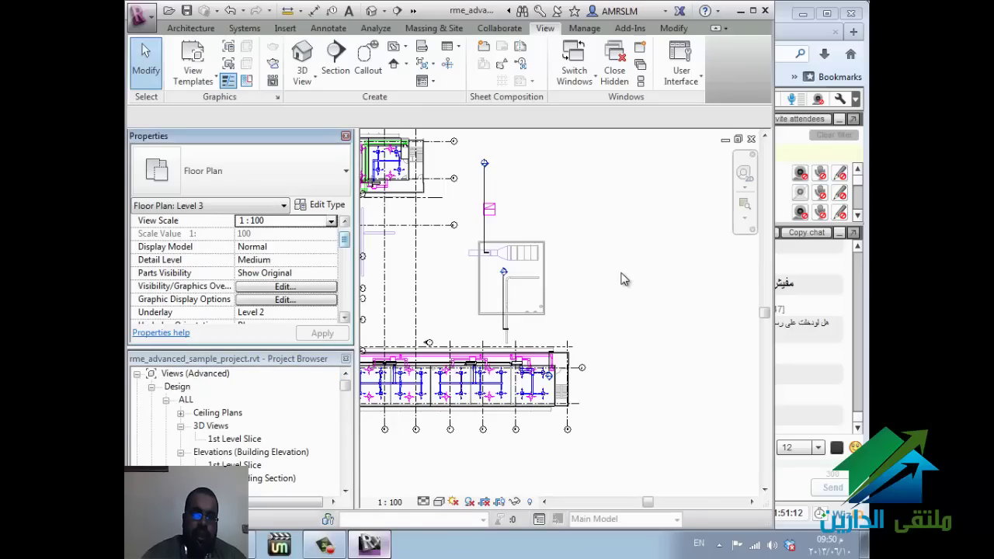
Step: Examine the Level 3 view's properties and look through the project's view list, including the HVAC - Design floor plans, for the new view
{"action": "scroll", "coordinate": [621, 279], "scroll_direction": "down", "scroll_amount": 2}
{"action": "scroll", "coordinate": [623, 279], "scroll_direction": "down", "scroll_amount": 1}
{"action": "scroll", "coordinate": [623, 279], "scroll_direction": "up", "scroll_amount": 4}
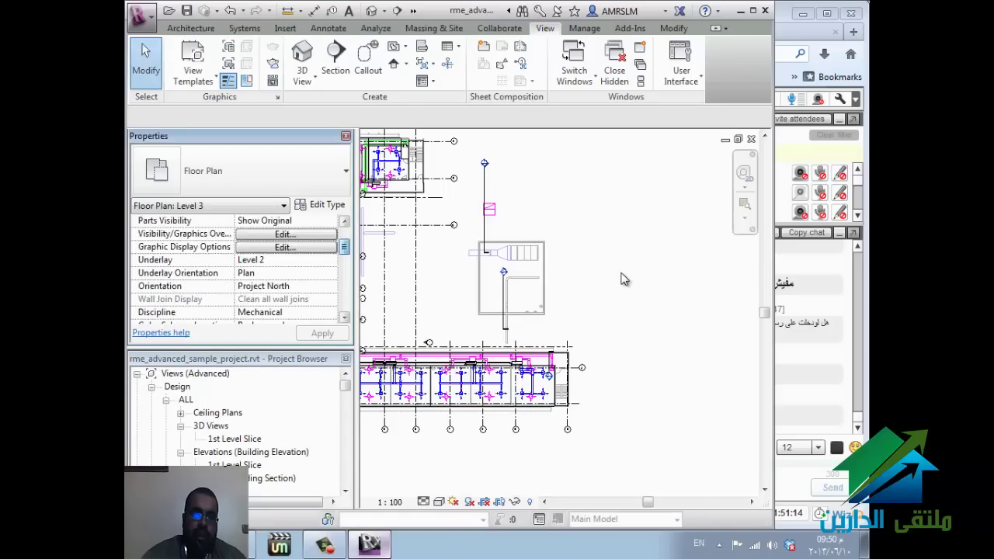
{"action": "scroll", "coordinate": [623, 279], "scroll_direction": "down", "scroll_amount": 5}
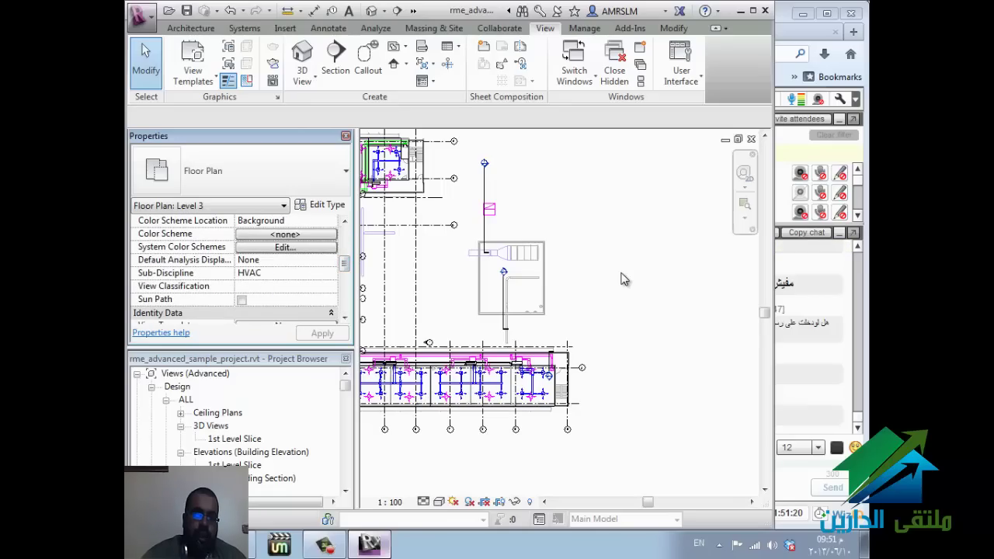
{"action": "scroll", "coordinate": [624, 279], "scroll_direction": "up", "scroll_amount": 5}
{"action": "scroll", "coordinate": [623, 279], "scroll_direction": "down", "scroll_amount": 1}
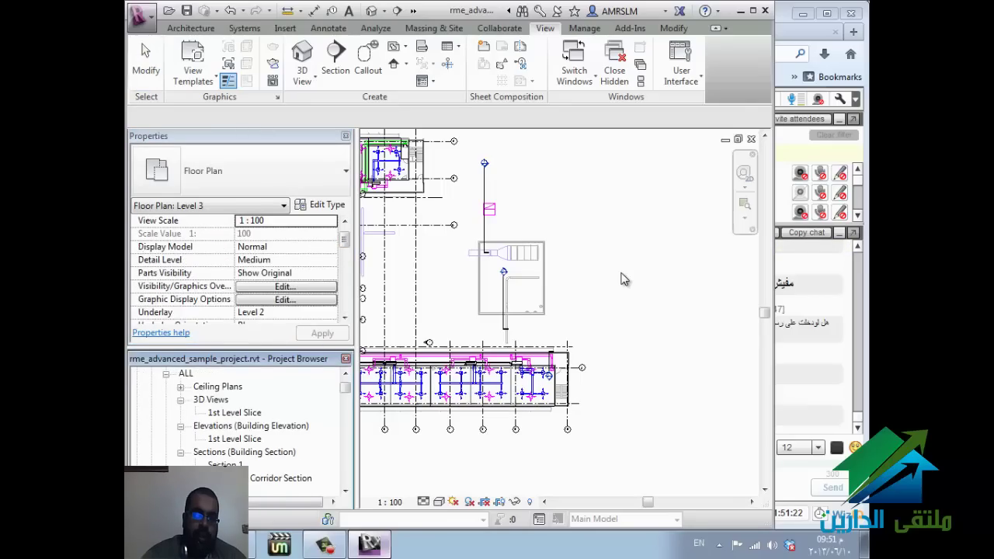
{"action": "scroll", "coordinate": [624, 280], "scroll_direction": "down", "scroll_amount": 5}
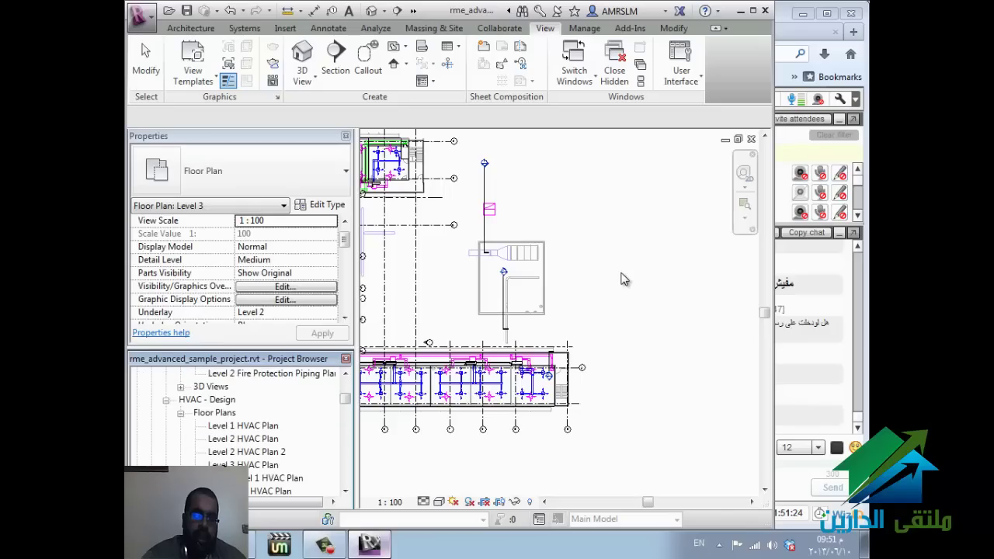
{"action": "scroll", "coordinate": [624, 279], "scroll_direction": "down", "scroll_amount": 1}
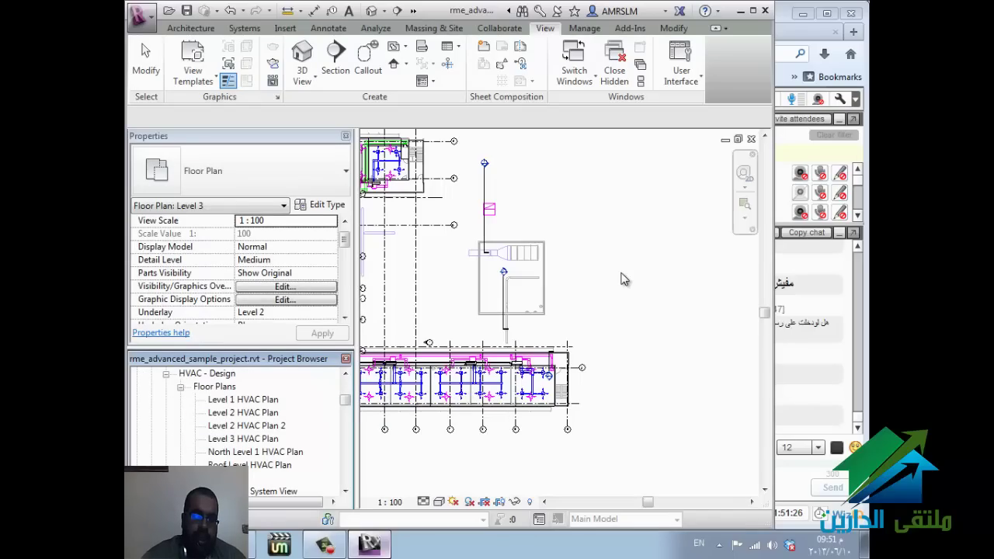
{"action": "left_click", "coordinate": [243, 438]}
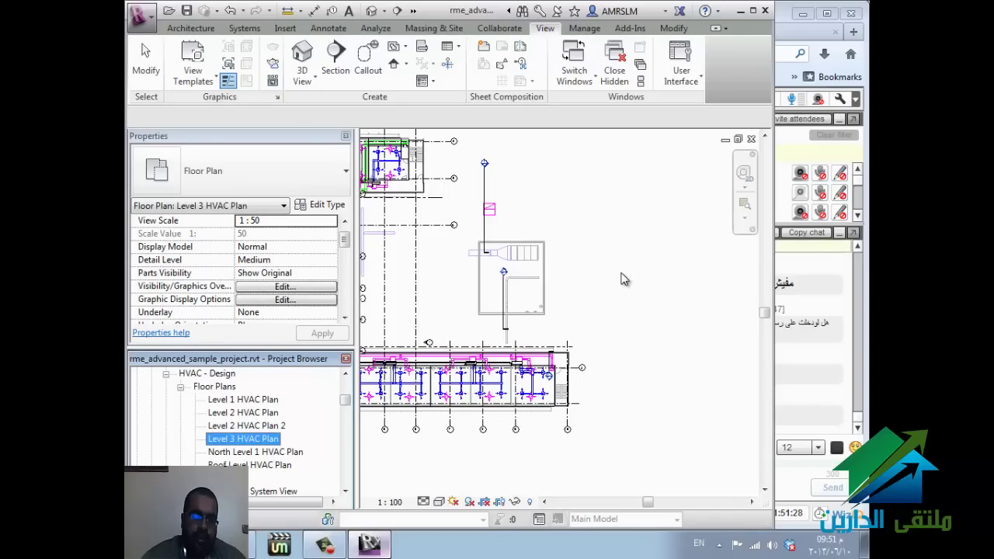
{"action": "scroll", "coordinate": [233, 427], "scroll_direction": "up", "scroll_amount": 6}
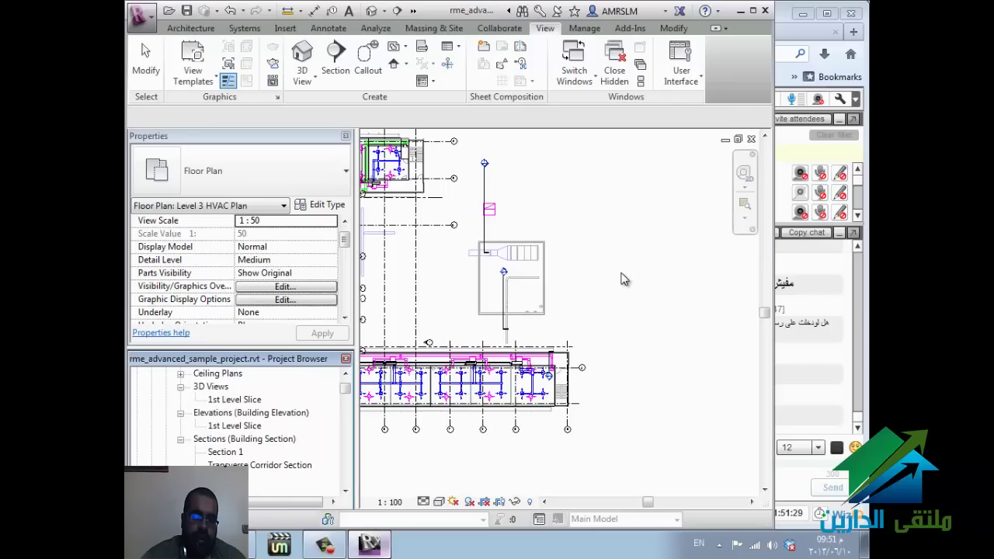
{"action": "scroll", "coordinate": [233, 427], "scroll_direction": "down", "scroll_amount": 3}
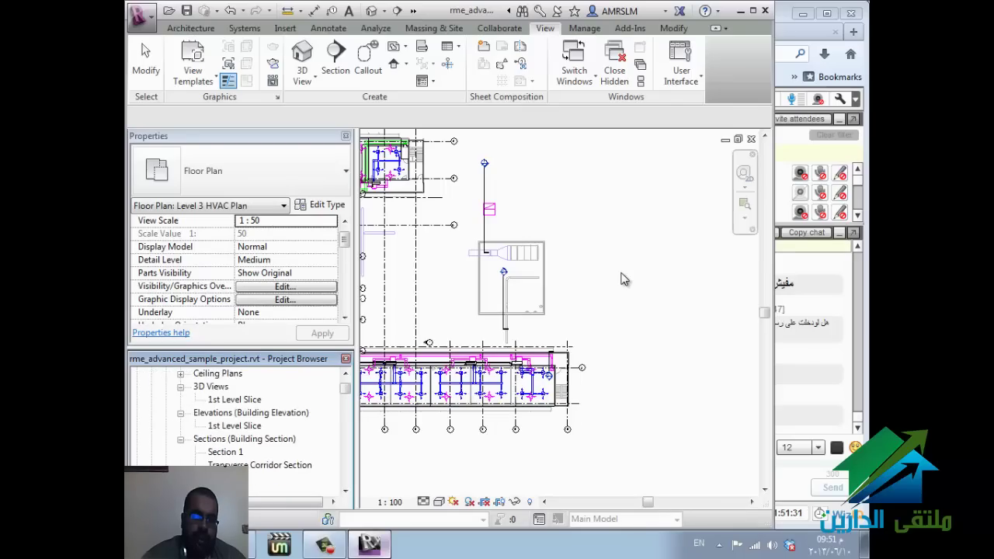
{"action": "scroll", "coordinate": [233, 427], "scroll_direction": "down", "scroll_amount": 8}
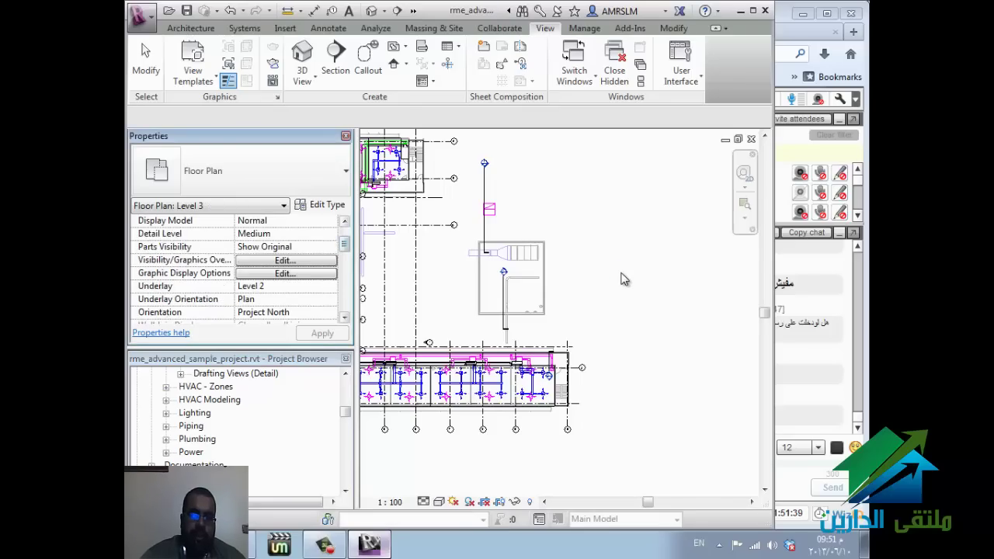
Step: Set the new Level 3 floor plan's Sub-Discipline to FP and its View Classification to Design
{"action": "scroll", "coordinate": [624, 278], "scroll_direction": "down", "scroll_amount": 2}
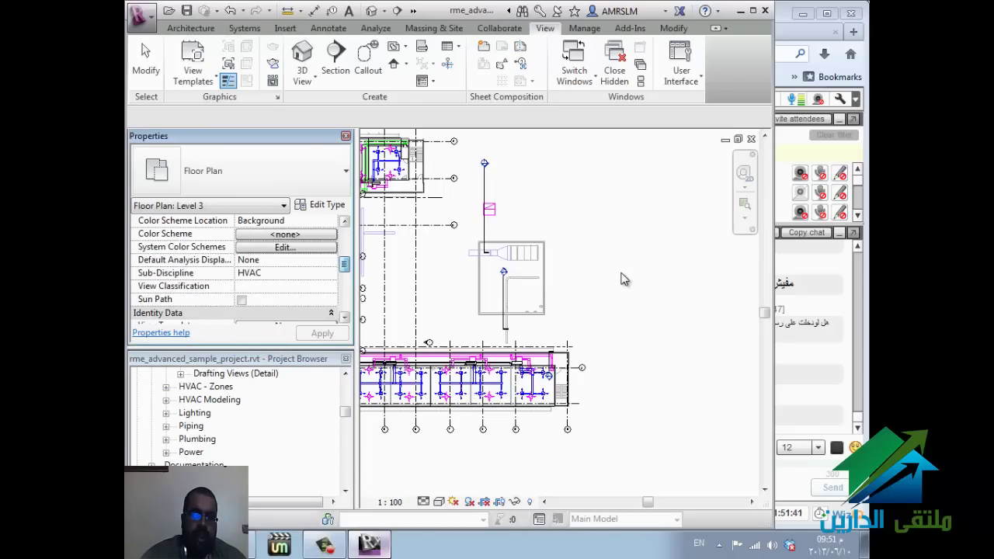
{"action": "left_click", "coordinate": [286, 246]}
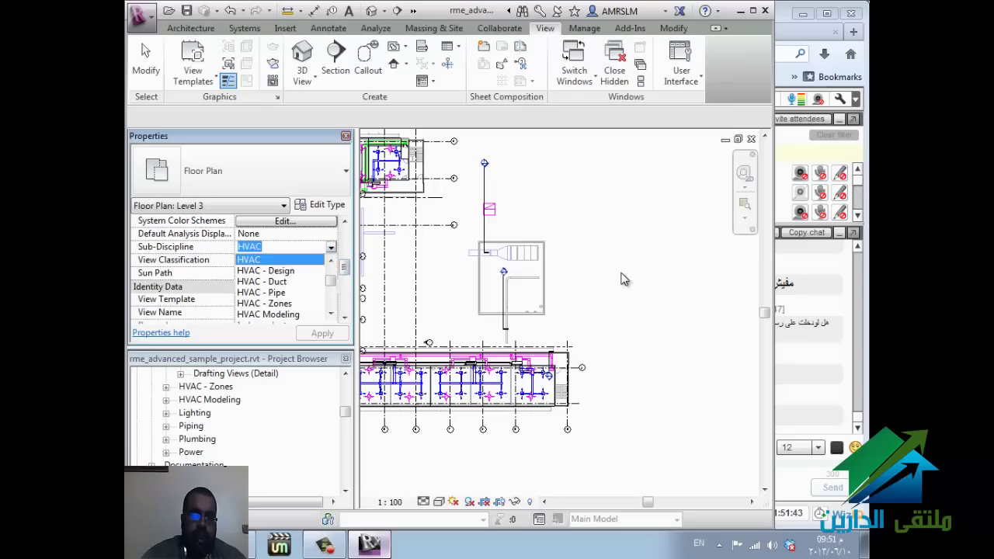
{"action": "scroll", "coordinate": [624, 279], "scroll_direction": "up", "scroll_amount": 1}
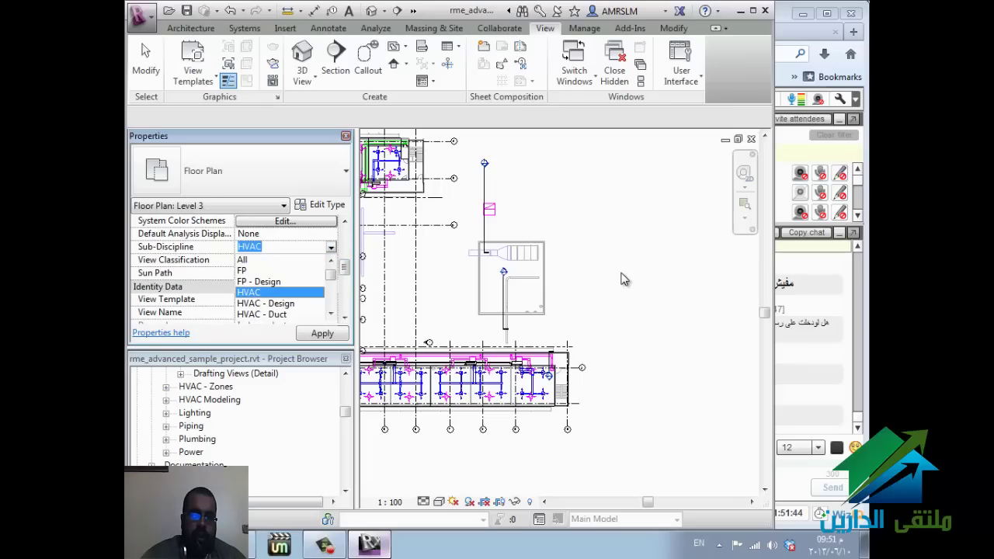
{"action": "key", "text": "Up"}
{"action": "key", "text": "Up"}
{"action": "key", "text": "Return"}
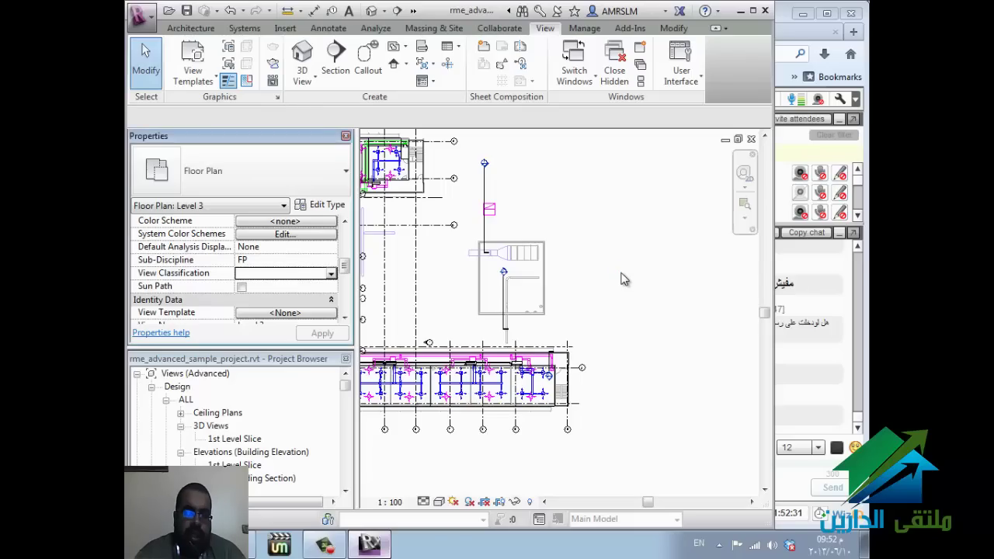
{"action": "key", "text": "Return"}
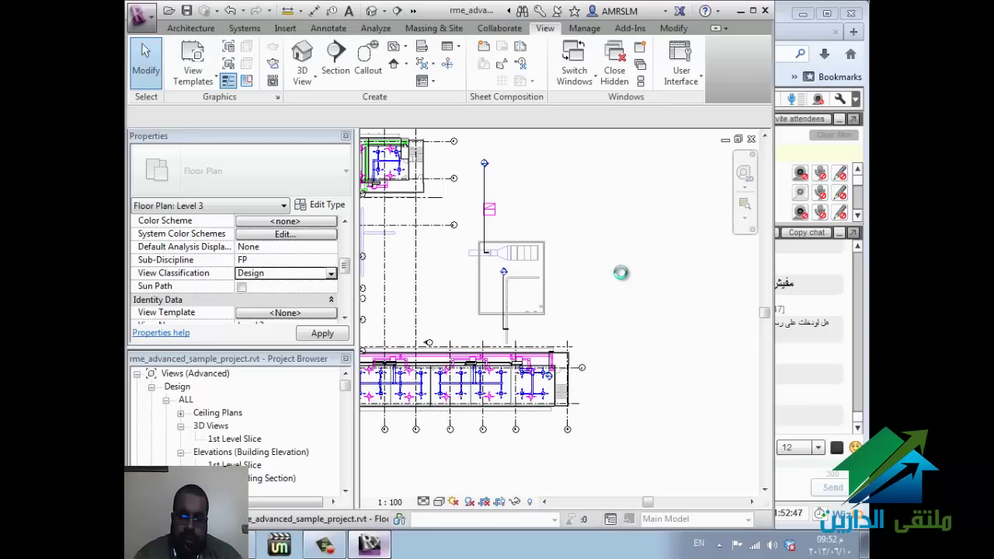
{"action": "key", "text": "alt+Tab"}
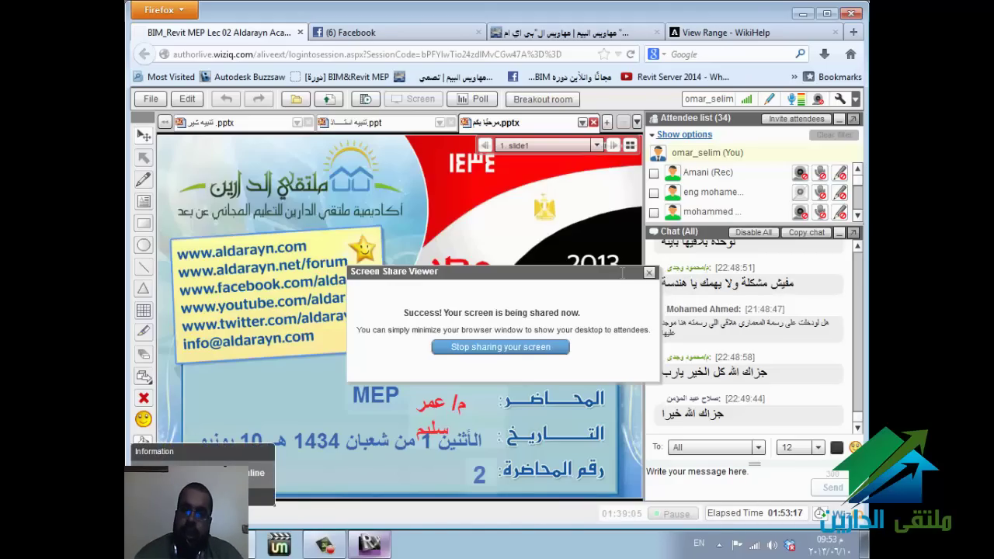
{"action": "key", "text": "alt+Tab"}
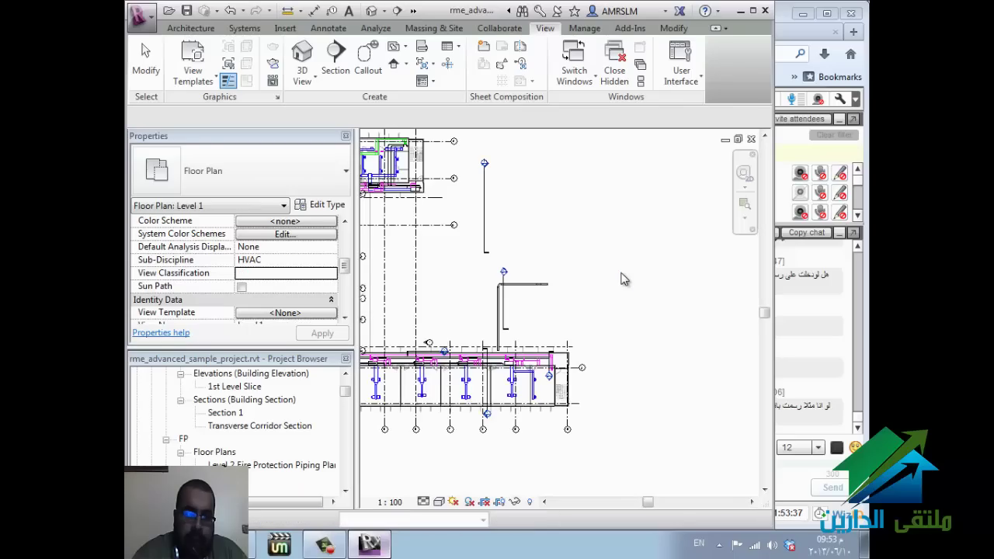
Step: Set the new Level 1 floor plan's Sub-Discipline to FP and its View Classification to Design
{"action": "key", "text": "alt+Down"}
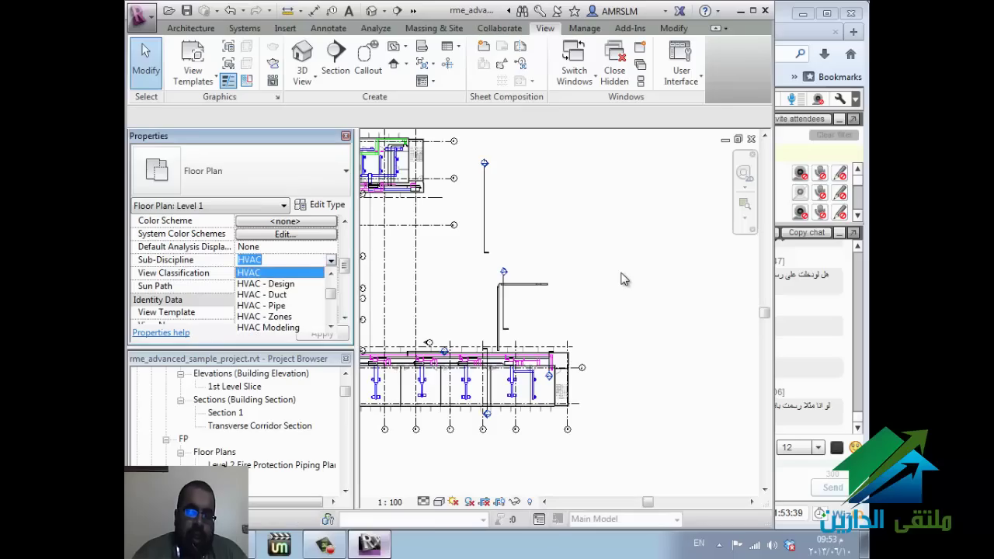
{"action": "scroll", "coordinate": [621, 273], "scroll_direction": "up", "scroll_amount": 2}
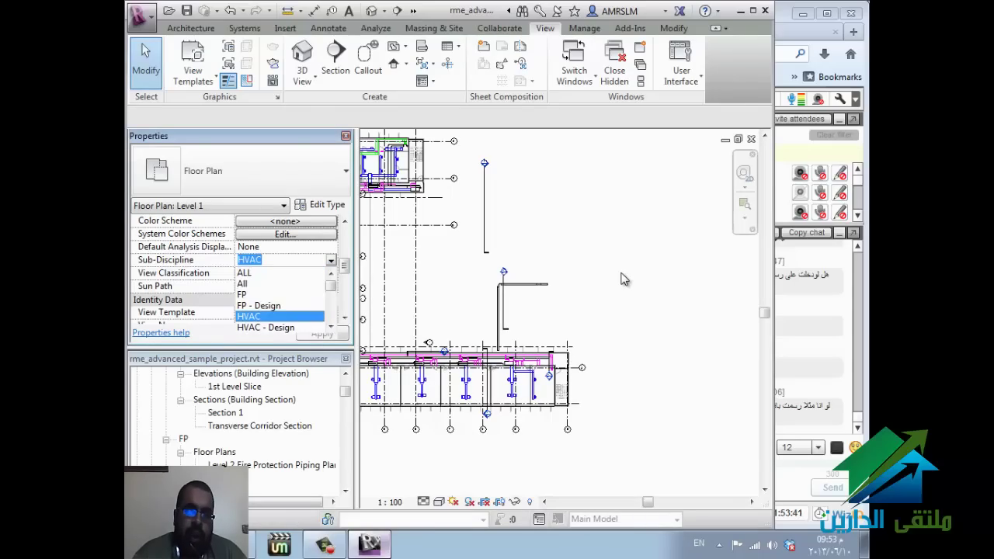
{"action": "key", "text": "Up"}
{"action": "key", "text": "Up"}
{"action": "key", "text": "Return"}
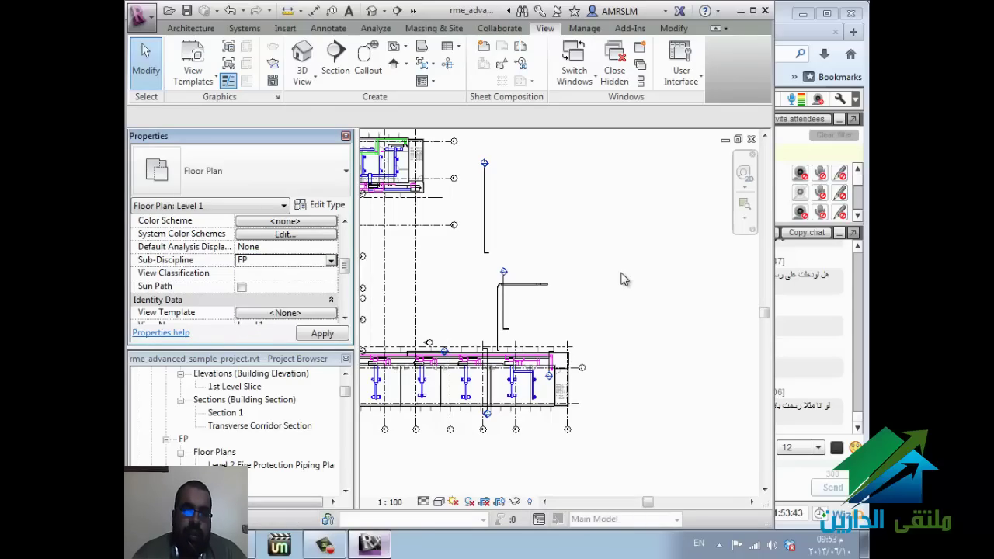
{"action": "key", "text": "Tab"}
{"action": "key", "text": "alt+Down"}
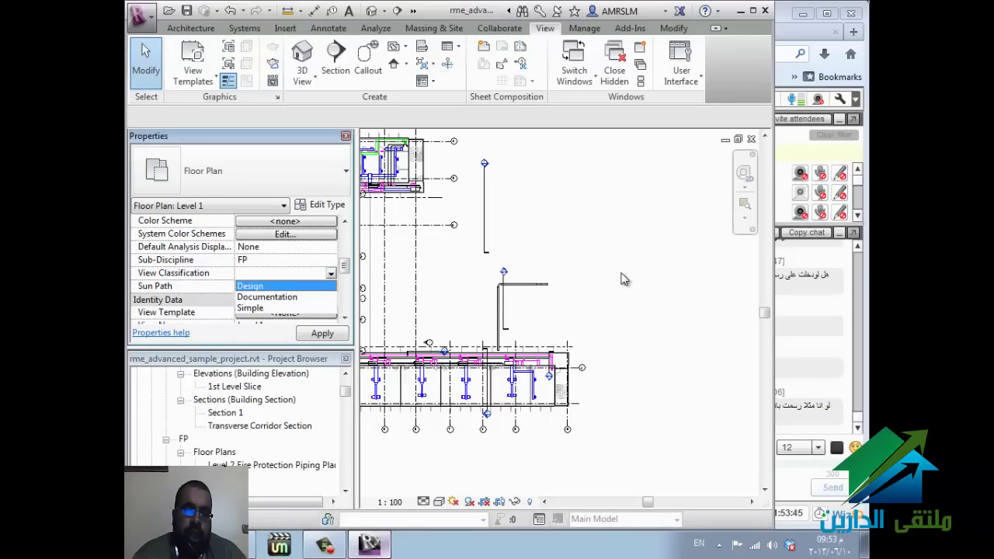
{"action": "key", "text": "Return"}
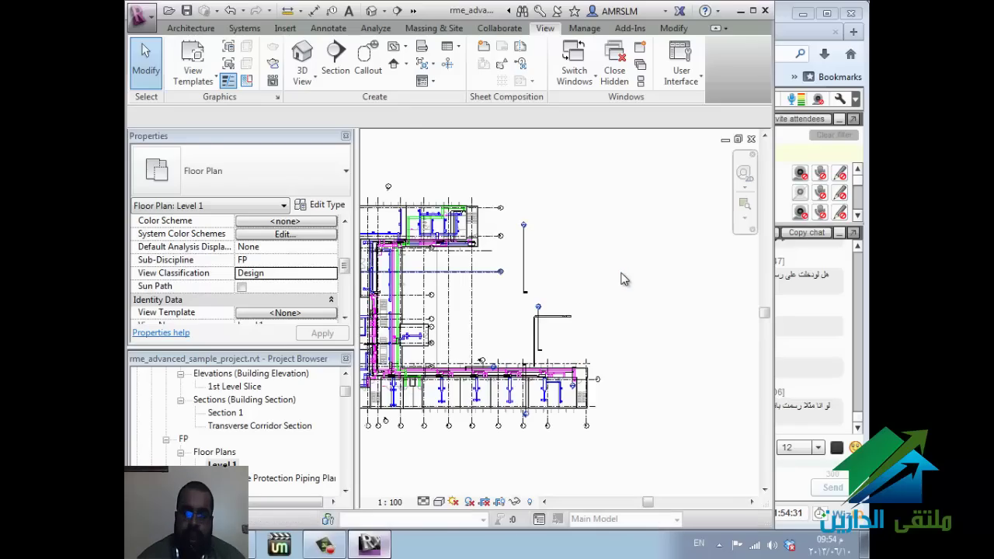
Step: Review the model category visibility and graphic overrides of the Level 1 floor plan and close them without changes
{"action": "key", "text": "v"}
{"action": "key", "text": "v"}
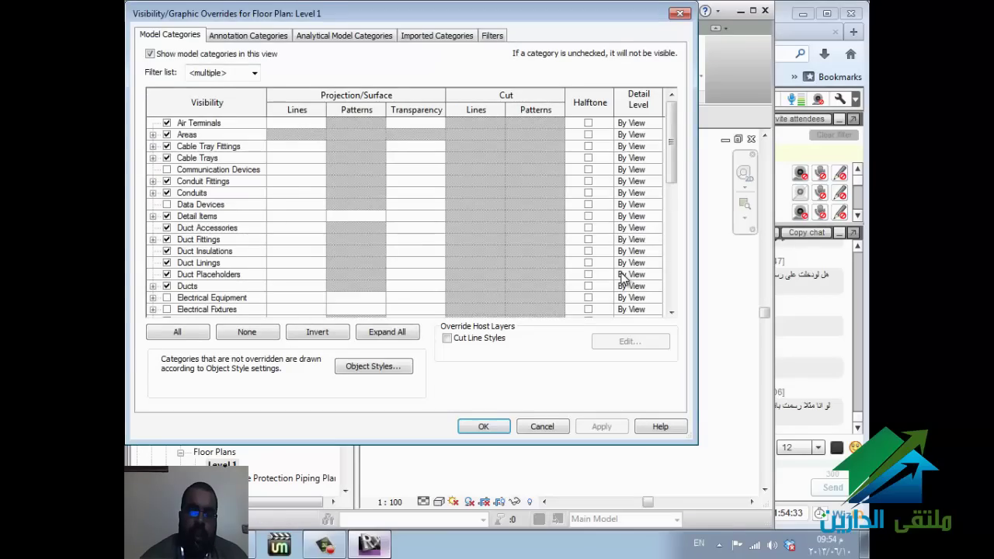
{"action": "key", "text": "Escape"}
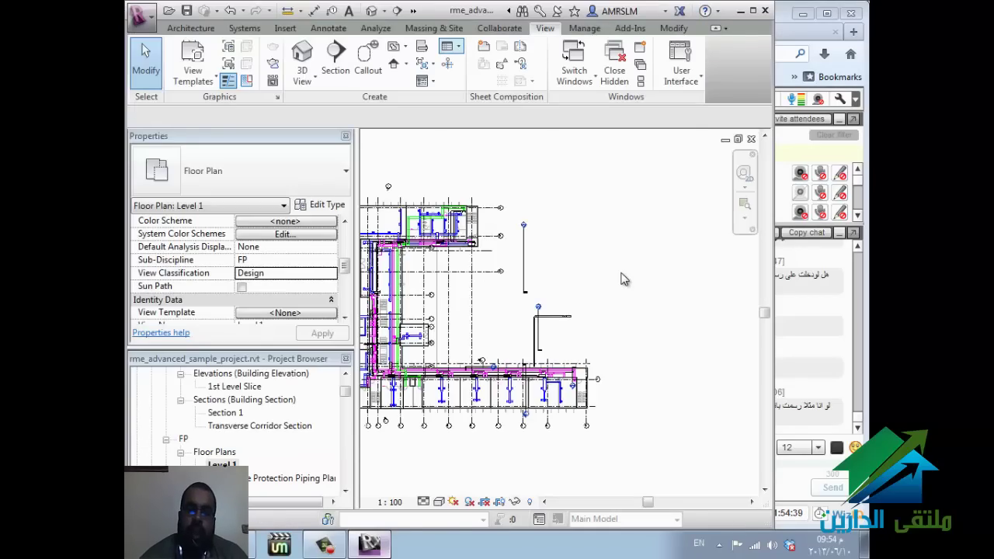
{"action": "left_click", "coordinate": [451, 46]}
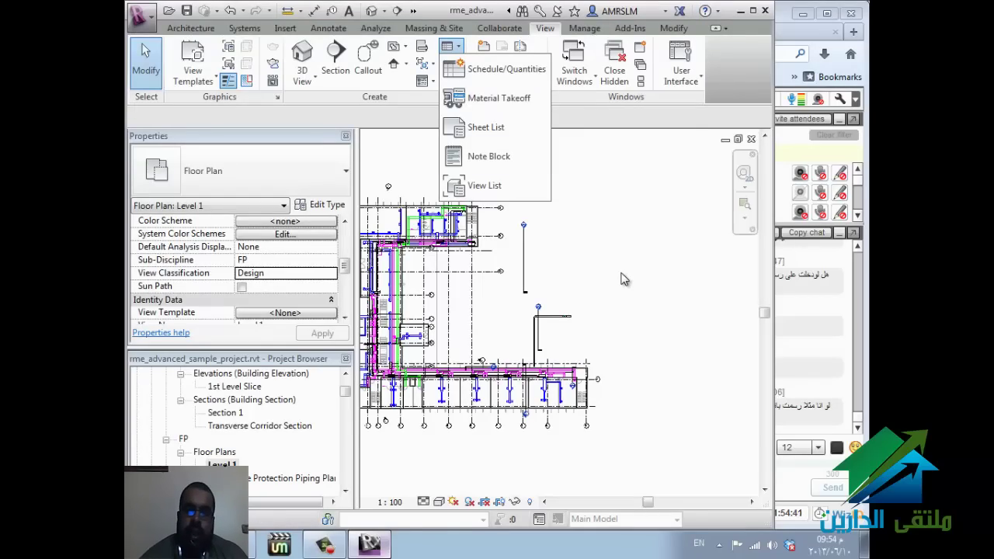
{"action": "left_click", "coordinate": [422, 46]}
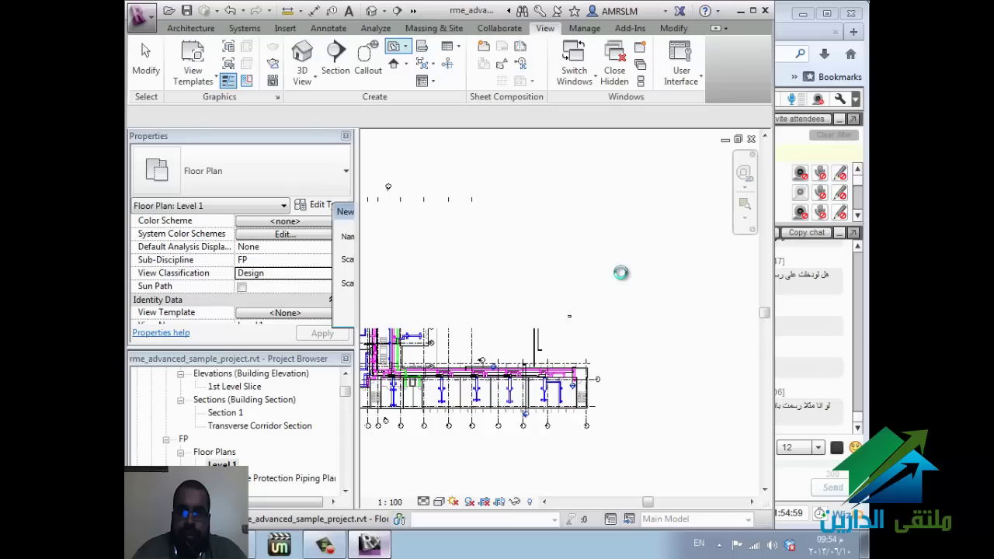
{"action": "key", "text": "Escape"}
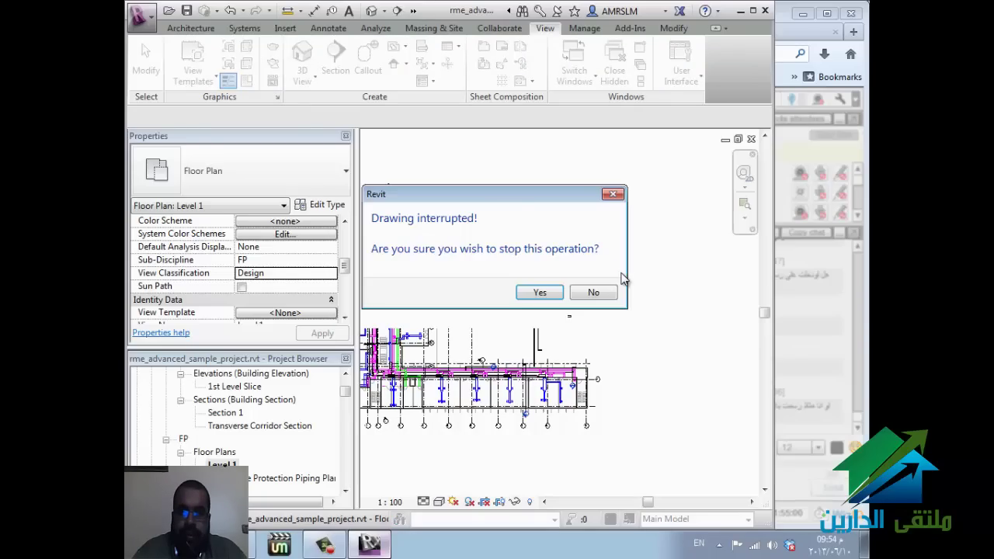
{"action": "left_click", "coordinate": [594, 292]}
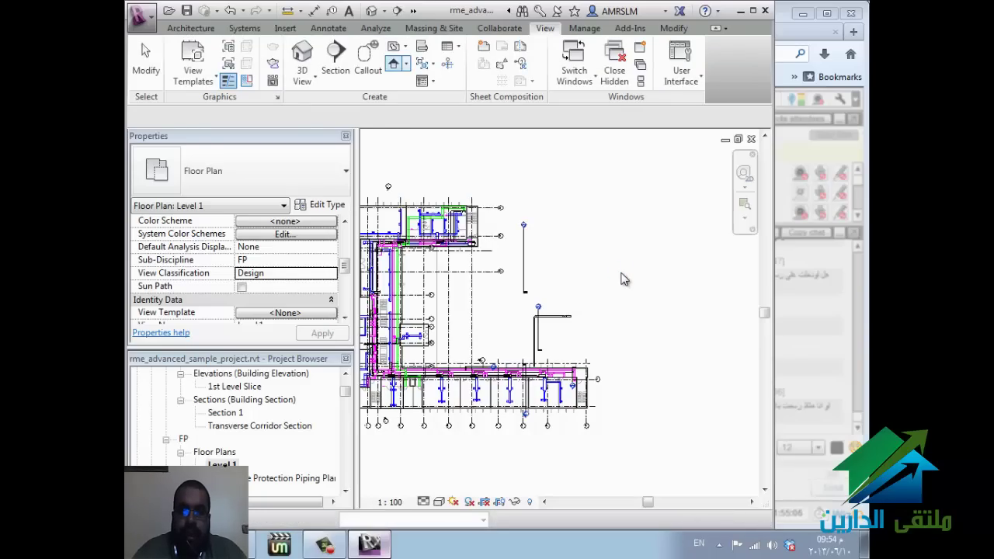
Step: Create a reflected ceiling plan for Level 2, allowing existing views to be duplicated
{"action": "key", "text": "Down"}
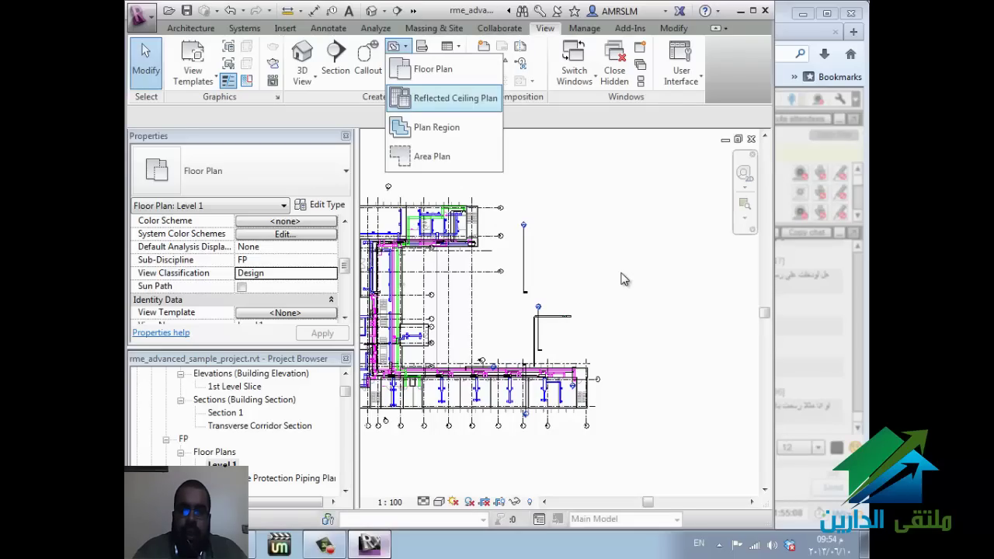
{"action": "key", "text": "Return"}
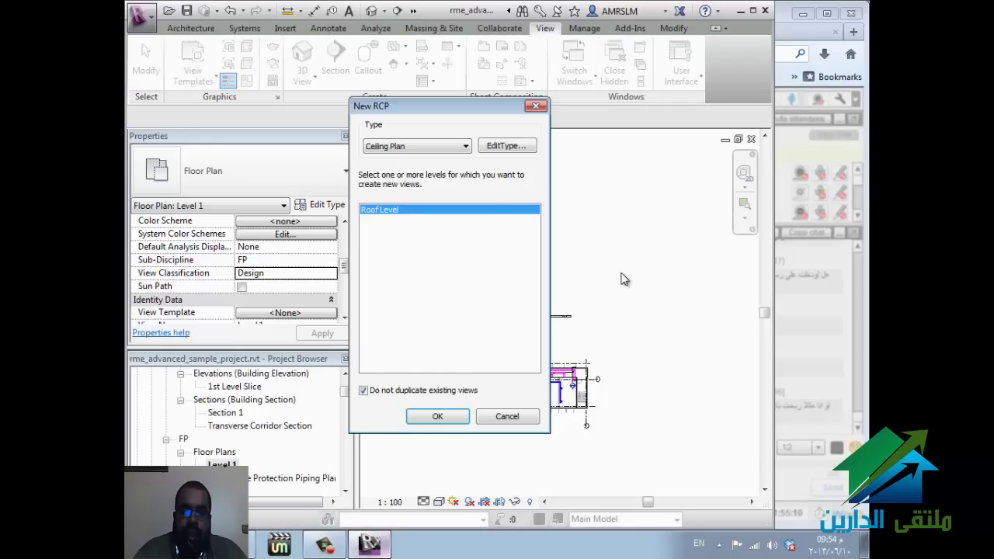
{"action": "key", "text": "space"}
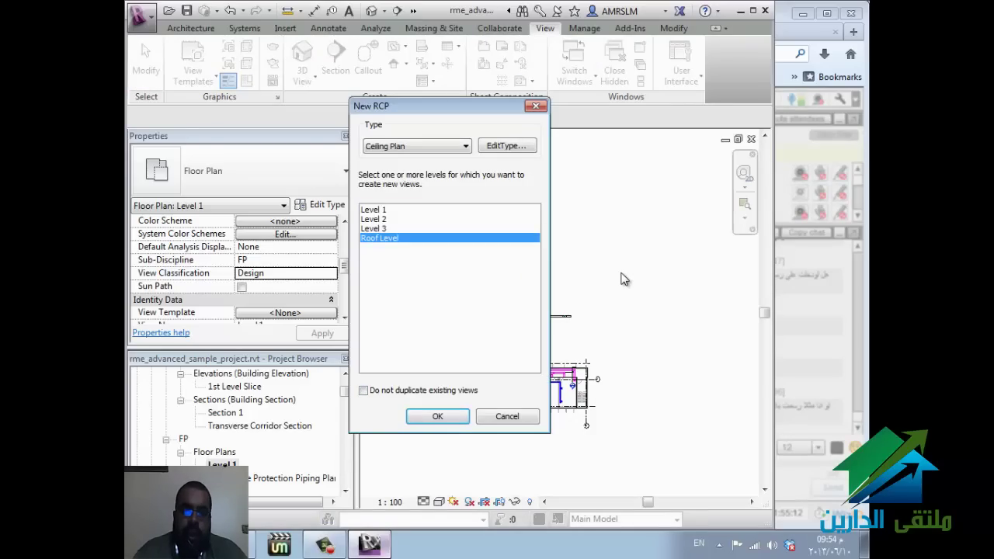
{"action": "key", "text": "Home"}
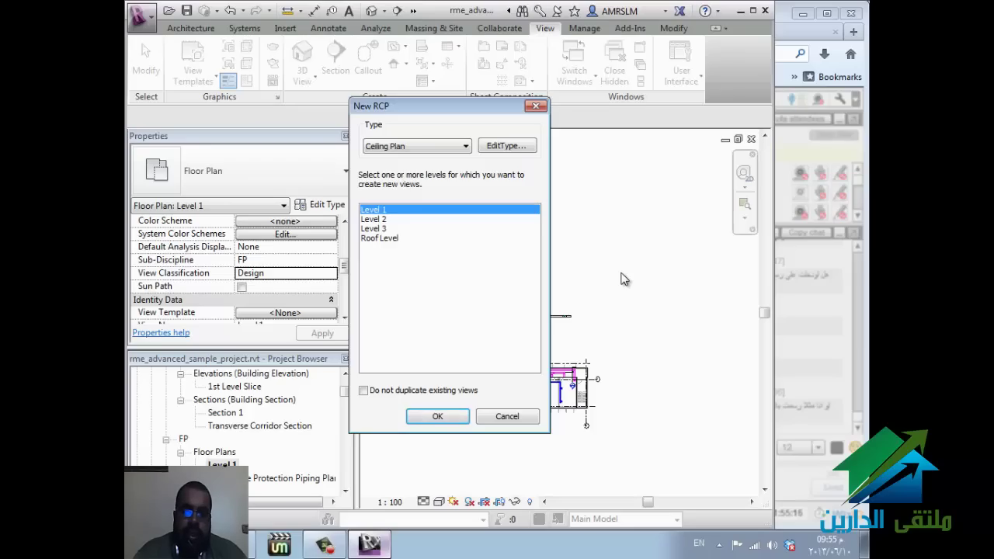
{"action": "key", "text": "Down"}
{"action": "key", "text": "Return"}
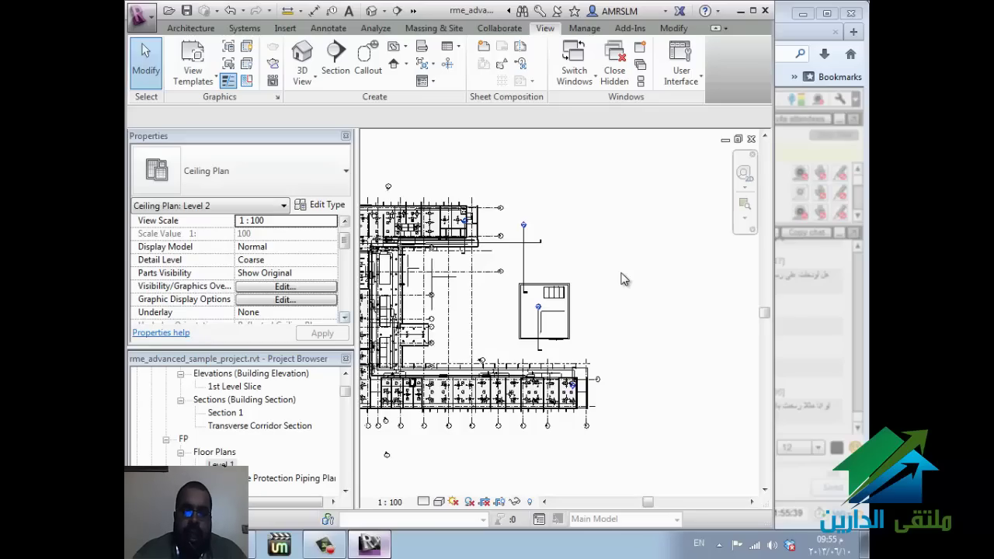
Step: Set the new Level 2 ceiling plan's Sub-Discipline to FP and its View Classification to Design
{"action": "left_click", "coordinate": [344, 317]}
{"action": "left_click", "coordinate": [344, 317]}
{"action": "left_click", "coordinate": [344, 317]}
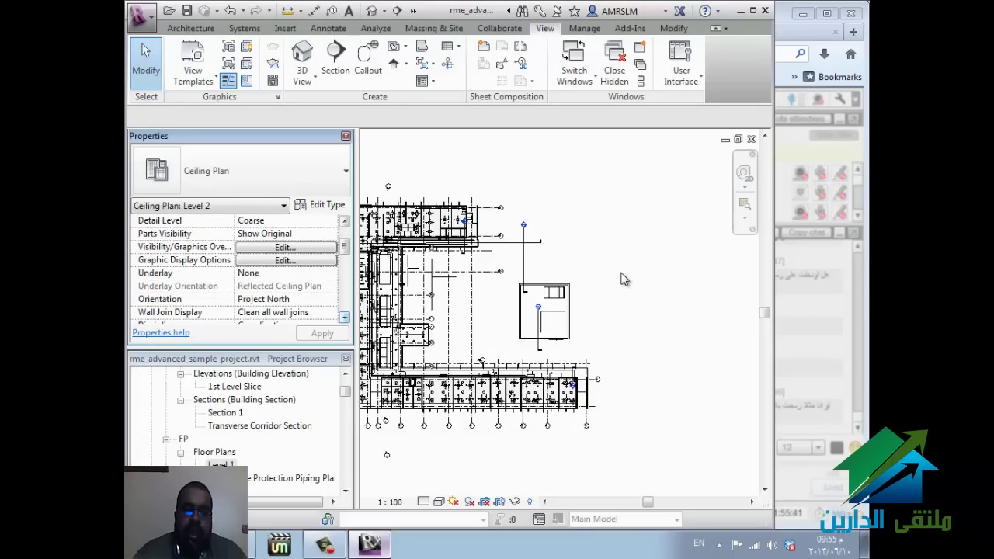
{"action": "scroll", "coordinate": [625, 280], "scroll_direction": "down", "scroll_amount": 2}
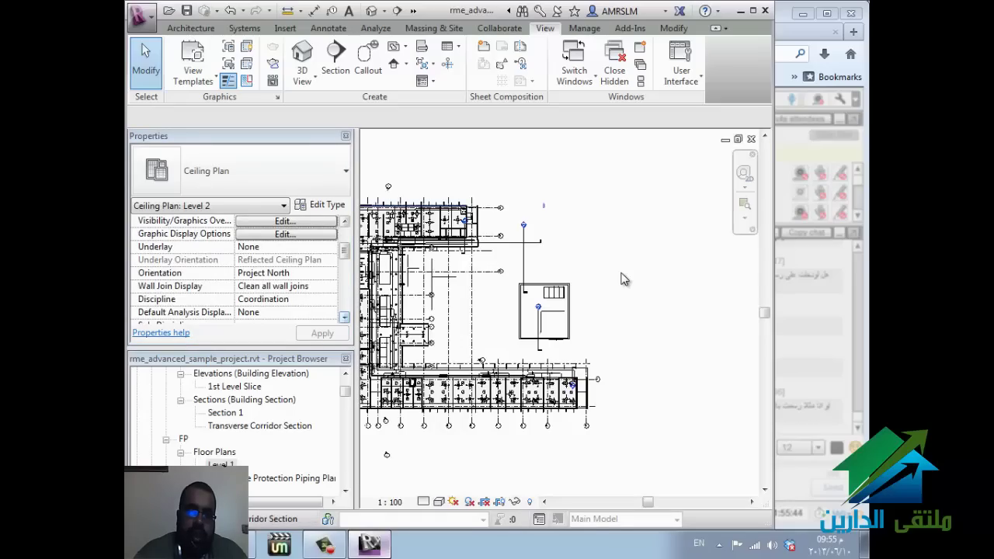
{"action": "scroll", "coordinate": [625, 280], "scroll_direction": "up", "scroll_amount": 4}
{"action": "scroll", "coordinate": [625, 280], "scroll_direction": "down", "scroll_amount": 8}
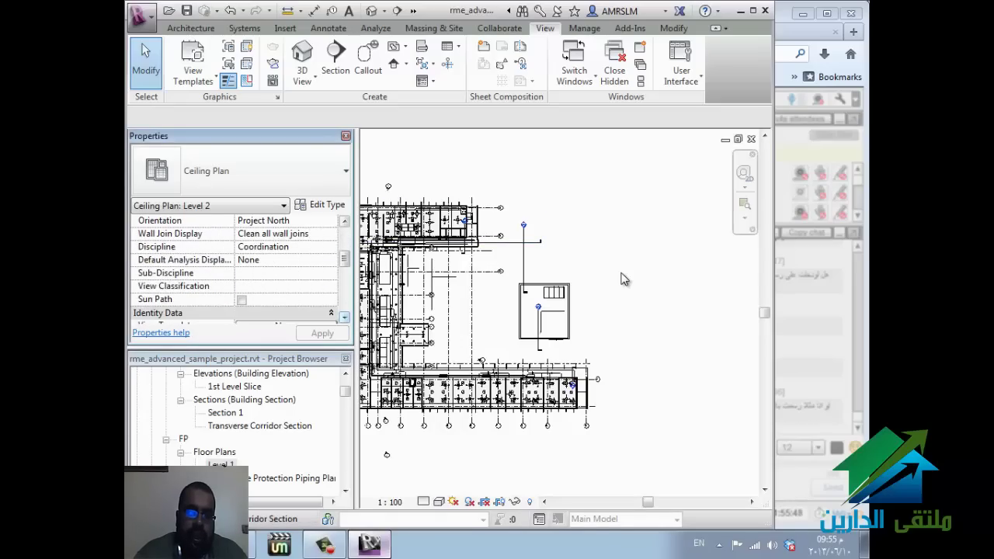
{"action": "key", "text": "alt+Down"}
{"action": "key", "text": "Down"}
{"action": "key", "text": "Down"}
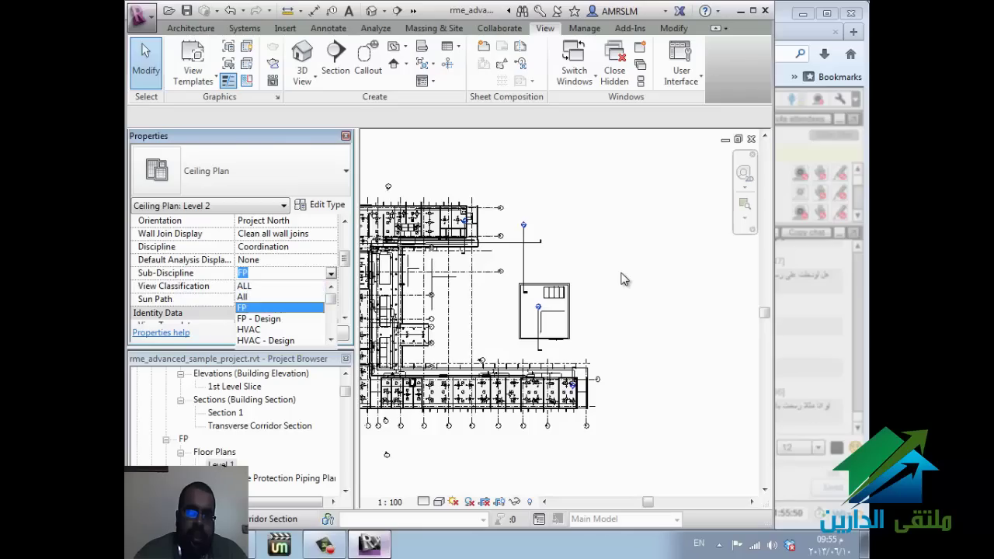
{"action": "left_click", "coordinate": [621, 274]}
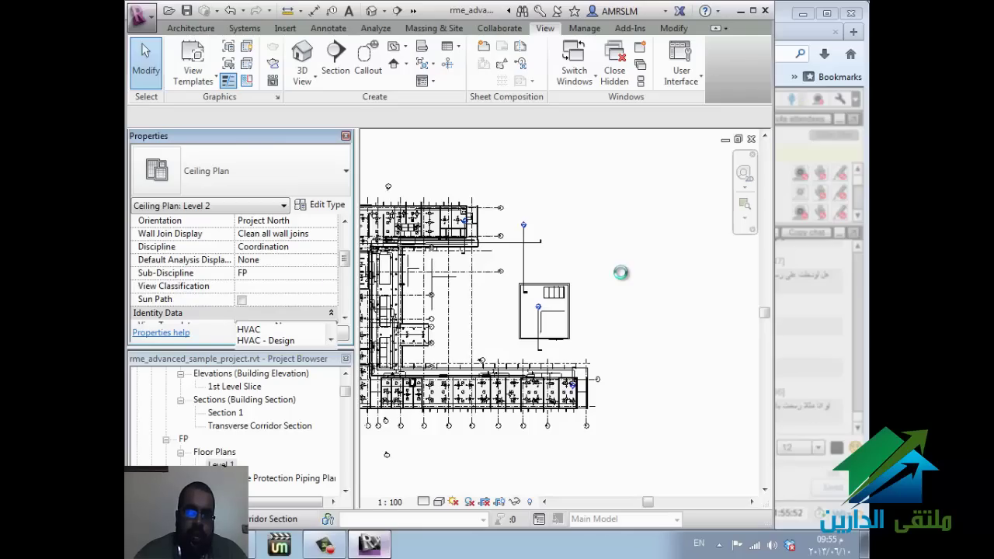
{"action": "key", "text": "Tab"}
{"action": "key", "text": "alt+Down"}
{"action": "key", "text": "Down"}
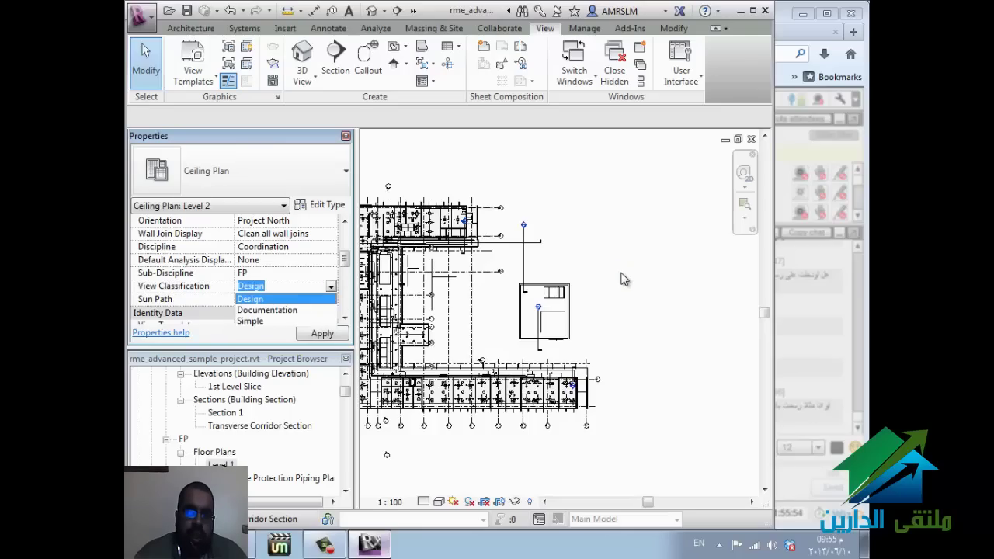
{"action": "key", "text": "Return"}
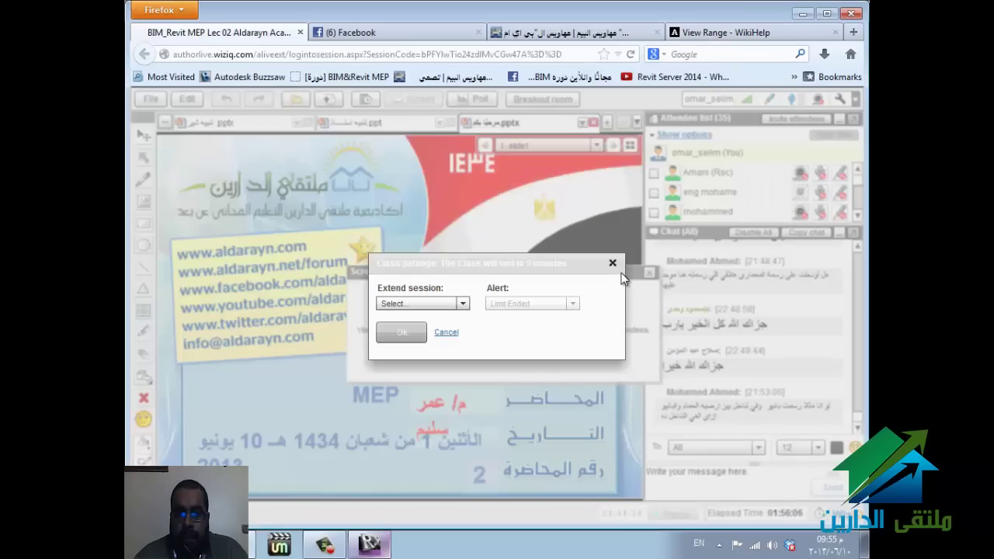
Step: In the online class in Firefox, extend the session by 180 mins with the alert set to Before 5 mins
{"action": "key", "text": "alt+Down"}
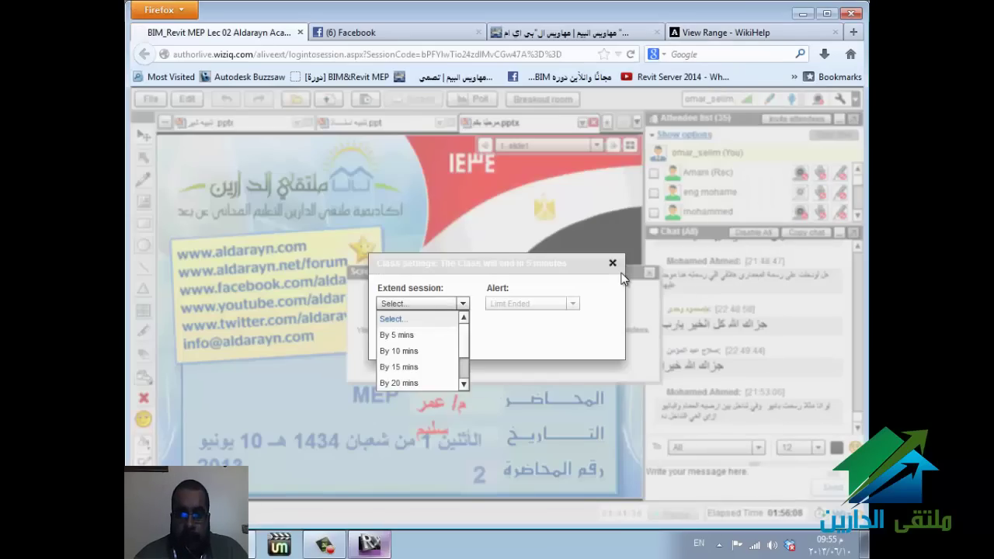
{"action": "key", "text": "Down"}
{"action": "key", "text": "Down"}
{"action": "key", "text": "Down"}
{"action": "key", "text": "Down"}
{"action": "key", "text": "Down"}
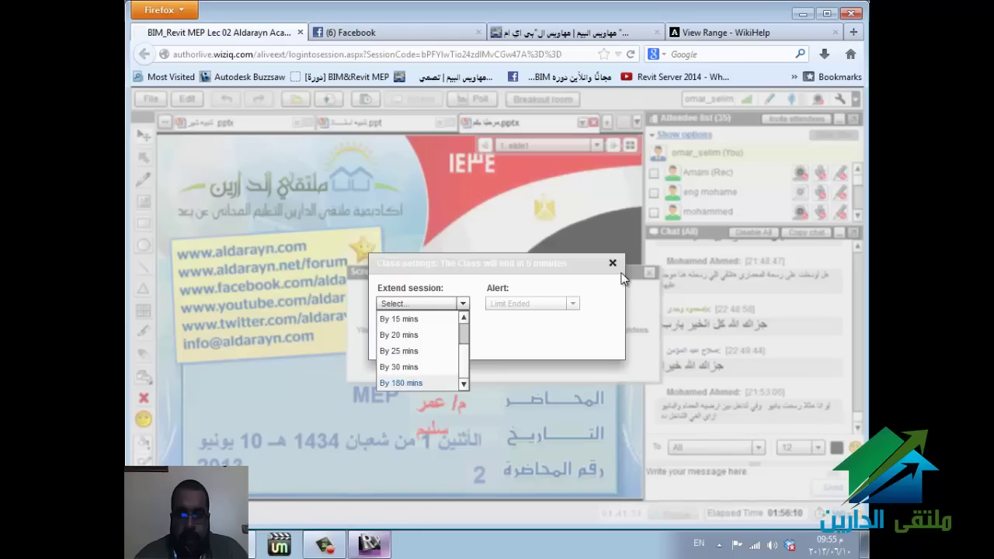
{"action": "key", "text": "Return"}
{"action": "key", "text": "Tab"}
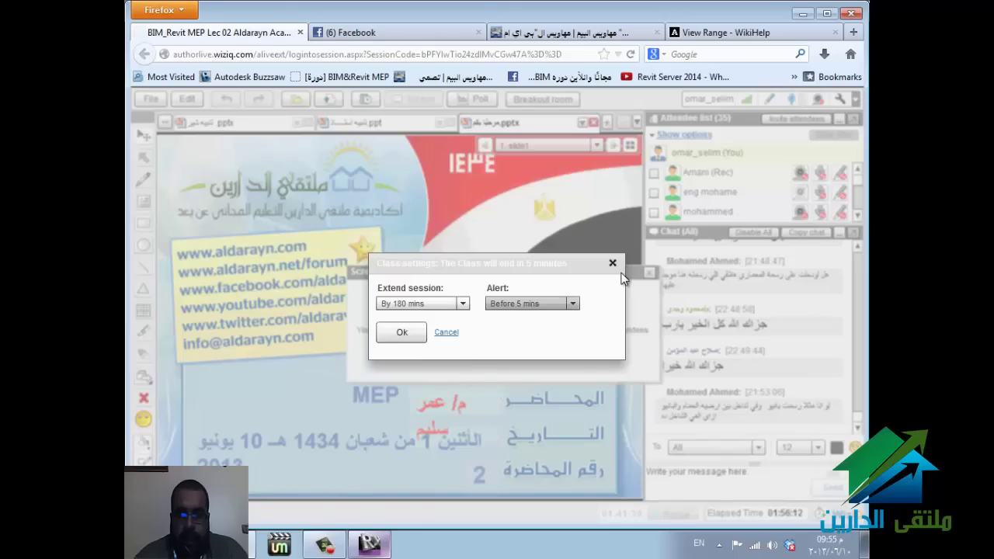
{"action": "key", "text": "alt+Down"}
{"action": "key", "text": "Return"}
{"action": "key", "text": "Return"}
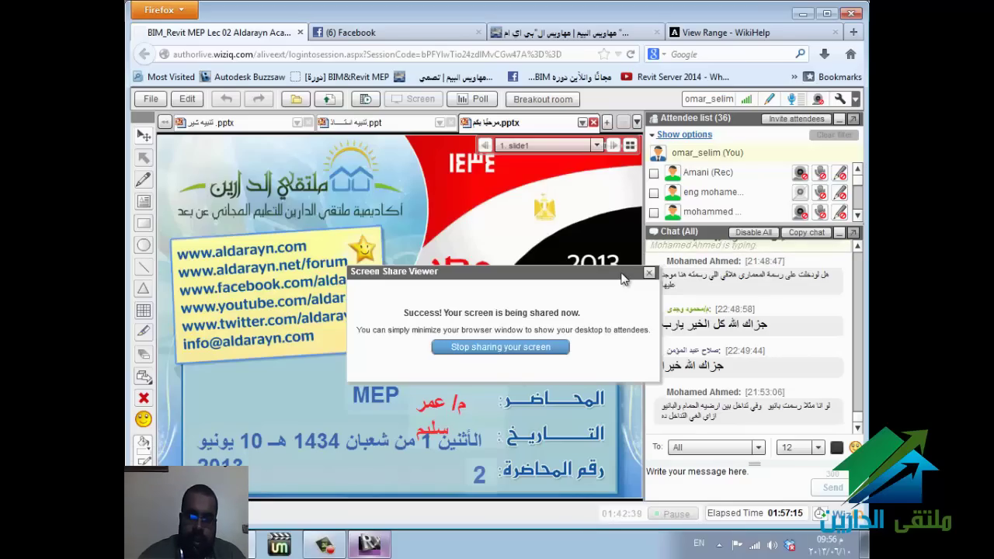
Step: Switch back to Revit and compare the Level 1 floor plan with the Level 2 ceiling plan around grids 8 to 10
{"action": "left_click", "coordinate": [369, 544]}
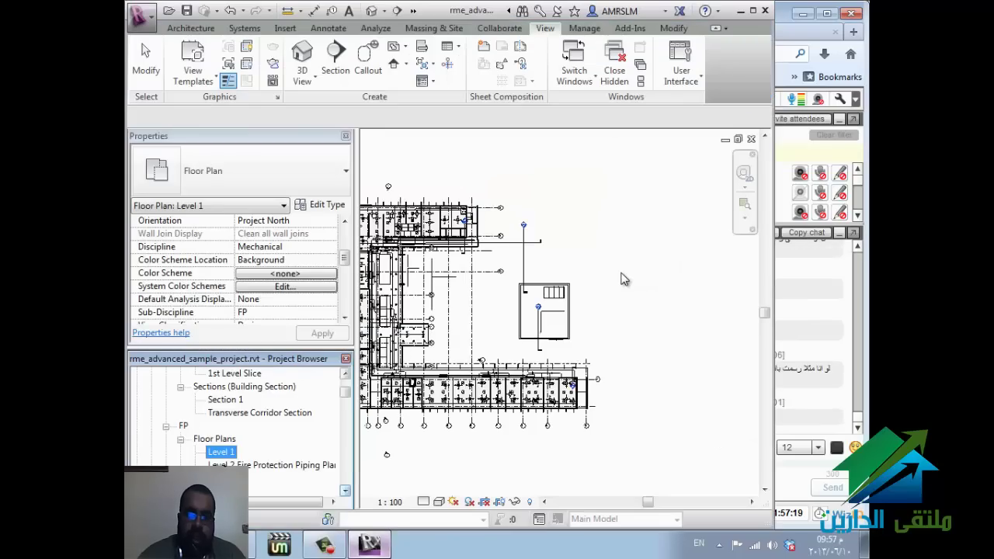
{"action": "key", "text": "ctrl+Tab"}
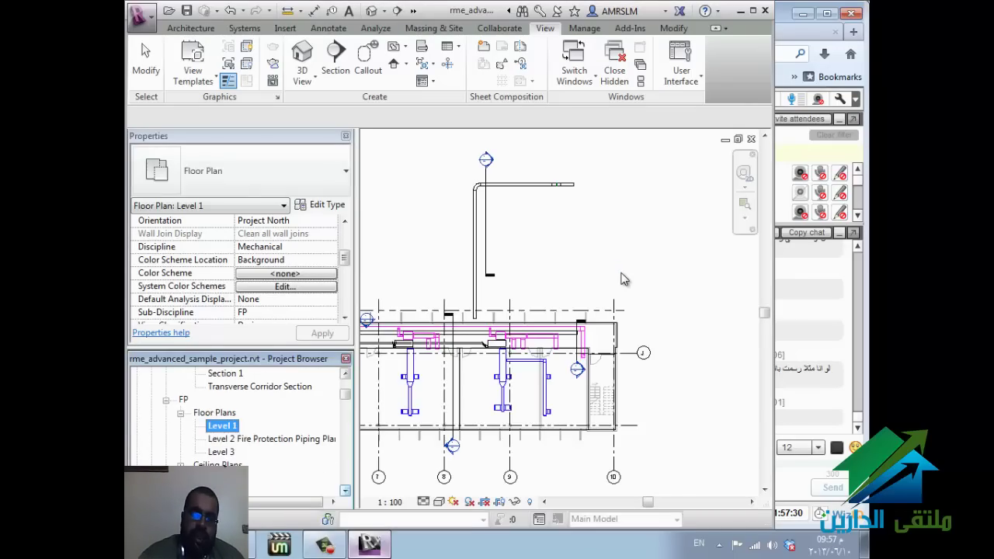
{"action": "key", "text": "ctrl+Tab"}
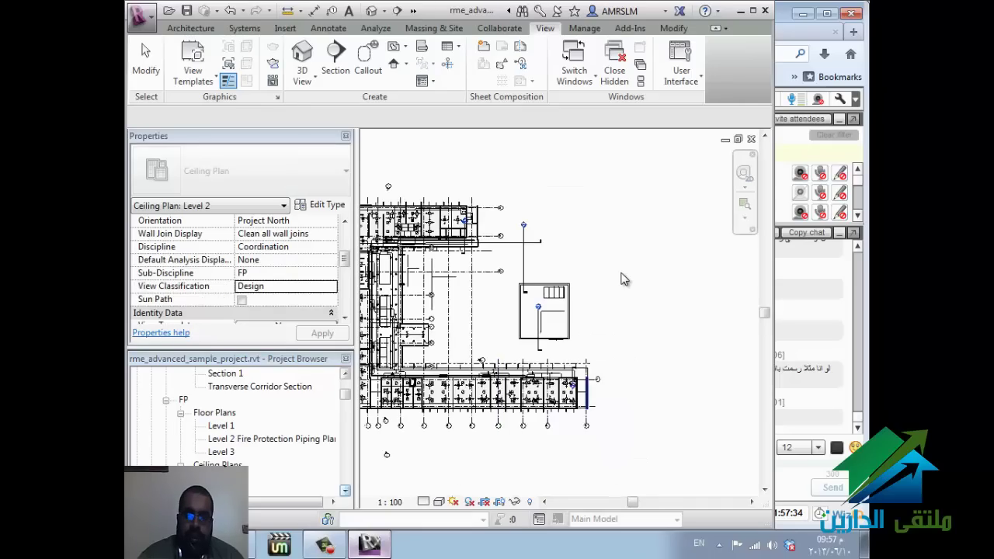
{"action": "scroll", "coordinate": [621, 273], "scroll_direction": "up", "scroll_amount": 5}
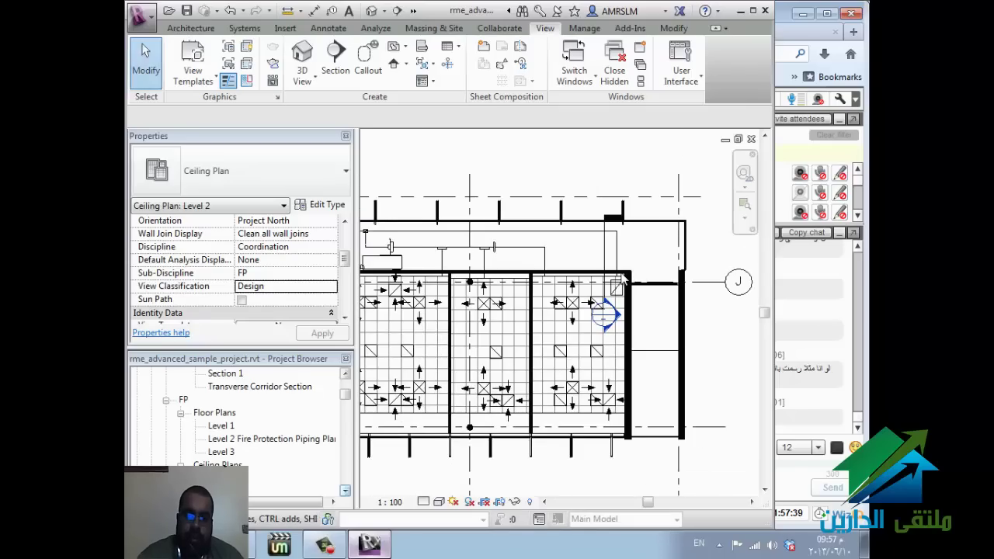
{"action": "scroll", "coordinate": [622, 273], "scroll_direction": "down", "scroll_amount": 2}
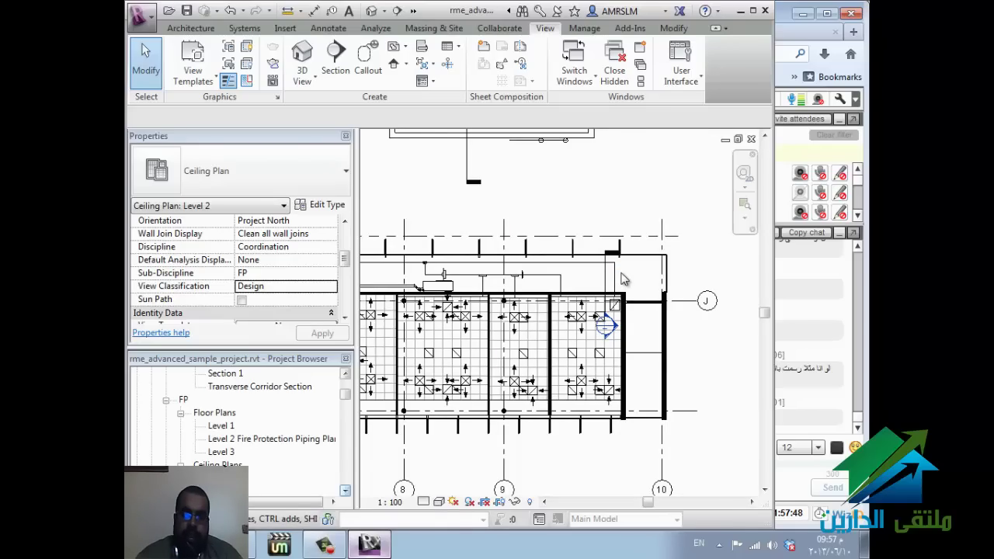
Step: Review the Level 2 ceiling plan's model category visibility and its discipline filter list, then close them without changes
{"action": "key", "text": "v"}
{"action": "key", "text": "v"}
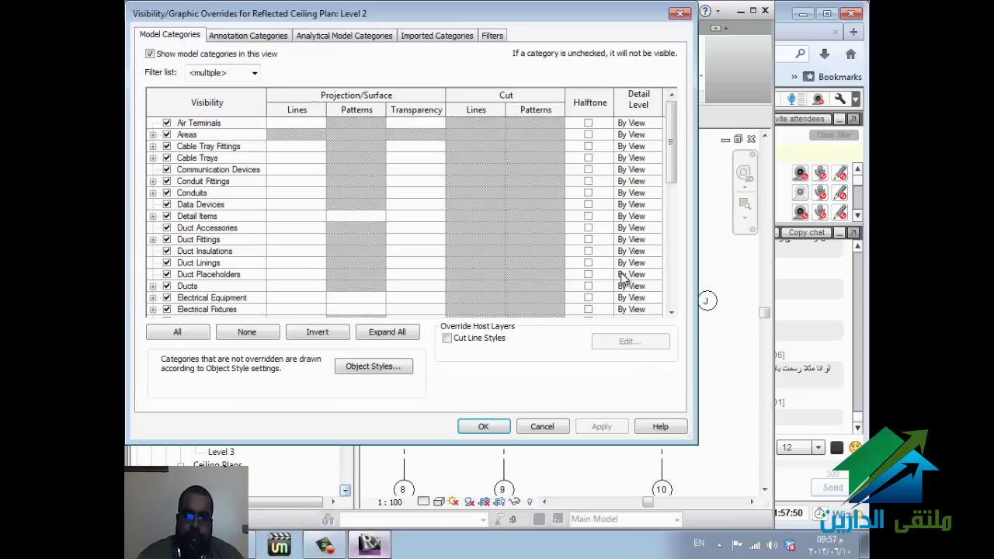
{"action": "scroll", "coordinate": [623, 280], "scroll_direction": "down", "scroll_amount": 8}
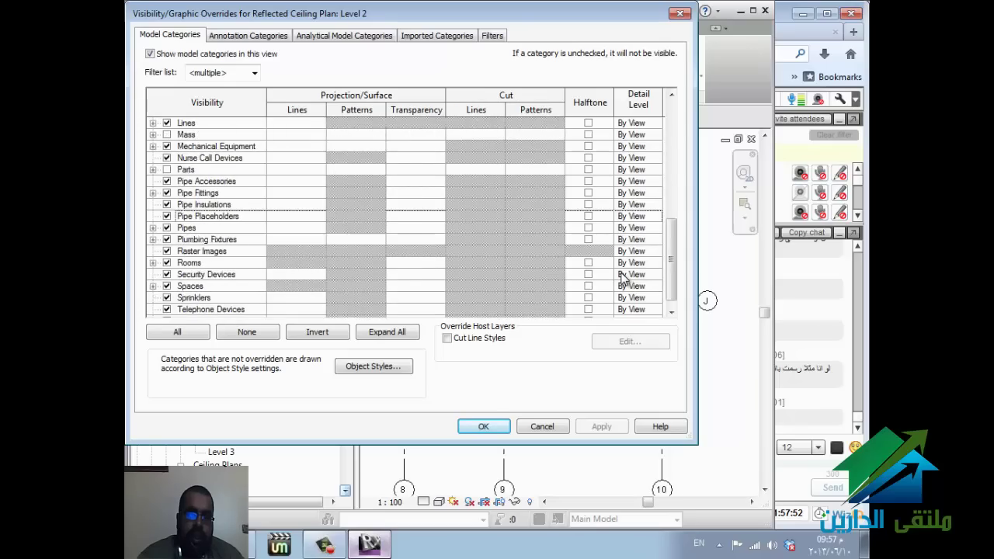
{"action": "scroll", "coordinate": [623, 279], "scroll_direction": "down", "scroll_amount": 1}
{"action": "scroll", "coordinate": [622, 280], "scroll_direction": "up", "scroll_amount": 9}
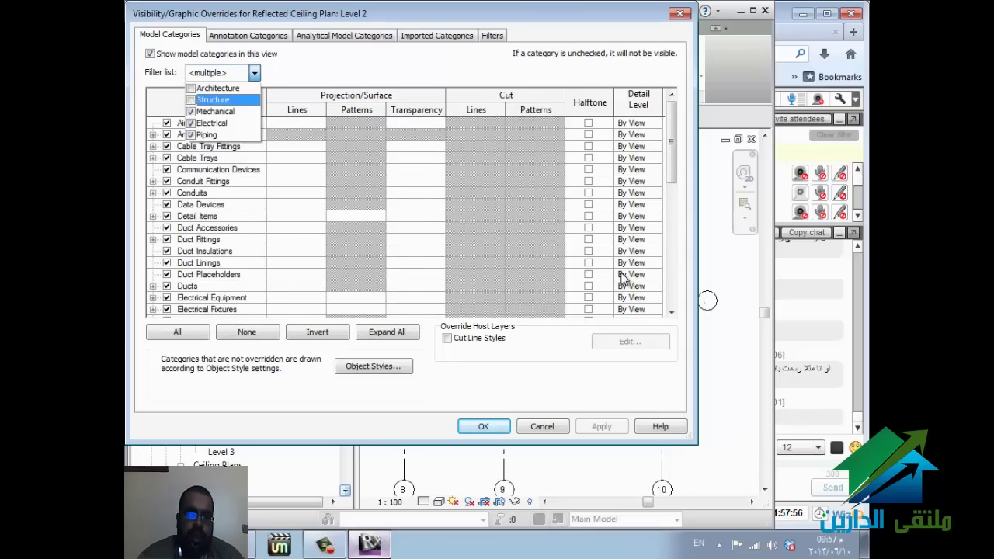
{"action": "key", "text": "Return"}
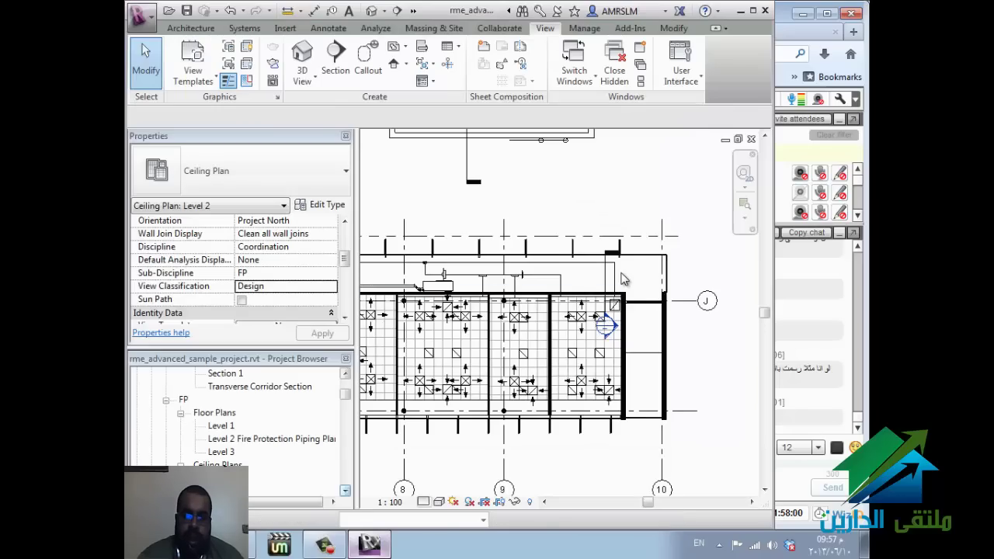
Step: Set the Level 2 ceiling plan's detail level to Fine and its visual style to Wireframe
{"action": "left_click", "coordinate": [423, 501]}
{"action": "left_click", "coordinate": [451, 486]}
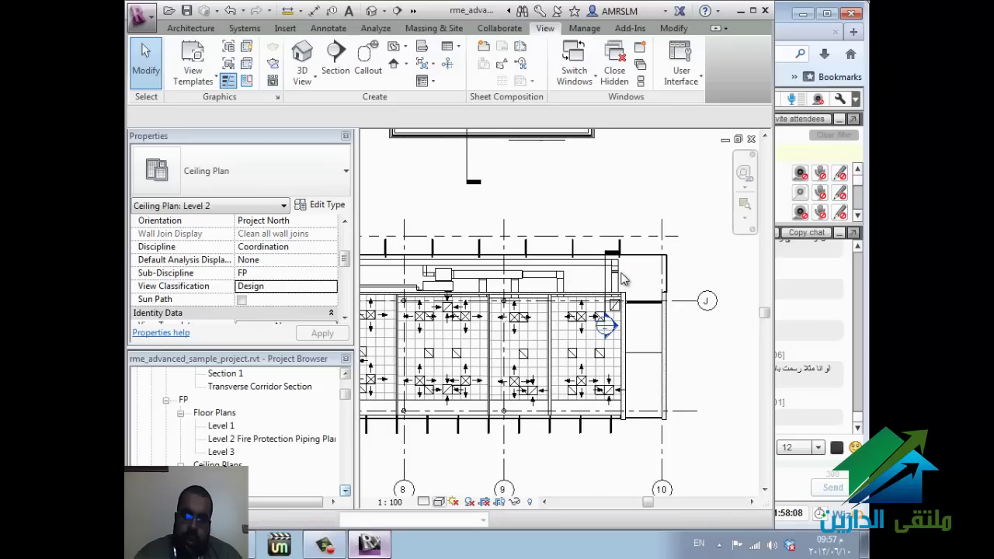
{"action": "left_click", "coordinate": [440, 502]}
{"action": "left_click", "coordinate": [469, 413]}
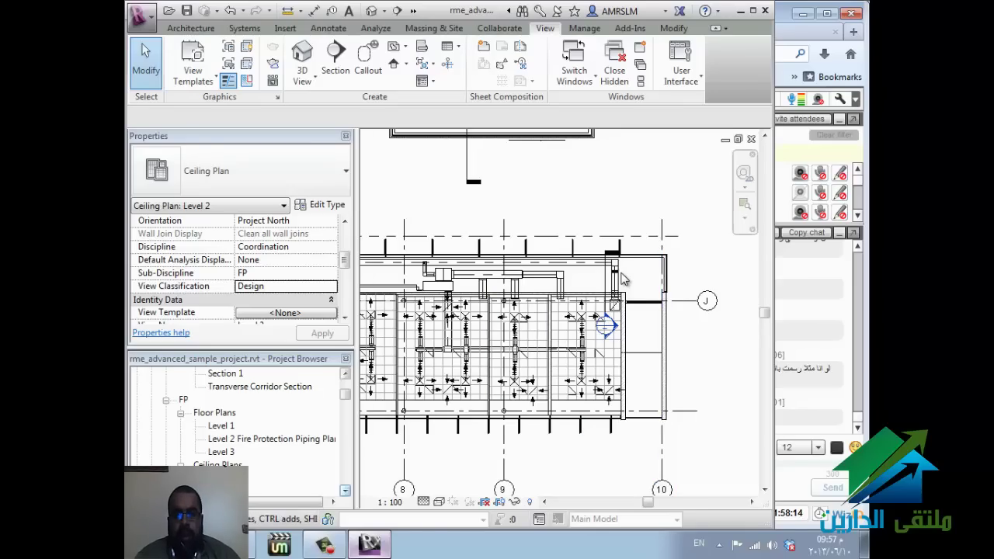
Step: Select the elements between grids 8 and 10 in the Level 2 ceiling plan and open their category filter with every category checked
{"action": "mouse_move", "coordinate": [379, 451]}
{"action": "left_mouse_down"}
{"action": "mouse_move", "coordinate": [540, 324]}
{"action": "mouse_move", "coordinate": [617, 223]}
{"action": "mouse_move", "coordinate": [649, 203]}
{"action": "left_mouse_up"}
{"action": "left_click", "coordinate": [621, 279]}
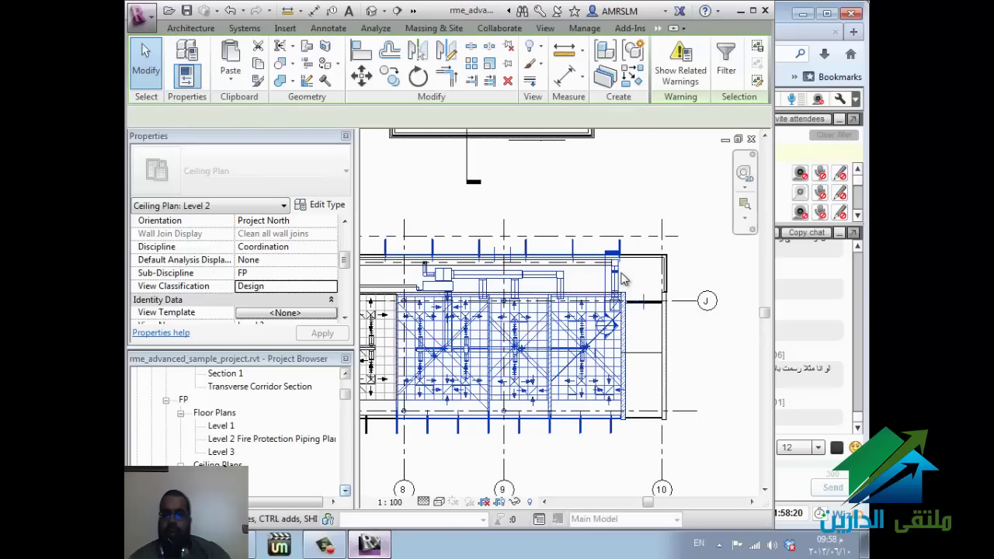
{"action": "left_click", "coordinate": [725, 69]}
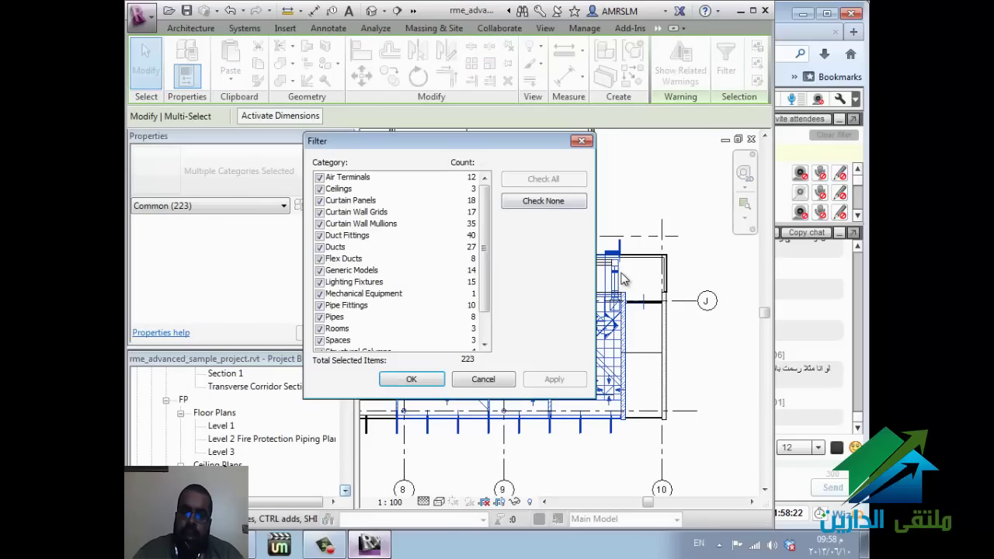
{"action": "key", "text": "space"}
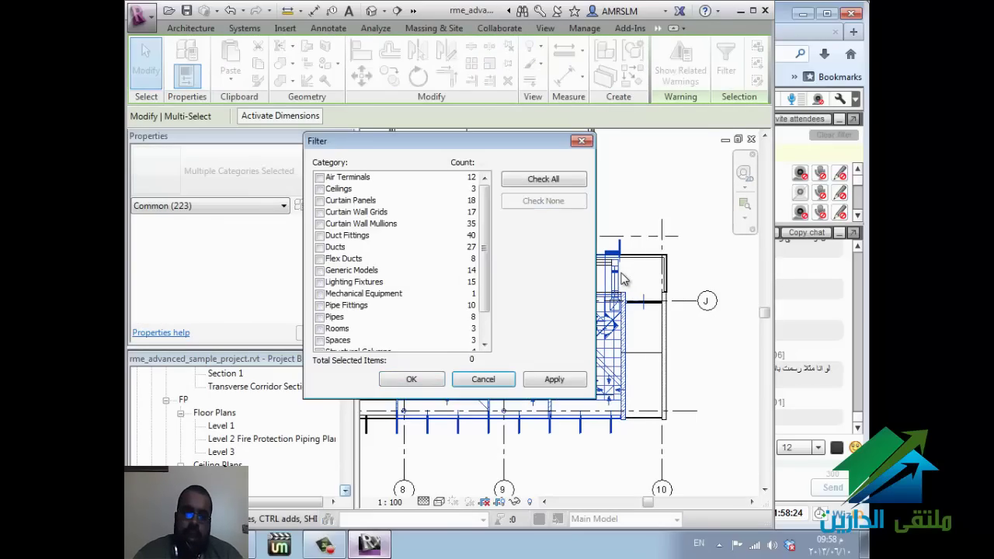
{"action": "left_click", "coordinate": [544, 178]}
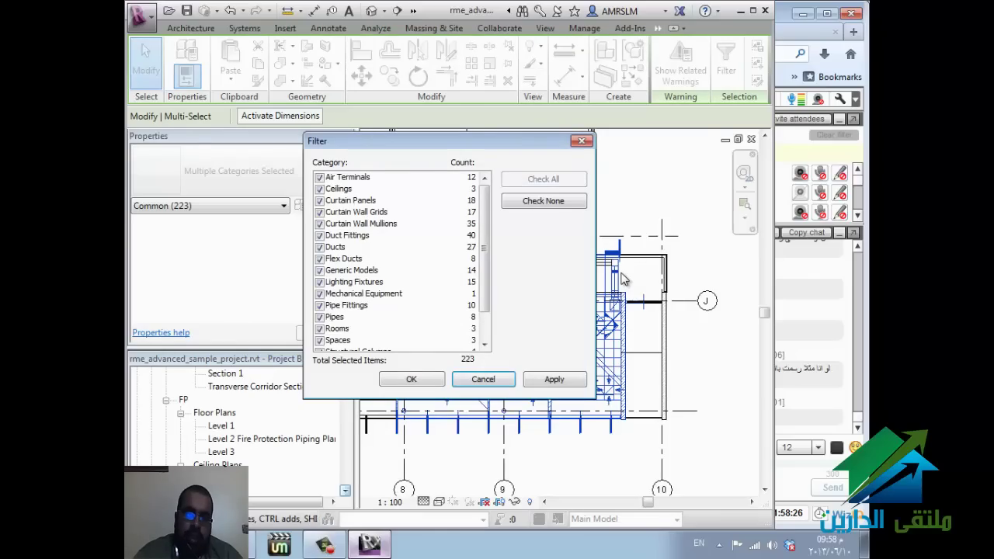
Step: Exclude Spaces, Rooms, Views, Structural Columns and Walls from the selection filter
{"action": "left_click", "coordinate": [337, 328]}
{"action": "scroll", "coordinate": [337, 328], "scroll_direction": "down", "scroll_amount": 1}
{"action": "left_click", "coordinate": [319, 306]}
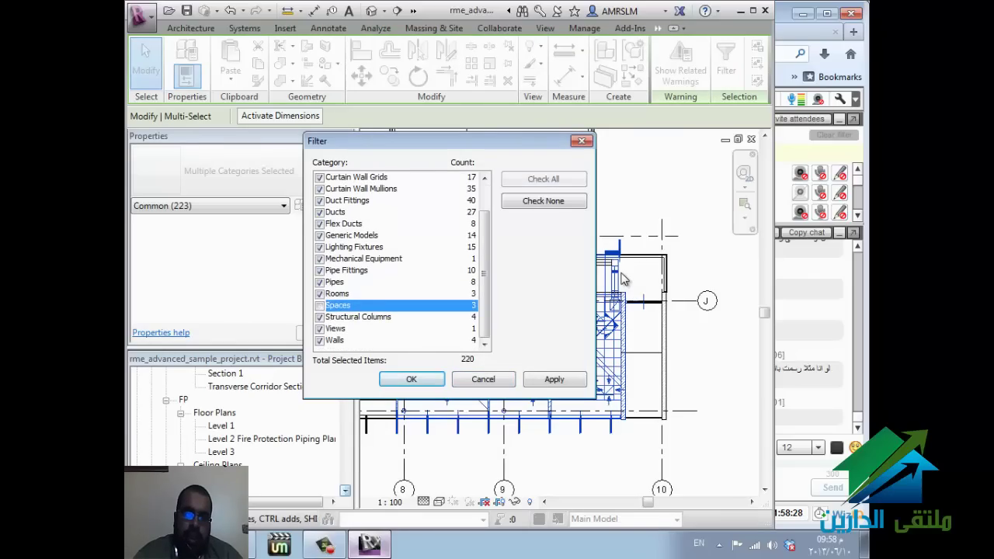
{"action": "key", "text": "Up"}
{"action": "key", "text": "space"}
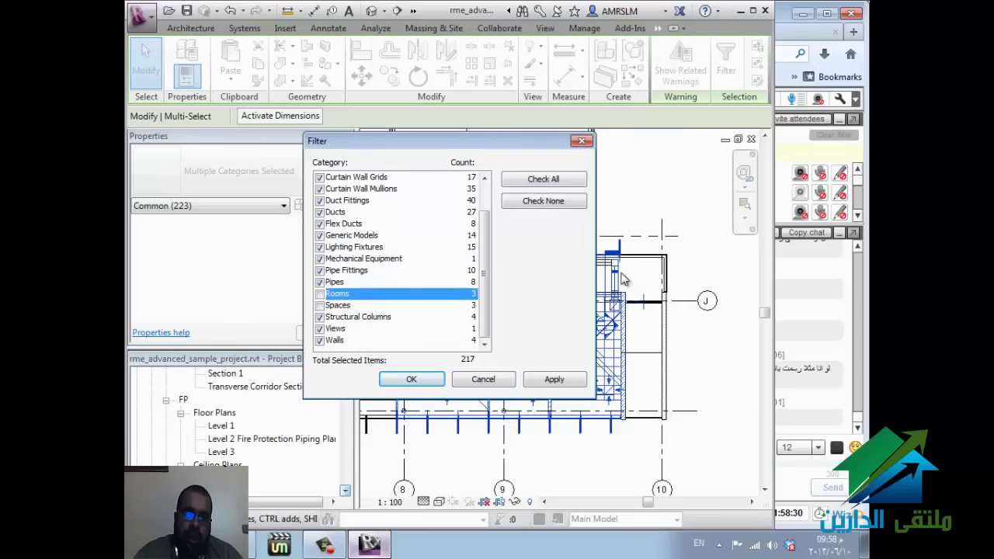
{"action": "key", "text": "Down"}
{"action": "key", "text": "Down"}
{"action": "key", "text": "Down"}
{"action": "key", "text": "space"}
{"action": "key", "text": "Up"}
{"action": "key", "text": "space"}
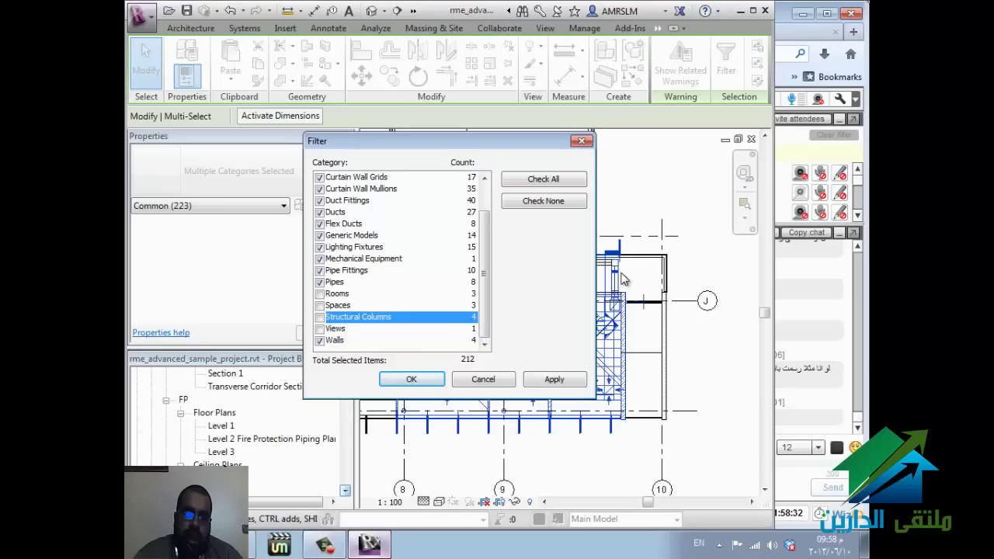
{"action": "key", "text": "Down"}
{"action": "key", "text": "Down"}
{"action": "key", "text": "space"}
Step: Exclude Generic Models and Ceilings from the filter as well and delete the remaining selected elements
{"action": "scroll", "coordinate": [621, 280], "scroll_direction": "up", "scroll_amount": 1}
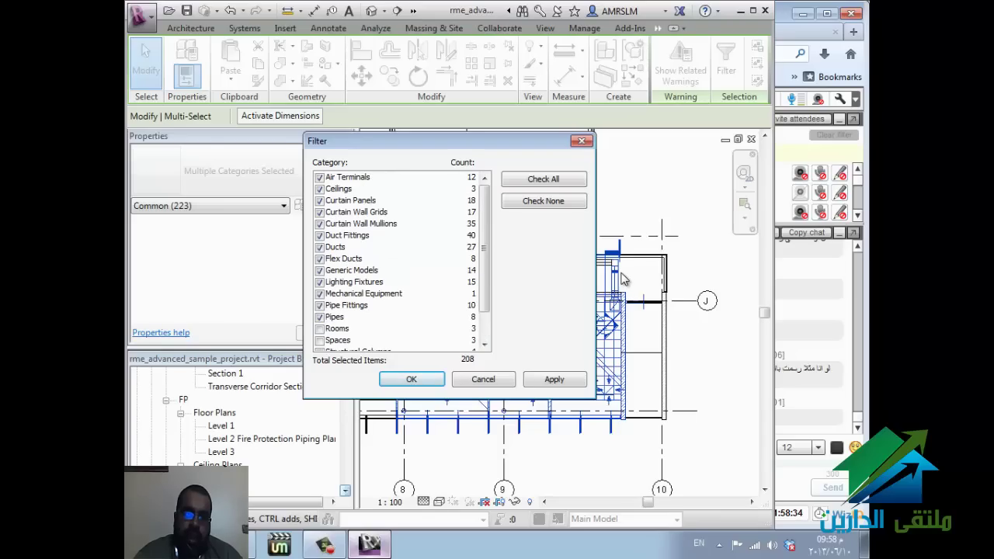
{"action": "key", "text": "g"}
{"action": "key", "text": "space"}
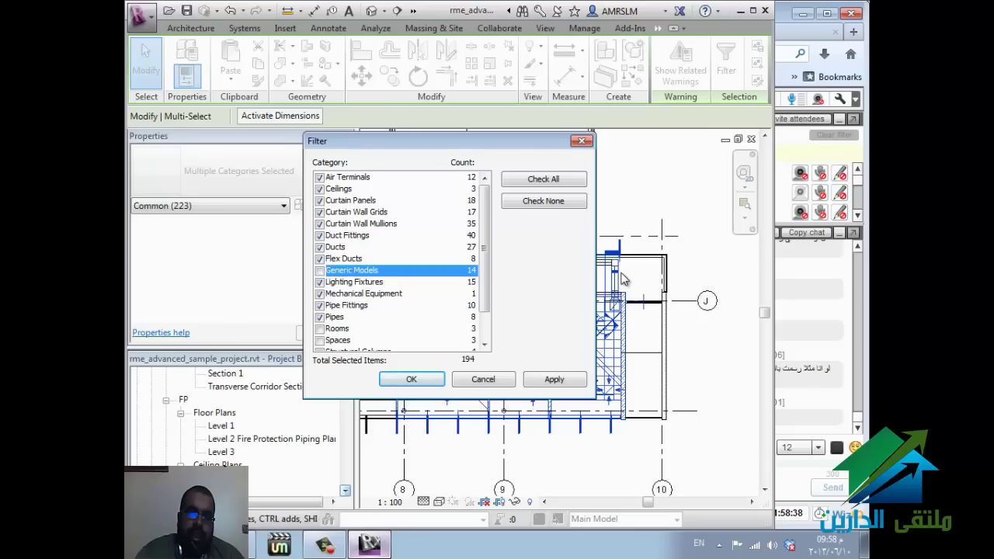
{"action": "key", "text": "c"}
{"action": "key", "text": "space"}
{"action": "key", "text": "Return"}
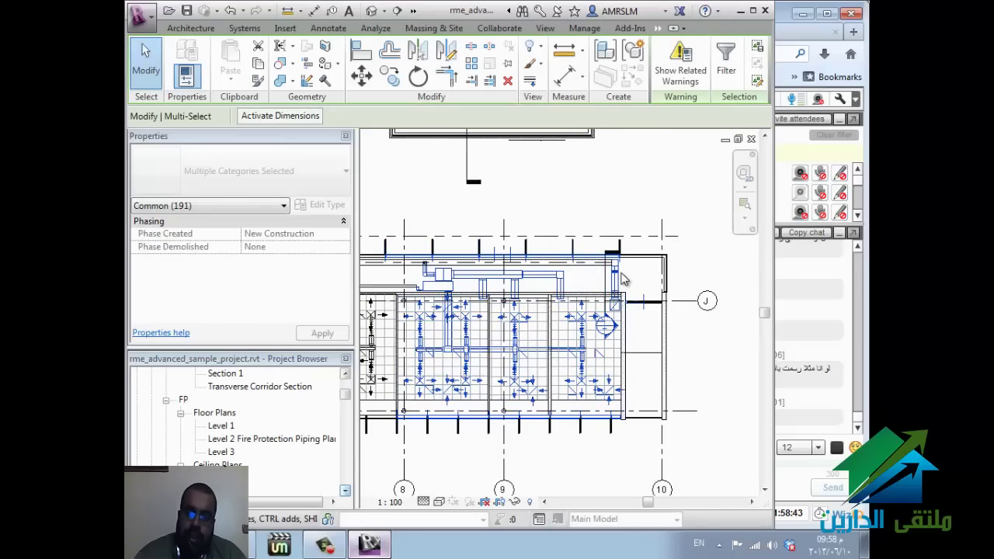
{"action": "key", "text": "Escape"}
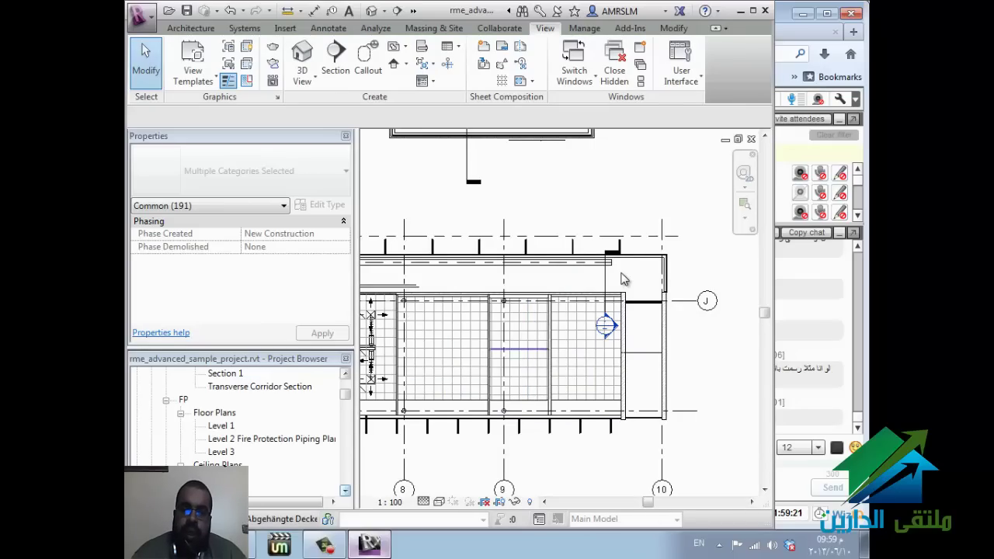
{"action": "key", "text": "Escape"}
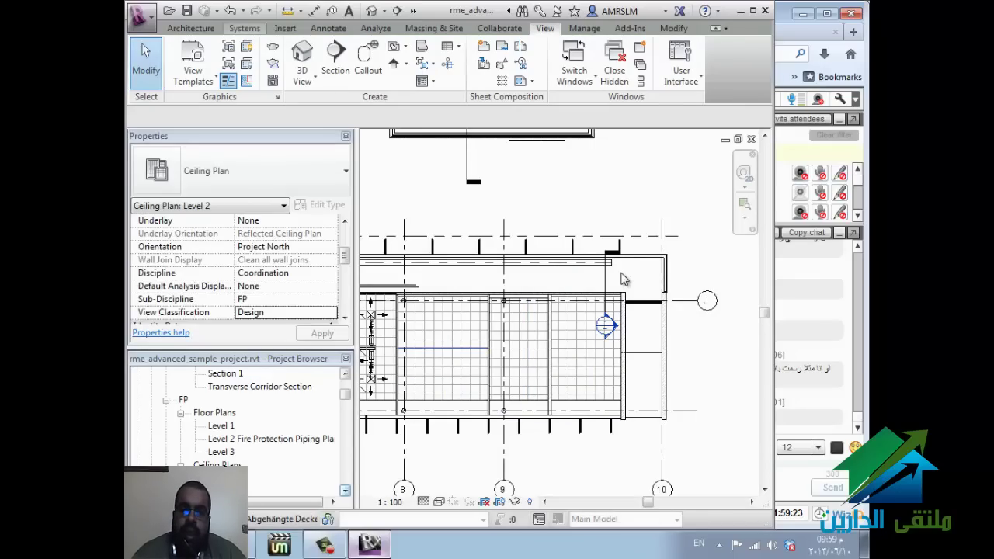
Step: Place six M_Plain Recessed Lighting Fixtures, type 600x600 - 277, in two rows of three on the ceiling grid between grids 8 and 9
{"action": "left_click", "coordinate": [244, 28]}
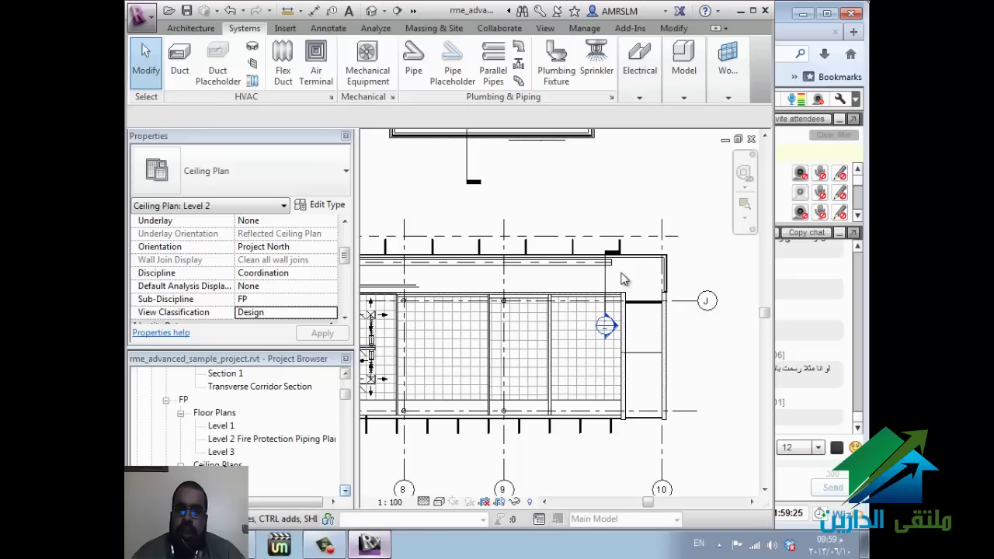
{"action": "left_click", "coordinate": [639, 70]}
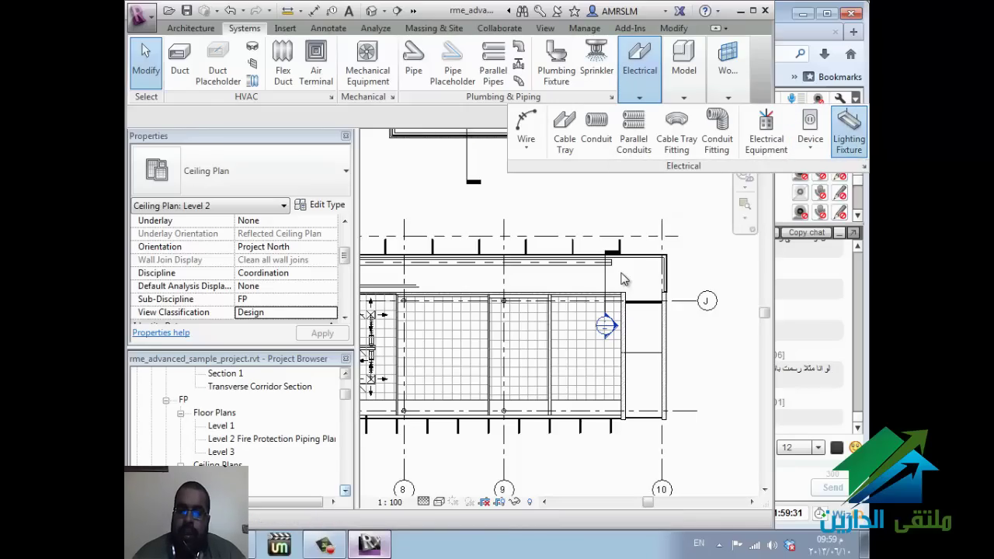
{"action": "key", "text": "l"}
{"action": "key", "text": "f"}
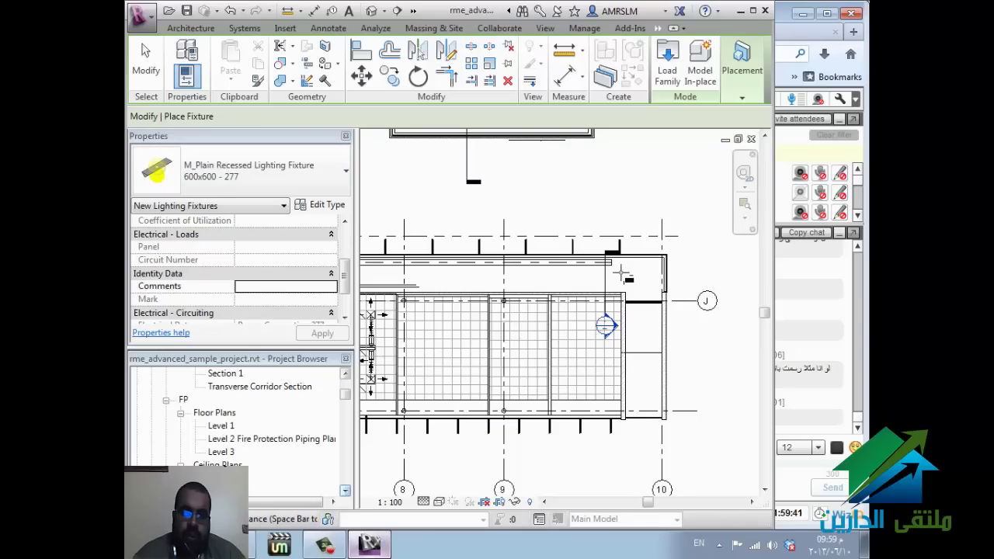
{"action": "middle_click_drag", "start_coordinate": [621, 273], "coordinate": [652, 222]}
{"action": "scroll", "coordinate": [625, 276], "scroll_direction": "up", "scroll_amount": 3}
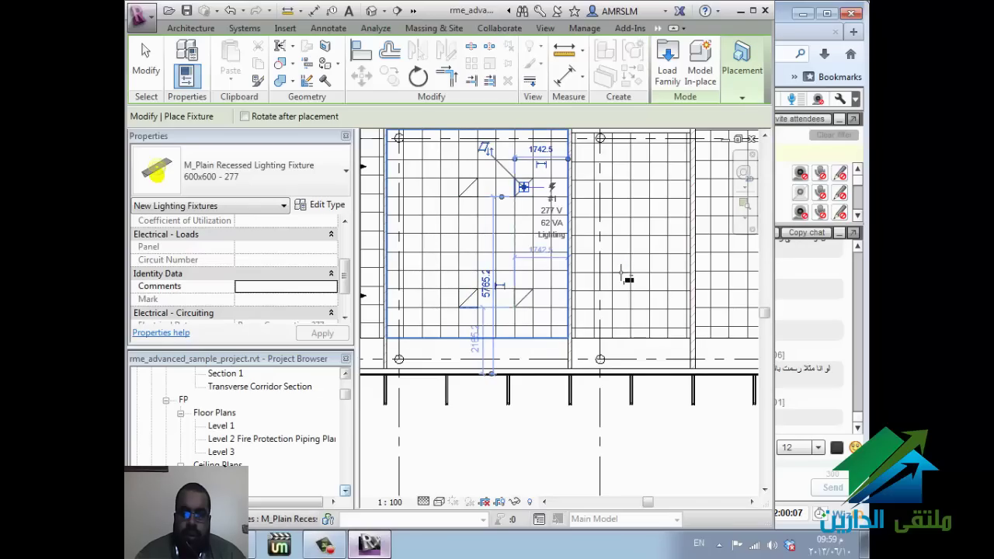
{"action": "key", "text": "Escape"}
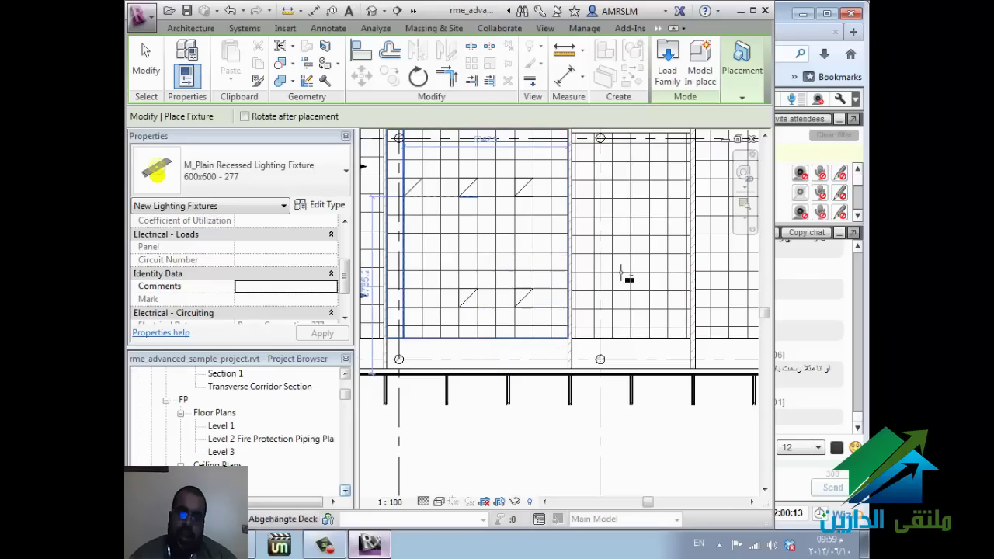
{"action": "left_click", "coordinate": [627, 278]}
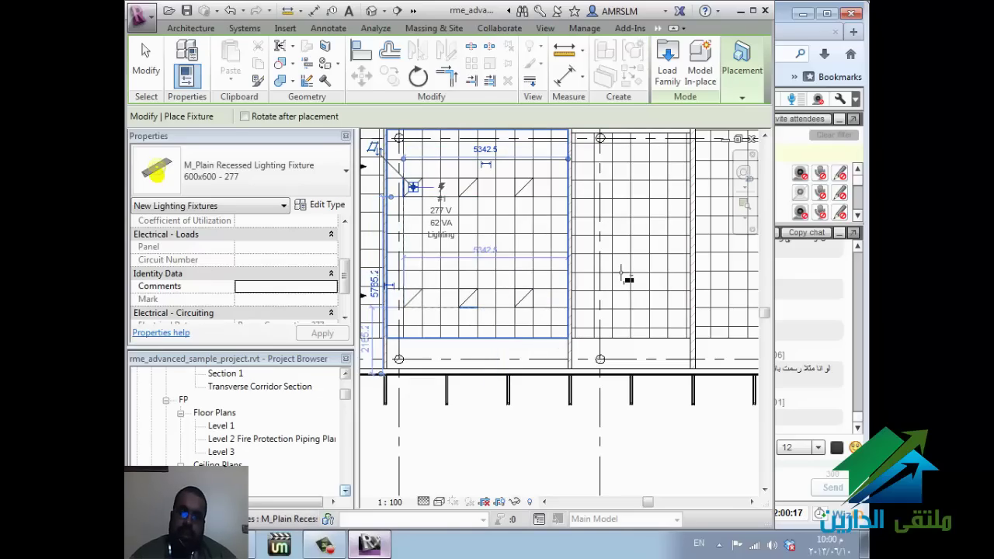
{"action": "left_click", "coordinate": [621, 272]}
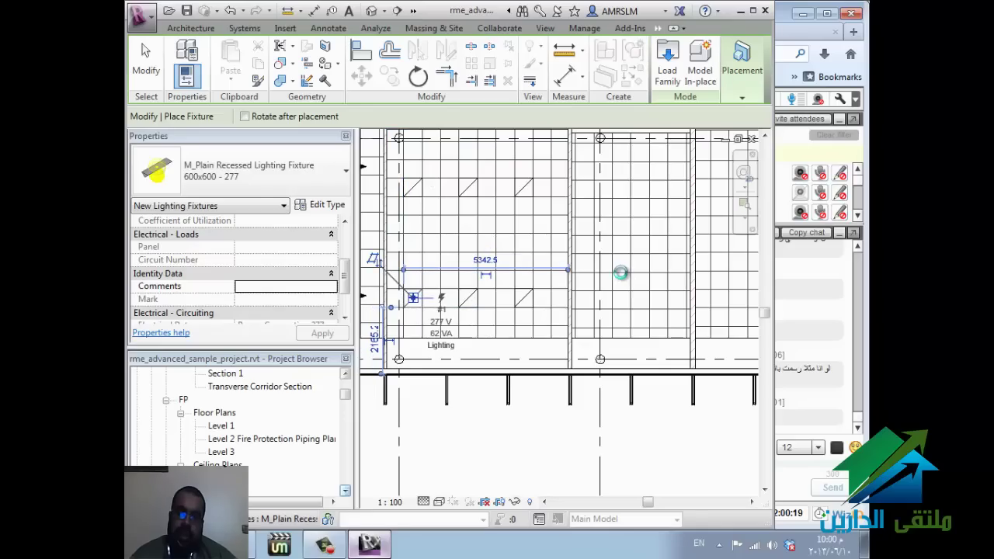
{"action": "key", "text": "Escape"}
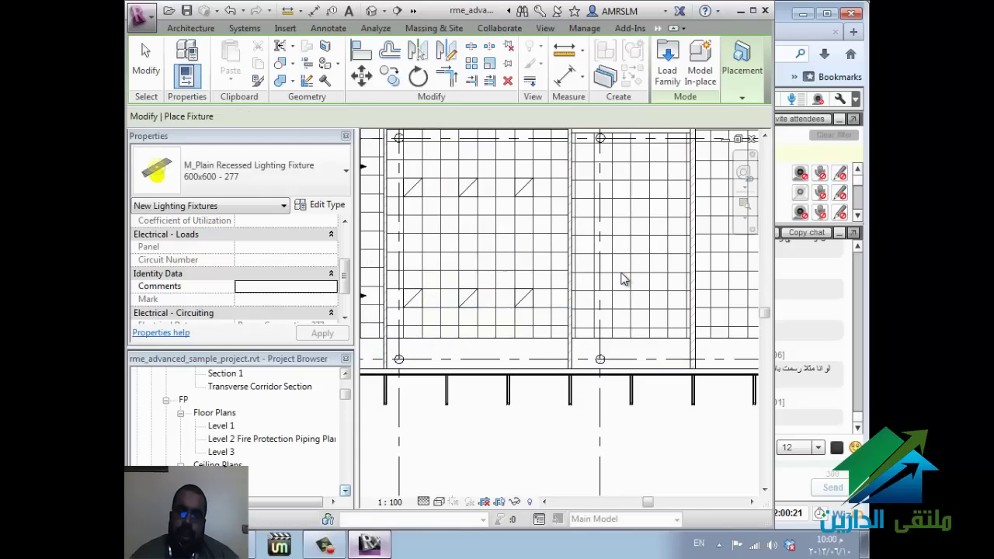
{"action": "scroll", "coordinate": [623, 280], "scroll_direction": "down", "scroll_amount": 1}
{"action": "key", "text": "Escape"}
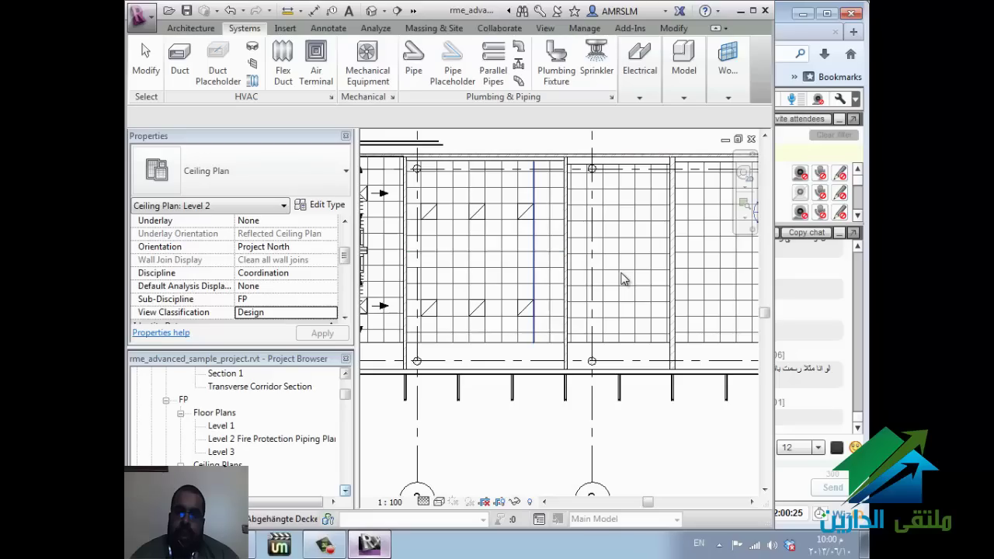
Step: Create a power circuit for the lower-right recessed lighting fixture in the room between grids 8 and 9
{"action": "key", "text": "Tab"}
{"action": "key", "text": "Tab"}
{"action": "key", "text": "Tab"}
{"action": "key", "text": "Tab"}
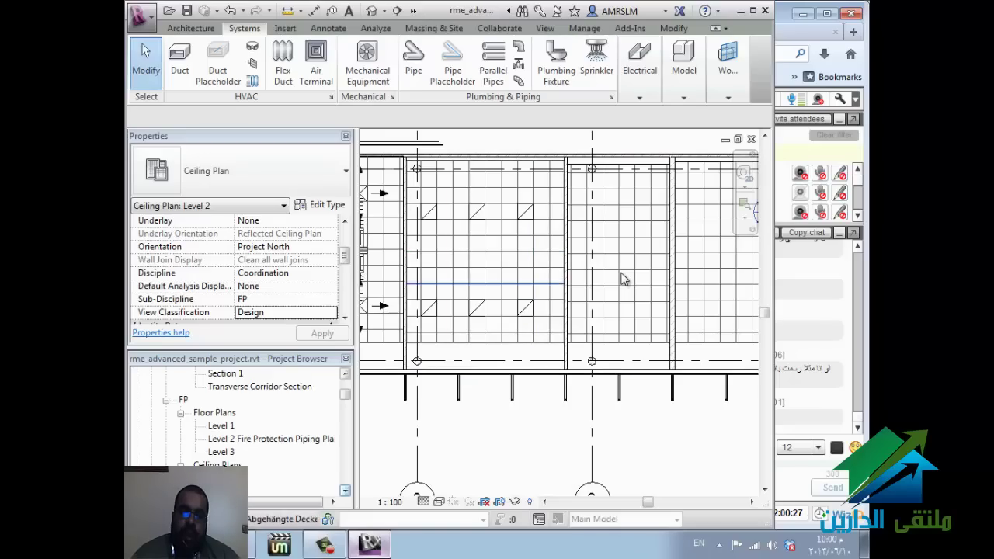
{"action": "key", "text": "Tab"}
{"action": "key", "text": "Tab"}
{"action": "key", "text": "Tab"}
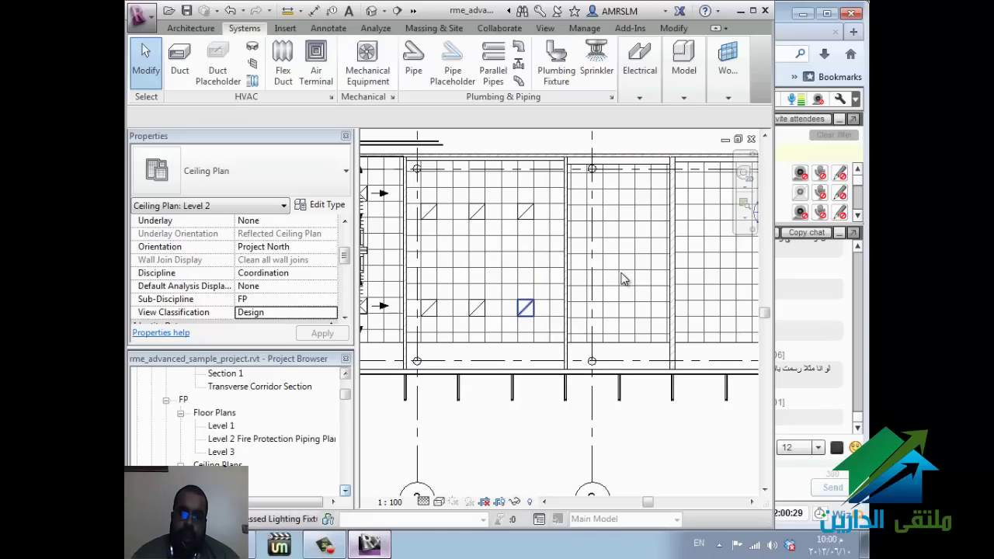
{"action": "left_click", "coordinate": [622, 280]}
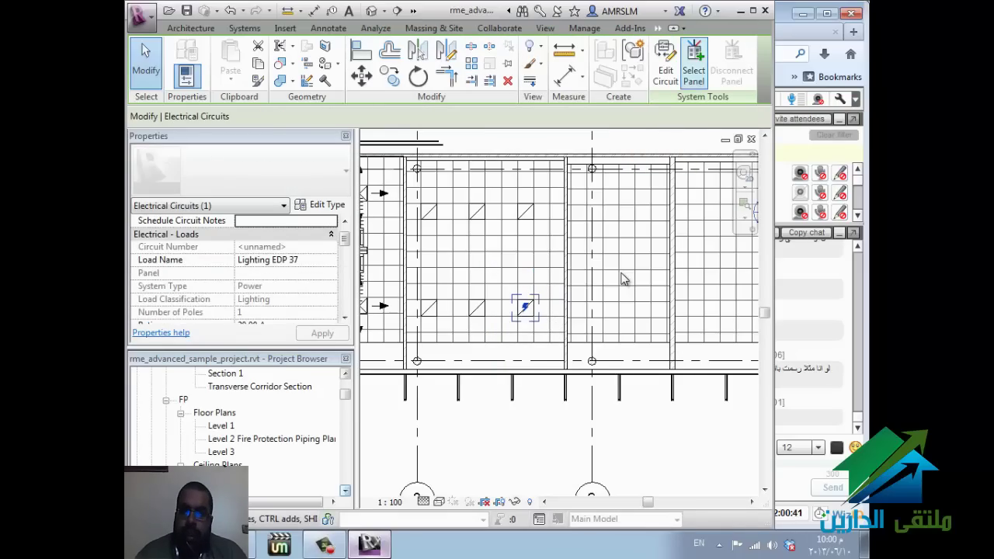
{"action": "key", "text": "e"}
{"action": "key", "text": "c"}
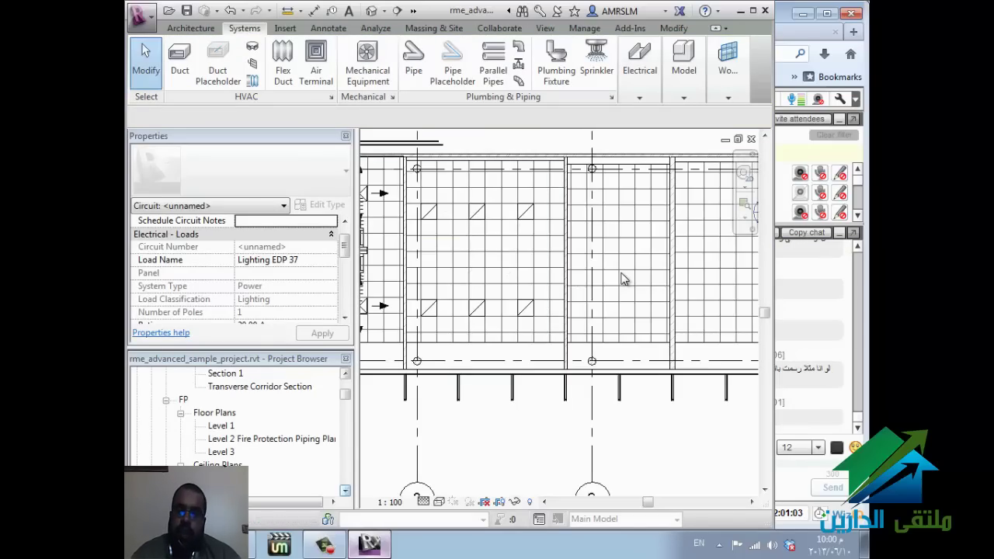
{"action": "key", "text": "Escape"}
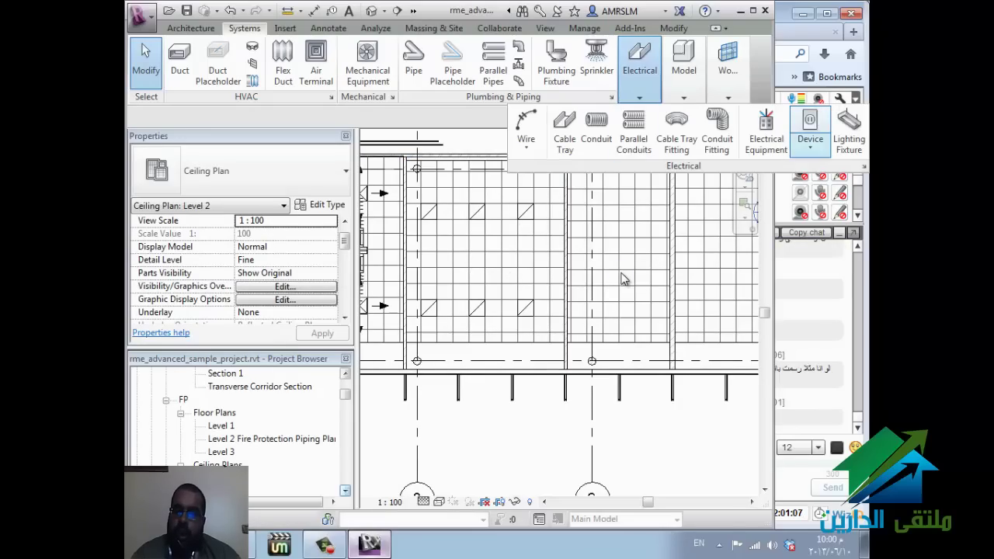
Step: Place an M_Lighting and Appliance Panelboard - 208V MCB - Surface, type 400 A, on the wall beside grid 9
{"action": "key", "text": "e"}
{"action": "key", "text": "e"}
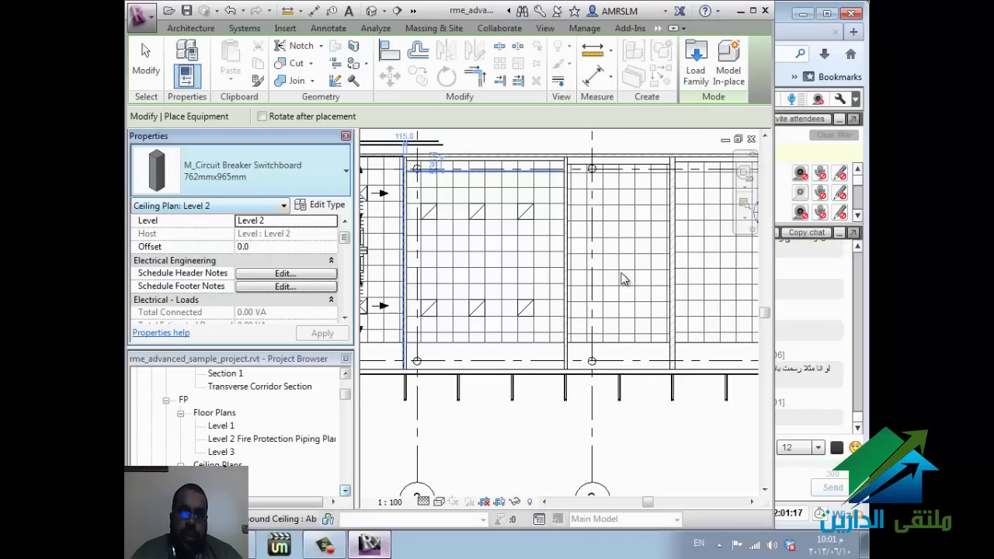
{"action": "key", "text": "Down"}
{"action": "key", "text": "Down"}
{"action": "key", "text": "Down"}
{"action": "key", "text": "Down"}
{"action": "key", "text": "Down"}
{"action": "key", "text": "Down"}
{"action": "key", "text": "Down"}
{"action": "key", "text": "Down"}
{"action": "key", "text": "Down"}
{"action": "key", "text": "Down"}
{"action": "key", "text": "Down"}
{"action": "key", "text": "Down"}
{"action": "key", "text": "Down"}
{"action": "key", "text": "Down"}
{"action": "key", "text": "Down"}
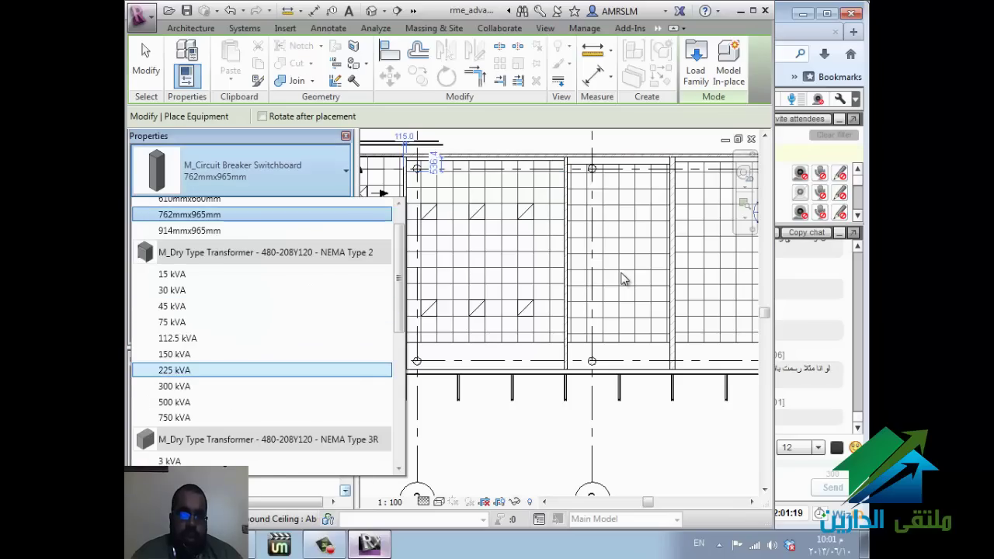
{"action": "key", "text": "Down"}
{"action": "key", "text": "Down"}
{"action": "key", "text": "Down"}
{"action": "key", "text": "Down"}
{"action": "key", "text": "Down"}
{"action": "key", "text": "Down"}
{"action": "key", "text": "Down"}
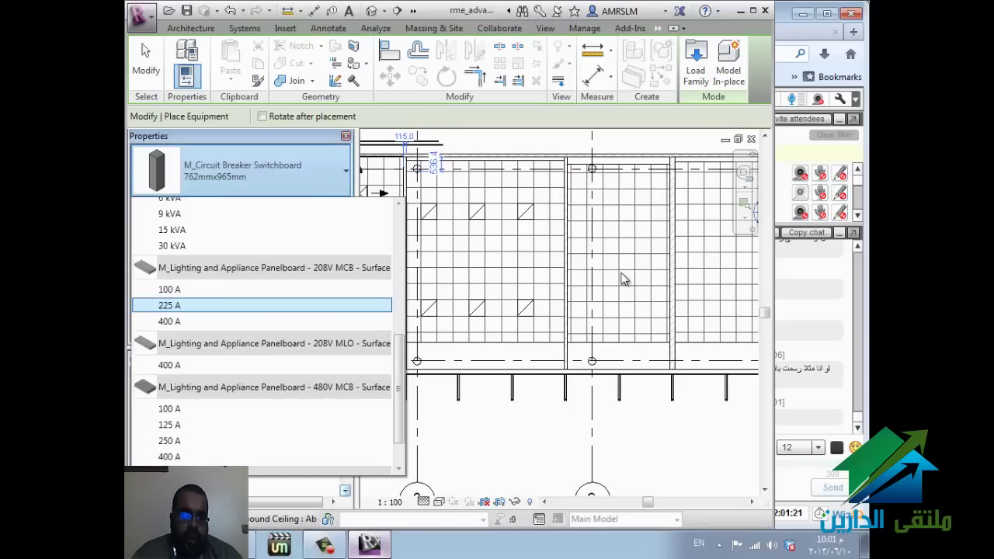
{"action": "key", "text": "Up"}
{"action": "key", "text": "Up"}
{"action": "key", "text": "Up"}
{"action": "key", "text": "Up"}
{"action": "key", "text": "Up"}
{"action": "key", "text": "Up"}
{"action": "key", "text": "Up"}
{"action": "key", "text": "Up"}
{"action": "key", "text": "Up"}
{"action": "key", "text": "Up"}
{"action": "key", "text": "Up"}
{"action": "key", "text": "Up"}
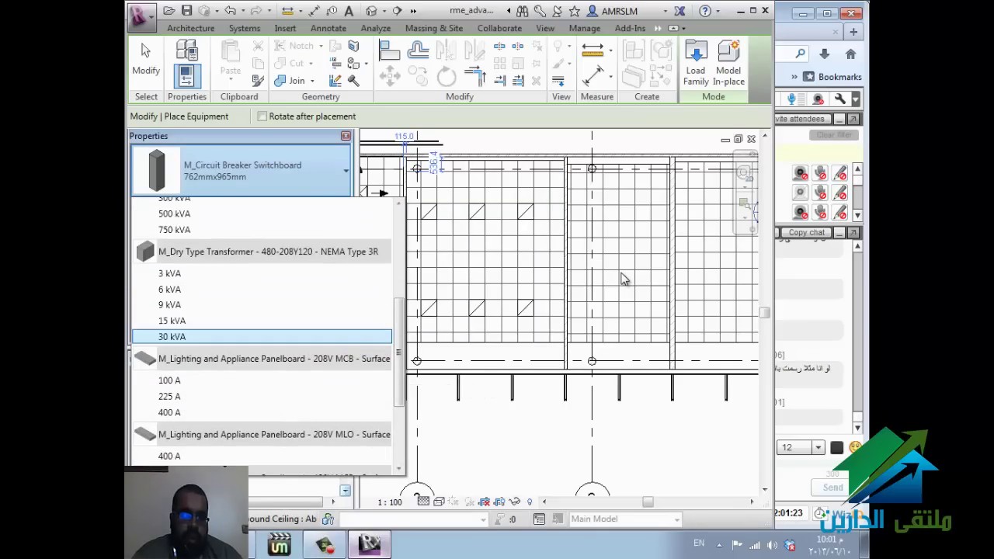
{"action": "key", "text": "Up"}
{"action": "key", "text": "Up"}
{"action": "key", "text": "Up"}
{"action": "key", "text": "Up"}
{"action": "key", "text": "Up"}
{"action": "key", "text": "Up"}
{"action": "key", "text": "Up"}
{"action": "key", "text": "Up"}
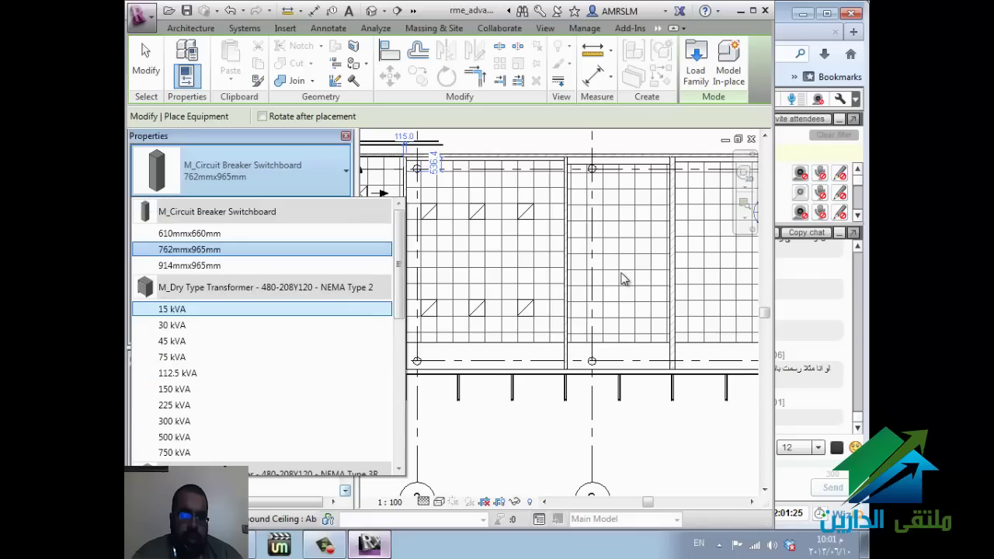
{"action": "key", "text": "Down"}
{"action": "key", "text": "Down"}
{"action": "key", "text": "Down"}
{"action": "key", "text": "Down"}
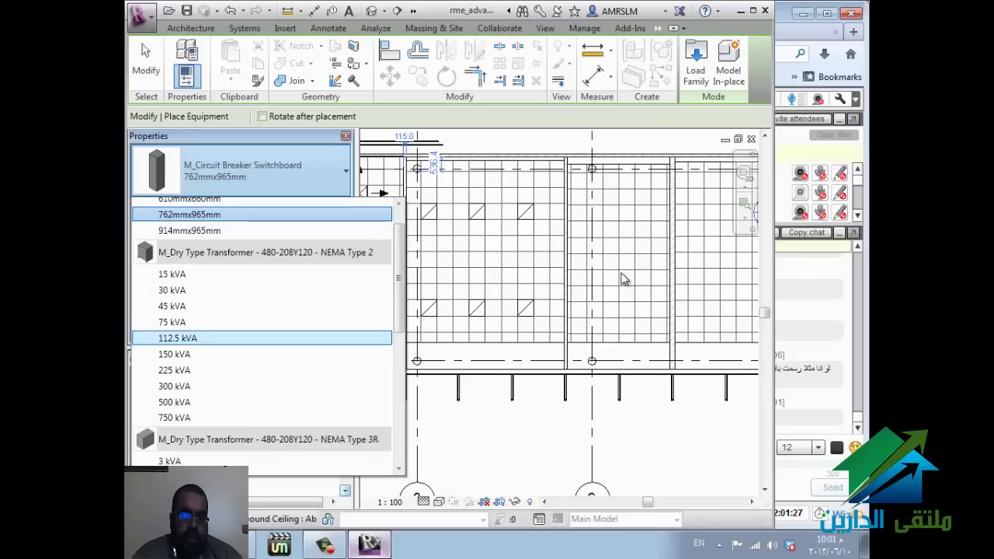
{"action": "key", "text": "Down"}
{"action": "key", "text": "Down"}
{"action": "key", "text": "Down"}
{"action": "key", "text": "Down"}
{"action": "key", "text": "Down"}
{"action": "key", "text": "Down"}
{"action": "key", "text": "Down"}
{"action": "key", "text": "Down"}
{"action": "key", "text": "Down"}
{"action": "key", "text": "Down"}
{"action": "key", "text": "Down"}
{"action": "key", "text": "Down"}
{"action": "key", "text": "Down"}
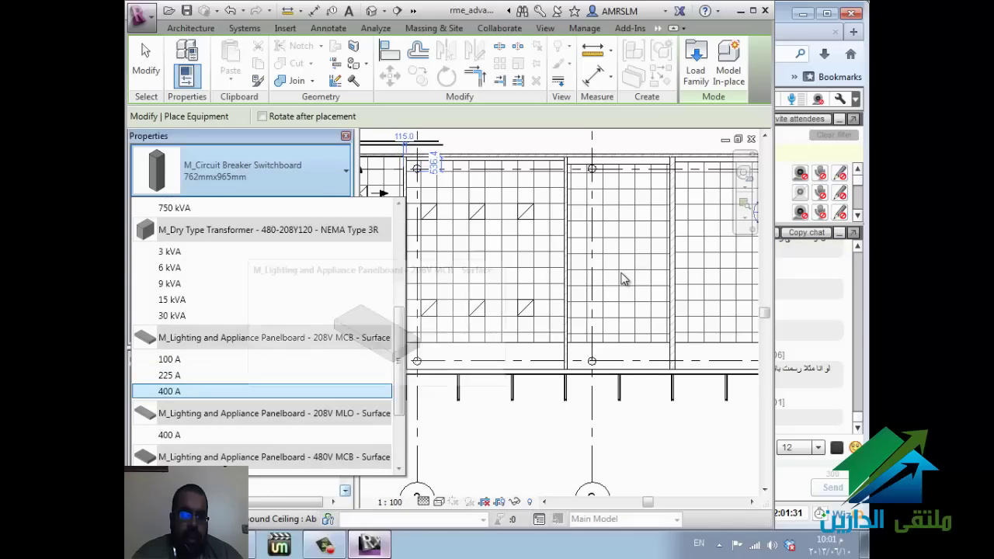
{"action": "key", "text": "Return"}
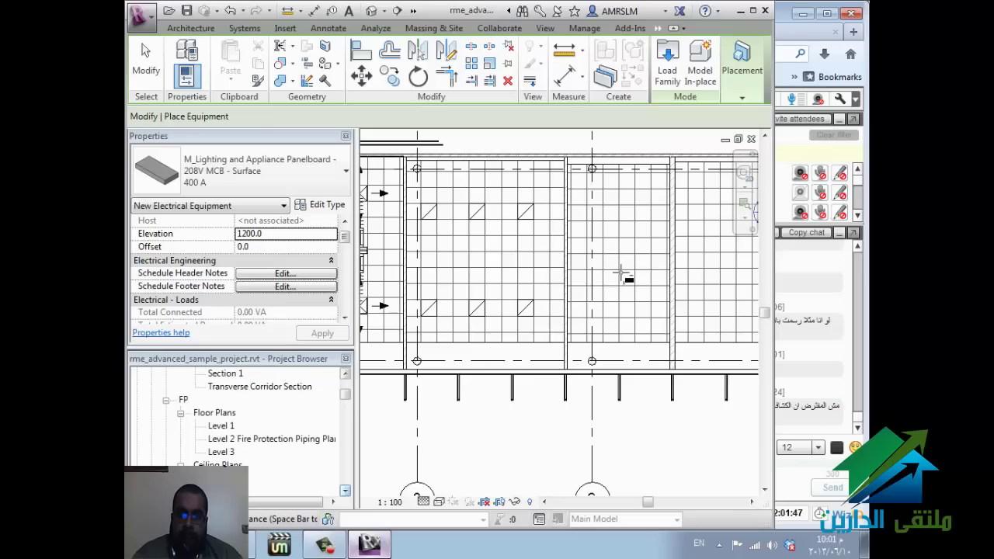
{"action": "left_click", "coordinate": [621, 272]}
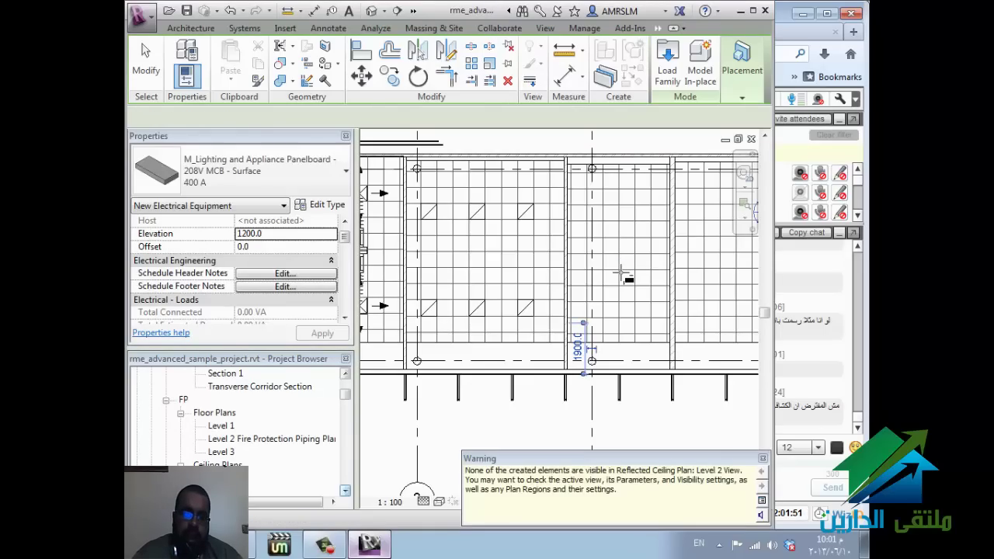
Step: Finish placing the panelboard and open the Level 2 Fire Protection Piping Plan
{"action": "key", "text": "Escape"}
{"action": "key", "text": "Escape"}
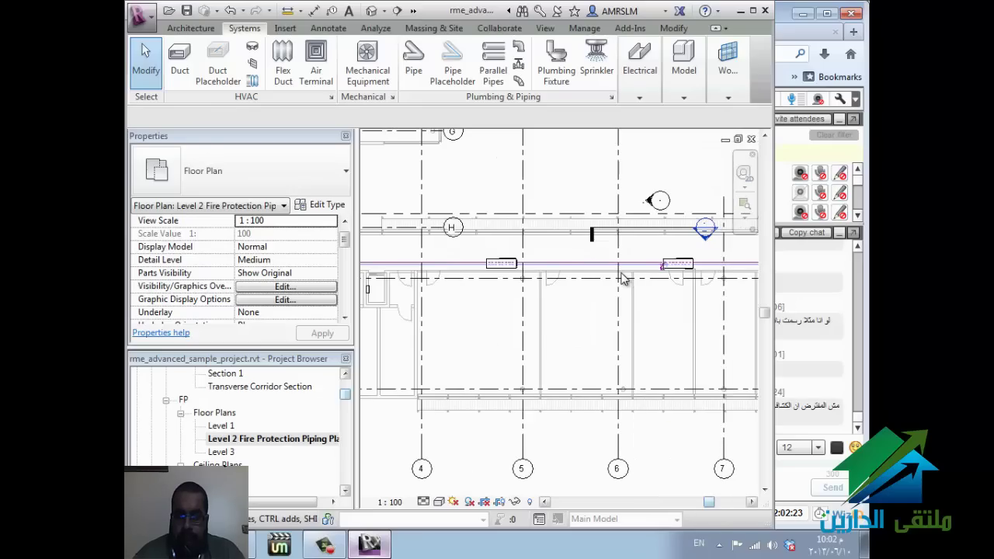
{"action": "scroll", "coordinate": [623, 279], "scroll_direction": "right", "scroll_amount": 2}
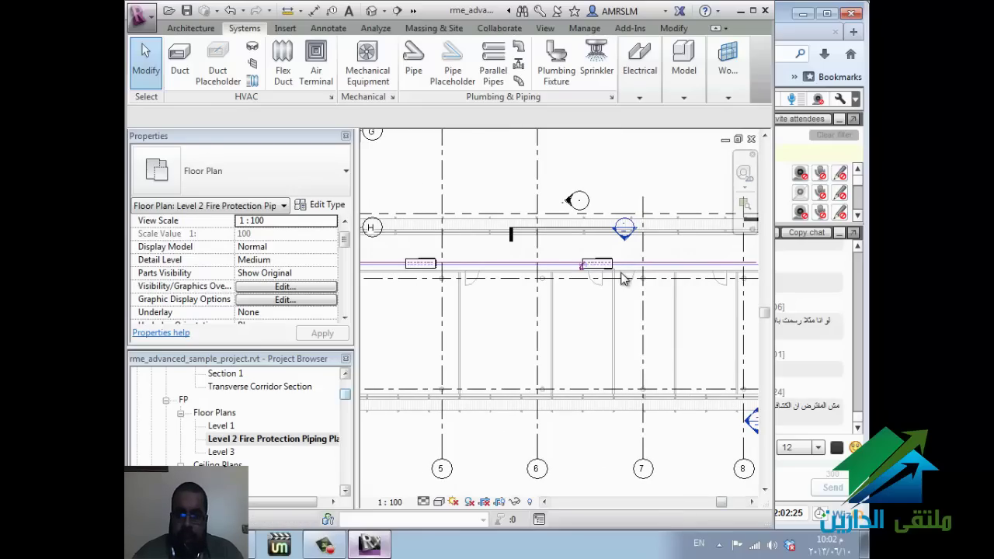
Step: In the plan's visibility overrides, limit the model category list to Electrical and make all listed categories visible
{"action": "key", "text": "v"}
{"action": "key", "text": "g"}
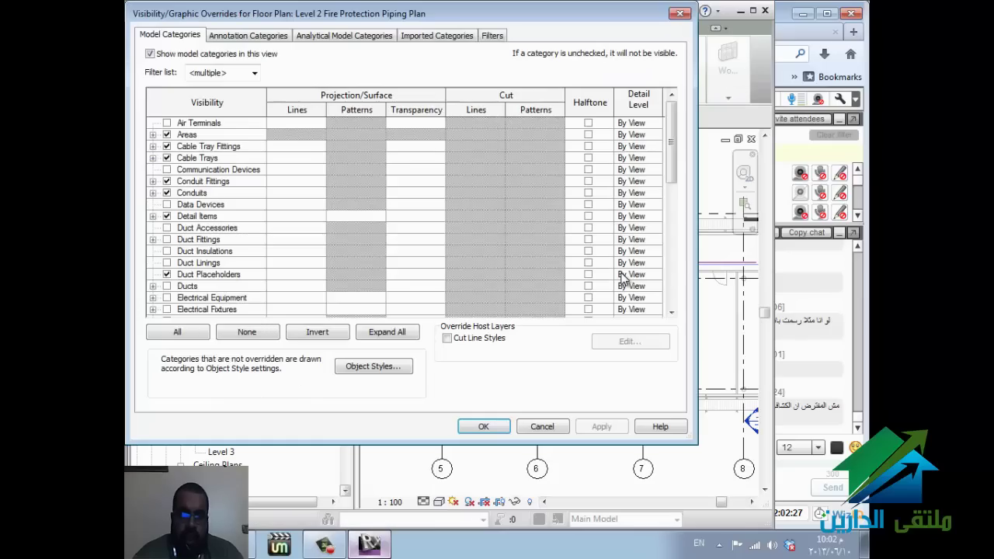
{"action": "key", "text": "alt+Down"}
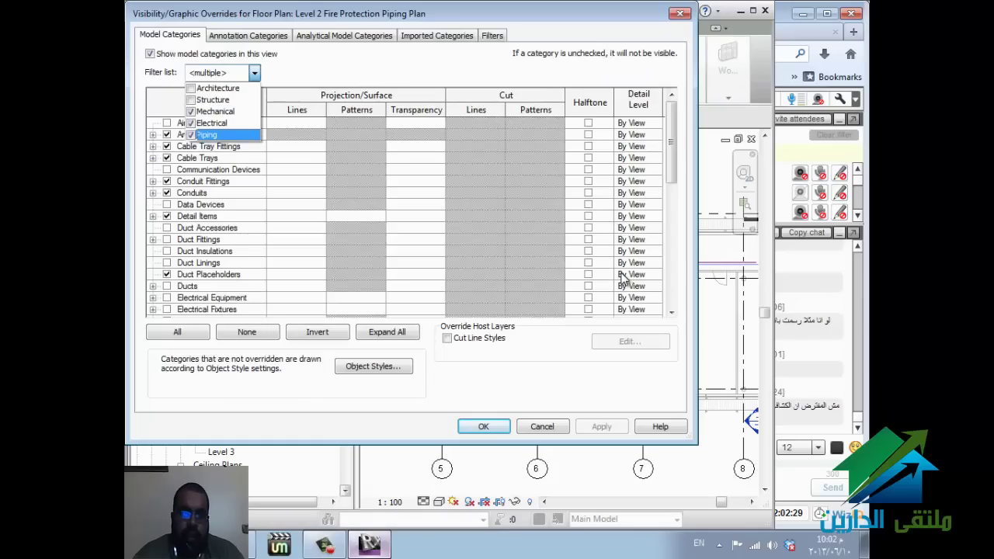
{"action": "key", "text": "space"}
{"action": "key", "text": "Up"}
{"action": "key", "text": "Up"}
{"action": "key", "text": "space"}
{"action": "key", "text": "Return"}
{"action": "key", "text": "ctrl+a"}
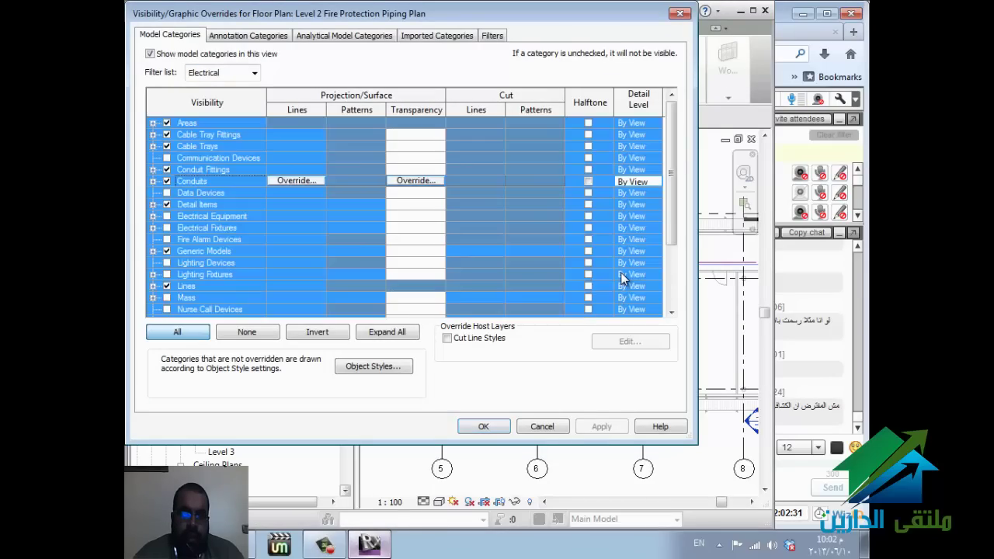
{"action": "key", "text": "space"}
{"action": "key", "text": "Return"}
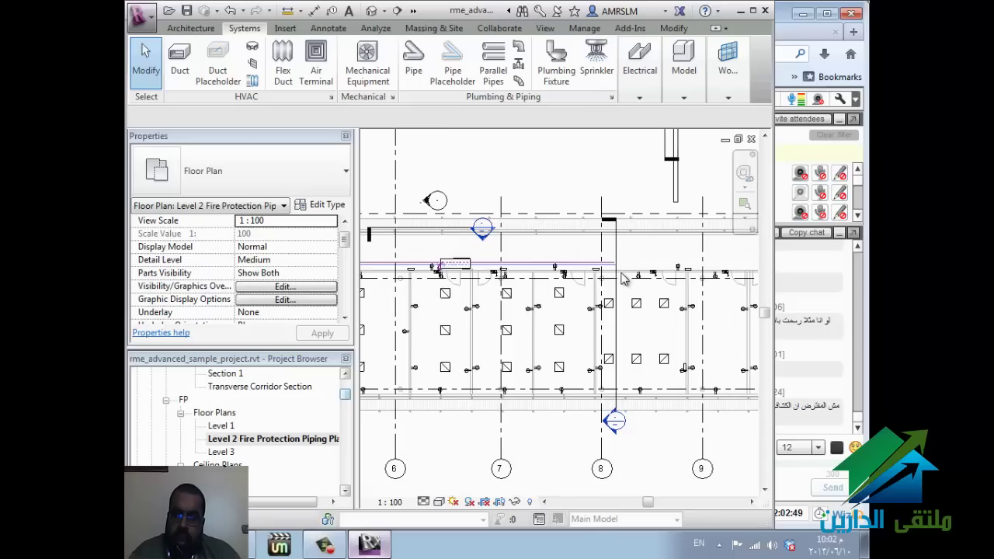
Step: Set the distribution system of the 400 A panelboard beside grid 9 to 120/208 Wye
{"action": "scroll", "coordinate": [621, 279], "scroll_direction": "up", "scroll_amount": 5}
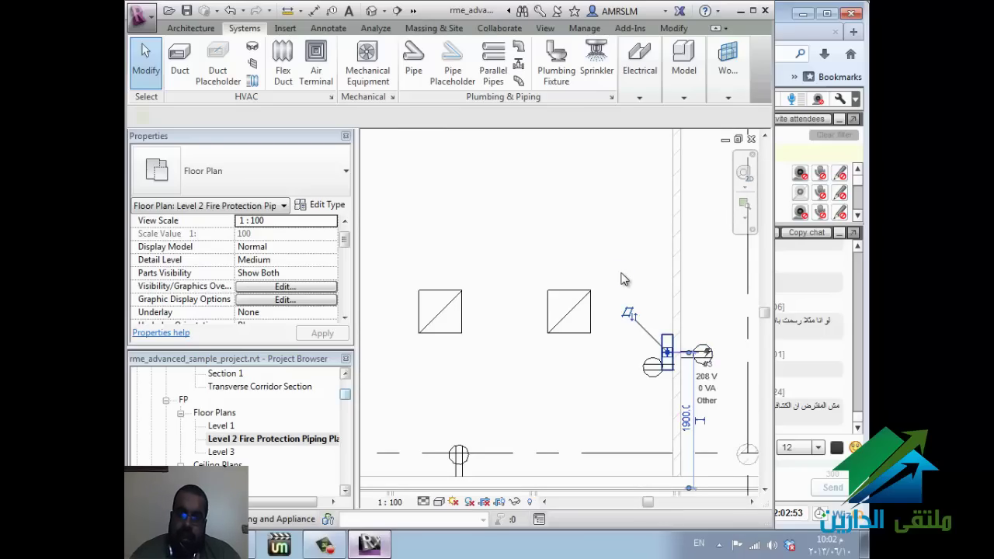
{"action": "scroll", "coordinate": [624, 280], "scroll_direction": "down", "scroll_amount": 1}
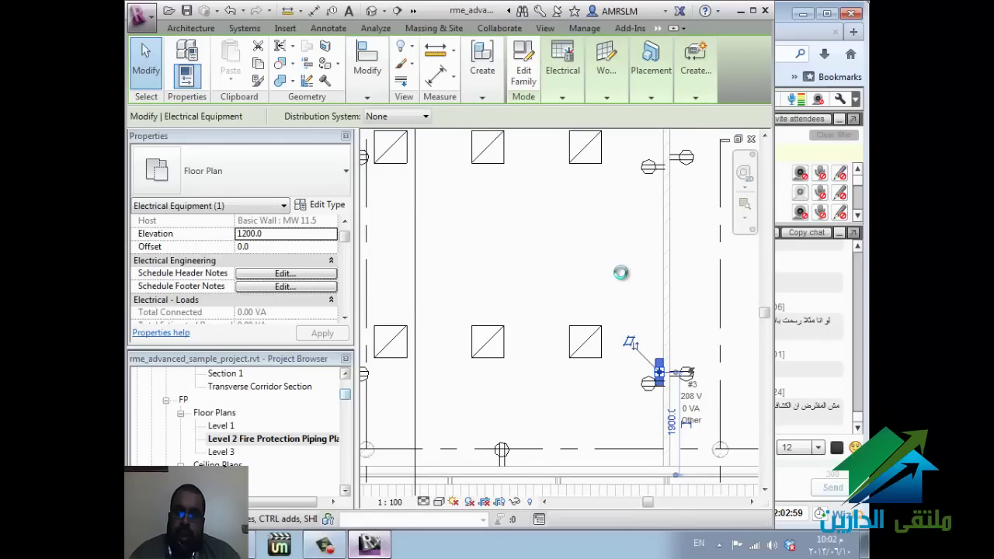
{"action": "key", "text": "alt+Down"}
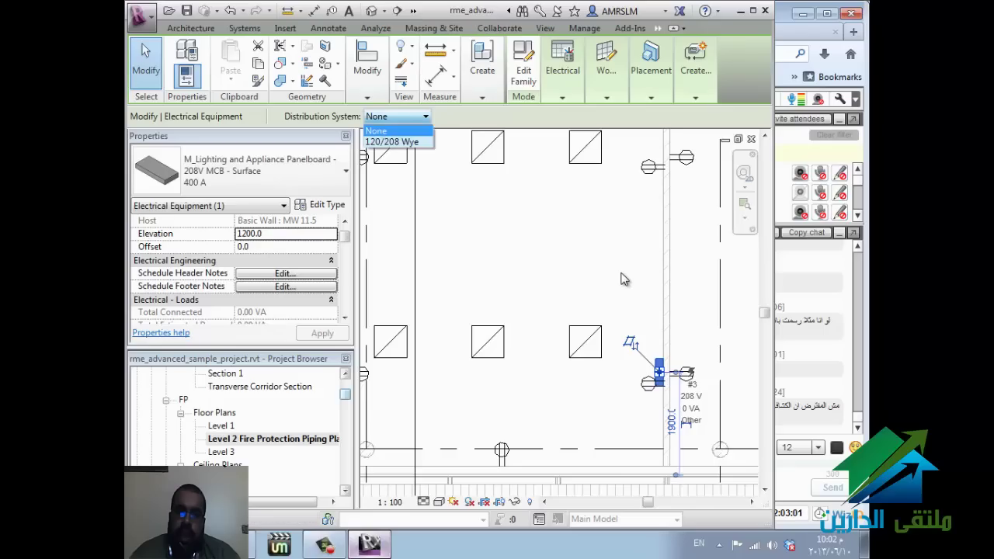
{"action": "key", "text": "Down"}
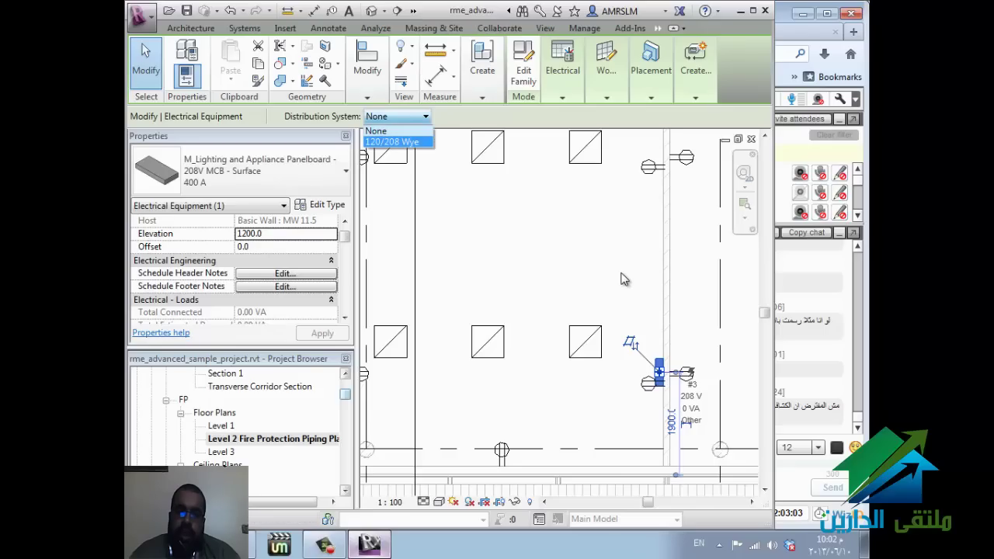
{"action": "key", "text": "Return"}
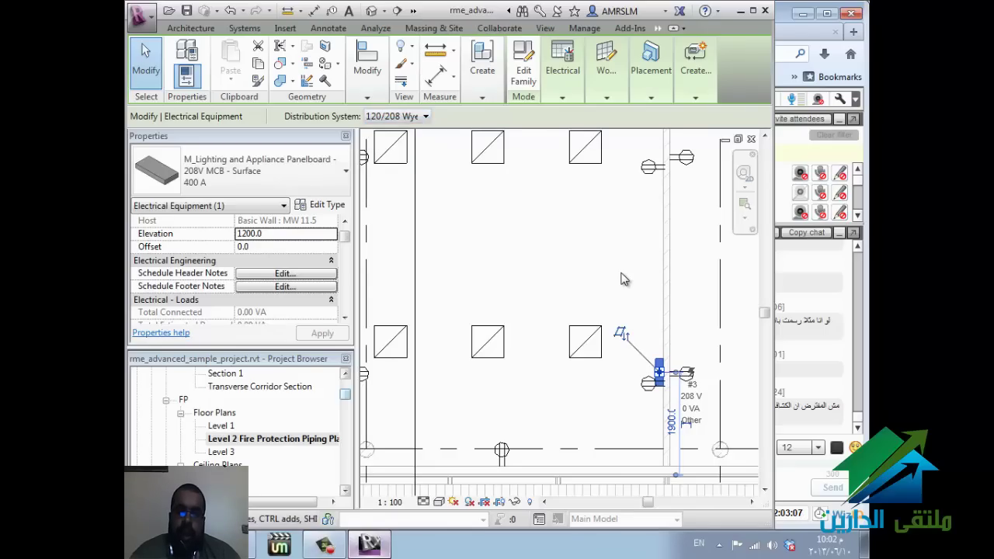
{"action": "key", "text": "Escape"}
Step: Try to assign the 208V MCB panelboard to the lighting circuit of the lower-right recessed fixture
{"action": "scroll", "coordinate": [625, 279], "scroll_direction": "down", "scroll_amount": 2}
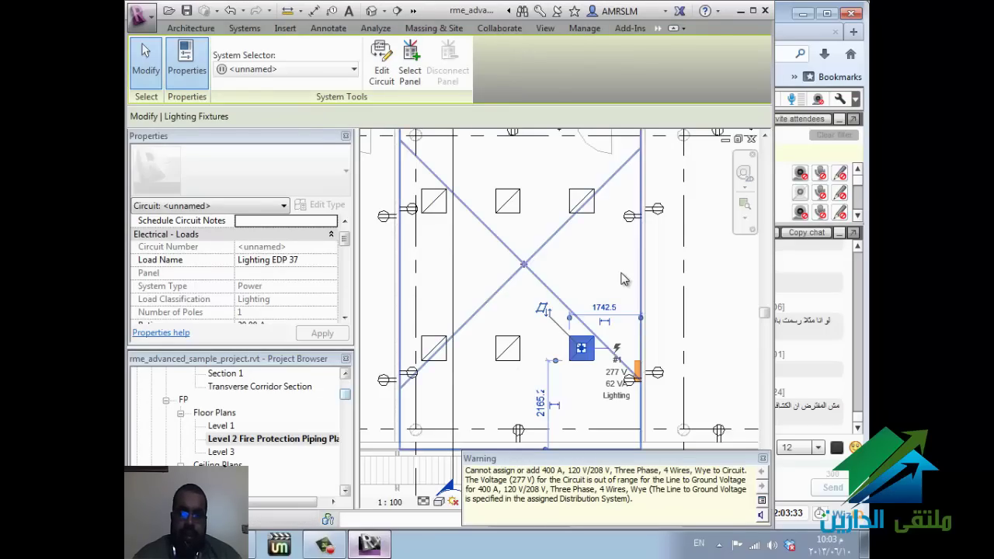
{"action": "key", "text": "Escape"}
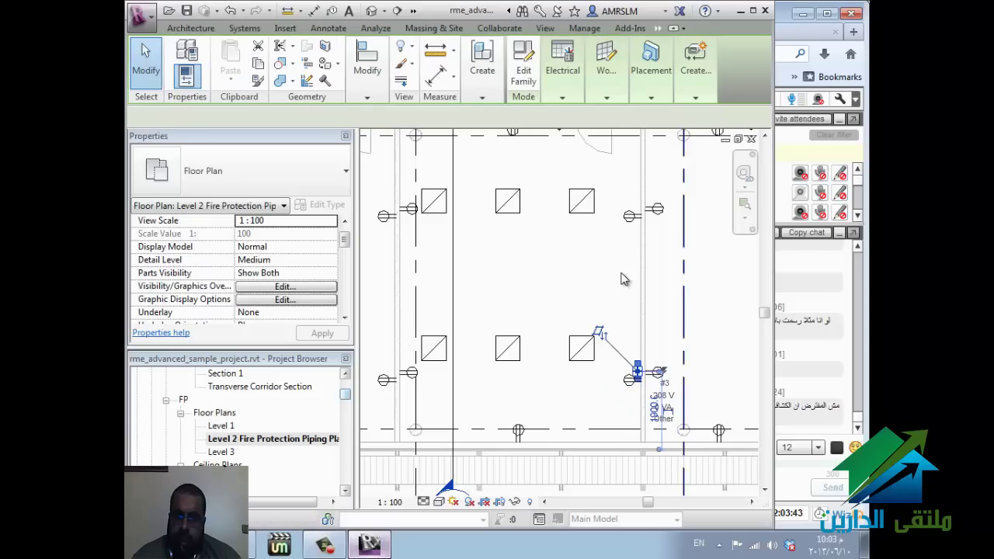
{"action": "key", "text": "Escape"}
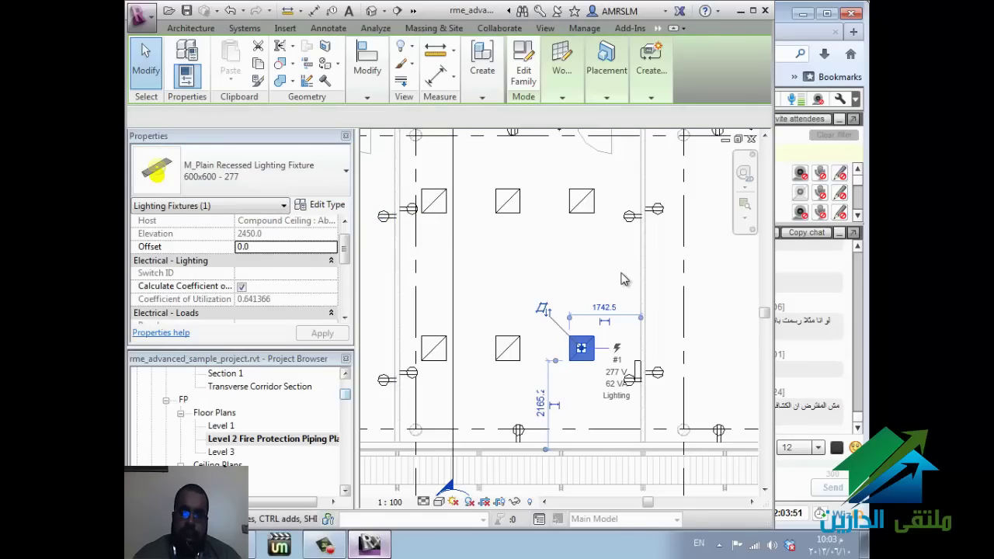
Step: Change the panelboard's type to M_Lighting and Appliance Panelboard - 208V MLO - Surface, 400 A, with distribution system 120/208 Wye
{"action": "left_click", "coordinate": [625, 279]}
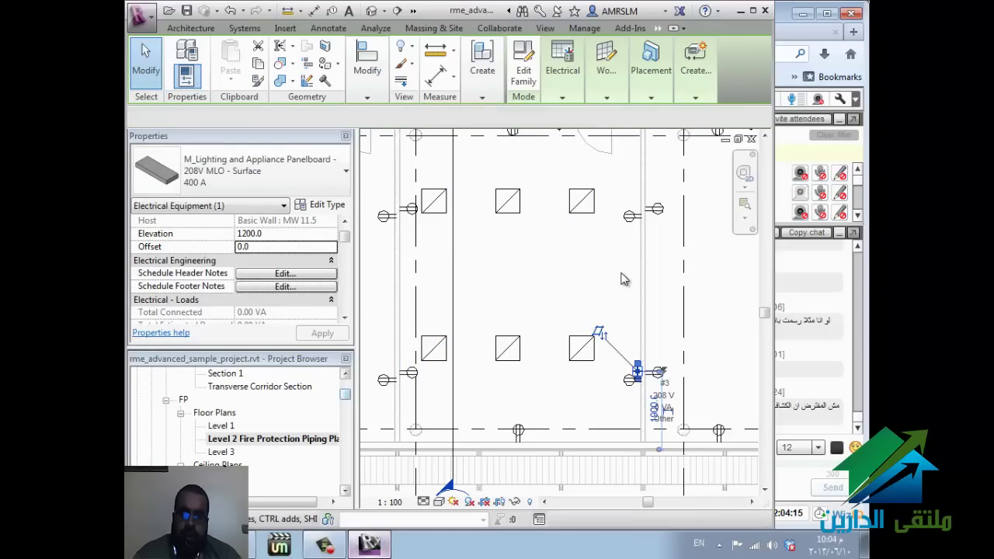
{"action": "left_click", "coordinate": [625, 279]}
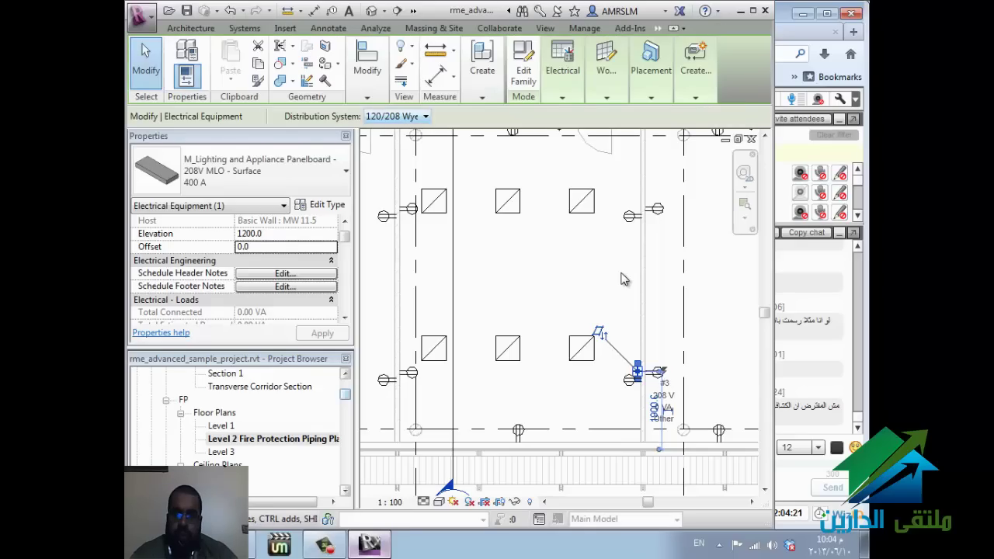
{"action": "key", "text": "Escape"}
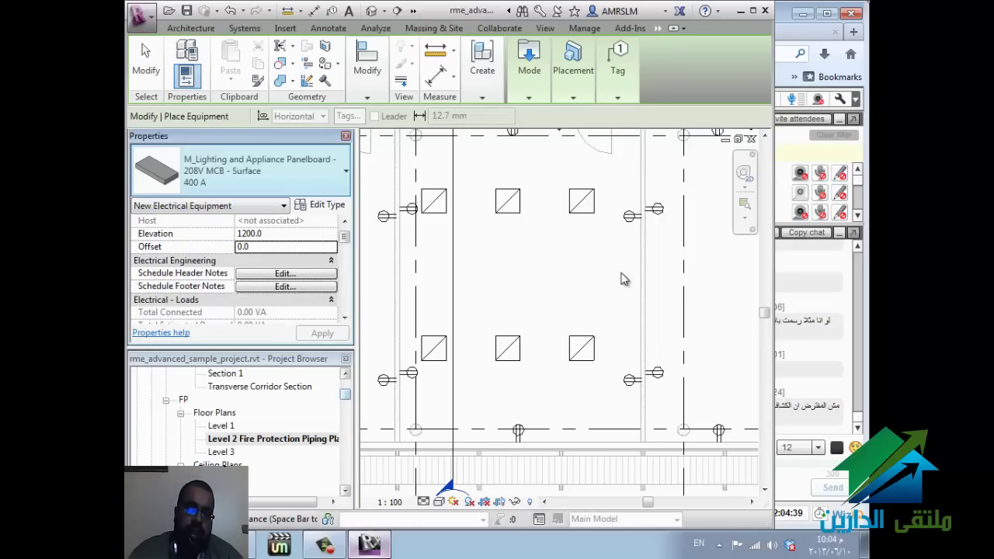
Step: Place a 208V MLO - Surface panelboard, type 400 A, on the wall face beside grid 9 and set its distribution system to 120/208 Wye
{"action": "scroll", "coordinate": [262, 311], "scroll_direction": "down", "scroll_amount": 1}
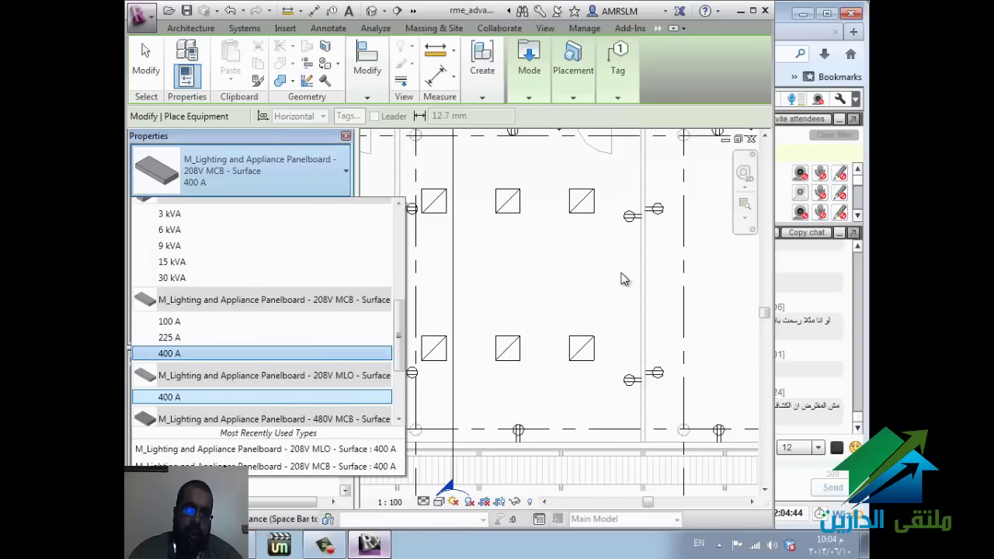
{"action": "key", "text": "Return"}
{"action": "left_click", "coordinate": [621, 272]}
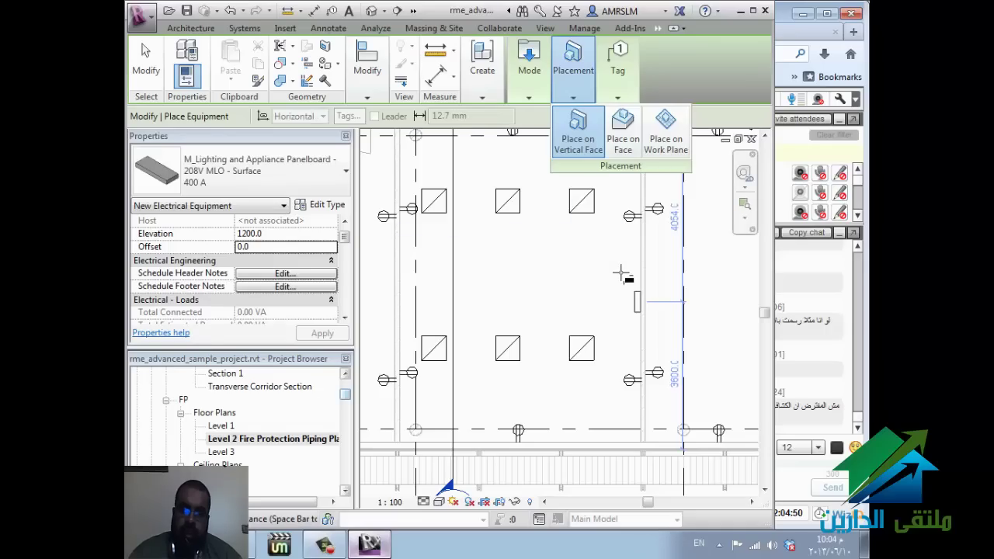
{"action": "left_click", "coordinate": [620, 272]}
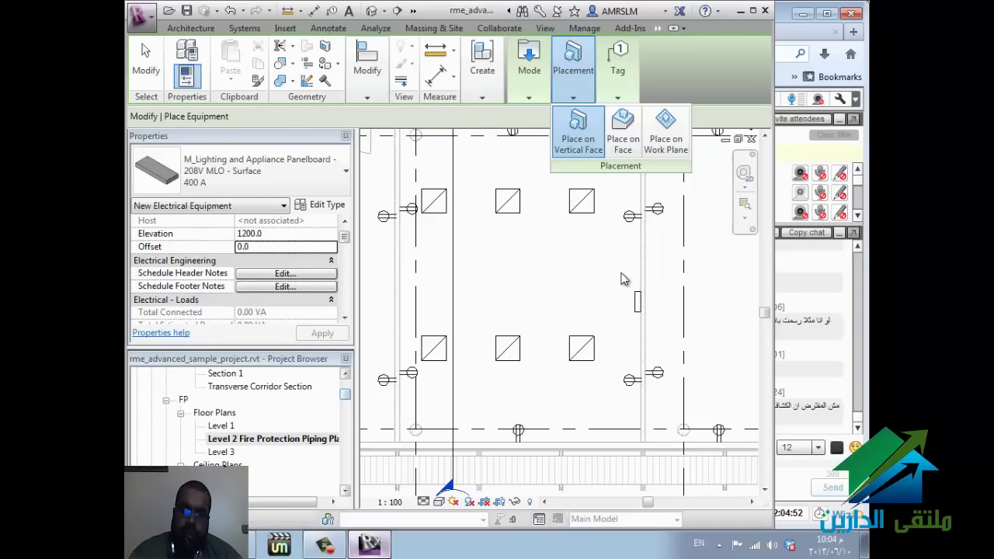
{"action": "key", "text": "Escape"}
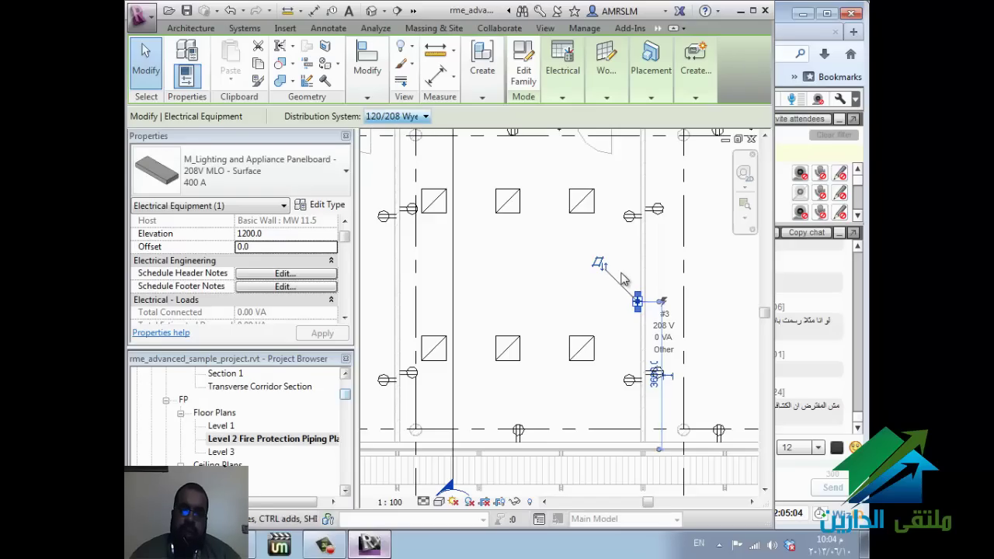
{"action": "key", "text": "Escape"}
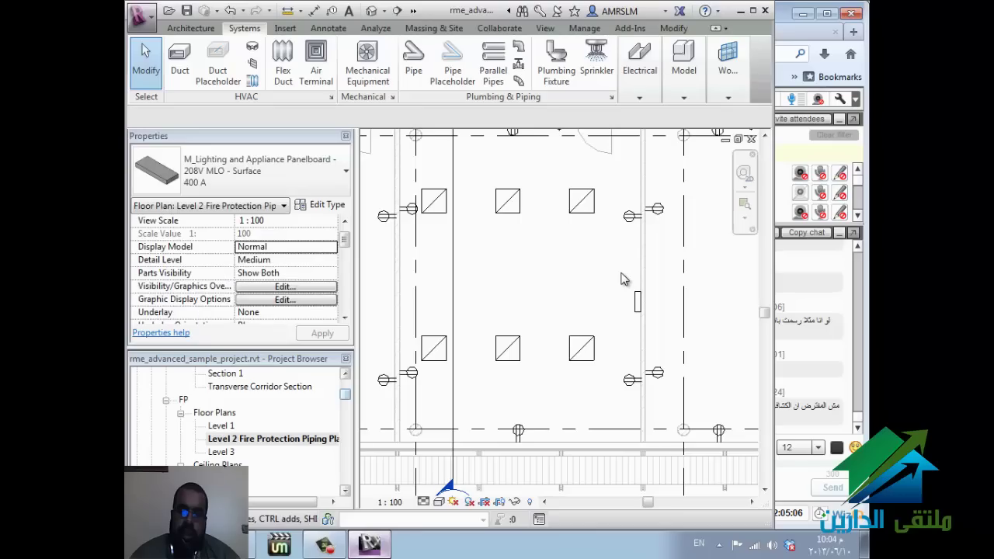
Step: Try to assign the new 208V MLO panelboard to the lower-right fixture's lighting circuit
{"action": "left_click", "coordinate": [581, 348]}
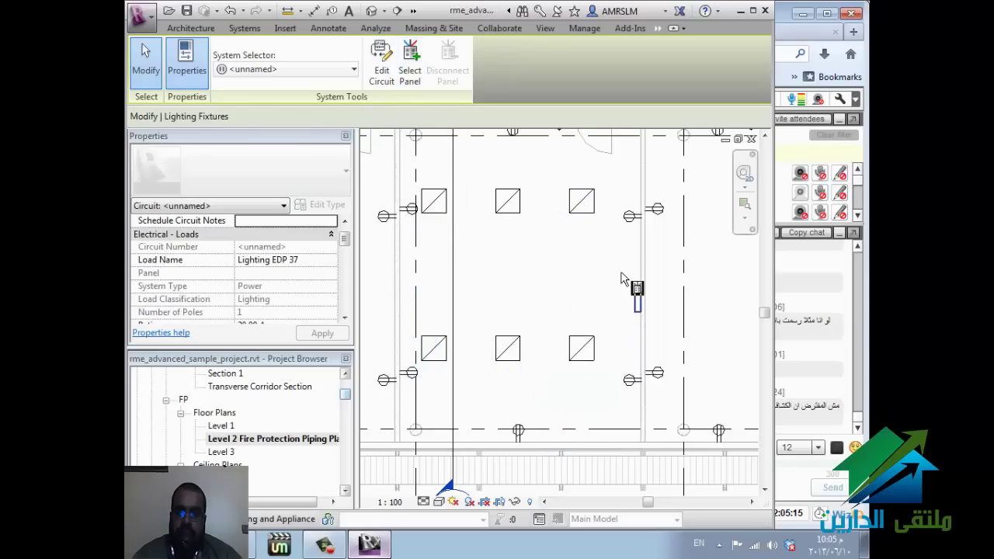
{"action": "left_click", "coordinate": [621, 274]}
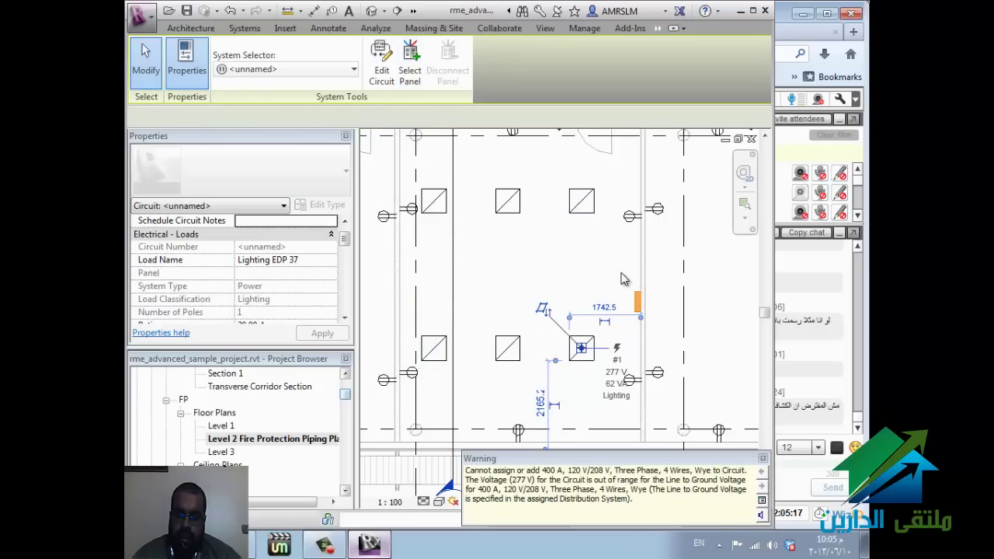
{"action": "key", "text": "Escape"}
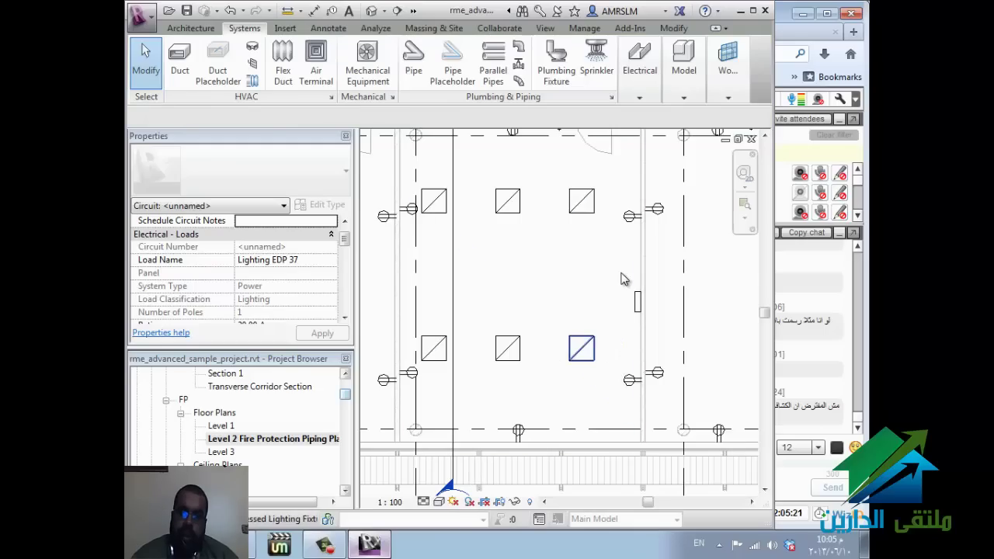
Step: Convert the power circuit of the six recessed lighting fixtures to arc wiring
{"action": "left_click", "coordinate": [621, 273]}
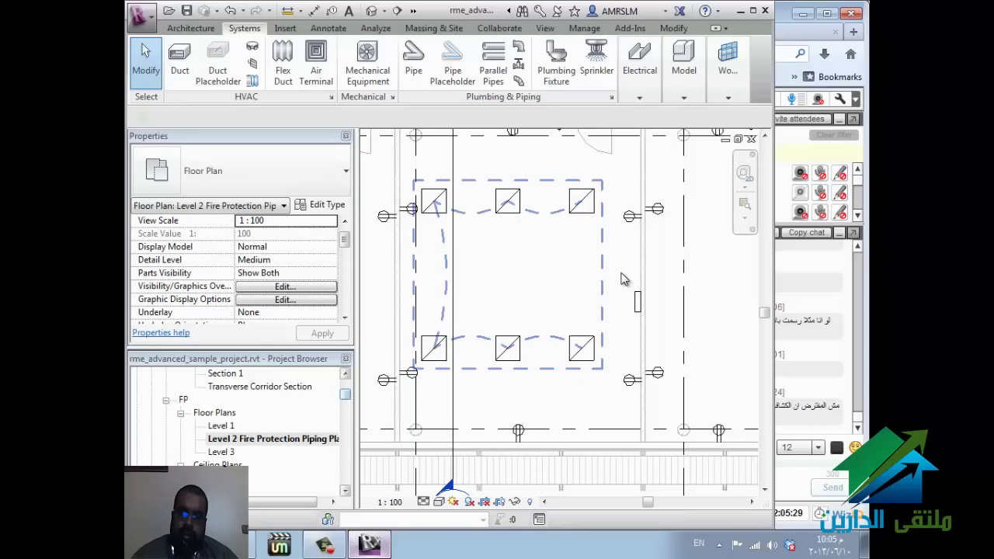
{"action": "left_click", "coordinate": [621, 280]}
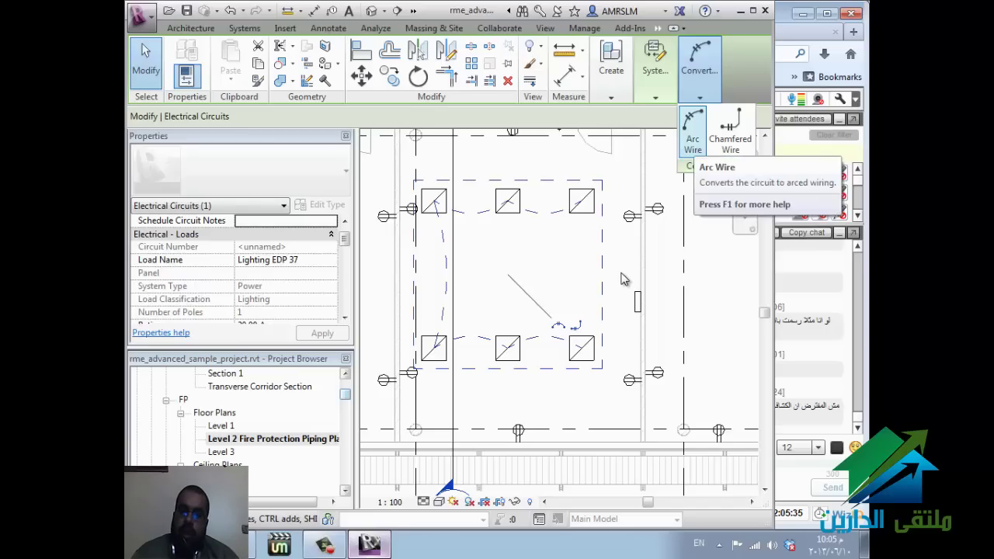
{"action": "key", "text": "Escape"}
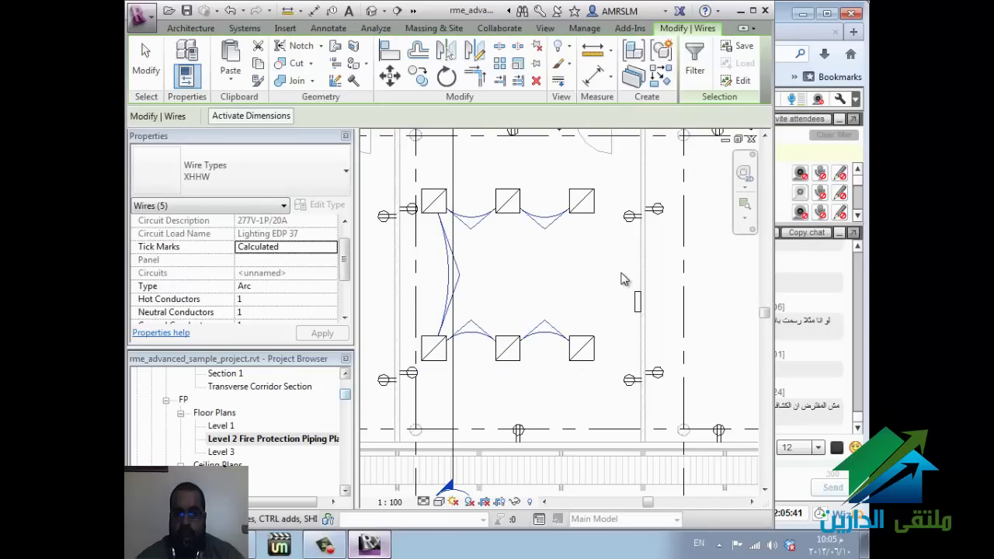
{"action": "key", "text": "Escape"}
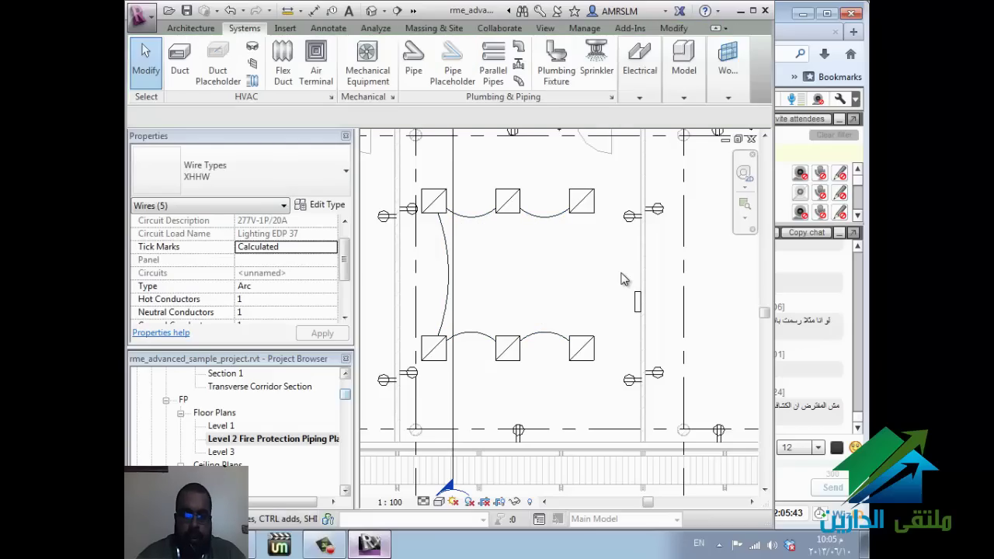
Step: Return to the Level 2 ceiling plan showing the recessed lighting fixtures
{"action": "scroll", "coordinate": [621, 279], "scroll_direction": "down", "scroll_amount": 3}
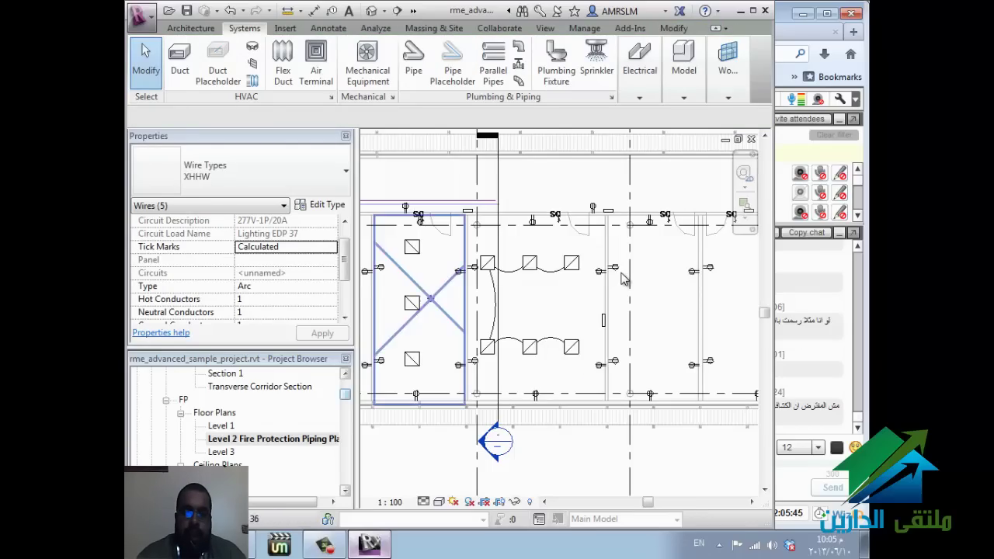
{"action": "key", "text": "ctrl+Tab"}
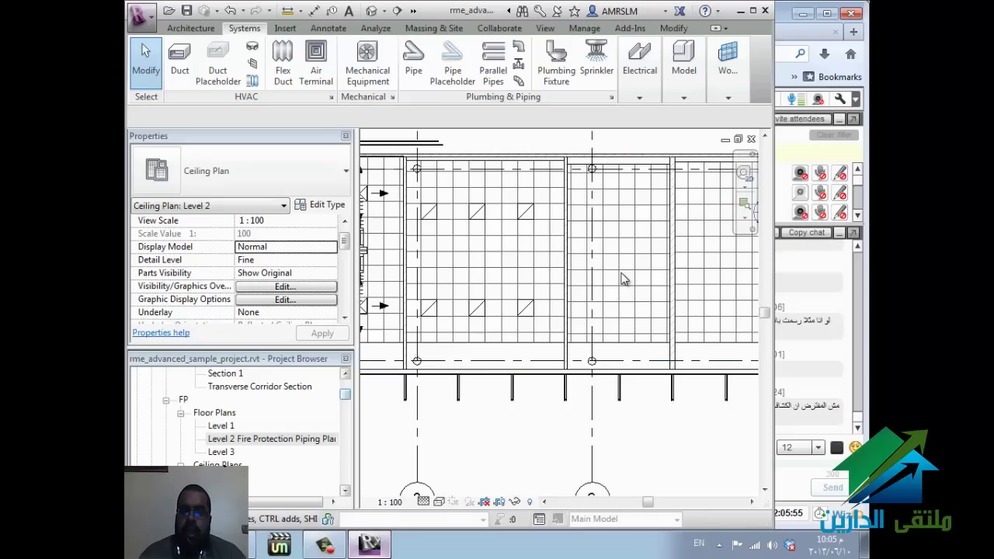
{"action": "key", "text": "Tab"}
{"action": "key", "text": "Tab"}
{"action": "key", "text": "Tab"}
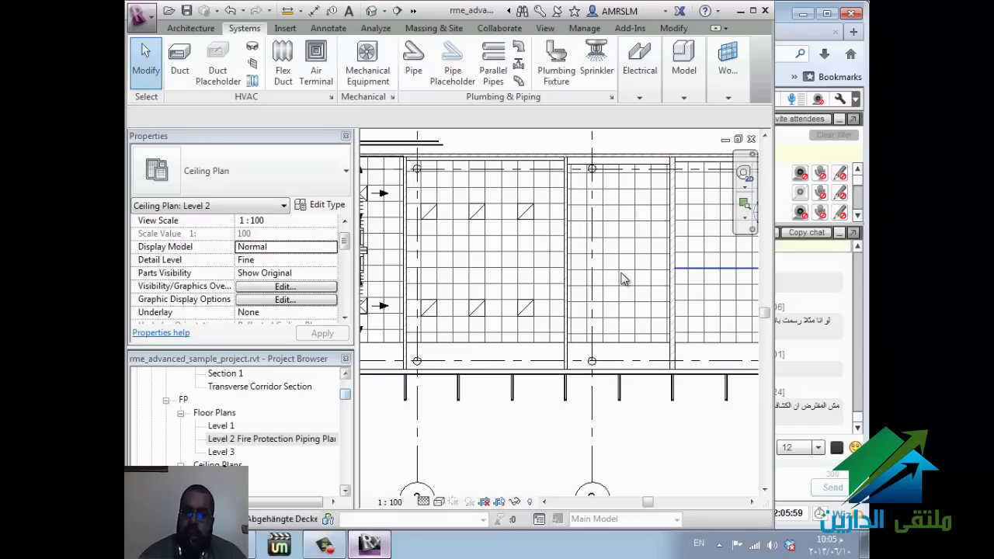
Step: Check the class chat in Firefox and view the types available for the lower-right recessed lighting fixture in Revit
{"action": "key", "text": "alt+Tab"}
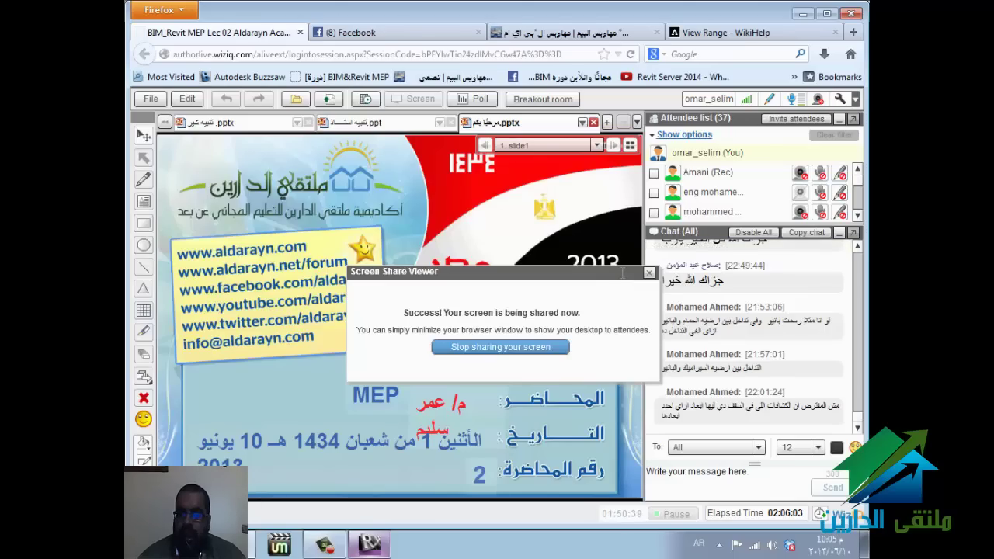
{"action": "key", "text": "alt+Tab"}
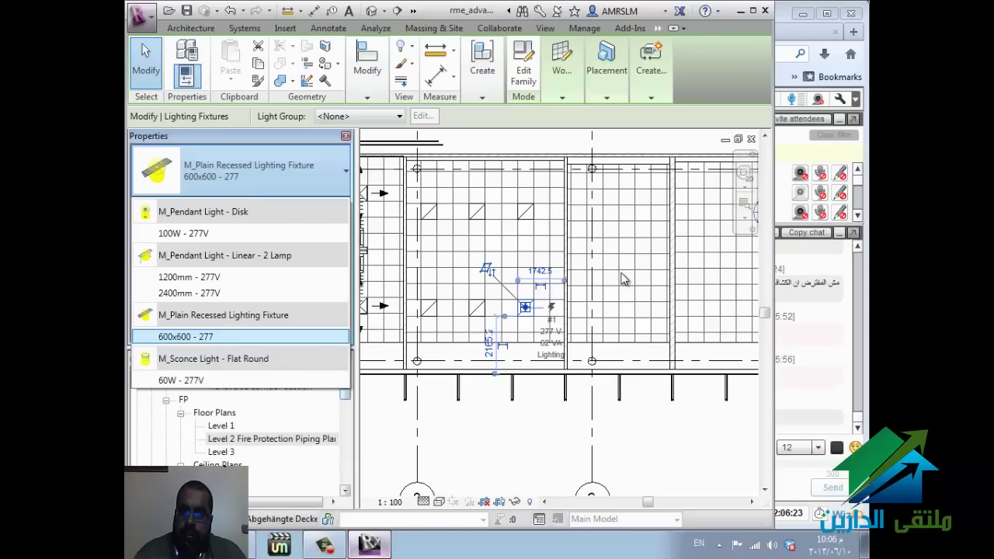
{"action": "key", "text": "alt+Tab"}
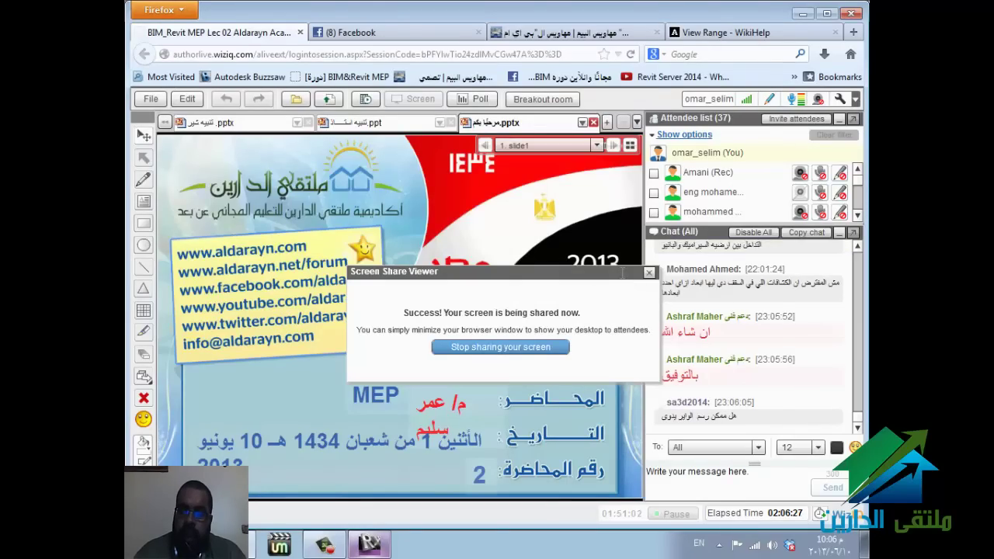
Step: Leave wire placement in the Level 2 ceiling plan, check the class chat in Firefox and return to the plan in Revit
{"action": "key", "text": "alt+Tab"}
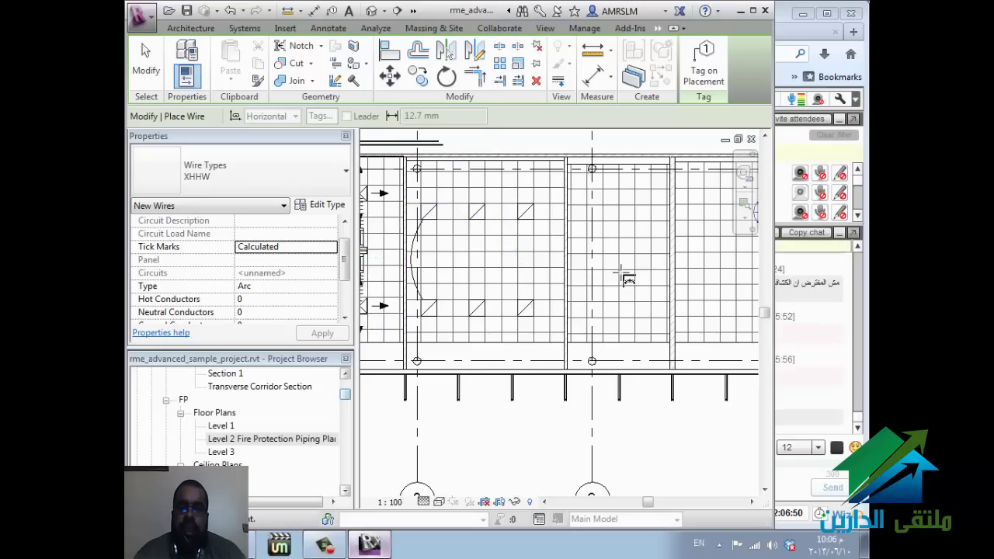
{"action": "key", "text": "Escape"}
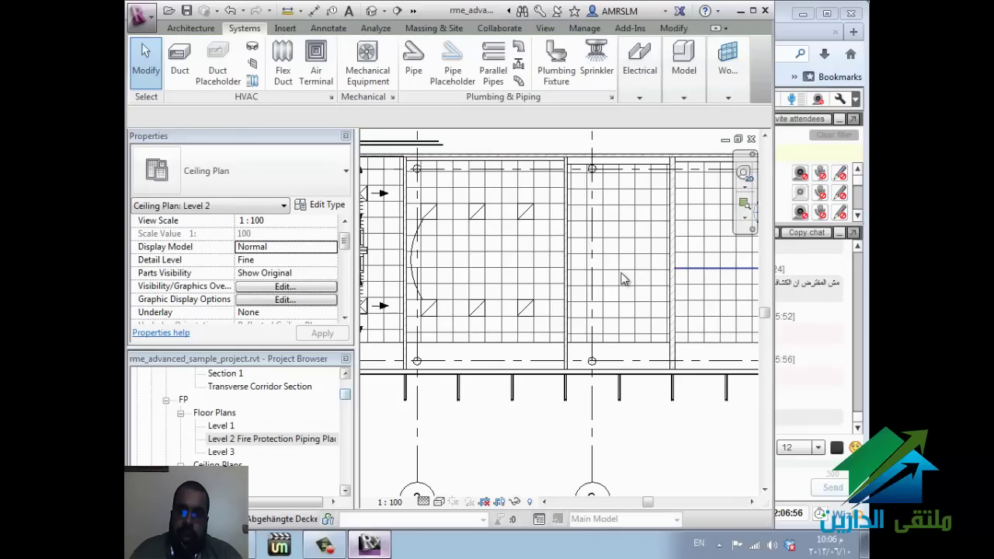
{"action": "key", "text": "alt+Tab"}
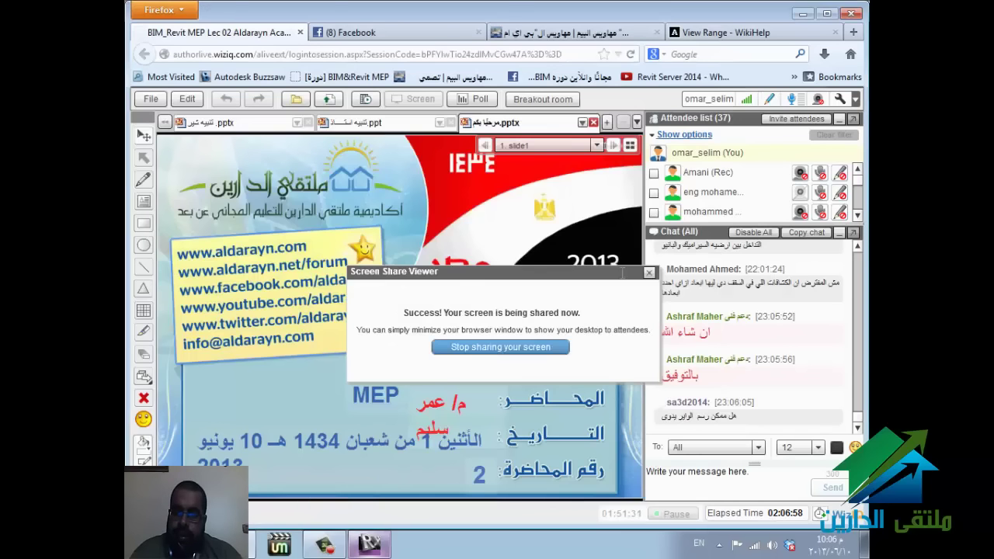
{"action": "key", "text": "alt+Tab"}
{"action": "scroll", "coordinate": [622, 273], "scroll_direction": "down", "scroll_amount": 1}
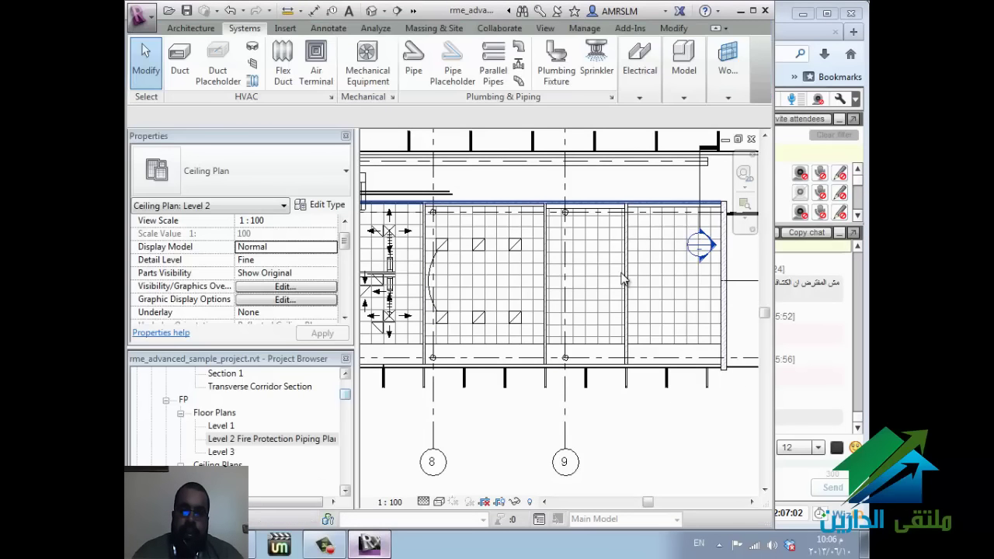
{"action": "scroll", "coordinate": [624, 280], "scroll_direction": "up", "scroll_amount": 1}
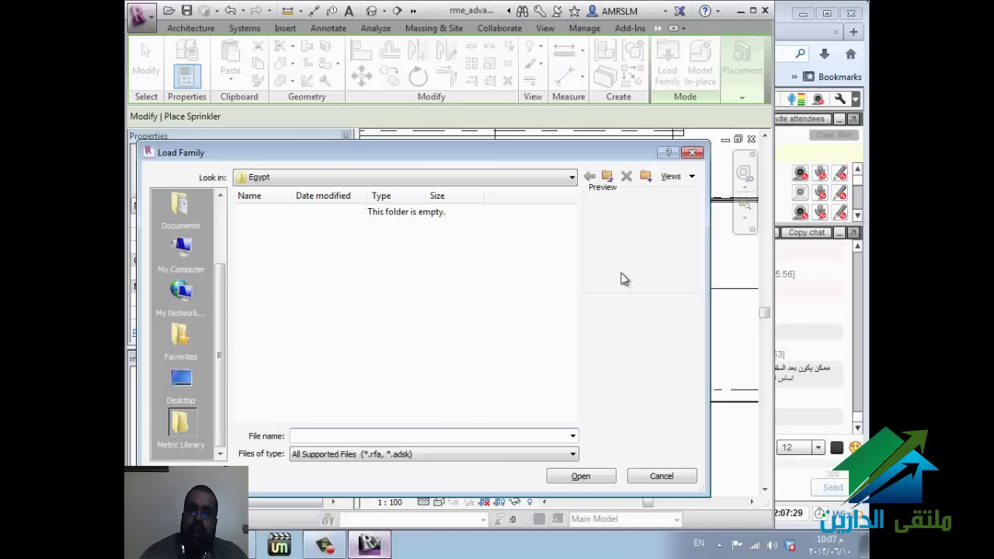
Step: Cancel loading a family from the empty Egypt folder and open E:\REVIT\family\Exported Families in Windows Explorer
{"action": "key", "text": "Escape"}
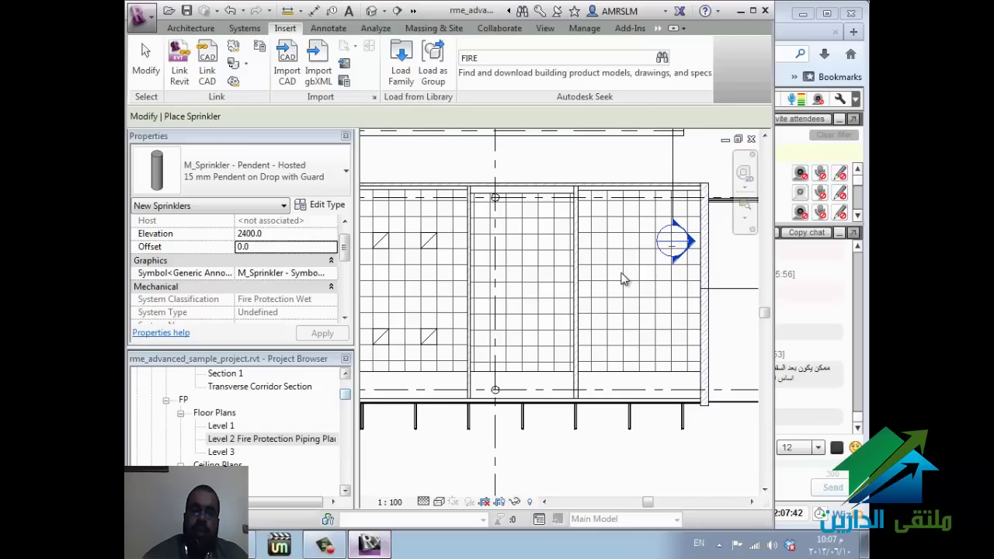
{"action": "key", "text": "alt+Tab"}
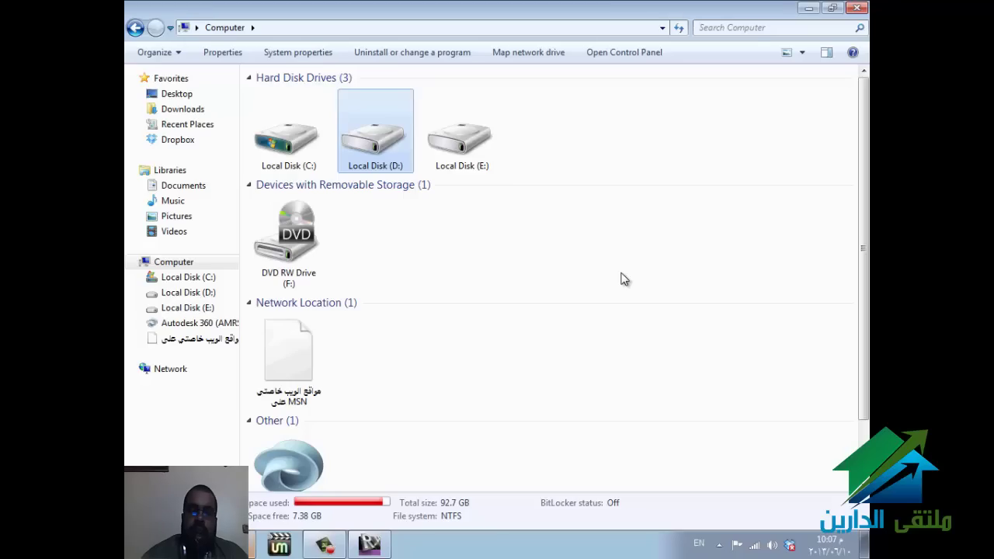
{"action": "key", "text": "Right"}
{"action": "key", "text": "Return"}
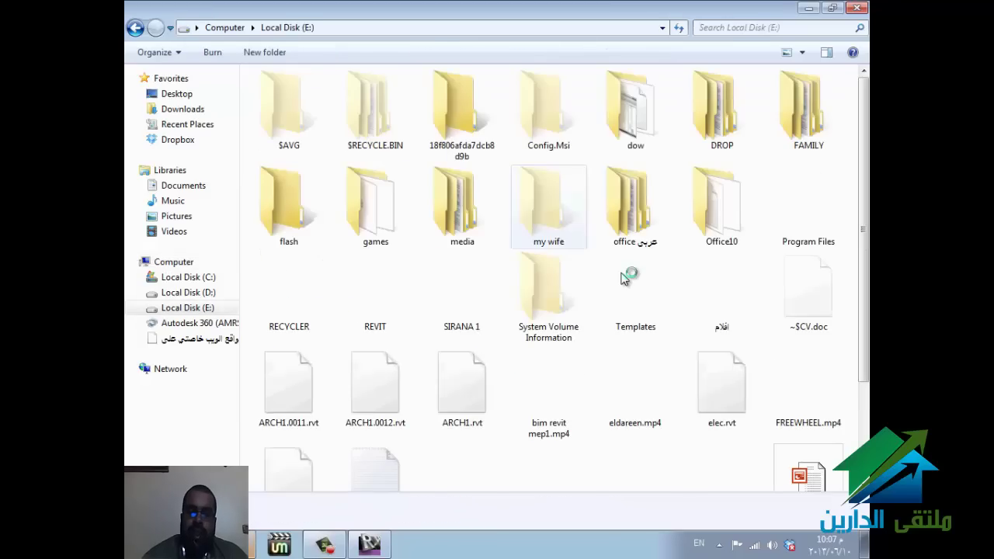
{"action": "key", "text": "m"}
{"action": "key", "text": "r"}
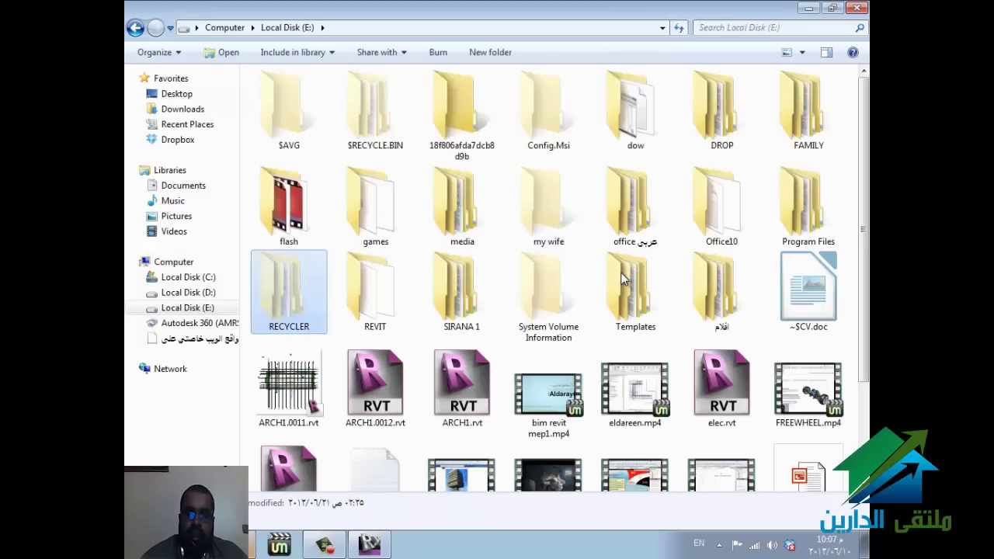
{"action": "key", "text": "r"}
{"action": "key", "text": "Return"}
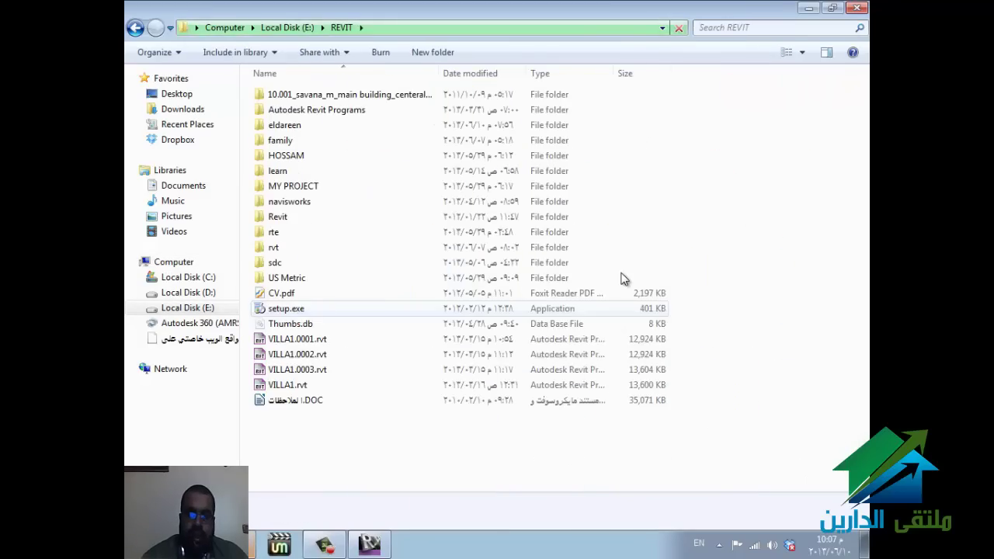
{"action": "key", "text": "f"}
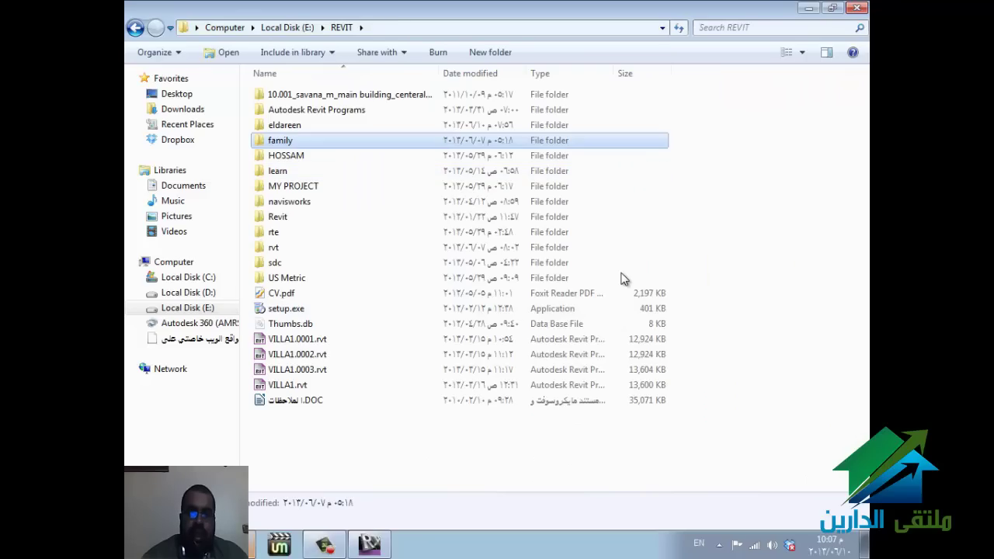
{"action": "key", "text": "Return"}
{"action": "key", "text": "e"}
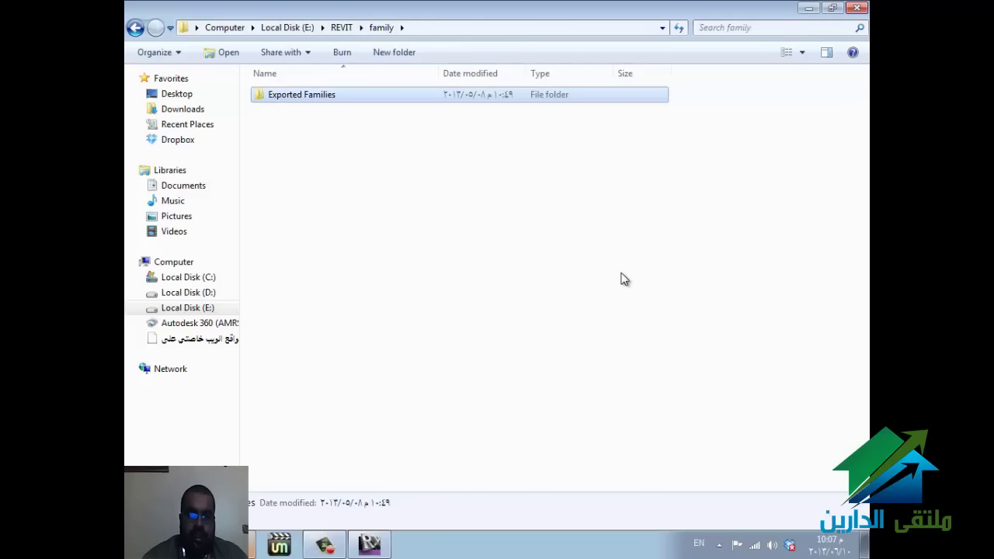
{"action": "key", "text": "Return"}
Step: Find and open the Sprinklers folder within Exported Families
{"action": "key", "text": "s"}
{"action": "key", "text": "s"}
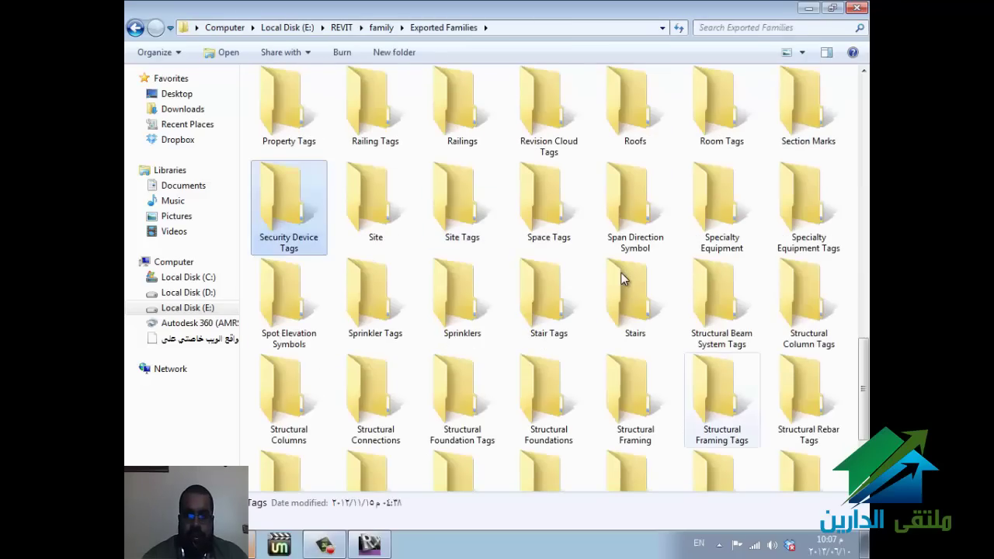
{"action": "key", "text": "s"}
{"action": "key", "text": "s"}
{"action": "key", "text": "s"}
{"action": "key", "text": "s"}
{"action": "key", "text": "s"}
{"action": "key", "text": "s"}
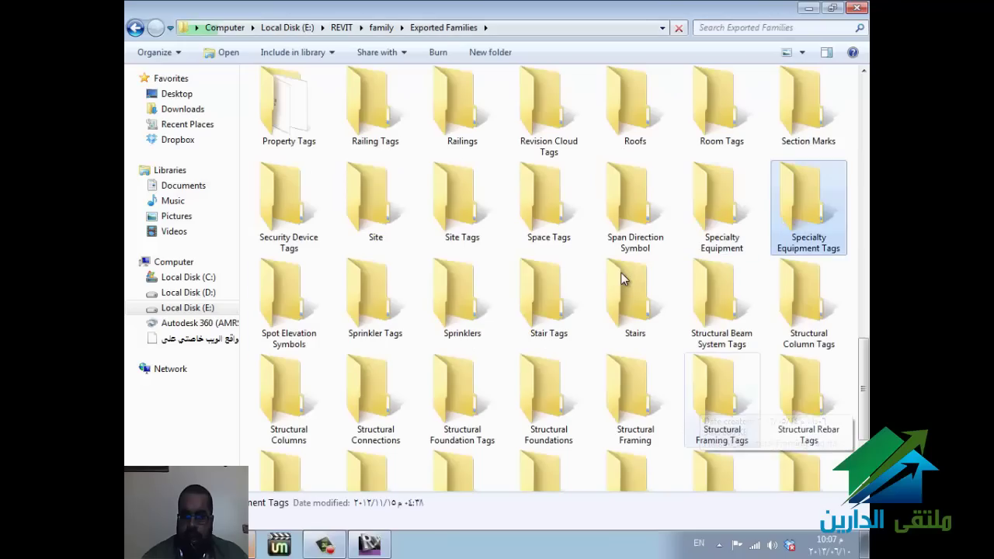
{"action": "key", "text": "s"}
{"action": "key", "text": "s"}
{"action": "key", "text": "s"}
{"action": "key", "text": "s"}
{"action": "key", "text": "s"}
{"action": "key", "text": "s"}
{"action": "key", "text": "s"}
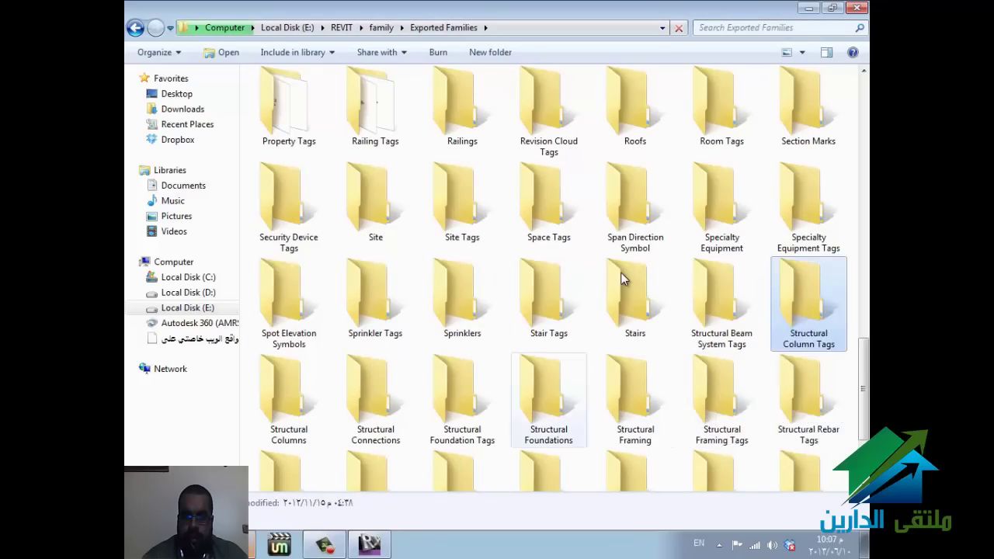
{"action": "key", "text": "s"}
{"action": "scroll", "coordinate": [621, 278], "scroll_direction": "down", "scroll_amount": 3}
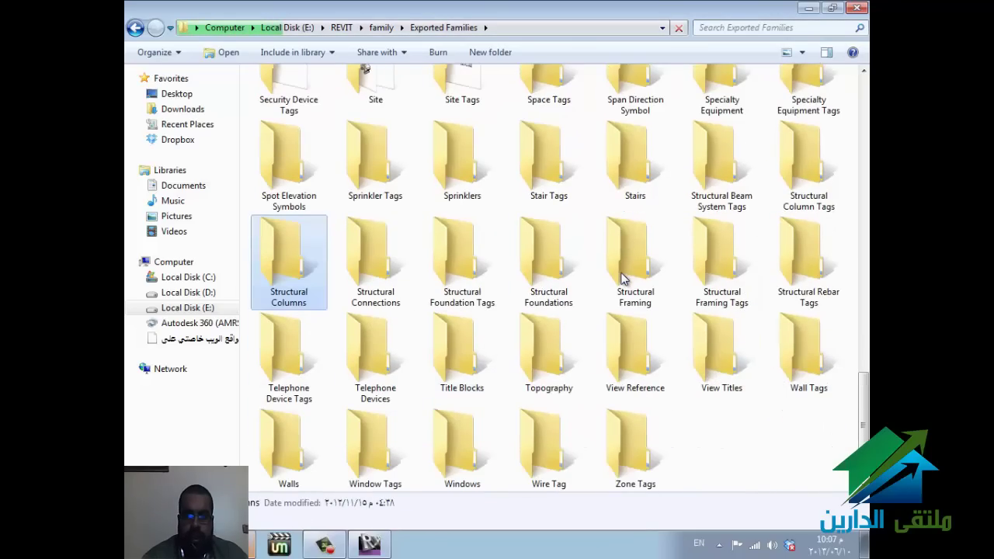
{"action": "key", "text": "s"}
{"action": "key", "text": "s"}
{"action": "key", "text": "s"}
{"action": "key", "text": "s"}
{"action": "key", "text": "s"}
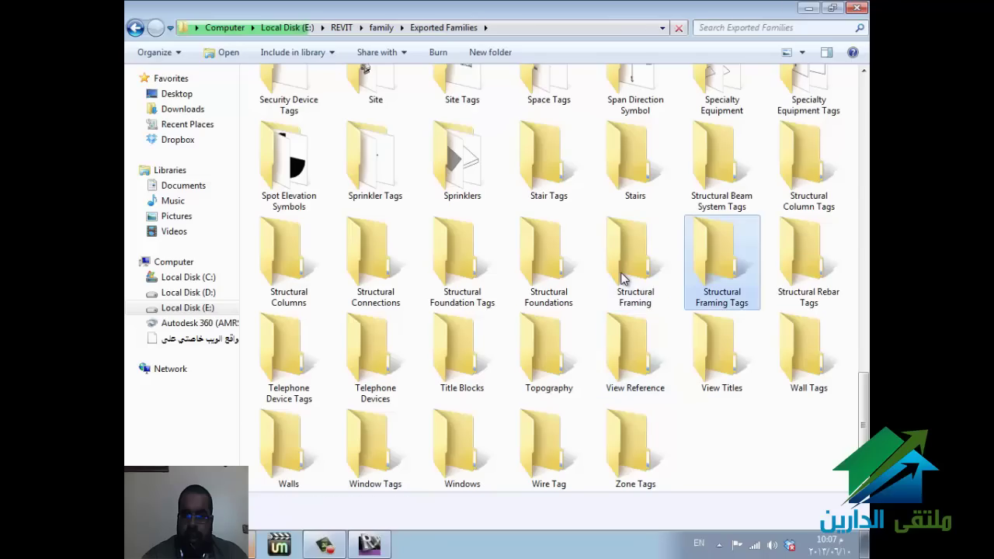
{"action": "key", "text": "s"}
{"action": "key", "text": "Left"}
{"action": "key", "text": "Left"}
{"action": "key", "text": "Left"}
{"action": "key", "text": "Left"}
{"action": "key", "text": "Up"}
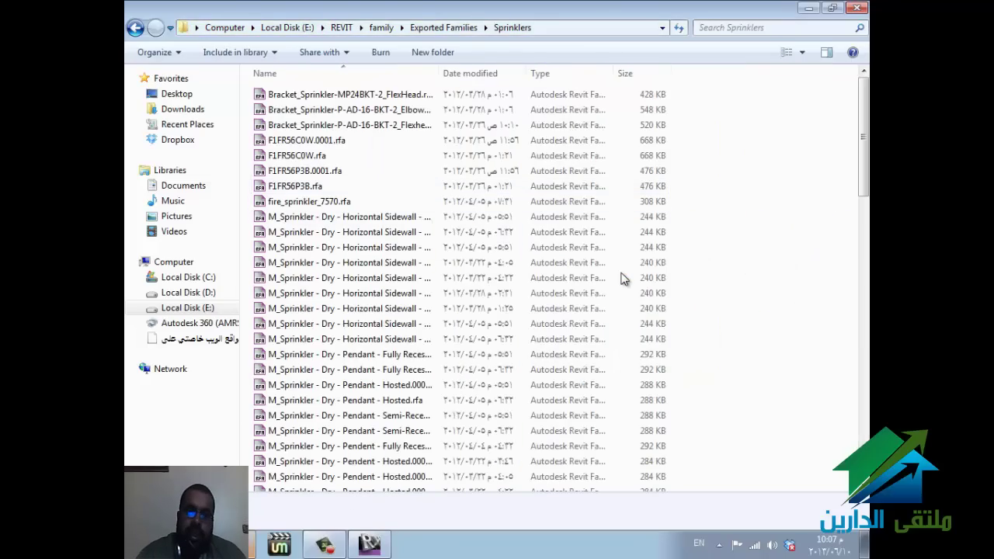
Step: Load the F1FR56C0W.rfa sprinkler family from the Sprinklers folder into the open Revit project
{"action": "left_click_drag", "start_coordinate": [712, 135], "coordinate": [251, 208]}
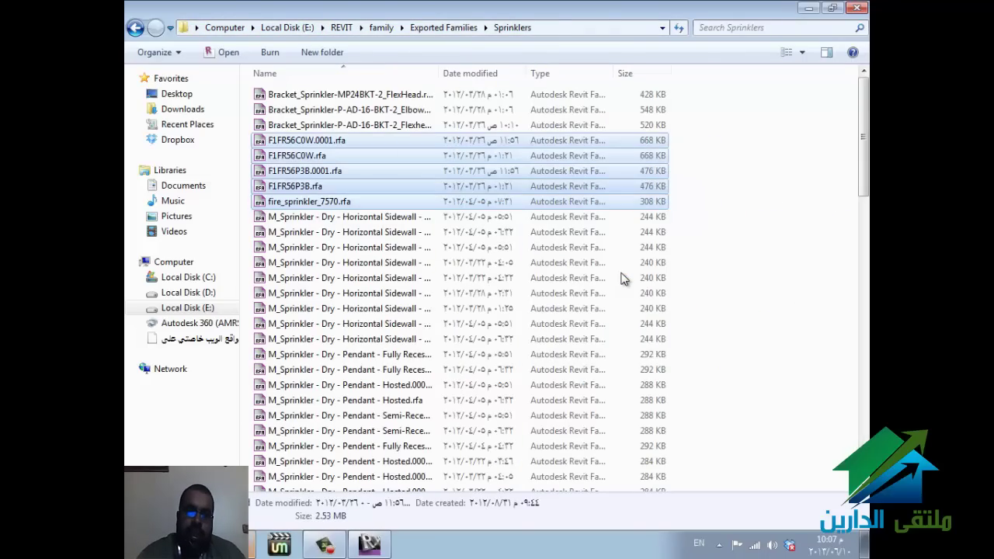
{"action": "key", "text": "alt+Tab"}
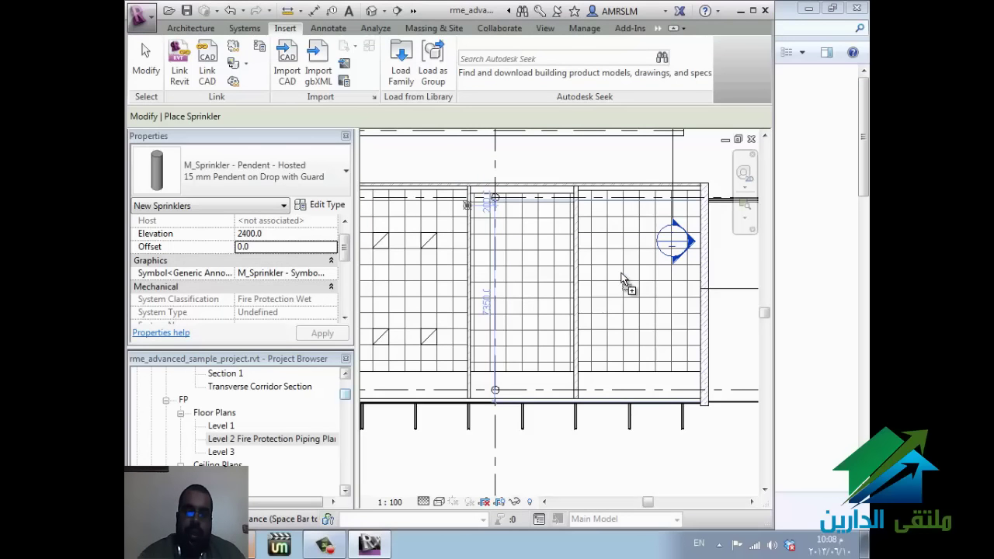
{"action": "key", "text": "alt+Tab"}
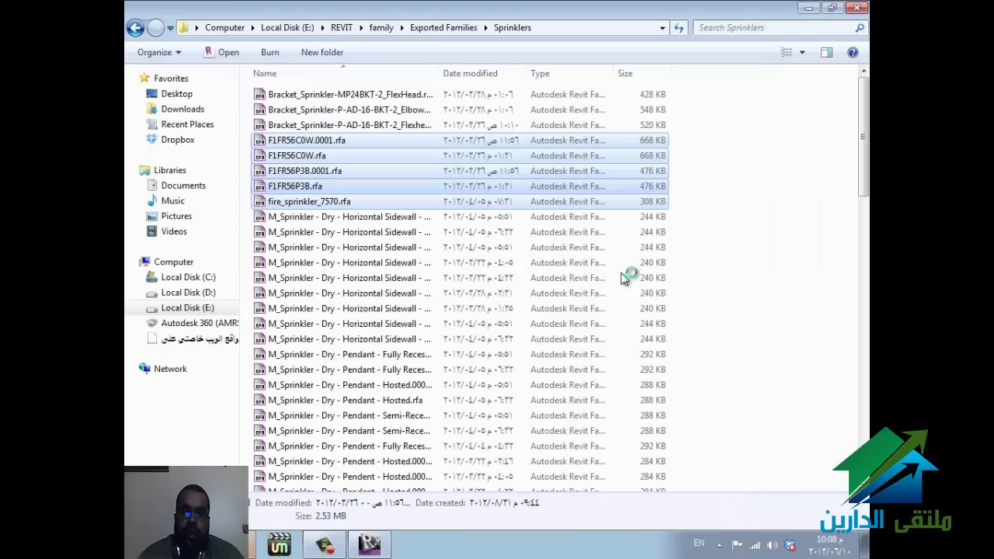
{"action": "left_click_drag", "start_coordinate": [310, 156], "coordinate": [624, 278]}
{"action": "key", "text": "alt+Tab"}
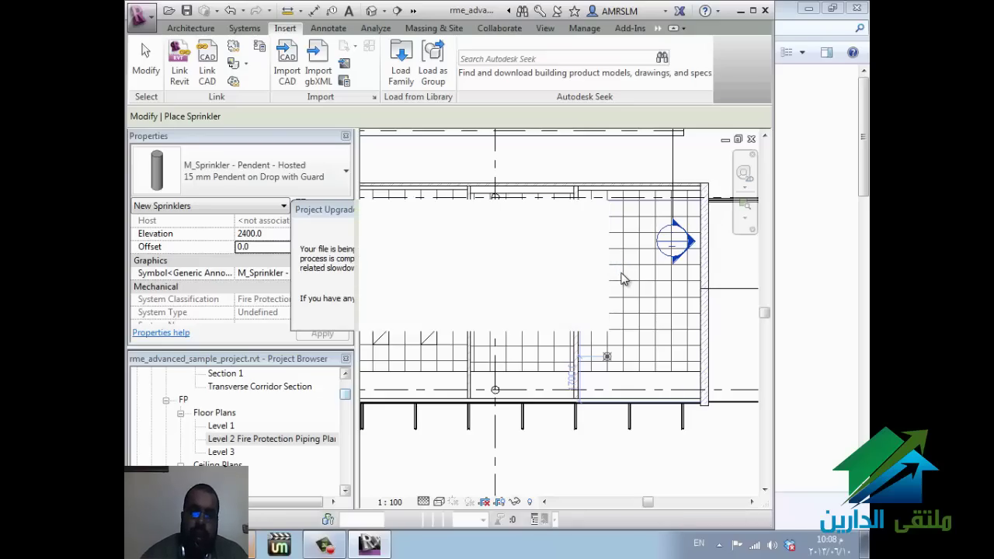
Step: Check the class chat in Firefox while the family loads and return to the Revit ceiling plan
{"action": "key", "text": "alt+Tab"}
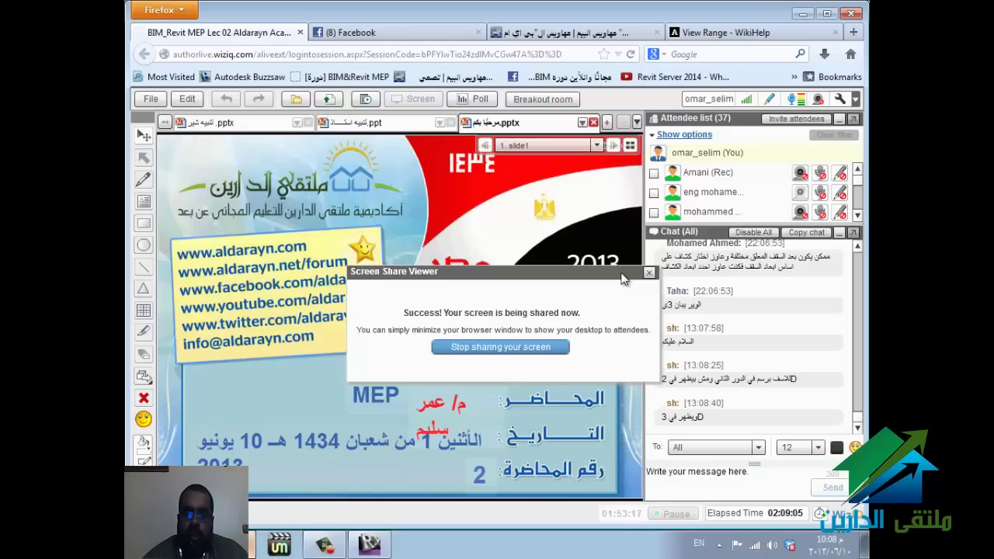
{"action": "key", "text": "alt+Tab"}
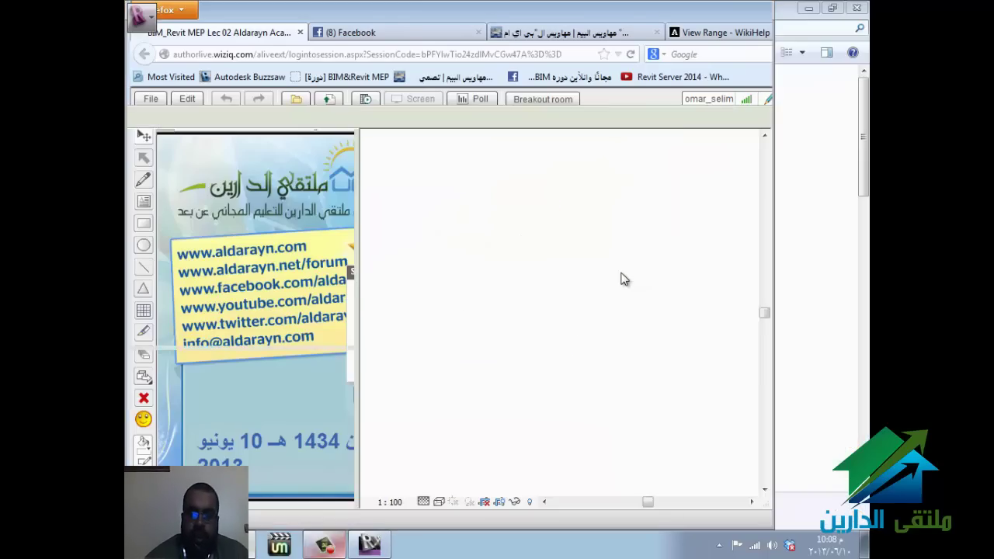
{"action": "key", "text": "alt+Tab"}
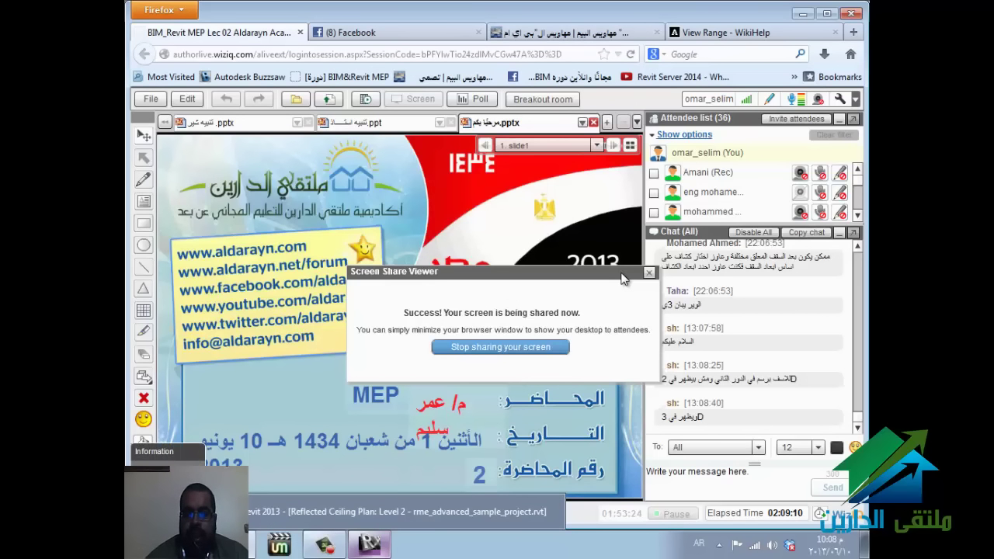
{"action": "key", "text": "alt+Tab"}
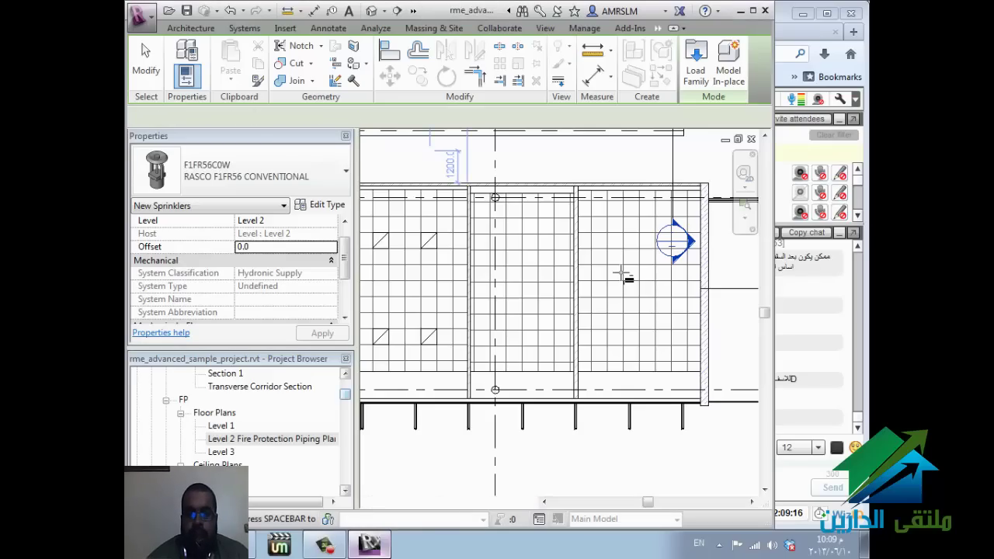
Step: Place a RASCO F1FR56 CONVENTIONAL sprinkler on Level 2 about 1200 mm outside the rooms' upper wall and view the plan's visibility settings
{"action": "left_click", "coordinate": [623, 276]}
{"action": "key", "text": "Escape"}
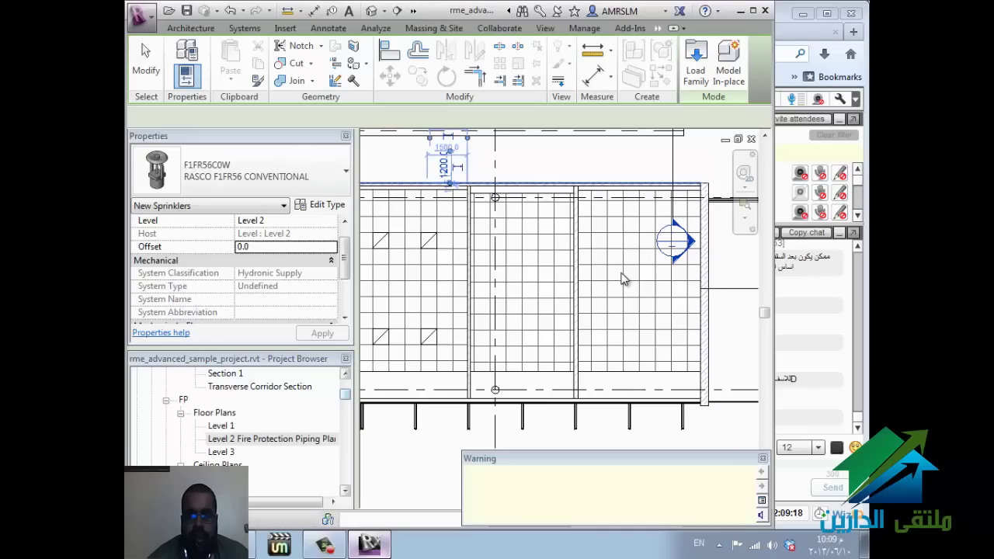
{"action": "key", "text": "v"}
{"action": "key", "text": "g"}
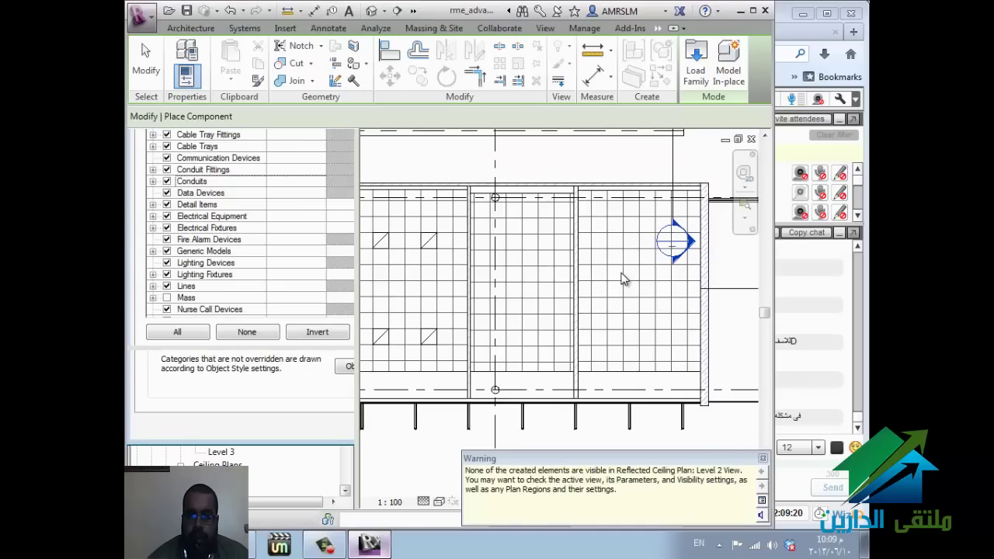
{"action": "key", "text": "Escape"}
{"action": "key", "text": "Escape"}
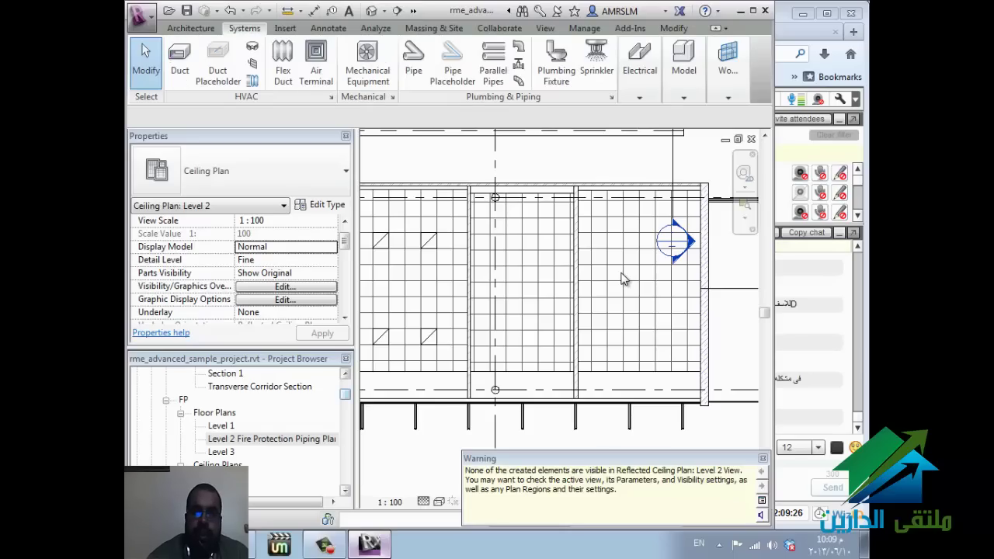
Step: Place an M_Sprinkler - Pendent - Hosted, 15 mm Pendent on Drop with Guard, on grid line 9 about 1900 mm from the middle room's lower wall
{"action": "key", "text": "s"}
{"action": "key", "text": "k"}
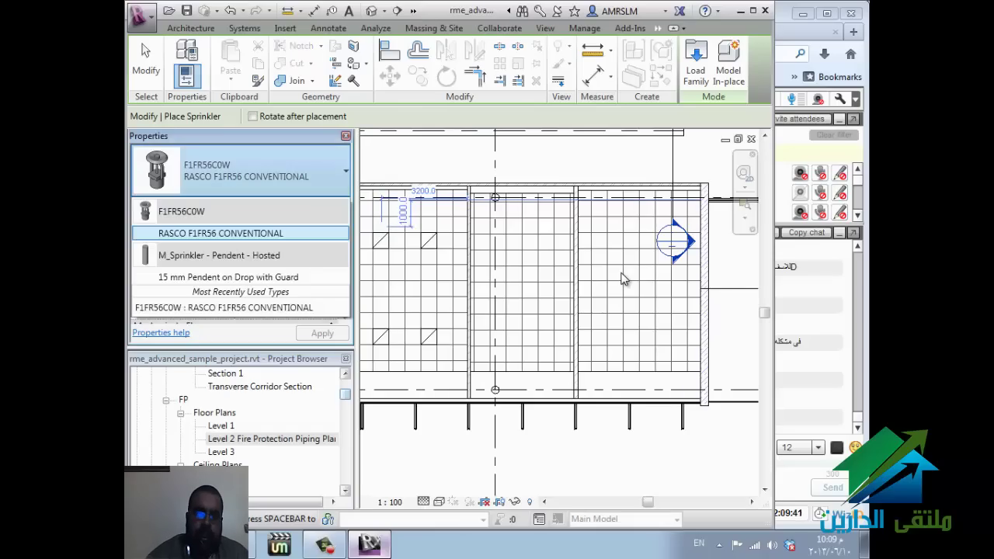
{"action": "key", "text": "Down"}
{"action": "key", "text": "Return"}
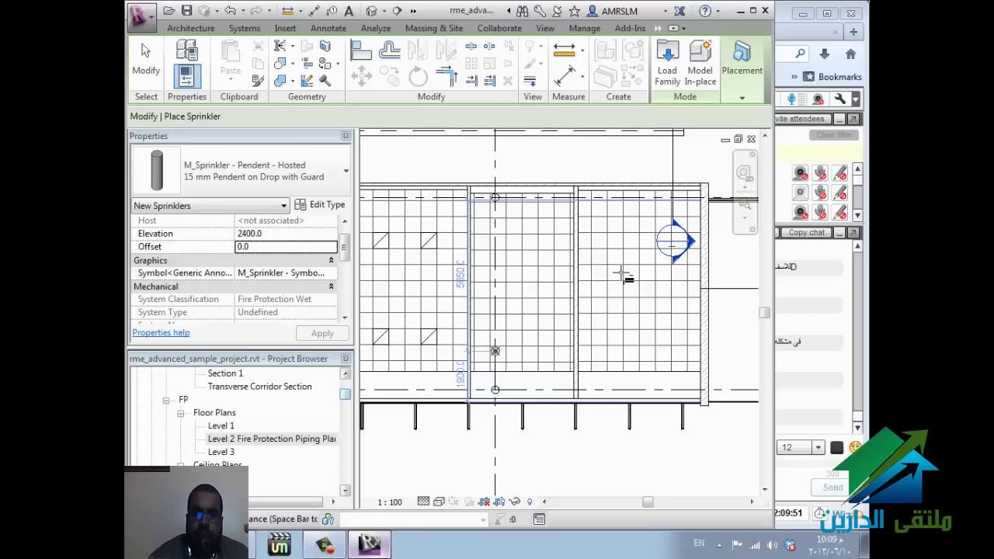
{"action": "left_click", "coordinate": [495, 351]}
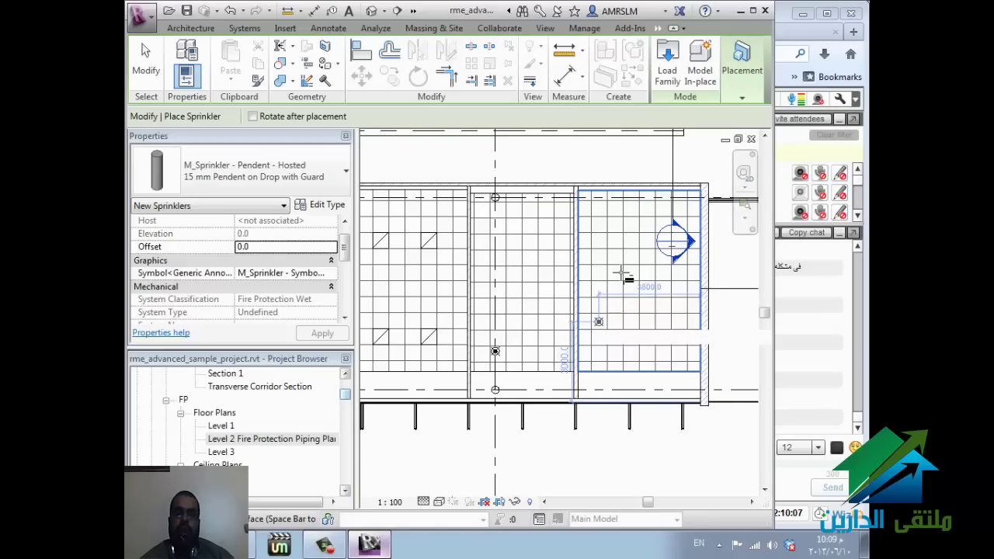
Step: Place four 15 mm Pendent on Drop with Guard sprinklers in the right room, 2000 and 3800 mm from its right wall, 3000 and 5400 mm above the lower wall
{"action": "left_click", "coordinate": [621, 273]}
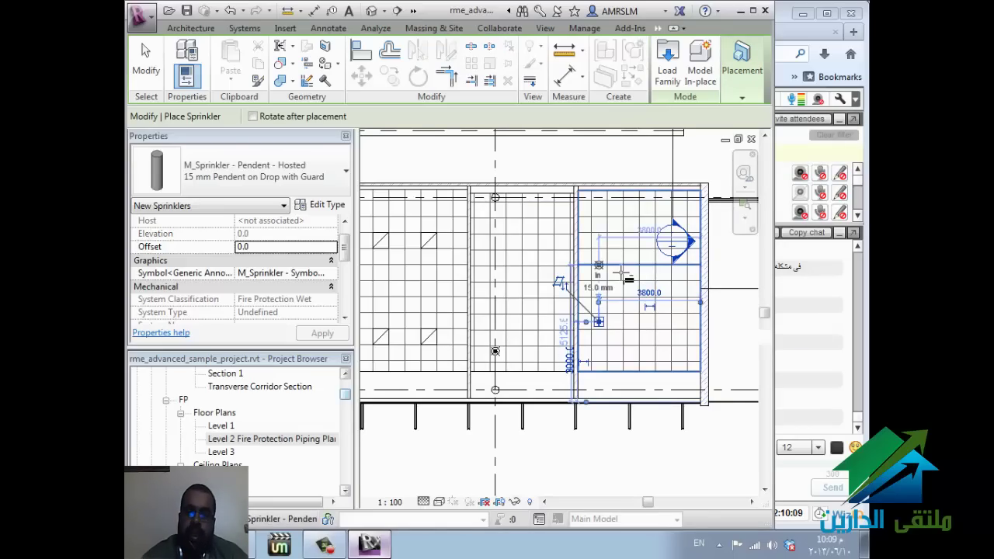
{"action": "left_click", "coordinate": [621, 273]}
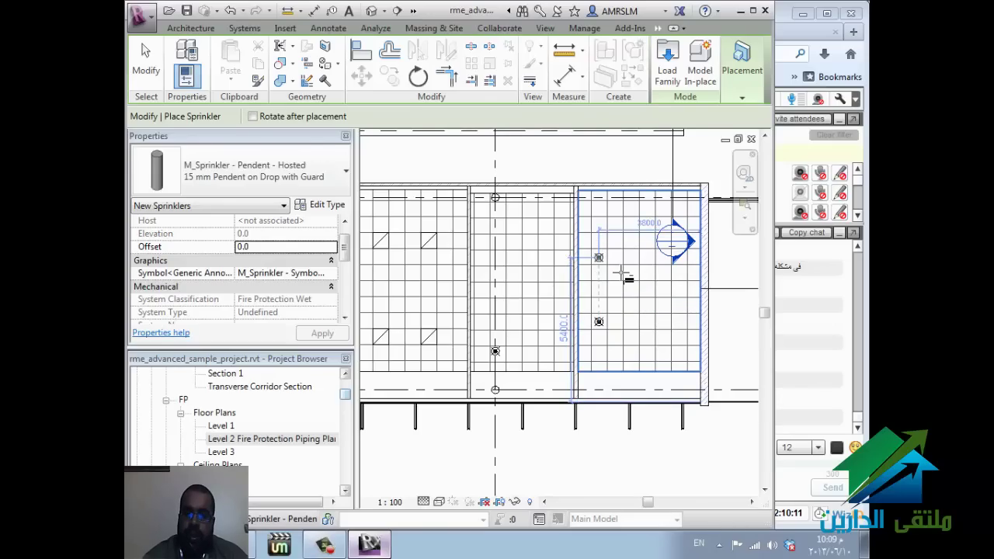
{"action": "left_click", "coordinate": [621, 274]}
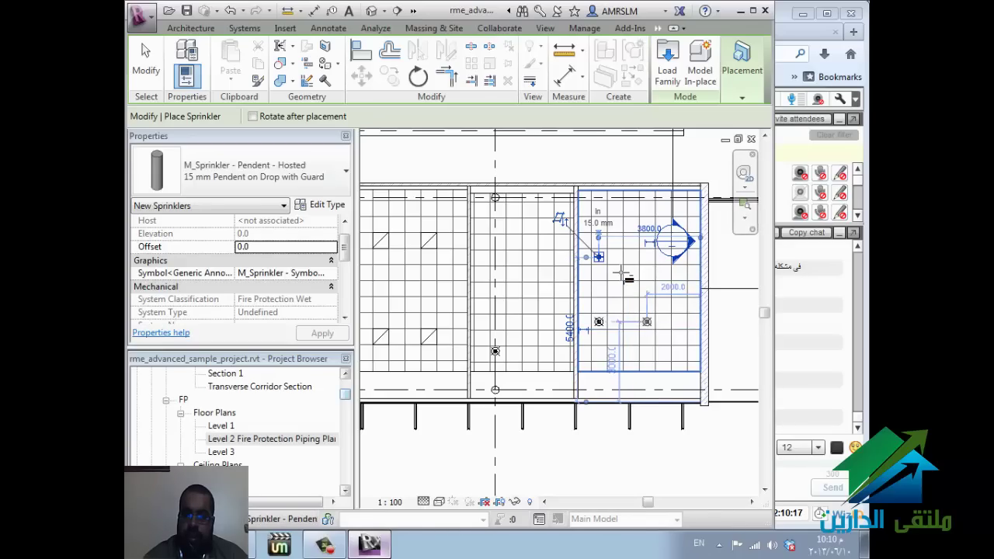
{"action": "left_click", "coordinate": [647, 321]}
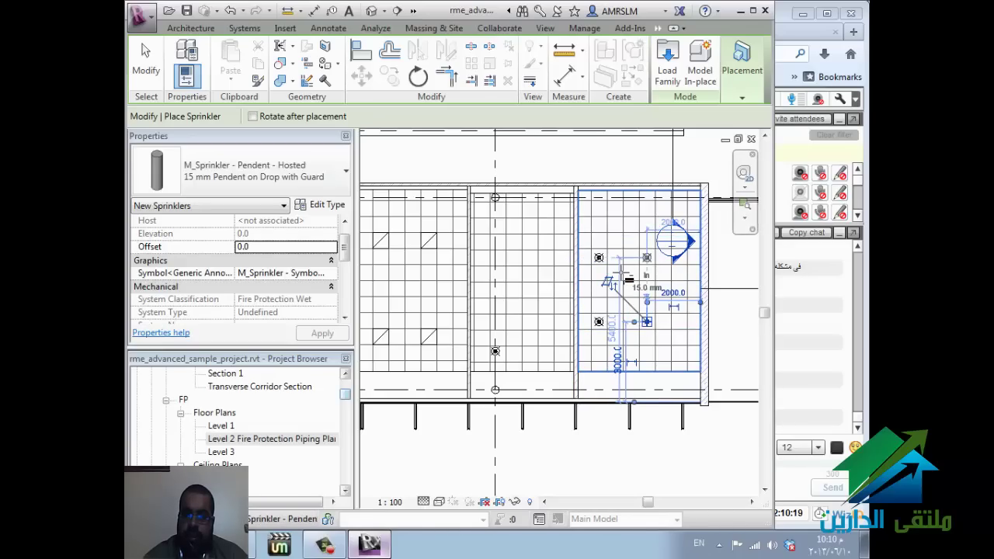
{"action": "left_click", "coordinate": [647, 321]}
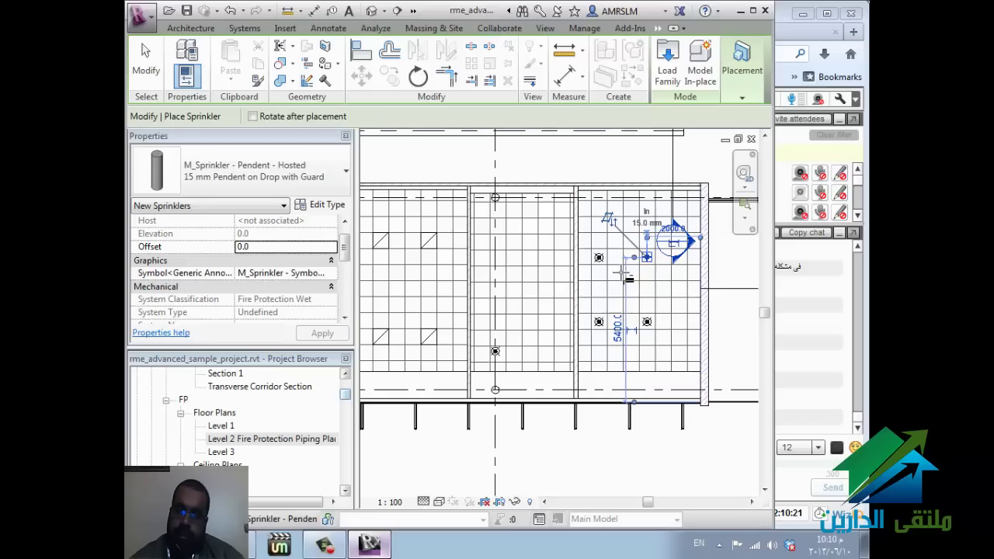
{"action": "key", "text": "Escape"}
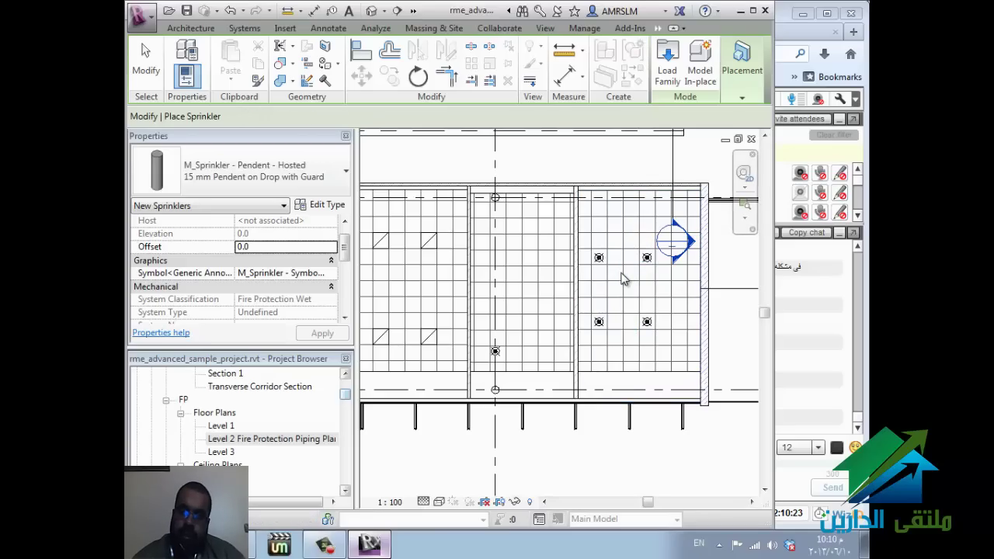
{"action": "key", "text": "Escape"}
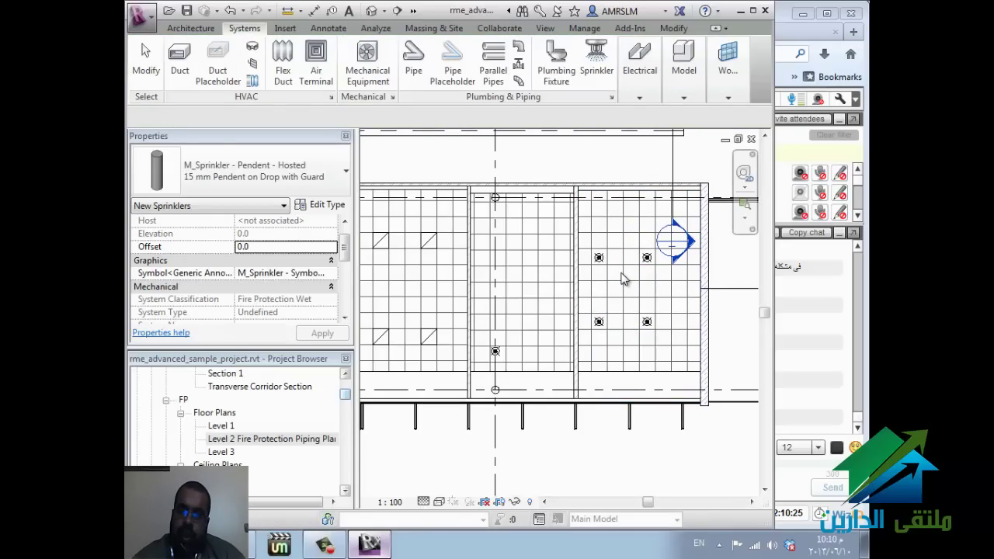
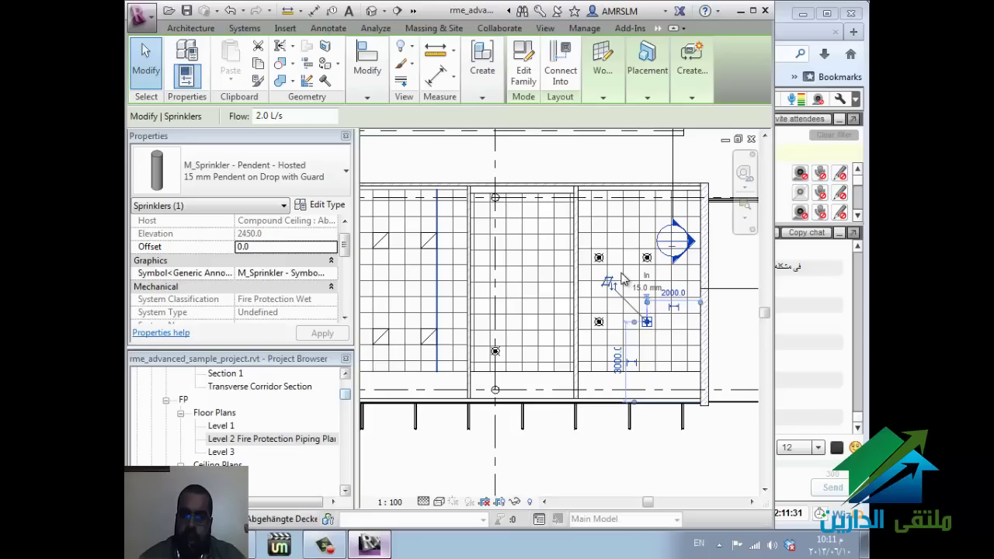
{"action": "key", "text": "Tab"}
{"action": "key", "text": "Tab"}
{"action": "key", "text": "Tab"}
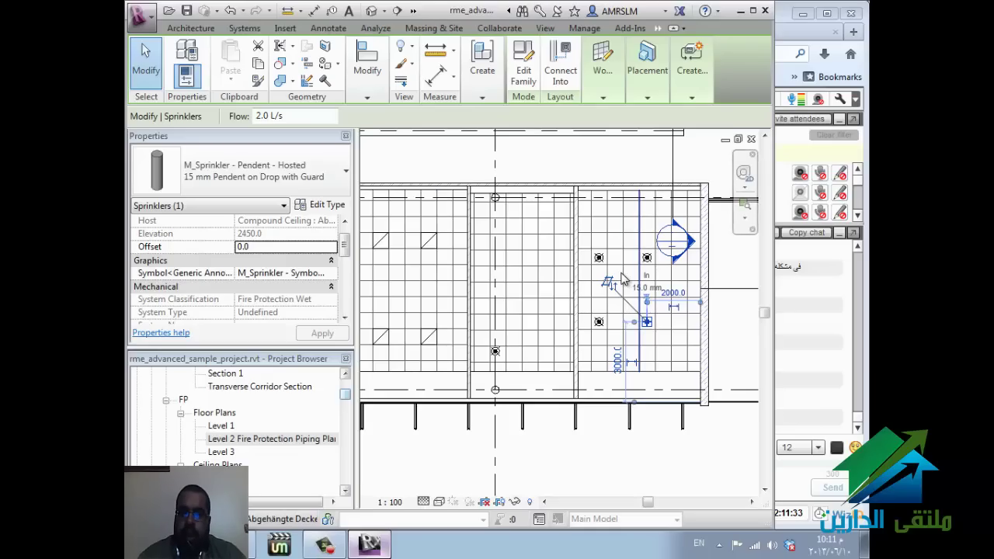
{"action": "key", "text": "Tab"}
{"action": "key", "text": "Tab"}
{"action": "key", "text": "Tab"}
{"action": "key", "text": "Tab"}
{"action": "key", "text": "Tab"}
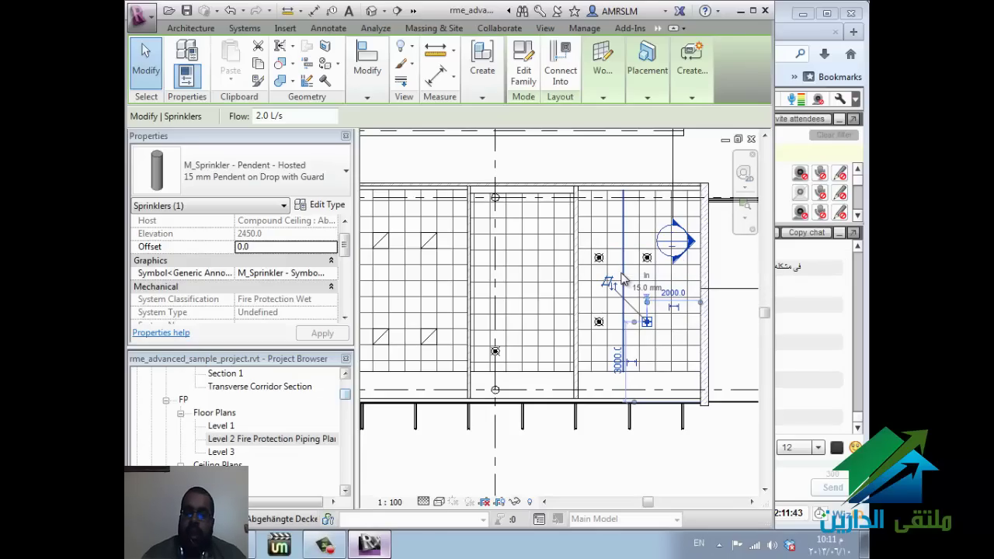
{"action": "key", "text": "Tab"}
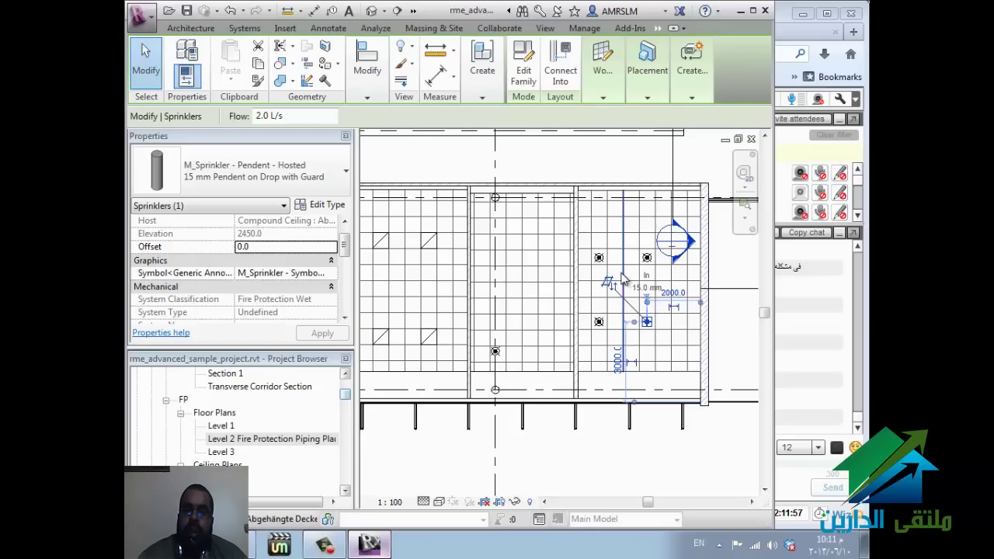
{"action": "key", "text": "Escape"}
{"action": "key", "text": "Escape"}
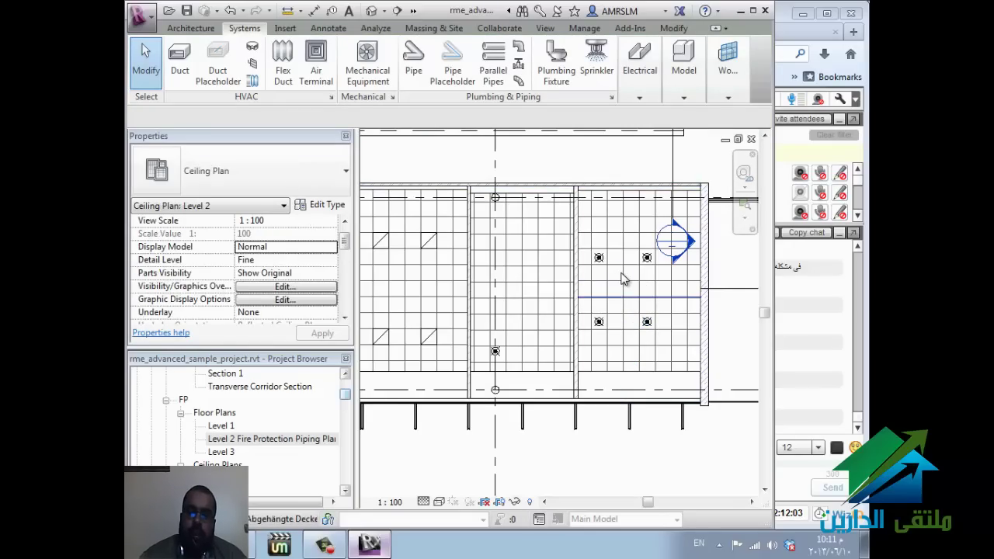
Step: Check the latest messages in the class chat in Firefox and return to the Revit ceiling plan
{"action": "key", "text": "alt+Tab"}
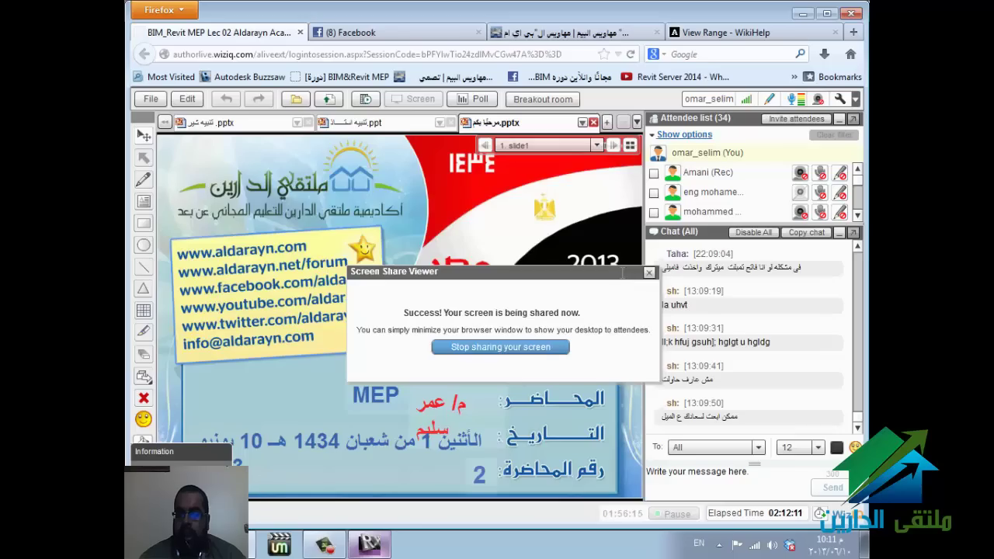
{"action": "left_click_drag", "start_coordinate": [737, 417], "coordinate": [660, 417]}
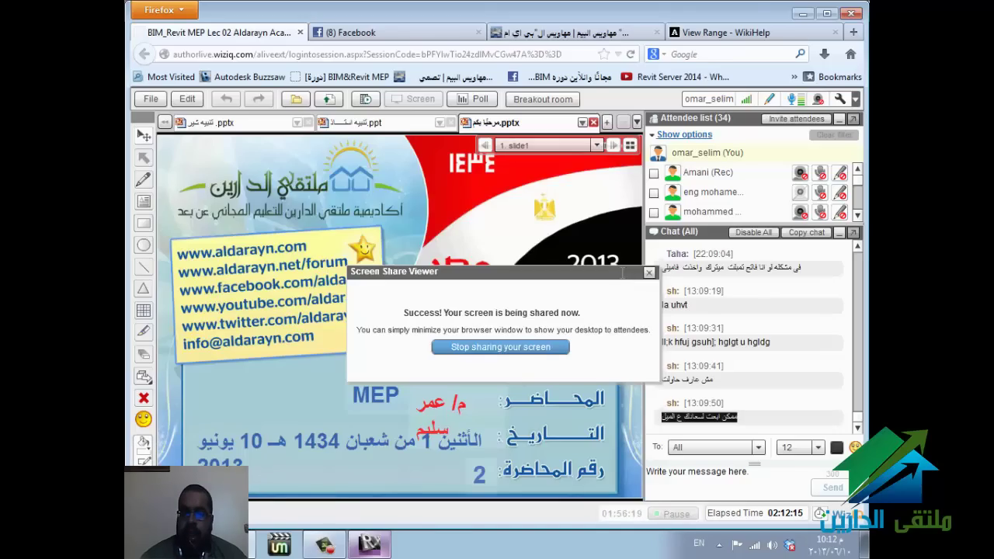
{"action": "left_click", "coordinate": [736, 417]}
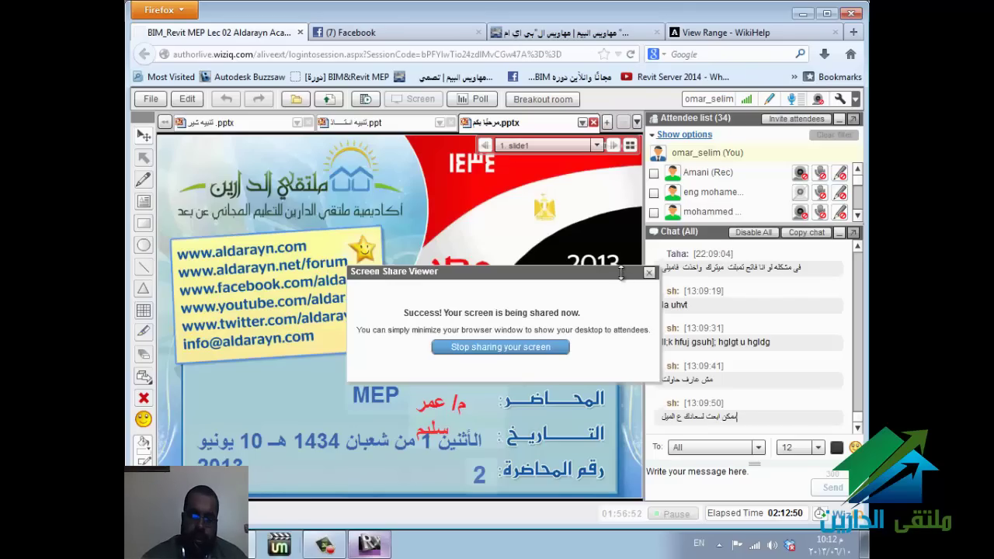
{"action": "key", "text": "alt+Tab"}
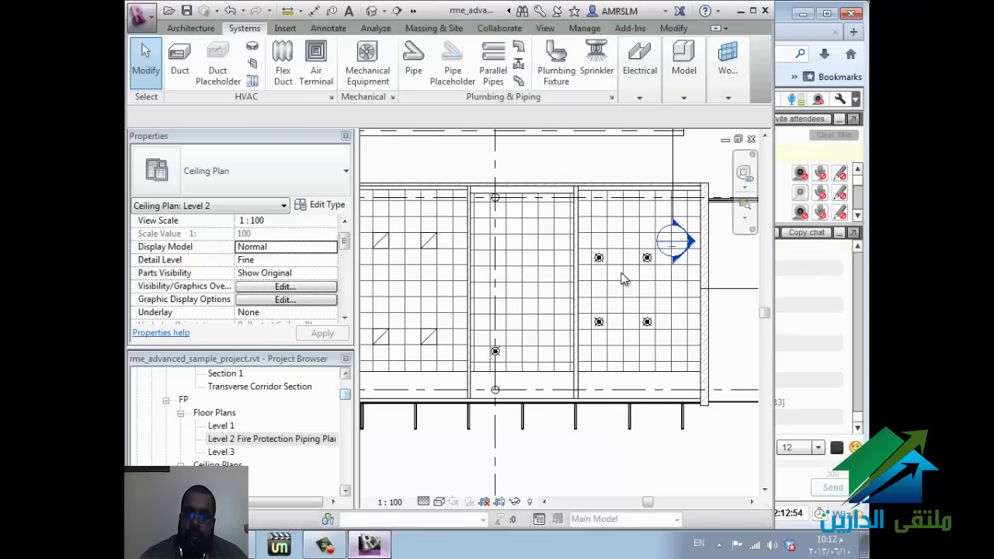
Step: Draw a 32 mm Standard pipe at 2600 mm offset, about 6800 mm long, vertically between the right room's sprinkler pairs and past its upper wall
{"action": "key", "text": "Return"}
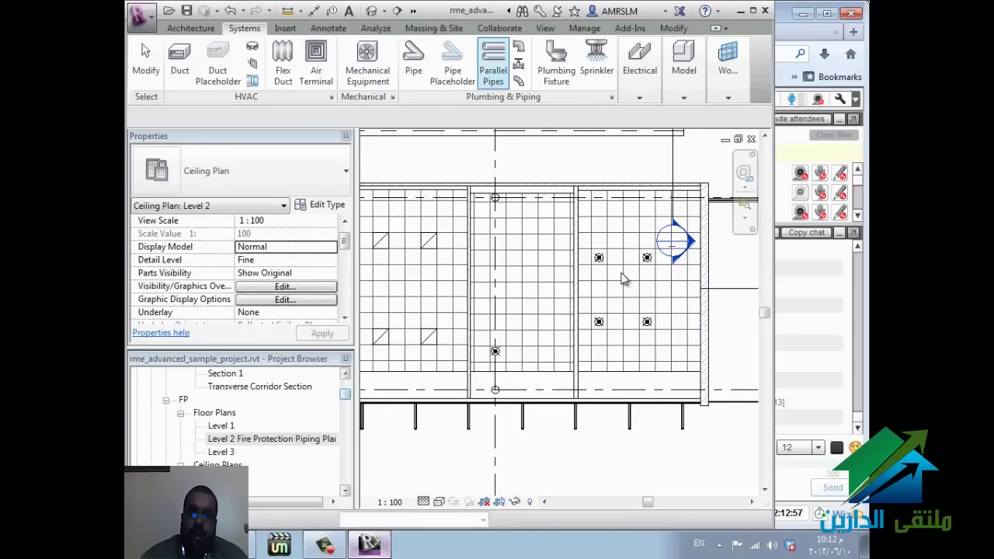
{"action": "key", "text": "p"}
{"action": "key", "text": "i"}
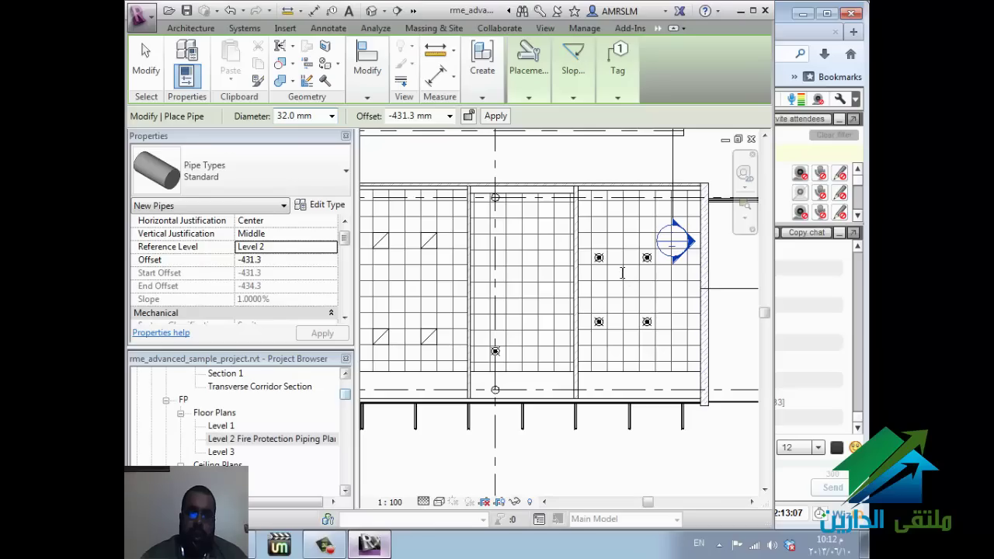
{"action": "key", "text": "Tab"}
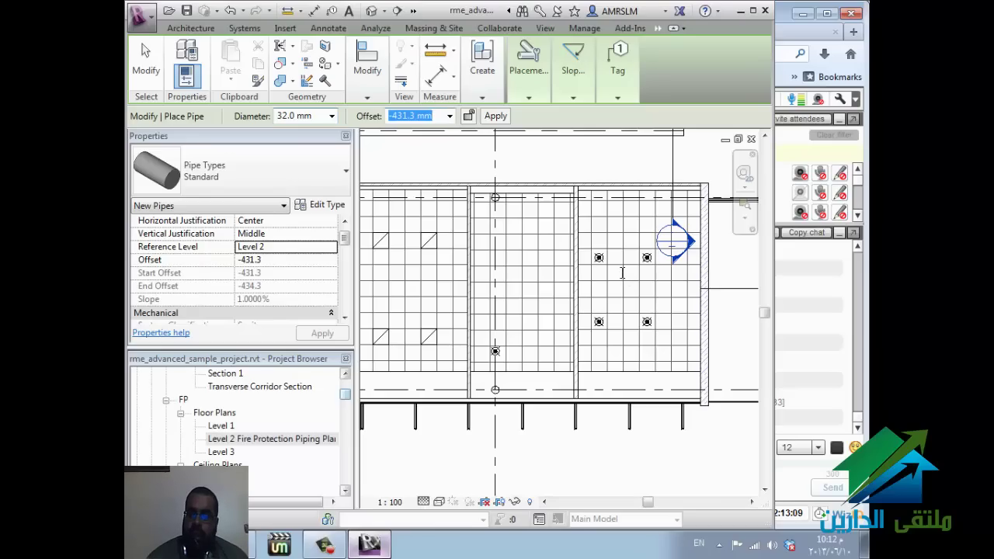
{"action": "type", "text": "26"}
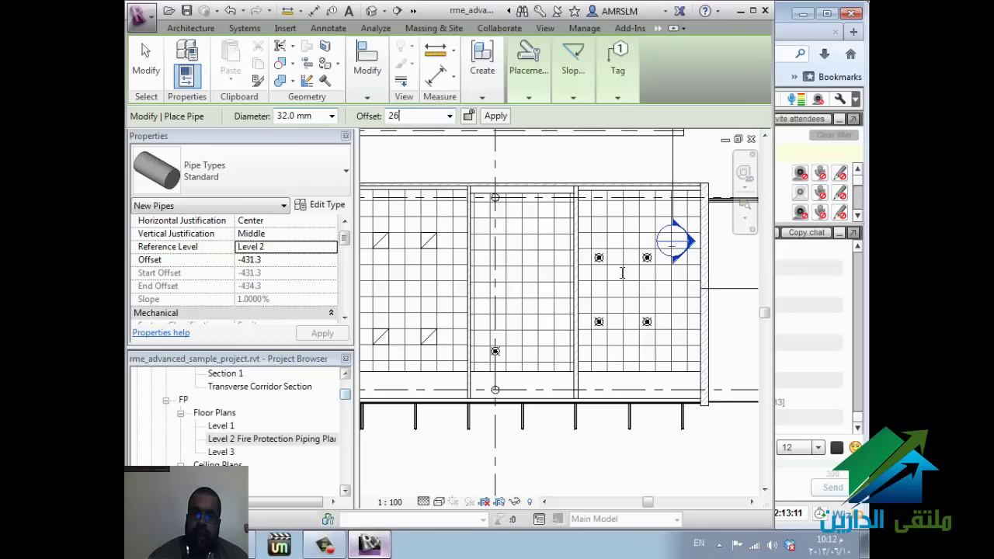
{"action": "type", "text": "00"}
{"action": "key", "text": "Return"}
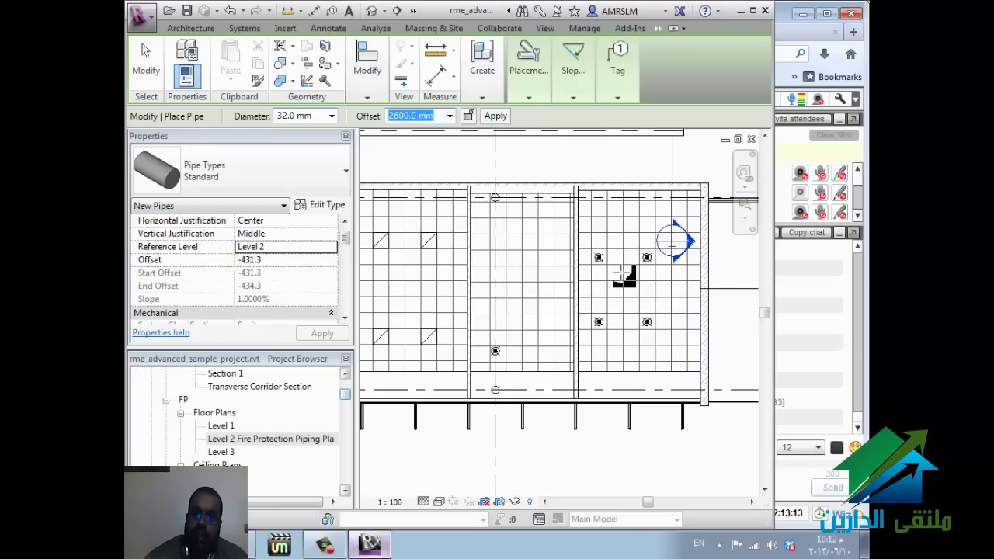
{"action": "left_click", "coordinate": [625, 351]}
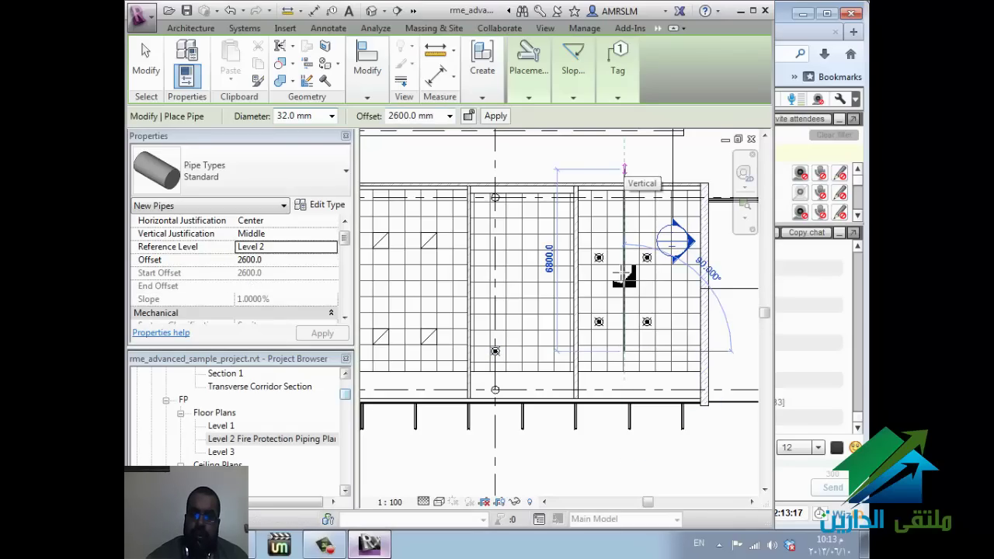
{"action": "left_click", "coordinate": [624, 165]}
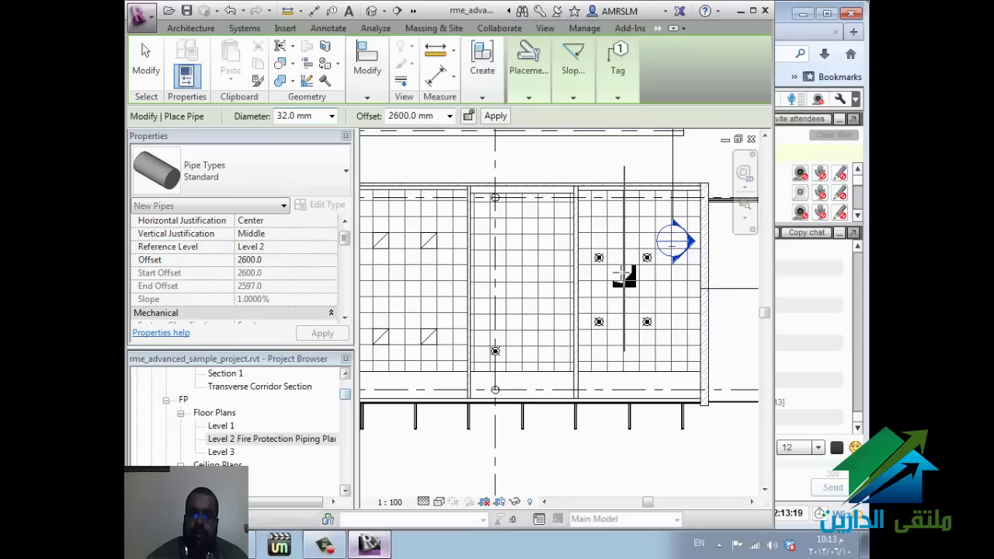
{"action": "key", "text": "Escape"}
{"action": "key", "text": "Escape"}
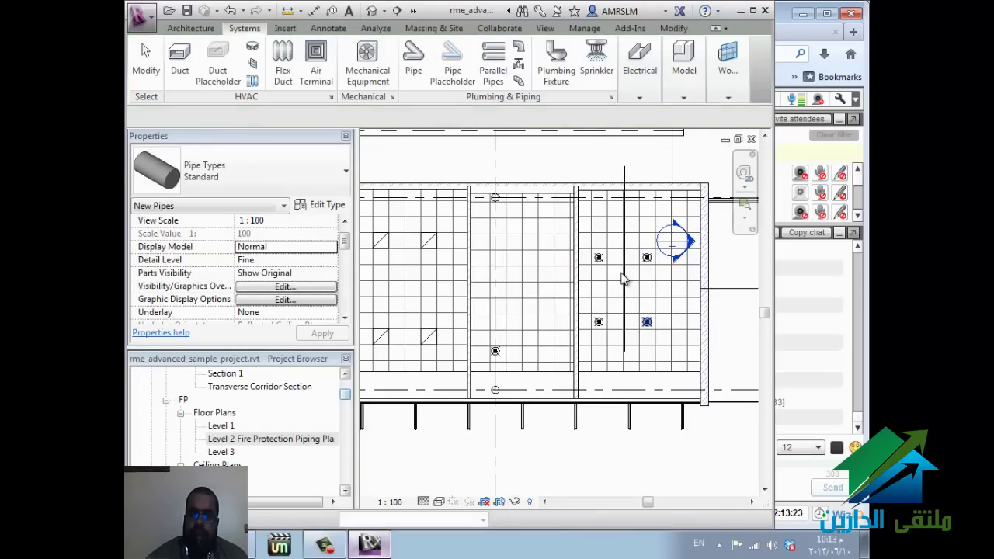
Step: Connect the right room's lower-right sprinkler to the new pipe with Connect Into
{"action": "left_click", "coordinate": [623, 282]}
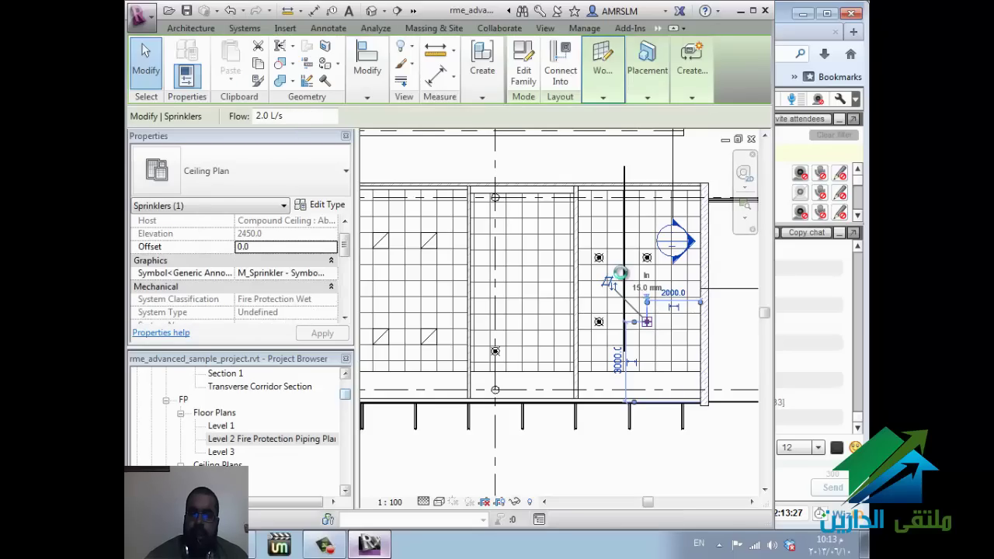
{"action": "key", "text": "Escape"}
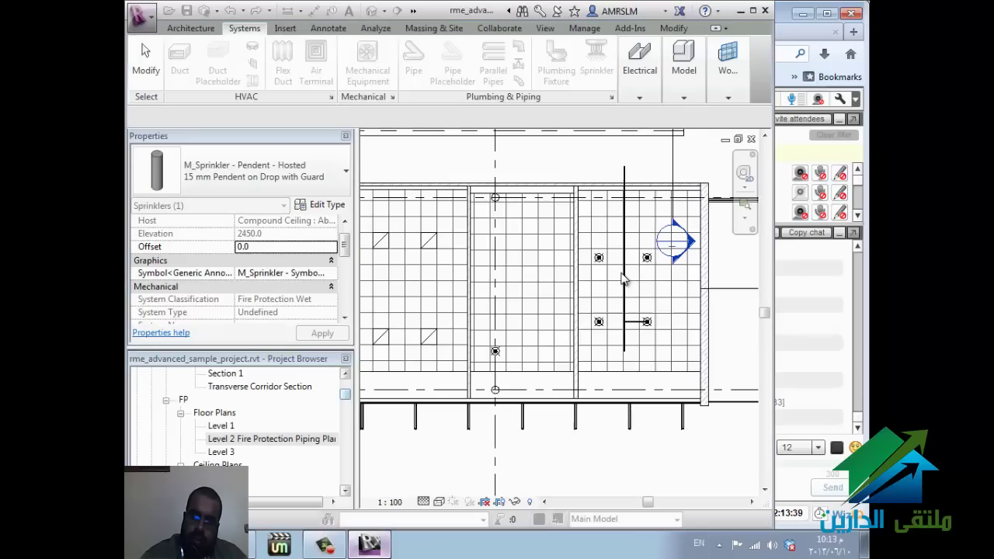
Step: Select the tee where the sprinkler branch meets the main pipe and examine its connections and available commands
{"action": "scroll", "coordinate": [621, 280], "scroll_direction": "up", "scroll_amount": 3}
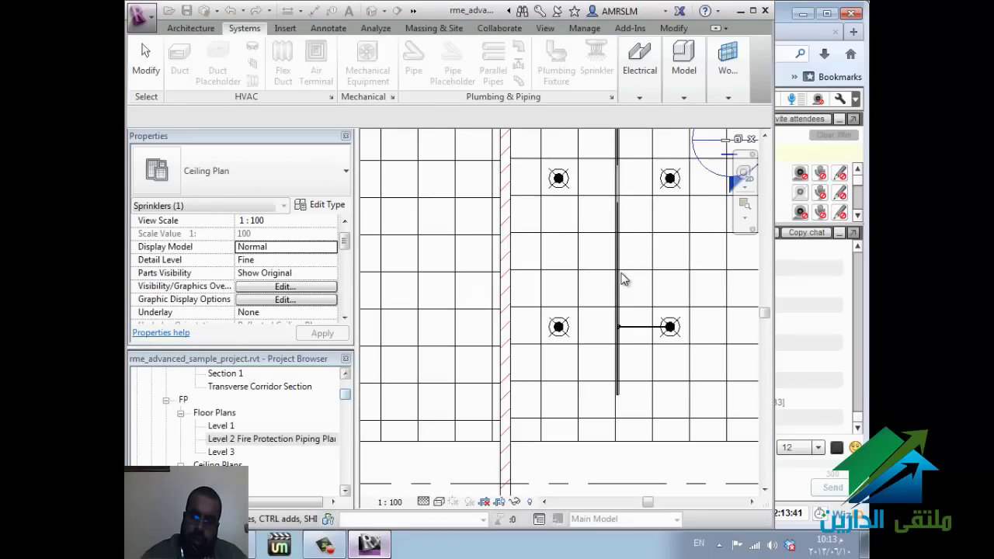
{"action": "scroll", "coordinate": [621, 280], "scroll_direction": "up", "scroll_amount": 2}
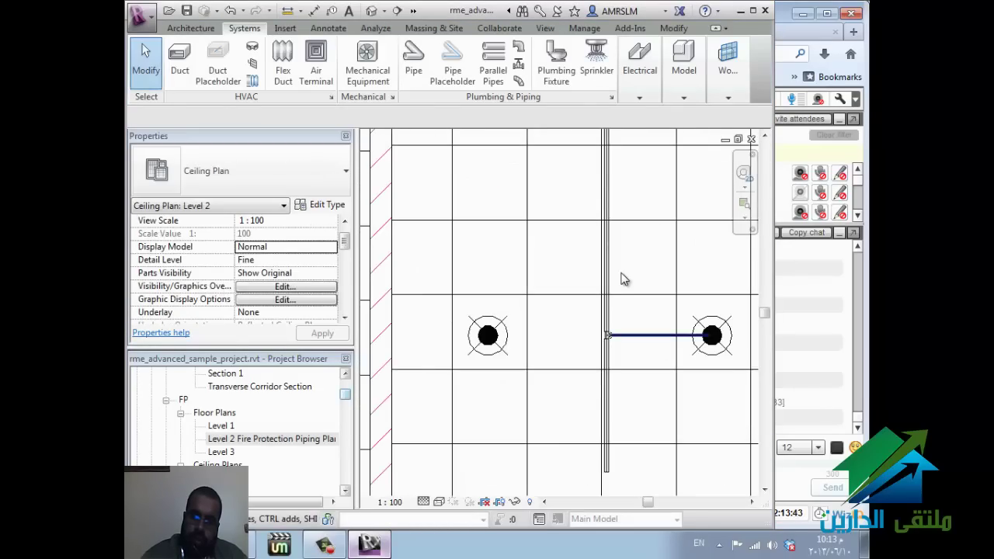
{"action": "scroll", "coordinate": [621, 280], "scroll_direction": "up", "scroll_amount": 2}
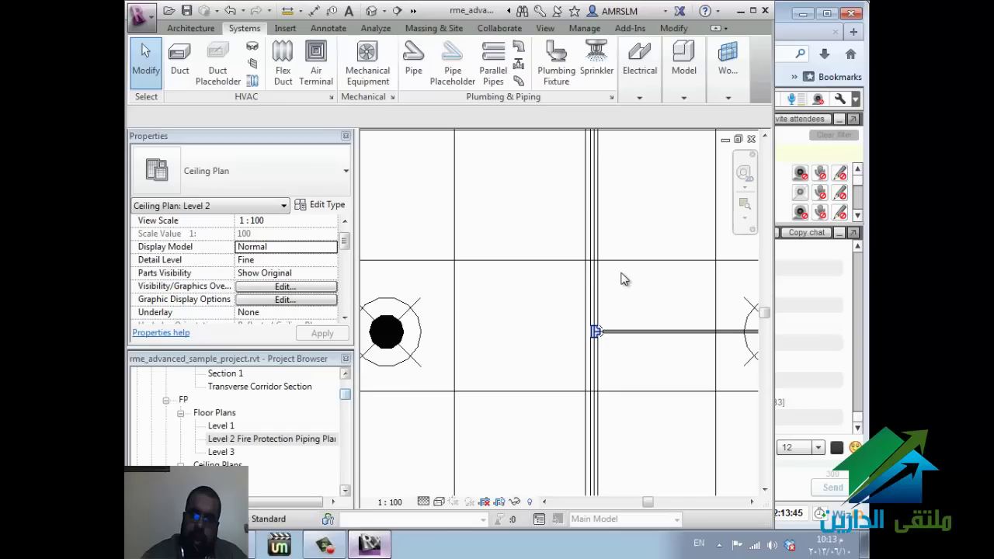
{"action": "left_click", "coordinate": [621, 279]}
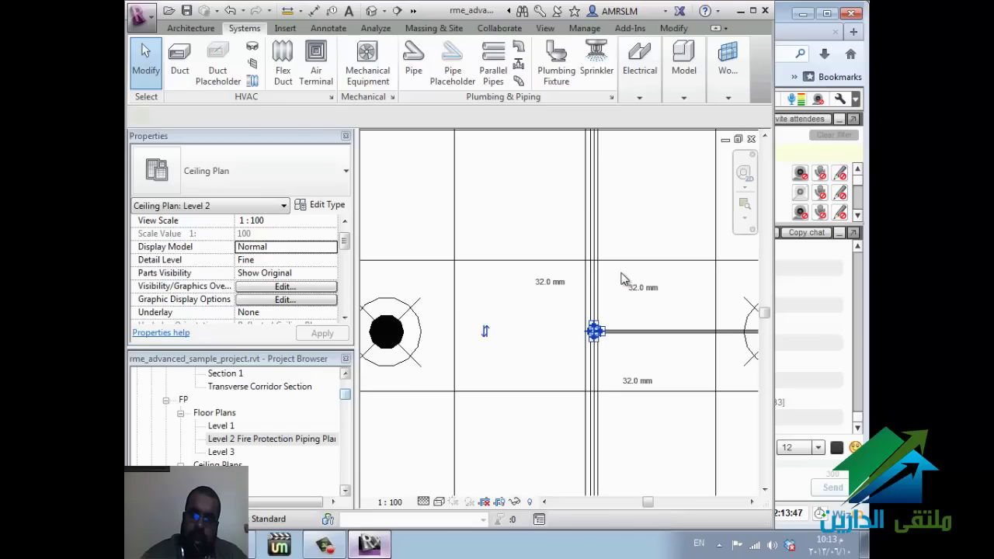
{"action": "scroll", "coordinate": [622, 280], "scroll_direction": "up", "scroll_amount": 2}
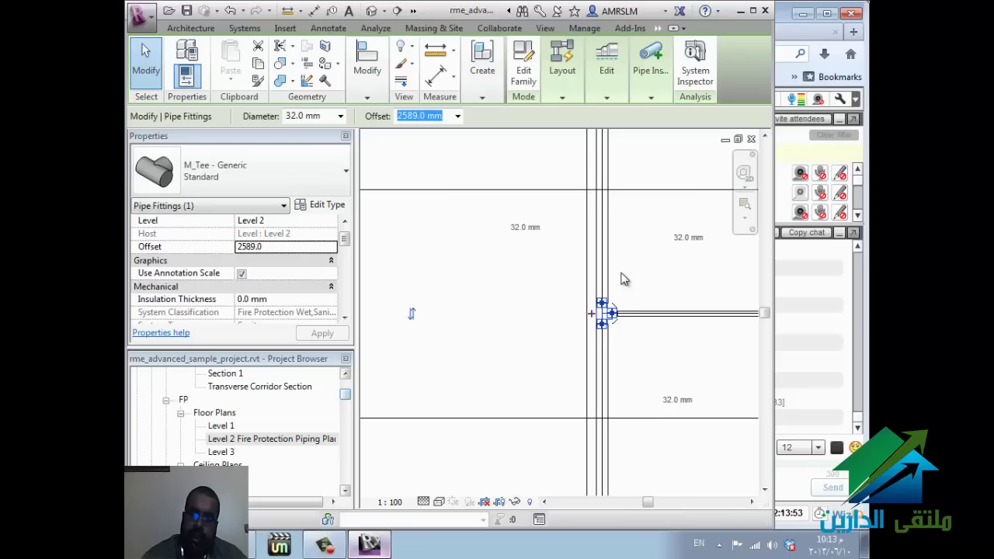
{"action": "right_click", "coordinate": [623, 278]}
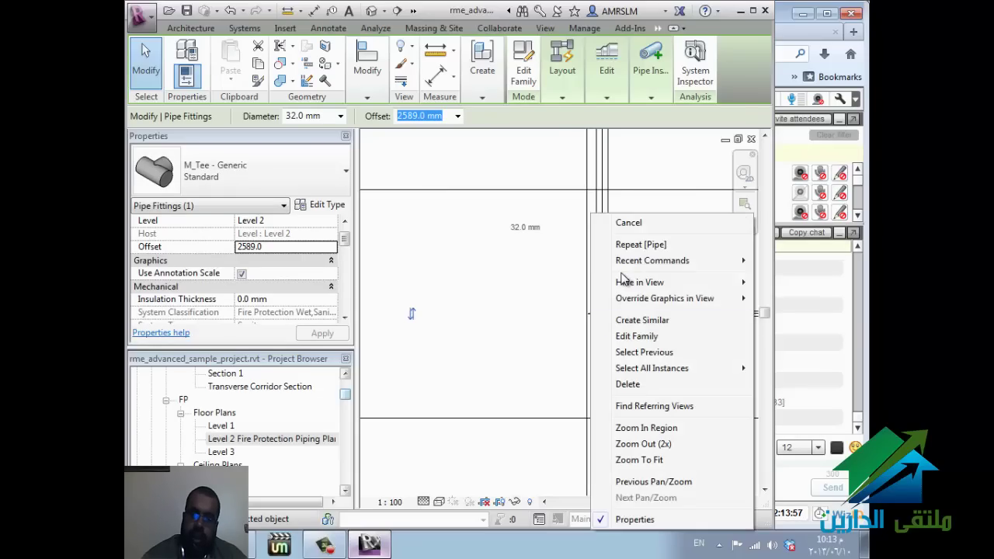
{"action": "key", "text": "Escape"}
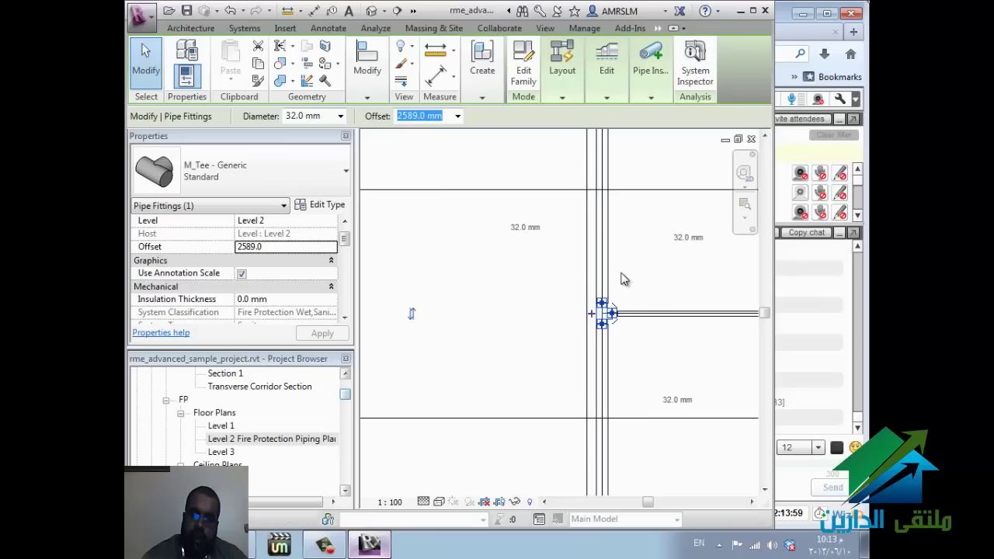
{"action": "right_click", "coordinate": [623, 278]}
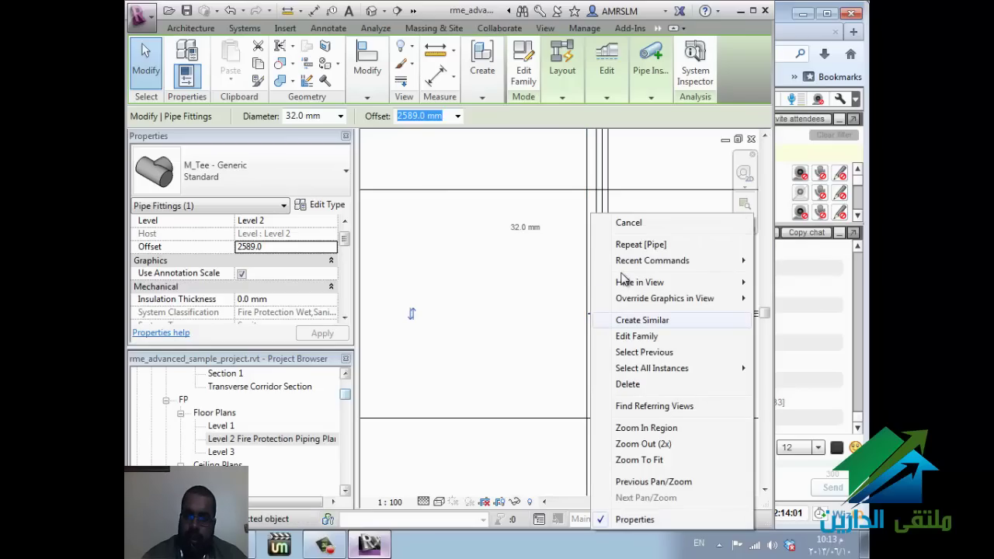
{"action": "key", "text": "Escape"}
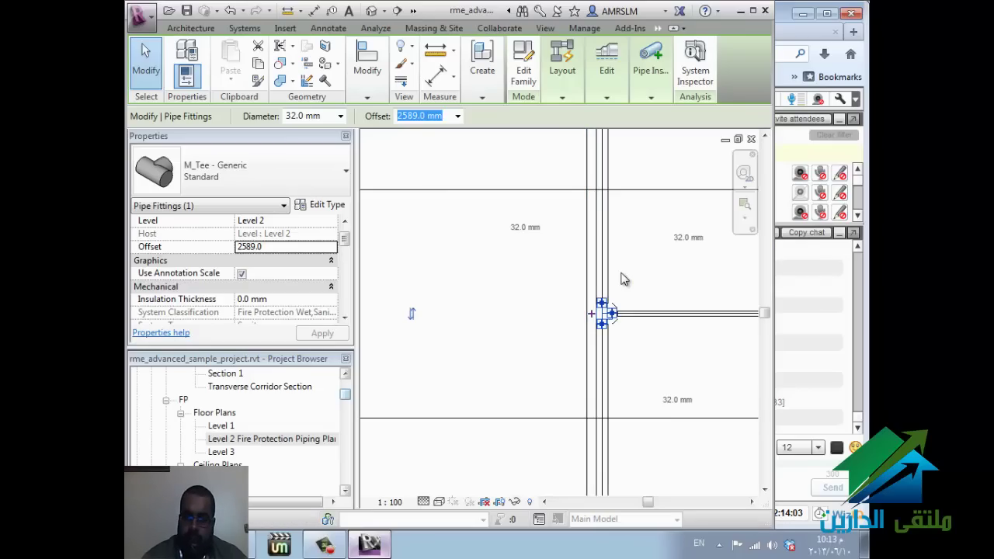
Step: Convert the tee into a cross and draw a short 32 mm pipe from its open connector toward the lower-left sprinkler
{"action": "key", "text": "Escape"}
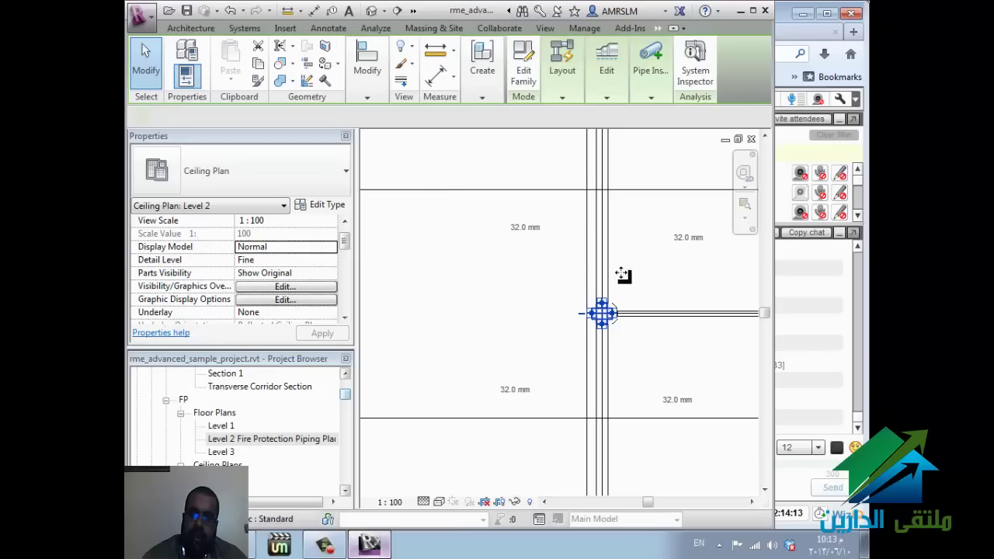
{"action": "right_click", "coordinate": [591, 313]}
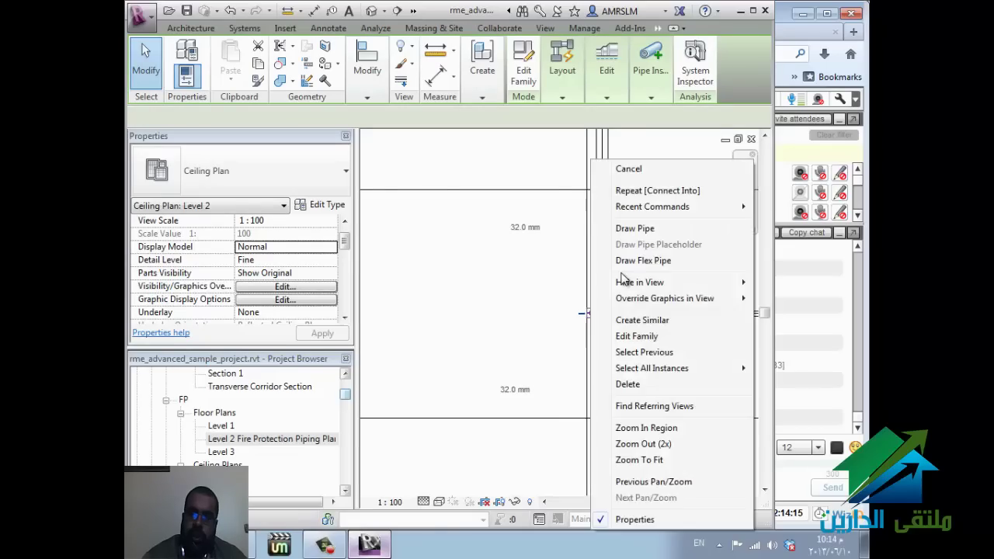
{"action": "left_click", "coordinate": [634, 228]}
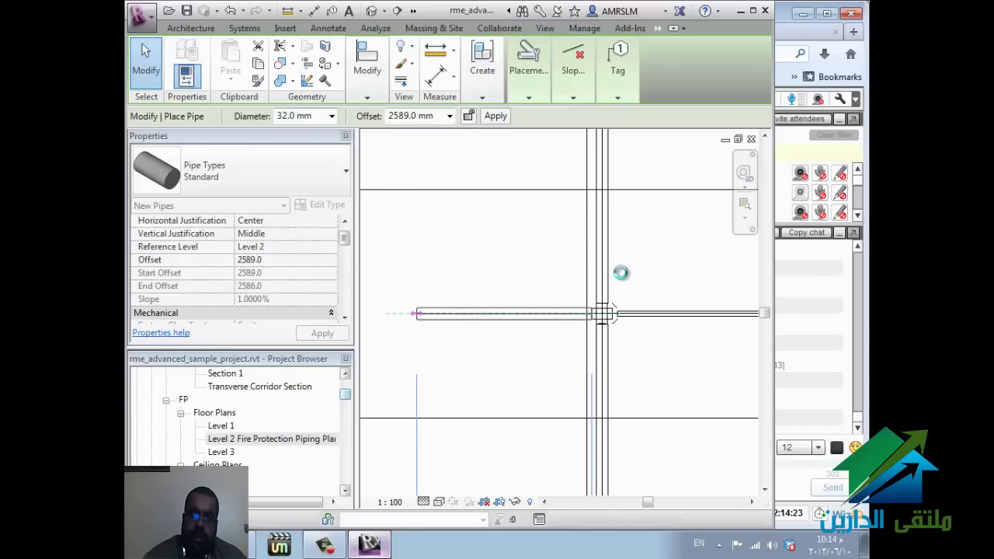
{"action": "key", "text": "Escape"}
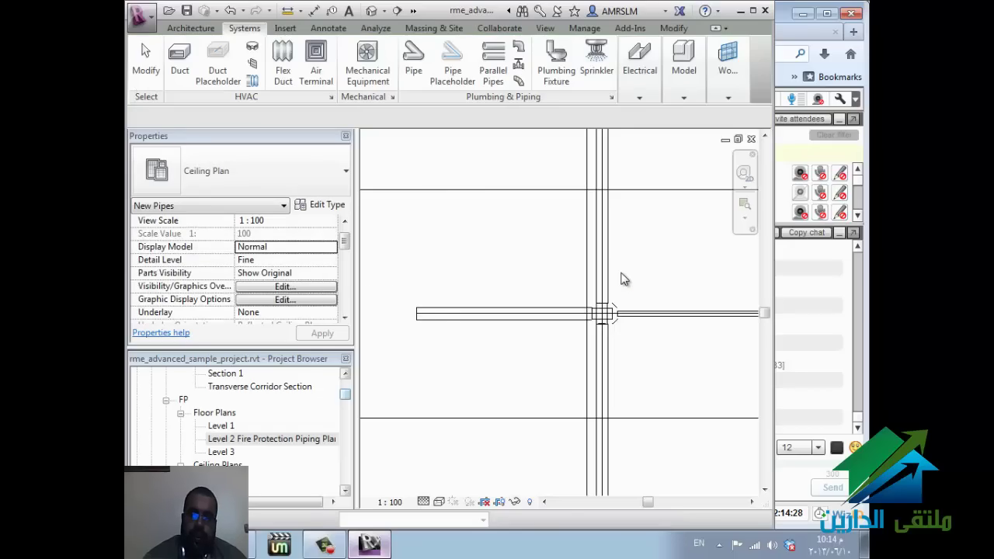
{"action": "scroll", "coordinate": [621, 278], "scroll_direction": "down", "scroll_amount": 3}
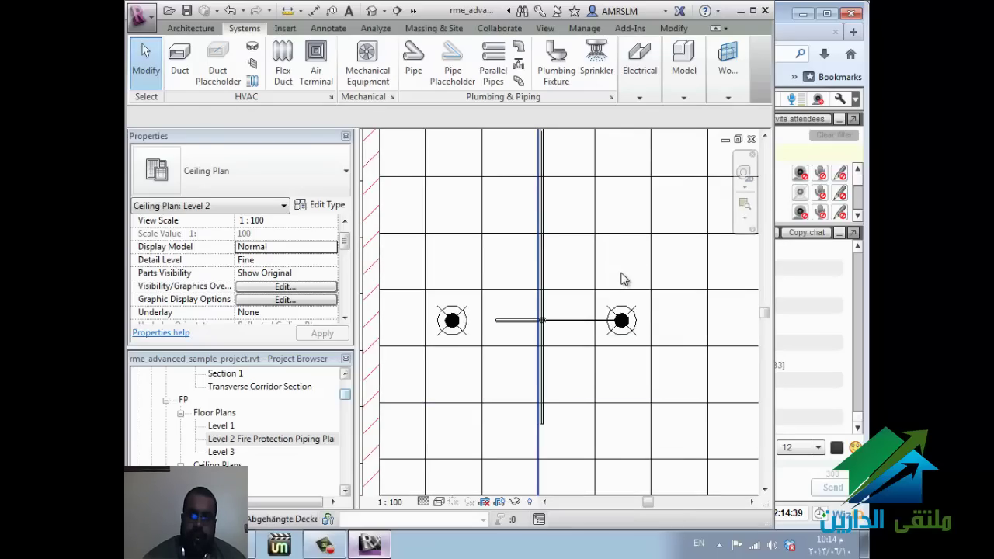
Step: Select the whole connected pipe run, filter the Sprinklers category out of the selection, and delete the remaining pipes and pipe fittings
{"action": "left_click", "coordinate": [621, 273]}
{"action": "key", "text": "Escape"}
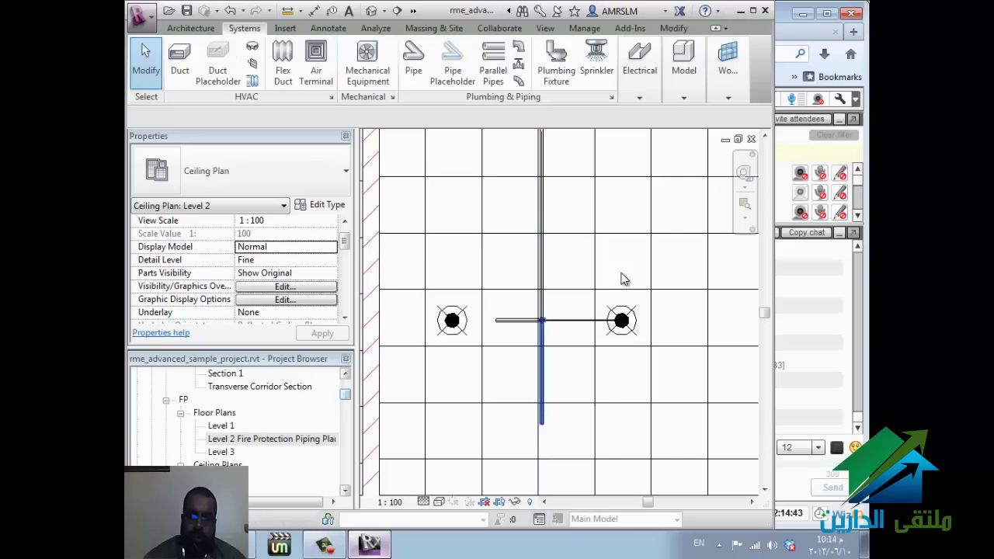
{"action": "key", "text": "Tab"}
{"action": "key", "text": "Tab"}
{"action": "key", "text": "Tab"}
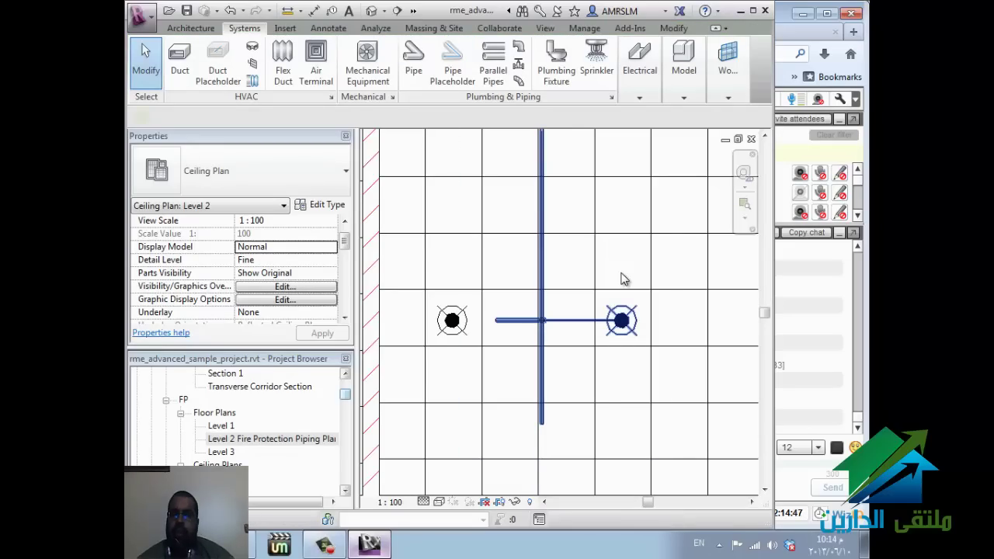
{"action": "left_click", "coordinate": [621, 280]}
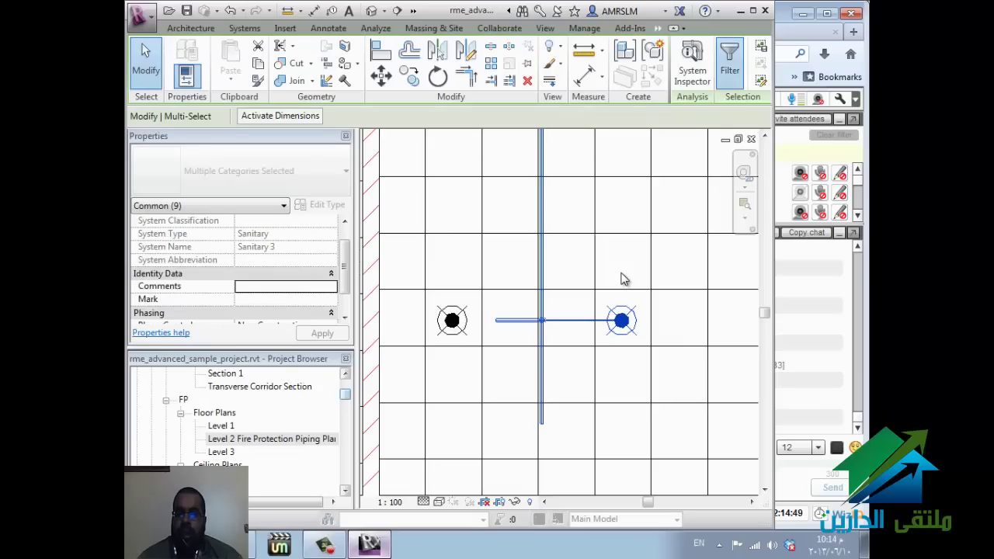
{"action": "key", "text": "f"}
{"action": "key", "text": "i"}
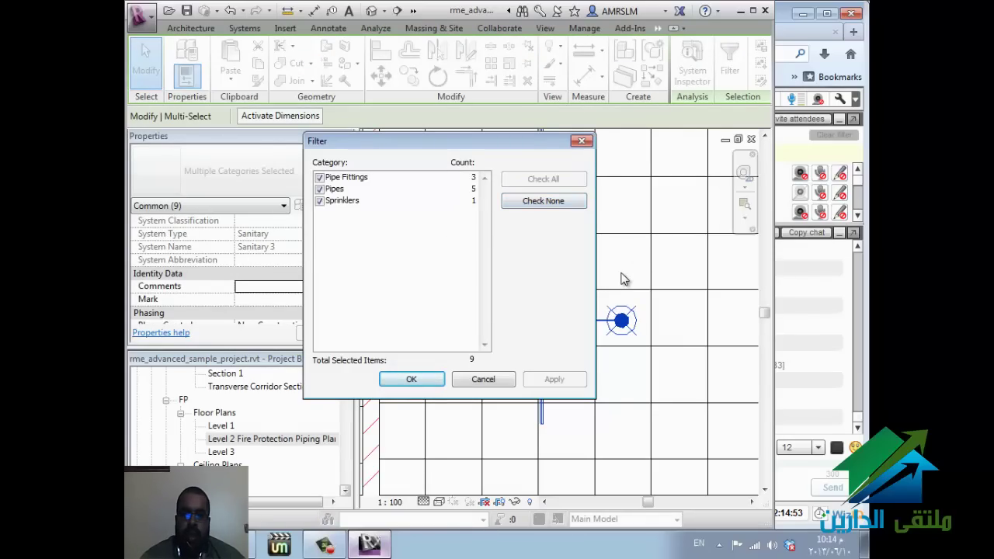
{"action": "key", "text": "space"}
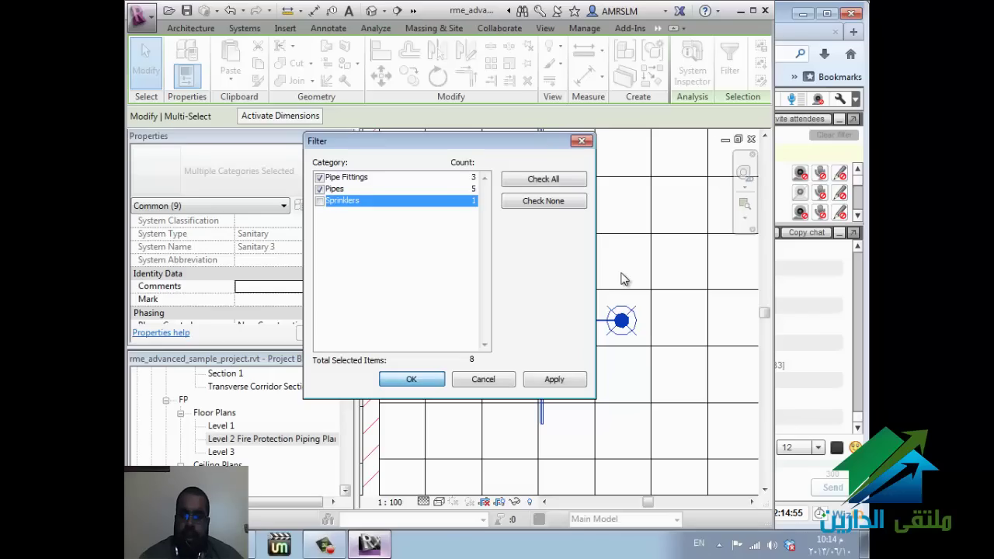
{"action": "key", "text": "Return"}
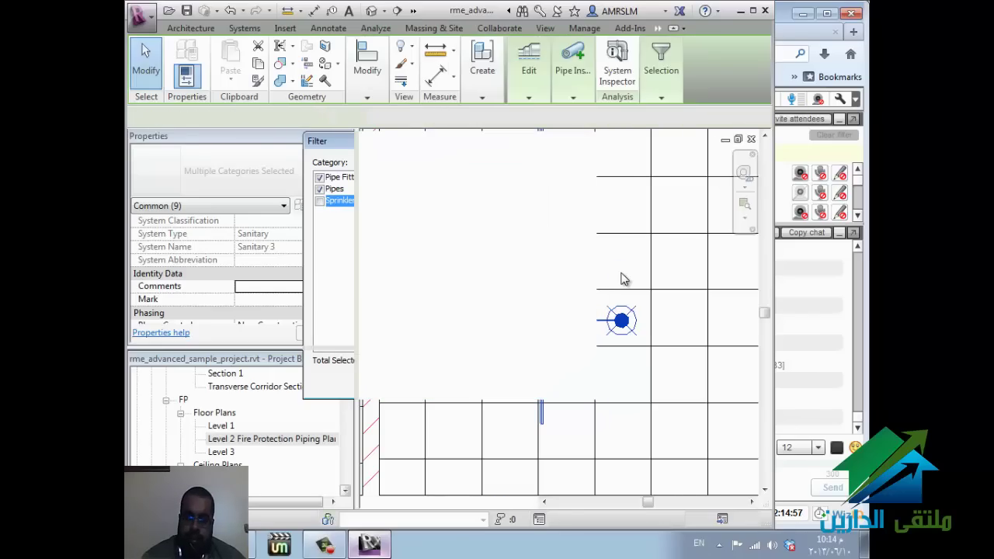
{"action": "key", "text": "Delete"}
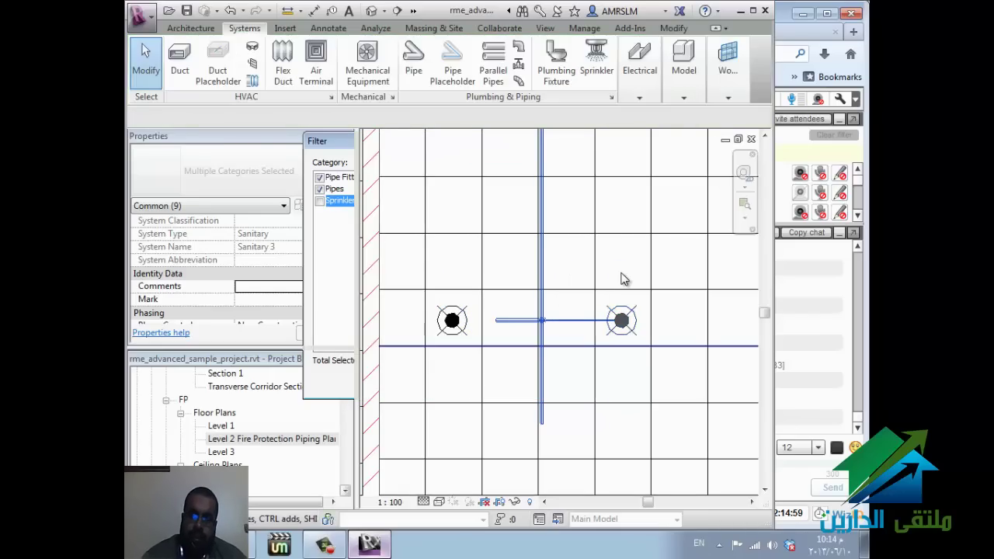
Step: Start a new pipe and duplicate the Standard pipe type as FIRE PIPE
{"action": "scroll", "coordinate": [621, 279], "scroll_direction": "down", "scroll_amount": 2}
{"action": "scroll", "coordinate": [625, 280], "scroll_direction": "down", "scroll_amount": 1}
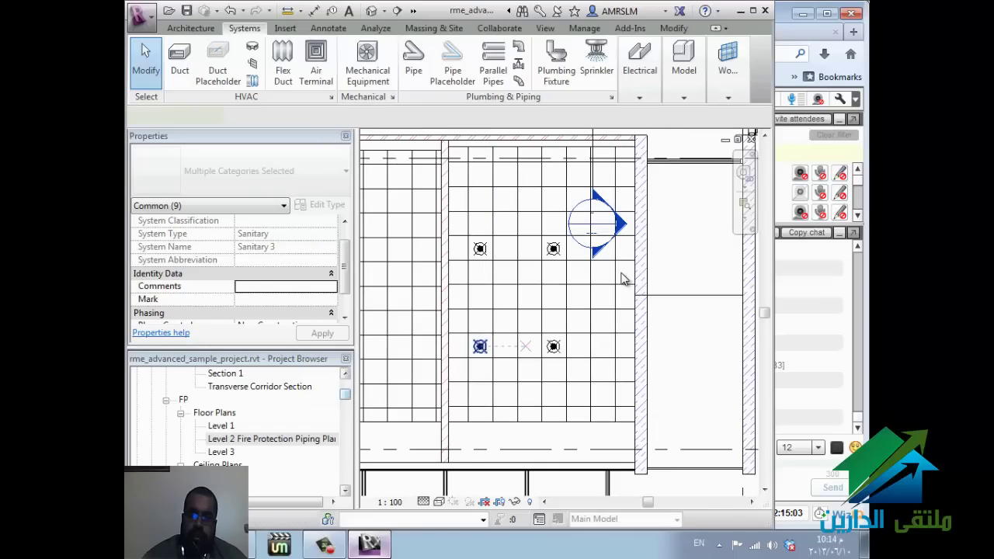
{"action": "key", "text": "p"}
{"action": "key", "text": "i"}
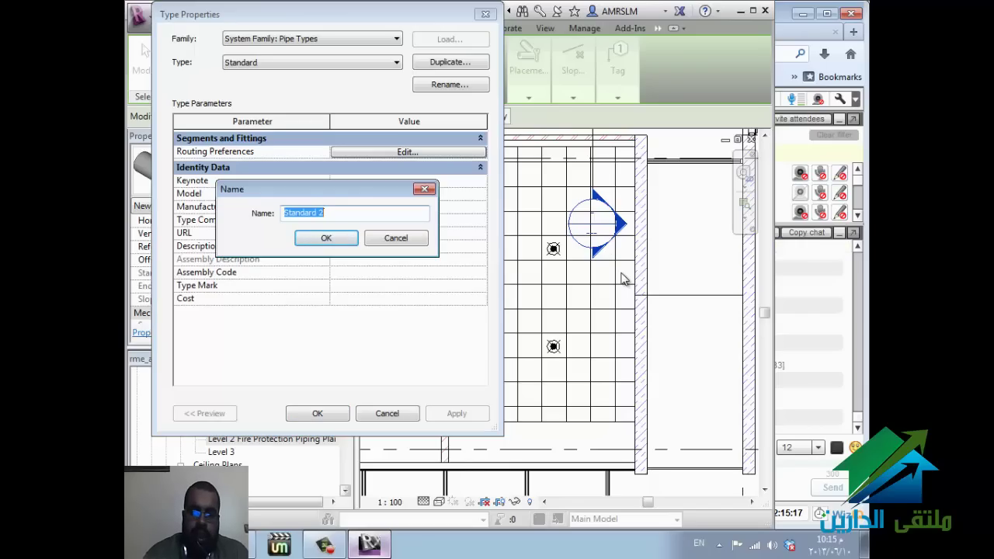
{"action": "type", "text": "F"}
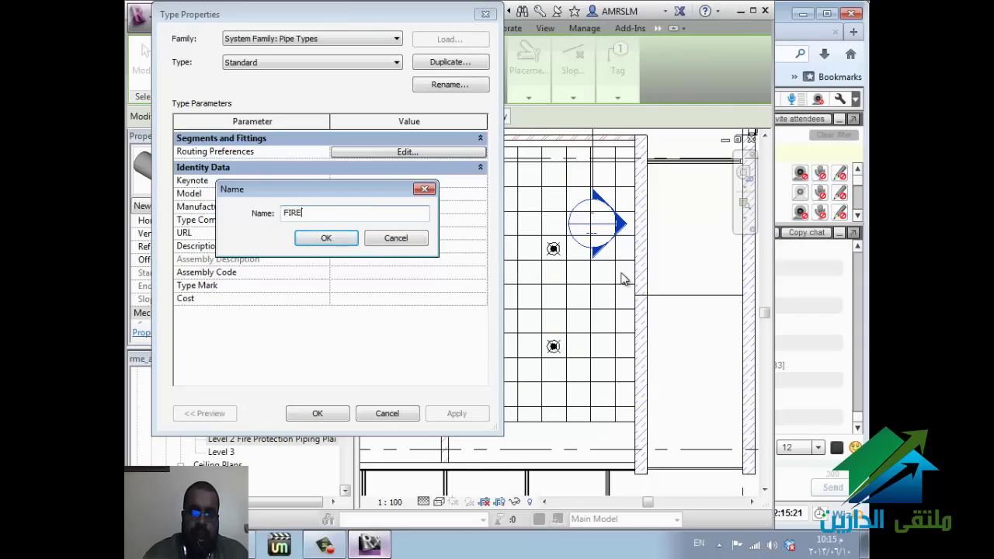
{"action": "type", "text": "IRE PIPE"}
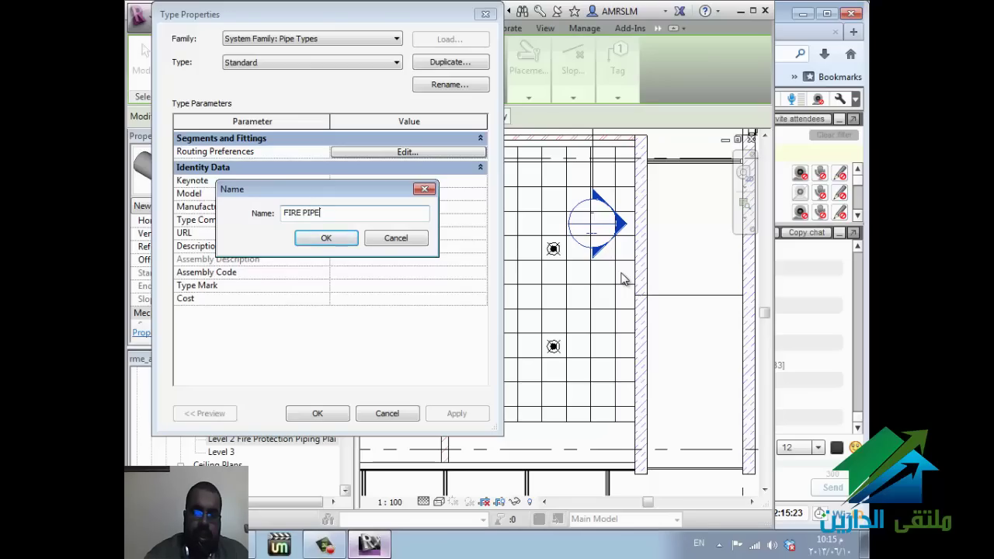
{"action": "key", "text": "Return"}
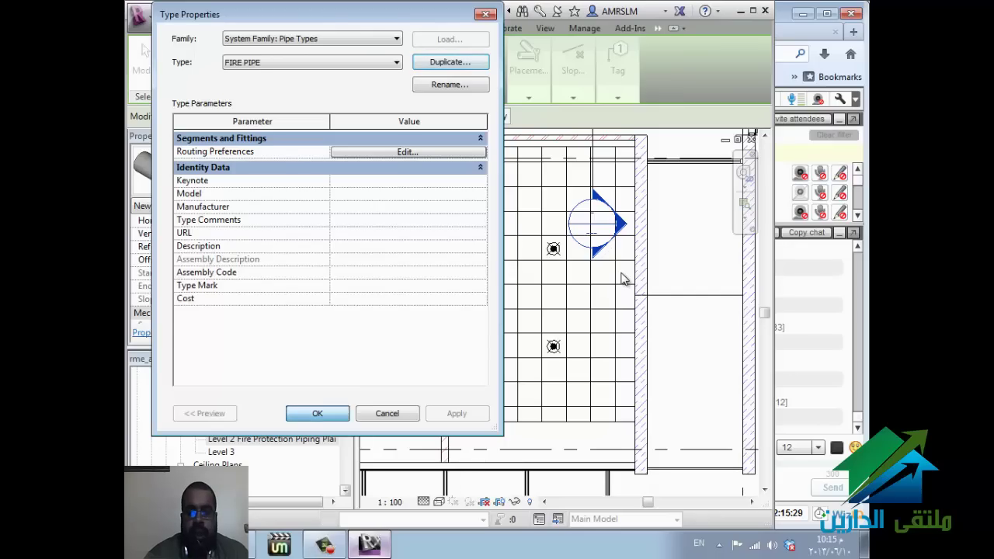
{"action": "key", "text": "Return"}
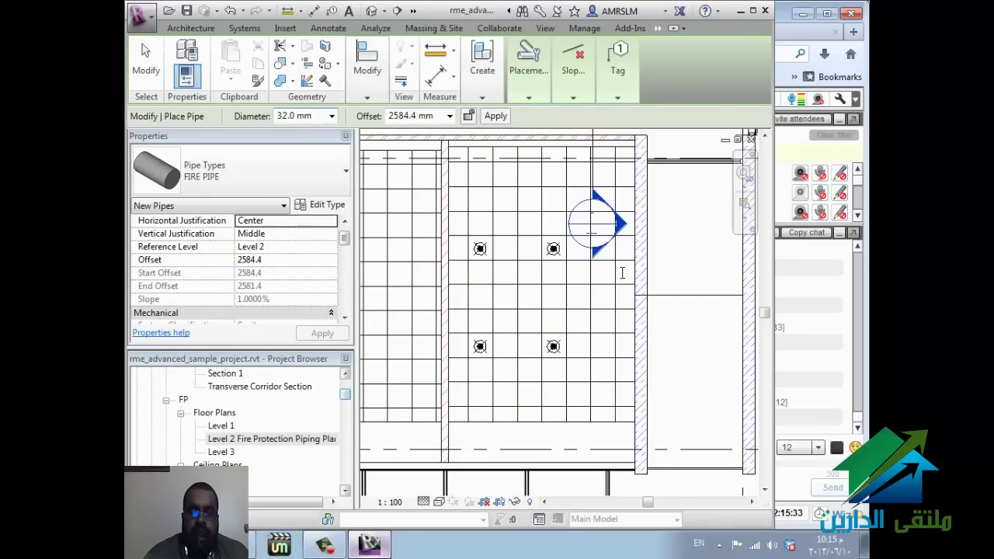
Step: Draw a 32 mm FIRE PIPE at 2600 mm offset with slope off, vertically between the sprinkler pairs, and connect the lower-right sprinkler to it
{"action": "type", "text": "2"}
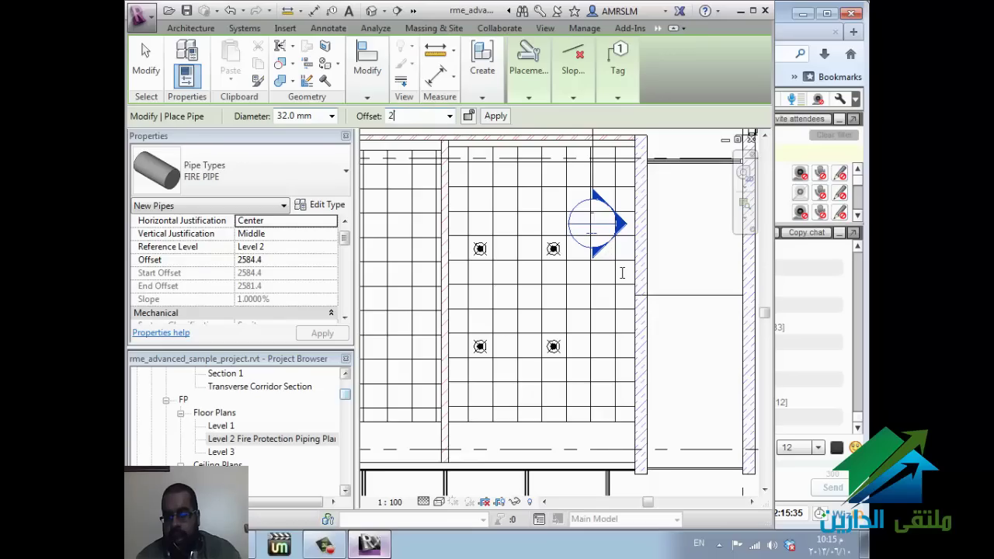
{"action": "type", "text": "600"}
{"action": "key", "text": "Return"}
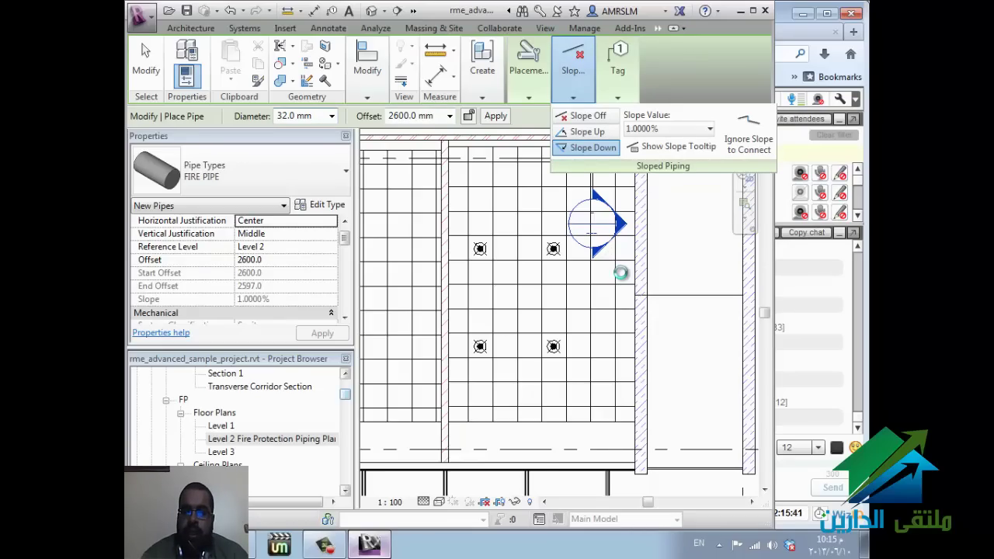
{"action": "key", "text": "Return"}
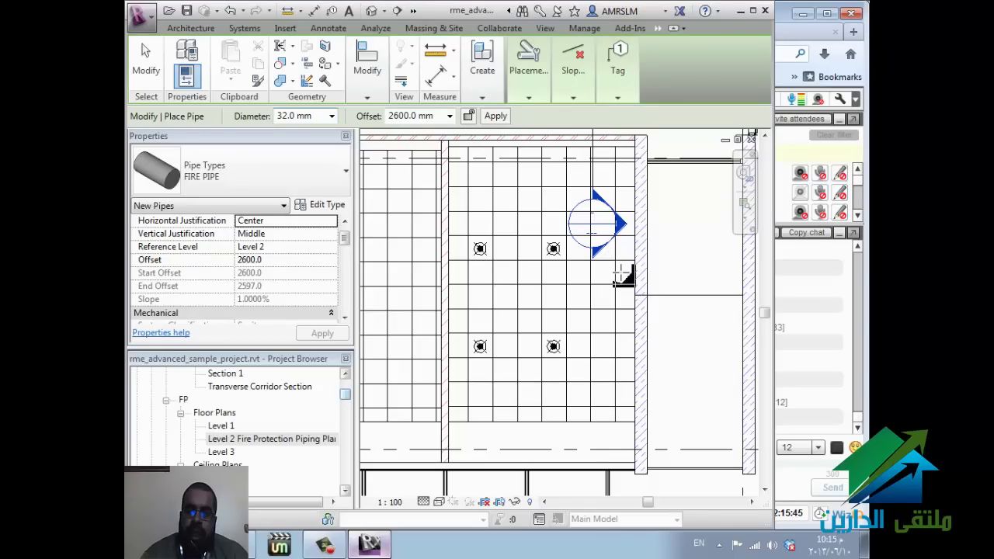
{"action": "left_click", "coordinate": [512, 375]}
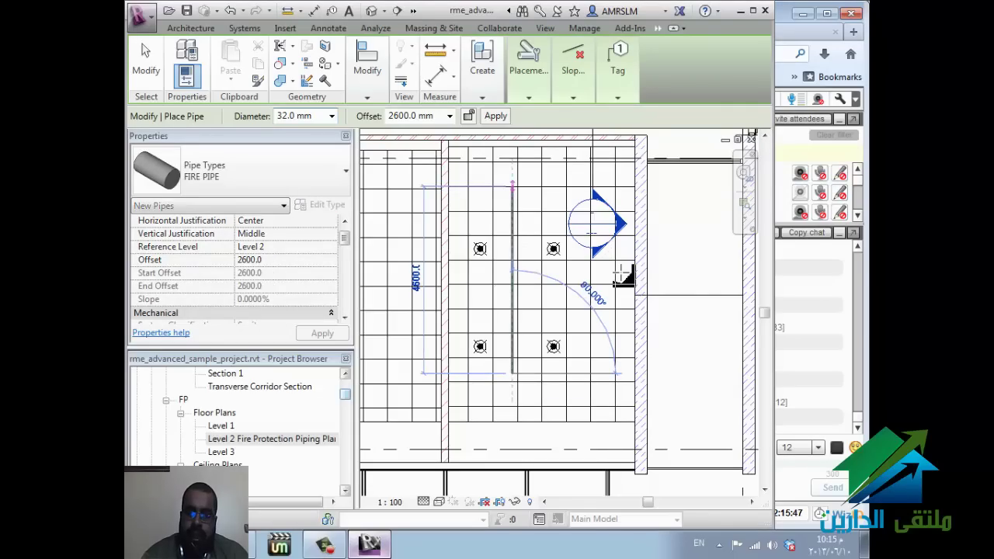
{"action": "left_click", "coordinate": [622, 276]}
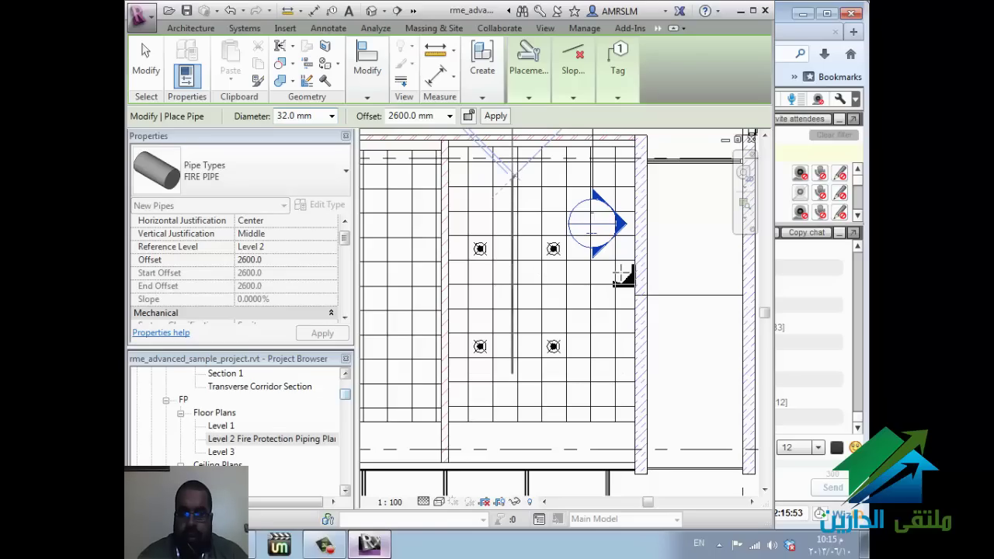
{"action": "left_click", "coordinate": [622, 275]}
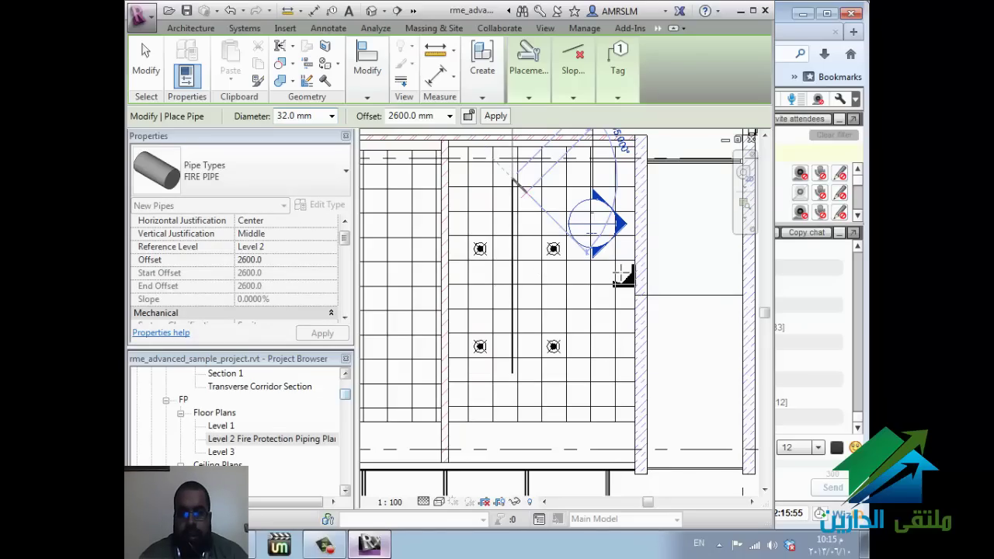
{"action": "key", "text": "Escape"}
{"action": "key", "text": "Escape"}
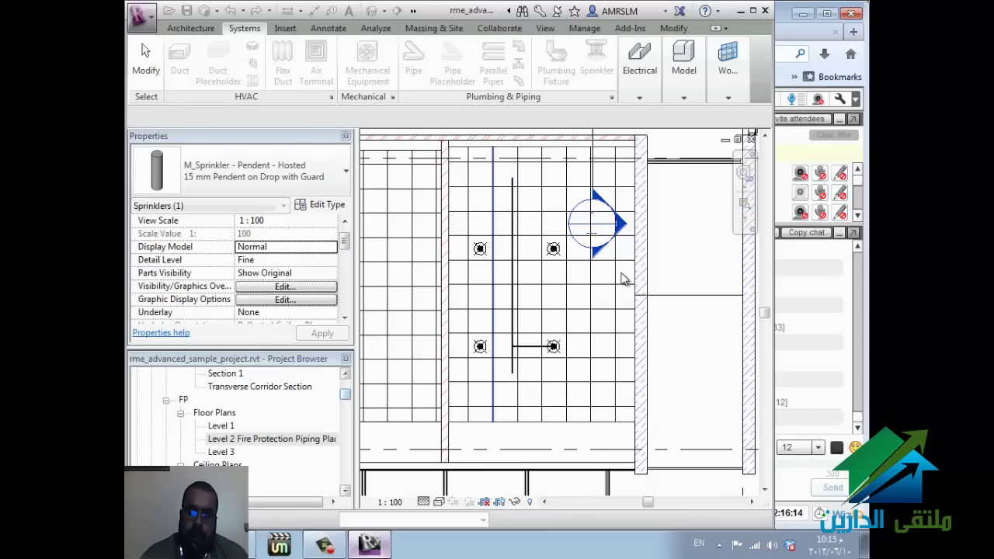
Step: Delete the main pipe's stub below the sprinkler branch and make the end fitting a tee open toward the lower-left sprinkler
{"action": "key", "text": "ctrl+Tab"}
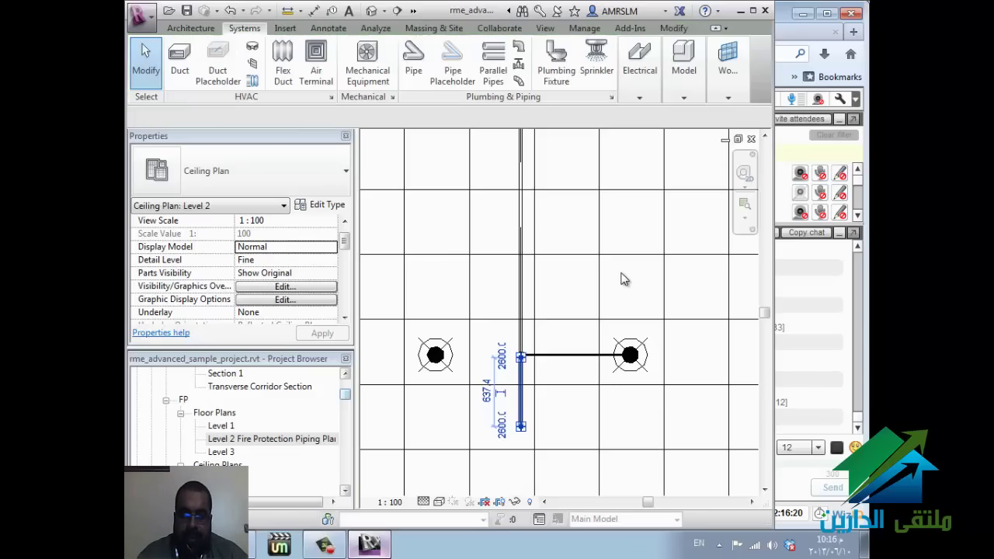
{"action": "key", "text": "Delete"}
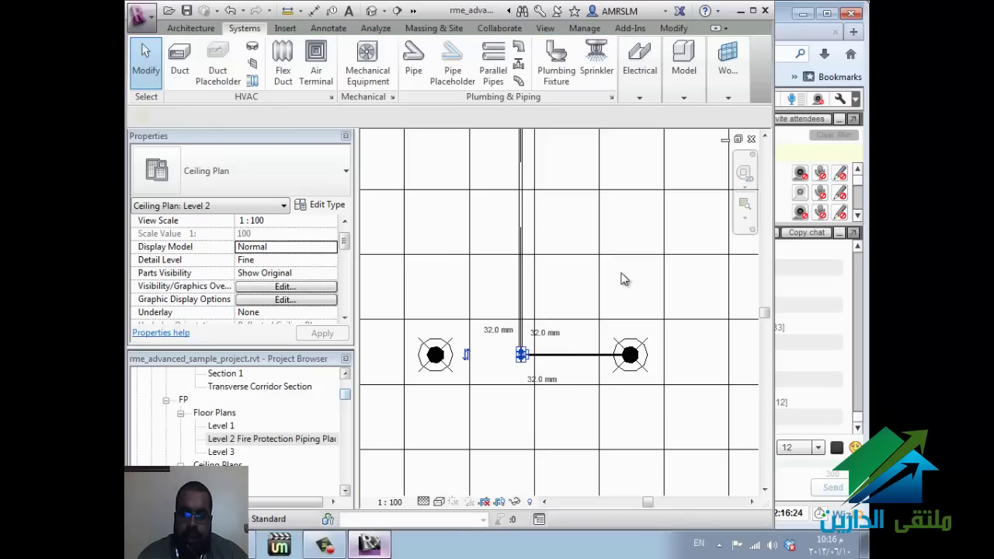
{"action": "scroll", "coordinate": [621, 274], "scroll_direction": "up", "scroll_amount": 5}
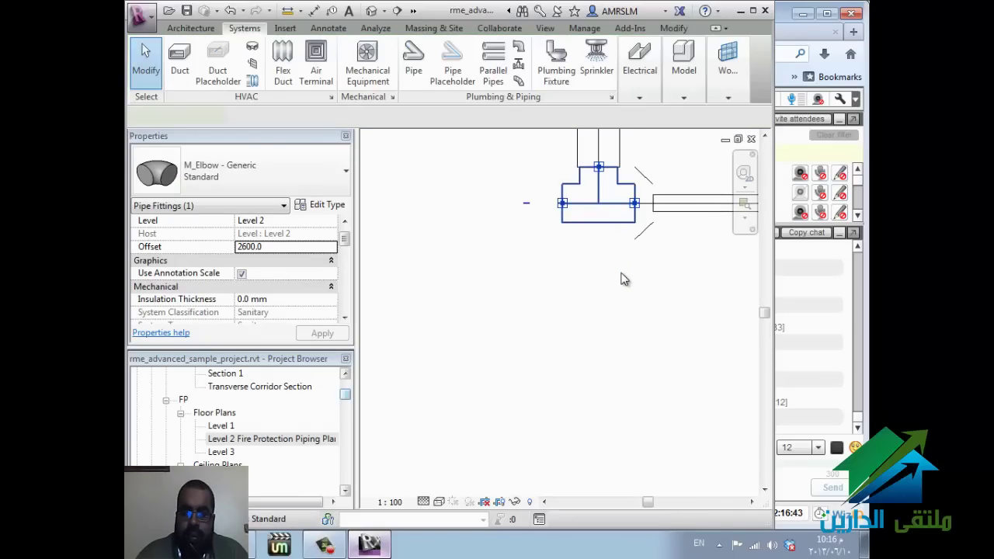
Step: Draw a short 32 mm FIRE PIPE at 2600 mm offset from the tee's open connector, ending just before the lower-left sprinkler
{"action": "right_click", "coordinate": [562, 202]}
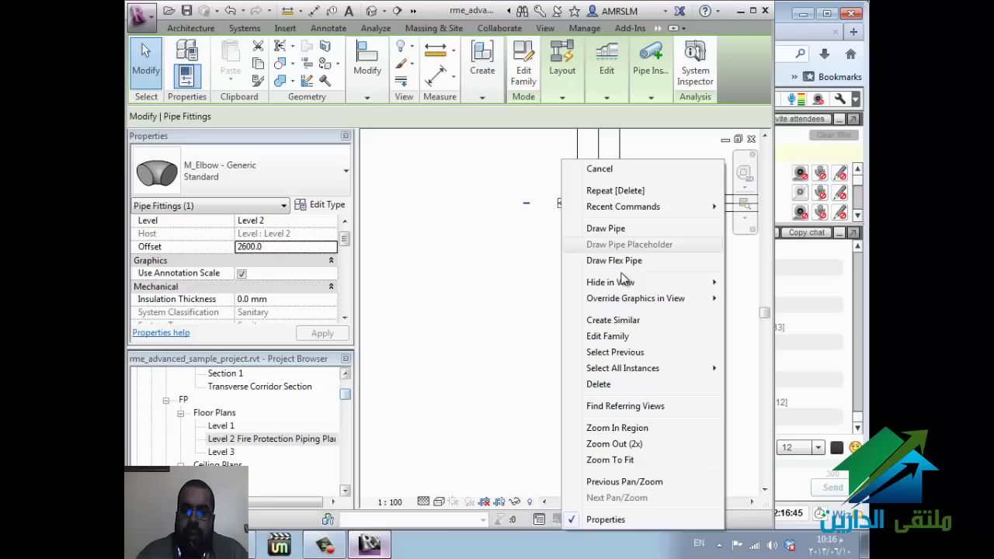
{"action": "left_click", "coordinate": [605, 228]}
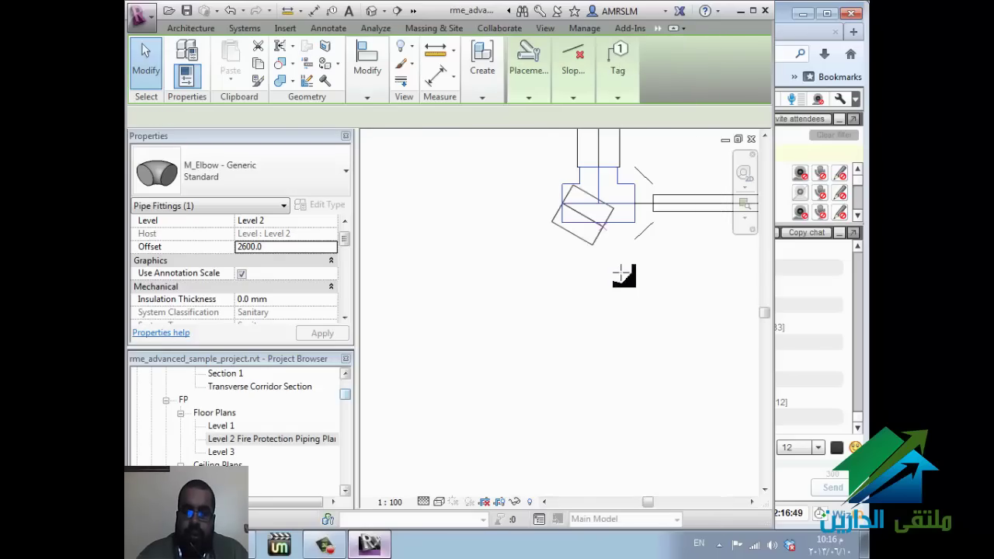
{"action": "scroll", "coordinate": [621, 274], "scroll_direction": "down", "scroll_amount": 5}
{"action": "scroll", "coordinate": [623, 274], "scroll_direction": "up", "scroll_amount": 3}
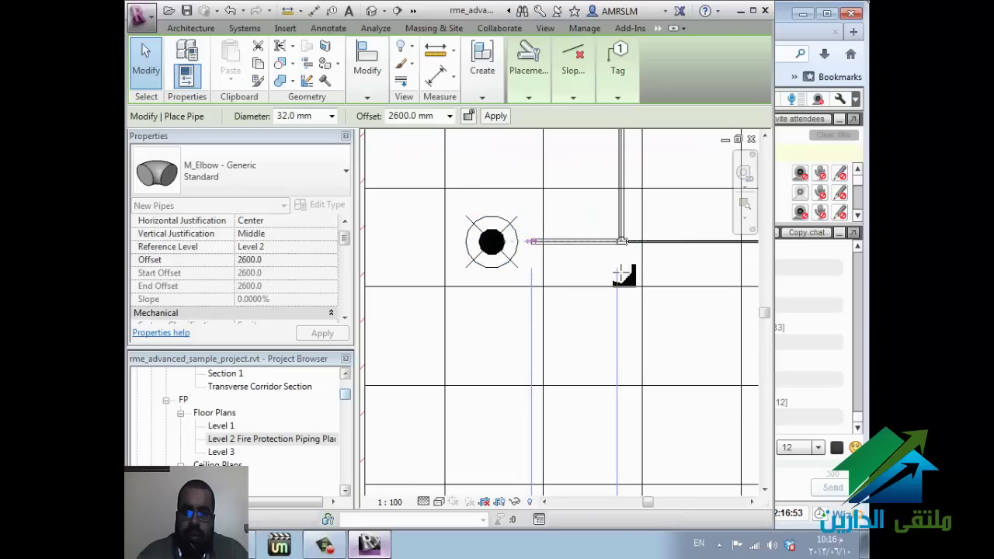
{"action": "left_click", "coordinate": [623, 274]}
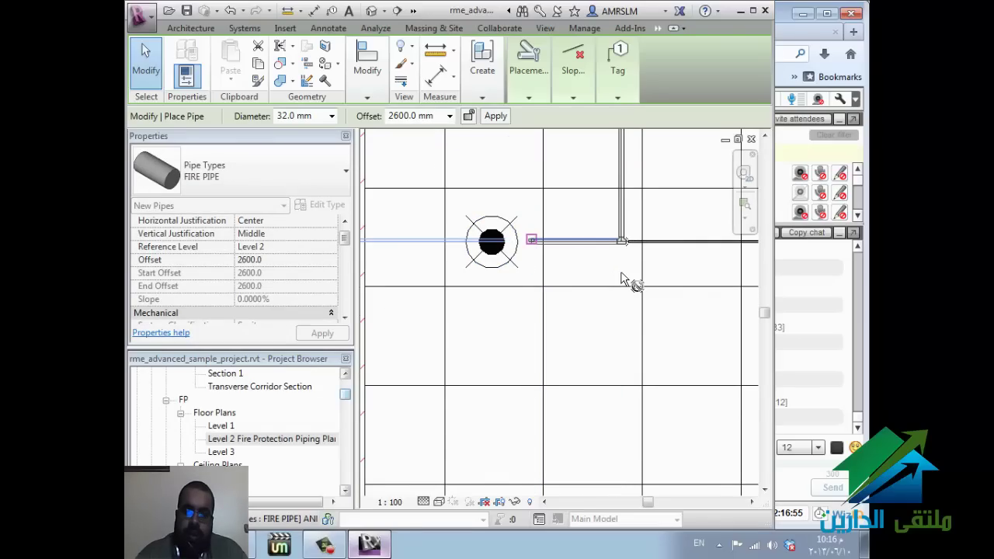
{"action": "key", "text": "Escape"}
{"action": "key", "text": "Escape"}
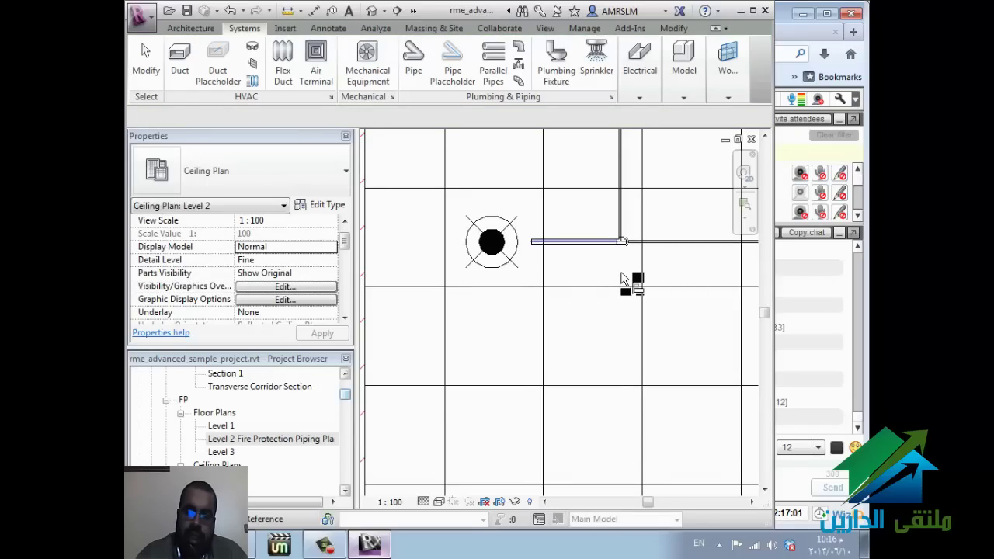
Step: Align the short branch pipe's centerline with the center of the lower-left sprinkler
{"action": "key", "text": "a"}
{"action": "key", "text": "l"}
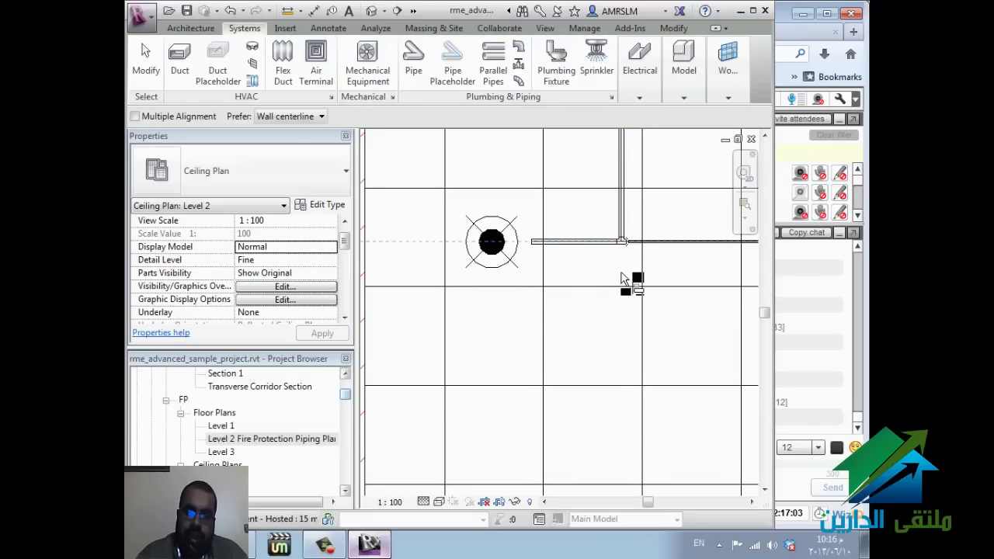
{"action": "left_click", "coordinate": [625, 280]}
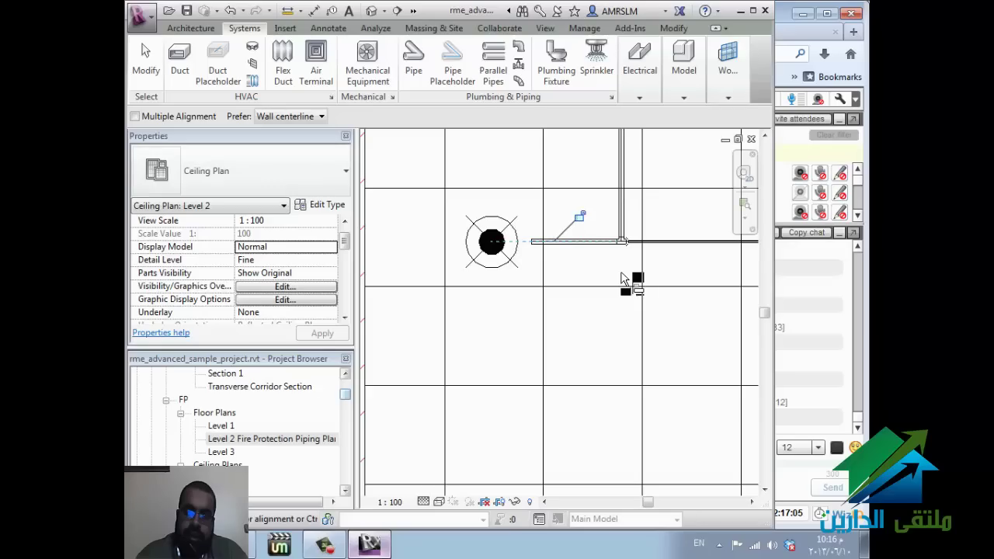
Step: Extend the short branch pipe's open end to the center of the lower-left sprinkler to connect them
{"action": "key", "text": "Escape"}
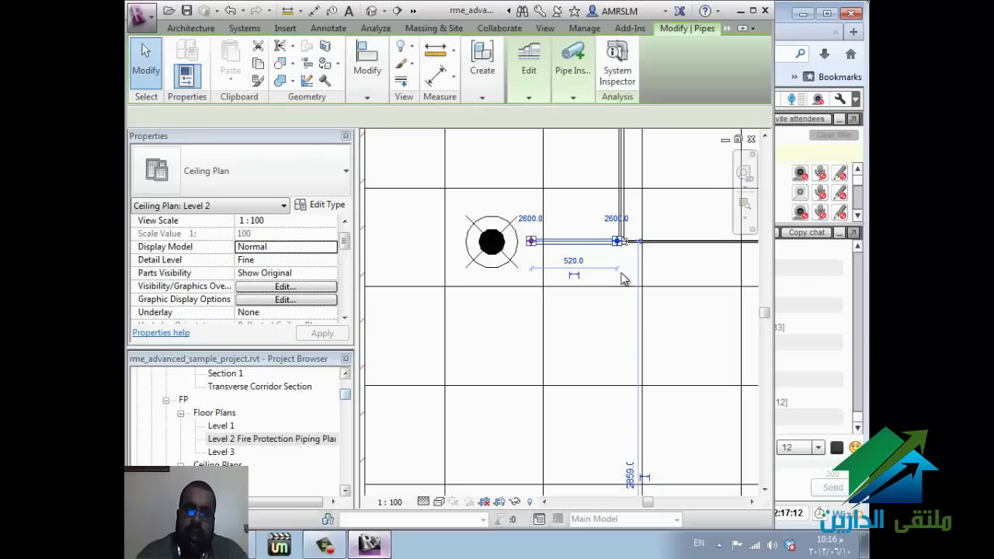
{"action": "left_click_drag", "start_coordinate": [531, 241], "coordinate": [492, 241]}
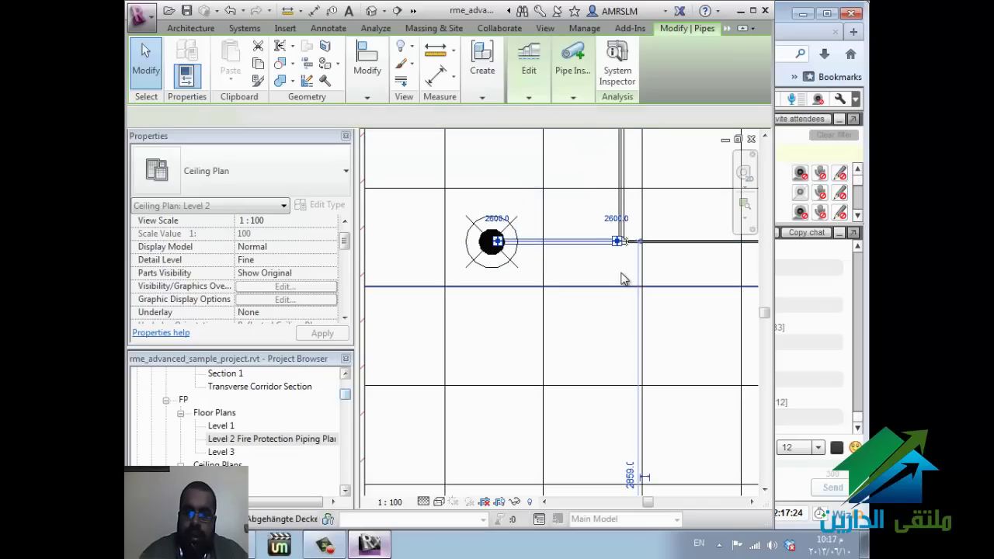
{"action": "key", "text": "Escape"}
{"action": "scroll", "coordinate": [624, 278], "scroll_direction": "down", "scroll_amount": 4}
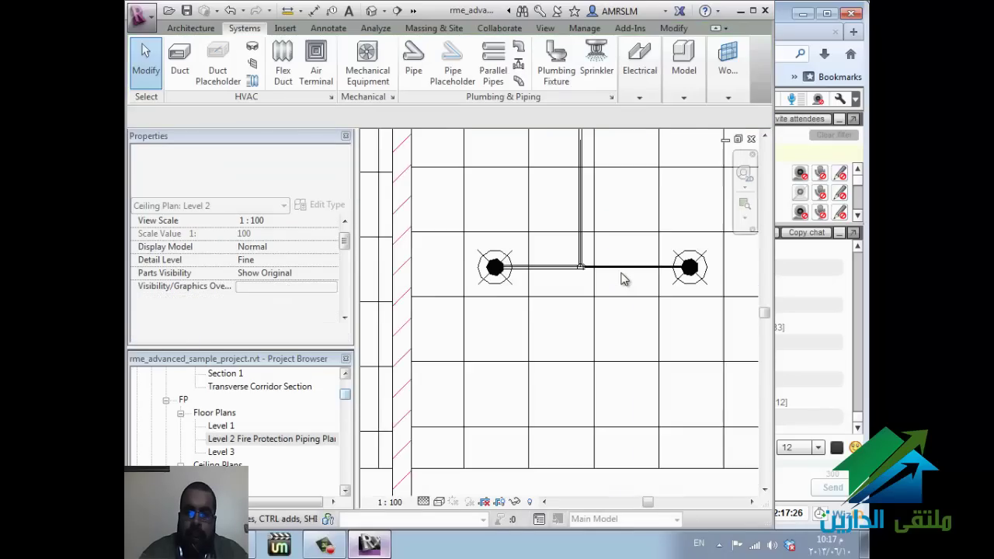
{"action": "scroll", "coordinate": [623, 281], "scroll_direction": "down", "scroll_amount": 1}
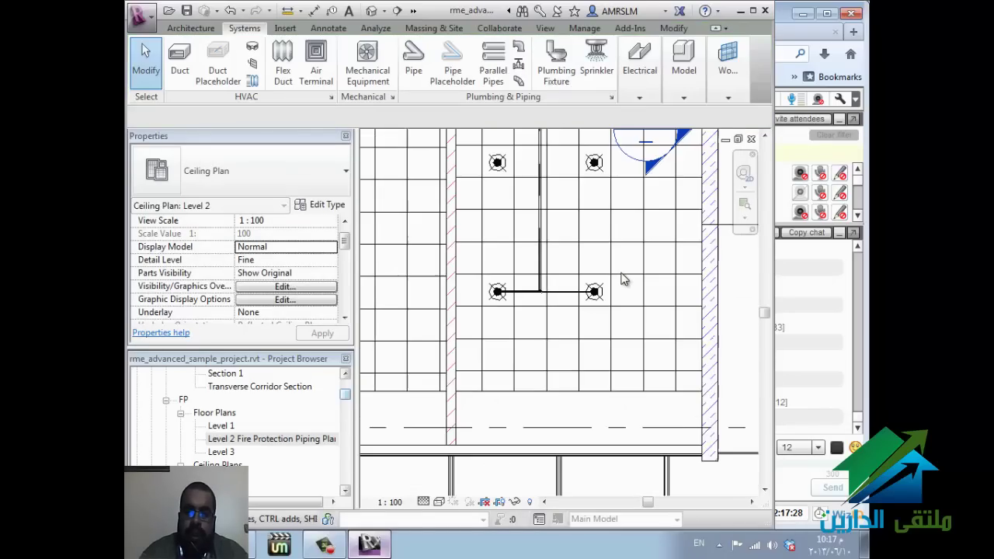
Step: Draw a 15 mm FIRE PIPE at 2600 mm offset between the upper-right and upper-left sprinklers, crossing the main pipe
{"action": "scroll", "coordinate": [621, 278], "scroll_direction": "up", "scroll_amount": 3}
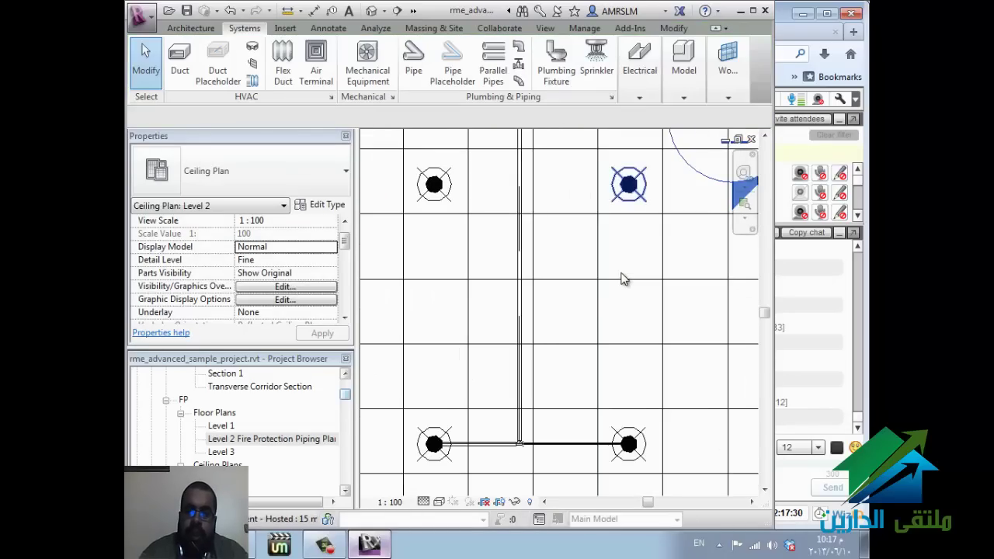
{"action": "left_click", "coordinate": [624, 279]}
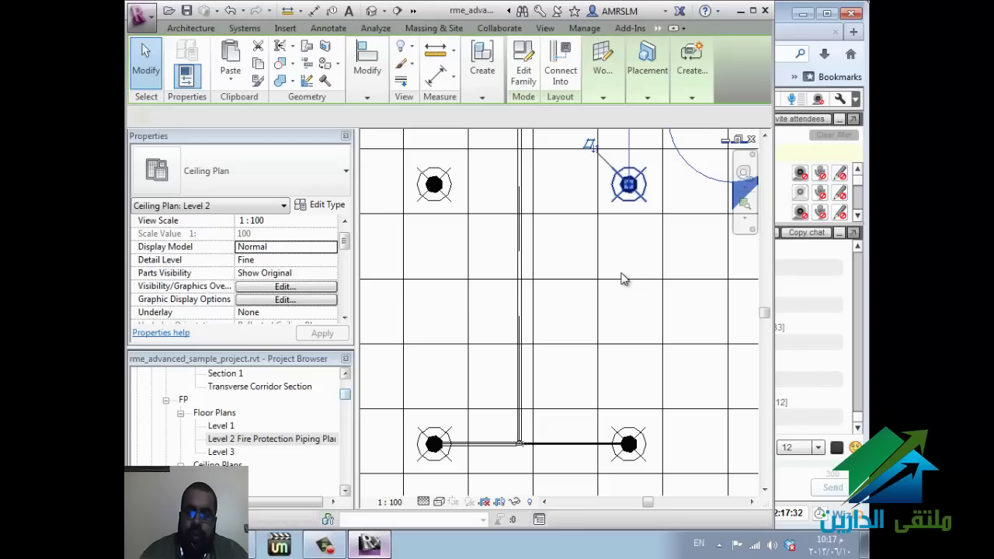
{"action": "right_click", "coordinate": [623, 280]}
{"action": "key", "text": "Escape"}
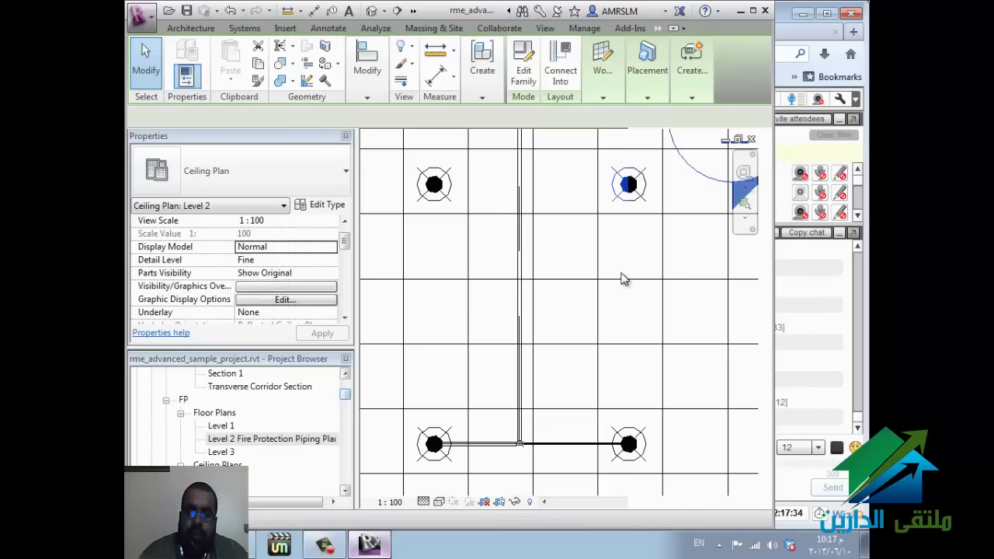
{"action": "key", "text": "p"}
{"action": "key", "text": "i"}
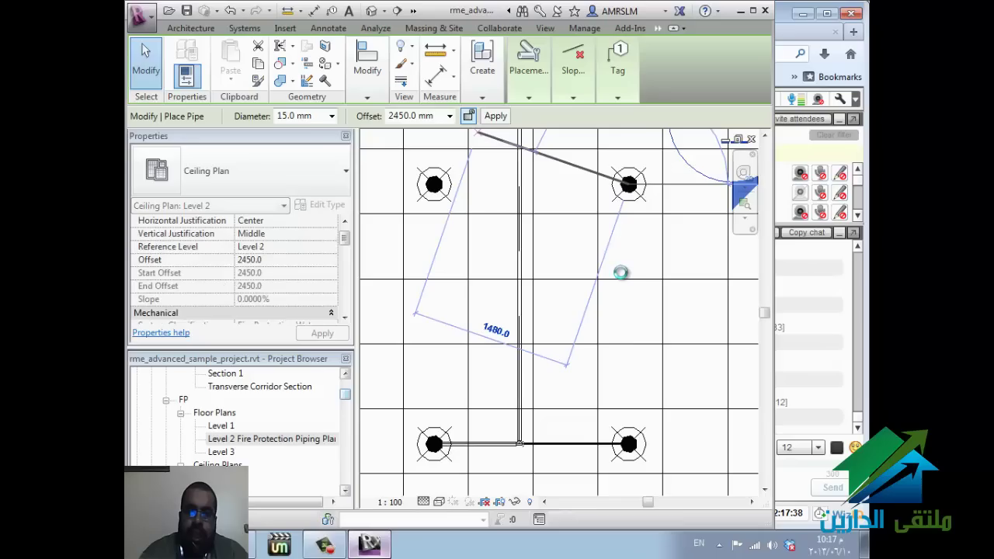
{"action": "left_click", "coordinate": [449, 116]}
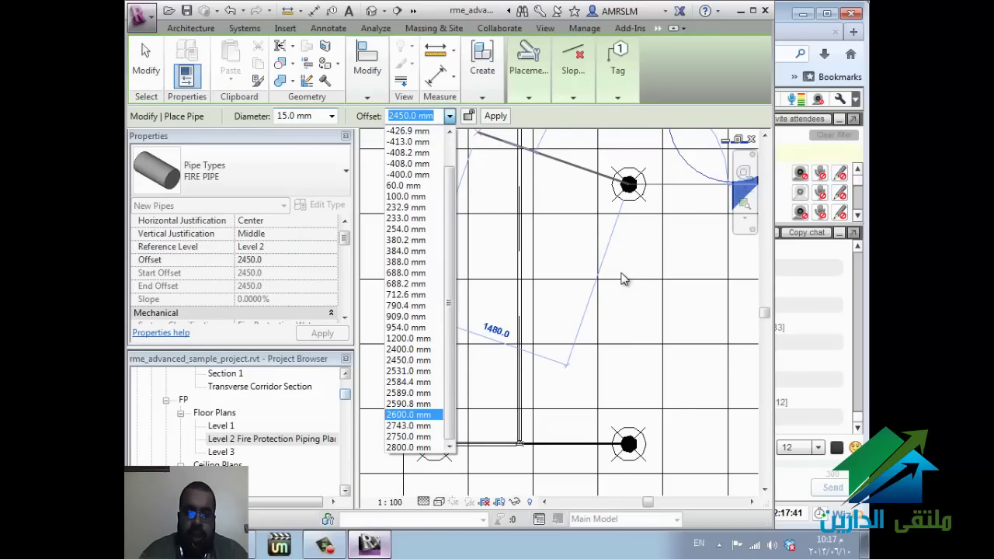
{"action": "left_click", "coordinate": [413, 415]}
{"action": "type", "text": "2600"}
{"action": "key", "text": "Return"}
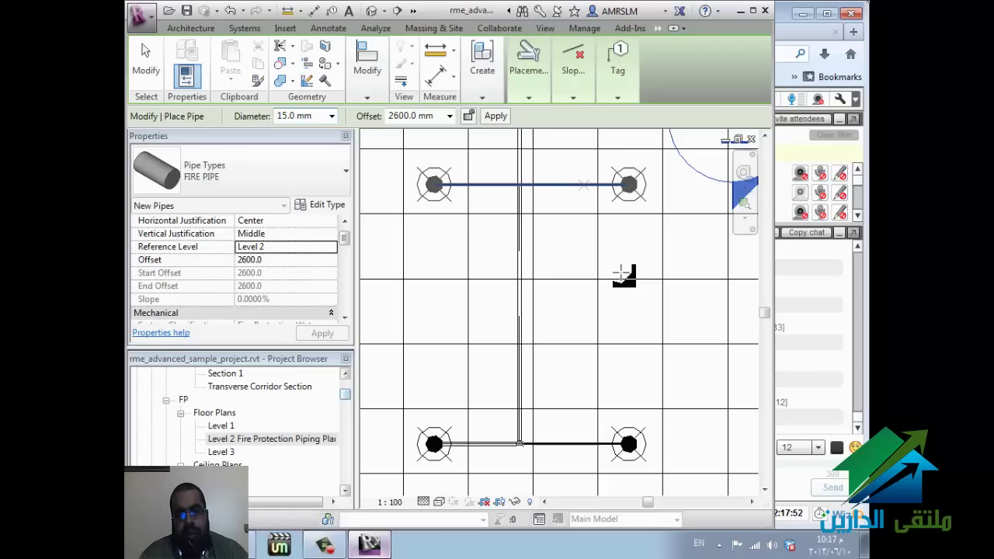
{"action": "scroll", "coordinate": [623, 275], "scroll_direction": "up", "scroll_amount": 2}
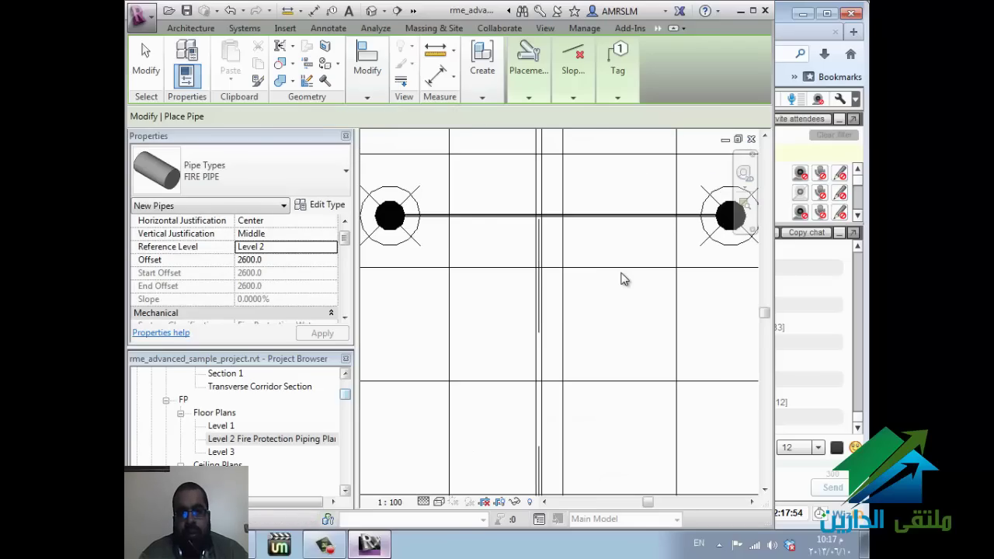
{"action": "key", "text": "Escape"}
{"action": "key", "text": "Escape"}
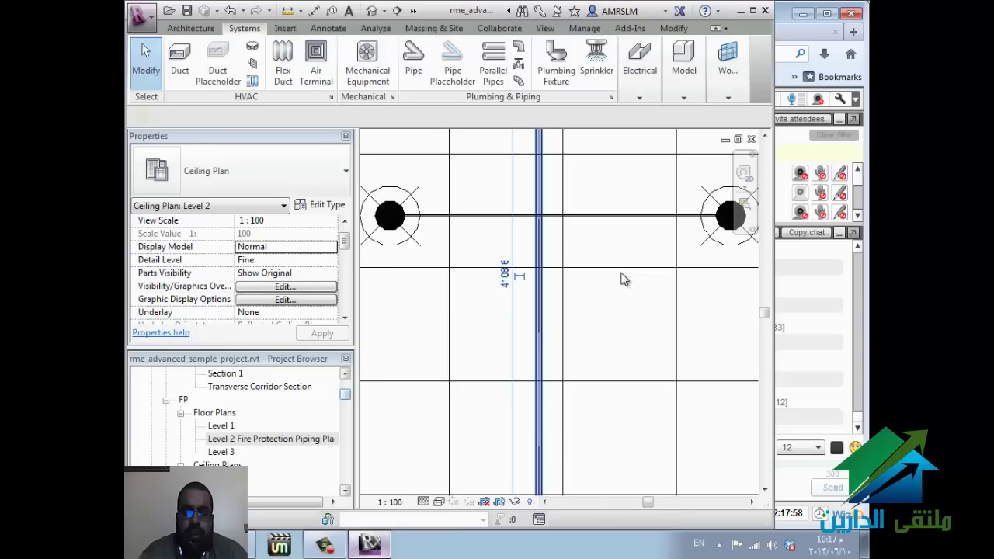
{"action": "key", "text": "p"}
{"action": "key", "text": "i"}
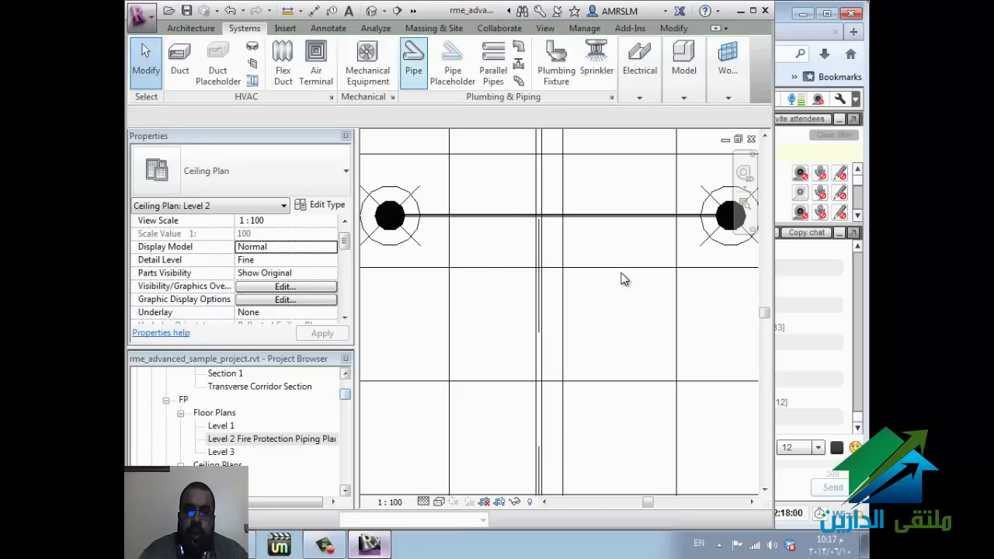
{"action": "key", "text": "Escape"}
{"action": "key", "text": "Escape"}
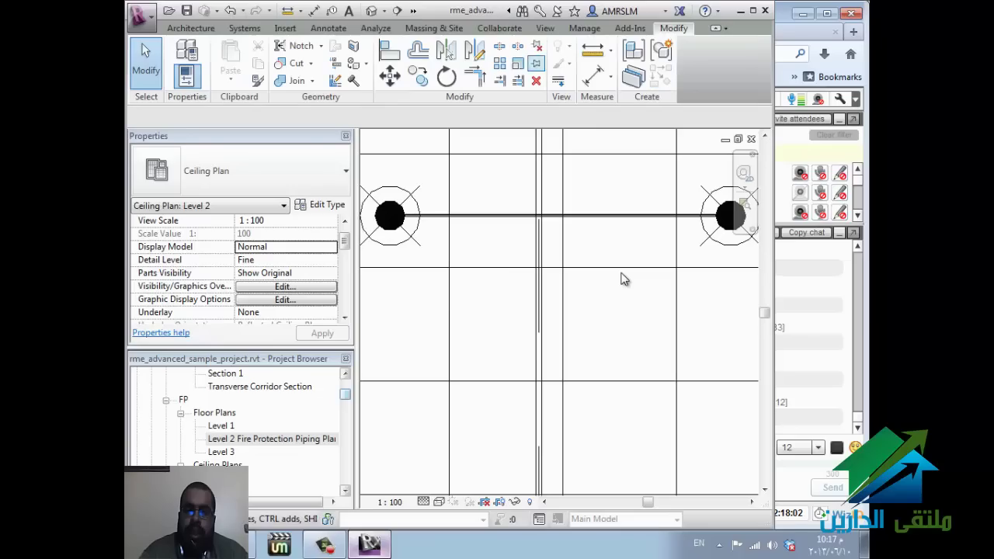
Step: Split the upper branch pipe at two points, one on each side of the main pipe
{"action": "key", "text": "s"}
{"action": "key", "text": "l"}
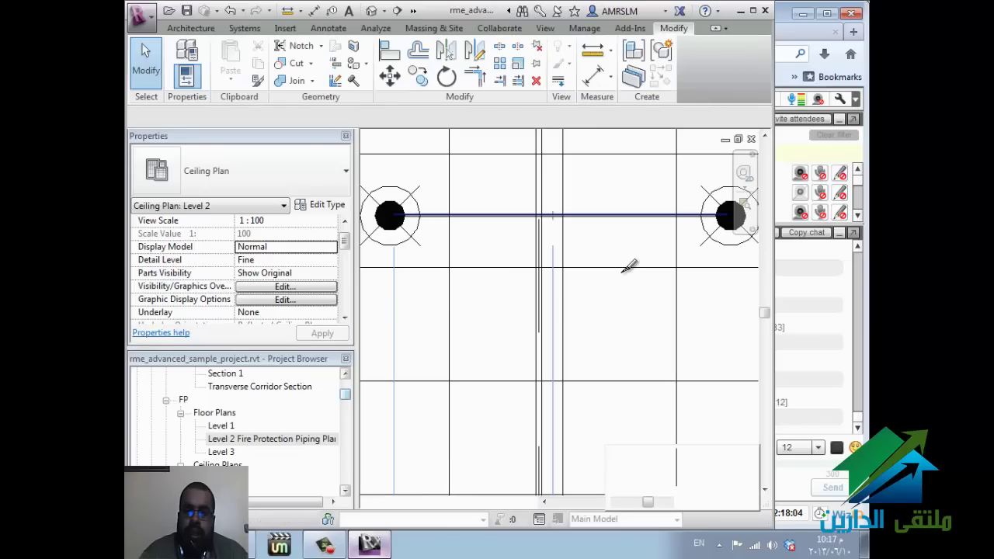
{"action": "left_click", "coordinate": [553, 215]}
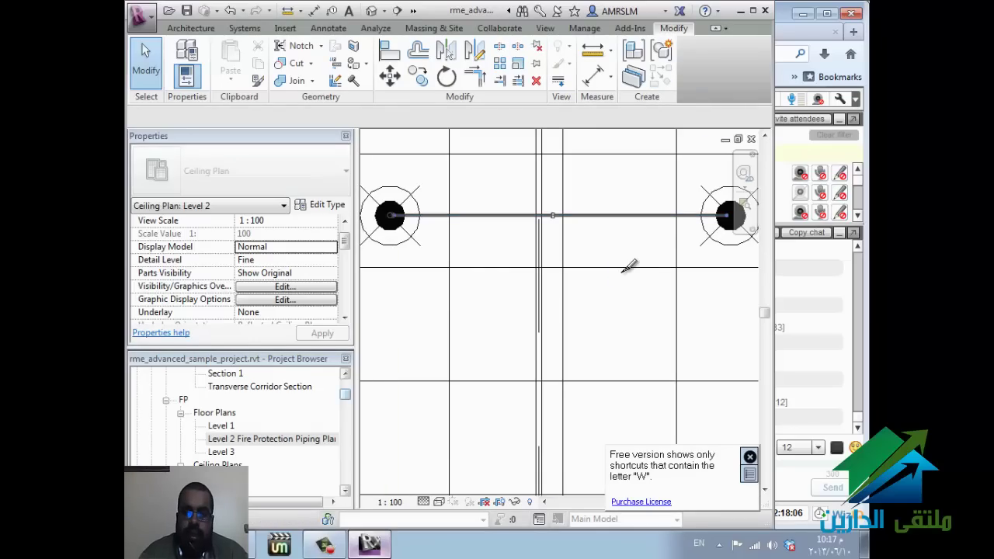
{"action": "key", "text": "Escape"}
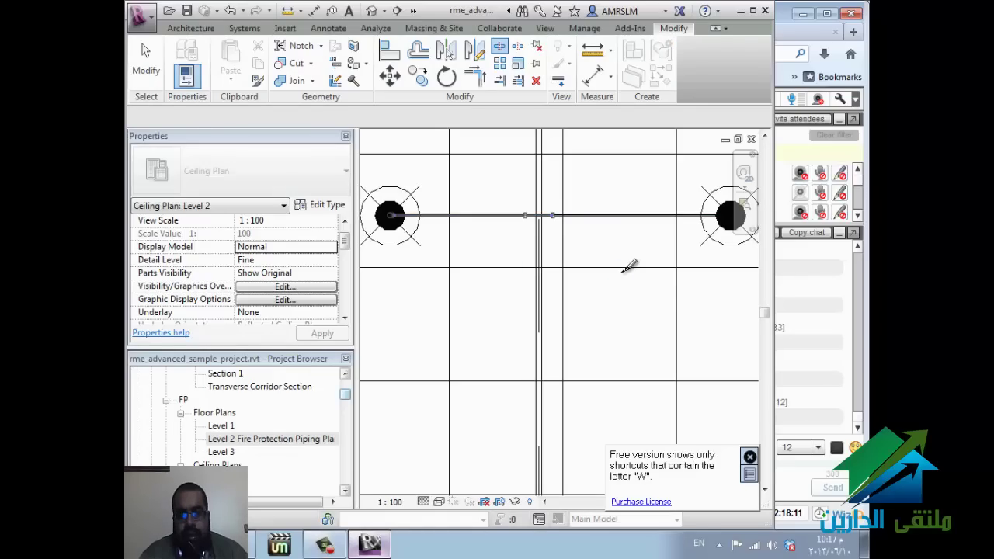
{"action": "key", "text": "Escape"}
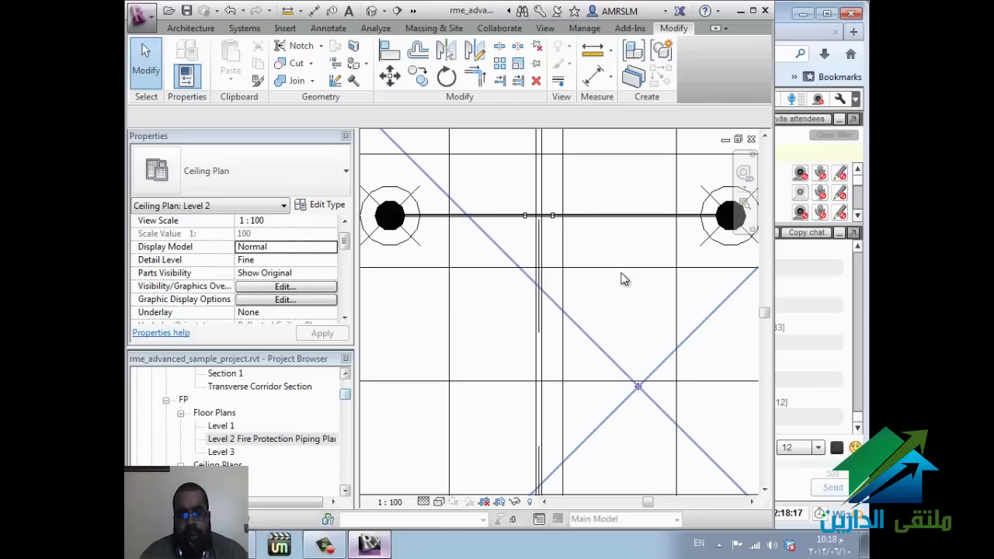
Step: Delete the upper branch's middle segment and its two union fittings, leaving a gap around the main pipe
{"action": "left_click", "coordinate": [624, 279]}
{"action": "key", "text": "Escape"}
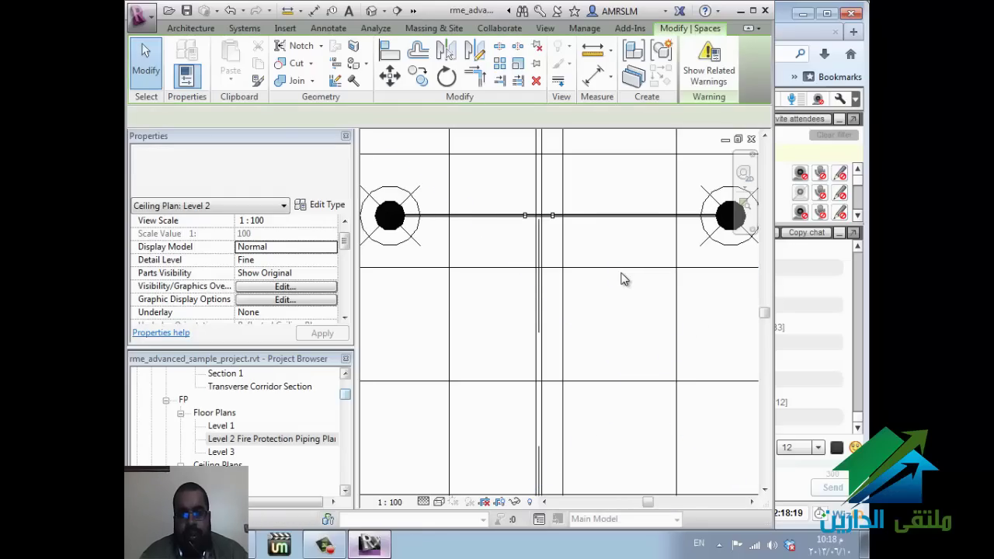
{"action": "left_click_drag", "start_coordinate": [509, 177], "coordinate": [576, 250]}
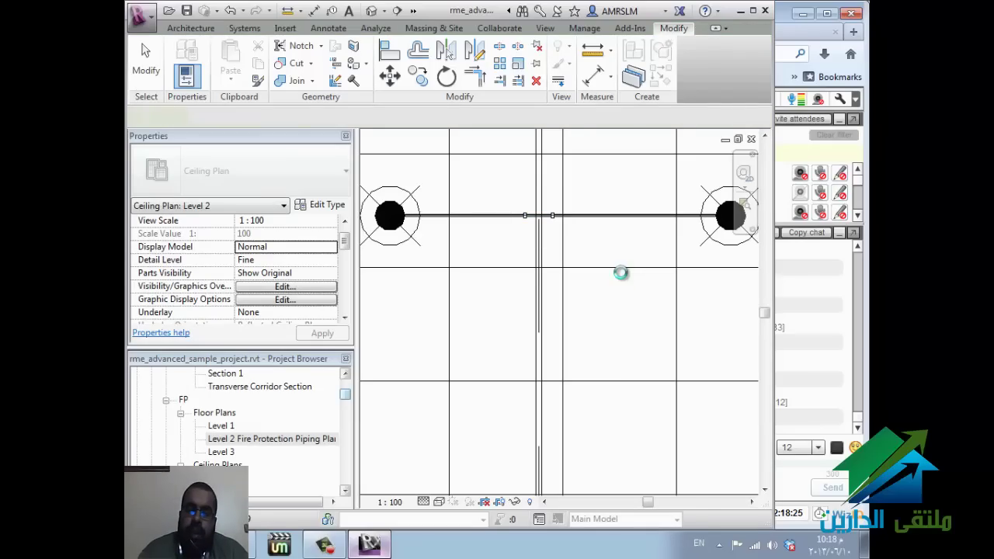
{"action": "key", "text": "Delete"}
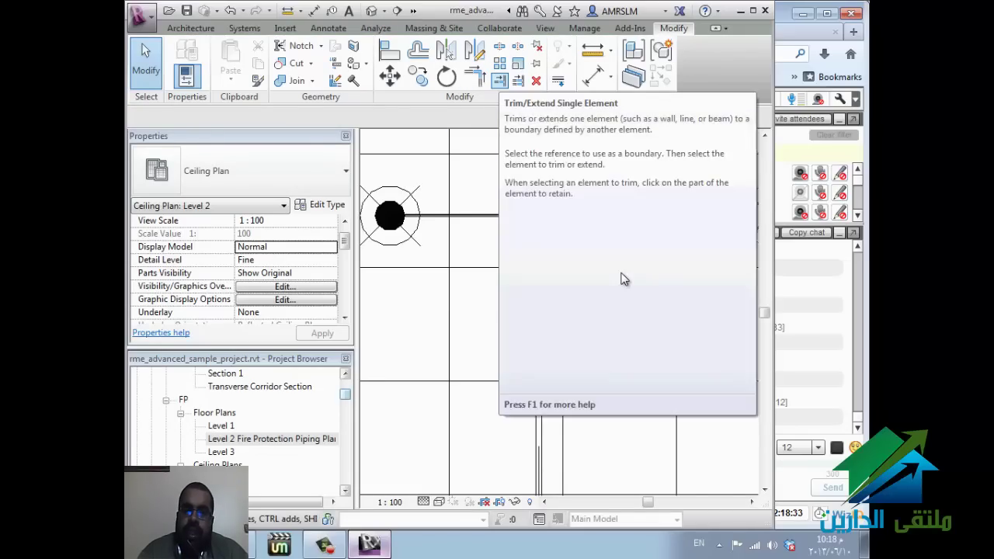
Step: Extend the upper-right branch pipe to the main pipe with Trim/Extend Single Element so that they join at a tee
{"action": "left_click", "coordinate": [500, 81]}
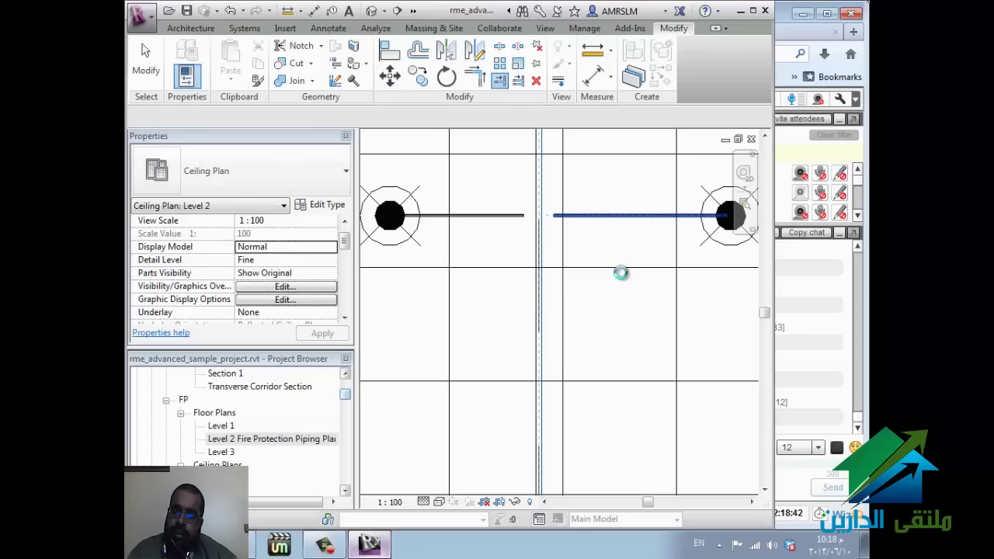
{"action": "scroll", "coordinate": [621, 272], "scroll_direction": "up", "scroll_amount": 3}
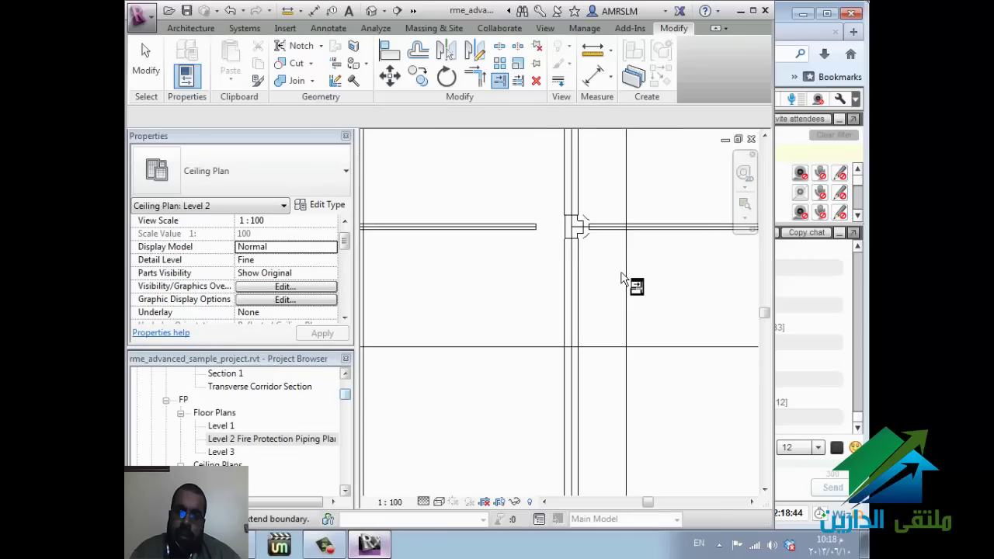
{"action": "key", "text": "Escape"}
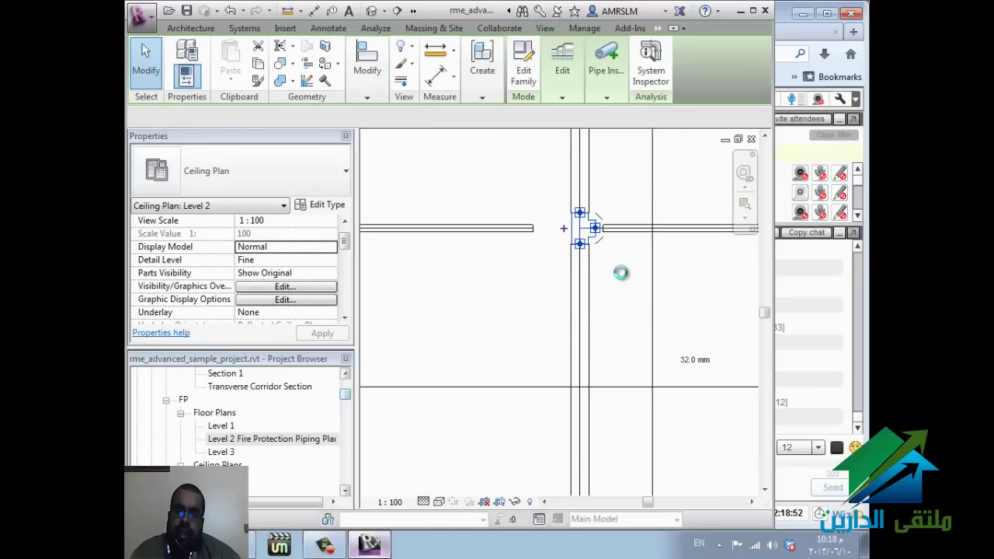
Step: Turn the tee into a cross and draw a short 32 mm FIRE PIPE from its open connector to the left branch pipe
{"action": "left_click", "coordinate": [621, 273]}
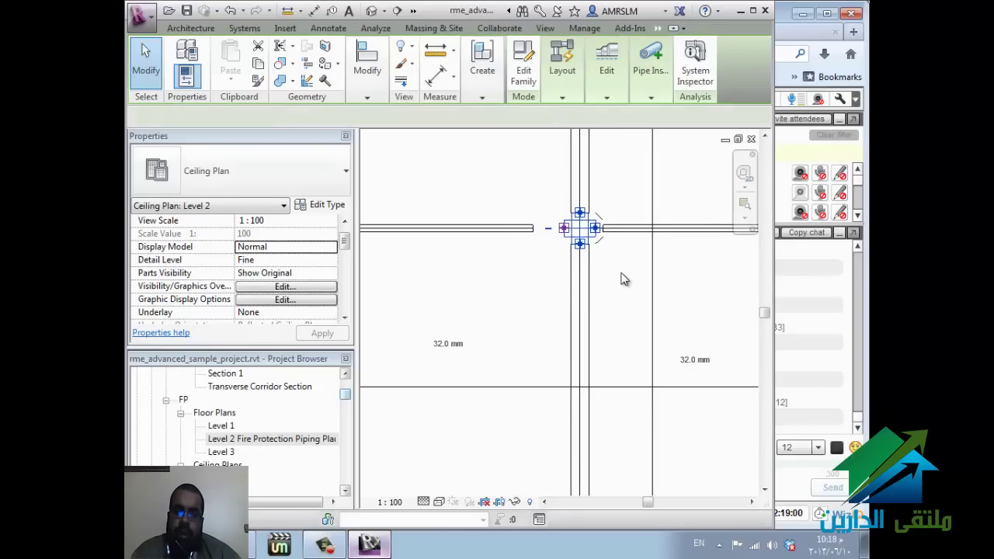
{"action": "right_click", "coordinate": [621, 279]}
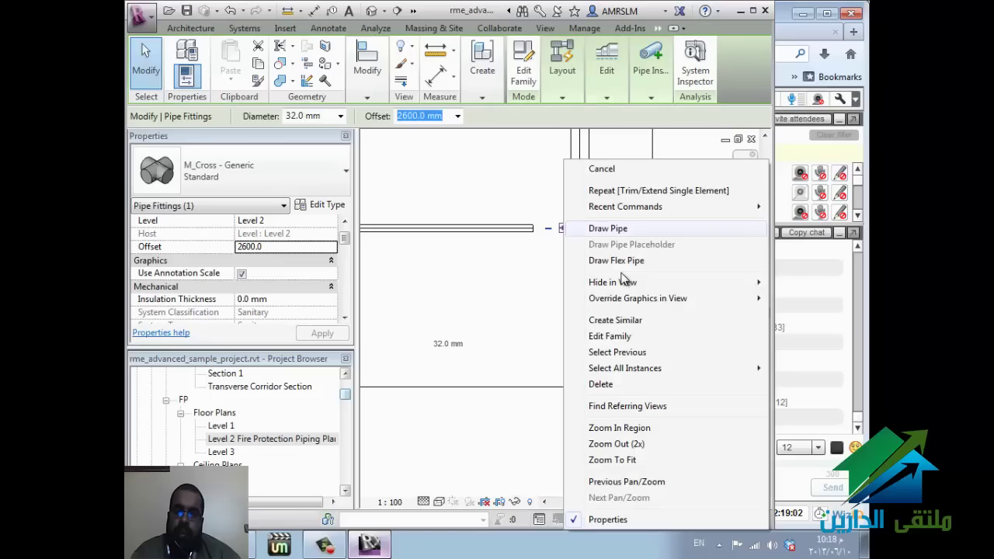
{"action": "key", "text": "Escape"}
{"action": "key", "text": "Escape"}
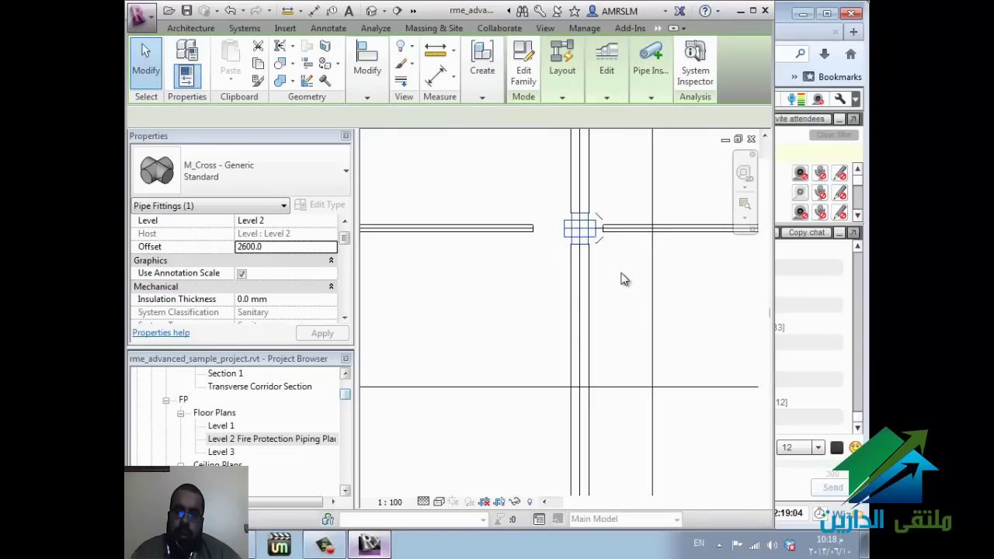
{"action": "key", "text": "p"}
{"action": "key", "text": "i"}
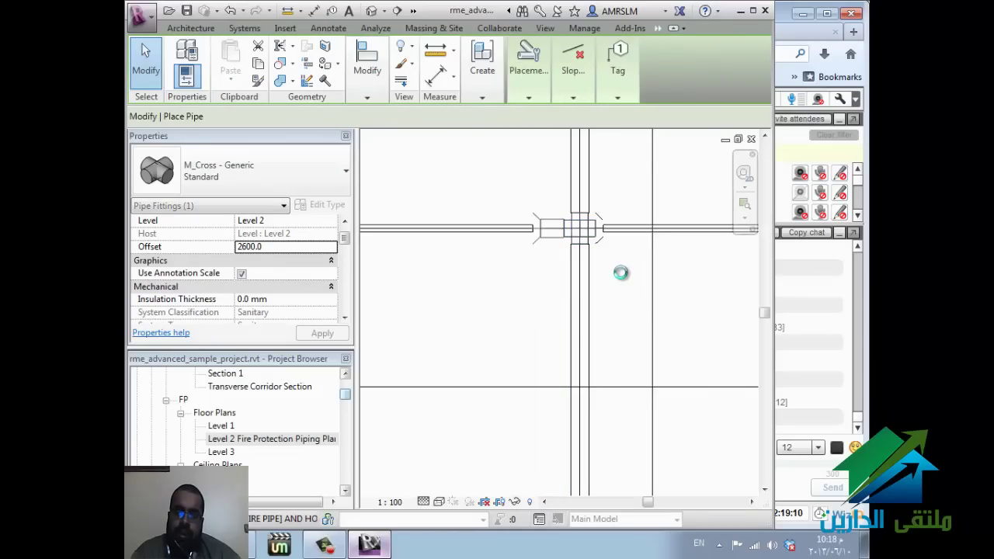
{"action": "key", "text": "Escape"}
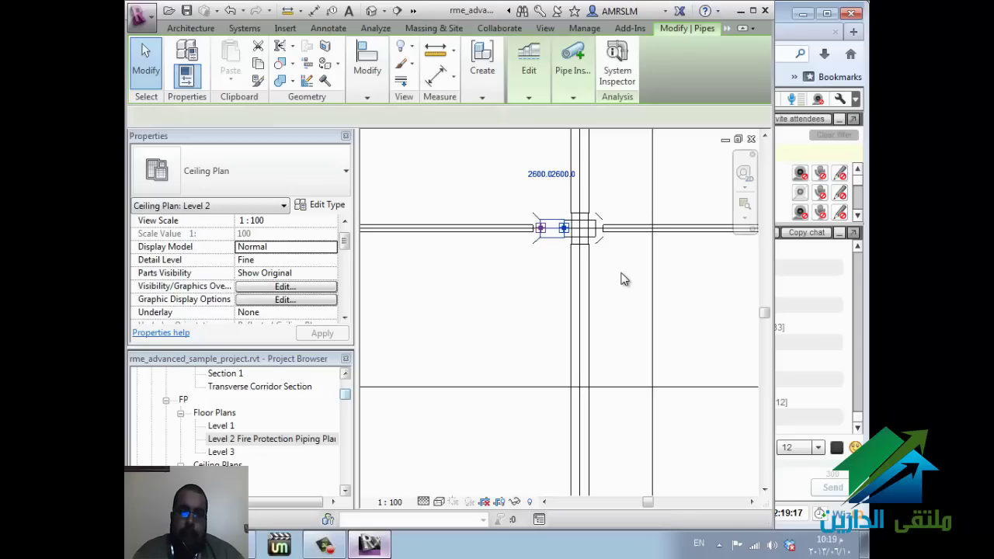
Step: Set the diameter of the short pipe between the cross and the left branch to 25 mm
{"action": "left_click", "coordinate": [310, 116]}
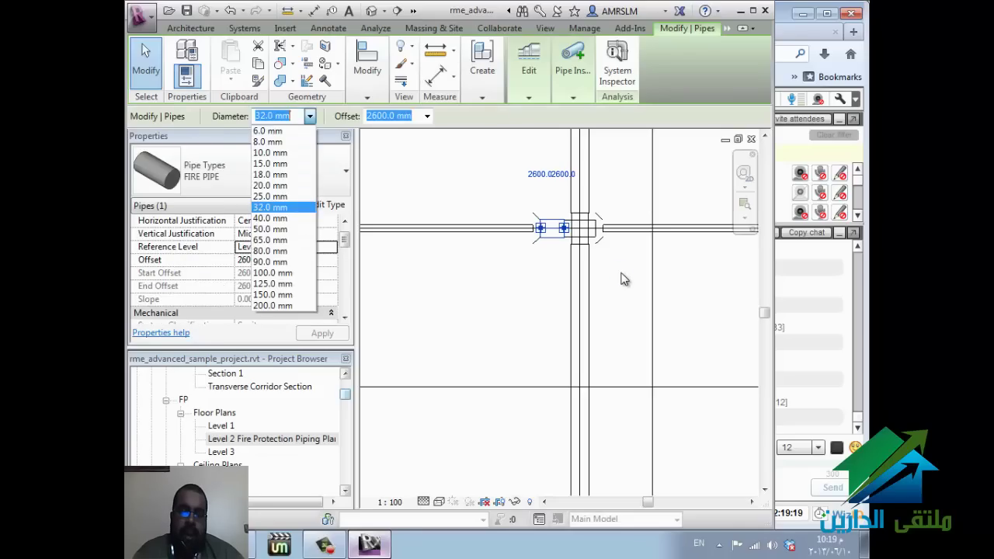
{"action": "key", "text": "Down"}
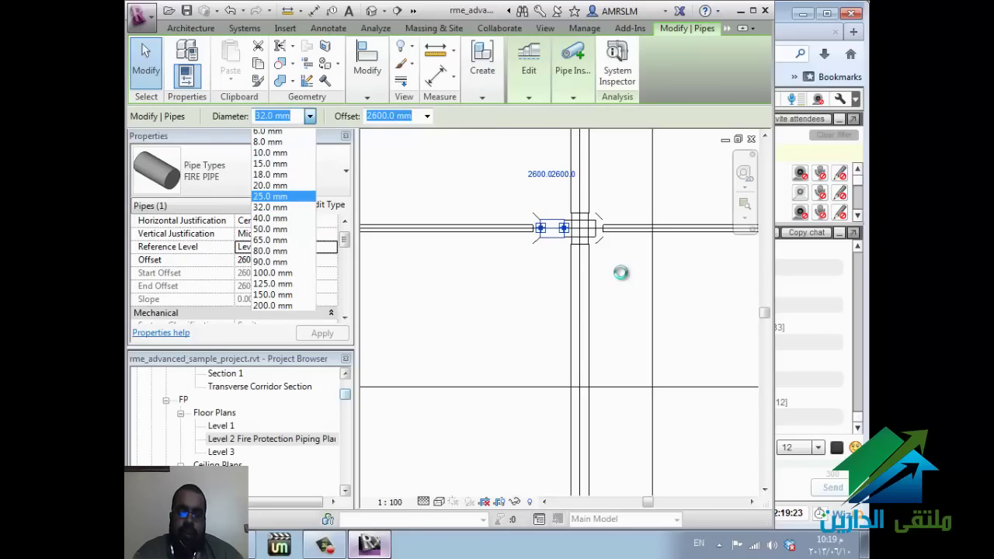
{"action": "key", "text": "Return"}
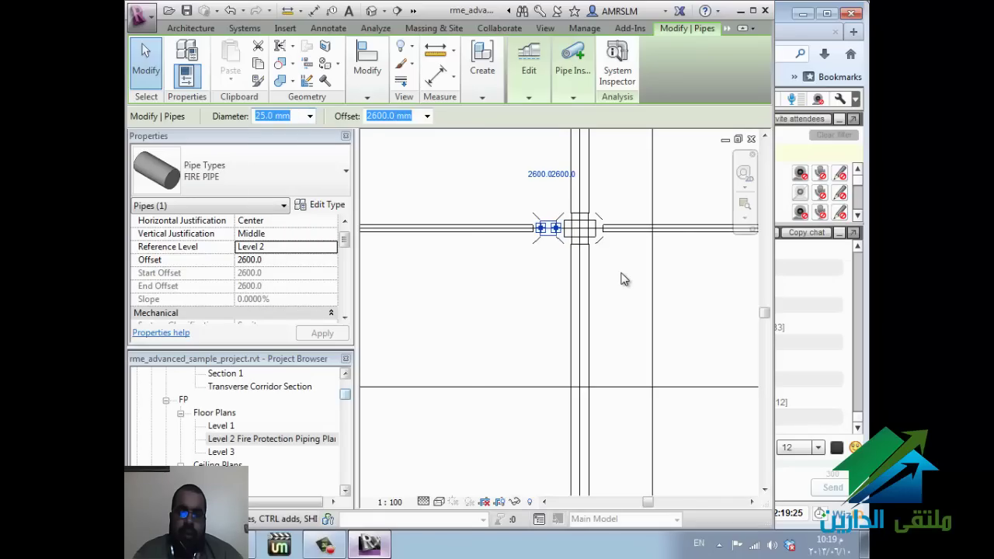
{"action": "key", "text": "Escape"}
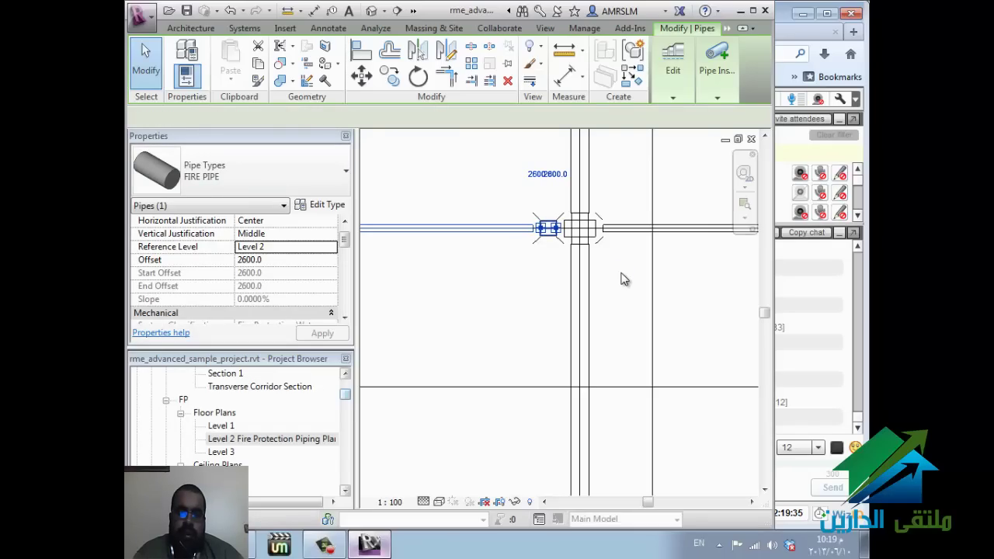
Step: Set the diameter of the short pipe between the cross and the left branch to 15 mm
{"action": "key", "text": "shift+Tab"}
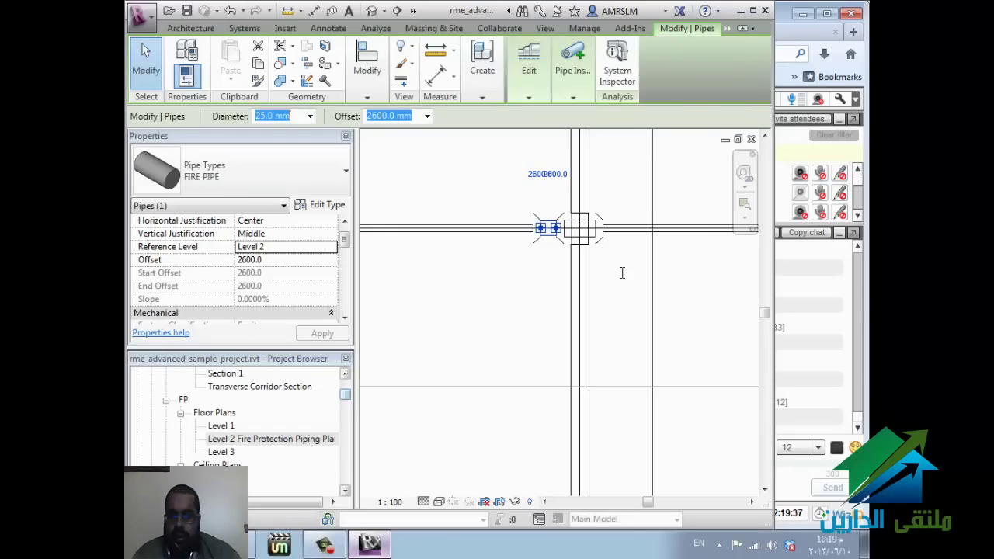
{"action": "key", "text": "alt+Down"}
{"action": "key", "text": "Down"}
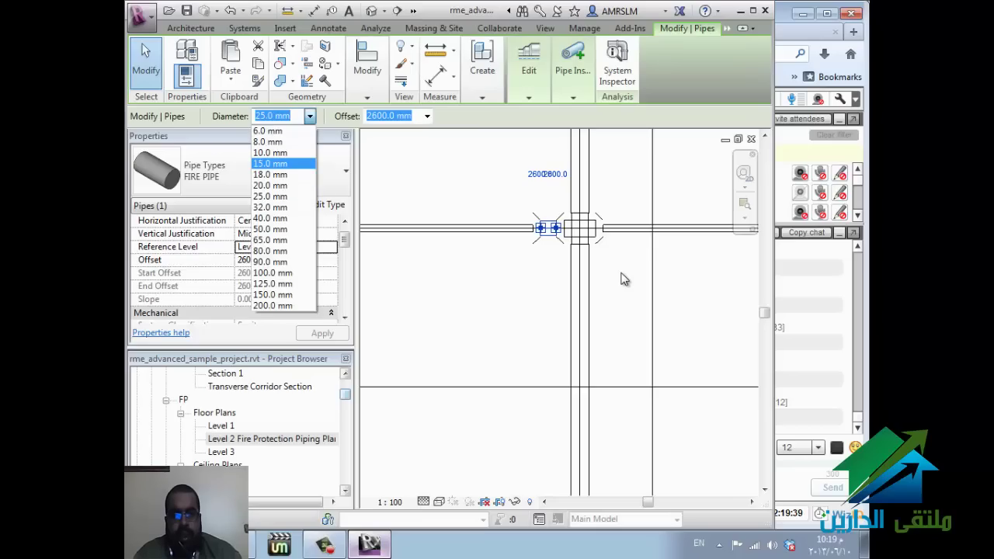
{"action": "key", "text": "Return"}
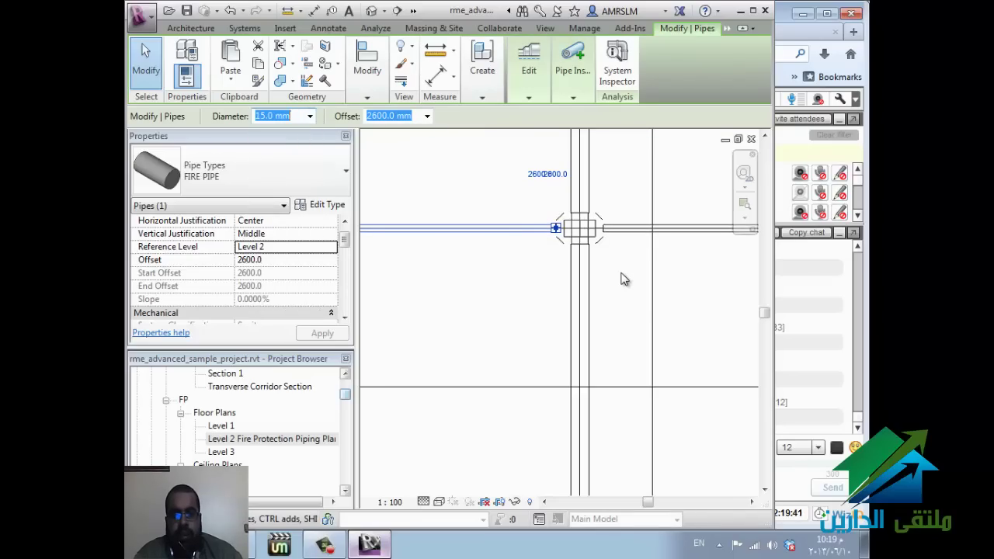
{"action": "key", "text": "Escape"}
{"action": "key", "text": "Escape"}
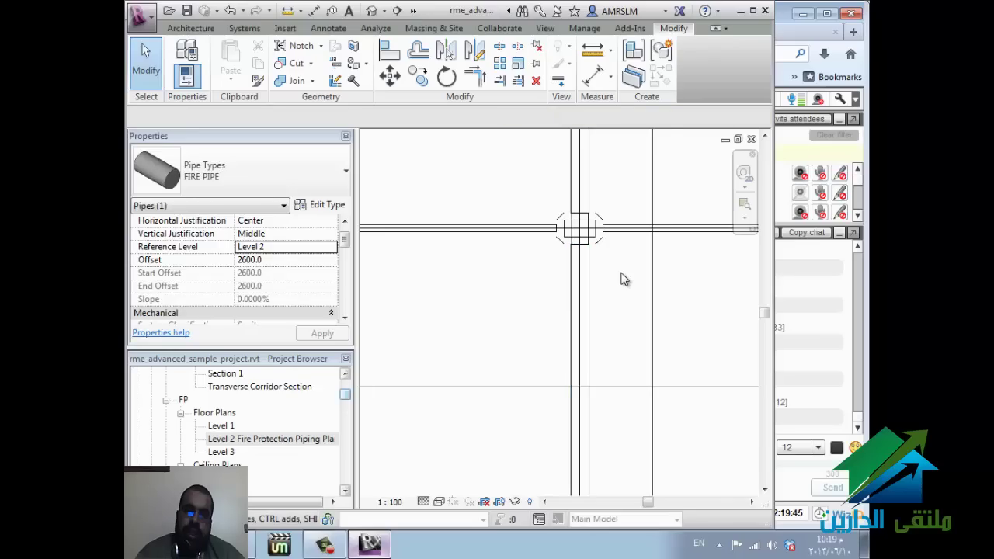
Step: Split the main pipe just below the cross and set the diameter of the lower segment to 25 mm
{"action": "key", "text": "s"}
{"action": "key", "text": "l"}
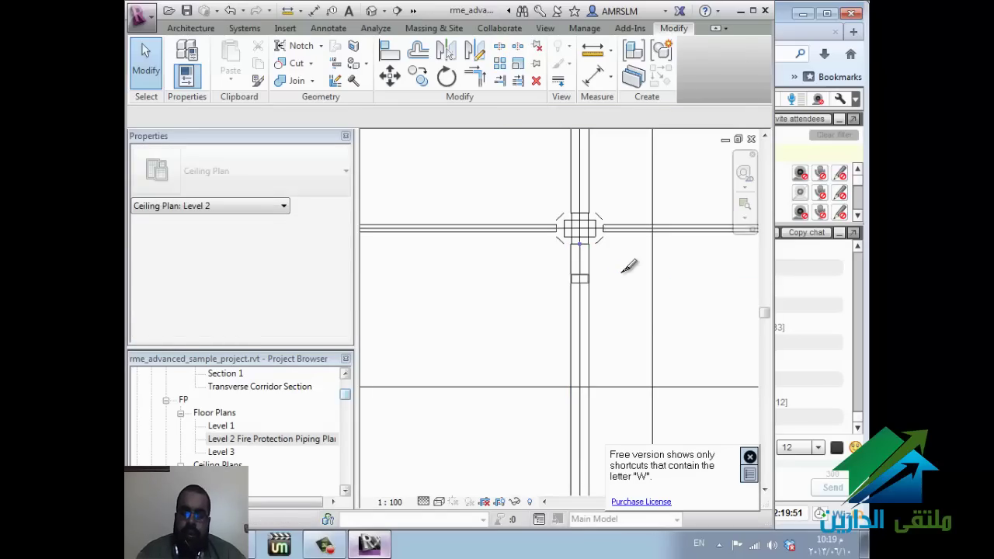
{"action": "key", "text": "Escape"}
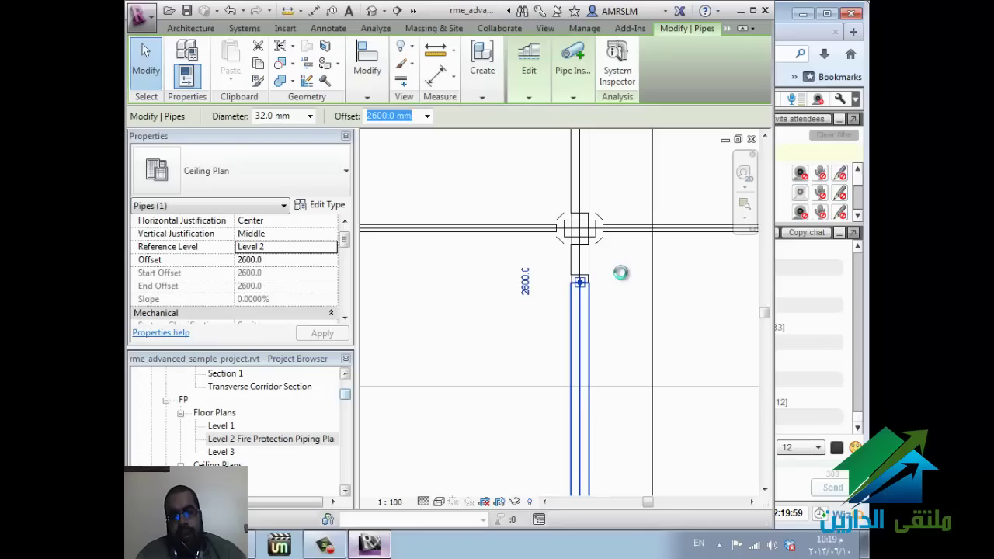
{"action": "key", "text": "alt+Down"}
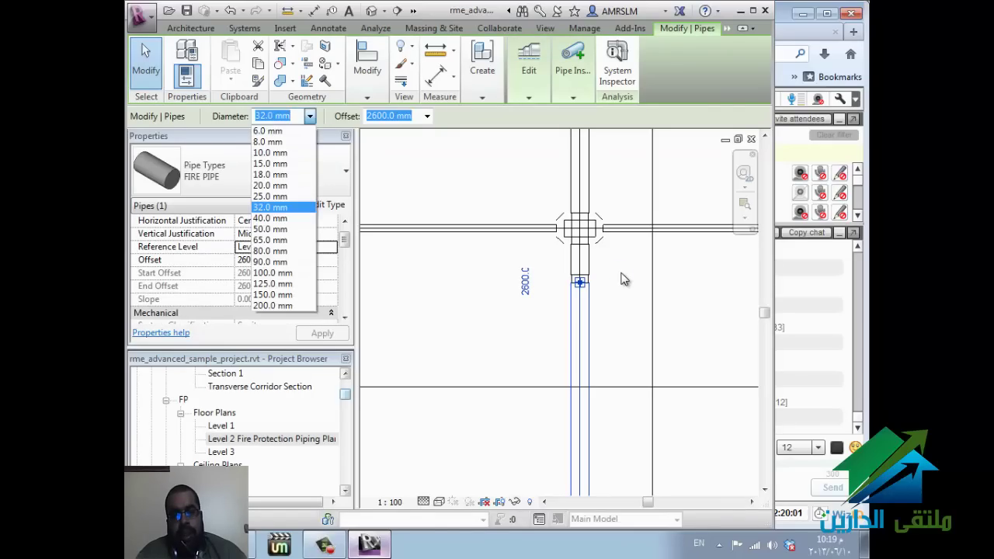
{"action": "key", "text": "Up"}
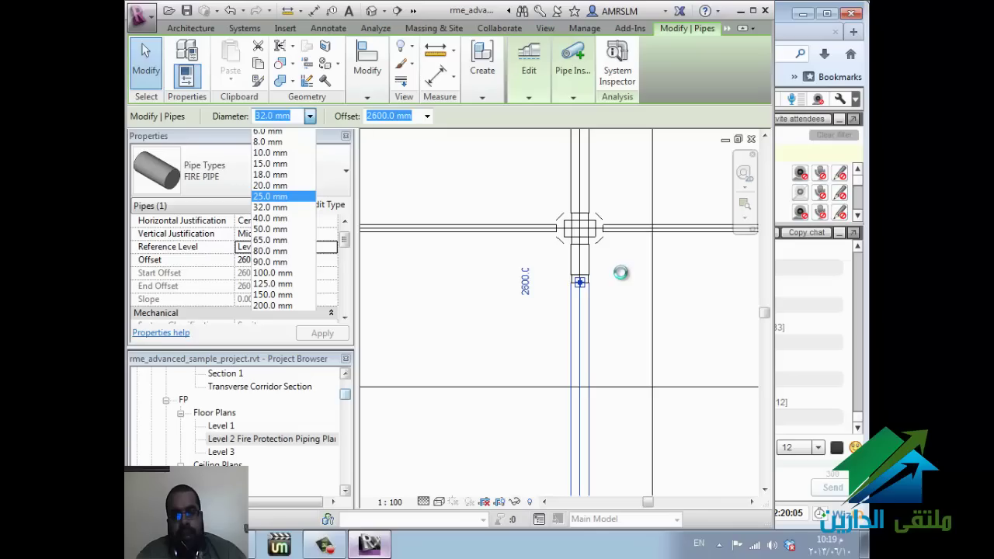
{"action": "key", "text": "Return"}
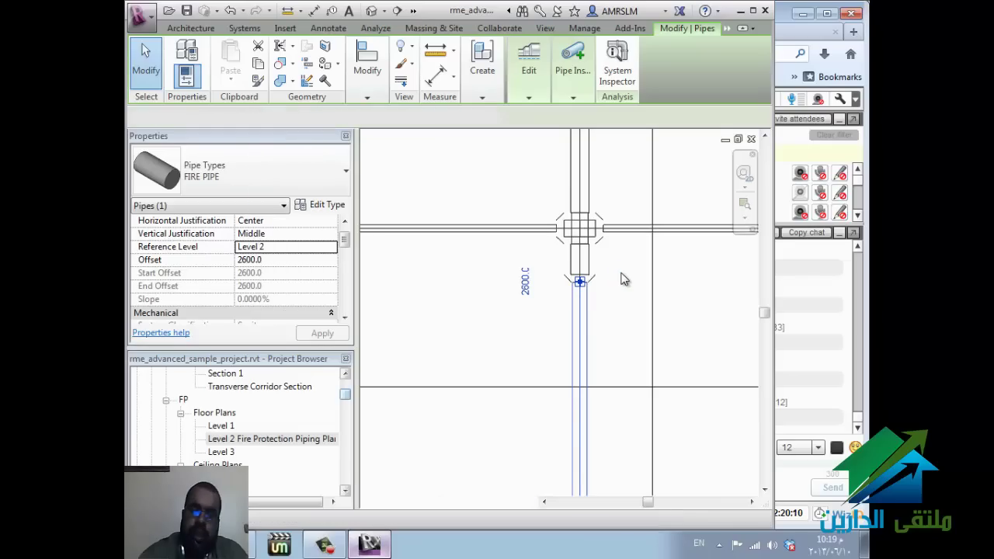
{"action": "key", "text": "Escape"}
Step: Switch to the online class in the browser to read the attendees' chat, and return to the Revit plan
{"action": "scroll", "coordinate": [621, 279], "scroll_direction": "down", "scroll_amount": 5}
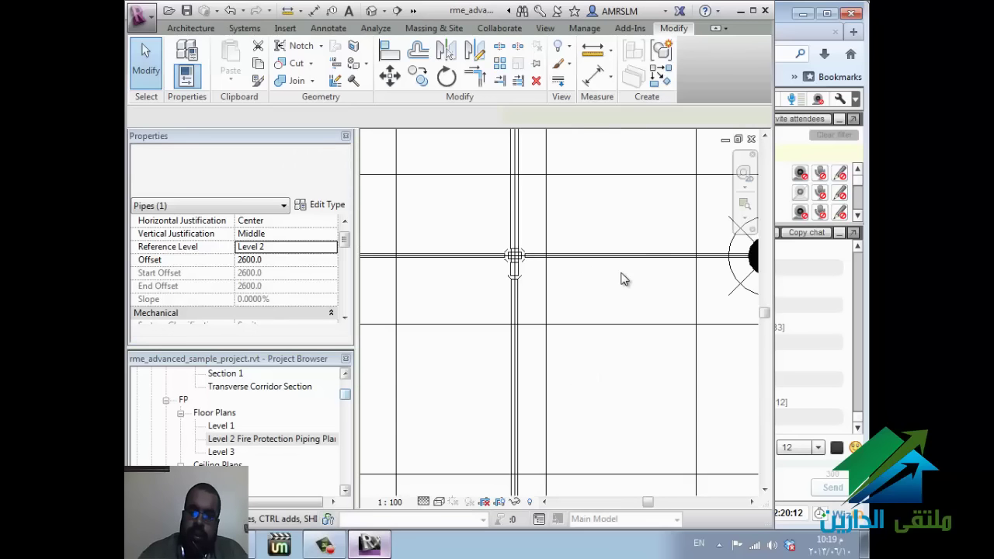
{"action": "scroll", "coordinate": [624, 278], "scroll_direction": "down", "scroll_amount": 1}
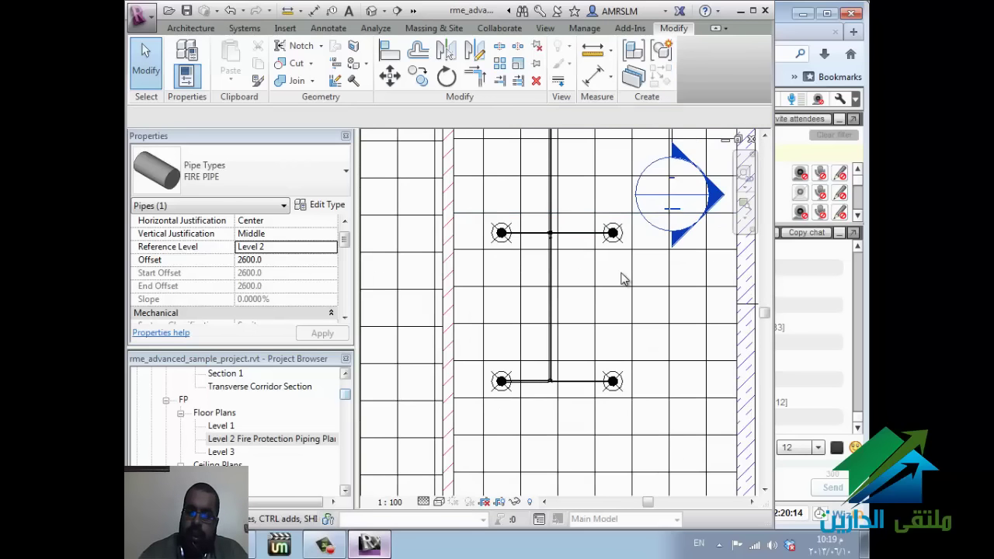
{"action": "key", "text": "alt+Tab"}
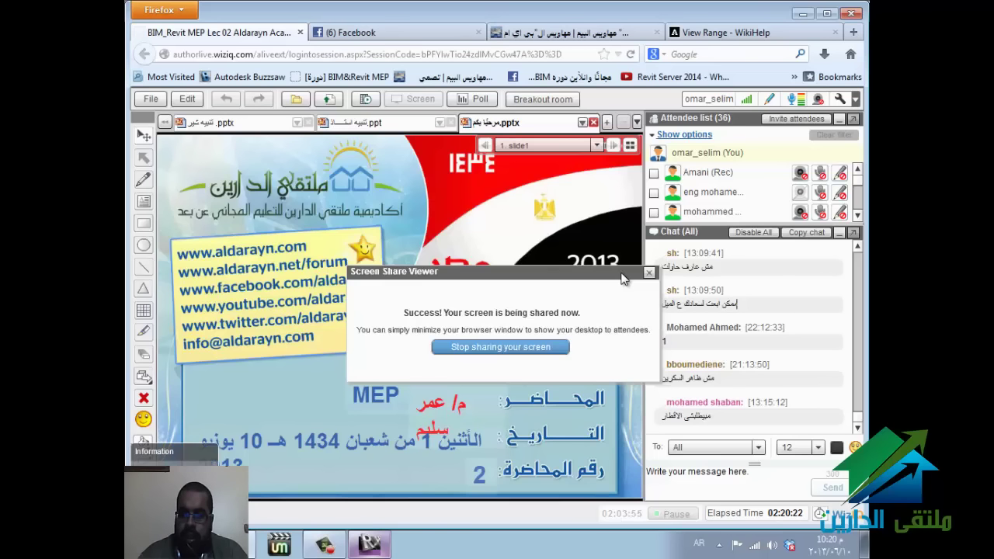
{"action": "key", "text": "alt+Tab"}
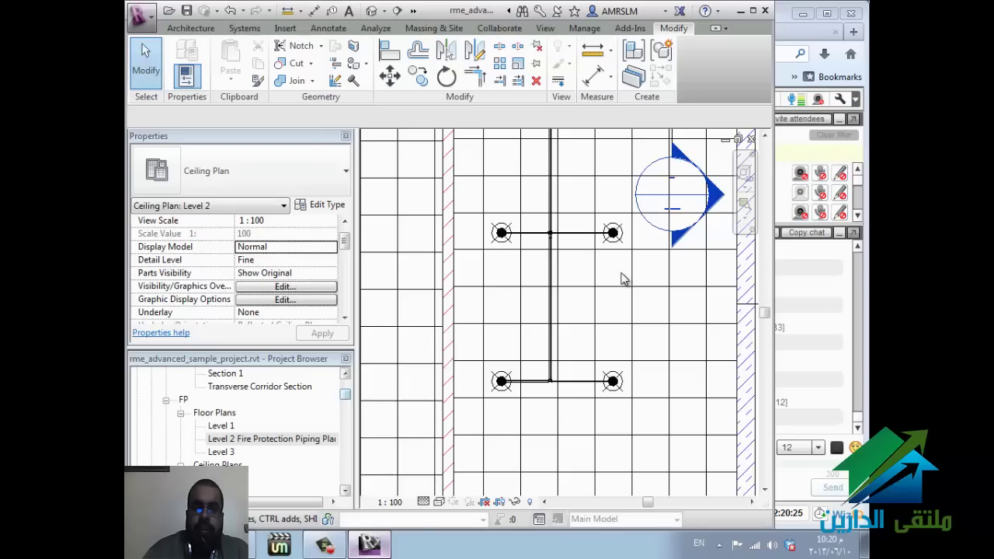
{"action": "left_click", "coordinate": [243, 28]}
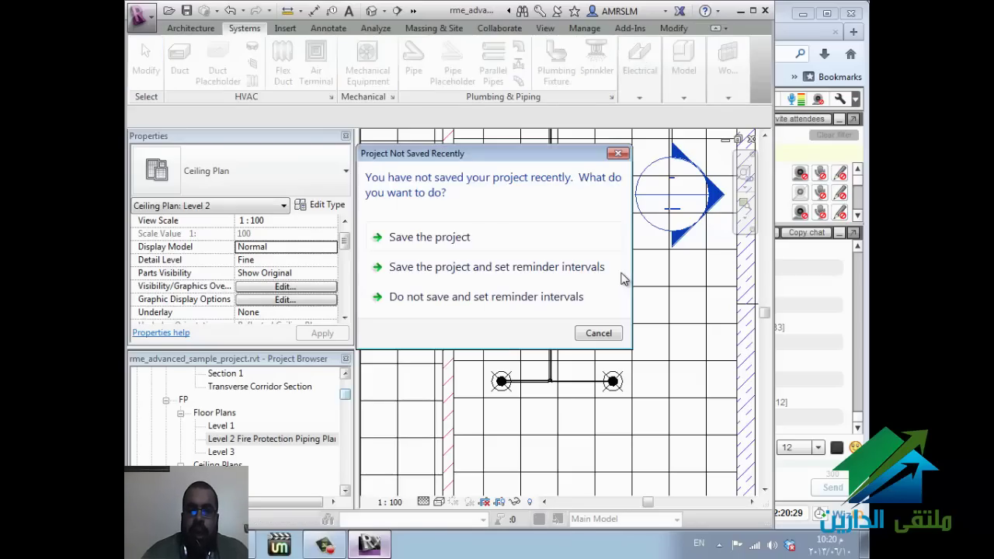
{"action": "left_click", "coordinate": [621, 278]}
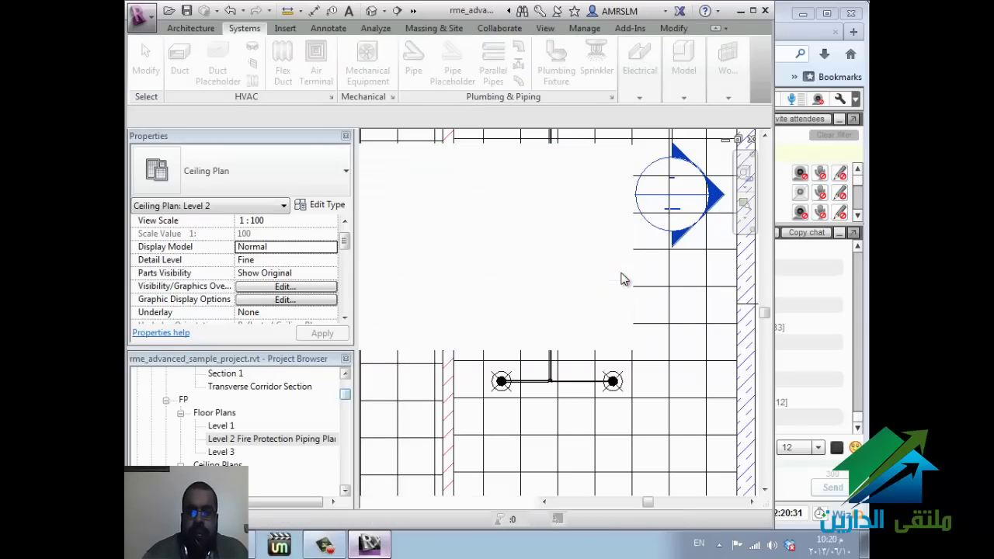
{"action": "key", "text": "p"}
{"action": "key", "text": "i"}
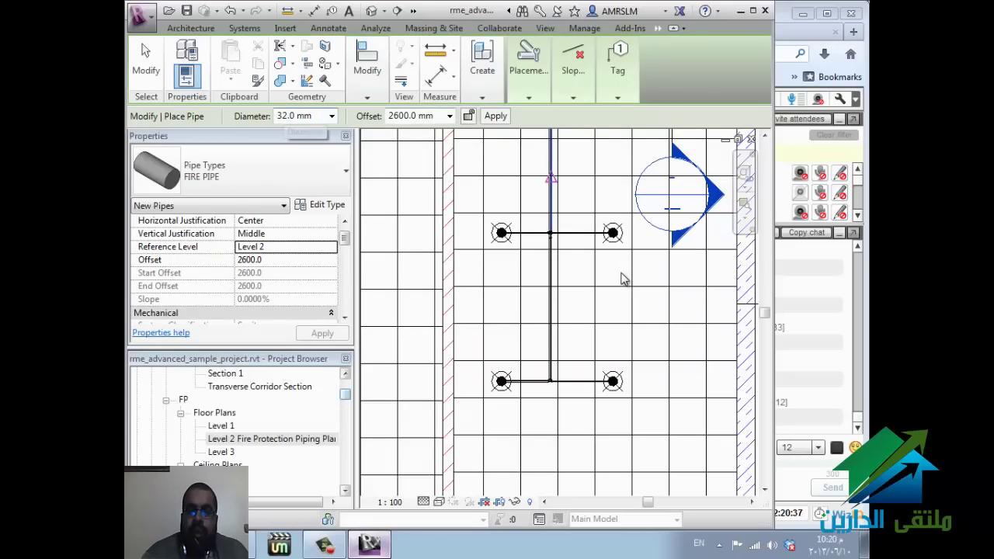
{"action": "left_click", "coordinate": [331, 116]}
{"action": "key", "text": "Escape"}
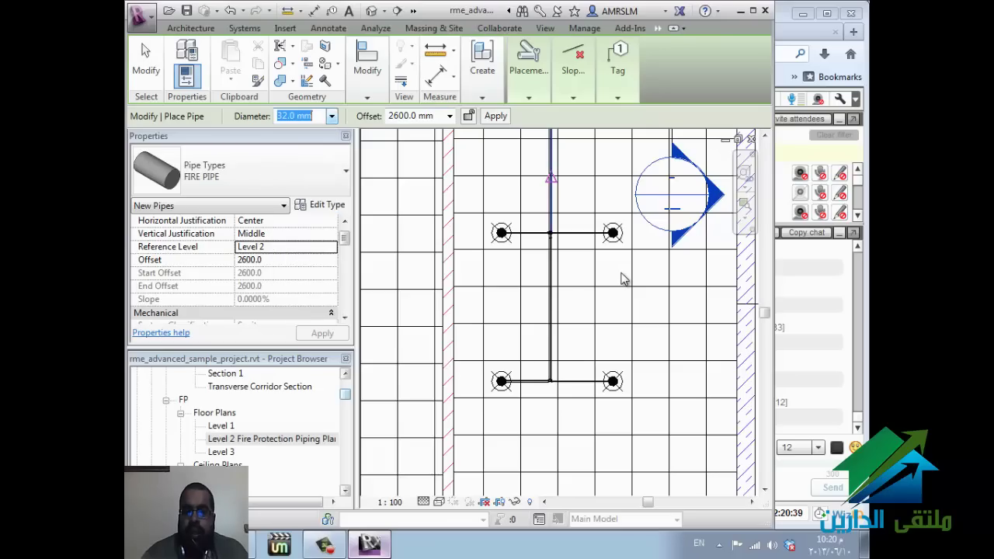
{"action": "key", "text": "Escape"}
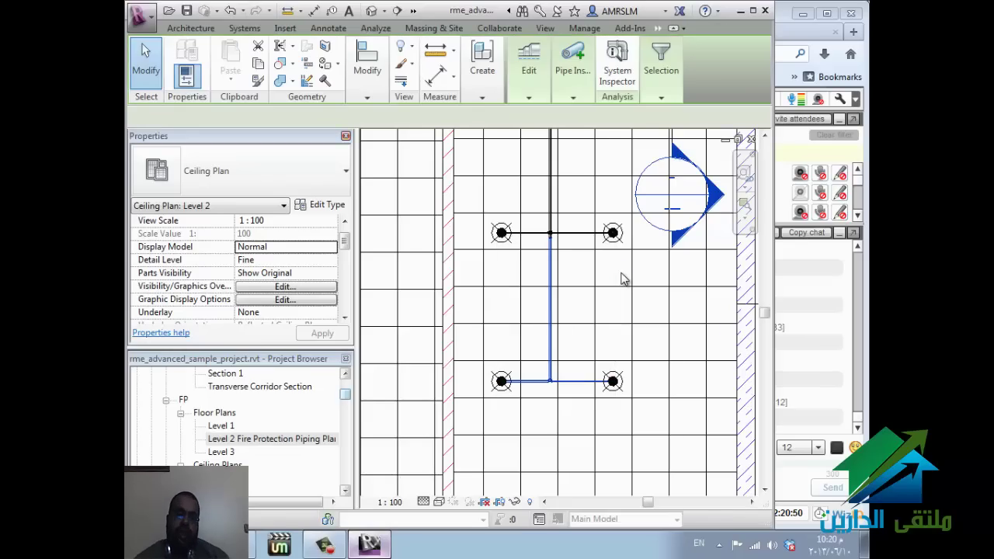
Step: Set the diameter of the lower main section and the two bottom sprinkler branches together to 25 mm
{"action": "key", "text": "alt+Down"}
{"action": "key", "text": "Down"}
{"action": "key", "text": "Down"}
{"action": "key", "text": "Down"}
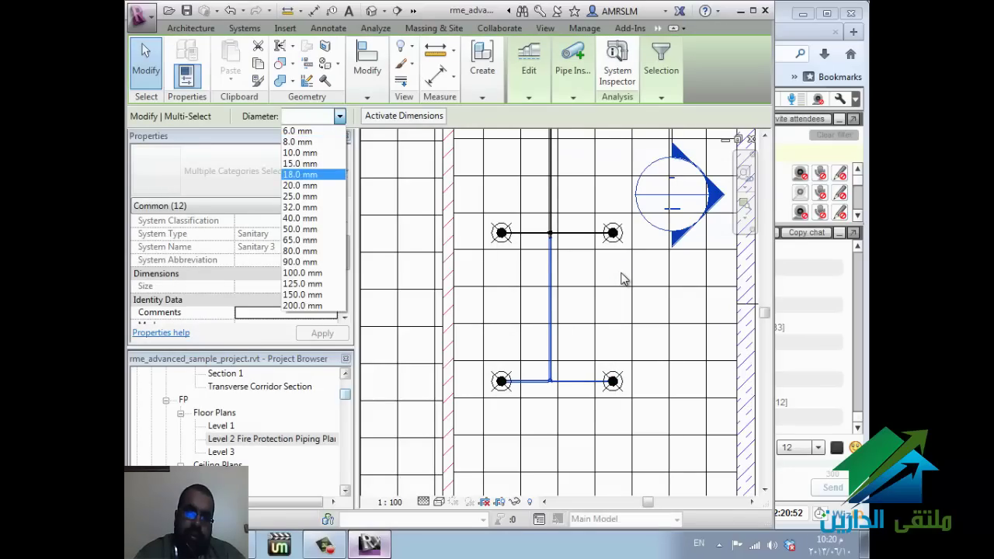
{"action": "key", "text": "Down"}
{"action": "key", "text": "Down"}
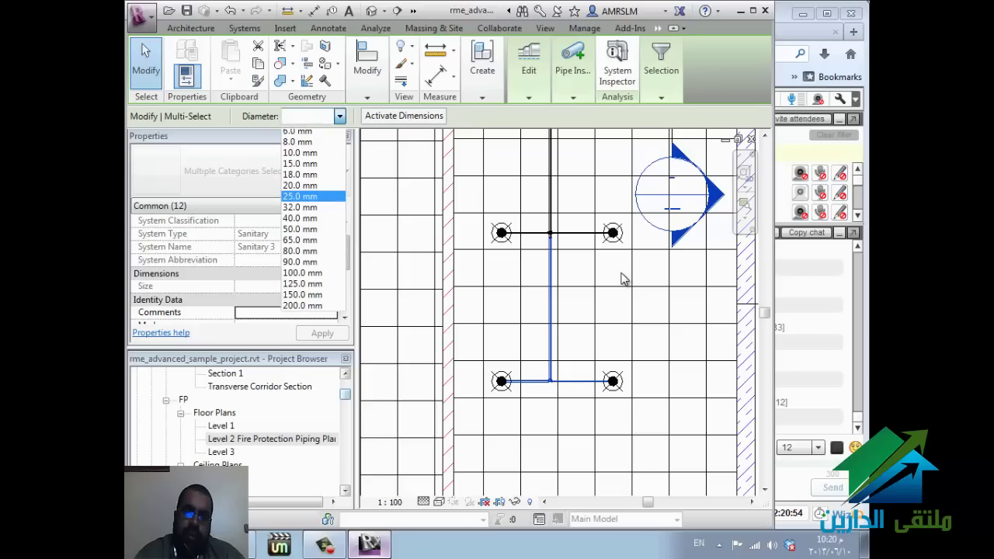
{"action": "key", "text": "Return"}
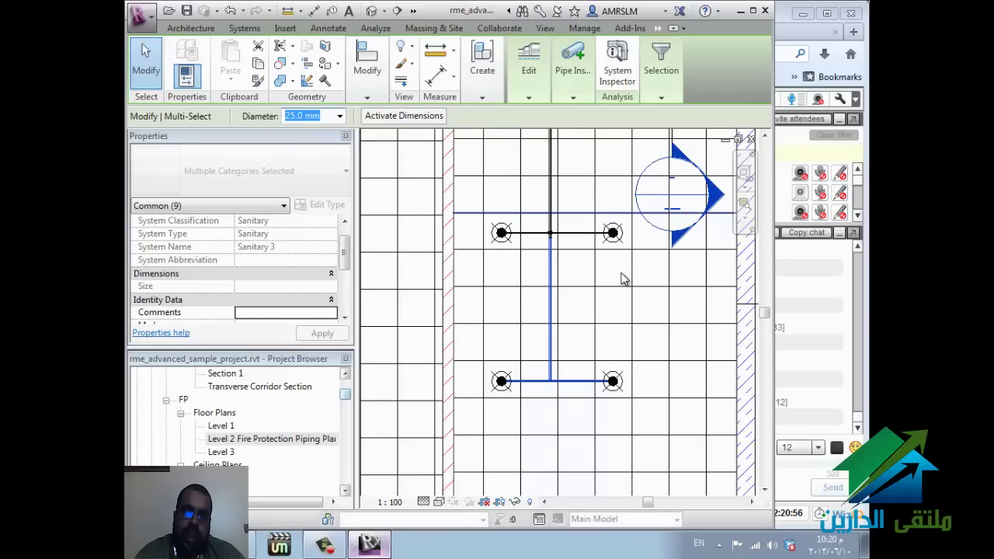
{"action": "key", "text": "Escape"}
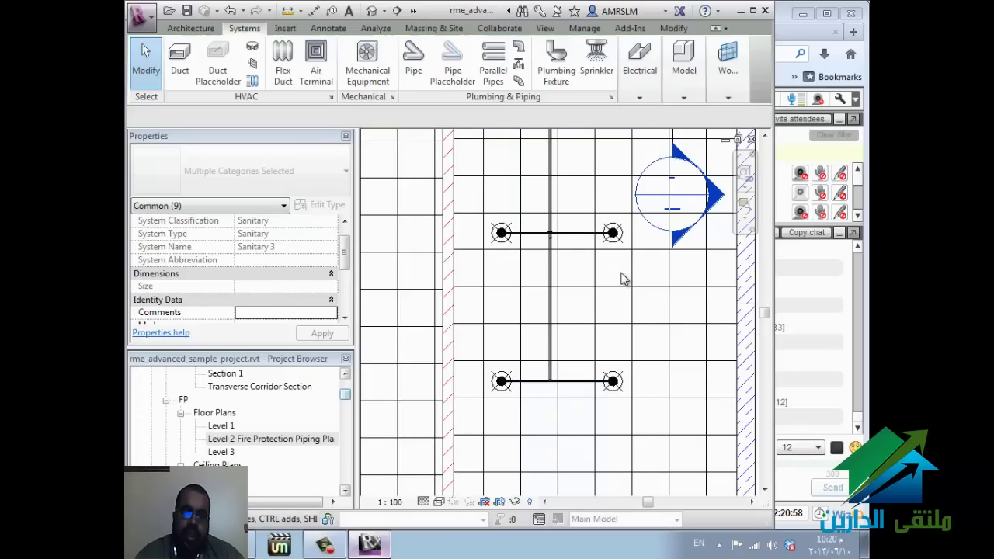
Step: Start placing an air terminal and choose the Standard type of M_Return Grille - Rectangular - Hosted
{"action": "scroll", "coordinate": [621, 279], "scroll_direction": "down", "scroll_amount": 4}
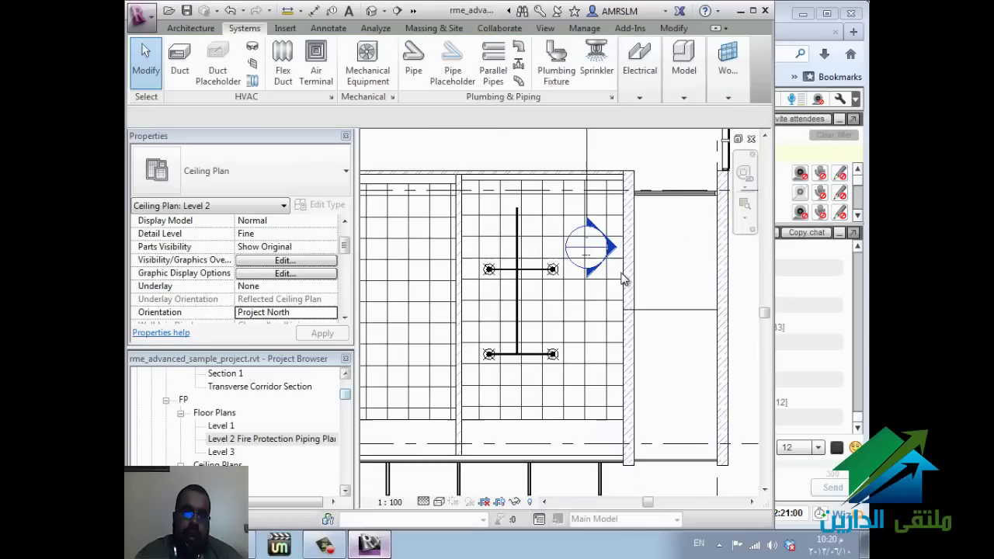
{"action": "middle_click_drag", "start_coordinate": [448, 292], "coordinate": [621, 279]}
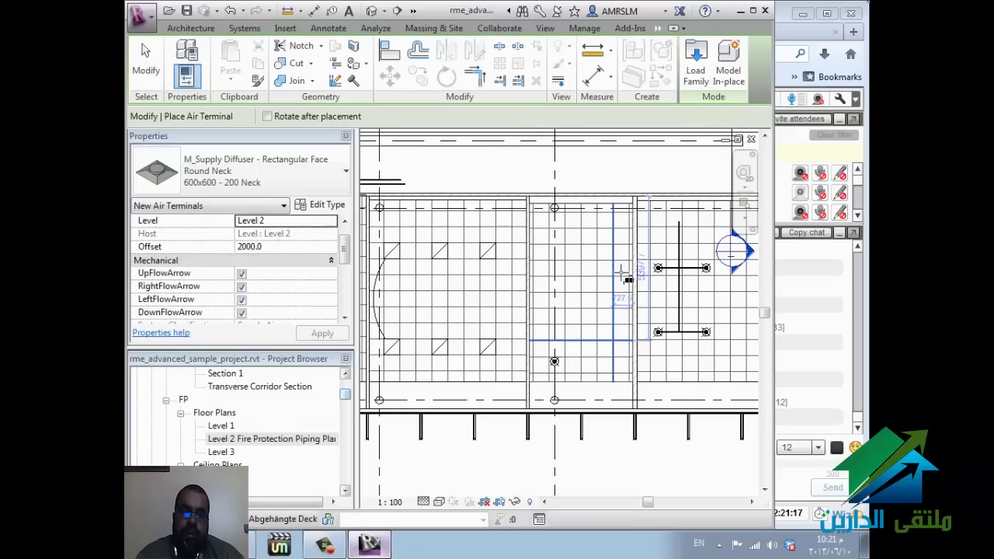
{"action": "key", "text": "alt+Down"}
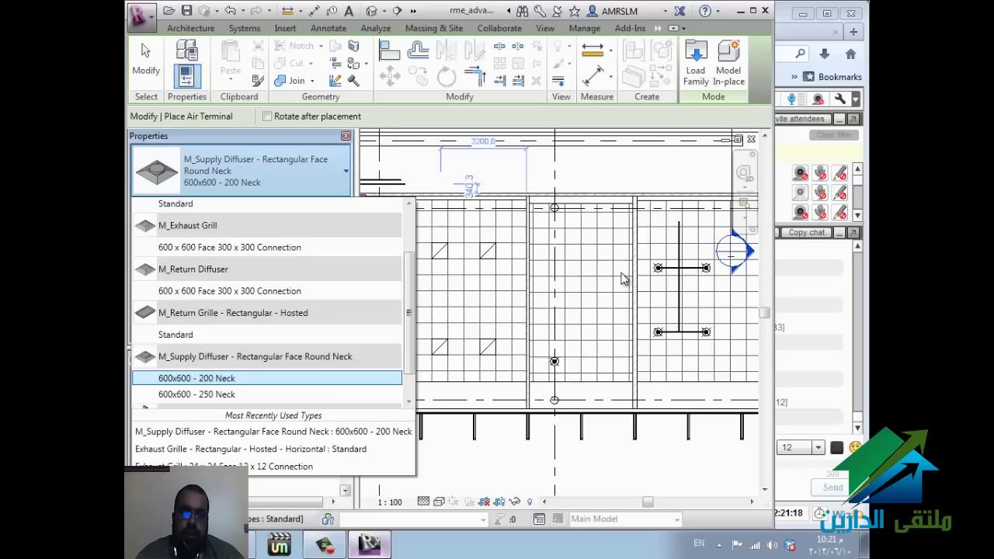
{"action": "key", "text": "Up"}
{"action": "key", "text": "Up"}
{"action": "key", "text": "Up"}
{"action": "key", "text": "Down"}
{"action": "key", "text": "Down"}
{"action": "key", "text": "Up"}
{"action": "key", "text": "Down"}
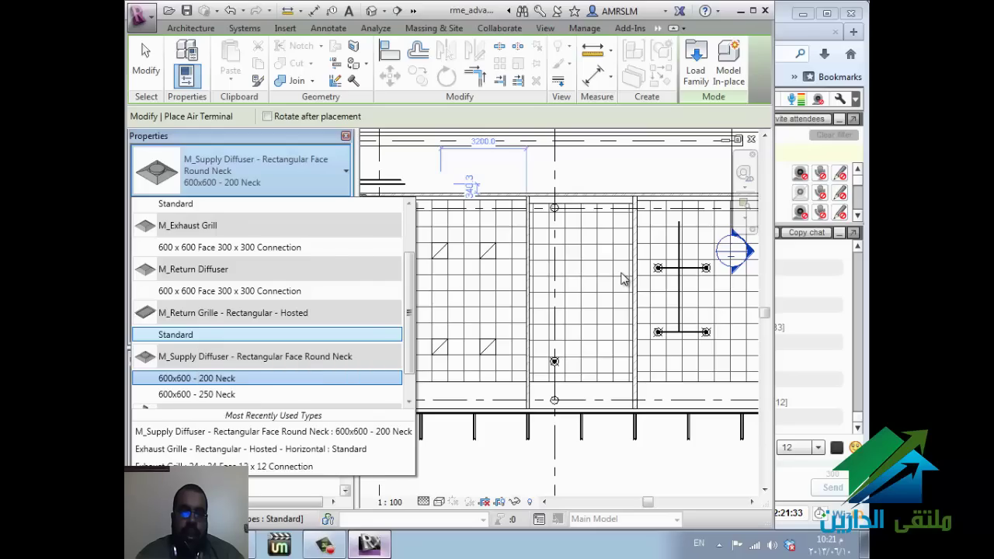
{"action": "key", "text": "Return"}
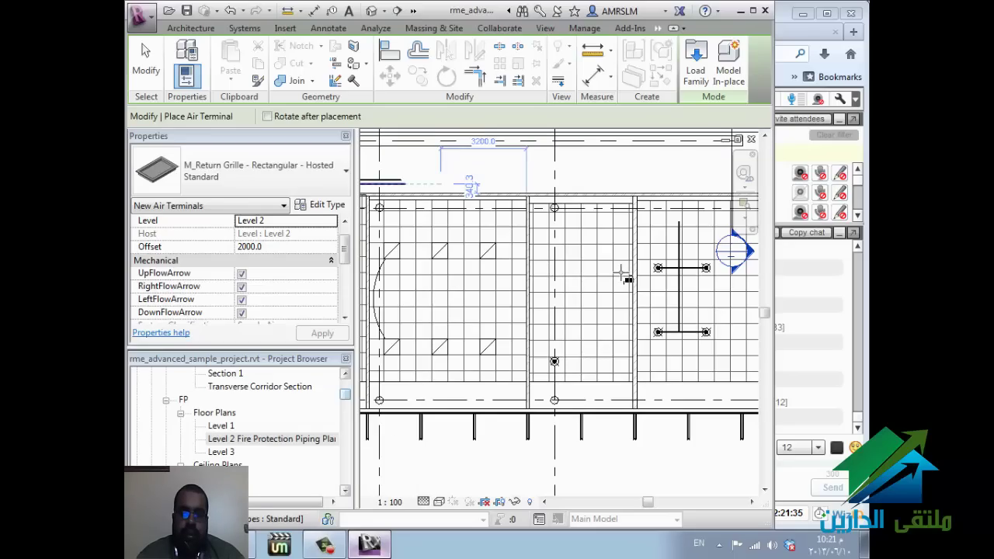
Step: Place one return grille on the ceiling face of the middle room, near its lower-right corner
{"action": "key", "text": "Escape"}
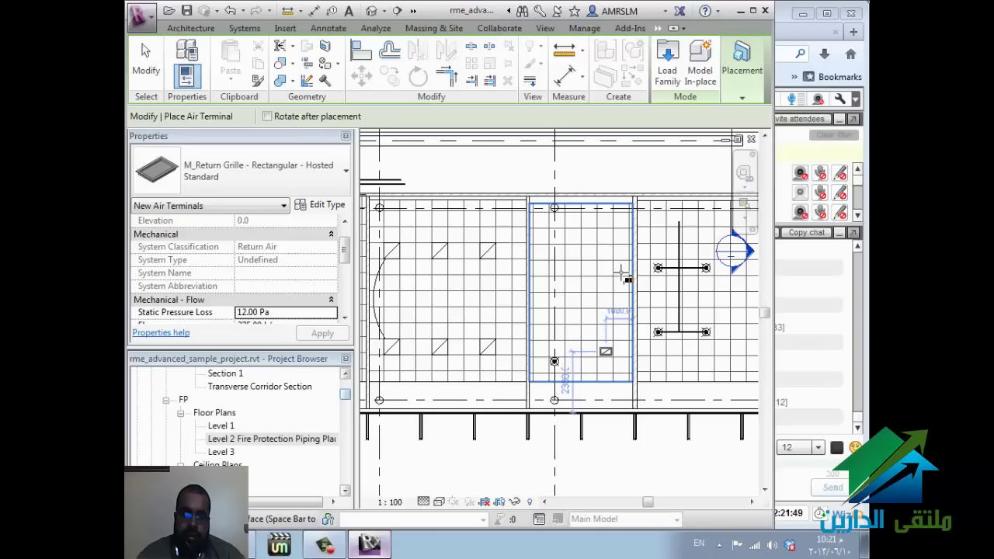
{"action": "left_click", "coordinate": [620, 272]}
{"action": "key", "text": "Escape"}
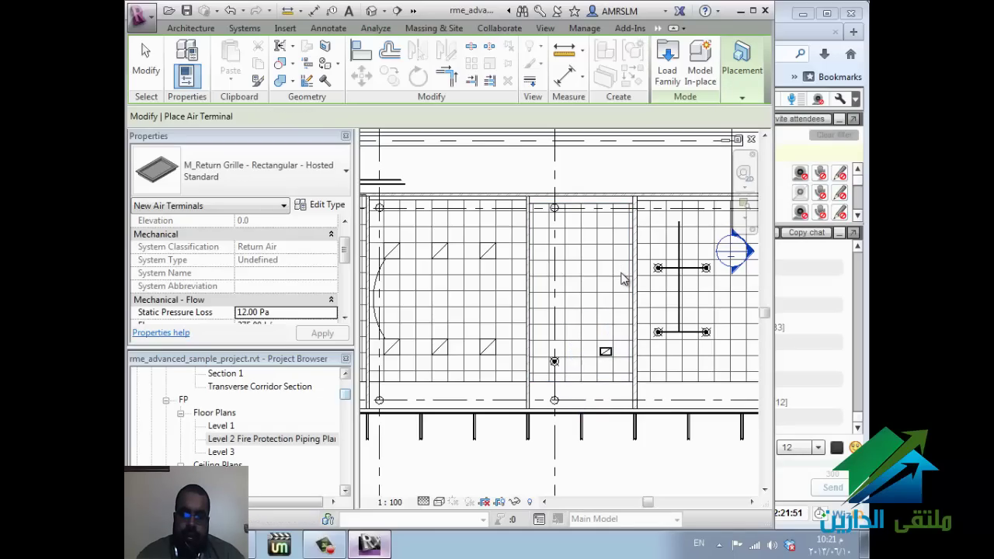
{"action": "key", "text": "Escape"}
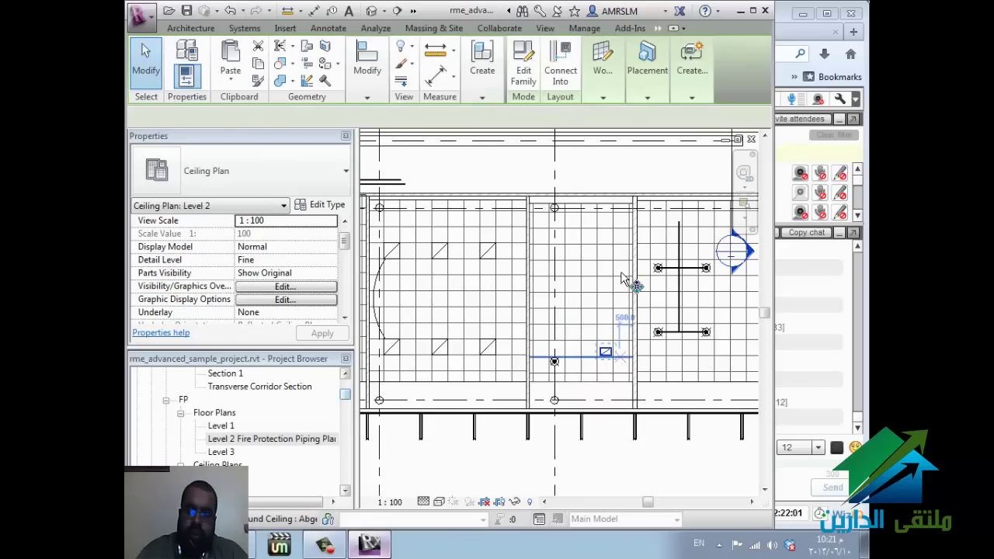
Step: Copy the return grille upward twice with Multiple and Constrain on, spacing the copies 2400 mm and then 1800 mm
{"action": "key", "text": "r"}
{"action": "key", "text": "o"}
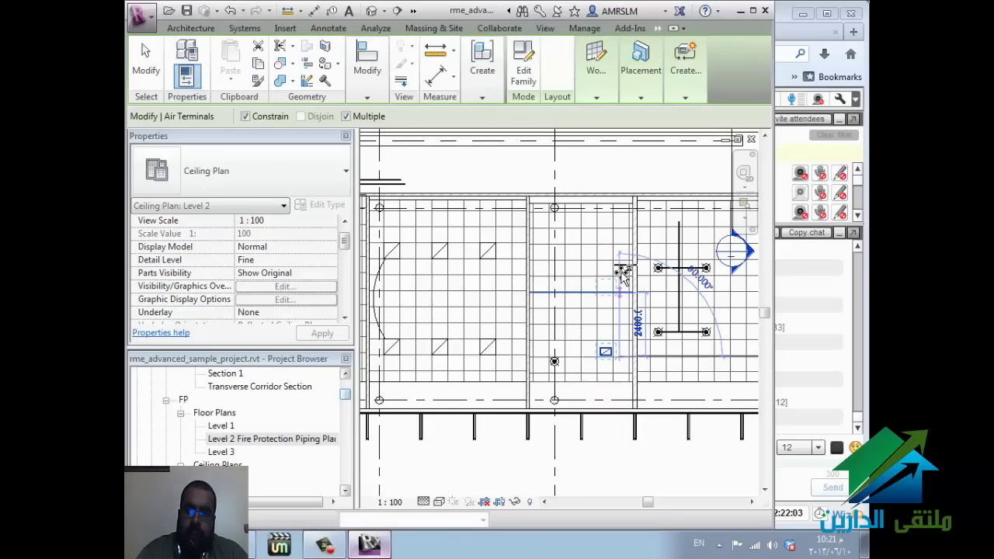
{"action": "left_click", "coordinate": [621, 272]}
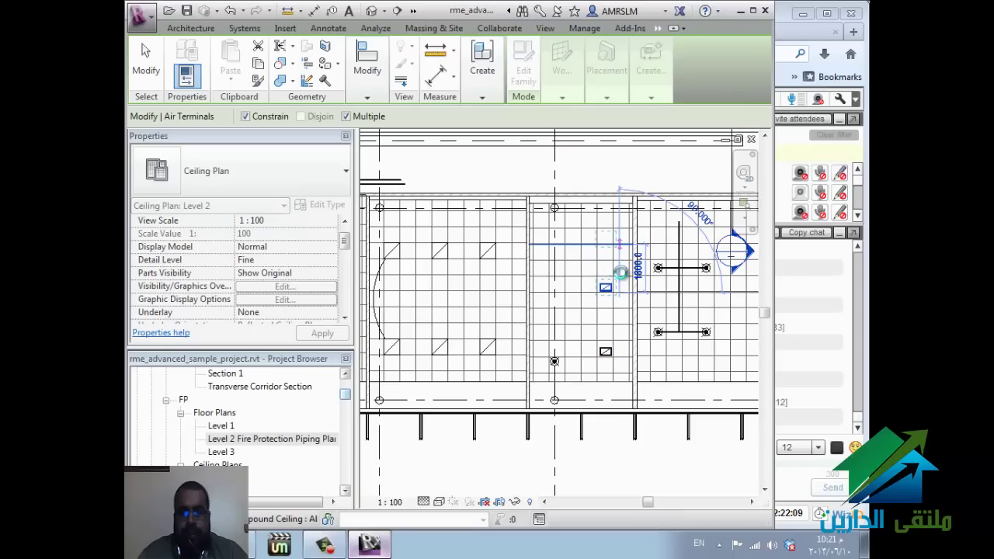
{"action": "left_click", "coordinate": [624, 273]}
{"action": "left_click", "coordinate": [624, 277]}
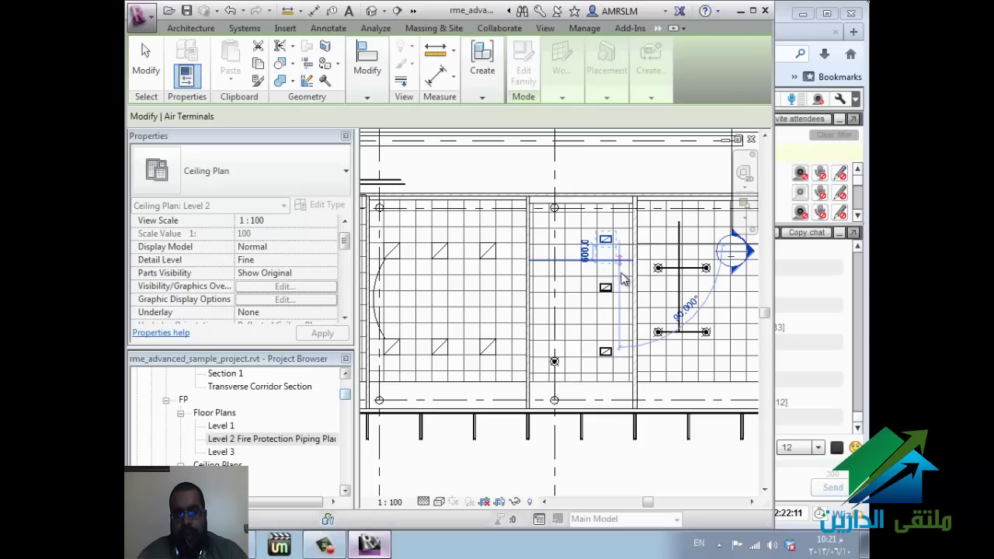
{"action": "key", "text": "Escape"}
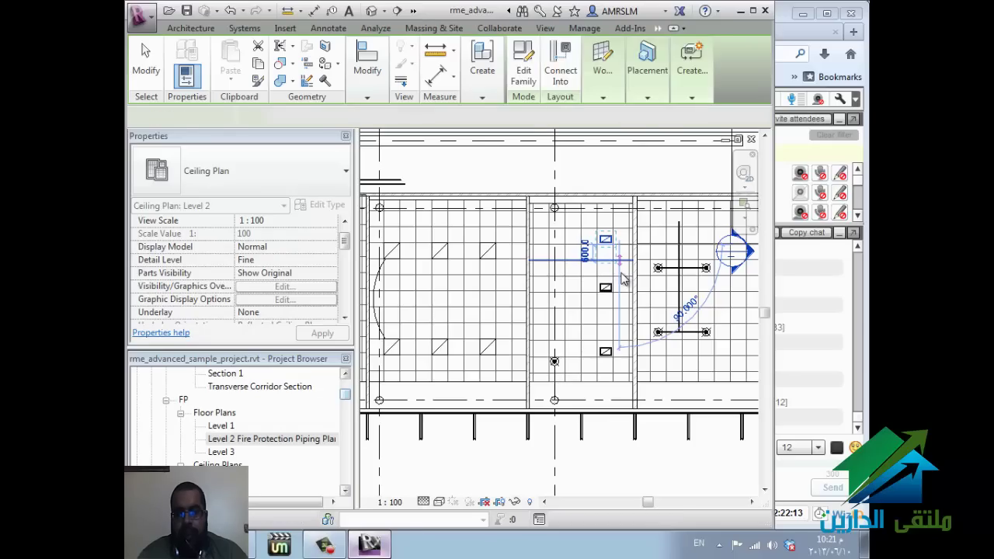
{"action": "key", "text": "Escape"}
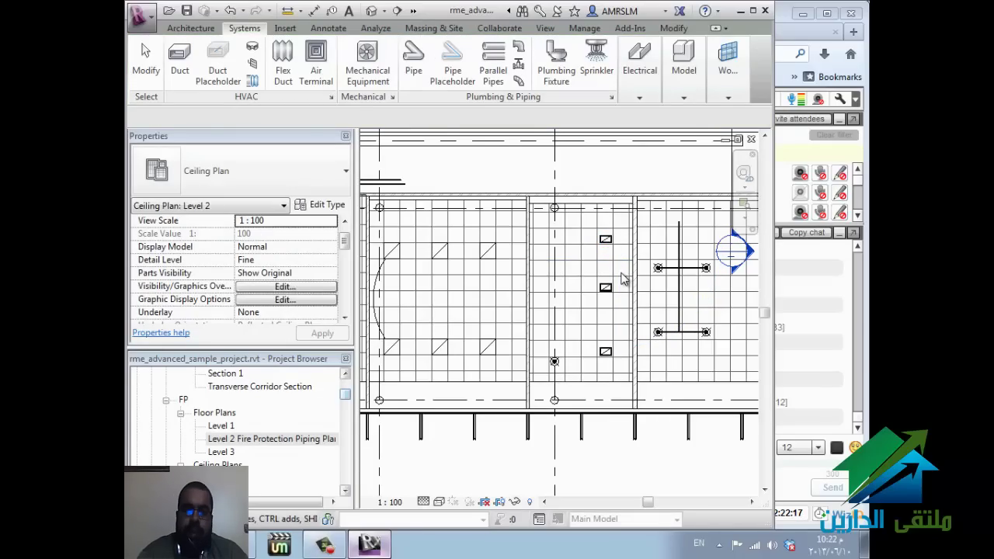
Step: Start a rectangular Radius Elbows / Taps duct with an offset of 2700 mm and a width of 500 mm
{"action": "key", "text": "d"}
{"action": "key", "text": "t"}
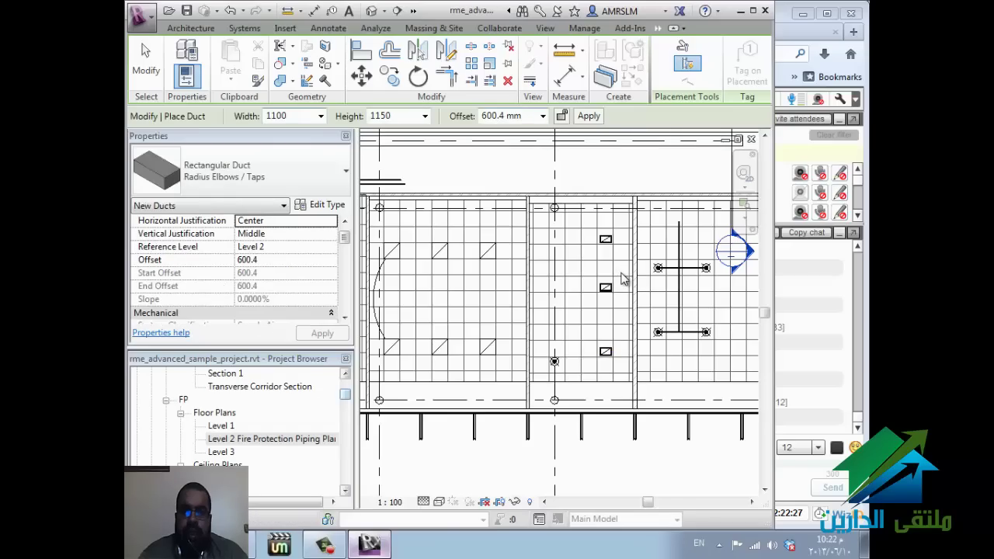
{"action": "left_click", "coordinate": [510, 116]}
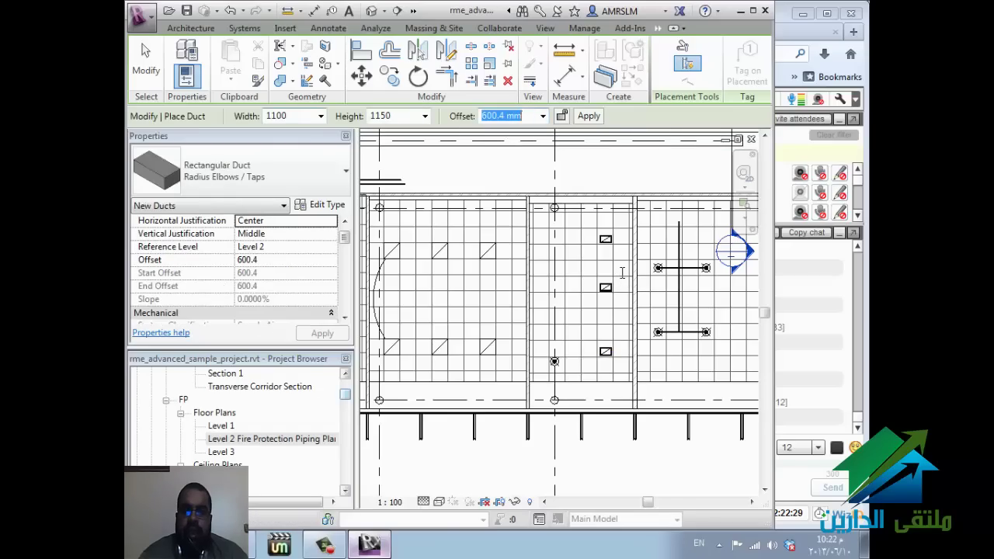
{"action": "type", "text": "2700"}
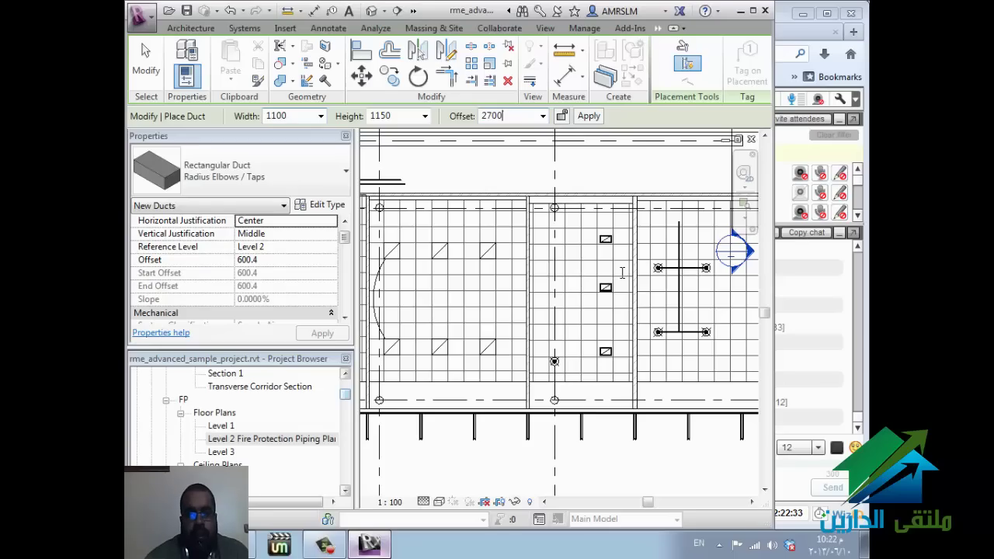
{"action": "key", "text": "Return"}
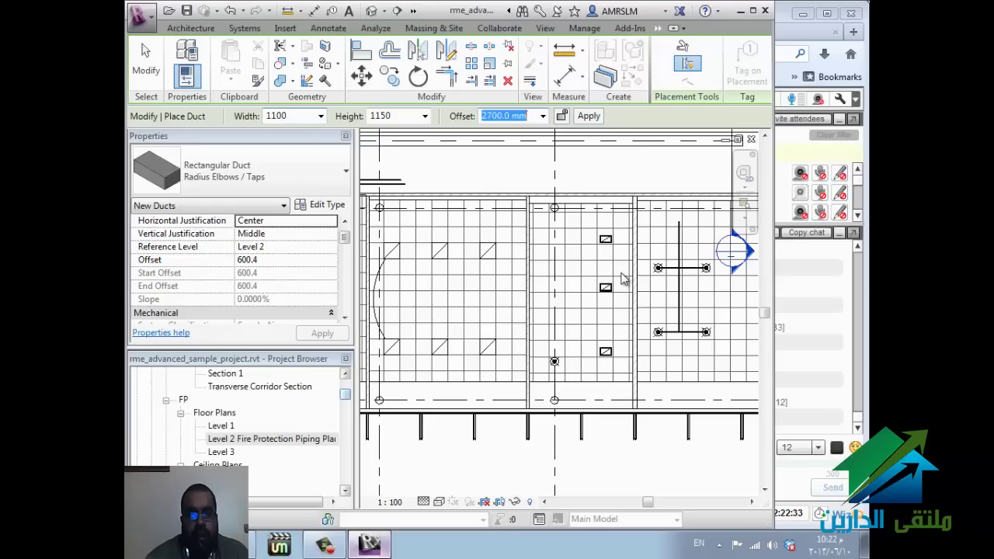
{"action": "left_click", "coordinate": [320, 116]}
{"action": "scroll", "coordinate": [289, 229], "scroll_direction": "up", "scroll_amount": 6}
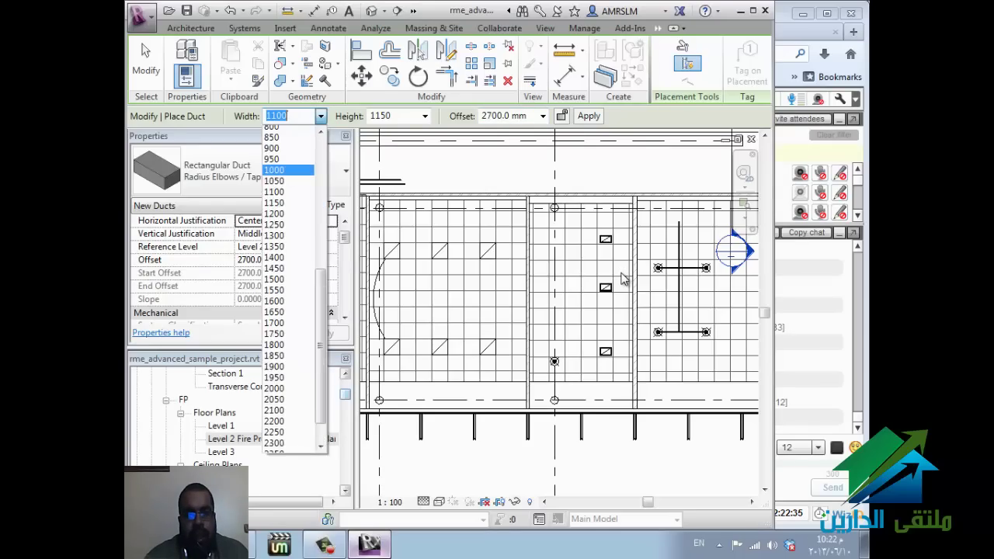
{"action": "key", "text": "Down"}
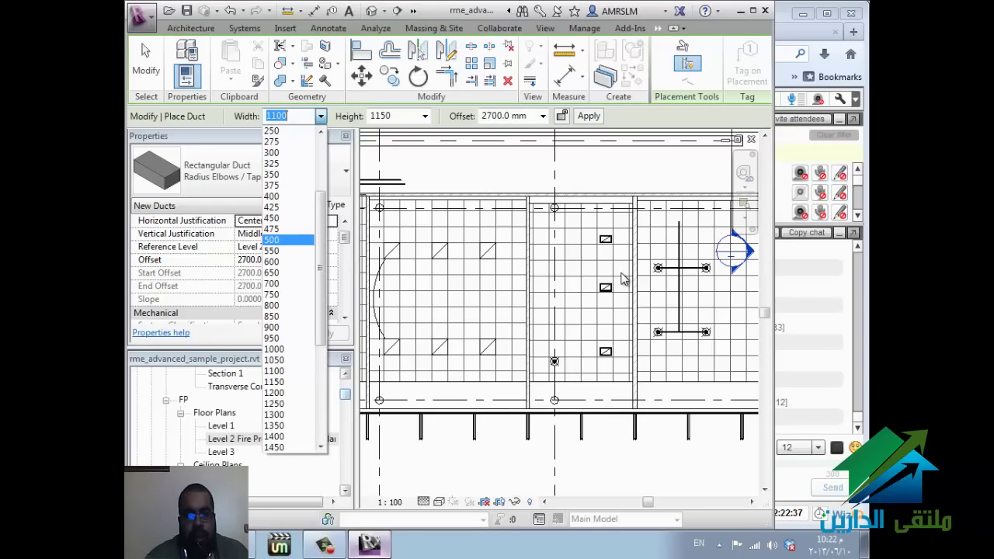
{"action": "key", "text": "Return"}
{"action": "key", "text": "Tab"}
Step: Set the new duct's height to 400 mm
{"action": "key", "text": "alt+Down"}
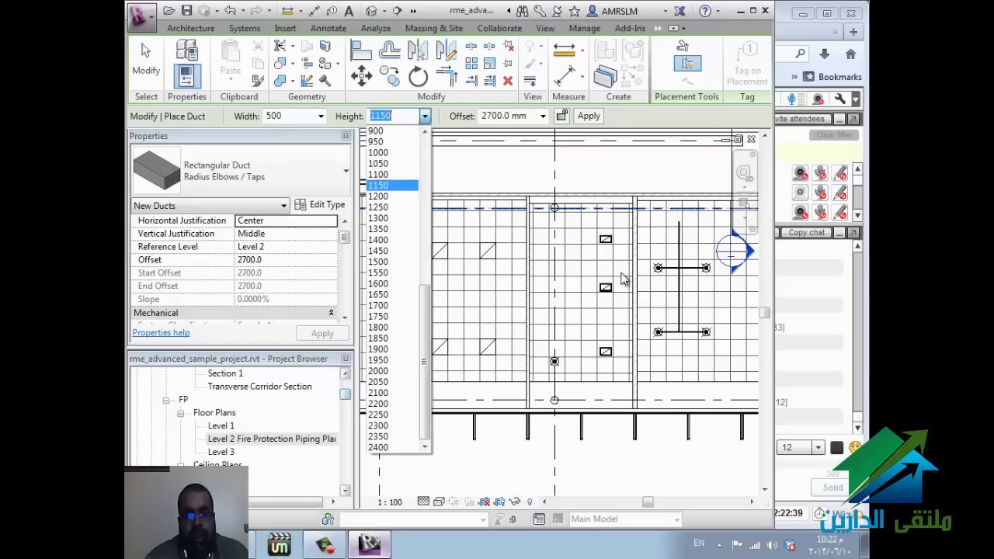
{"action": "key", "text": "Up"}
{"action": "key", "text": "Up"}
{"action": "key", "text": "Up"}
{"action": "key", "text": "Up"}
{"action": "key", "text": "Up"}
{"action": "key", "text": "Up"}
{"action": "key", "text": "Up"}
{"action": "key", "text": "Up"}
{"action": "key", "text": "Up"}
{"action": "key", "text": "Up"}
{"action": "key", "text": "Up"}
{"action": "key", "text": "Up"}
{"action": "key", "text": "Up"}
{"action": "key", "text": "Up"}
{"action": "key", "text": "Down"}
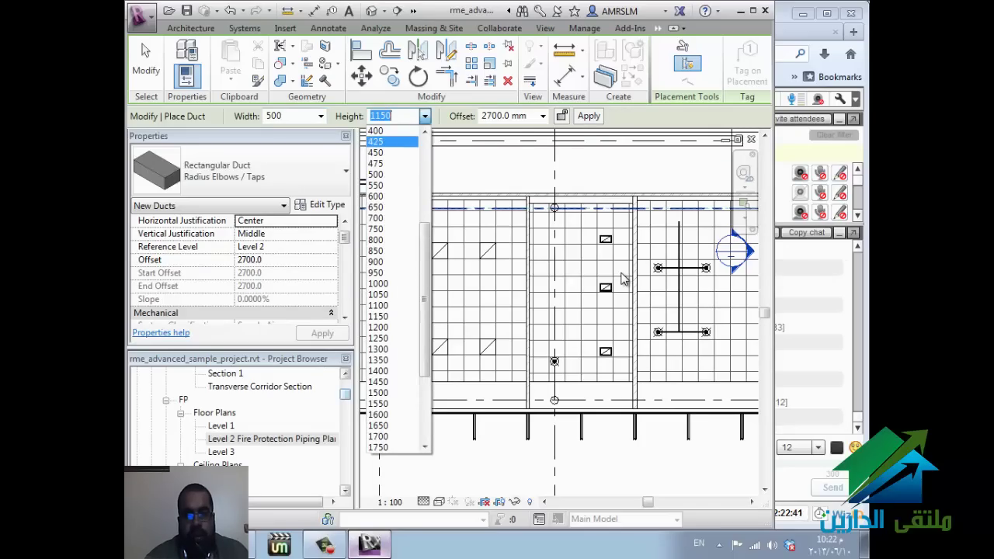
{"action": "key", "text": "Escape"}
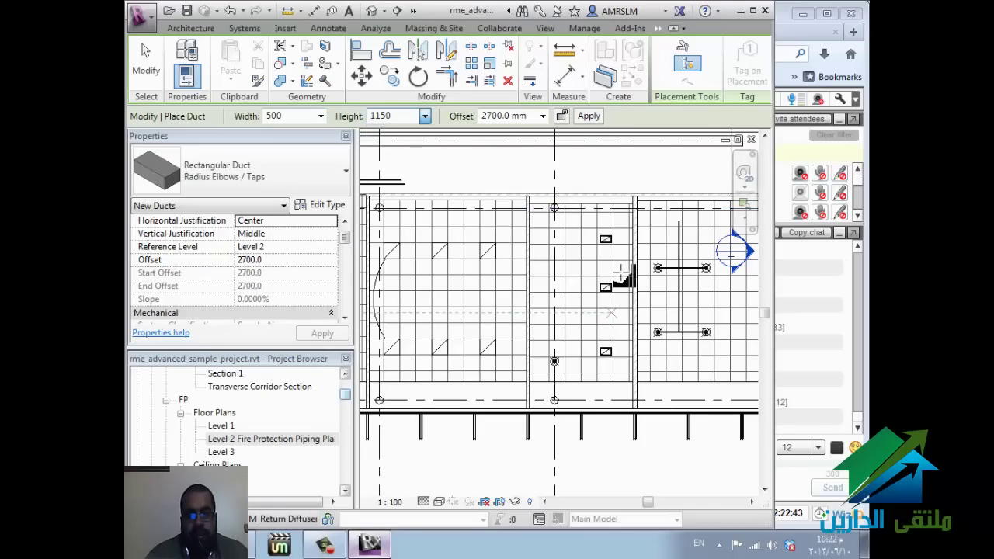
{"action": "type", "text": "400"}
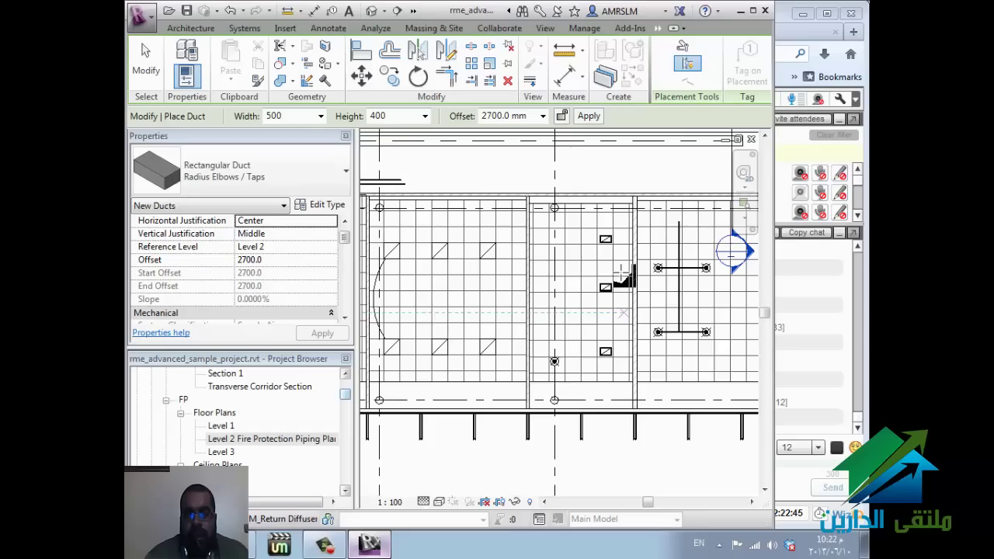
Step: Keep the Supply Air system type and draw a horizontal duct about 4300 mm long across the middle room, between the two lower return grilles
{"action": "left_click", "coordinate": [344, 318]}
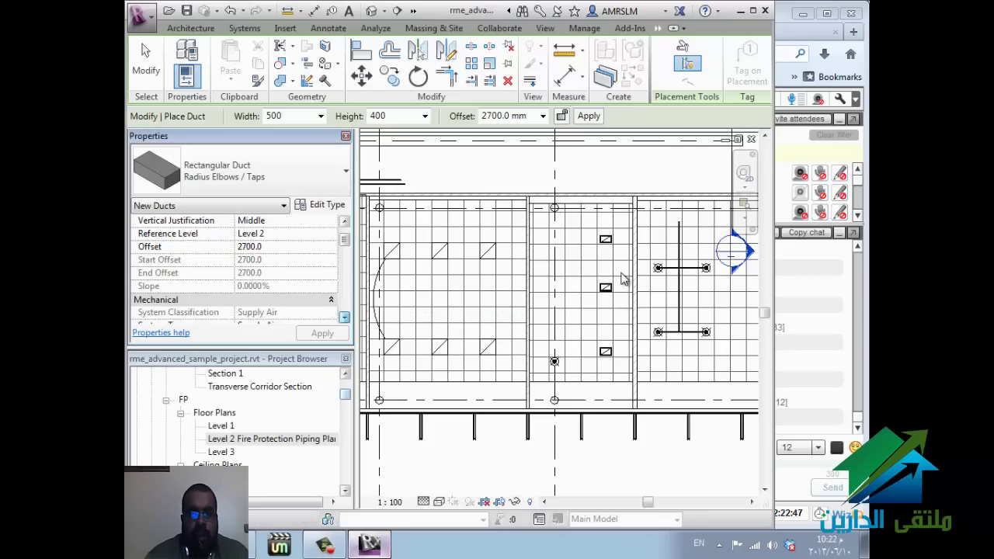
{"action": "left_click", "coordinate": [344, 317]}
{"action": "left_click", "coordinate": [344, 318]}
{"action": "left_click", "coordinate": [344, 318]}
{"action": "left_click", "coordinate": [344, 318]}
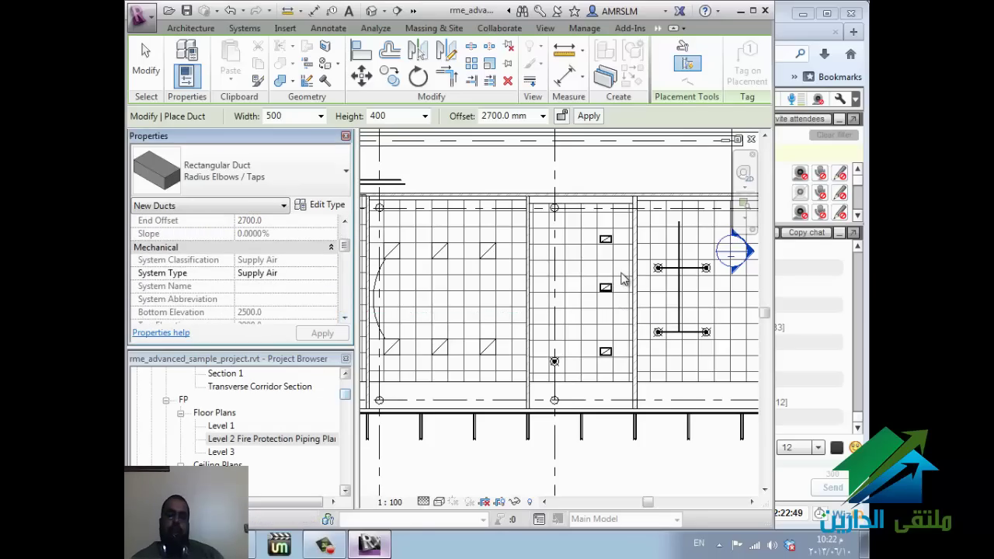
{"action": "left_click", "coordinate": [331, 272]}
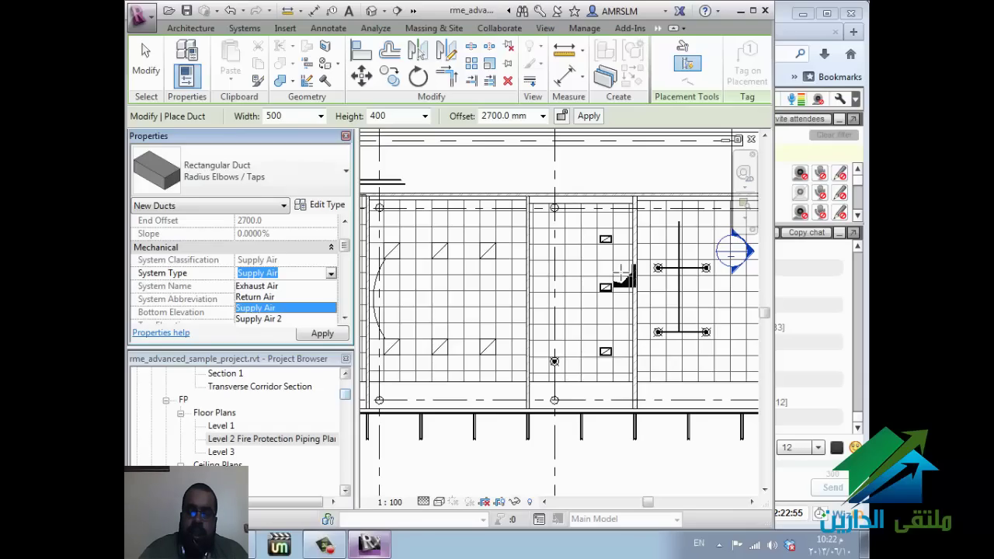
{"action": "left_click", "coordinate": [626, 316]}
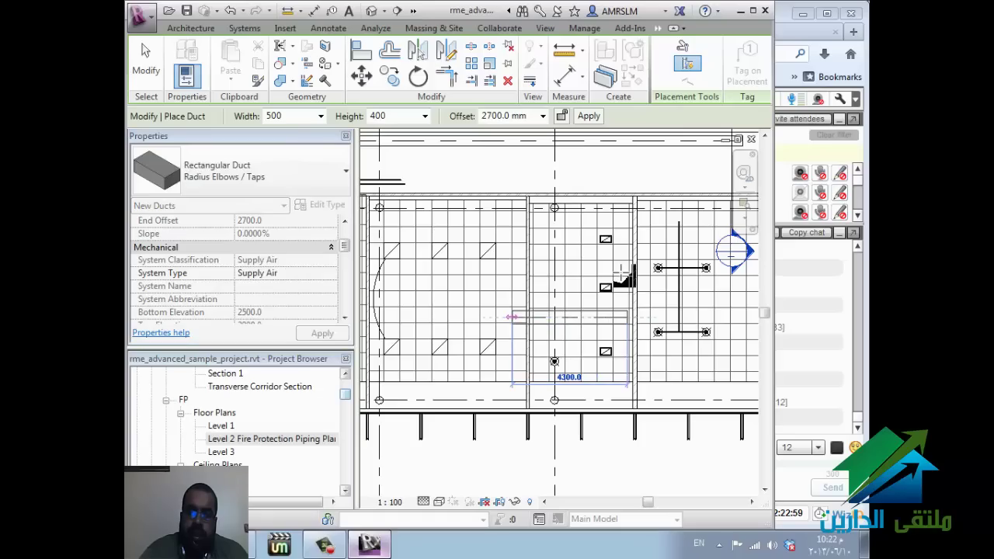
{"action": "left_click", "coordinate": [621, 273]}
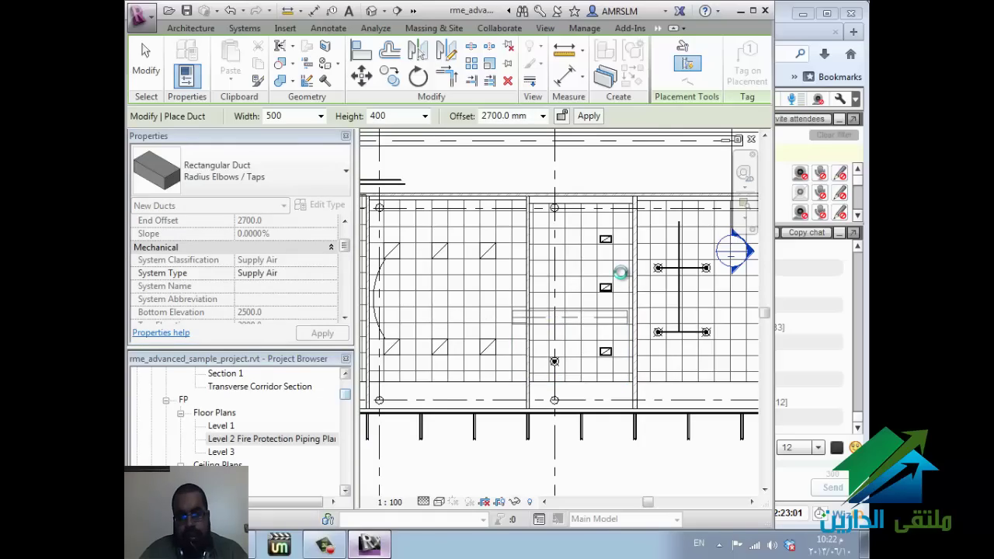
{"action": "key", "text": "Escape"}
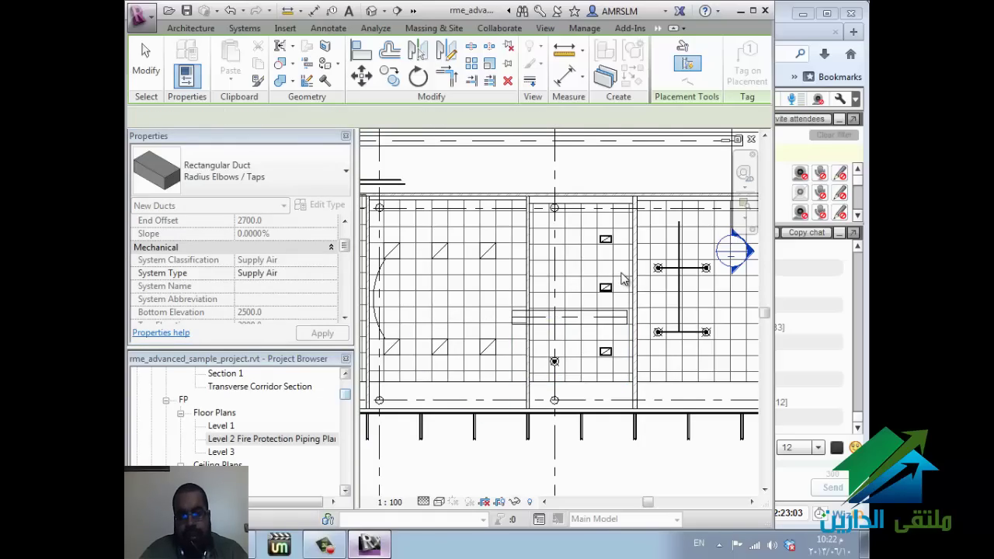
{"action": "key", "text": "Escape"}
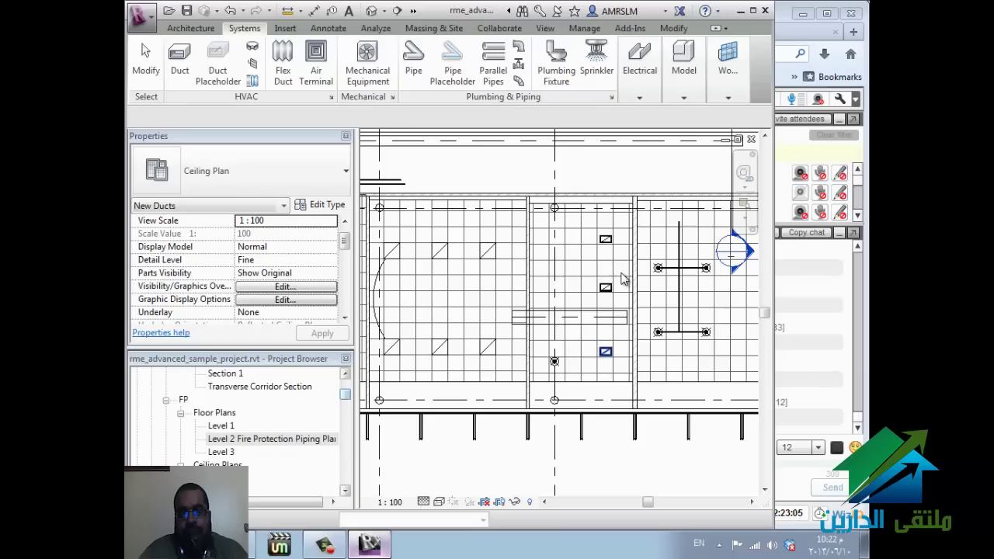
Step: Try to connect the lowest return grille into the new duct
{"action": "left_click", "coordinate": [623, 279]}
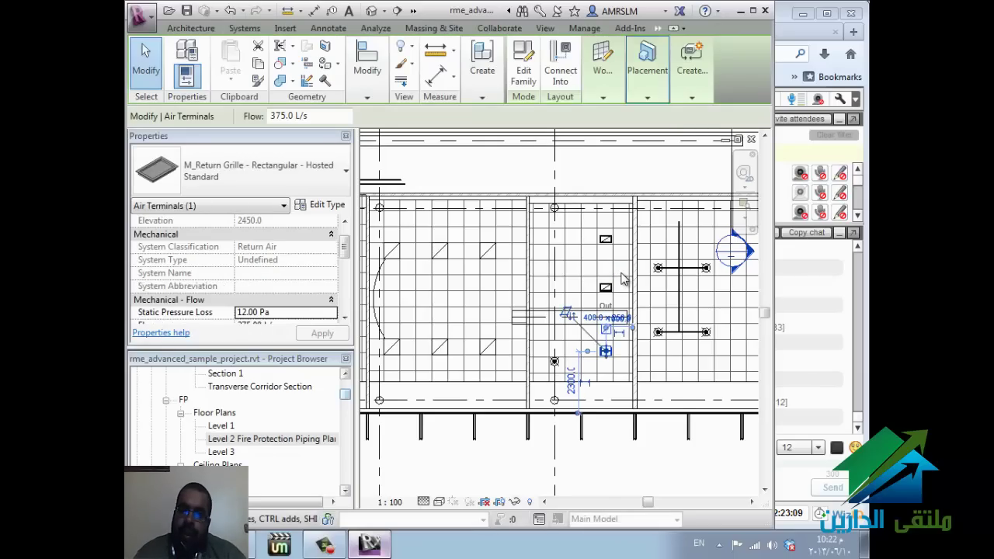
{"action": "key", "text": "Escape"}
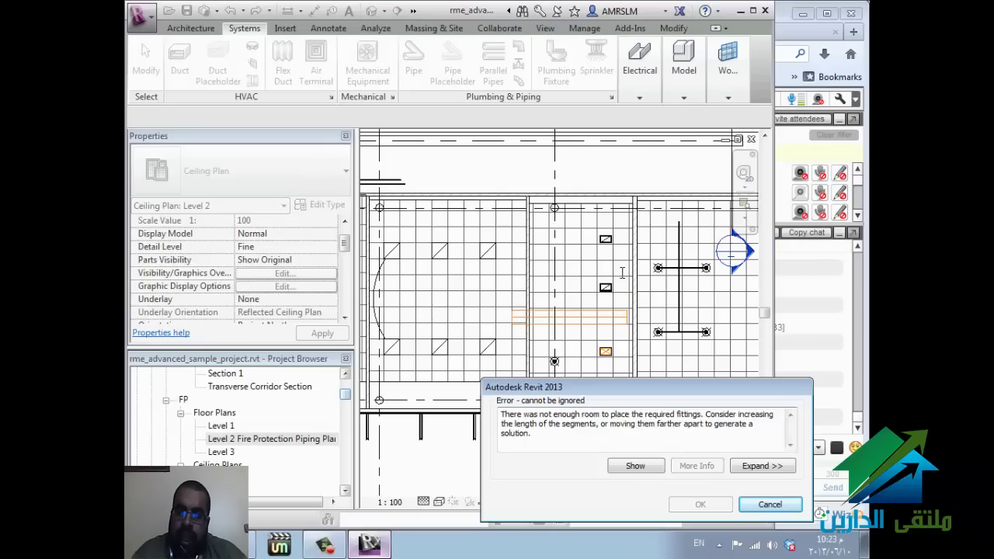
{"action": "key", "text": "Escape"}
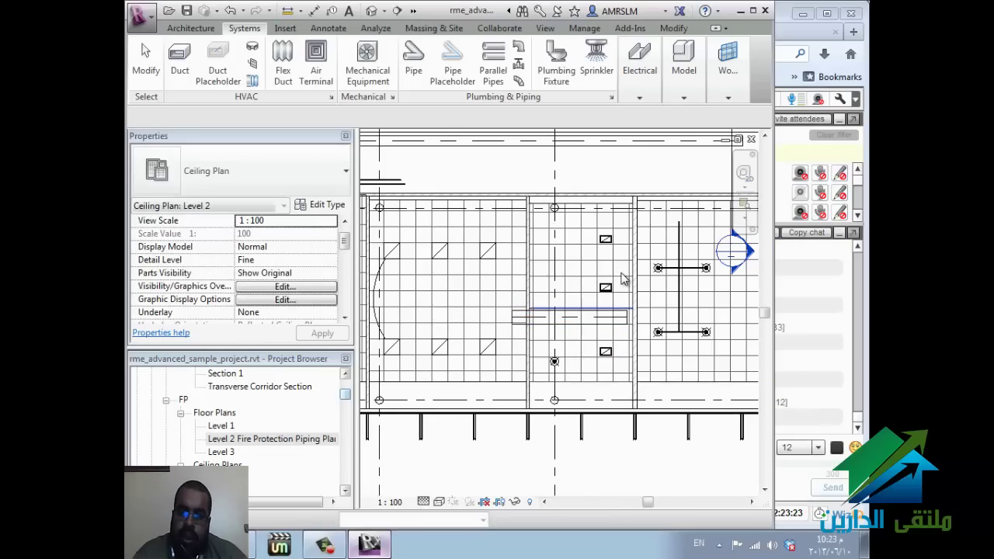
Step: Raise the horizontal duct in the middle room to an offset of 3000 mm
{"action": "key", "text": "Tab"}
{"action": "key", "text": "Tab"}
{"action": "key", "text": "Tab"}
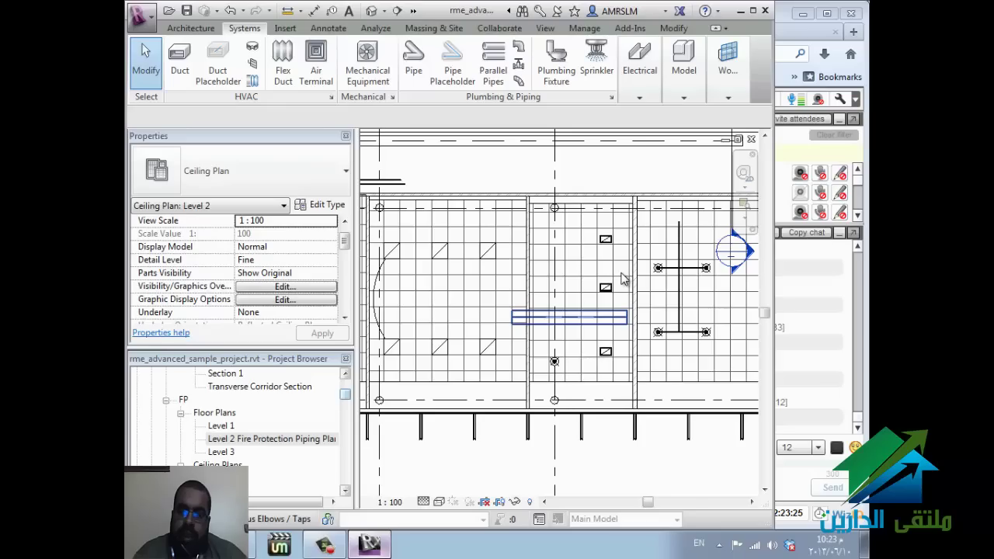
{"action": "left_click", "coordinate": [624, 280]}
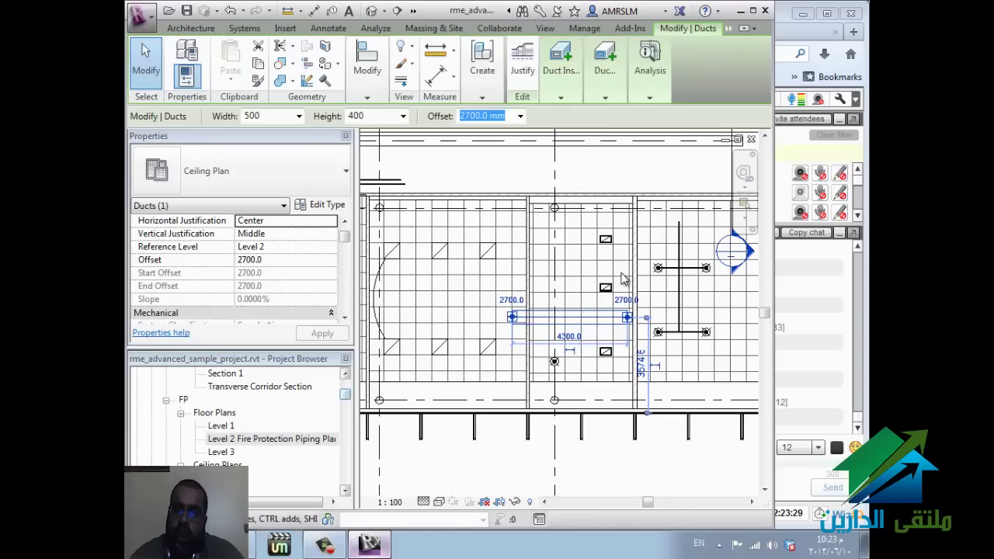
{"action": "key", "text": "alt+Down"}
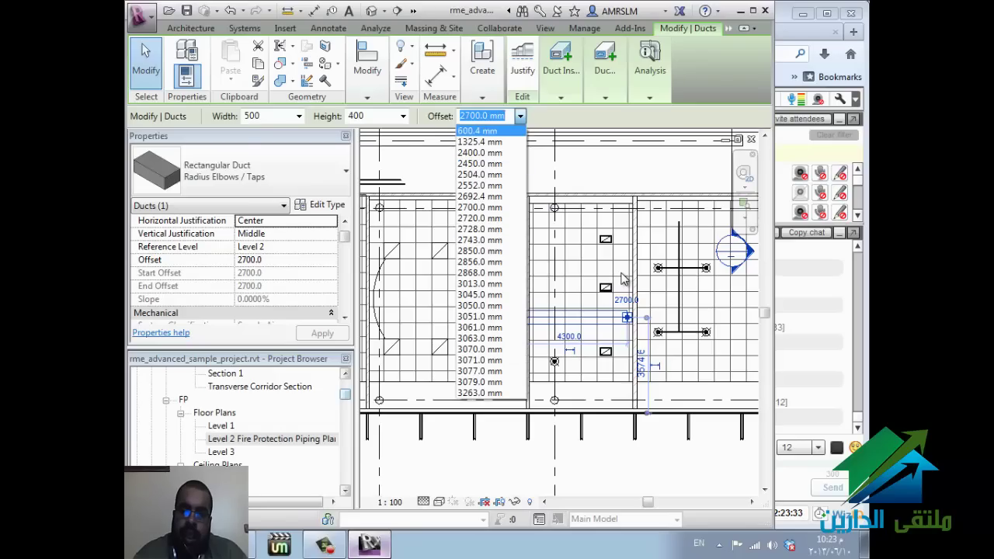
{"action": "key", "text": "Escape"}
{"action": "type", "text": "3000"}
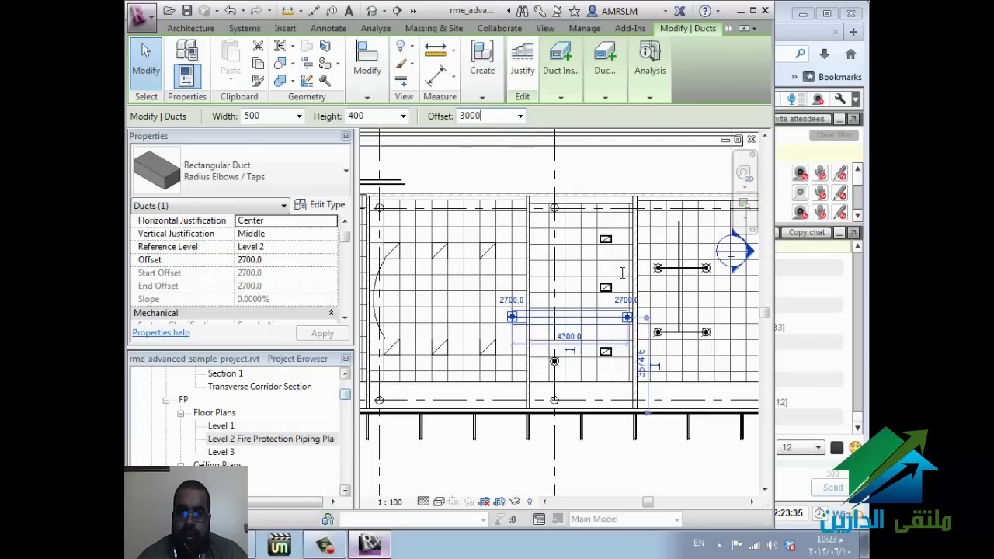
{"action": "key", "text": "Return"}
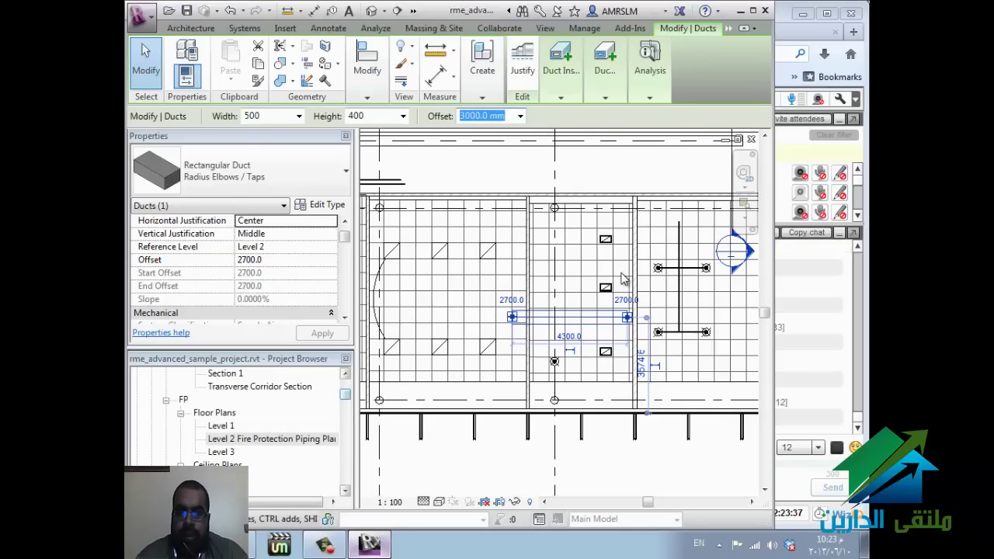
{"action": "key", "text": "Escape"}
{"action": "key", "text": "Escape"}
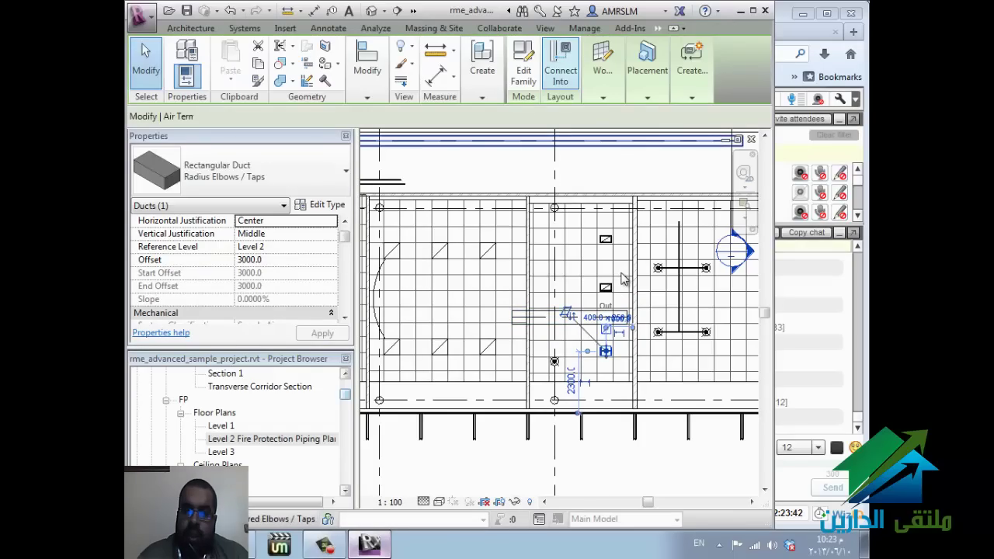
Step: Connect the lowest return grille into the horizontal duct with Connect Into
{"action": "left_click", "coordinate": [625, 279]}
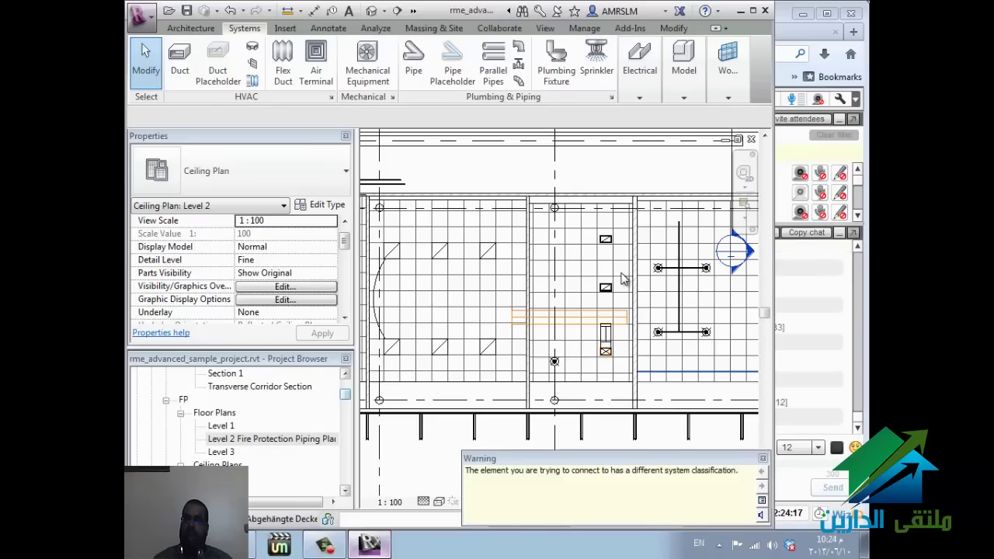
{"action": "key", "text": "Tab"}
{"action": "key", "text": "Tab"}
{"action": "key", "text": "Tab"}
{"action": "key", "text": "Tab"}
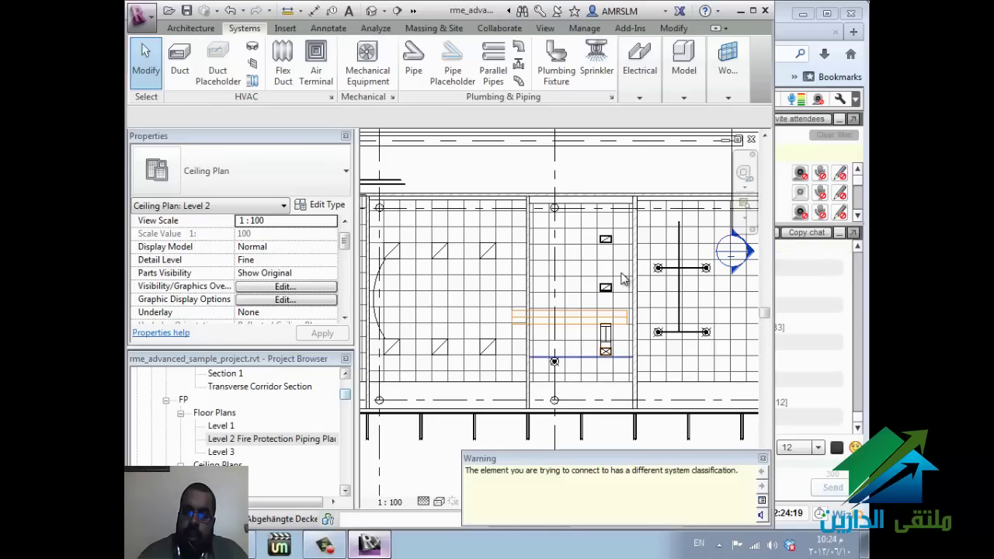
{"action": "key", "text": "Tab"}
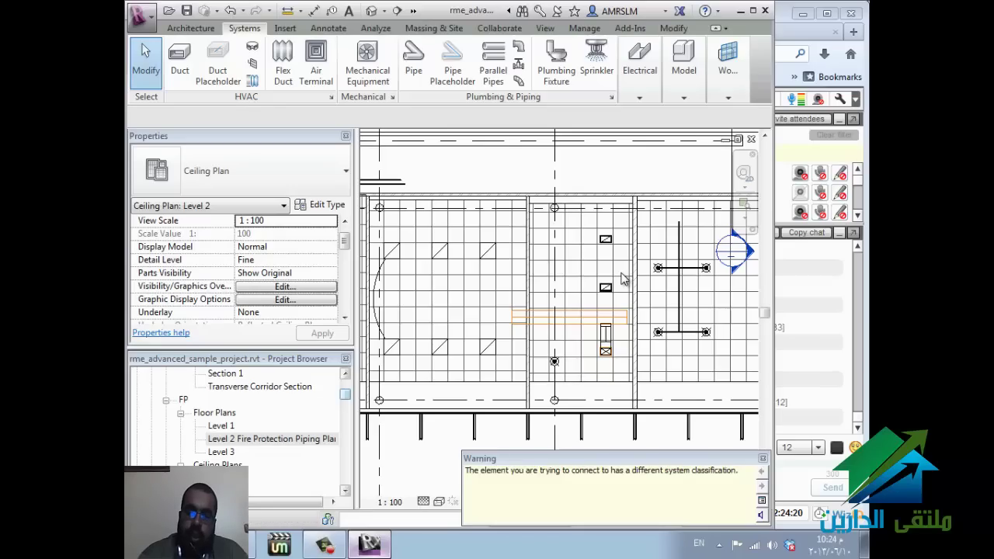
{"action": "left_click", "coordinate": [621, 278]}
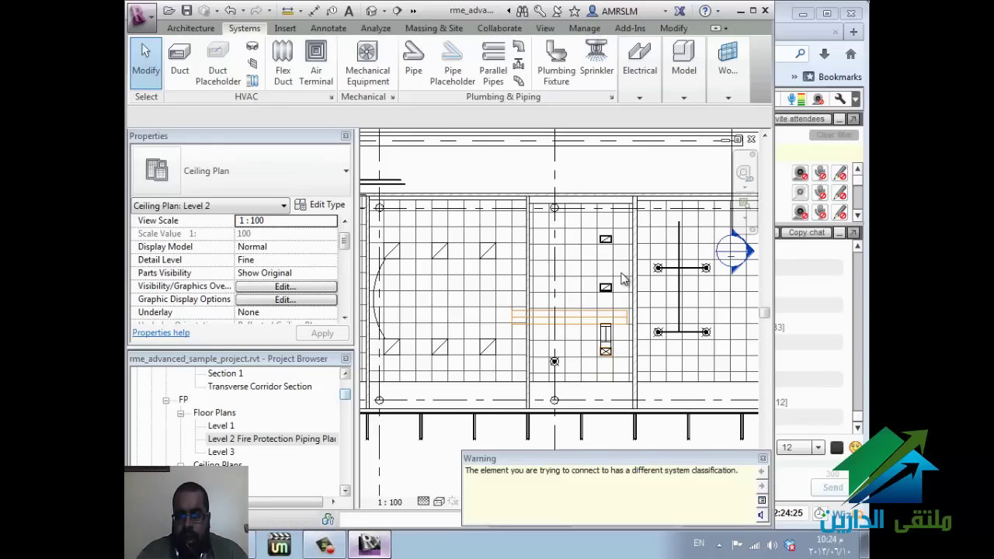
Step: Place a 15 mm Pendent on Drop with Guard sprinkler in the corridor end near grid J using Place on Face
{"action": "key", "text": "alt+Tab"}
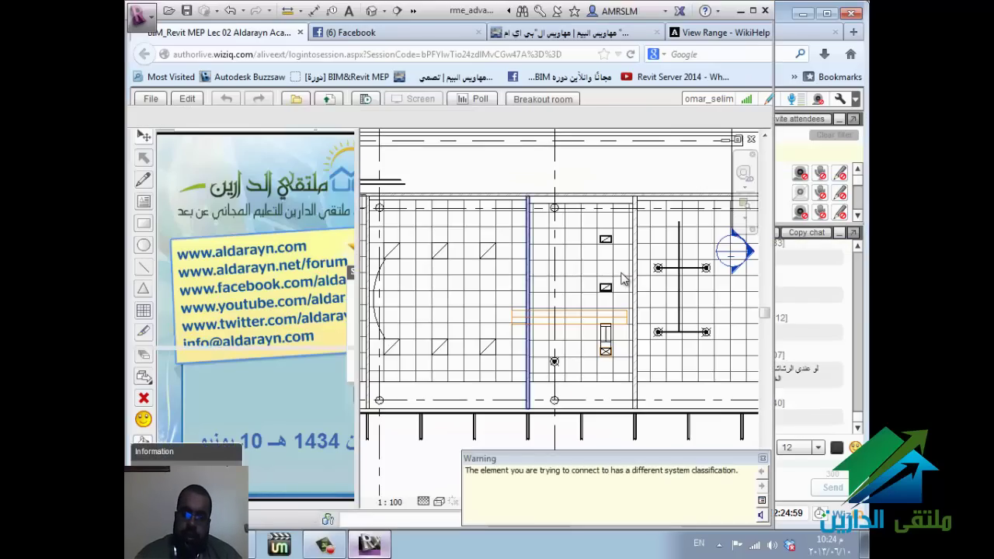
{"action": "scroll", "coordinate": [621, 280], "scroll_direction": "down", "scroll_amount": 2}
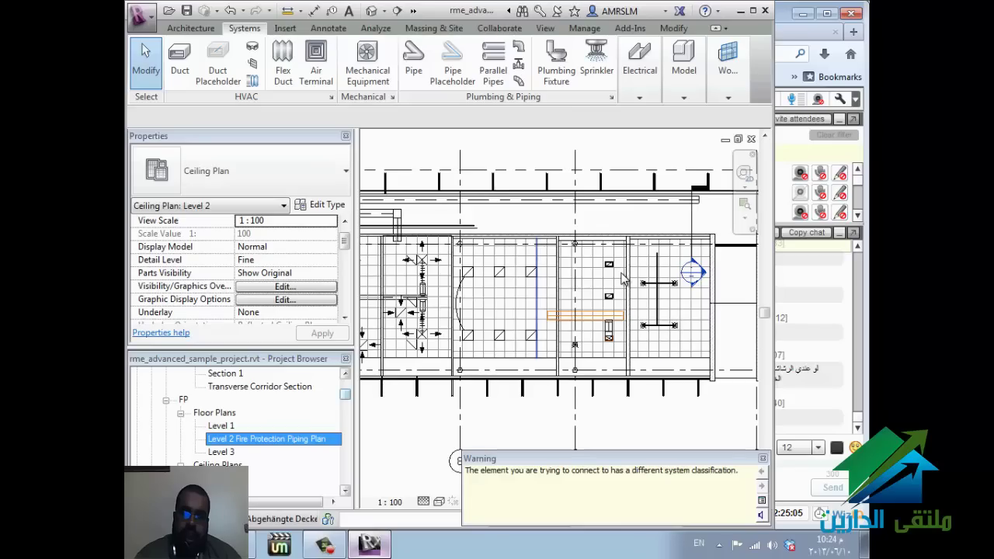
{"action": "scroll", "coordinate": [624, 280], "scroll_direction": "down", "scroll_amount": 2}
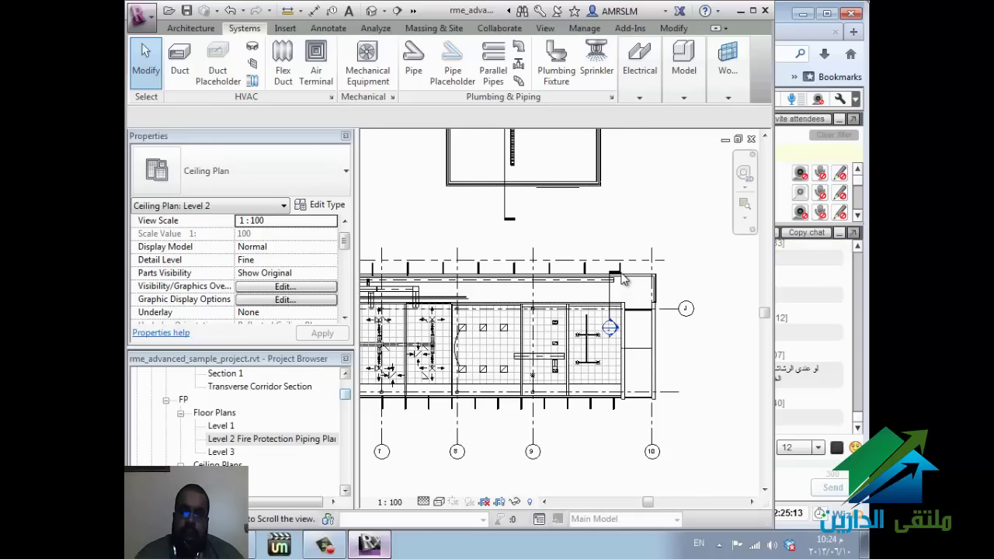
{"action": "scroll", "coordinate": [624, 280], "scroll_direction": "up", "scroll_amount": 2}
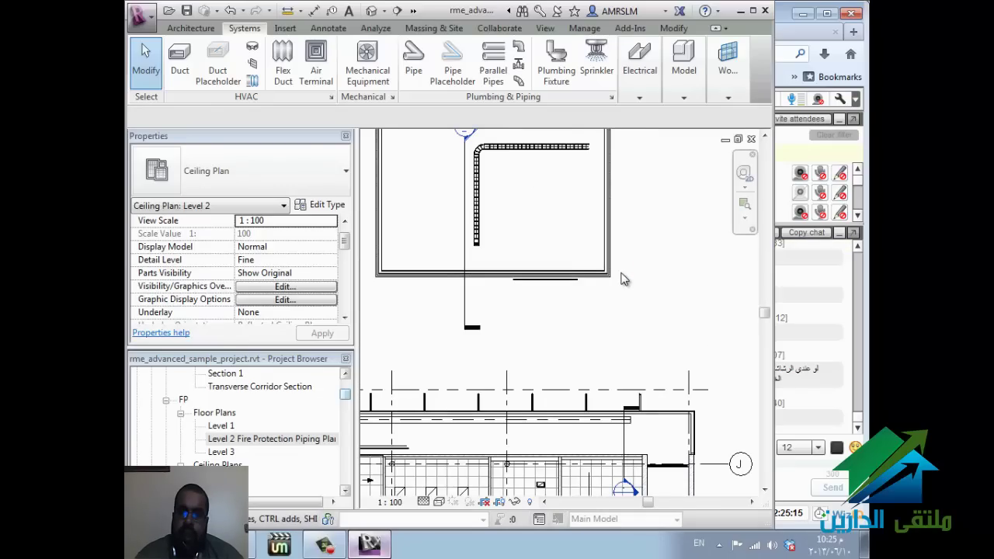
{"action": "scroll", "coordinate": [623, 279], "scroll_direction": "up", "scroll_amount": 2}
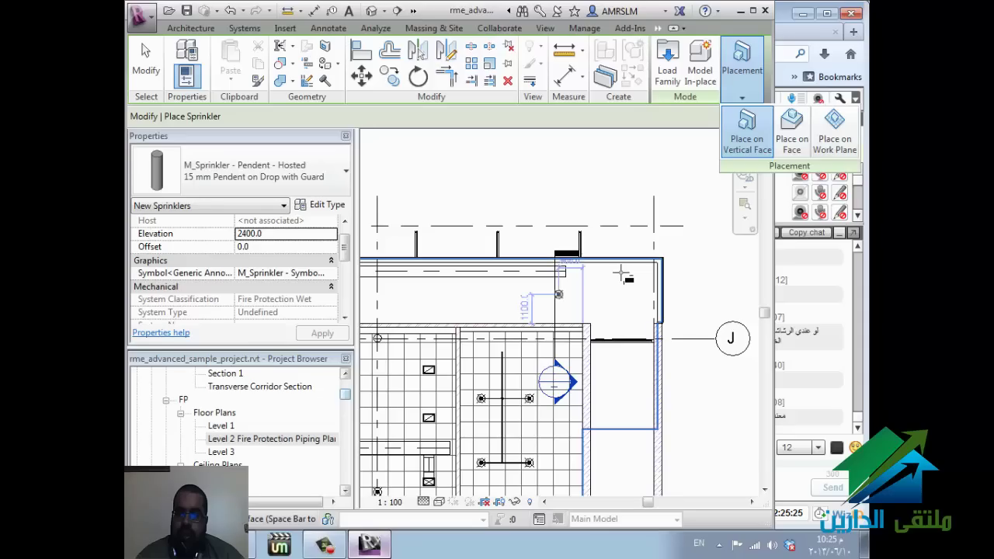
{"action": "left_click", "coordinate": [616, 289]}
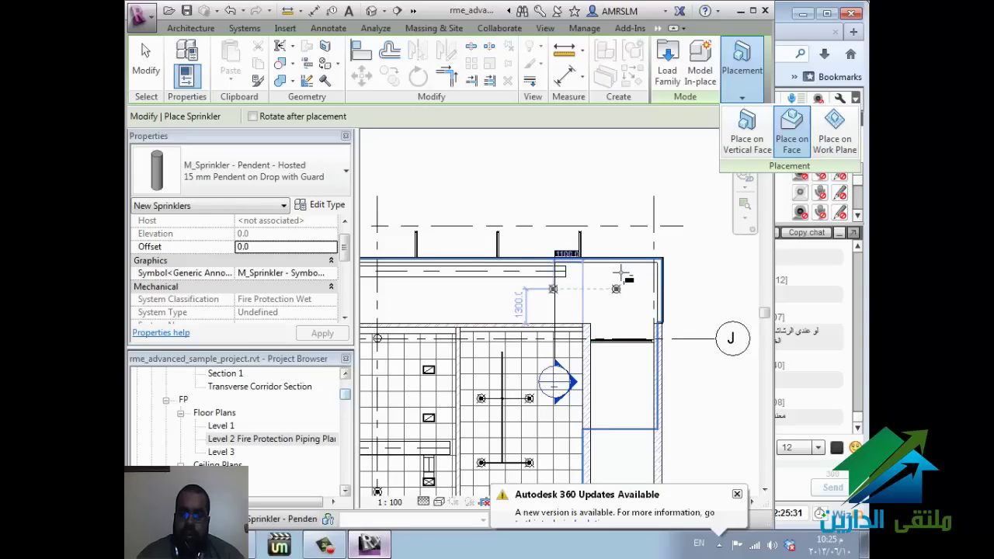
{"action": "key", "text": "Escape"}
{"action": "key", "text": "Escape"}
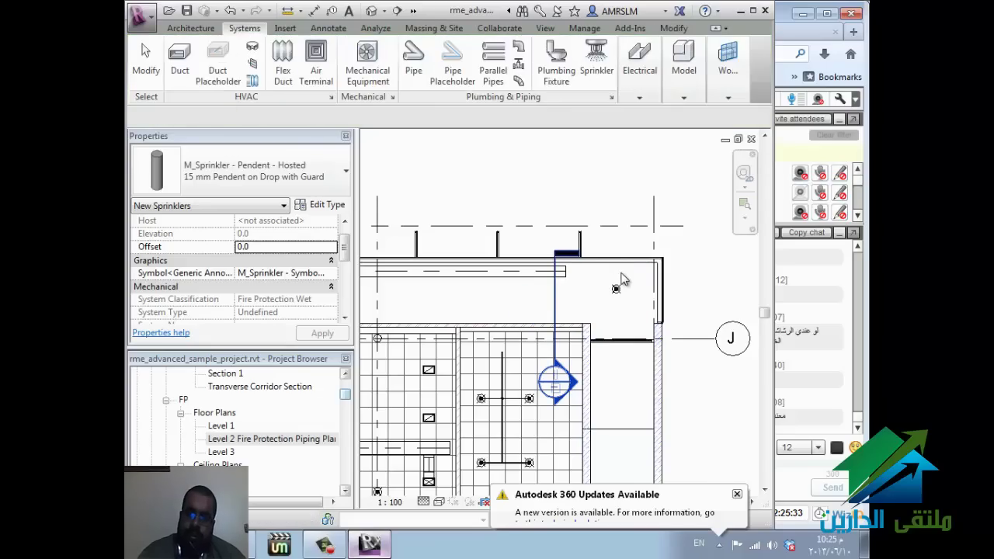
Step: Open the section view from its mark at the corridor end and locate the new sprinkler under the slab
{"action": "left_click", "coordinate": [622, 277]}
{"action": "right_click", "coordinate": [622, 274]}
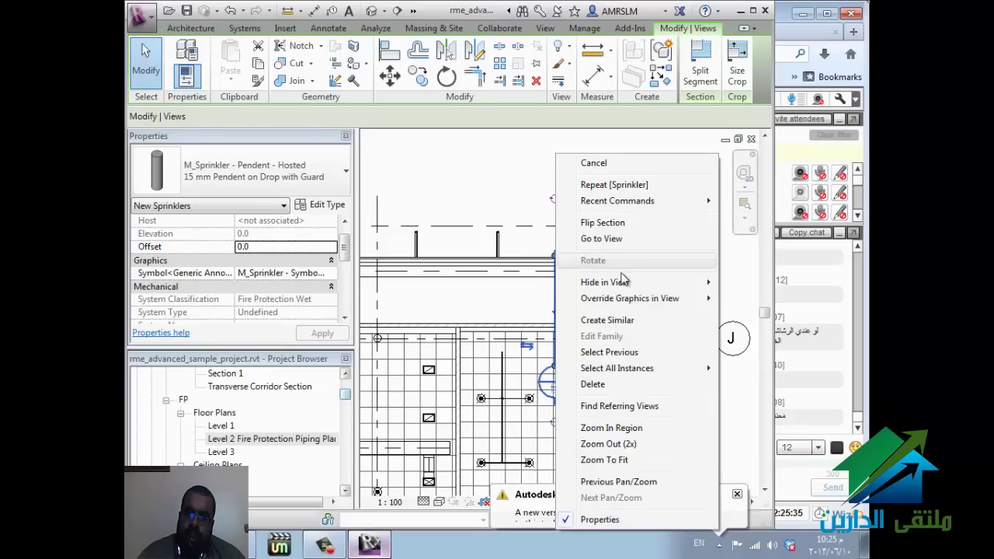
{"action": "left_click", "coordinate": [621, 239]}
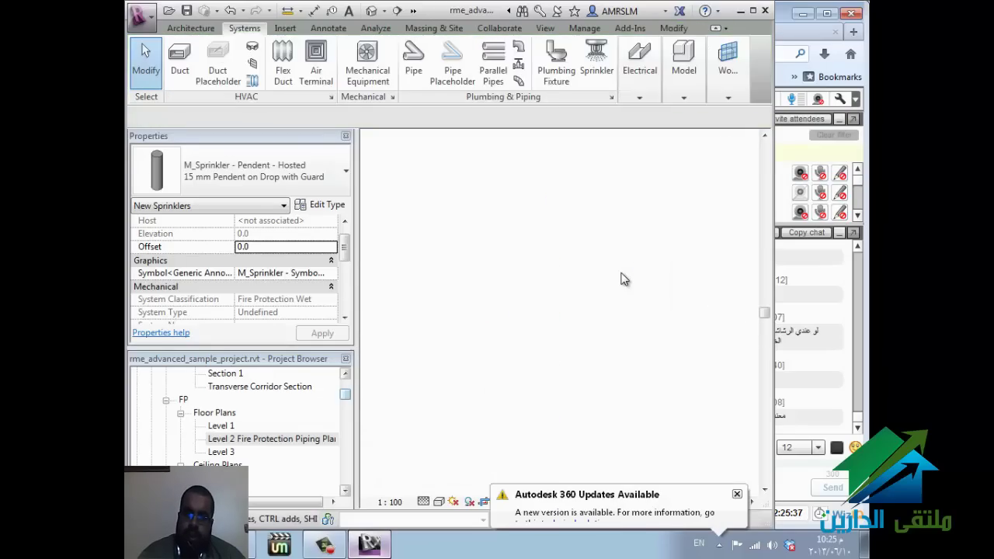
{"action": "scroll", "coordinate": [621, 274], "scroll_direction": "up", "scroll_amount": 3}
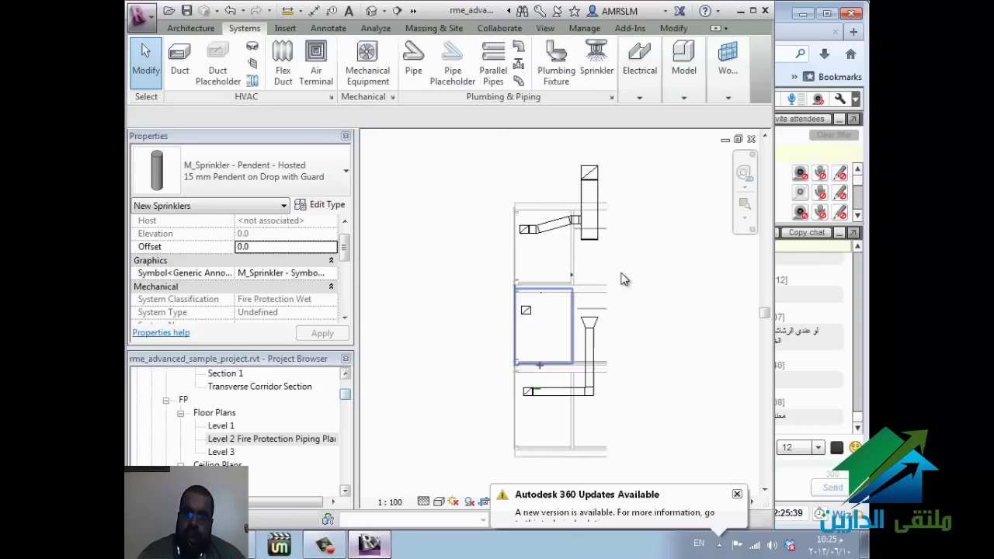
{"action": "scroll", "coordinate": [621, 279], "scroll_direction": "up", "scroll_amount": 5}
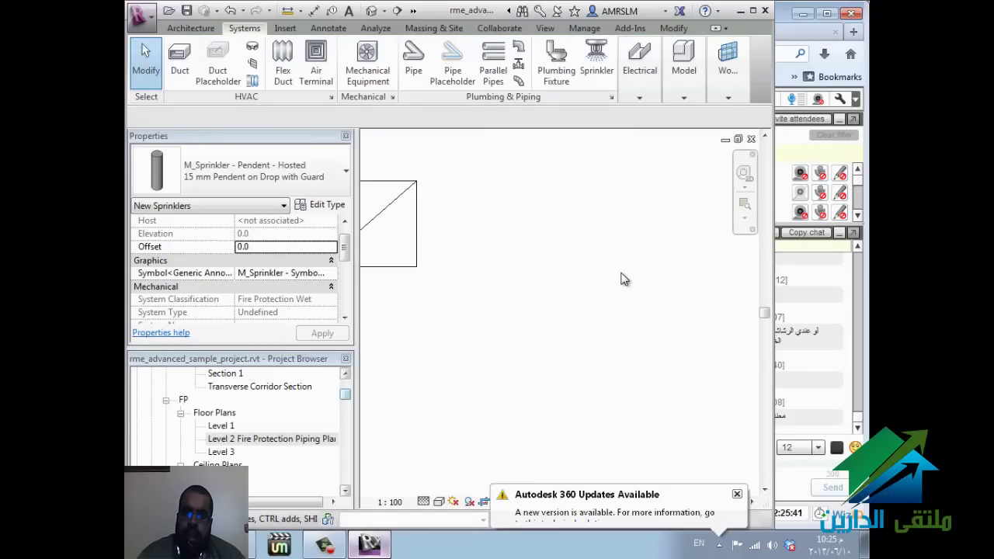
{"action": "scroll", "coordinate": [625, 279], "scroll_direction": "down", "scroll_amount": 3}
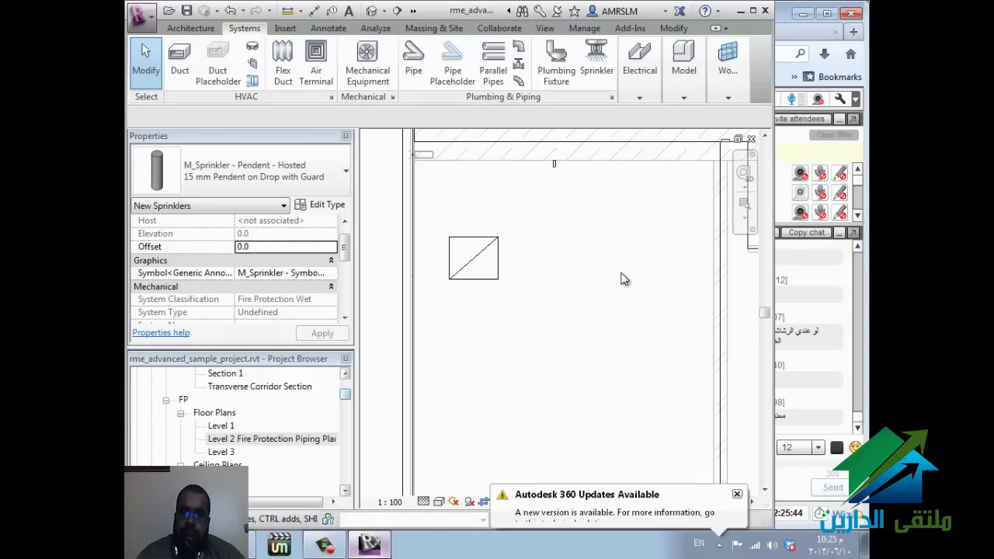
{"action": "key", "text": "Escape"}
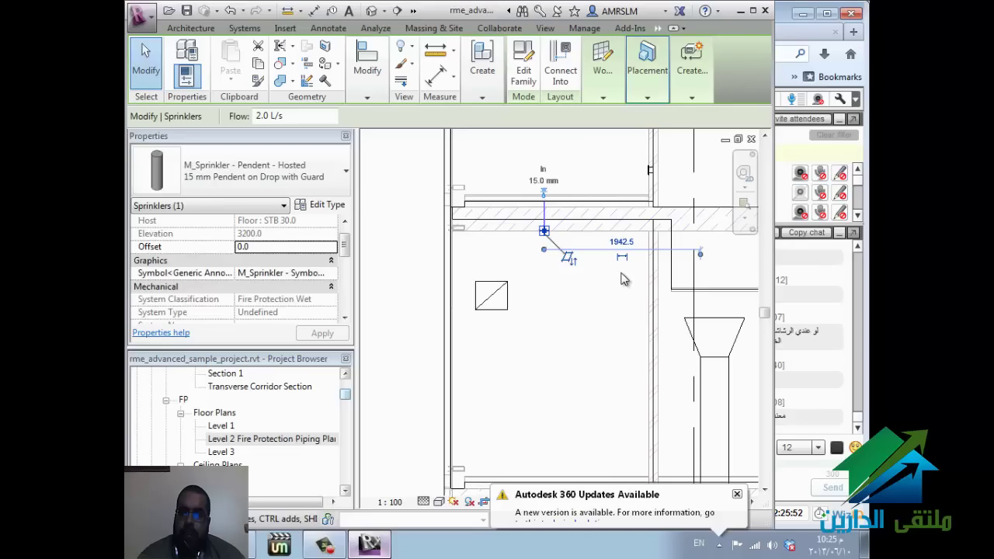
Step: Move the slab-hosted corridor sprinkler onto the suspended ceiling beyond the corridor wall with Pick New Work Plane
{"action": "left_click", "coordinate": [603, 62]}
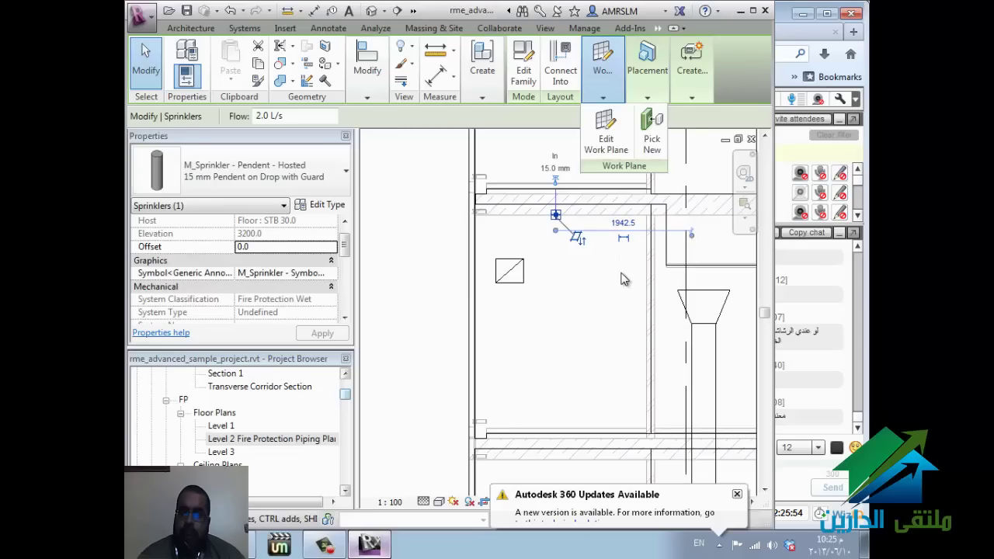
{"action": "mouse_move", "coordinate": [647, 62]}
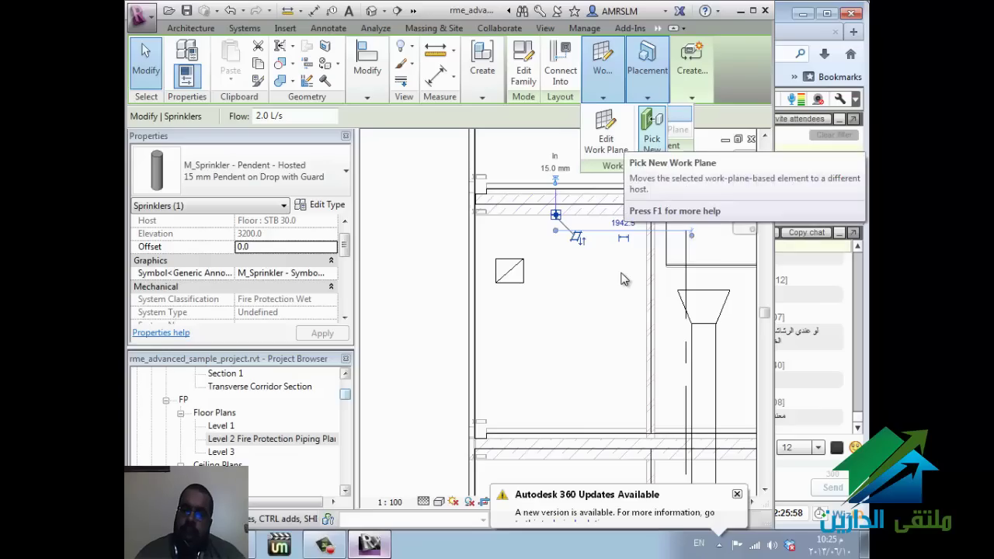
{"action": "left_click", "coordinate": [651, 124]}
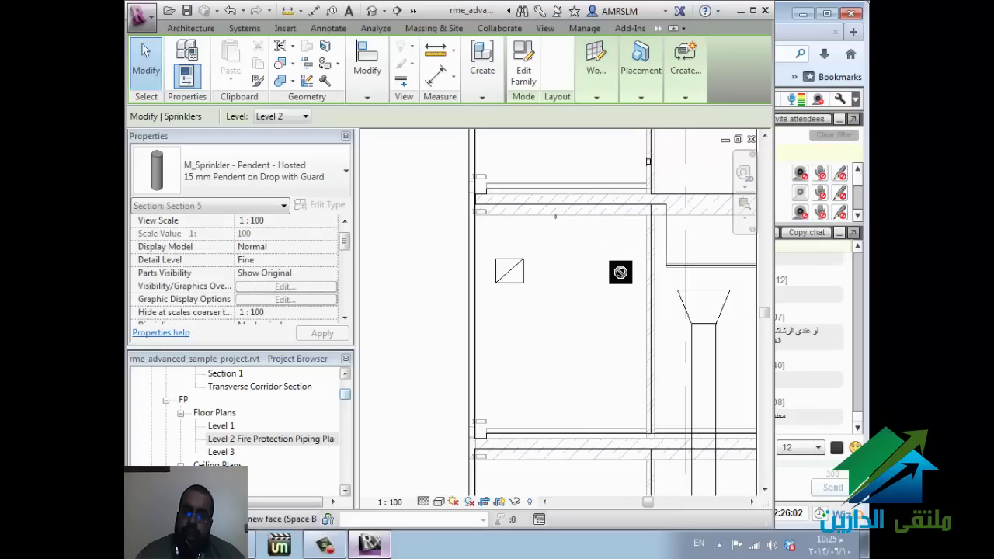
{"action": "left_click", "coordinate": [620, 272]}
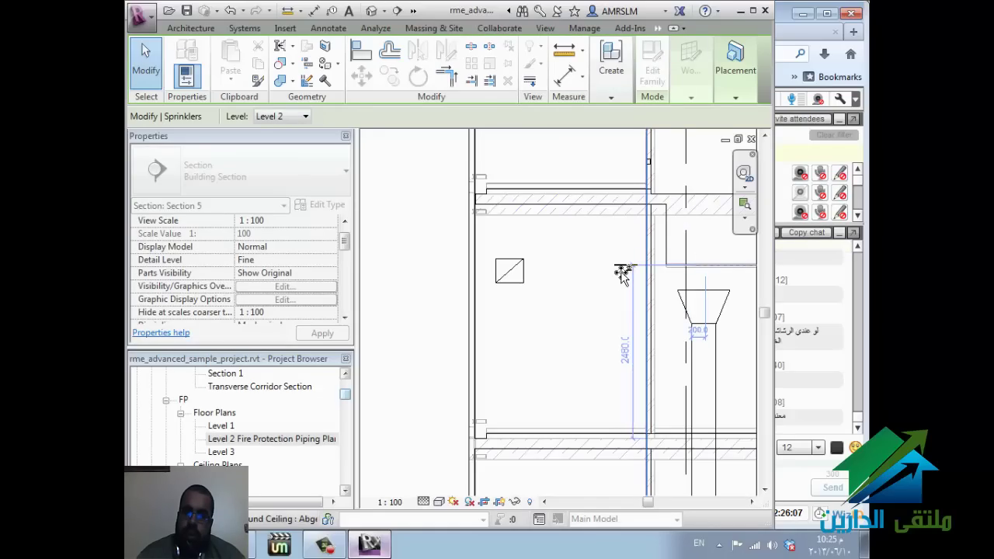
{"action": "left_click", "coordinate": [622, 273]}
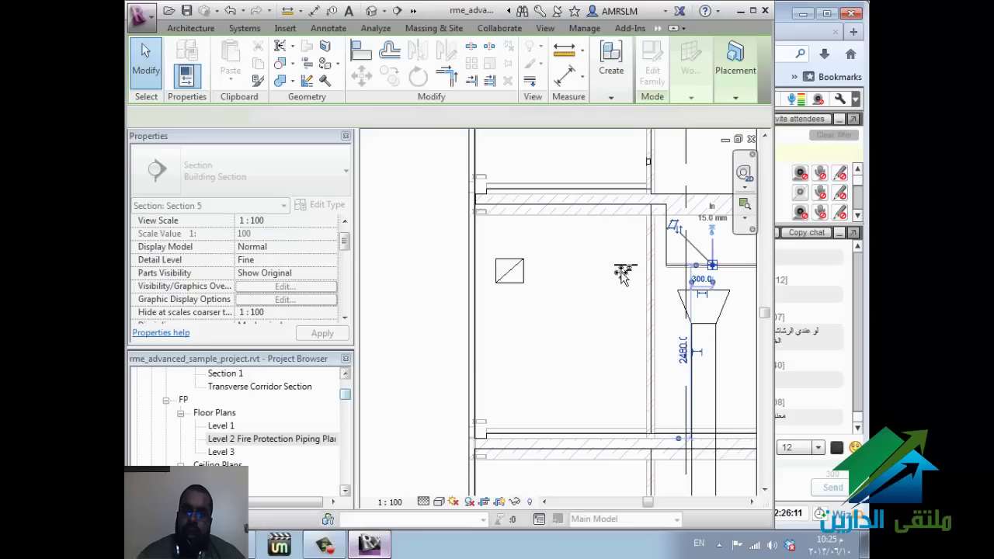
{"action": "key", "text": "Escape"}
{"action": "key", "text": "Escape"}
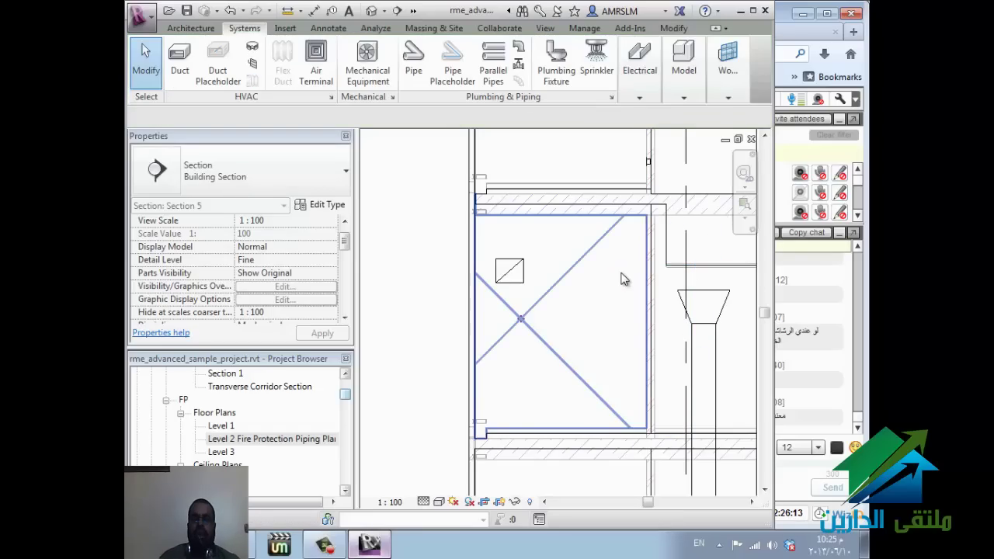
Step: Return to the Level 2 ceiling plan, check the class chat in the browser, and review the rehosted sprinkler's position in the plan
{"action": "left_click", "coordinate": [624, 279]}
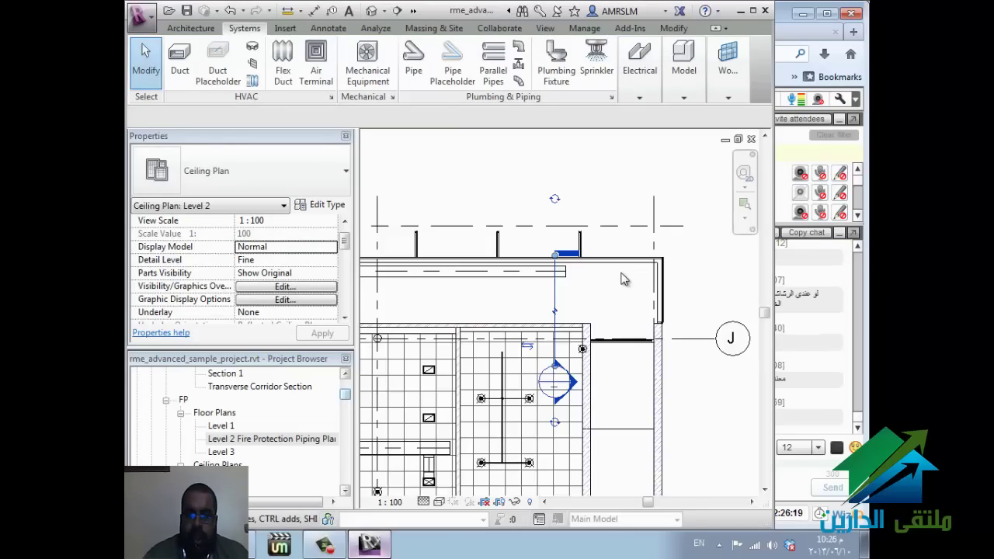
{"action": "key", "text": "alt+Tab"}
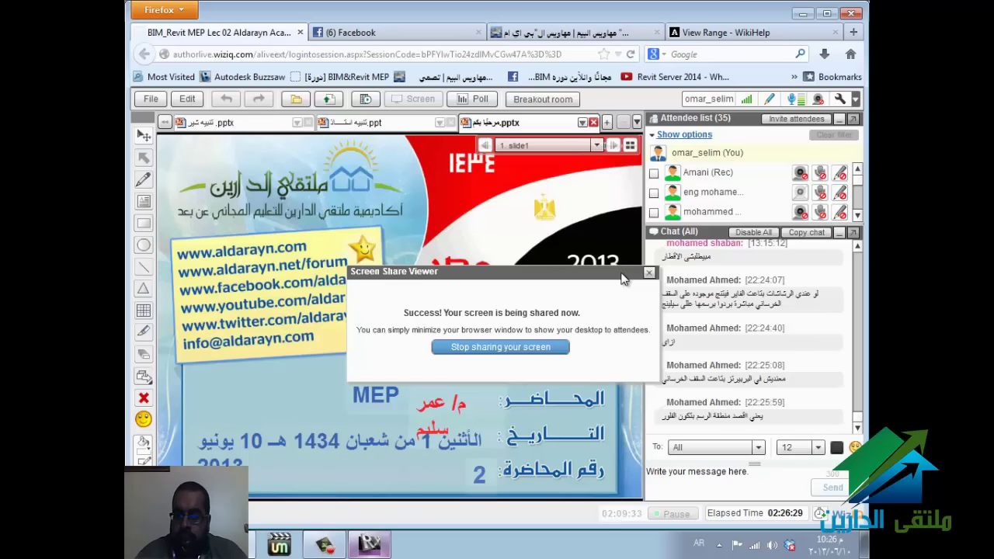
{"action": "key", "text": "alt+Tab"}
{"action": "scroll", "coordinate": [621, 273], "scroll_direction": "down", "scroll_amount": 1}
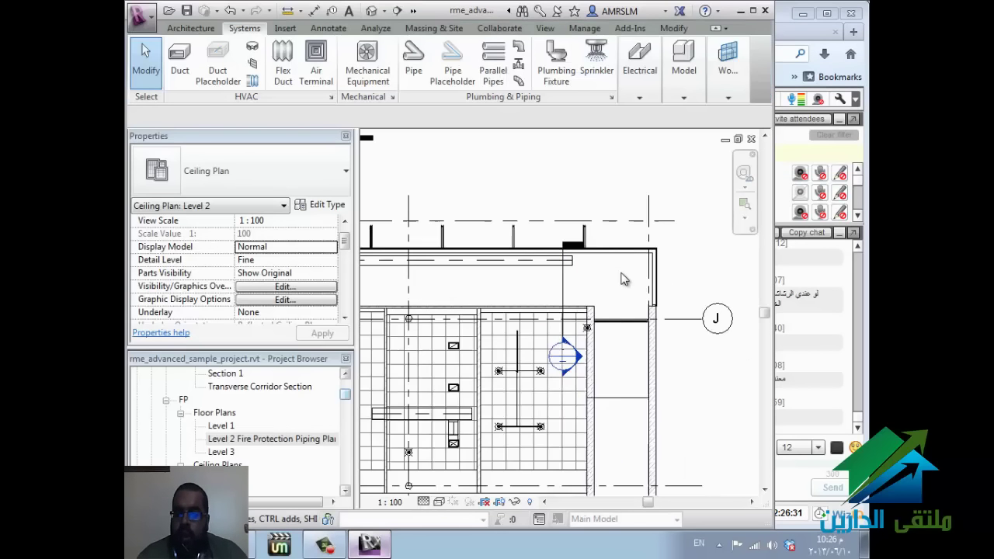
{"action": "scroll", "coordinate": [624, 280], "scroll_direction": "down", "scroll_amount": 1}
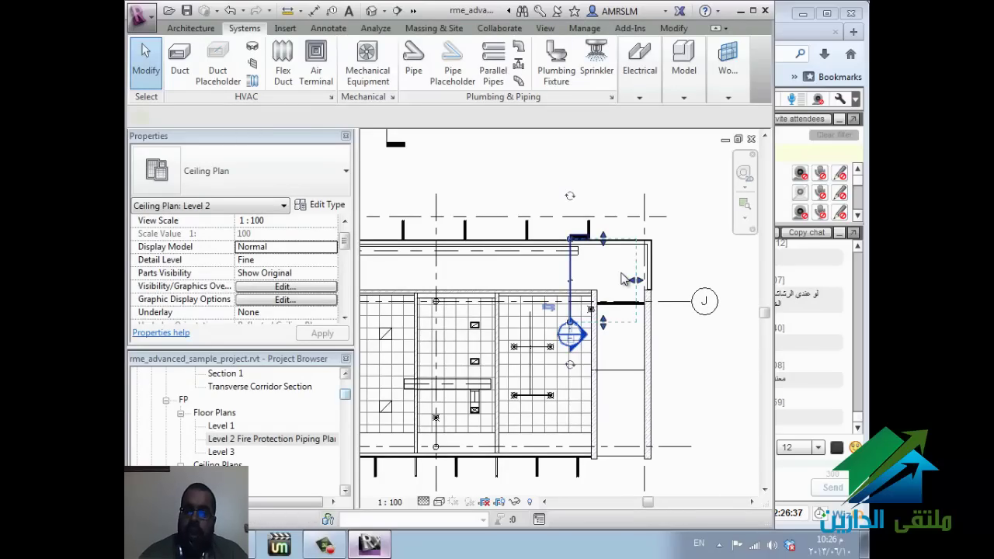
Step: Examine the Level 2 ceiling plan around the building section near grid line J
{"action": "left_click", "coordinate": [623, 277]}
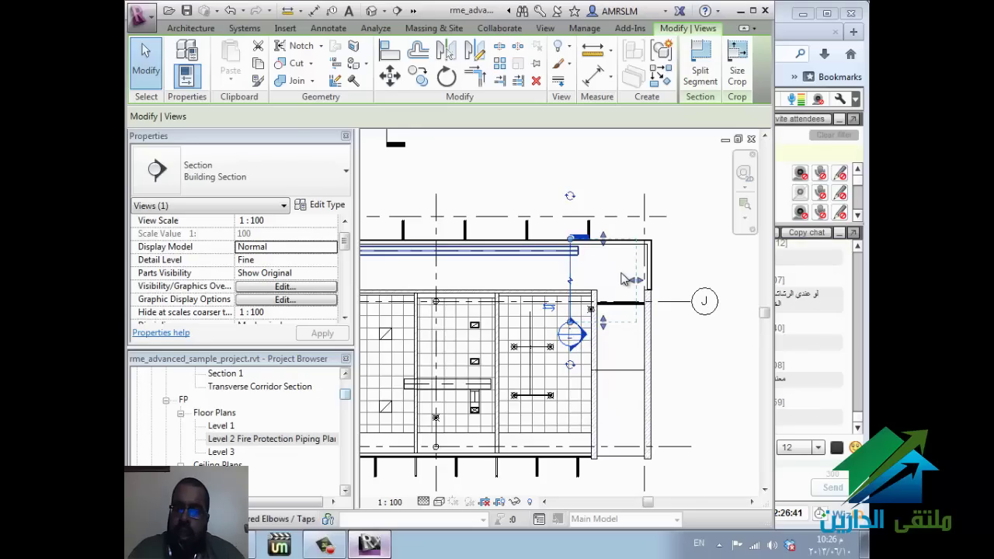
{"action": "key", "text": "Escape"}
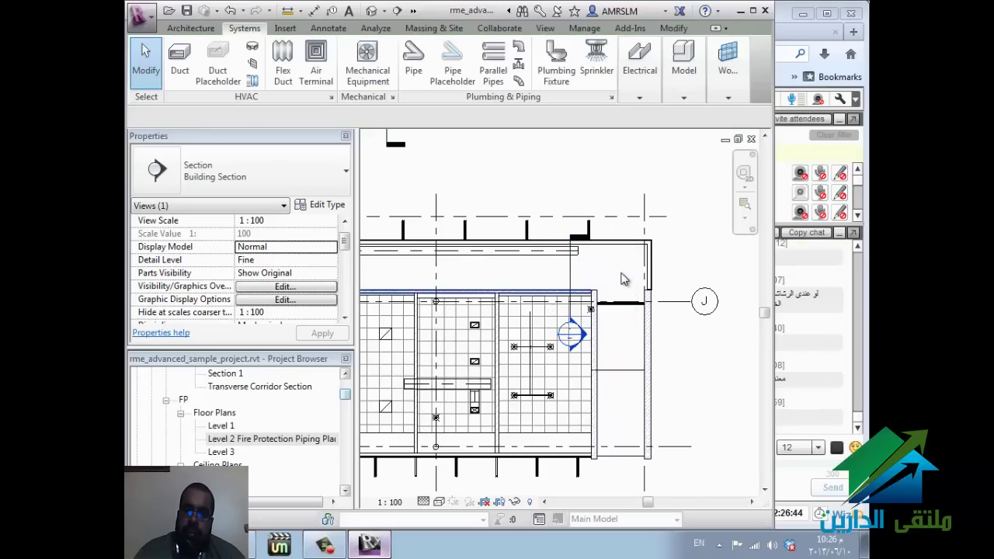
{"action": "scroll", "coordinate": [622, 279], "scroll_direction": "down", "scroll_amount": 3}
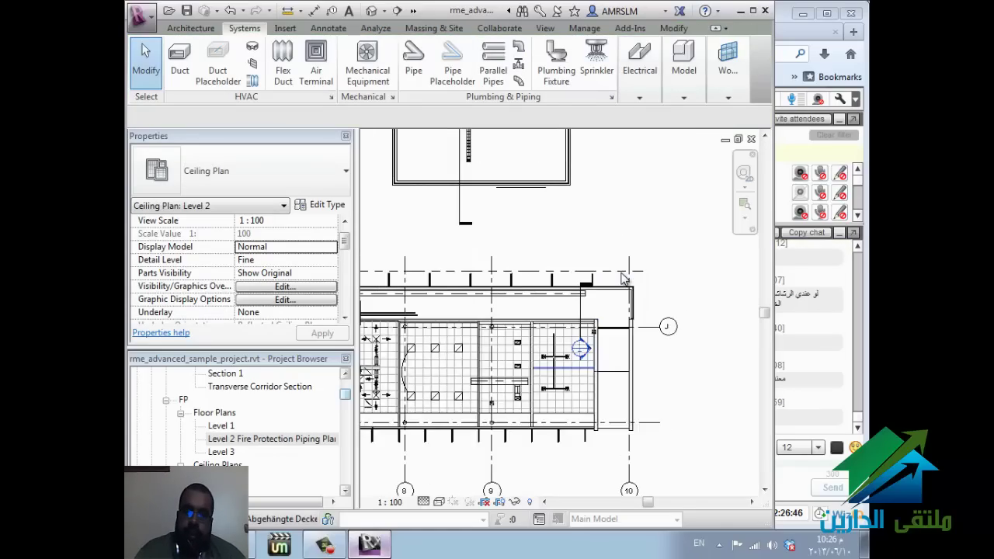
{"action": "scroll", "coordinate": [621, 279], "scroll_direction": "down", "scroll_amount": 1}
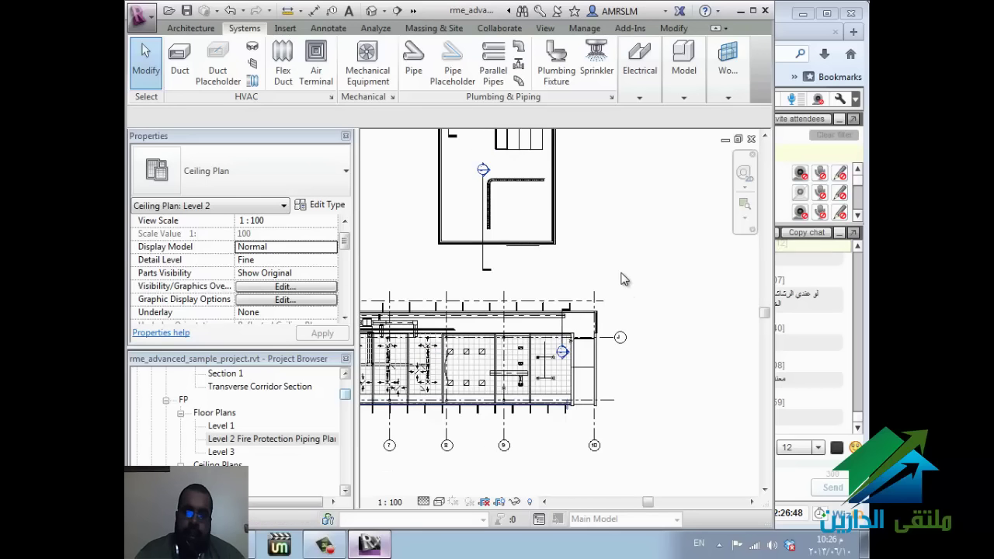
{"action": "scroll", "coordinate": [621, 280], "scroll_direction": "up", "scroll_amount": 2}
{"action": "scroll", "coordinate": [621, 280], "scroll_direction": "up", "scroll_amount": 2}
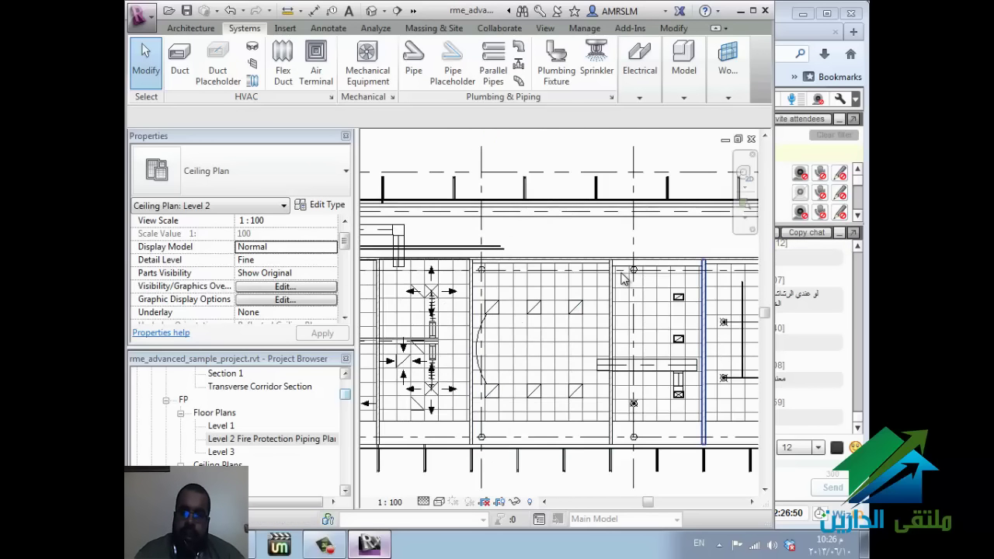
{"action": "scroll", "coordinate": [622, 280], "scroll_direction": "up", "scroll_amount": 2}
{"action": "scroll", "coordinate": [622, 280], "scroll_direction": "down", "scroll_amount": 2}
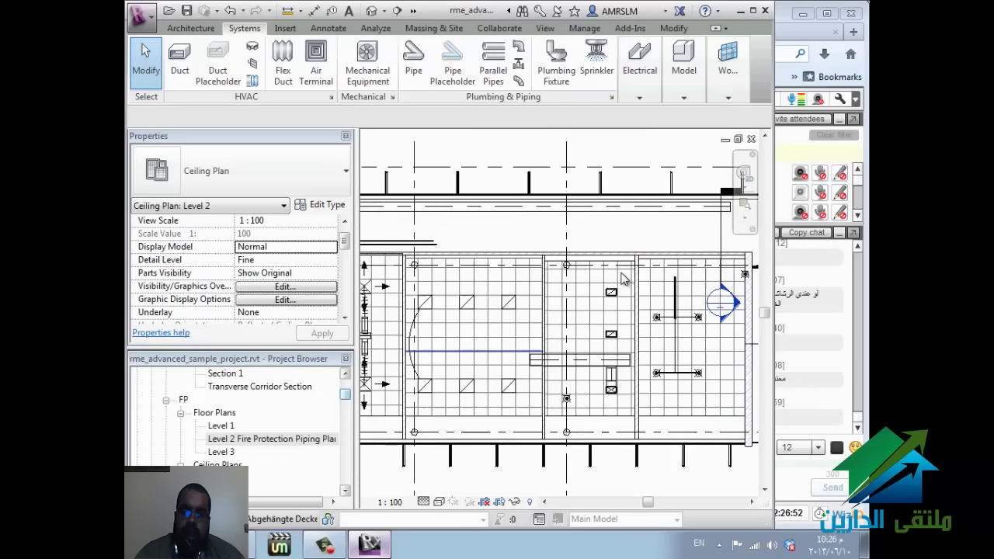
{"action": "scroll", "coordinate": [621, 279], "scroll_direction": "down", "scroll_amount": 2}
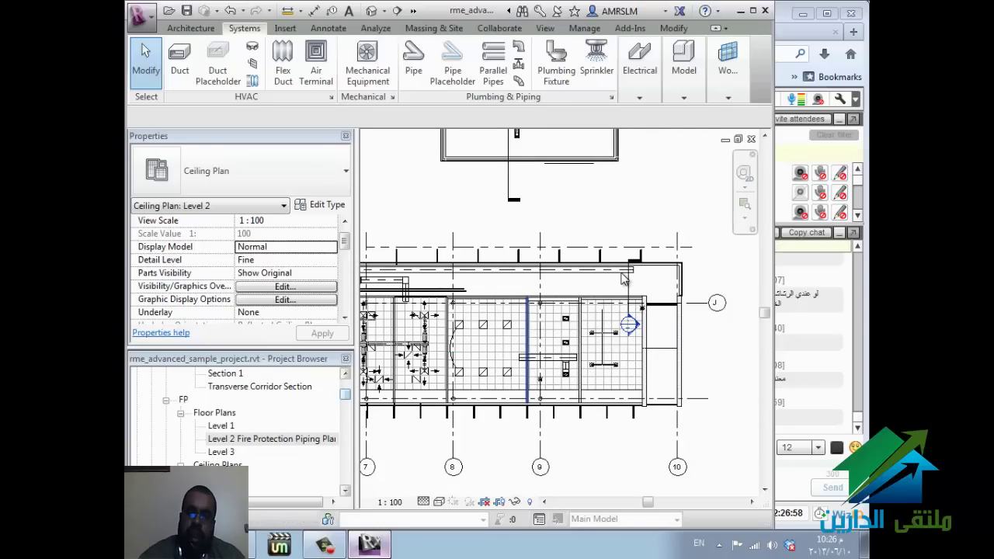
Step: Review the annotation, analytical model and imported categories in the Level 2 ceiling plan's Visibility/Graphic Overrides
{"action": "key", "text": "v"}
{"action": "key", "text": "v"}
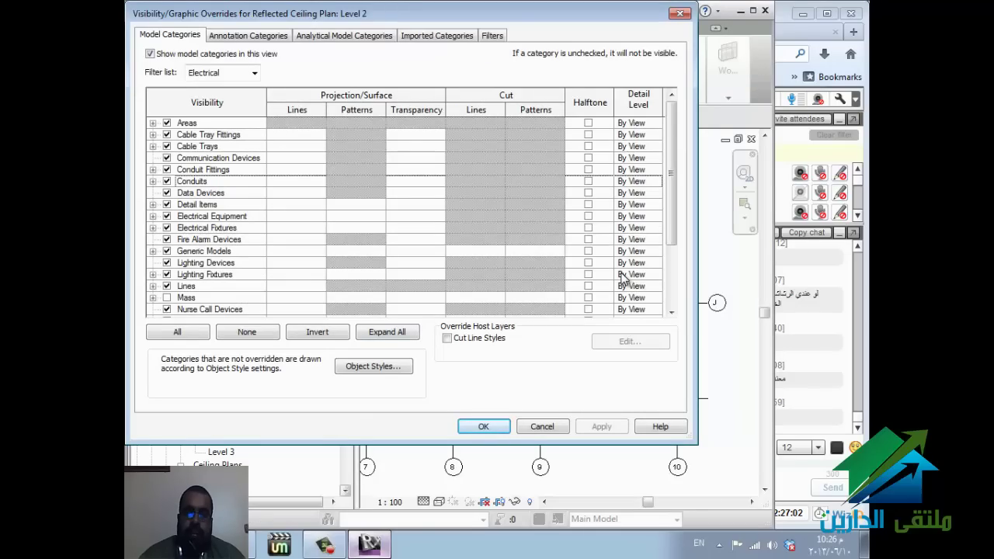
{"action": "key", "text": "ctrl+Tab"}
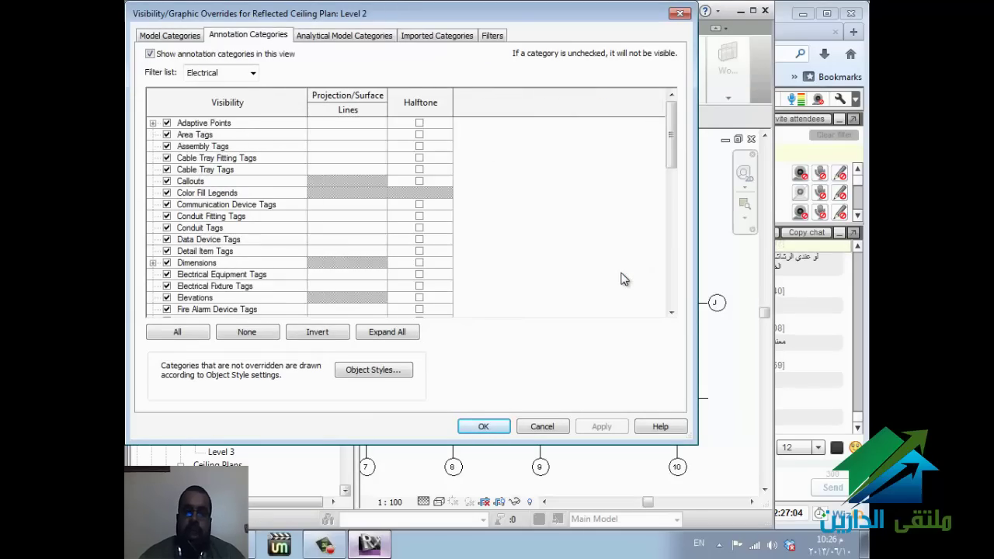
{"action": "key", "text": "ctrl+Tab"}
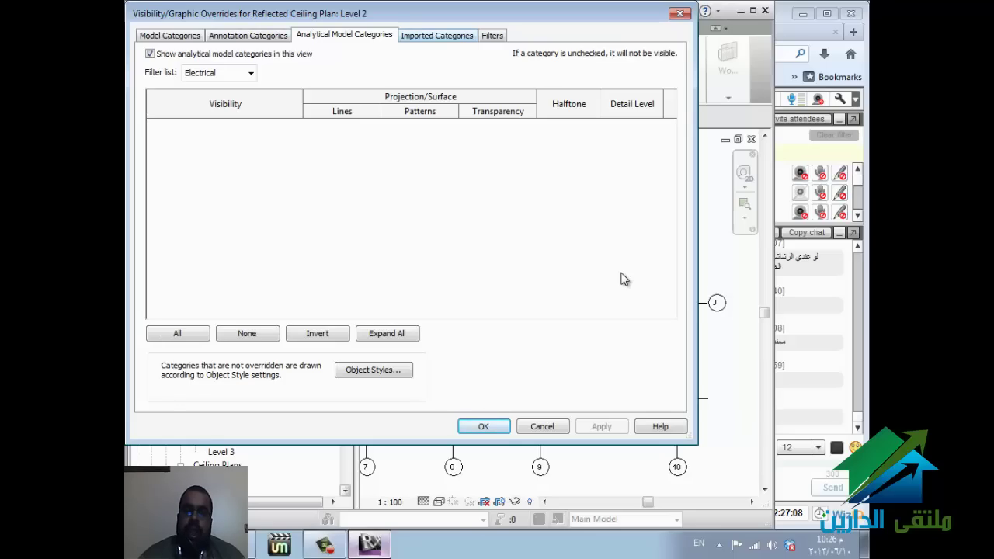
{"action": "key", "text": "ctrl+Tab"}
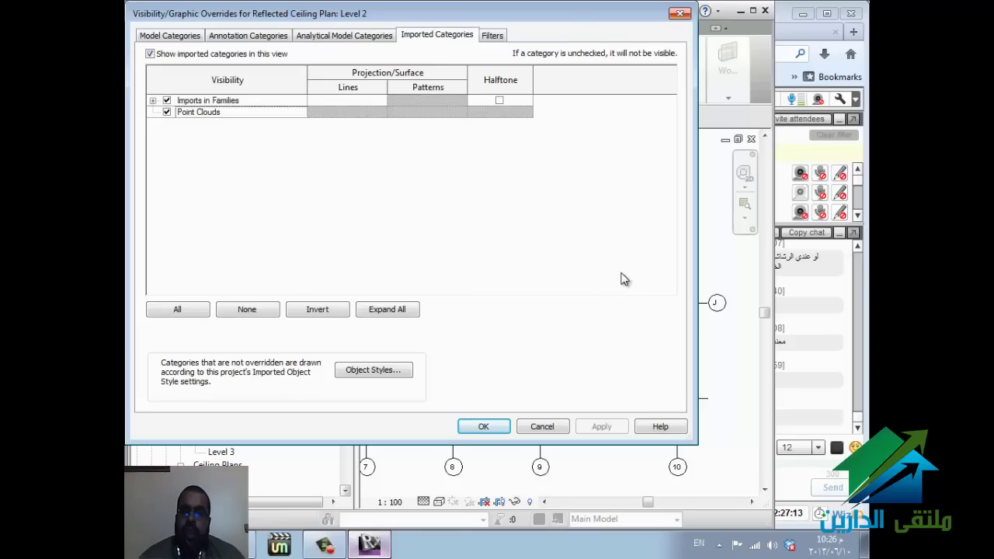
{"action": "key", "text": "Return"}
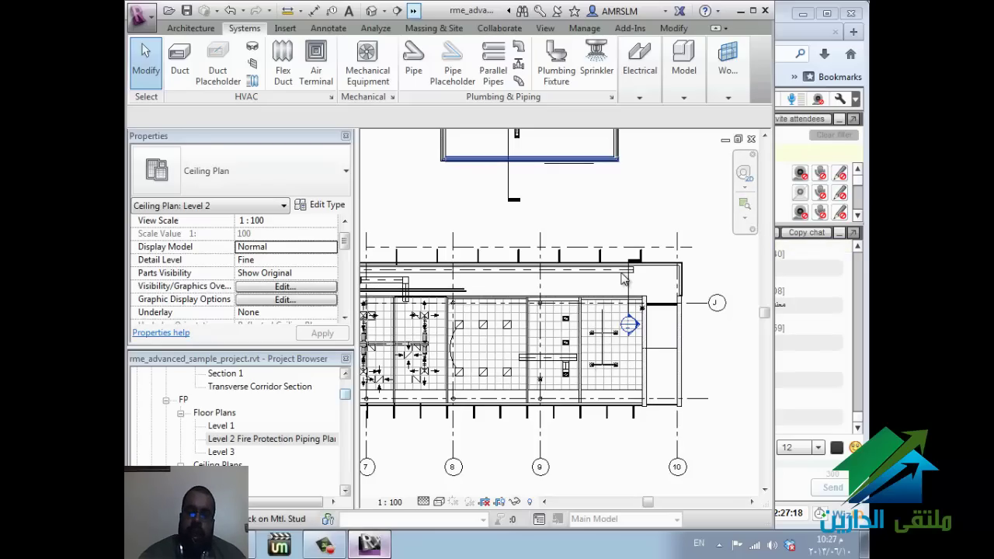
Step: Close the rme_advanced_sample_project.rvt project without saving its changes
{"action": "left_click", "coordinate": [413, 11]}
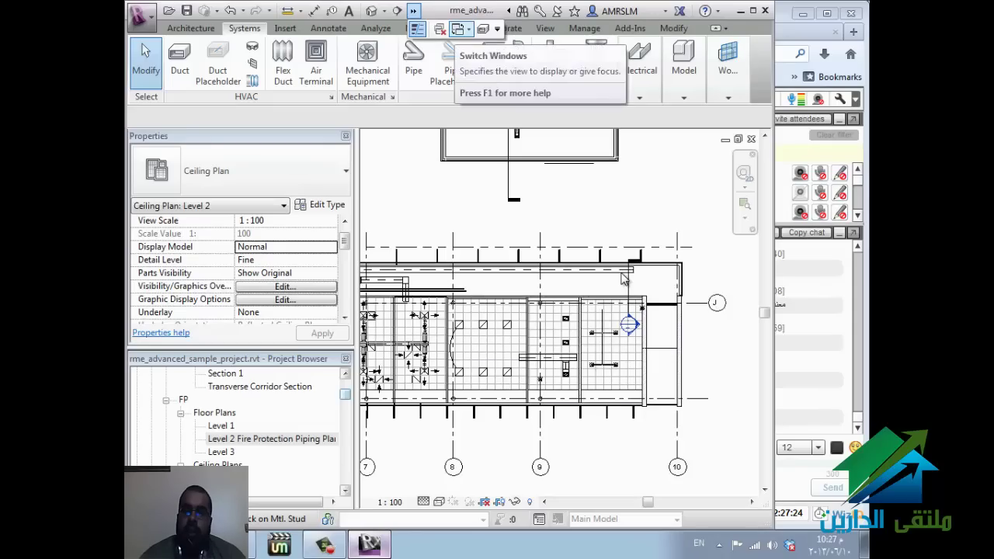
{"action": "double_click", "coordinate": [621, 273]}
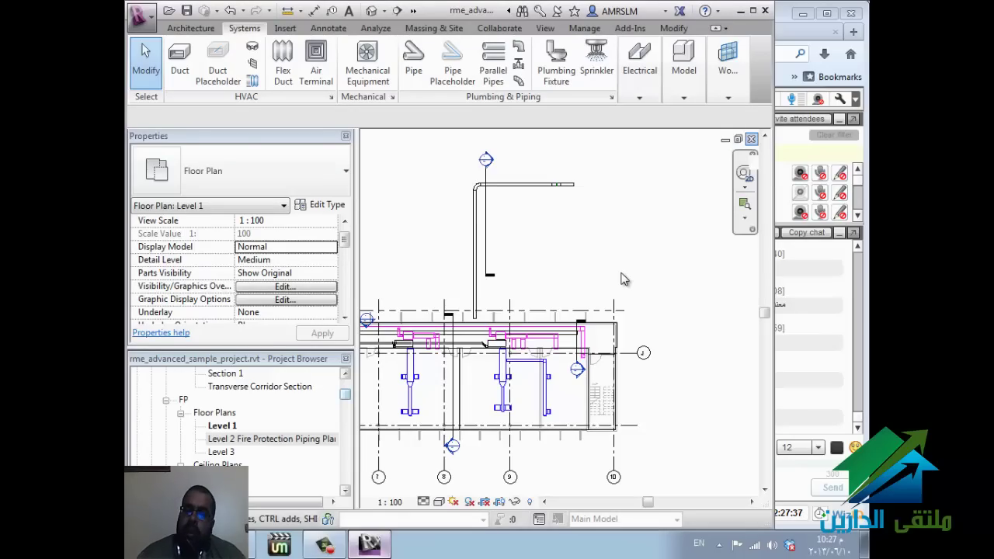
{"action": "key", "text": "ctrl+w"}
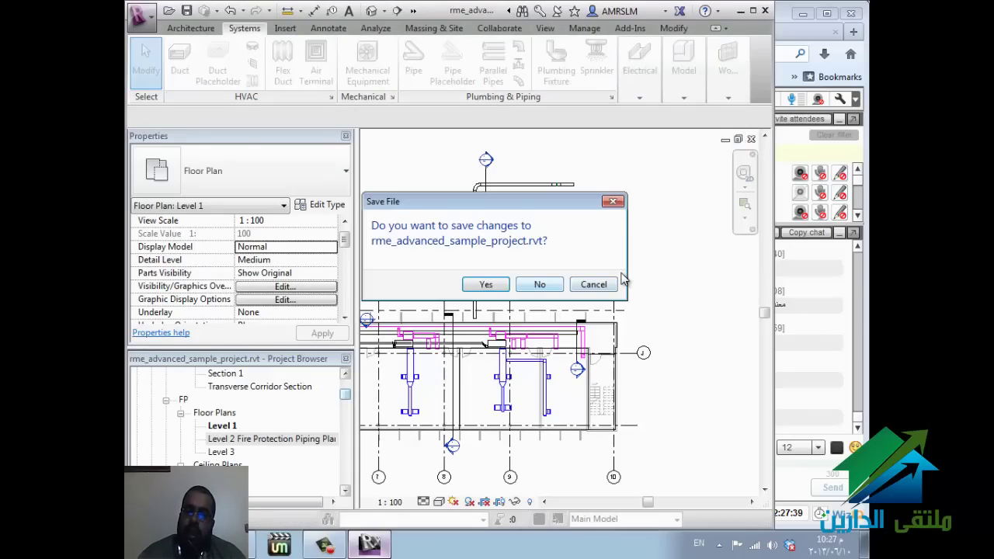
{"action": "key", "text": "n"}
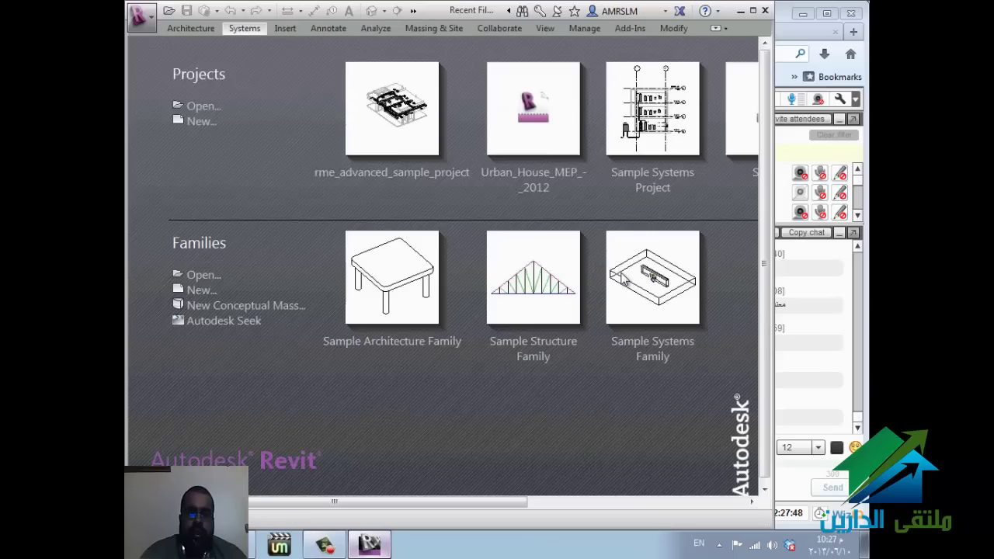
Step: Start opening an existing project and browse to the REVIT folder on Local Disk (E:)
{"action": "left_click", "coordinate": [202, 106]}
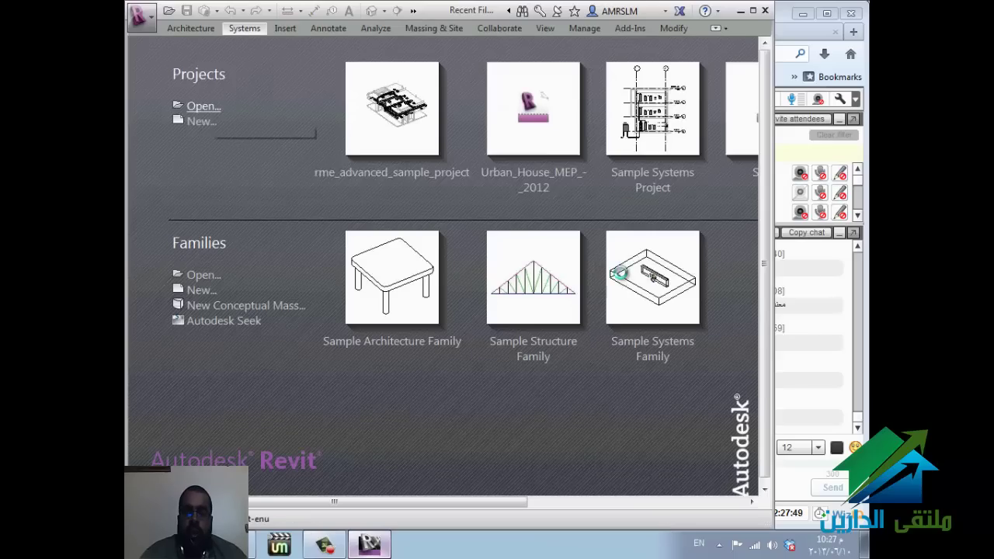
{"action": "left_click", "coordinate": [419, 79]}
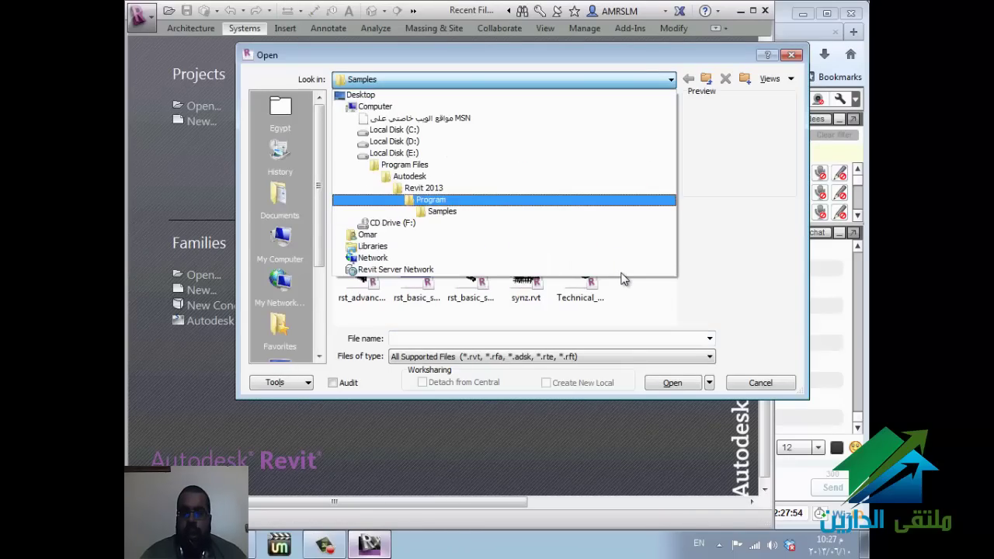
{"action": "key", "text": "Up"}
{"action": "key", "text": "Down"}
{"action": "key", "text": "Up"}
{"action": "key", "text": "Up"}
{"action": "key", "text": "Up"}
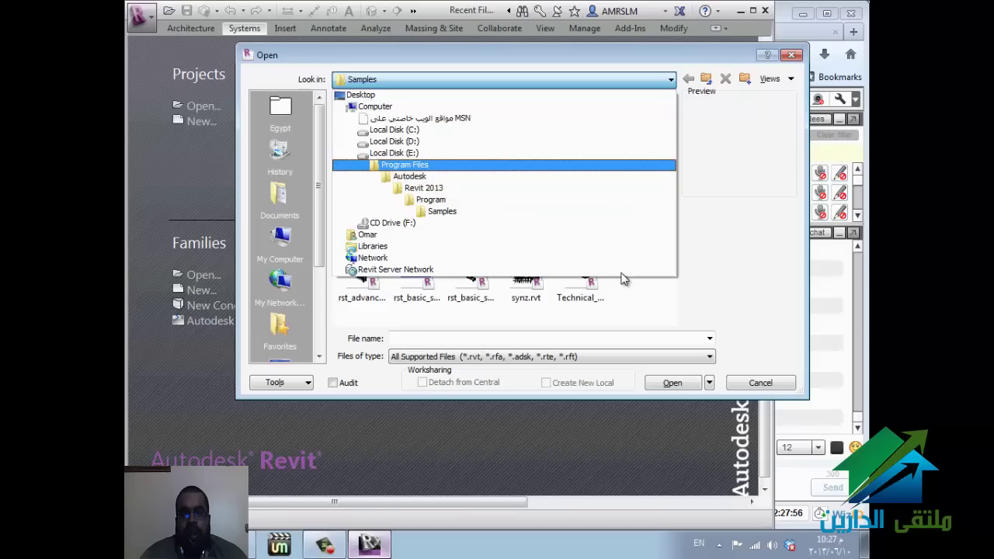
{"action": "key", "text": "Up"}
{"action": "key", "text": "Return"}
{"action": "key", "text": "r"}
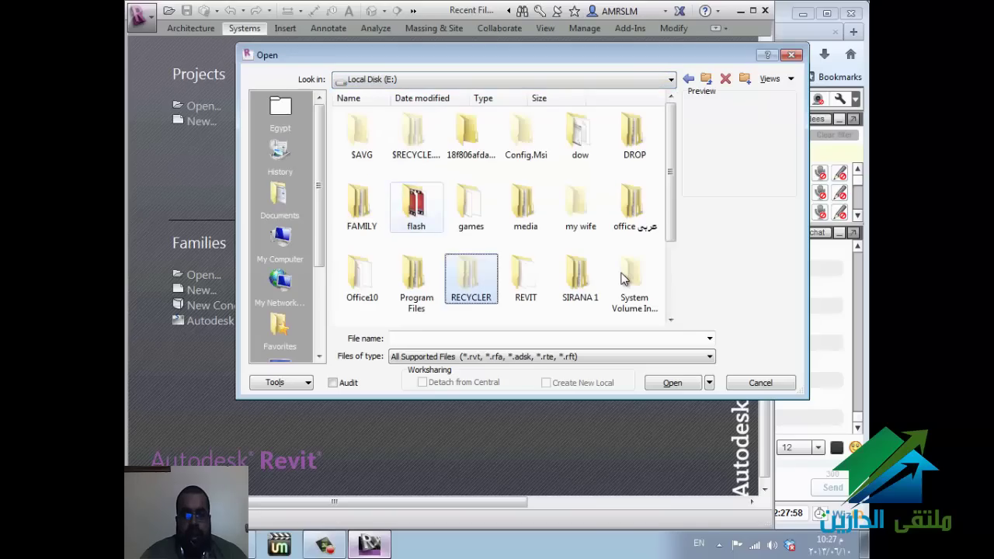
{"action": "key", "text": "r"}
{"action": "key", "text": "Return"}
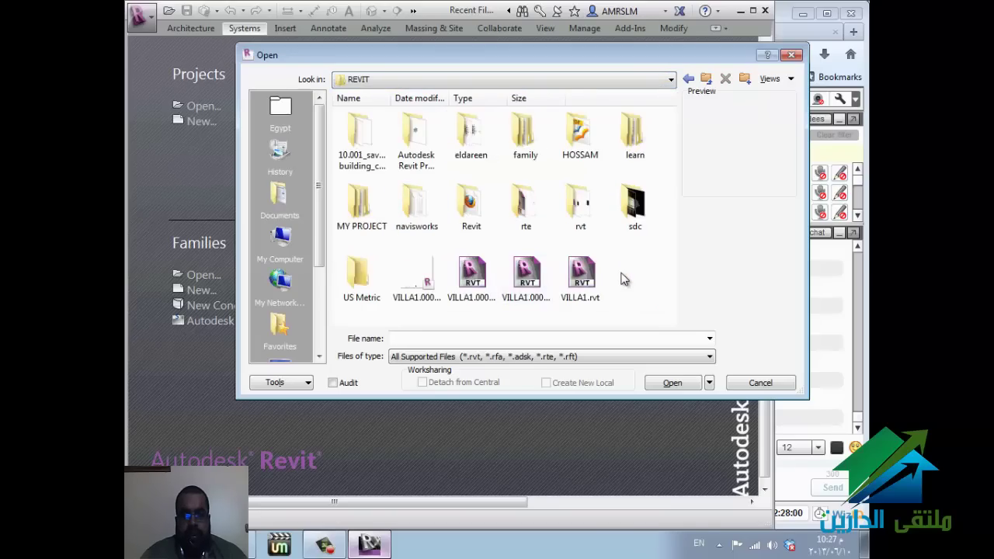
Step: Open Project1.rte from the eldareen folder
{"action": "key", "text": "e"}
{"action": "key", "text": "Return"}
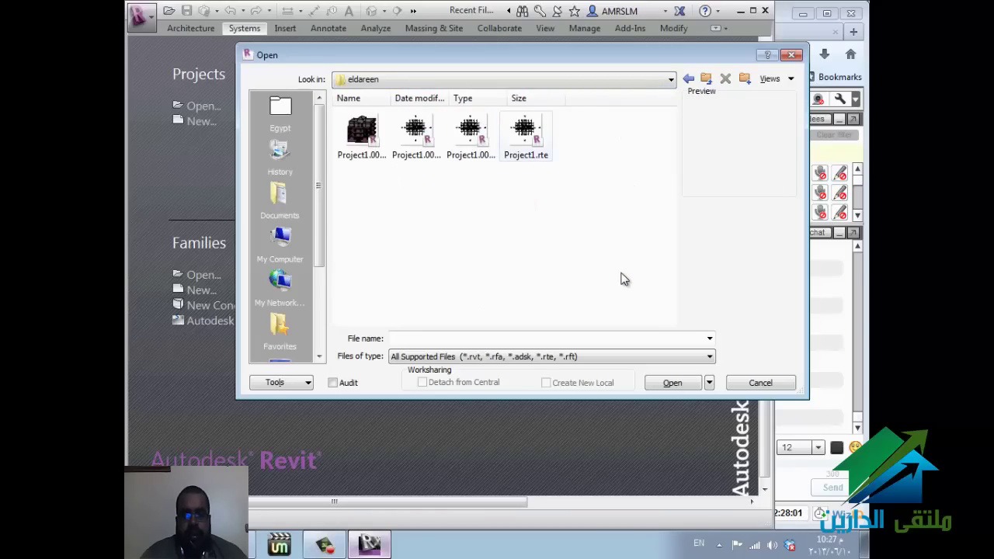
{"action": "key", "text": "End"}
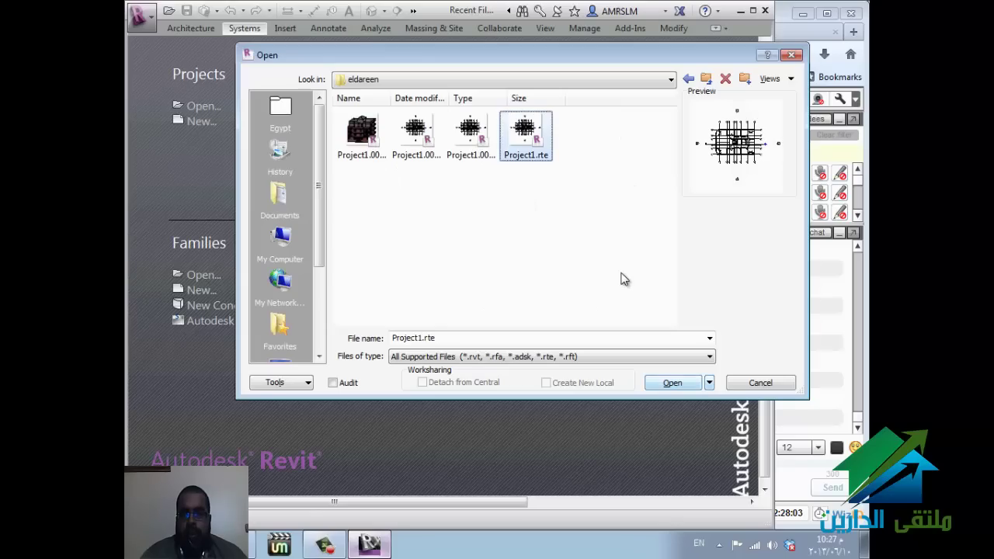
{"action": "key", "text": "Return"}
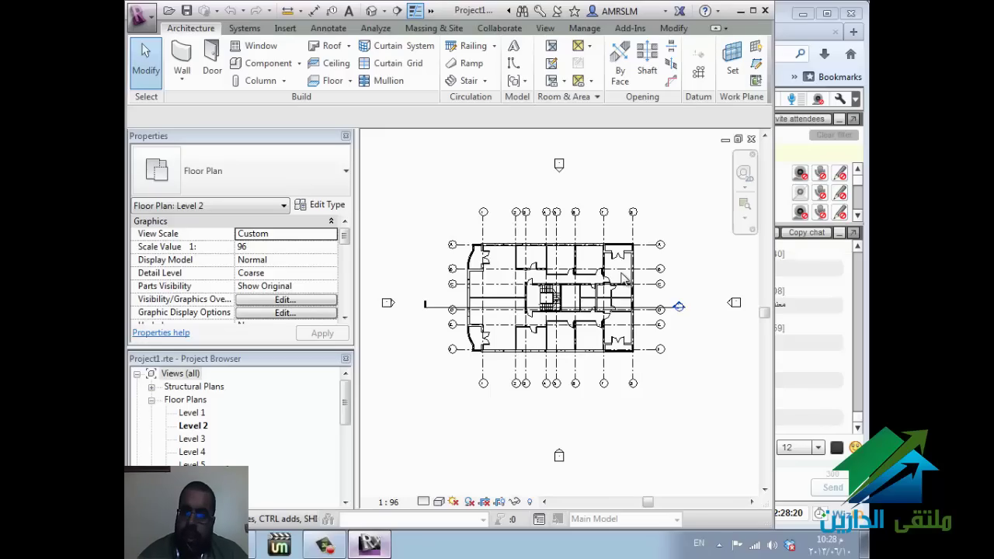
Step: Check the online class session in Firefox, return to Revit and look over the Level 2 floor plan
{"action": "key", "text": "alt+Tab"}
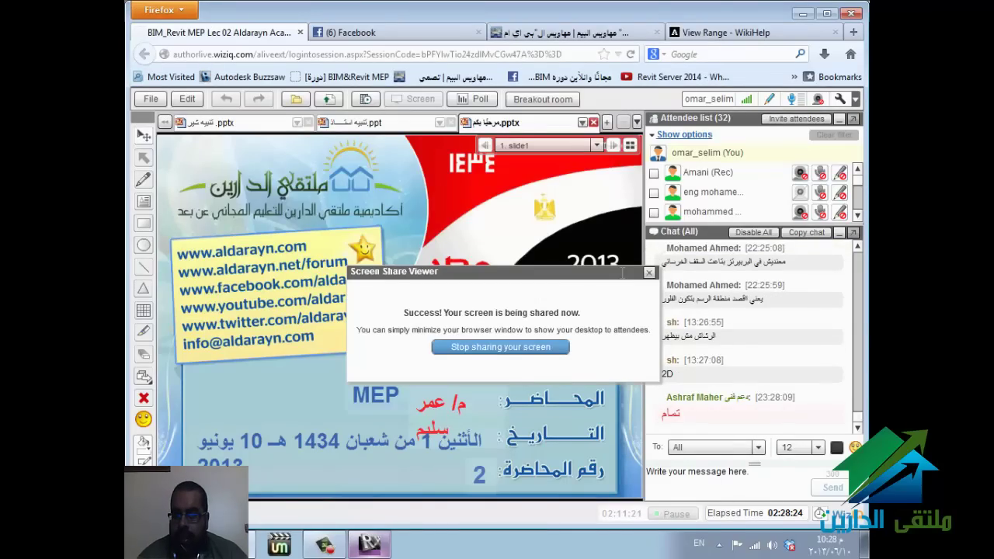
{"action": "key", "text": "alt+Tab"}
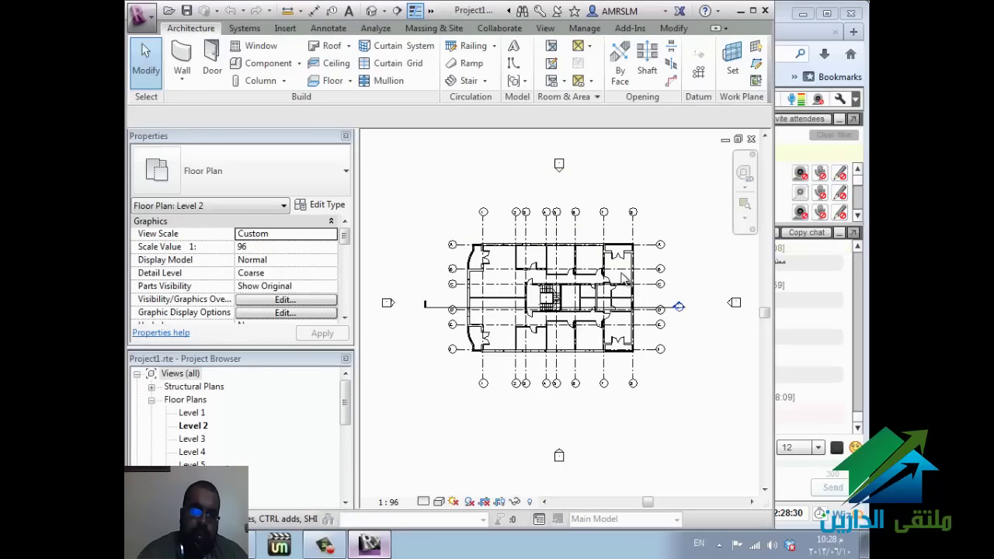
{"action": "scroll", "coordinate": [622, 278], "scroll_direction": "up", "scroll_amount": 5}
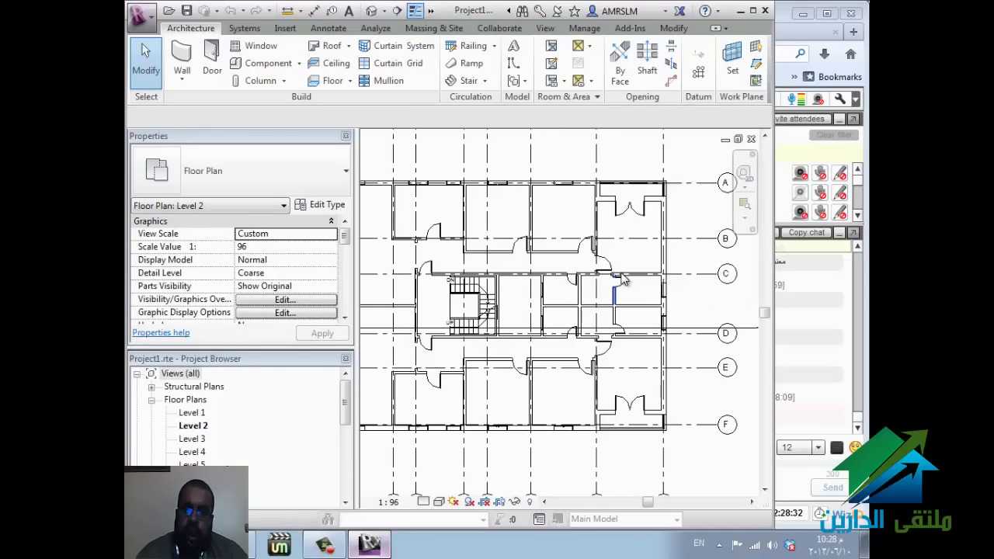
{"action": "scroll", "coordinate": [623, 277], "scroll_direction": "down", "scroll_amount": 4}
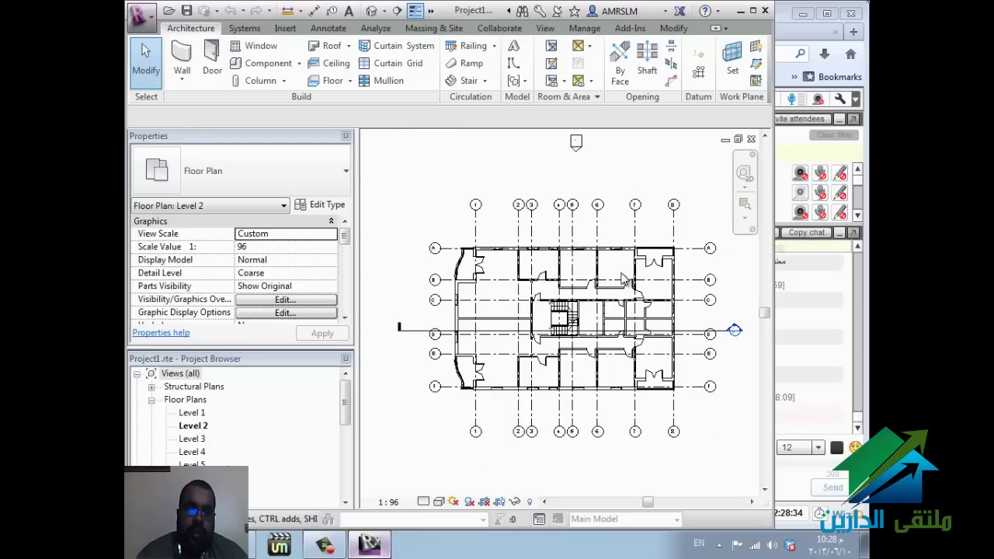
Step: Open the Level 1 floor plan and inspect its layout
{"action": "left_click", "coordinate": [192, 412]}
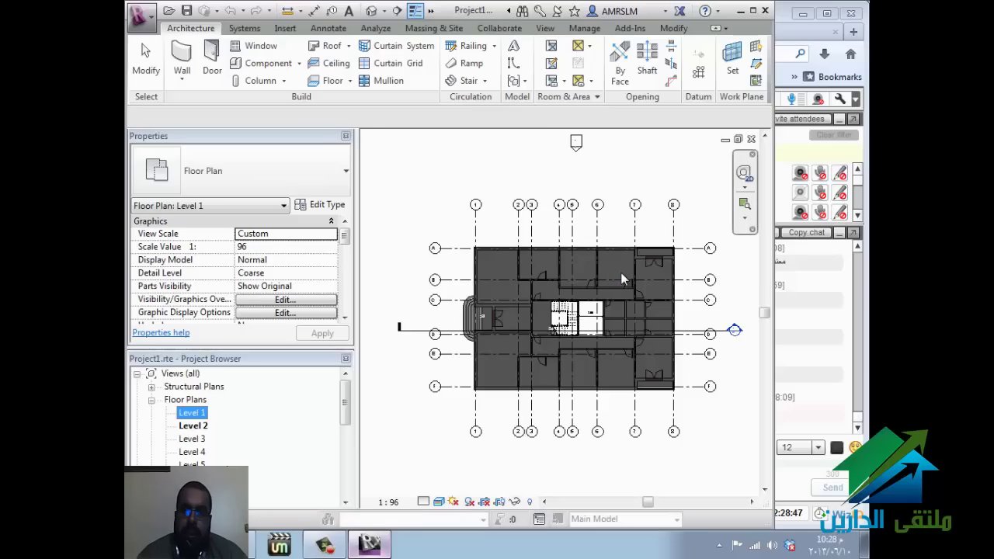
{"action": "scroll", "coordinate": [621, 279], "scroll_direction": "up", "scroll_amount": 3}
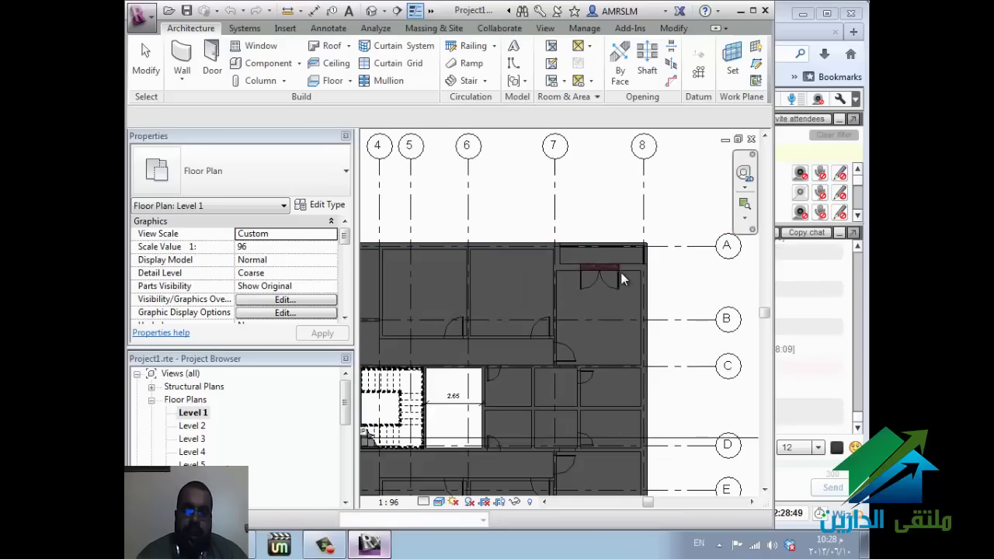
{"action": "scroll", "coordinate": [621, 279], "scroll_direction": "down", "scroll_amount": 3}
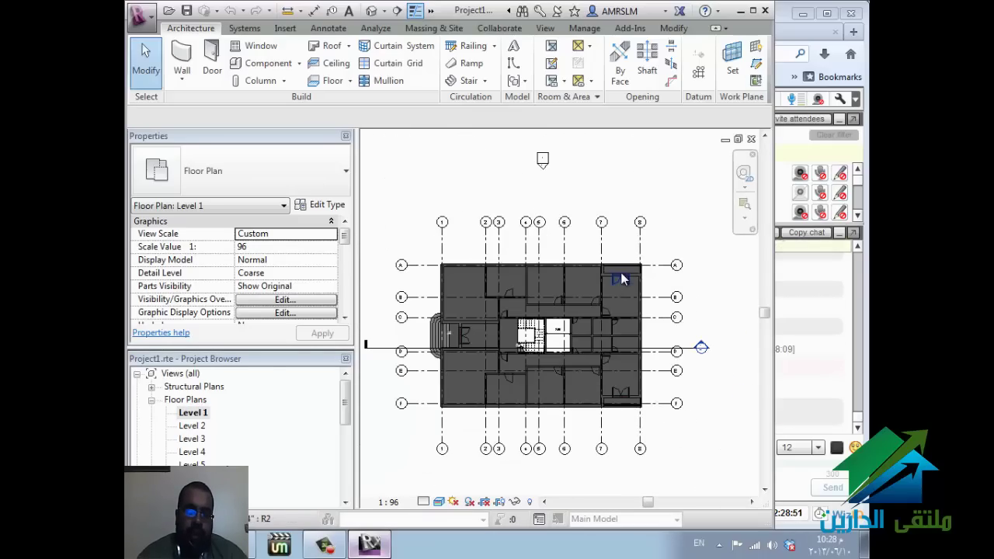
Step: Open the East building elevation view of the project
{"action": "left_click_drag", "start_coordinate": [345, 402], "coordinate": [344, 440]}
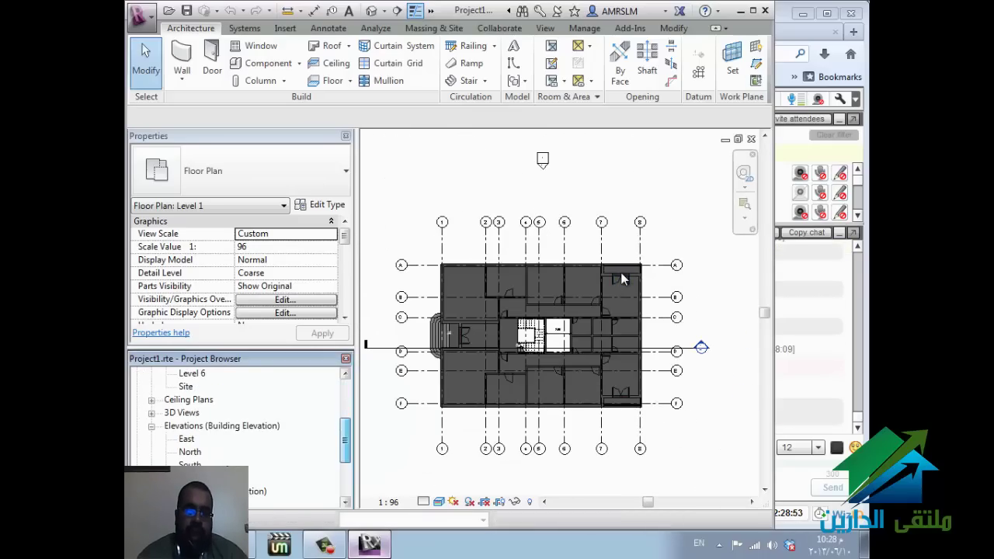
{"action": "double_click", "coordinate": [180, 412]}
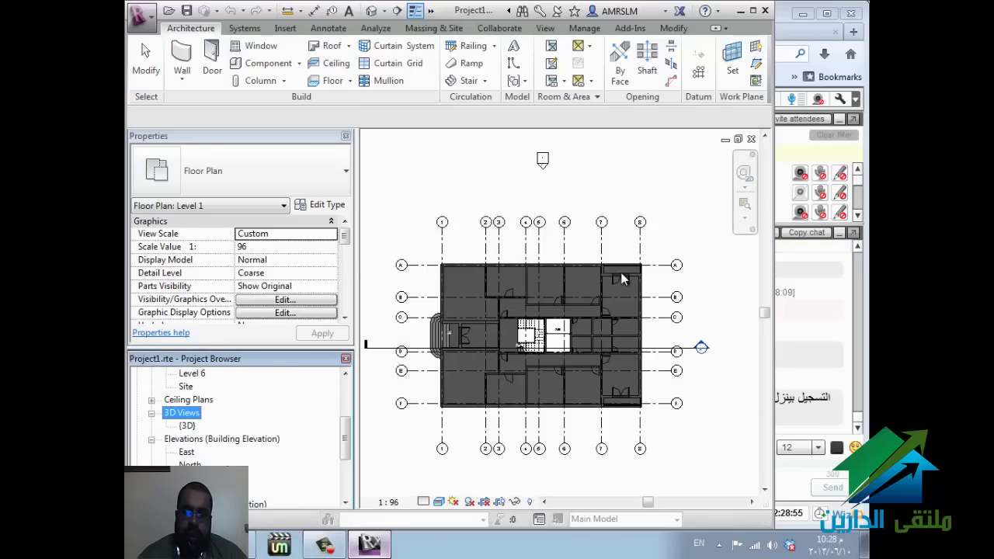
{"action": "key", "text": "Left"}
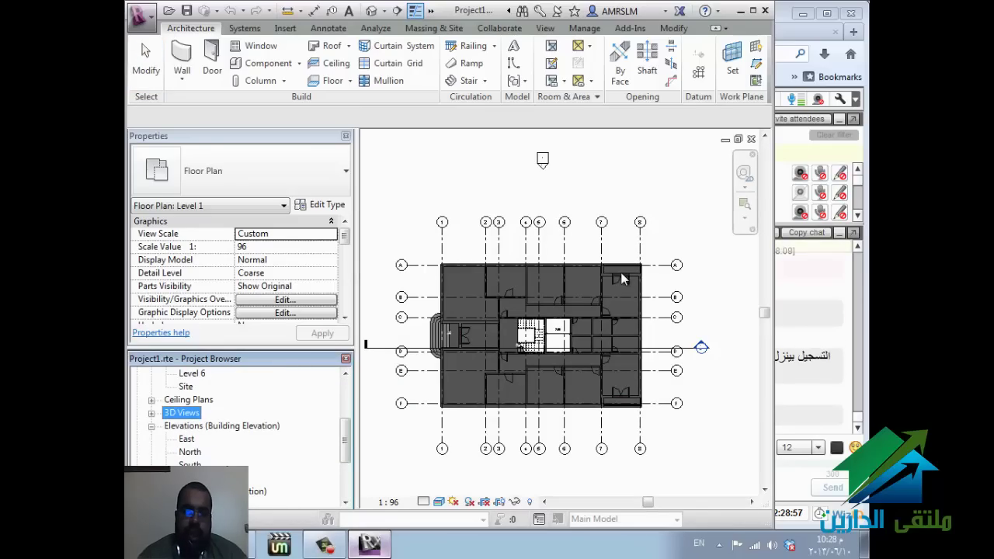
{"action": "key", "text": "Down"}
{"action": "key", "text": "Down"}
{"action": "key", "text": "Return"}
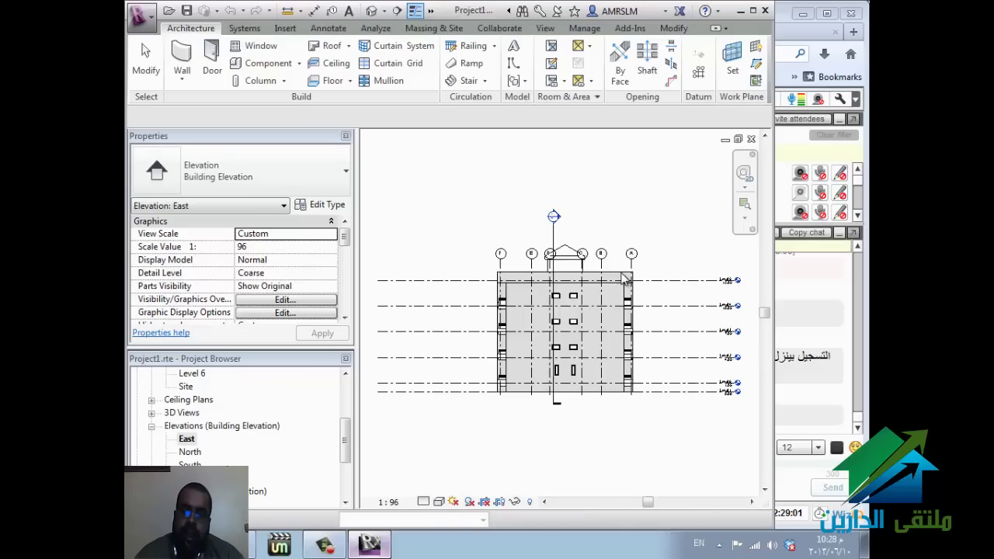
Step: Examine the East elevation of the building, check the online class session in Firefox and return to Revit
{"action": "scroll", "coordinate": [625, 279], "scroll_direction": "up", "scroll_amount": 4}
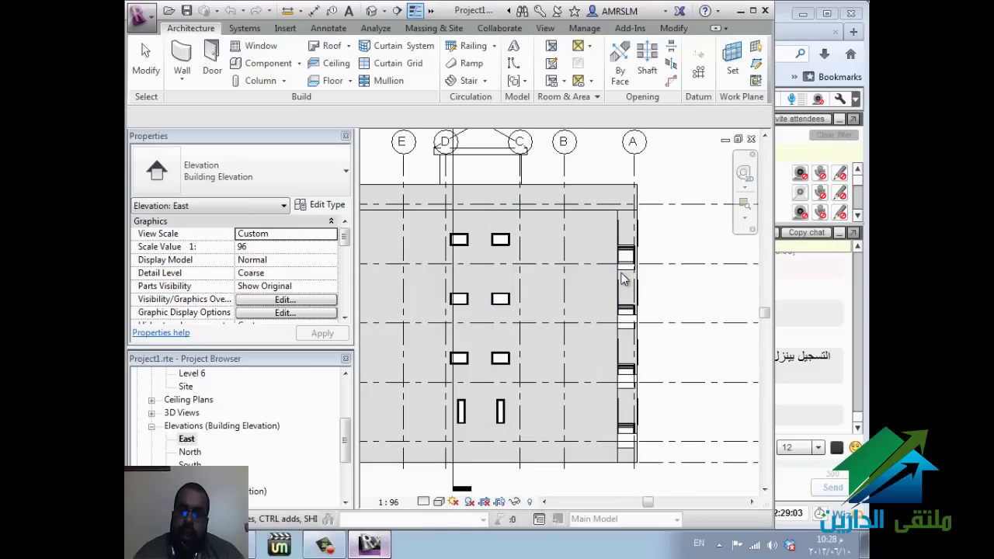
{"action": "scroll", "coordinate": [625, 279], "scroll_direction": "down", "scroll_amount": 4}
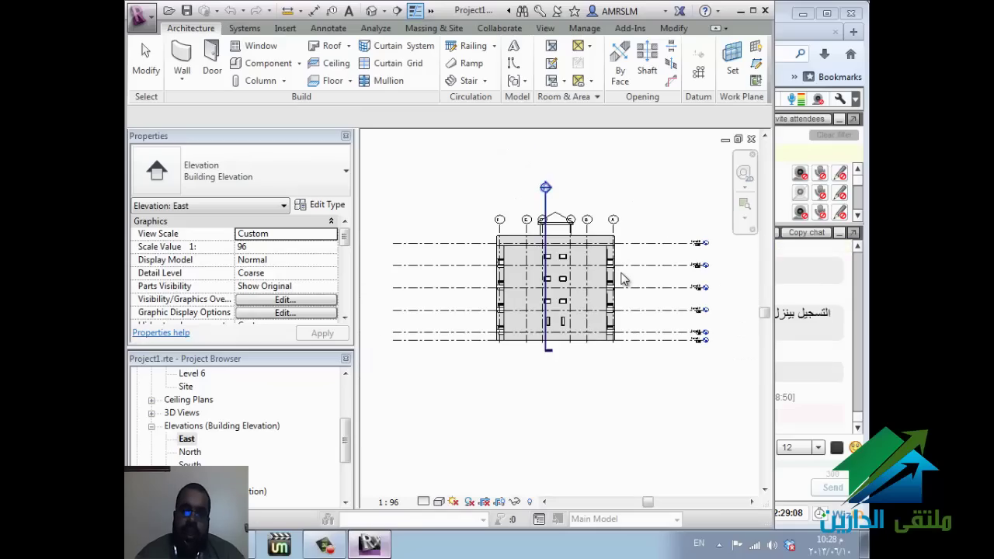
{"action": "scroll", "coordinate": [625, 280], "scroll_direction": "up", "scroll_amount": 2}
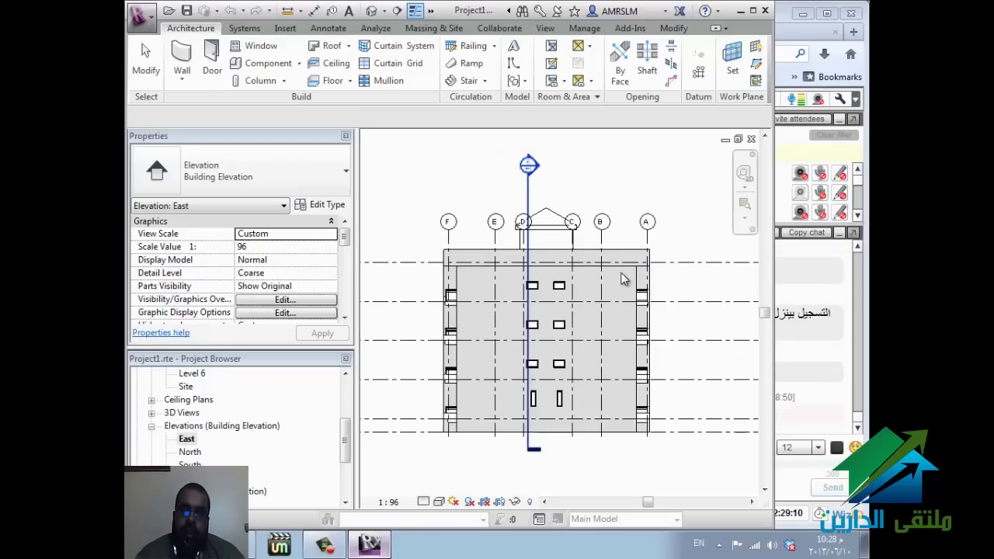
{"action": "key", "text": "Escape"}
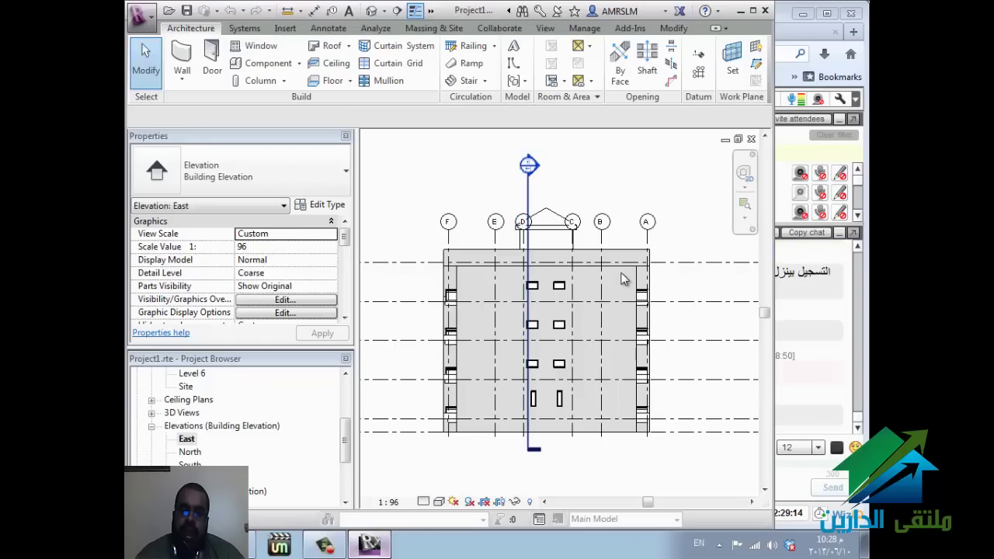
{"action": "key", "text": "alt+Tab"}
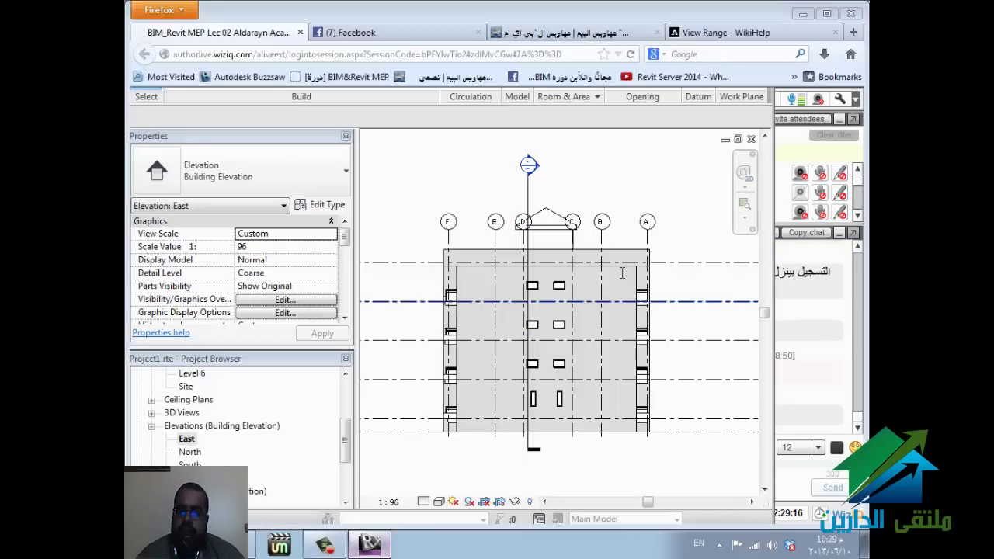
{"action": "key", "text": "alt+Tab"}
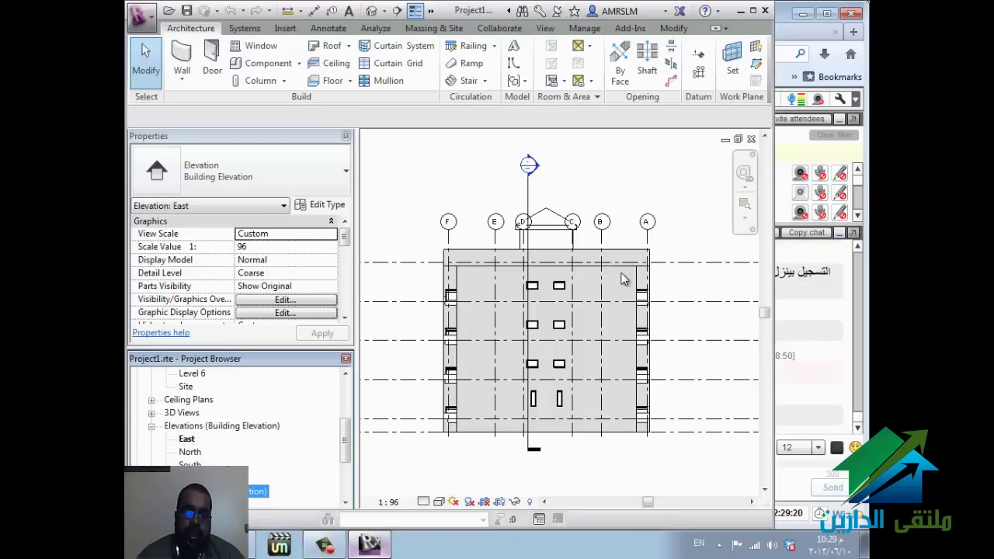
Step: Reopen the Level 1 floor plan from the project's list of views
{"action": "key", "text": "Down"}
{"action": "key", "text": "Down"}
{"action": "key", "text": "Down"}
{"action": "key", "text": "Down"}
{"action": "key", "text": "Up"}
{"action": "key", "text": "Up"}
{"action": "key", "text": "Up"}
{"action": "key", "text": "Up"}
{"action": "key", "text": "Up"}
{"action": "key", "text": "Up"}
{"action": "key", "text": "Up"}
{"action": "key", "text": "Up"}
{"action": "key", "text": "Up"}
{"action": "key", "text": "Up"}
{"action": "key", "text": "Up"}
{"action": "key", "text": "Up"}
{"action": "key", "text": "Up"}
{"action": "key", "text": "Up"}
{"action": "key", "text": "Up"}
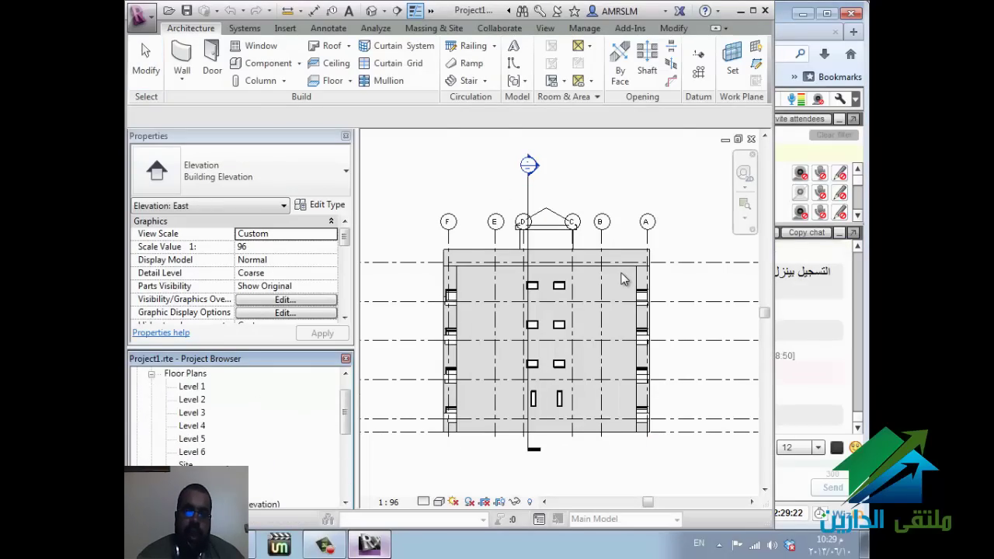
{"action": "key", "text": "Down"}
{"action": "key", "text": "Down"}
{"action": "key", "text": "Down"}
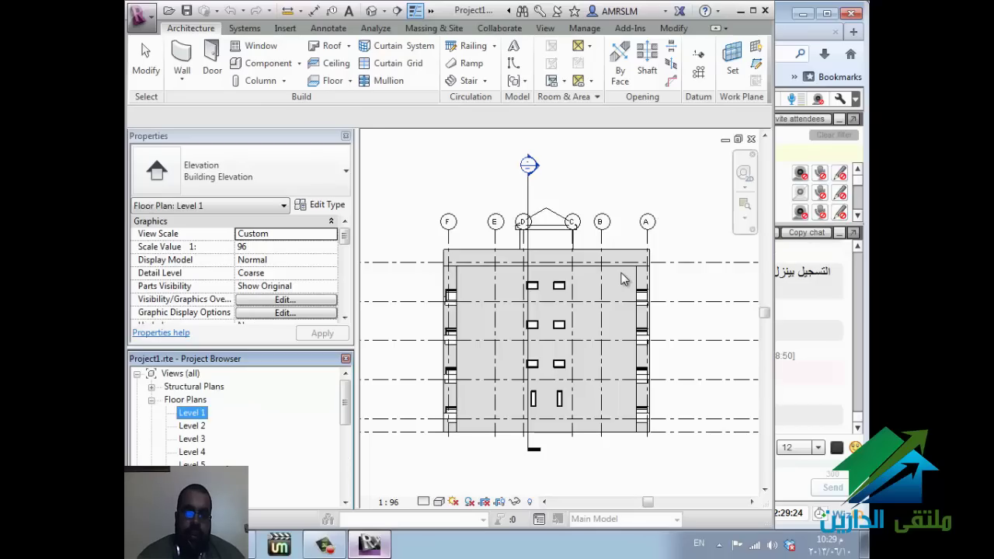
{"action": "key", "text": "Return"}
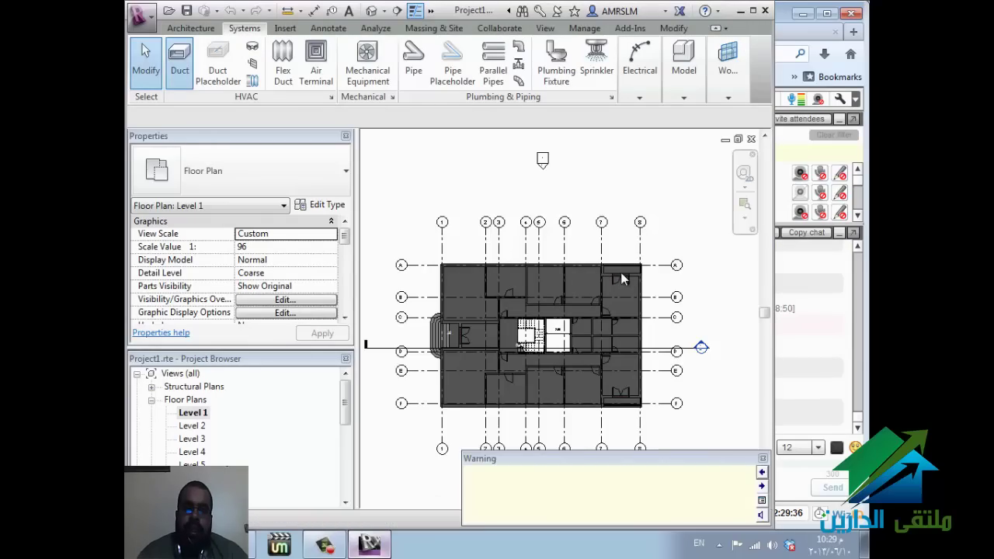
Step: Leave the Duct command and try placing an air terminal and mechanical equipment, declining to load a family for either
{"action": "key", "text": "Escape"}
{"action": "key", "text": "Escape"}
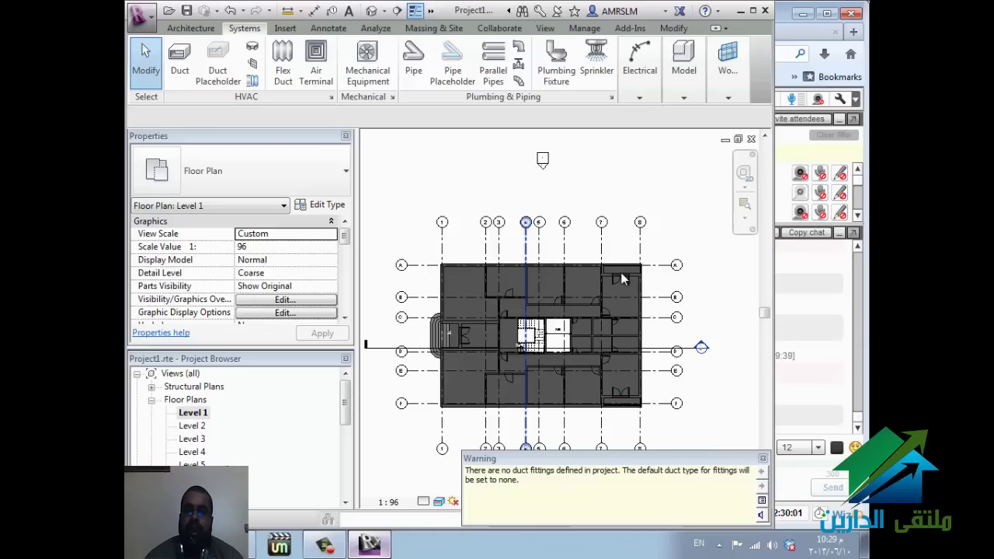
{"action": "key", "text": "a"}
{"action": "key", "text": "t"}
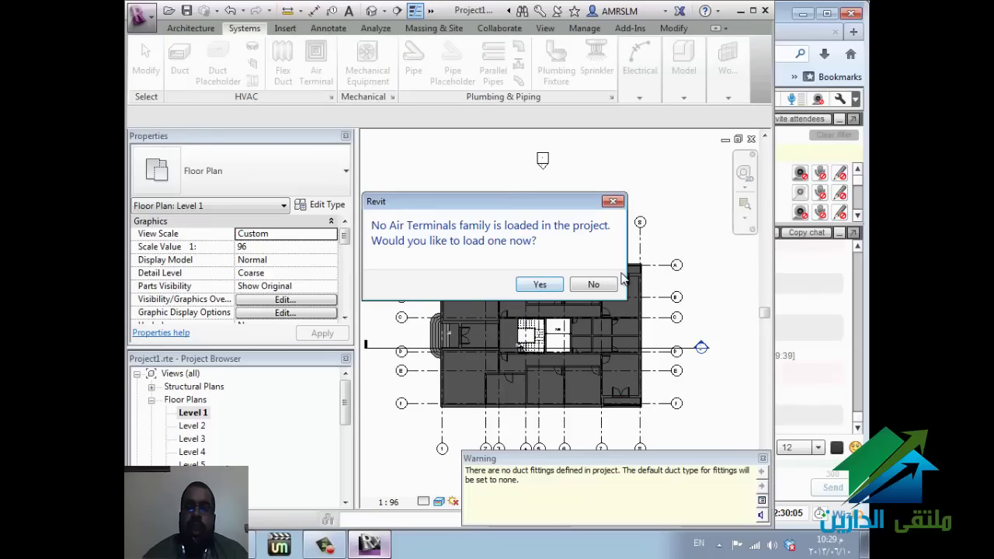
{"action": "key", "text": "Escape"}
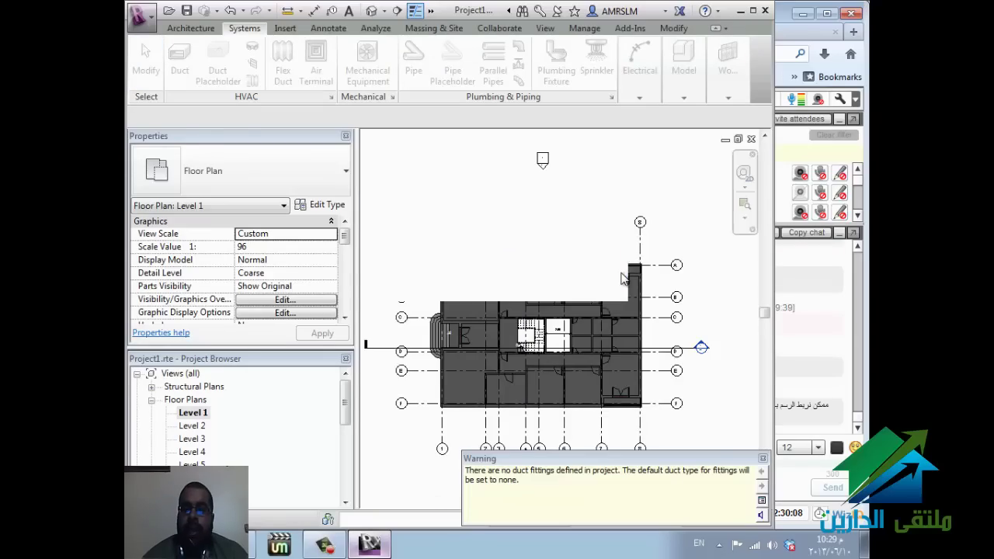
{"action": "key", "text": "m"}
{"action": "key", "text": "e"}
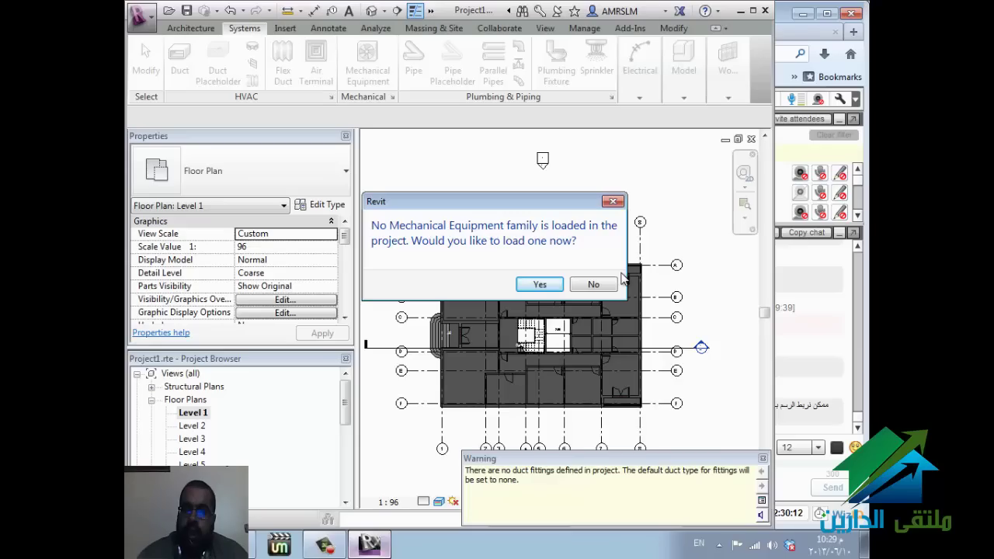
{"action": "key", "text": "Escape"}
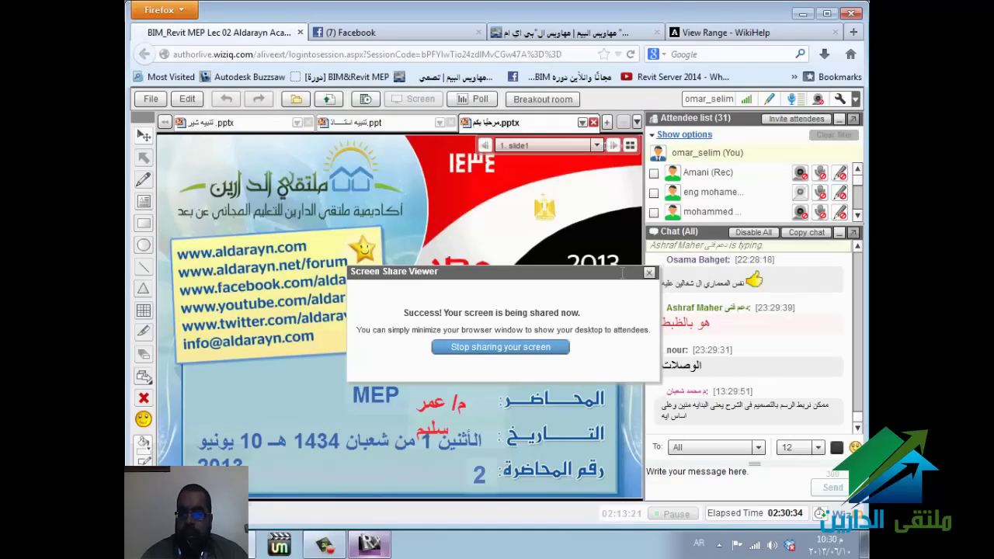
Step: Read the attendees' chat messages in the Firefox class session and return to Revit
{"action": "key", "text": "alt+Tab"}
{"action": "key", "text": "alt+Tab"}
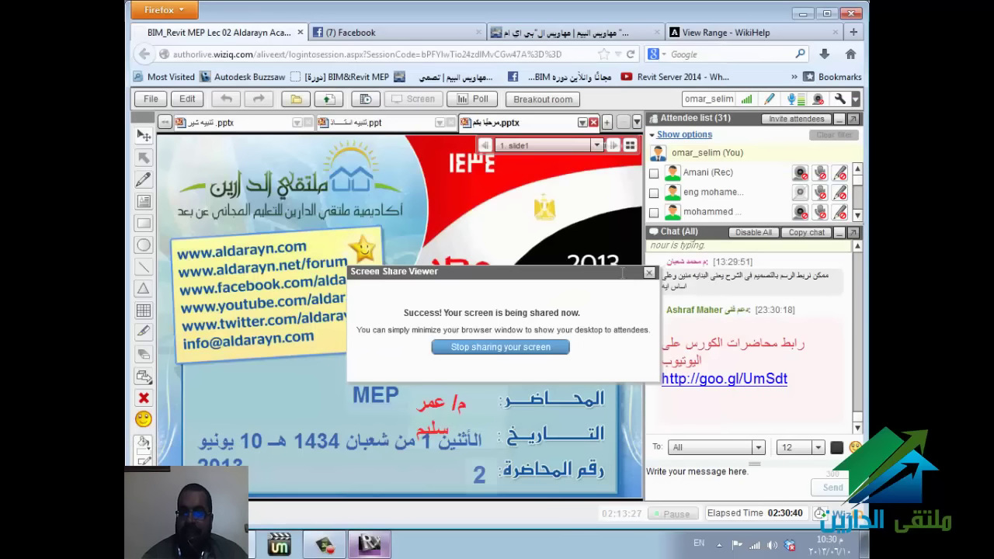
{"action": "key", "text": "alt+Tab"}
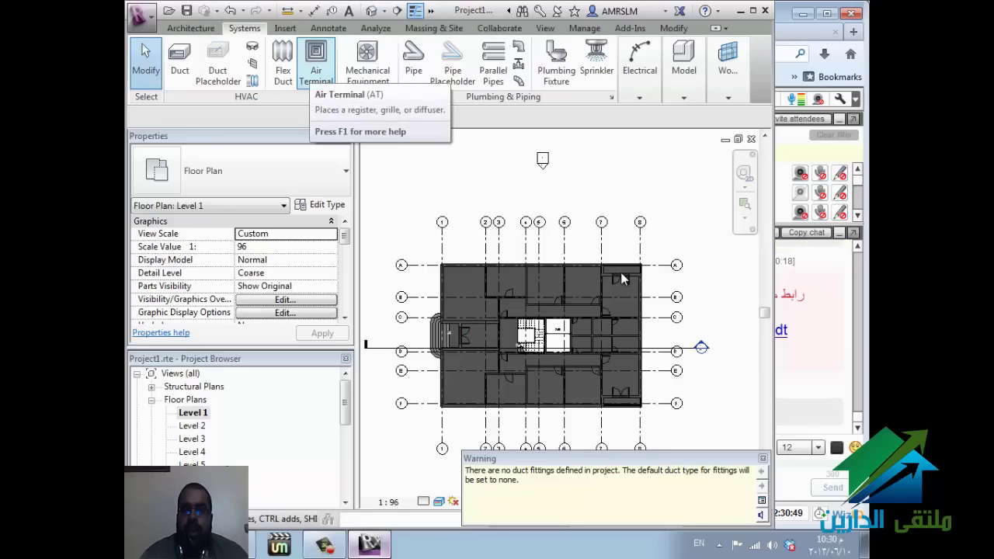
Step: Try the Air Terminal command with loading a family from the Egypt folder, and cancel the loading
{"action": "key", "text": "a"}
{"action": "key", "text": "t"}
{"action": "key", "text": "Return"}
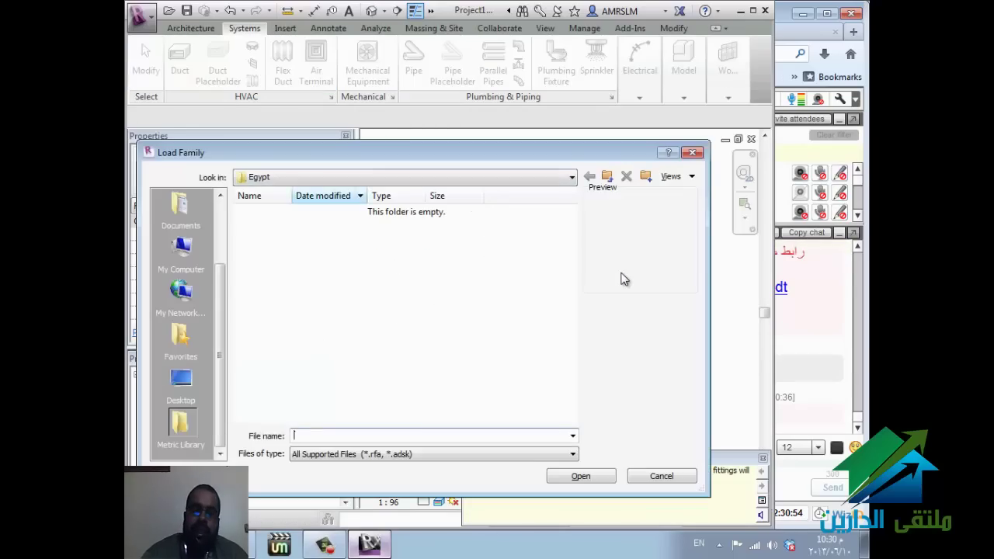
{"action": "key", "text": "Escape"}
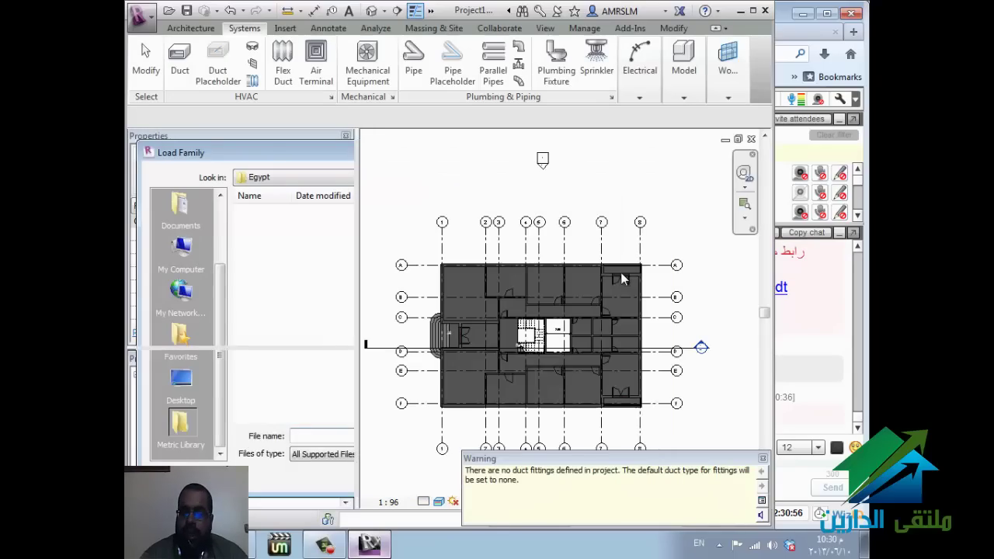
{"action": "key", "text": "Escape"}
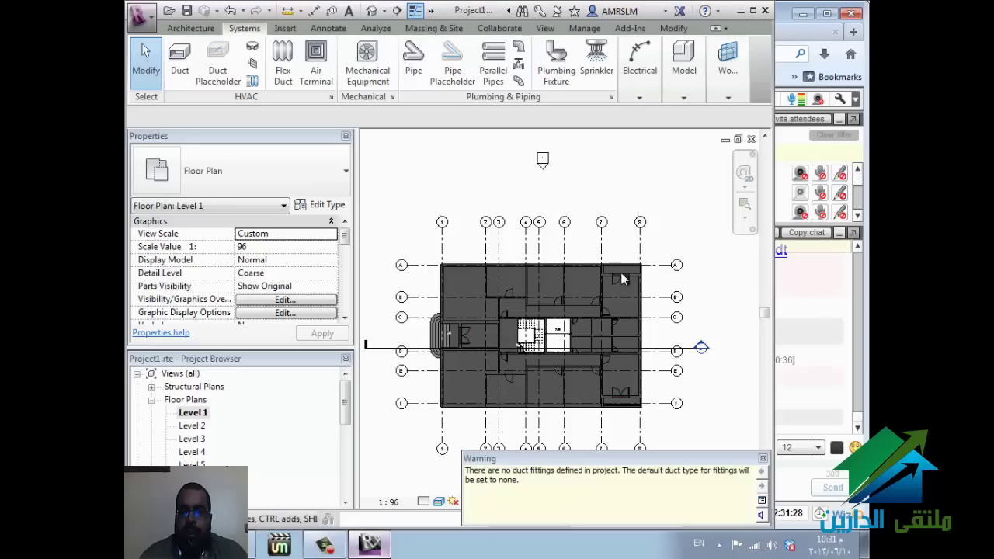
Step: Start saving the project as a template in the eldareen folder and cancel without saving
{"action": "left_click", "coordinate": [141, 17]}
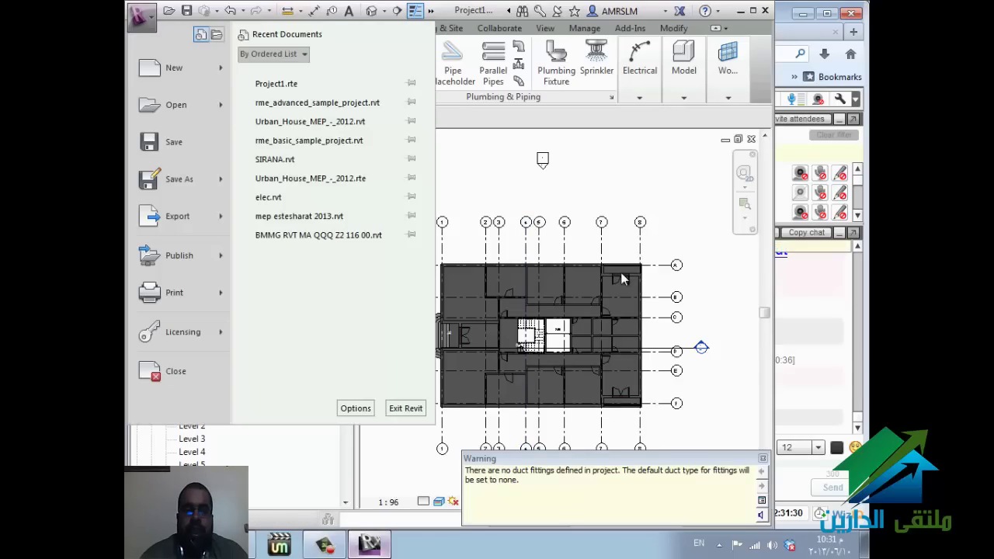
{"action": "key", "text": "Right"}
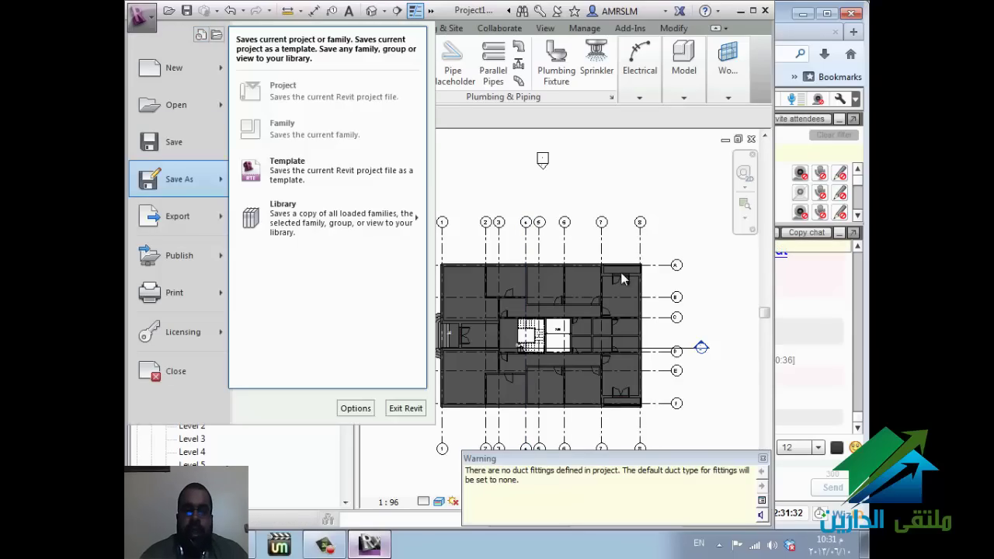
{"action": "key", "text": "Down"}
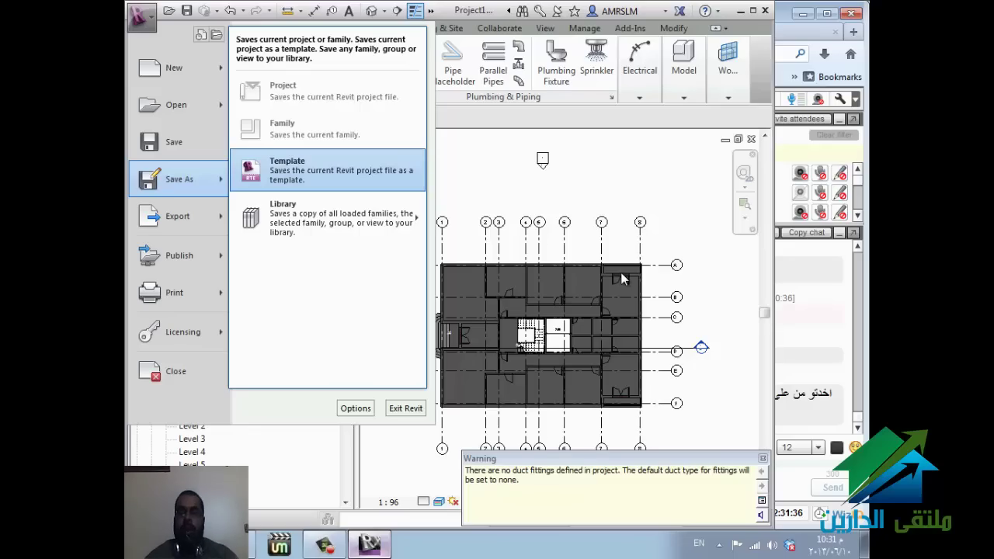
{"action": "key", "text": "Escape"}
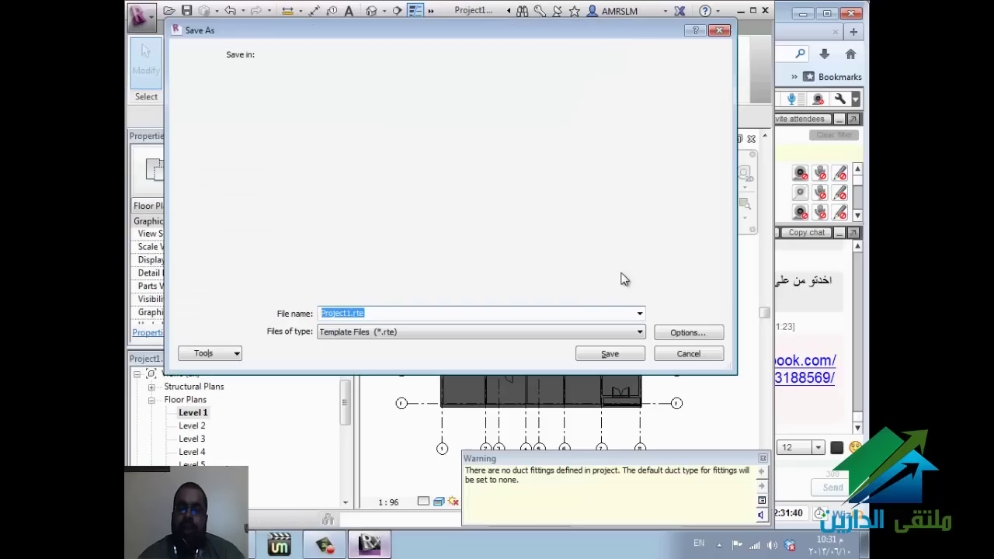
{"action": "key", "text": "Tab"}
{"action": "key", "text": "Tab"}
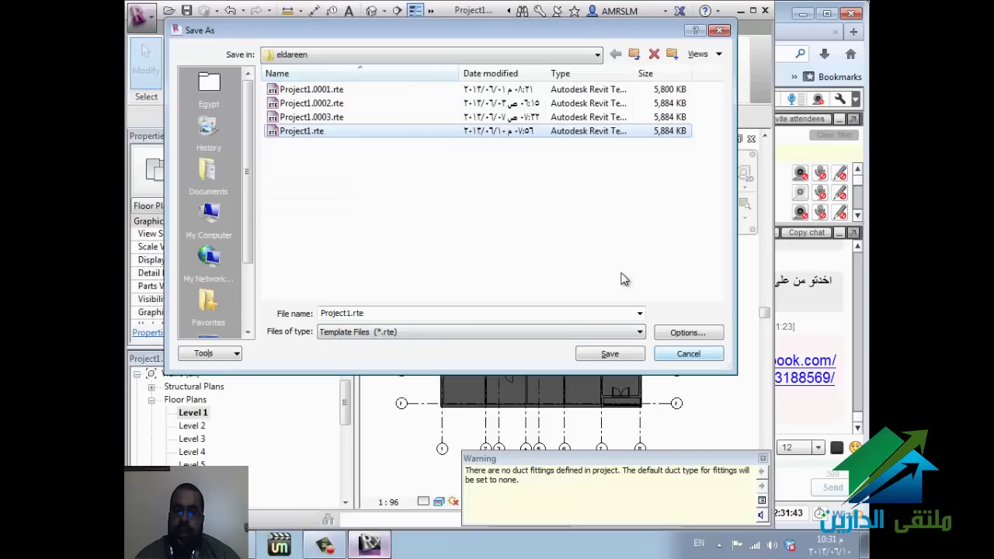
{"action": "key", "text": "Return"}
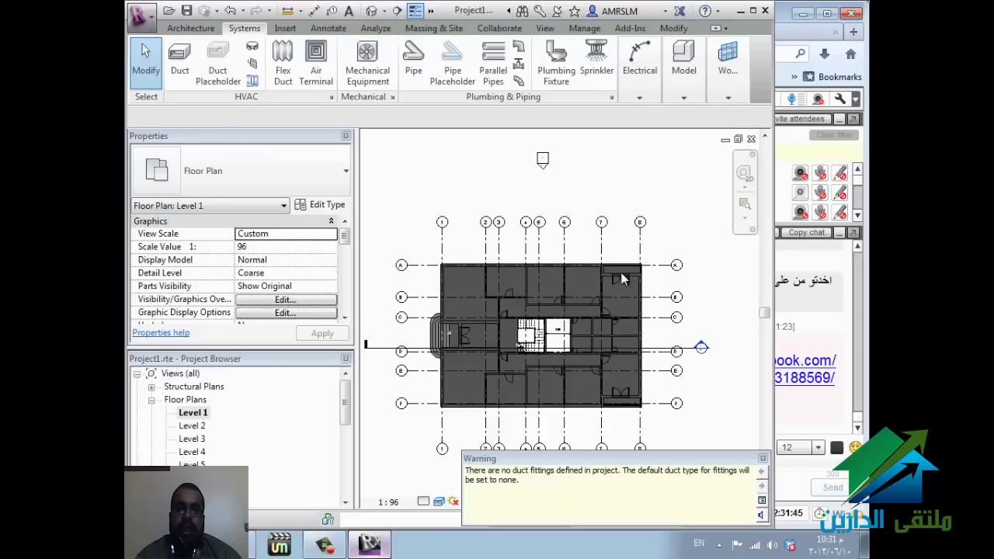
Step: Start a new project, browse to Project1.rte in the eldareen folder as its template, and cancel the creation
{"action": "key", "text": "alt+f"}
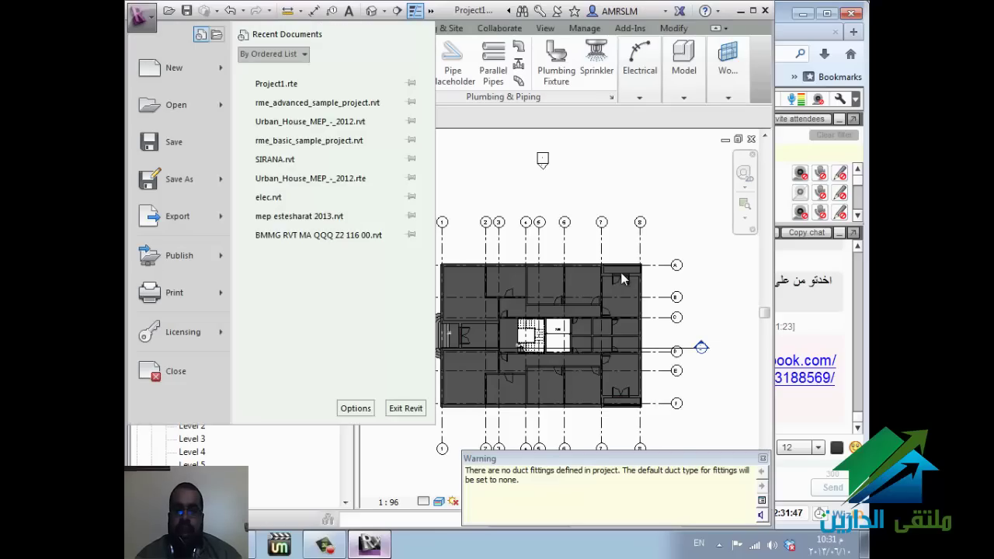
{"action": "key", "text": "n"}
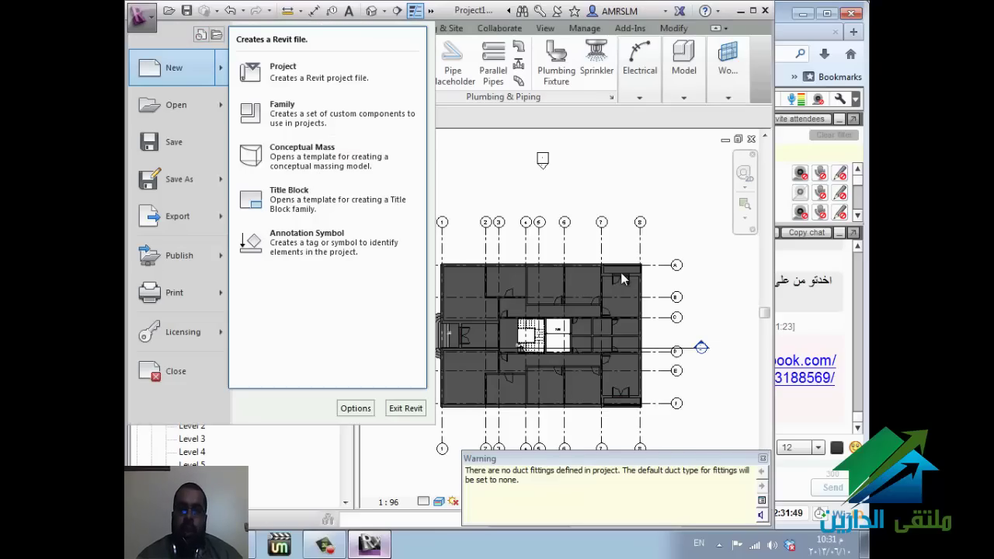
{"action": "key", "text": "Down"}
{"action": "key", "text": "Return"}
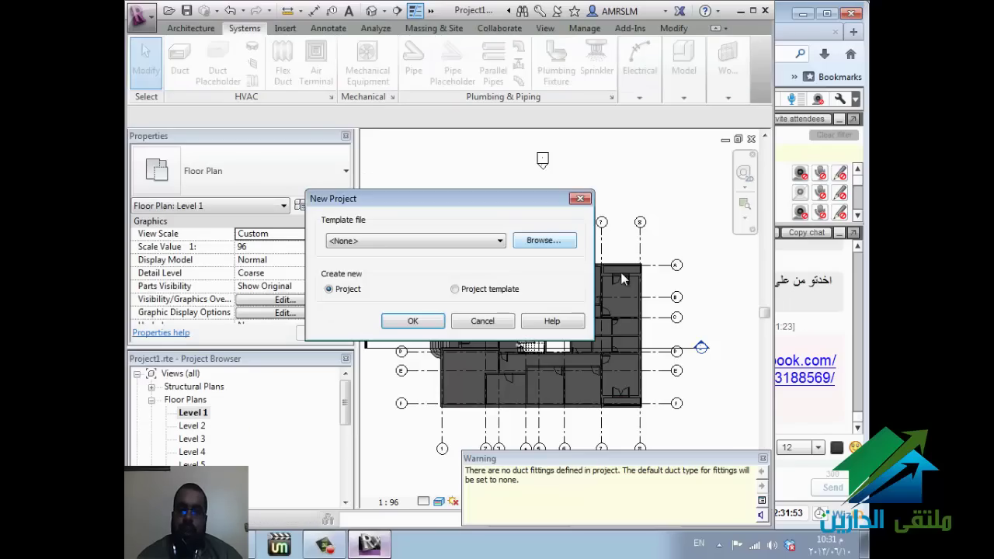
{"action": "key", "text": "alt+b"}
{"action": "key", "text": "End"}
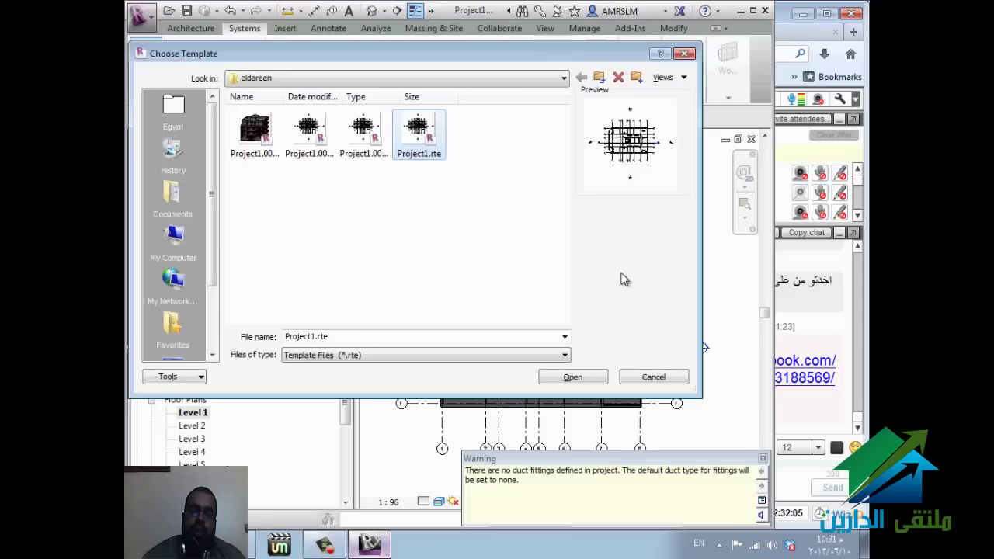
{"action": "key", "text": "Escape"}
{"action": "key", "text": "Escape"}
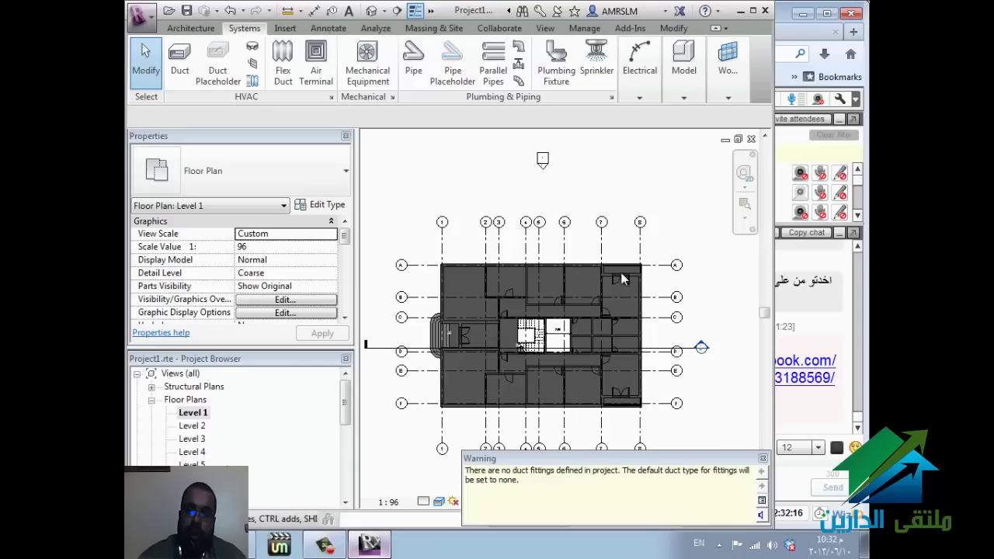
{"action": "left_click", "coordinate": [683, 66]}
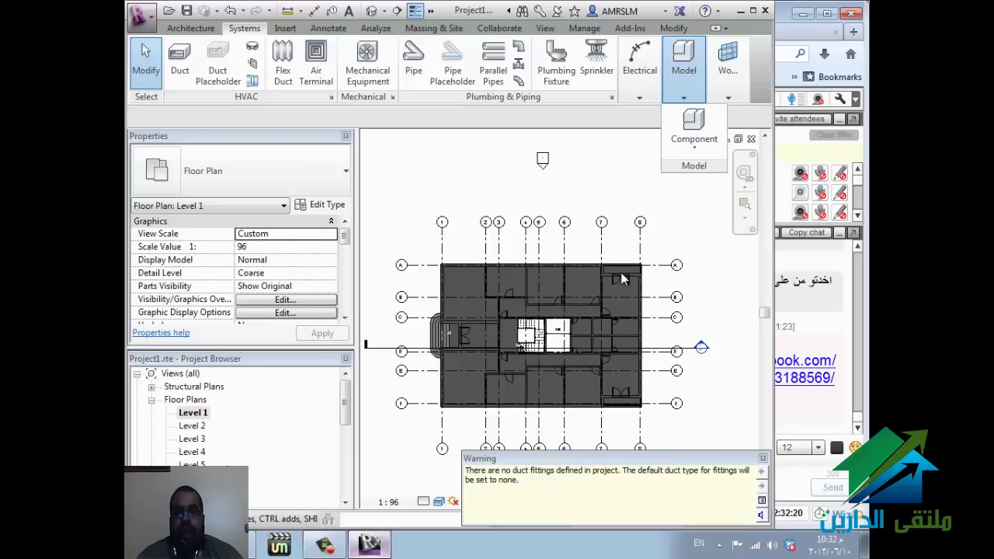
{"action": "left_click", "coordinate": [621, 279]}
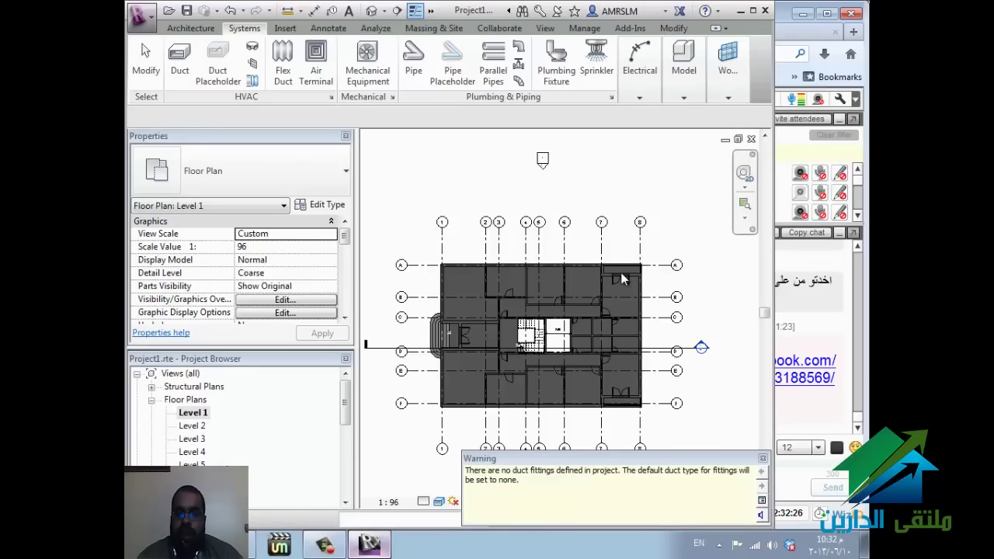
{"action": "key", "text": "Escape"}
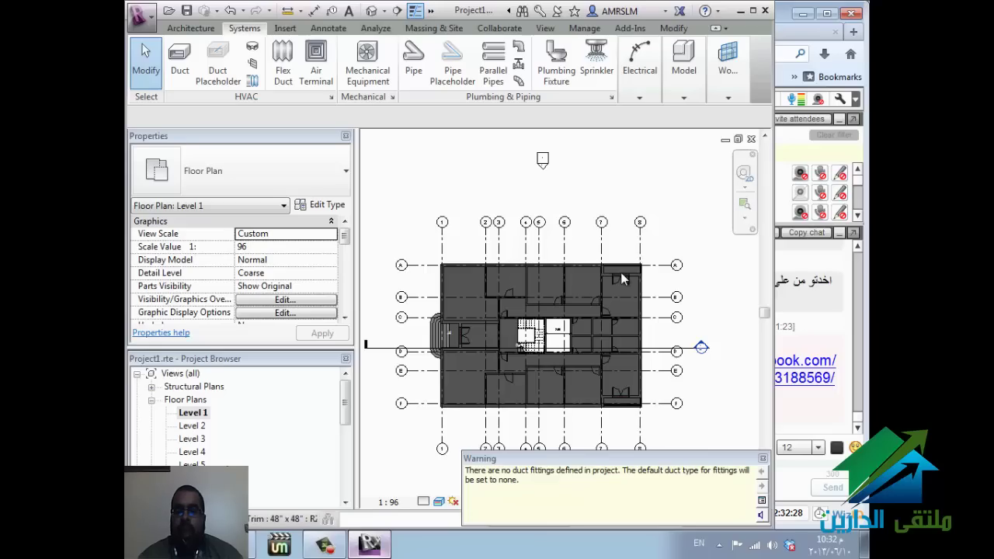
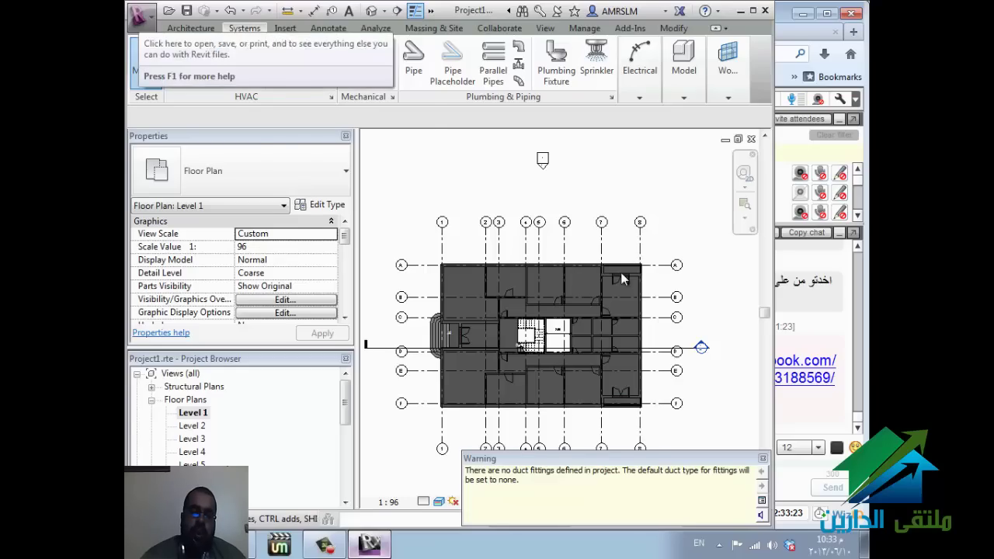
Step: Open the recent project rme_advanced_sample_project.rvt alongside Project1.rte
{"action": "left_click", "coordinate": [141, 17]}
{"action": "mouse_move", "coordinate": [175, 68]}
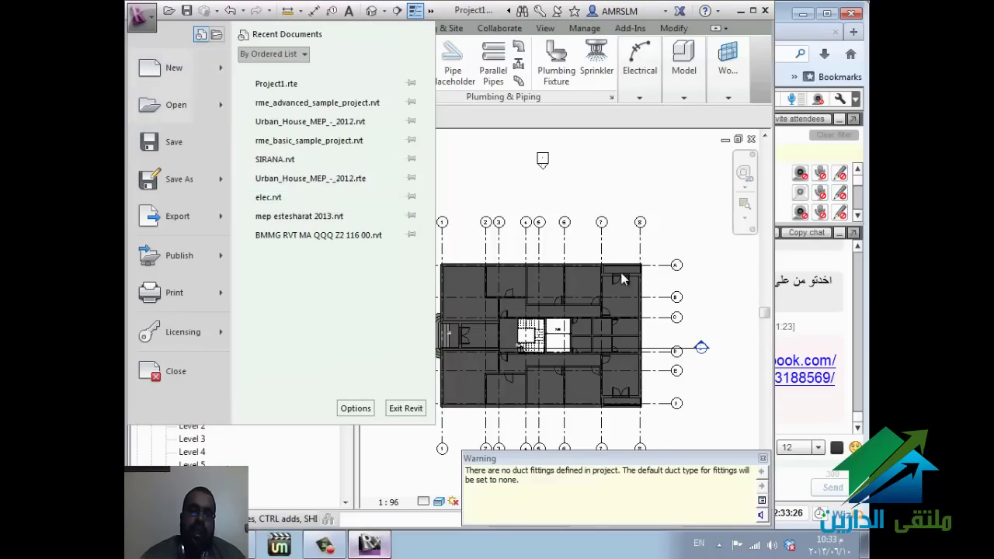
{"action": "left_click", "coordinate": [316, 102]}
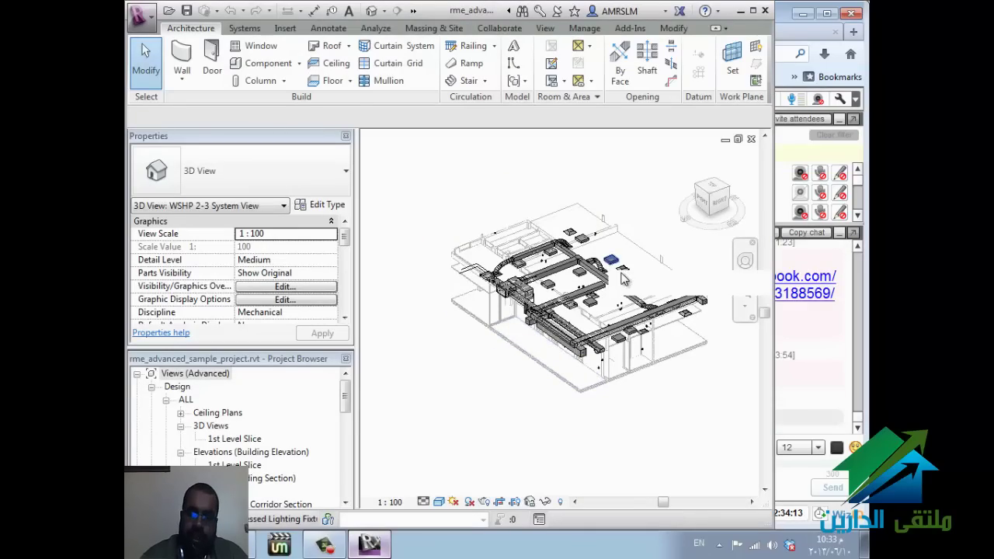
Step: Copy three plain recessed lighting fixtures from the sample project's 3D view and paste them into the Level 1 plan of Project1.rte, accepting the duplicate types
{"action": "left_click", "coordinate": [611, 259]}
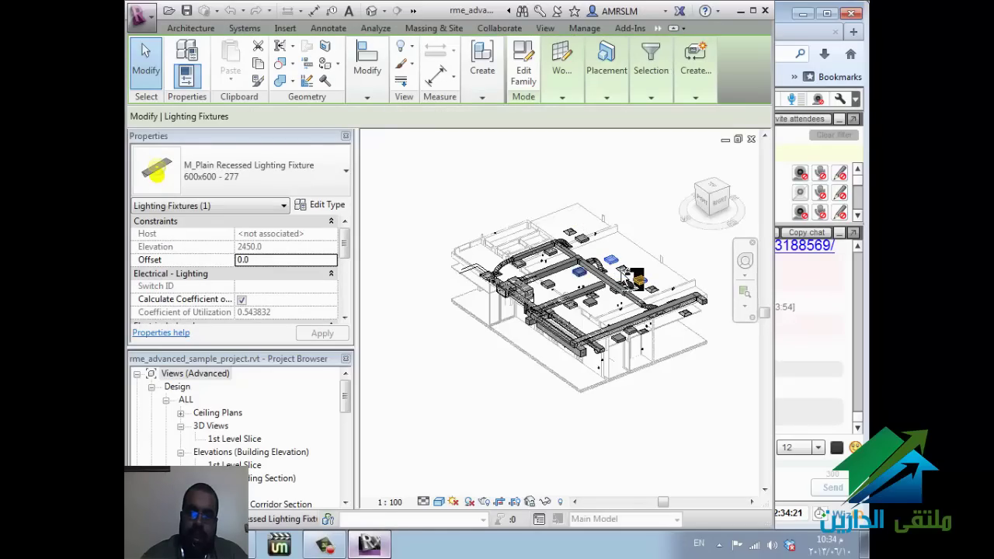
{"action": "left_click", "coordinate": [635, 278], "text": "ctrl"}
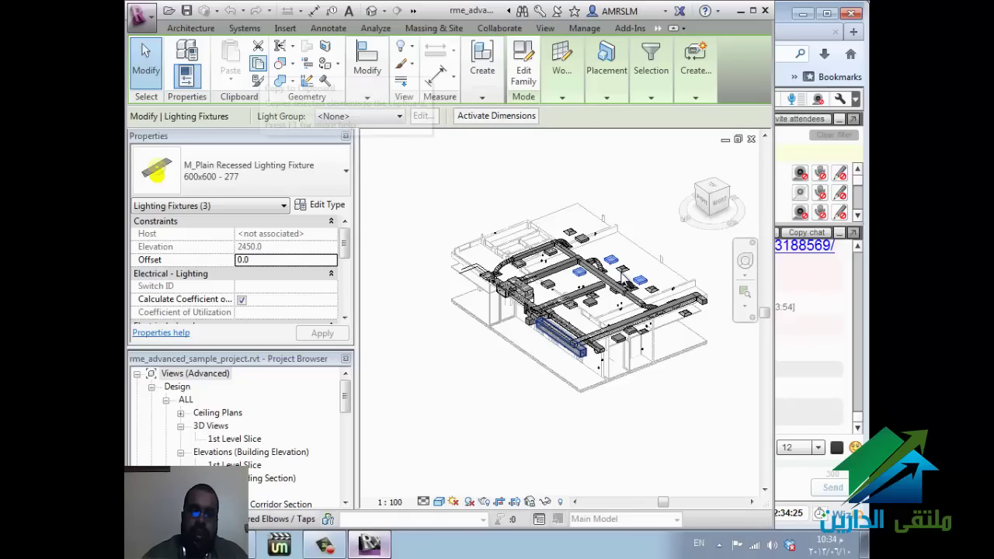
{"action": "key", "text": "ctrl+c"}
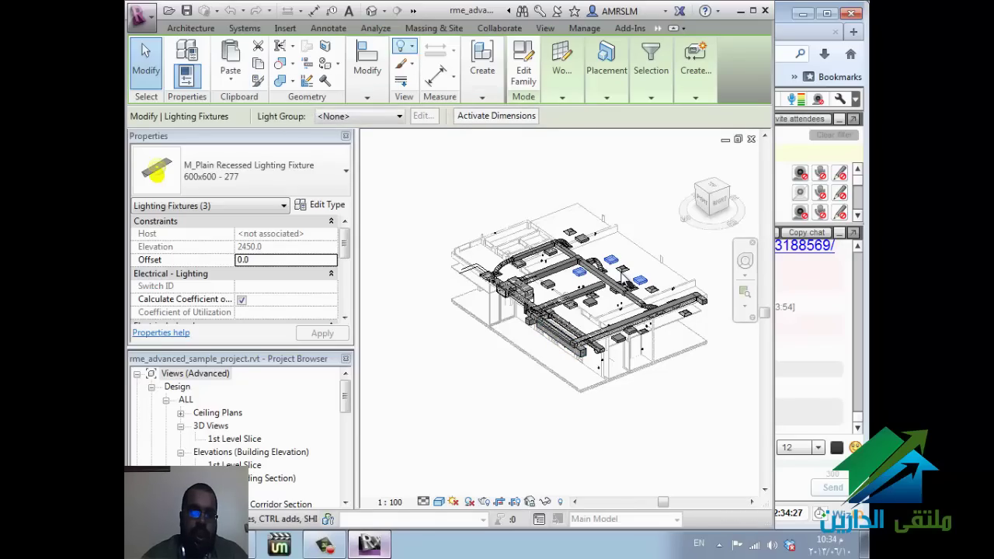
{"action": "key", "text": "ctrl+v"}
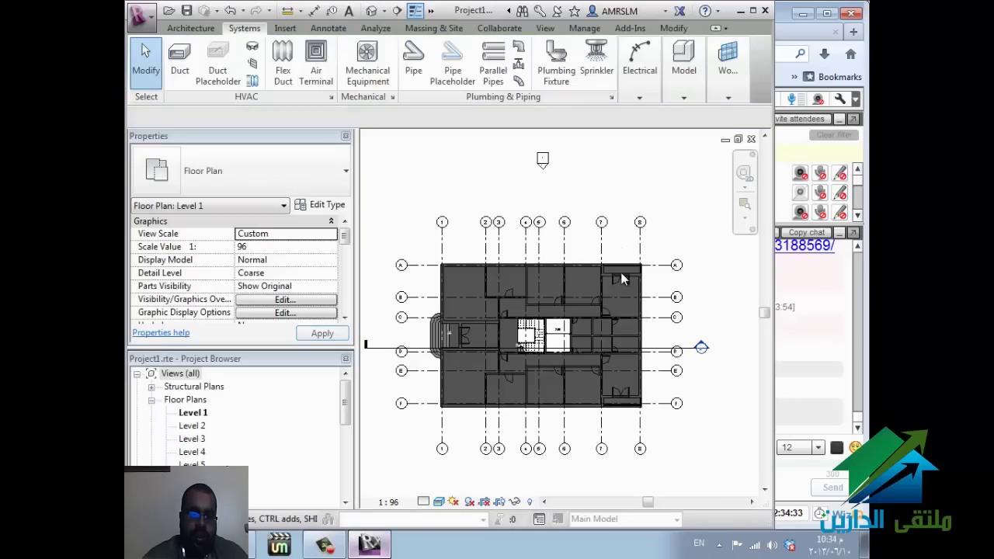
{"action": "left_click", "coordinate": [624, 277]}
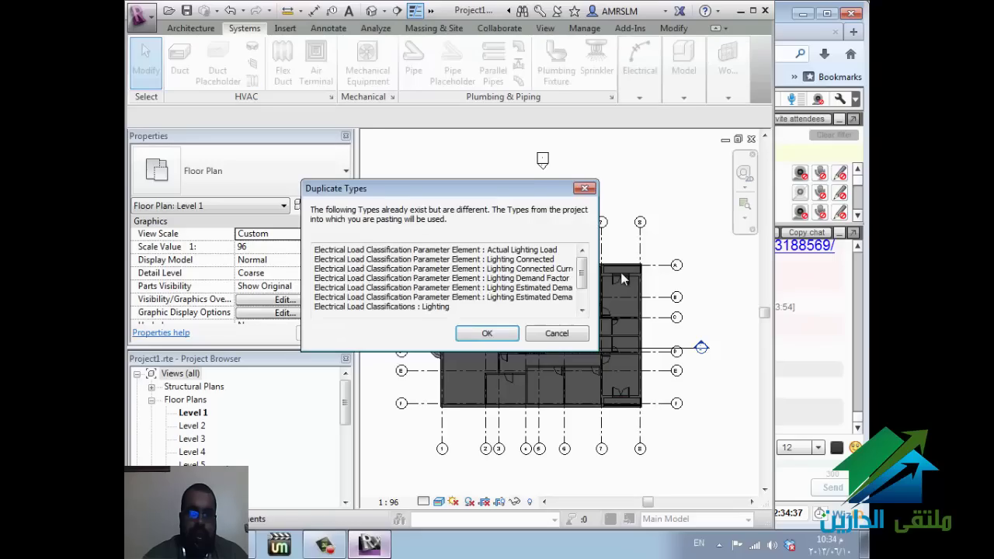
{"action": "key", "text": "Return"}
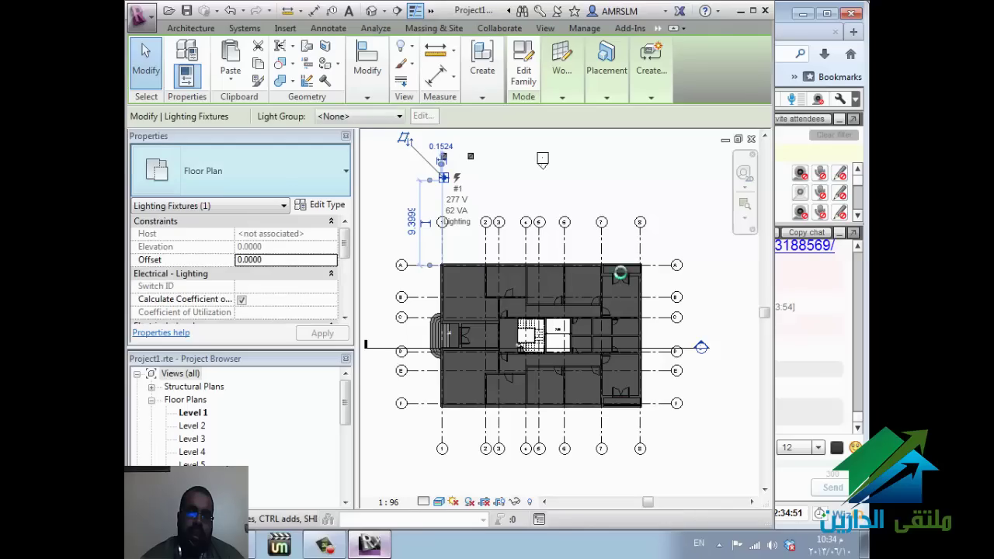
Step: Delete the three pasted lighting fixtures above the building on the Level 1 plan
{"action": "key", "text": "d"}
{"action": "key", "text": "i"}
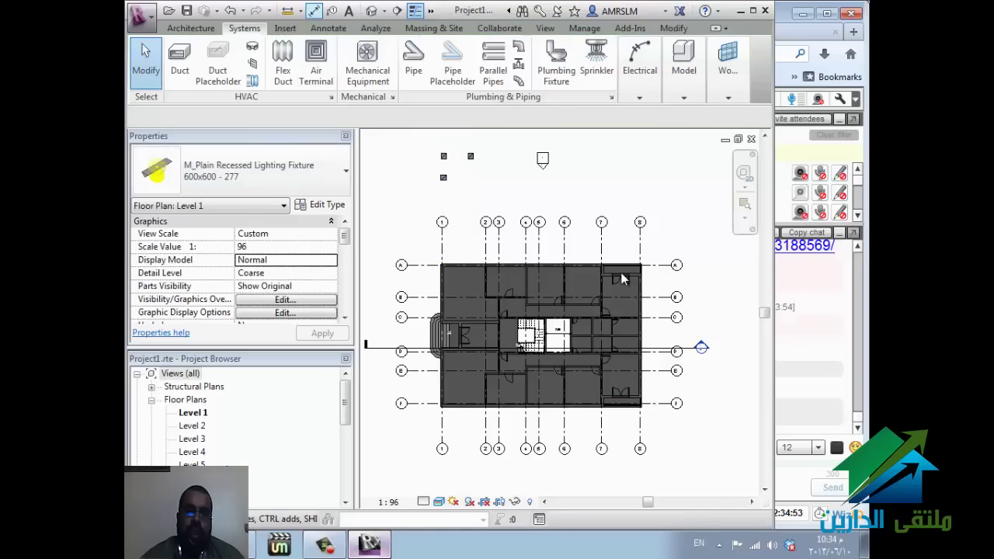
{"action": "left_click_drag", "start_coordinate": [409, 141], "coordinate": [487, 203]}
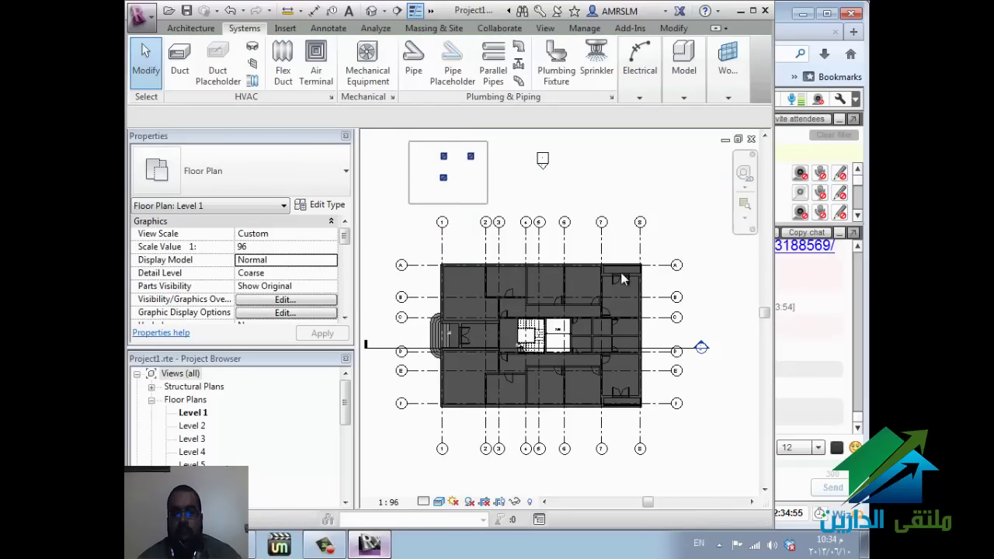
{"action": "key", "text": "Delete"}
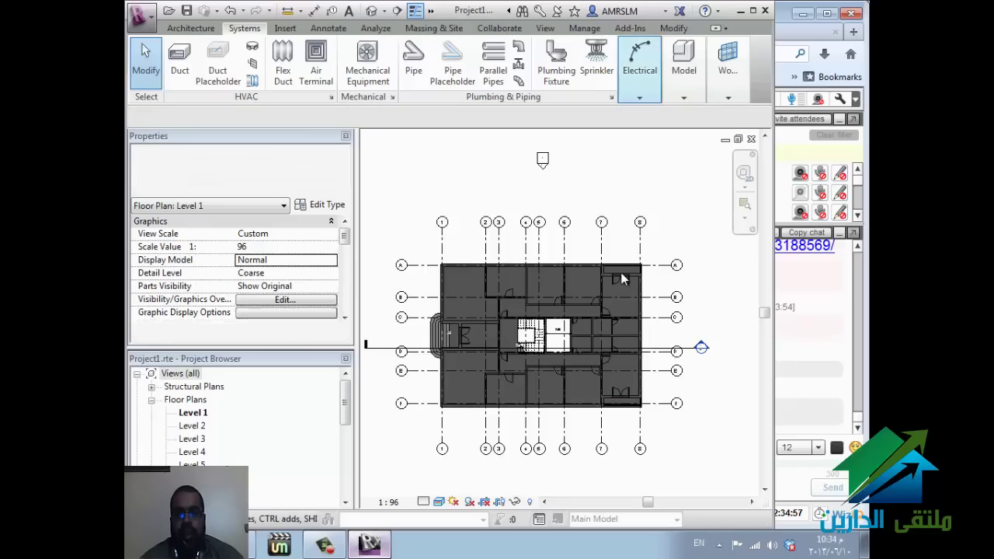
Step: Start the Lighting Fixture command to check which fixture family is available in Project1.rte, and leave it without placing anything
{"action": "left_click", "coordinate": [639, 70]}
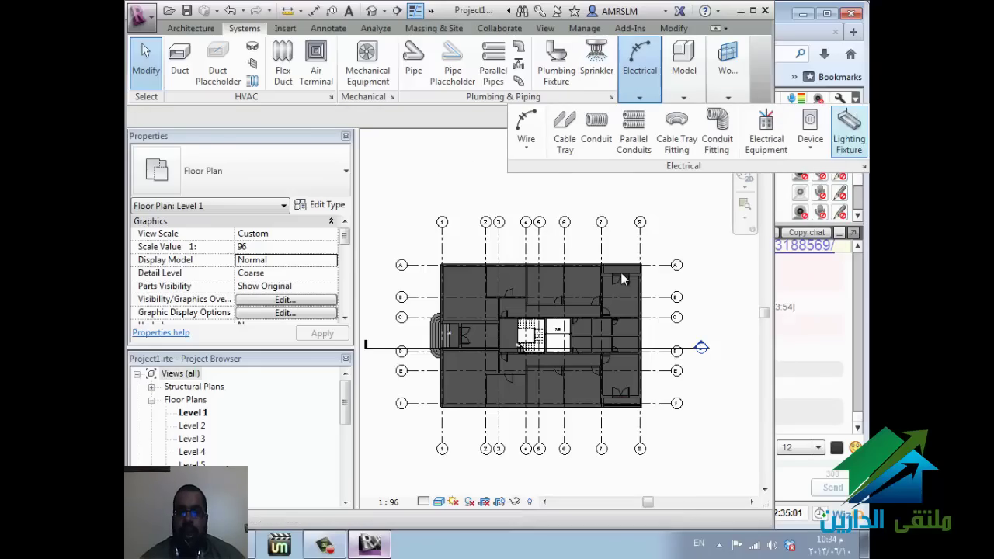
{"action": "left_click", "coordinate": [848, 128]}
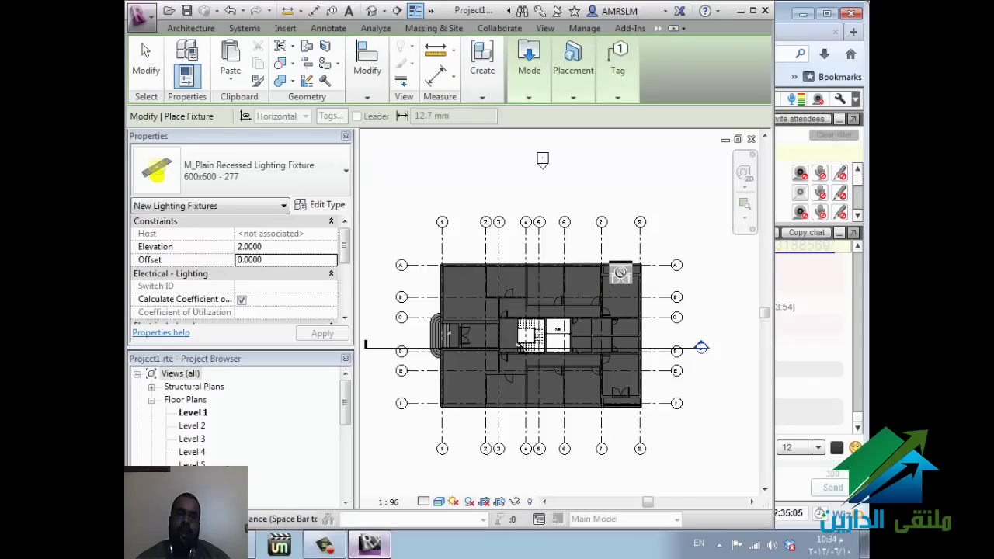
{"action": "key", "text": "Escape"}
{"action": "key", "text": "Escape"}
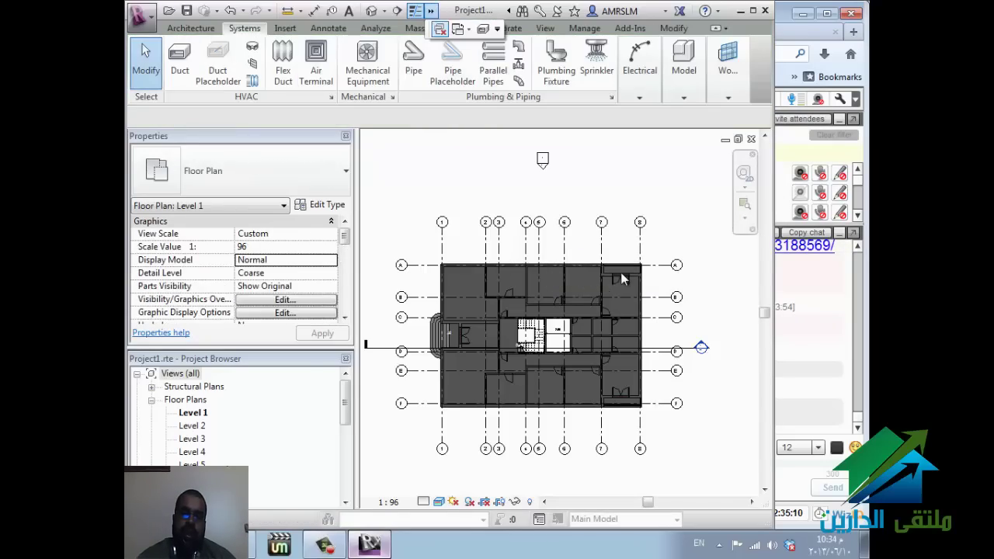
{"action": "key", "text": "Escape"}
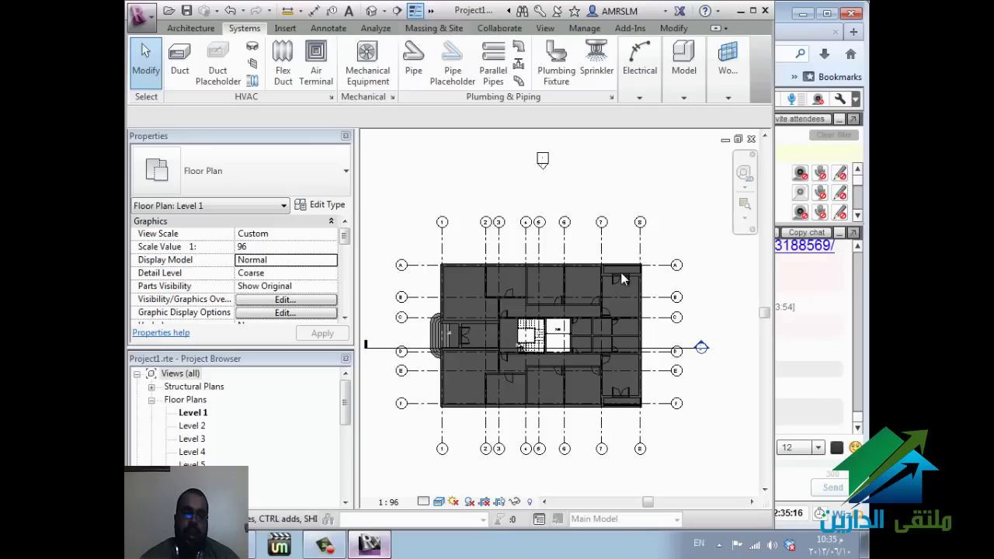
Step: Open Transfer Project Standards in Project1.rte and examine the categories that can be copied from rme_advanced_sample_project
{"action": "key", "text": "ctrl+Tab"}
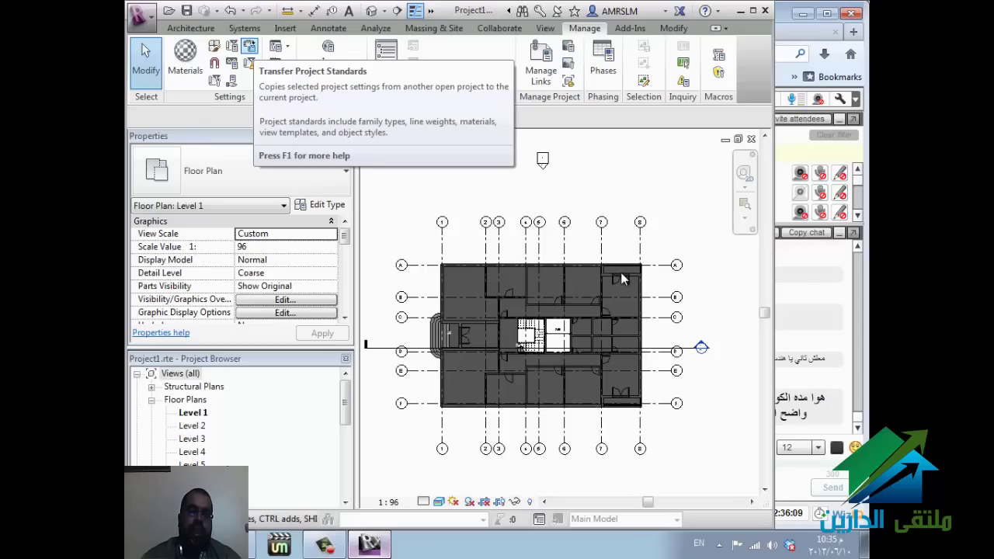
{"action": "left_click", "coordinate": [249, 46]}
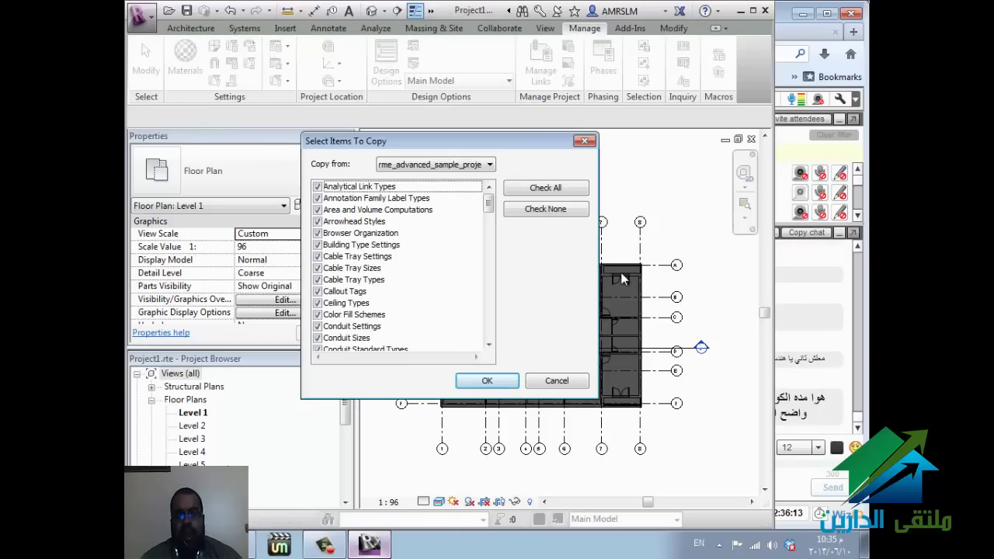
{"action": "scroll", "coordinate": [621, 278], "scroll_direction": "down", "scroll_amount": 1}
{"action": "scroll", "coordinate": [621, 278], "scroll_direction": "down", "scroll_amount": 5}
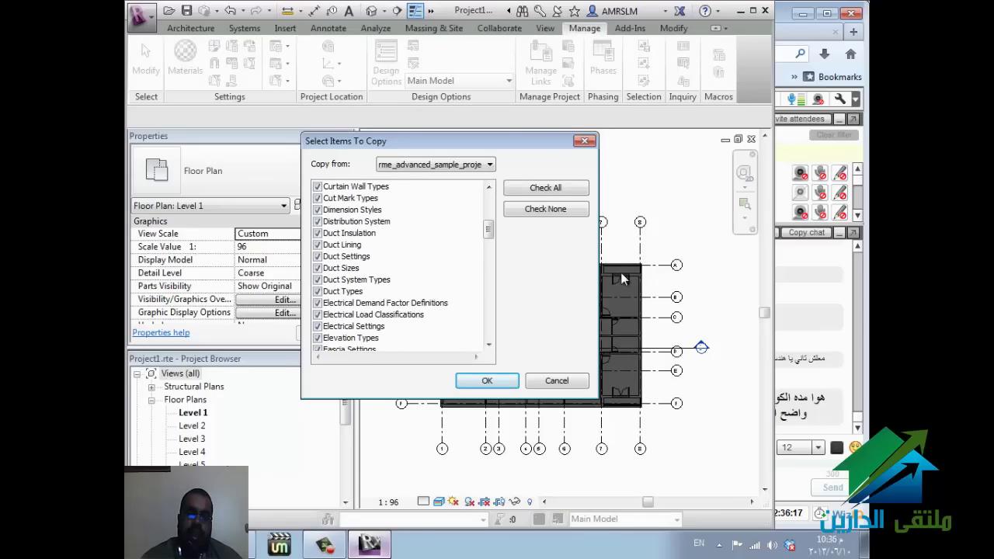
{"action": "scroll", "coordinate": [621, 278], "scroll_direction": "down", "scroll_amount": 5}
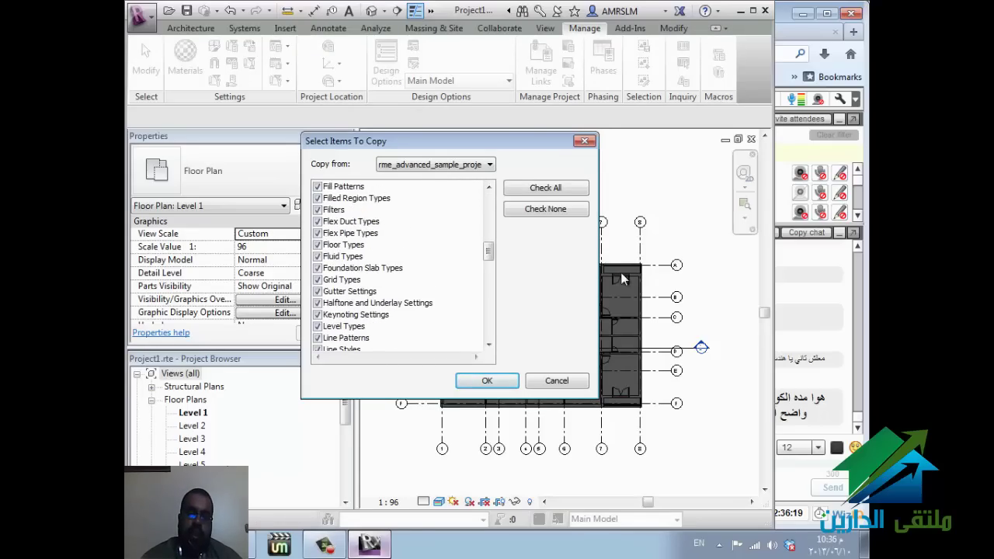
{"action": "scroll", "coordinate": [621, 278], "scroll_direction": "down", "scroll_amount": 5}
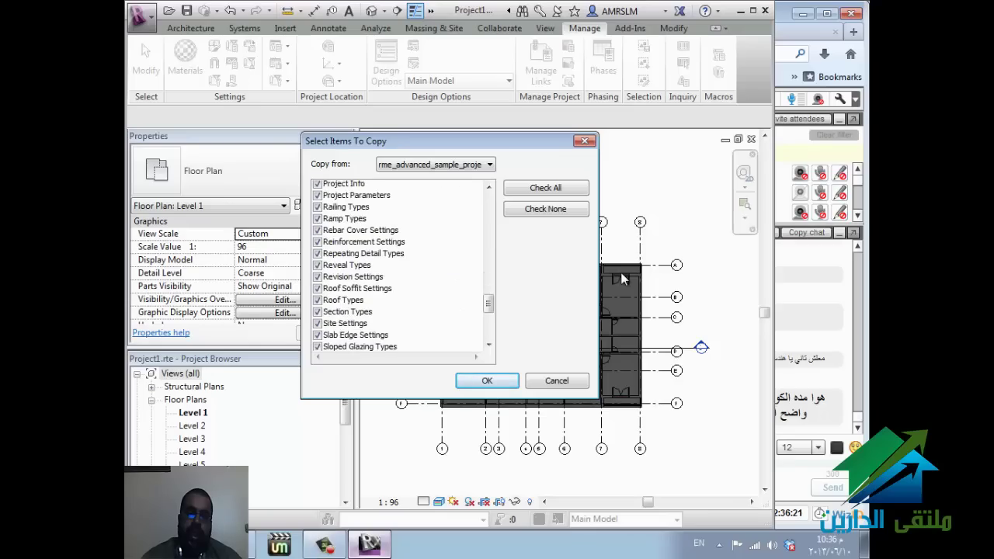
{"action": "scroll", "coordinate": [621, 278], "scroll_direction": "down", "scroll_amount": 4}
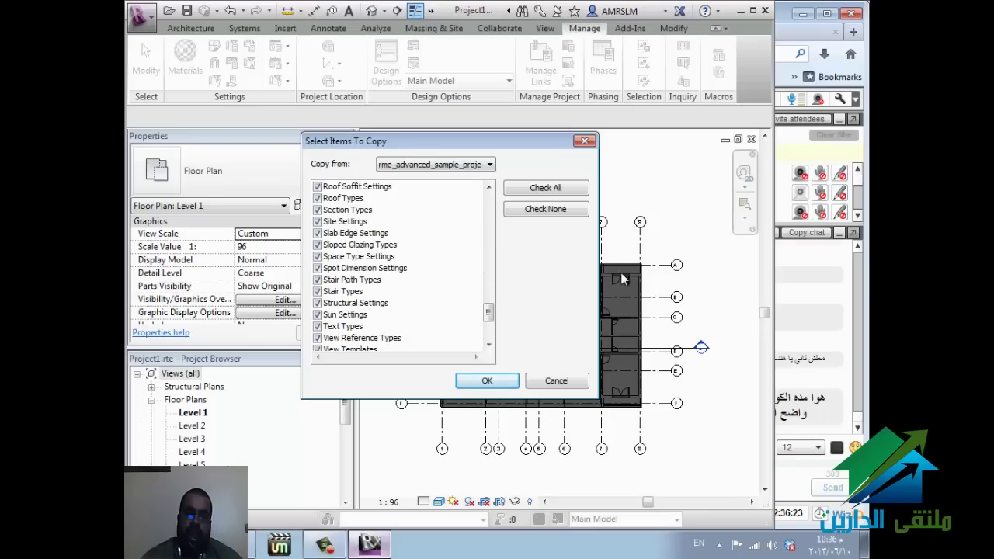
{"action": "key", "text": "alt+Down"}
{"action": "key", "text": "Escape"}
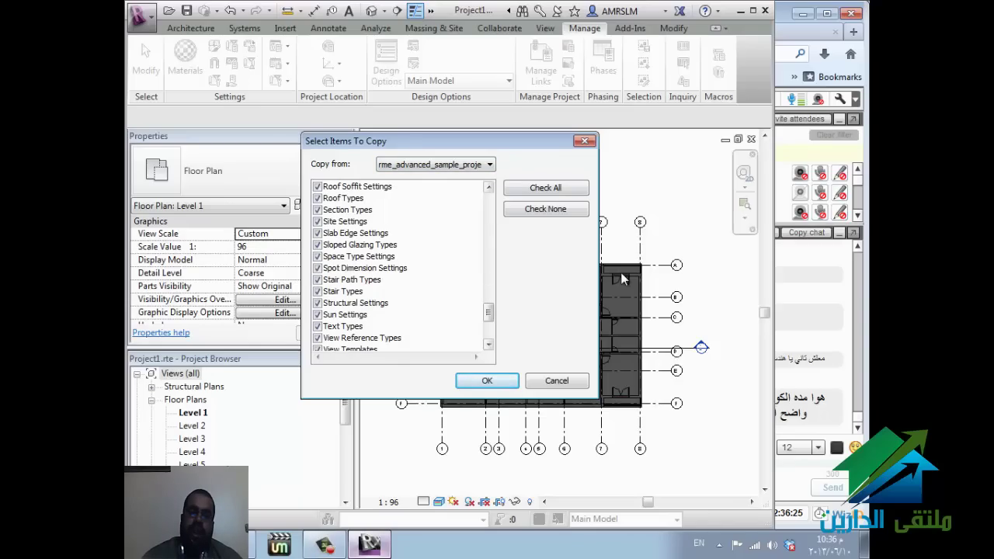
Step: Clear all the items to copy, select only Duct Settings and Duct Sizes, and start the transfer into Project1.rte
{"action": "left_click", "coordinate": [545, 209]}
{"action": "left_click_drag", "start_coordinate": [488, 312], "coordinate": [488, 330]}
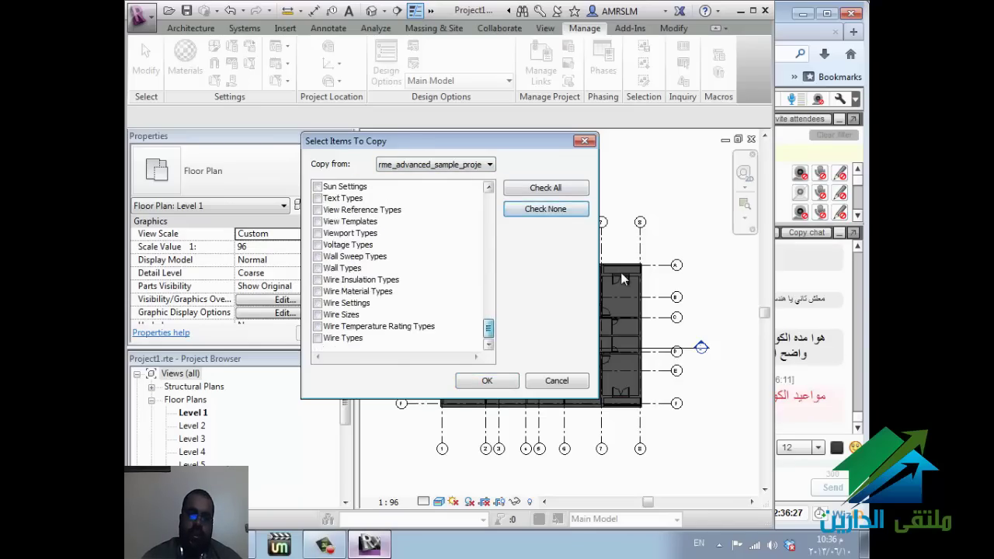
{"action": "scroll", "coordinate": [621, 278], "scroll_direction": "up", "scroll_amount": 15}
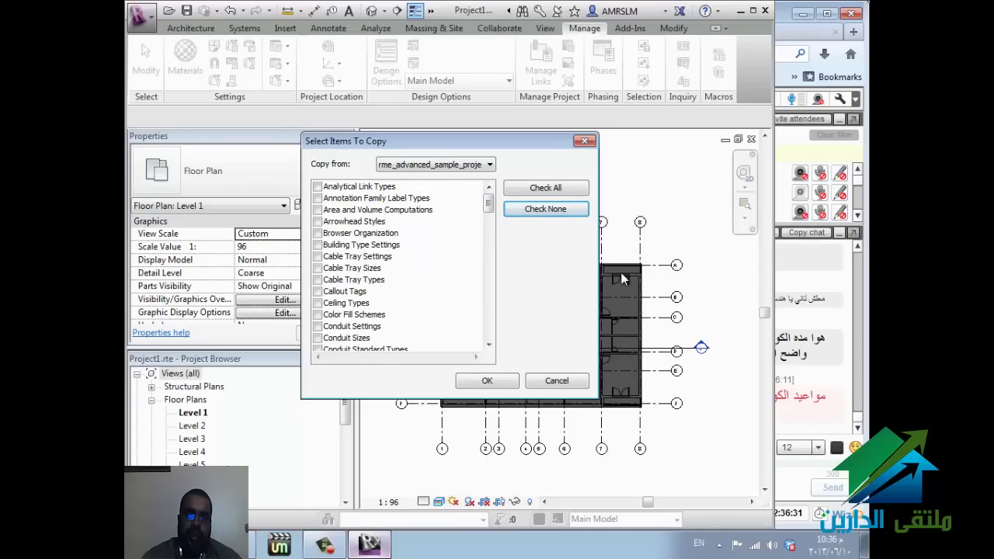
{"action": "key", "text": "Tab"}
{"action": "scroll", "coordinate": [621, 278], "scroll_direction": "down", "scroll_amount": 5}
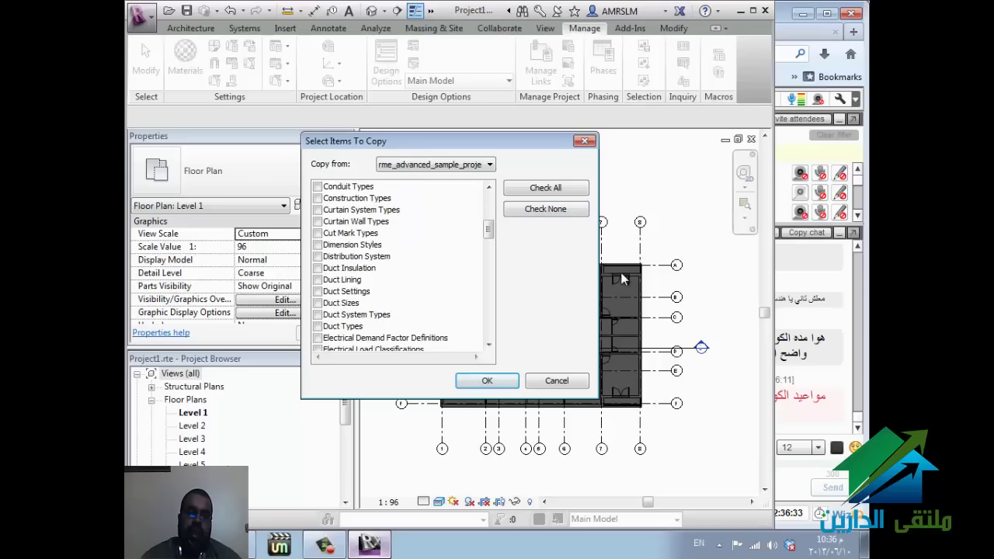
{"action": "scroll", "coordinate": [621, 278], "scroll_direction": "down", "scroll_amount": 1}
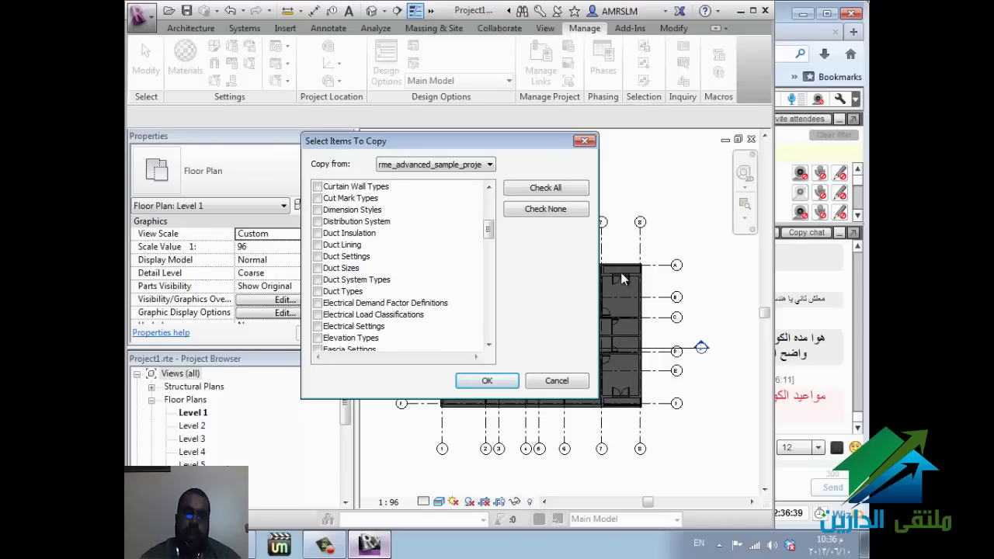
{"action": "key", "text": "space"}
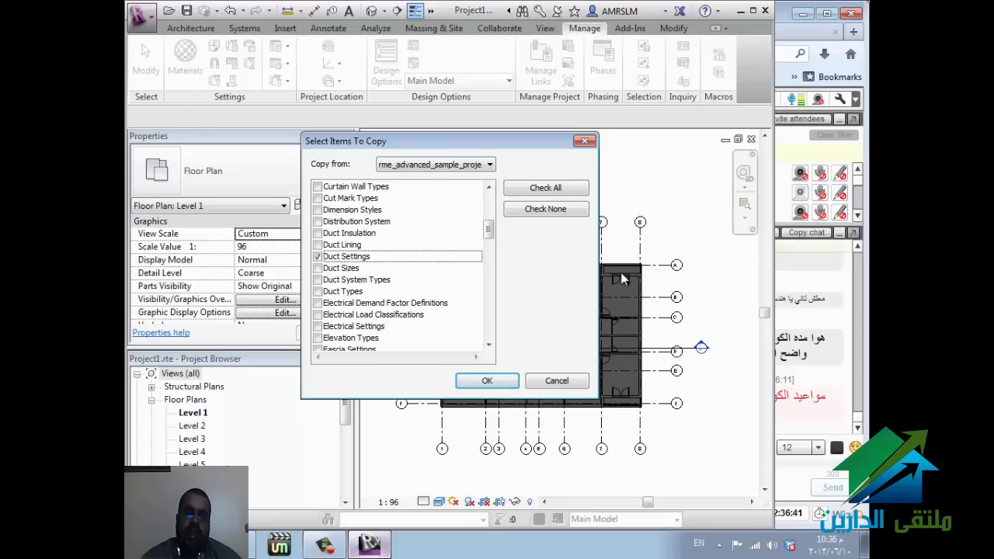
{"action": "key", "text": "Down"}
{"action": "key", "text": "space"}
{"action": "scroll", "coordinate": [621, 278], "scroll_direction": "down", "scroll_amount": 2}
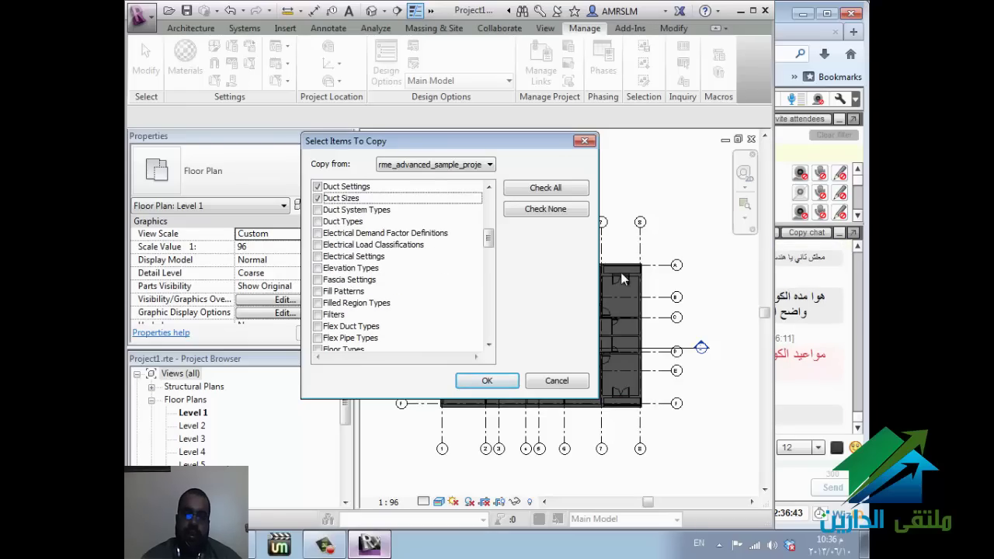
{"action": "scroll", "coordinate": [621, 278], "scroll_direction": "down", "scroll_amount": 1}
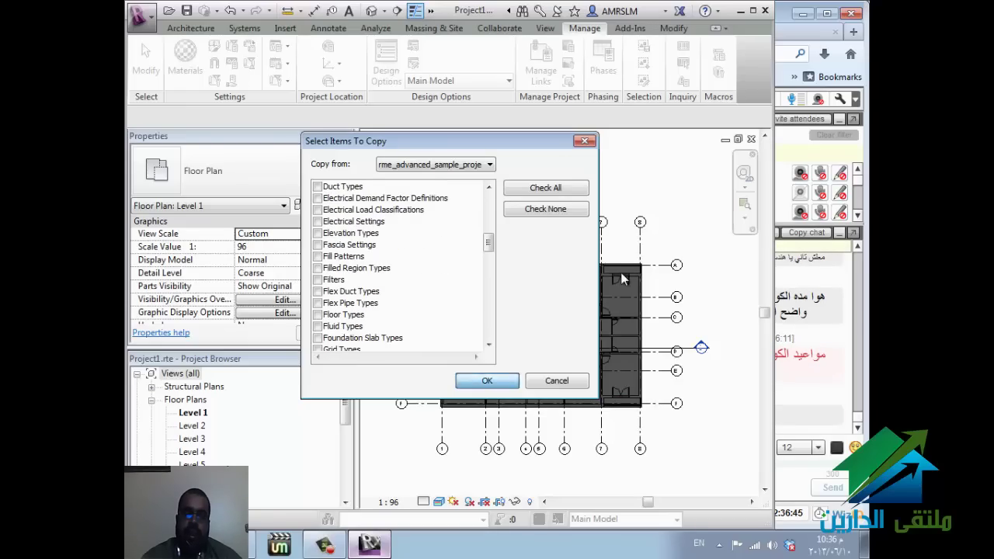
{"action": "key", "text": "Return"}
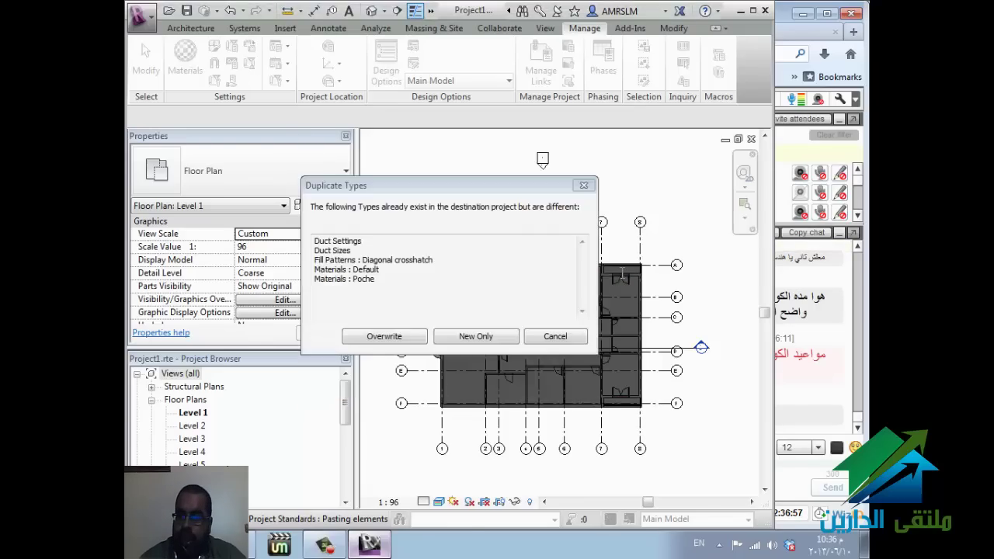
Step: Switch to the Firefox class session to read the chat messages and return to Revit
{"action": "key", "text": "alt+Tab"}
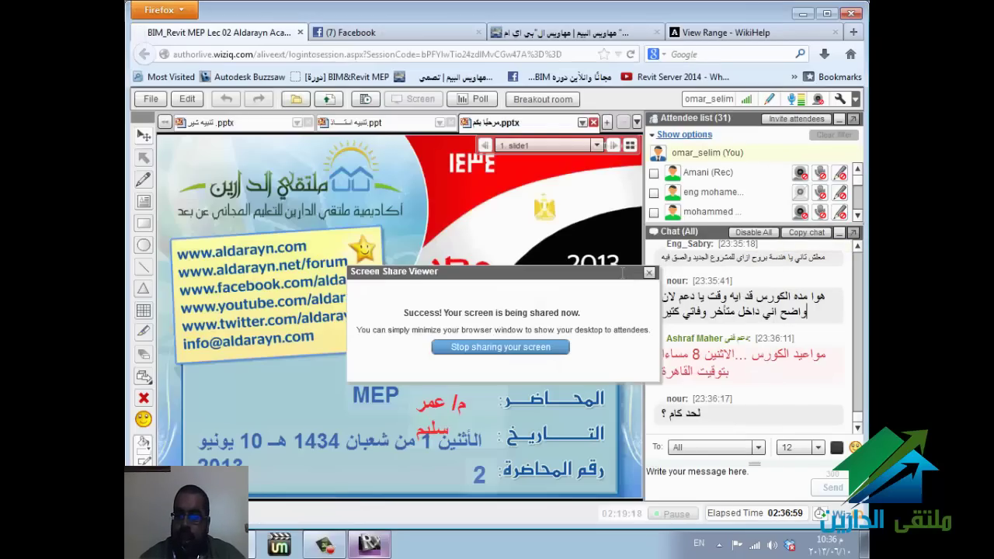
{"action": "key", "text": "alt+Tab"}
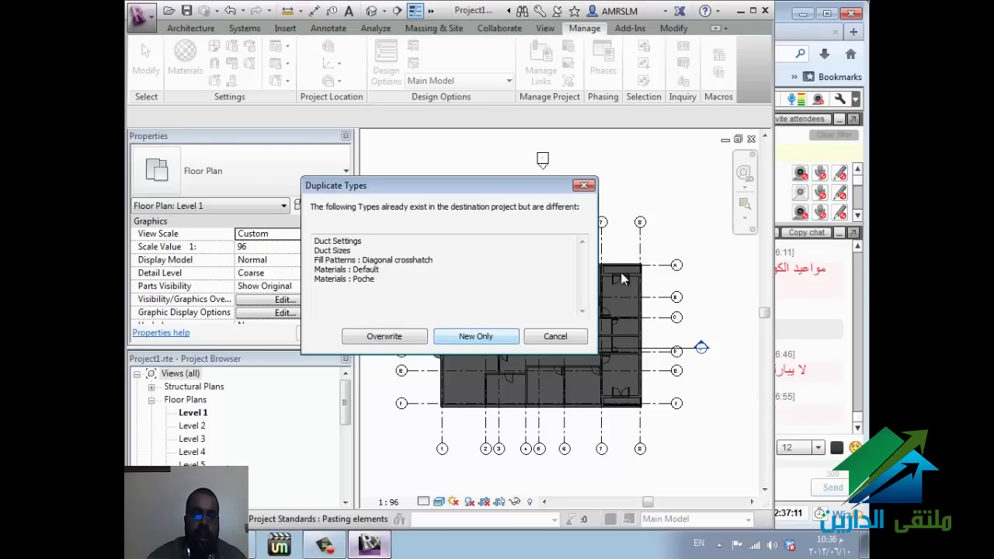
Step: Resolve the duplicate types by transferring only the new ones into Project1.rte
{"action": "key", "text": "Tab"}
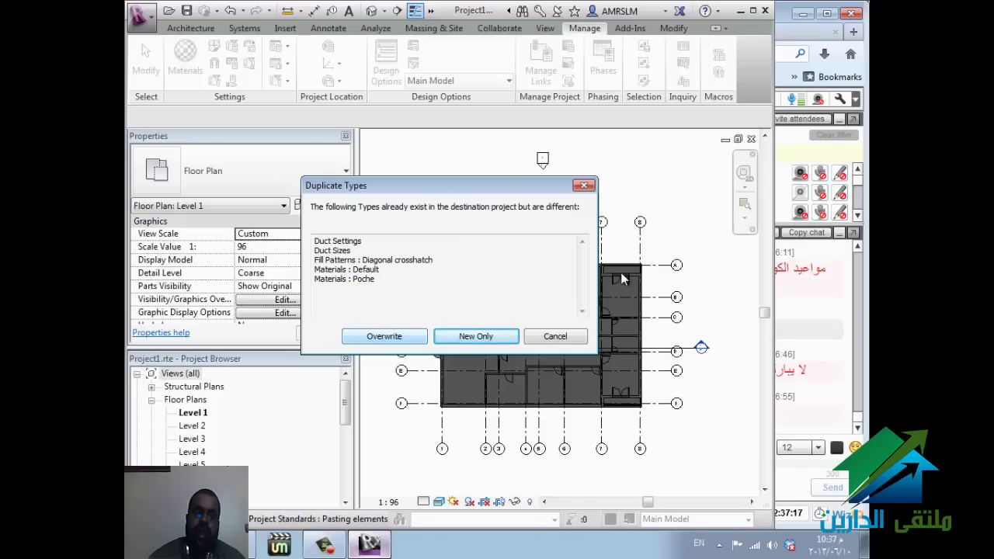
{"action": "key", "text": "Tab"}
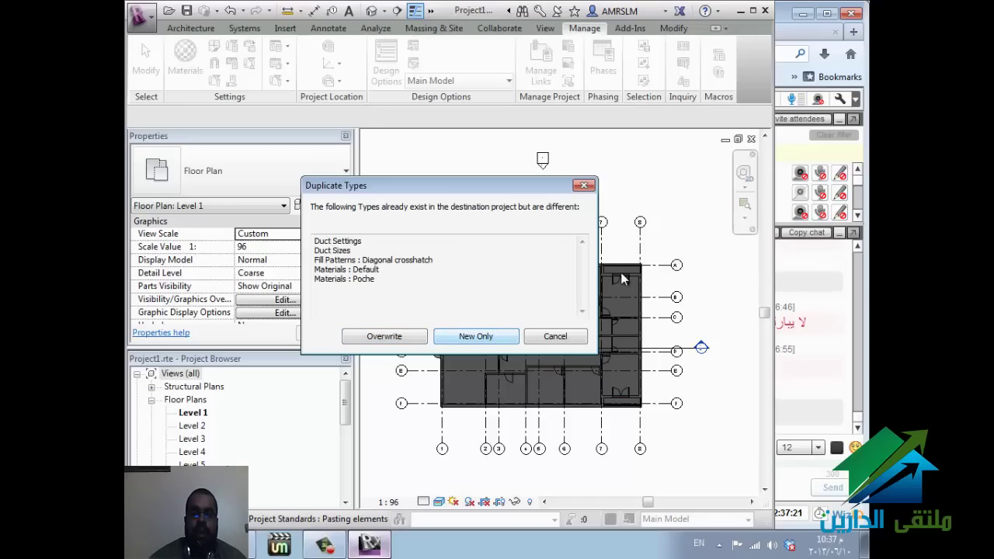
{"action": "key", "text": "Return"}
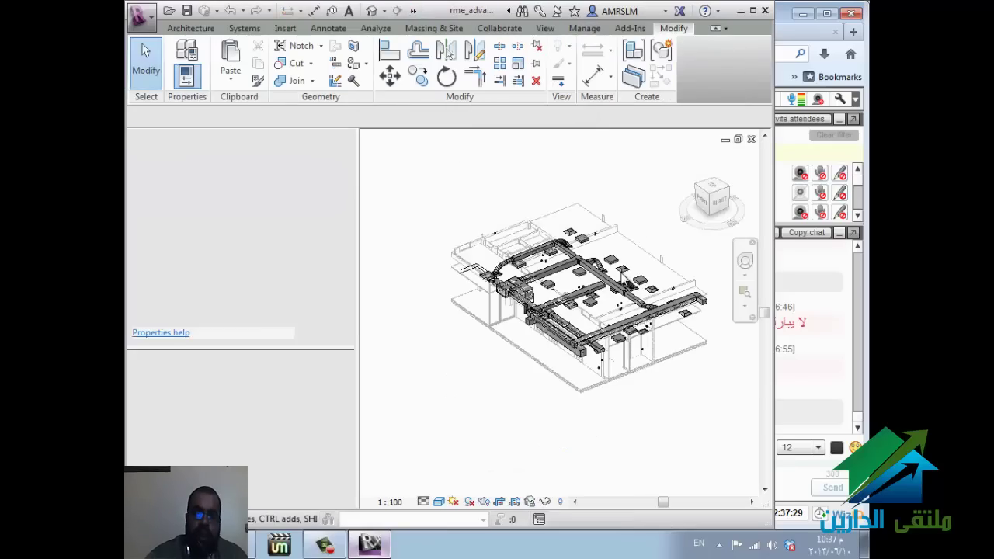
Step: Open the Level 2 HVAC Plan floor plan of rme_advanced_sample_project
{"action": "left_click", "coordinate": [234, 438]}
{"action": "scroll", "coordinate": [236, 428], "scroll_direction": "down", "scroll_amount": 2}
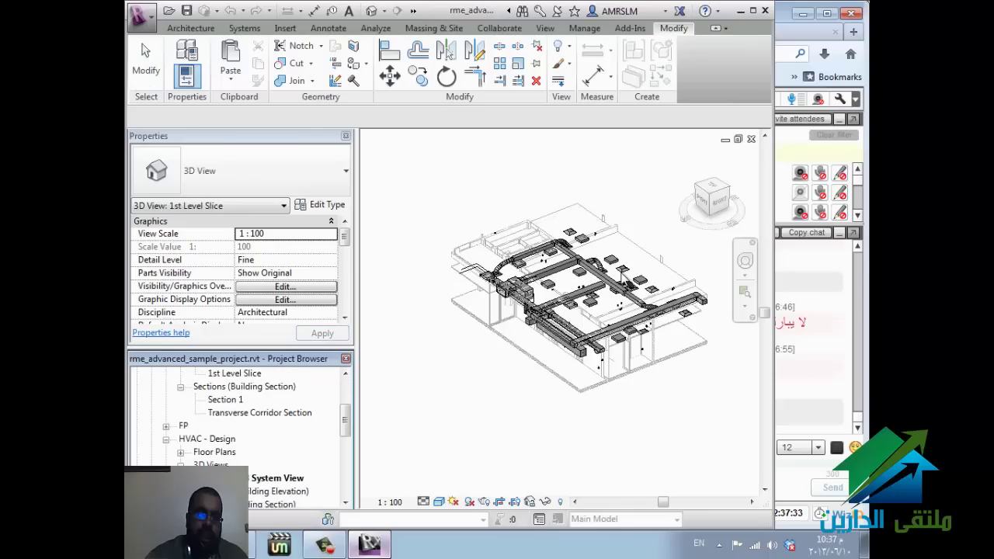
{"action": "double_click", "coordinate": [214, 452]}
{"action": "left_click", "coordinate": [242, 464]}
{"action": "left_click", "coordinate": [242, 452]}
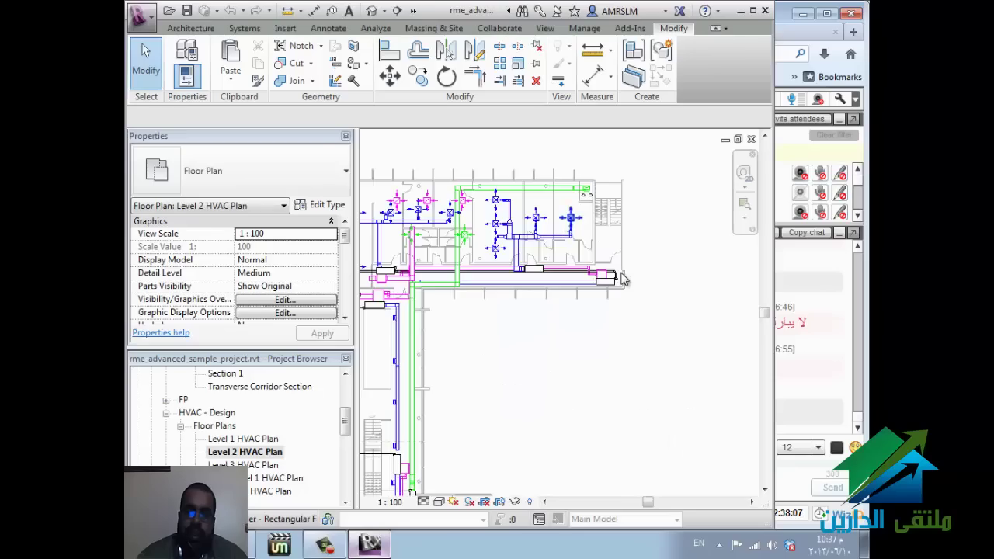
Step: Change the mitered elbow at the end of the supply branch duct to the type M_Rectangular Elbow - Radius 1.5 W
{"action": "scroll", "coordinate": [621, 280], "scroll_direction": "up", "scroll_amount": 2}
{"action": "scroll", "coordinate": [621, 280], "scroll_direction": "up", "scroll_amount": 2}
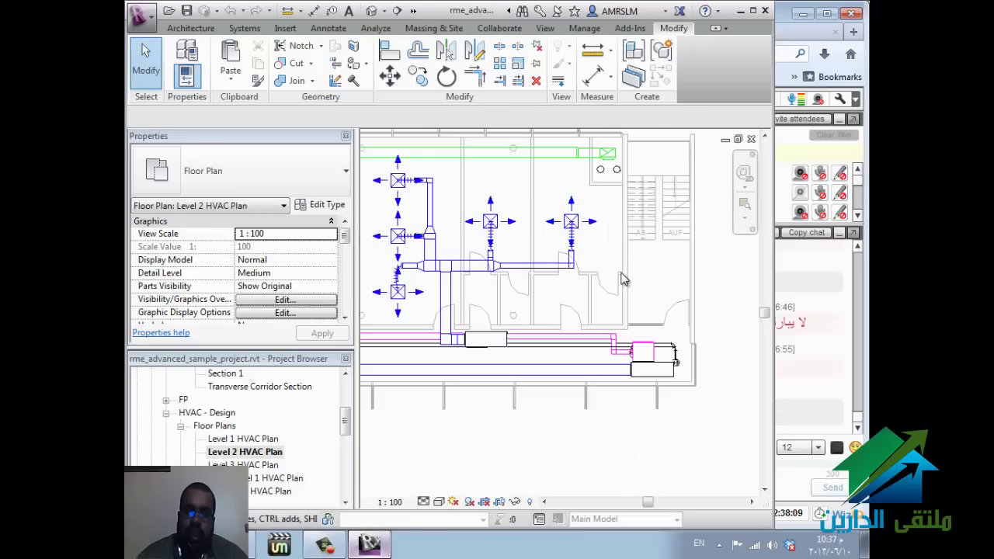
{"action": "scroll", "coordinate": [621, 279], "scroll_direction": "up", "scroll_amount": 3}
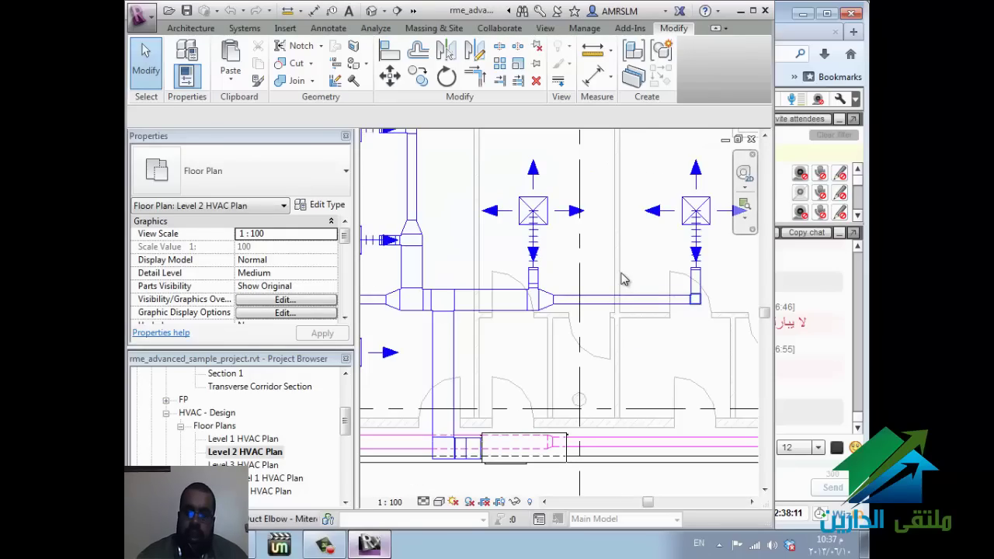
{"action": "left_click", "coordinate": [695, 299]}
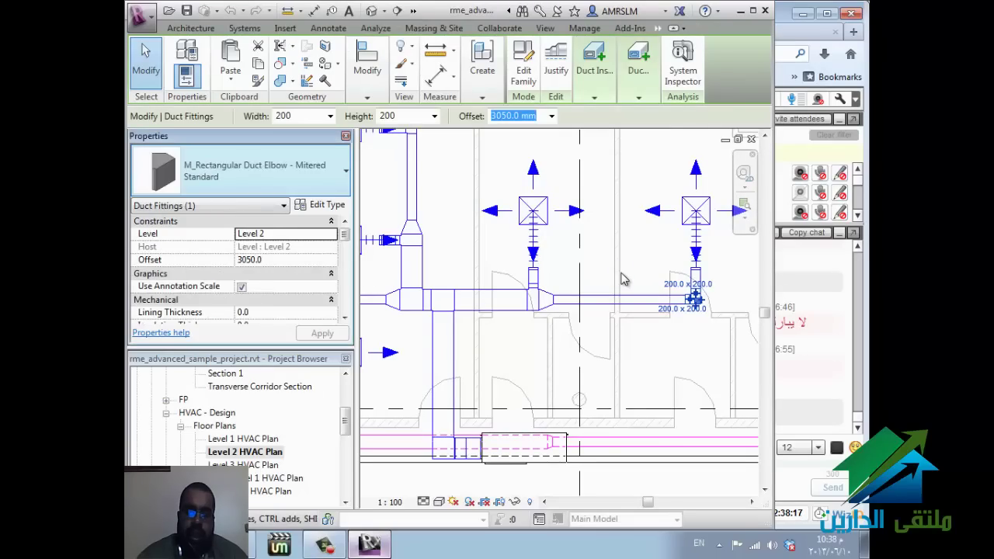
{"action": "left_click", "coordinate": [240, 170]}
{"action": "key", "text": "Down"}
{"action": "key", "text": "Down"}
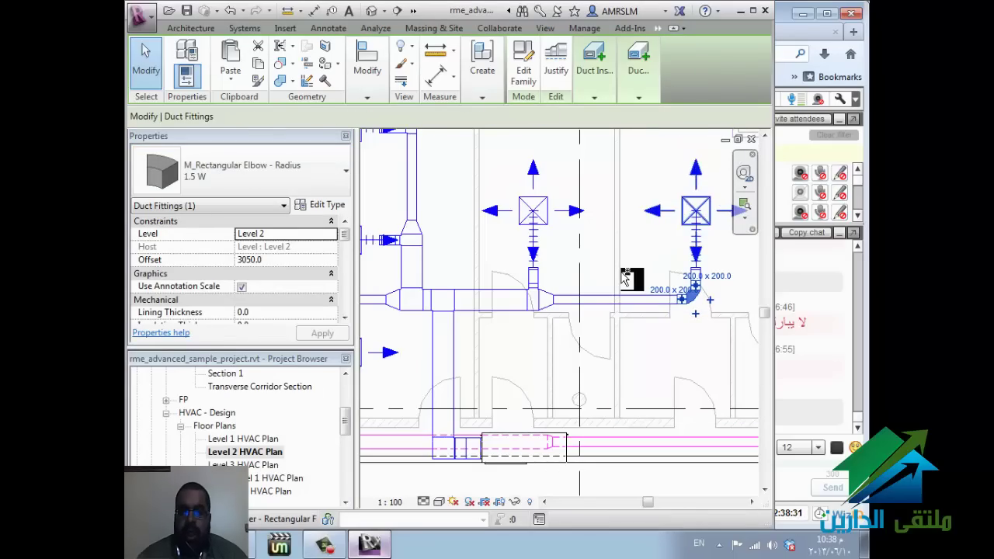
Step: Copy the selected HVAC elements from the sample project and paste them into the Level 1 floor plan of Project1.rte
{"action": "key", "text": "Escape"}
{"action": "left_click", "coordinate": [623, 274], "text": "ctrl"}
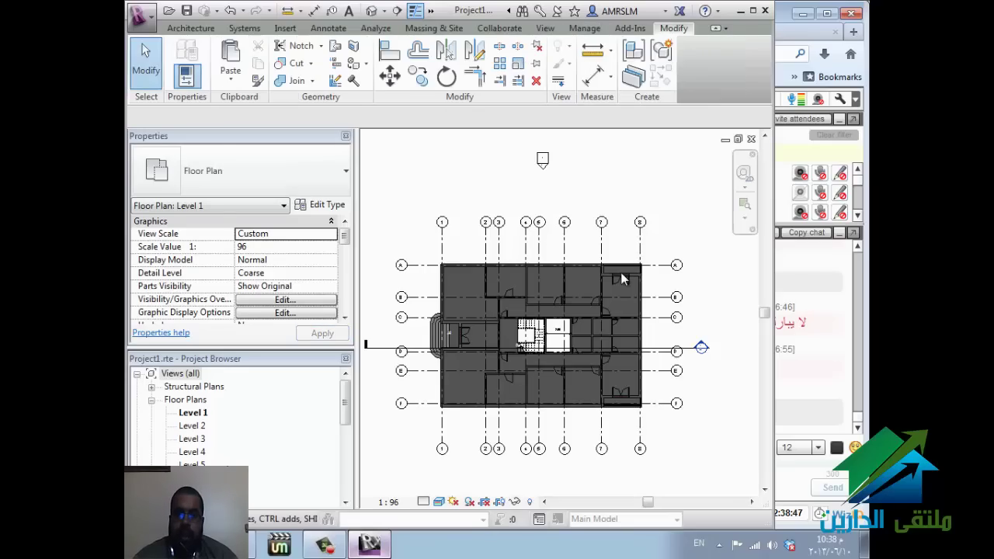
{"action": "key", "text": "Return"}
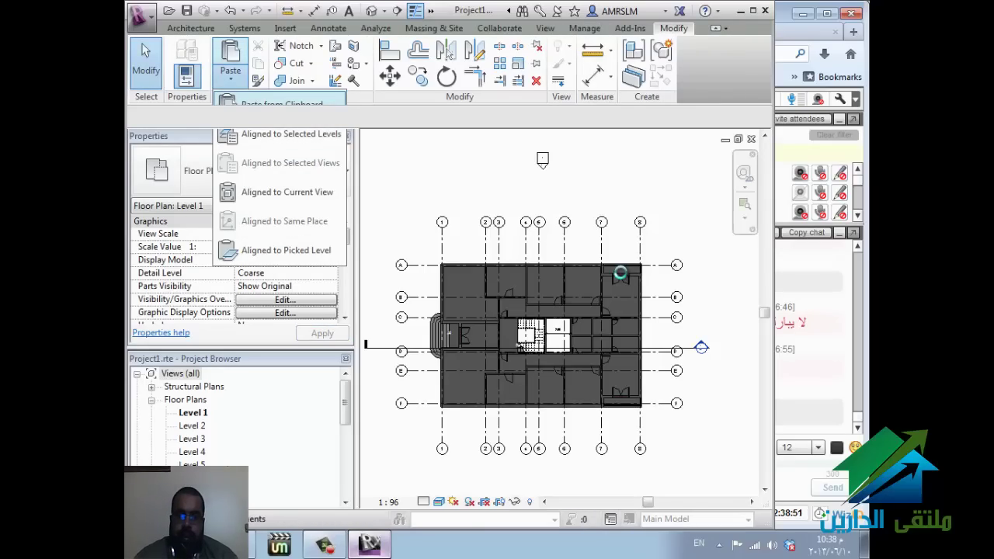
{"action": "key", "text": "Return"}
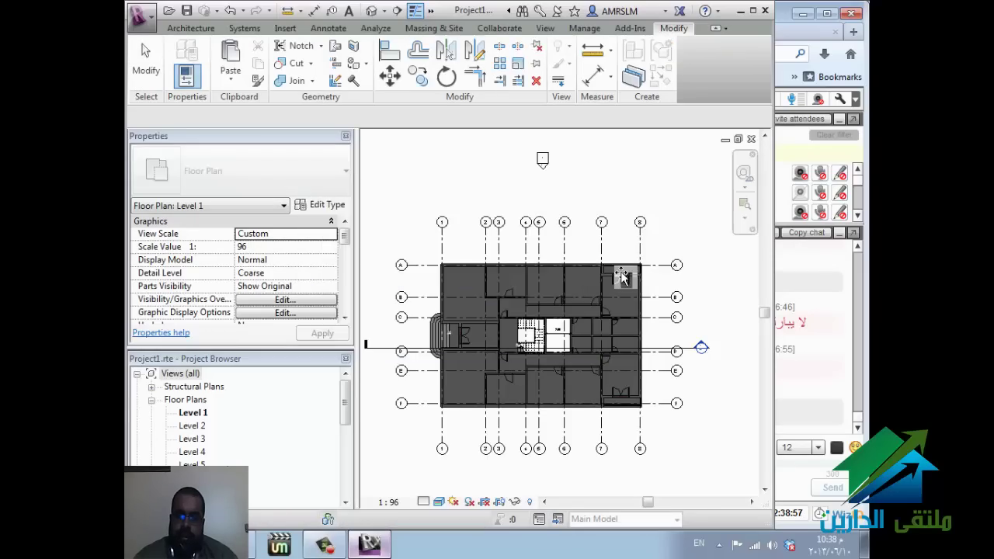
{"action": "left_click", "coordinate": [621, 276]}
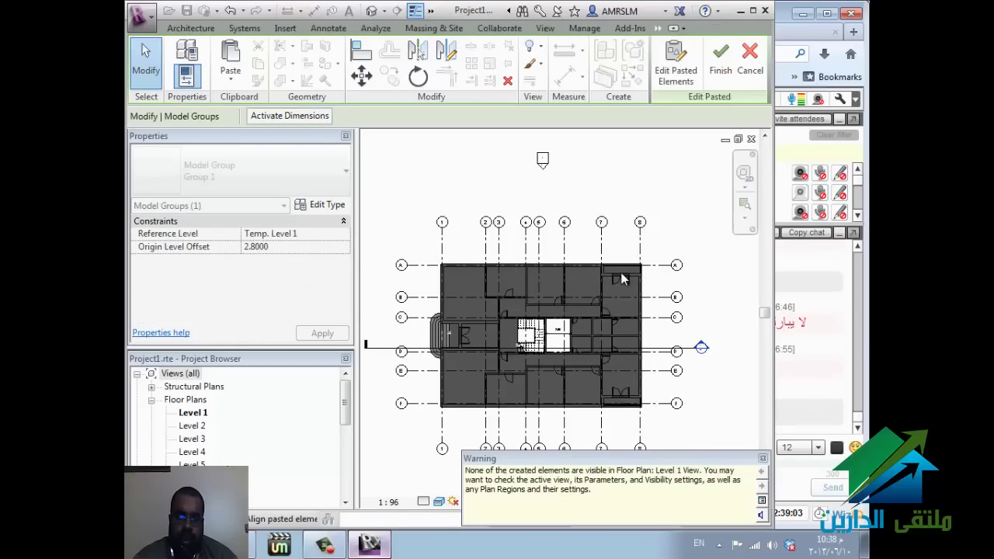
Step: Add the Mechanical categories to the model filter in Level 1's Visibility/Graphic Overrides and check which categories are shown
{"action": "key", "text": "v"}
{"action": "key", "text": "v"}
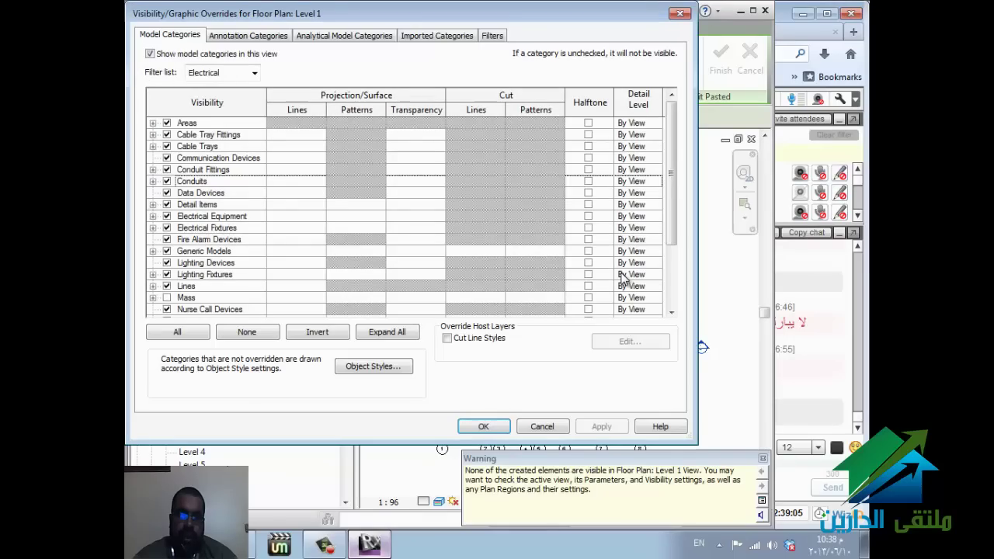
{"action": "key", "text": "Down"}
{"action": "key", "text": "Down"}
{"action": "key", "text": "Down"}
{"action": "key", "text": "space"}
{"action": "key", "text": "Down"}
{"action": "key", "text": "Down"}
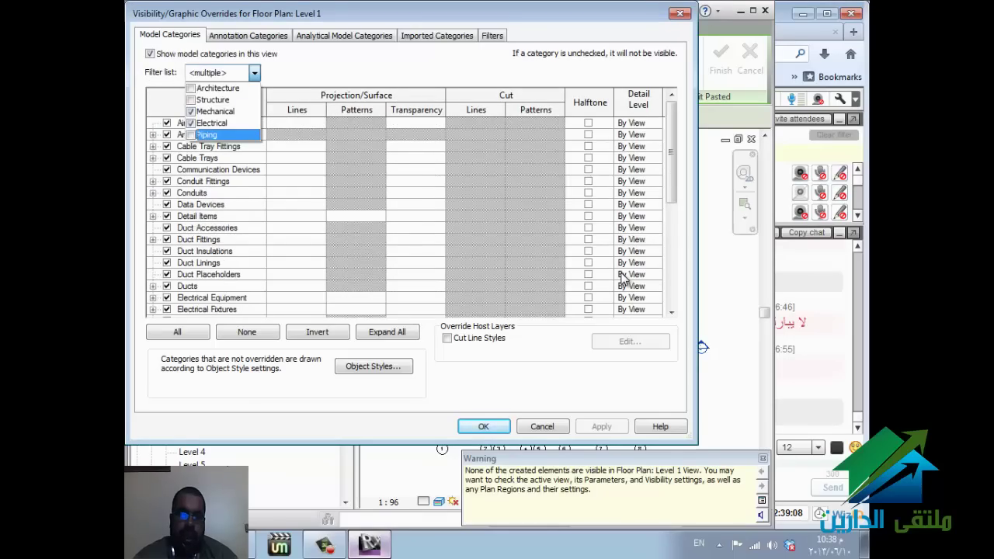
{"action": "key", "text": "Return"}
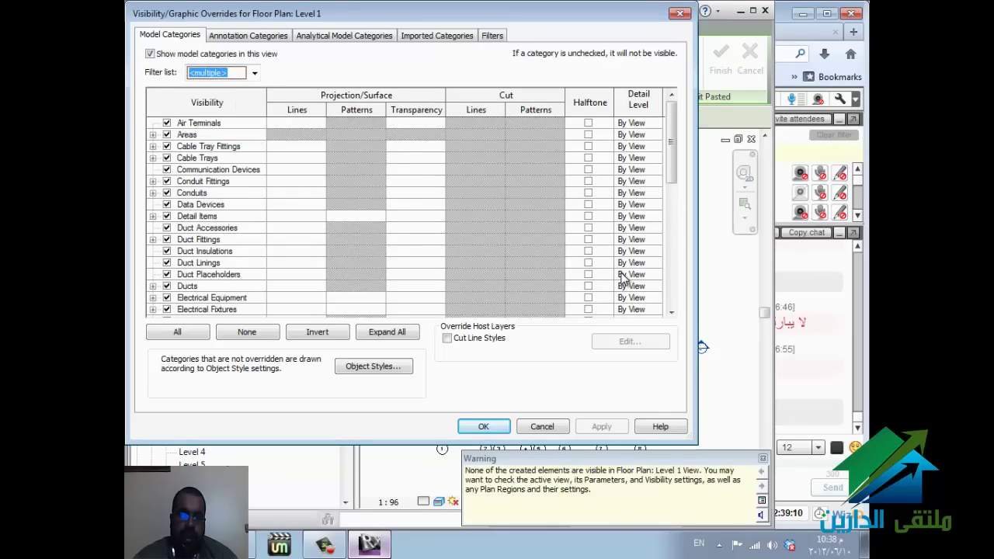
{"action": "key", "text": "Tab"}
{"action": "scroll", "coordinate": [621, 278], "scroll_direction": "down", "scroll_amount": 2}
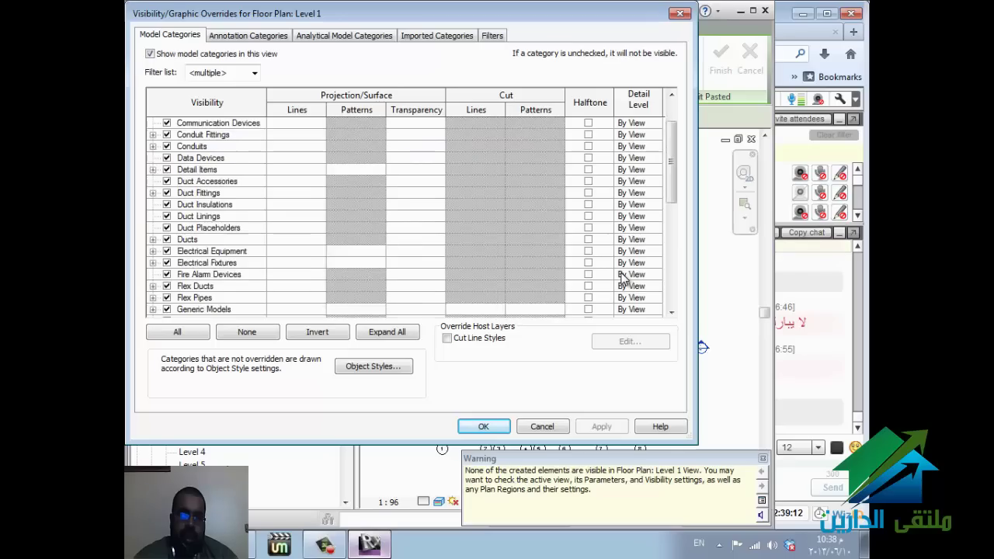
{"action": "scroll", "coordinate": [621, 278], "scroll_direction": "down", "scroll_amount": 10}
{"action": "scroll", "coordinate": [622, 278], "scroll_direction": "up", "scroll_amount": 2}
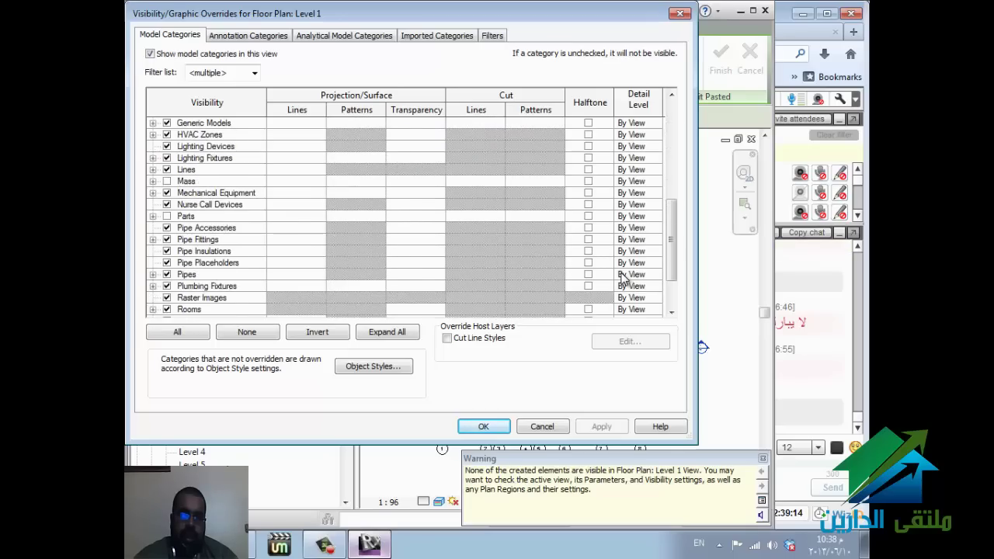
{"action": "scroll", "coordinate": [621, 278], "scroll_direction": "down", "scroll_amount": 2}
{"action": "key", "text": "Return"}
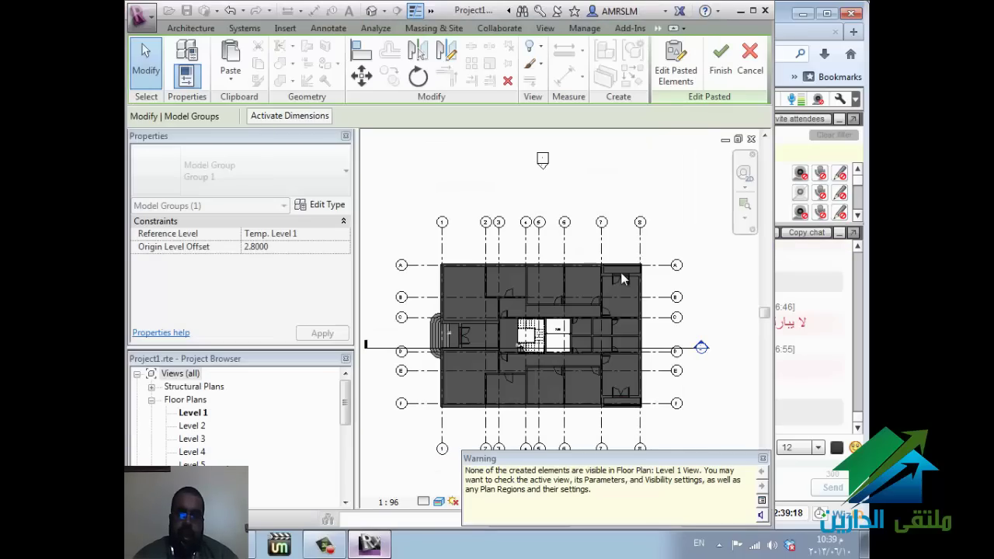
Step: Finish the paste and start placing the 600x600 - 200 Neck M_Supply Diffuser on Level 1 with an offset of 2
{"action": "key", "text": "Return"}
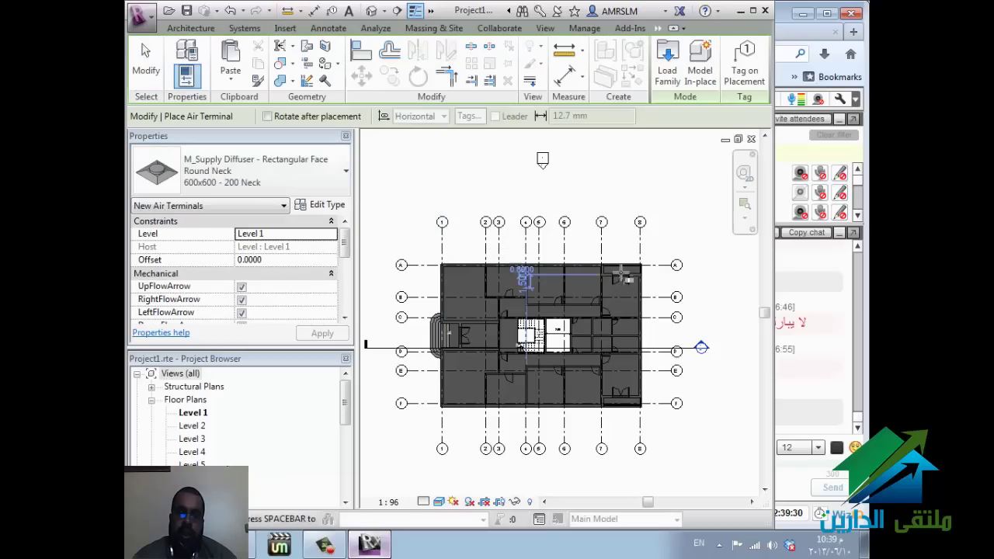
{"action": "scroll", "coordinate": [621, 272], "scroll_direction": "up", "scroll_amount": 3}
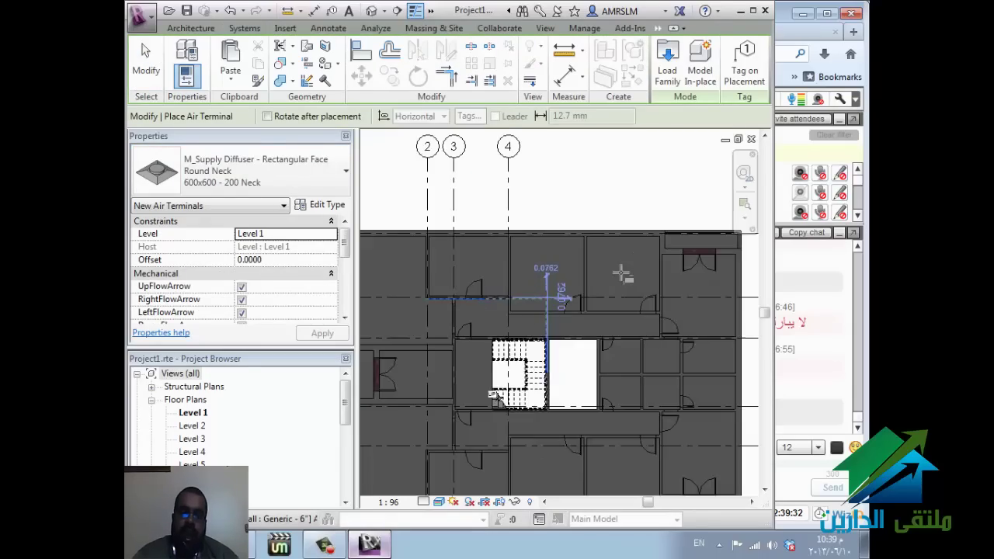
{"action": "scroll", "coordinate": [621, 271], "scroll_direction": "up", "scroll_amount": 2}
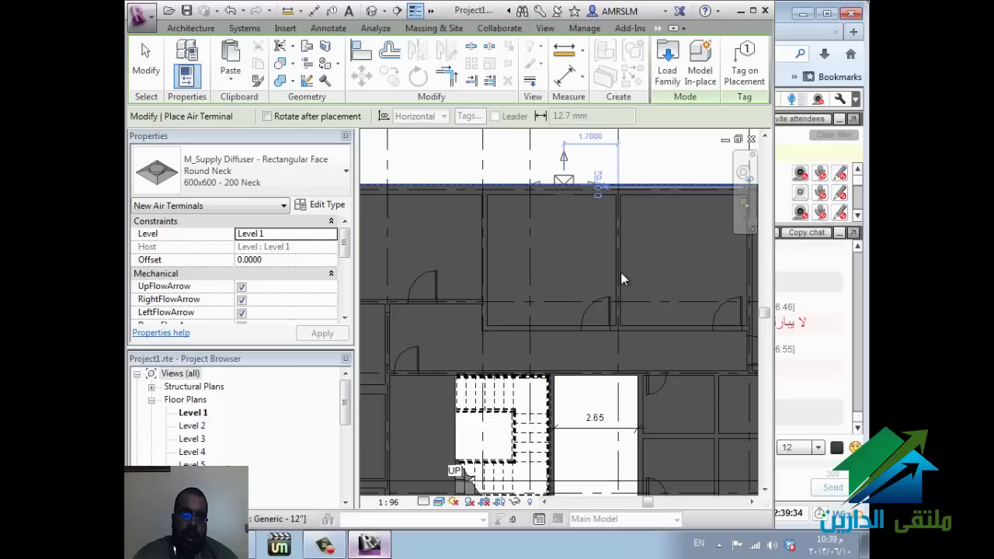
{"action": "key", "text": "Tab"}
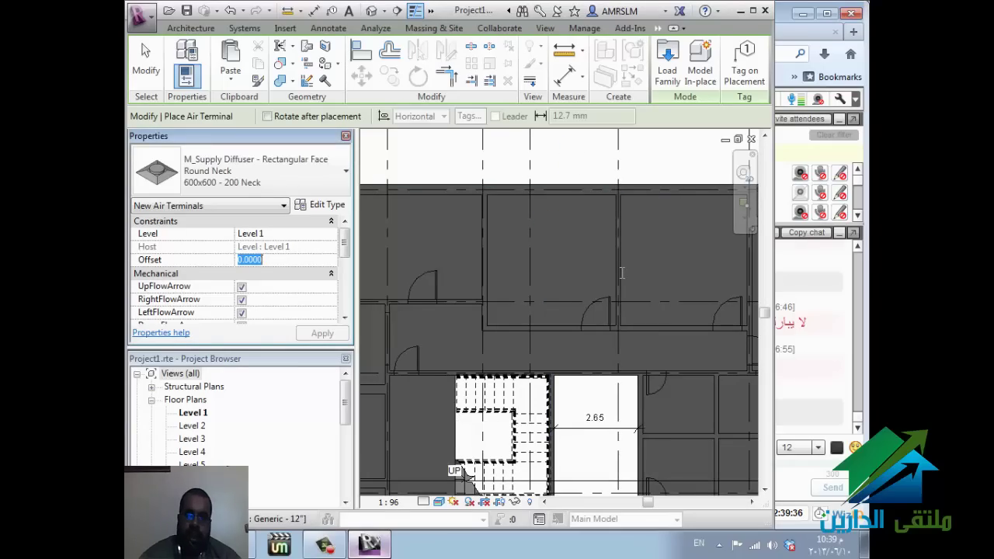
{"action": "type", "text": "2"}
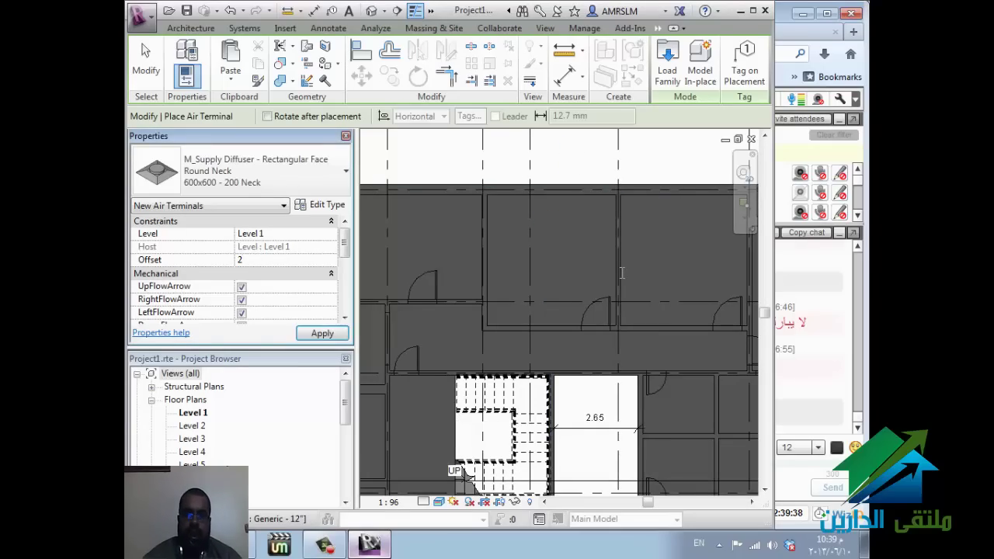
{"action": "key", "text": "Return"}
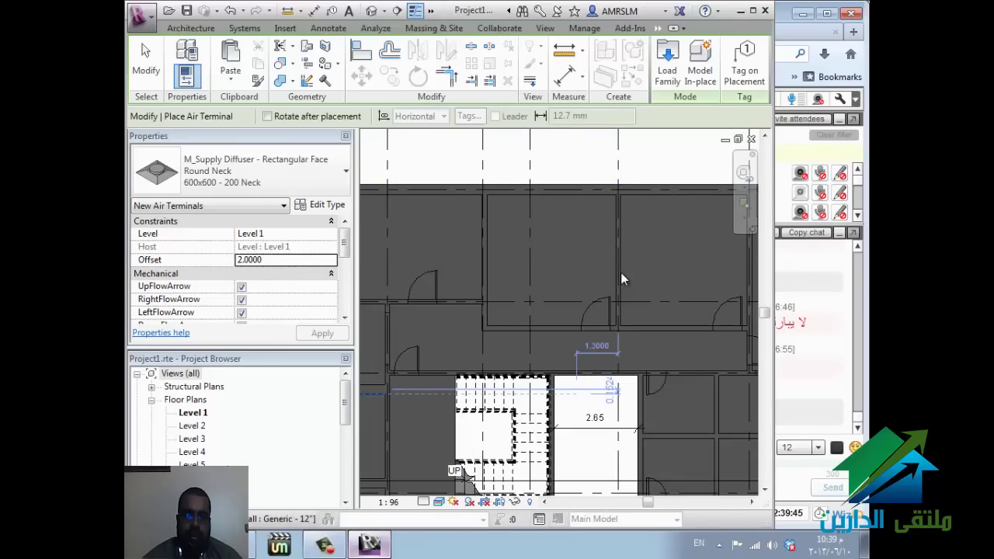
Step: Set the supply diffuser's offset to 1.5, try placing it in the plan and end the Air Terminal command
{"action": "left_click", "coordinate": [249, 260]}
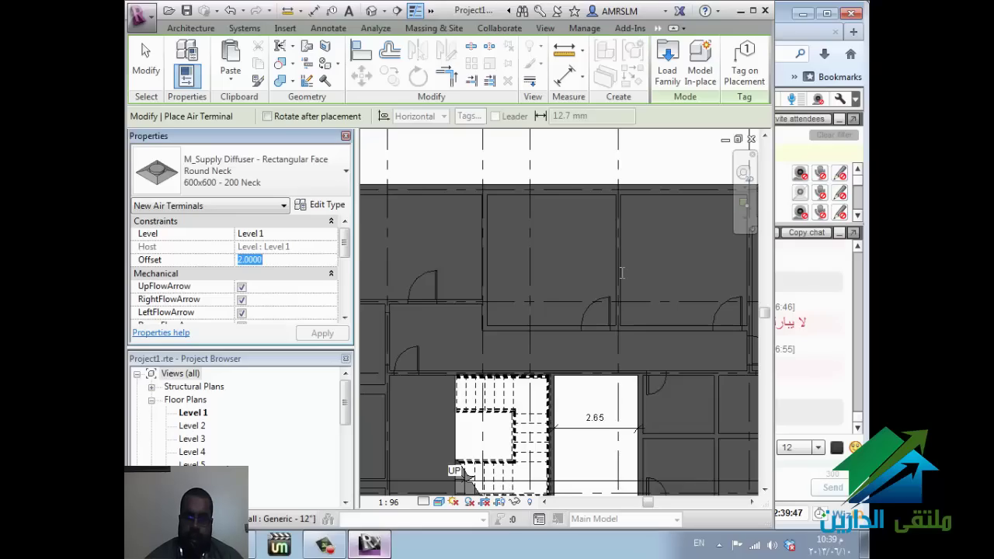
{"action": "type", "text": "1."}
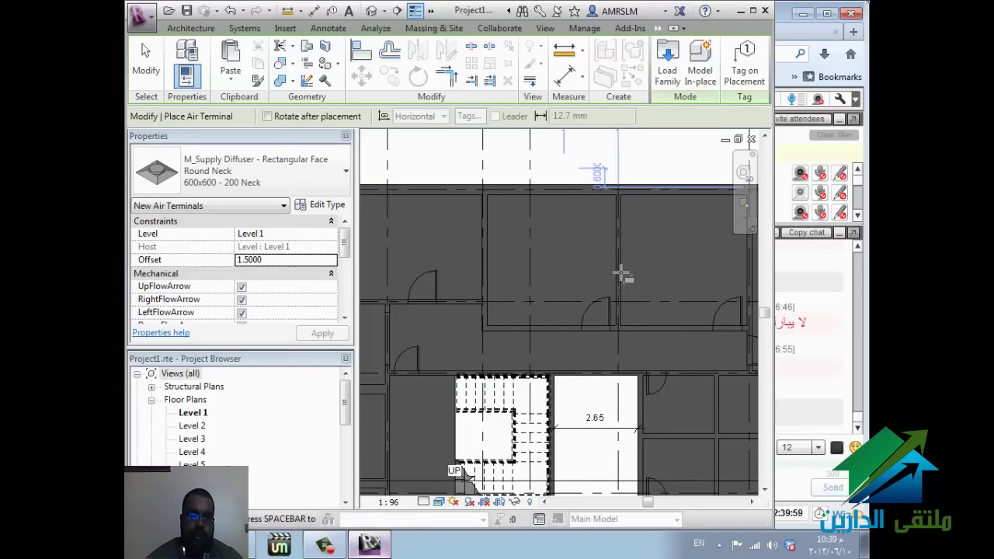
{"action": "key", "text": "Escape"}
{"action": "key", "text": "Escape"}
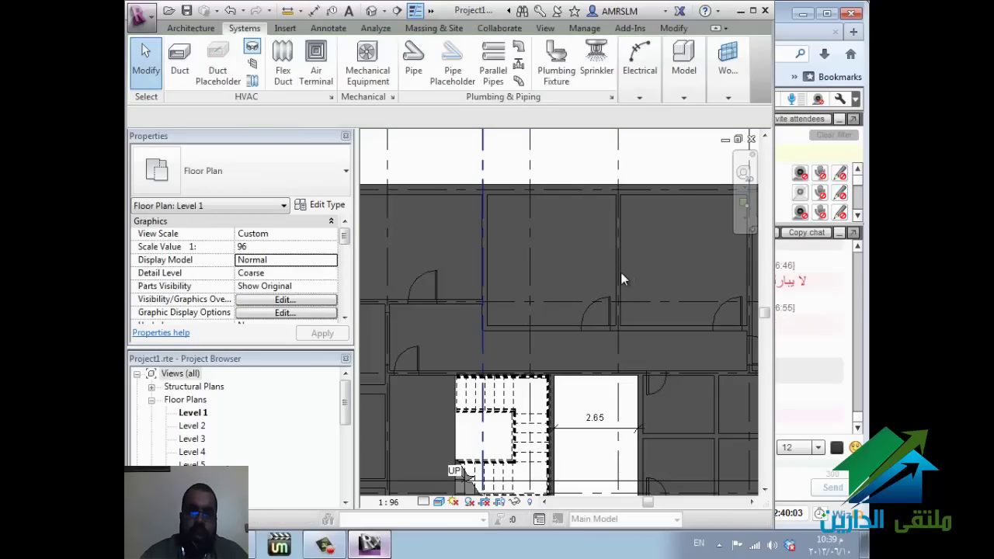
{"action": "key", "text": "a"}
{"action": "key", "text": "t"}
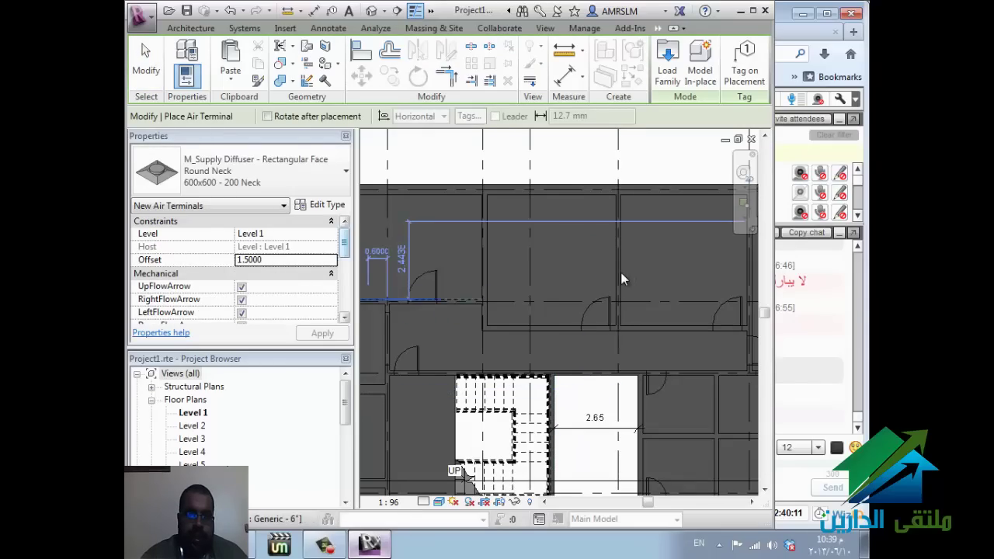
{"action": "key", "text": "Escape"}
{"action": "key", "text": "Escape"}
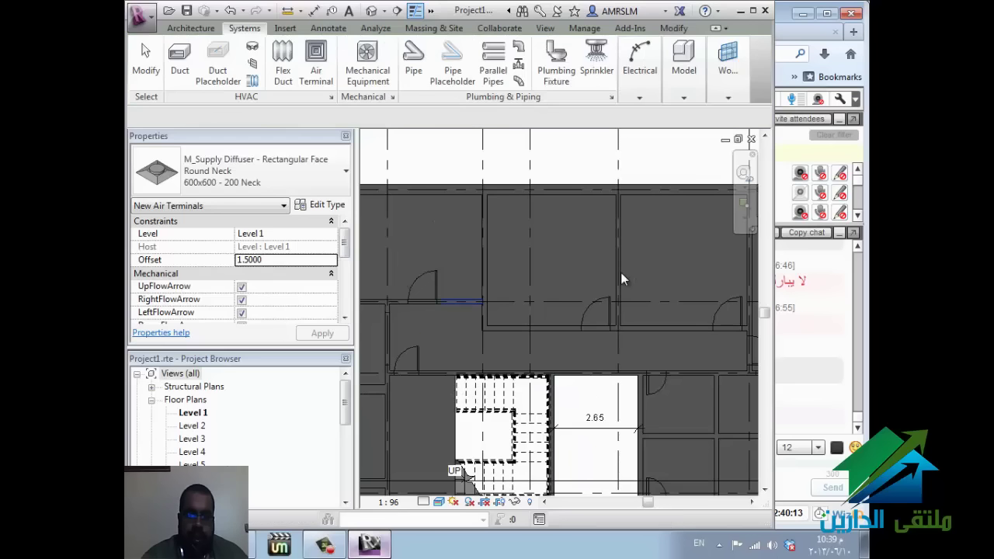
Step: Check in Level 1's Visibility/Graphic Overrides that the Air Terminals model category is shown, leaving the settings as they are
{"action": "key", "text": "v"}
{"action": "key", "text": "g"}
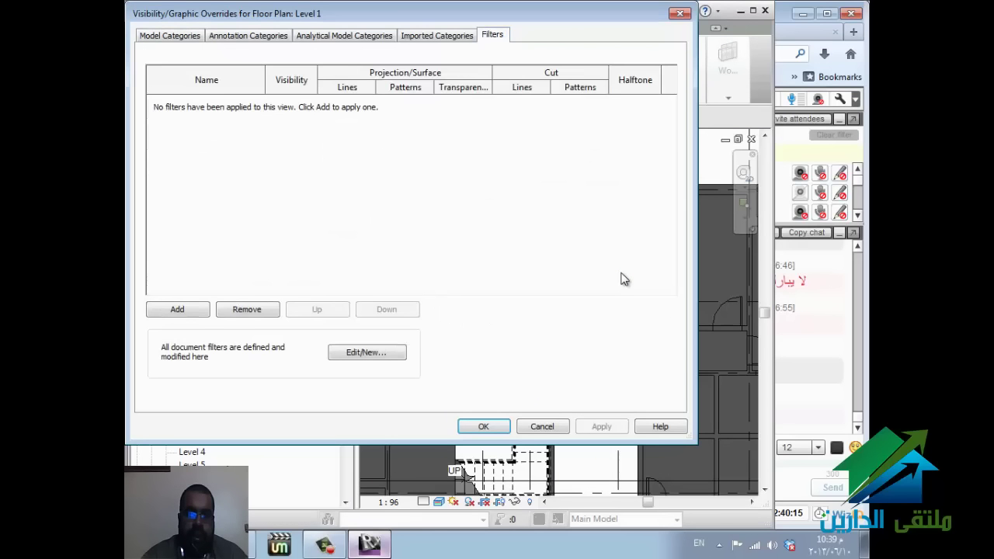
{"action": "key", "text": "ctrl+Tab"}
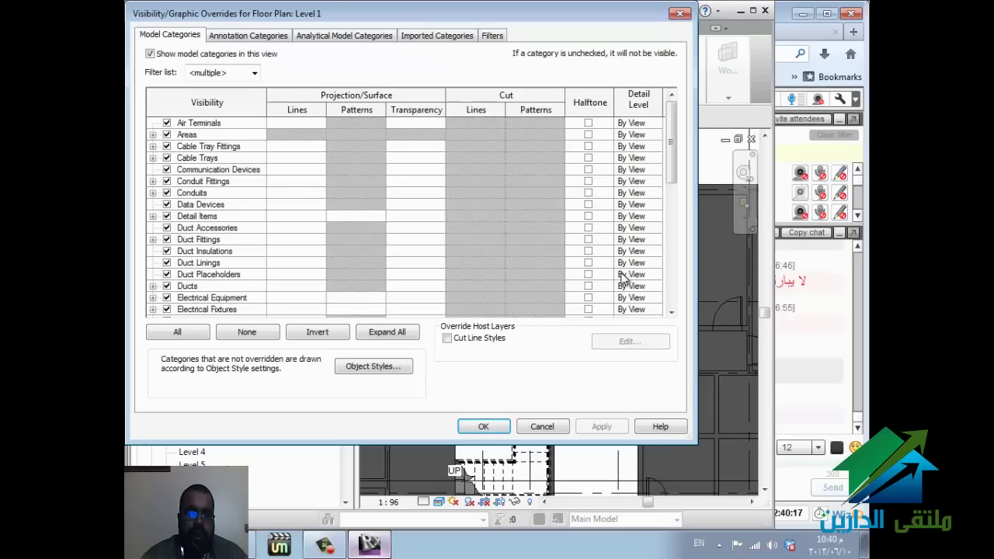
{"action": "key", "text": "Escape"}
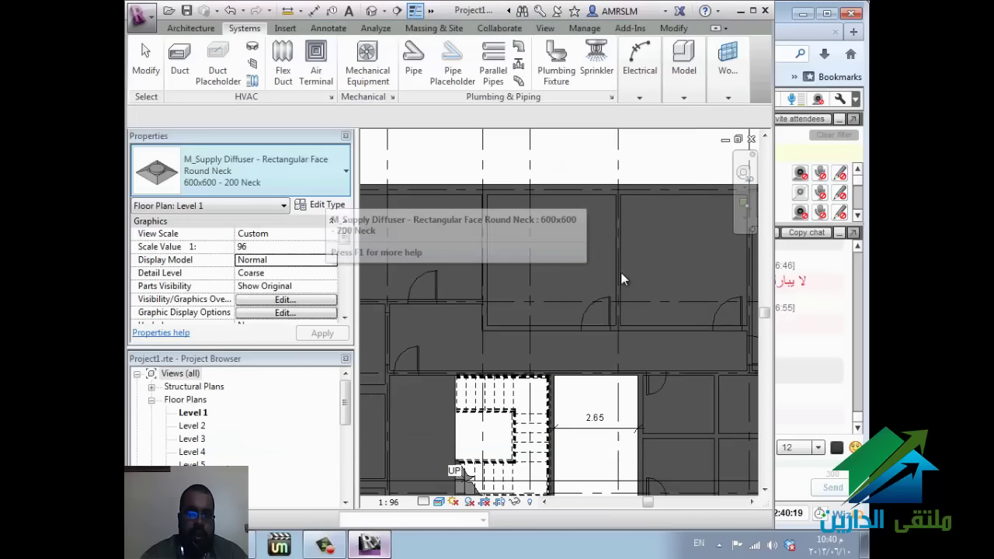
{"action": "key", "text": "Escape"}
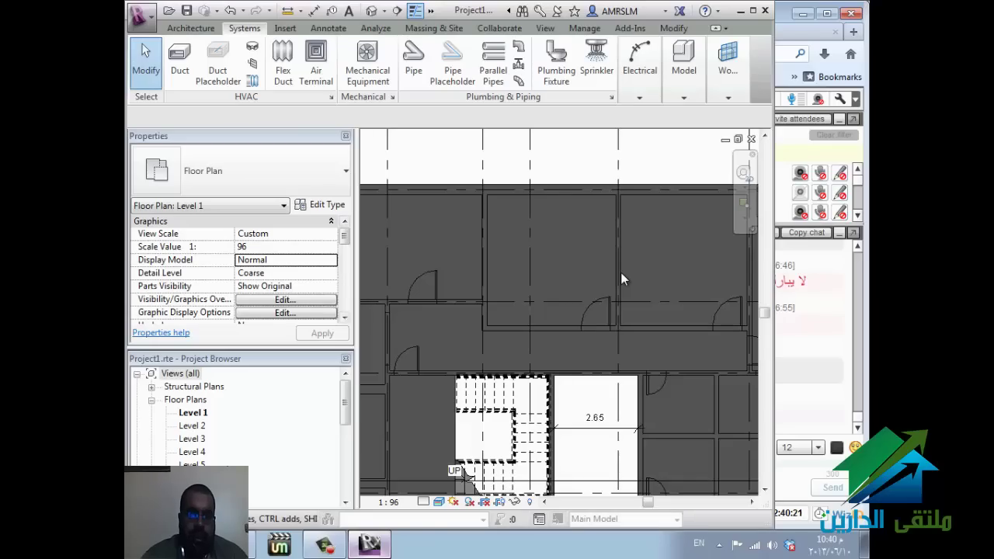
Step: Review the primary range and view depth offsets in Level 1's View Range, leaving them as they are
{"action": "key", "text": "v"}
{"action": "key", "text": "r"}
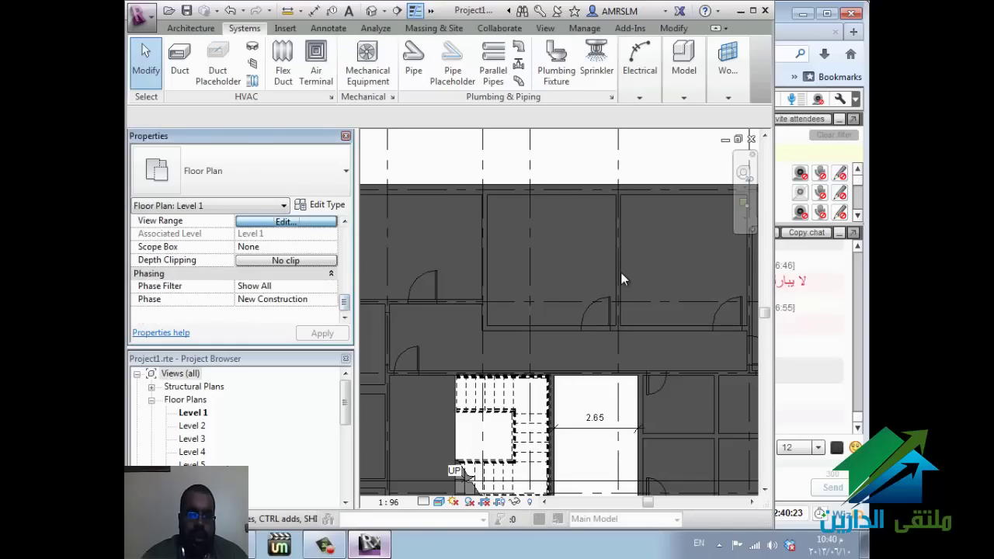
{"action": "left_click", "coordinate": [285, 221]}
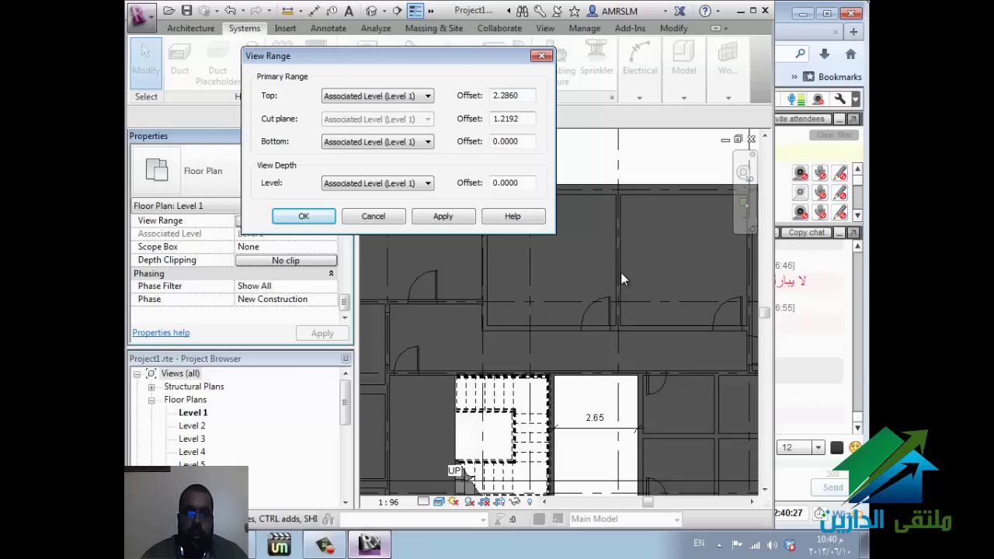
{"action": "key", "text": "Escape"}
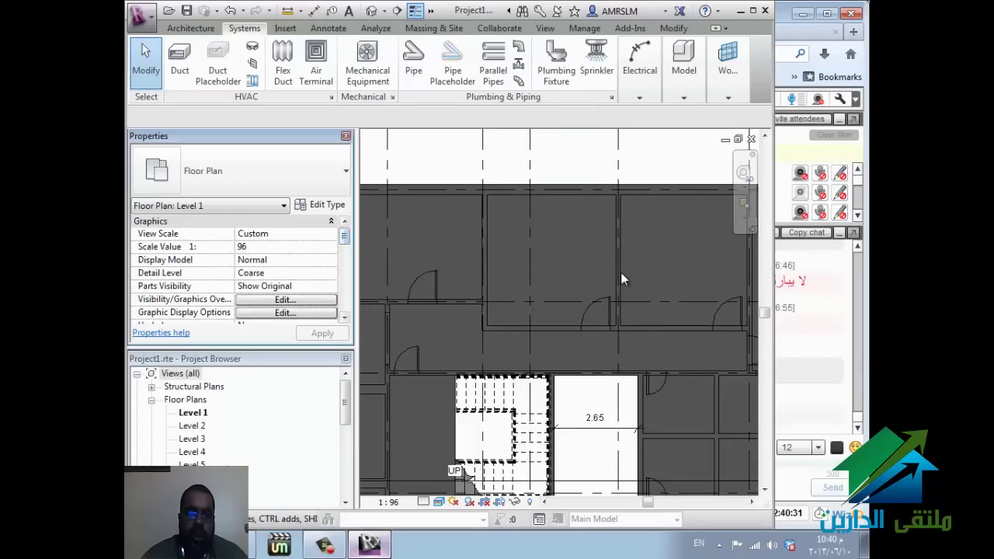
Step: Set the discipline of the Level 1 floor plan to Mechanical
{"action": "scroll", "coordinate": [236, 272], "scroll_direction": "down", "scroll_amount": 2}
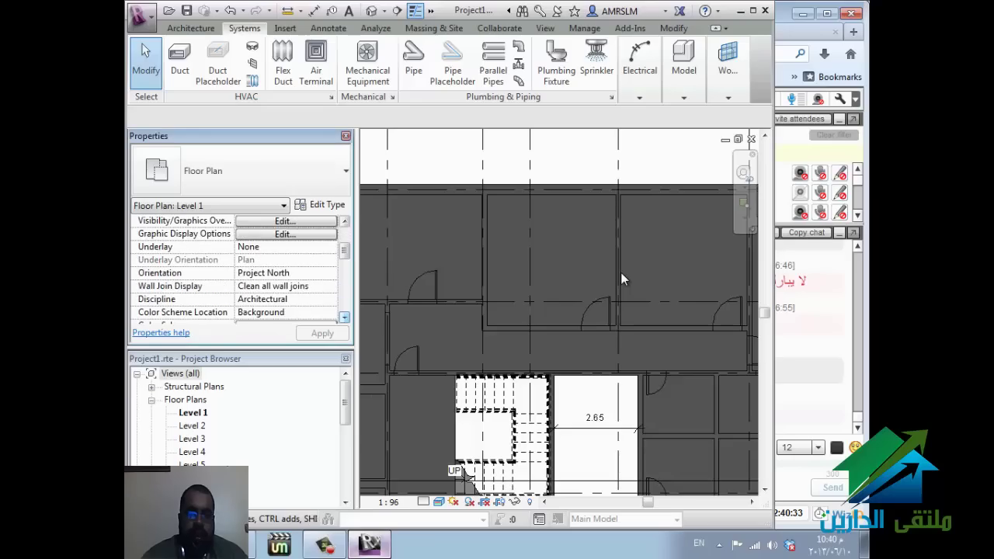
{"action": "scroll", "coordinate": [621, 279], "scroll_direction": "down", "scroll_amount": 4}
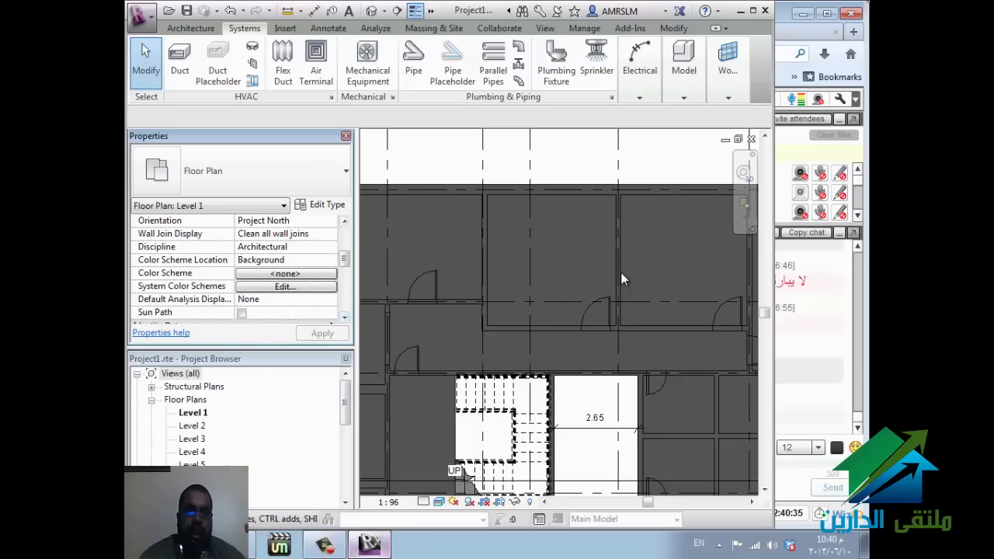
{"action": "left_click", "coordinate": [285, 246]}
{"action": "left_click", "coordinate": [330, 246]}
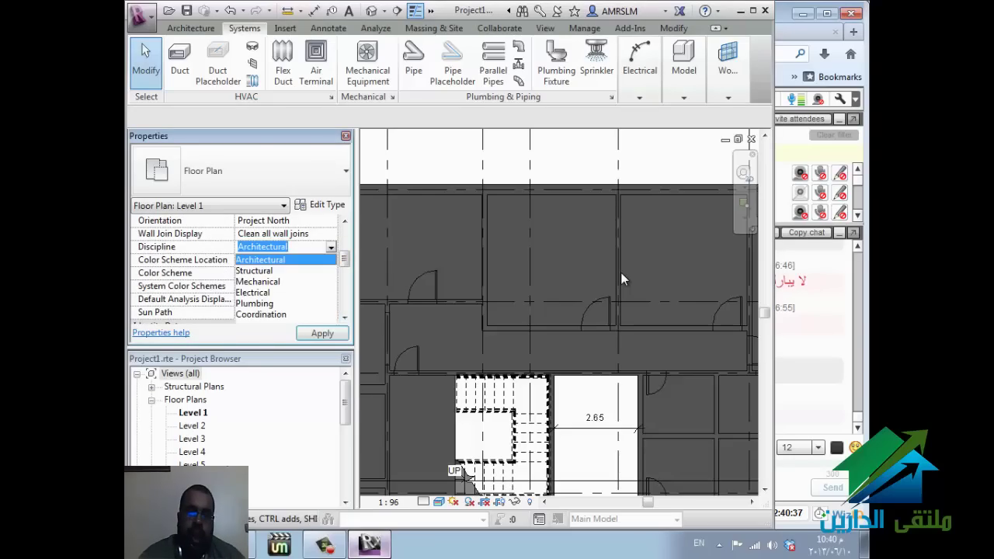
{"action": "left_click", "coordinate": [258, 281]}
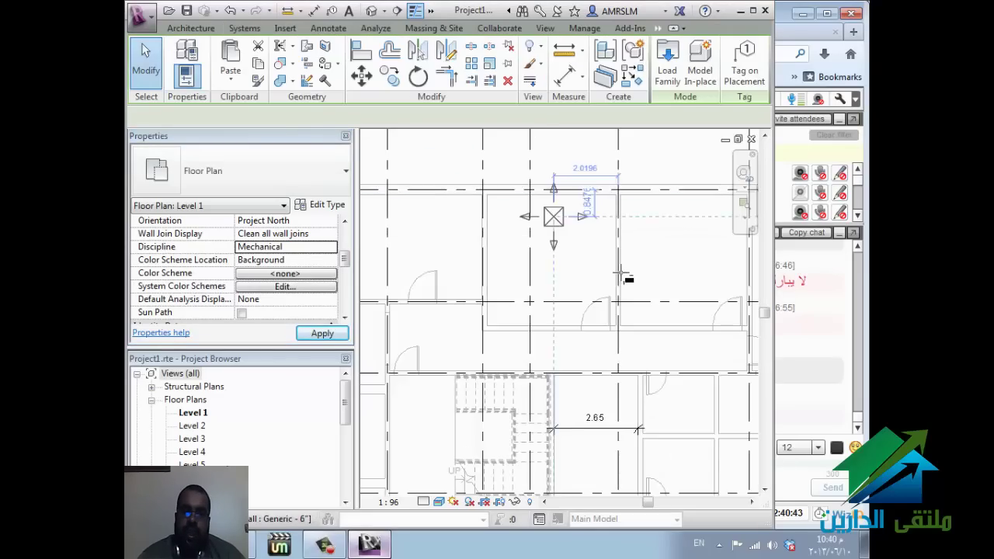
Step: Place a 600x600 - 200 Neck M_Supply Diffuser at offset 1.5 in the middle upper room, 1.5 m from its right-hand wall
{"action": "key", "text": "Right"}
{"action": "key", "text": "Right"}
{"action": "key", "text": "Right"}
{"action": "key", "text": "Right"}
{"action": "key", "text": "Right"}
{"action": "key", "text": "Down"}
{"action": "key", "text": "Down"}
{"action": "key", "text": "Down"}
{"action": "key", "text": "Down"}
{"action": "key", "text": "Down"}
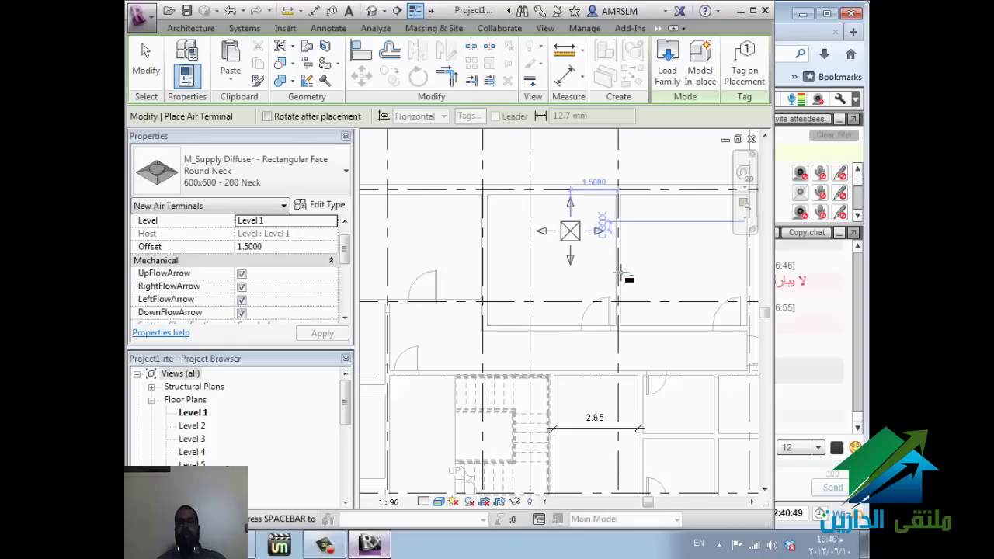
{"action": "key", "text": "Right"}
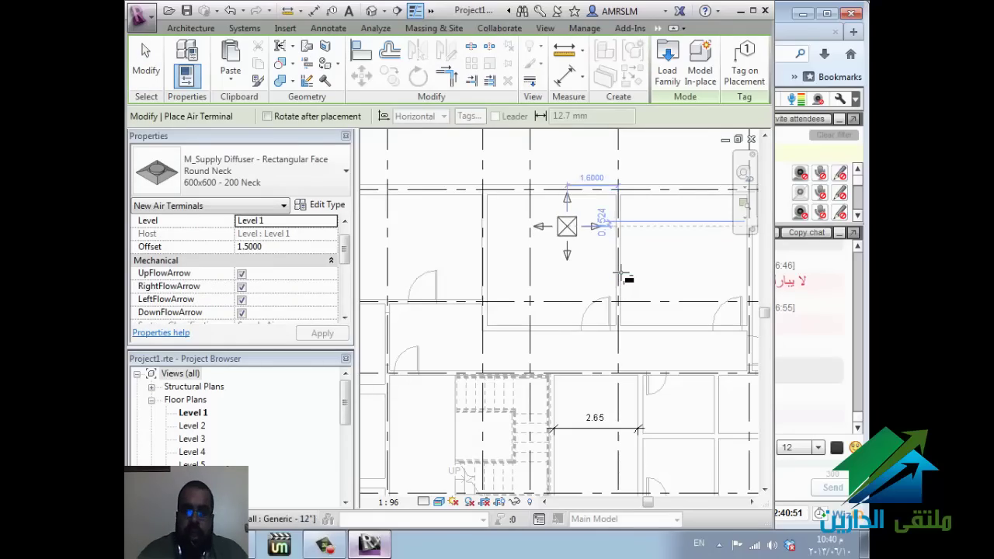
{"action": "key", "text": "Down"}
{"action": "key", "text": "Down"}
{"action": "key", "text": "Down"}
{"action": "key", "text": "Left"}
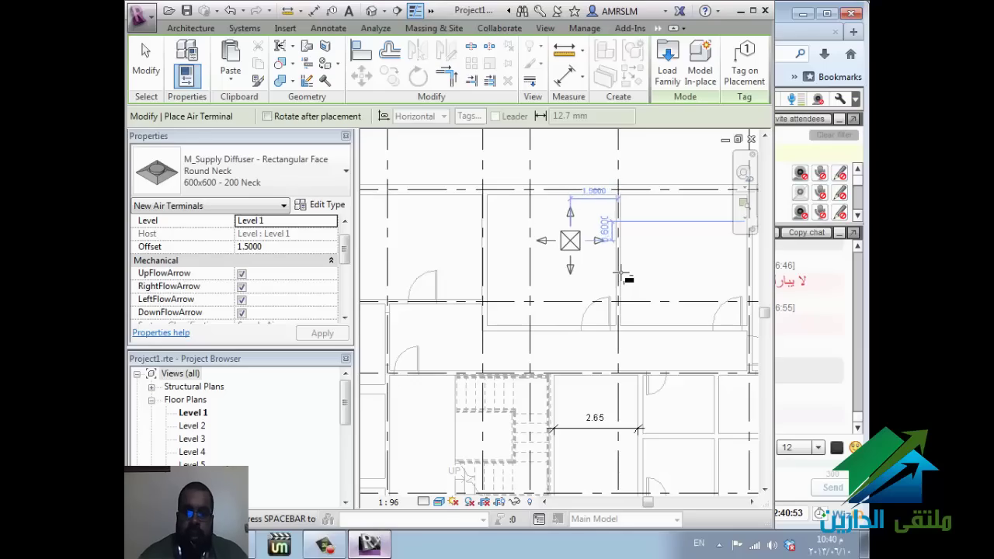
{"action": "left_click", "coordinate": [570, 239]}
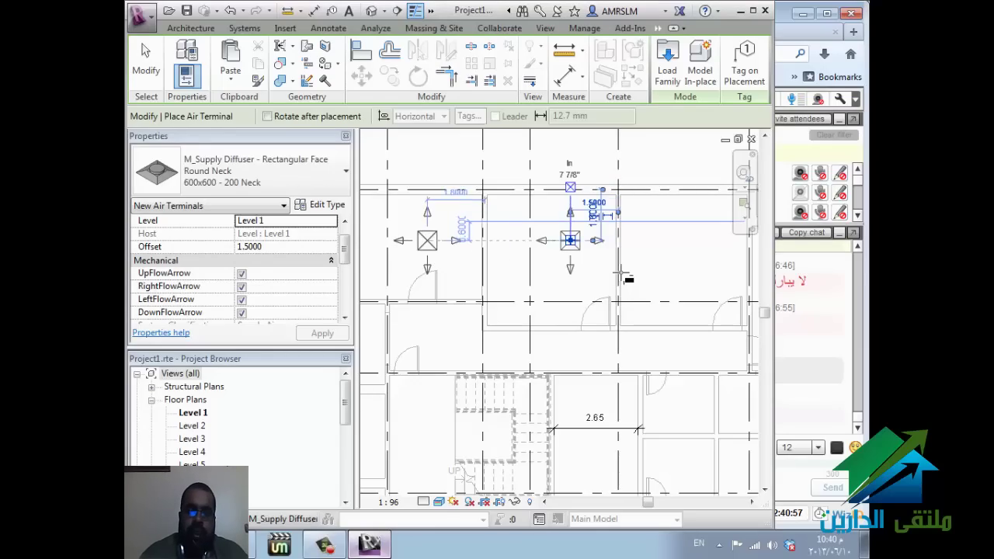
Step: Place a second supply diffuser in the adjoining room on the left, level with the first, and end the placement
{"action": "left_click", "coordinate": [427, 240]}
{"action": "key", "text": "Escape"}
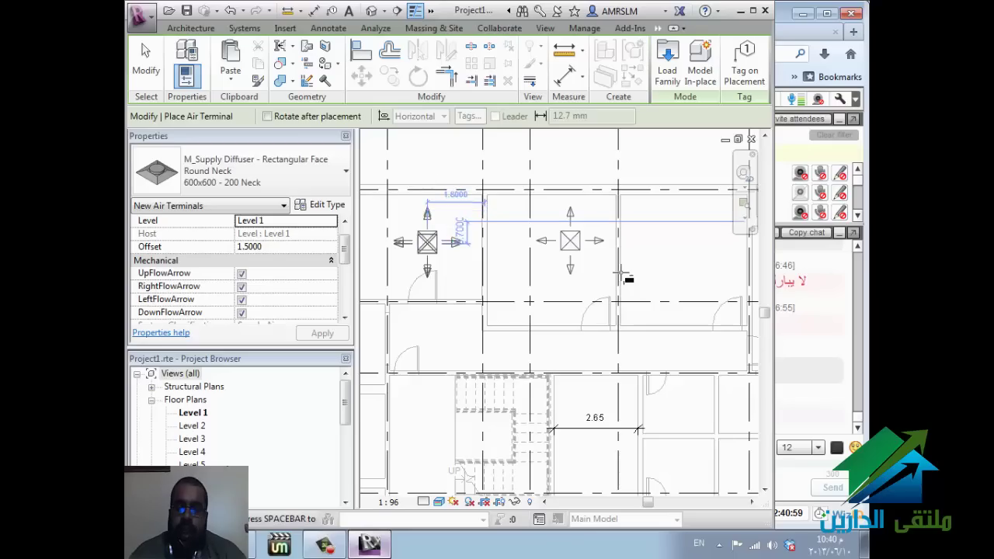
{"action": "key", "text": "Escape"}
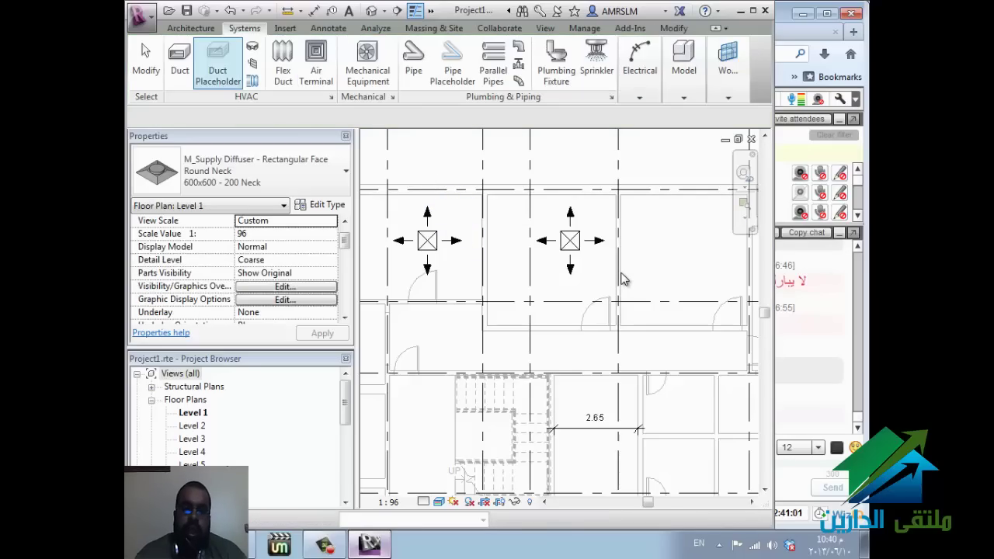
{"action": "key", "text": "d"}
{"action": "key", "text": "t"}
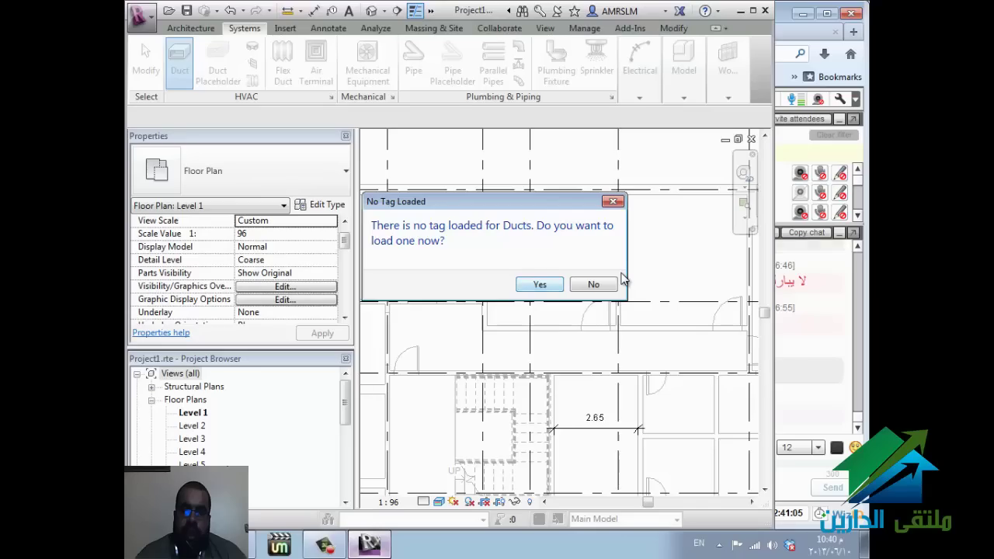
{"action": "left_click", "coordinate": [615, 284]}
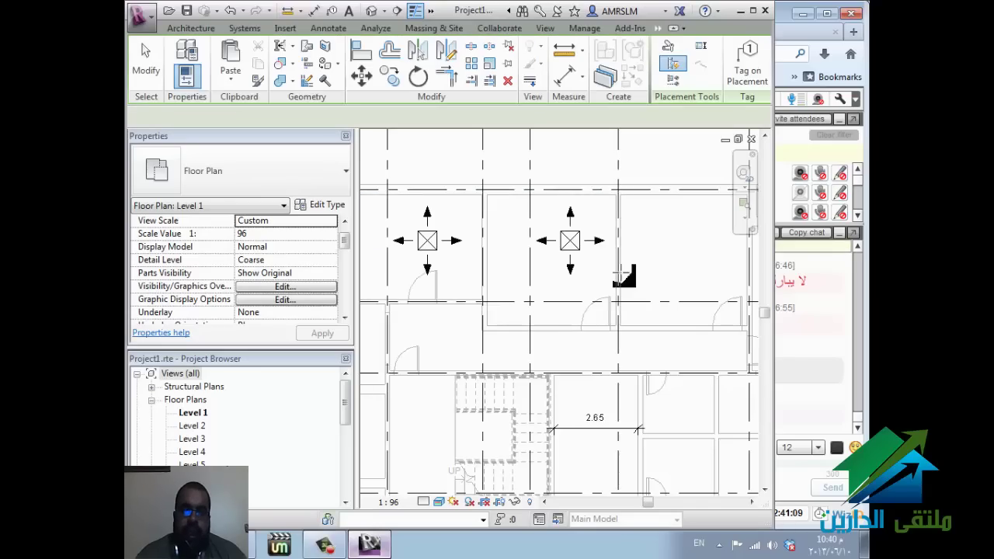
{"action": "left_click", "coordinate": [461, 153]}
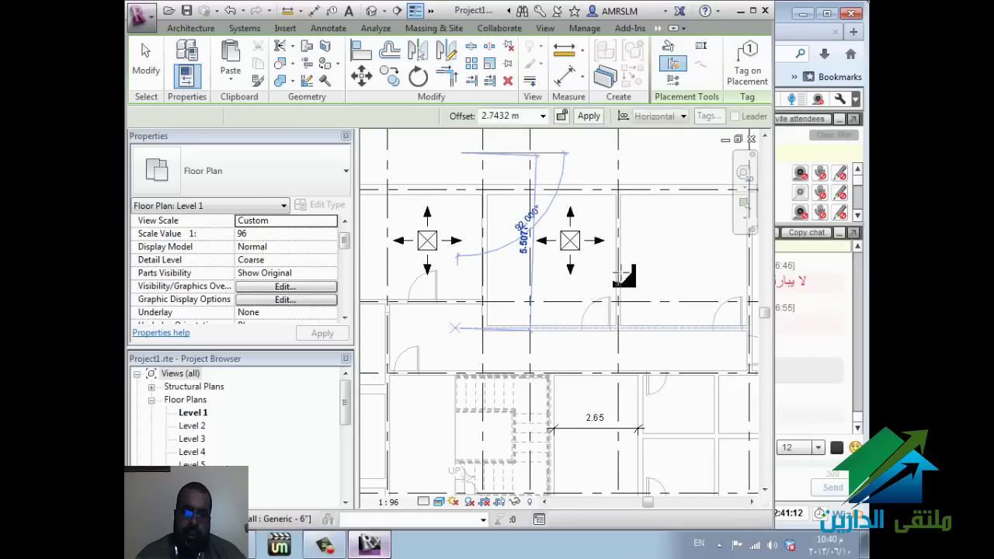
{"action": "key", "text": "Escape"}
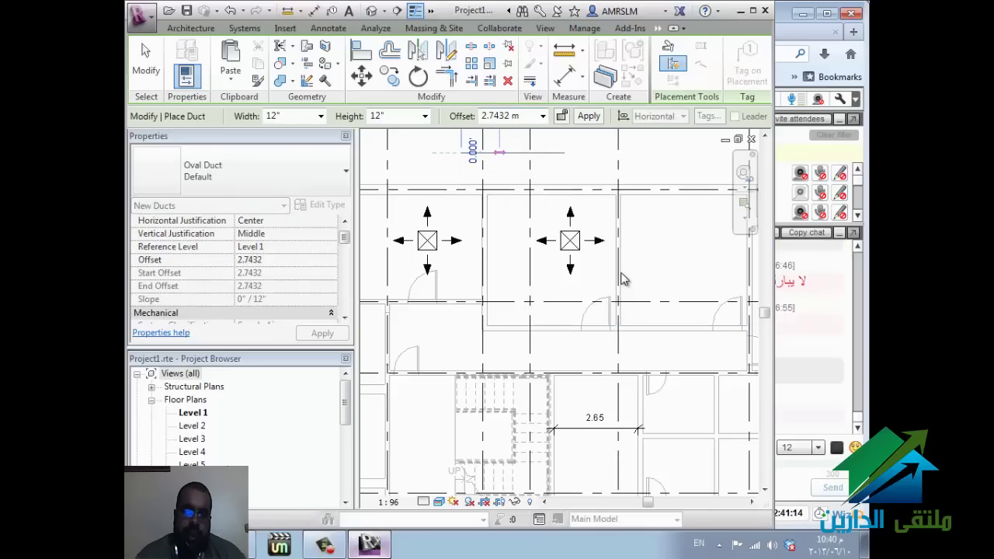
{"action": "key", "text": "Escape"}
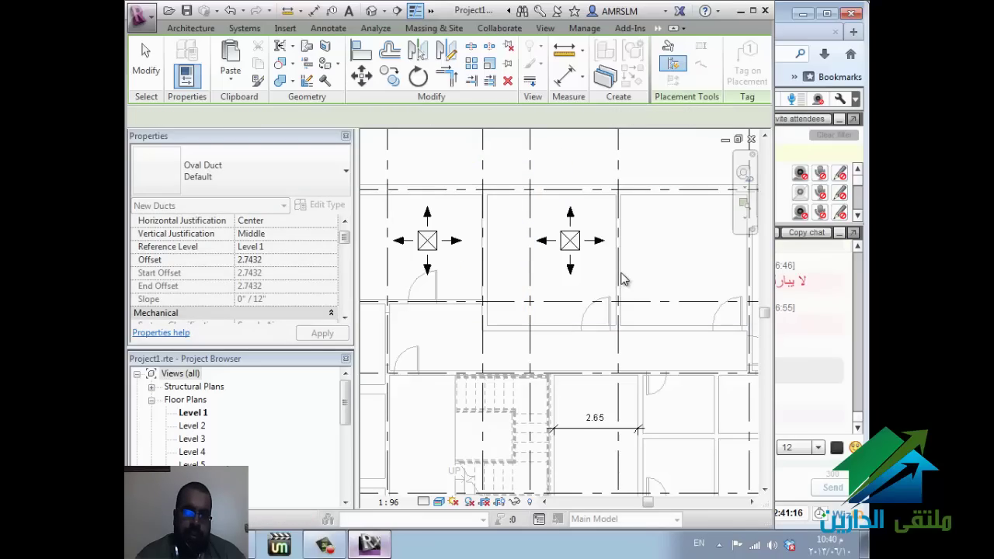
Step: Set the offset for new ducts to 2 m and the Level 1 plan's detail level to Fine
{"action": "key", "text": "d"}
{"action": "key", "text": "t"}
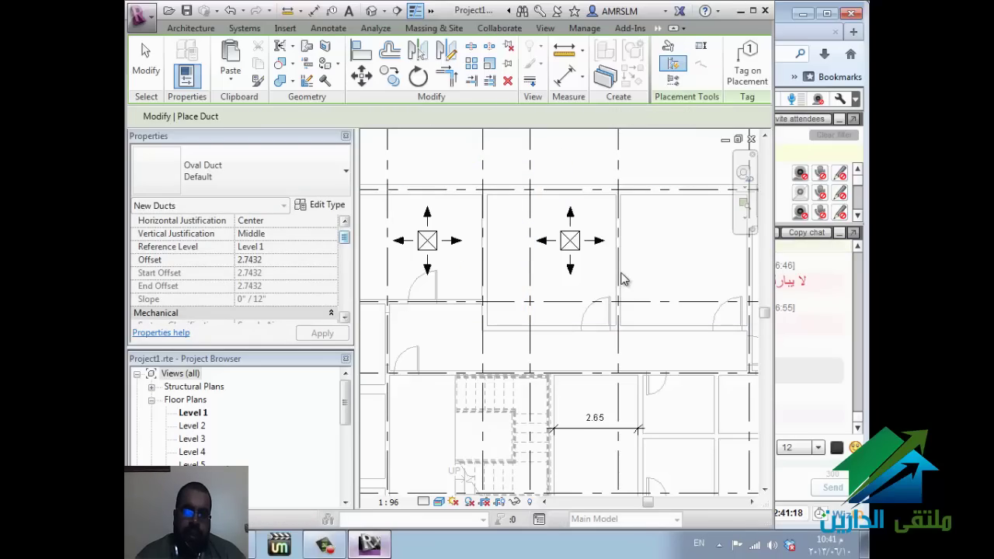
{"action": "key", "text": "Tab"}
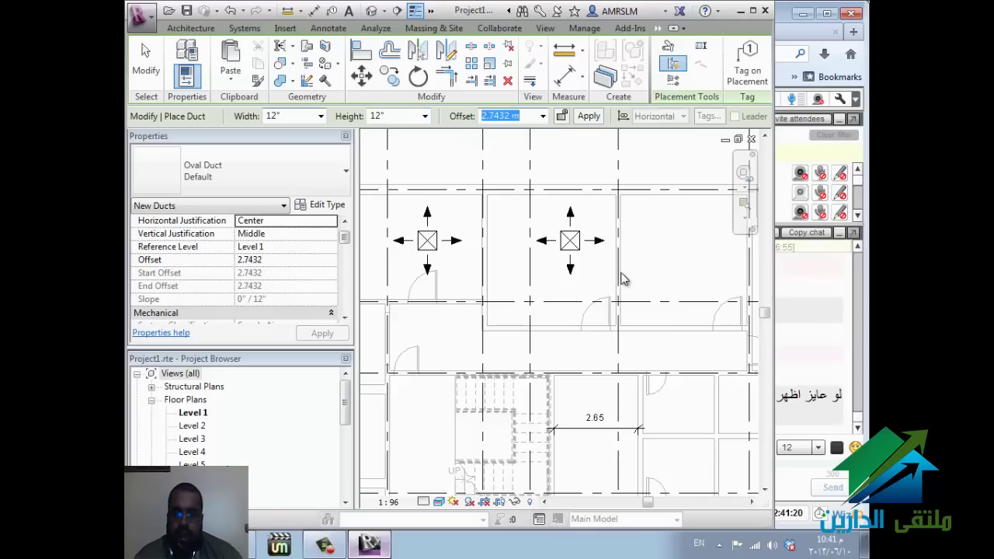
{"action": "type", "text": "2"}
{"action": "key", "text": "Return"}
{"action": "left_click", "coordinate": [579, 155]}
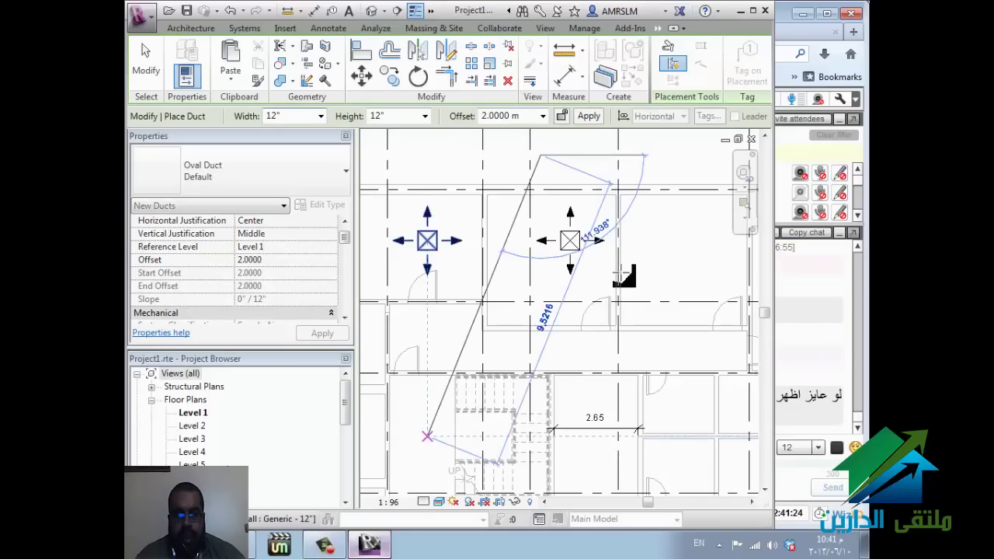
{"action": "left_click", "coordinate": [424, 501]}
{"action": "key", "text": "Escape"}
{"action": "key", "text": "Escape"}
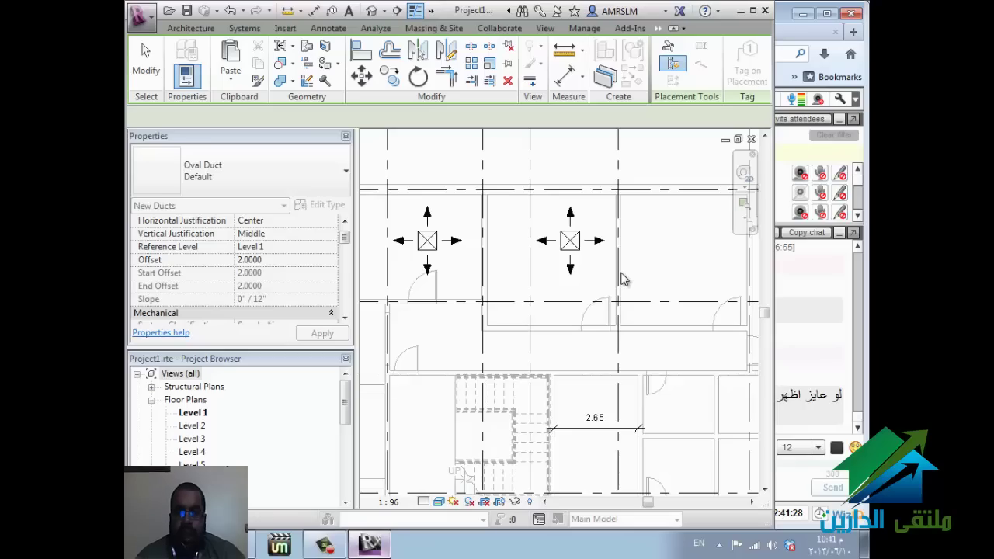
Step: Draw a vertical 12" x 12" oval duct about 5.8 m long between the two diffusers and delete it
{"action": "key", "text": "d"}
{"action": "key", "text": "t"}
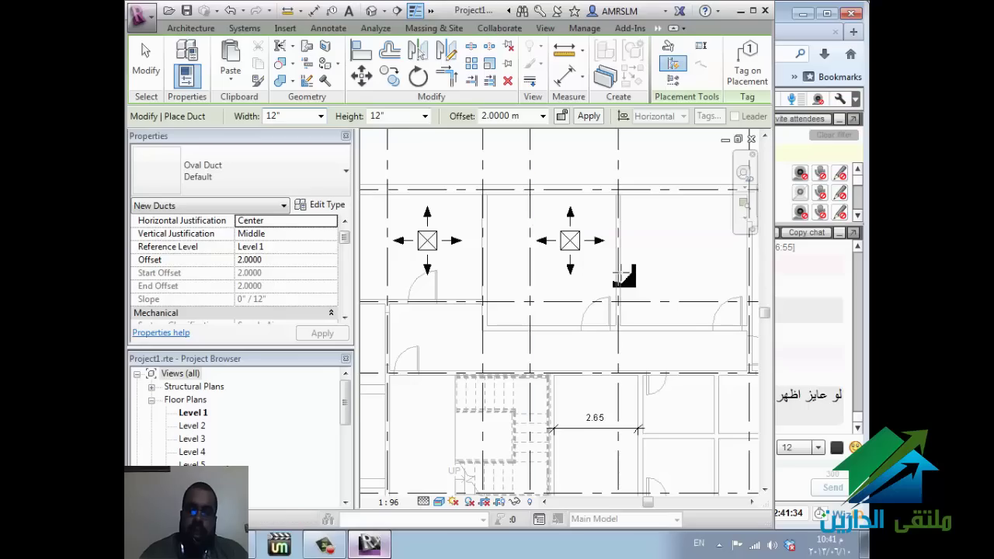
{"action": "left_click", "coordinate": [515, 163]}
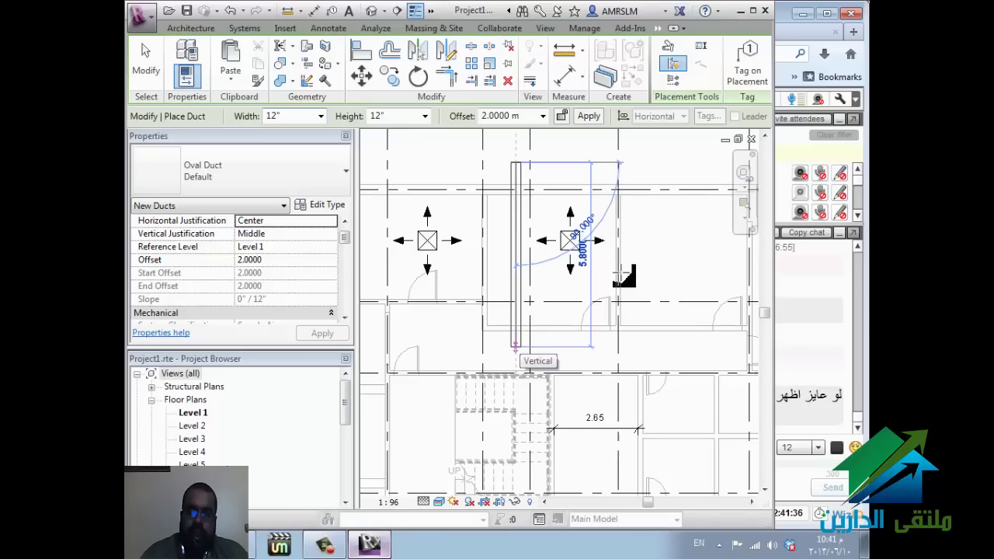
{"action": "left_click", "coordinate": [625, 278]}
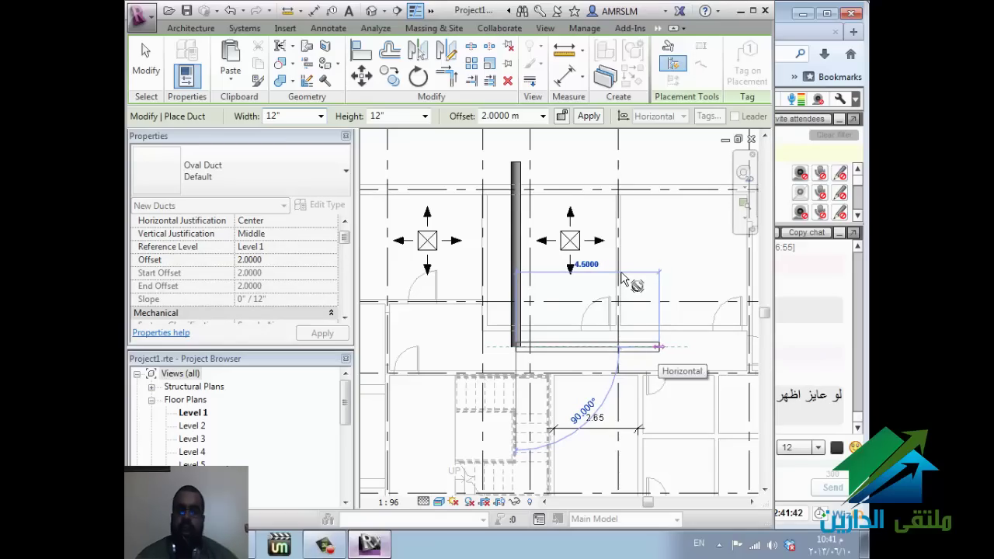
{"action": "key", "text": "Escape"}
{"action": "key", "text": "Escape"}
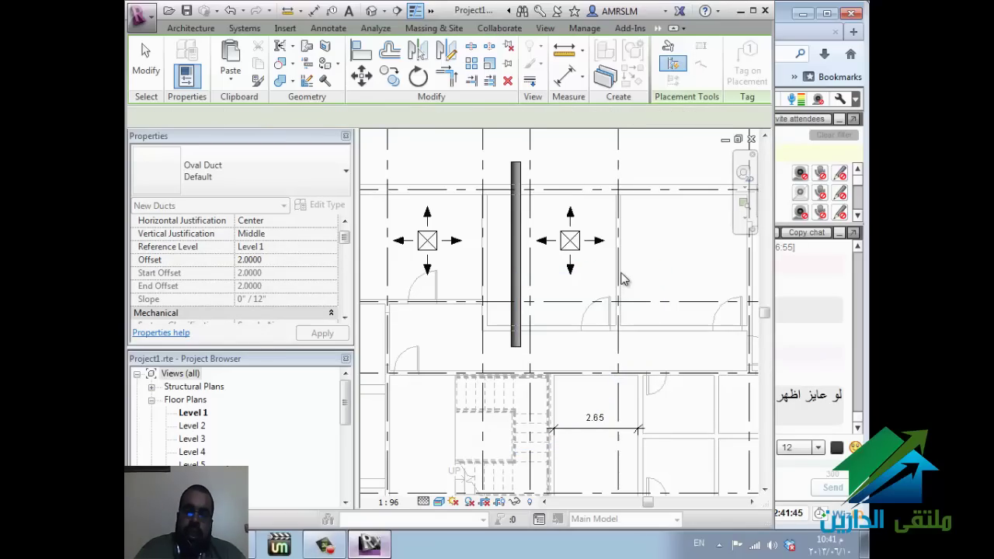
{"action": "key", "text": "Escape"}
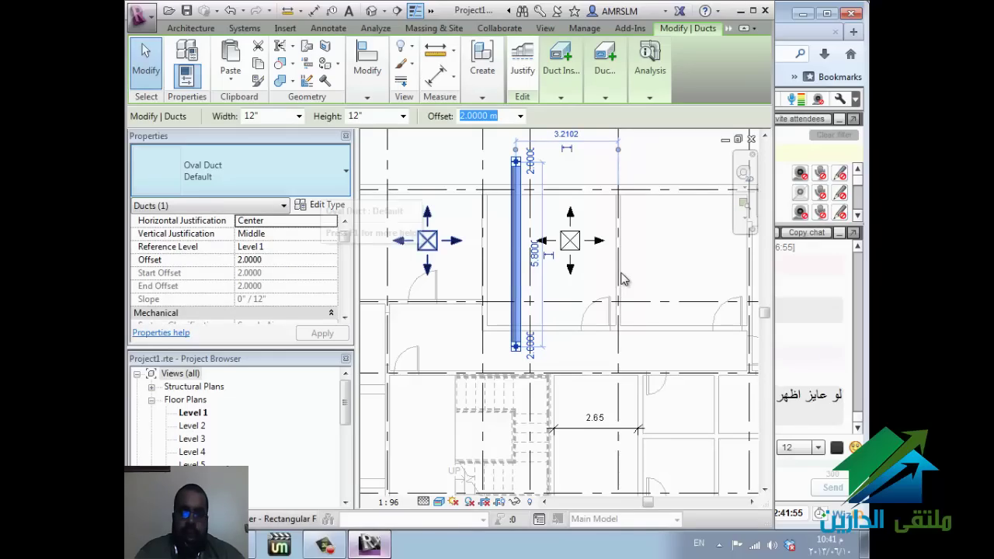
{"action": "key", "text": "Delete"}
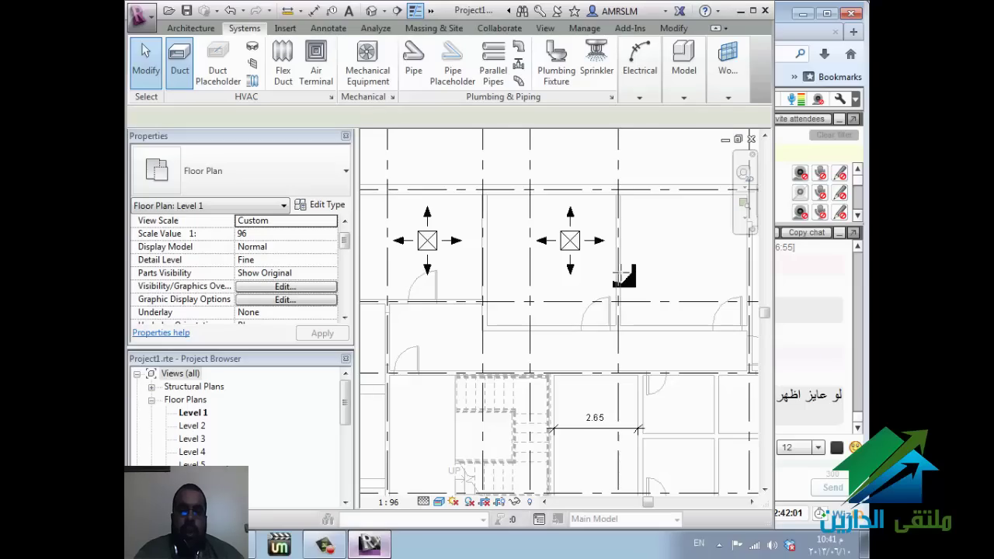
Step: Draw a vertical 12" x 12" oval duct about 6.2 m long at 2 m offset, just right of the left diffuser
{"action": "left_click", "coordinate": [453, 144]}
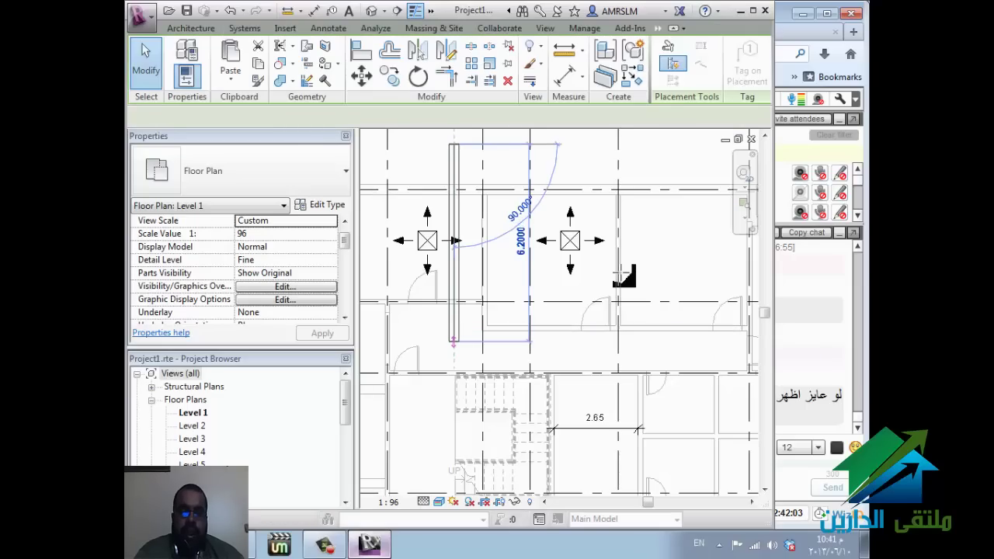
{"action": "left_click", "coordinate": [622, 277]}
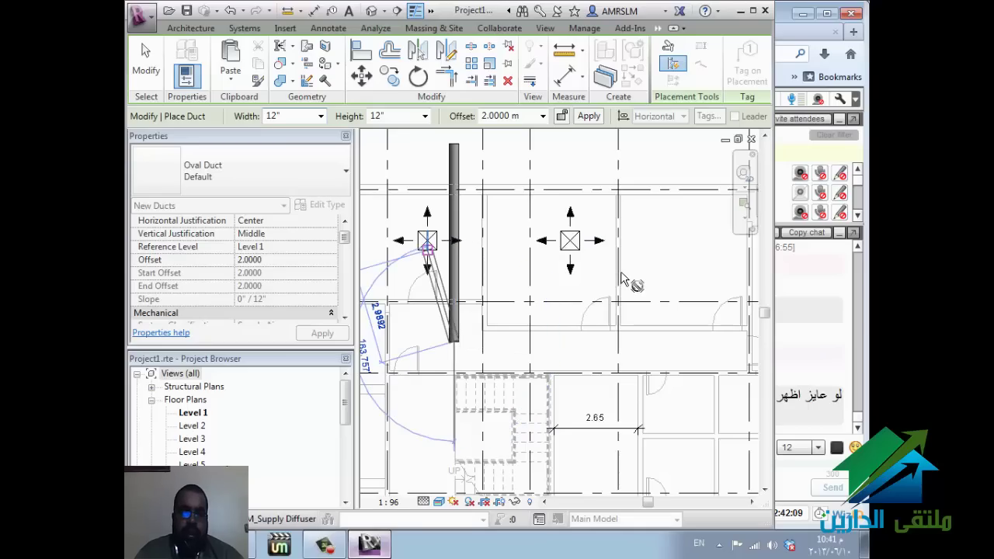
{"action": "key", "text": "Escape"}
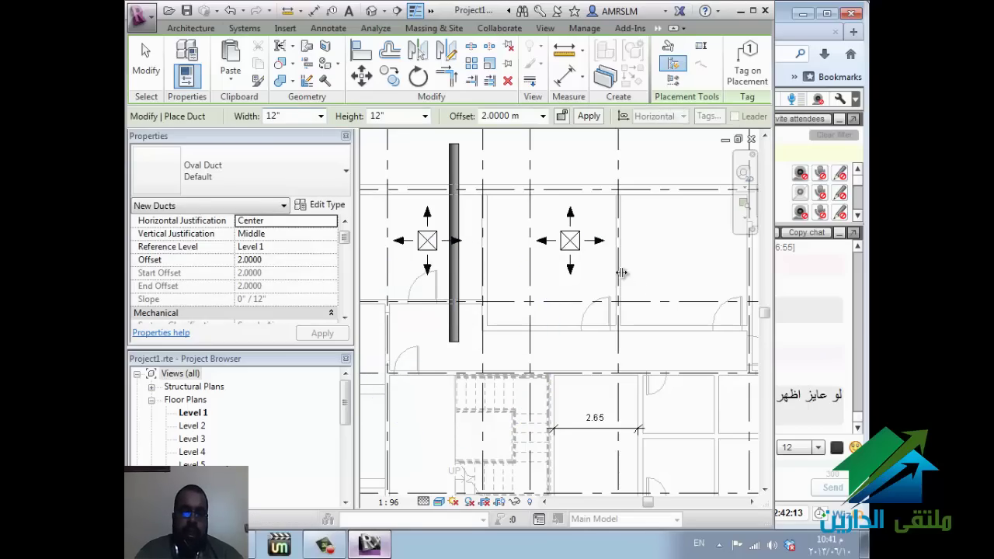
Step: End the oval duct and start a new duct with the Default rectangular duct type
{"action": "key", "text": "Escape"}
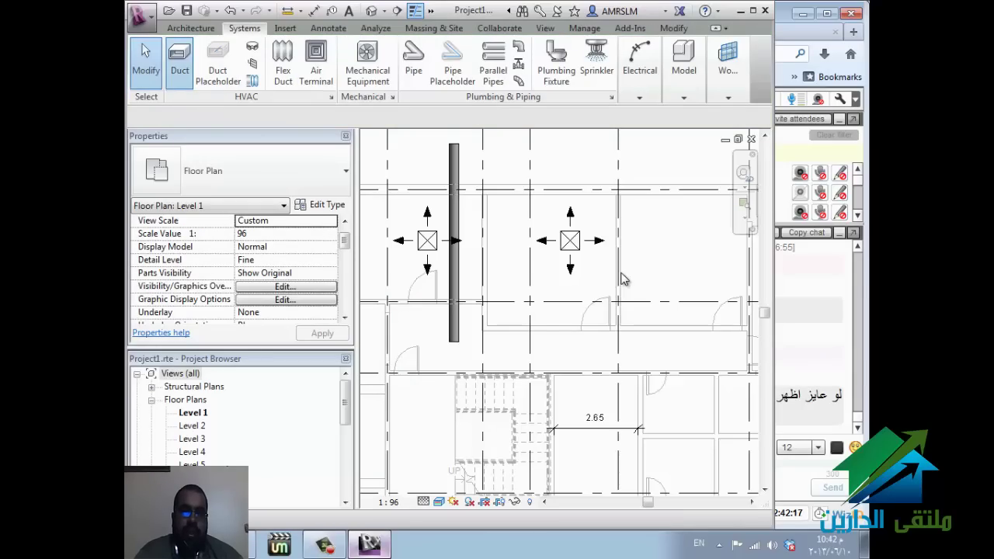
{"action": "key", "text": "d"}
{"action": "key", "text": "t"}
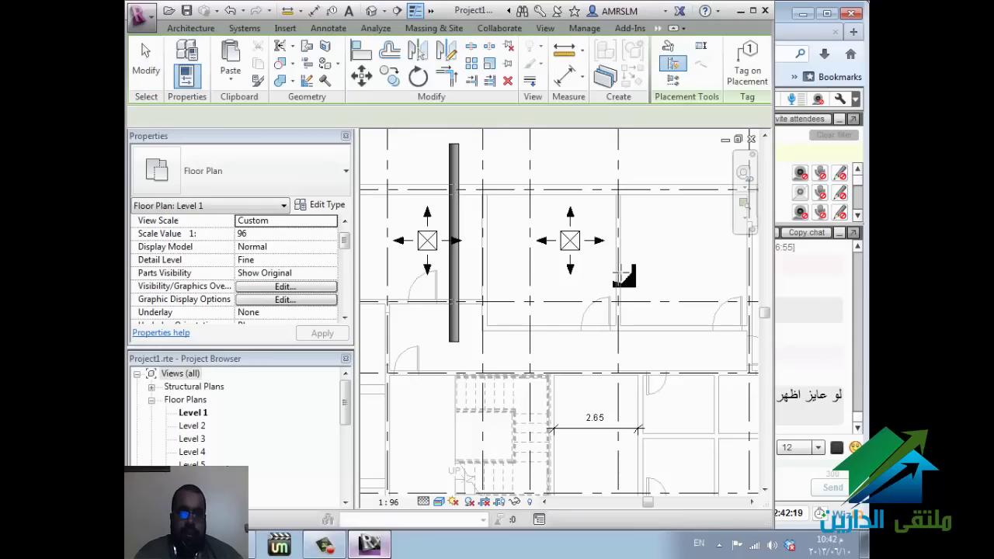
{"action": "key", "text": "alt+Down"}
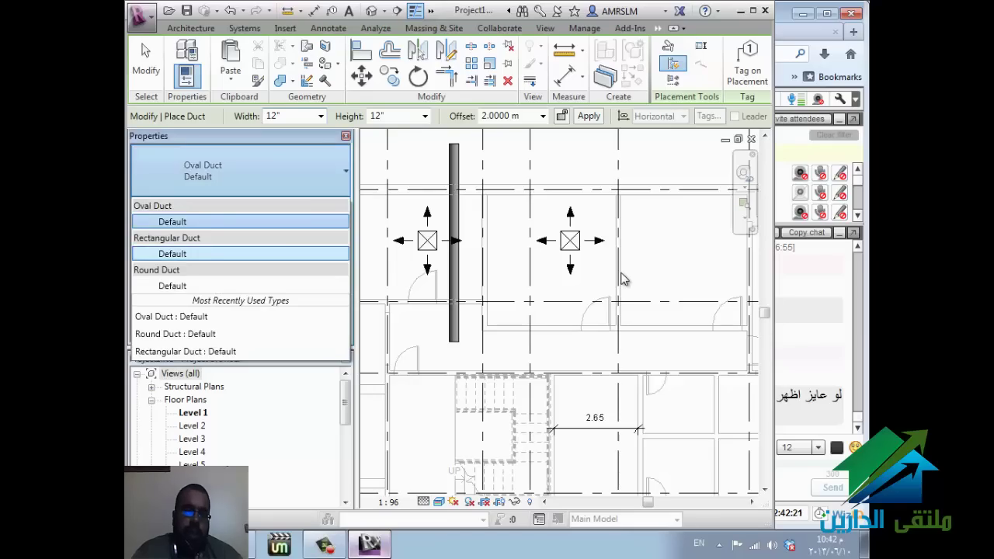
{"action": "key", "text": "Return"}
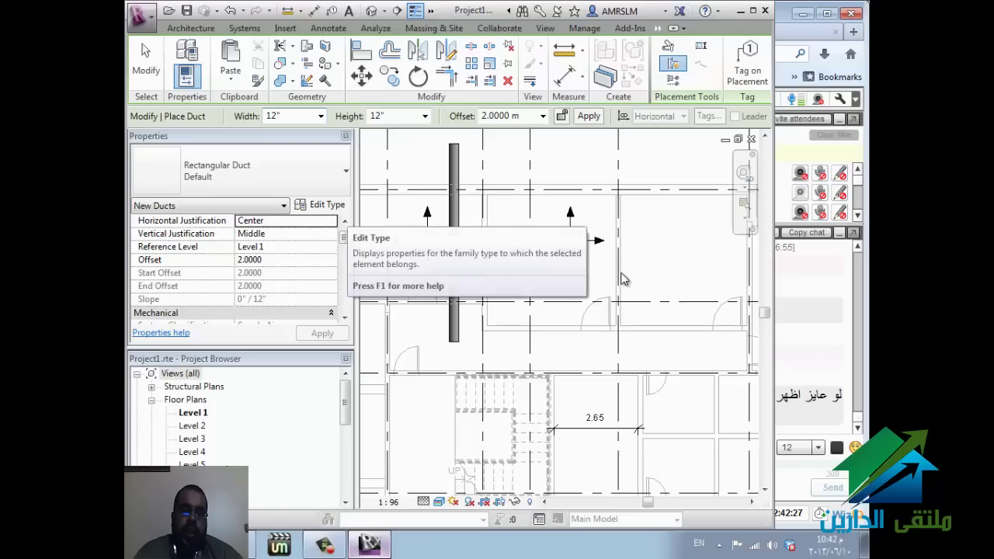
Step: Assign M_Rectangular Elbow - Radius: 1.5 W as the elbow in the Default rectangular duct type's routing preferences
{"action": "left_click", "coordinate": [320, 205]}
{"action": "key", "text": "Return"}
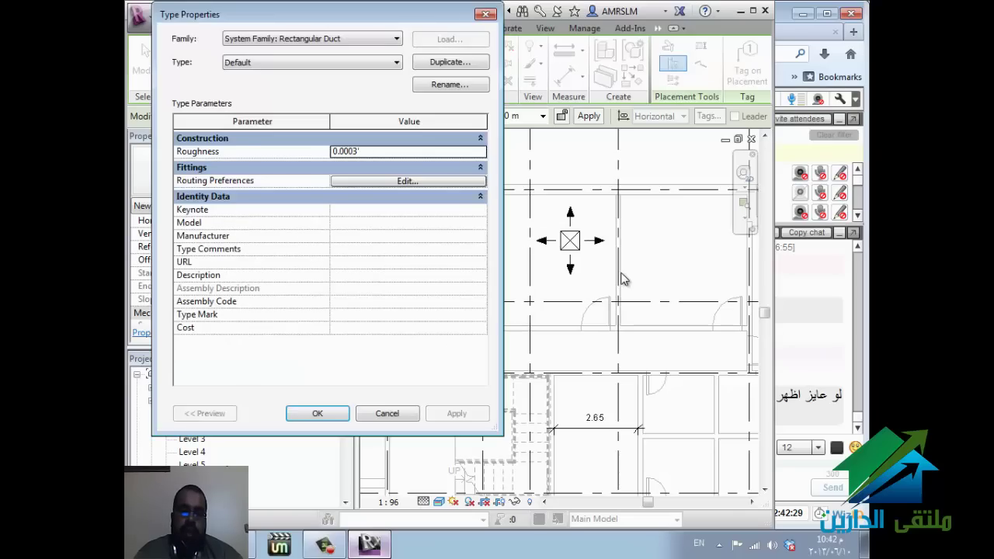
{"action": "left_click", "coordinate": [407, 180]}
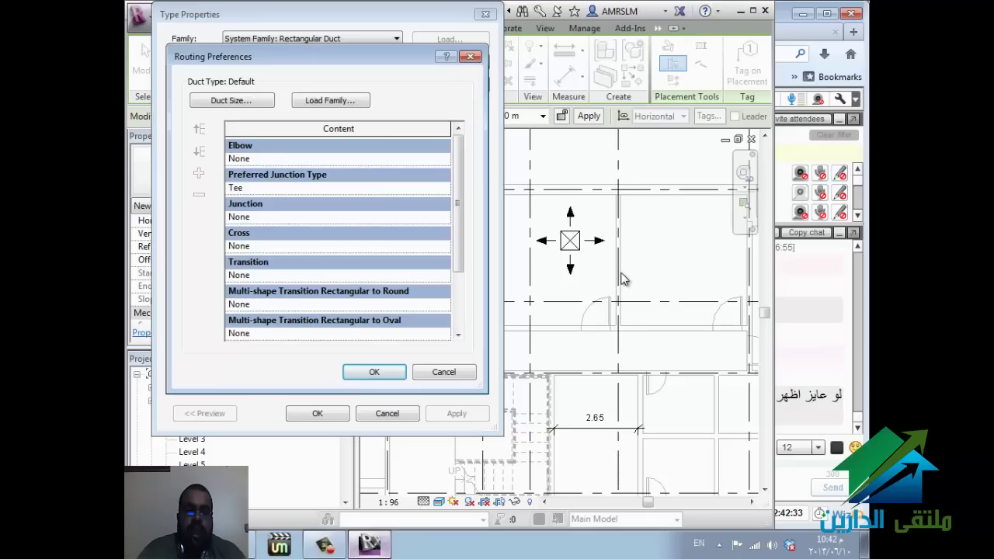
{"action": "left_click", "coordinate": [336, 159]}
{"action": "left_click", "coordinate": [443, 159]}
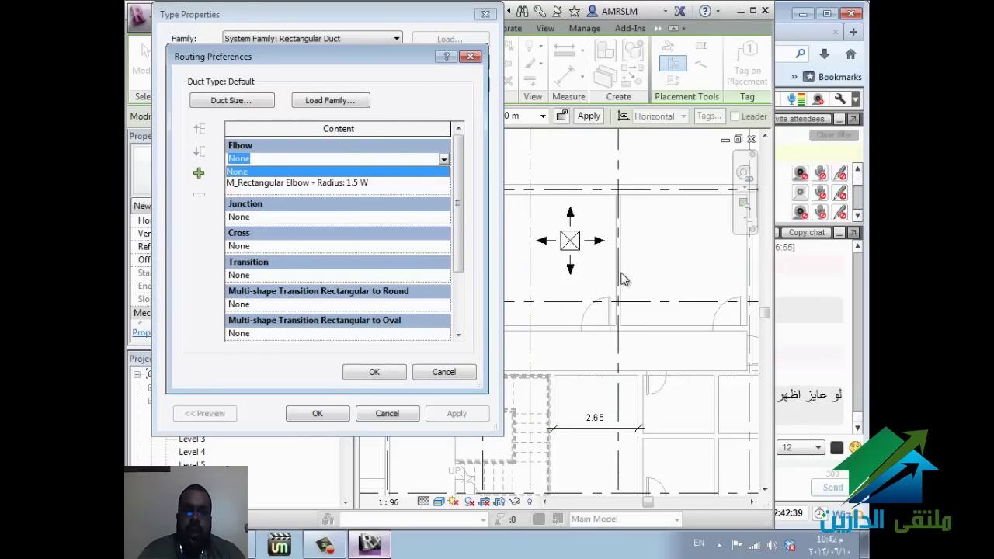
{"action": "key", "text": "Down"}
{"action": "key", "text": "Return"}
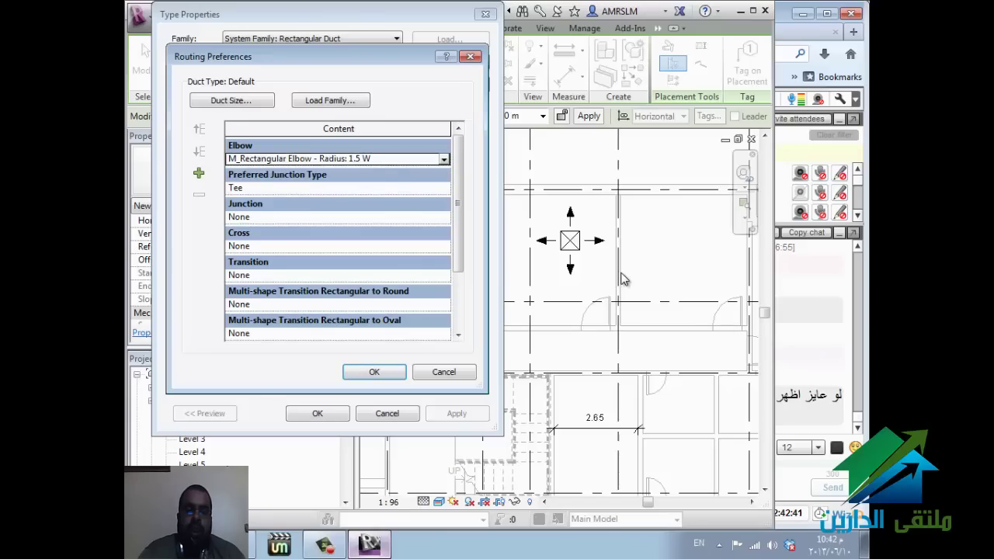
{"action": "key", "text": "Return"}
{"action": "key", "text": "Return"}
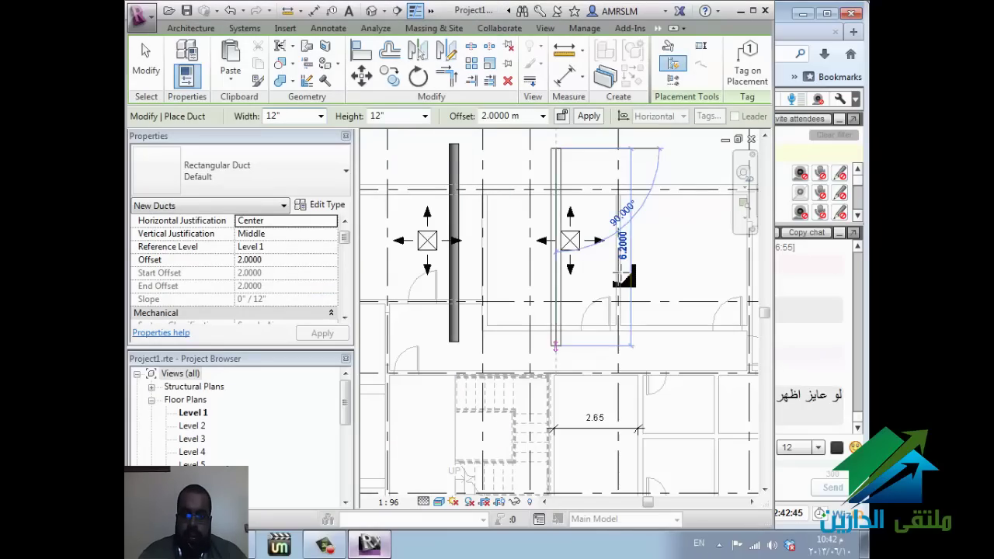
Step: Draw an L-shaped 12" x 12" rectangular duct beside the right diffuser, about 6.2 m down and then right along the corridor, and end the run
{"action": "left_click", "coordinate": [620, 271]}
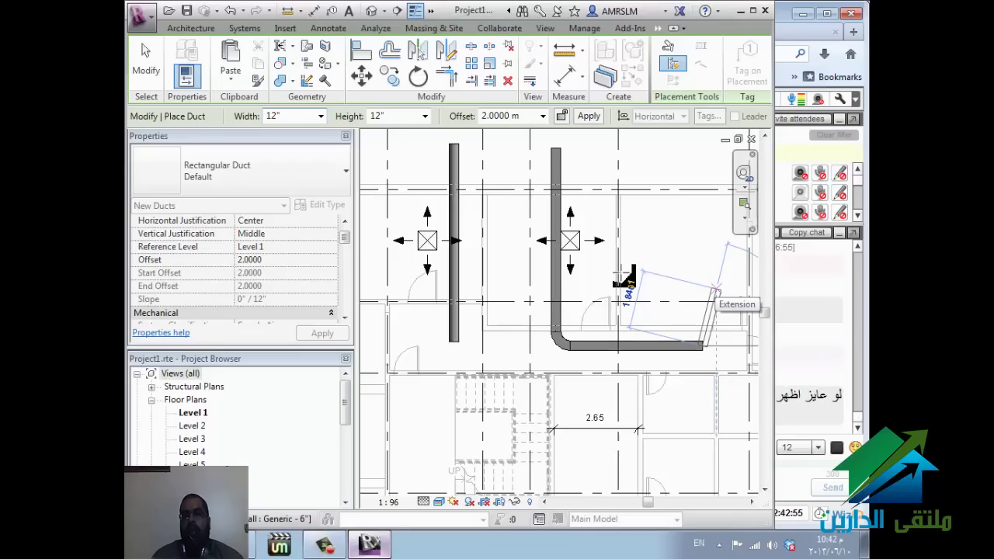
{"action": "key", "text": "Escape"}
{"action": "key", "text": "Escape"}
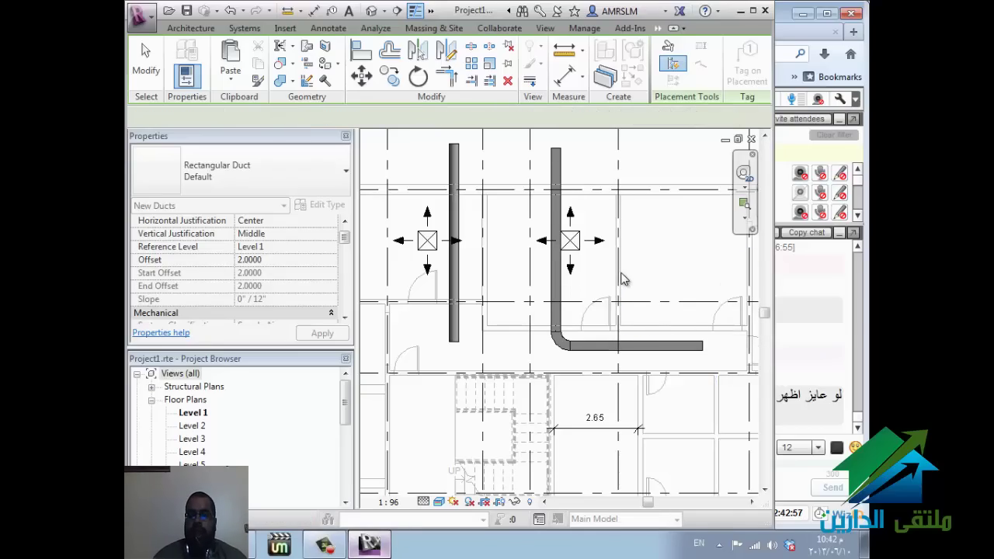
{"action": "key", "text": "d"}
{"action": "key", "text": "t"}
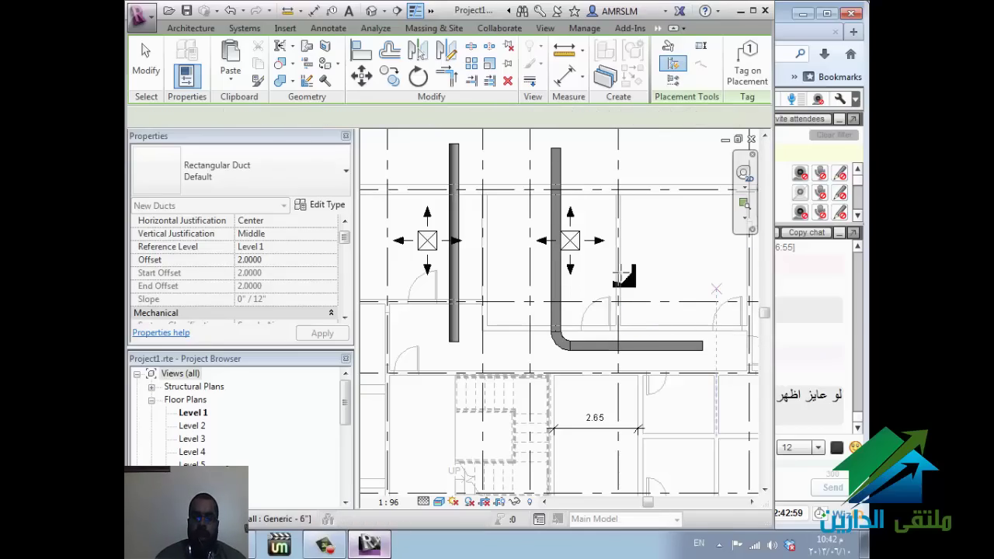
{"action": "key", "text": "Escape"}
{"action": "key", "text": "Escape"}
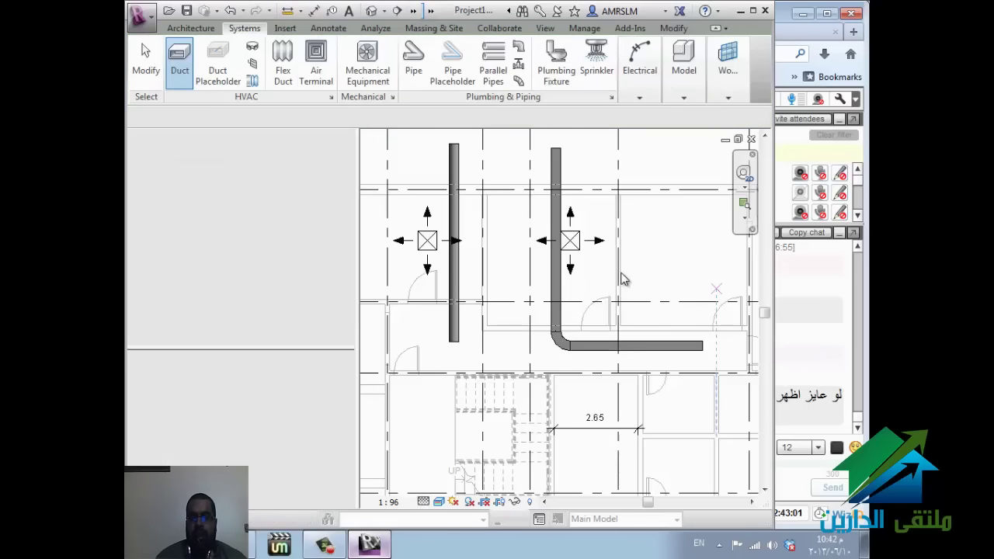
Step: Copy the 45-degree rectangular transition on the green duct in the Level 2 HVAC Plan of rme_advanced_sample_project.rvt
{"action": "key", "text": "ctrl+Tab"}
{"action": "key", "text": "Escape"}
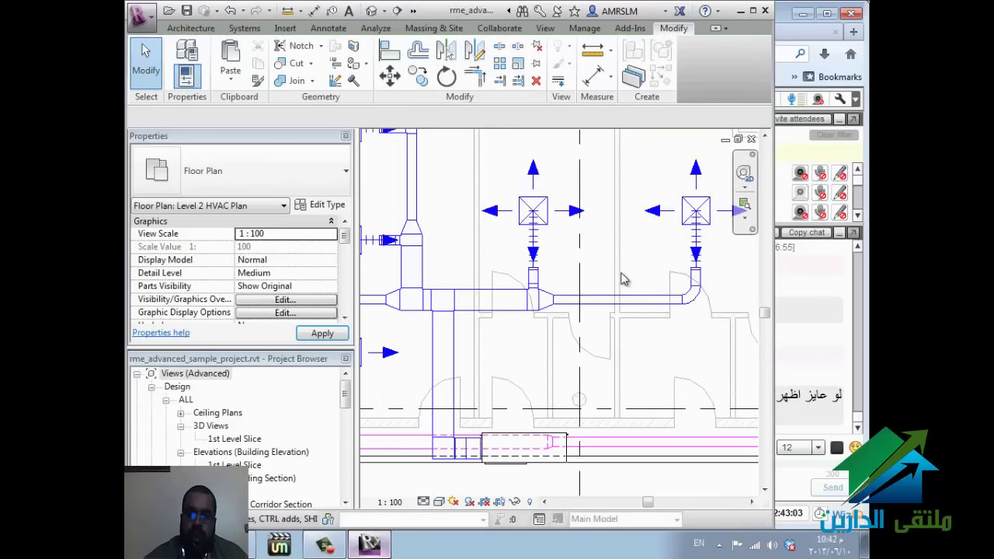
{"action": "scroll", "coordinate": [621, 280], "scroll_direction": "down", "scroll_amount": 2}
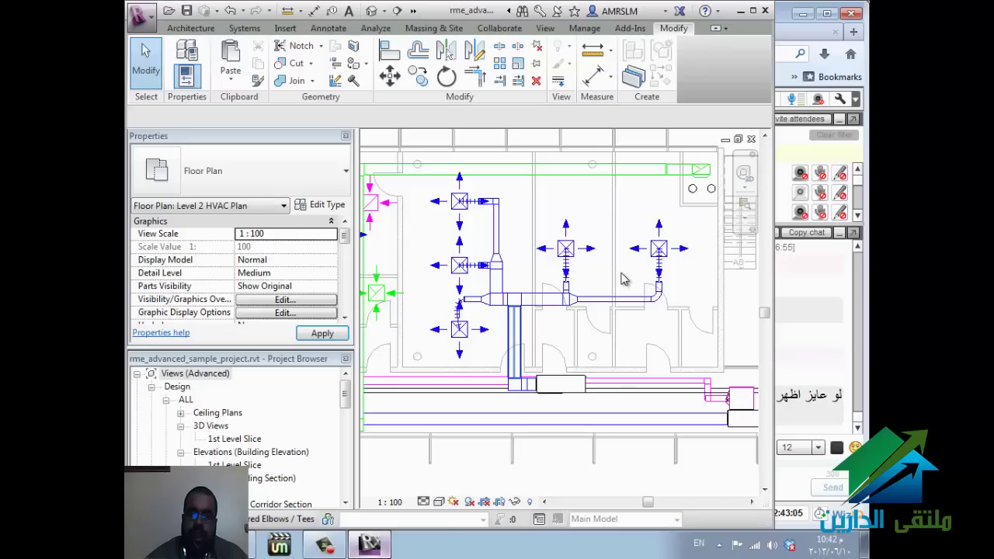
{"action": "scroll", "coordinate": [622, 280], "scroll_direction": "down", "scroll_amount": 2}
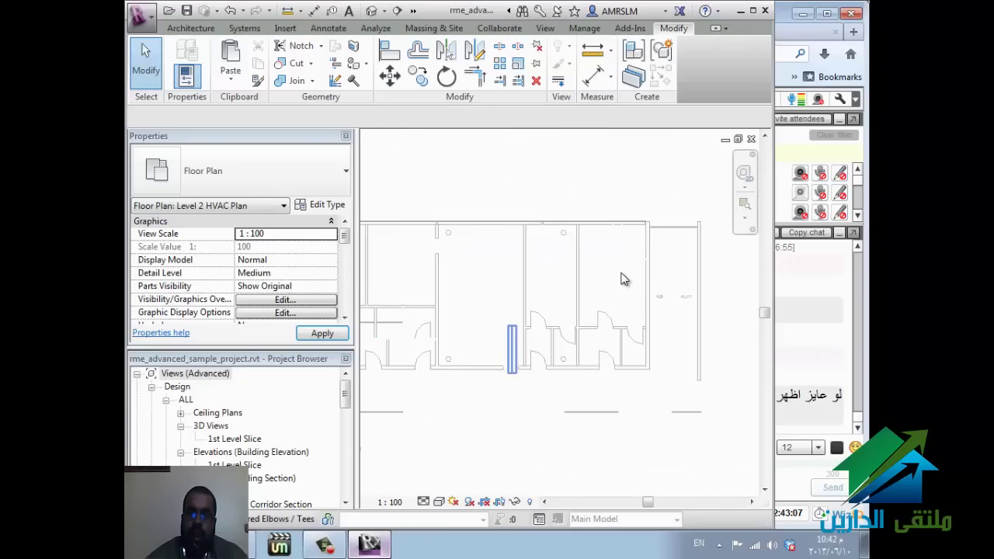
{"action": "scroll", "coordinate": [621, 280], "scroll_direction": "down", "scroll_amount": 1}
{"action": "scroll", "coordinate": [621, 279], "scroll_direction": "up", "scroll_amount": 5}
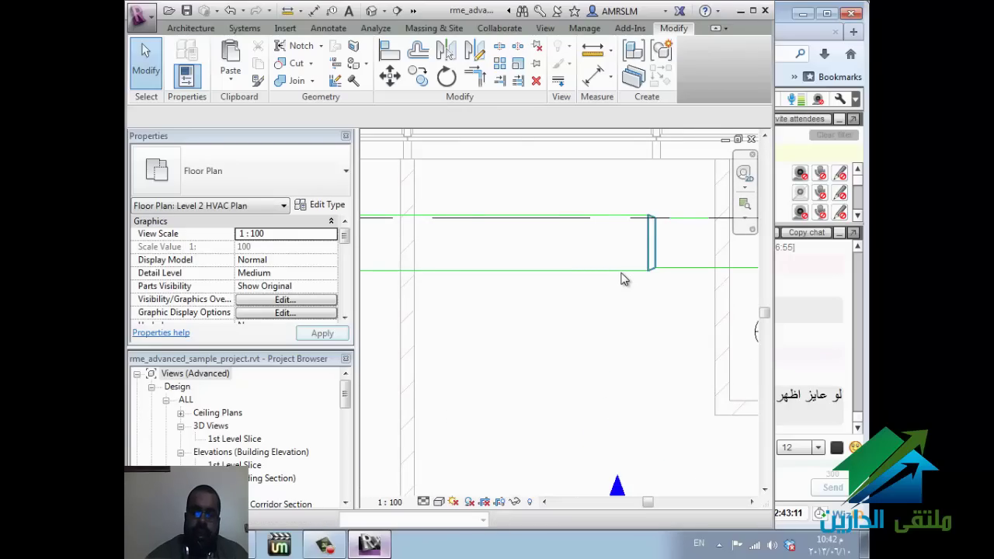
{"action": "left_click", "coordinate": [623, 279]}
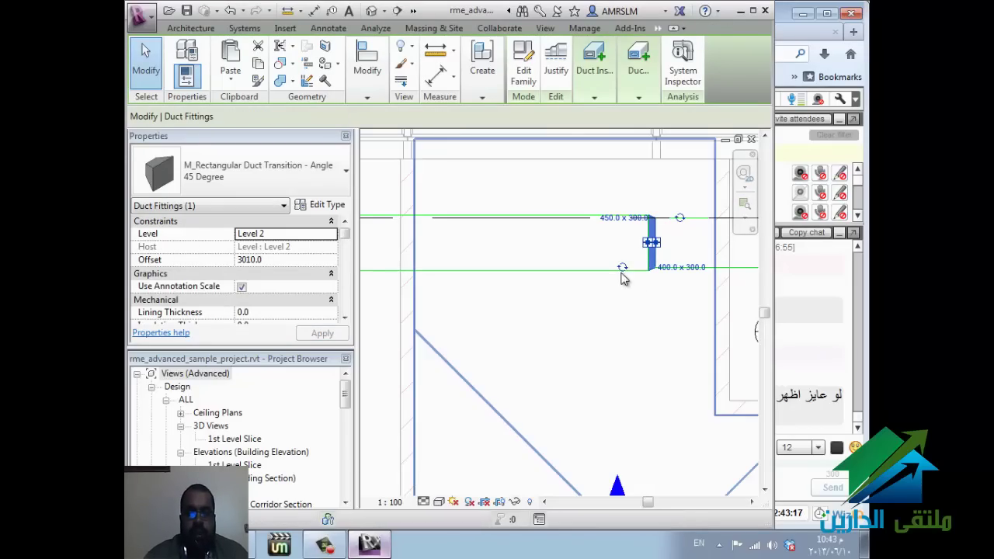
{"action": "left_click", "coordinate": [623, 269]}
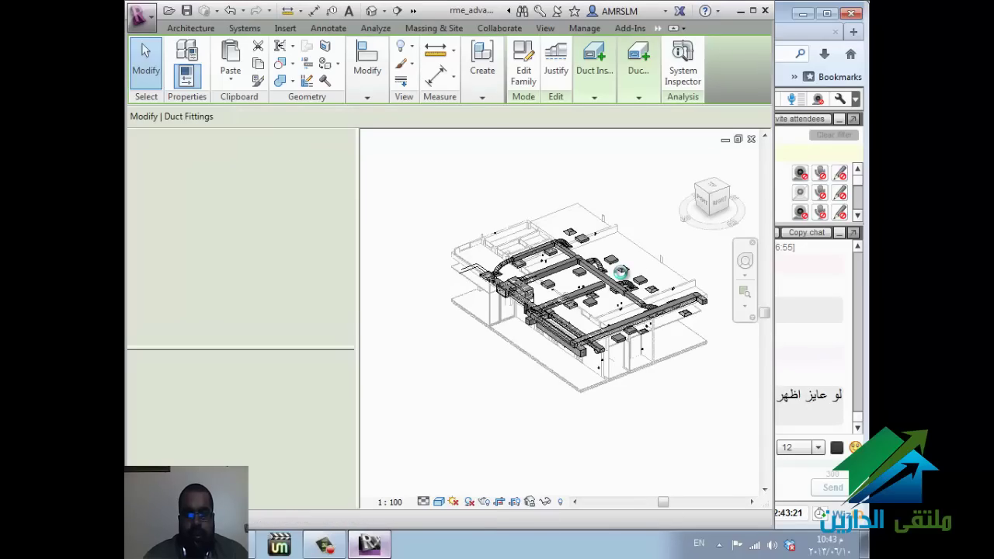
Step: Switch back to Project1's Level 1 plan and paste the copied duct transition from the clipboard
{"action": "key", "text": "ctrl+Tab"}
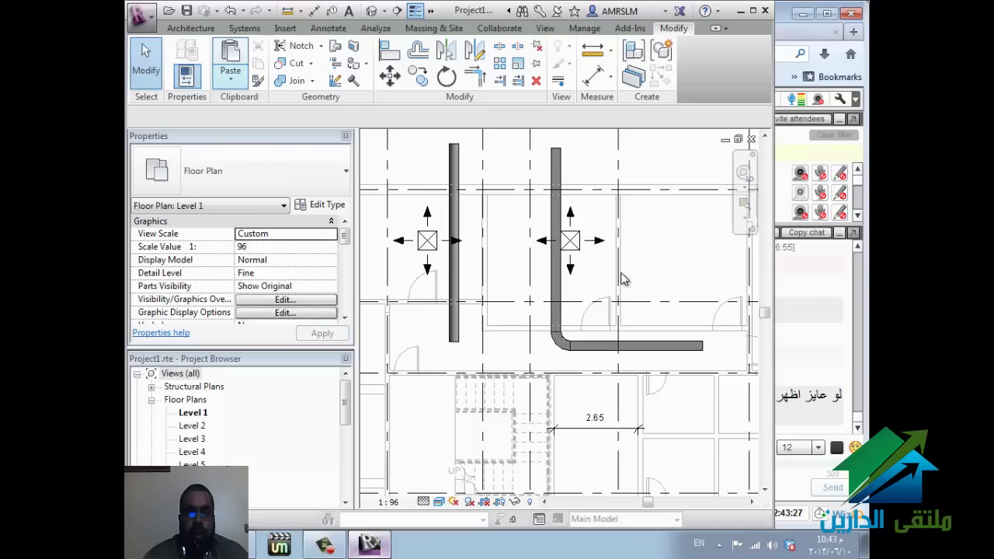
{"action": "key", "text": "alt+m"}
{"action": "key", "text": "v"}
{"action": "key", "text": "Return"}
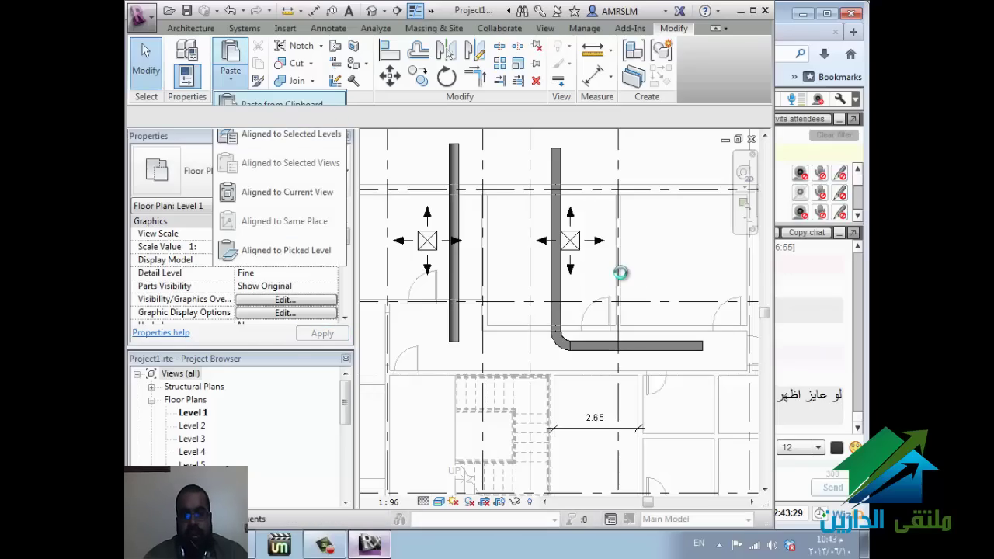
{"action": "key", "text": "Return"}
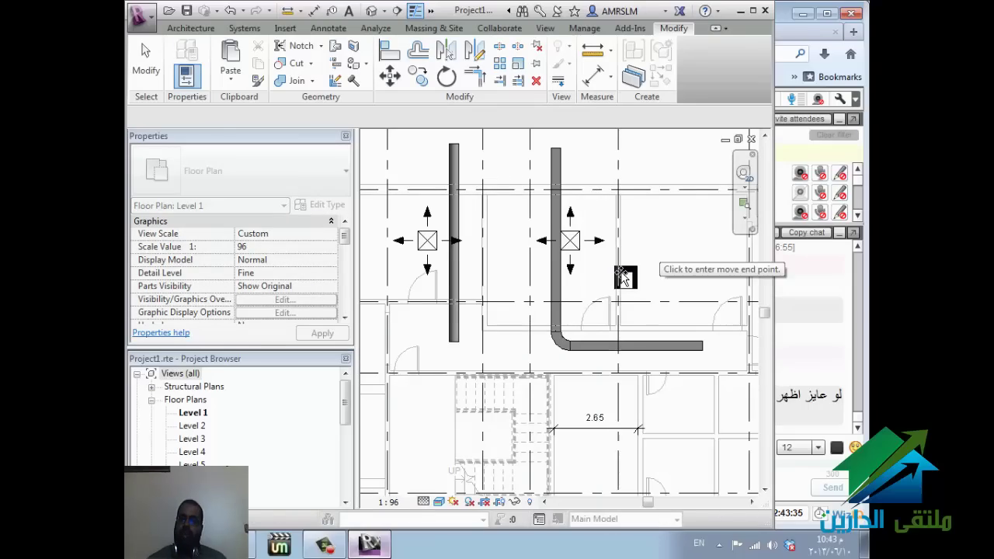
{"action": "left_click", "coordinate": [624, 278]}
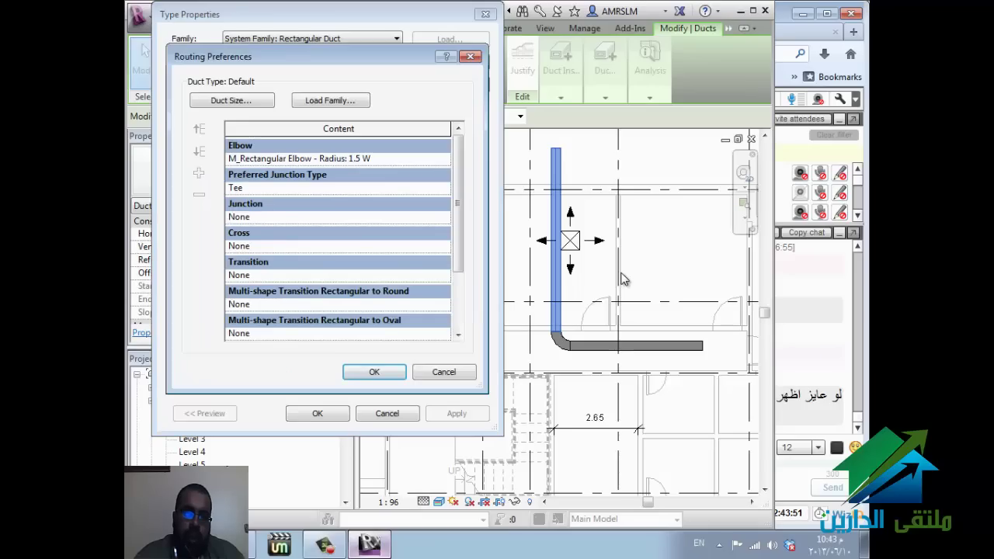
Step: Assign M_Rectangular Duct Transition - Angle: 45 Degree as the transition in the Default rectangular duct's routing preferences and accept the type changes
{"action": "left_click", "coordinate": [337, 275]}
{"action": "left_click", "coordinate": [443, 276]}
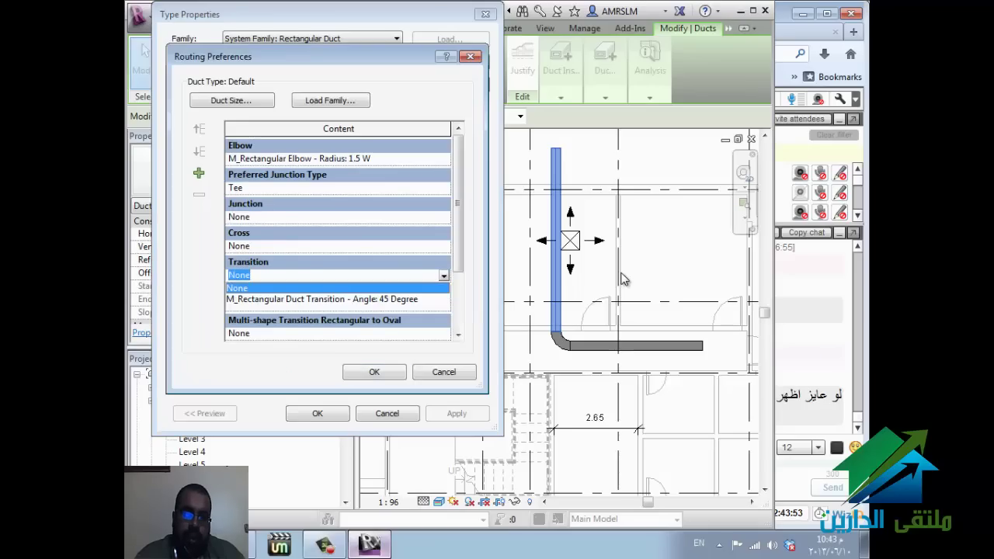
{"action": "key", "text": "Down"}
{"action": "key", "text": "Return"}
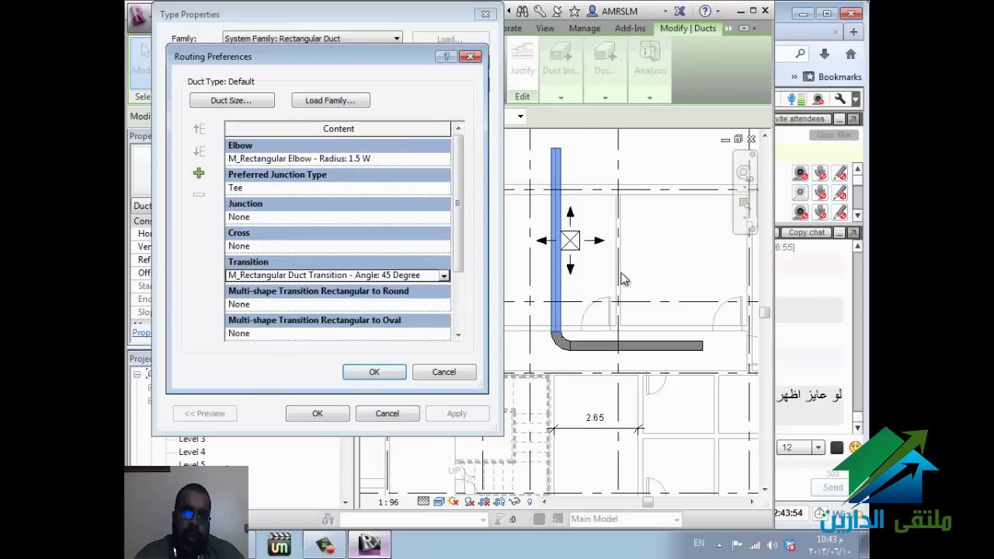
{"action": "key", "text": "Down"}
{"action": "key", "text": "alt+Down"}
{"action": "key", "text": "Return"}
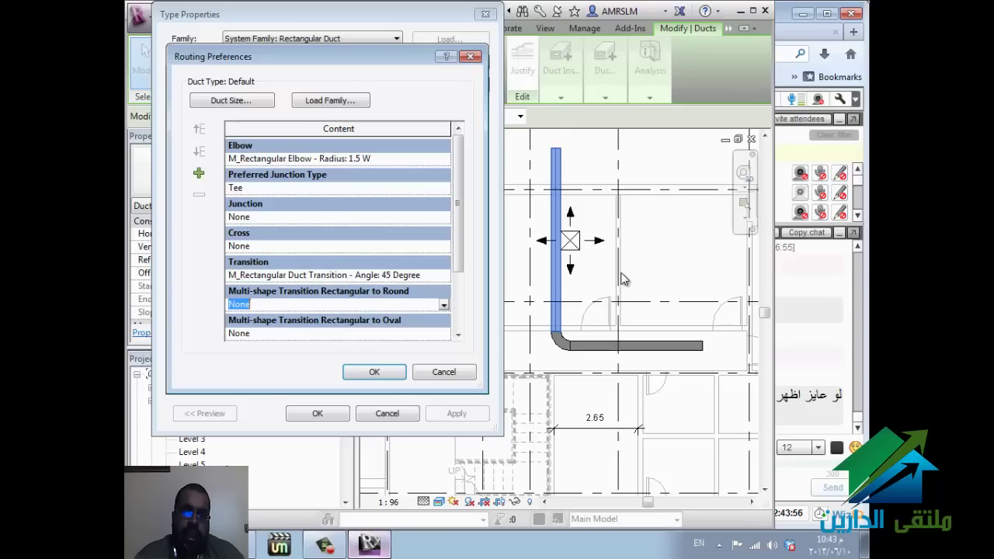
{"action": "key", "text": "Down"}
{"action": "key", "text": "alt+Down"}
{"action": "key", "text": "Return"}
{"action": "left_click", "coordinate": [374, 372]}
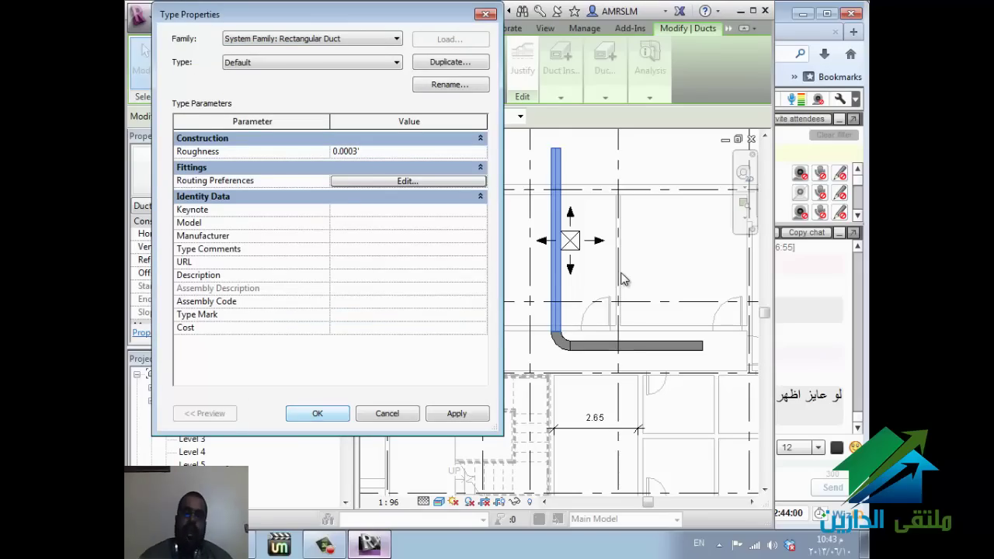
{"action": "key", "text": "Return"}
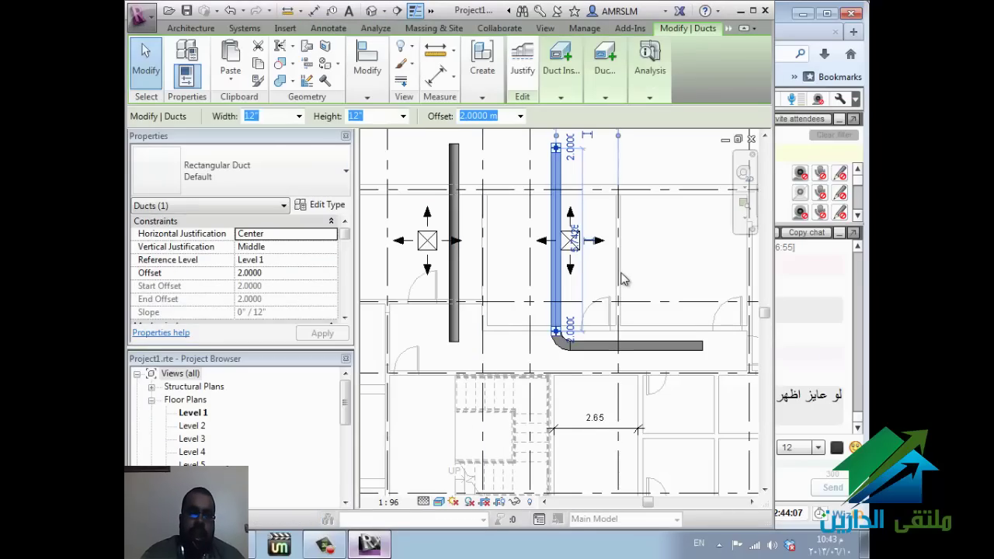
{"action": "key", "text": "alt+f"}
{"action": "key", "text": "Right"}
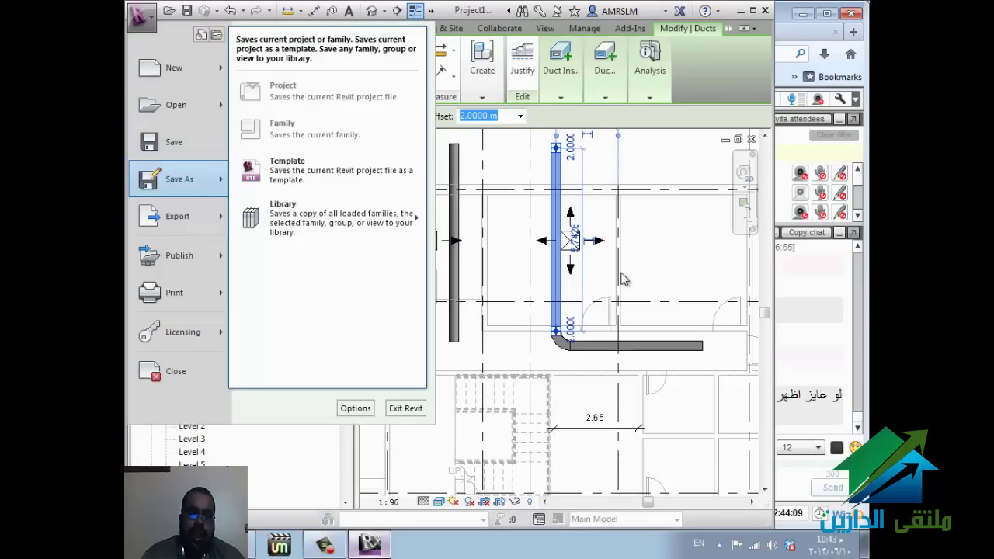
{"action": "key", "text": "Down"}
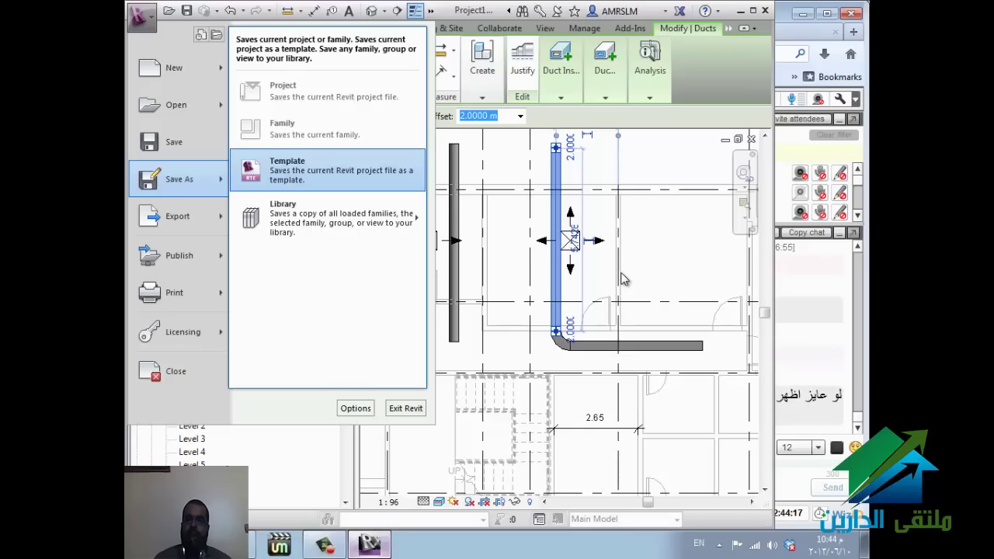
{"action": "key", "text": "Escape"}
{"action": "key", "text": "Escape"}
{"action": "key", "text": "Escape"}
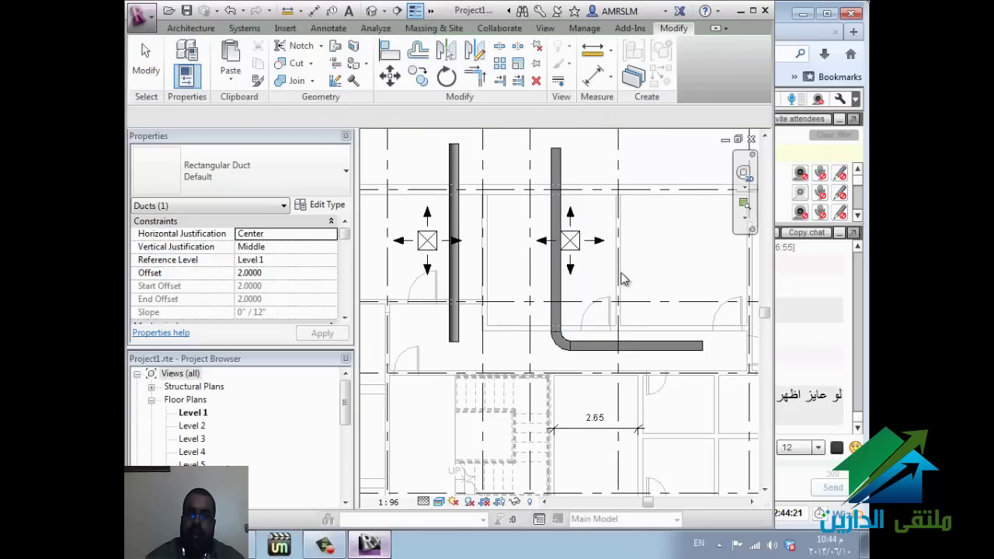
Step: Set the project's Length units to Millimeters and accept the project unit settings
{"action": "key", "text": "u"}
{"action": "key", "text": "n"}
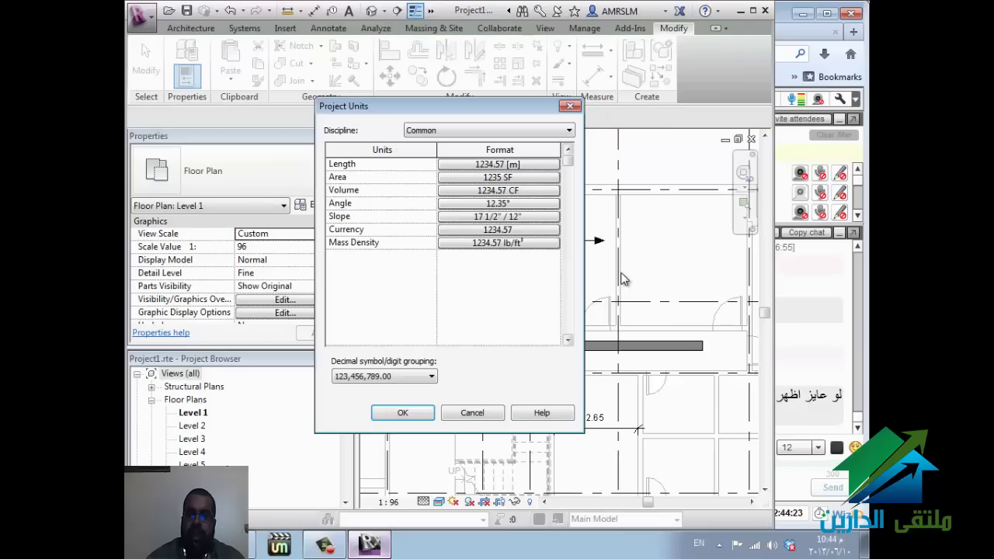
{"action": "key", "text": "Return"}
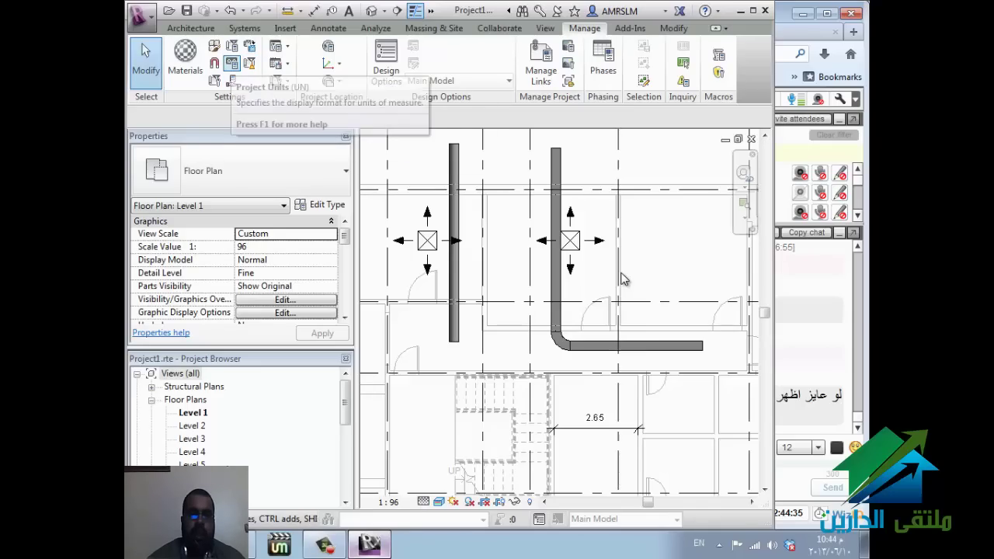
{"action": "key", "text": "u"}
{"action": "key", "text": "n"}
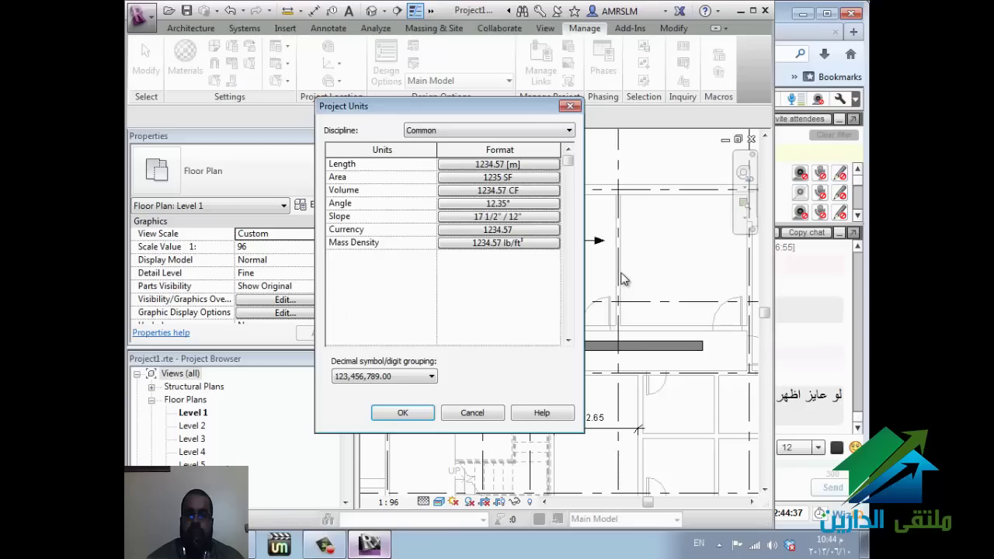
{"action": "key", "text": "space"}
{"action": "key", "text": "alt+Down"}
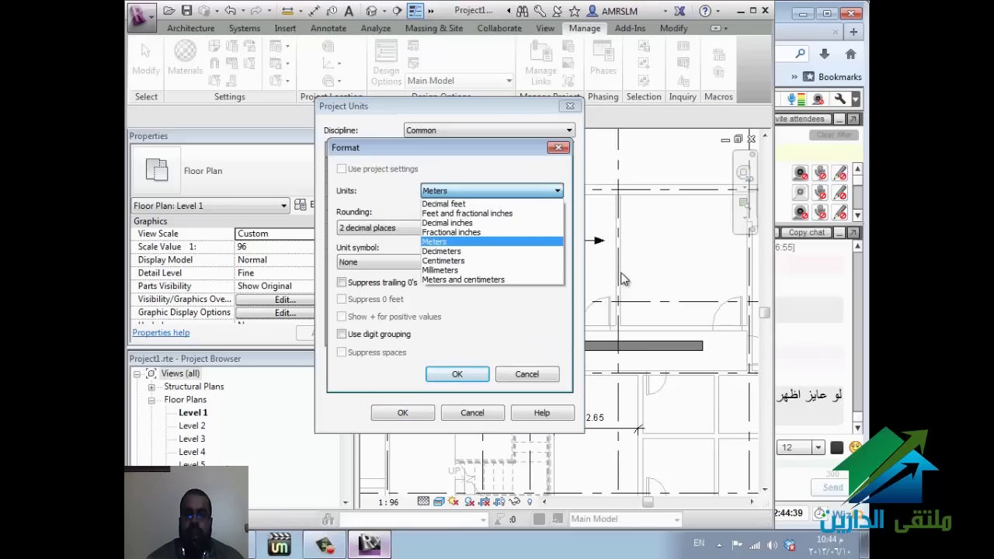
{"action": "key", "text": "Down"}
{"action": "key", "text": "Down"}
{"action": "key", "text": "Down"}
{"action": "key", "text": "Return"}
{"action": "key", "text": "Return"}
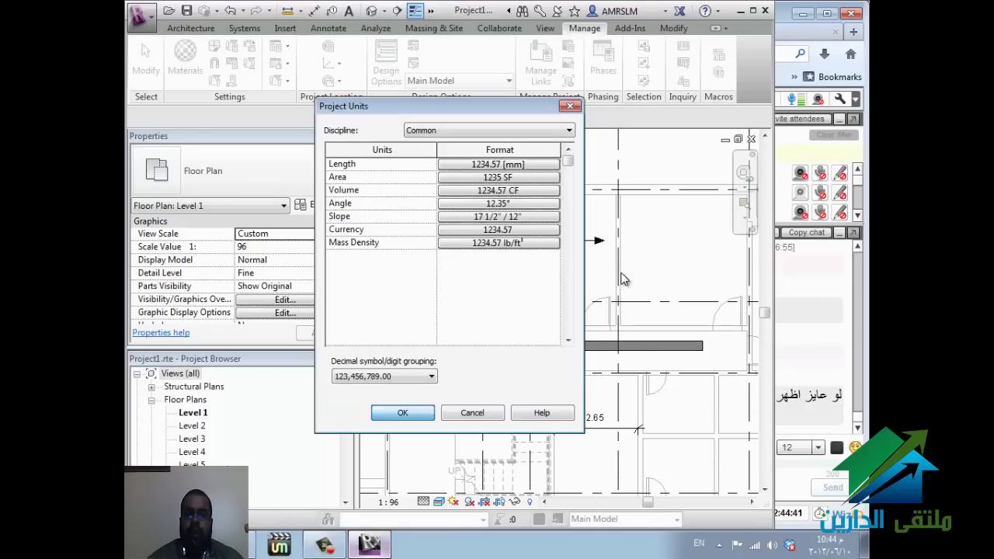
{"action": "key", "text": "Return"}
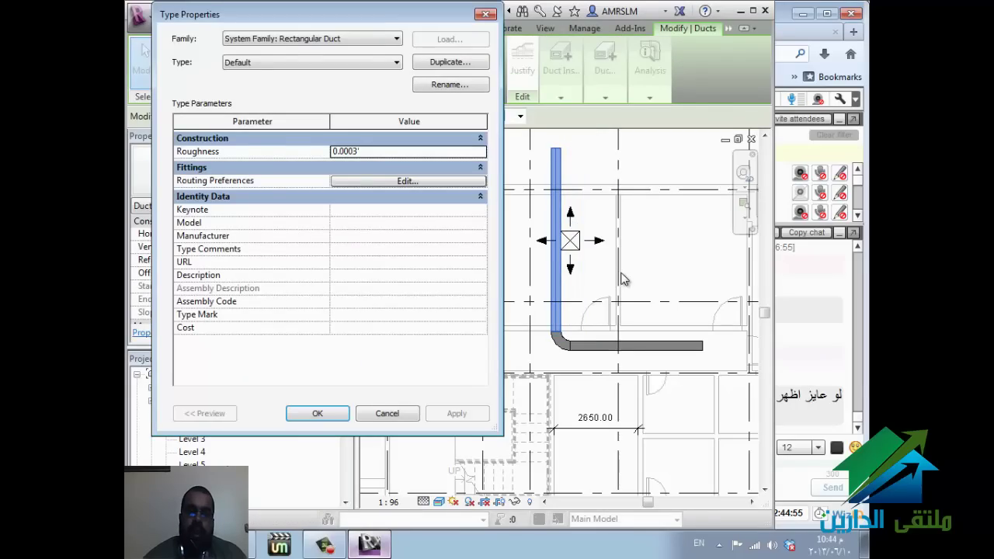
Step: Set the preferred junction type to Tap in the Default rectangular duct's routing preferences and accept the type changes
{"action": "key", "text": "Tab"}
{"action": "key", "text": "Return"}
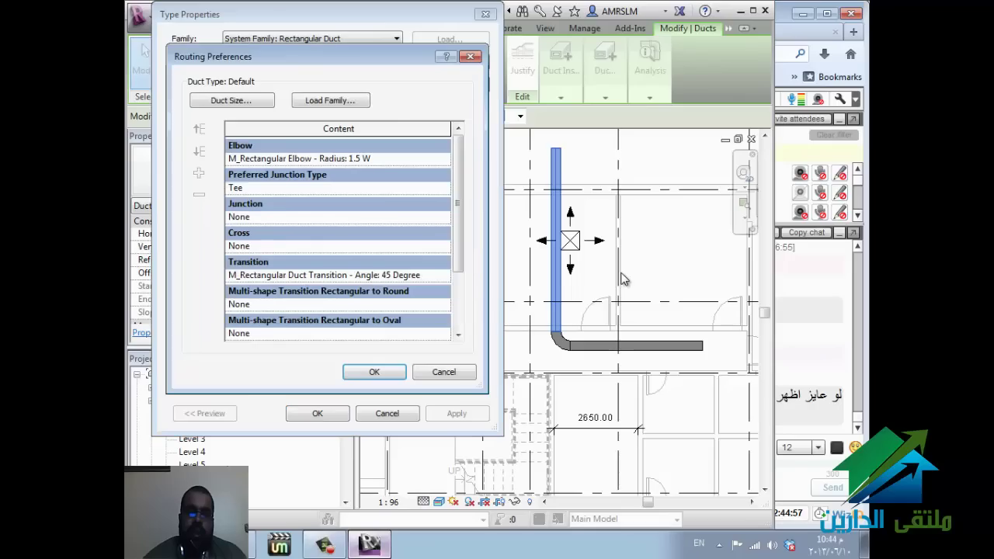
{"action": "key", "text": "Tab"}
{"action": "key", "text": "alt+Down"}
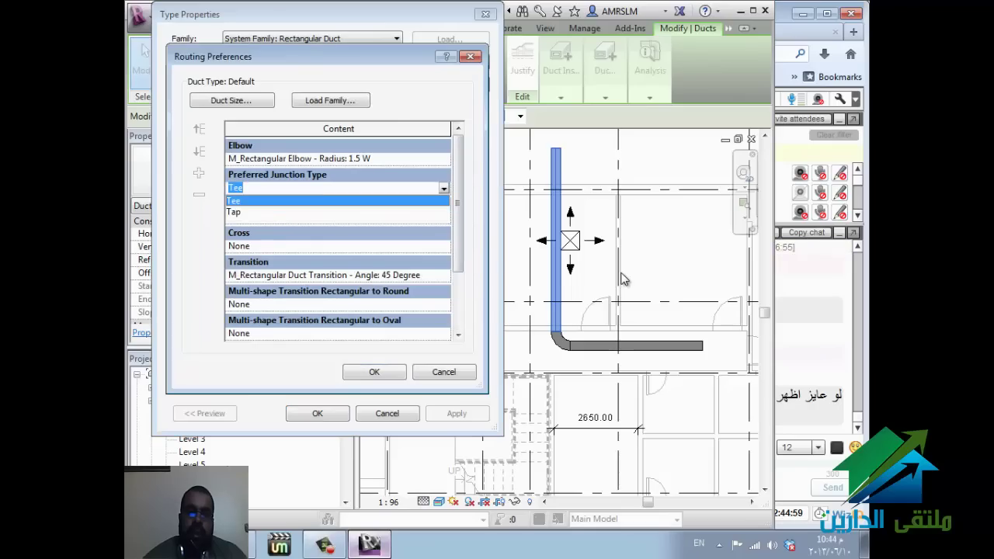
{"action": "key", "text": "Down"}
{"action": "key", "text": "Return"}
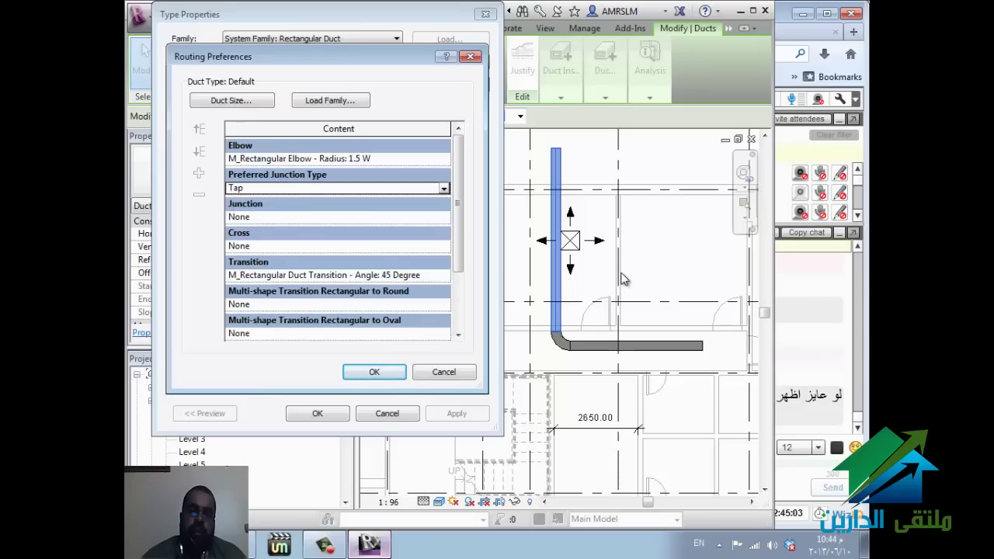
{"action": "key", "text": "Return"}
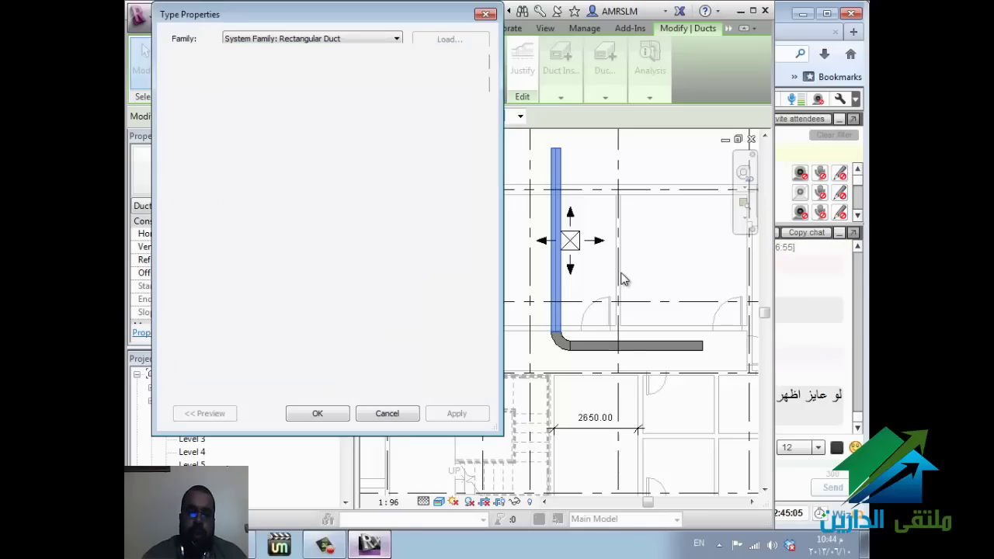
{"action": "key", "text": "Return"}
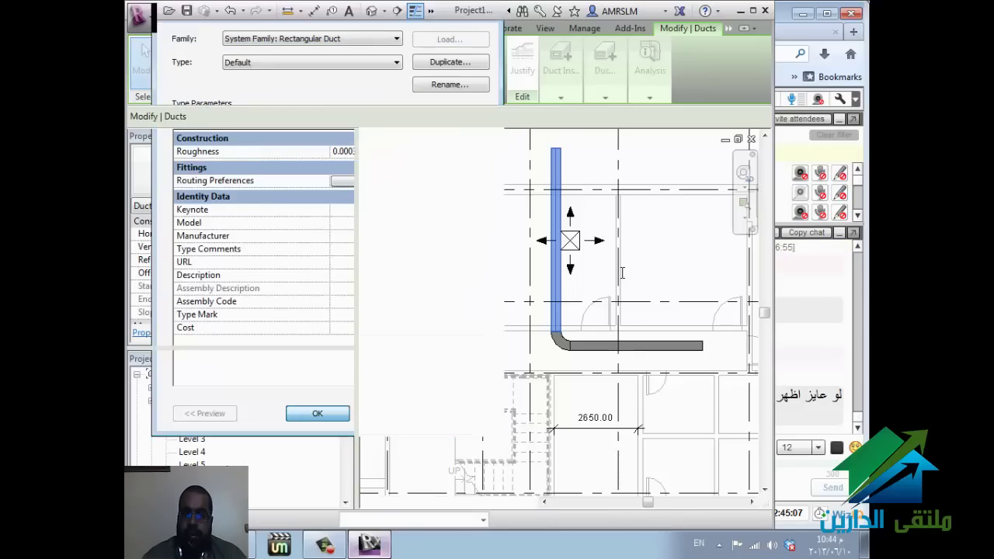
Step: Check the class chat and clear Mechanical, Electrical and Piping from the category filter in the Level 1 plan's Visibility/Graphic Overrides
{"action": "key", "text": "alt+Tab"}
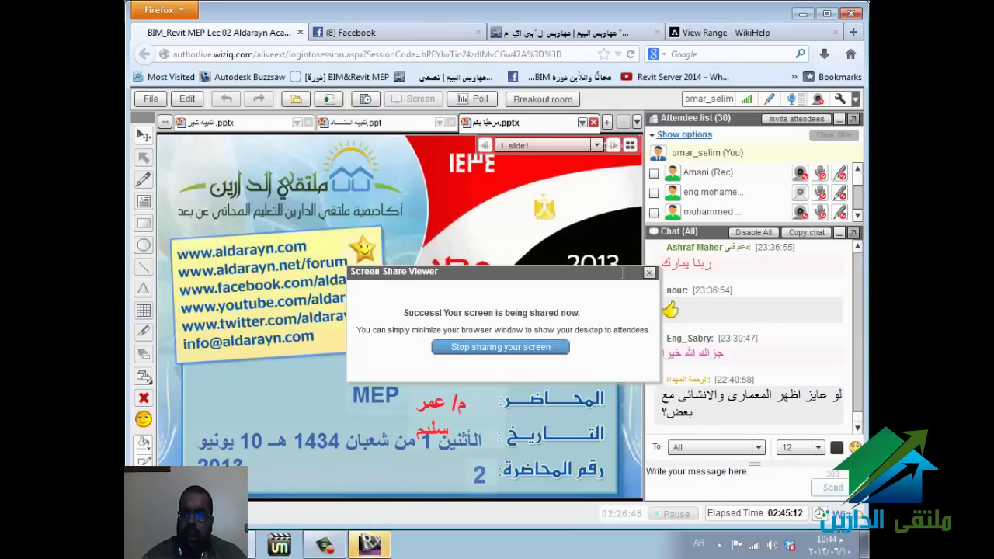
{"action": "key", "text": "alt+Tab"}
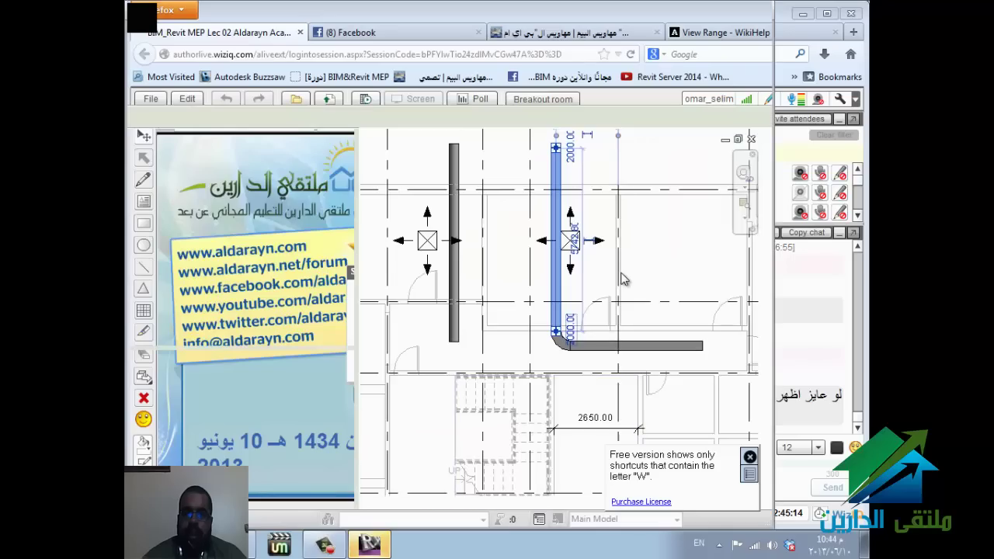
{"action": "key", "text": "v"}
{"action": "key", "text": "v"}
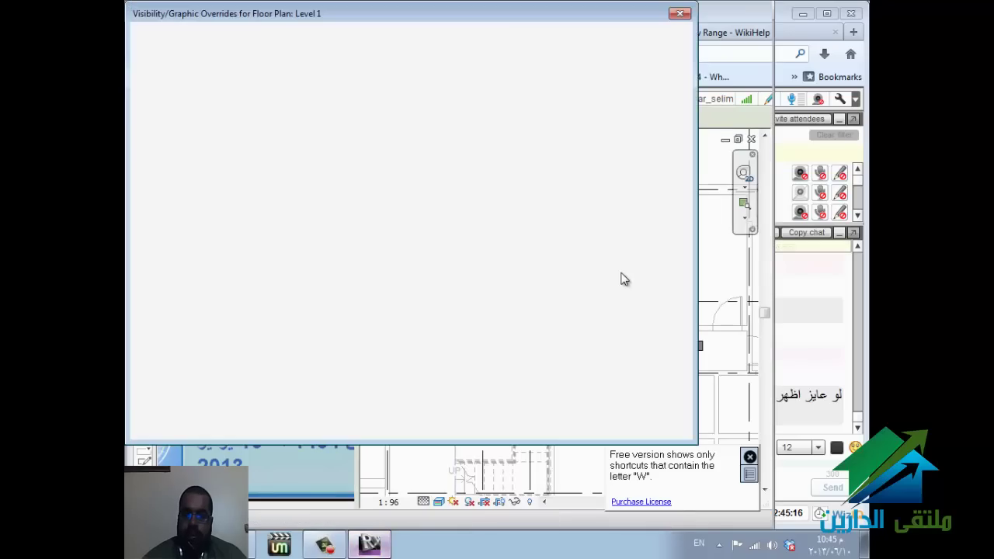
{"action": "key", "text": "alt+Down"}
{"action": "key", "text": "Down"}
{"action": "key", "text": "Down"}
{"action": "key", "text": "Down"}
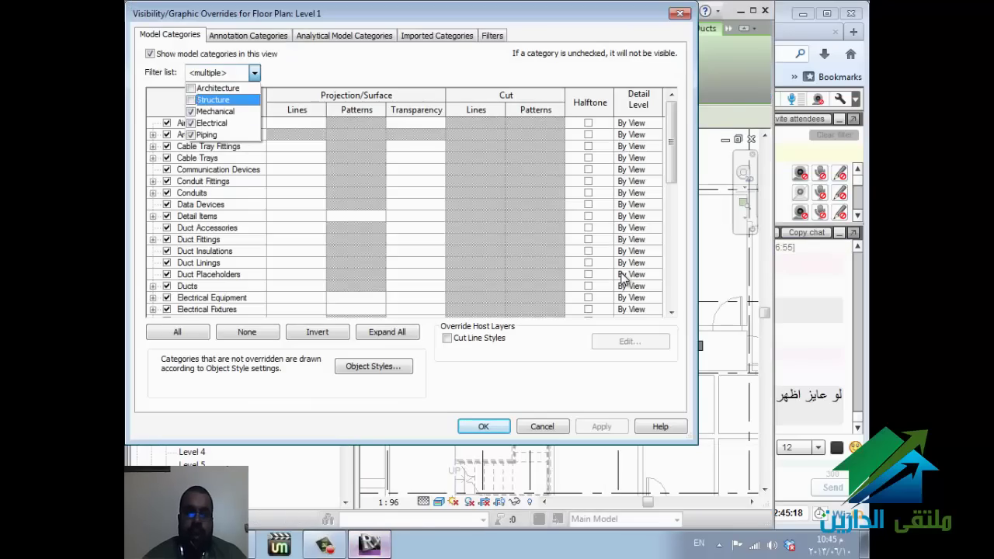
{"action": "key", "text": "space"}
{"action": "key", "text": "Down"}
{"action": "key", "text": "space"}
{"action": "key", "text": "Down"}
{"action": "key", "text": "space"}
{"action": "key", "text": "Up"}
{"action": "key", "text": "Up"}
{"action": "key", "text": "Up"}
{"action": "key", "text": "Up"}
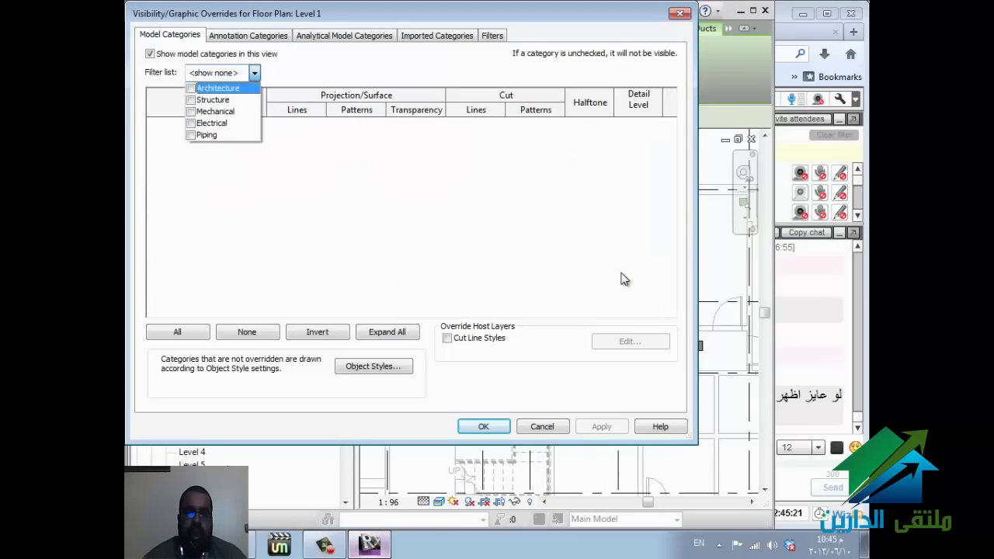
{"action": "key", "text": "Down"}
{"action": "key", "text": "Down"}
{"action": "key", "text": "Down"}
{"action": "key", "text": "Up"}
{"action": "key", "text": "Up"}
{"action": "key", "text": "Up"}
{"action": "key", "text": "Down"}
{"action": "key", "text": "Down"}
{"action": "key", "text": "Down"}
{"action": "key", "text": "Up"}
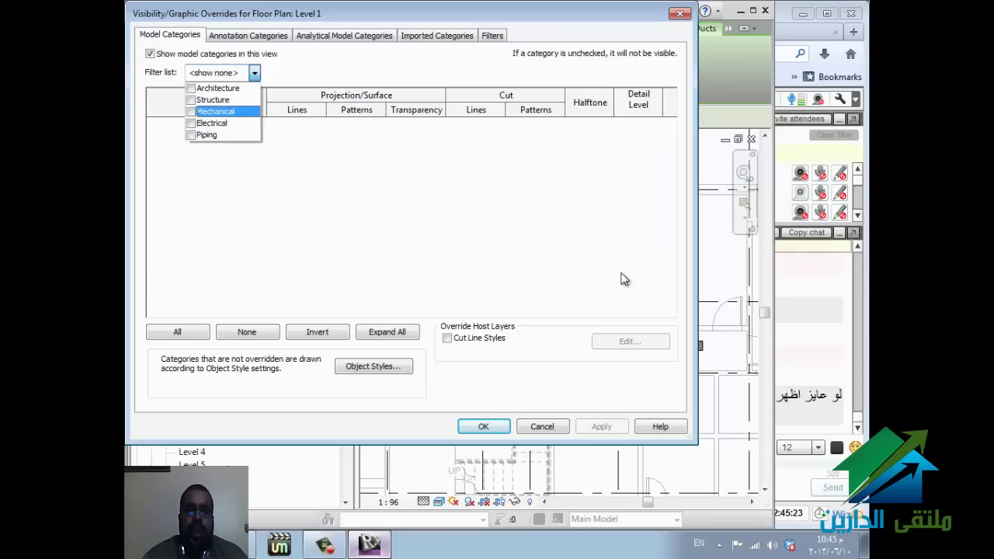
{"action": "key", "text": "Up"}
{"action": "key", "text": "Up"}
{"action": "key", "text": "Down"}
{"action": "key", "text": "Down"}
{"action": "key", "text": "Down"}
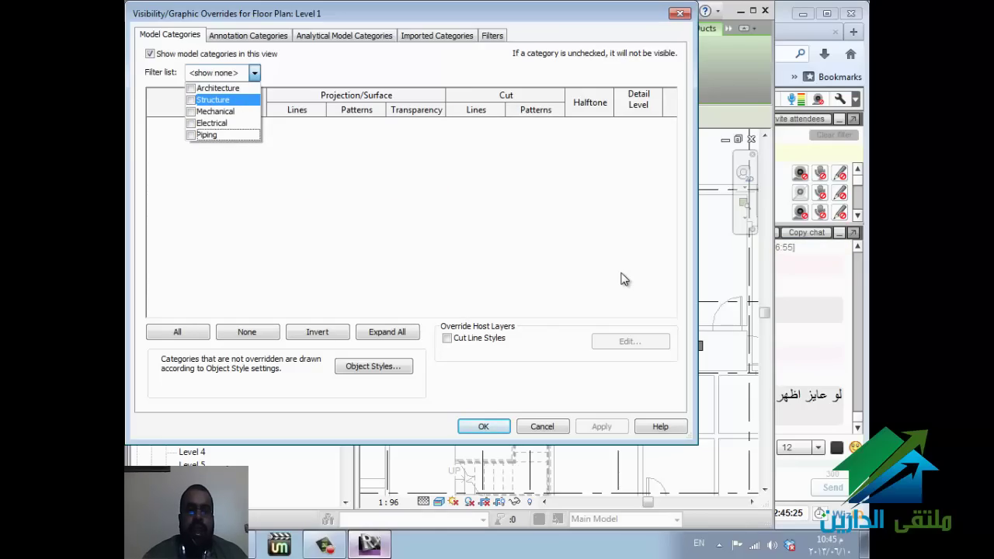
{"action": "key", "text": "Down"}
{"action": "key", "text": "Up"}
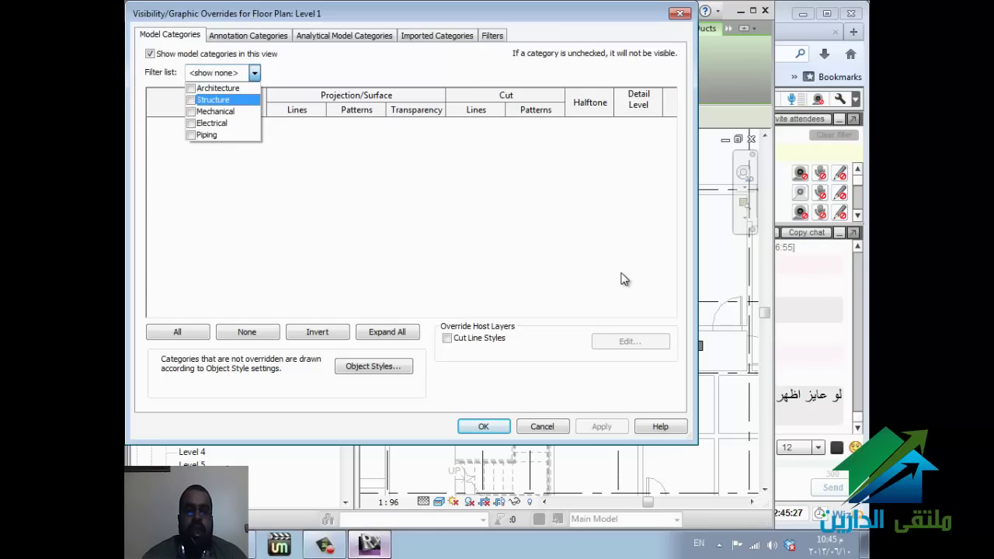
{"action": "key", "text": "Up"}
{"action": "key", "text": "Down"}
{"action": "key", "text": "Down"}
{"action": "key", "text": "Down"}
{"action": "key", "text": "Down"}
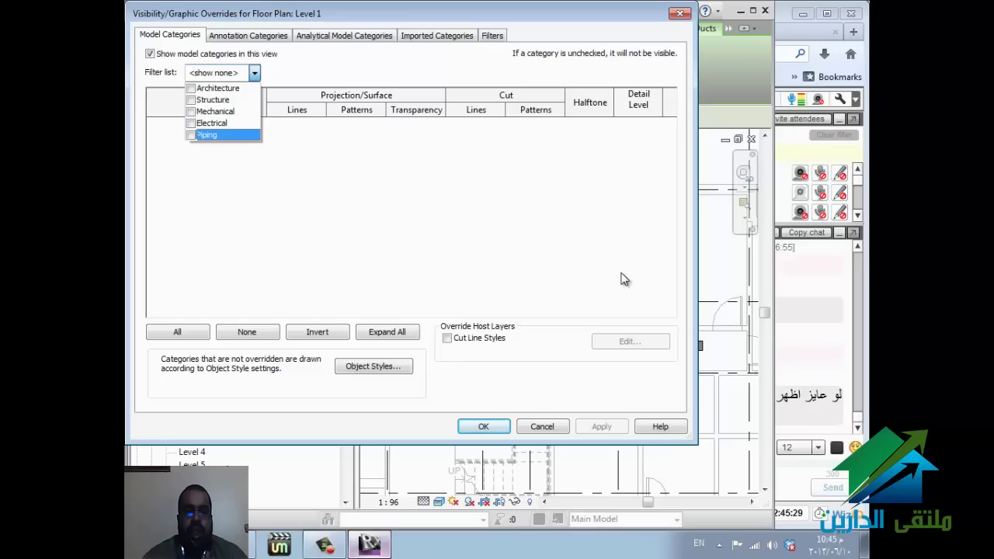
{"action": "key", "text": "Up"}
{"action": "key", "text": "Up"}
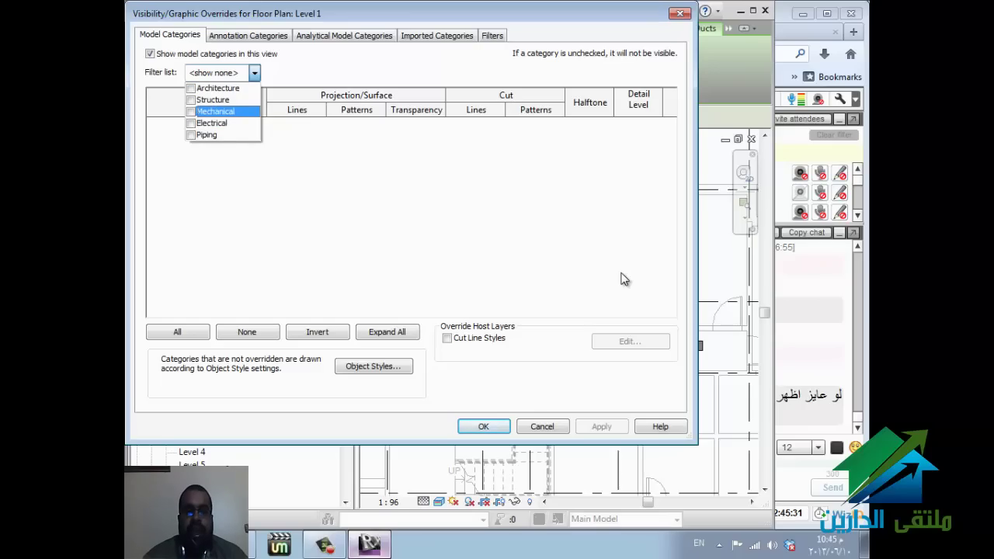
Step: Filter the Level 1 model categories to Structure and Architecture, keep all listed categories visible, and accept the overrides
{"action": "key", "text": "Up"}
{"action": "key", "text": "space"}
{"action": "key", "text": "Up"}
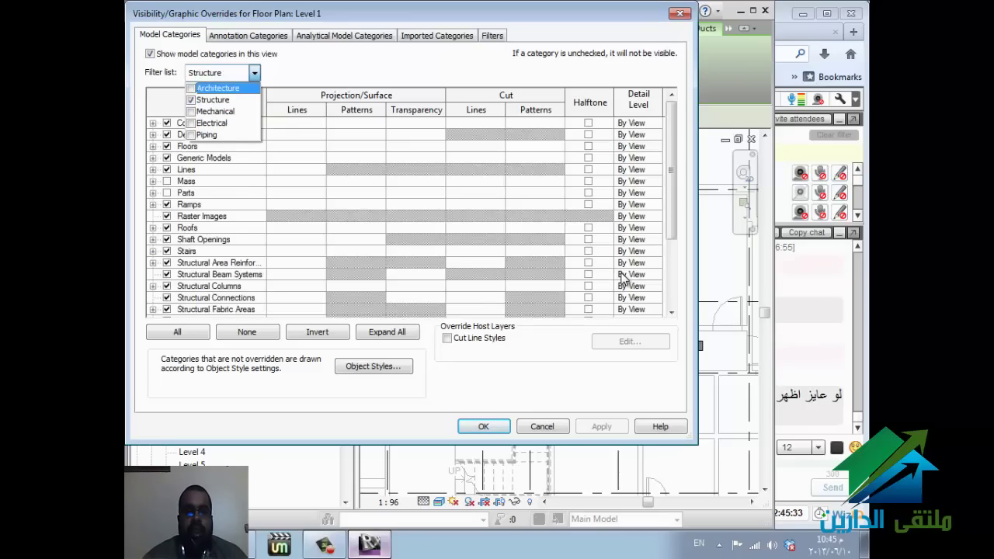
{"action": "key", "text": "space"}
{"action": "key", "text": "Return"}
{"action": "key", "text": "Tab"}
{"action": "key", "text": "Tab"}
{"action": "key", "text": "space"}
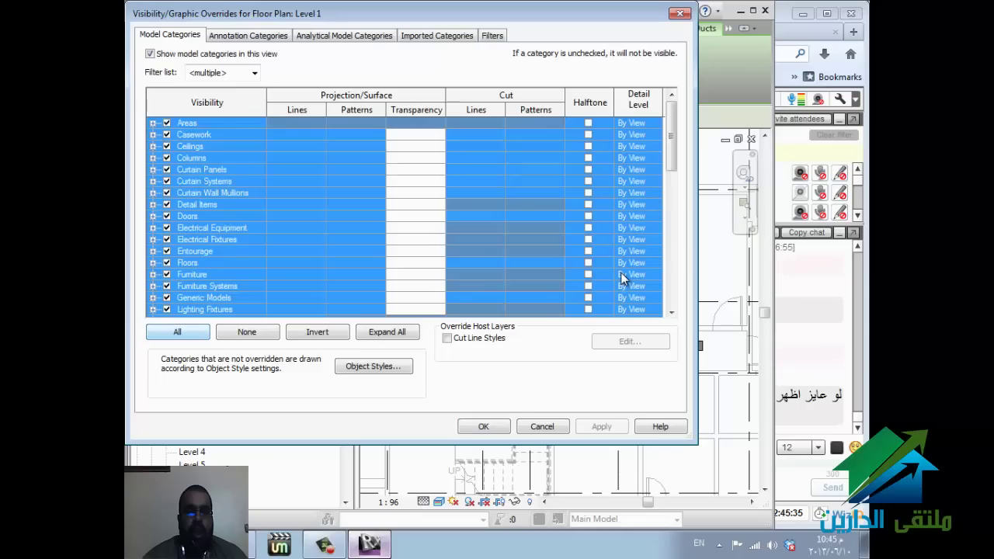
{"action": "key", "text": "space"}
{"action": "key", "text": "space"}
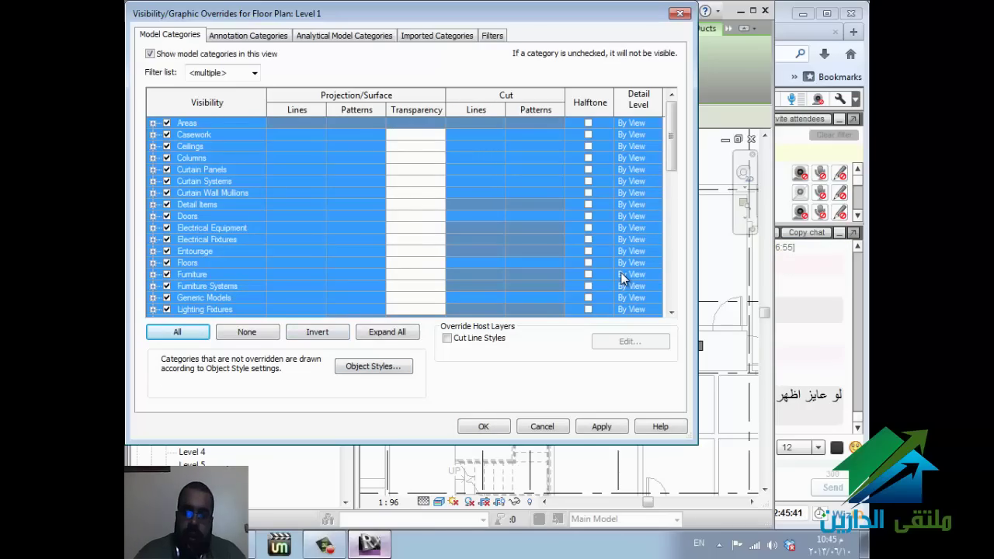
{"action": "key", "text": "Return"}
{"action": "key", "text": "Escape"}
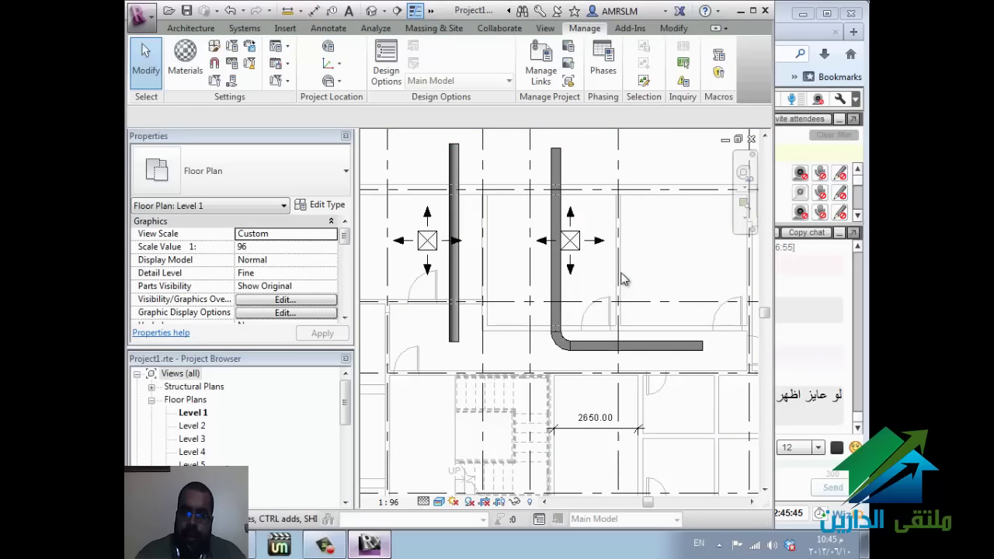
Step: Read the class chat messages and review the Level 1 plan's Visibility/Graphic Overrides
{"action": "scroll", "coordinate": [621, 279], "scroll_direction": "down", "scroll_amount": 2}
{"action": "scroll", "coordinate": [621, 279], "scroll_direction": "down", "scroll_amount": 2}
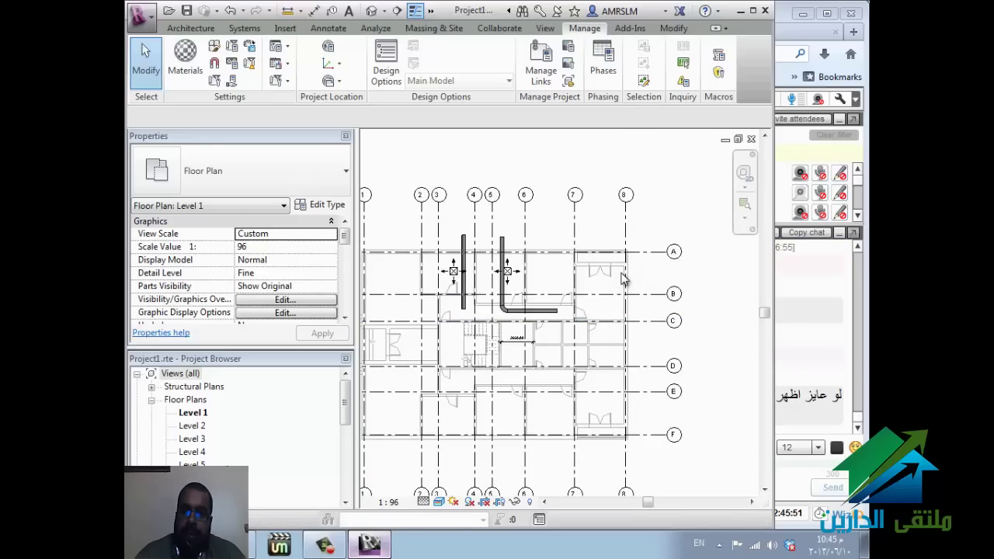
{"action": "key", "text": "alt+Tab"}
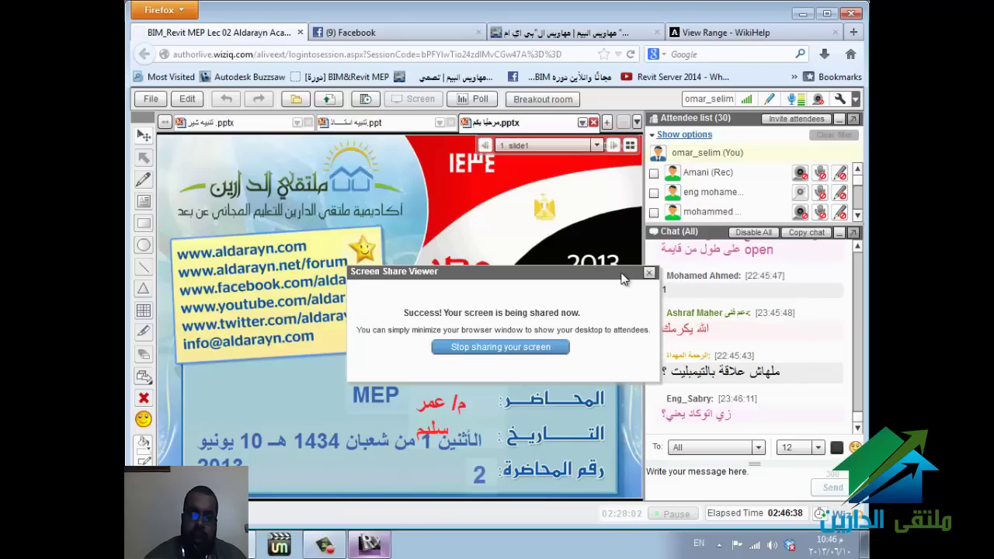
{"action": "key", "text": "alt+Tab"}
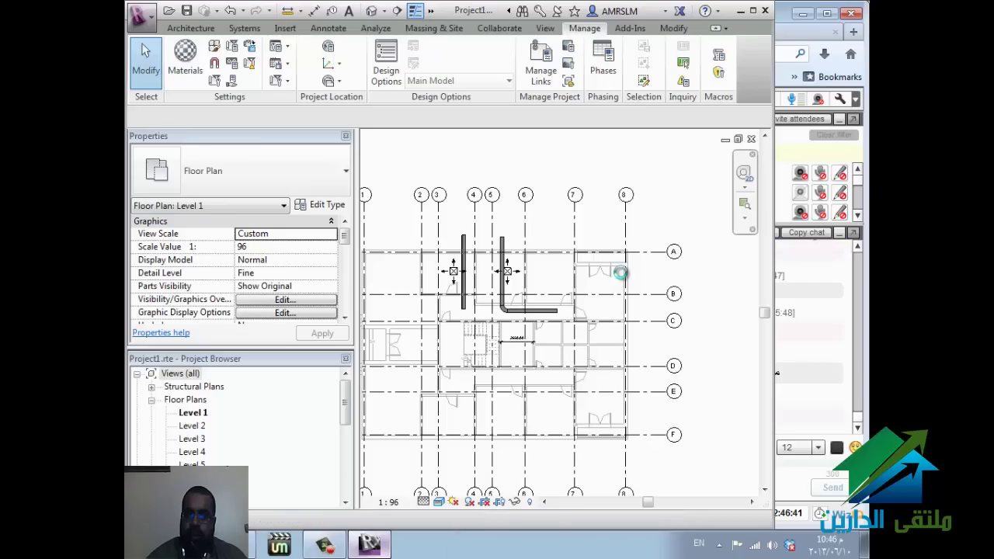
{"action": "key", "text": "v"}
{"action": "key", "text": "g"}
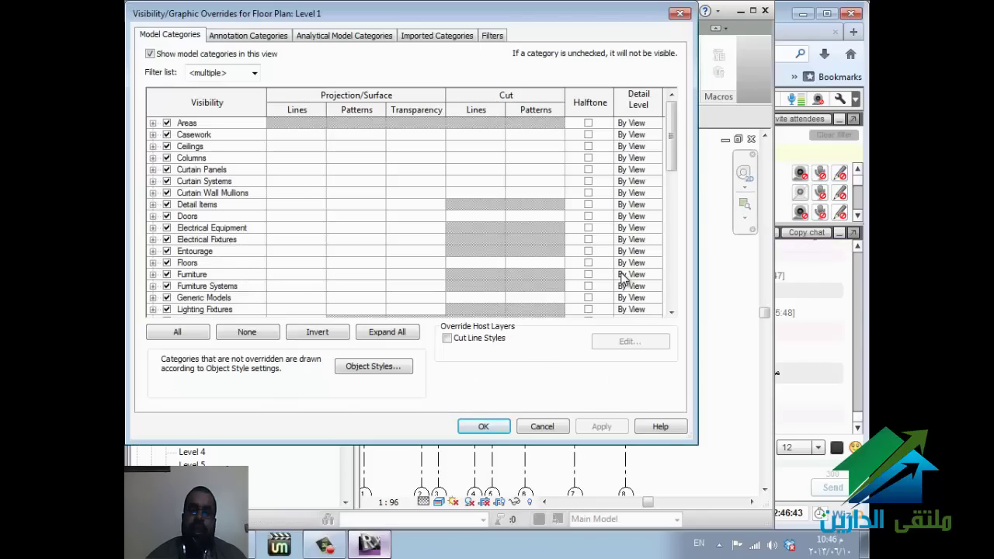
{"action": "key", "text": "Escape"}
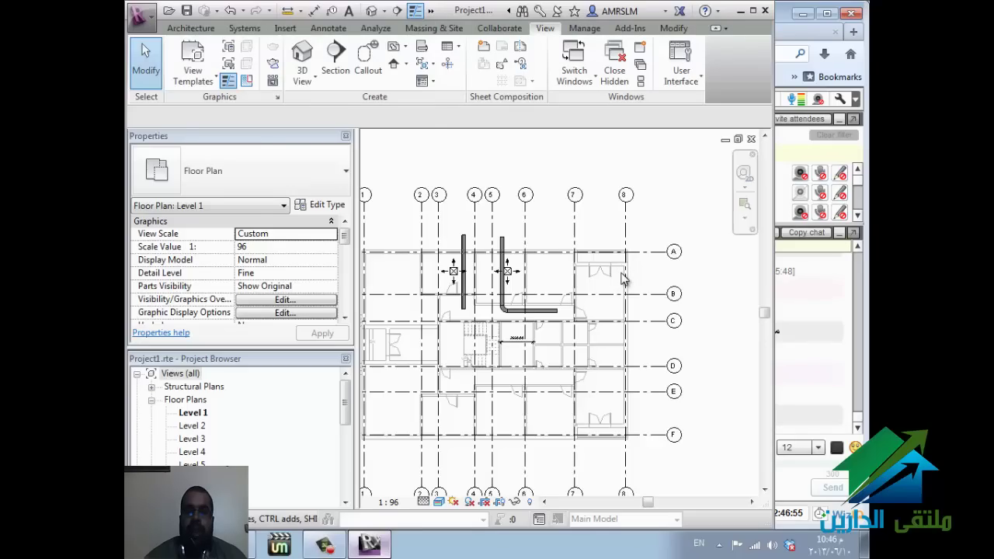
Step: Review the Project and Project template options for creating a new file with no template, and dismiss the New Project dialog
{"action": "key", "text": "alt+f"}
{"action": "key", "text": "Down"}
{"action": "key", "text": "Down"}
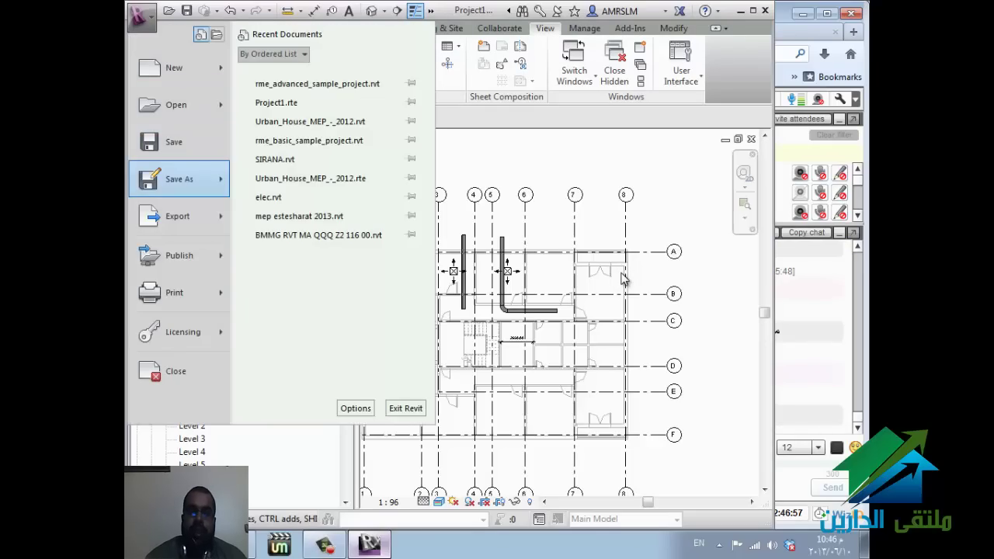
{"action": "key", "text": "Up"}
{"action": "key", "text": "Up"}
{"action": "key", "text": "Up"}
{"action": "key", "text": "Right"}
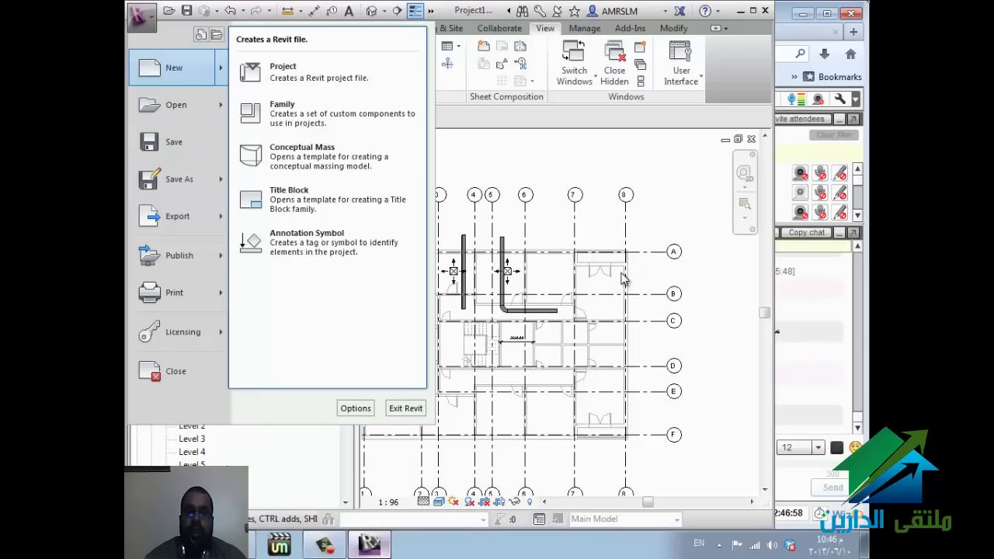
{"action": "key", "text": "Down"}
{"action": "key", "text": "Escape"}
{"action": "key", "text": "Escape"}
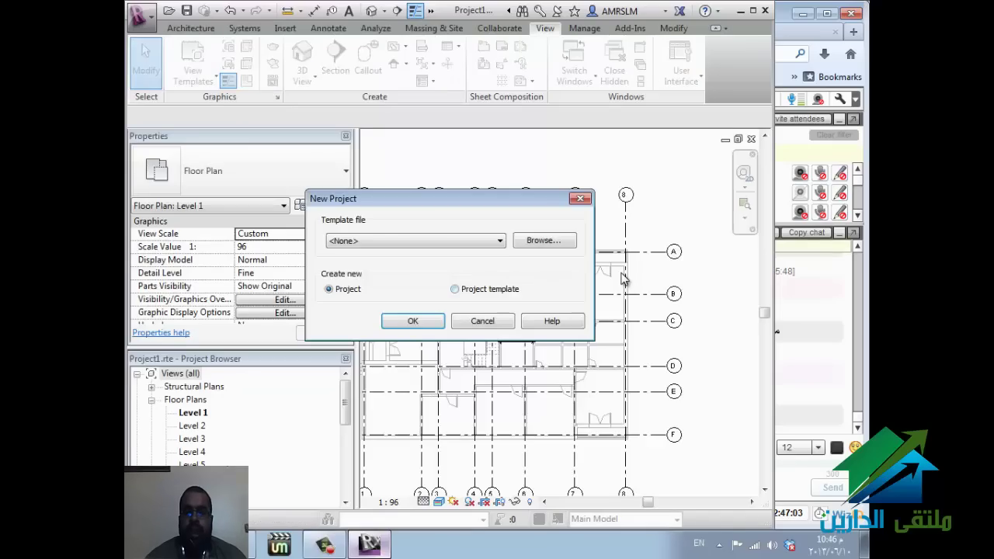
{"action": "key", "text": "Down"}
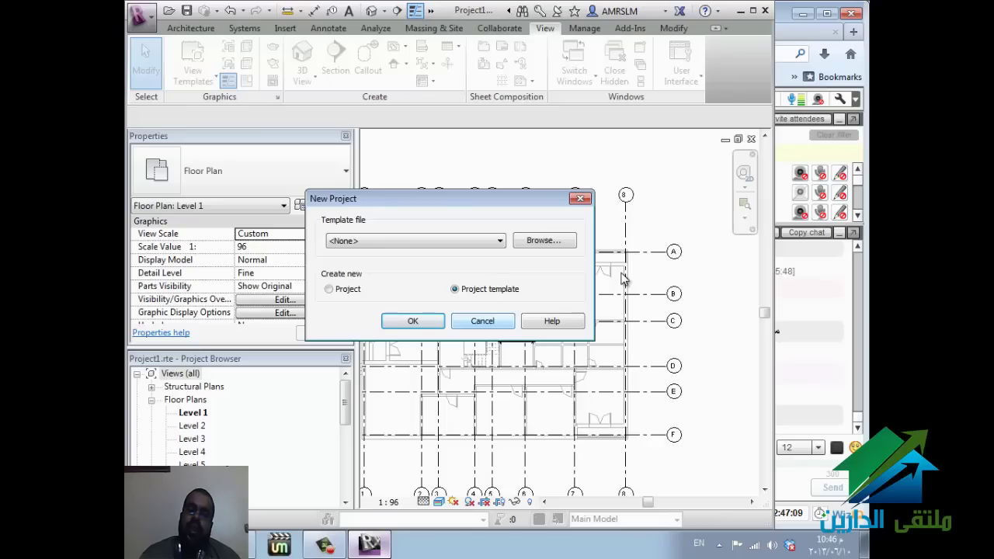
{"action": "key", "text": "Left"}
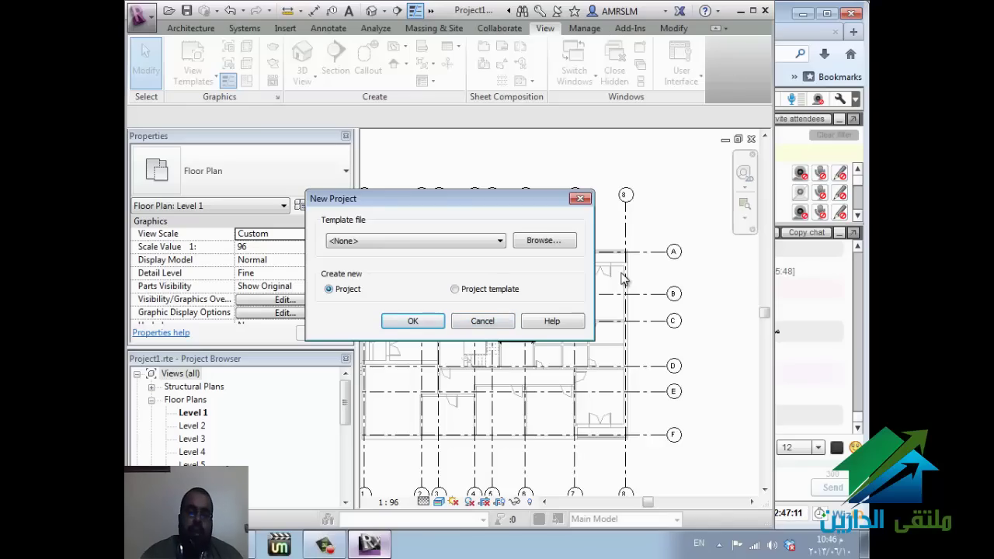
{"action": "key", "text": "Escape"}
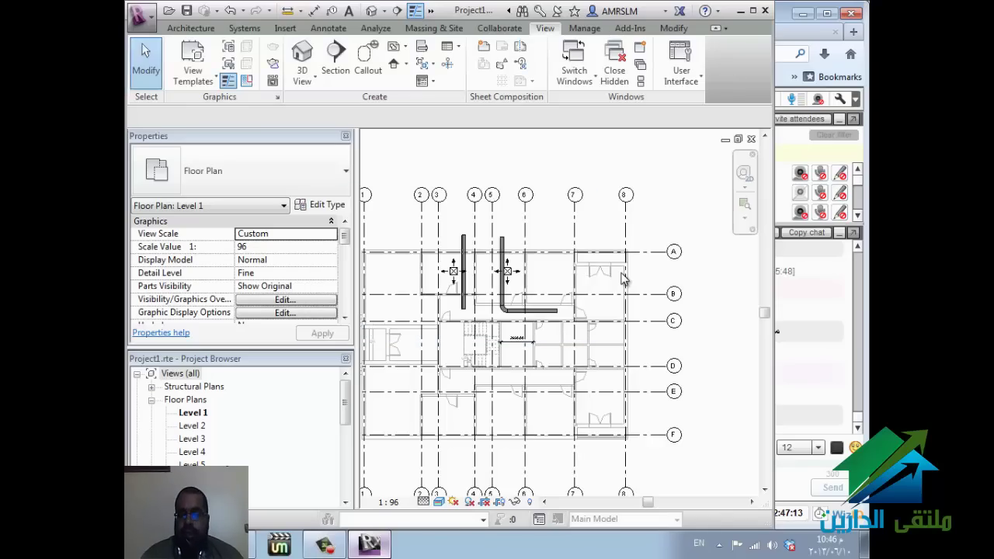
Step: Check the class chat and inspect the Area format among the Common project units without changing it
{"action": "key", "text": "alt+Tab"}
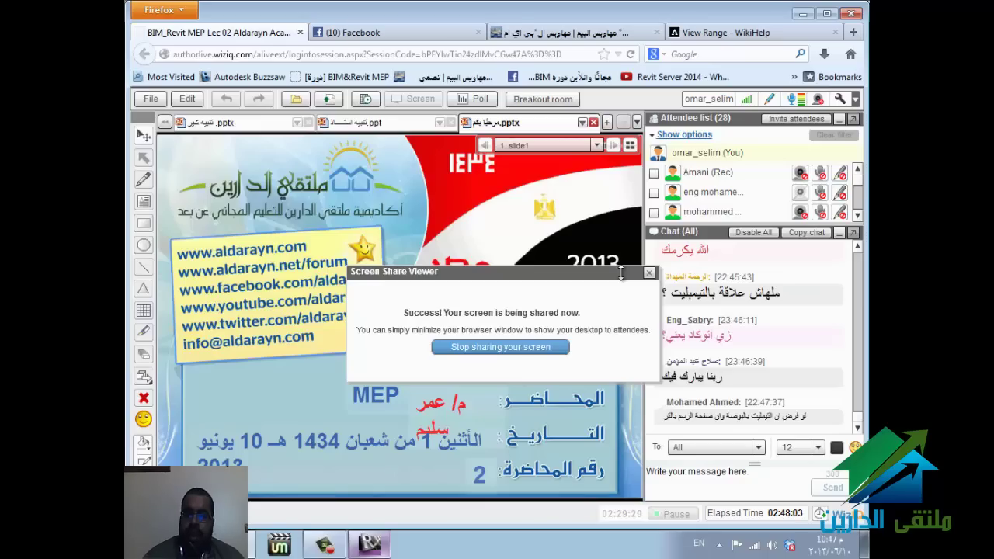
{"action": "key", "text": "alt+Tab"}
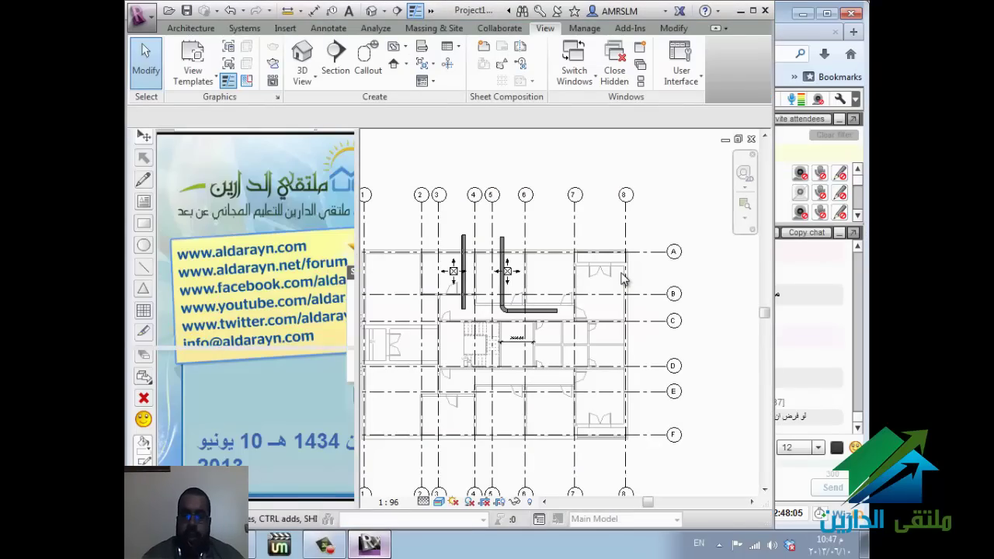
{"action": "key", "text": "u"}
{"action": "key", "text": "n"}
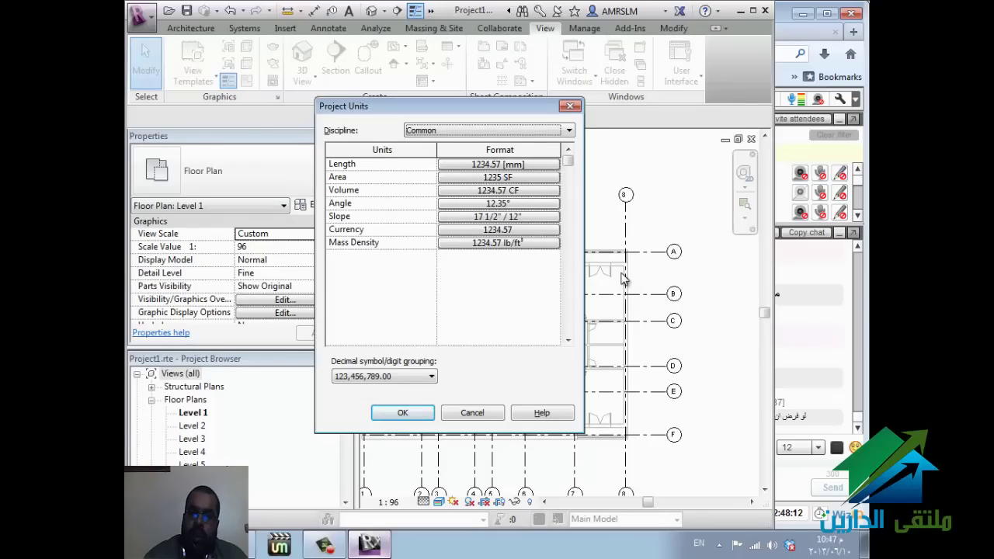
{"action": "key", "text": "Tab"}
{"action": "key", "text": "Tab"}
{"action": "key", "text": "space"}
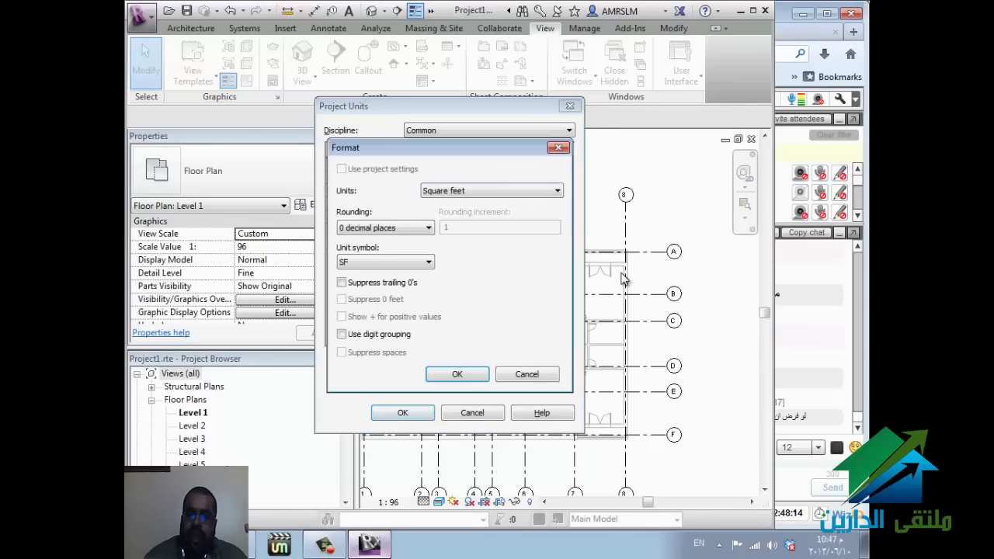
{"action": "key", "text": "Escape"}
Step: Review the project unit formats for the Piping and HVAC disciplines, check the class chat, and close the units unchanged
{"action": "key", "text": "alt+Down"}
{"action": "key", "text": "Down"}
{"action": "key", "text": "Down"}
{"action": "key", "text": "Down"}
{"action": "key", "text": "Down"}
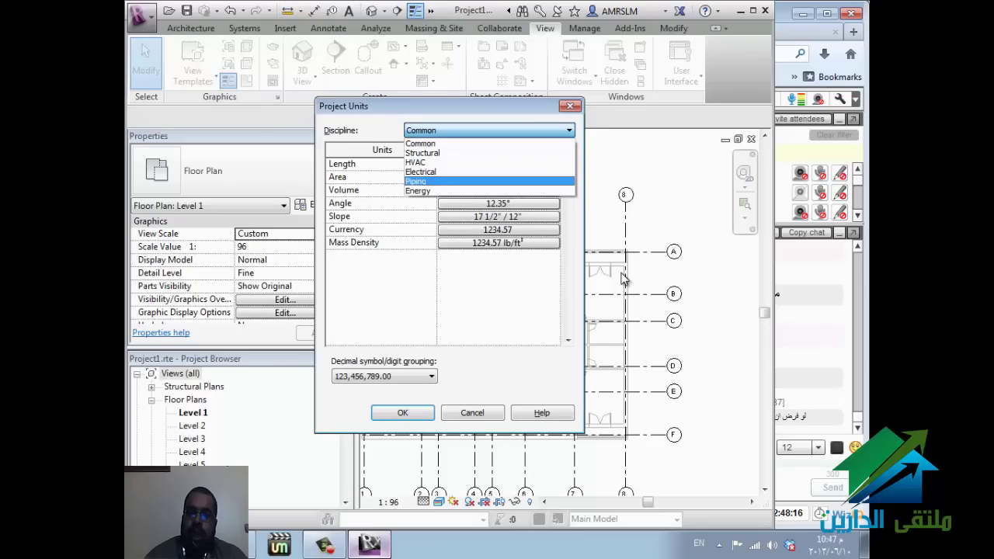
{"action": "key", "text": "Return"}
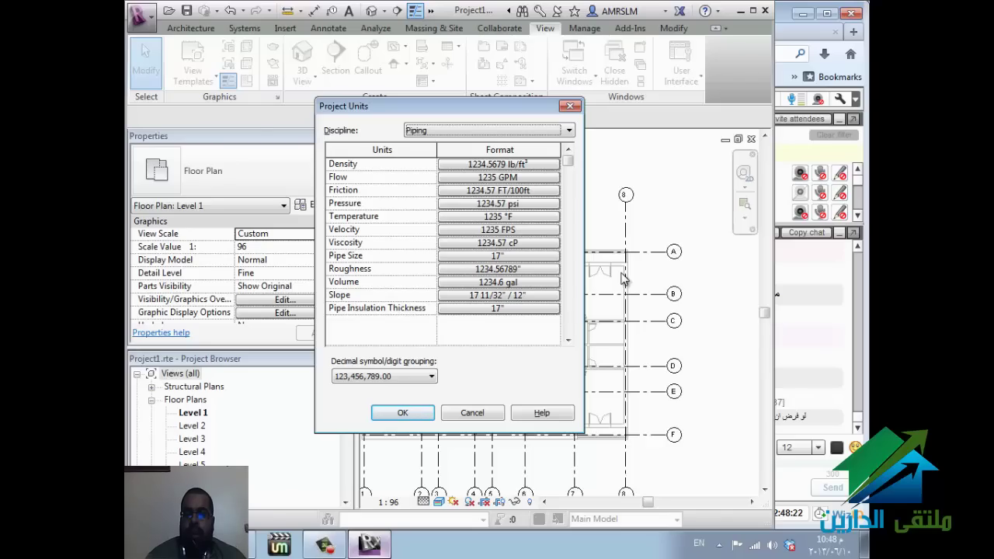
{"action": "key", "text": "alt+Down"}
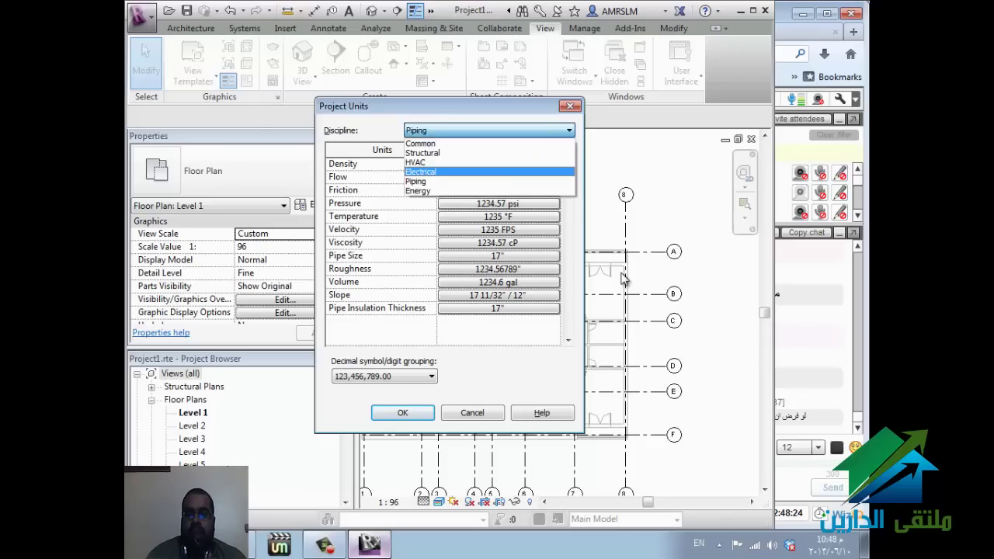
{"action": "key", "text": "Up"}
{"action": "key", "text": "Up"}
{"action": "key", "text": "Return"}
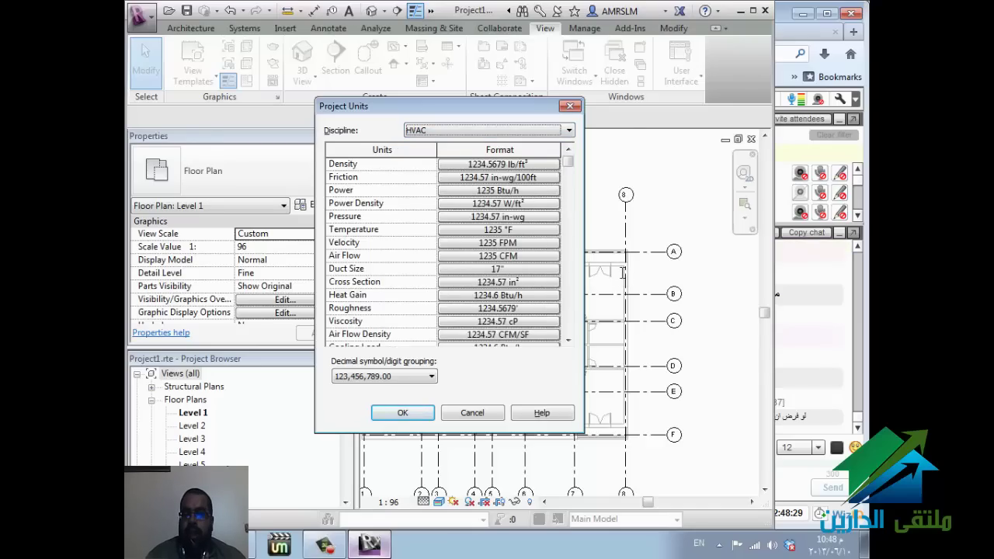
{"action": "key", "text": "alt+Tab"}
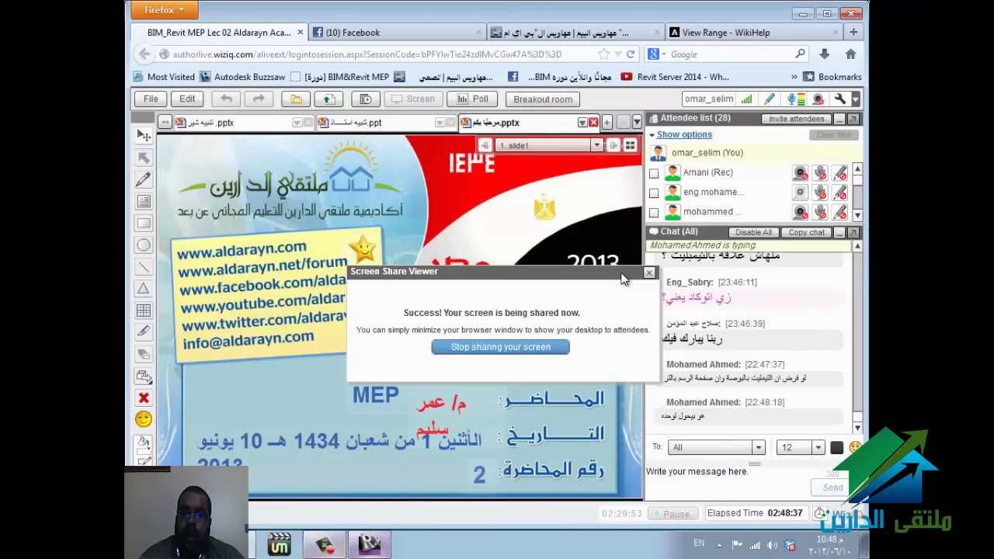
{"action": "key", "text": "alt+Tab"}
{"action": "key", "text": "Escape"}
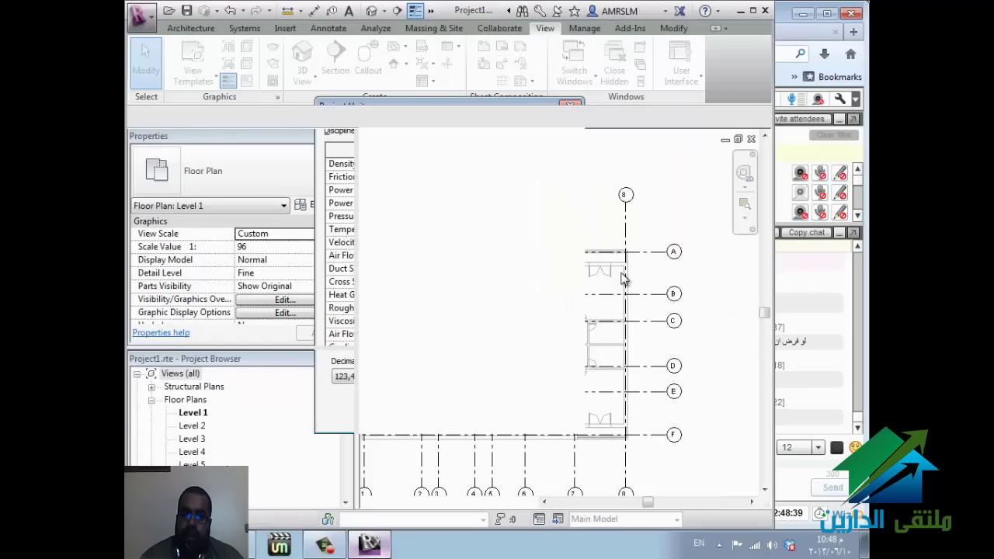
Step: Place a text note reading 300X300 at the horizontal duct in the Level 1 plan and move it above the duct
{"action": "scroll", "coordinate": [621, 279], "scroll_direction": "up", "scroll_amount": 2}
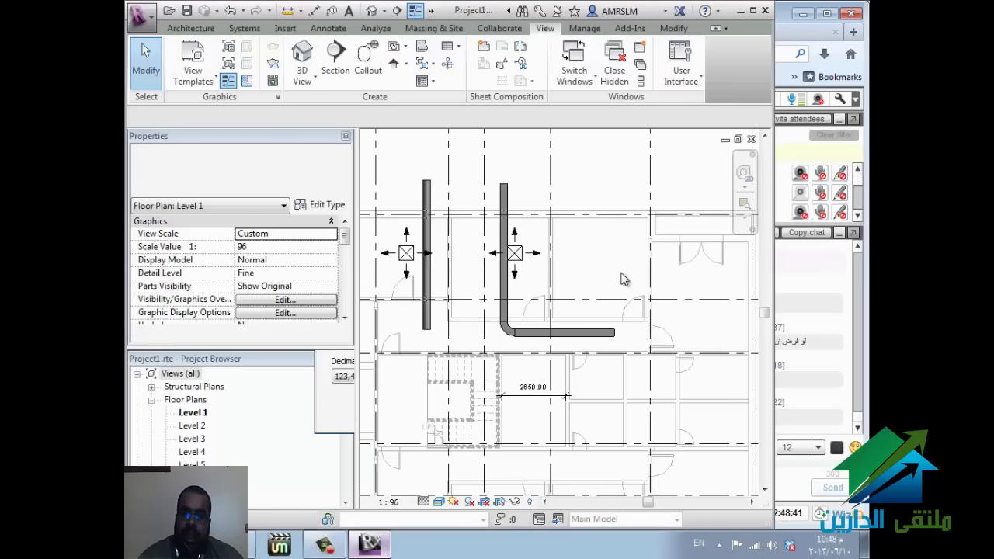
{"action": "scroll", "coordinate": [622, 279], "scroll_direction": "up", "scroll_amount": 2}
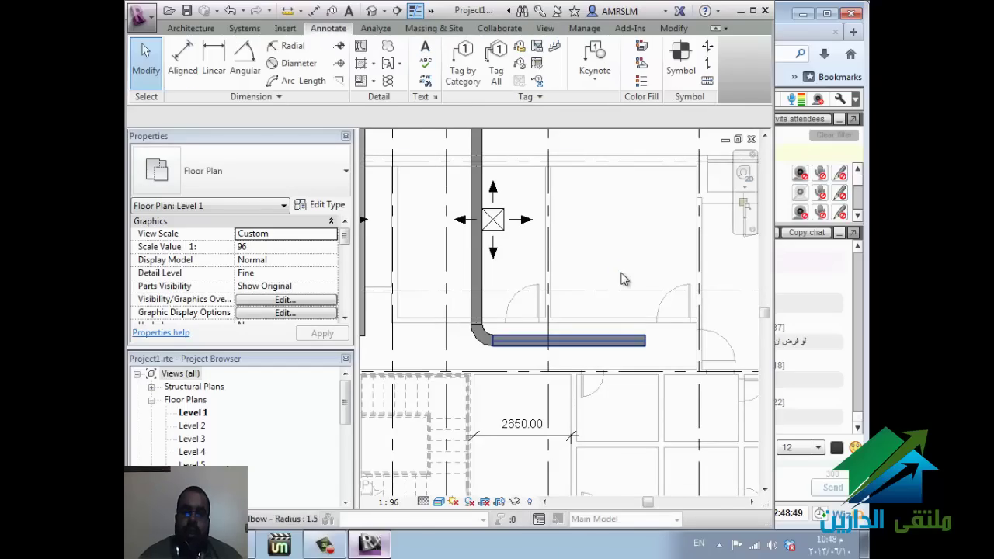
{"action": "key", "text": "t"}
{"action": "key", "text": "g"}
{"action": "key", "text": "t"}
{"action": "key", "text": "x"}
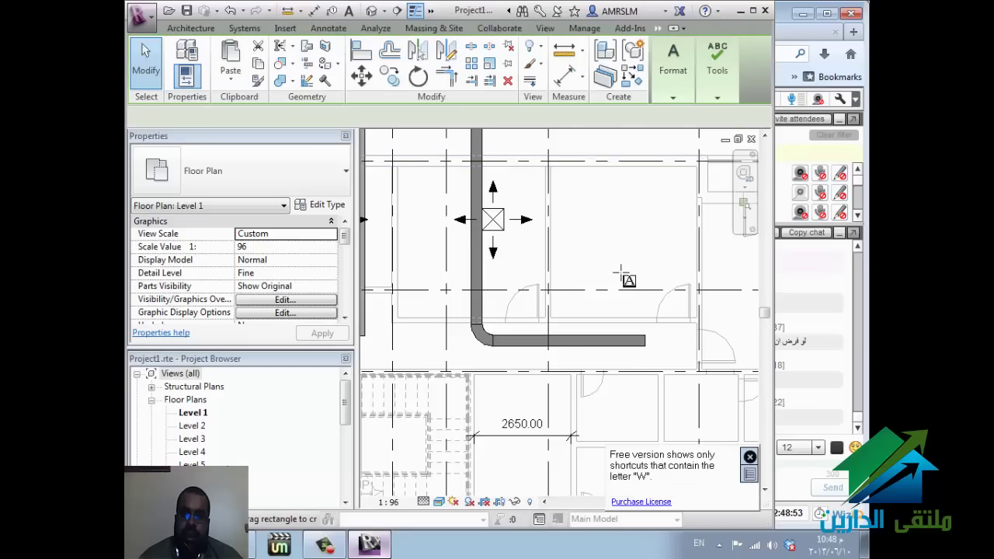
{"action": "left_click", "coordinate": [566, 317]}
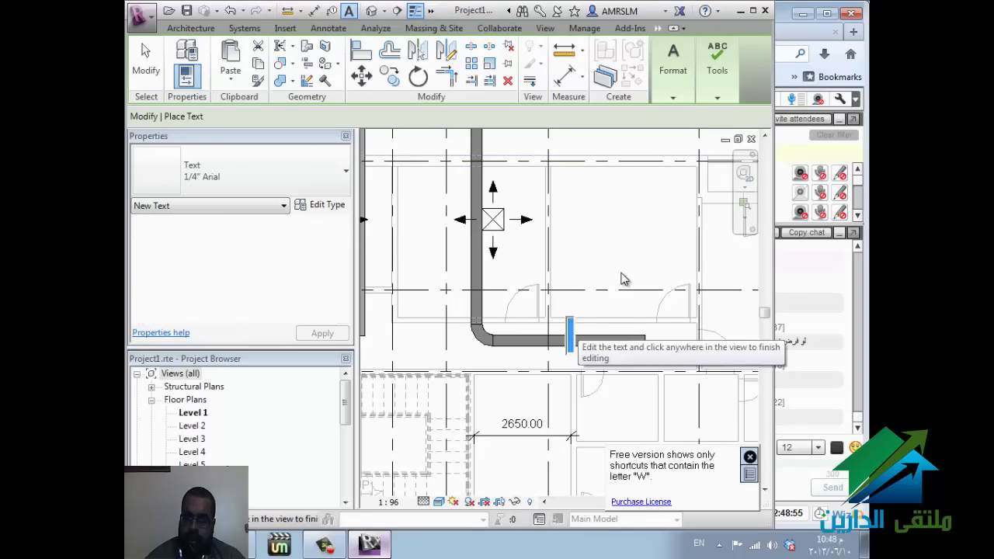
{"action": "type", "text": "300"}
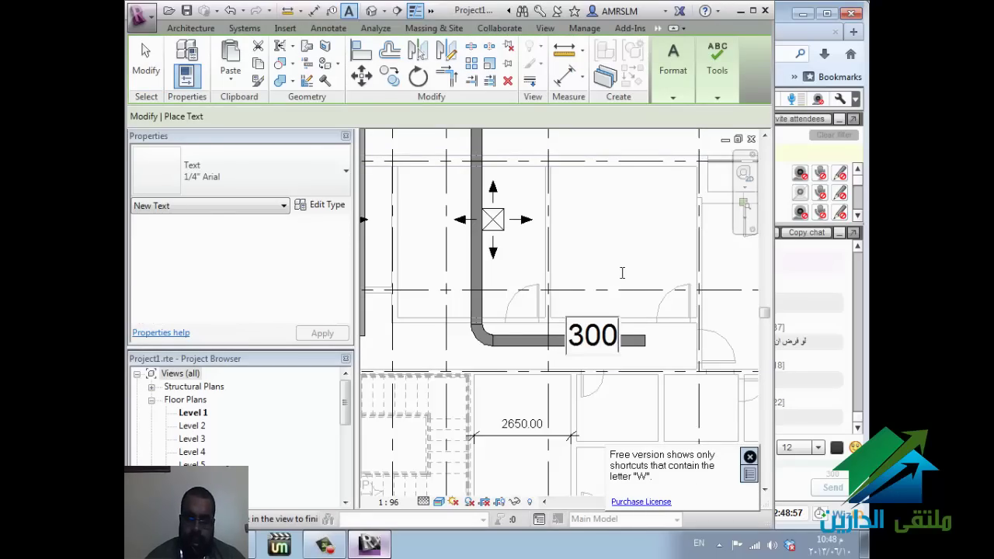
{"action": "type", "text": "X300"}
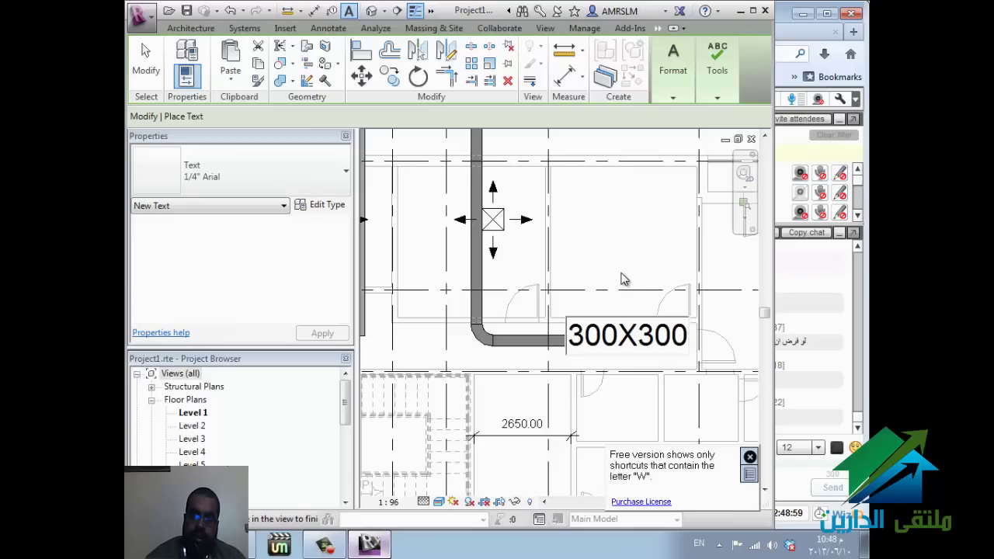
{"action": "left_click", "coordinate": [622, 277]}
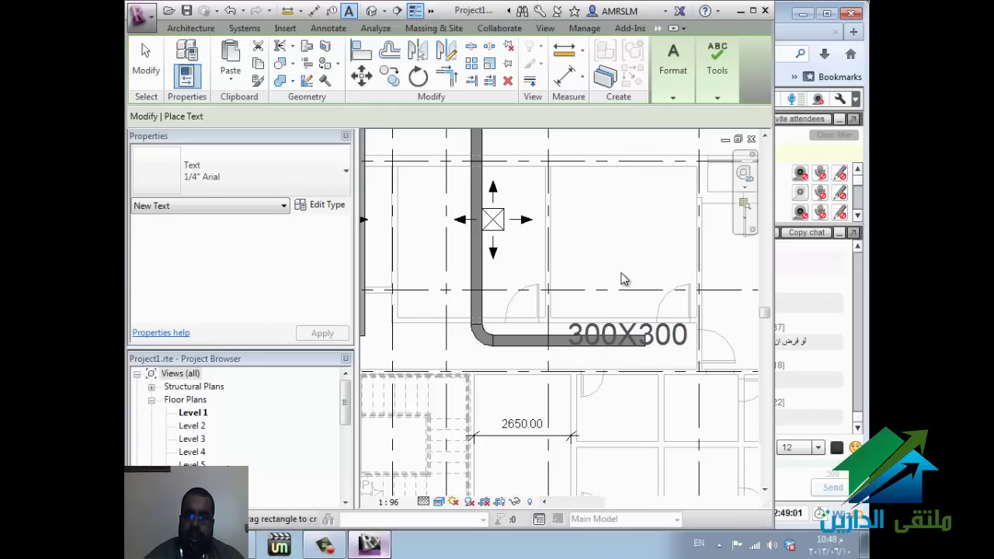
{"action": "key", "text": "Escape"}
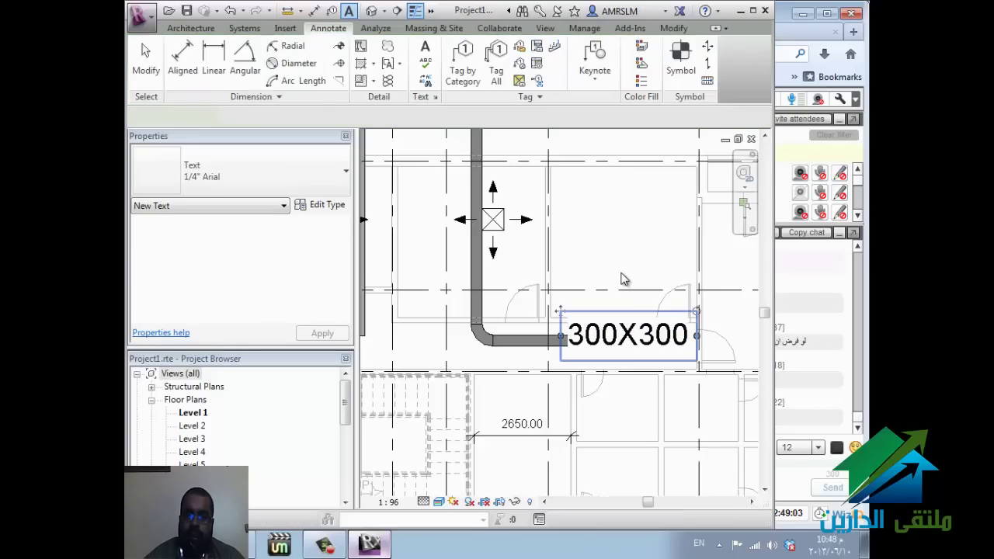
{"action": "left_click_drag", "start_coordinate": [630, 317], "coordinate": [622, 276]}
{"action": "key", "text": "Escape"}
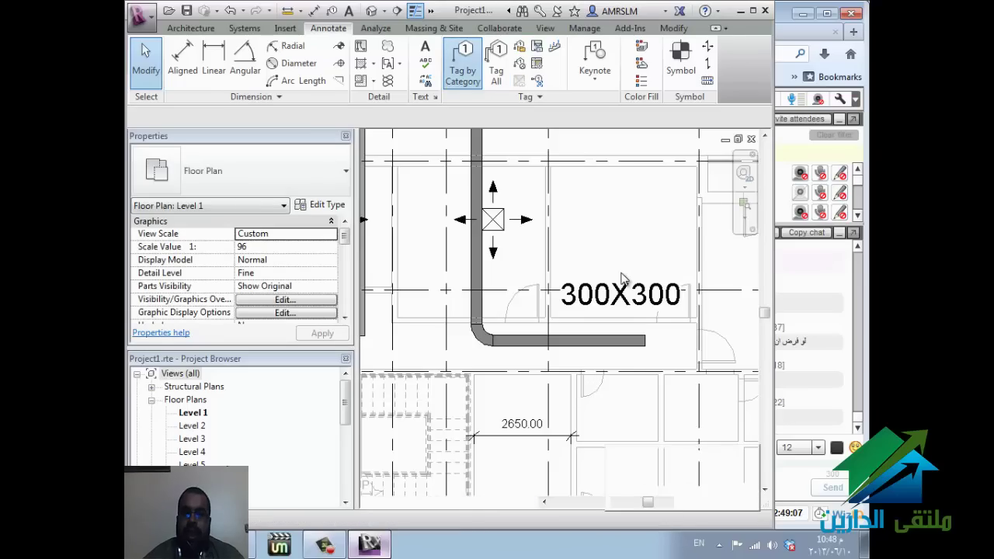
Step: Tag the horizontal rectangular duct by category and agree to load a duct tag family
{"action": "key", "text": "t"}
{"action": "key", "text": "g"}
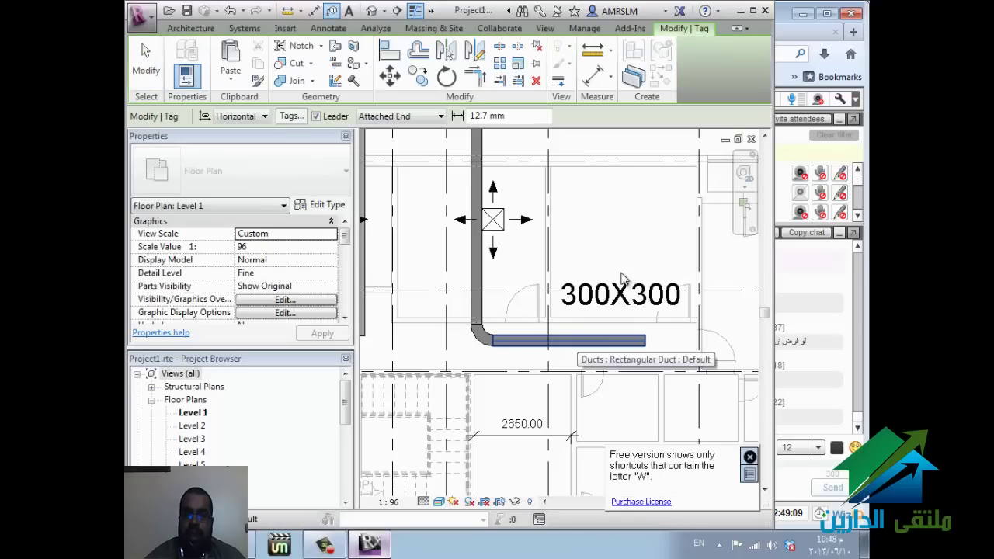
{"action": "left_click", "coordinate": [624, 280]}
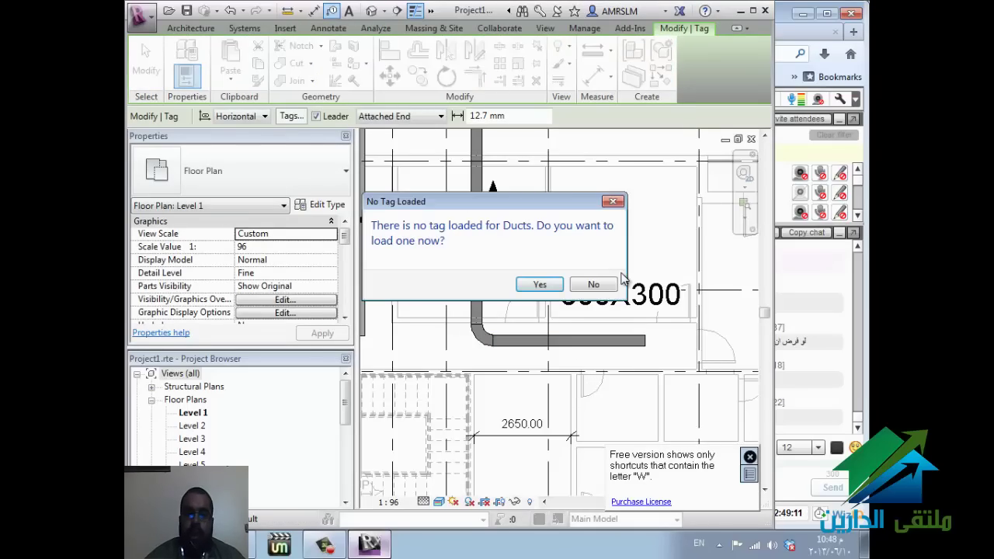
{"action": "key", "text": "Return"}
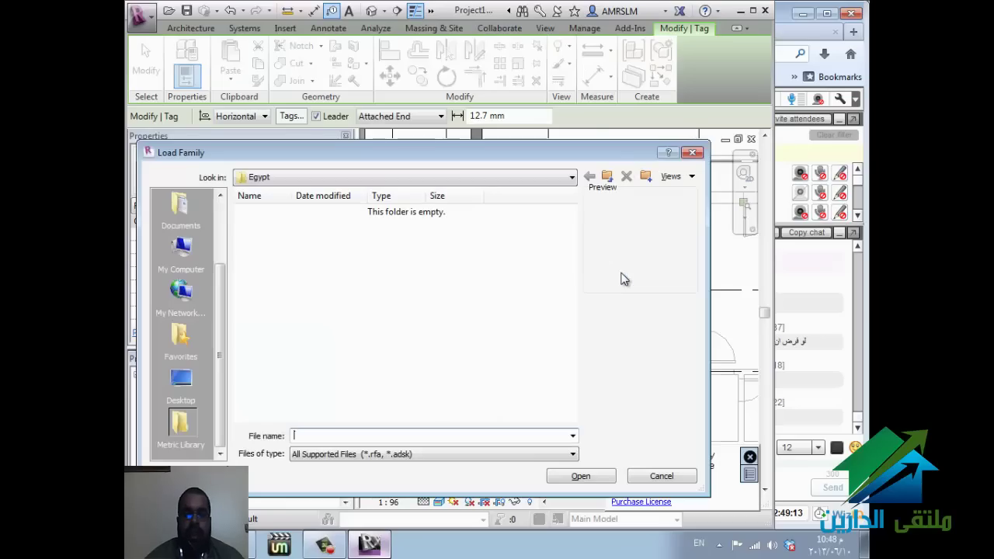
Step: Browse to Local Disk (E:) to find the duct tag family
{"action": "key", "text": "F4"}
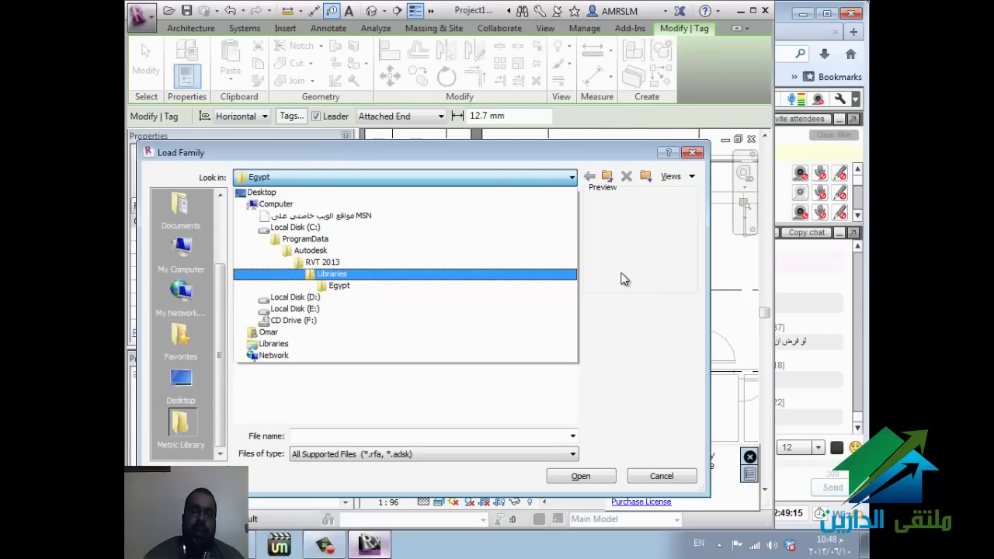
{"action": "key", "text": "Up"}
{"action": "key", "text": "Up"}
{"action": "key", "text": "Up"}
{"action": "key", "text": "Up"}
{"action": "key", "text": "Up"}
{"action": "key", "text": "Up"}
{"action": "key", "text": "Up"}
{"action": "key", "text": "Down"}
{"action": "key", "text": "Down"}
{"action": "key", "text": "Down"}
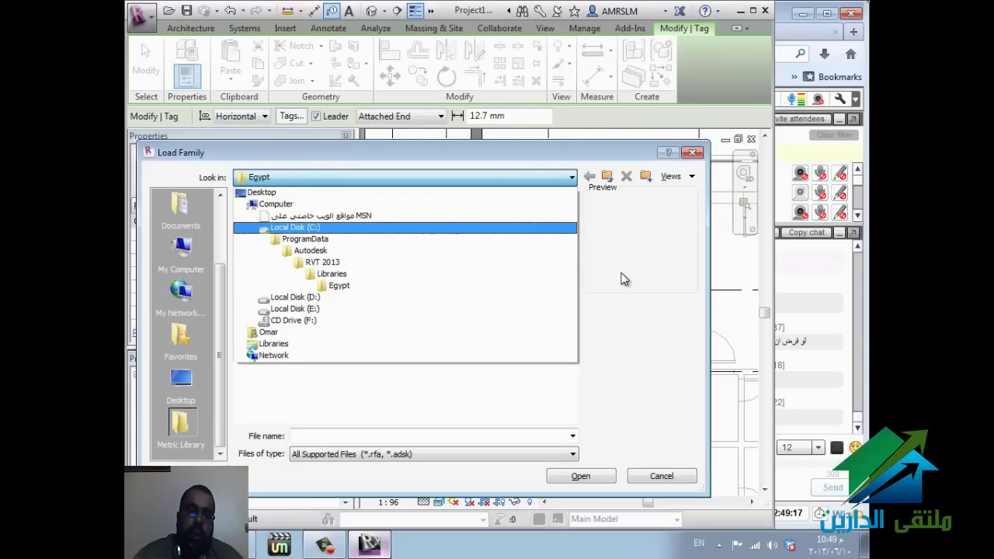
{"action": "key", "text": "Down"}
{"action": "key", "text": "Down"}
{"action": "key", "text": "Down"}
{"action": "key", "text": "Down"}
{"action": "key", "text": "Down"}
{"action": "key", "text": "Down"}
{"action": "key", "text": "Down"}
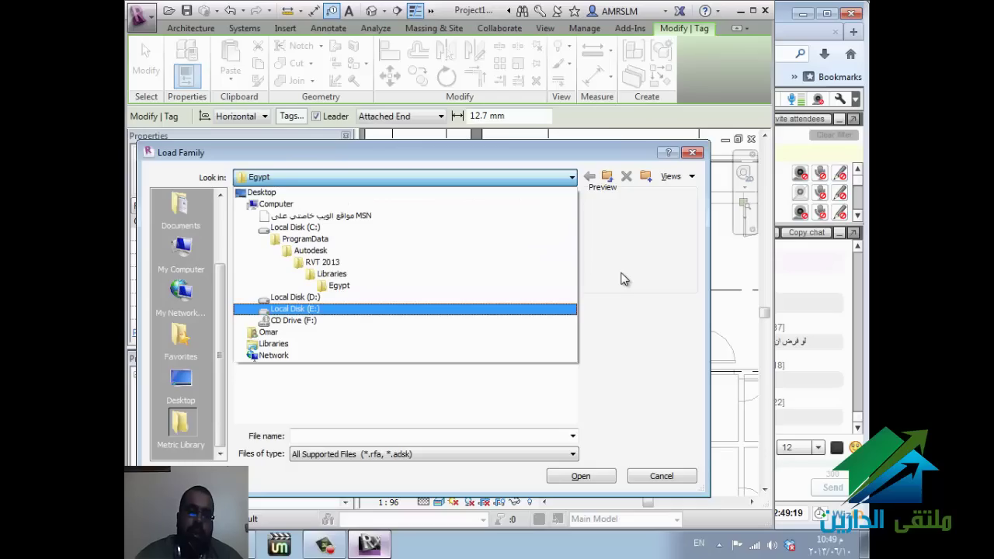
{"action": "key", "text": "Return"}
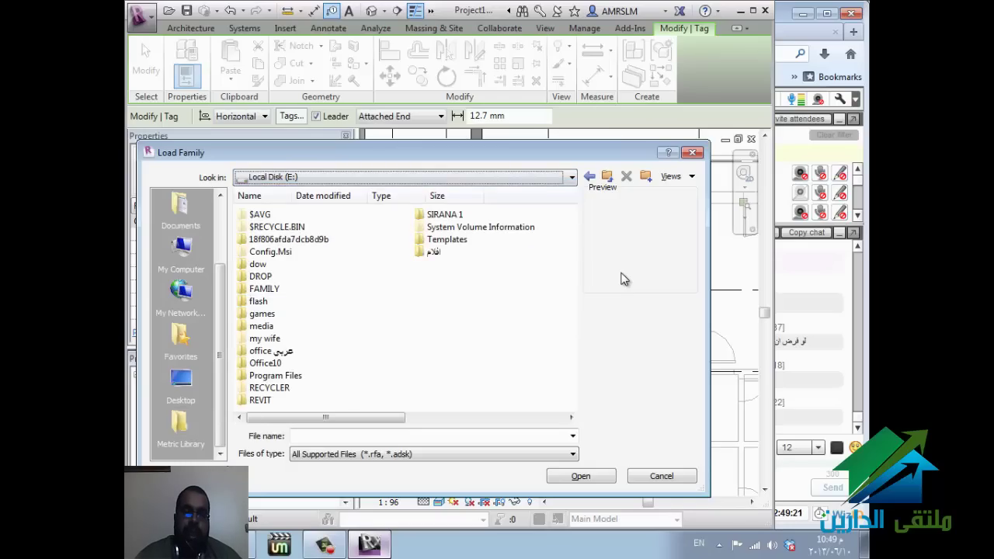
Step: Browse through the REVIT folder on Local Disk (E:) to the Exported Families folder
{"action": "key", "text": "F4"}
{"action": "key", "text": "Up"}
{"action": "key", "text": "Down"}
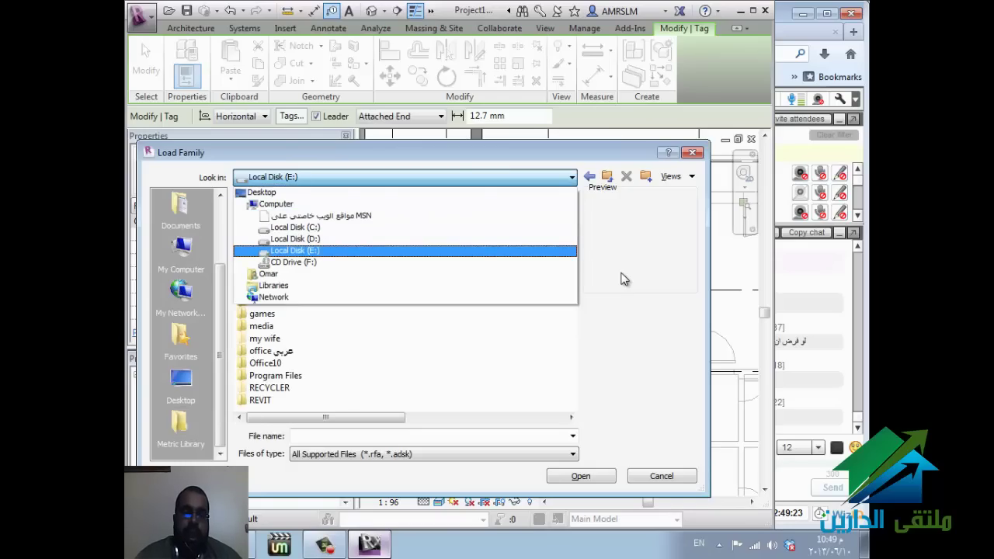
{"action": "key", "text": "Return"}
{"action": "key", "text": "Tab"}
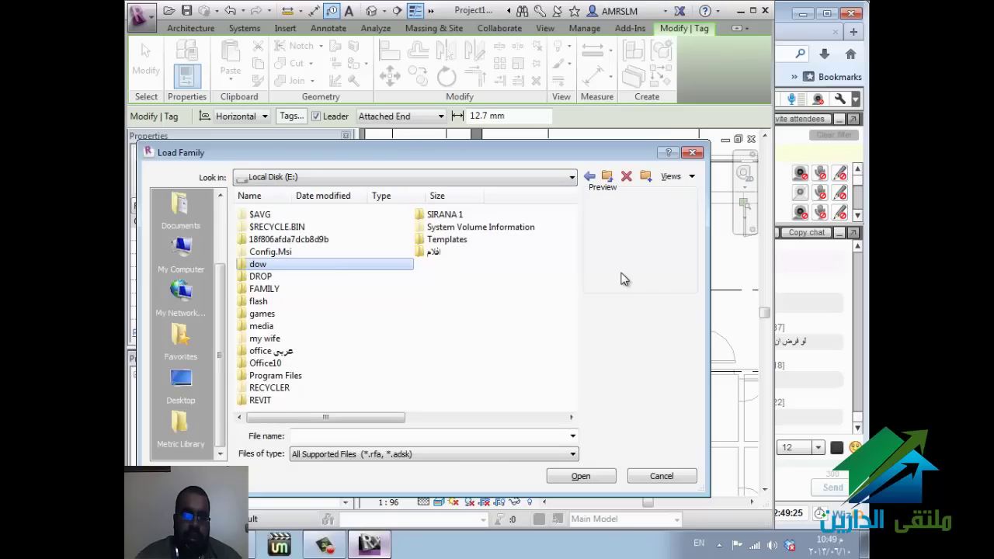
{"action": "key", "text": "r"}
{"action": "key", "text": "r"}
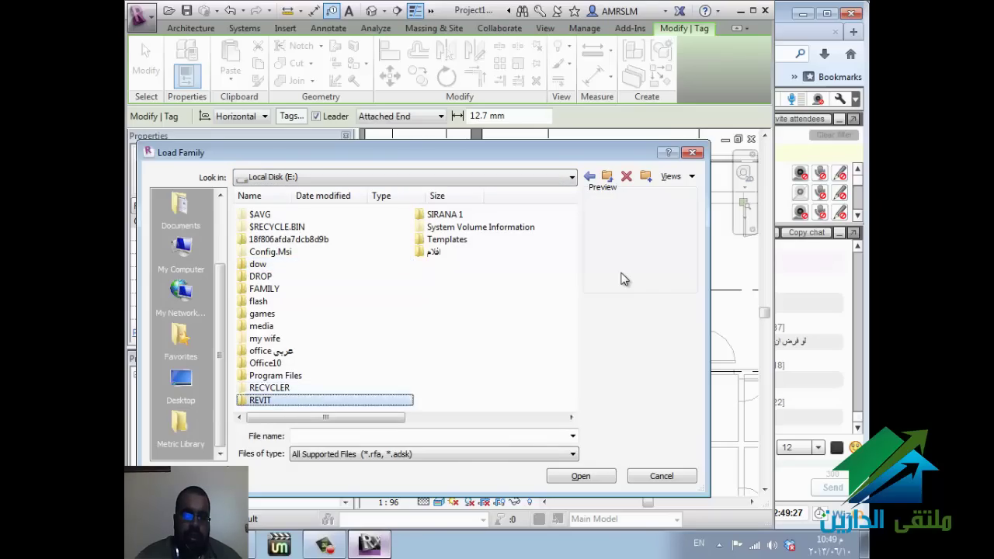
{"action": "key", "text": "Return"}
{"action": "key", "text": "f"}
{"action": "key", "text": "Return"}
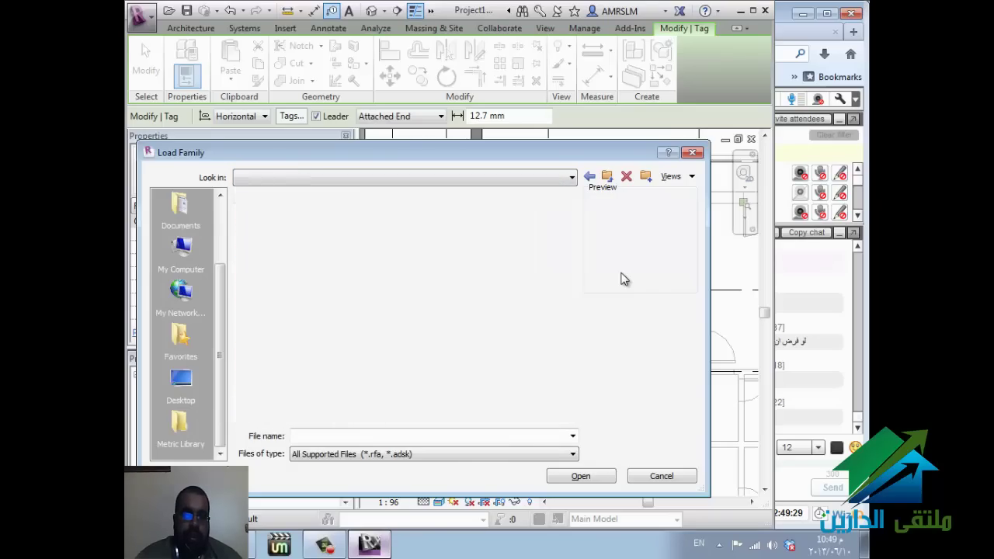
{"action": "key", "text": "e"}
{"action": "key", "text": "Return"}
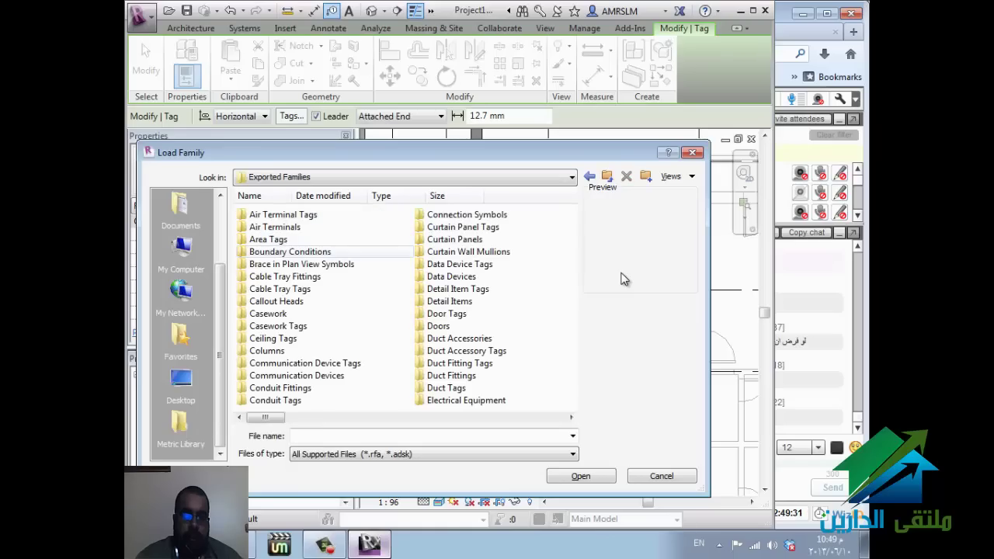
Step: Find and open the Duct Tags folder within Exported Families
{"action": "key", "text": "d"}
{"action": "key", "text": "Down"}
{"action": "key", "text": "Down"}
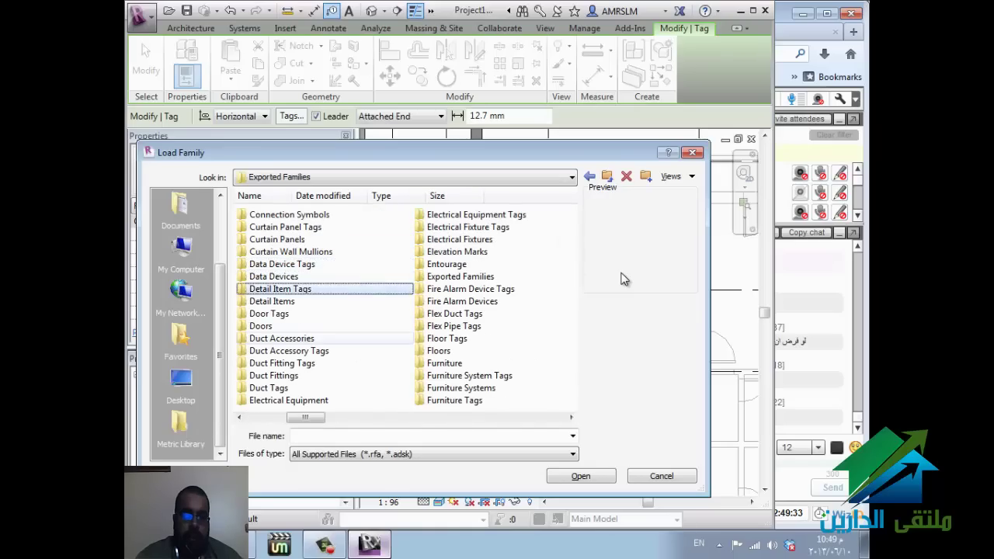
{"action": "key", "text": "Down"}
{"action": "key", "text": "Down"}
{"action": "key", "text": "Down"}
{"action": "key", "text": "Down"}
{"action": "key", "text": "Down"}
{"action": "key", "text": "Down"}
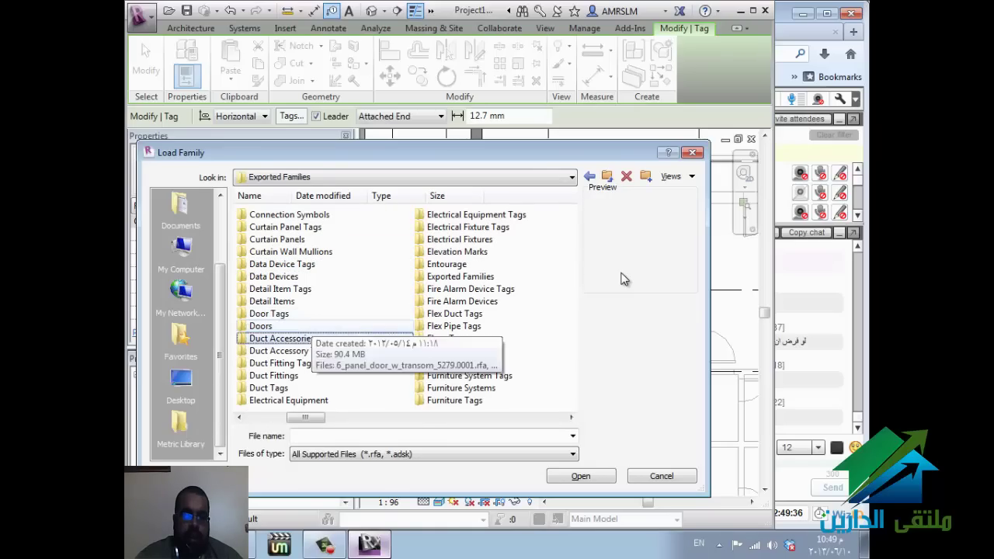
{"action": "double_click", "coordinate": [269, 388]}
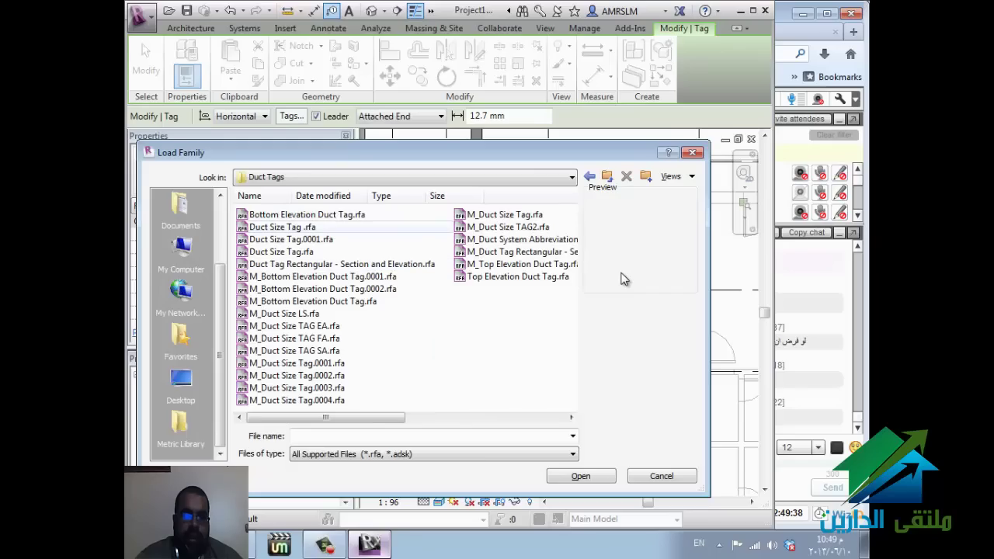
Step: Load the M_Duct Size LS.rfa tag family and place its tag with a leader below the horizontal duct
{"action": "key", "text": "Up"}
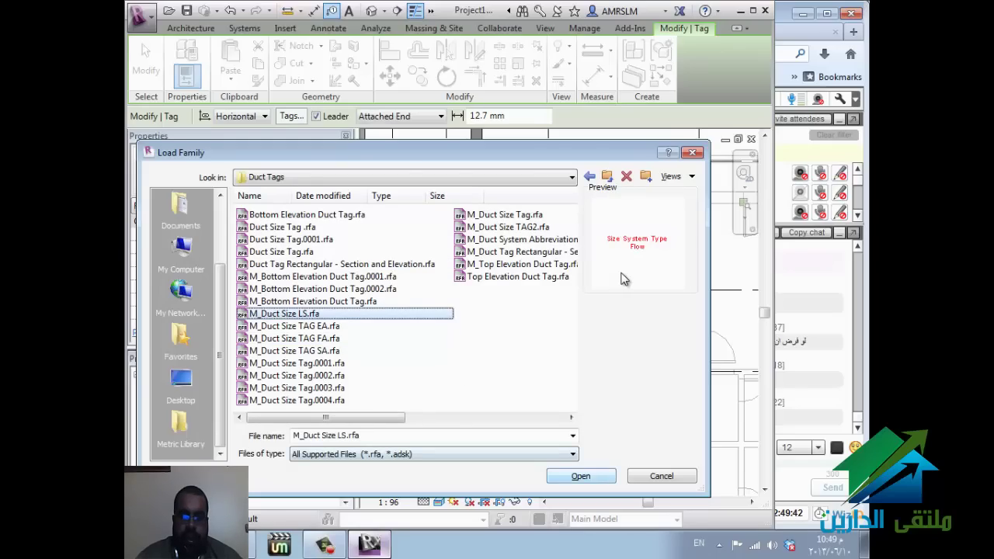
{"action": "key", "text": "Return"}
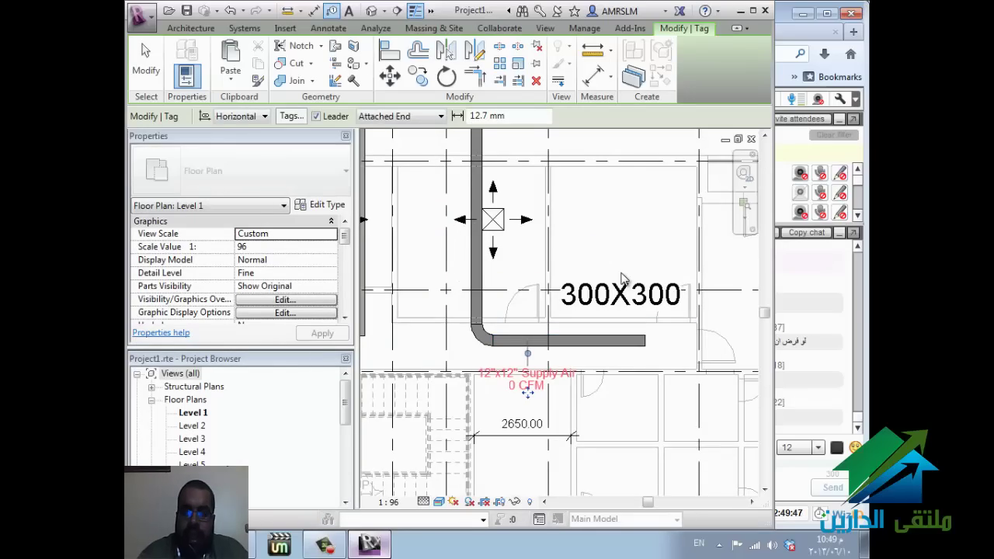
{"action": "key", "text": "Escape"}
{"action": "key", "text": "Escape"}
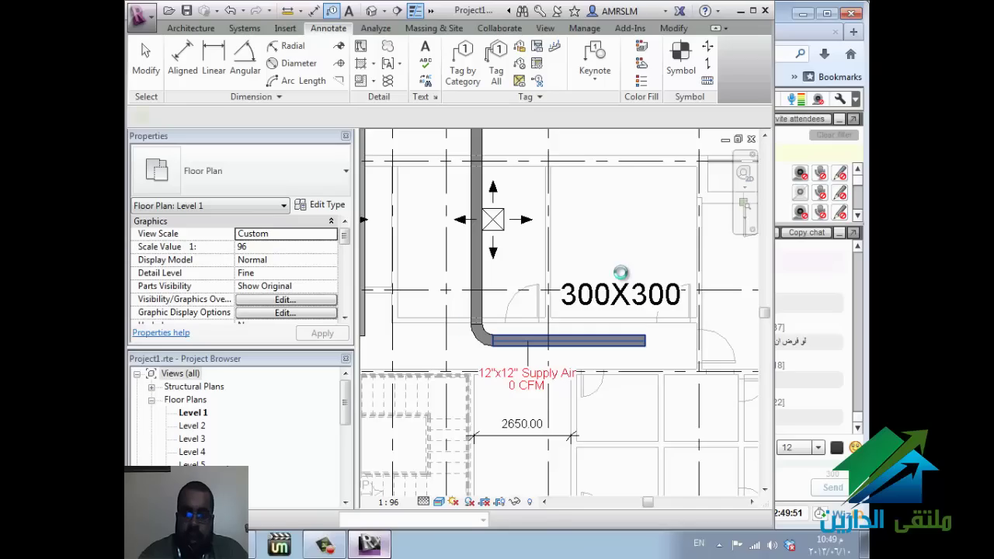
Step: Bring up the project units and switch the discipline to HVAC
{"action": "key", "text": "u"}
{"action": "key", "text": "n"}
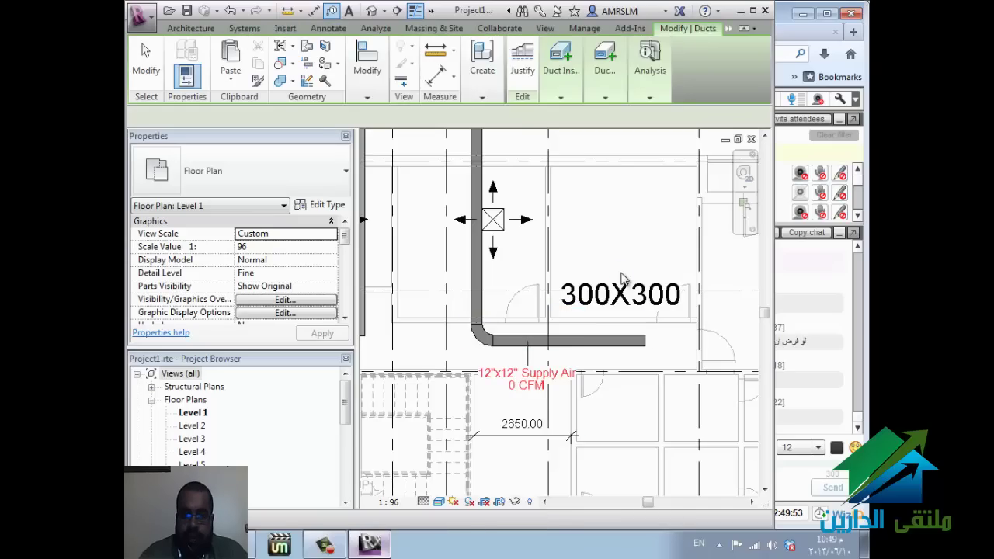
{"action": "key", "text": "alt+Down"}
{"action": "key", "text": "Down"}
{"action": "key", "text": "Down"}
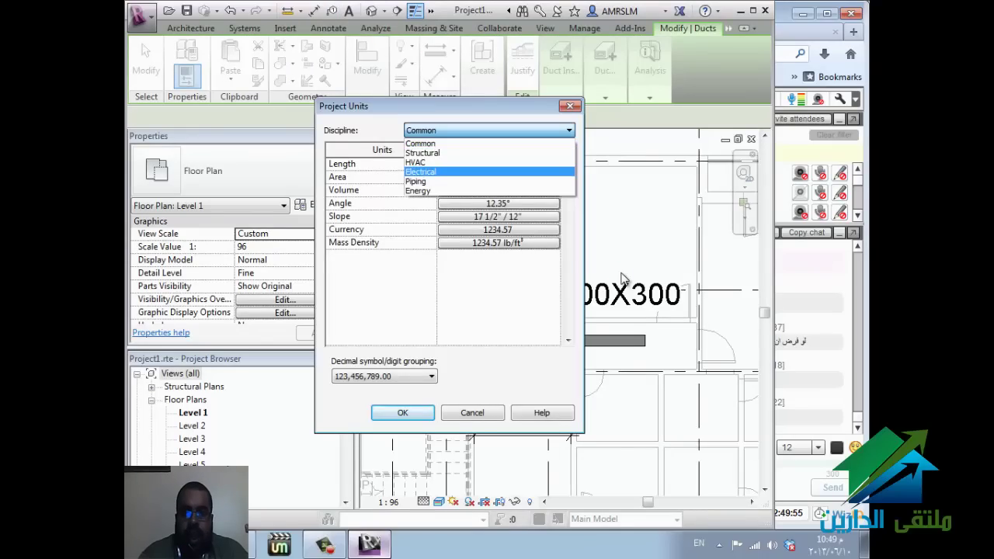
{"action": "key", "text": "Return"}
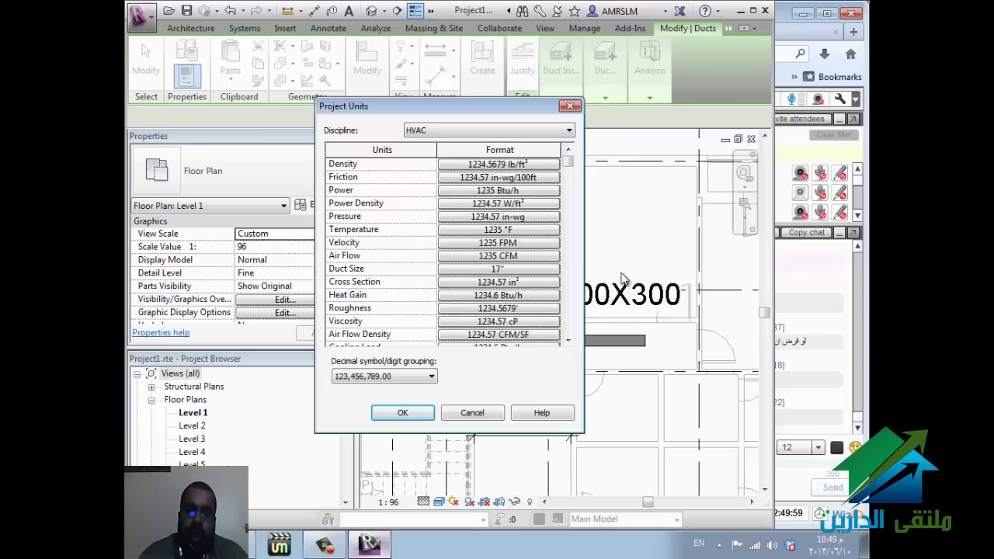
Step: Set the Duct Size unit format to Millimeters and apply the project units
{"action": "key", "text": "space"}
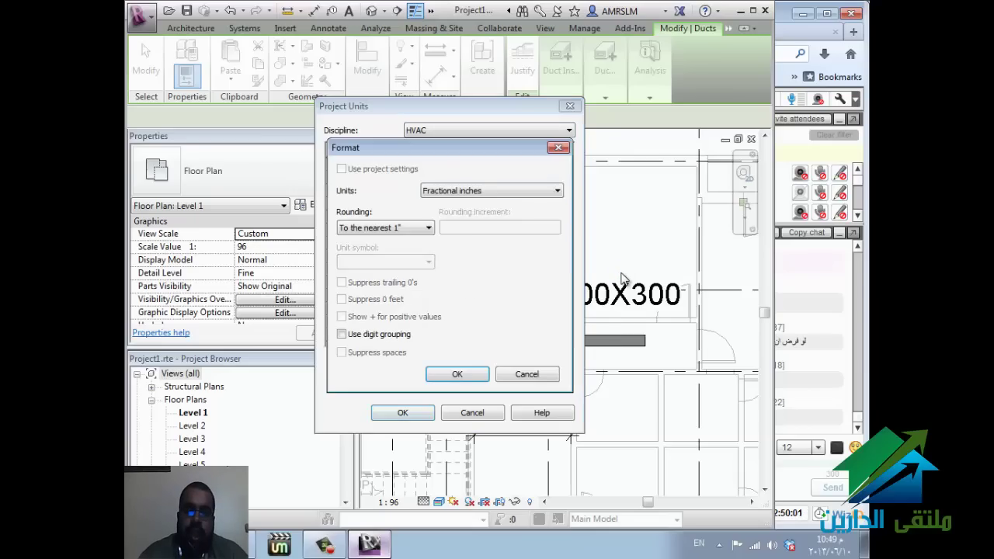
{"action": "key", "text": "alt+Down"}
{"action": "key", "text": "Down"}
{"action": "key", "text": "Down"}
{"action": "key", "text": "Down"}
{"action": "key", "text": "Down"}
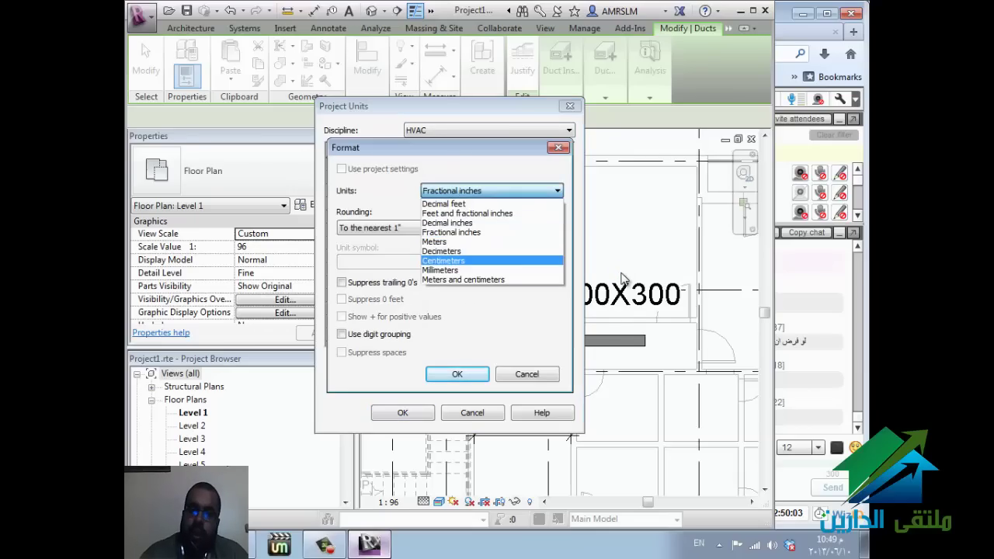
{"action": "key", "text": "Return"}
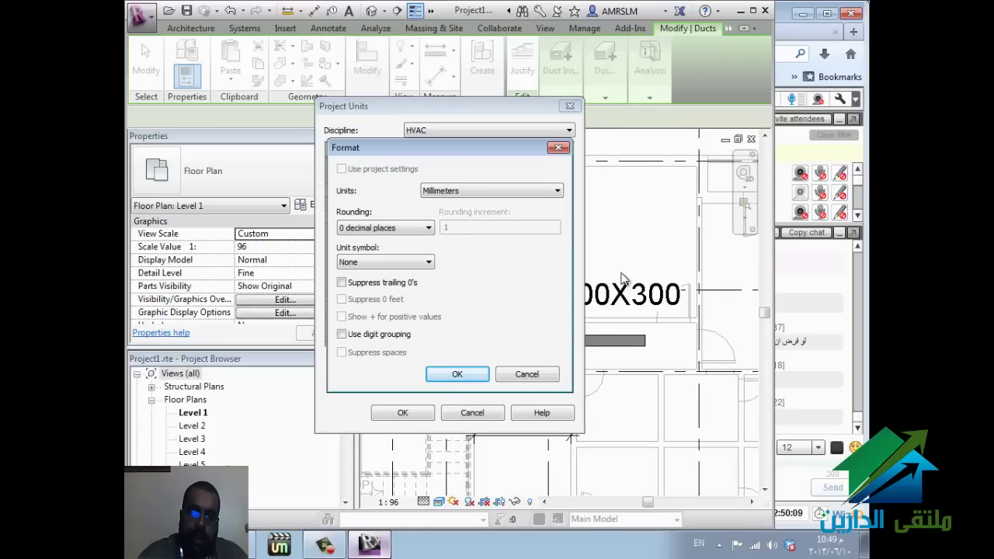
{"action": "key", "text": "Return"}
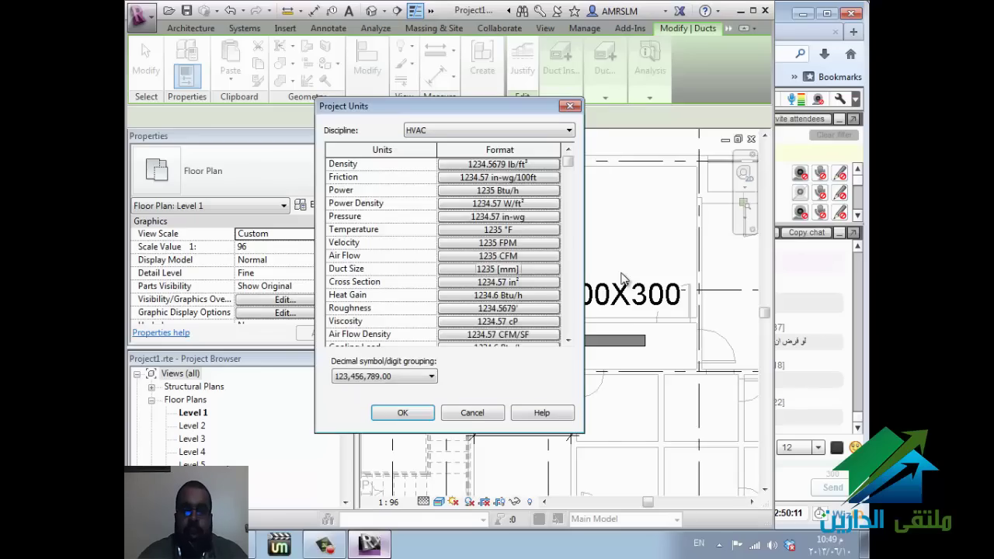
{"action": "key", "text": "Return"}
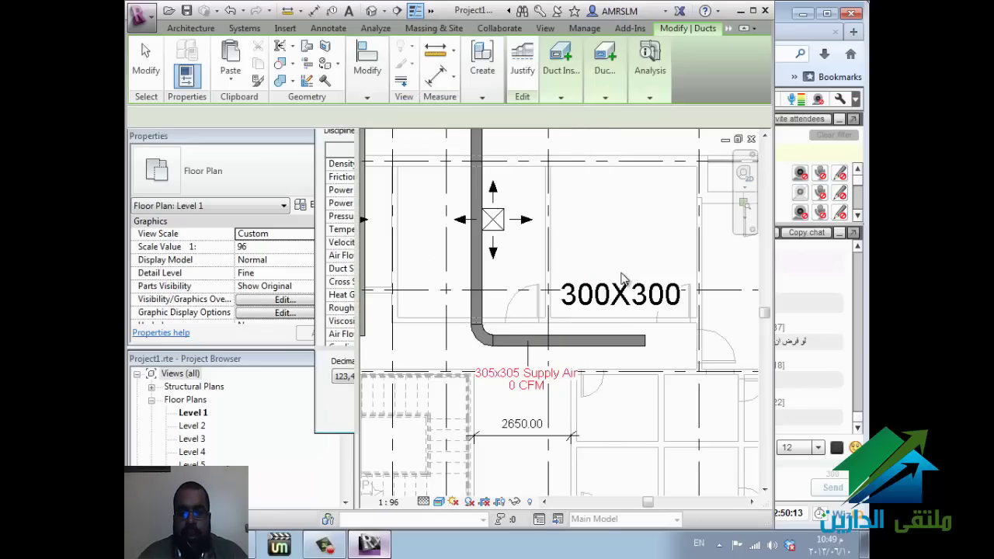
{"action": "key", "text": "Escape"}
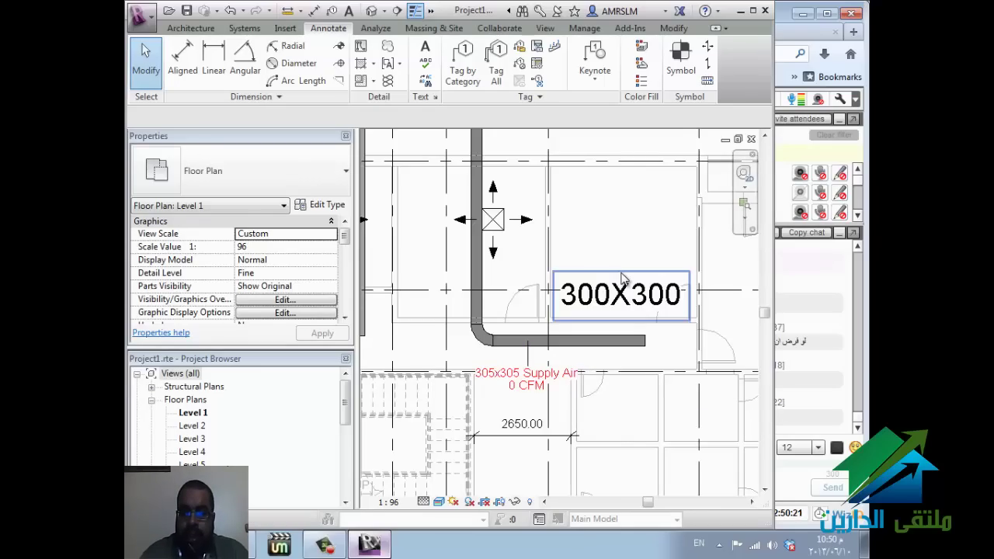
Step: Change the Level 1 plan's view scale to 1:10, followed by 1:500
{"action": "left_click", "coordinate": [388, 501]}
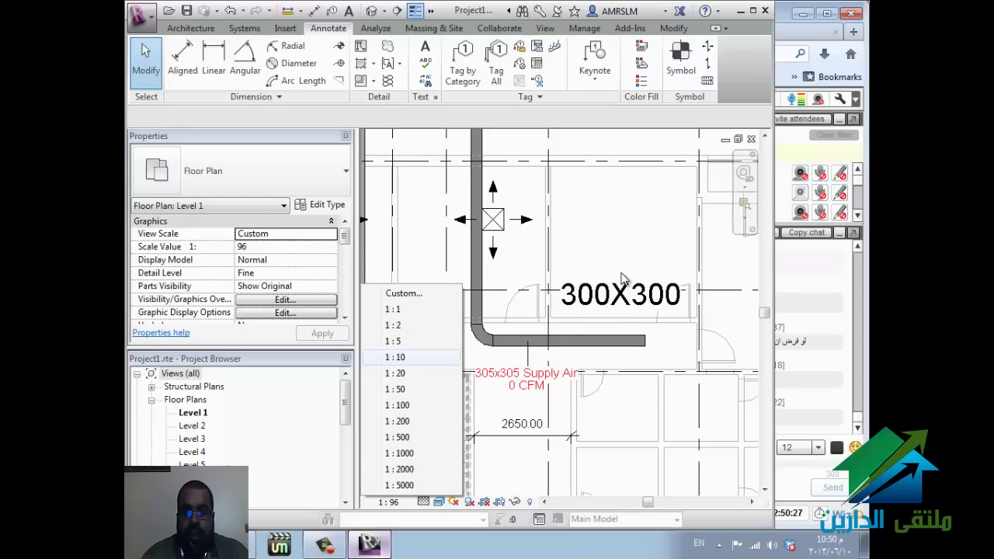
{"action": "key", "text": "Escape"}
{"action": "scroll", "coordinate": [621, 280], "scroll_direction": "down", "scroll_amount": 5}
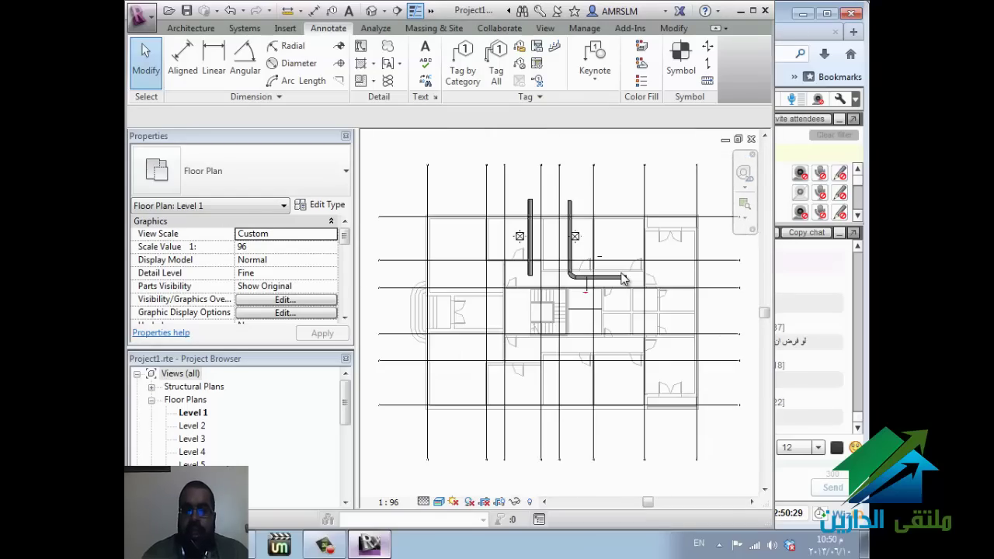
{"action": "left_click", "coordinate": [388, 502]}
{"action": "left_click", "coordinate": [394, 357]}
{"action": "left_click", "coordinate": [388, 502]}
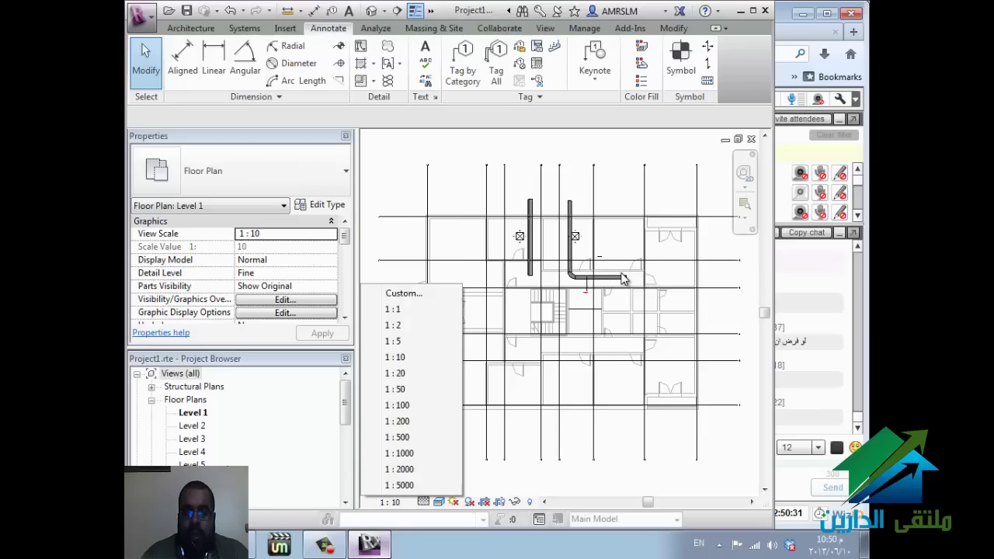
{"action": "key", "text": "Escape"}
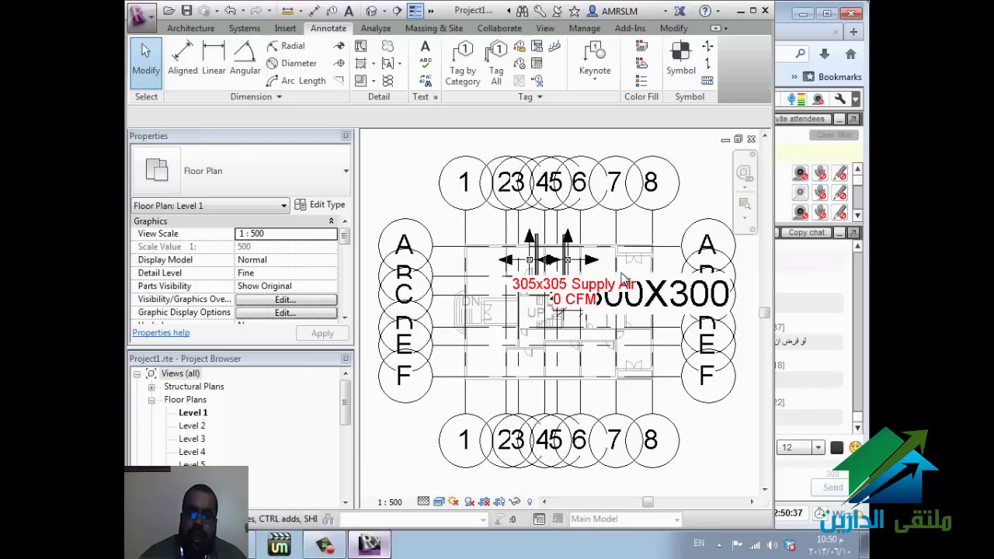
Step: Check the class chat in the browser session and return to Revit
{"action": "left_click", "coordinate": [740, 10]}
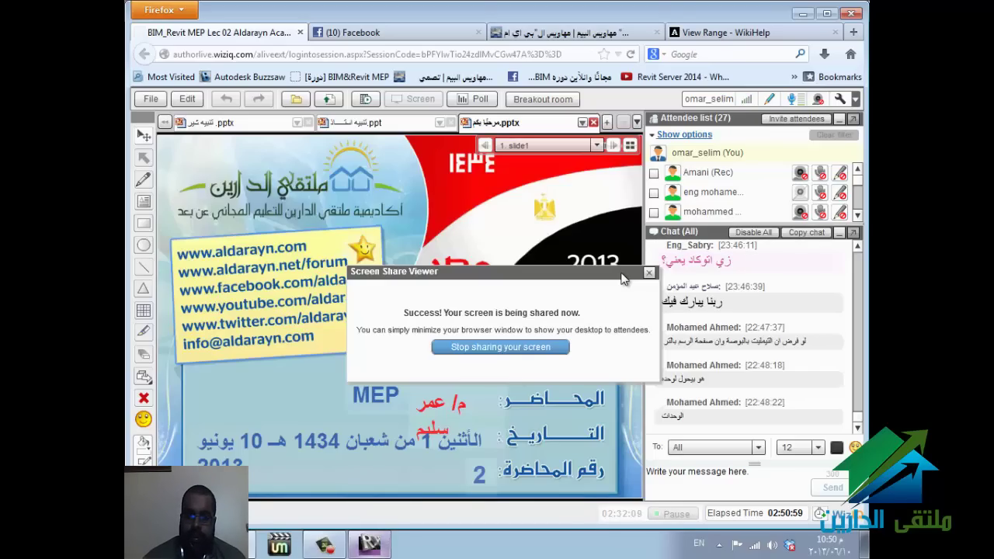
{"action": "key", "text": "alt+Tab"}
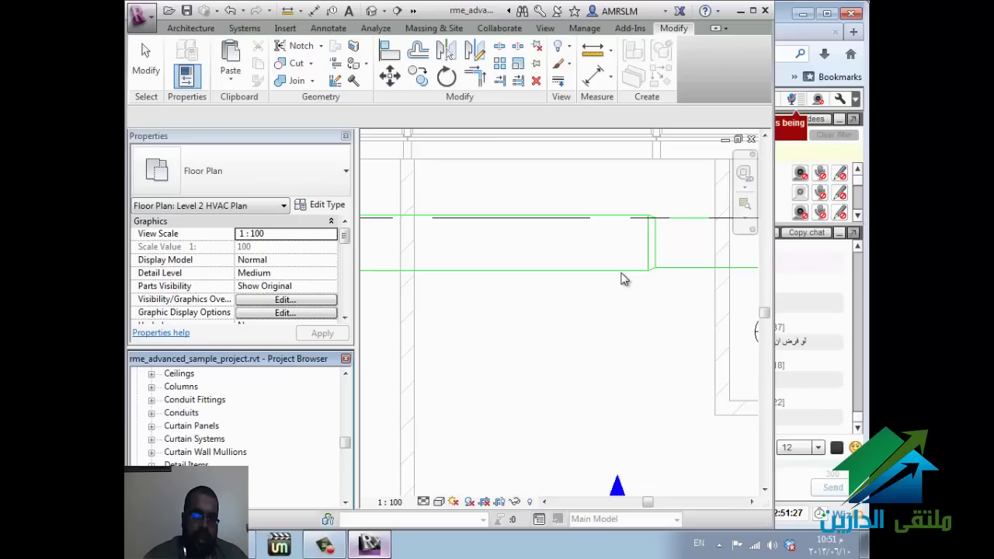
Step: In rme_advanced_sample_project.rvt, copy the door type Drehflügel 1-flg - Stahlzarge 76 x 2.26 to the clipboard
{"action": "key", "text": "Right"}
{"action": "key", "text": "Down"}
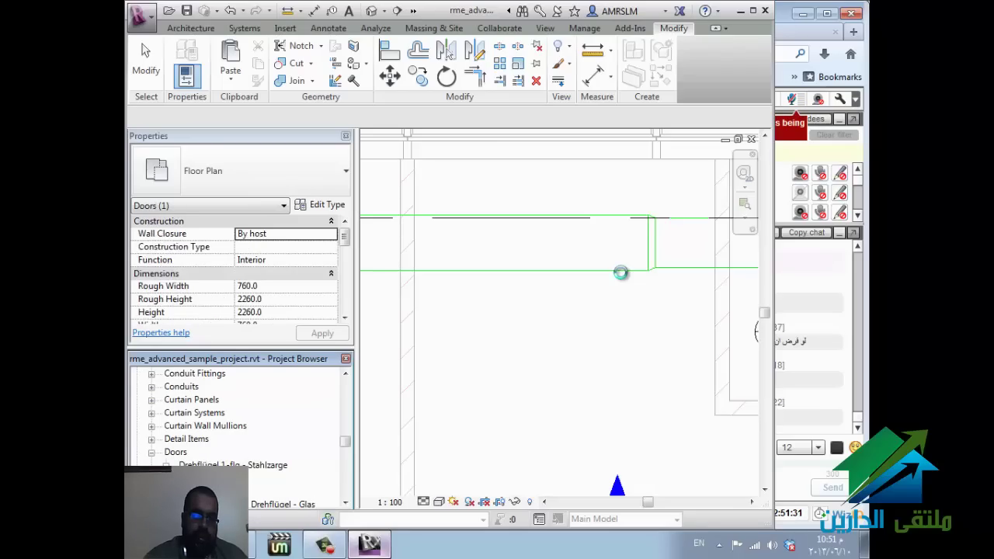
{"action": "key", "text": "shift+F10"}
{"action": "key", "text": "Up"}
{"action": "key", "text": "Up"}
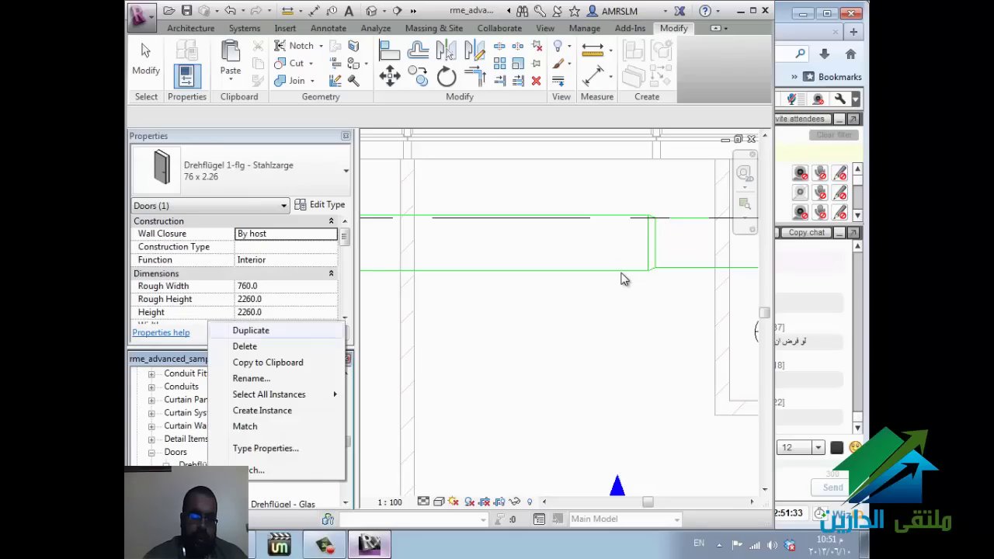
{"action": "key", "text": "Up"}
{"action": "key", "text": "Up"}
{"action": "key", "text": "Up"}
{"action": "key", "text": "Up"}
{"action": "key", "text": "Up"}
{"action": "key", "text": "Up"}
{"action": "key", "text": "Up"}
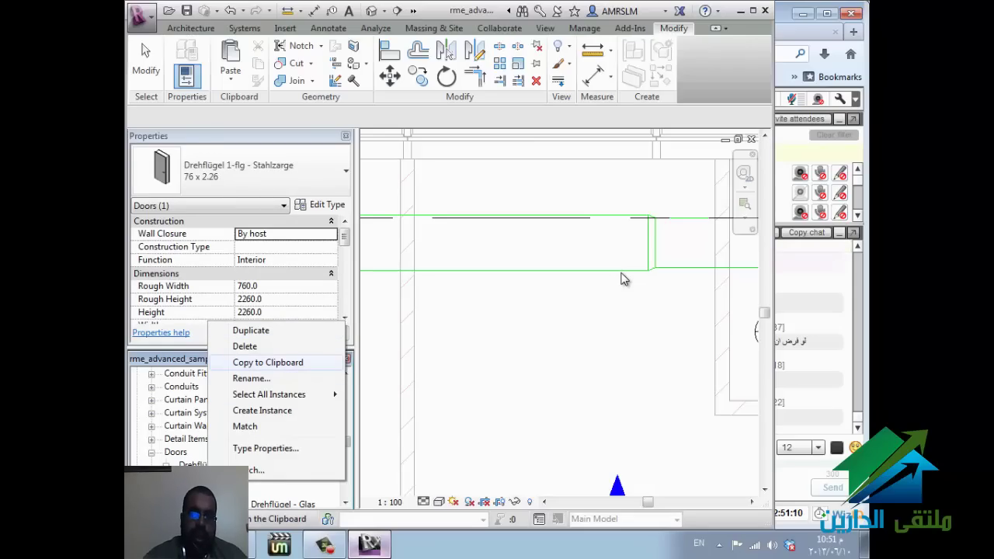
{"action": "key", "text": "Return"}
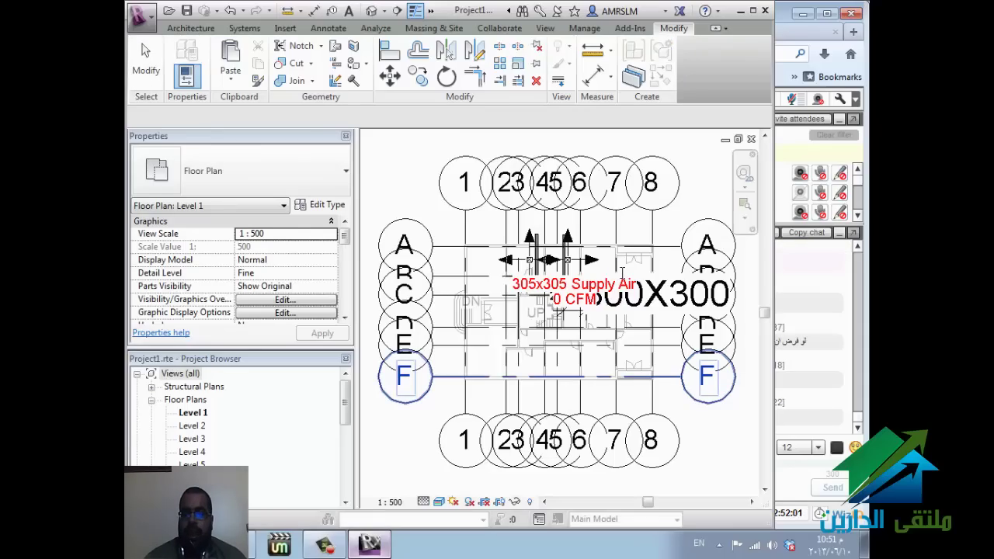
Step: Switch between the Level 1 plan and the browser class session to read the attendees' chat questions
{"action": "key", "text": "alt+Tab"}
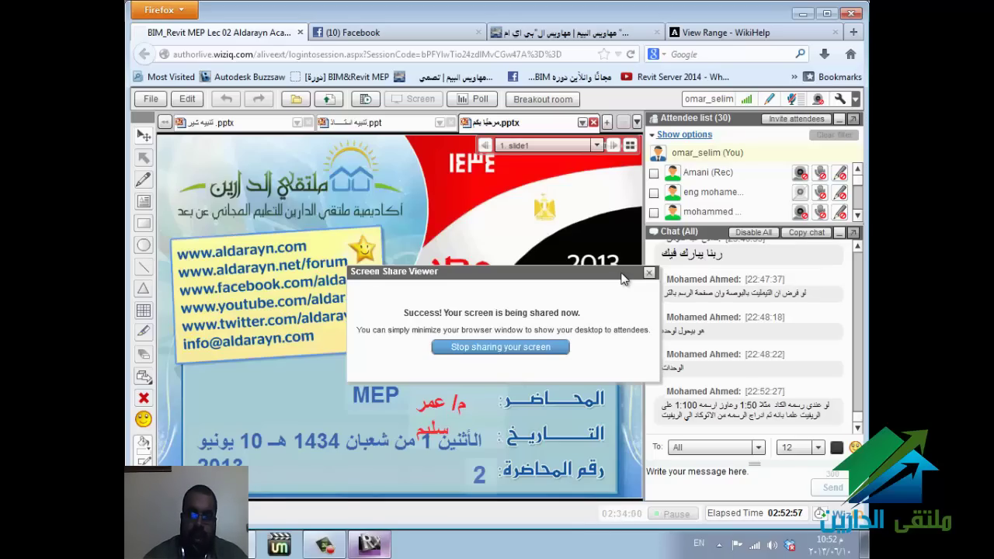
{"action": "key", "text": "alt+Tab"}
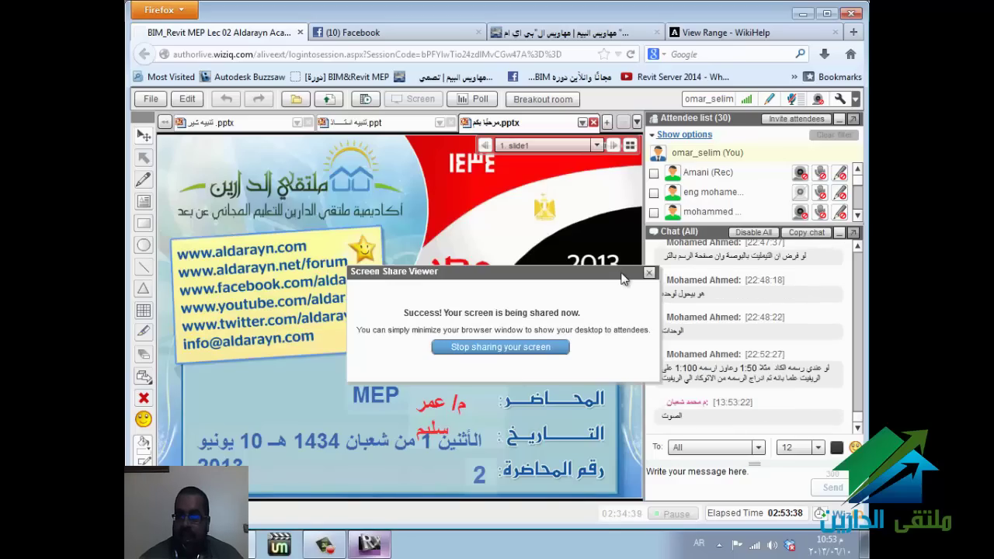
{"action": "key", "text": "alt+shift"}
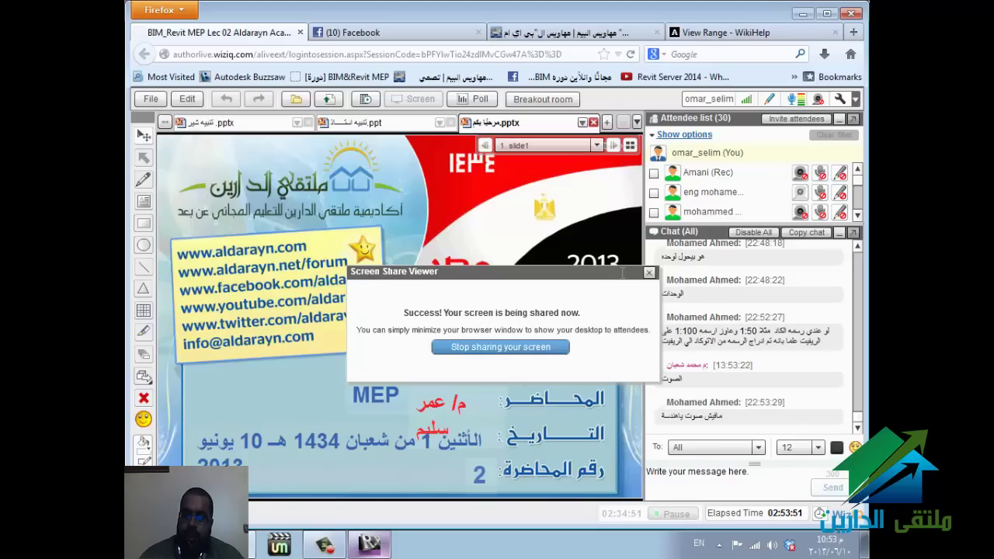
{"action": "key", "text": "alt+Tab"}
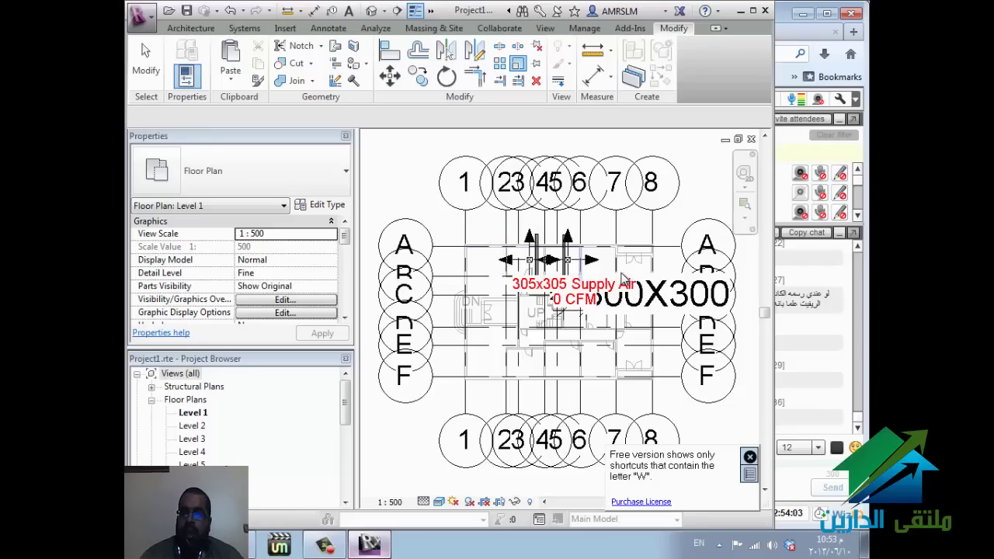
{"action": "key", "text": "alt+Tab"}
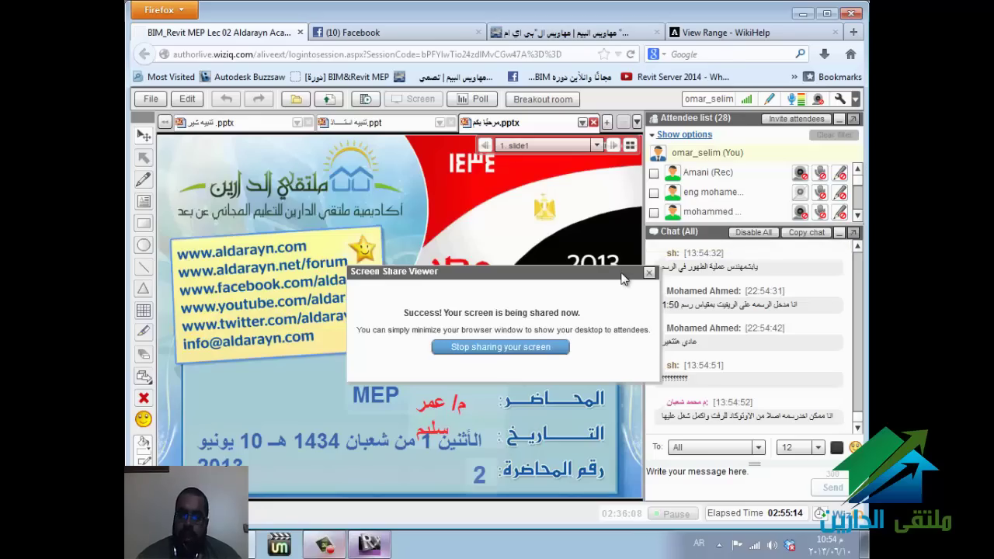
Step: Return to Revit, start Link CAD and select FF-AB-006.dwg from the flash folder on Local Disk (E:)
{"action": "key", "text": "alt+Tab"}
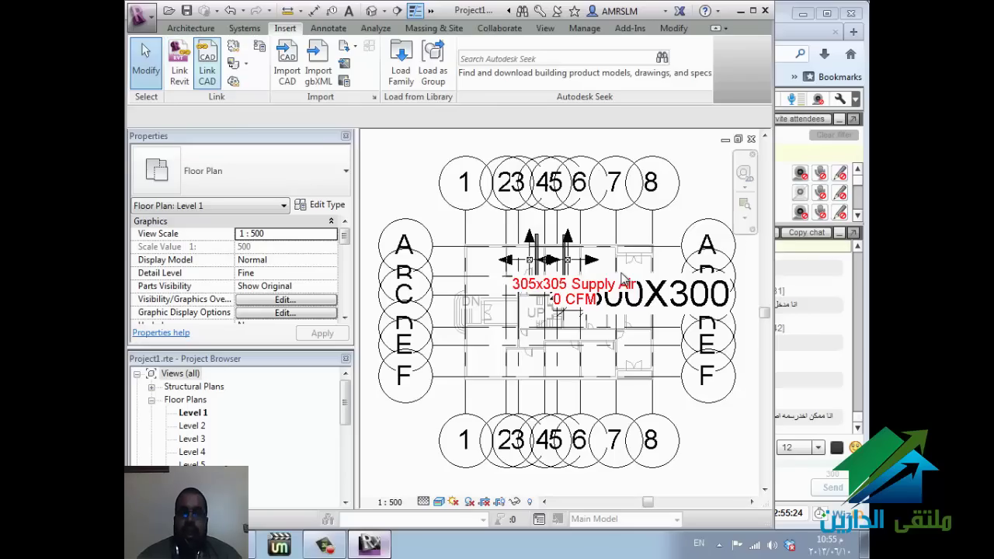
{"action": "left_click", "coordinate": [207, 62]}
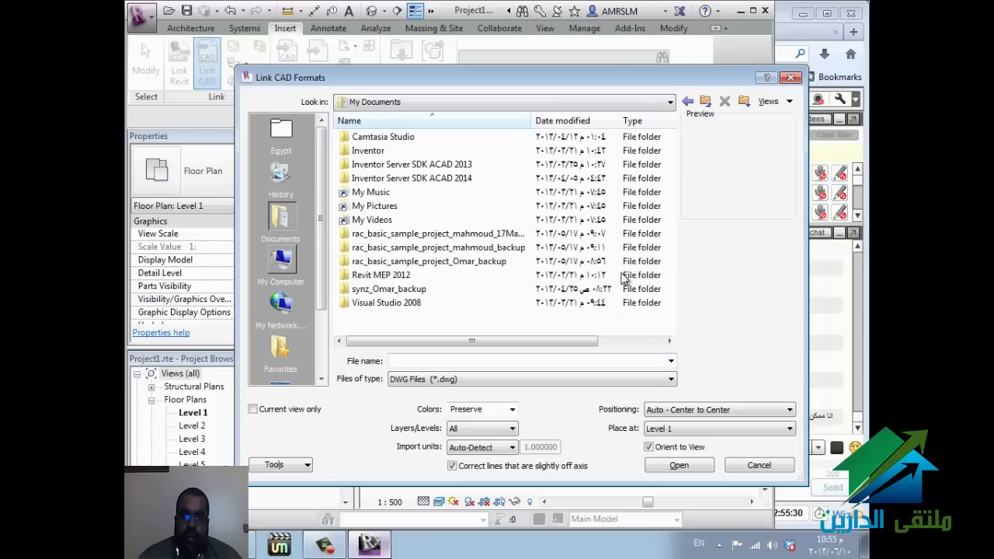
{"action": "key", "text": "F4"}
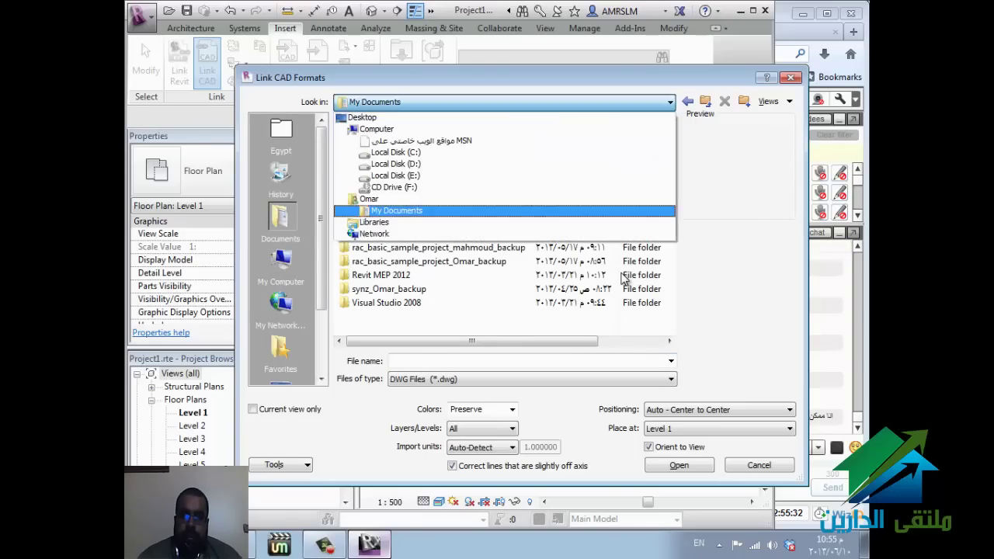
{"action": "key", "text": "Up"}
{"action": "key", "text": "Up"}
{"action": "key", "text": "Up"}
{"action": "key", "text": "Return"}
{"action": "key", "text": "Down"}
{"action": "key", "text": "Down"}
{"action": "key", "text": "Down"}
{"action": "key", "text": "Down"}
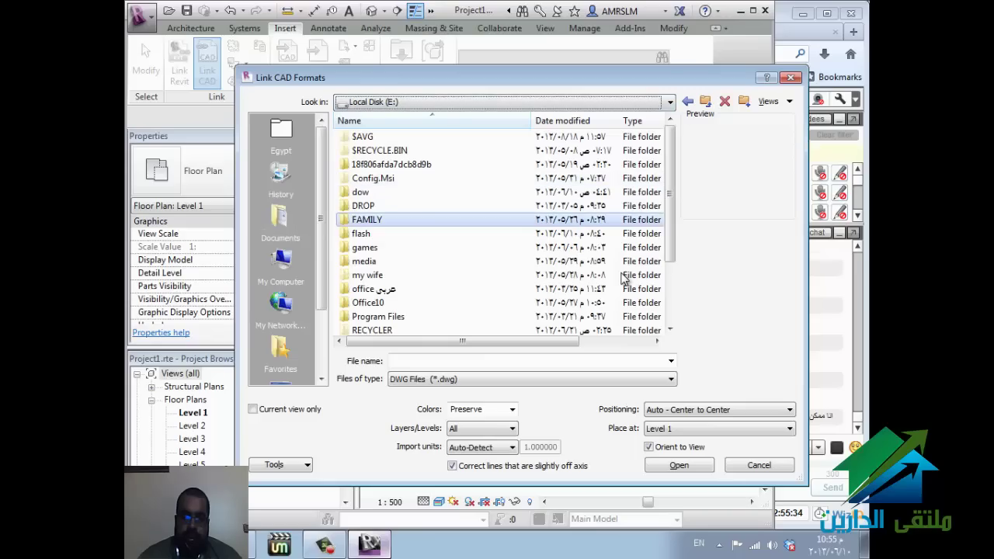
{"action": "key", "text": "Return"}
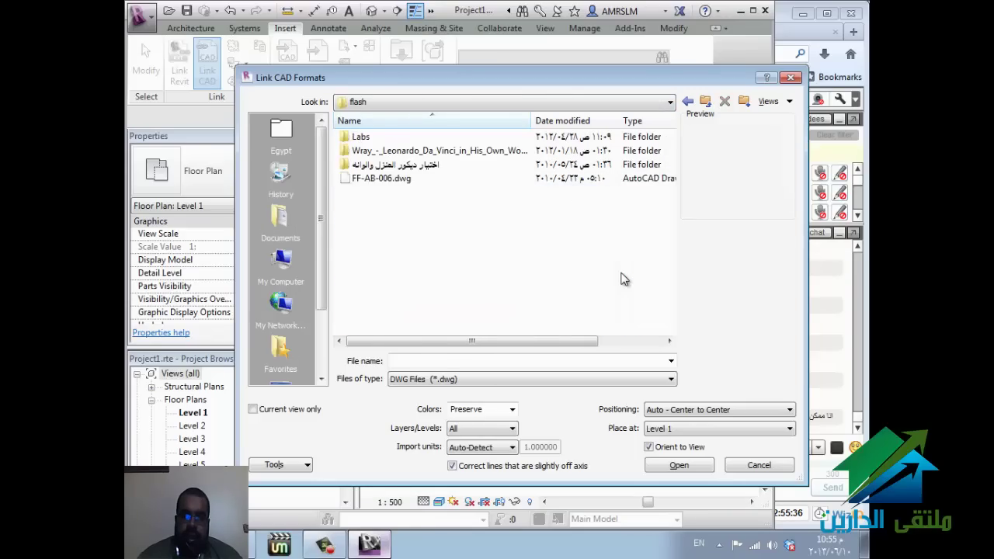
{"action": "key", "text": "End"}
{"action": "key", "text": "Tab"}
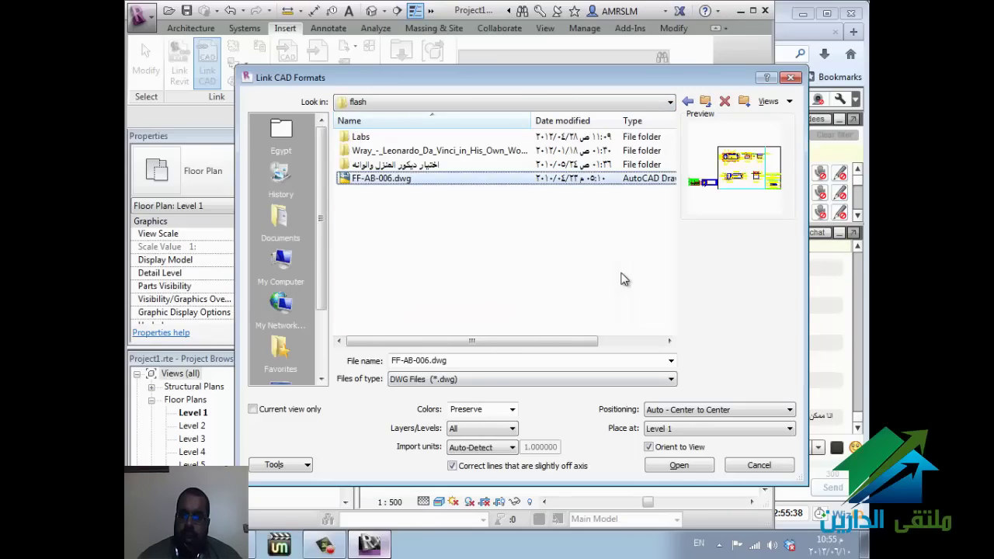
Step: Set the positioning of the CAD link to Auto - Origin to Origin
{"action": "key", "text": "shift+Tab"}
{"action": "key", "text": "alt+Down"}
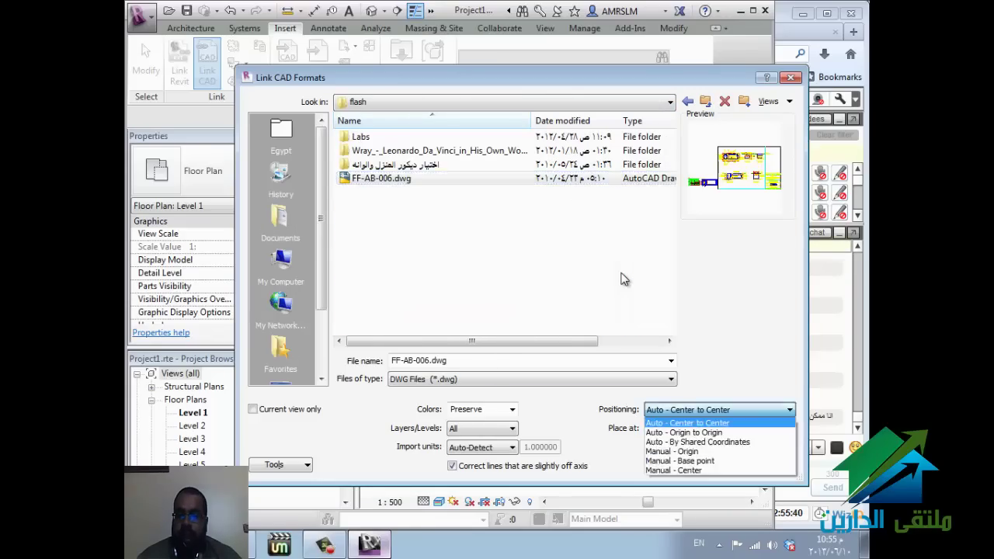
{"action": "key", "text": "Down"}
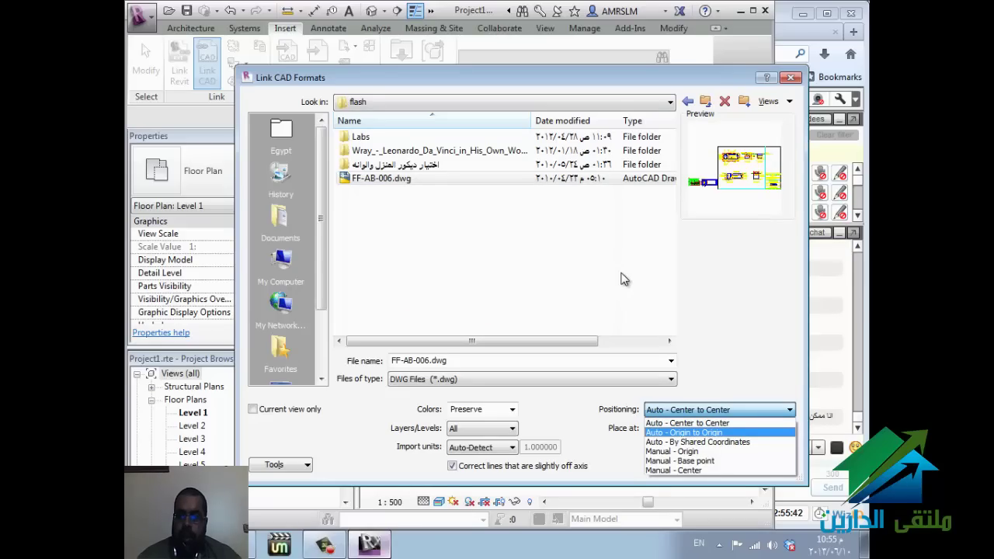
{"action": "key", "text": "Up"}
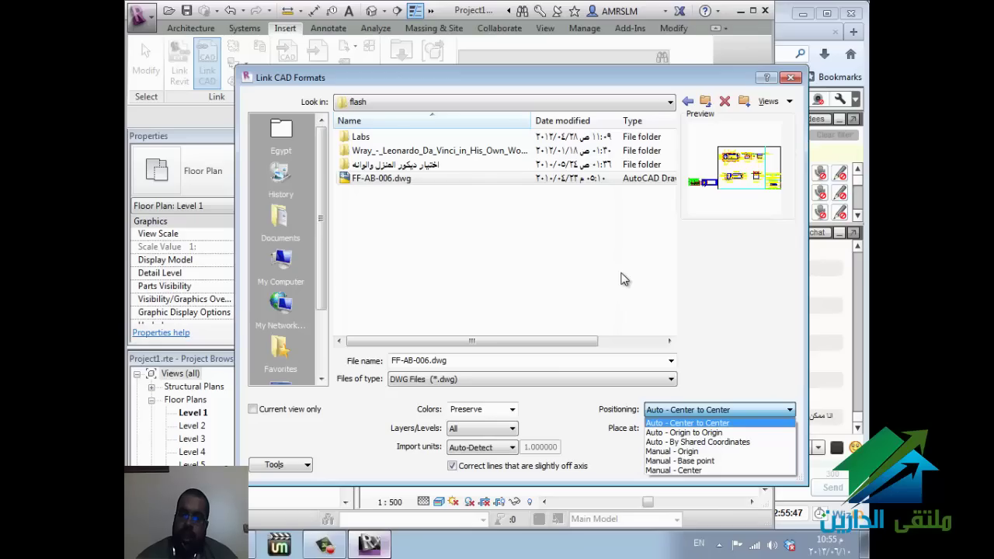
{"action": "key", "text": "Down"}
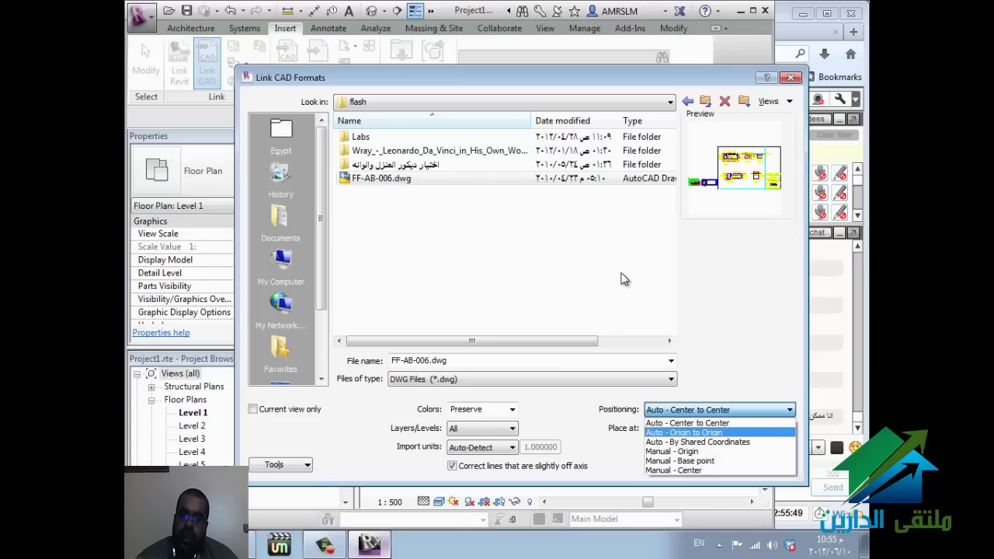
{"action": "key", "text": "Return"}
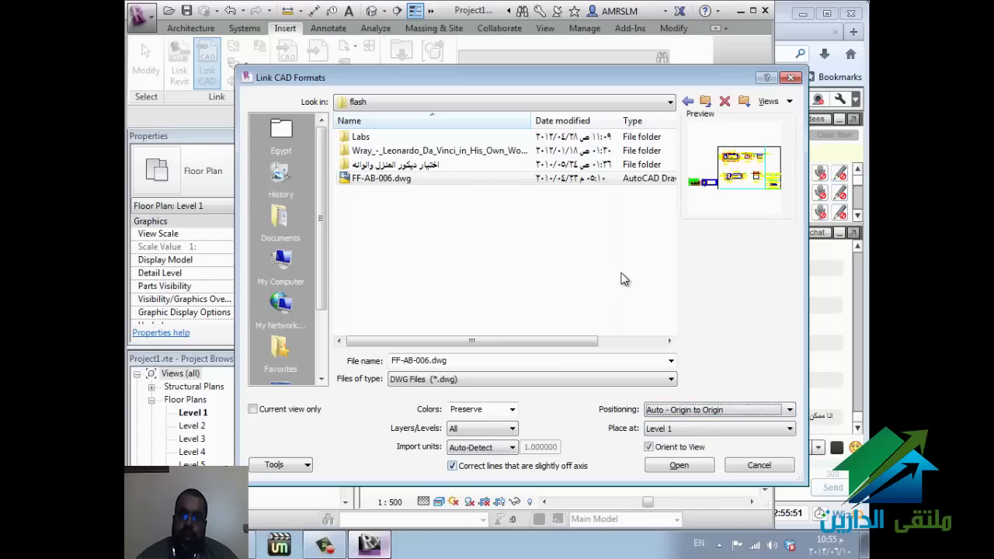
Step: Review the import unit options for the CAD link, including meter and millimeter, leaving Auto-Detect selected
{"action": "key", "text": "alt+Down"}
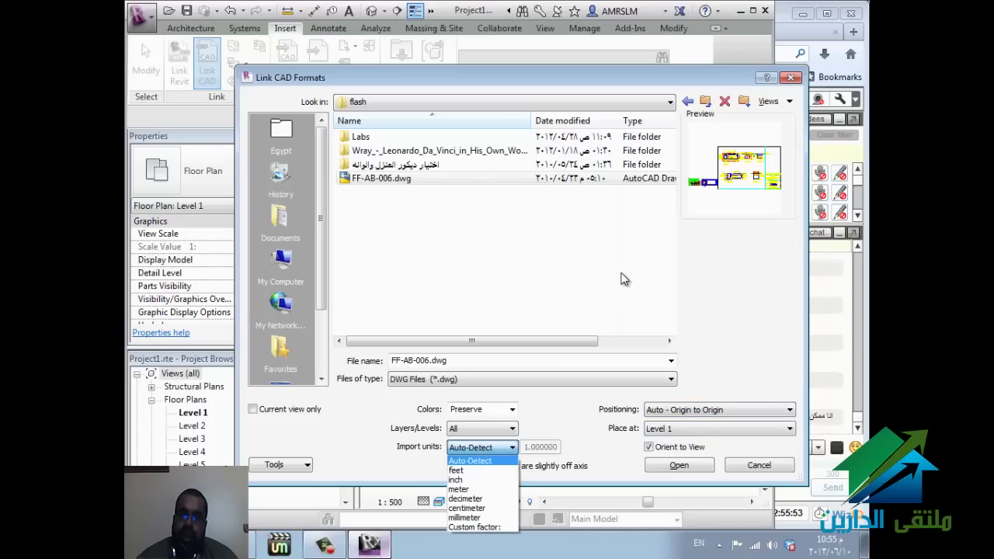
{"action": "key", "text": "Down"}
{"action": "key", "text": "Down"}
{"action": "key", "text": "Down"}
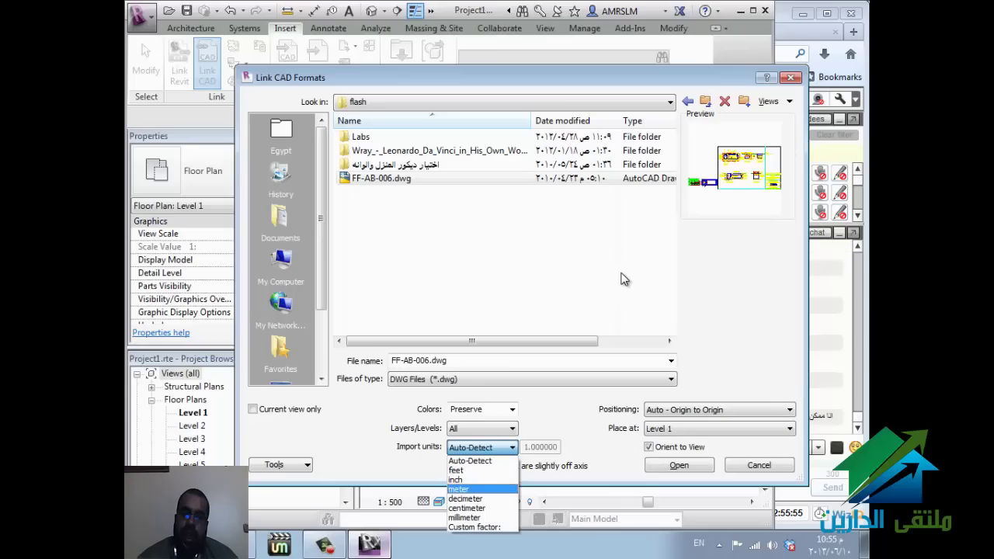
{"action": "key", "text": "Up"}
{"action": "key", "text": "Up"}
{"action": "key", "text": "Up"}
{"action": "key", "text": "Down"}
{"action": "key", "text": "Down"}
{"action": "key", "text": "Down"}
{"action": "key", "text": "Down"}
{"action": "key", "text": "Down"}
{"action": "key", "text": "Down"}
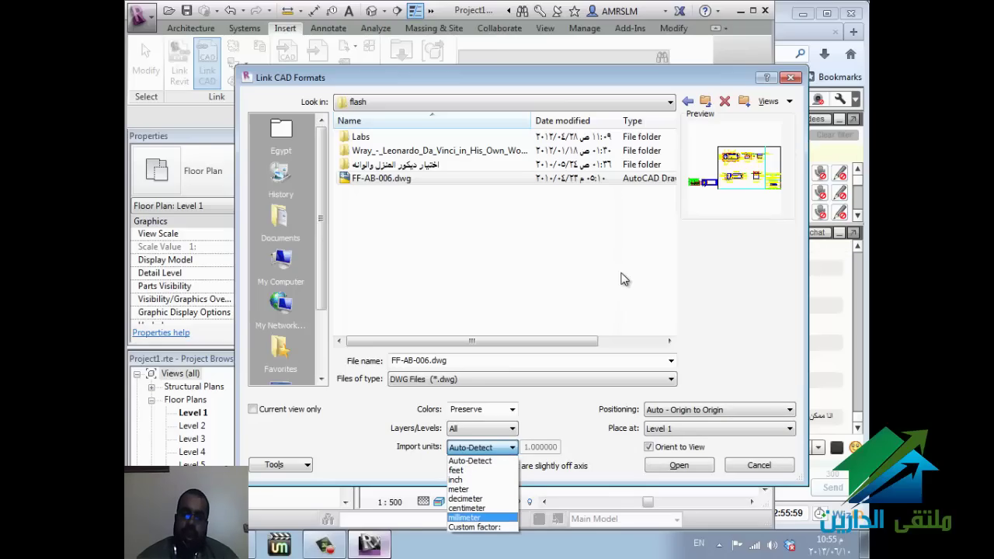
{"action": "key", "text": "Escape"}
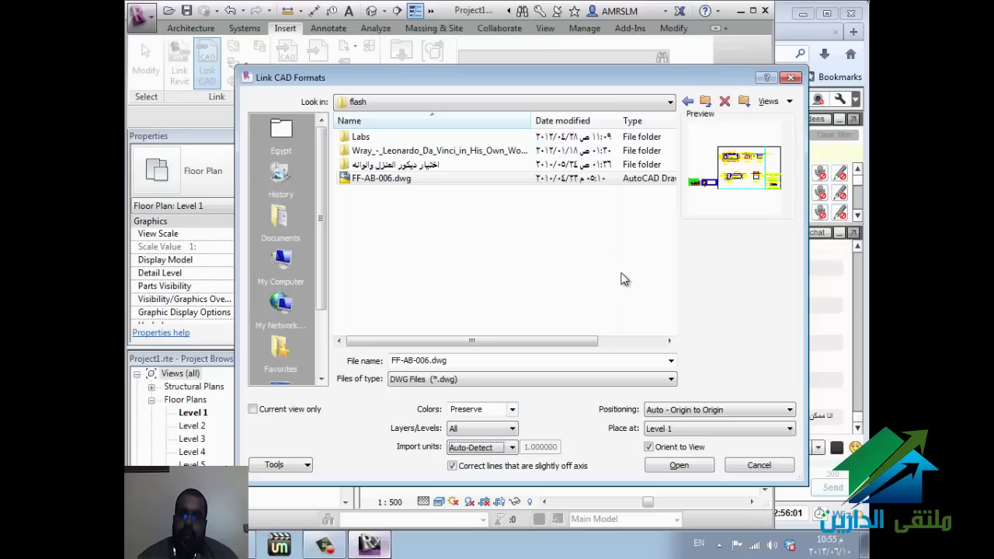
Step: Review the Colors options for the CAD link: Invert, Preserve and Black and White, leaving Preserve selected
{"action": "key", "text": "shift+Tab"}
{"action": "key", "text": "shift+Tab"}
{"action": "key", "text": "alt+Down"}
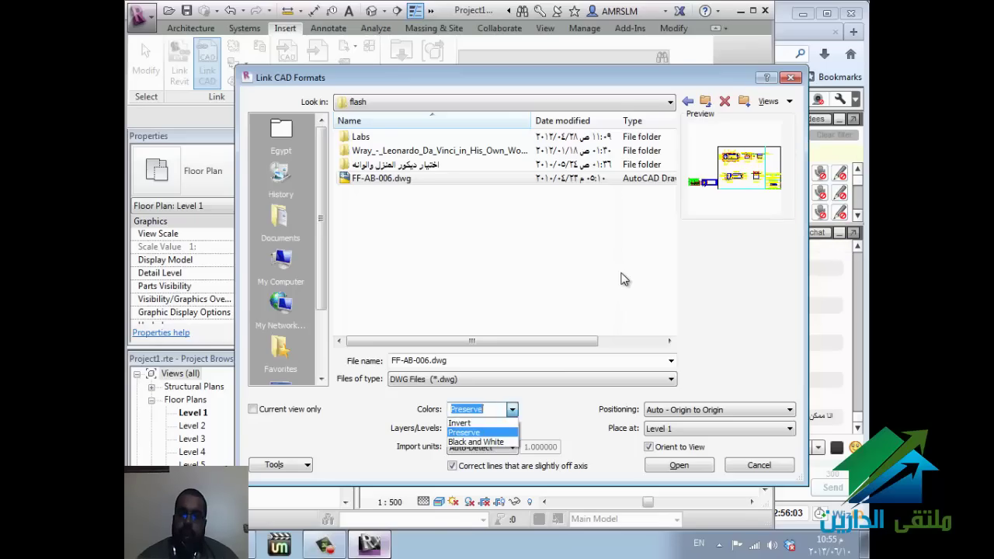
{"action": "key", "text": "Up"}
{"action": "key", "text": "Down"}
{"action": "key", "text": "Down"}
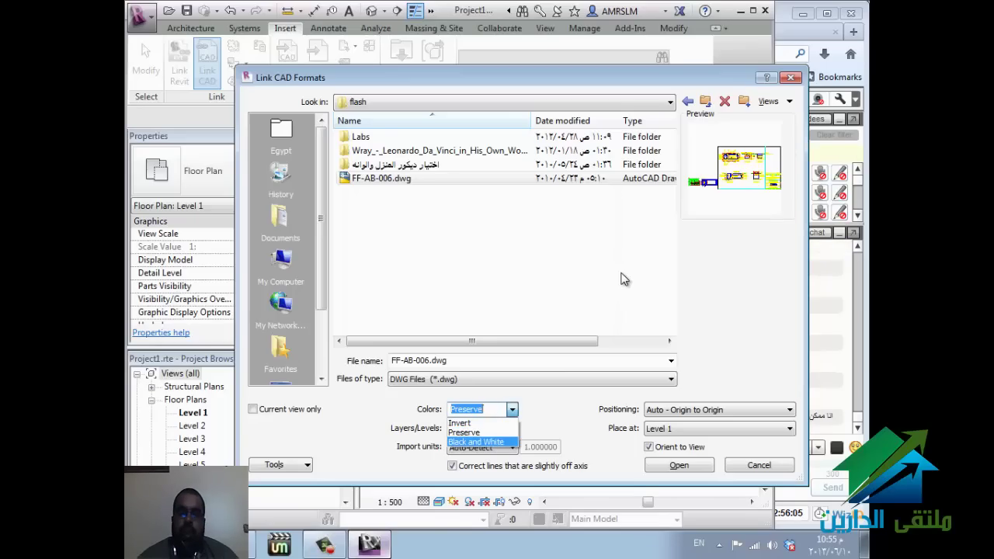
{"action": "key", "text": "Escape"}
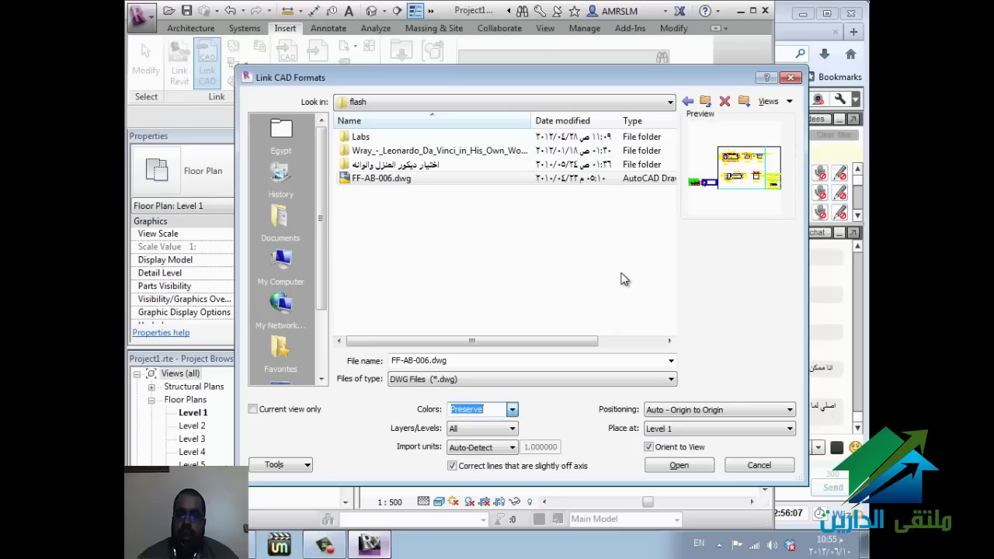
Step: Review the Layers/Levels options for the CAD link: Visible and Specify, leaving All selected
{"action": "key", "text": "Tab"}
{"action": "key", "text": "alt+Down"}
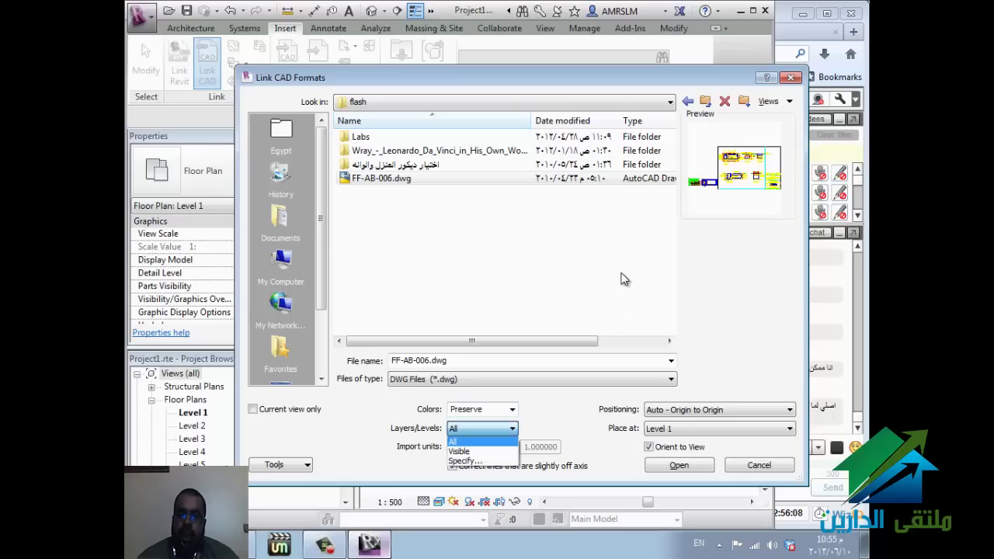
{"action": "key", "text": "Down"}
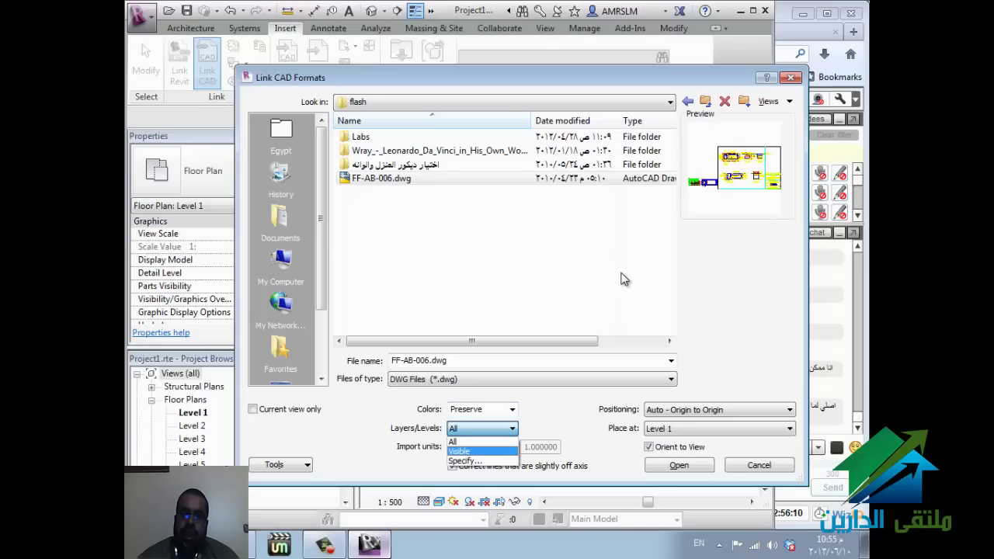
{"action": "key", "text": "Down"}
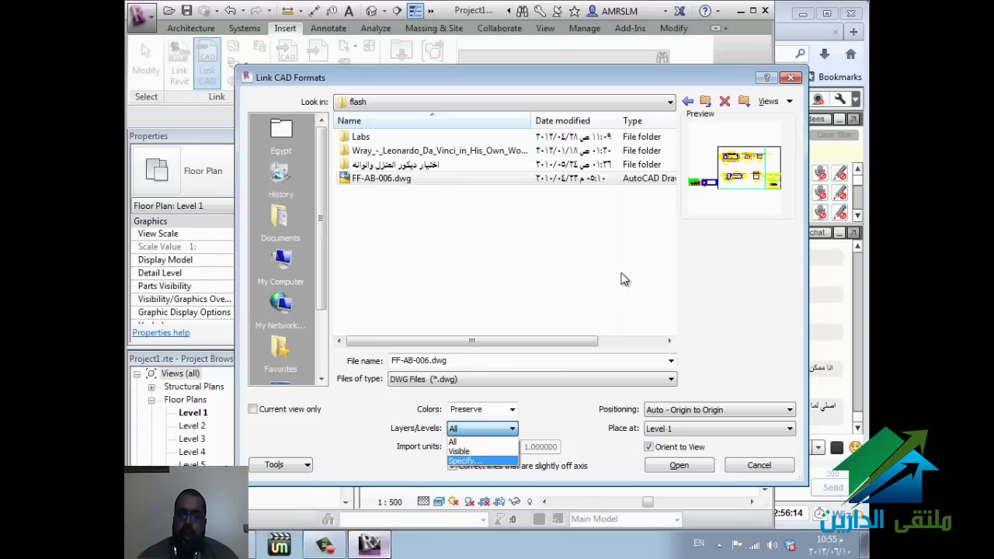
{"action": "key", "text": "Up"}
{"action": "key", "text": "Up"}
{"action": "key", "text": "Return"}
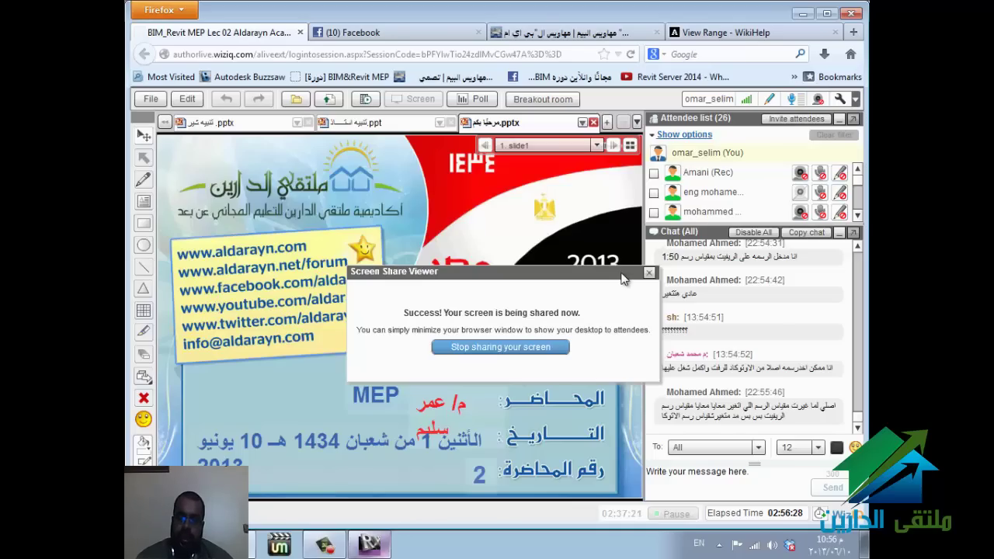
Step: Switch to the Level 1 plan in Revit, try the Scale command and return to the browser class chat
{"action": "key", "text": "alt+Tab"}
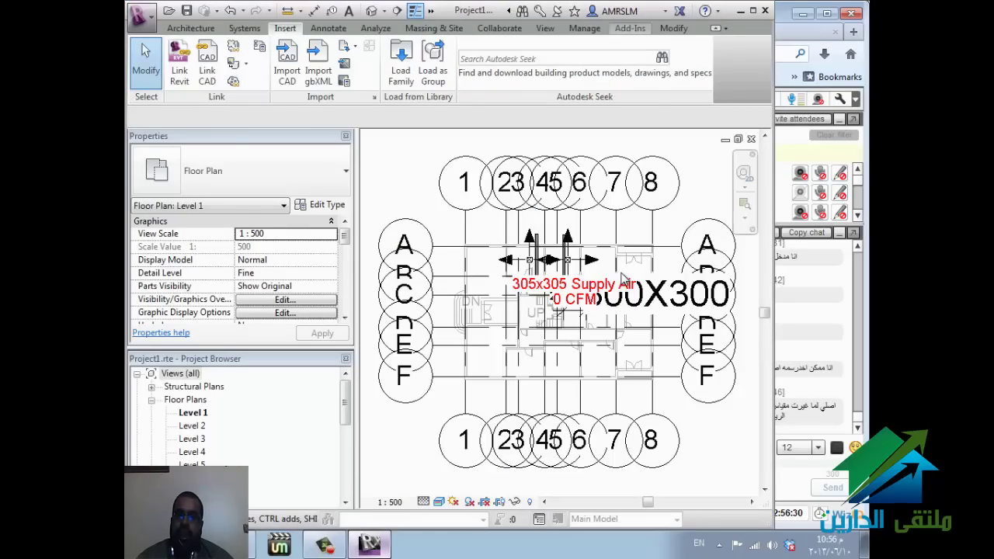
{"action": "key", "text": "r"}
{"action": "key", "text": "e"}
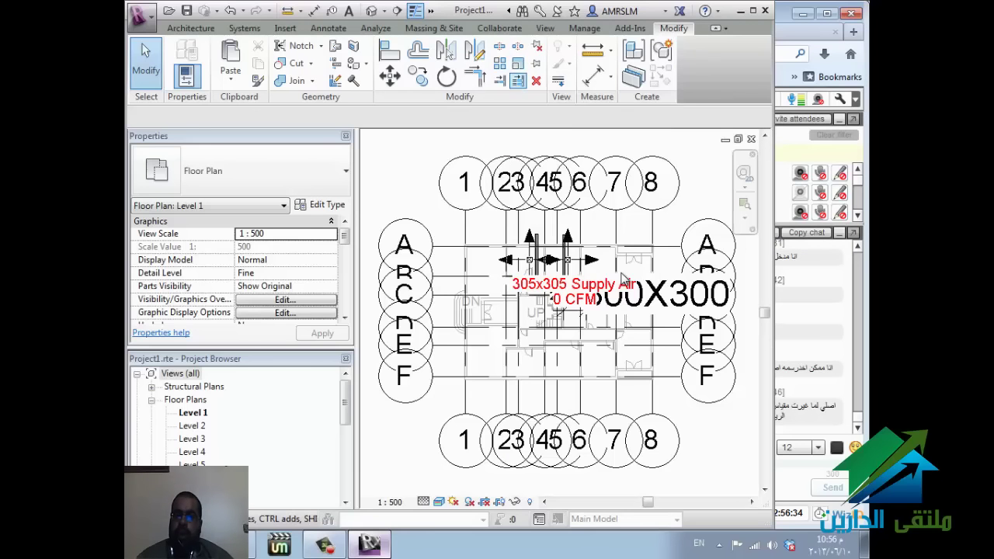
{"action": "key", "text": "alt+Tab"}
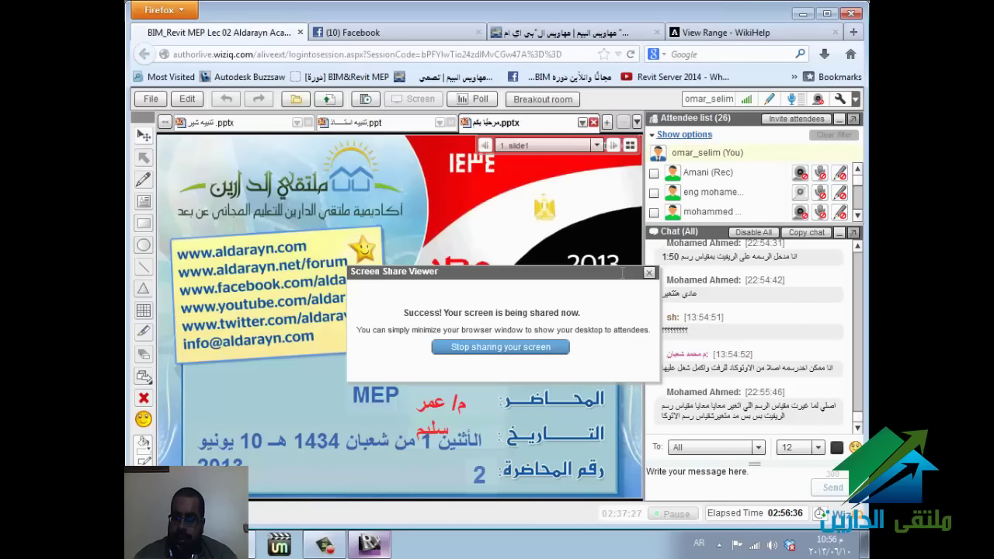
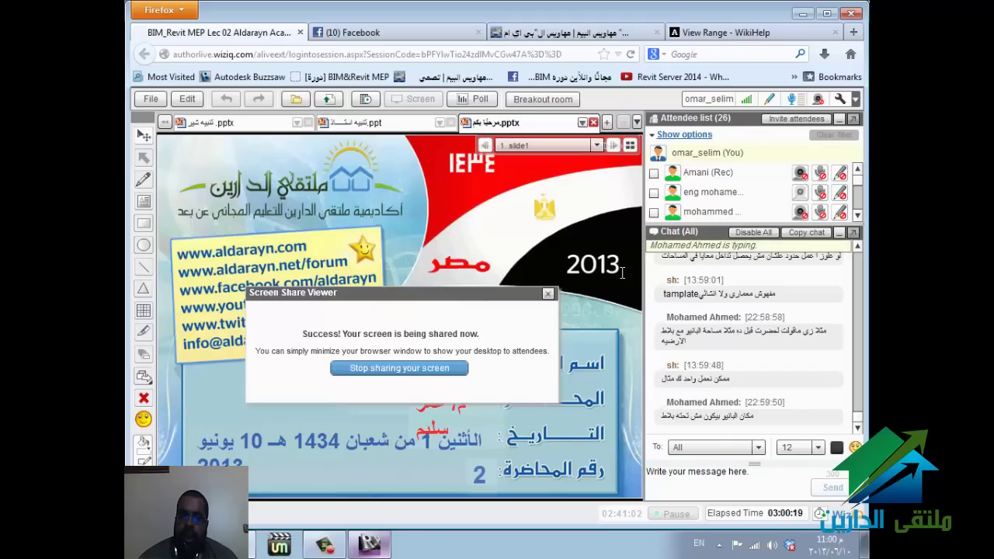
Step: In Revit's Level 1 plan, sketch a closed revision cloud around the supply air terminals and ducts, then switch to the class chat
{"action": "key", "text": "alt+Tab"}
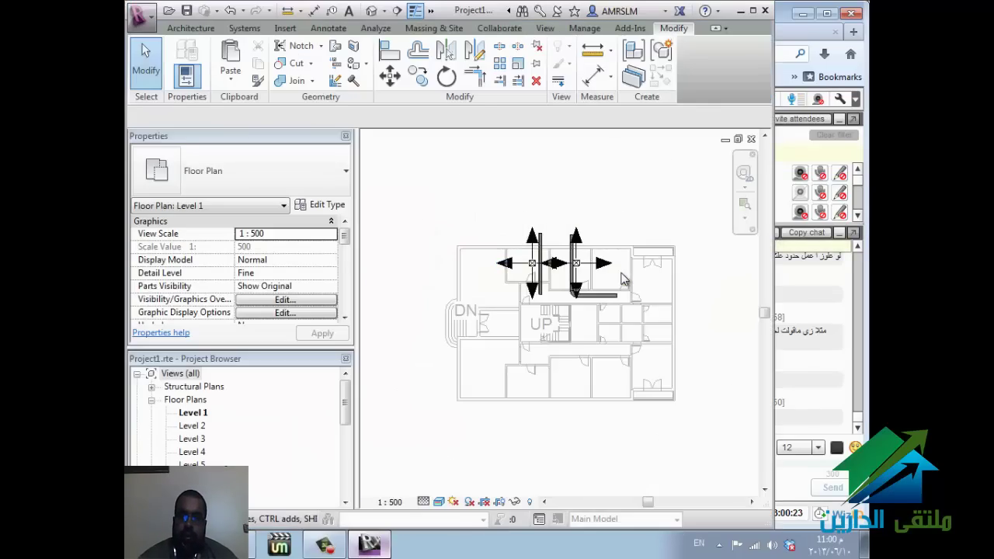
{"action": "scroll", "coordinate": [621, 280], "scroll_direction": "up", "scroll_amount": 5}
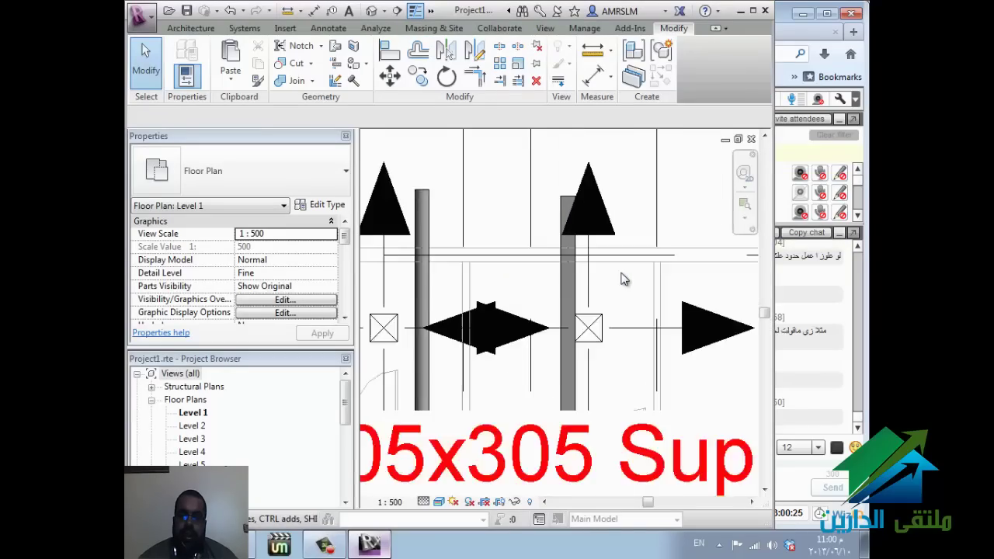
{"action": "scroll", "coordinate": [469, 161], "scroll_direction": "down", "scroll_amount": 1}
{"action": "left_click", "coordinate": [328, 28]}
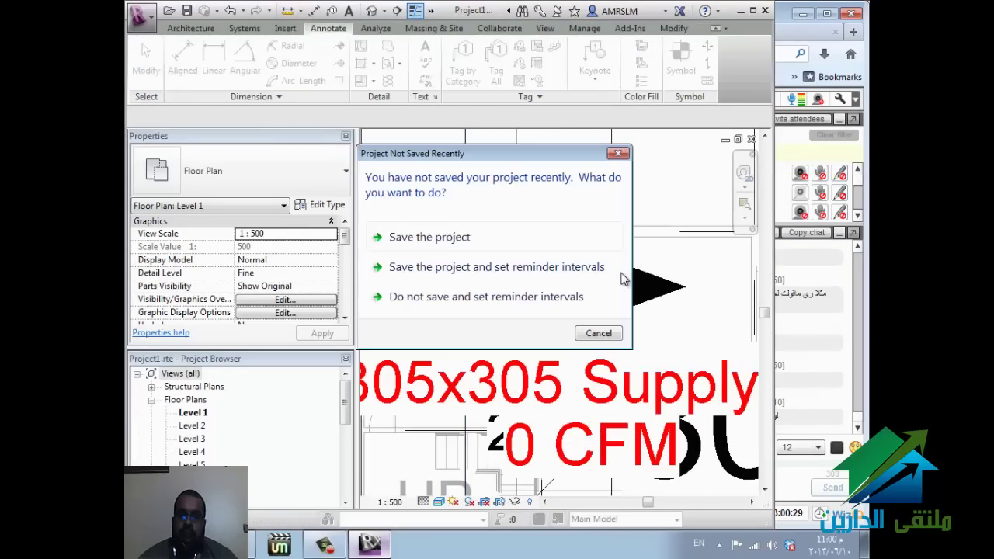
{"action": "key", "text": "Escape"}
{"action": "double_click", "coordinate": [621, 280]}
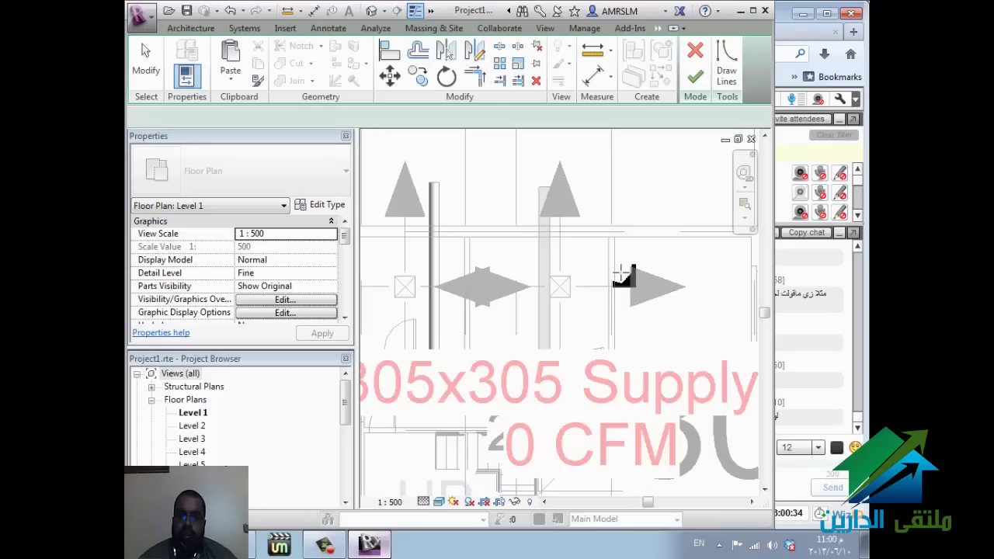
{"action": "left_click", "coordinate": [551, 157]}
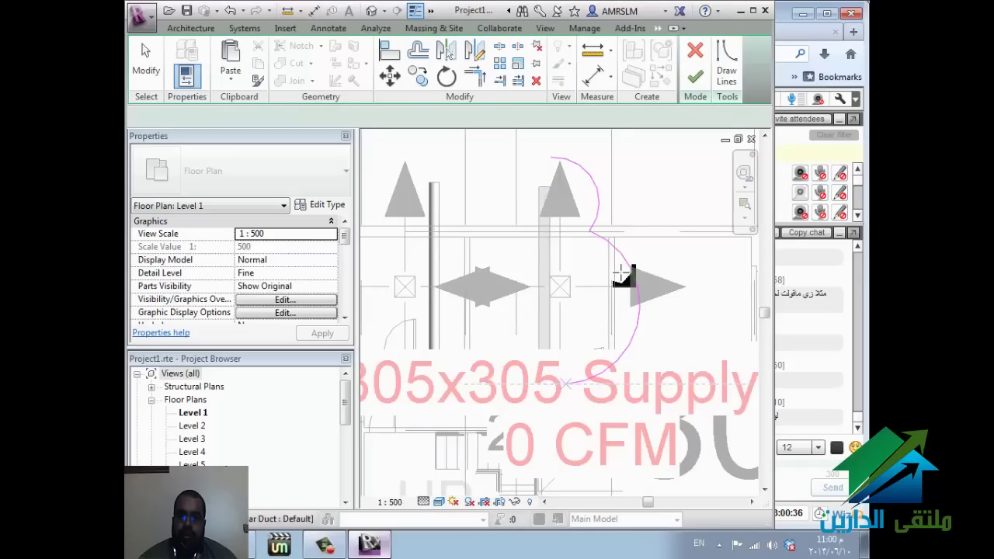
{"action": "left_click", "coordinate": [651, 353]}
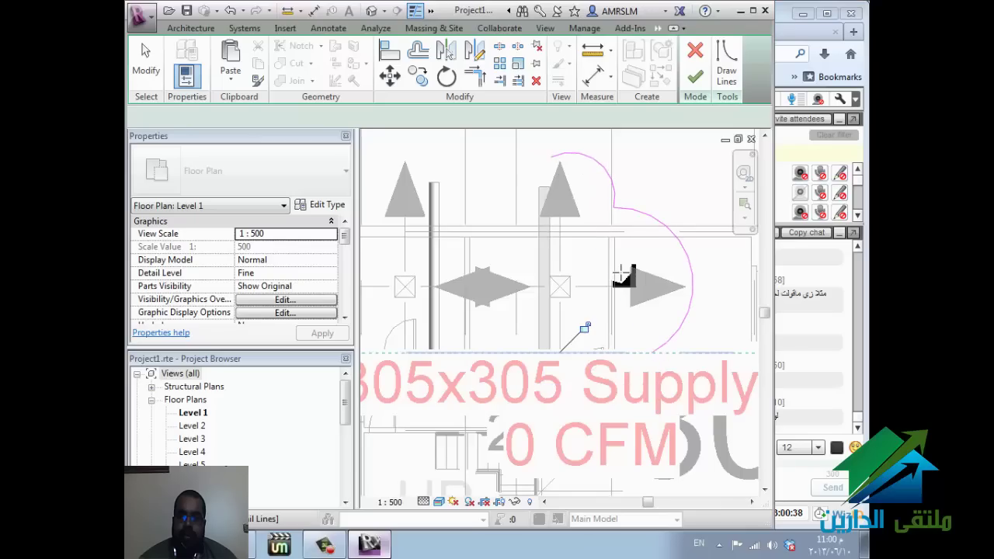
{"action": "left_click", "coordinate": [539, 365]}
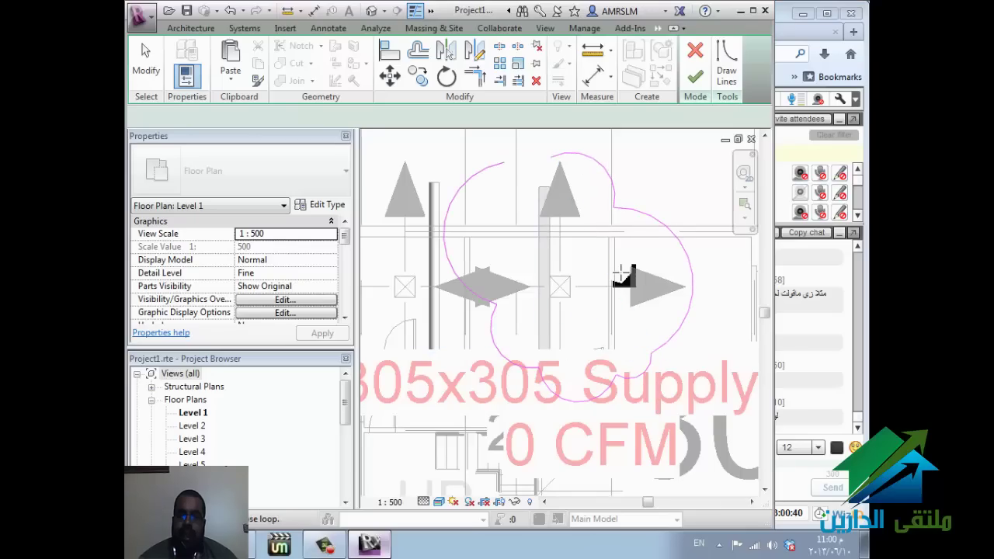
{"action": "left_click", "coordinate": [504, 162]}
{"action": "key", "text": "Escape"}
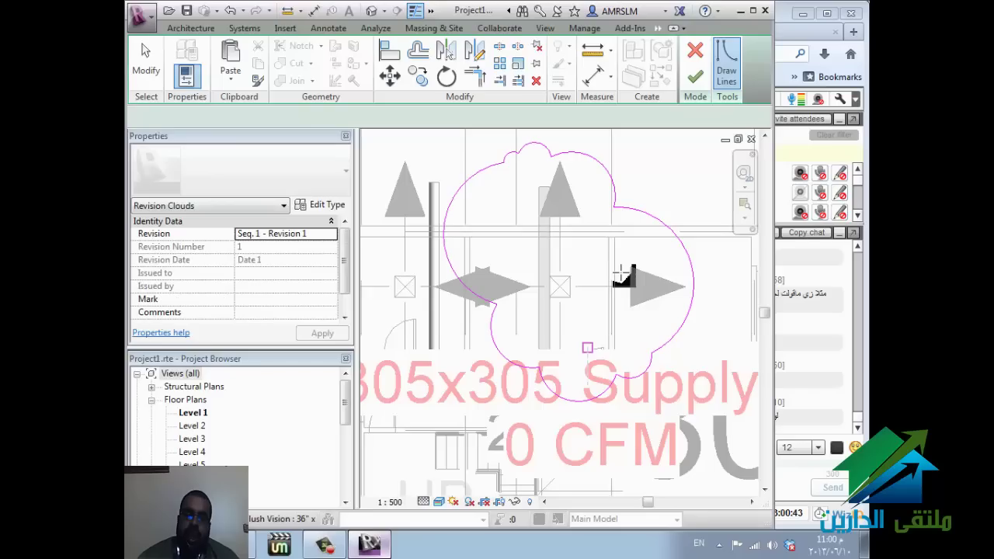
{"action": "key", "text": "alt+Tab"}
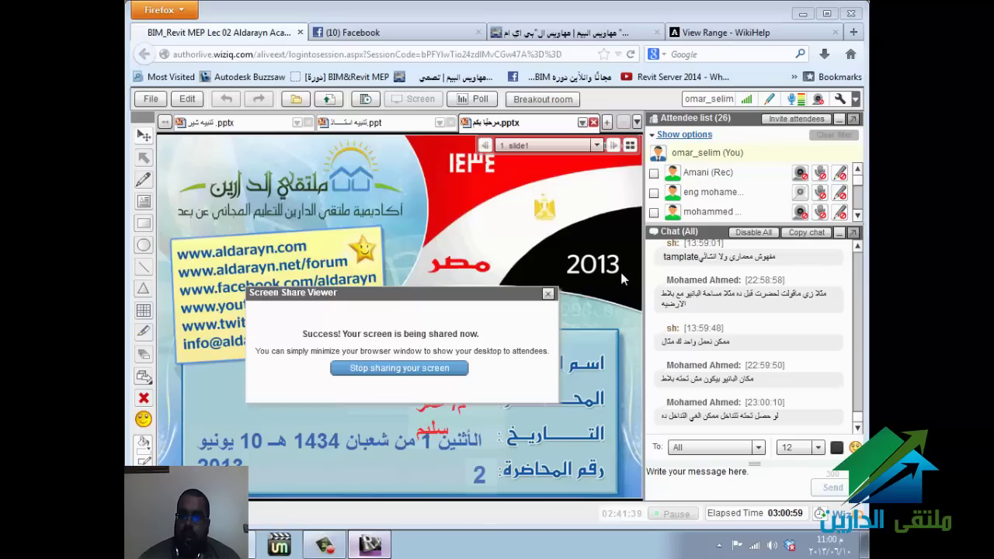
Step: Switch to Revit, examine the option for saving the project as a template, and return to the class chat
{"action": "key", "text": "alt+Tab"}
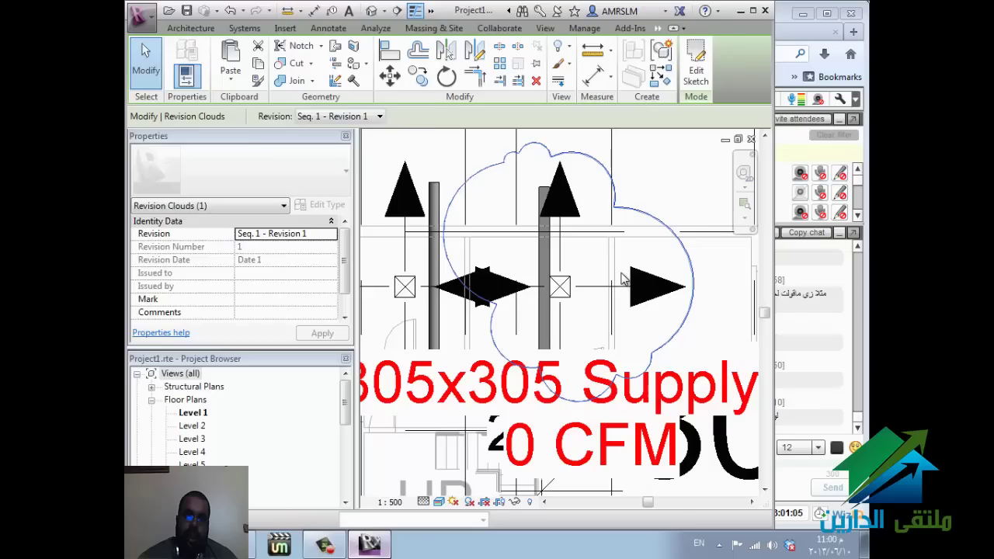
{"action": "key", "text": "alt+f"}
{"action": "key", "text": "Down"}
{"action": "key", "text": "Down"}
{"action": "key", "text": "Right"}
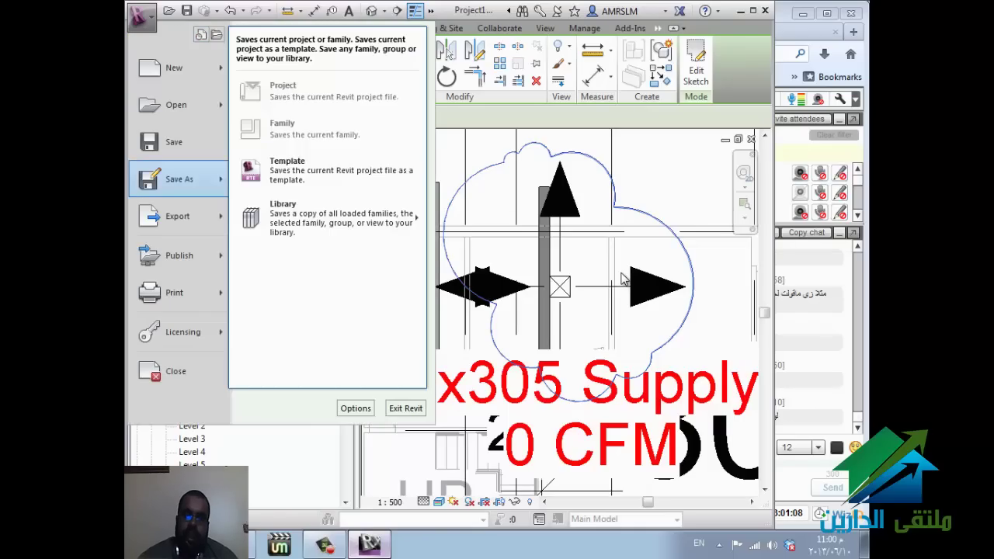
{"action": "key", "text": "Down"}
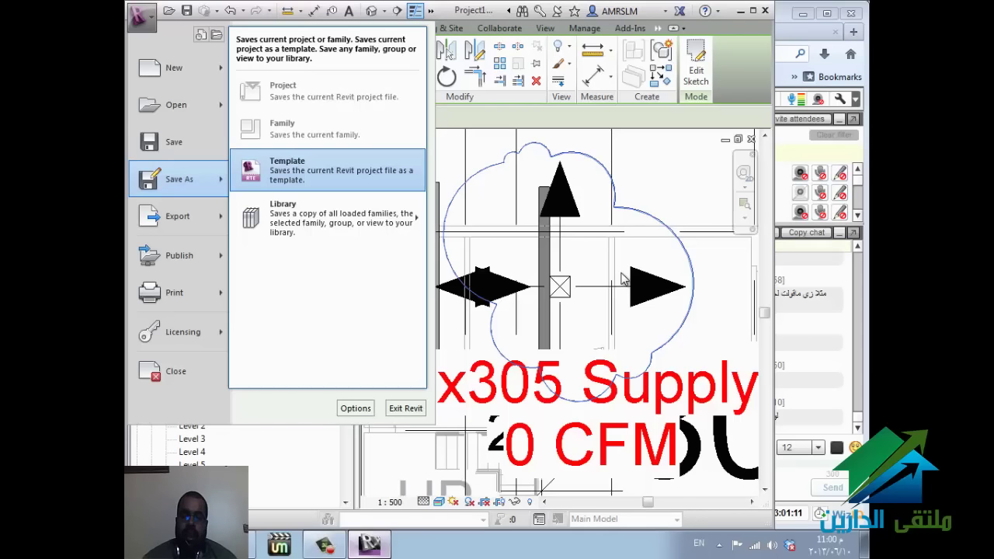
{"action": "key", "text": "Escape"}
{"action": "key", "text": "Escape"}
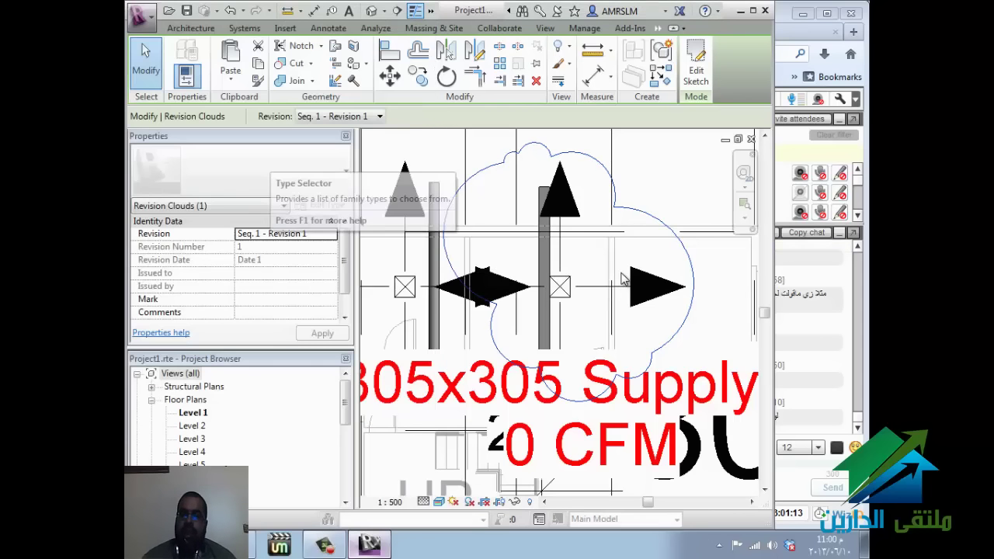
{"action": "key", "text": "alt+Tab"}
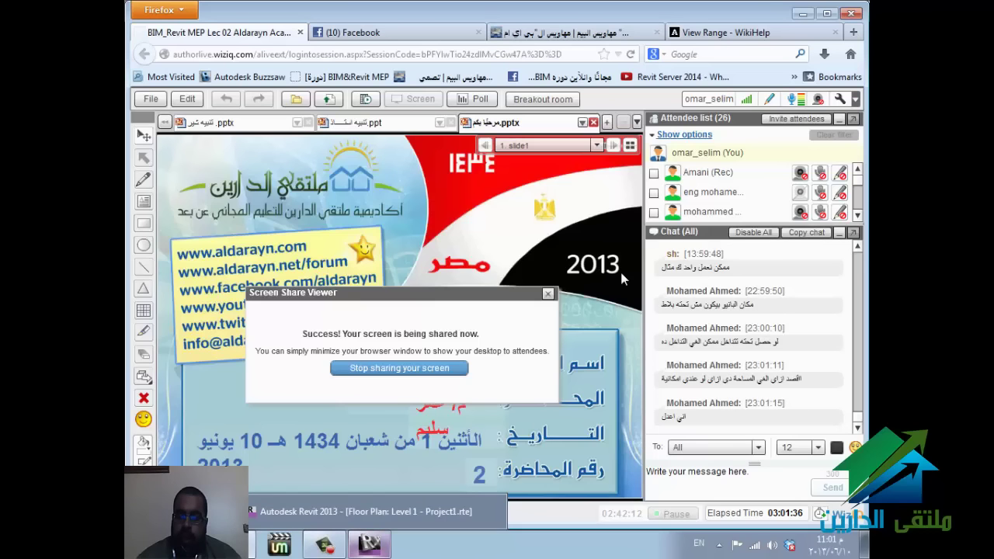
Step: Return to Revit's Level 1 plan and check in the Filter which categories a selection near grids 8 and A contains
{"action": "left_click", "coordinate": [370, 544]}
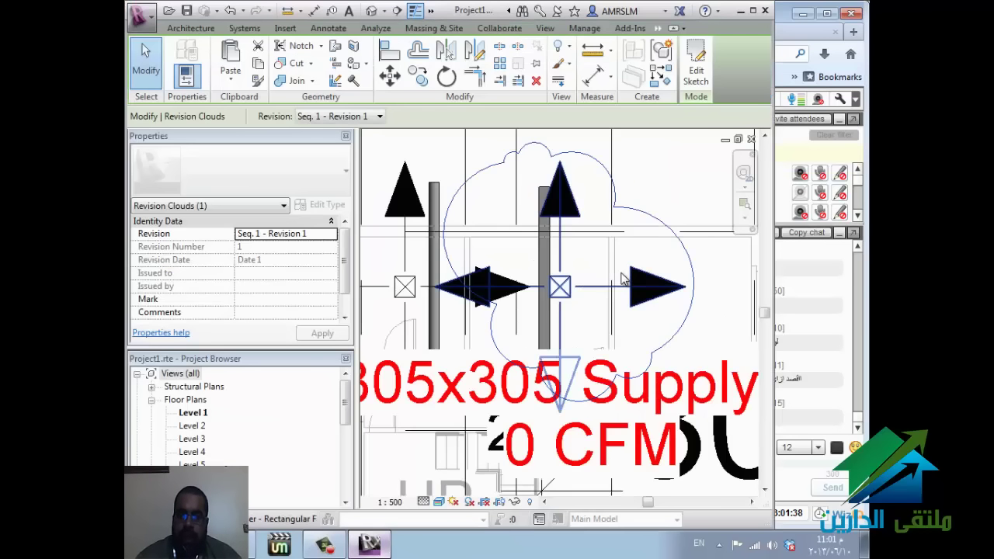
{"action": "scroll", "coordinate": [468, 287], "scroll_direction": "down", "scroll_amount": 1}
{"action": "scroll", "coordinate": [462, 286], "scroll_direction": "down", "scroll_amount": 3}
{"action": "key", "text": "Escape"}
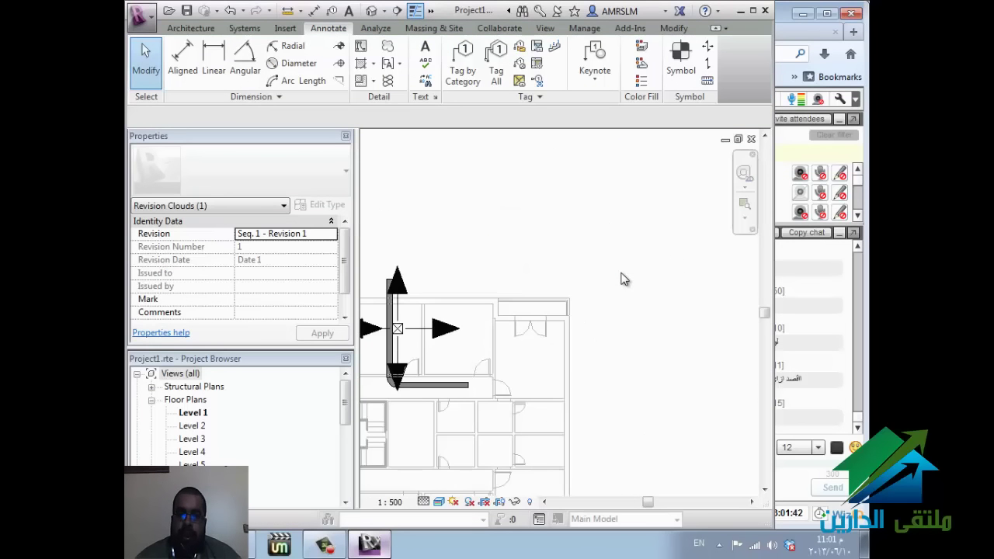
{"action": "key", "text": "Return"}
{"action": "key", "text": "Escape"}
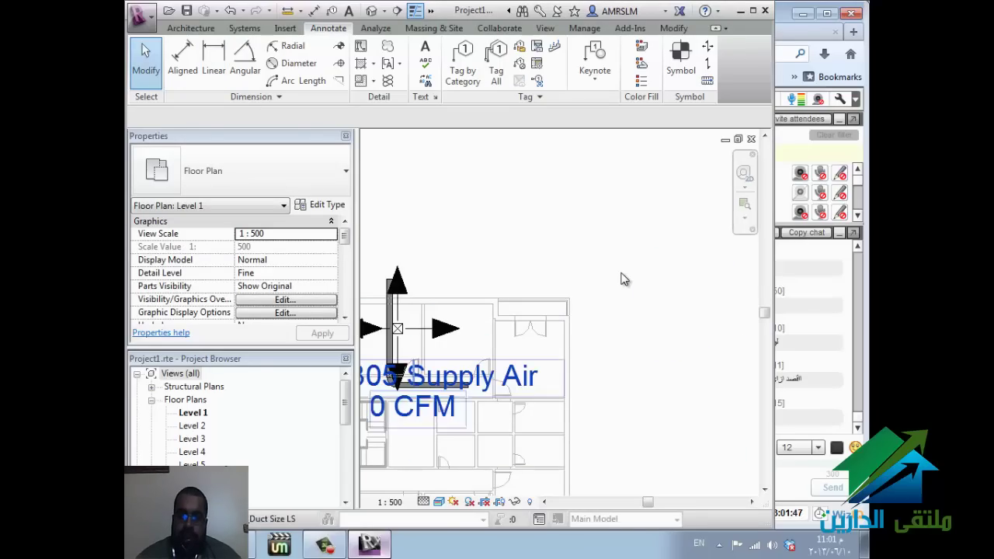
{"action": "key", "text": "ctrl+z"}
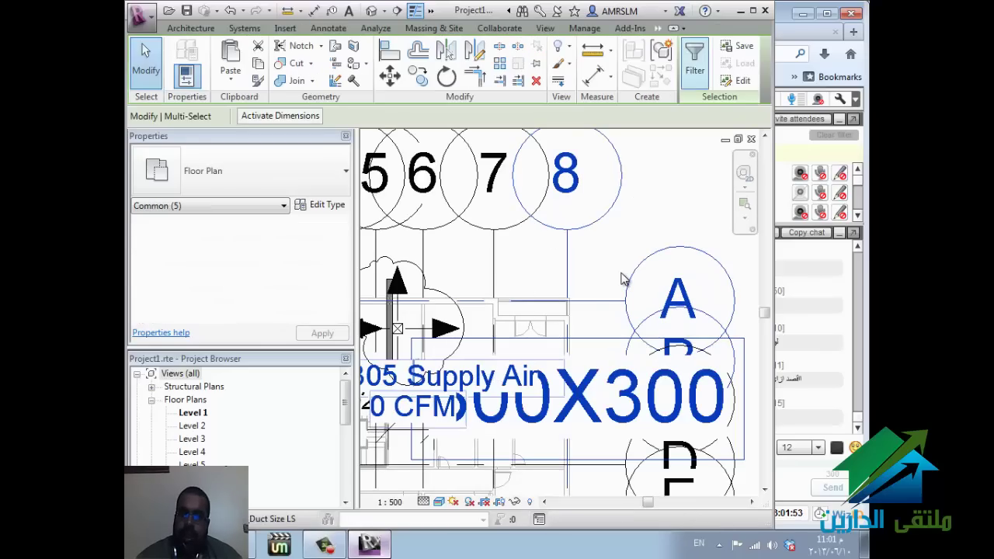
{"action": "key", "text": "f"}
{"action": "key", "text": "i"}
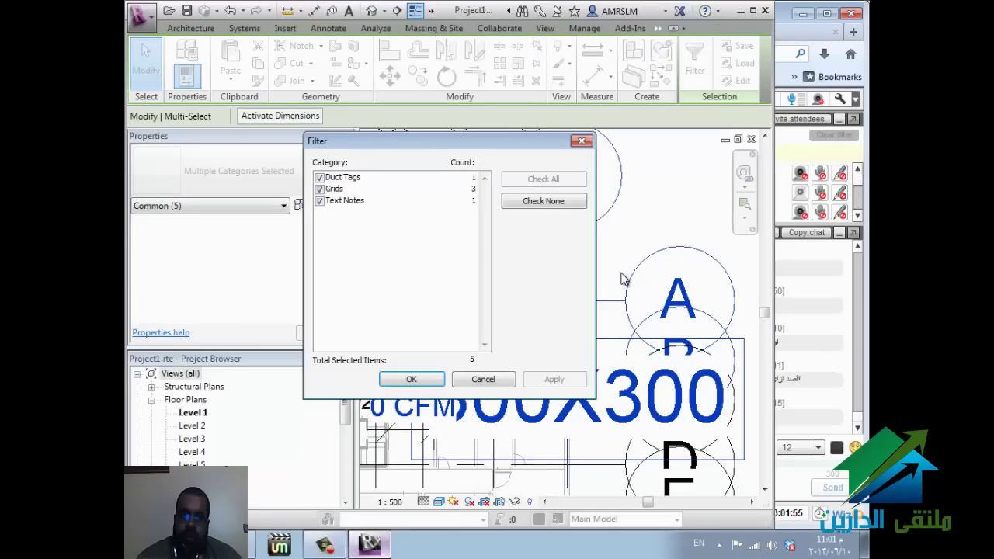
{"action": "key", "text": "Escape"}
{"action": "key", "text": "Escape"}
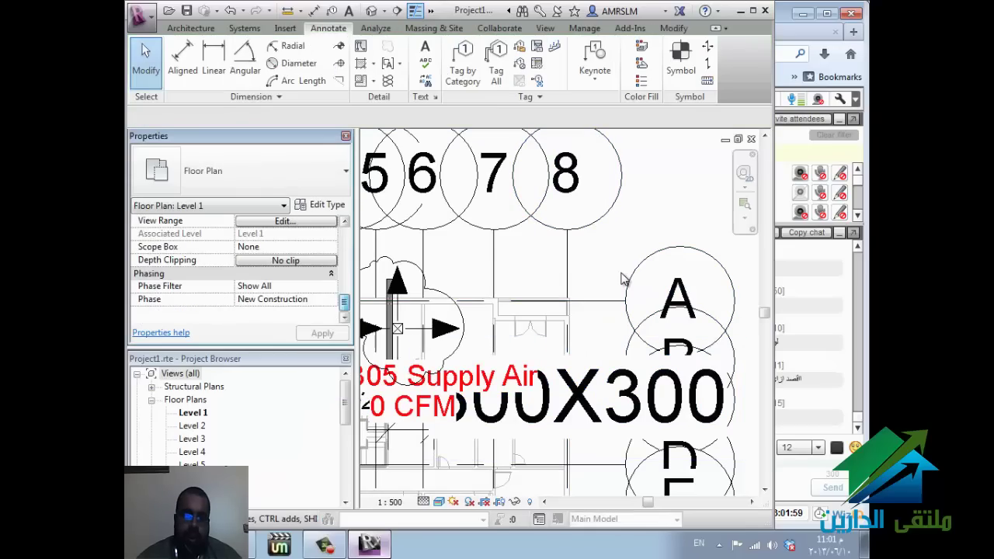
{"action": "key", "text": "v"}
{"action": "key", "text": "r"}
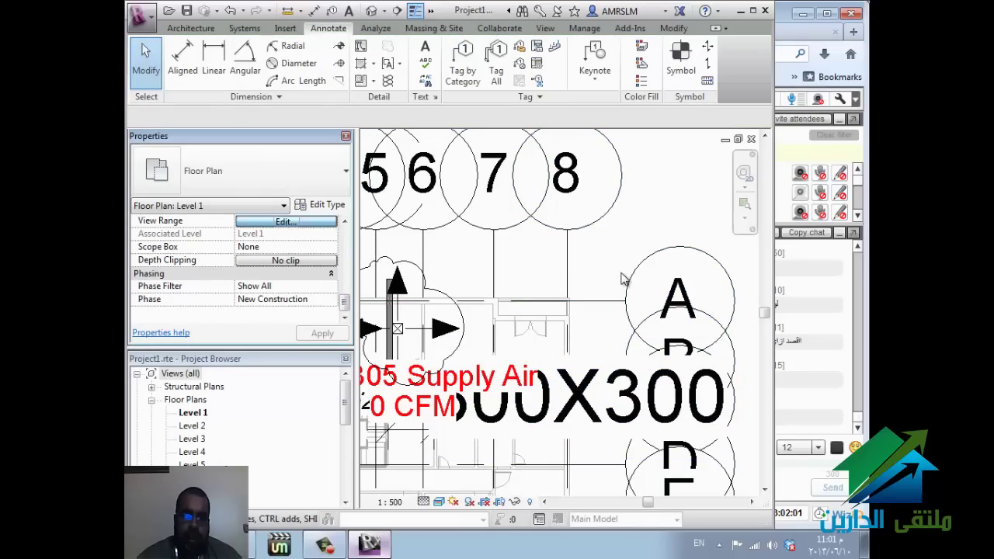
{"action": "double_click", "coordinate": [511, 141]}
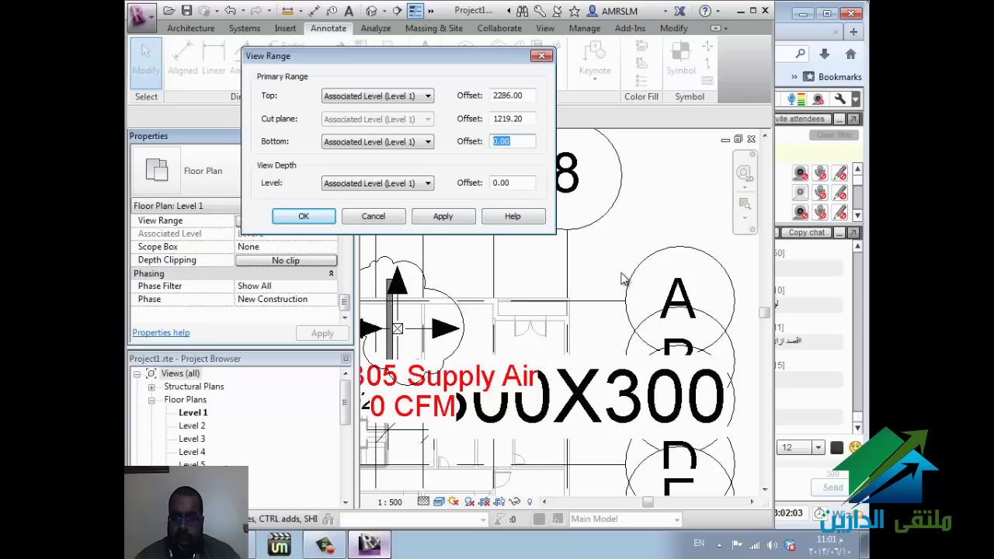
{"action": "type", "text": "-"}
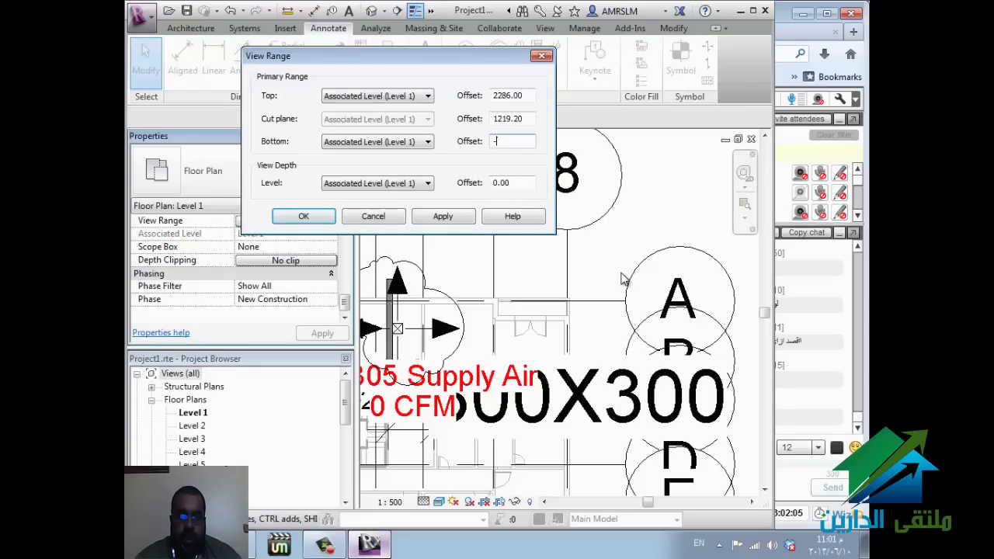
{"action": "key", "text": "Escape"}
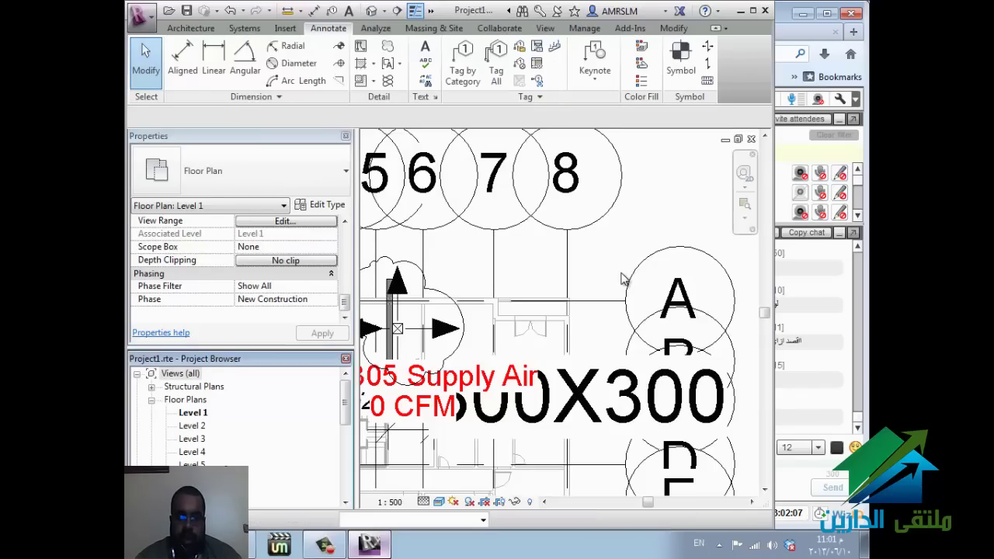
Step: Open the Level 2 floor plan and set its View Range Bottom and View Depth offsets to -200
{"action": "key", "text": "ctrl+Tab"}
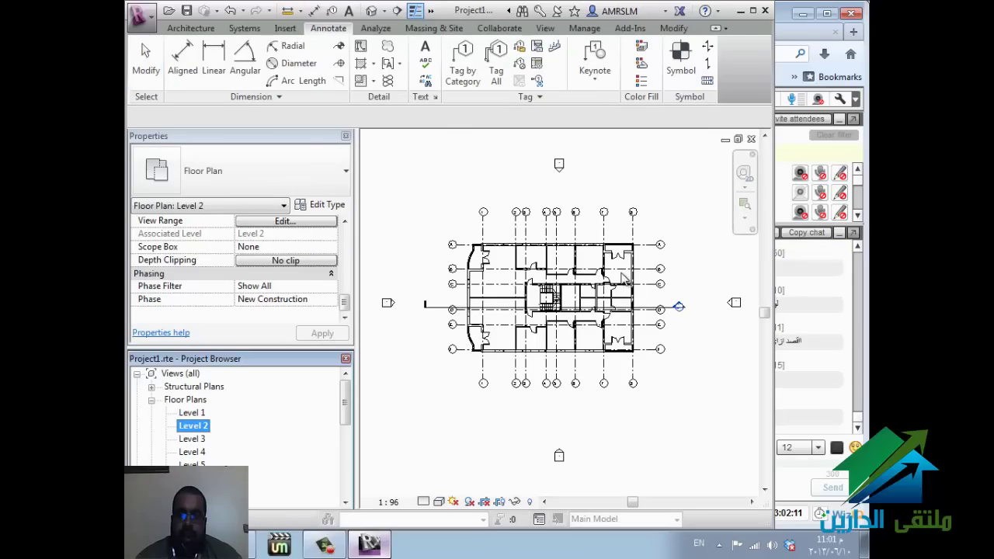
{"action": "scroll", "coordinate": [621, 280], "scroll_direction": "up", "scroll_amount": 2}
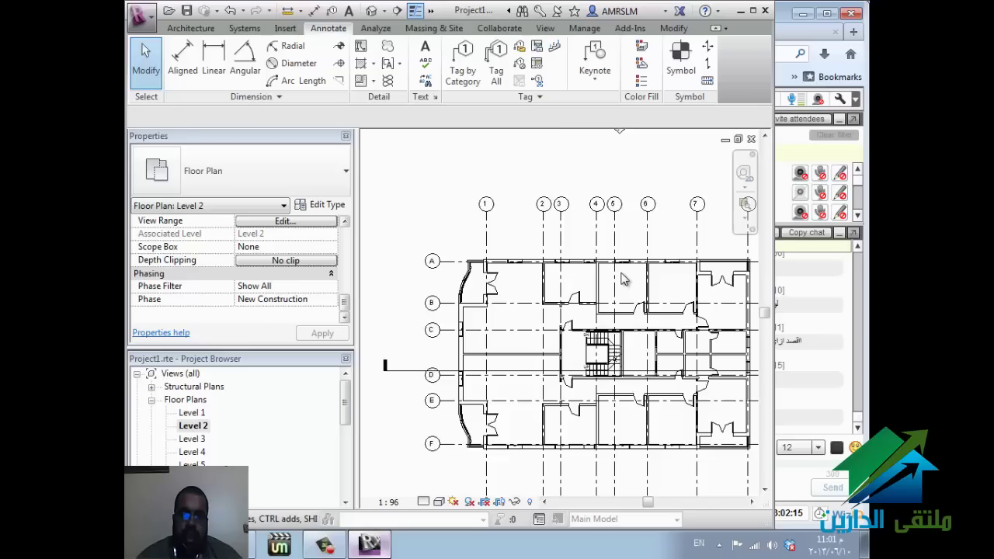
{"action": "key", "text": "v"}
{"action": "key", "text": "r"}
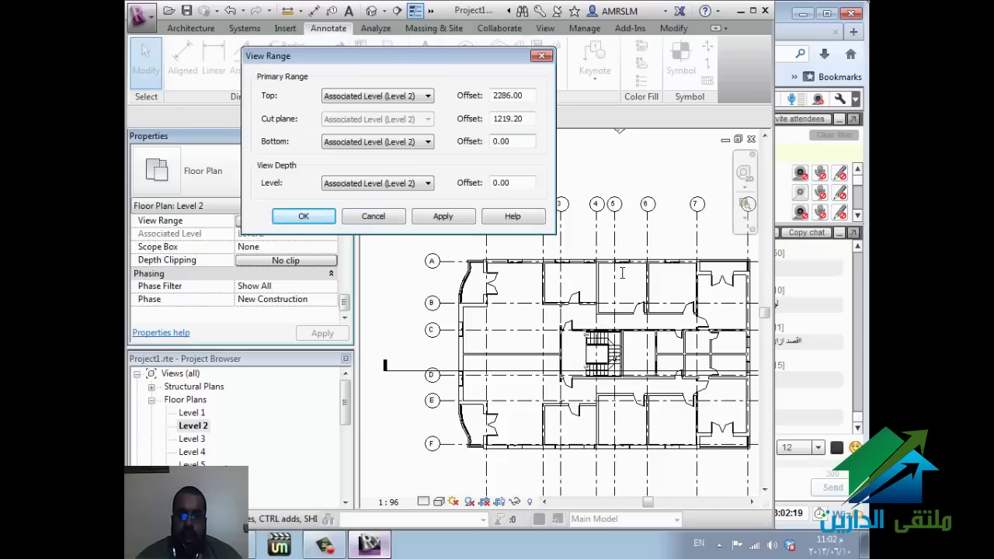
{"action": "key", "text": "Tab"}
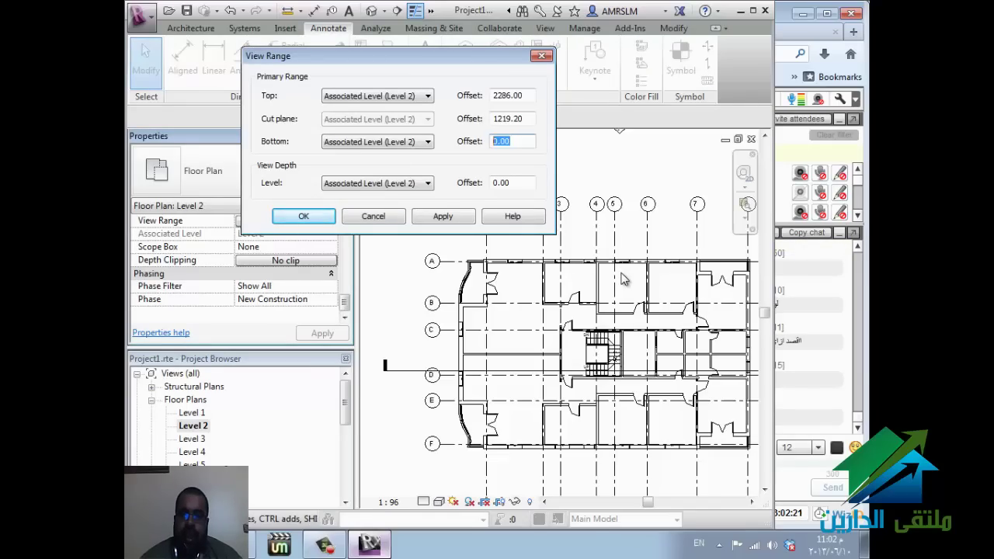
{"action": "type", "text": "-"}
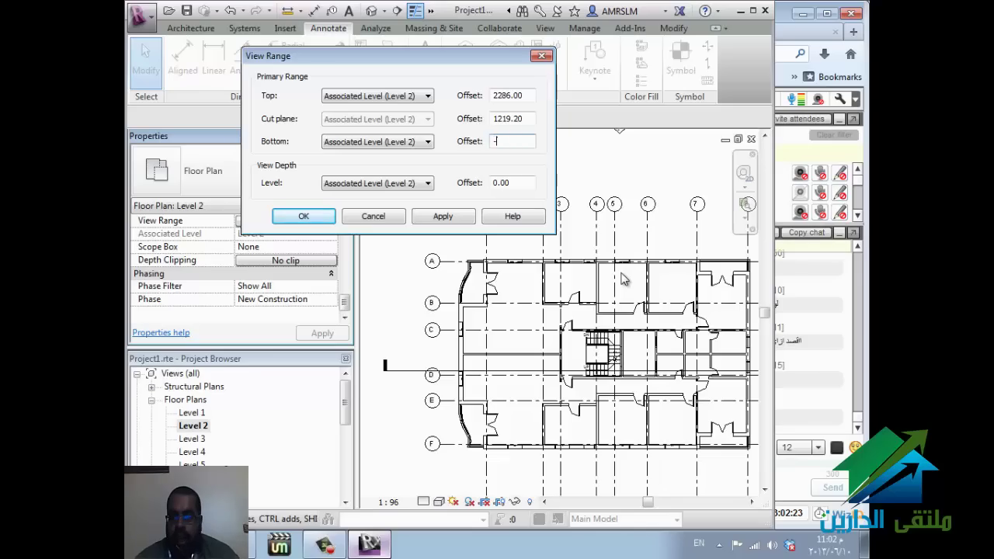
{"action": "type", "text": "200"}
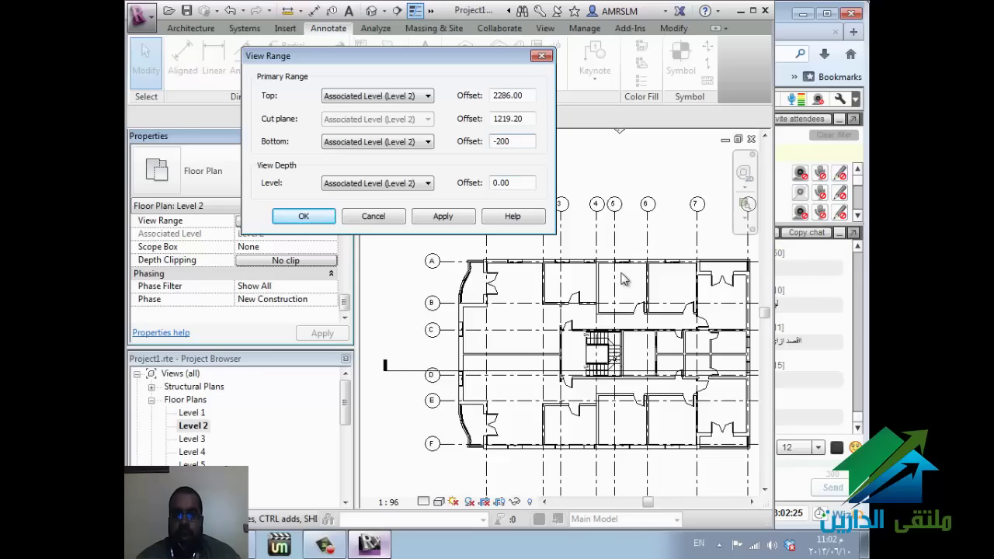
{"action": "key", "text": "Tab"}
{"action": "type", "text": "-"}
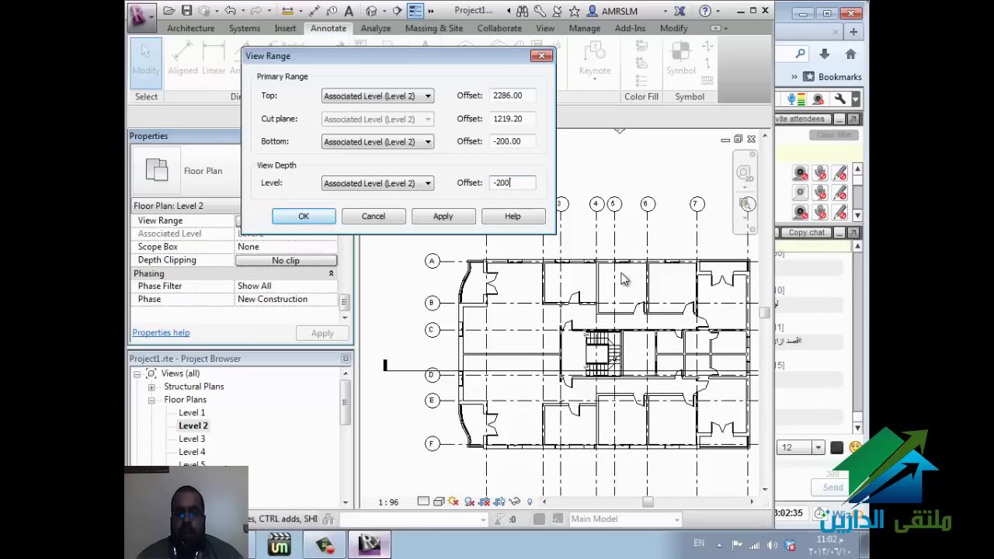
{"action": "key", "text": "Return"}
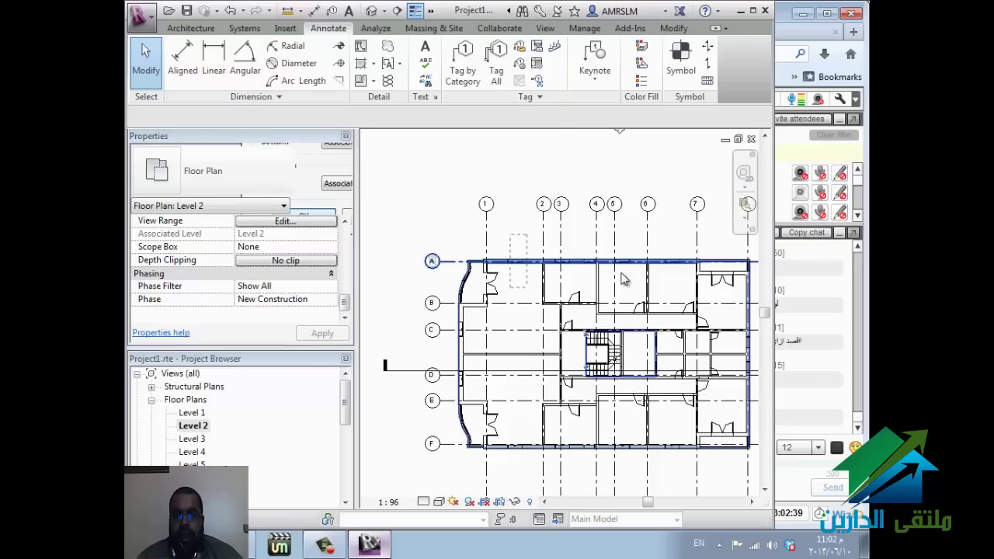
Step: Select the elements crossing grid A between grids 1 and 2 and filter the selection to Floors only
{"action": "left_click", "coordinate": [622, 279]}
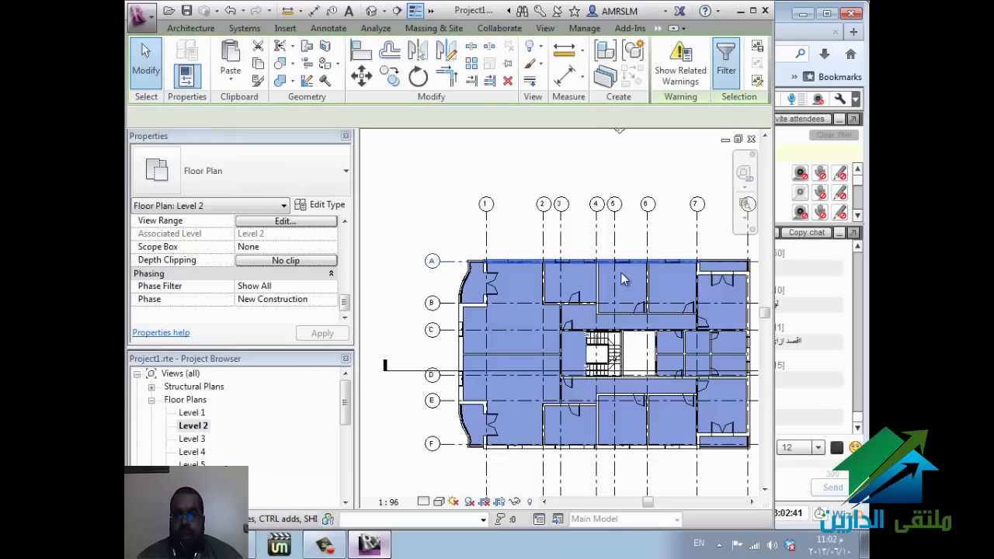
{"action": "left_click", "coordinate": [726, 60]}
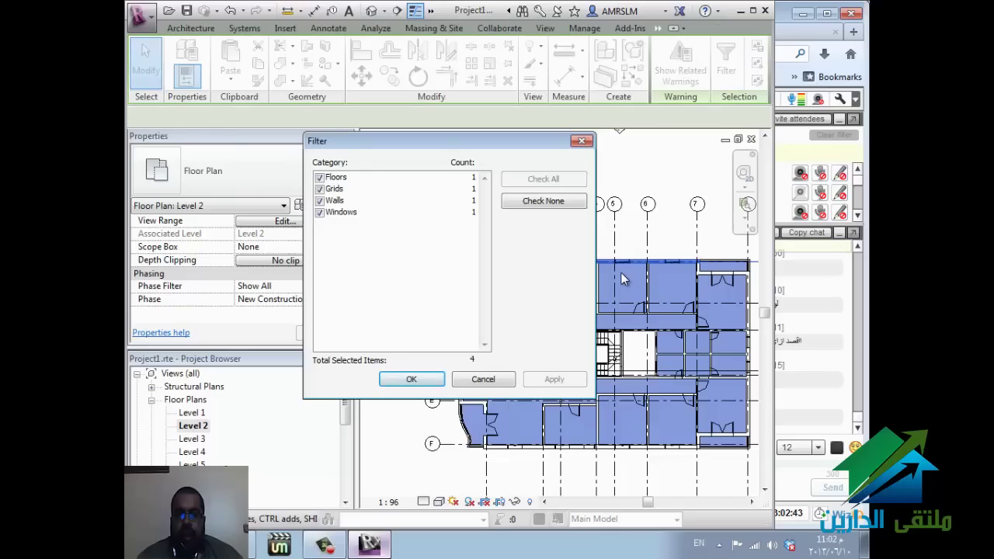
{"action": "left_click", "coordinate": [542, 200]}
{"action": "left_click", "coordinate": [319, 177]}
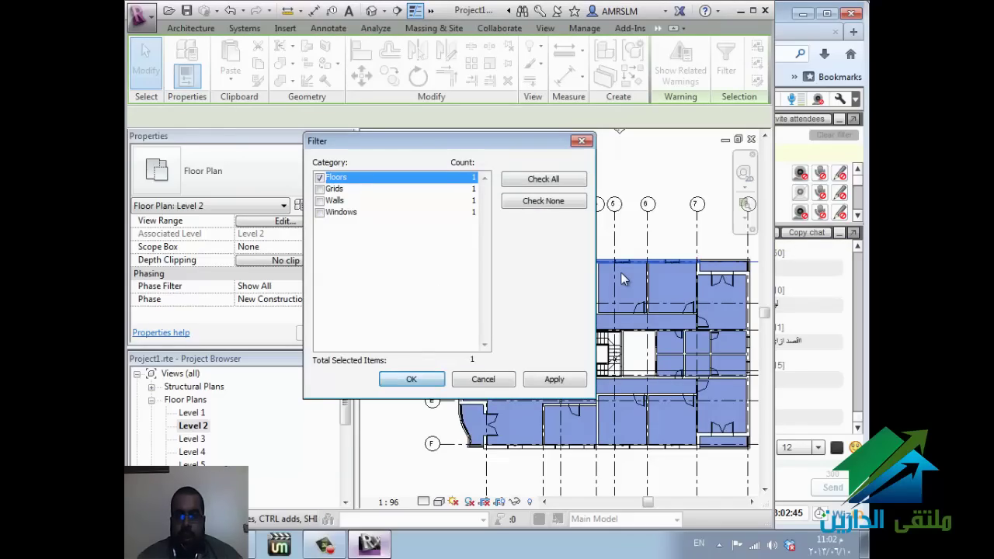
{"action": "key", "text": "Return"}
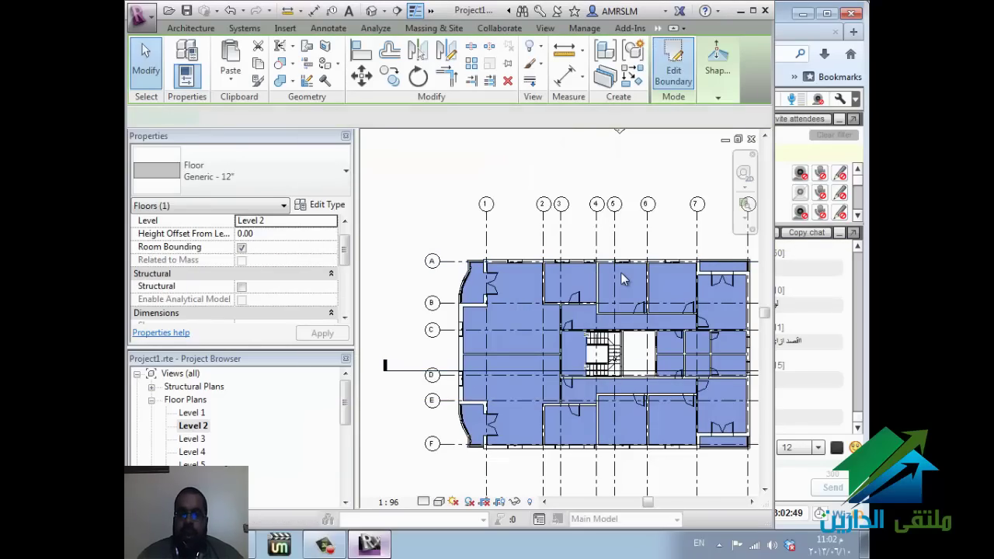
Step: Edit the Level 2 floor boundary to add a rectangular opening about 3663 by 1975 mm between grids 1 and 2, and finish the sketch
{"action": "double_click", "coordinate": [621, 279]}
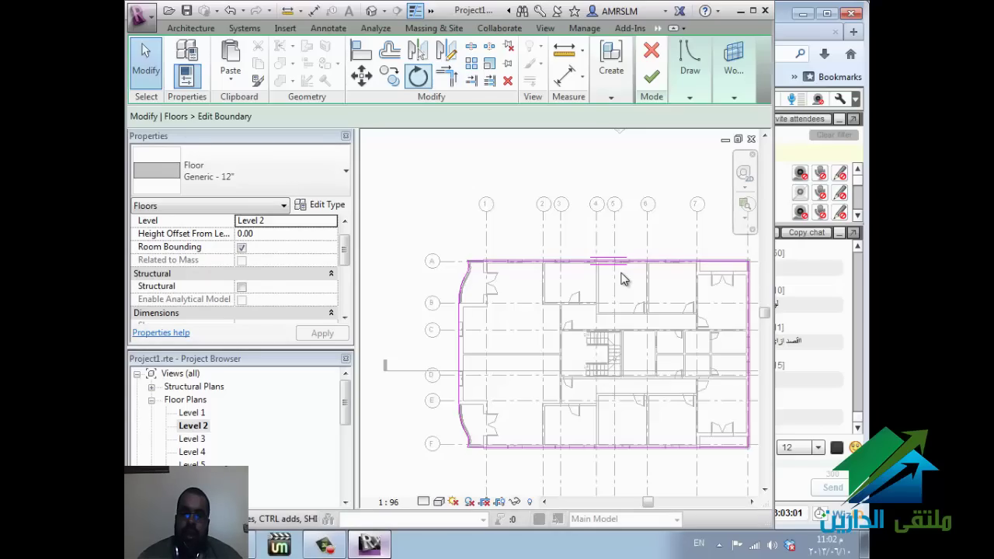
{"action": "left_click", "coordinate": [690, 97]}
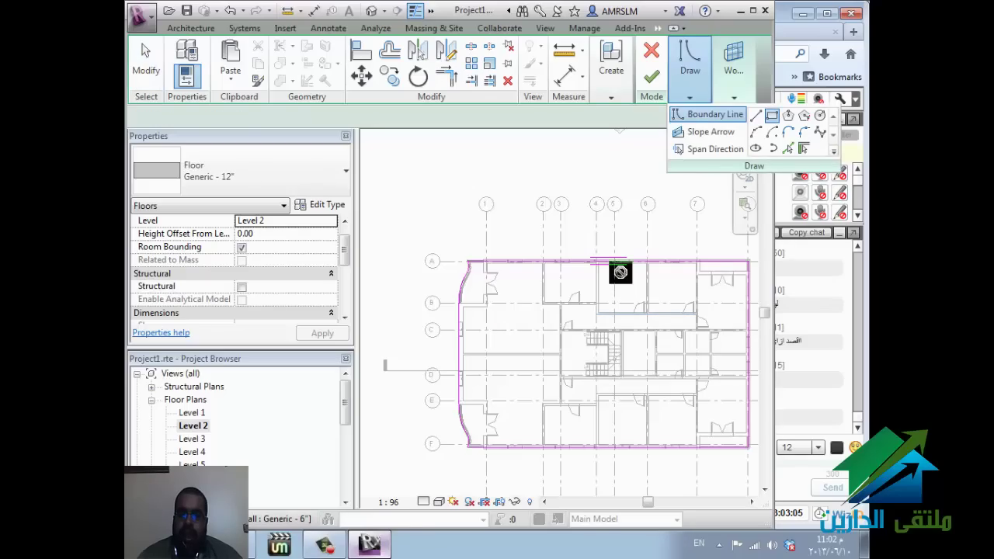
{"action": "left_click", "coordinate": [496, 314]}
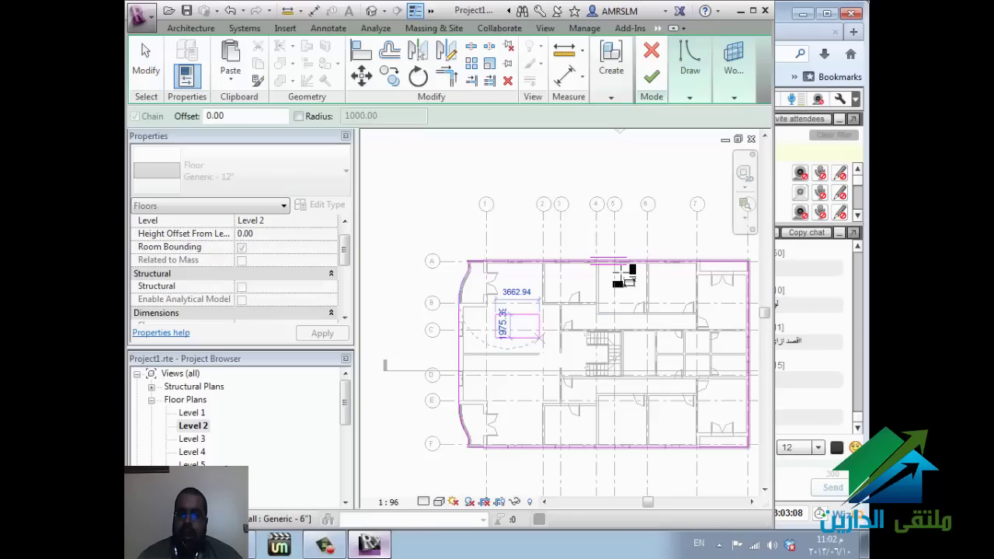
{"action": "left_click", "coordinate": [542, 337]}
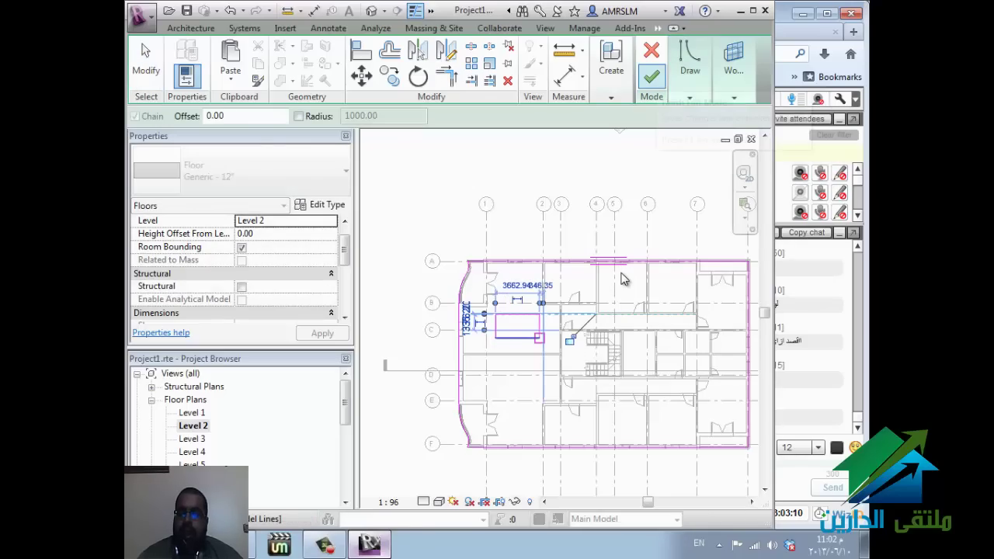
{"action": "key", "text": "Escape"}
{"action": "key", "text": "Return"}
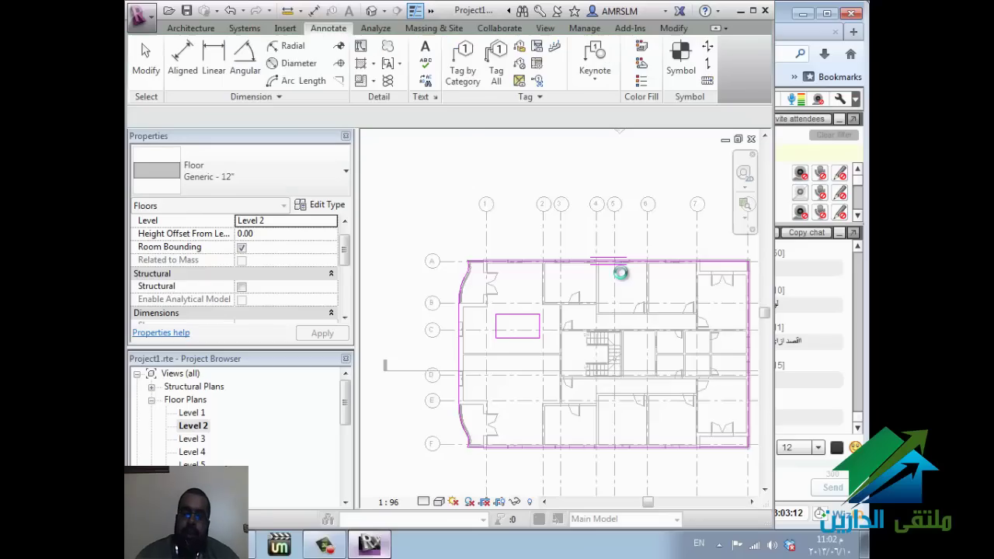
Step: Start a new floor on Level 2 and sketch its rectangular boundary over the opening between grids 1 and 2
{"action": "key", "text": "Return"}
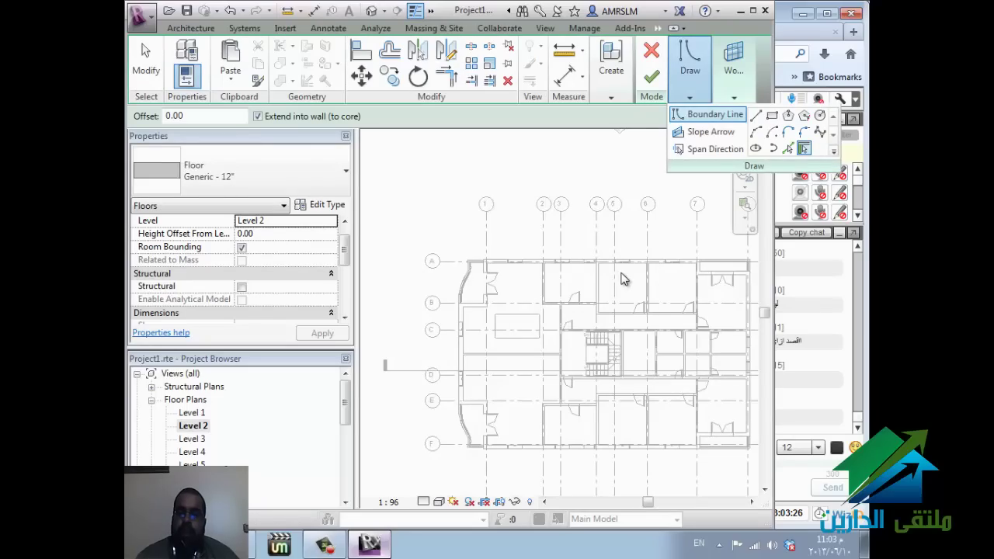
{"action": "left_click", "coordinate": [772, 115]}
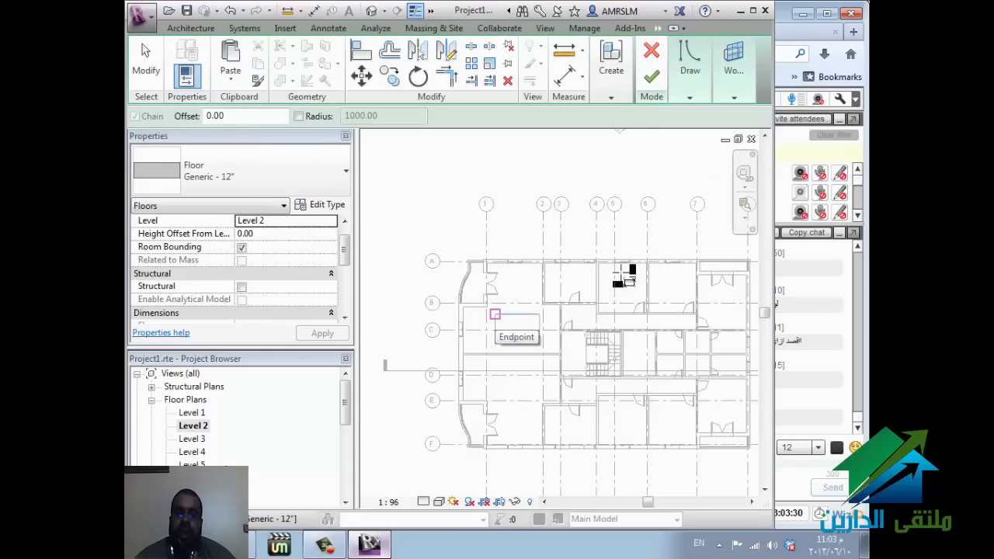
{"action": "left_click", "coordinate": [239, 170]}
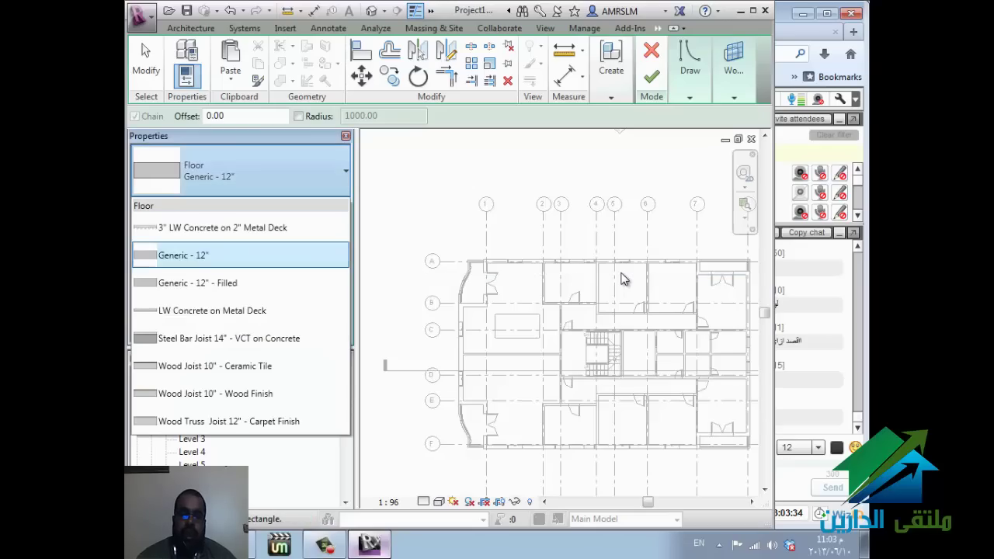
{"action": "key", "text": "alt+Tab"}
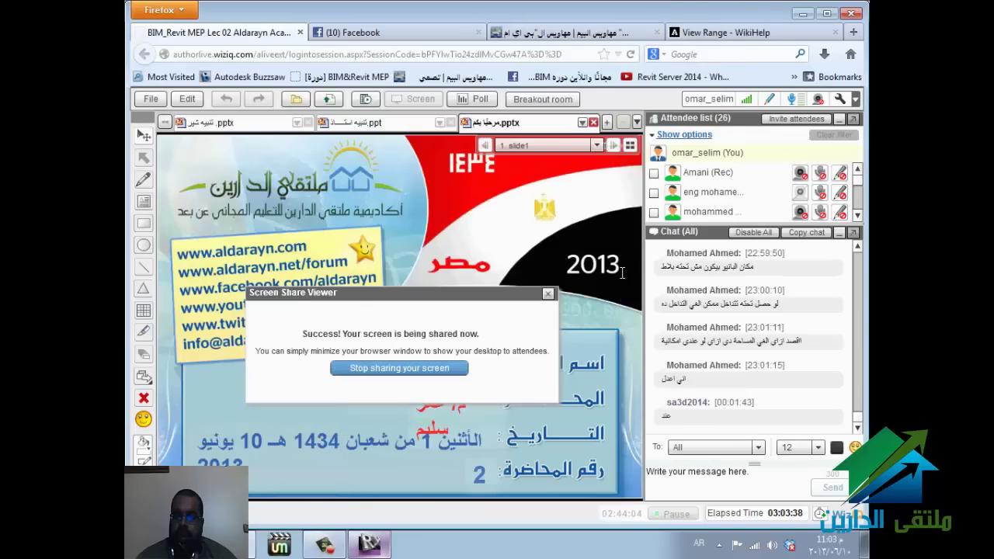
{"action": "key", "text": "alt+Tab"}
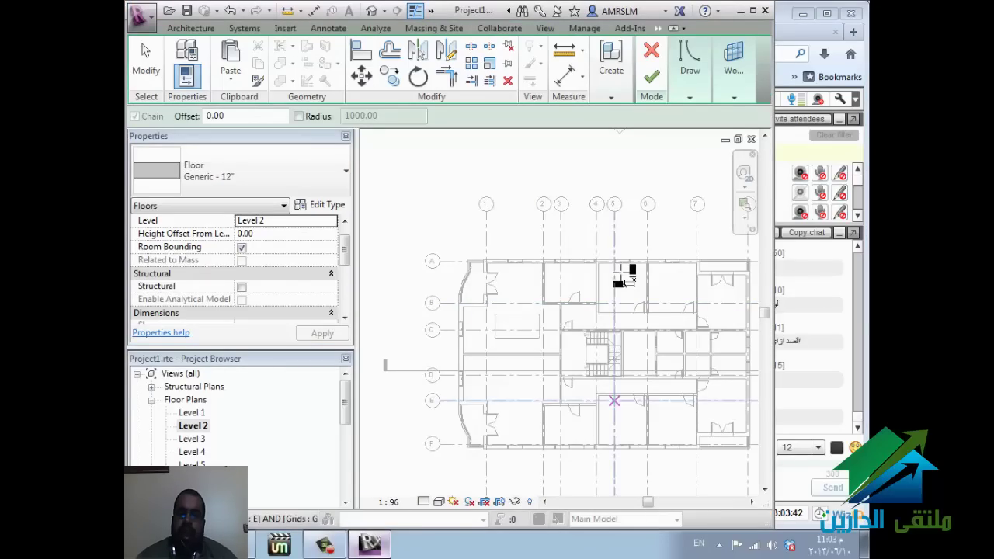
{"action": "left_click", "coordinate": [689, 70]}
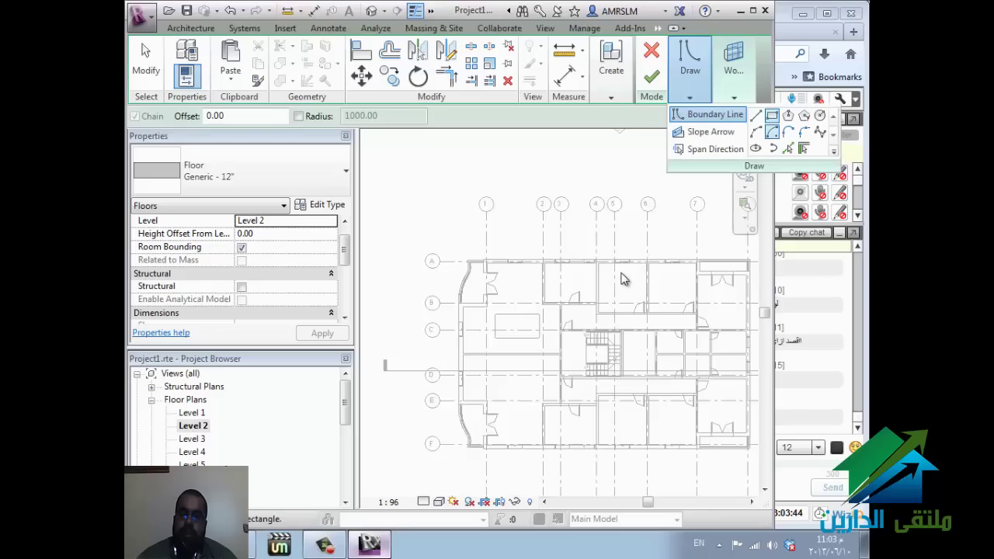
{"action": "left_click", "coordinate": [772, 115]}
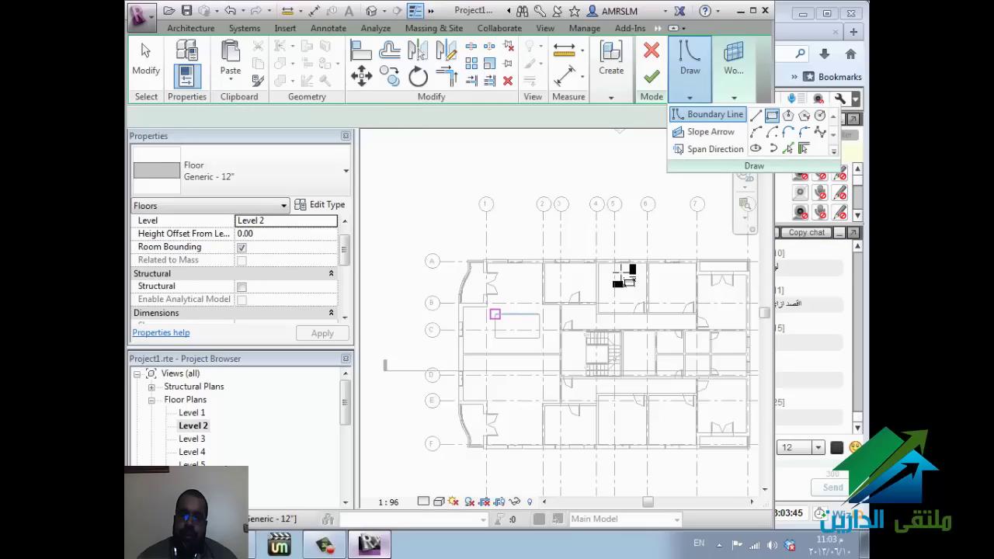
{"action": "left_click", "coordinate": [495, 314]}
{"action": "left_click", "coordinate": [543, 345]}
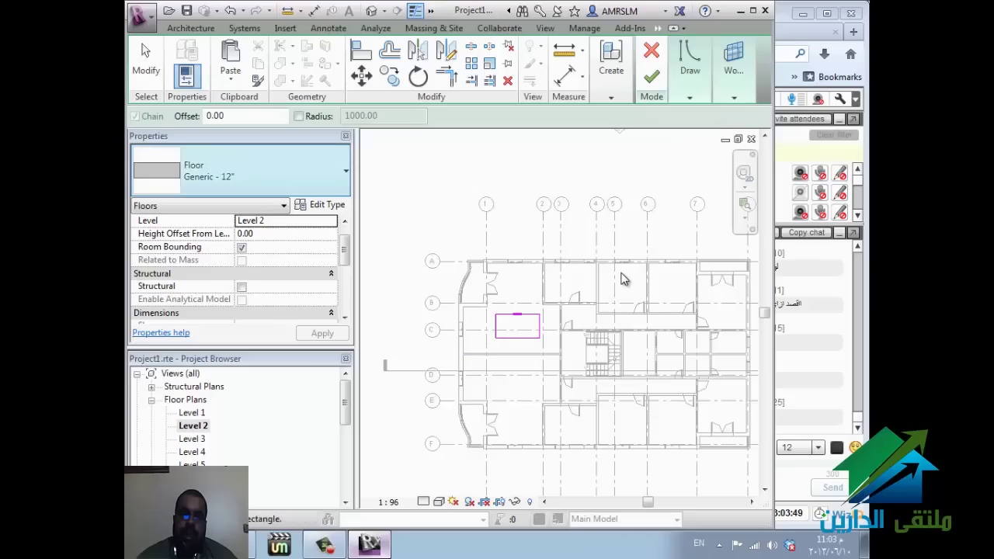
Step: Set the new floor's type to Generic - 12" - Filled, finish its sketch and cancel the wall and floor join dialog
{"action": "left_click", "coordinate": [240, 171]}
{"action": "key", "text": "Up"}
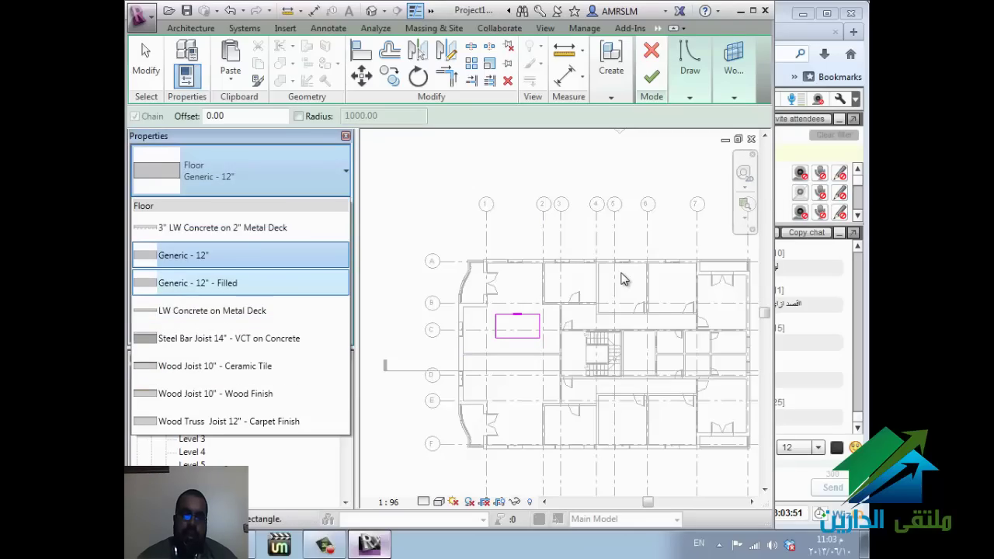
{"action": "left_click", "coordinate": [239, 283]}
{"action": "left_click", "coordinate": [651, 77]}
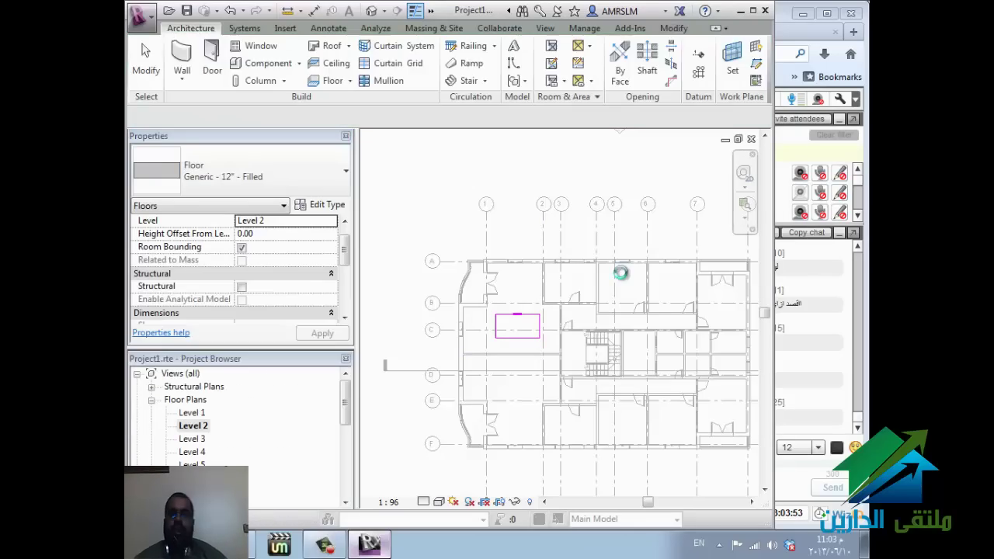
{"action": "left_click", "coordinate": [593, 284]}
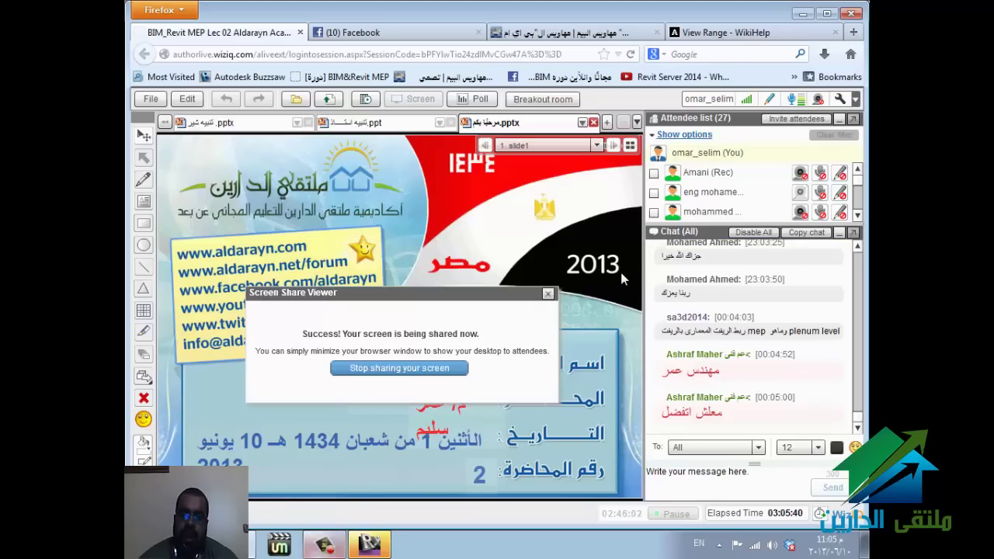
{"action": "key", "text": "alt+Tab"}
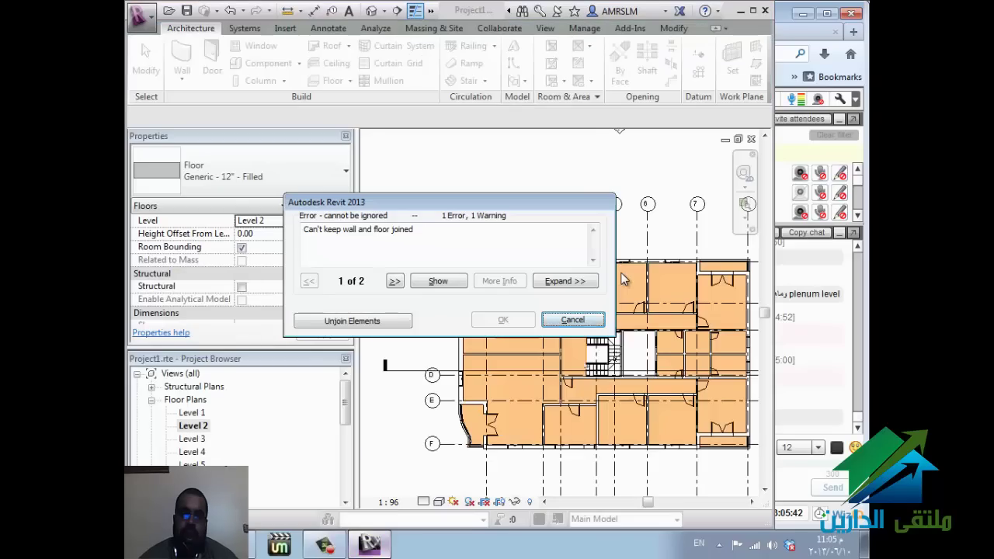
{"action": "key", "text": "Escape"}
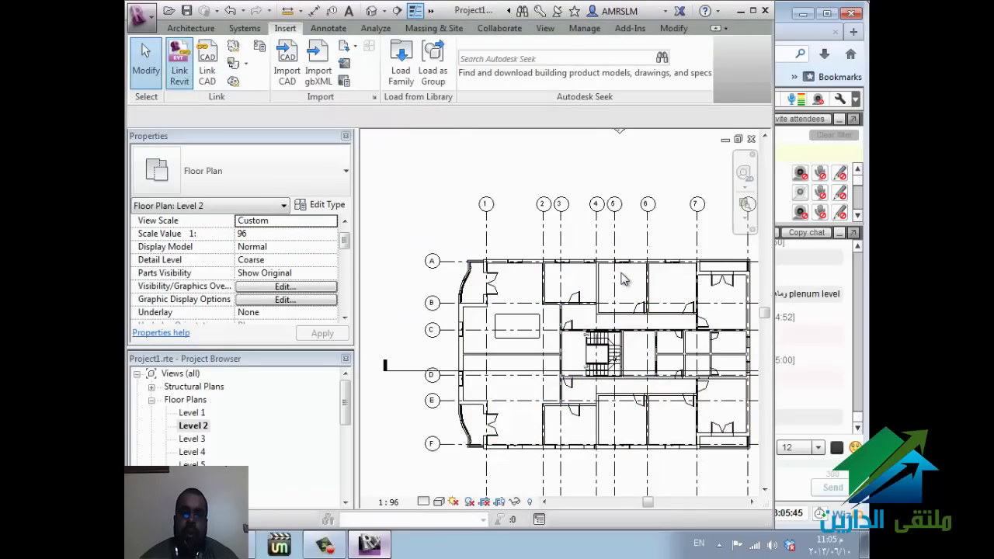
Step: Open Link Revit to review the positioning options for a linked model, and cancel without linking a file
{"action": "left_click", "coordinate": [180, 62]}
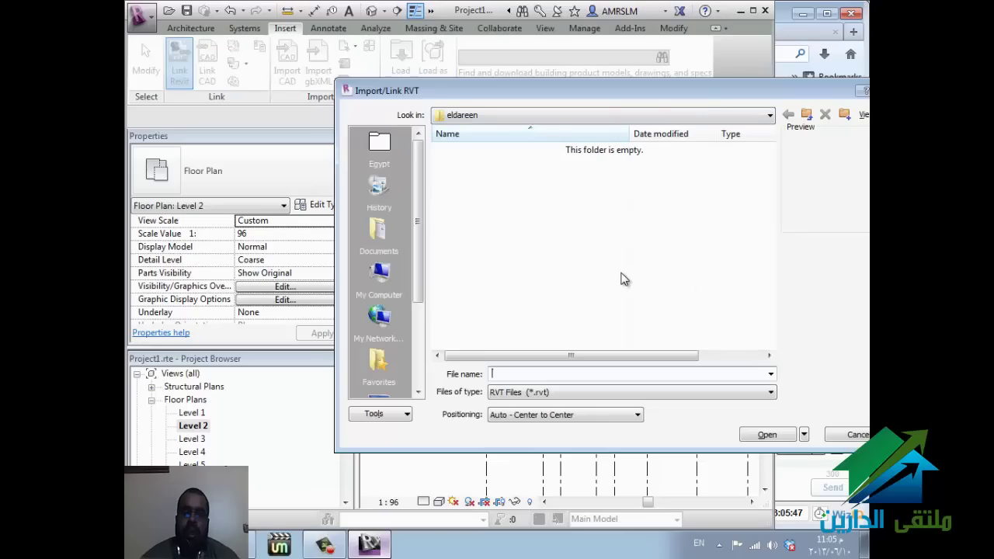
{"action": "key", "text": "alt+Down"}
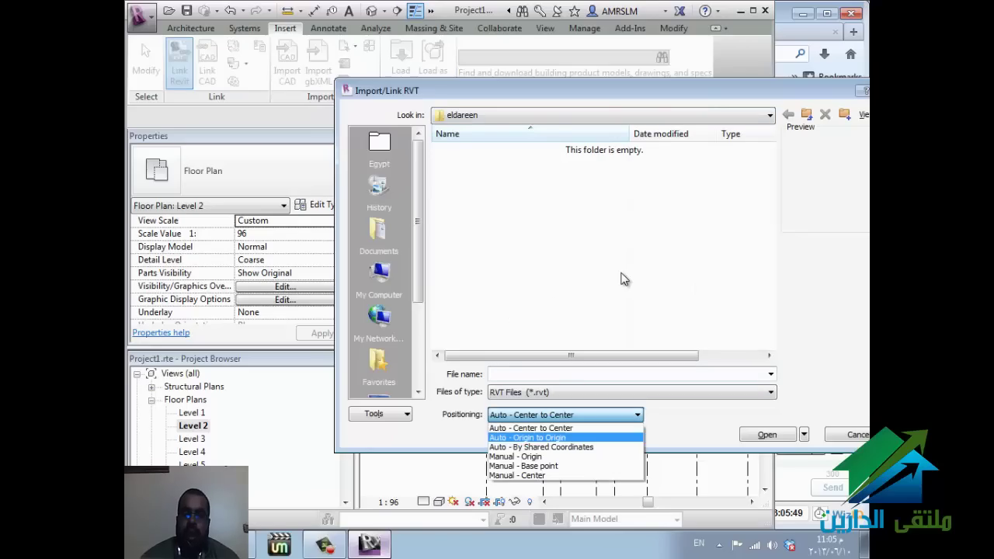
{"action": "key", "text": "Escape"}
{"action": "key", "text": "Escape"}
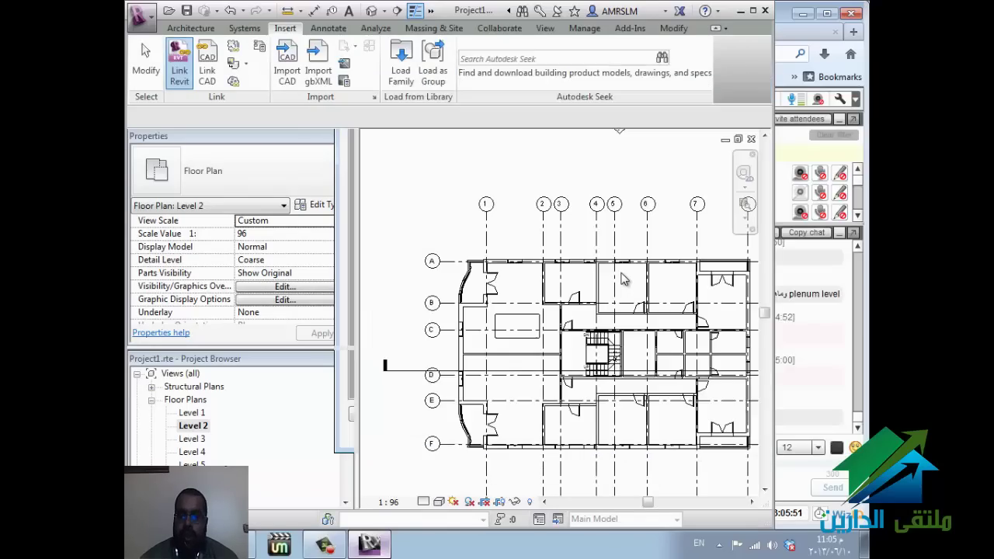
Step: Switch to Firefox, look at the Autodesk help page linked in the chat and return to the online class
{"action": "key", "text": "alt+Tab"}
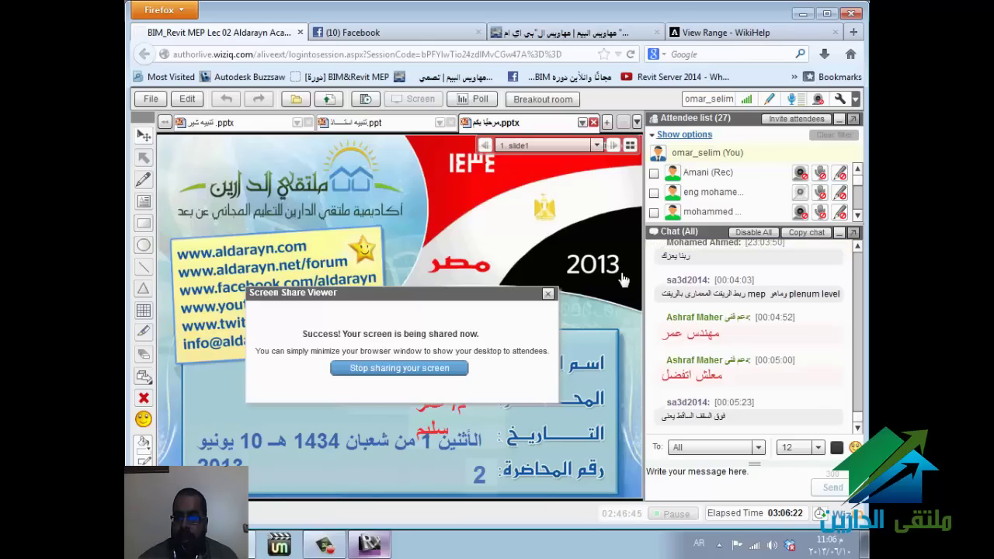
{"action": "key", "text": "alt+shift"}
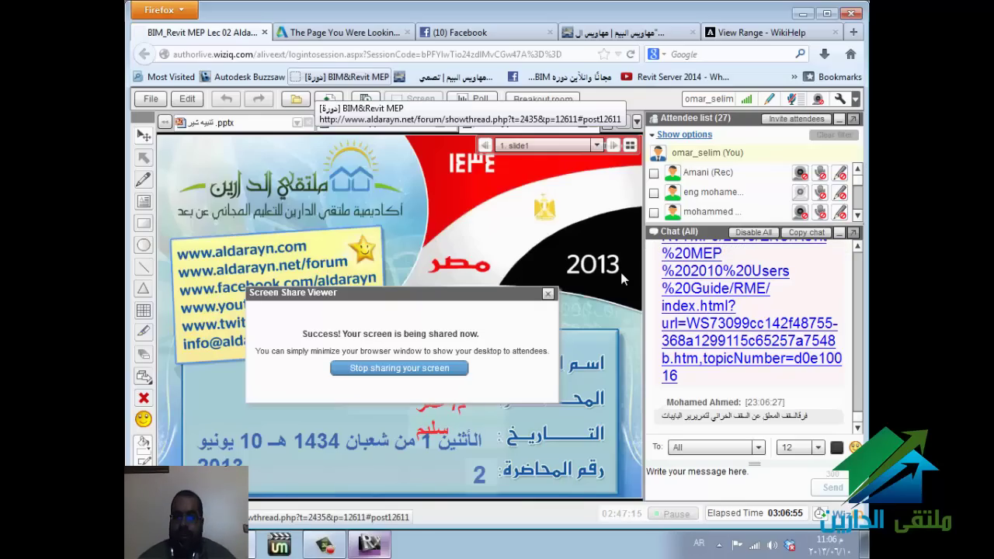
{"action": "key", "text": "ctrl+Tab"}
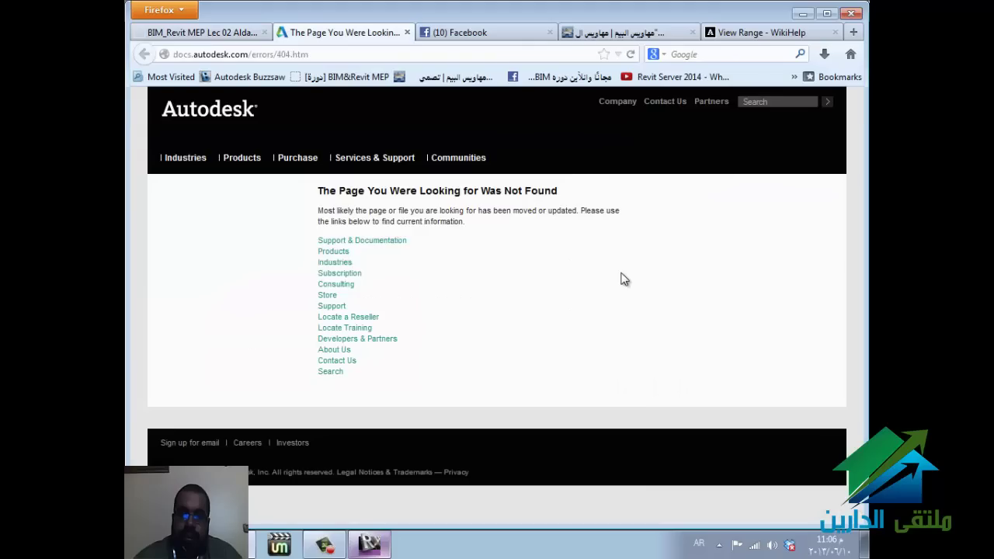
{"action": "key", "text": "ctrl+shift+Tab"}
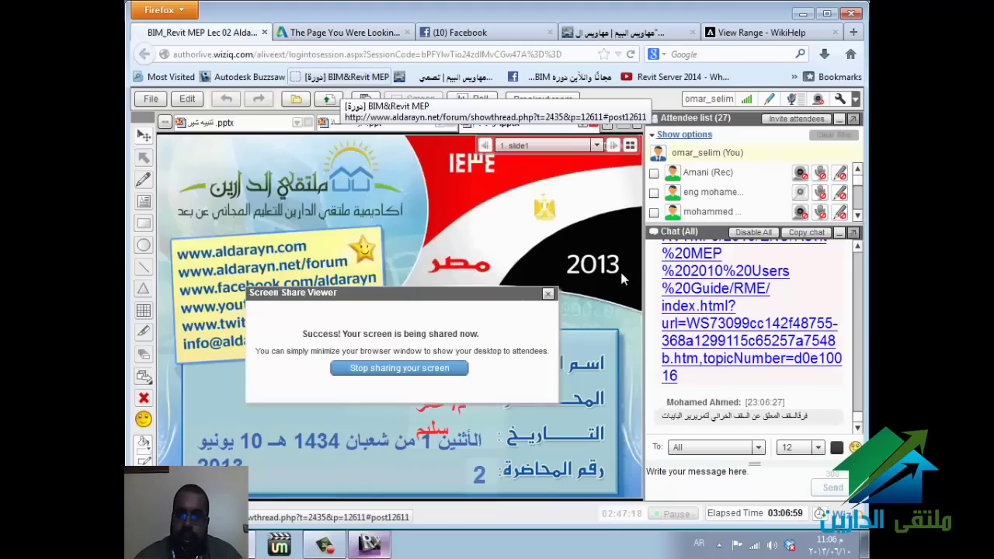
Step: Send all attendees the Arabic chat message "اتفضل يا باشمهندس" followed by the support engineer's first name
{"action": "key", "text": "alt+shift"}
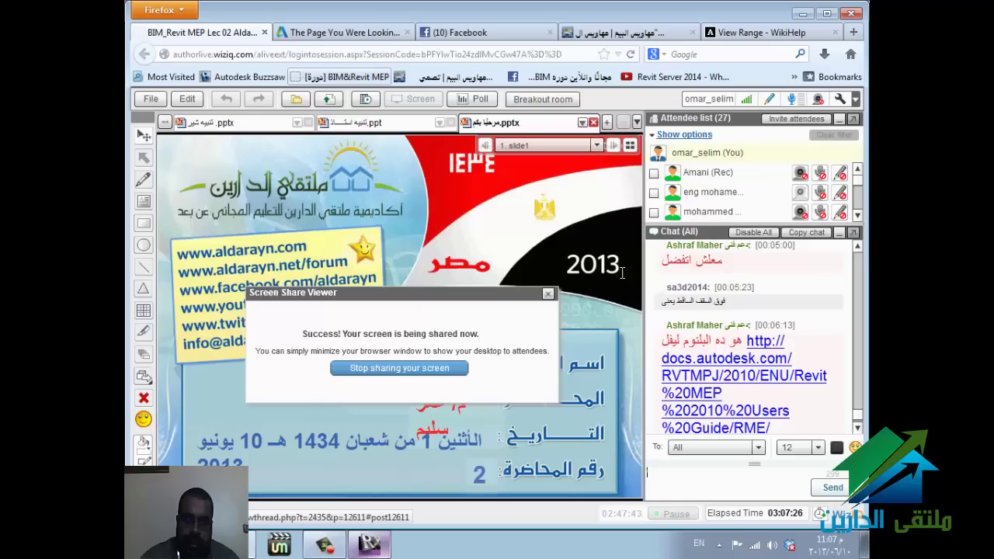
{"action": "key", "text": "alt+shift"}
{"action": "type", "text": "اتفضل يا"}
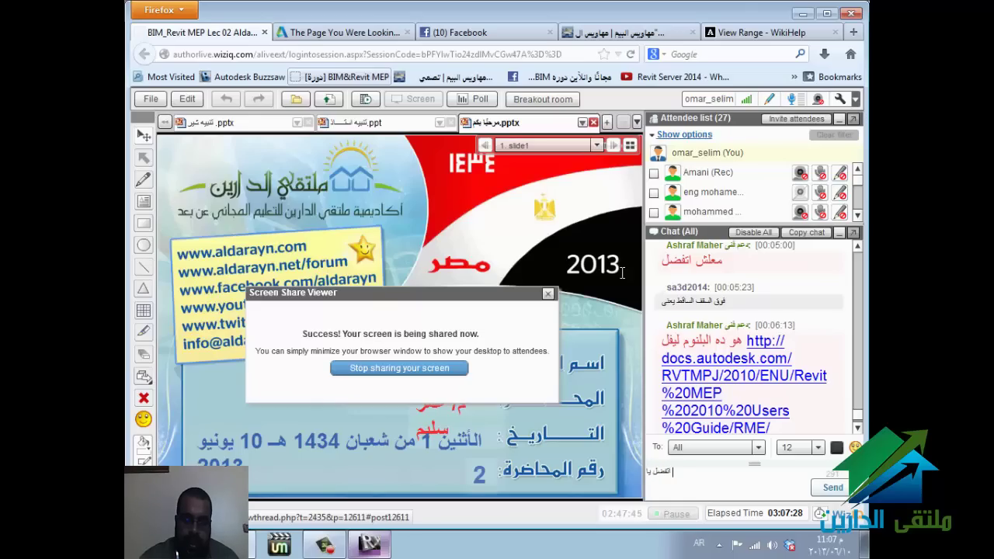
{"action": "type", "text": " باشمهند"}
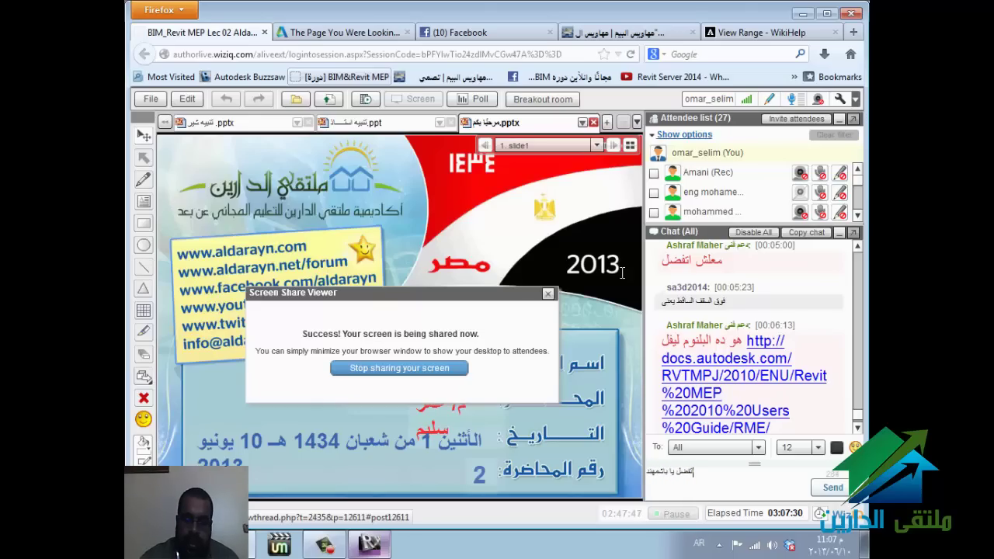
{"action": "type", "text": "س اشرف"}
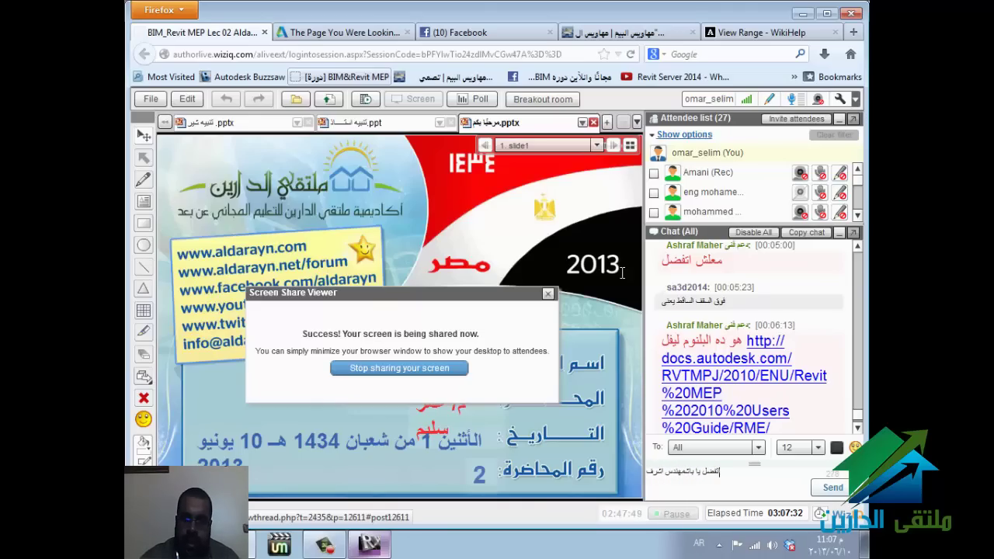
{"action": "key", "text": "Return"}
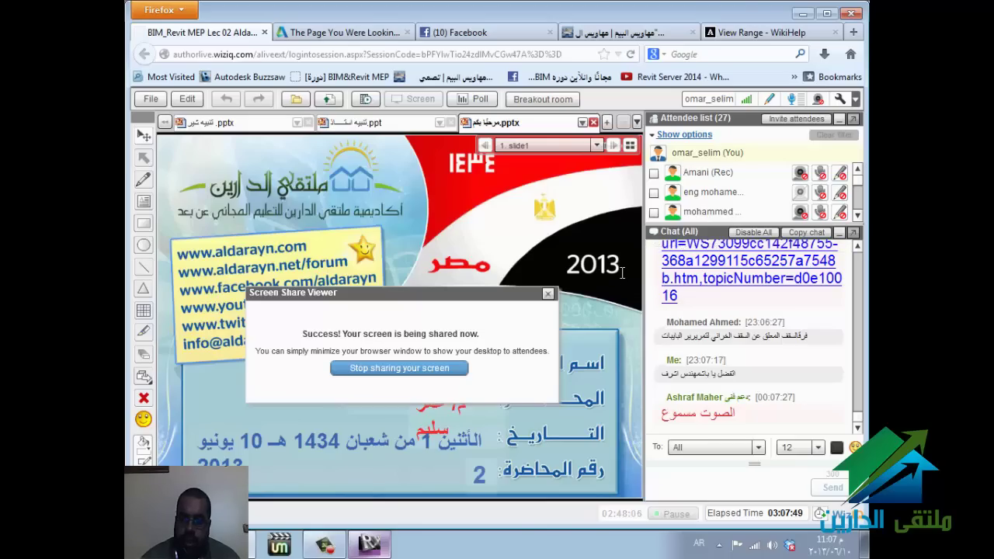
Step: Send "0" and "1" to all attendees as two separate chat messages
{"action": "type", "text": "0"}
{"action": "key", "text": "Return"}
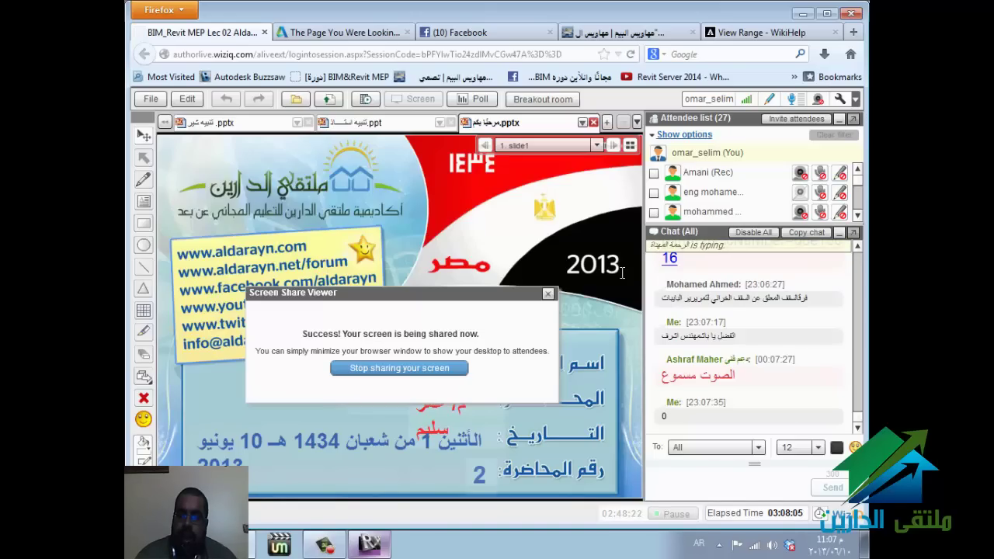
{"action": "type", "text": "1"}
{"action": "key", "text": "Return"}
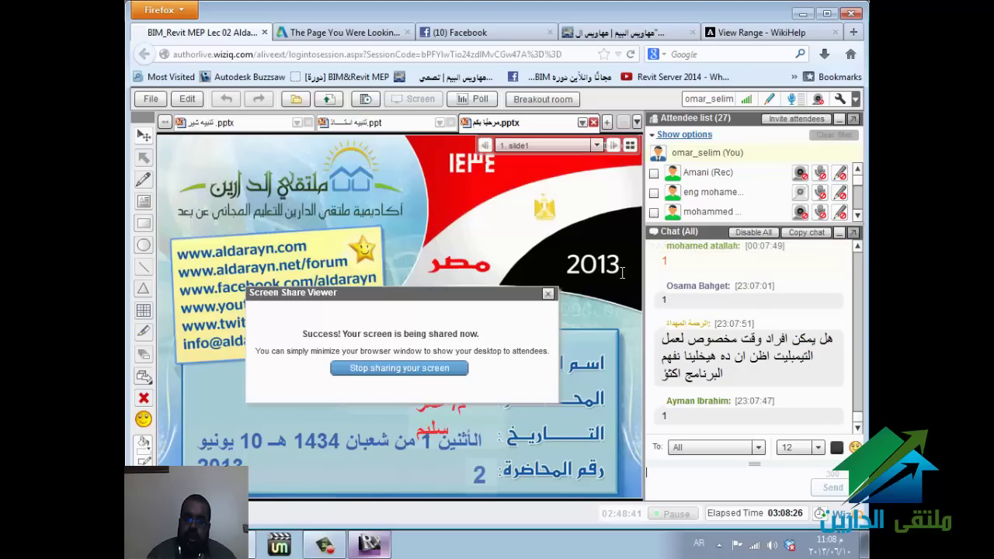
Step: Reply to all attendees in the class chat with "ان شاء الله"
{"action": "type", "text": "اإن"}
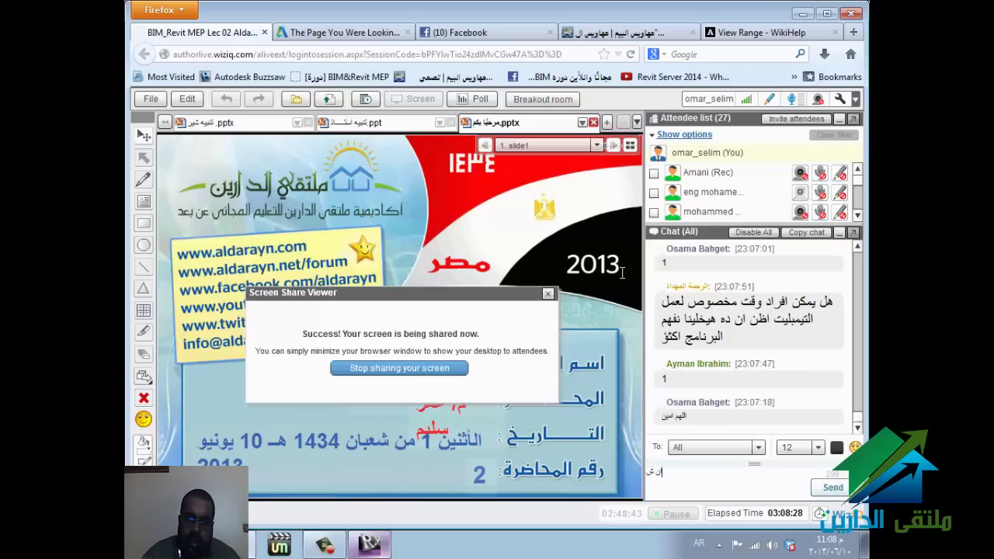
{"action": "type", "text": " شاء الله"}
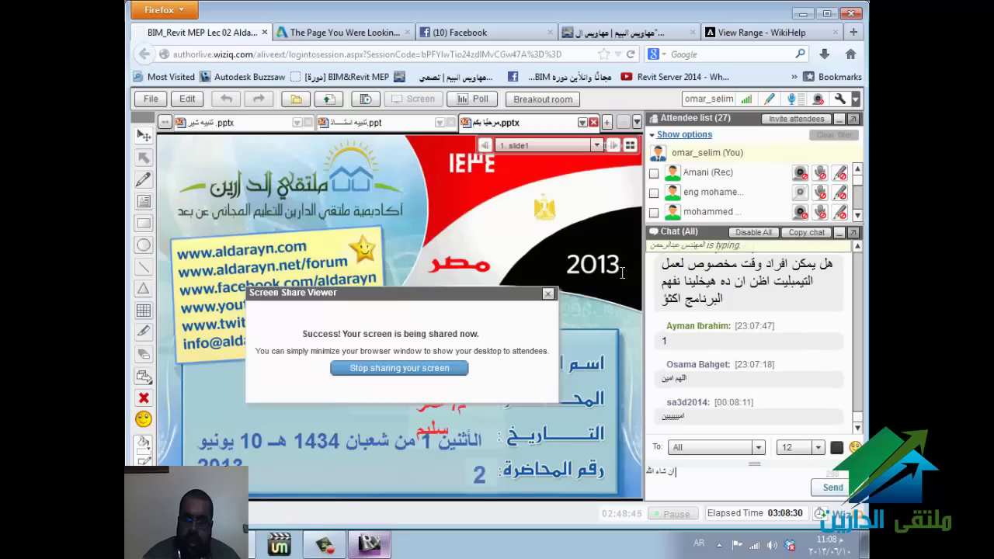
{"action": "key", "text": "Return"}
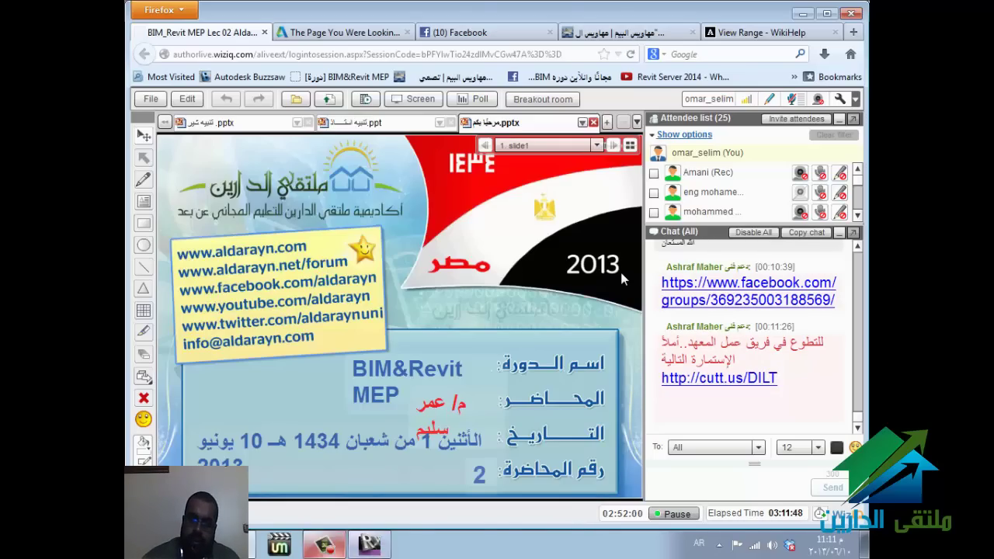
{"action": "key", "text": "alt+Tab"}
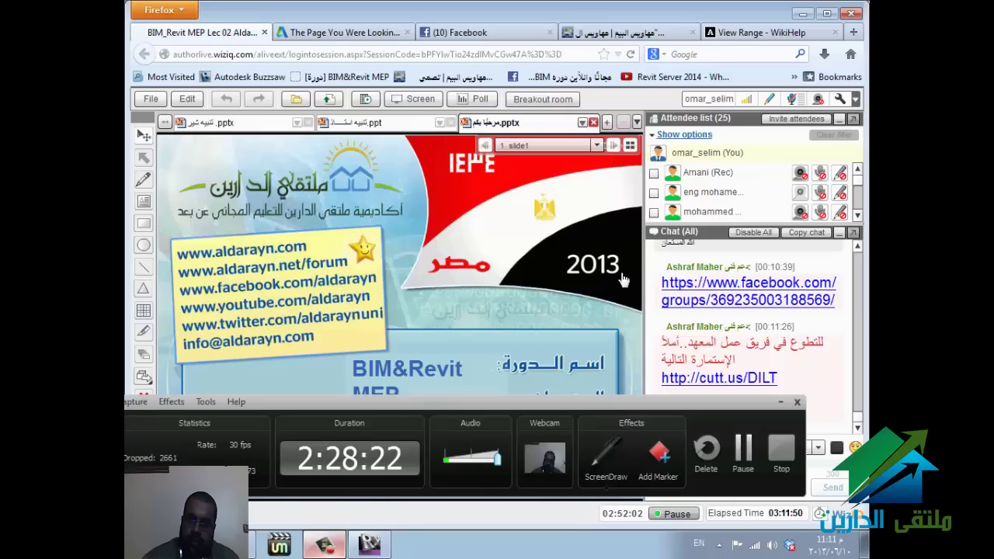